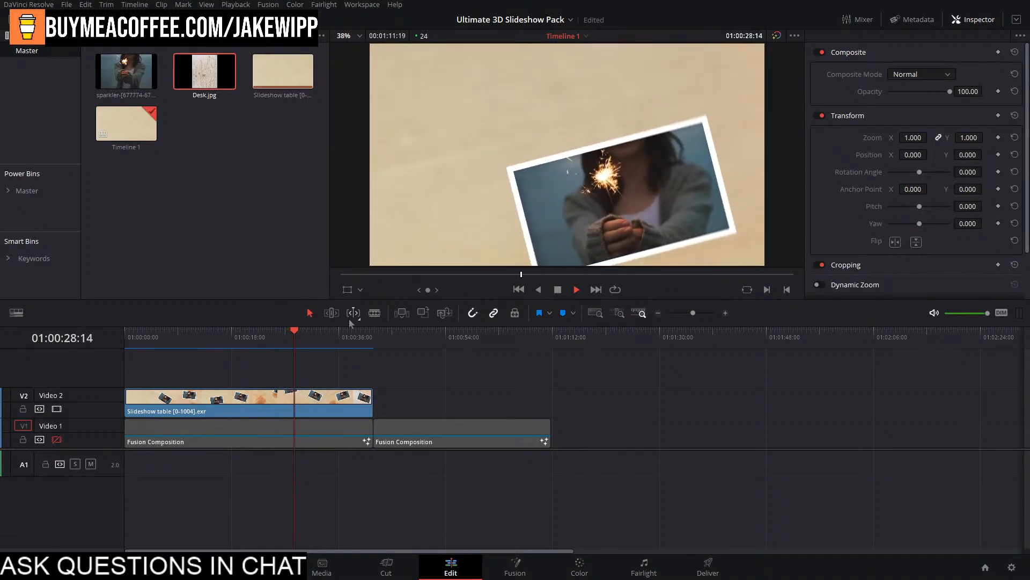
# Disable the Video 2 track, enable Video 1 and open the first Fusion composition in the Fusion page.
pyautogui.moveTo(322, 337); pyautogui.dragTo(221, 337)
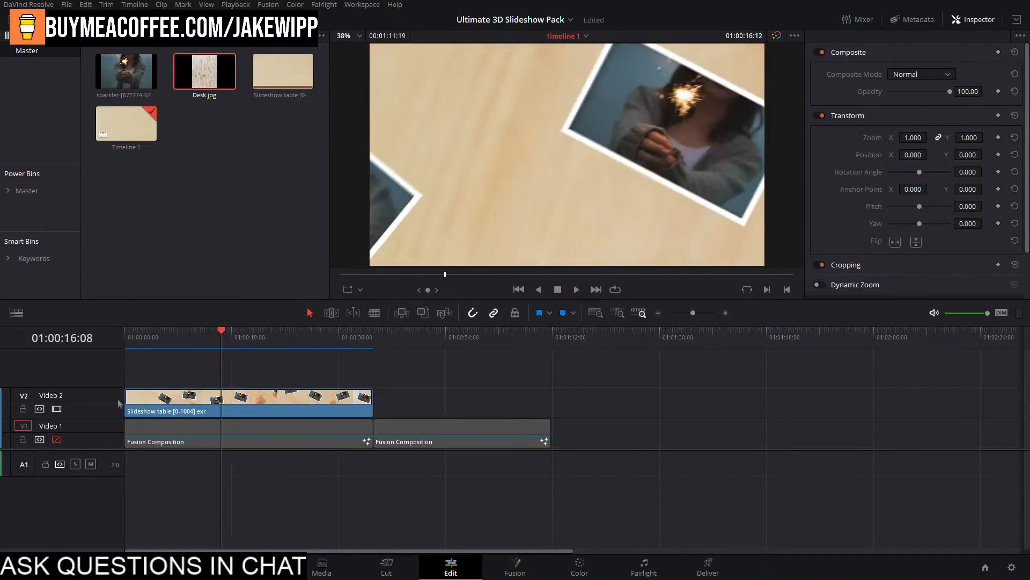
pyautogui.click(57, 409)
pyautogui.click(56, 440)
pyautogui.click(515, 566)
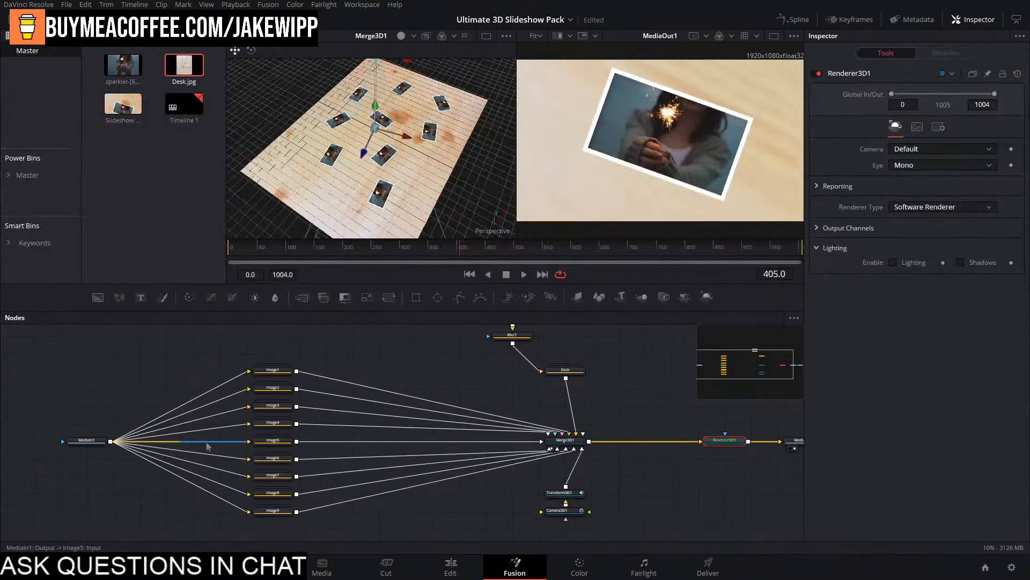
# Select the image group nodes Image1 to Image9 and look over the photos they place on the desk.
pyautogui.moveTo(269, 393); pyautogui.dragTo(279, 349)
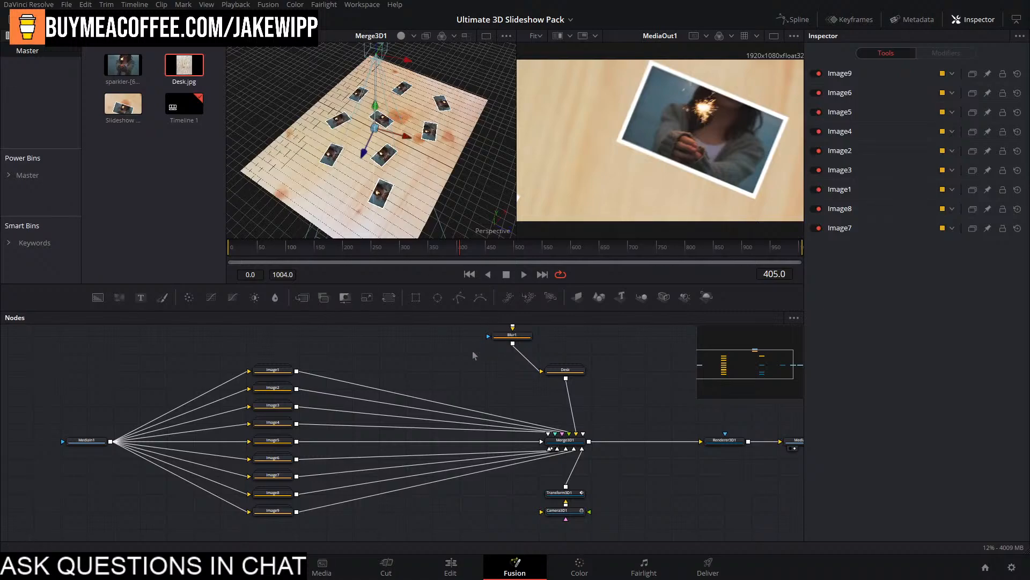
pyautogui.moveTo(460, 363); pyautogui.dragTo(433, 368)
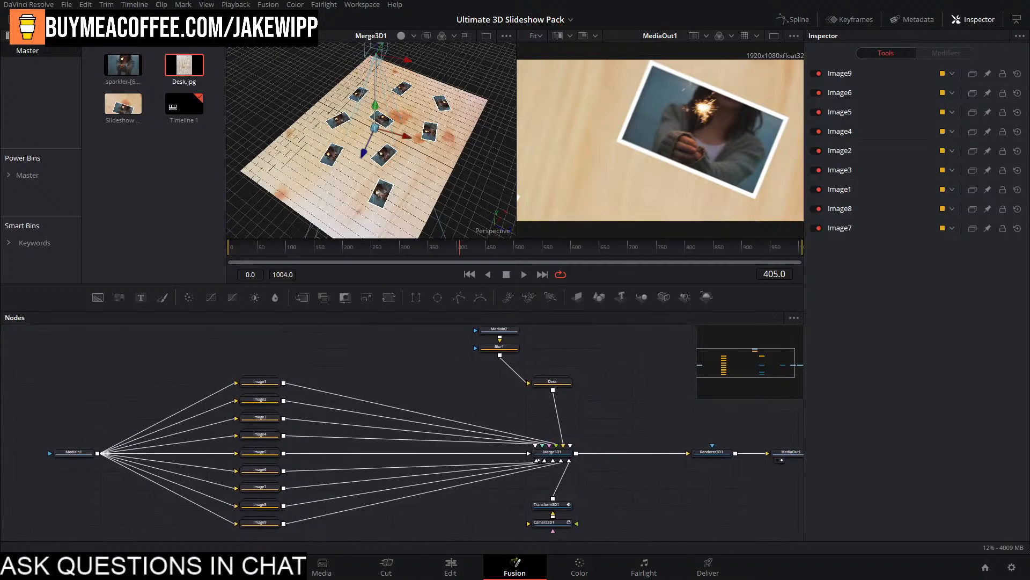
pyautogui.moveTo(378, 192); pyautogui.dragTo(402, 180)
pyautogui.moveTo(274, 406); pyautogui.dragTo(352, 383)
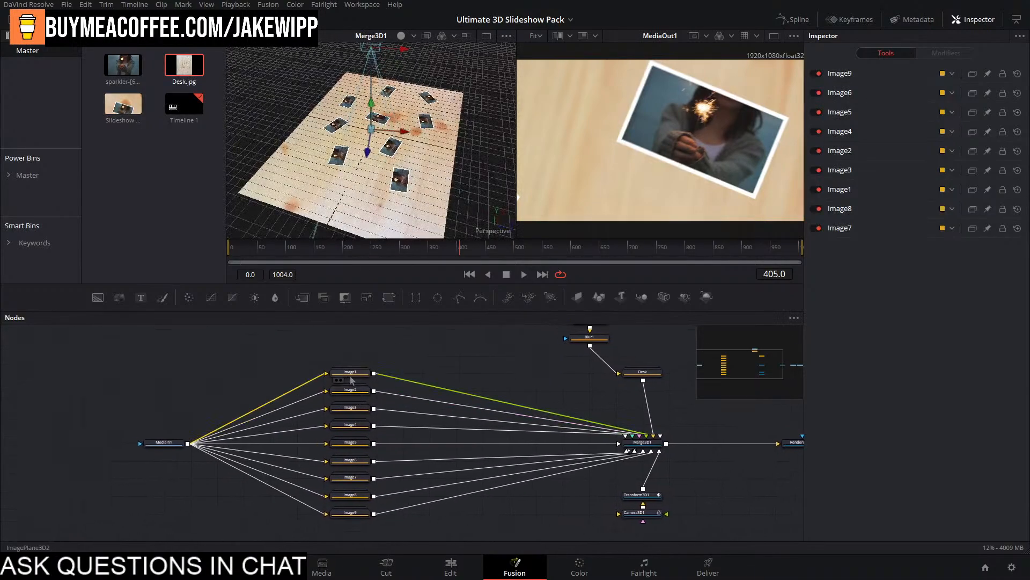
# Expand the Image1 group, review the settings of its PhotoFrameMaker_1 node and collapse the group.
pyautogui.doubleClick(352, 374)
pyautogui.click(325, 377)
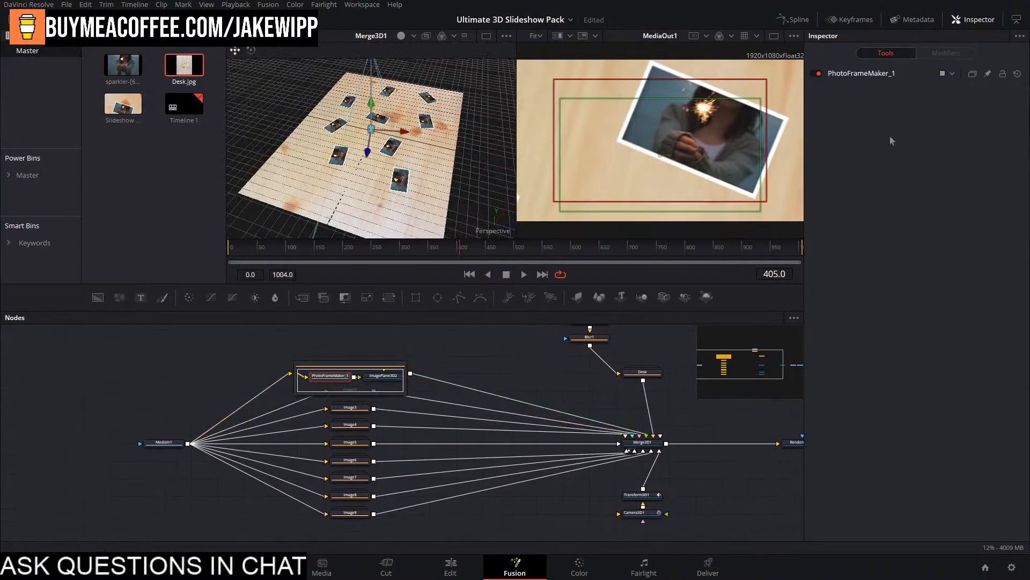
pyautogui.click(850, 72)
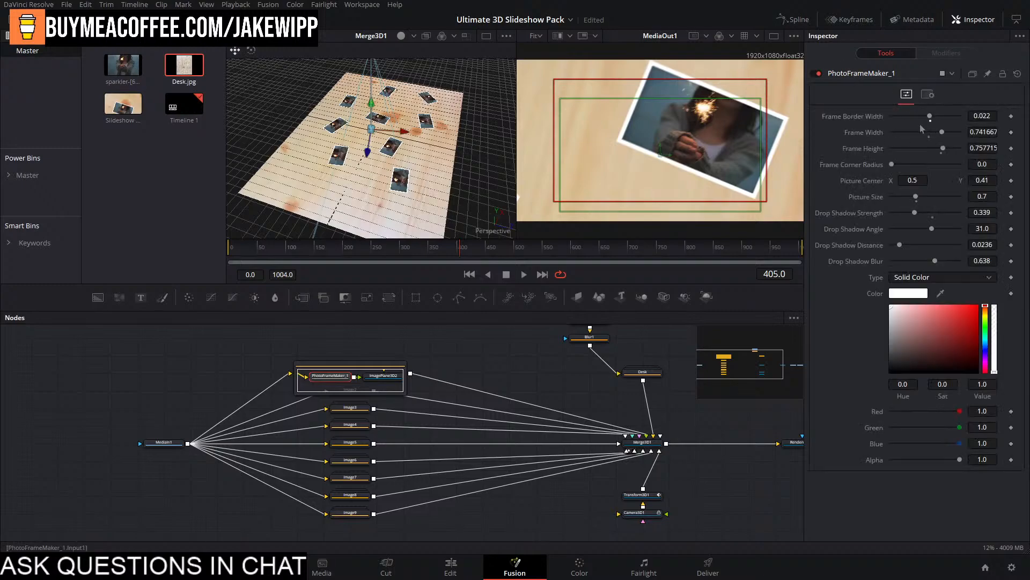
pyautogui.scroll(3, 383, 139)
pyautogui.moveTo(383, 138); pyautogui.dragTo(364, 142)
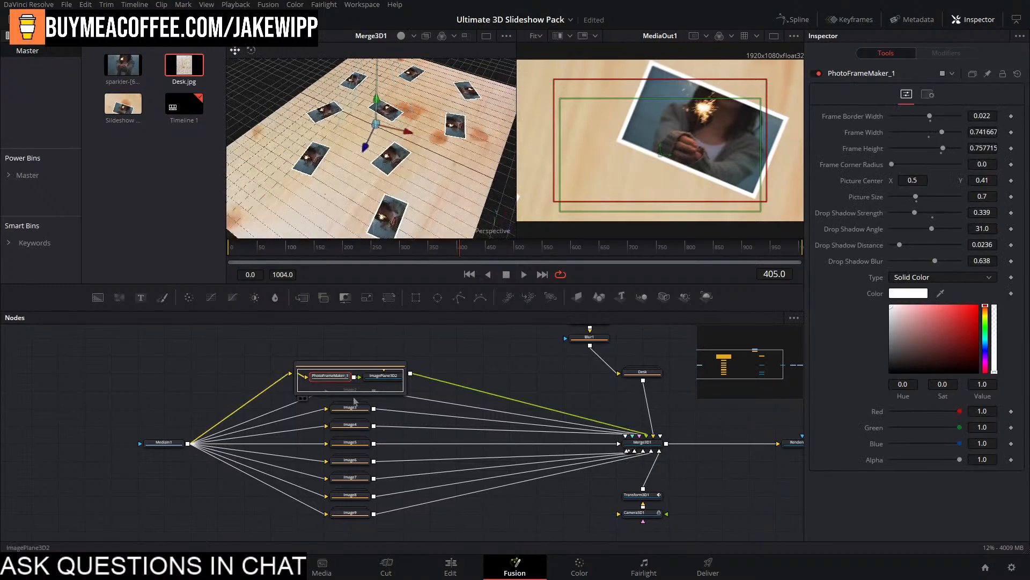
pyautogui.click(298, 367)
pyautogui.scroll(3, 297, 368)
pyautogui.click(293, 362)
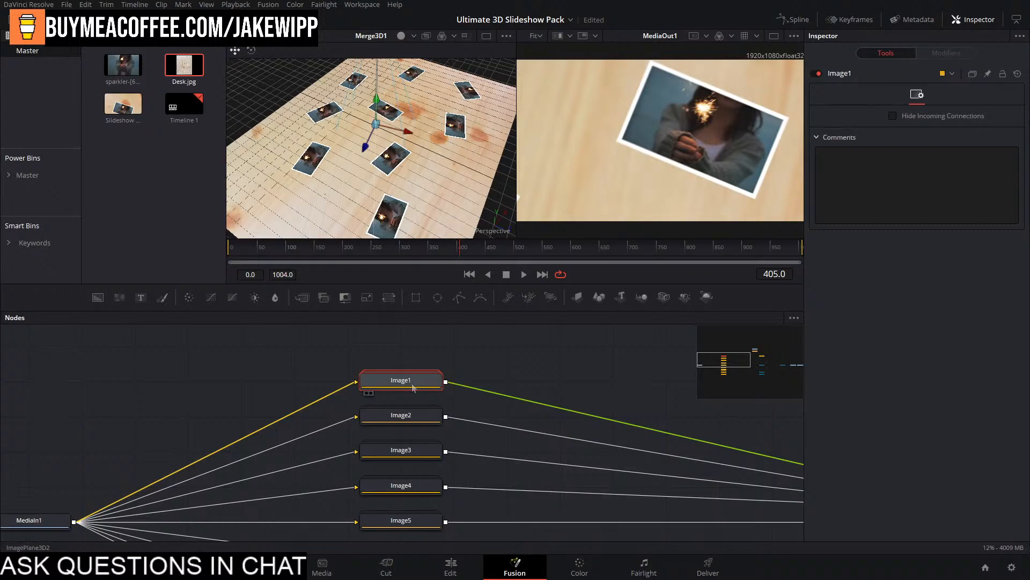
# Examine the framed photos on the desk in the Merge3D1 3D view from several angles and distances.
pyautogui.scroll(-5, 429, 368)
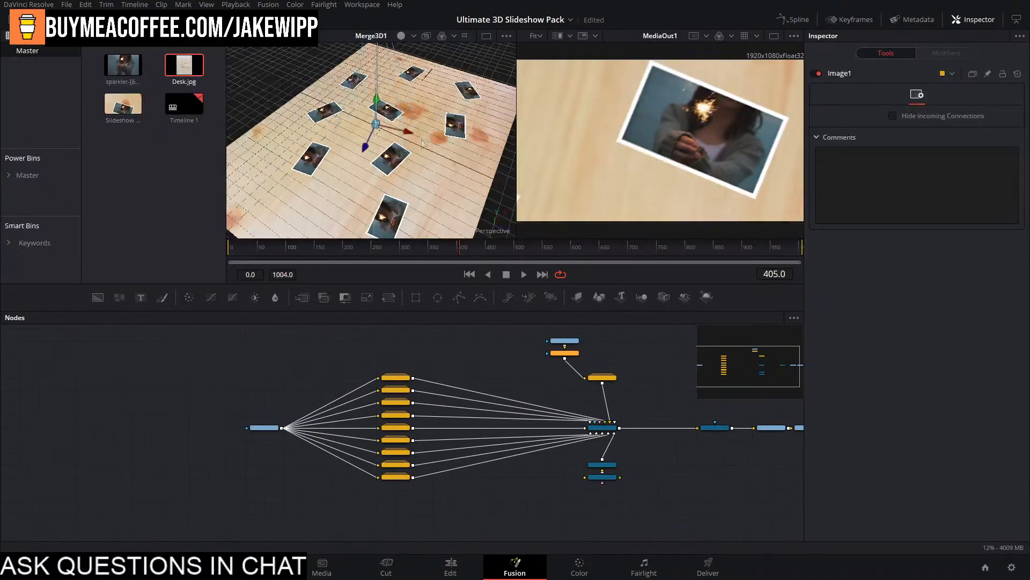
pyautogui.moveTo(423, 142); pyautogui.dragTo(498, 90)
pyautogui.scroll(3, 391, 129)
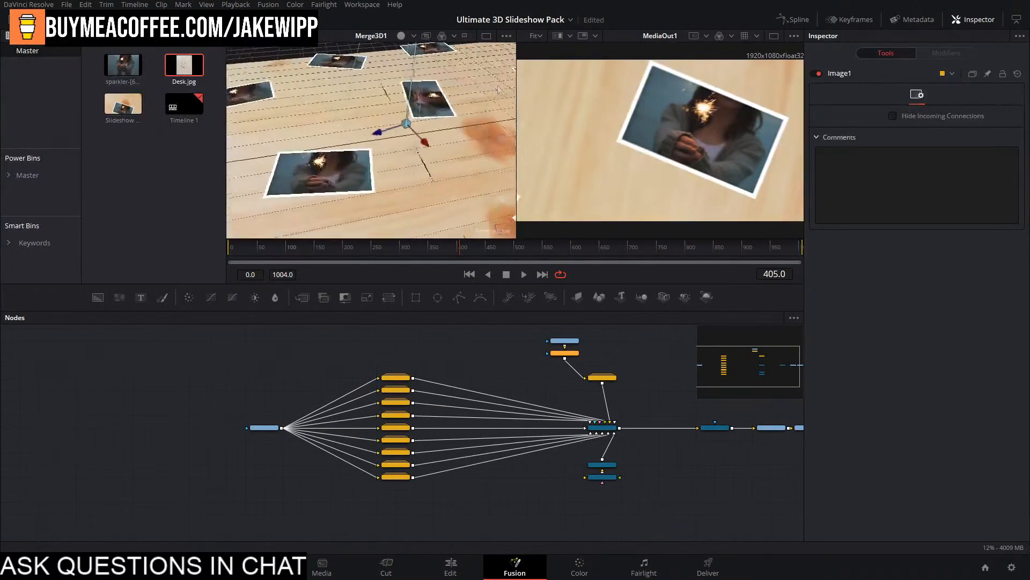
pyautogui.scroll(-5, 441, 96)
pyautogui.moveTo(435, 102); pyautogui.dragTo(424, 197)
pyautogui.scroll(5, 424, 197)
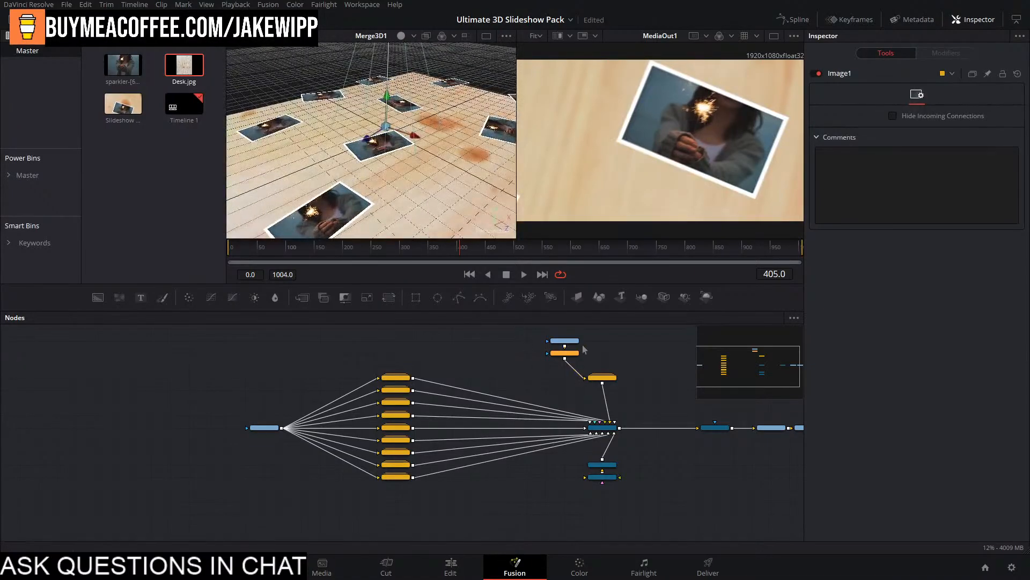
# Set the Blur Size of the desk texture's Blur1 node to 5.5 and save the project.
pyautogui.scroll(5, 612, 376)
pyautogui.click(494, 375)
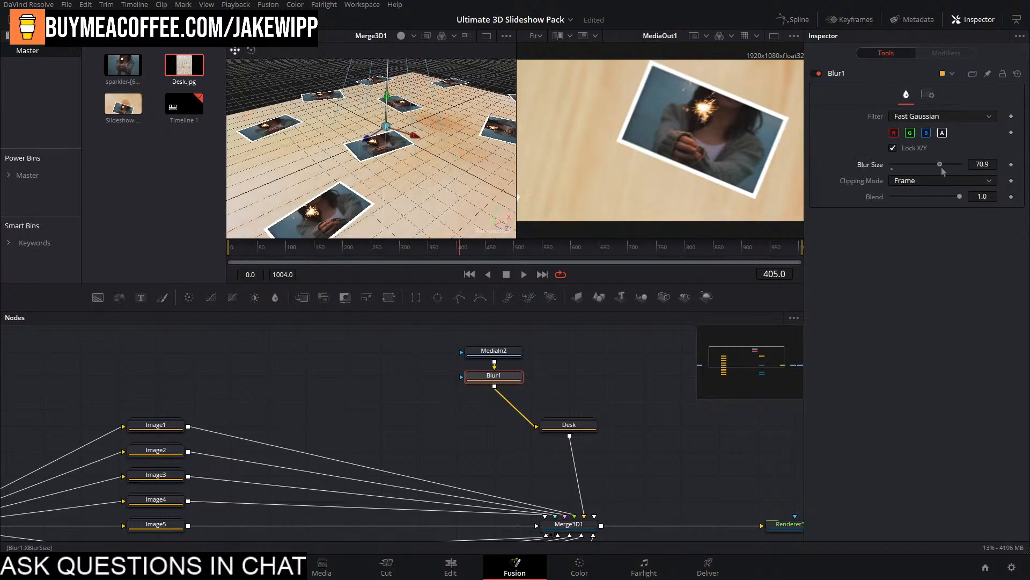
pyautogui.moveTo(941, 166); pyautogui.dragTo(869, 168)
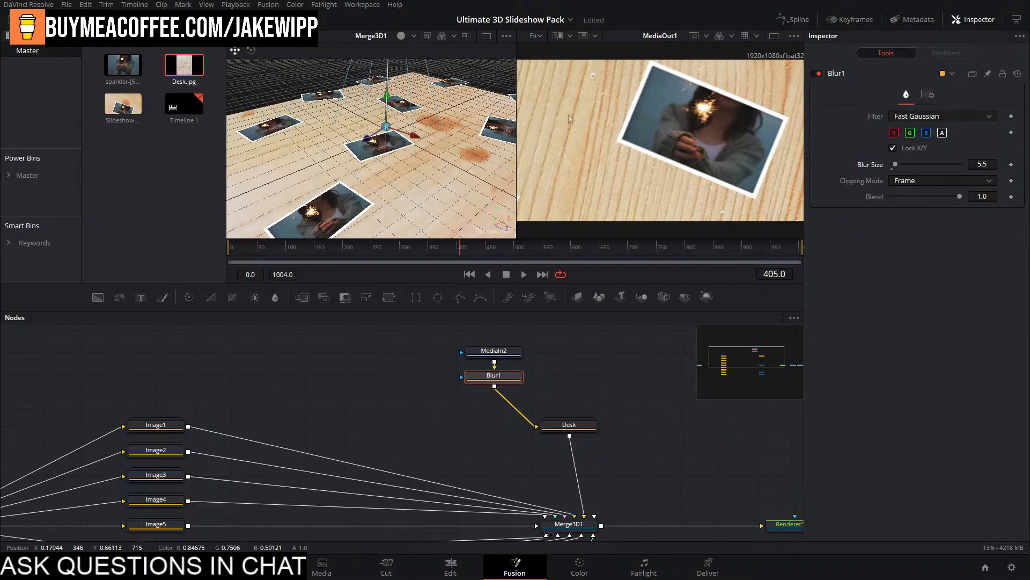
pyautogui.hotkey('ctrl', 's')
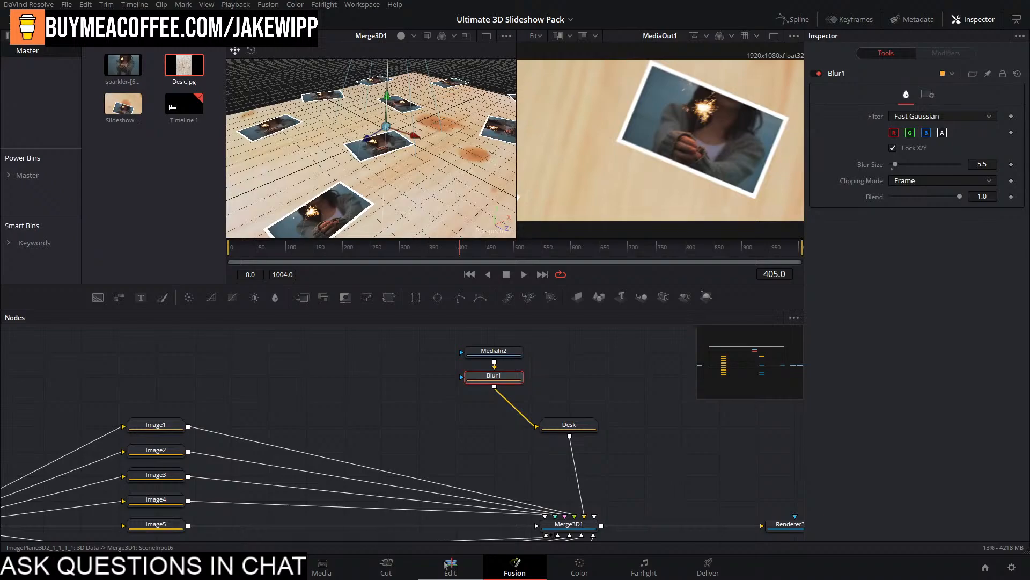
# Return to the Edit page and delete the second Fusion Composition clip from Video 1.
pyautogui.click(450, 566)
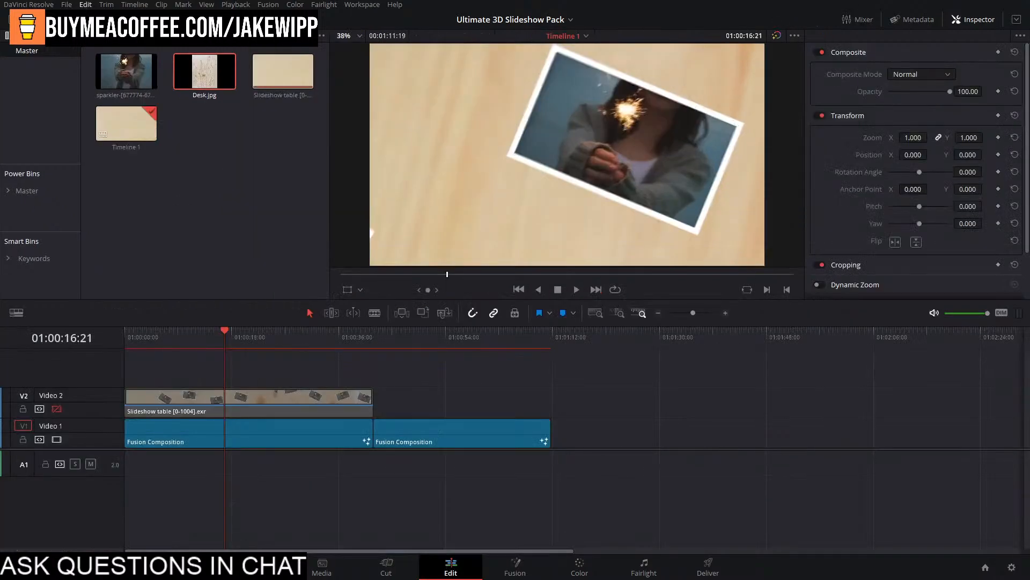
pyautogui.click(387, 332)
pyautogui.moveTo(386, 332); pyautogui.dragTo(360, 332)
pyautogui.click(466, 433)
pyautogui.press('Delete')
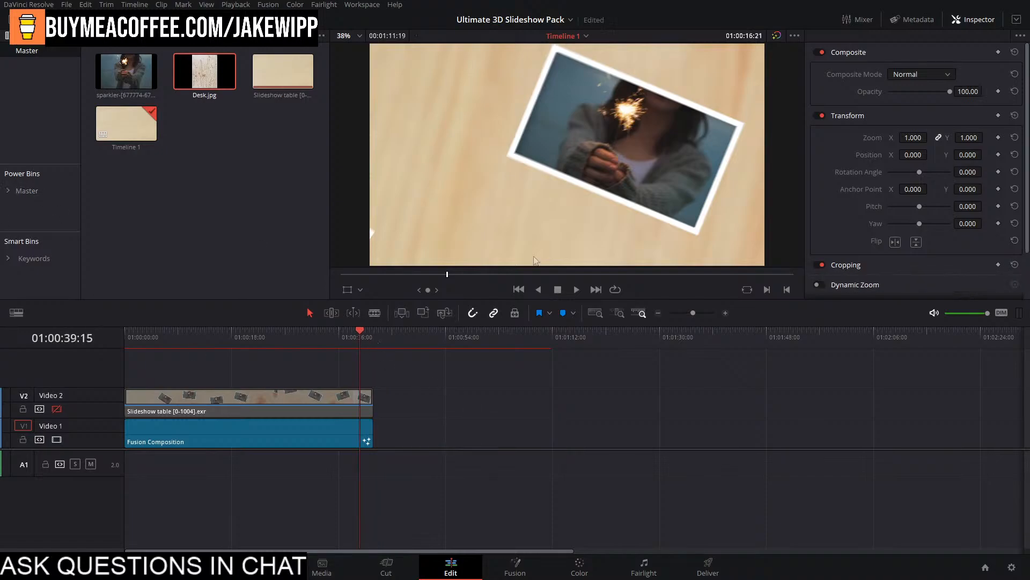
# Add a new Fusion Composition behind the existing one on Video 1, extend it to about 447 frames and open it in Fusion.
pyautogui.click(100, 19)
pyautogui.moveTo(132, 78); pyautogui.dragTo(387, 434)
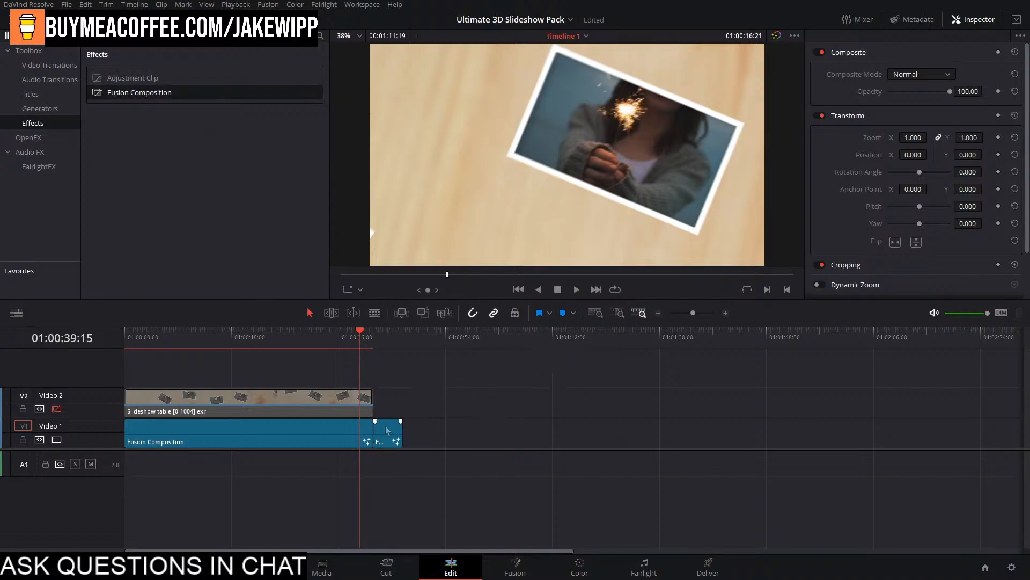
pyautogui.moveTo(362, 342); pyautogui.dragTo(350, 341)
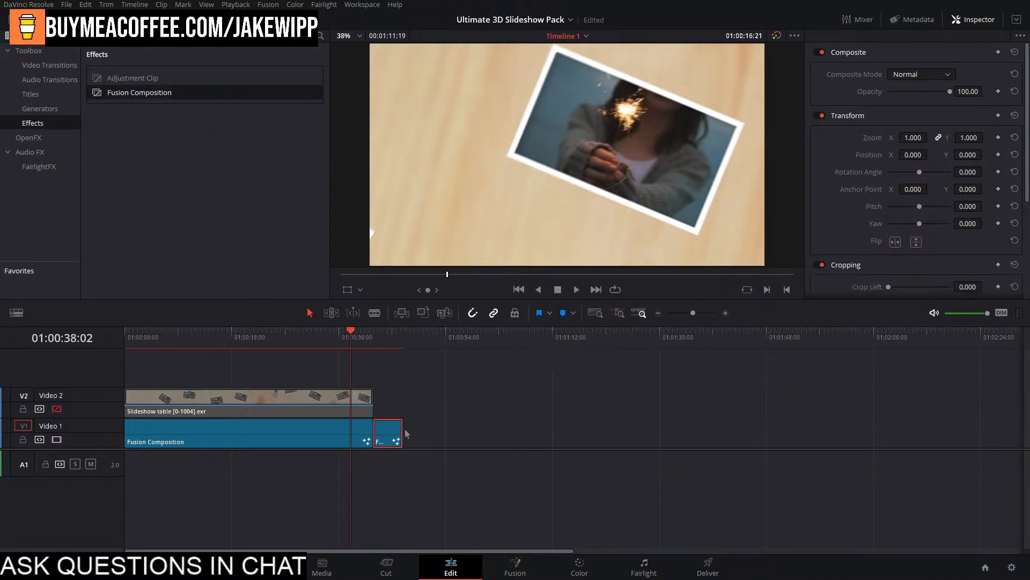
pyautogui.moveTo(403, 433); pyautogui.dragTo(483, 432)
pyautogui.moveTo(383, 344)
pyautogui.mouseDown()
pyautogui.moveTo(443, 344)
pyautogui.moveTo(396, 347)
pyautogui.mouseUp()
pyautogui.click(511, 572)
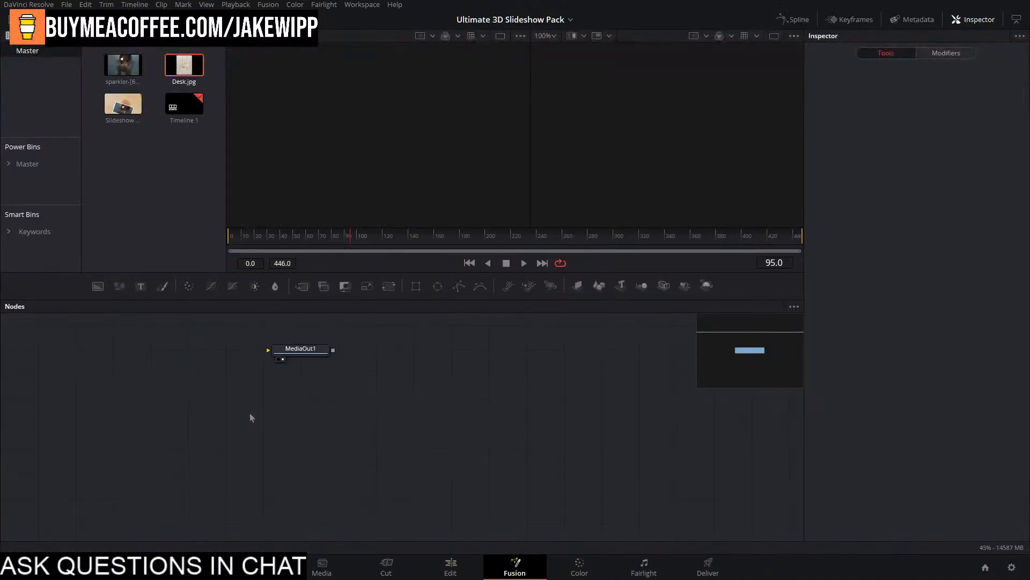
# Add the sparkler image to the composition as a media input and align MediaOut1 level with it, leaving space between them.
pyautogui.click(966, 19)
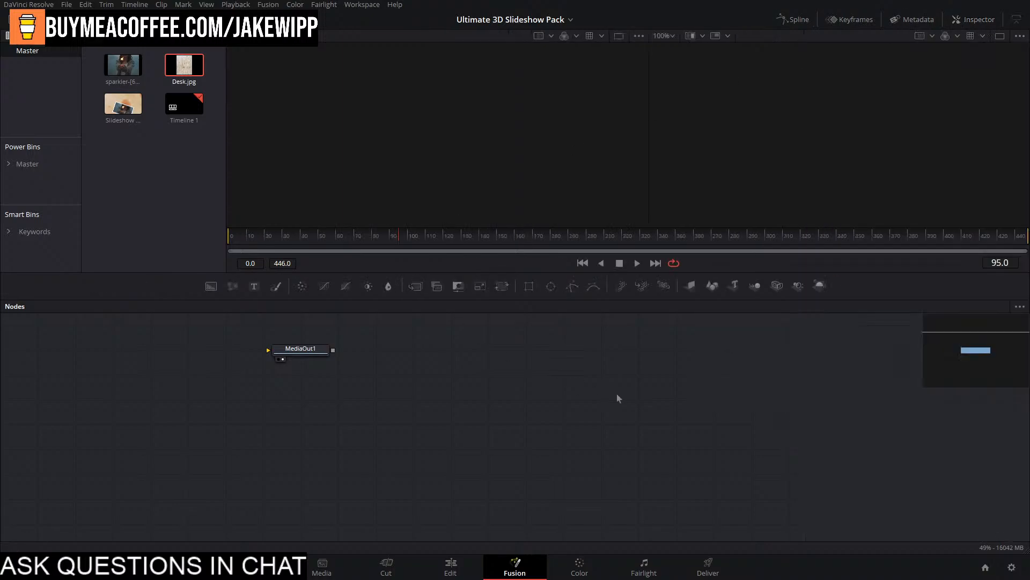
pyautogui.click(974, 19)
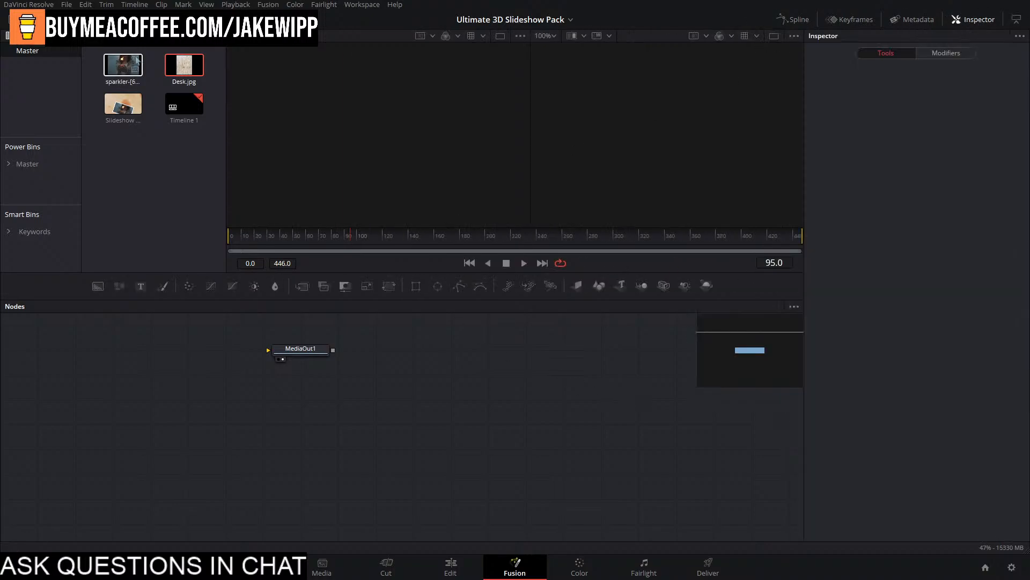
pyautogui.moveTo(122, 65); pyautogui.dragTo(224, 340)
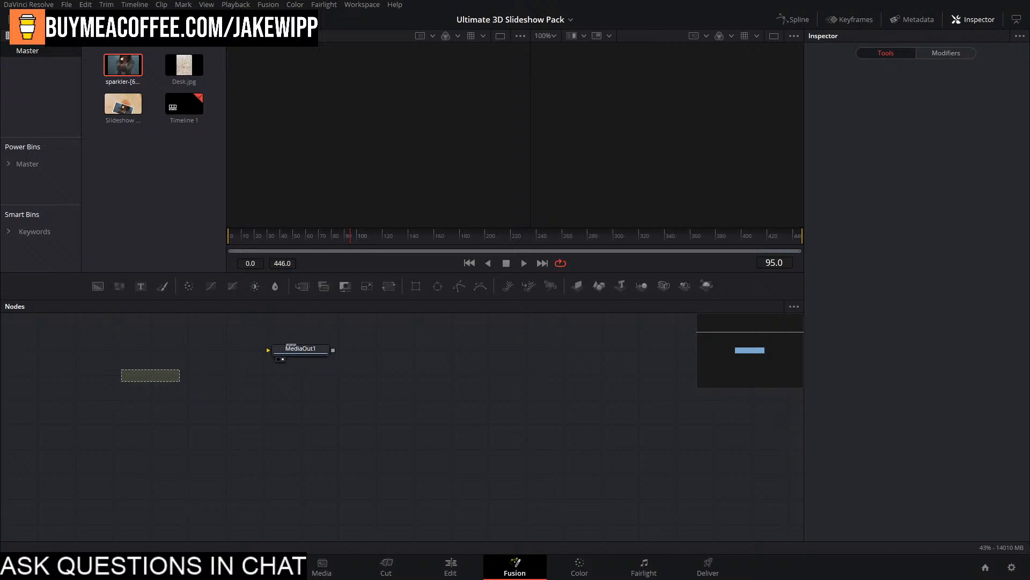
pyautogui.moveTo(150, 375); pyautogui.dragTo(150, 376)
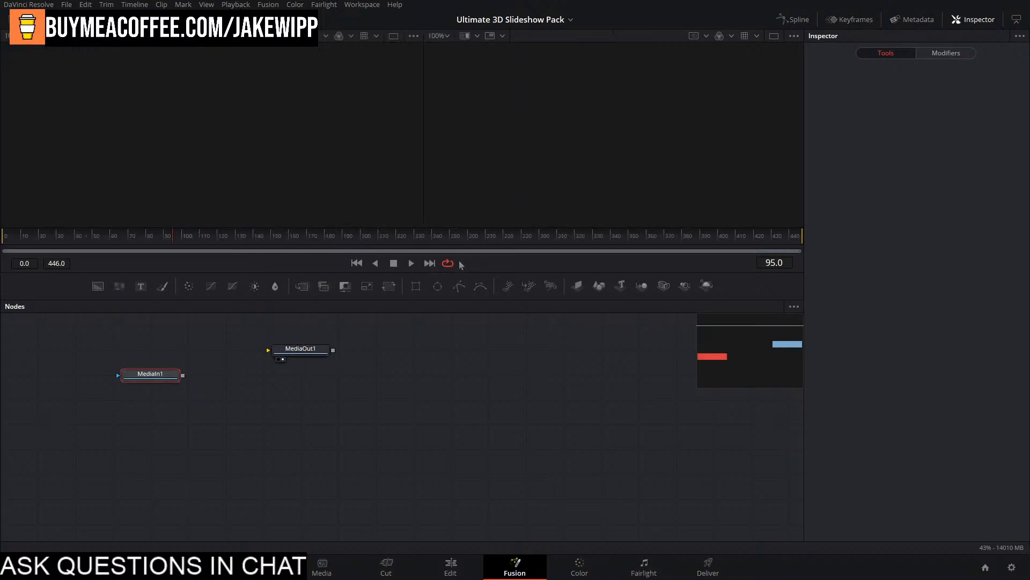
pyautogui.moveTo(217, 355); pyautogui.dragTo(395, 430)
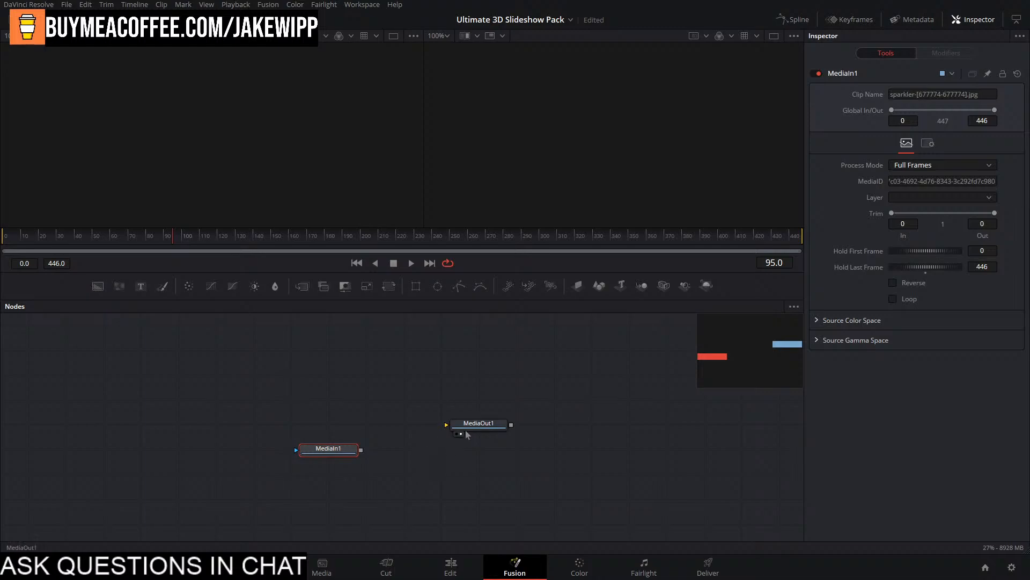
pyautogui.moveTo(478, 423); pyautogui.dragTo(552, 448)
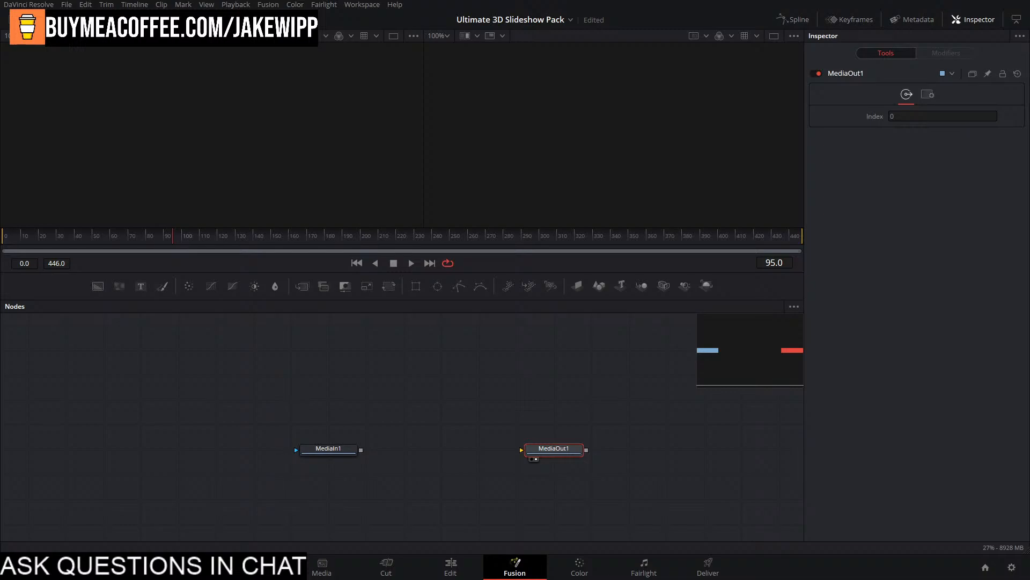
# Paste the PhotoFrameMaker node, feed MediaIn1 into it, show it in the first viewer and line both nodes up with MediaOut1.
pyautogui.hotkey('ctrl', 'v')
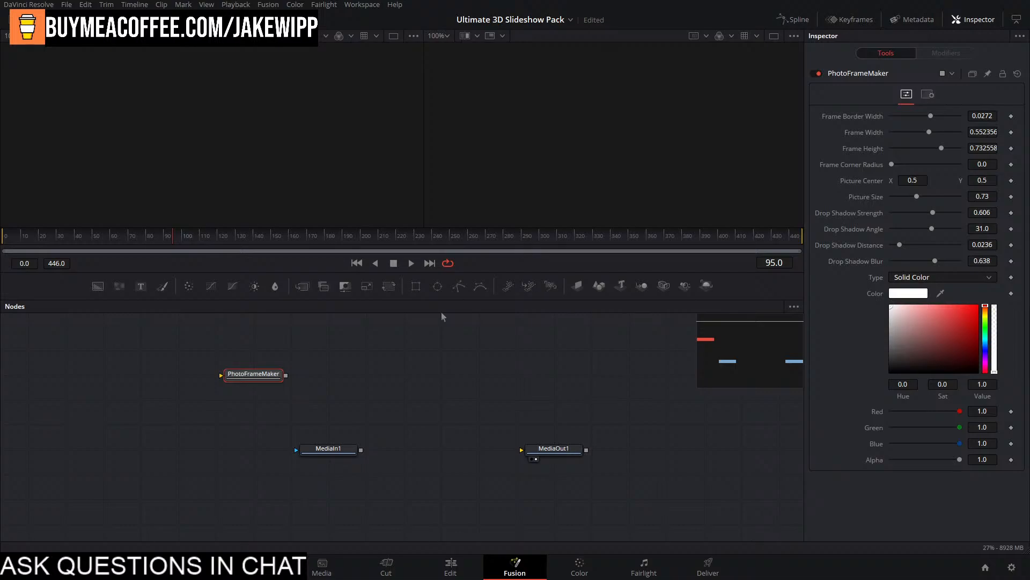
pyautogui.moveTo(335, 451); pyautogui.dragTo(249, 405)
pyautogui.press('1')
pyautogui.moveTo(295, 363); pyautogui.dragTo(101, 421)
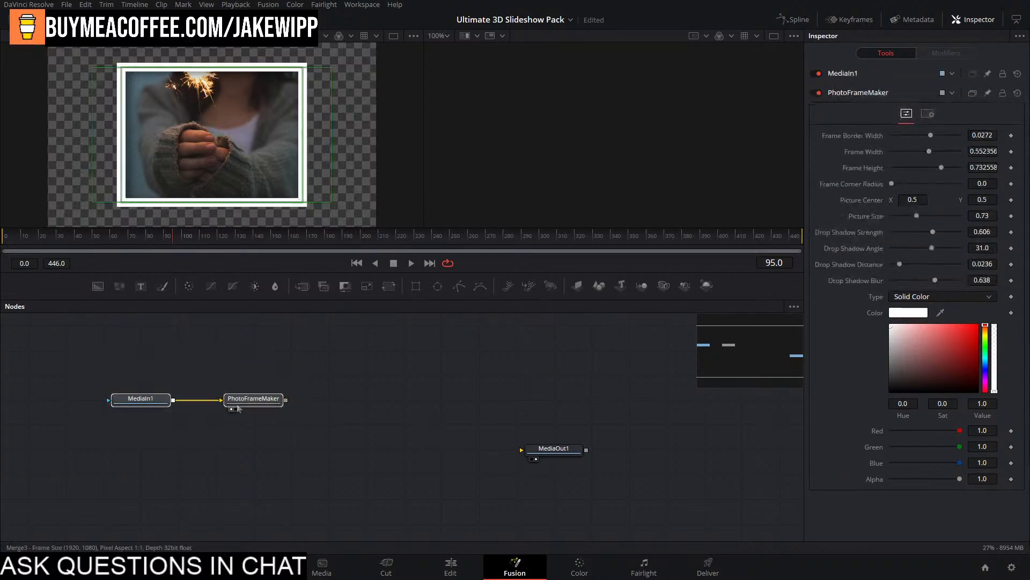
pyautogui.moveTo(263, 396); pyautogui.dragTo(231, 440)
pyautogui.click(215, 448)
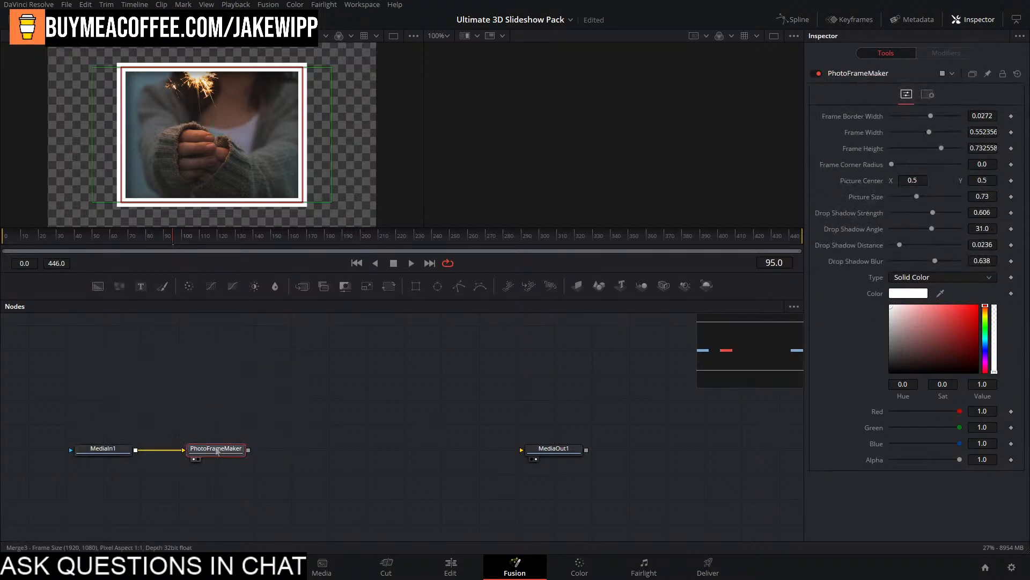
# Widen the photo frame by setting the PhotoFrameMaker's Frame Width to 0.709.
pyautogui.scroll(-2, 273, 91)
pyautogui.scroll(2, 272, 91)
pyautogui.scroll(-1, 306, 88)
pyautogui.moveTo(273, 91); pyautogui.dragTo(309, 91)
pyautogui.scroll(1, 309, 91)
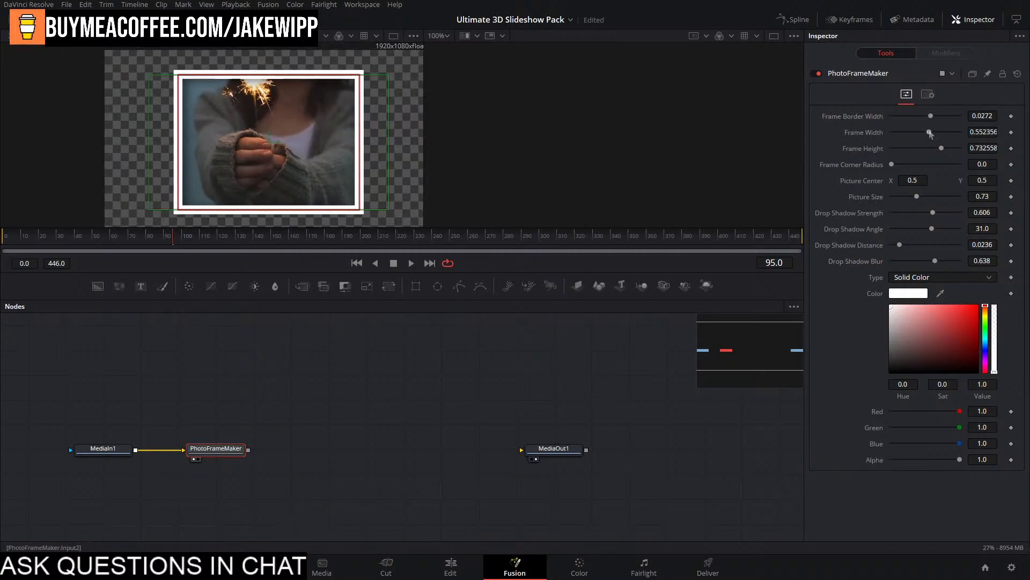
pyautogui.moveTo(930, 133); pyautogui.dragTo(942, 140)
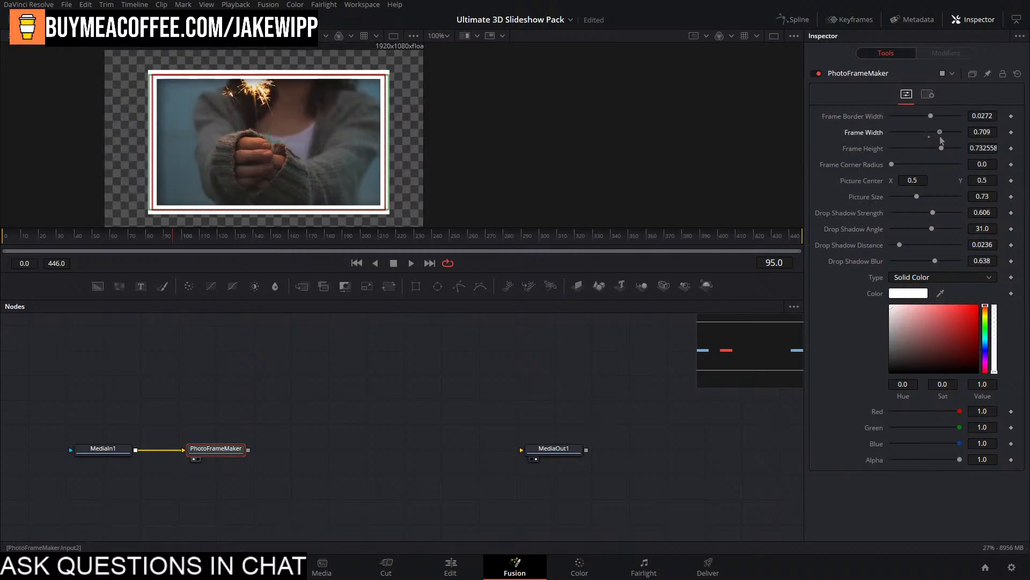
pyautogui.scroll(-1, 412, 137)
pyautogui.scroll(1, 413, 138)
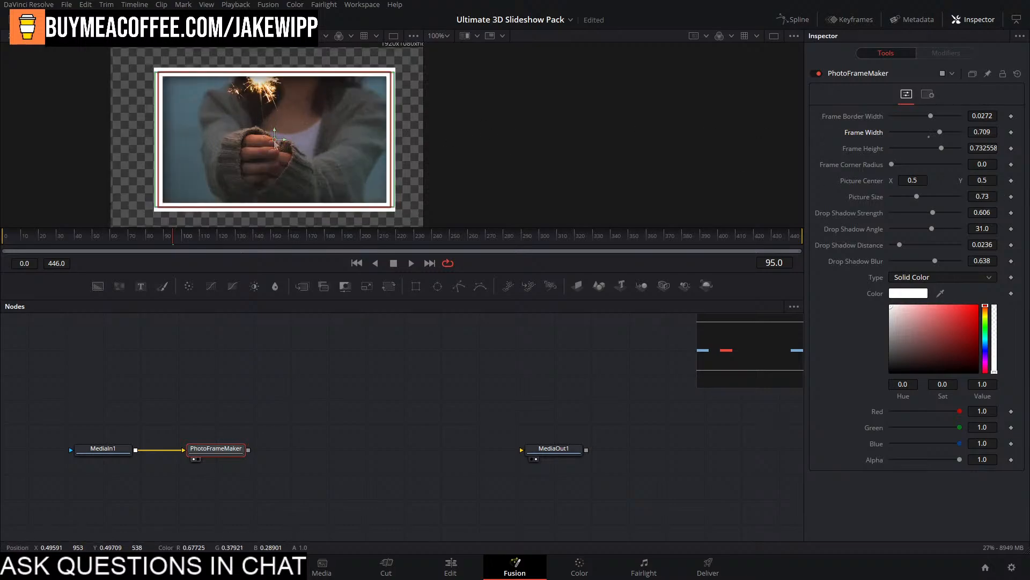
# Enlarge the picture inside the frame to a Picture Size of 0.98 and move its center to about 0.55, 0.32.
pyautogui.moveTo(274, 140); pyautogui.dragTo(285, 158)
pyautogui.moveTo(916, 197); pyautogui.dragTo(925, 197)
pyautogui.moveTo(286, 156); pyautogui.dragTo(292, 173)
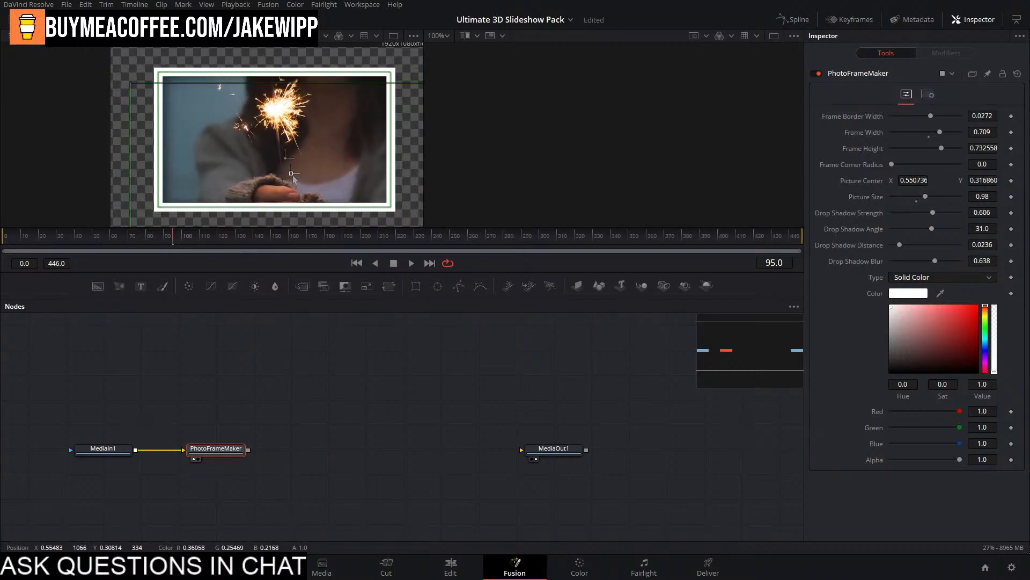
pyautogui.click(129, 447)
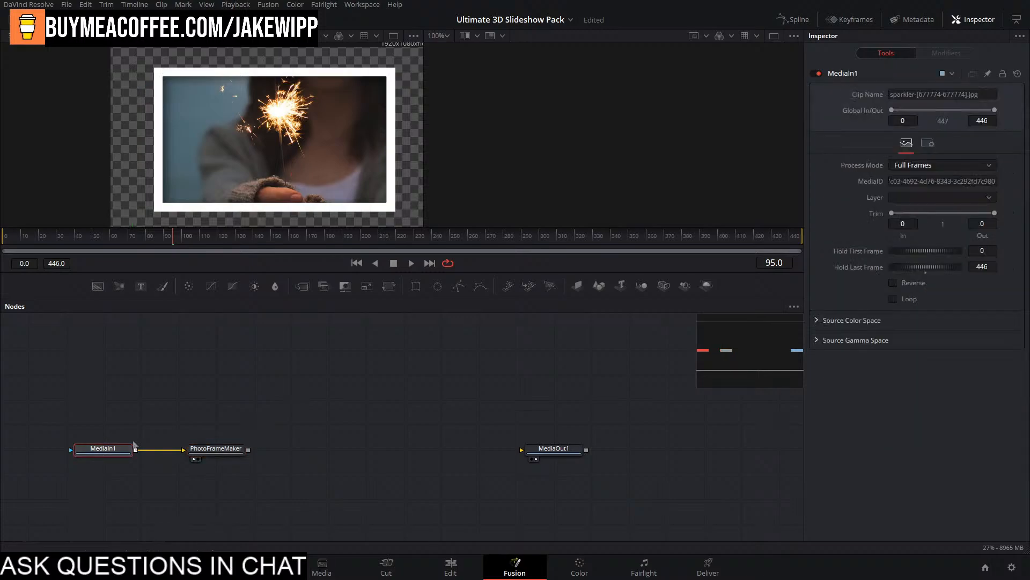
pyautogui.scroll(-4, 264, 110)
pyautogui.scroll(4, 263, 110)
pyautogui.click(220, 466)
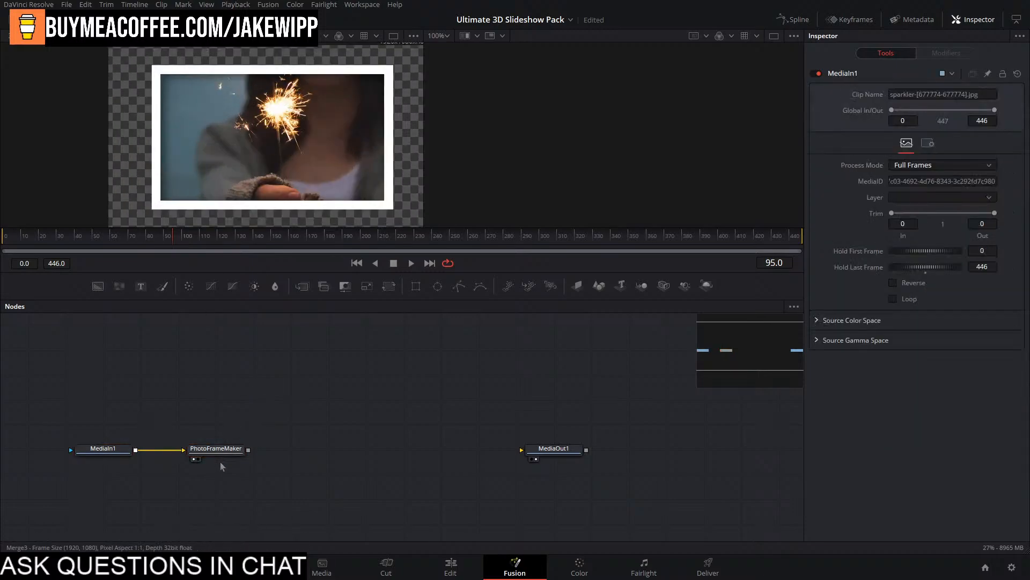
# Match the photo frame's color to the picture's blue-teal background and set its Drop Shadow Strength to 0.669 and Angle to 60.
pyautogui.click(206, 450)
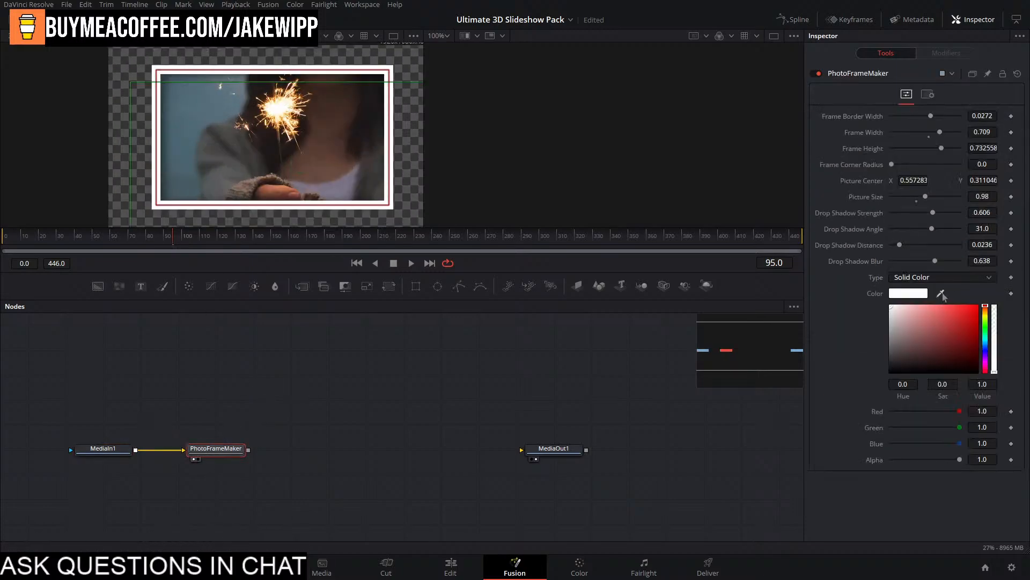
pyautogui.moveTo(942, 294); pyautogui.dragTo(188, 98)
pyautogui.click(110, 450)
pyautogui.click(234, 442)
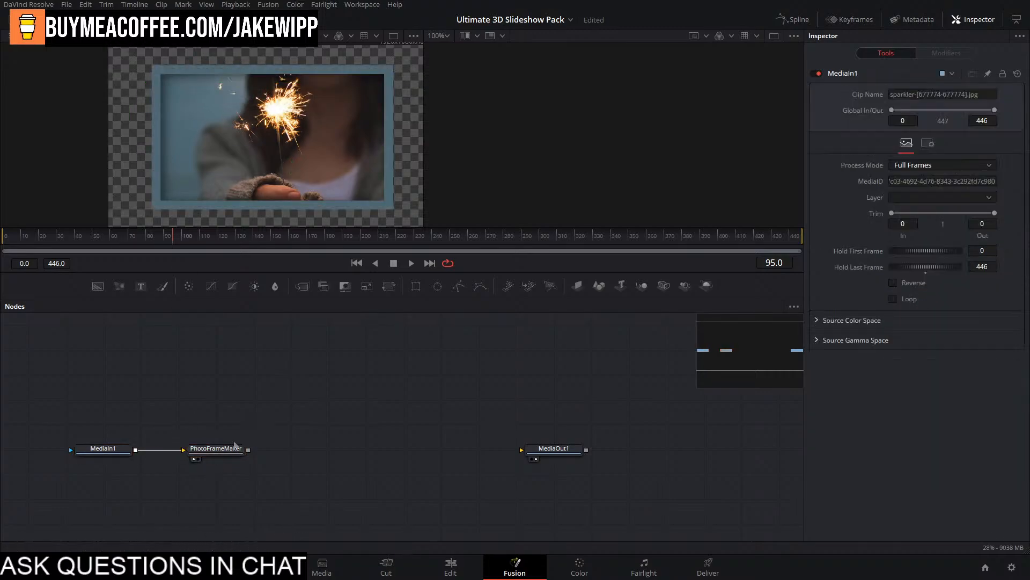
pyautogui.click(234, 447)
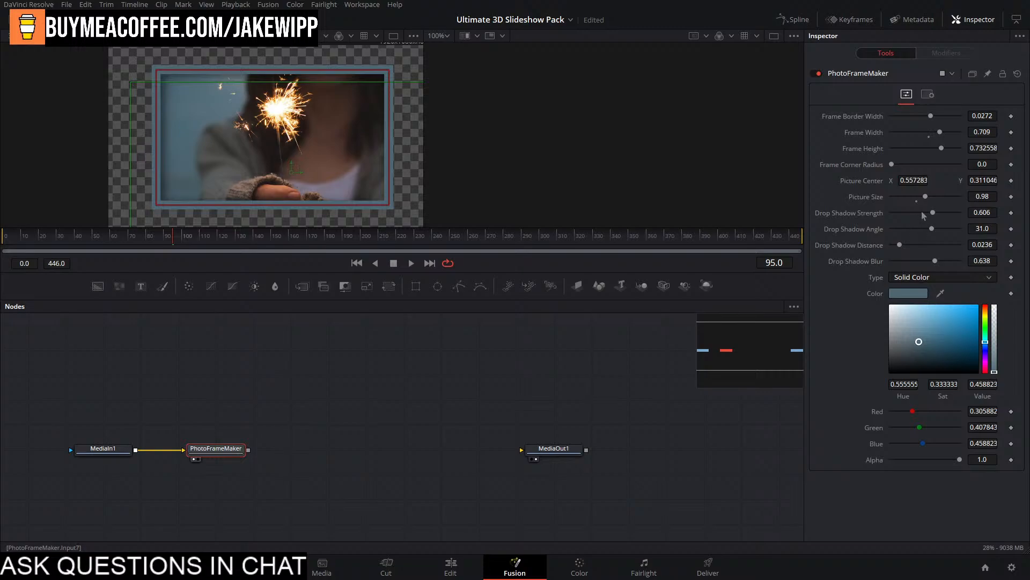
pyautogui.moveTo(933, 213)
pyautogui.mouseDown()
pyautogui.moveTo(932, 231)
pyautogui.moveTo(943, 230)
pyautogui.mouseUp()
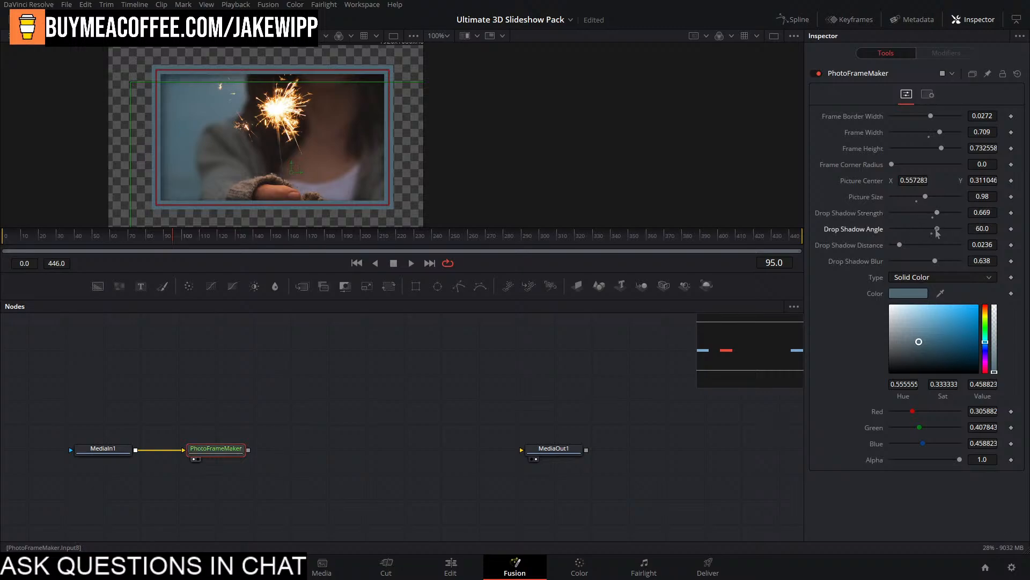
pyautogui.click(253, 400)
pyautogui.moveTo(227, 454)
pyautogui.mouseDown()
pyautogui.moveTo(190, 454)
pyautogui.moveTo(228, 455)
pyautogui.mouseUp()
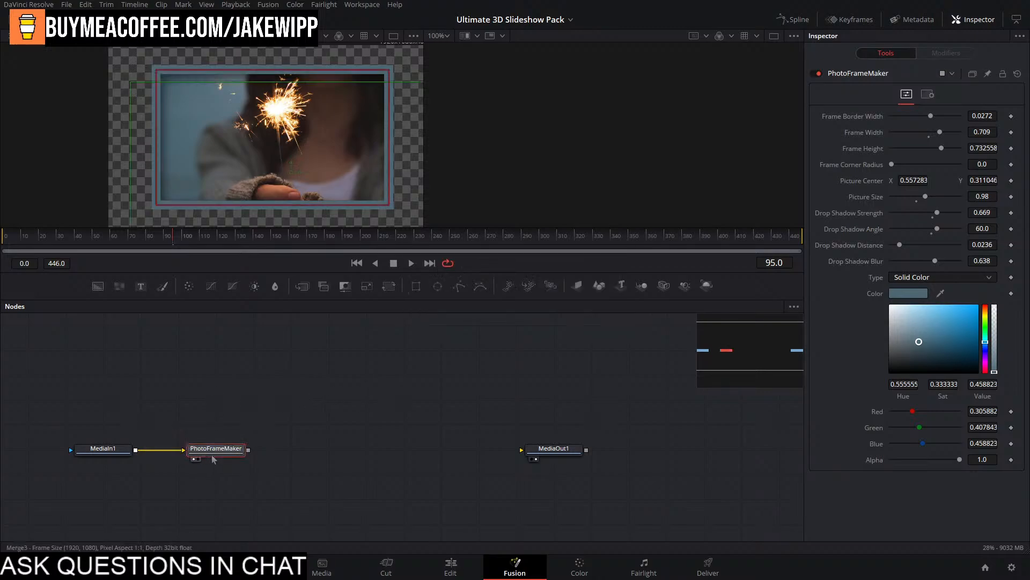
# Add an Image Plane 3D node after PhotoFrameMaker and show it in the first viewer to inspect it from several angles.
pyautogui.hotkey('shift', 'space')
pyautogui.write('imagep')
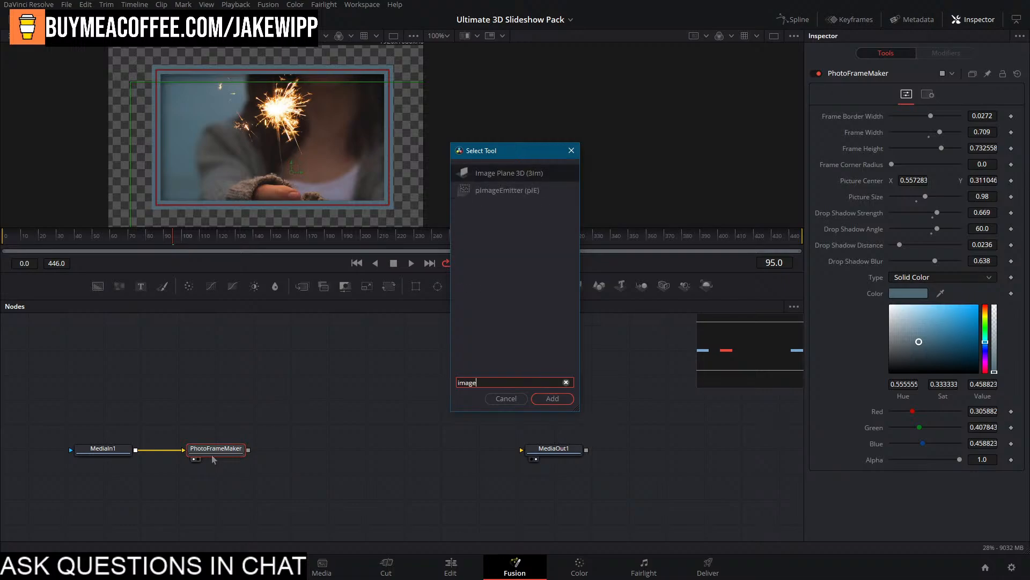
pyautogui.press('Return')
pyautogui.click(269, 459)
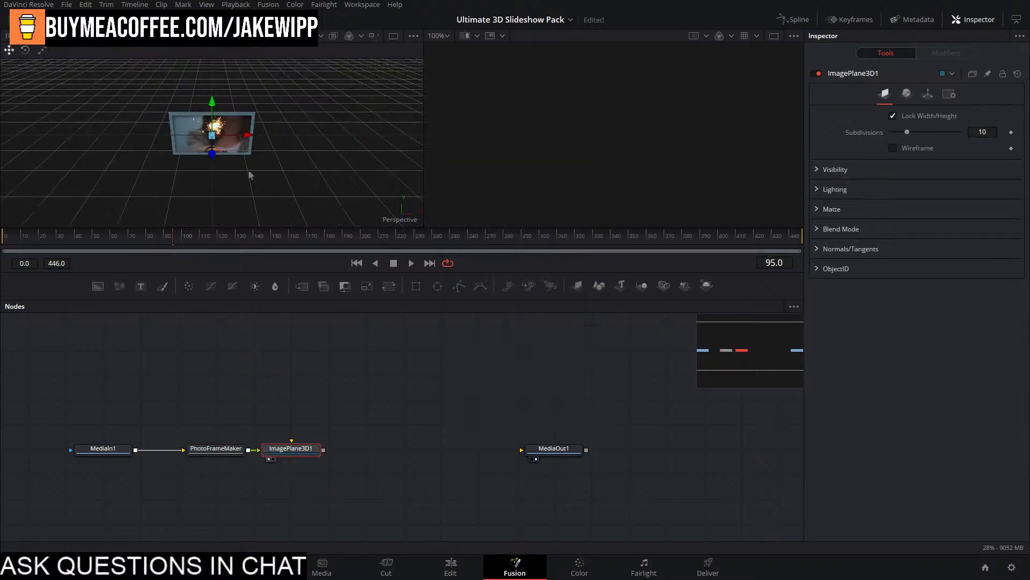
pyautogui.moveTo(249, 174); pyautogui.dragTo(255, 94)
pyautogui.scroll(5, 144, 115)
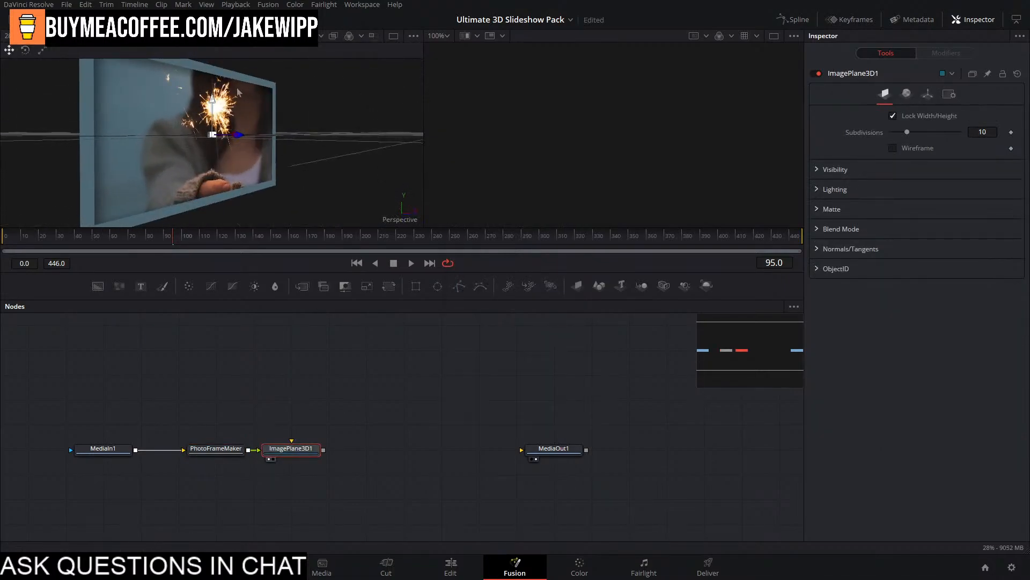
pyautogui.scroll(-8, 276, 135)
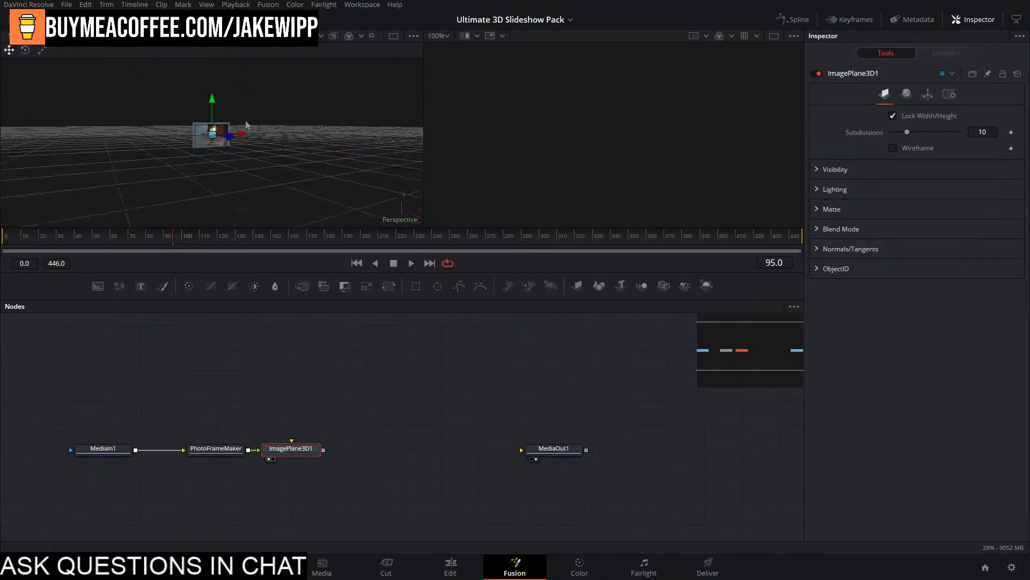
pyautogui.scroll(3, 246, 124)
pyautogui.moveTo(233, 129); pyautogui.dragTo(281, 75)
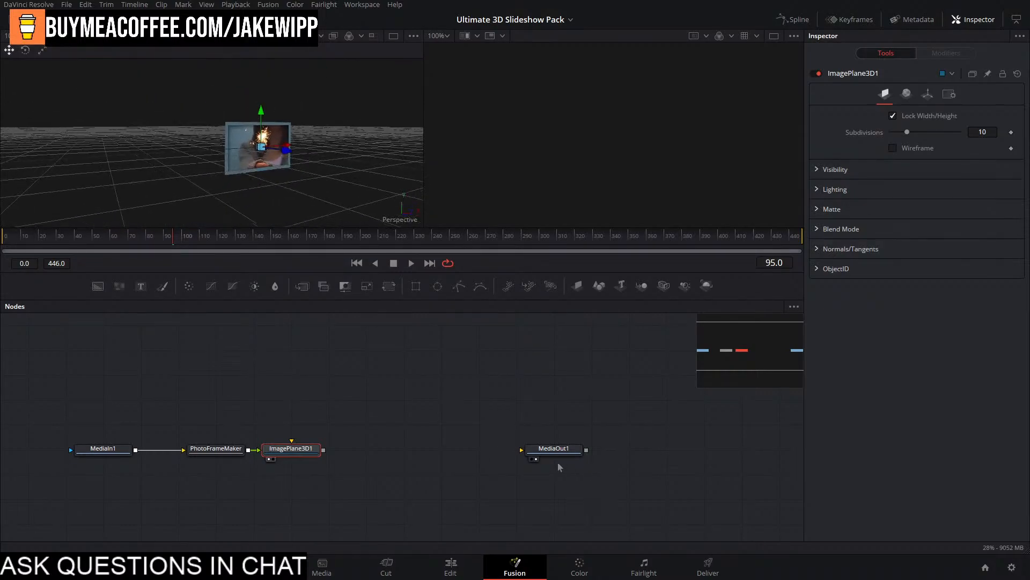
# Move MediaOut1 farther from the other nodes and open the transform settings of ImagePlane3D1.
pyautogui.moveTo(558, 449); pyautogui.dragTo(656, 447)
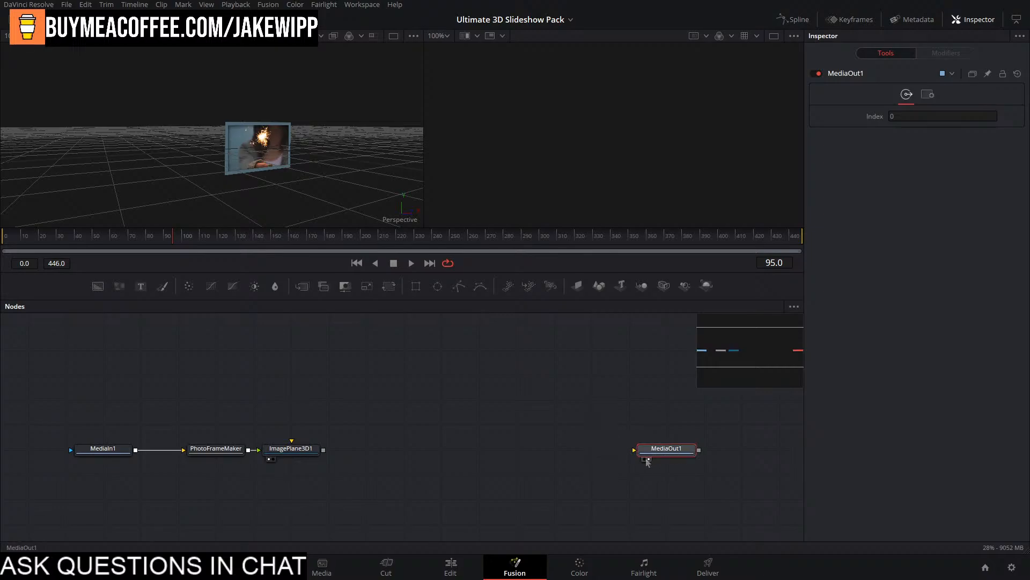
pyautogui.click(287, 450)
pyautogui.click(927, 94)
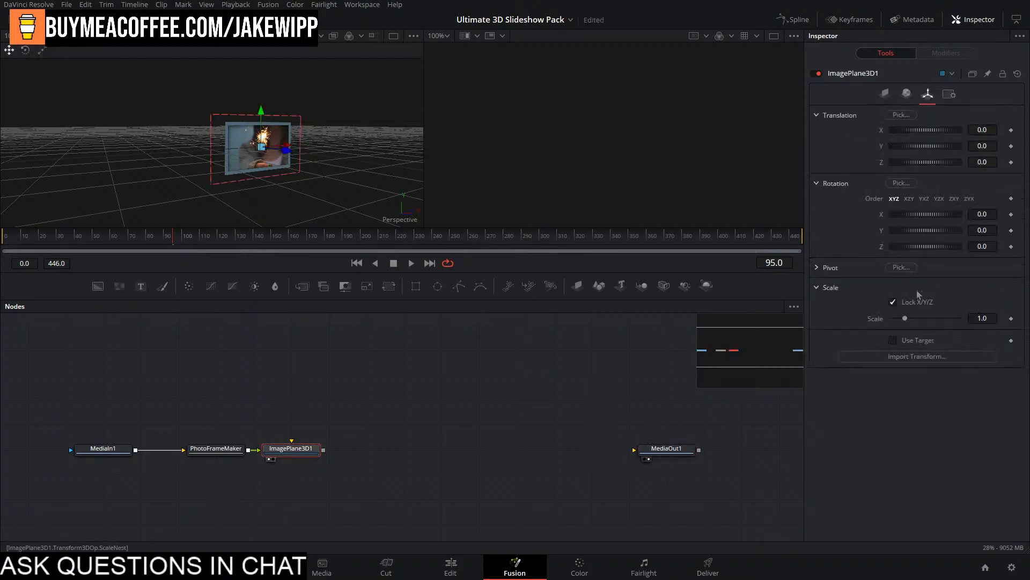
# Try rotating the image plane to about 153.9 on X and 172.1 on Y, and undo the rotation.
pyautogui.moveTo(917, 215); pyautogui.dragTo(946, 232)
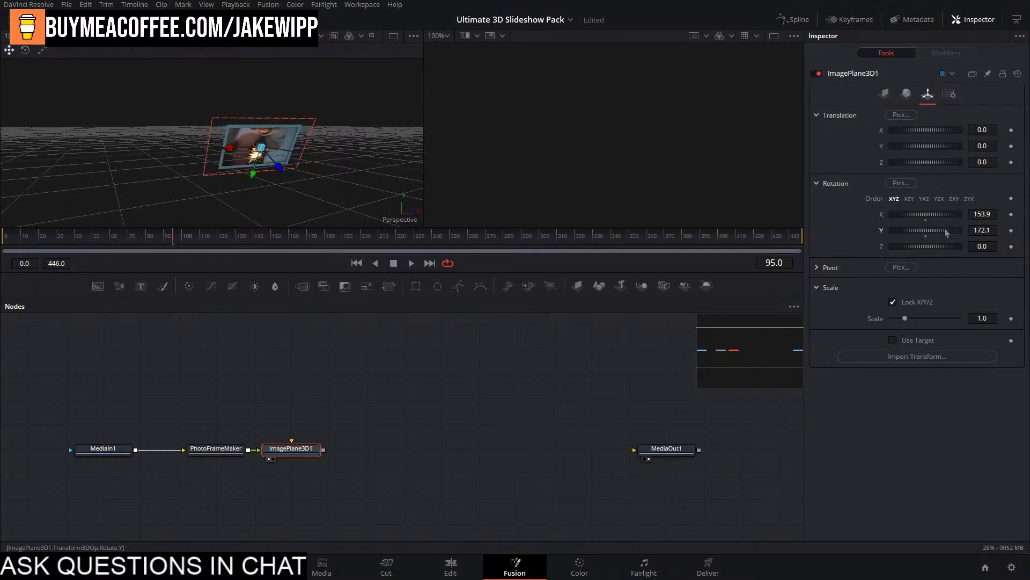
pyautogui.hotkey('ctrl', 'z')
pyautogui.hotkey('ctrl', 'z')
pyautogui.hotkey('ctrl', 'z')
pyautogui.hotkey('ctrl', 'z')
pyautogui.hotkey('ctrl', 'z')
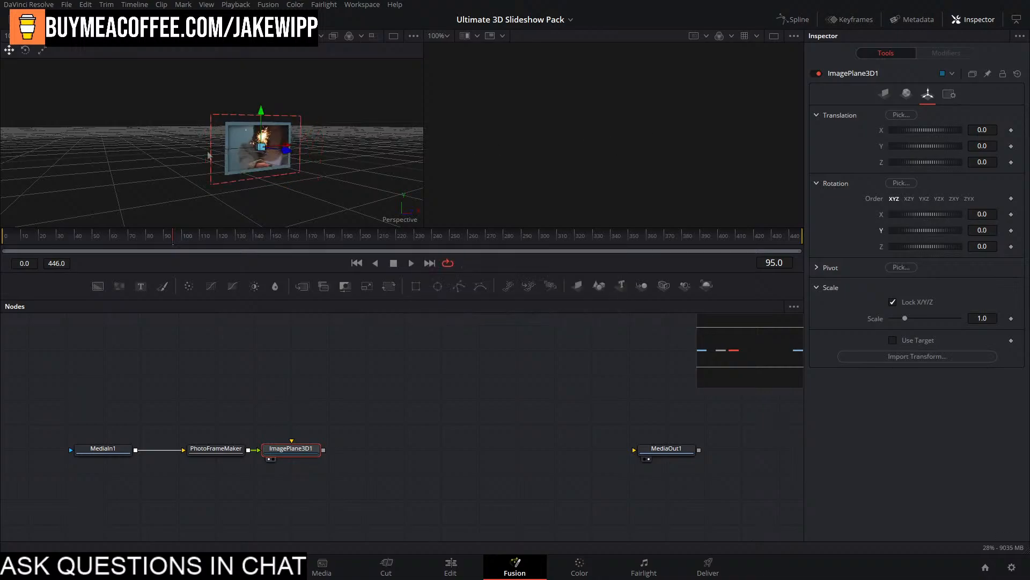
# Play the composition from the start to just past frame 50 and keyframe the image plane's X and Y rotation at 0 there.
pyautogui.moveTo(143, 237); pyautogui.dragTo(6, 250)
pyautogui.press('space')
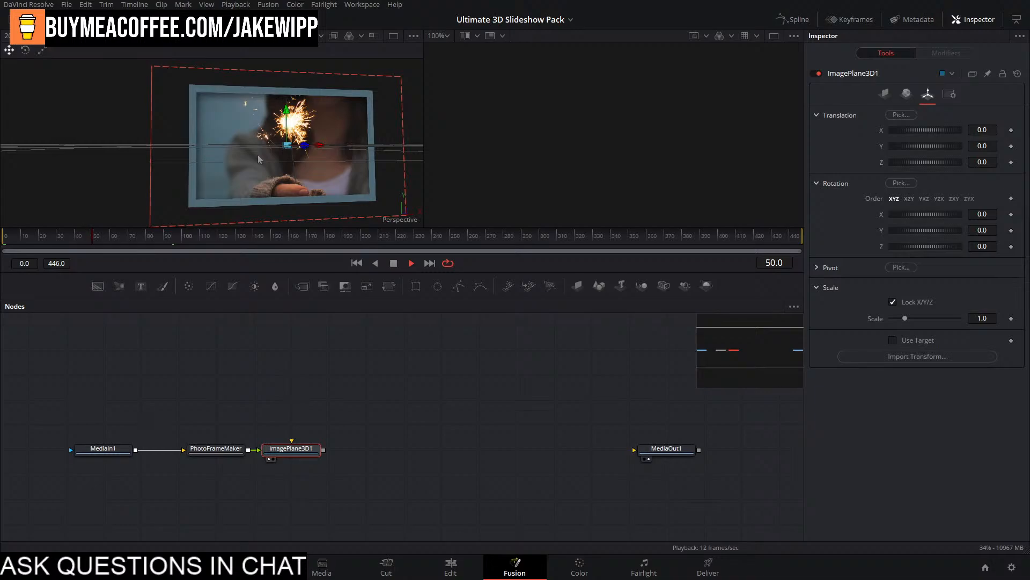
pyautogui.press('space')
pyautogui.click(1011, 230)
pyautogui.click(1011, 214)
# At frame 63, set the image plane's X rotation to 180.
pyautogui.moveTo(99, 239); pyautogui.dragTo(117, 241)
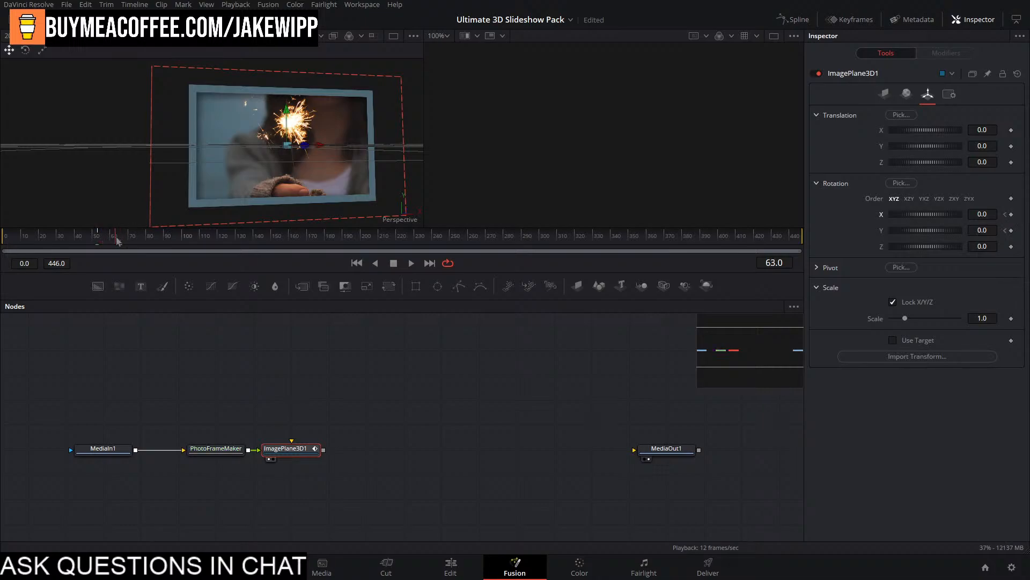
pyautogui.click(992, 215)
pyautogui.write('12.4')
pyautogui.press('Return')
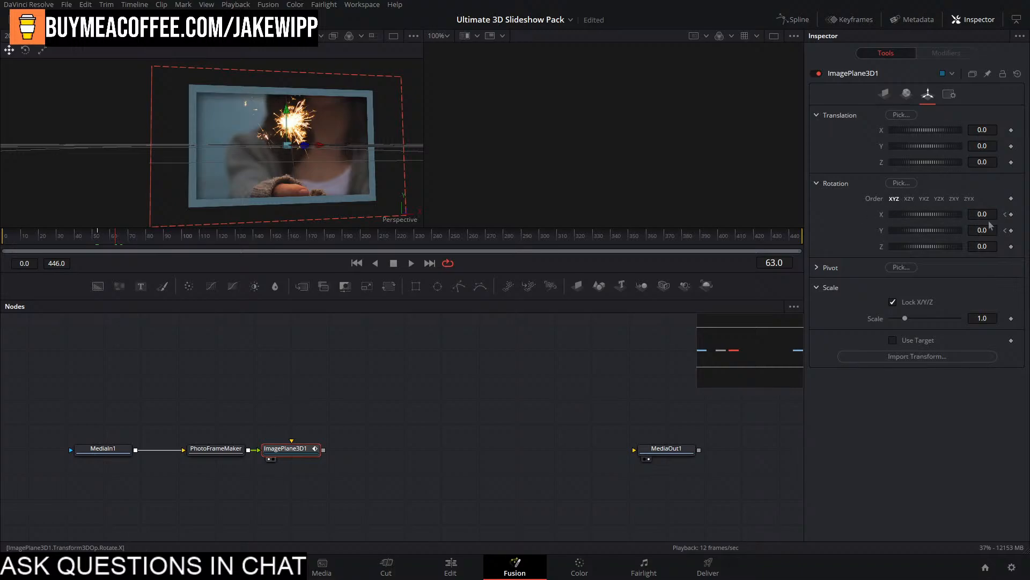
pyautogui.click(980, 215)
pyautogui.write('180')
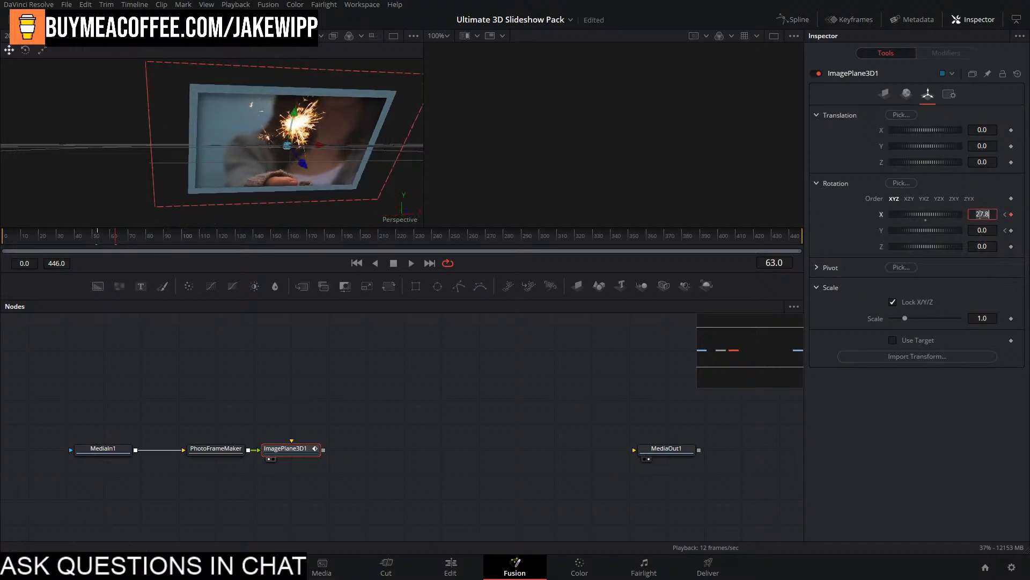
pyautogui.press('Tab')
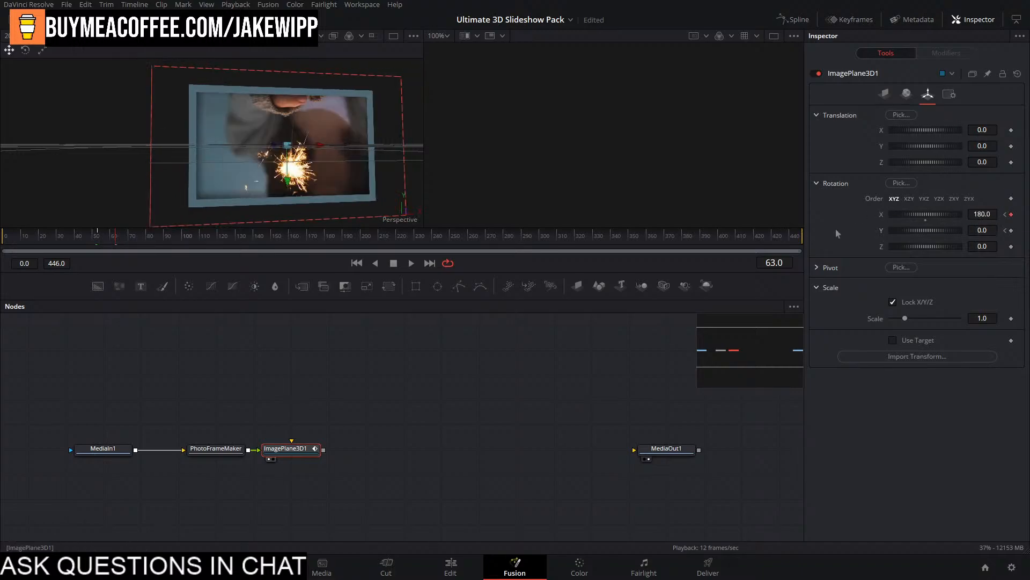
# Set the image plane's Y rotation to 180 at the same frame and play back the flip animation, ending at frame 54.
pyautogui.moveTo(919, 231); pyautogui.dragTo(959, 230)
pyautogui.click(982, 230)
pyautogui.write('180')
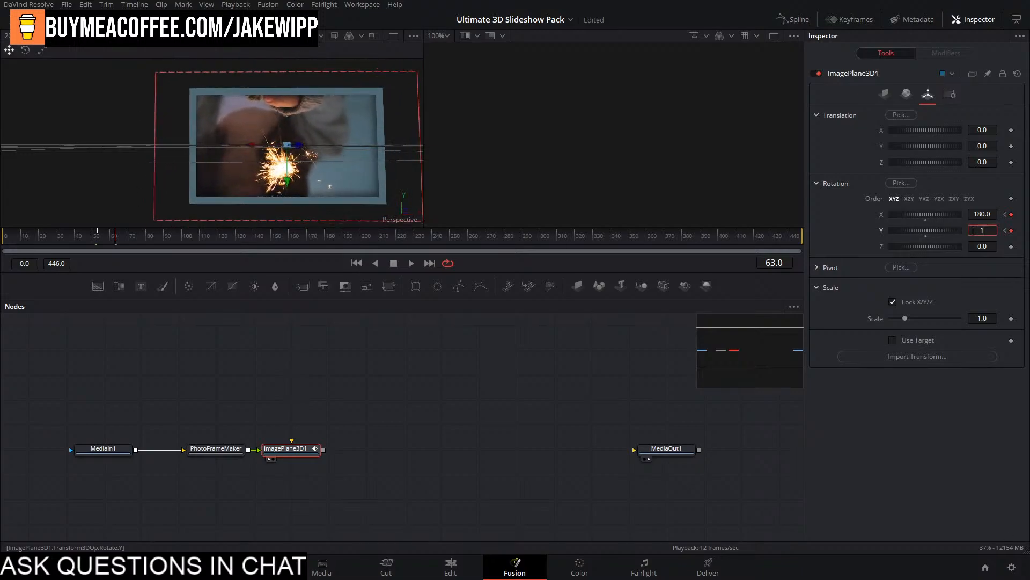
pyautogui.press('Return')
pyautogui.press('space')
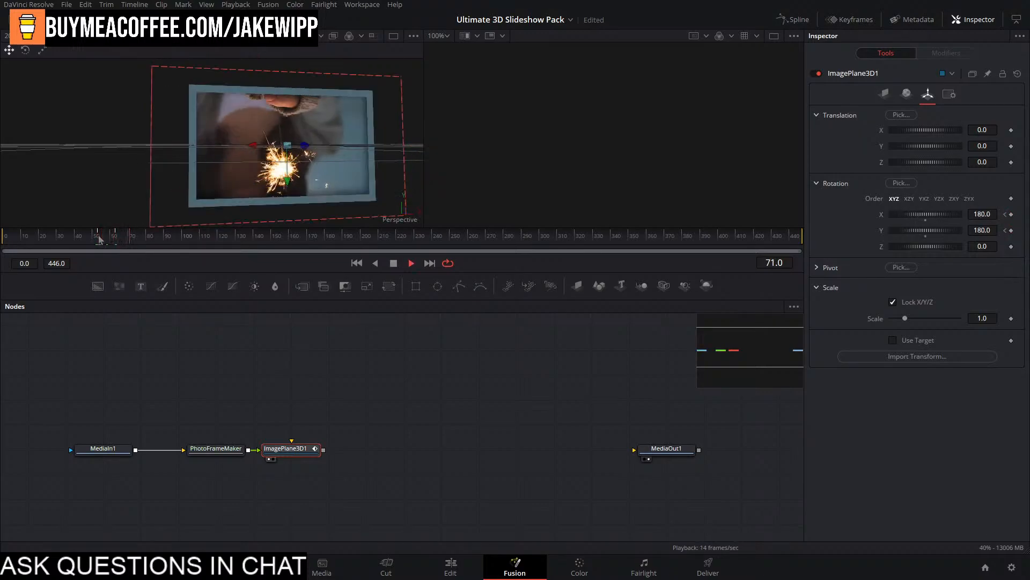
pyautogui.press('space')
pyautogui.press('space')
pyautogui.moveTo(116, 241); pyautogui.dragTo(100, 243)
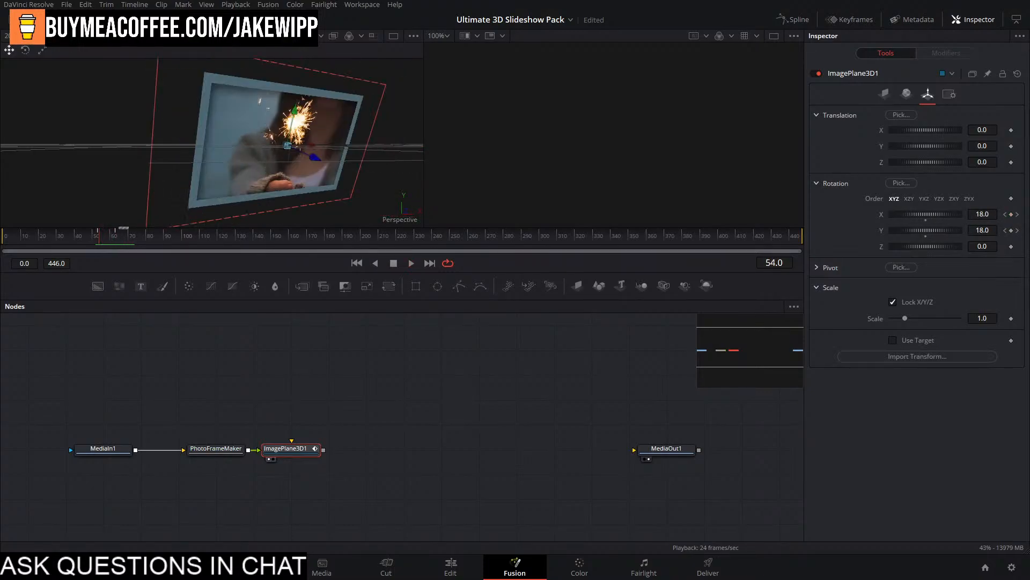
# Make room between the frame node and ImagePlane3D1, and paste a copy of PhotoFrameMaker directly below the original.
pyautogui.moveTo(266, 378); pyautogui.dragTo(612, 382)
pyautogui.moveTo(593, 437); pyautogui.dragTo(415, 466)
pyautogui.moveTo(561, 453); pyautogui.dragTo(373, 453)
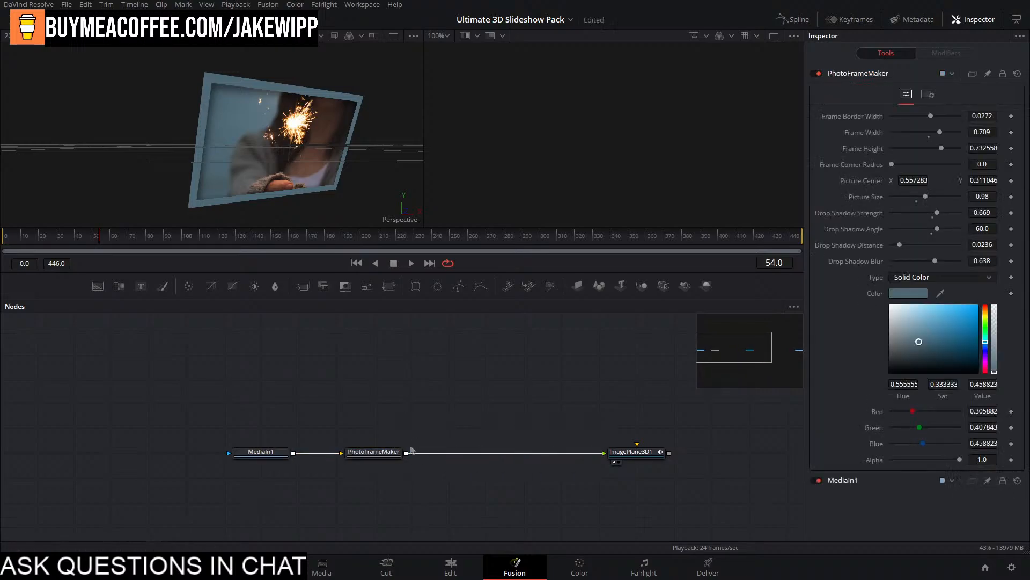
pyautogui.hotkey('ctrl', 'v')
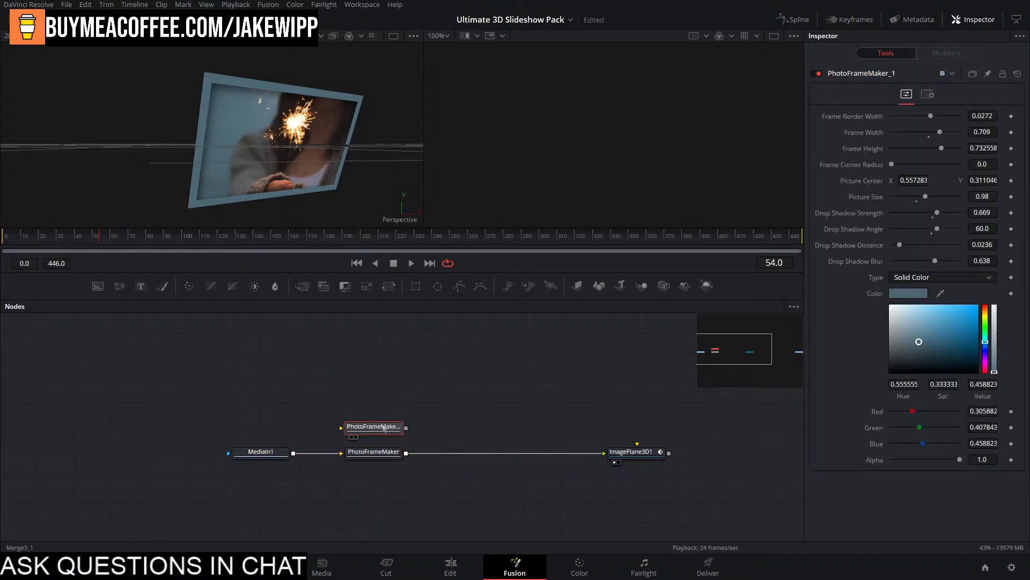
pyautogui.moveTo(383, 433); pyautogui.dragTo(382, 482)
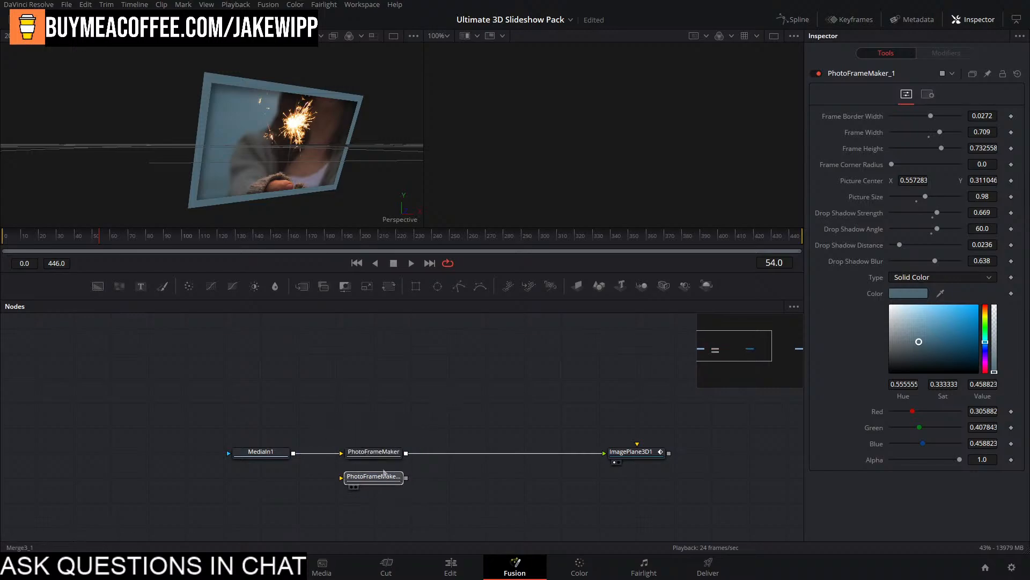
# Rename the original frame node Photo1 and its copy Photo2.
pyautogui.moveTo(439, 452); pyautogui.dragTo(482, 407)
pyautogui.click(428, 409)
pyautogui.press('F2')
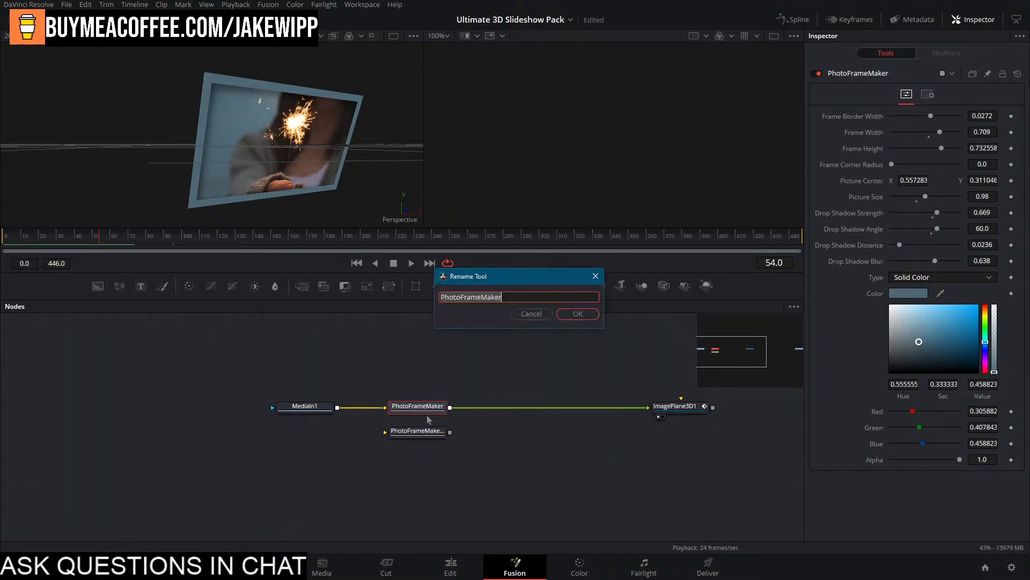
pyautogui.write('Photo')
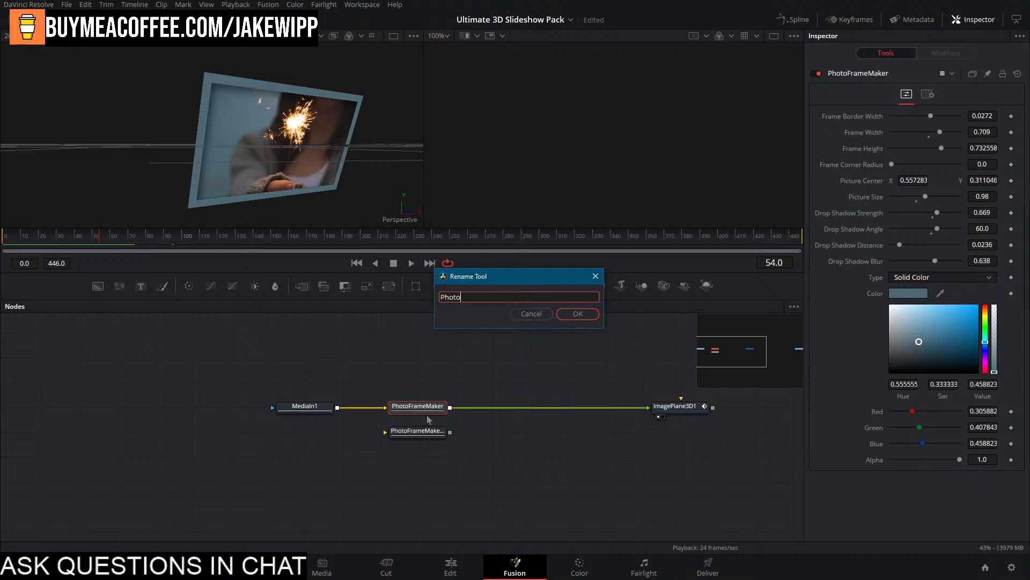
pyautogui.write(' 2')
pyautogui.press('BackSpace')
pyautogui.write('1')
pyautogui.press('Return')
pyautogui.click(423, 432)
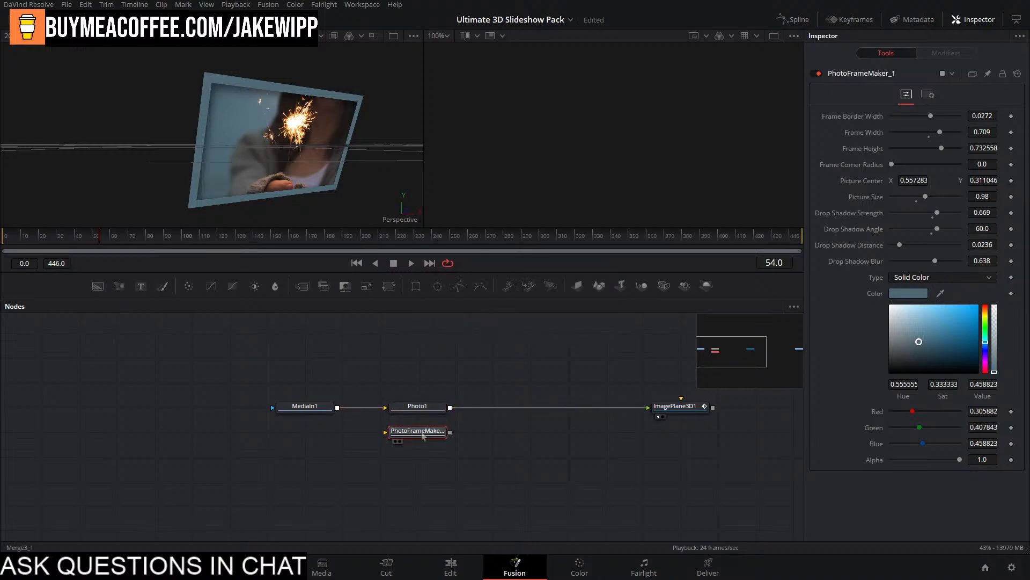
pyautogui.press('F2')
pyautogui.write('Photo 2')
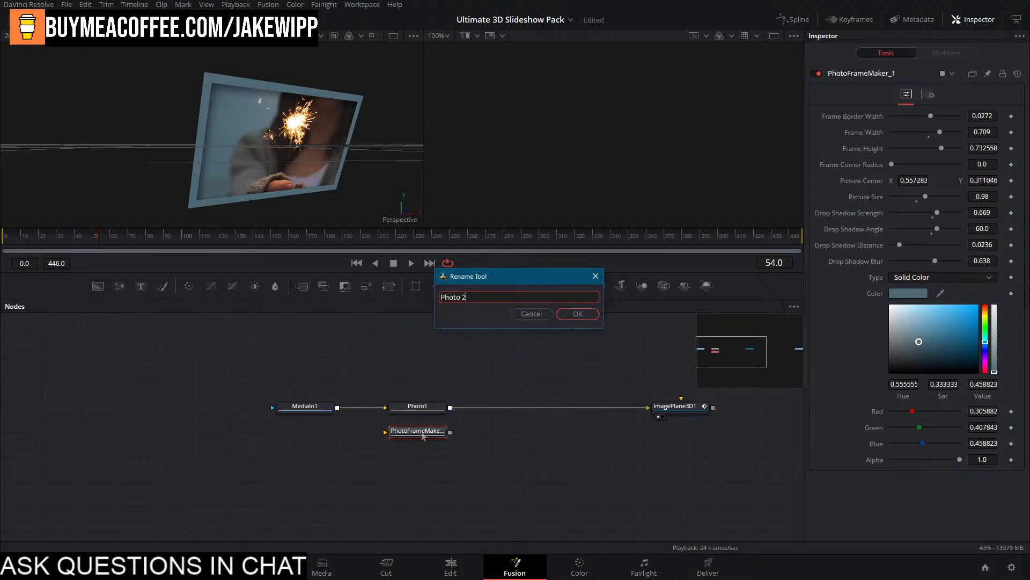
pyautogui.press('Return')
# Feed MediaIn1 into Photo2 and merge Photo2 with Photo1 ahead of ImagePlane3D1.
pyautogui.moveTo(337, 407); pyautogui.dragTo(451, 408)
pyautogui.moveTo(507, 432); pyautogui.dragTo(508, 408)
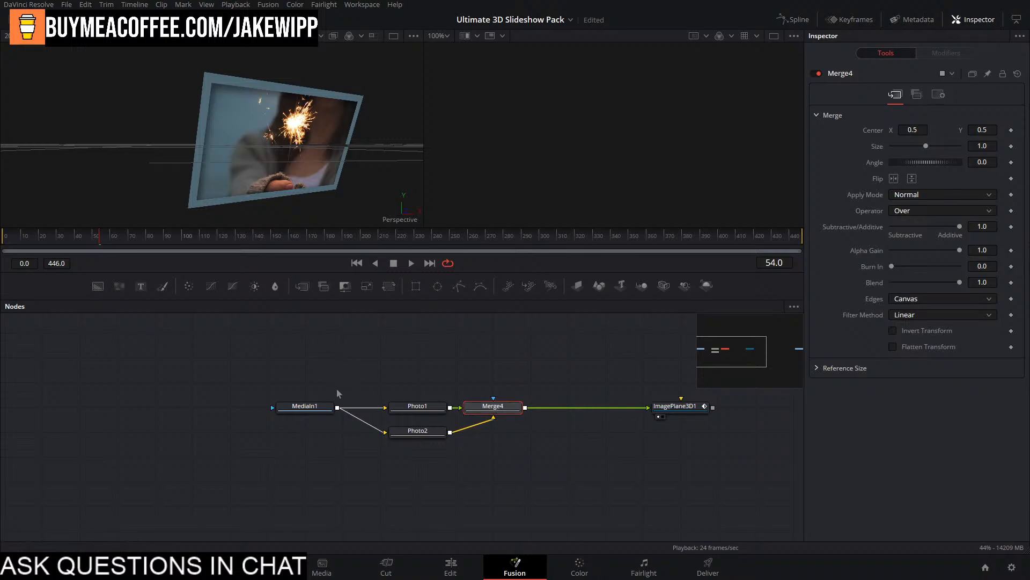
# Rearrange the nodes so MediaIn1, Photo1 and Merge4 form a vertical column with Photo2 beside Photo1.
pyautogui.moveTo(274, 371); pyautogui.dragTo(461, 363)
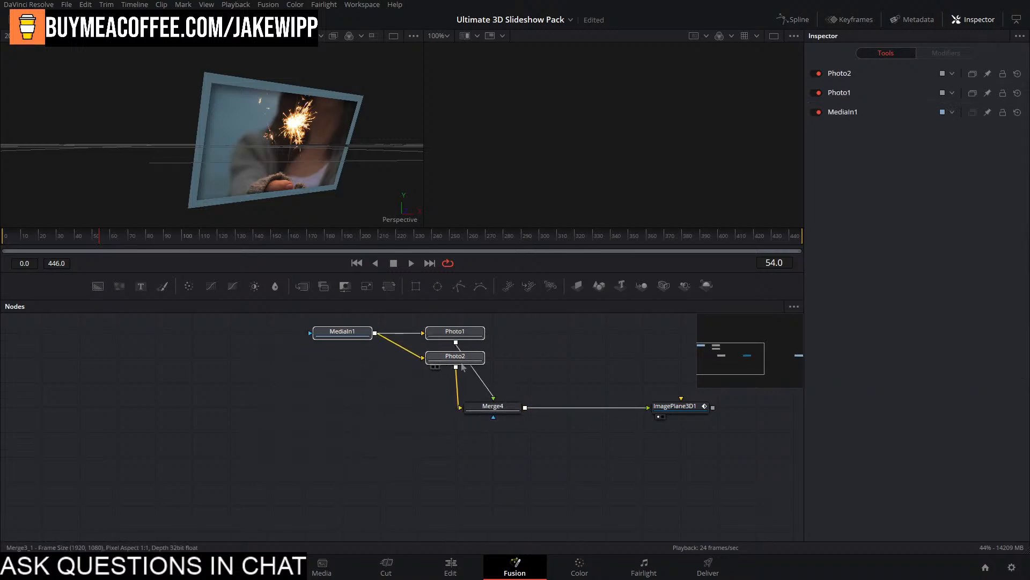
pyautogui.click(379, 416)
pyautogui.moveTo(366, 336); pyautogui.dragTo(470, 318)
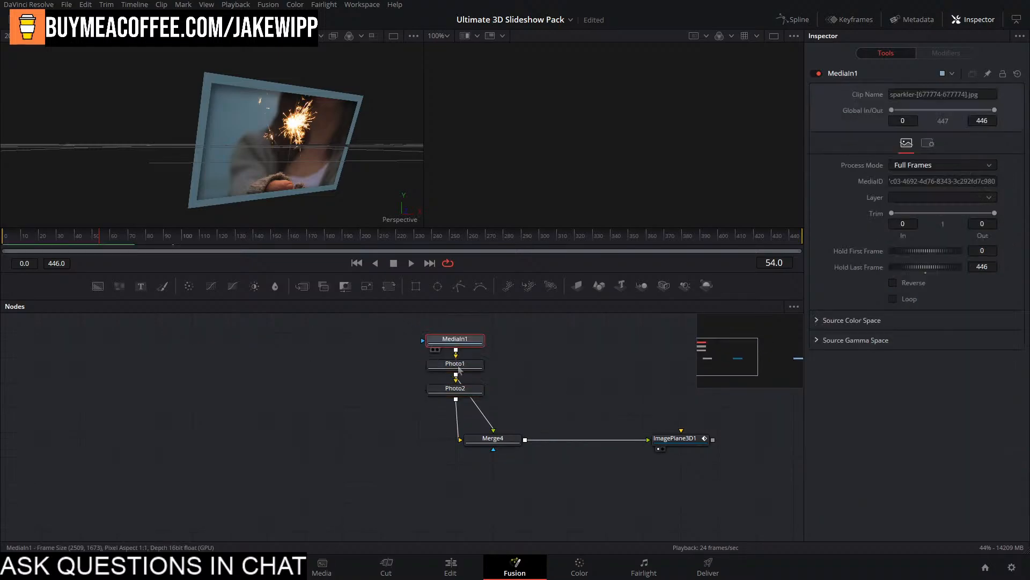
pyautogui.keyDown('ctrl'); pyautogui.click(478, 364); pyautogui.keyUp('ctrl')
pyautogui.moveTo(477, 364); pyautogui.dragTo(215, 360)
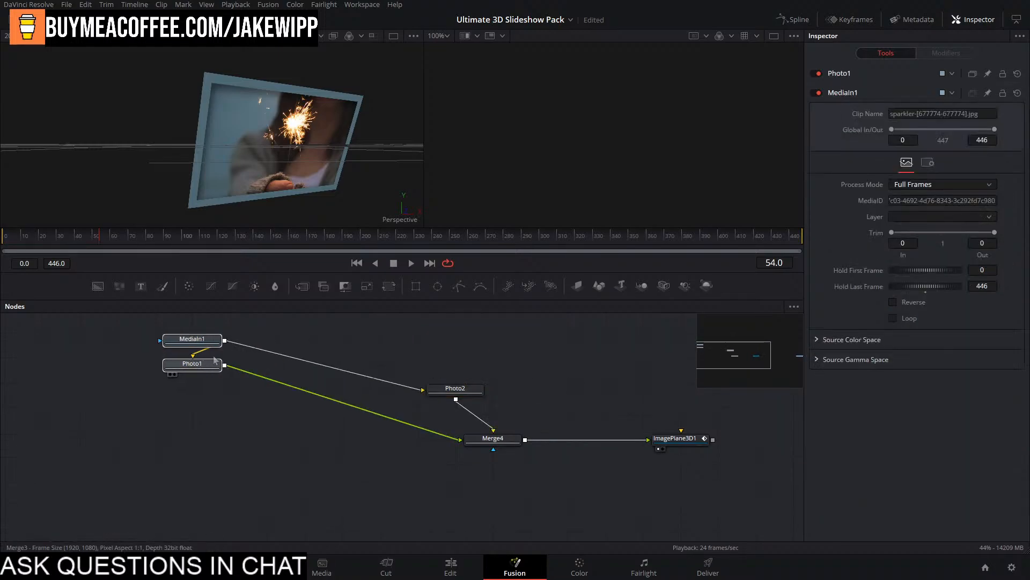
pyautogui.click(456, 388)
pyautogui.moveTo(456, 388); pyautogui.dragTo(267, 363)
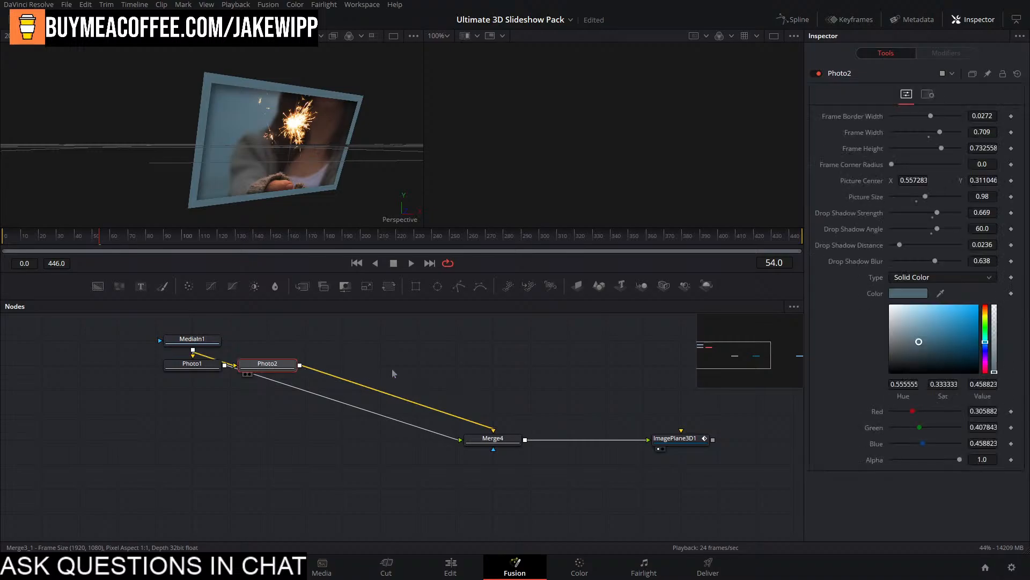
pyautogui.moveTo(497, 435); pyautogui.dragTo(246, 424)
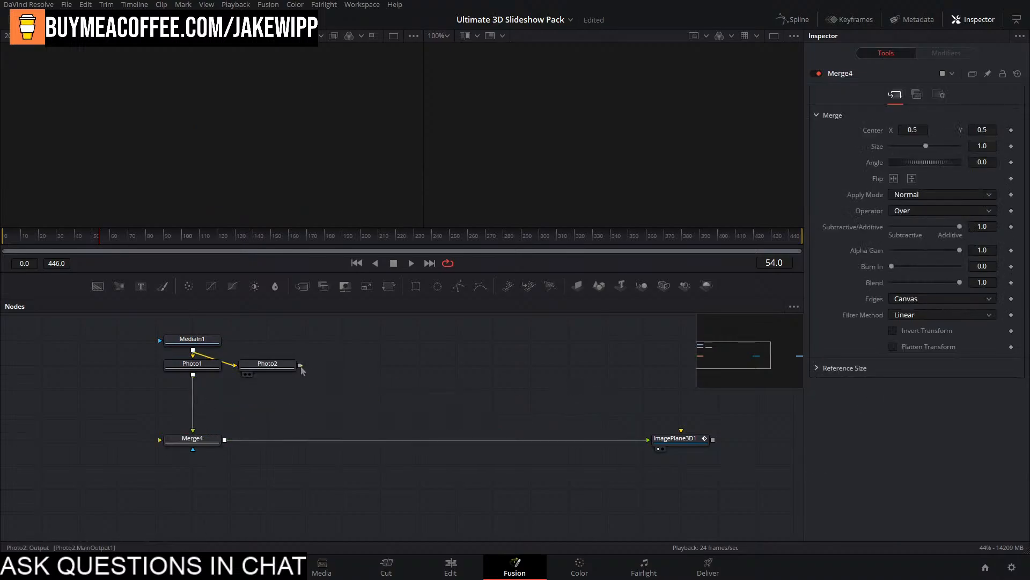
# Merge Photo2 over Merge4's output and feed a new Background with alpha 0.0 into Merge4's background input.
pyautogui.moveTo(300, 365); pyautogui.dragTo(225, 439)
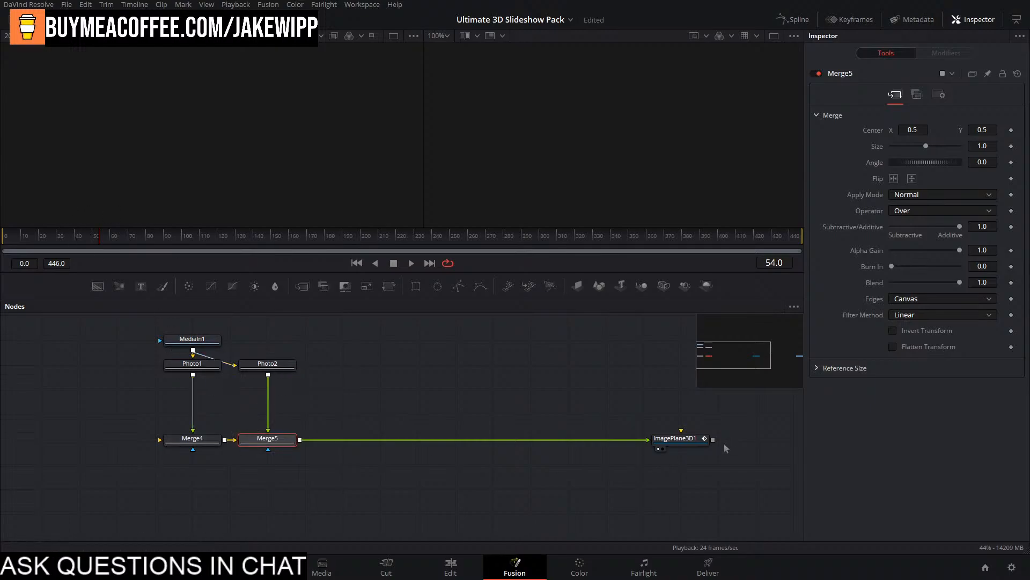
pyautogui.moveTo(99, 286); pyautogui.dragTo(54, 437)
pyautogui.click(995, 194)
pyautogui.moveTo(995, 194); pyautogui.dragTo(995, 191)
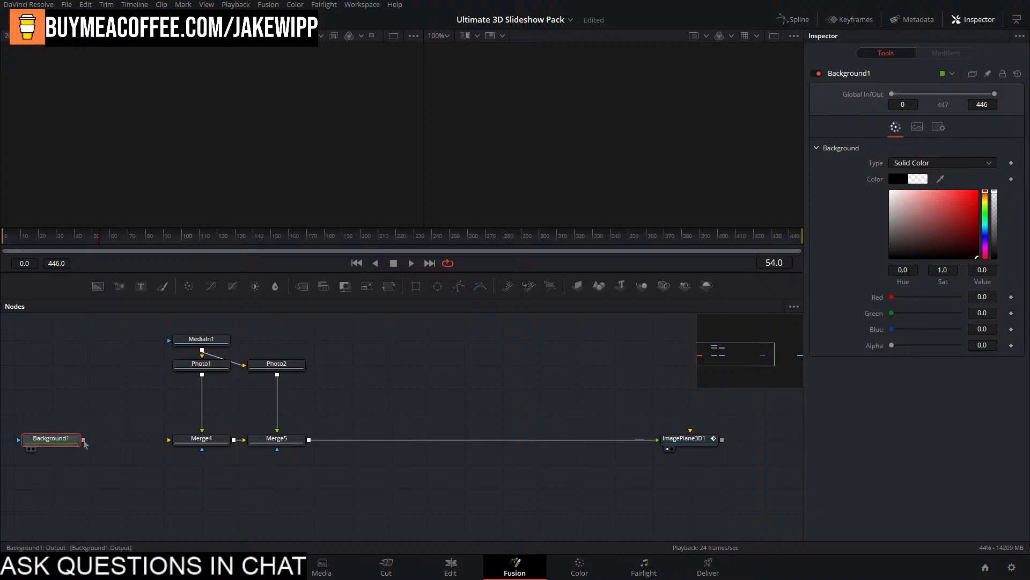
pyautogui.moveTo(84, 439); pyautogui.dragTo(169, 440)
# Scrub around frames 57 and 58 to find where ImagePlane3D1 turns edge-on during its flip.
pyautogui.moveTo(97, 239); pyautogui.dragTo(108, 238)
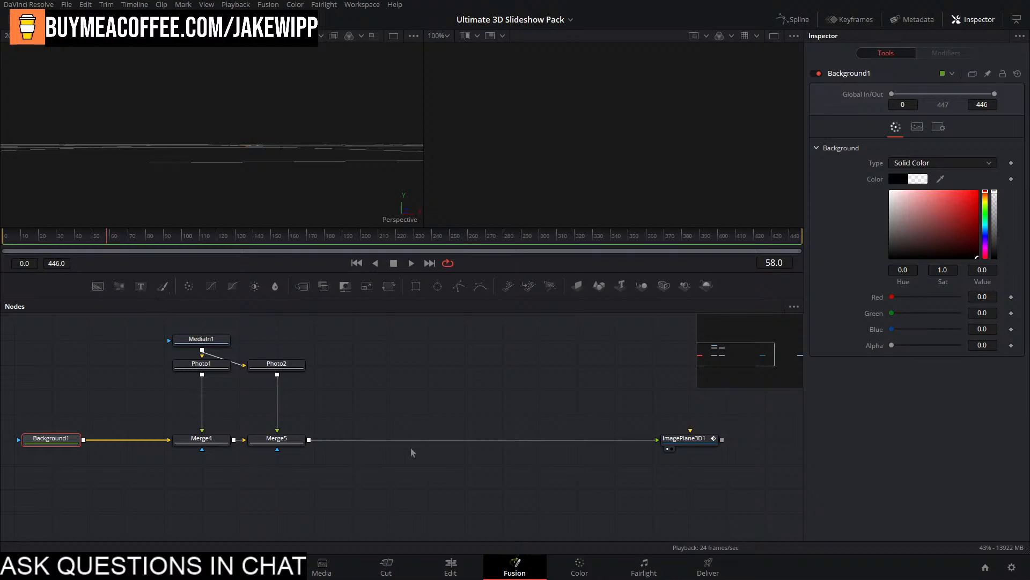
pyautogui.click(685, 442)
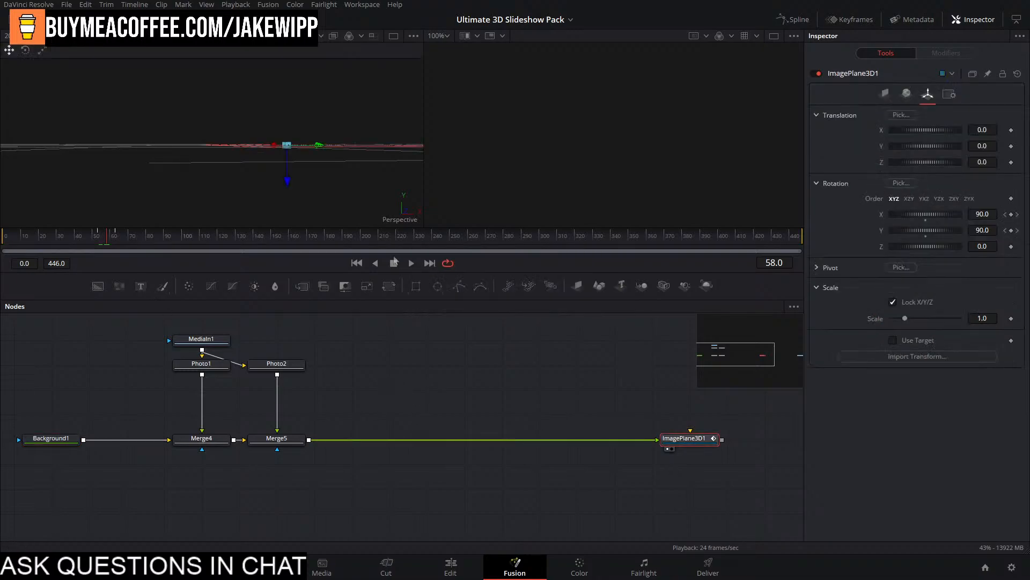
pyautogui.moveTo(351, 180); pyautogui.dragTo(108, 240)
pyautogui.click(217, 439)
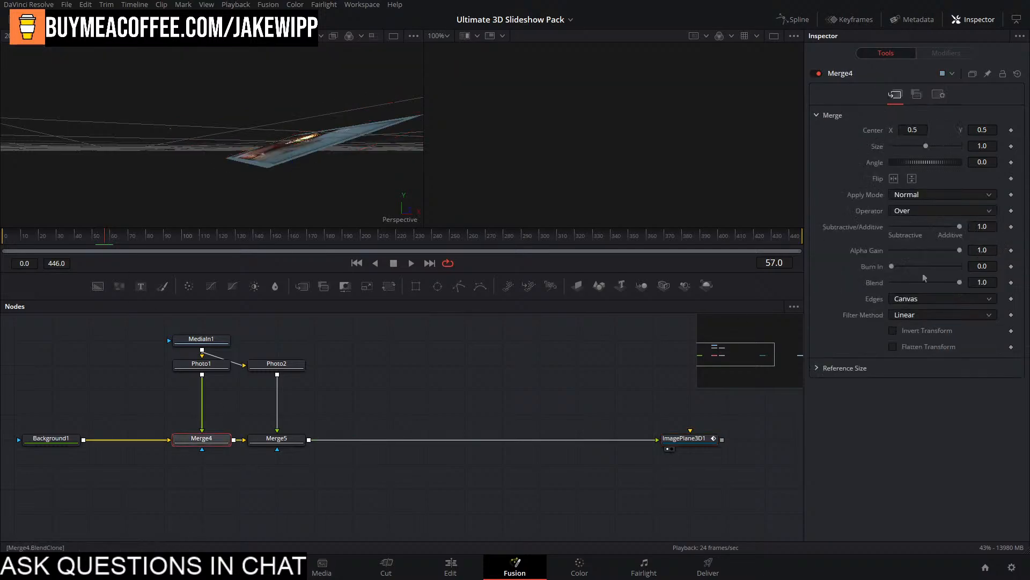
pyautogui.click(1011, 283)
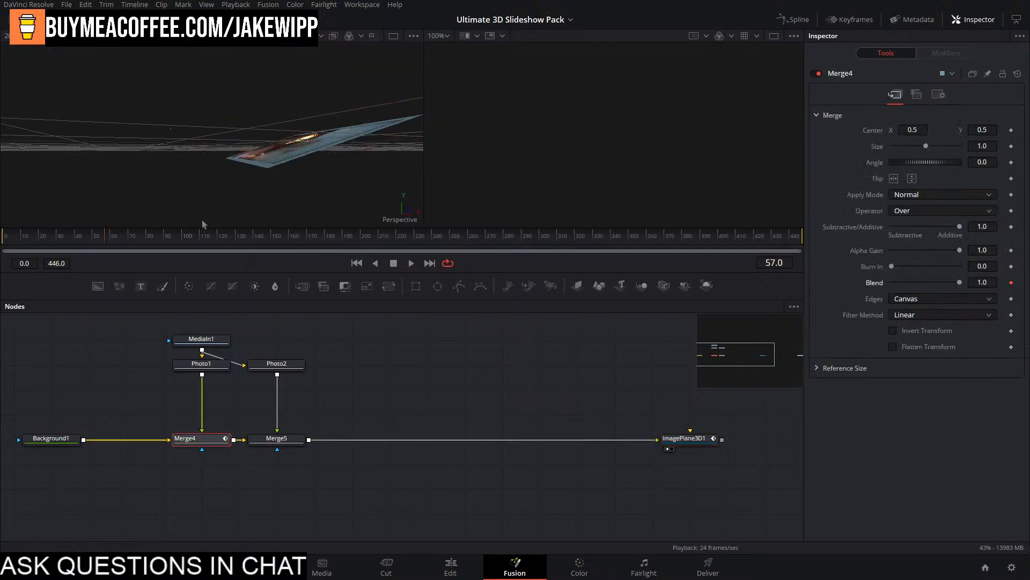
pyautogui.click(109, 240)
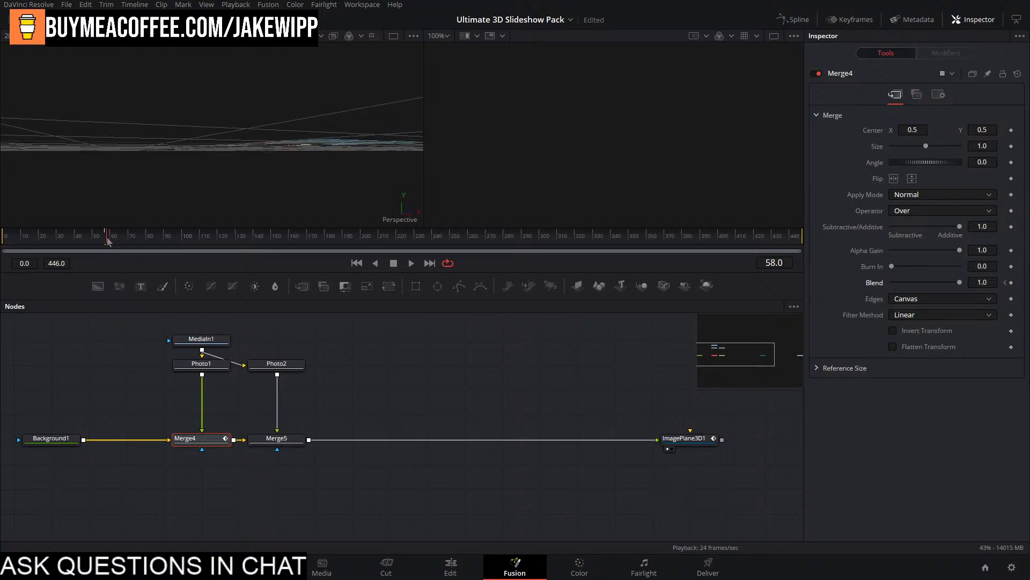
pyautogui.moveTo(961, 282); pyautogui.dragTo(885, 283)
pyautogui.doubleClick(873, 283)
# Keyframe Merge5's Blend at 1.0 on frame 58 and 0.0 on frame 57.
pyautogui.click(277, 438)
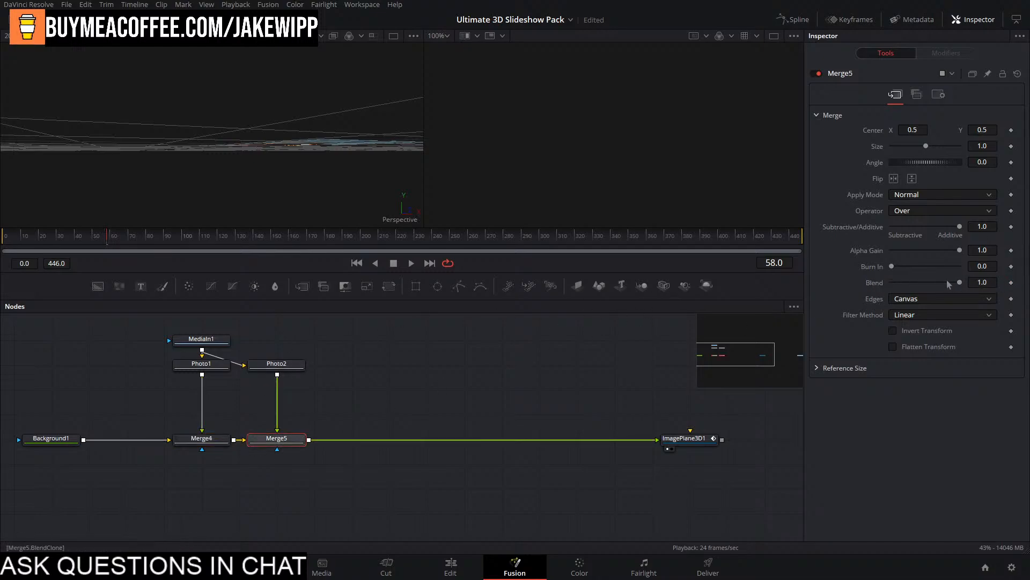
pyautogui.click(1011, 283)
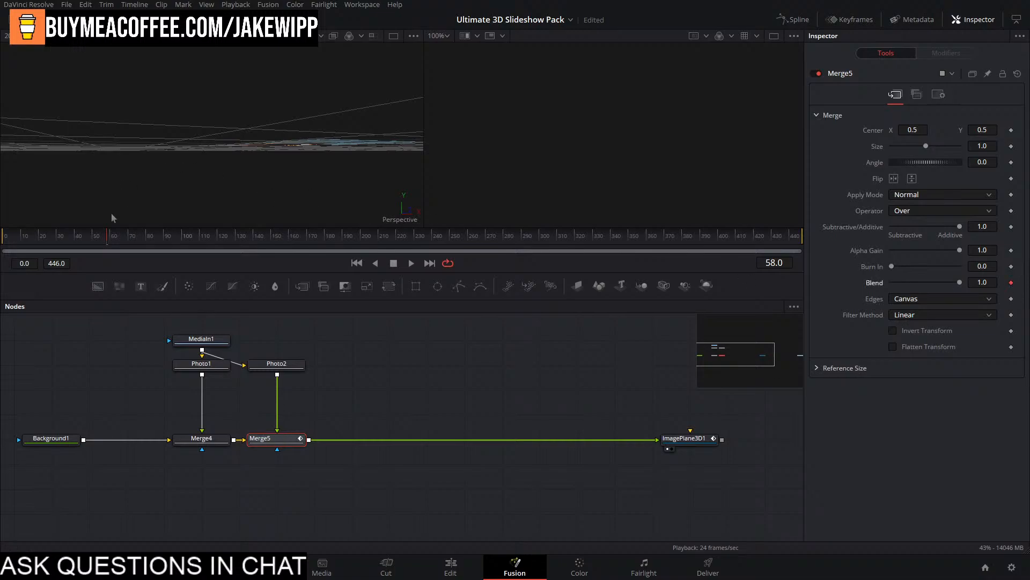
pyautogui.moveTo(107, 236); pyautogui.dragTo(104, 236)
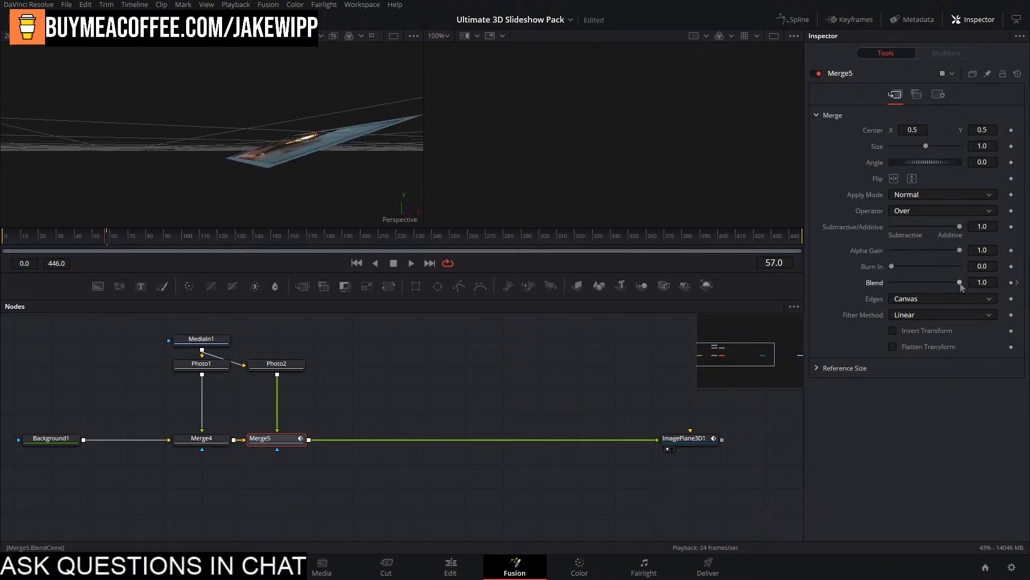
pyautogui.moveTo(959, 282); pyautogui.dragTo(506, 278)
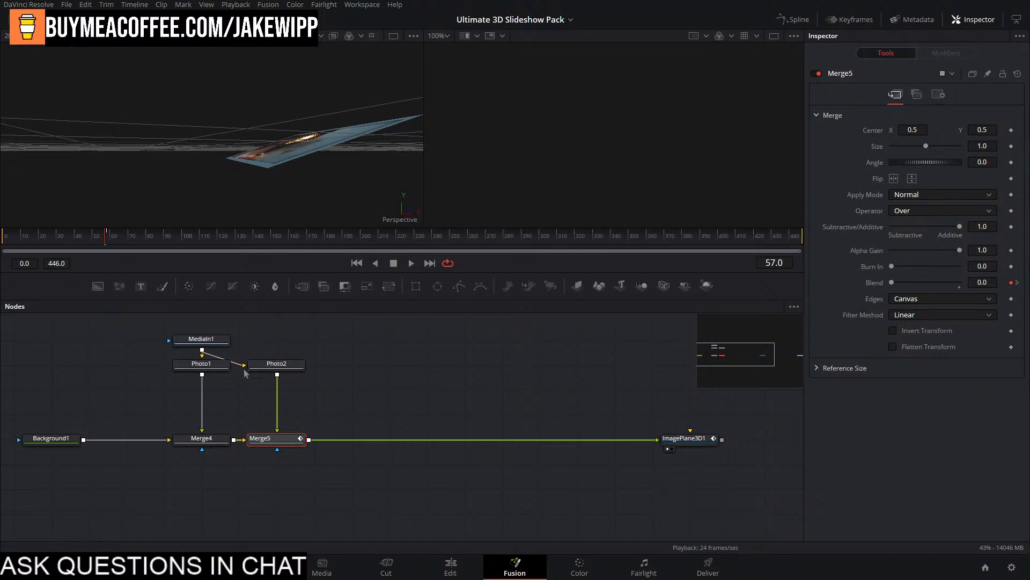
# Replace Photo2's MediaIn1 source with the wet railing image, and show Photo2 in the second viewer.
pyautogui.click(240, 364)
pyautogui.click(364, 356)
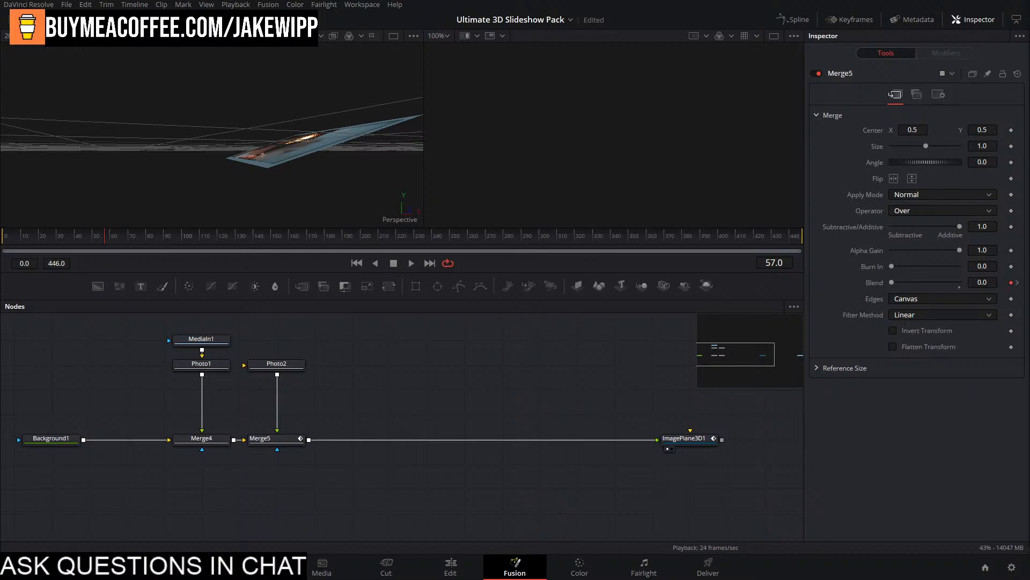
pyautogui.moveTo(802, 433); pyautogui.dragTo(290, 368)
pyautogui.click(290, 369)
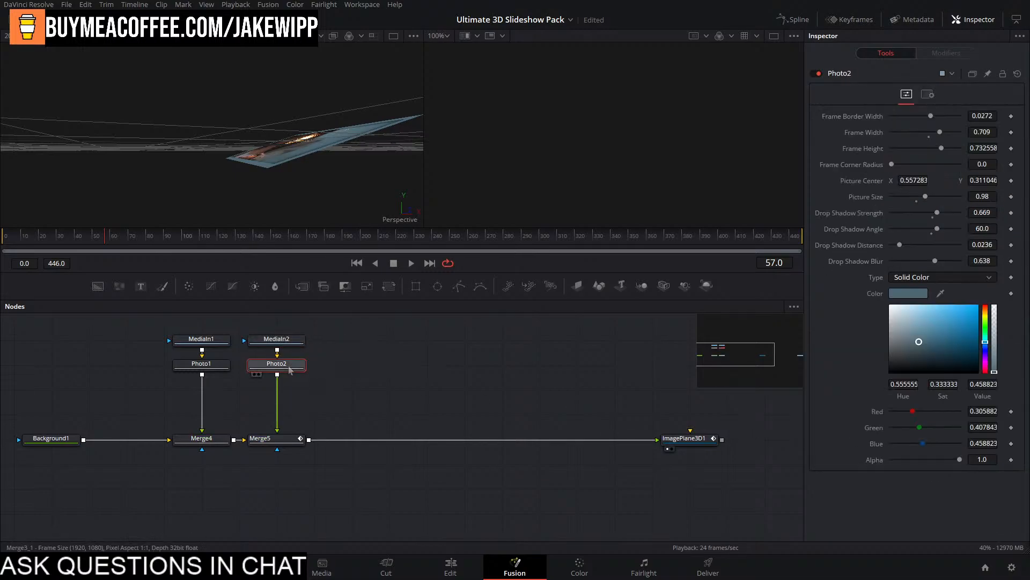
pyautogui.press('2')
pyautogui.click(292, 339)
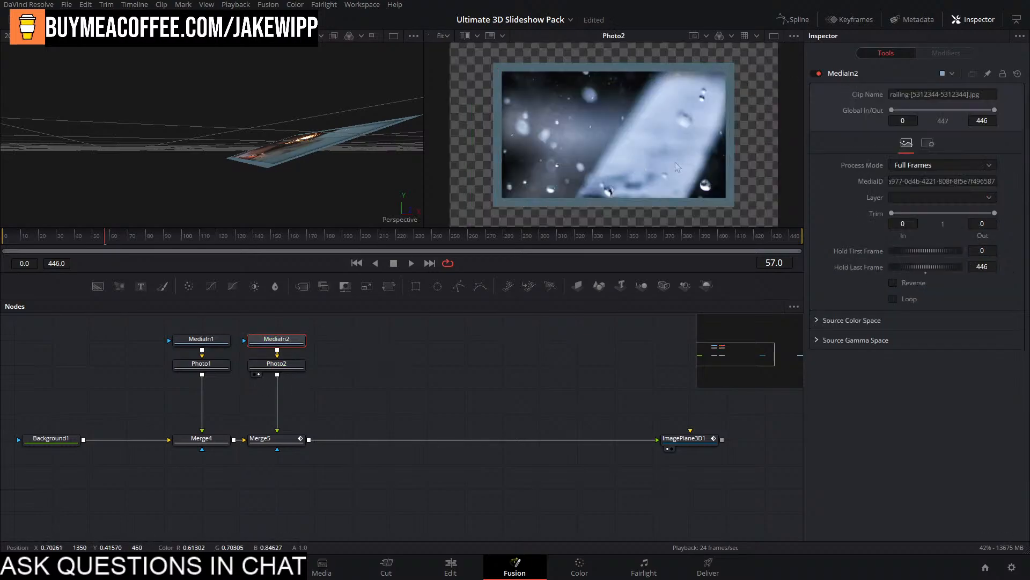
# Set Photo2's Picture Size to 0.64 and Picture Center Y to about 0.49, and sample a dark blue from the picture as frame color.
pyautogui.click(277, 364)
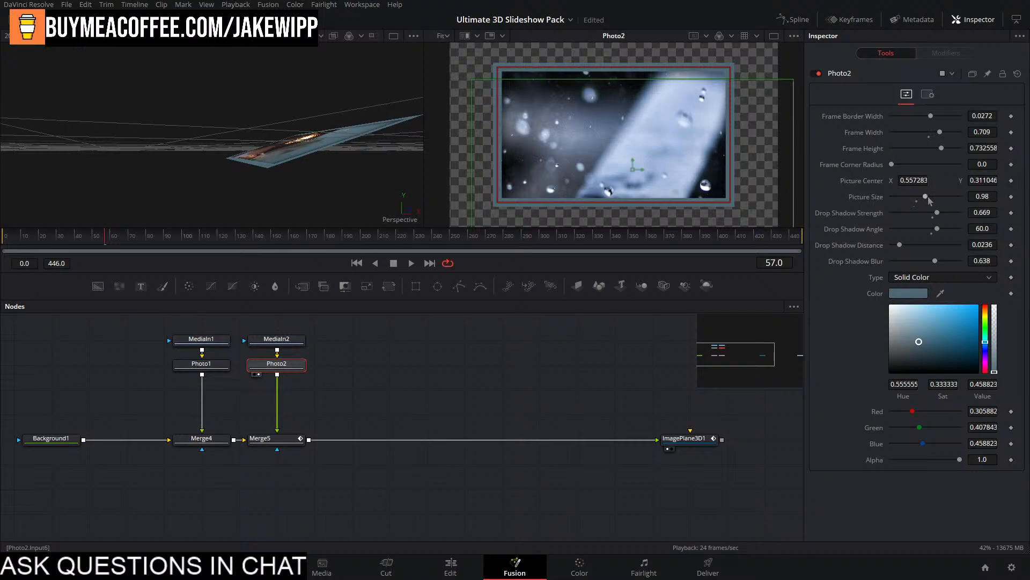
pyautogui.moveTo(926, 196); pyautogui.dragTo(908, 200)
pyautogui.moveTo(643, 165); pyautogui.dragTo(644, 132)
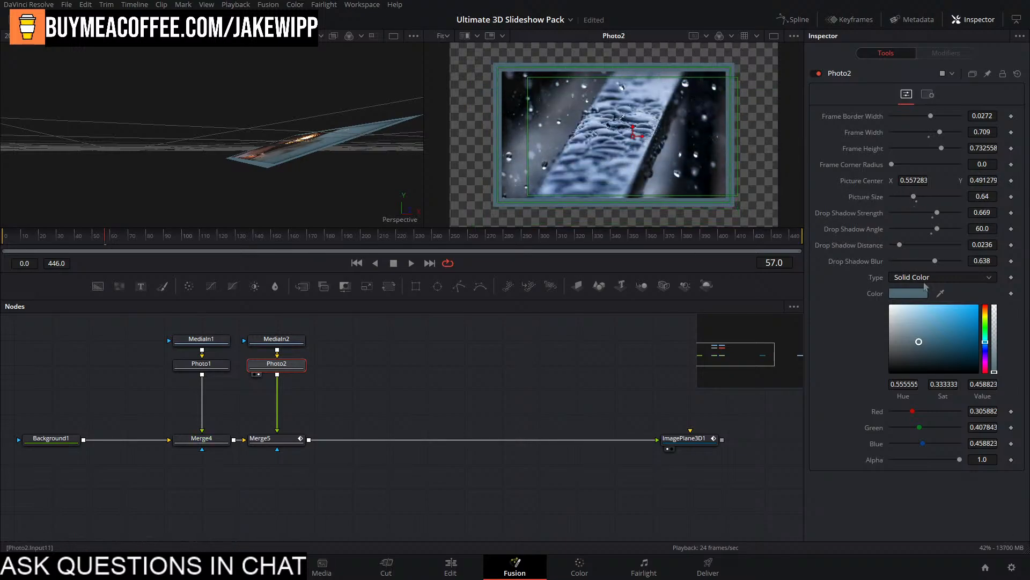
pyautogui.moveTo(686, 188); pyautogui.dragTo(581, 134)
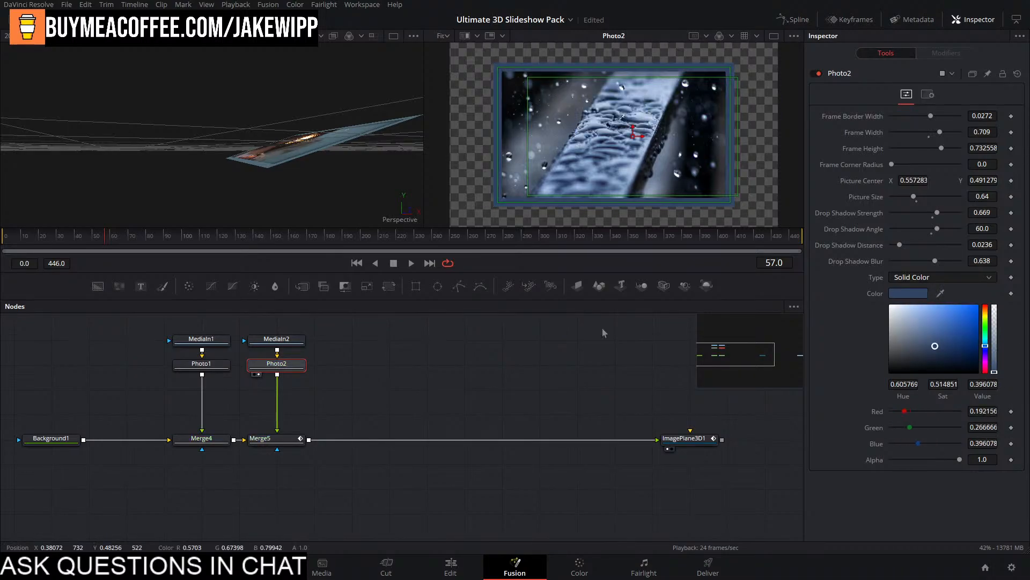
# Play the flip from frame 57 to check how ImagePlane3D1 switches between the two photos.
pyautogui.click(684, 437)
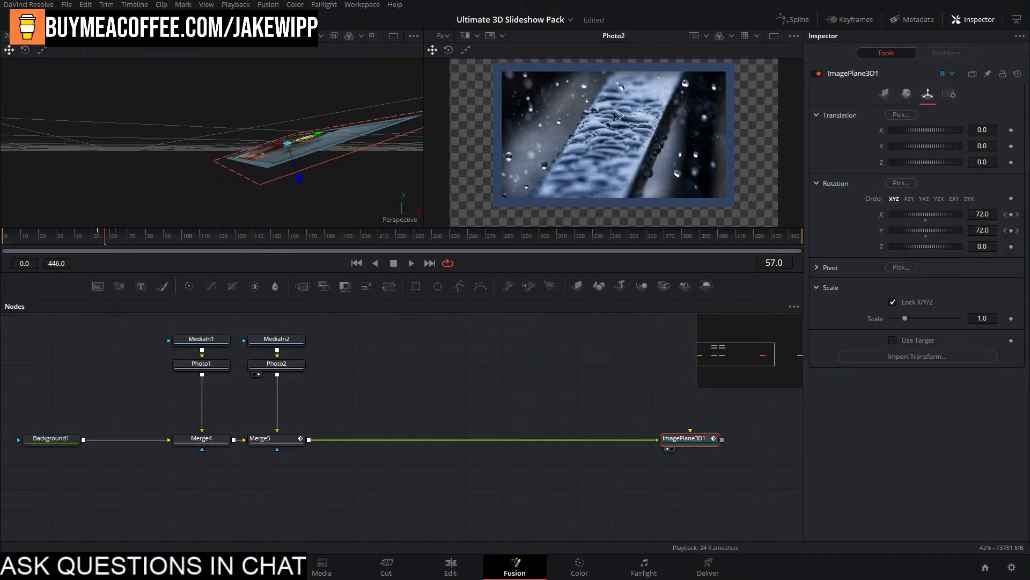
pyautogui.click(346, 342)
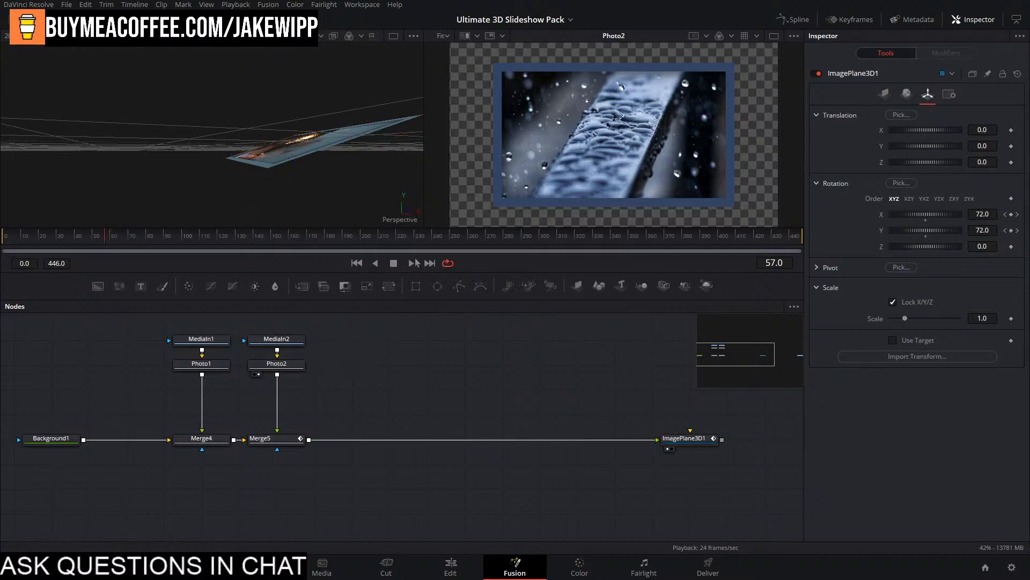
pyautogui.moveTo(376, 339); pyautogui.dragTo(503, 379)
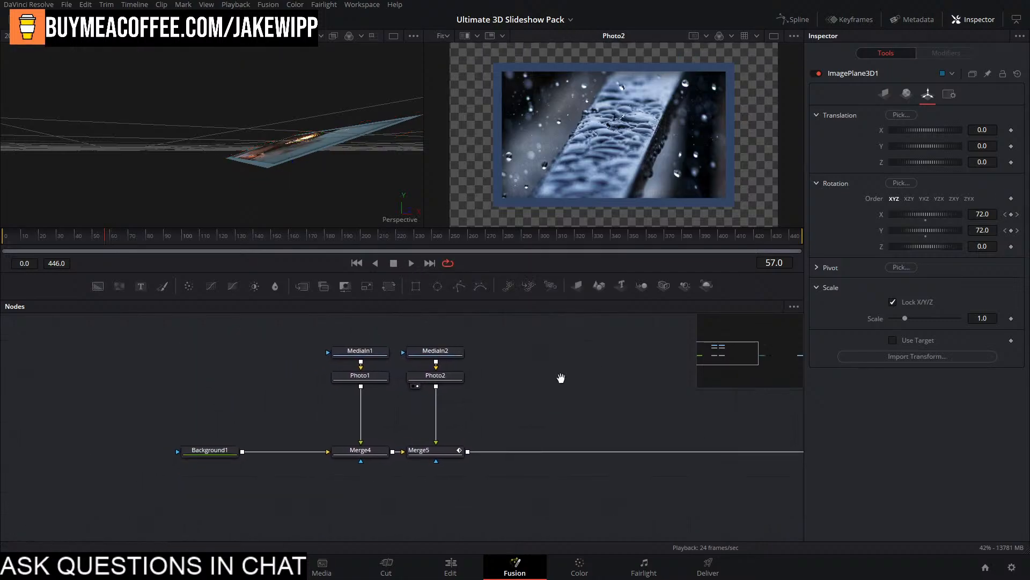
pyautogui.press('space')
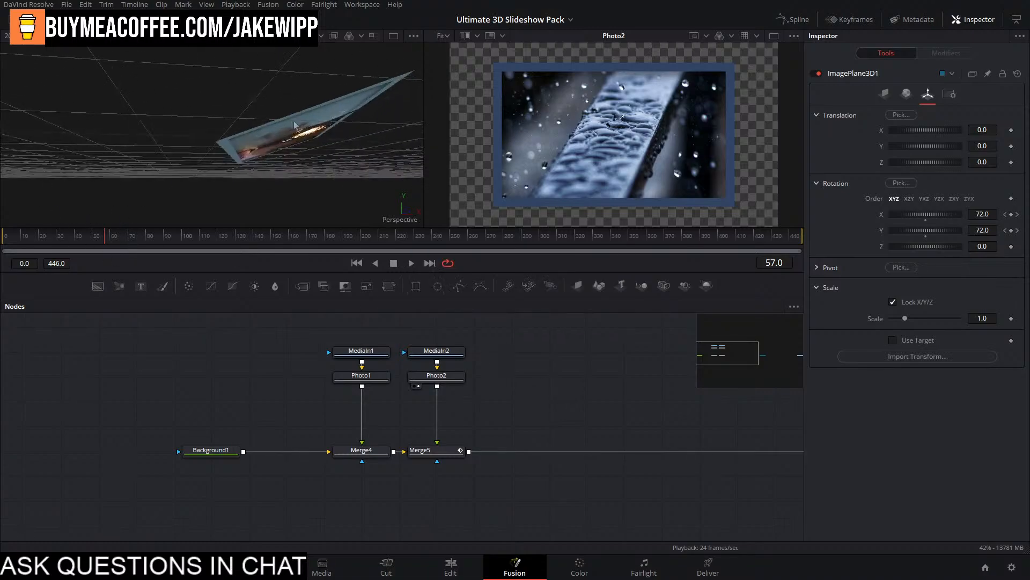
pyautogui.press('space')
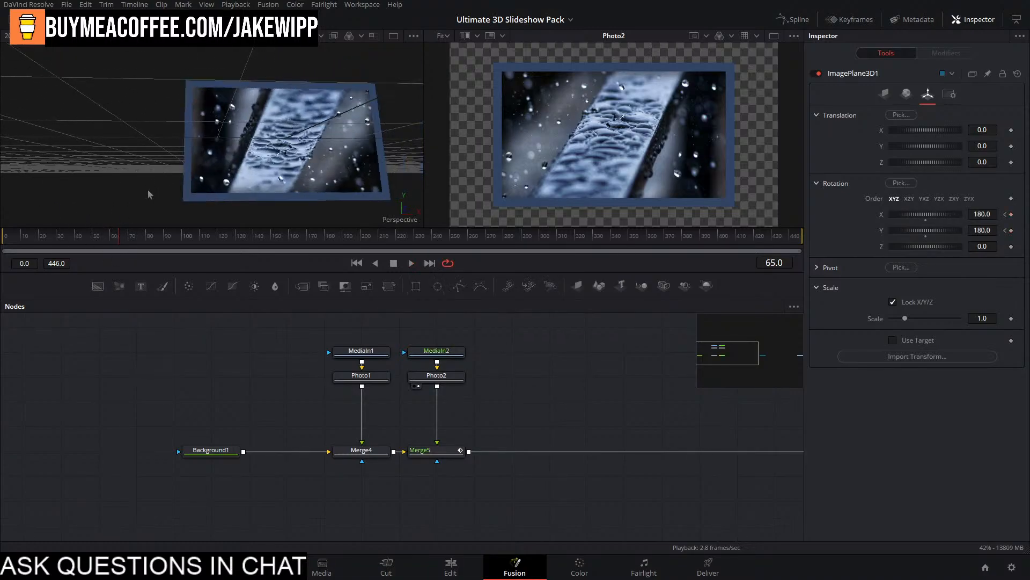
# Merge a Camera3D with ImagePlane3D1, add a Renderer3D after the merge, and show the renderer in the second viewer.
pyautogui.moveTo(715, 444); pyautogui.dragTo(382, 479)
pyautogui.moveTo(663, 285); pyautogui.dragTo(538, 486)
pyautogui.moveTo(707, 285); pyautogui.dragTo(723, 490)
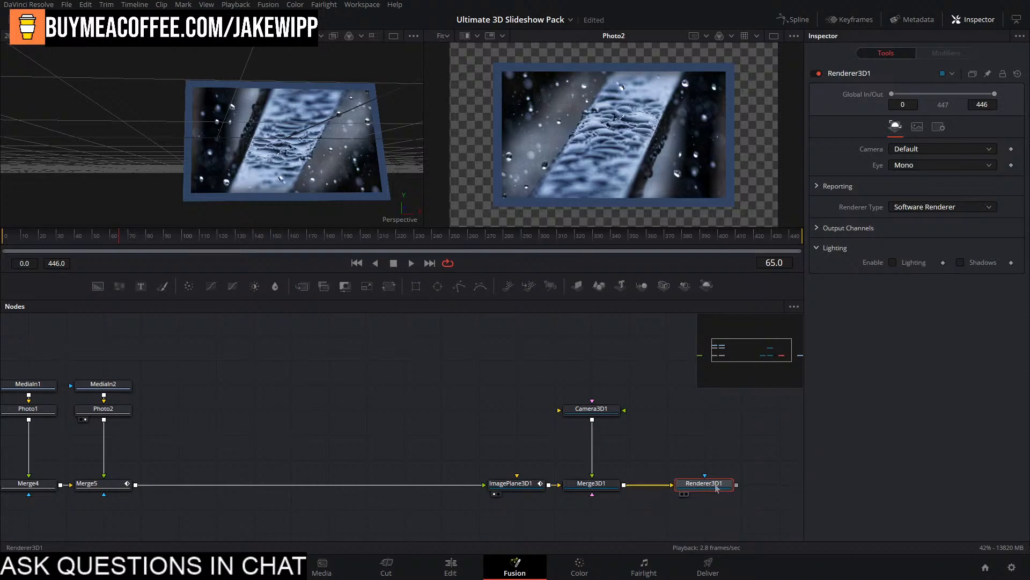
pyautogui.press('2')
# Show Merge3D1 in the first viewer and pull Camera3D1 back until the whole framed photo is in its view.
pyautogui.click(591, 409)
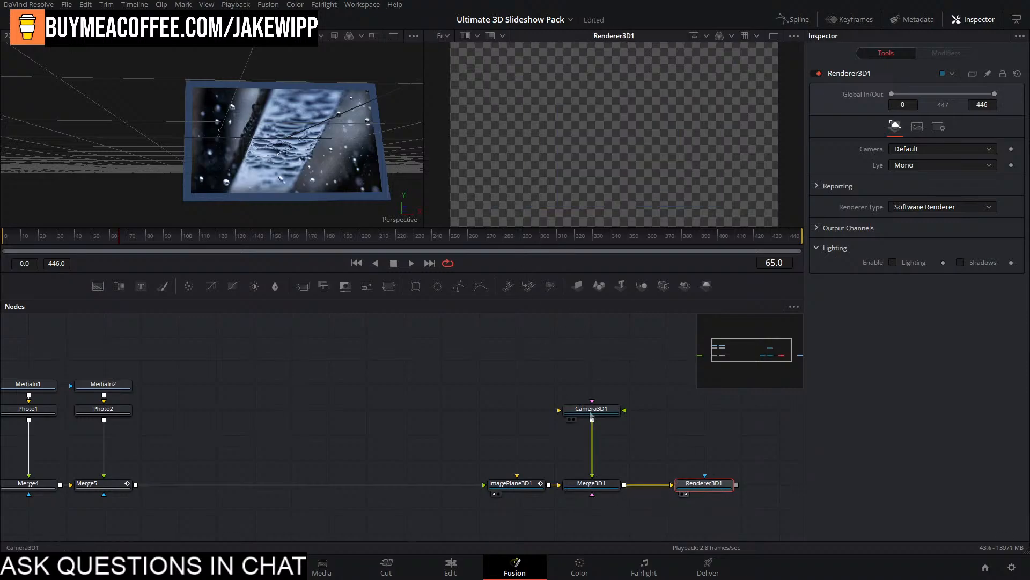
pyautogui.moveTo(591, 483); pyautogui.dragTo(386, 199)
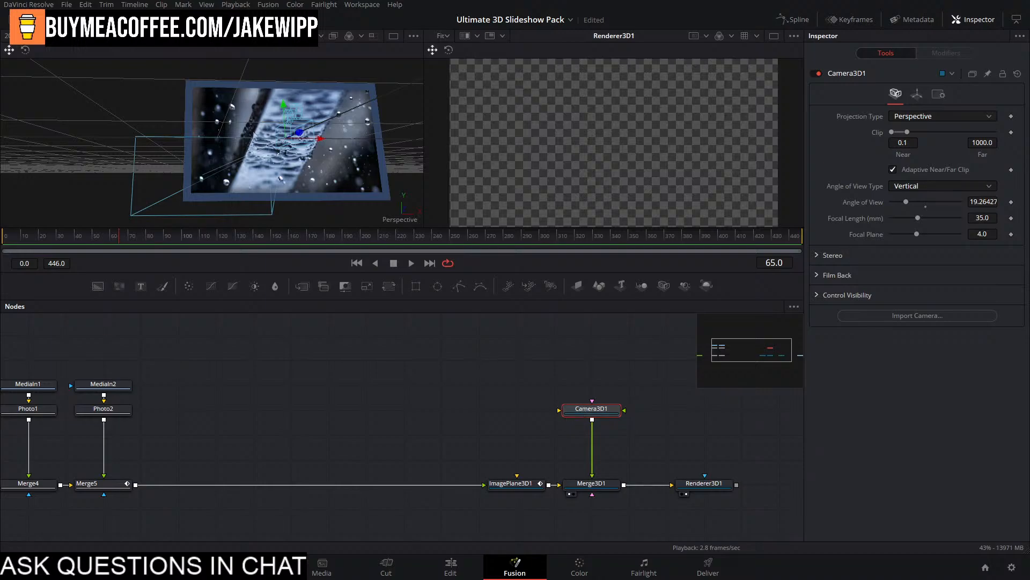
pyautogui.scroll(-2, 374, 180)
pyautogui.moveTo(272, 139); pyautogui.dragTo(646, 192)
# Play the rendered photo flip repeatedly from frame 50 to check the transition.
pyautogui.click(93, 236)
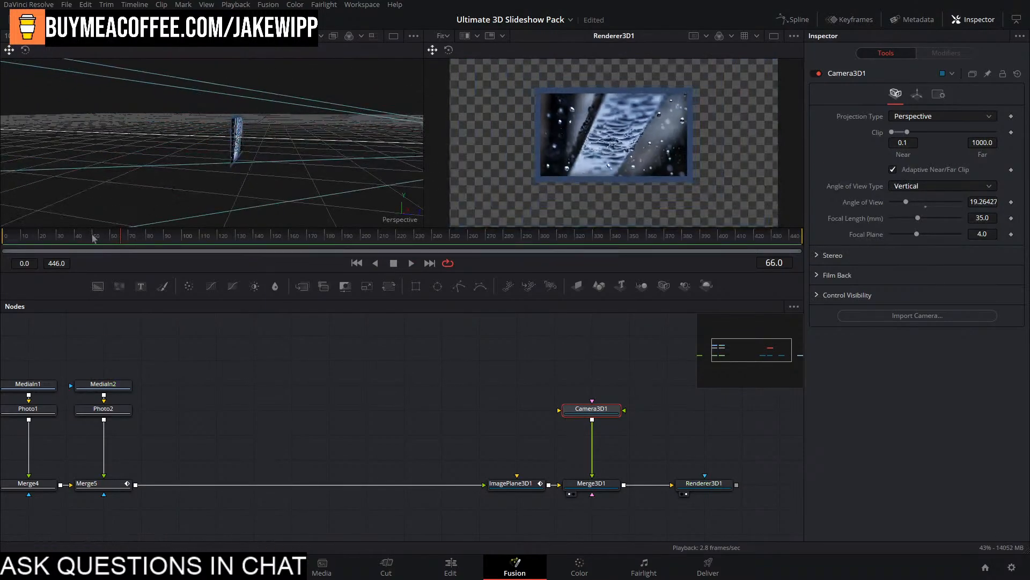
pyautogui.press('space')
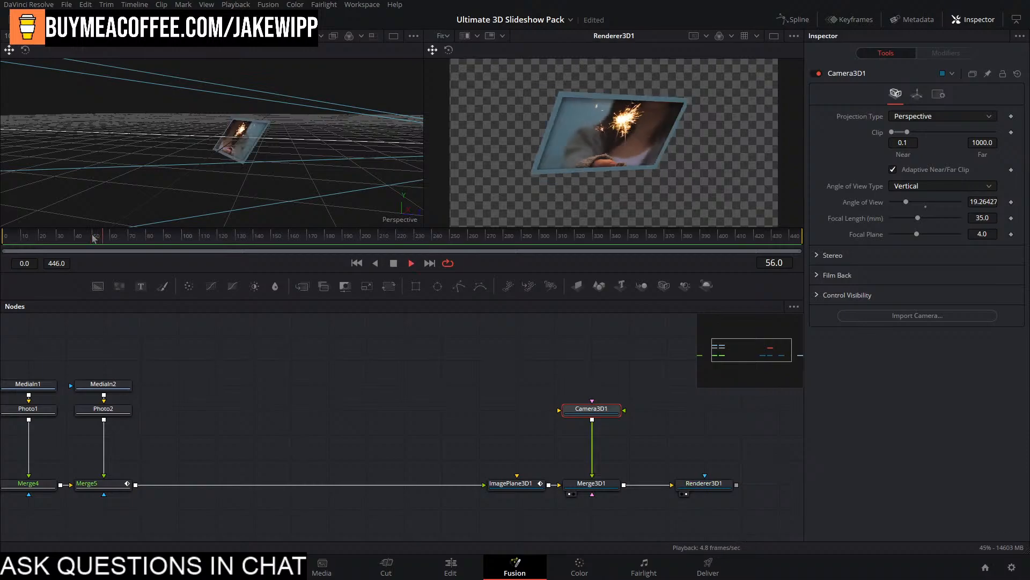
pyautogui.click(94, 237)
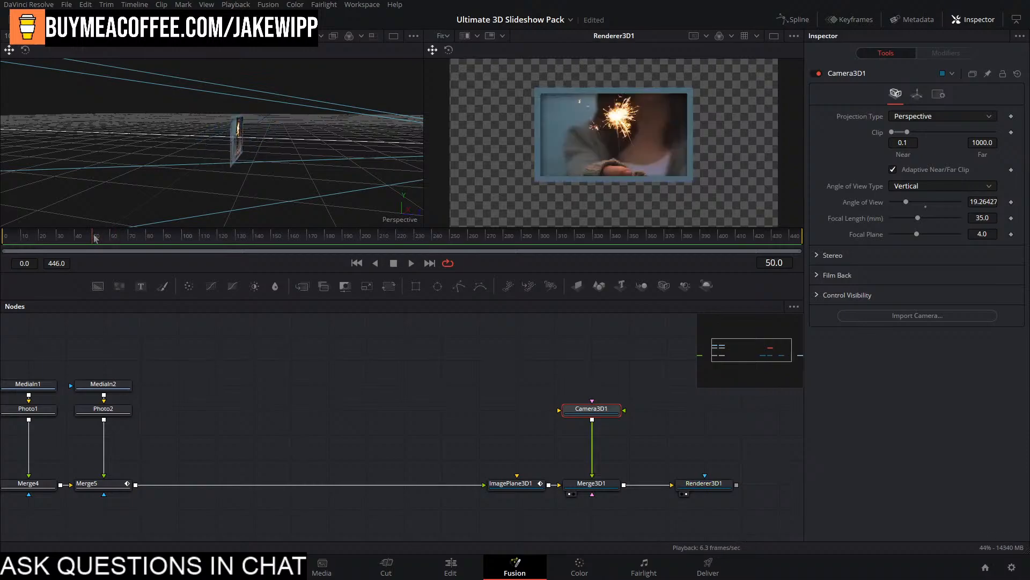
pyautogui.click(93, 238)
pyautogui.press('space')
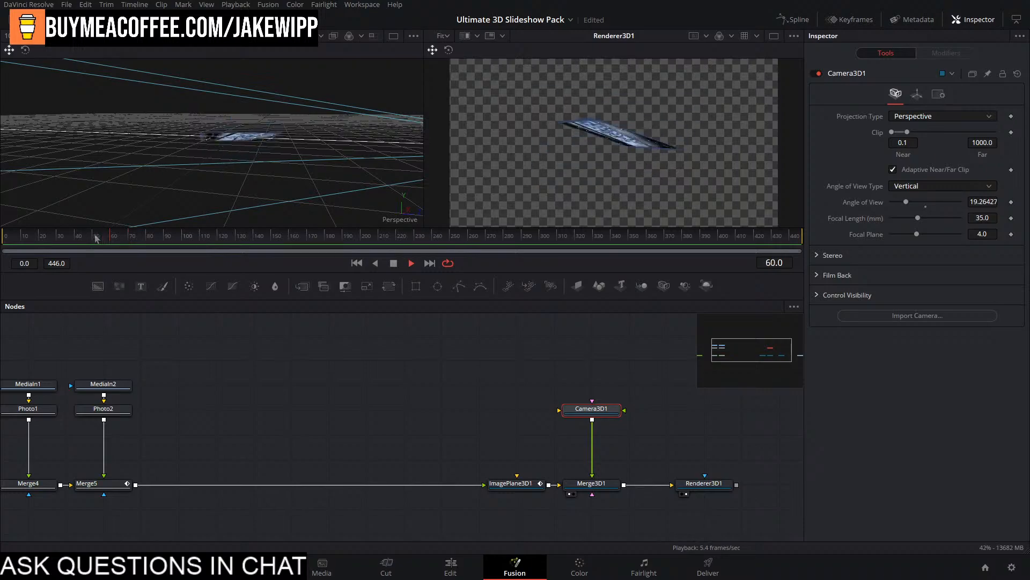
pyautogui.press('space')
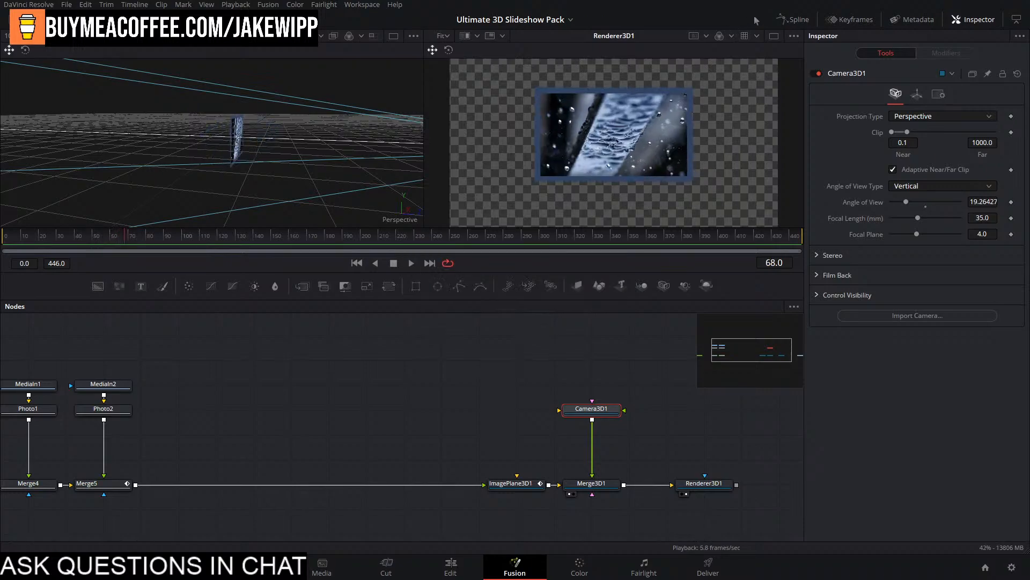
# Open the Spline editor, display ImagePlane3D1's X and Y Rotation curves, and zoom to fit them.
pyautogui.click(793, 20)
pyautogui.moveTo(370, 411); pyautogui.dragTo(75, 375)
pyautogui.scroll(-3, 122, 378)
pyautogui.moveTo(160, 392); pyautogui.dragTo(298, 414)
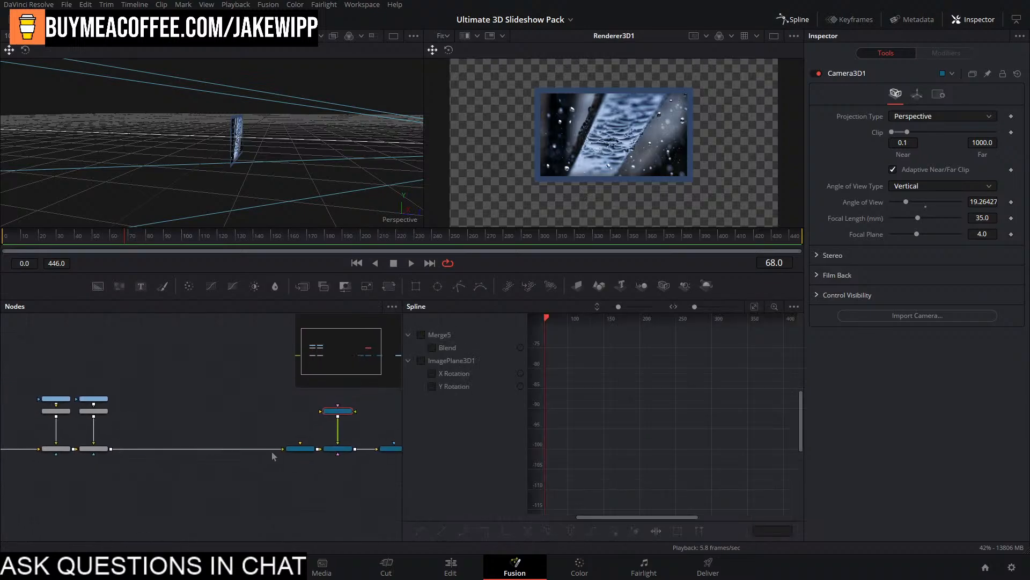
pyautogui.click(296, 449)
pyautogui.click(753, 306)
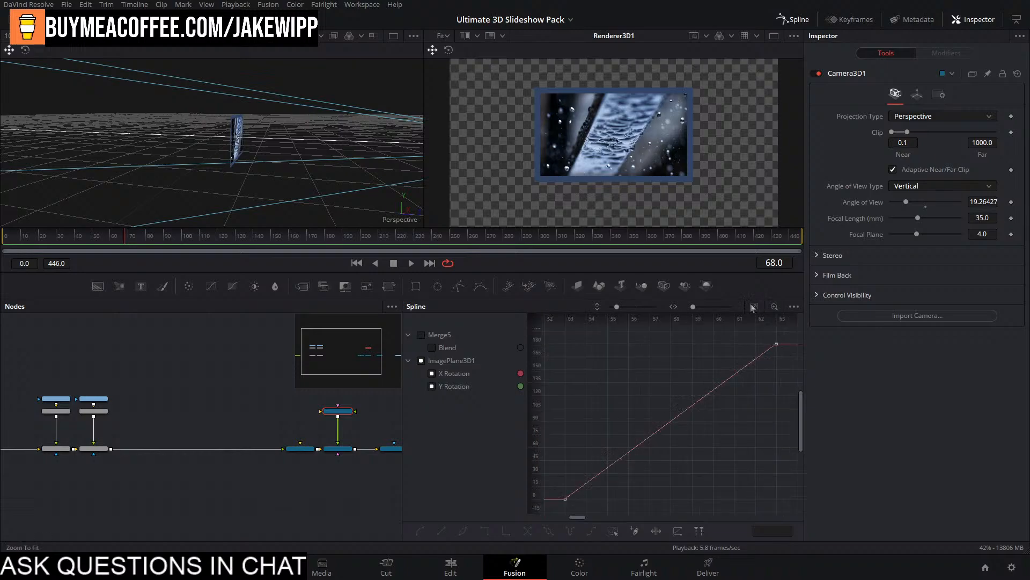
# Smooth the X and Y Rotation keyframes with Ease In 55.0 and Ease Out 73.1, and play back the flip.
pyautogui.scroll(-4, 756, 378)
pyautogui.moveTo(771, 354); pyautogui.dragTo(684, 455)
pyautogui.hotkey('shift', 's')
pyautogui.press('t')
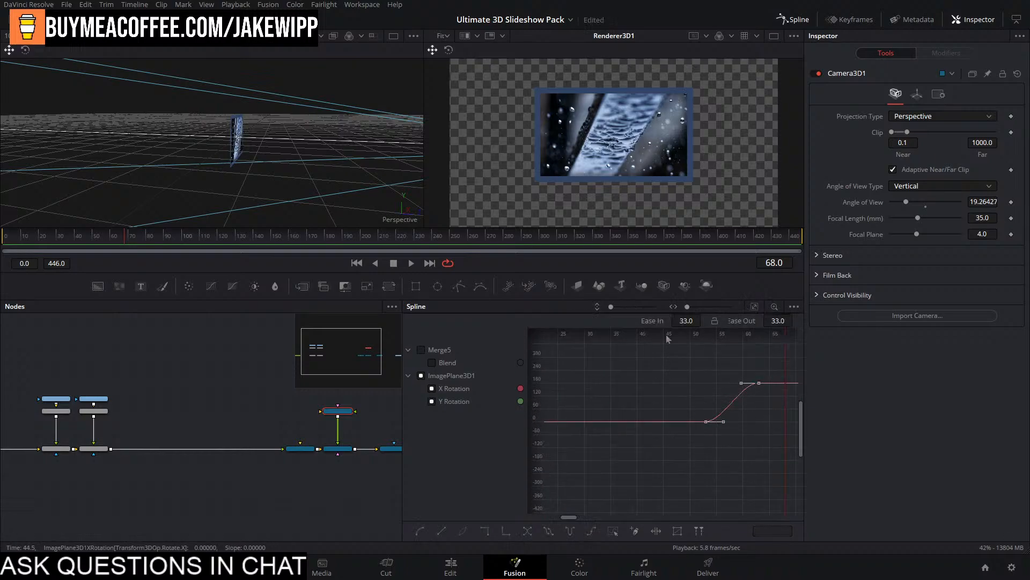
pyautogui.moveTo(680, 320); pyautogui.dragTo(692, 320)
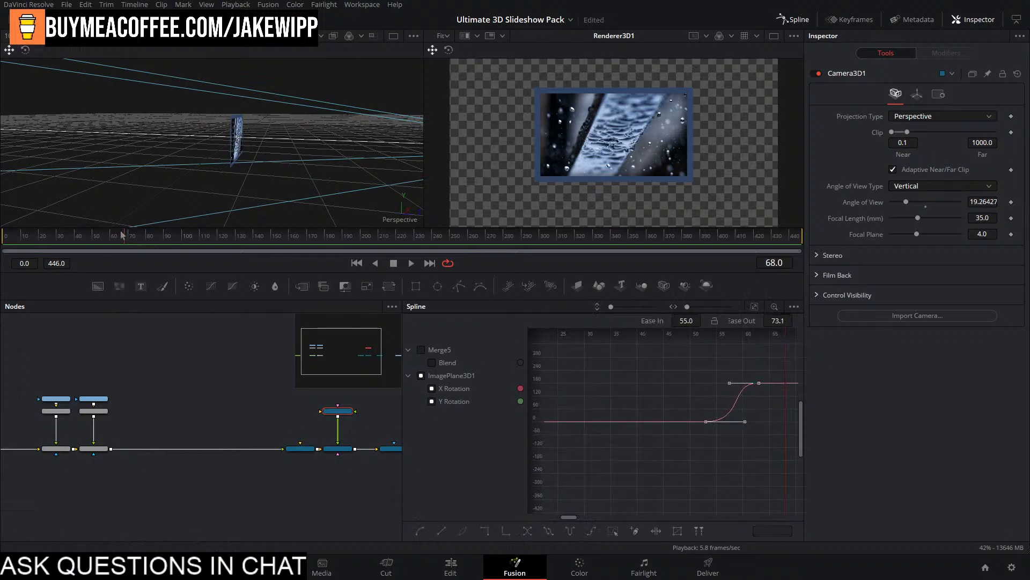
pyautogui.moveTo(122, 235); pyautogui.dragTo(92, 236)
pyautogui.press('space')
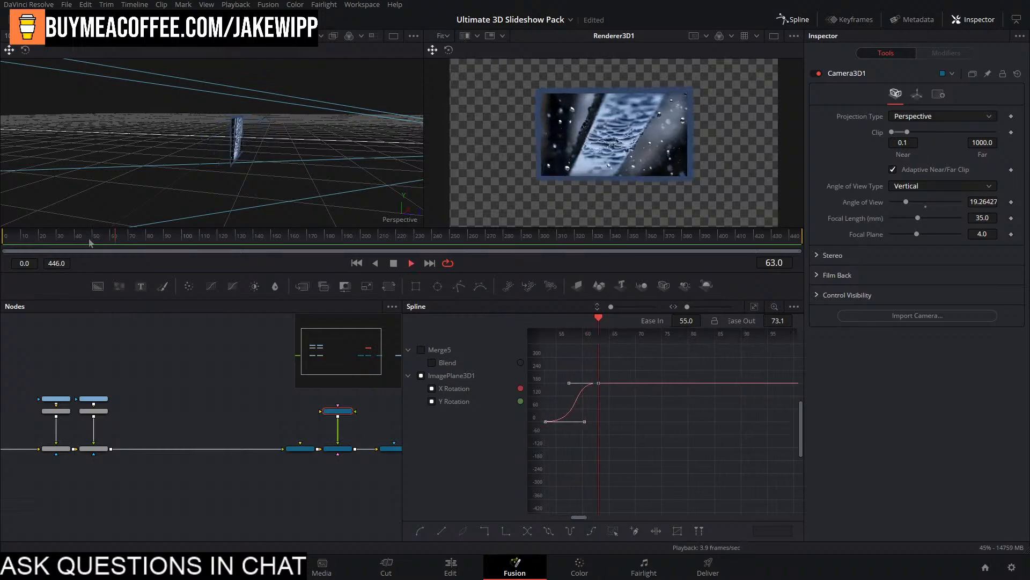
# Play back the rendered photo flip repeatedly from just before frame 57 to check its easing.
pyautogui.click(107, 241)
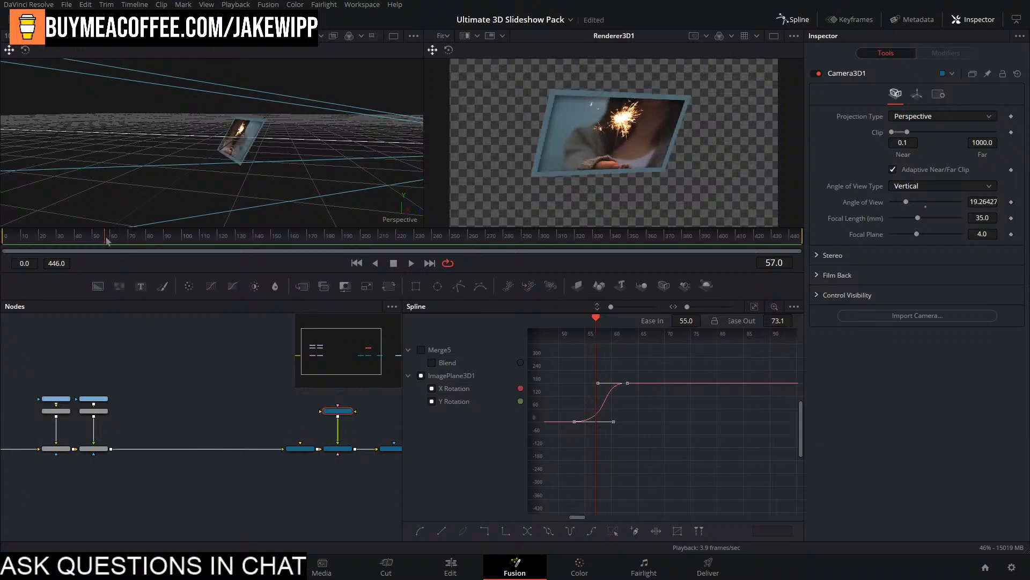
pyautogui.press('space')
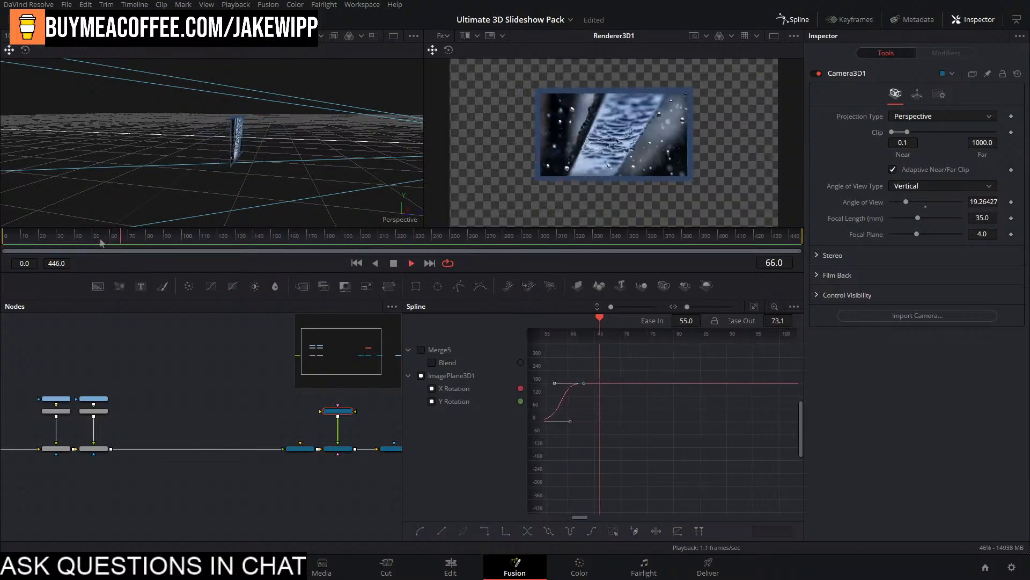
pyautogui.click(101, 242)
pyautogui.press('space')
pyautogui.press('space')
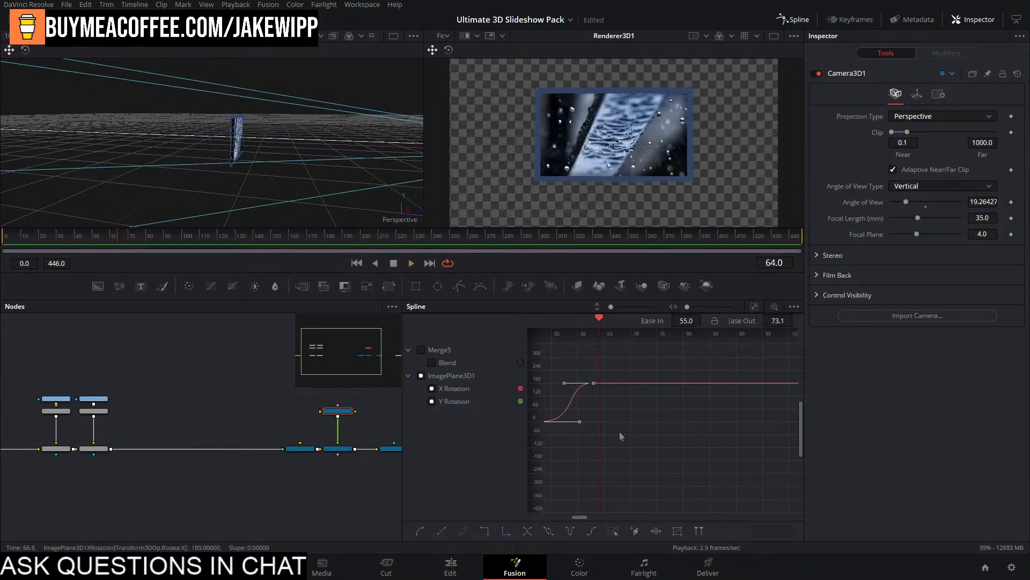
# Set the Ease In of the flip's rotation keyframes to 73.1 and scrub to frame 59 to check it.
pyautogui.scroll(2, 620, 436)
pyautogui.moveTo(620, 436); pyautogui.dragTo(733, 421)
pyautogui.moveTo(685, 395); pyautogui.dragTo(638, 443)
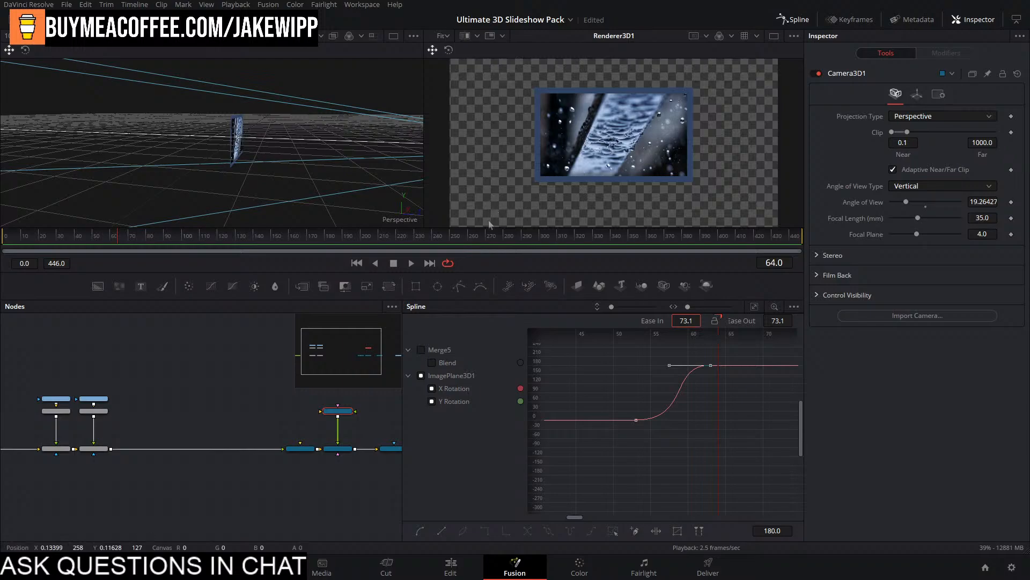
pyautogui.click(730, 408)
pyautogui.moveTo(120, 236); pyautogui.dragTo(110, 242)
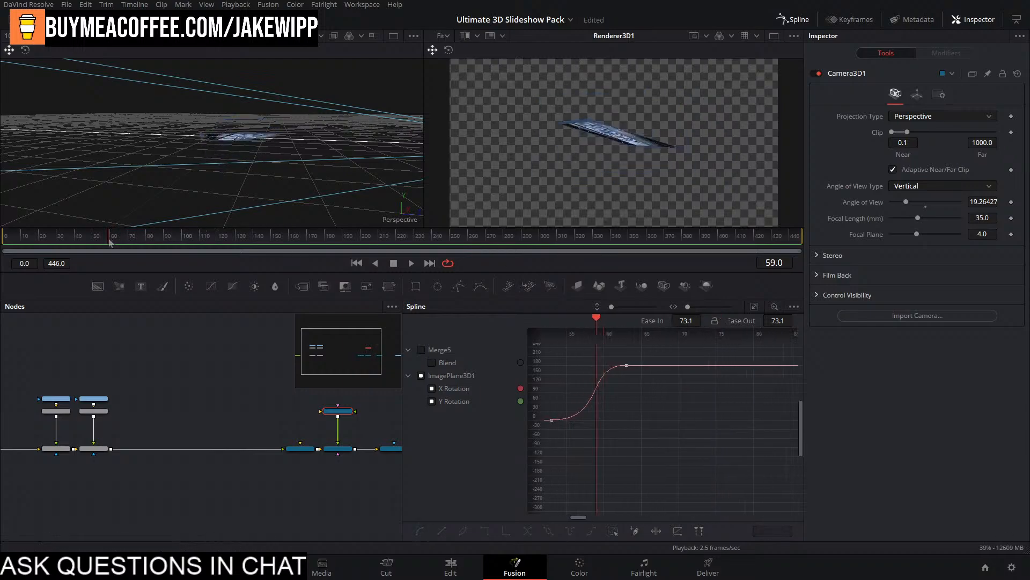
# Reset the flip's X and Y Rotation keyframes to linear and smooth them again.
pyautogui.moveTo(735, 355); pyautogui.dragTo(560, 500)
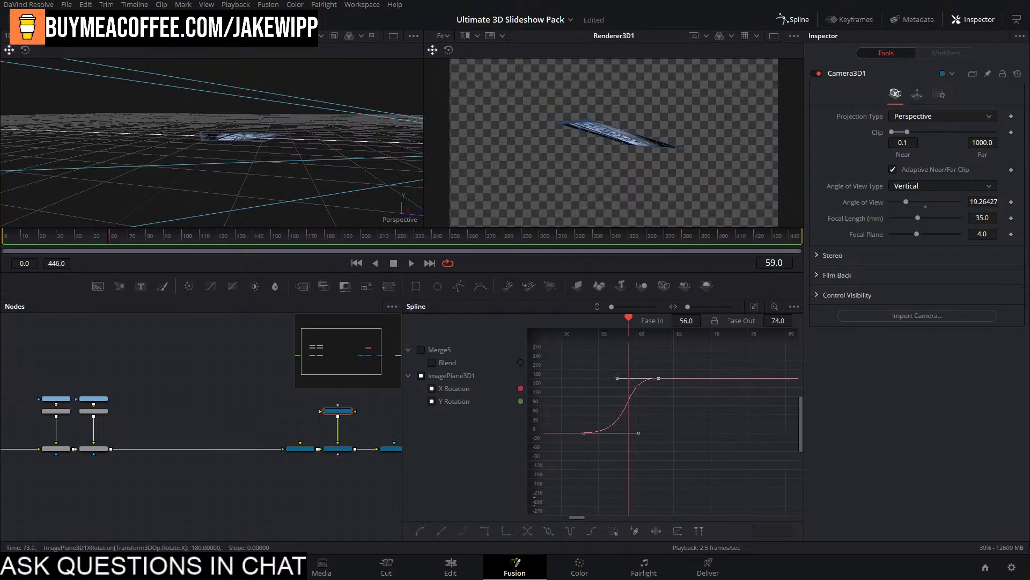
pyautogui.hotkey('shift', 'l')
pyautogui.hotkey('shift', 's')
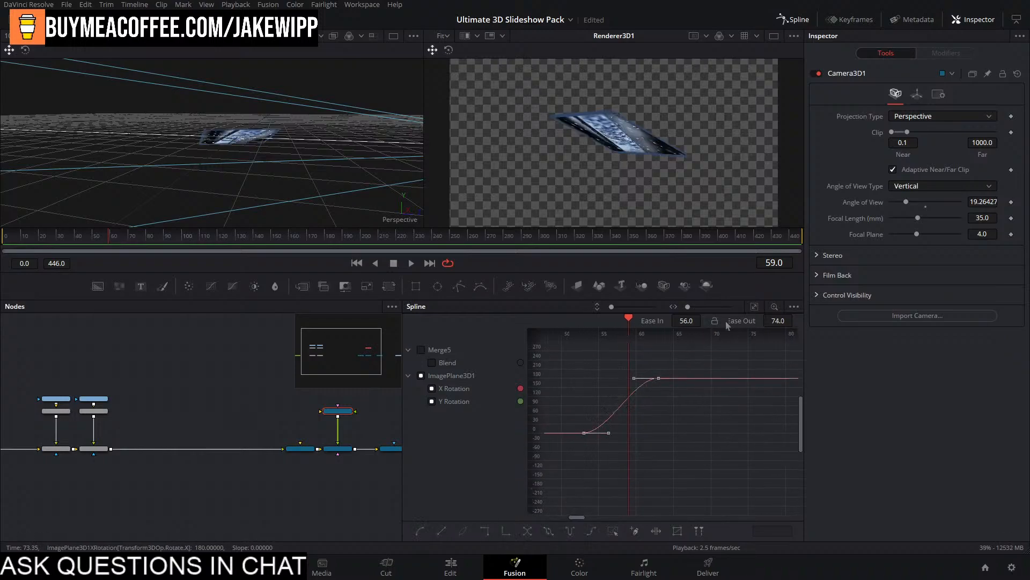
# Set the flip's X and Y Rotation keyframes to Ease In 70.0 and Ease Out 70.6.
pyautogui.moveTo(703, 363); pyautogui.dragTo(545, 498)
pyautogui.click(690, 320)
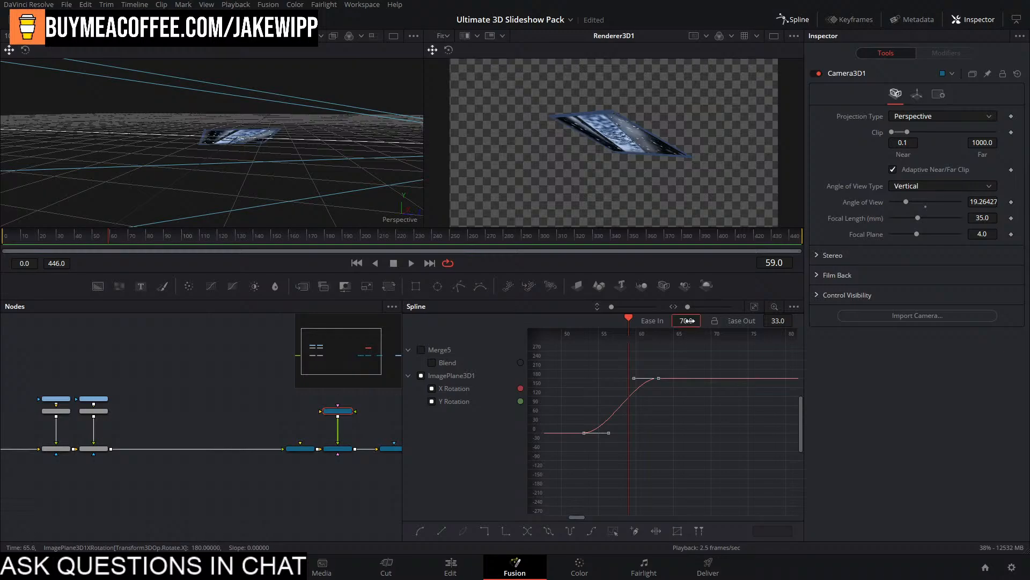
pyautogui.click(697, 366)
pyautogui.moveTo(680, 374); pyautogui.dragTo(554, 476)
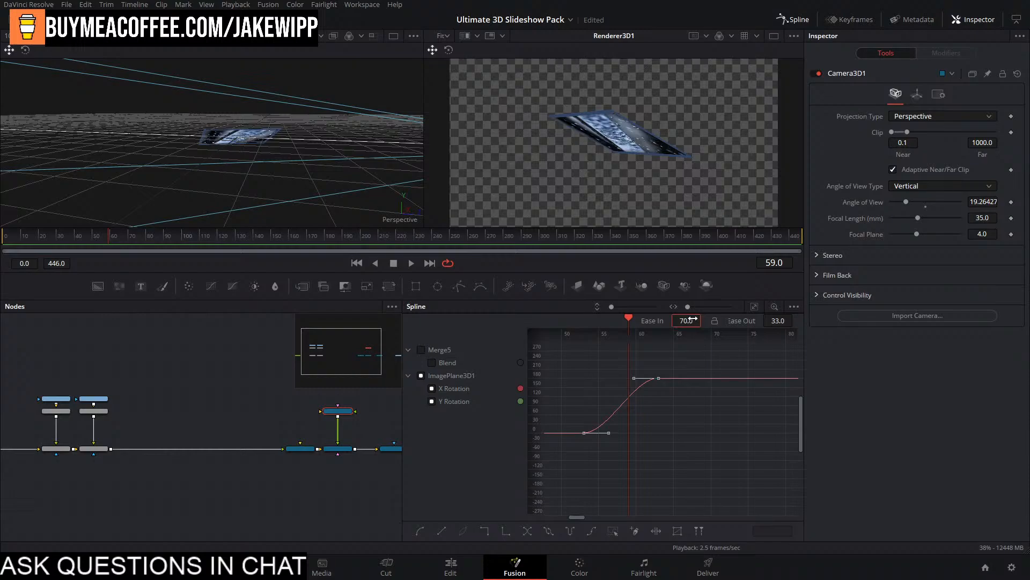
pyautogui.click(684, 356)
pyautogui.moveTo(692, 355); pyautogui.dragTo(545, 486)
pyautogui.moveTo(697, 318); pyautogui.dragTo(697, 322)
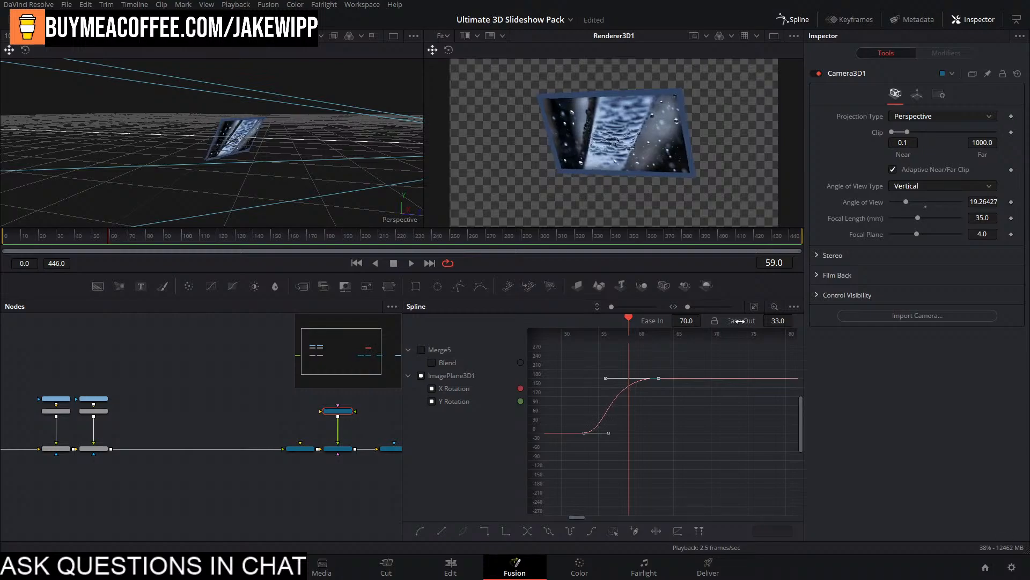
pyautogui.moveTo(788, 320); pyautogui.dragTo(788, 322)
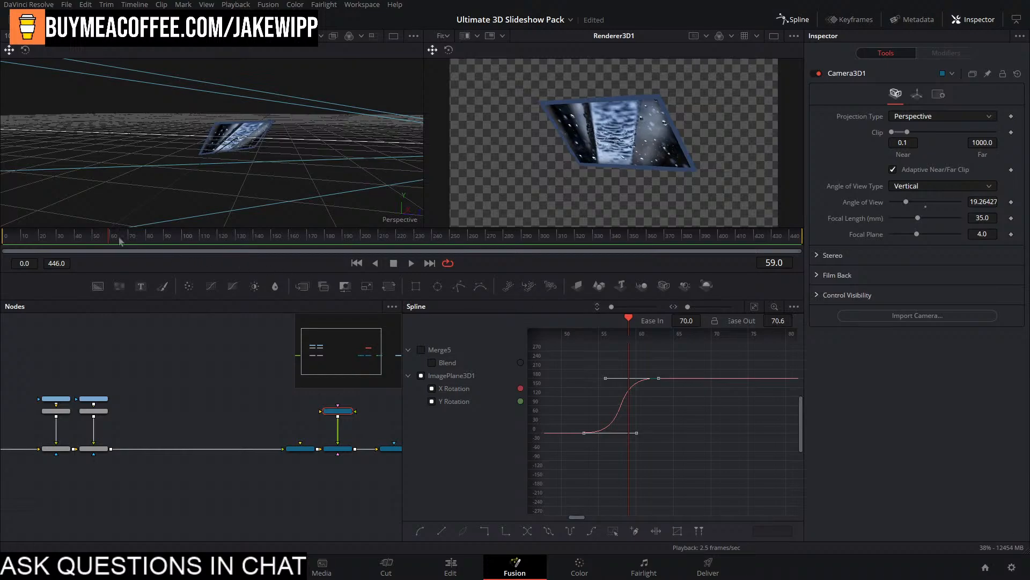
# Play the flip several times from around frame 50 to review the new easing.
pyautogui.moveTo(107, 236); pyautogui.dragTo(109, 238)
pyautogui.press('space')
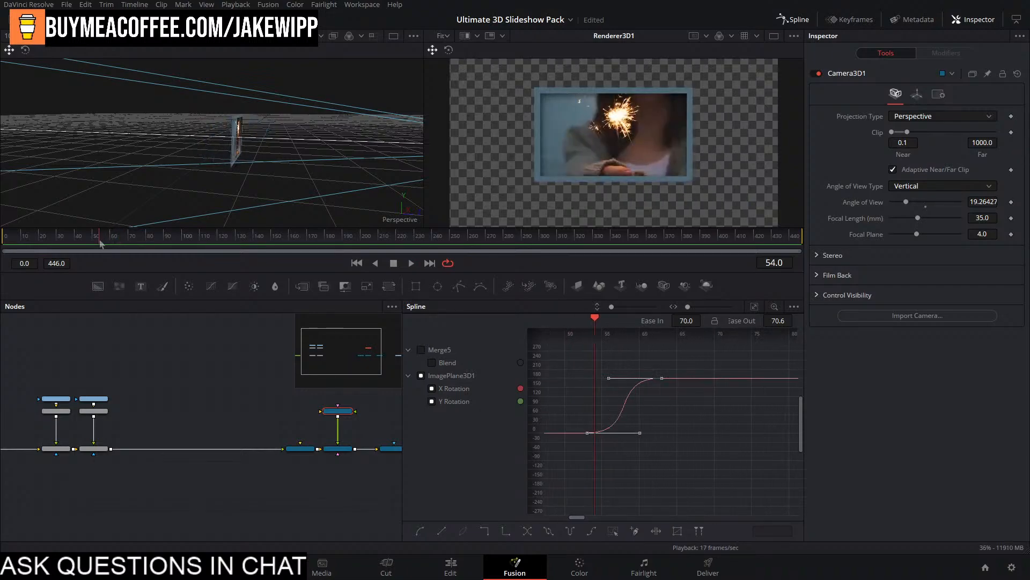
pyautogui.press('space')
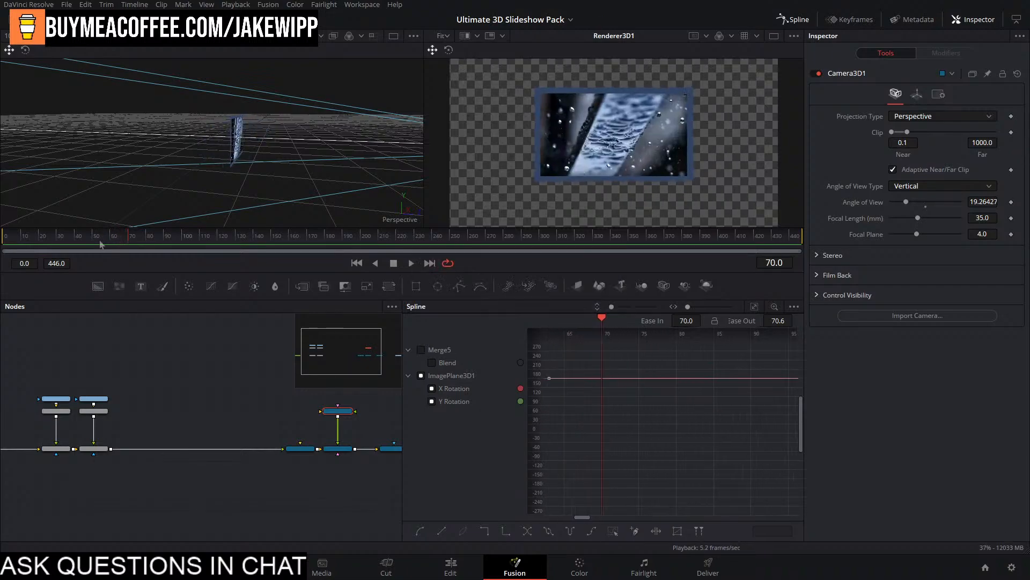
pyautogui.press('space')
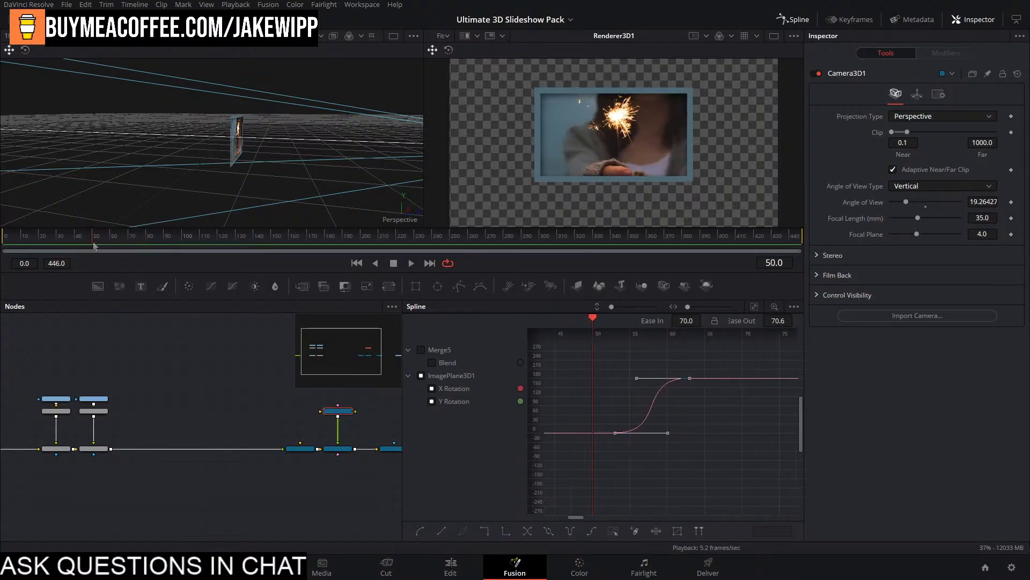
pyautogui.press('space')
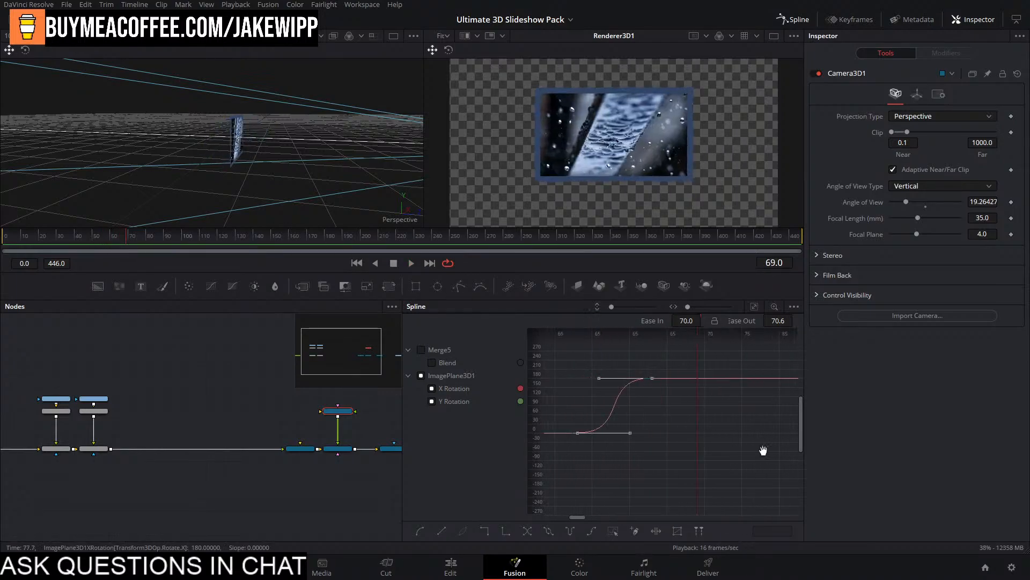
# Add X and Y Rotation keyframes to ImagePlane3D1 at frame 0.
pyautogui.press('Home')
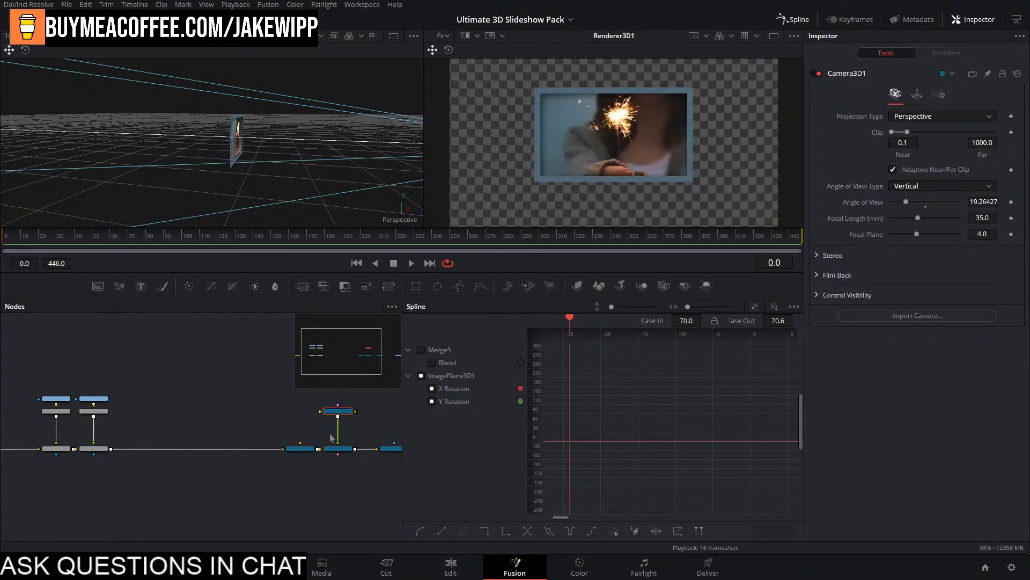
pyautogui.click(337, 448)
pyautogui.scroll(3, 315, 456)
pyautogui.click(309, 449)
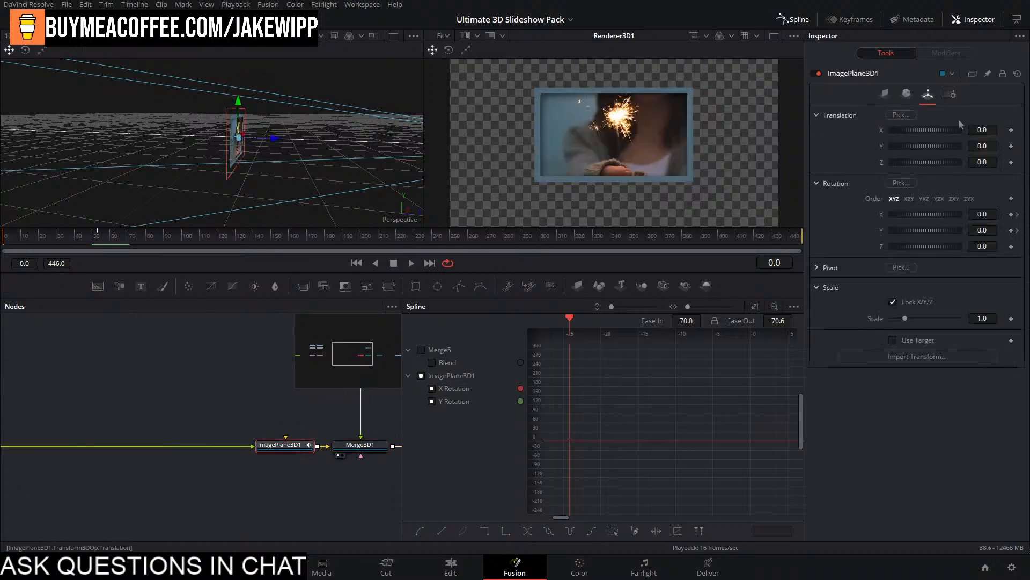
pyautogui.click(1012, 230)
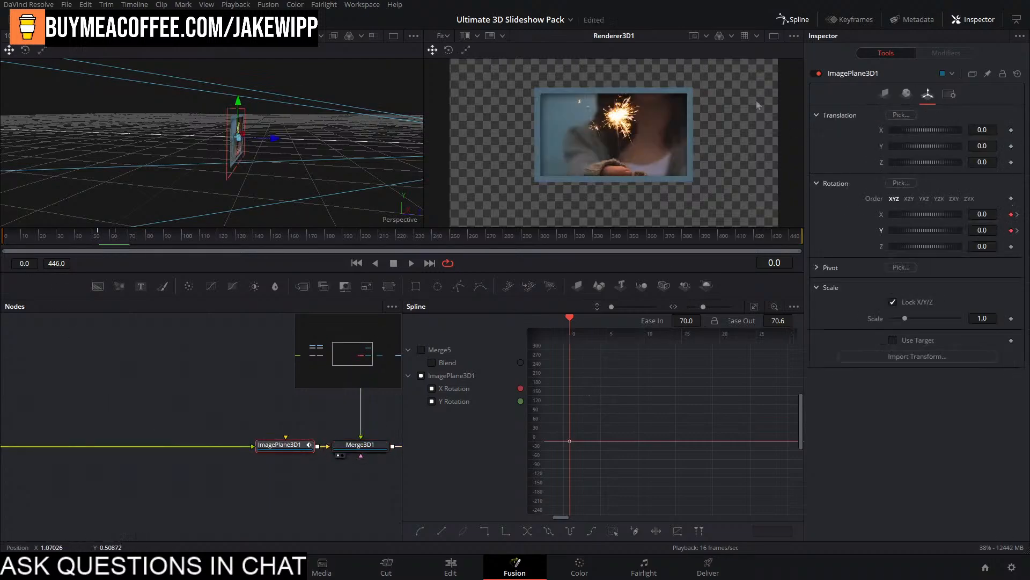
# Select all of ImagePlane3D1's rotation keyframes and set their curves to repeat with Relative looping.
pyautogui.scroll(-5, 639, 416)
pyautogui.moveTo(761, 394); pyautogui.dragTo(618, 437)
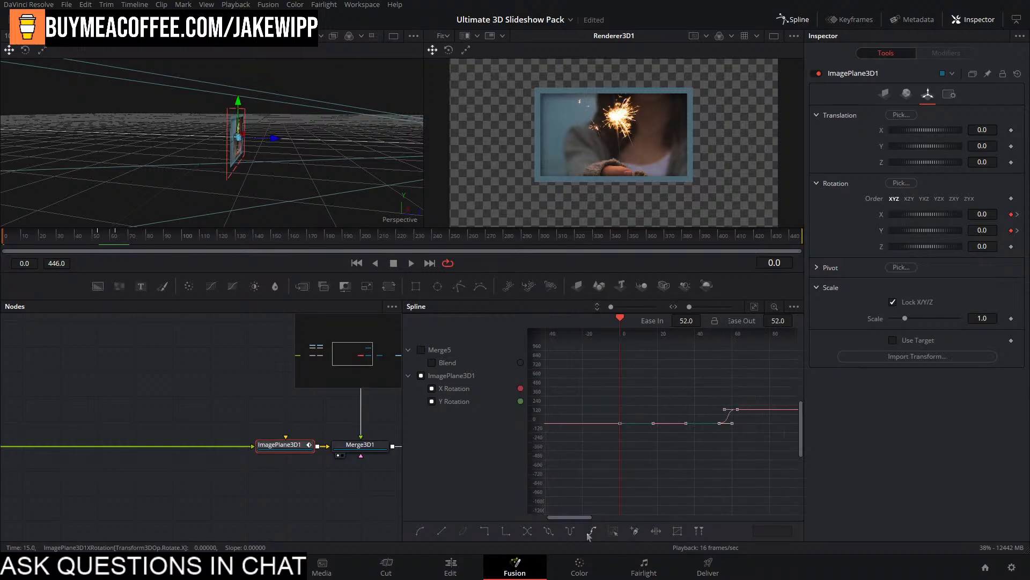
pyautogui.scroll(-5, 696, 468)
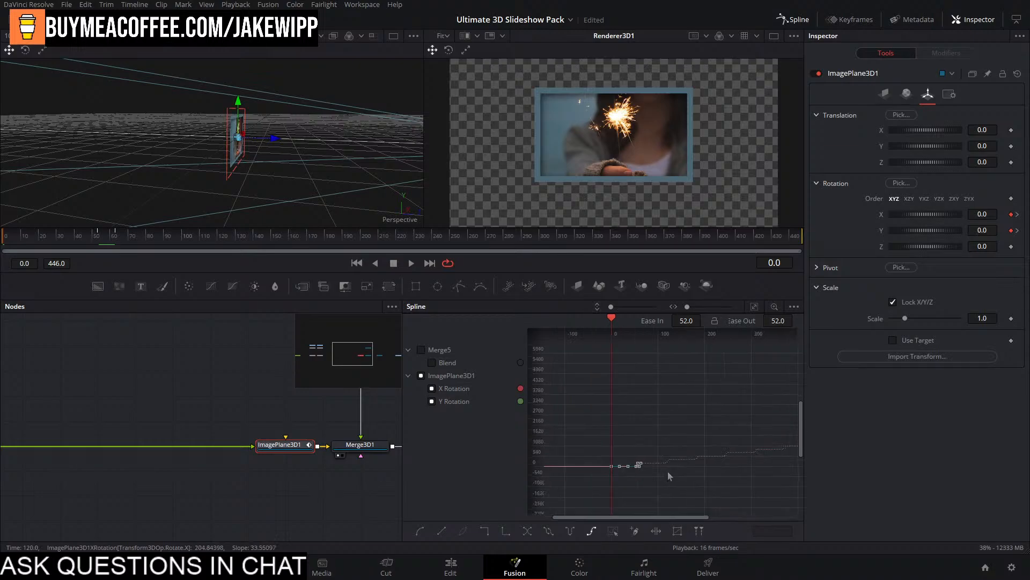
pyautogui.scroll(5, 737, 450)
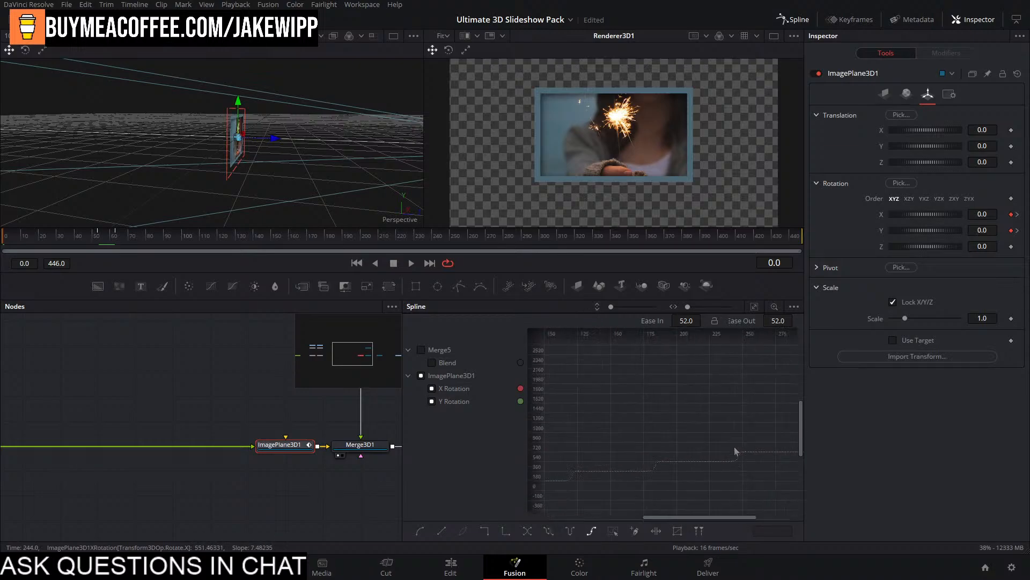
# Move the playhead from frame 63 to frames 116 and 117 to check where the second flip begins.
pyautogui.moveTo(101, 240); pyautogui.dragTo(118, 244)
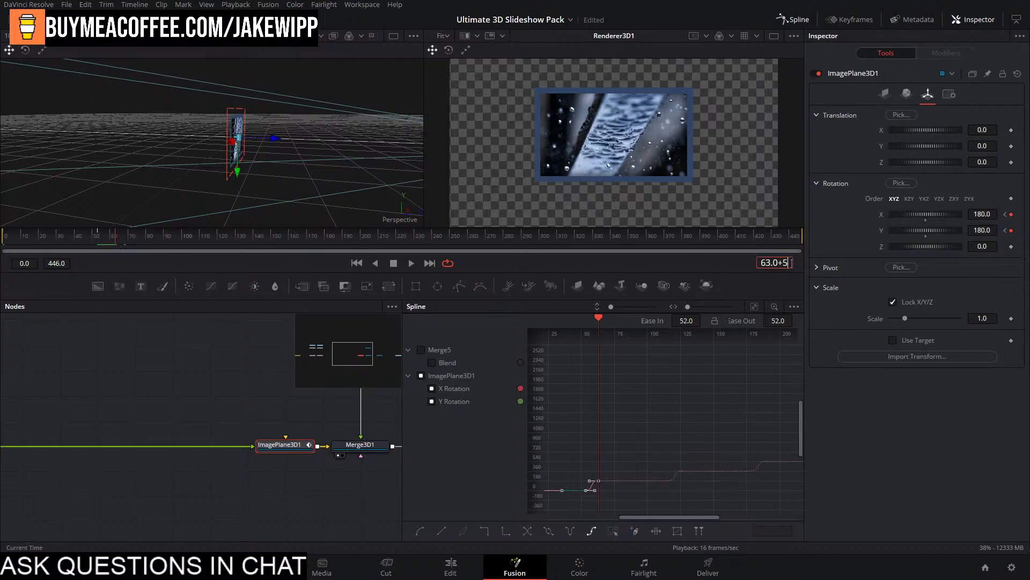
pyautogui.press('Return')
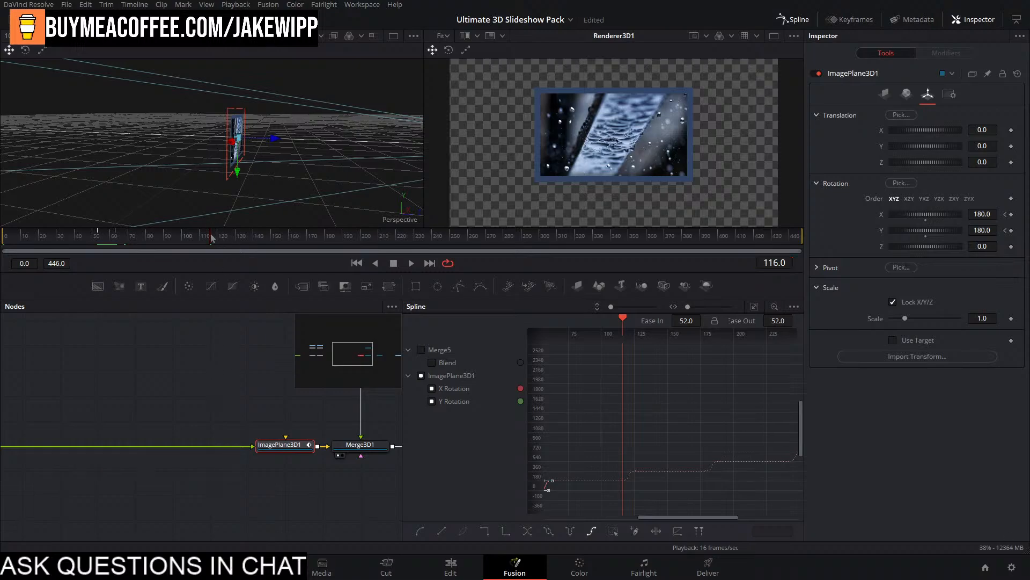
pyautogui.moveTo(211, 238)
pyautogui.mouseDown()
pyautogui.moveTo(227, 239)
pyautogui.moveTo(213, 242)
pyautogui.mouseUp()
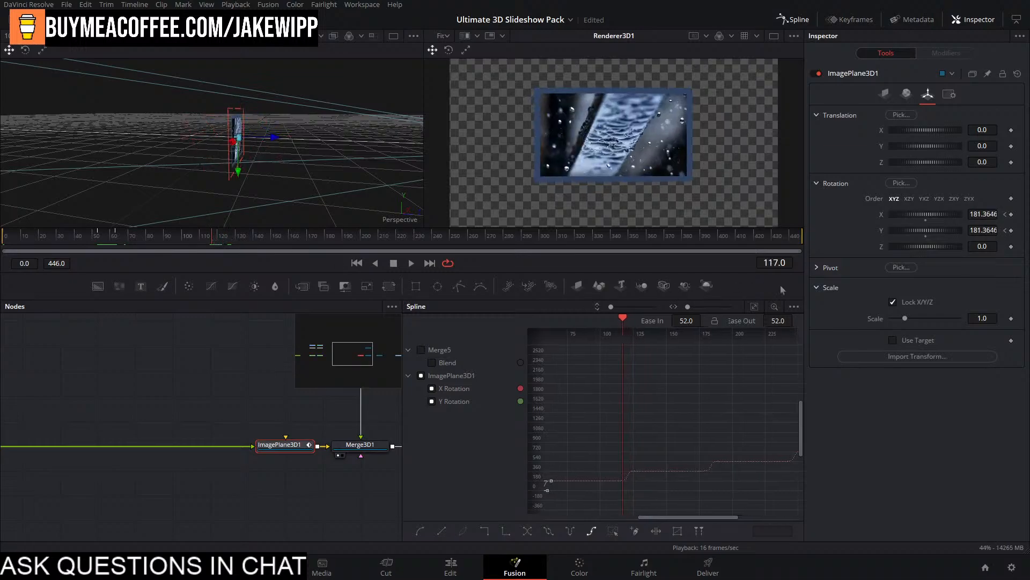
# Return to the first flip at frame 53 and turn off Relative looping on the rotation curves.
pyautogui.moveTo(111, 245); pyautogui.dragTo(99, 243)
pyautogui.moveTo(591, 439); pyautogui.dragTo(642, 400)
pyautogui.scroll(3, 609, 427)
pyautogui.scroll(3, 609, 427)
pyautogui.moveTo(711, 419); pyautogui.dragTo(651, 339)
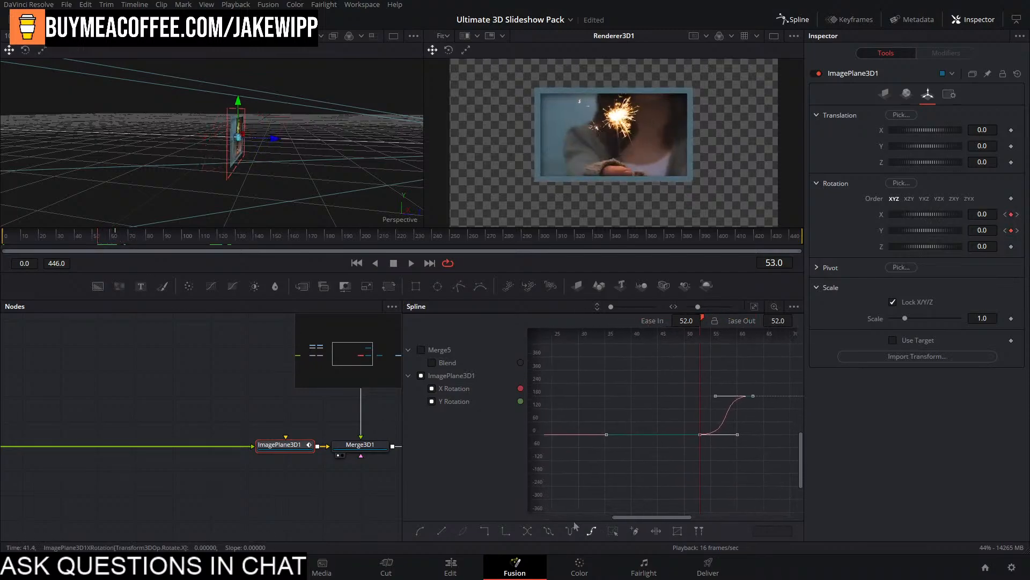
# Shift the flip's rotation keyframes so they start at frame 50, and play back the flip.
pyautogui.click(754, 380)
pyautogui.moveTo(773, 373); pyautogui.dragTo(690, 452)
pyautogui.moveTo(99, 242); pyautogui.dragTo(94, 245)
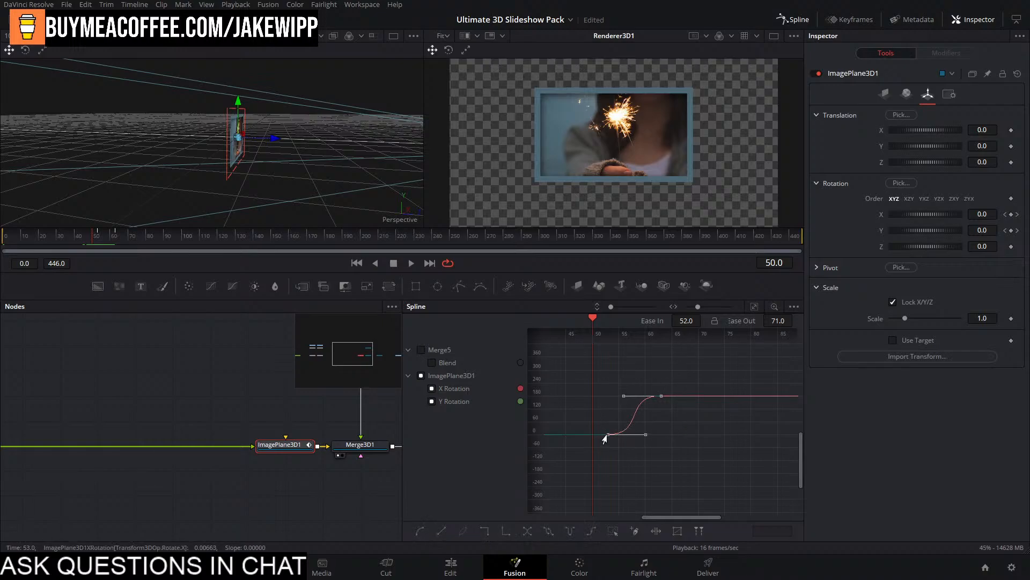
pyautogui.moveTo(606, 437); pyautogui.dragTo(591, 437)
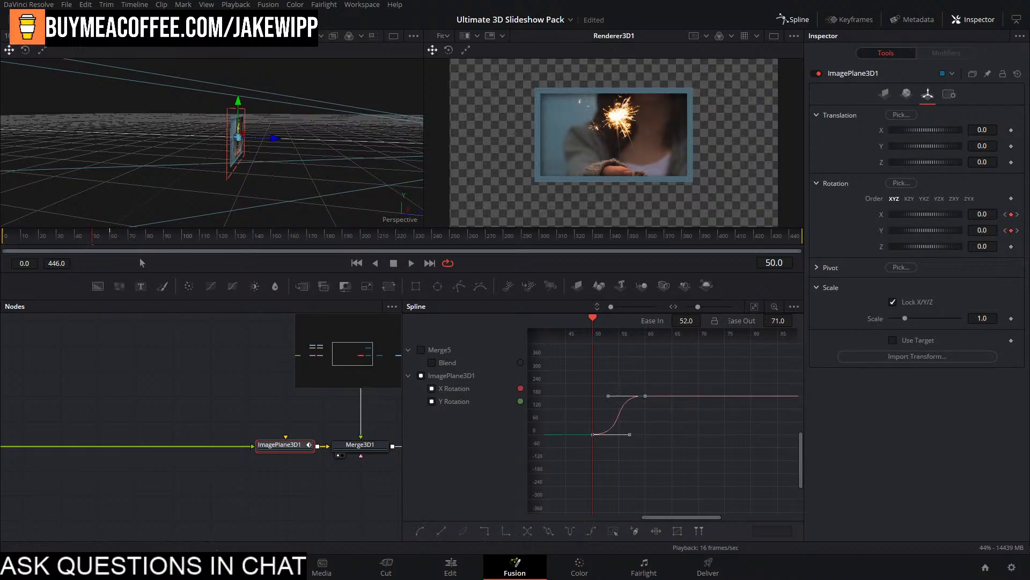
pyautogui.press('space')
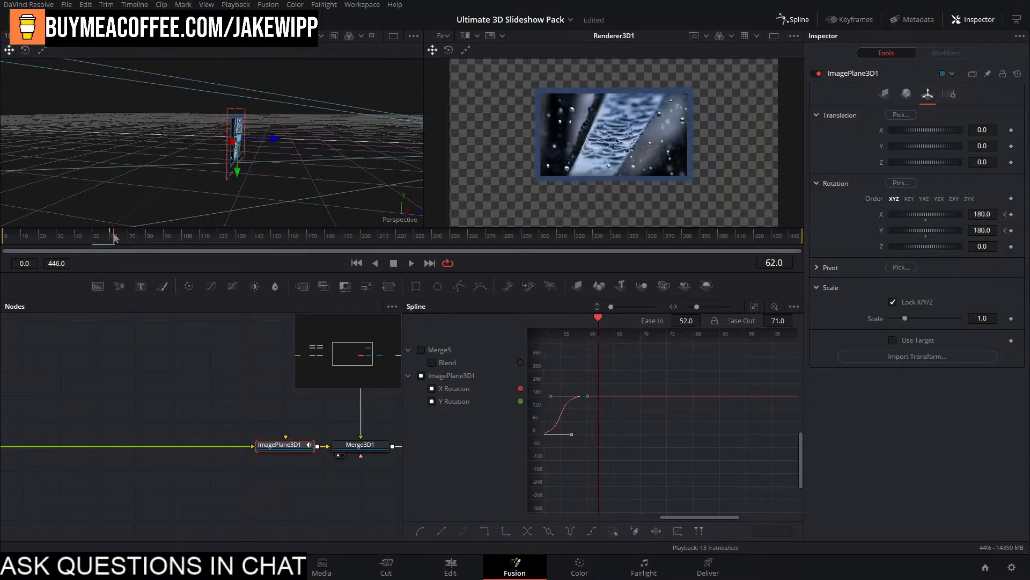
# Apply Relative looping to all of ImagePlane3D1's rotation keyframes and scrub through the second flip to frame 115.
pyautogui.moveTo(114, 238); pyautogui.dragTo(197, 256)
pyautogui.hotkey('ctrl', 'f')
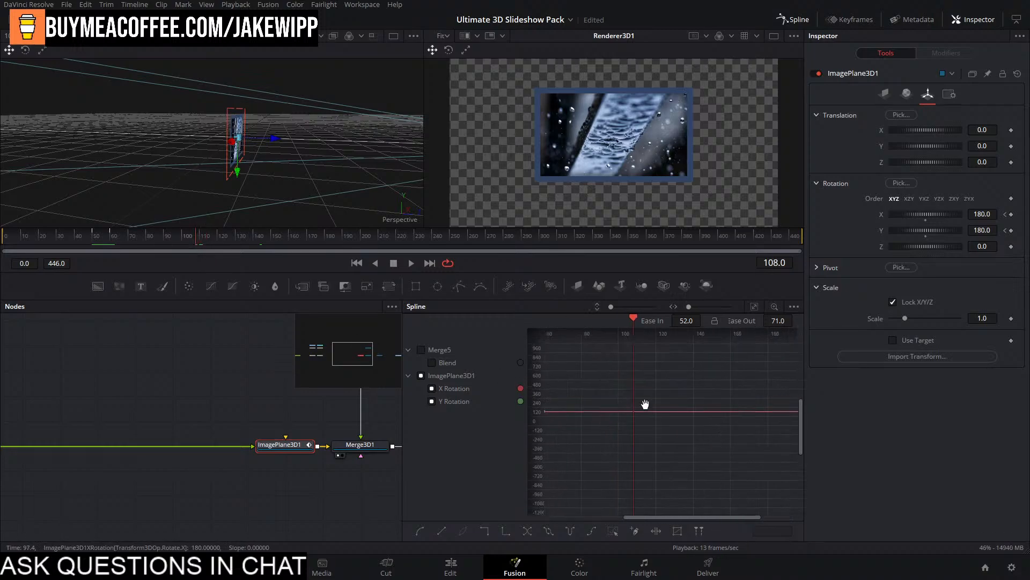
pyautogui.moveTo(719, 402); pyautogui.dragTo(547, 485)
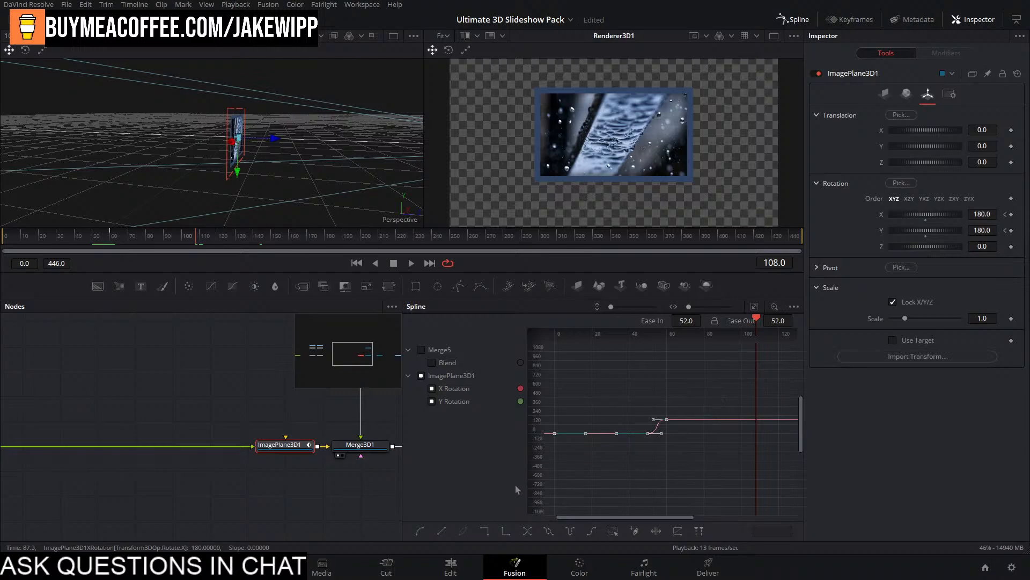
pyautogui.click(592, 530)
pyautogui.moveTo(759, 437); pyautogui.dragTo(738, 436)
pyautogui.moveTo(197, 242); pyautogui.dragTo(203, 248)
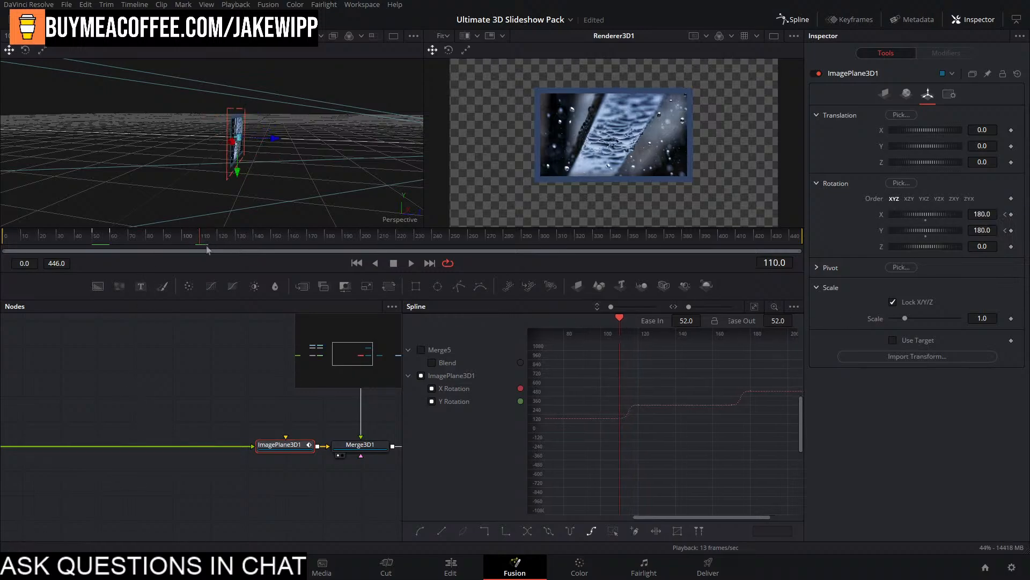
pyautogui.moveTo(203, 239); pyautogui.dragTo(211, 241)
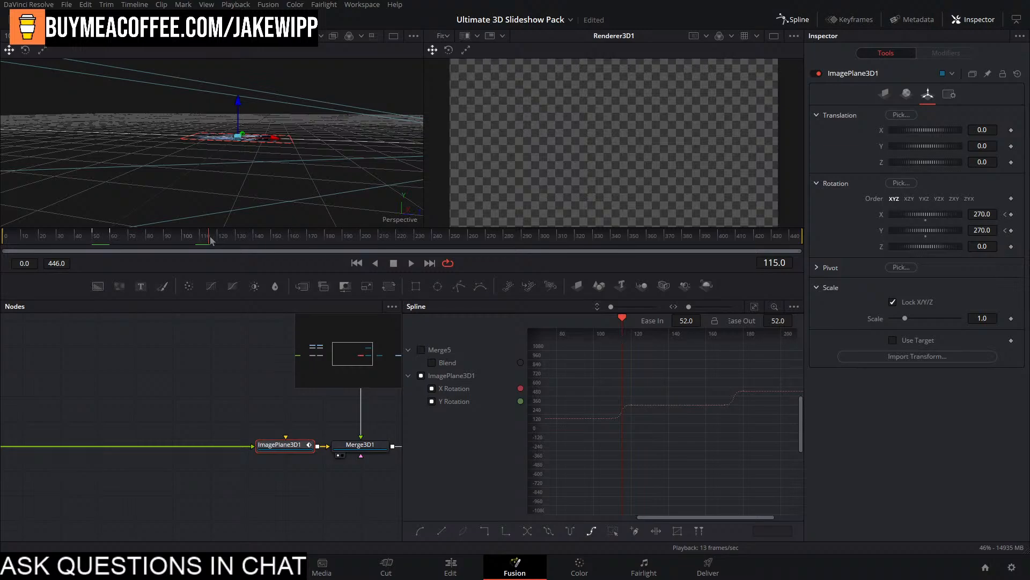
# Examine the settings of the Photo2 and Photo1 frame nodes at frame 115.
pyautogui.moveTo(129, 418); pyautogui.dragTo(515, 432)
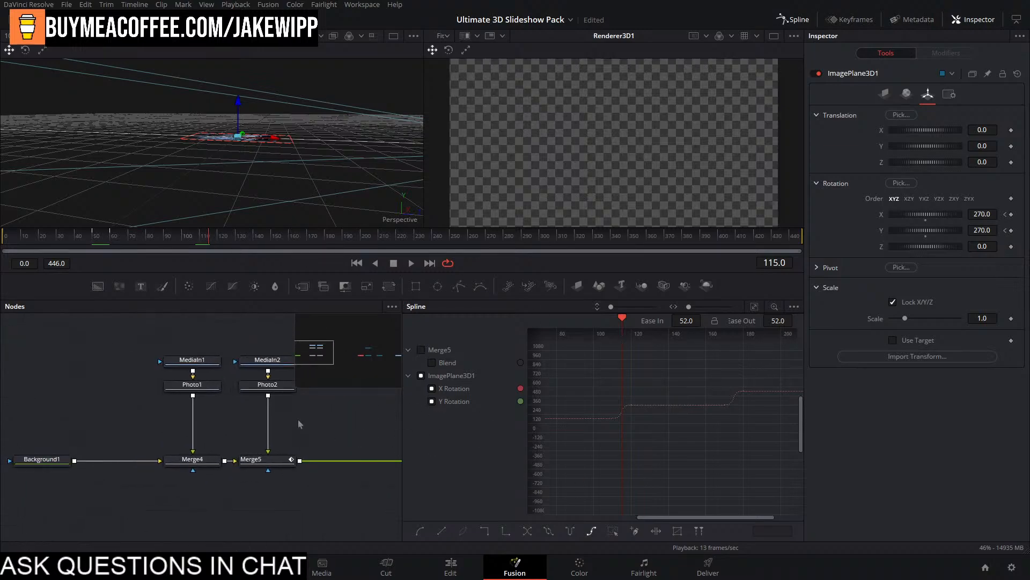
pyautogui.moveTo(299, 424); pyautogui.dragTo(215, 418)
pyautogui.click(199, 386)
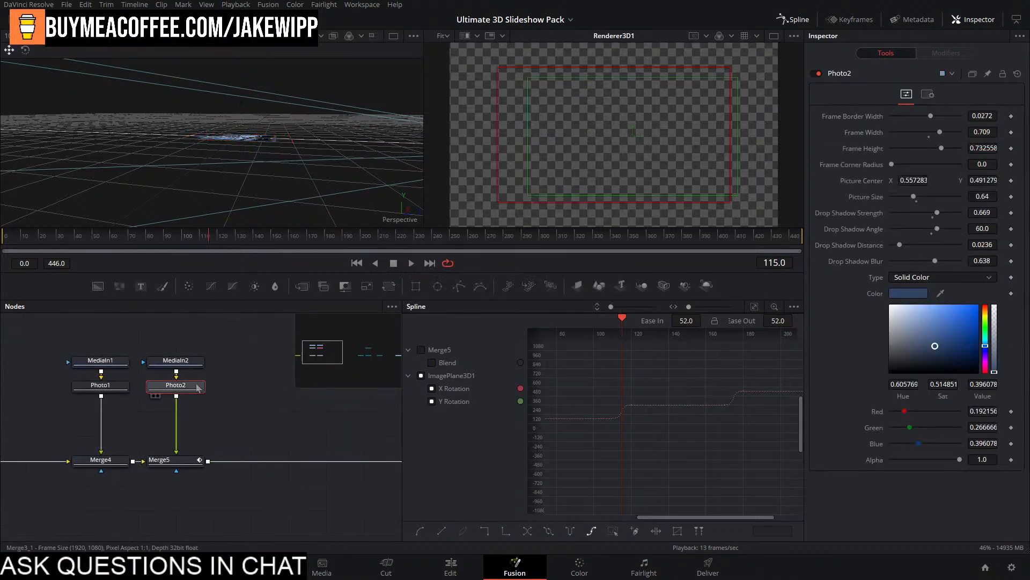
pyautogui.click(86, 387)
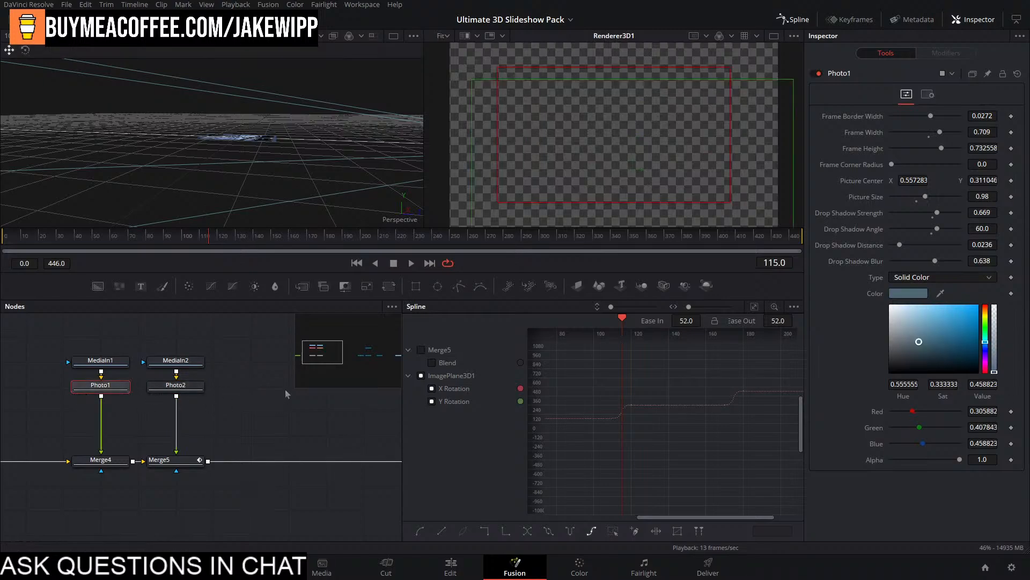
# Duplicate the Photo1 node as Photo3 beside Photo2, connect MediaIn1 to it, and rearrange the two media nodes.
pyautogui.hotkey('ctrl', 'c')
pyautogui.hotkey('ctrl', 'v')
pyautogui.moveTo(340, 424); pyautogui.dragTo(257, 424)
pyautogui.press('F2')
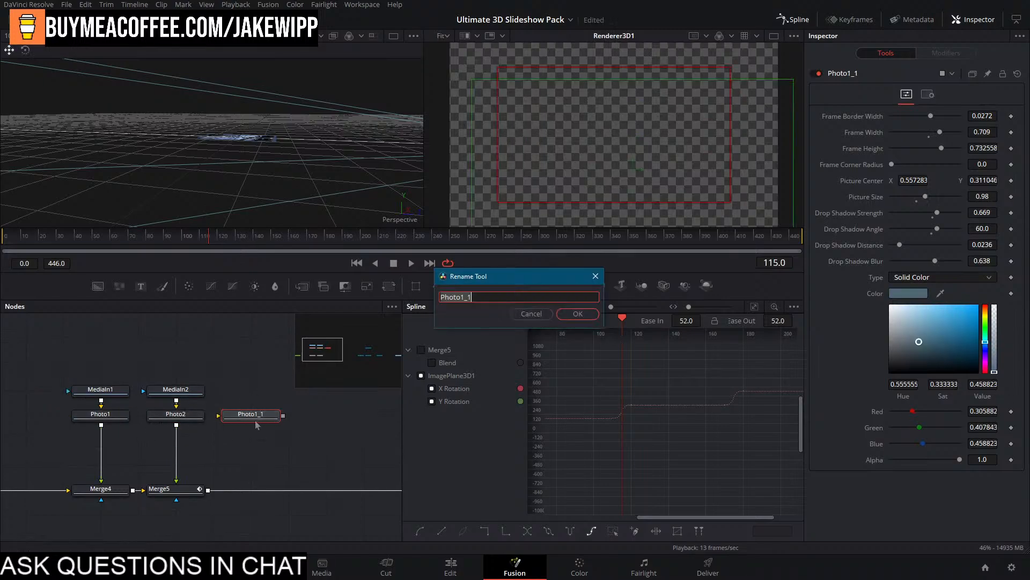
pyautogui.write('Photo3')
pyautogui.press('Return')
pyautogui.moveTo(101, 389); pyautogui.dragTo(252, 421)
pyautogui.moveTo(176, 389); pyautogui.dragTo(175, 339)
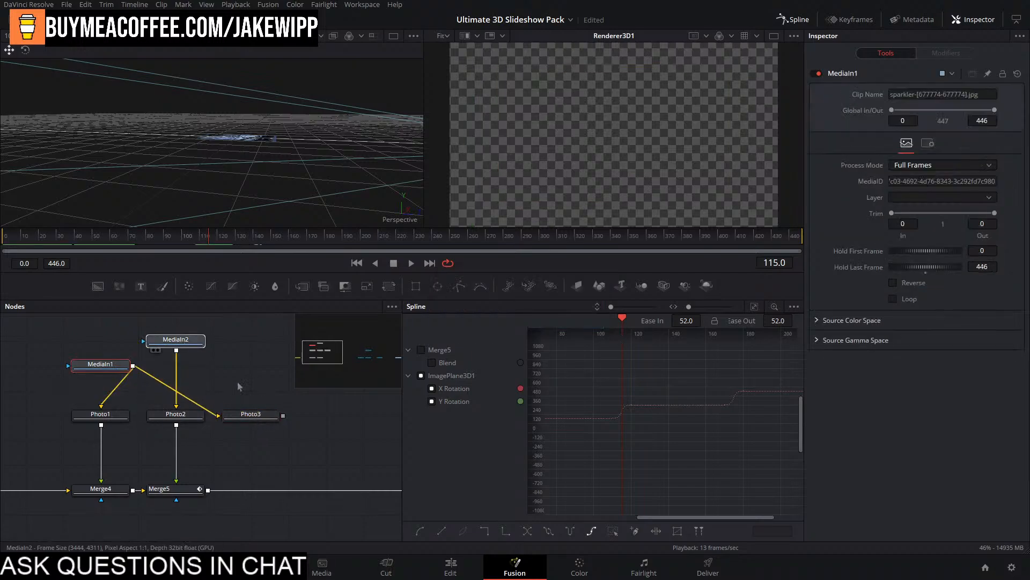
# Merge Photo3 into the chain after Merge5 and keyframe the new merge's Blend at 1.0 on frame 115 and 0.0 on frame 114.
pyautogui.moveTo(283, 415); pyautogui.dragTo(248, 489)
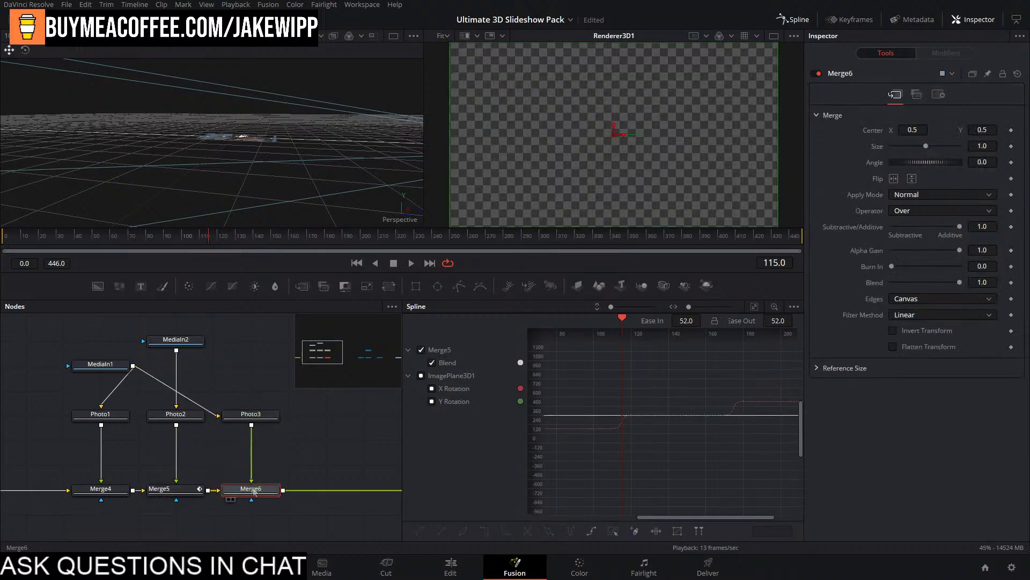
pyautogui.click(1012, 284)
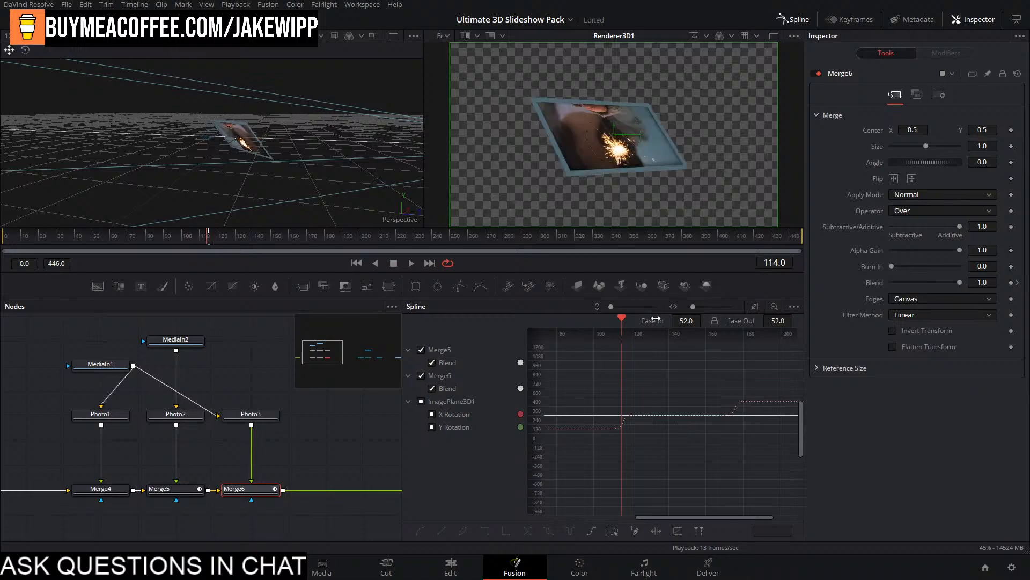
pyautogui.moveTo(960, 283); pyautogui.dragTo(875, 283)
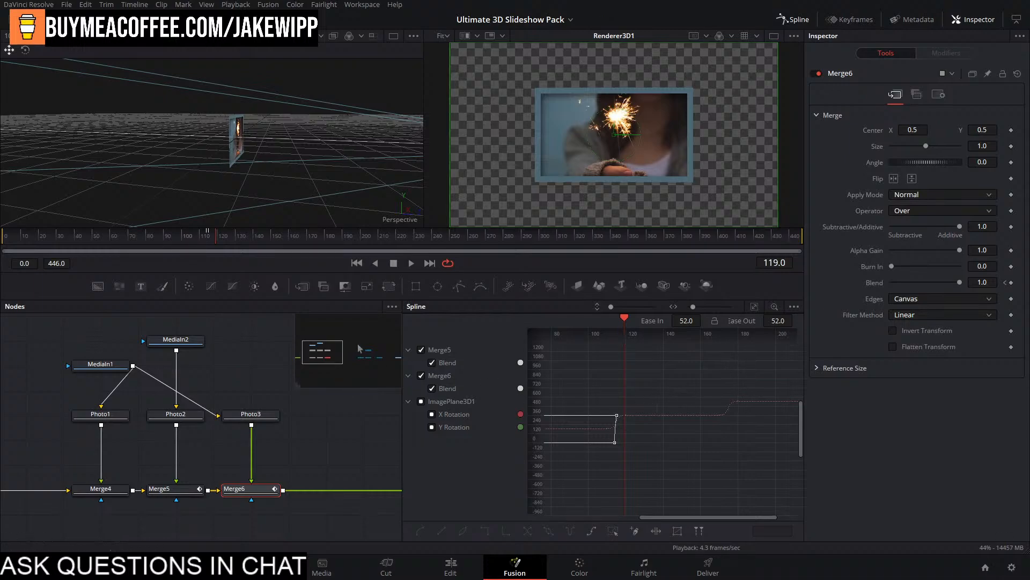
# Scrub and play back the second flip around frame 115 to check the swap to Photo3.
pyautogui.click(209, 238)
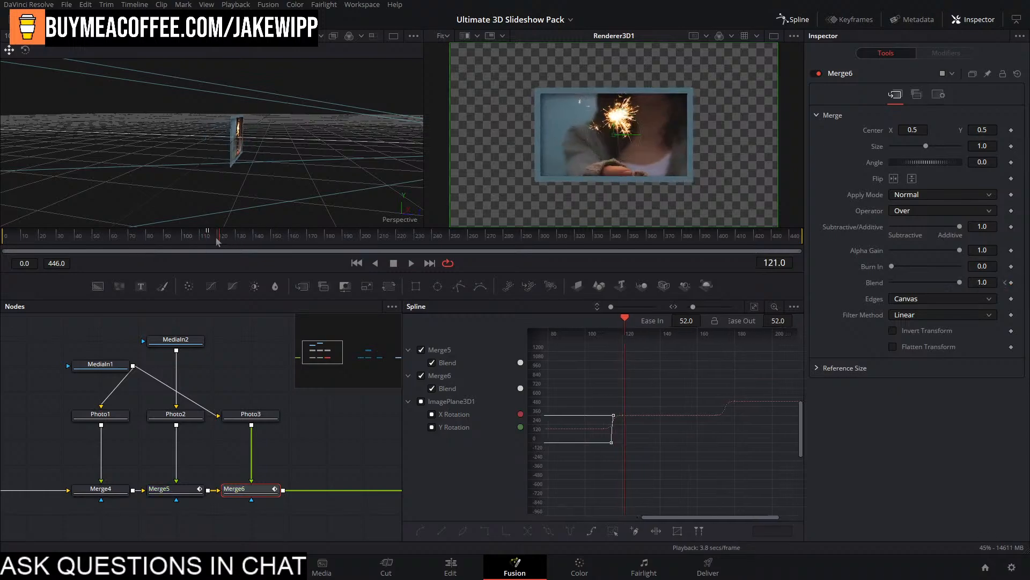
pyautogui.moveTo(217, 241); pyautogui.dragTo(192, 249)
pyautogui.press('space')
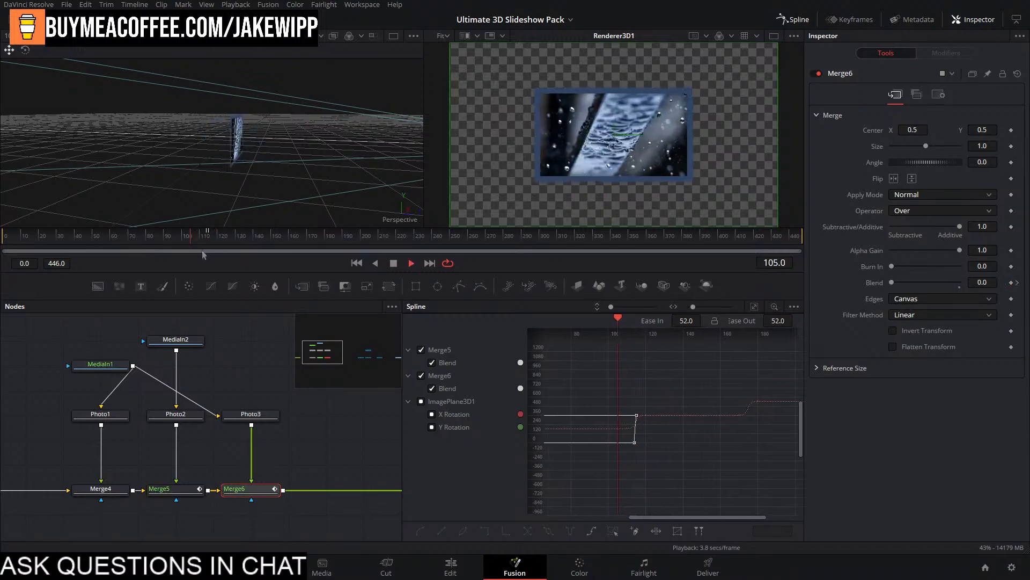
pyautogui.press('space')
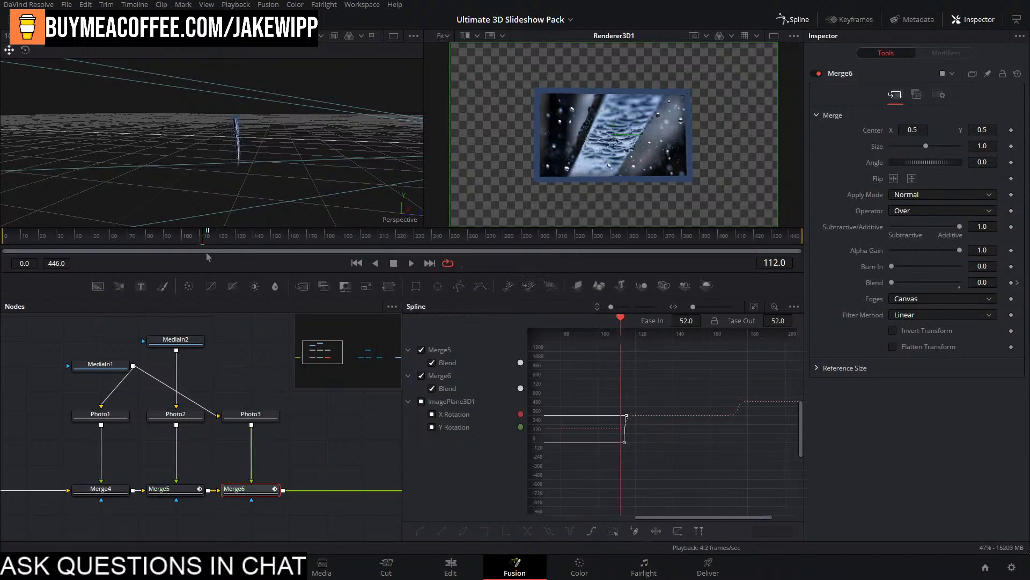
pyautogui.moveTo(317, 444); pyautogui.dragTo(315, 466)
pyautogui.click(209, 242)
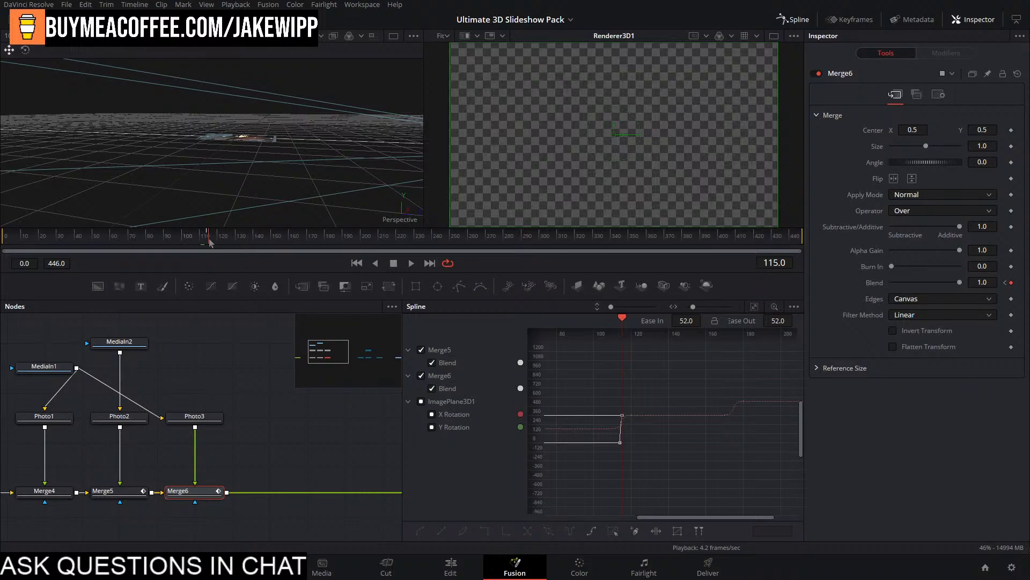
# For the flip at frame 175, add a copy of Photo2 named Photo4, fed by MediaIn2 and merged after Merge6.
pyautogui.moveTo(210, 243); pyautogui.dragTo(317, 258)
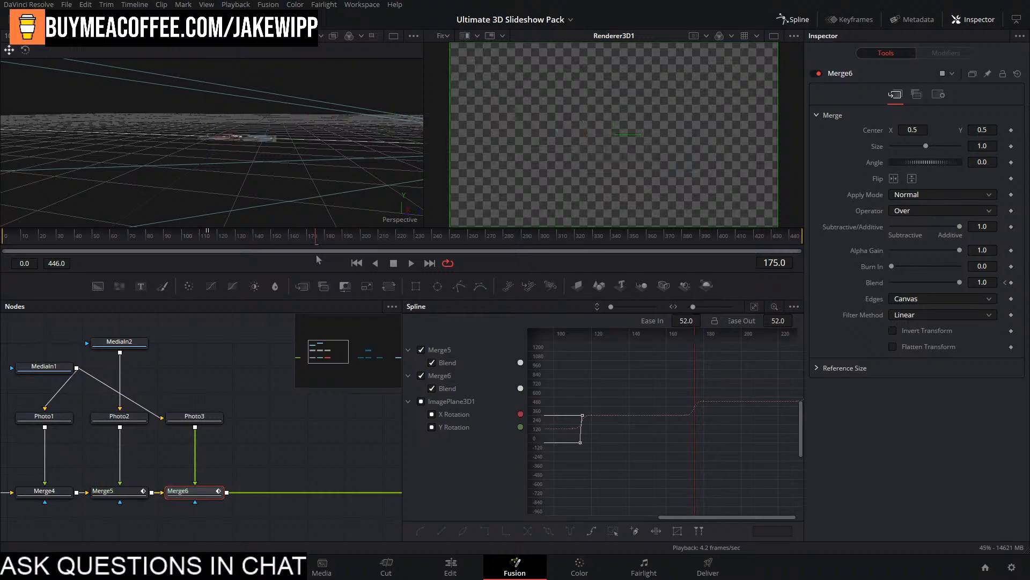
pyautogui.moveTo(240, 447); pyautogui.dragTo(268, 426)
pyautogui.click(112, 418)
pyautogui.hotkey('ctrl', 'v')
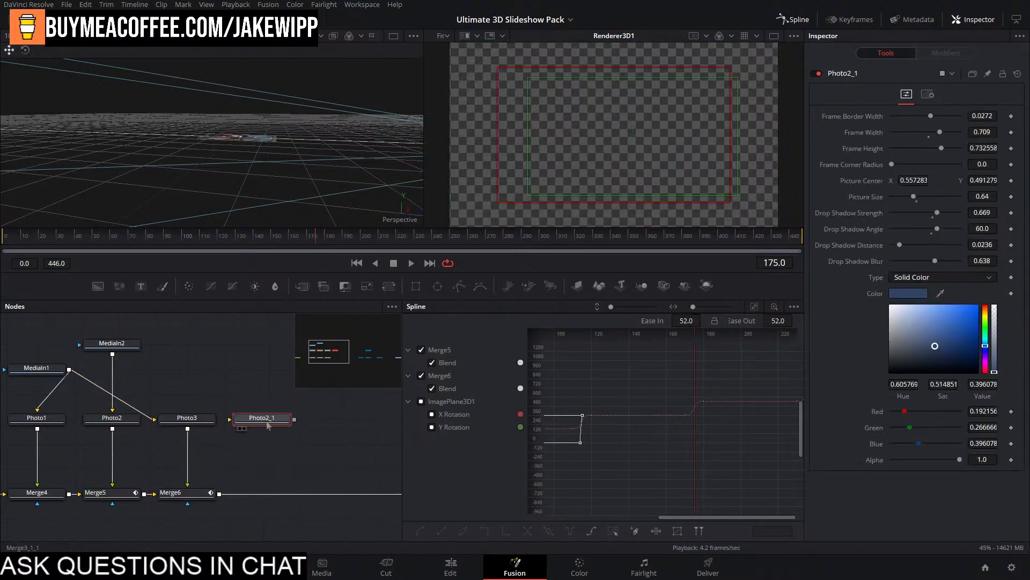
pyautogui.press('F2')
pyautogui.write('Photo 4')
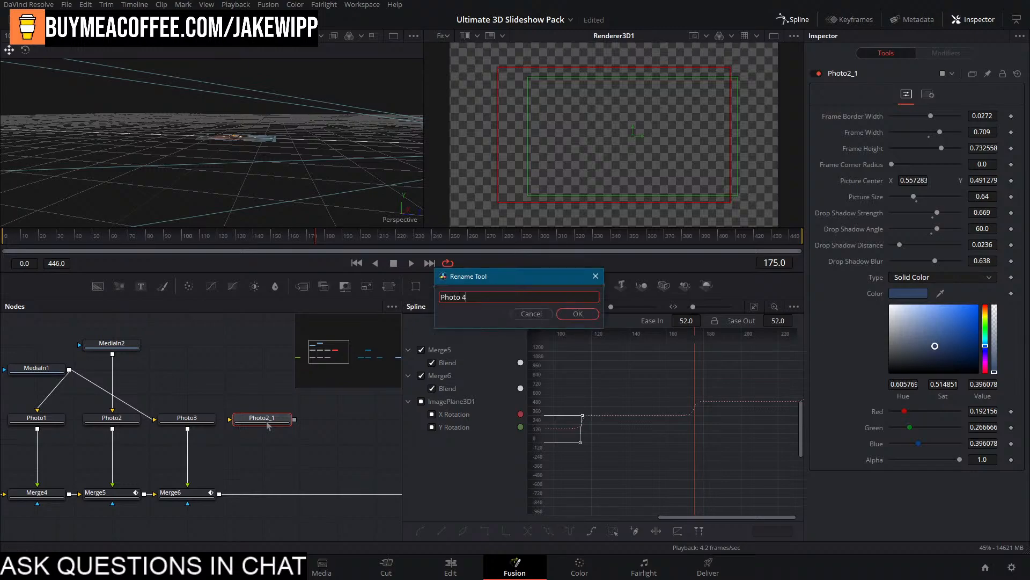
pyautogui.press('Return')
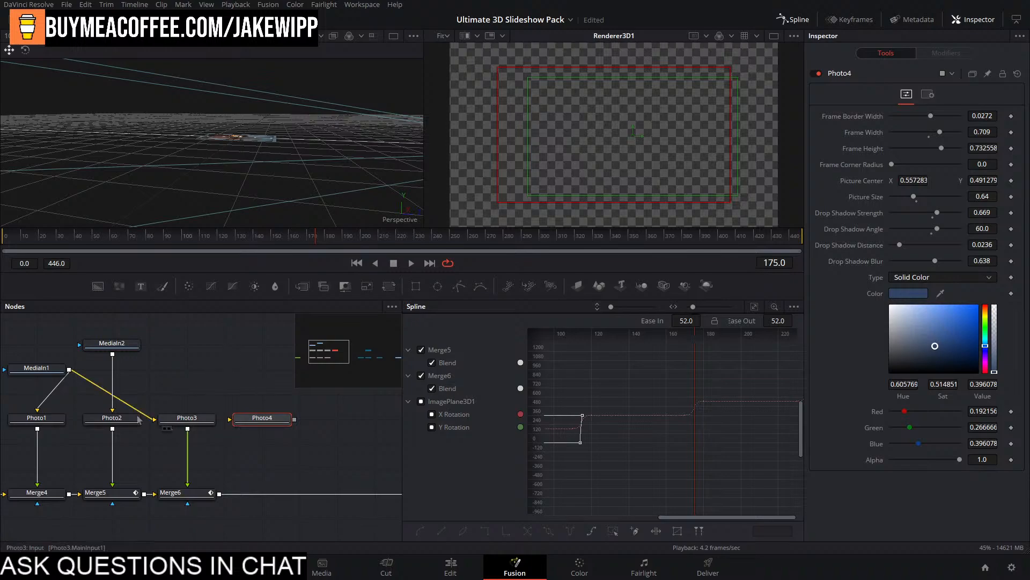
pyautogui.moveTo(112, 354); pyautogui.dragTo(220, 494)
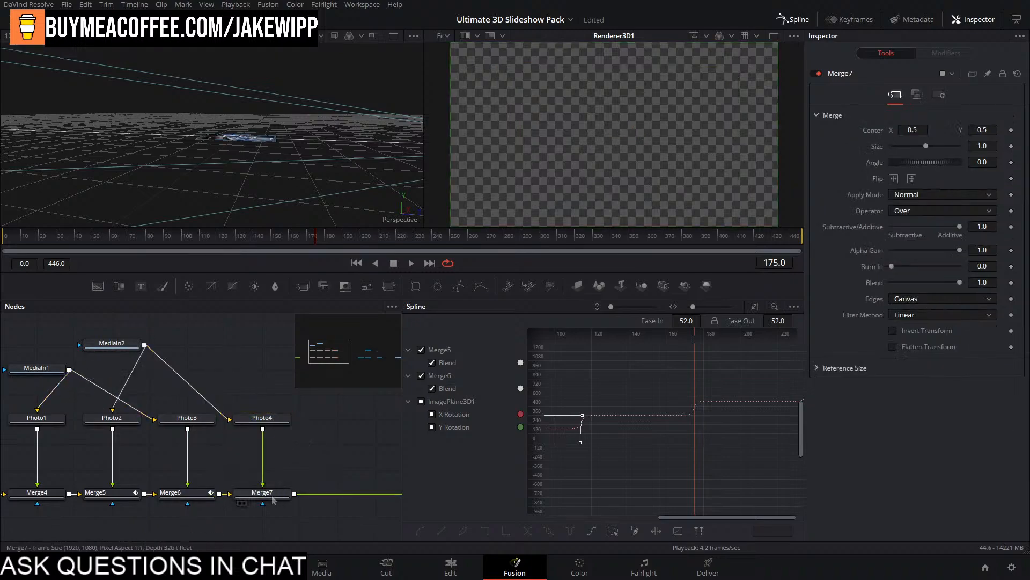
# Keyframe Merge7's Blend at 1.0 on frame 175 and 0.0 on frame 174.
pyautogui.click(1011, 283)
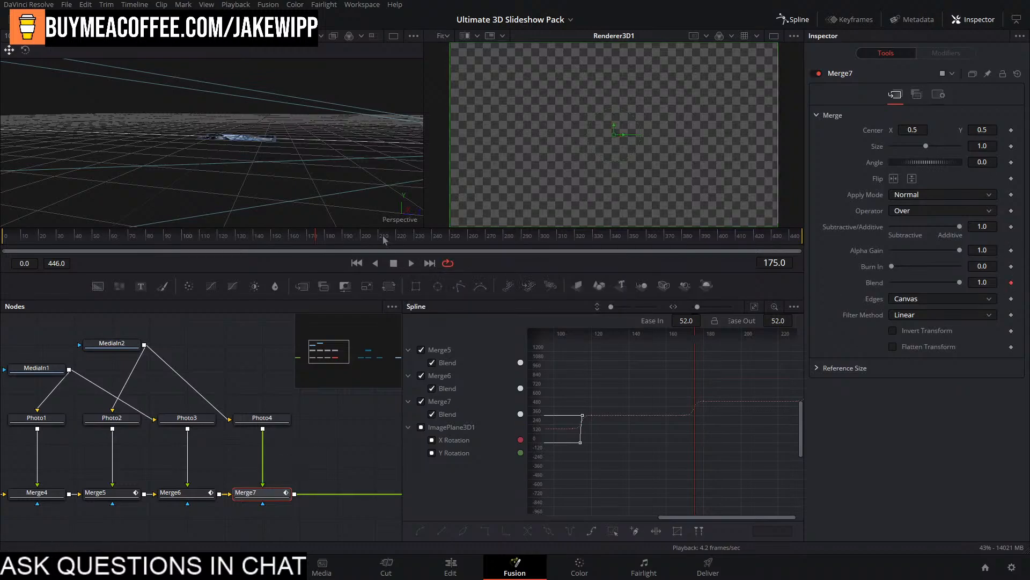
pyautogui.moveTo(315, 239); pyautogui.dragTo(315, 240)
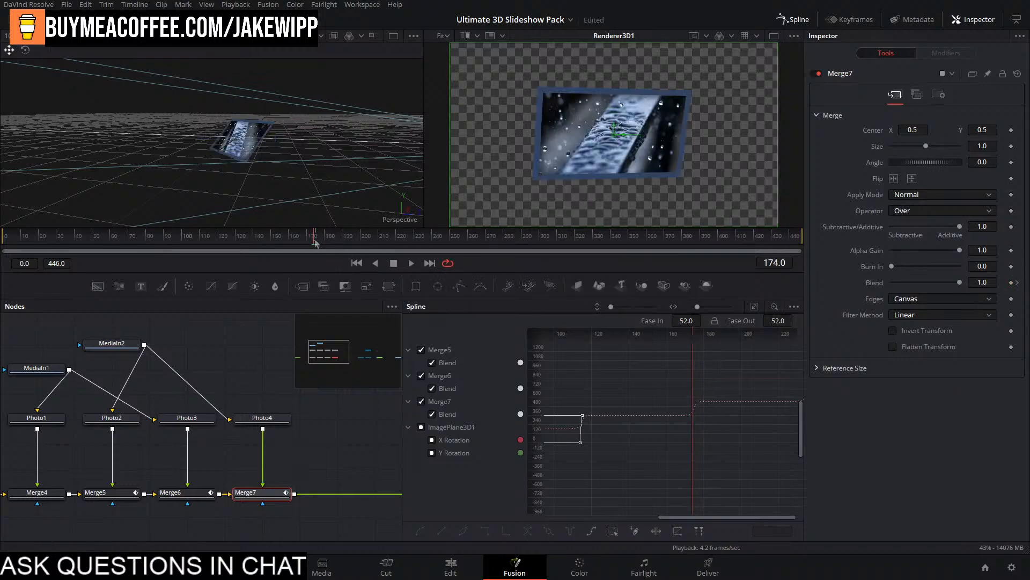
pyautogui.moveTo(942, 286); pyautogui.dragTo(805, 280)
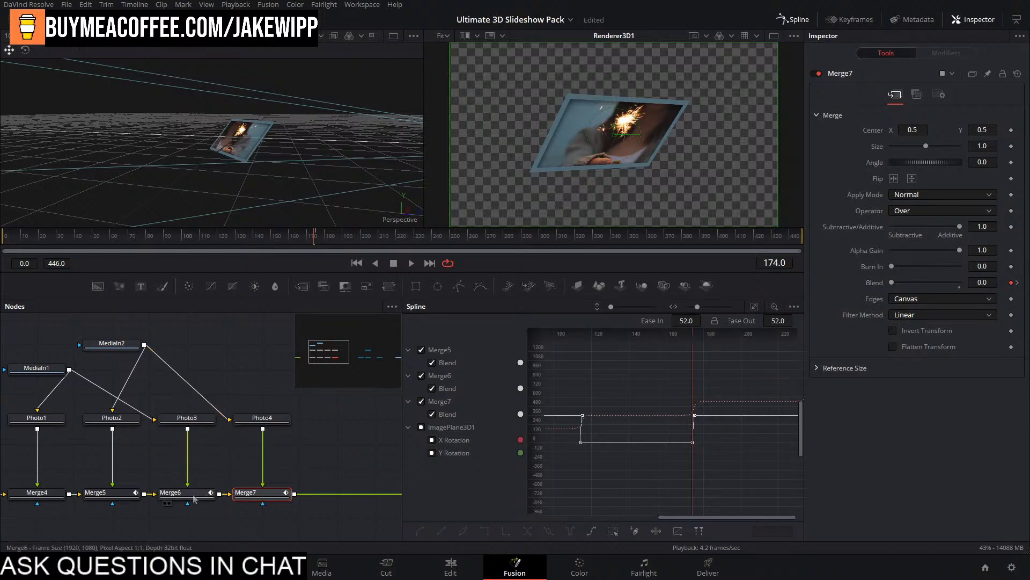
# Keyframe Merge6's Blend from 1.0 at frame 174 to 0.0 at frame 175 and save the project.
pyautogui.click(177, 492)
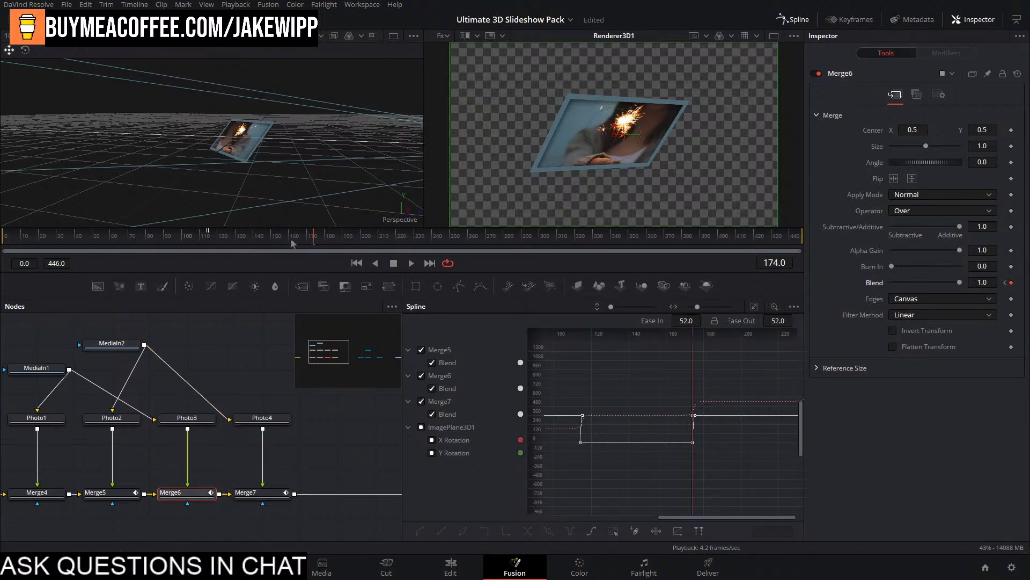
pyautogui.click(316, 240)
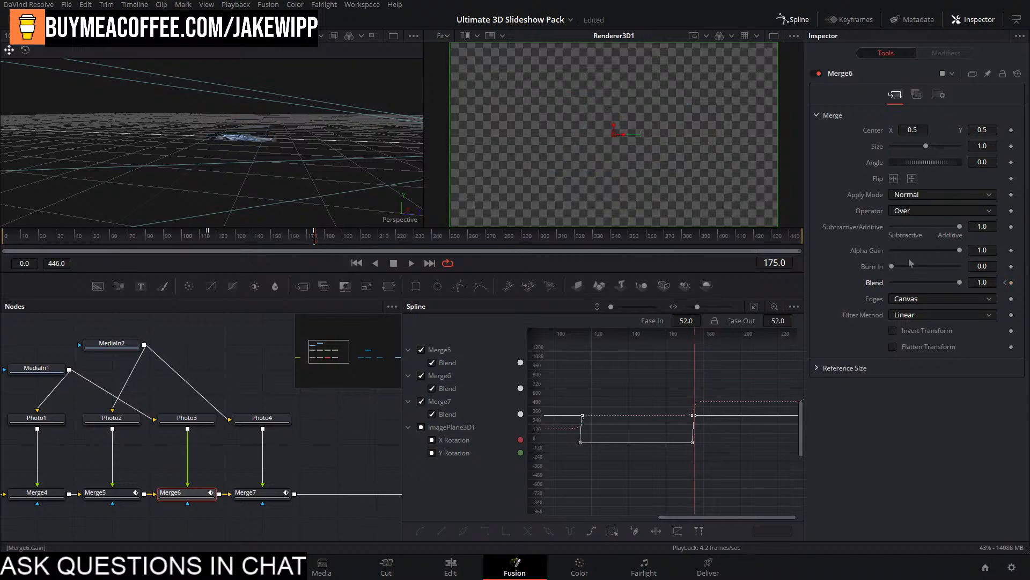
pyautogui.moveTo(960, 283); pyautogui.dragTo(888, 283)
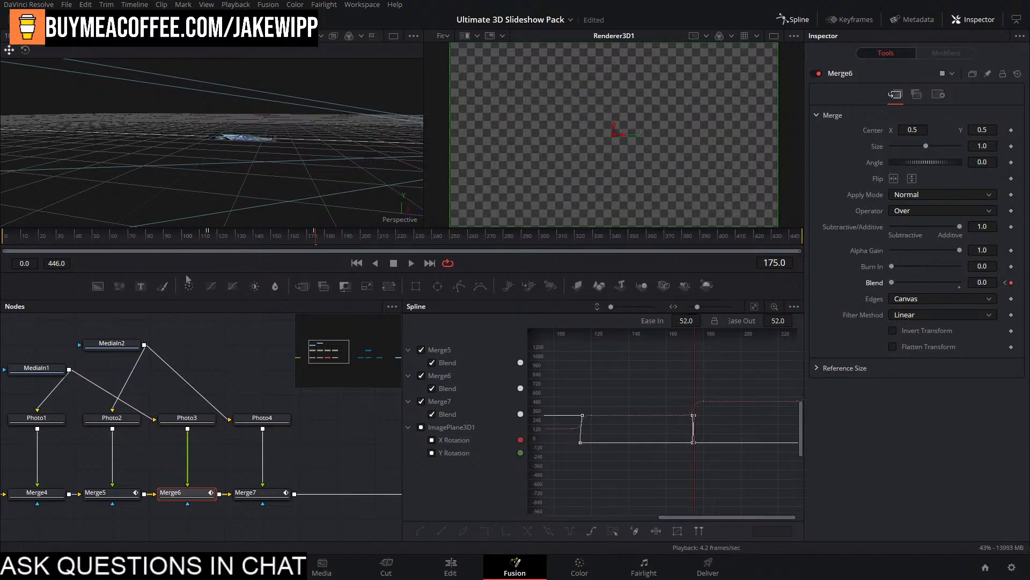
pyautogui.hotkey('ctrl', 's')
# Keyframe Merge5's Blend from 1.0 at frame 114 to 0.0 at frame 115.
pyautogui.click(208, 239)
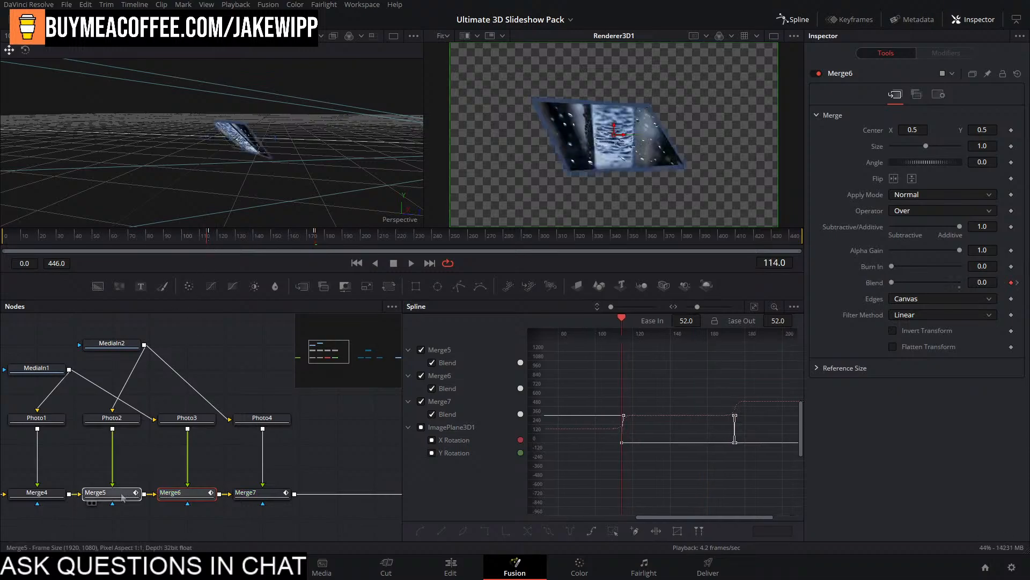
pyautogui.click(125, 492)
pyautogui.click(1011, 283)
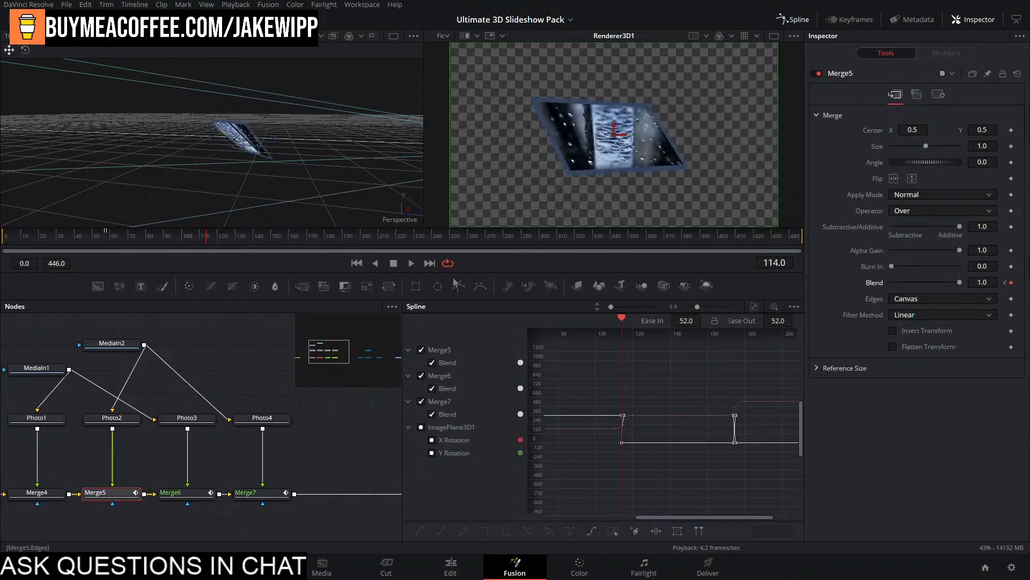
pyautogui.click(214, 240)
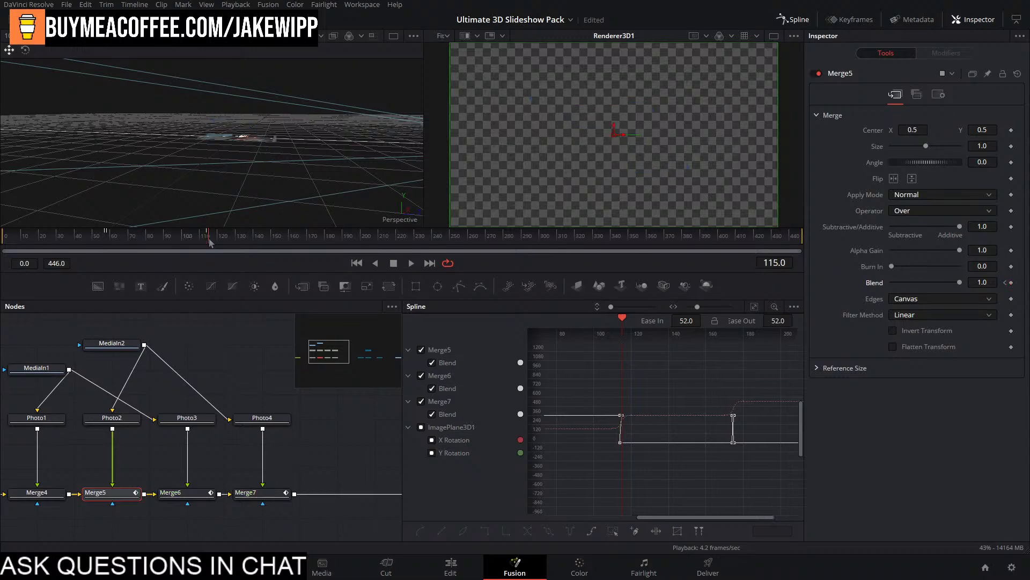
pyautogui.moveTo(961, 284); pyautogui.dragTo(772, 274)
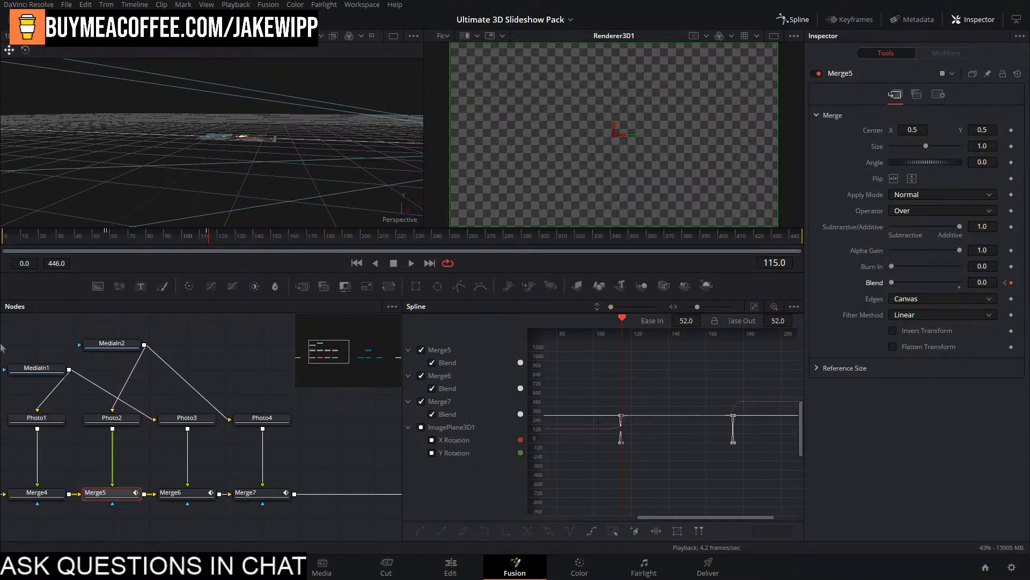
# Keyframe Merge4's Blend from 1.0 at frame 57 to 0.0 at frame 58.
pyautogui.click(40, 493)
pyautogui.moveTo(51, 473); pyautogui.dragTo(214, 482)
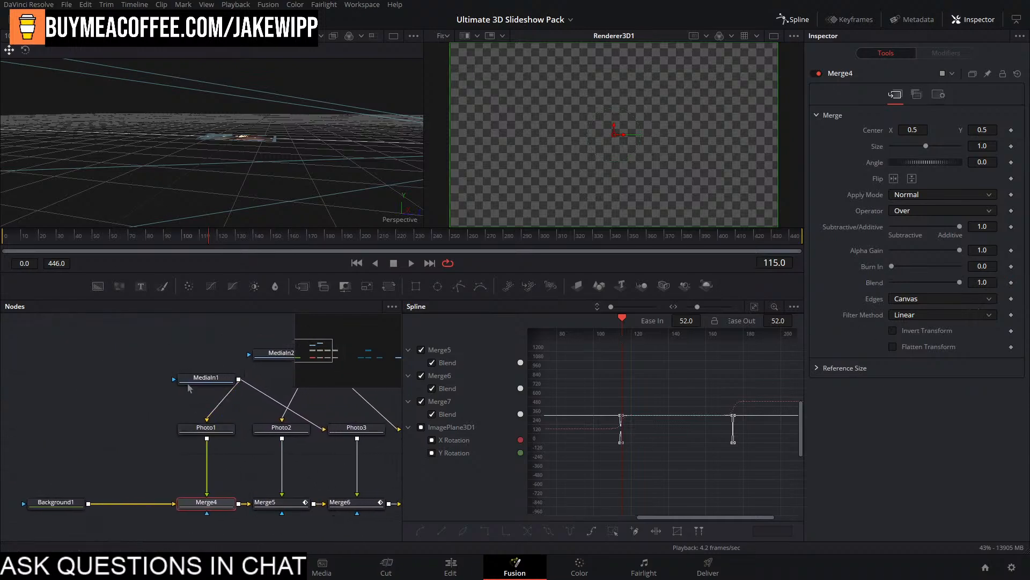
pyautogui.click(273, 502)
pyautogui.click(105, 239)
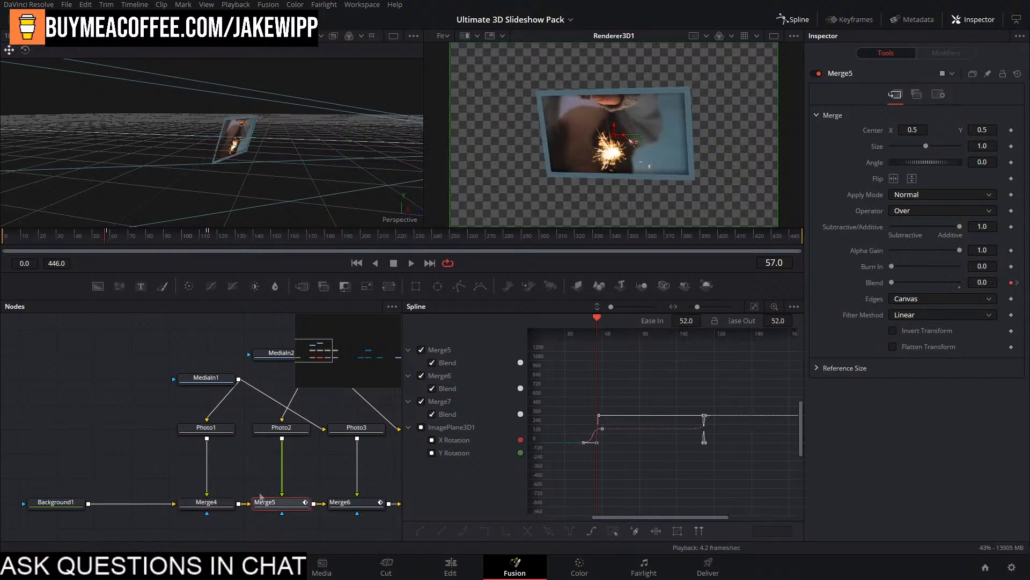
pyautogui.click(206, 502)
pyautogui.click(1011, 283)
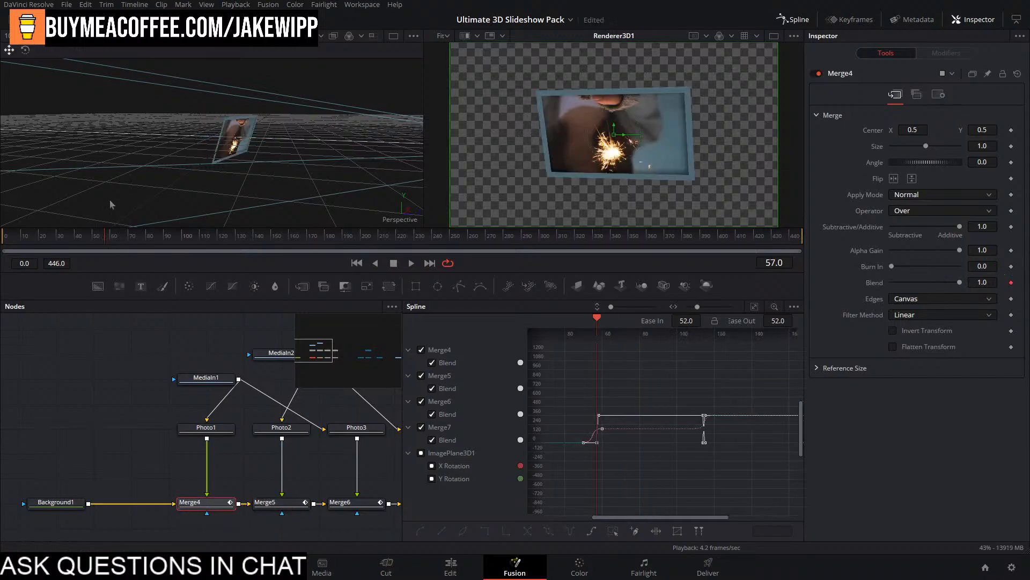
pyautogui.click(106, 240)
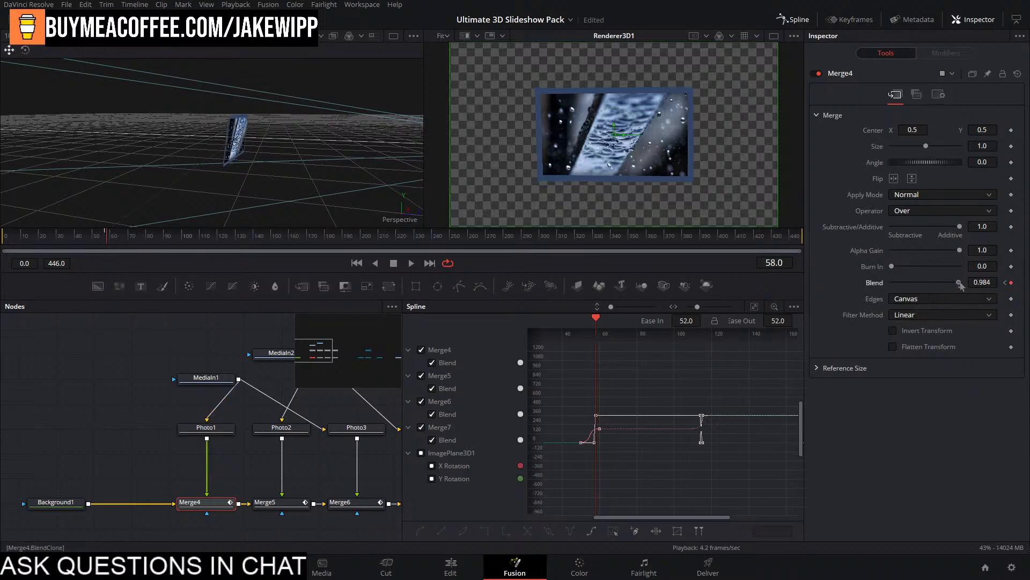
pyautogui.moveTo(959, 282); pyautogui.dragTo(869, 288)
pyautogui.click(299, 470)
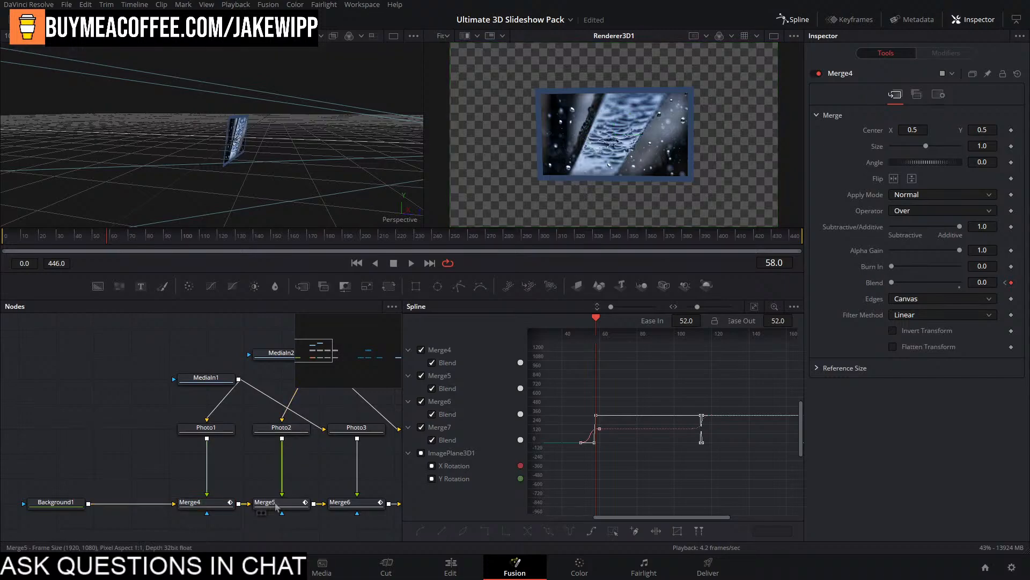
# At frame 70, flip Merge5's image both horizontally and vertically.
pyautogui.click(133, 235)
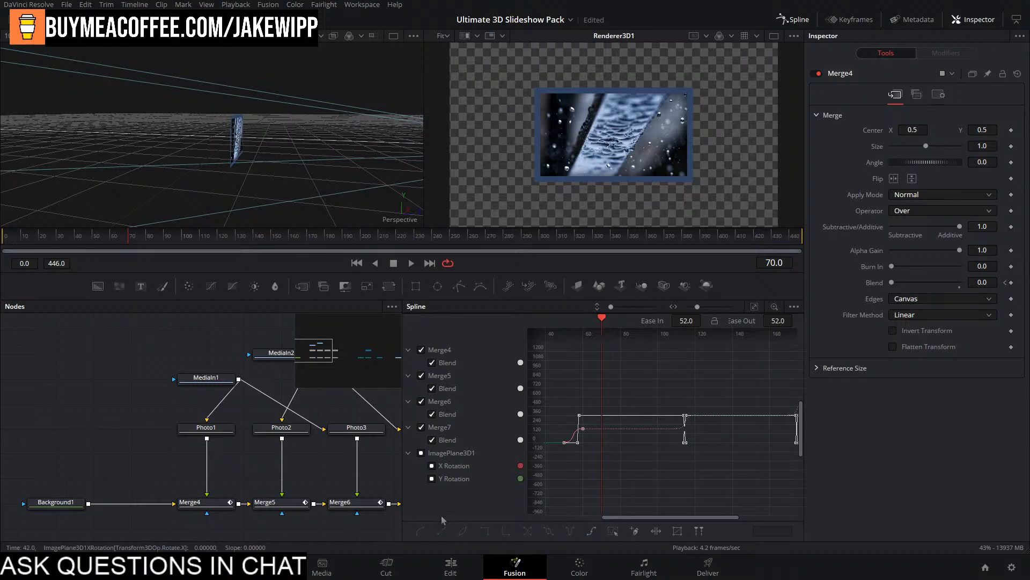
pyautogui.click(271, 503)
pyautogui.click(894, 178)
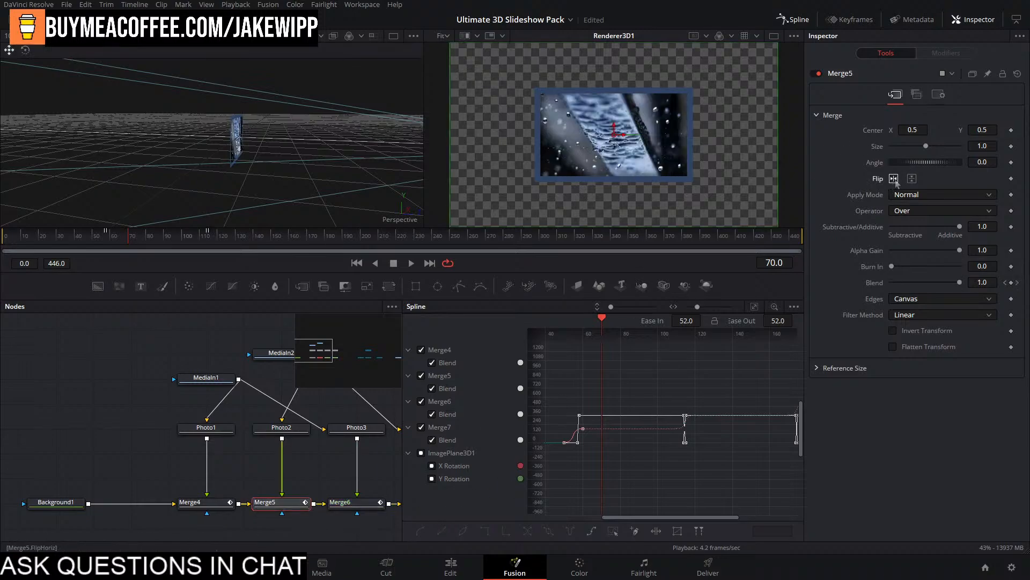
pyautogui.click(912, 178)
# Compare the MediaIn2 source photo with the Renderer3D1 output in the second viewer.
pyautogui.moveTo(294, 416); pyautogui.dragTo(223, 446)
pyautogui.moveTo(375, 485); pyautogui.dragTo(107, 488)
pyautogui.click(257, 487)
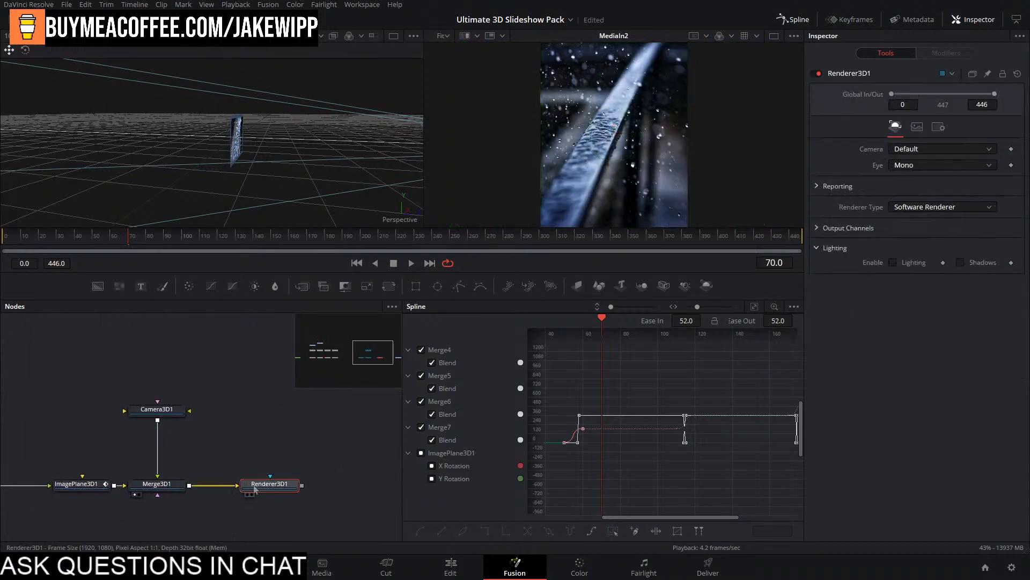
pyautogui.press('2')
# Frame the photo and merge nodes in the node graph and hide the Spline editor.
pyautogui.moveTo(285, 433); pyautogui.dragTo(517, 423)
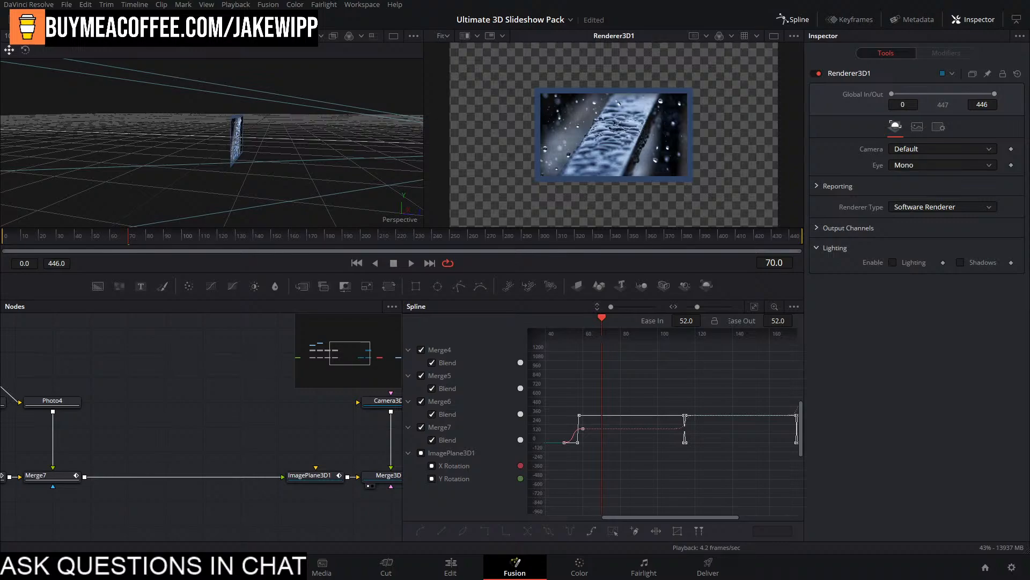
pyautogui.scroll(-6, 240, 374)
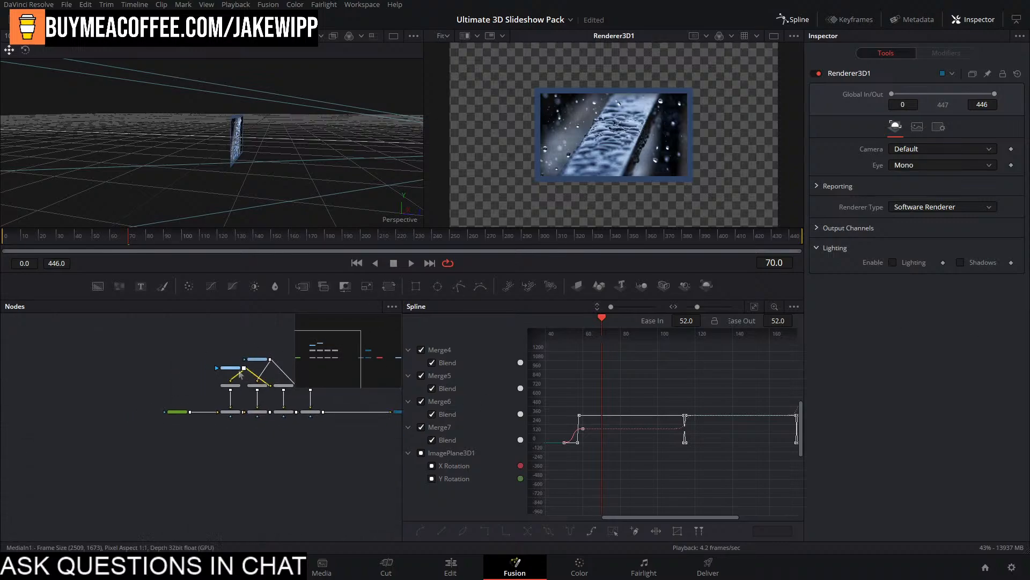
pyautogui.scroll(4, 225, 370)
pyautogui.click(793, 20)
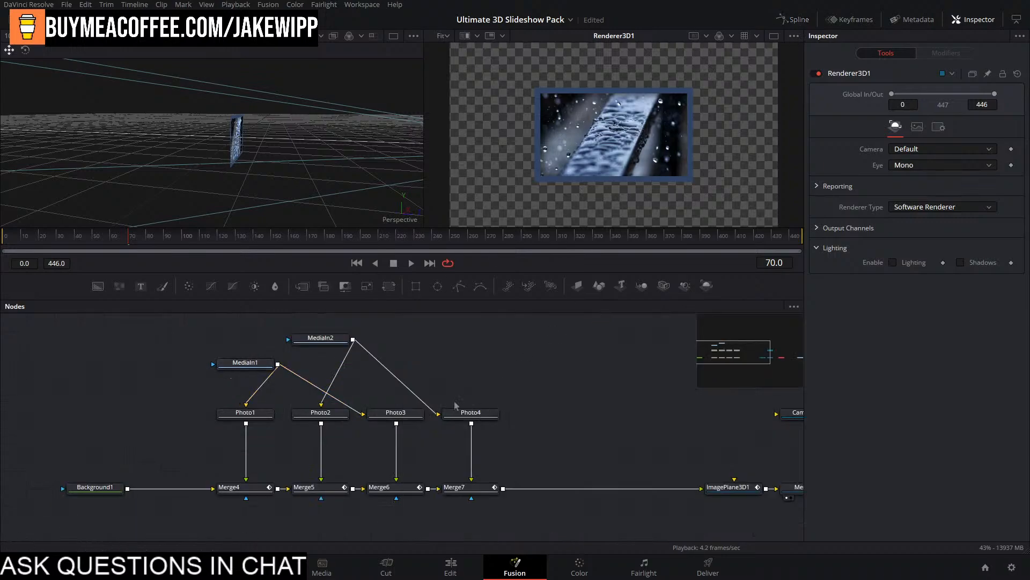
# Duplicate the Photo3 node into the empty space beside Photo4 and rename the copy Photo5.
pyautogui.moveTo(545, 394); pyautogui.dragTo(527, 396)
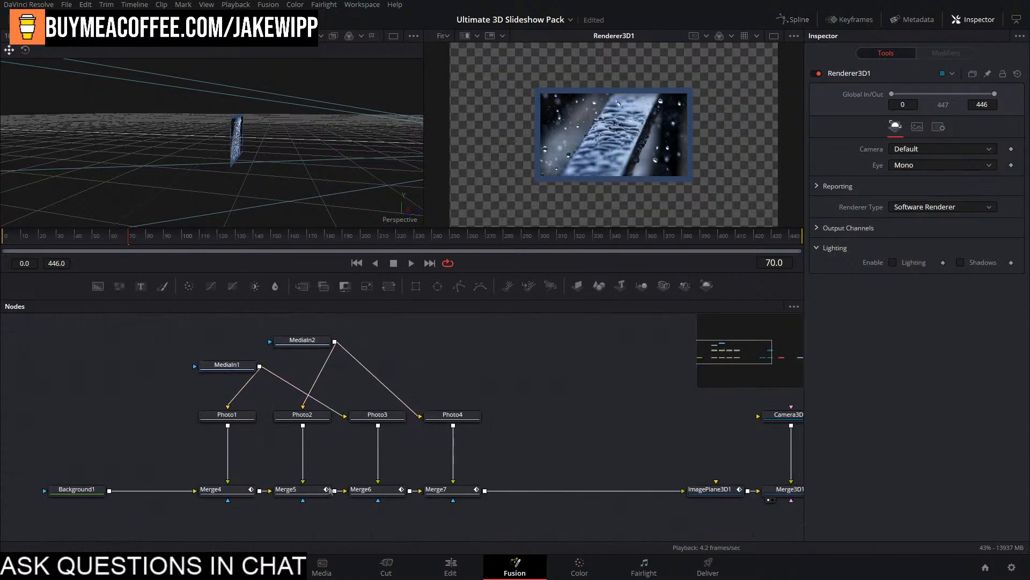
pyautogui.click(293, 490)
pyautogui.click(440, 490)
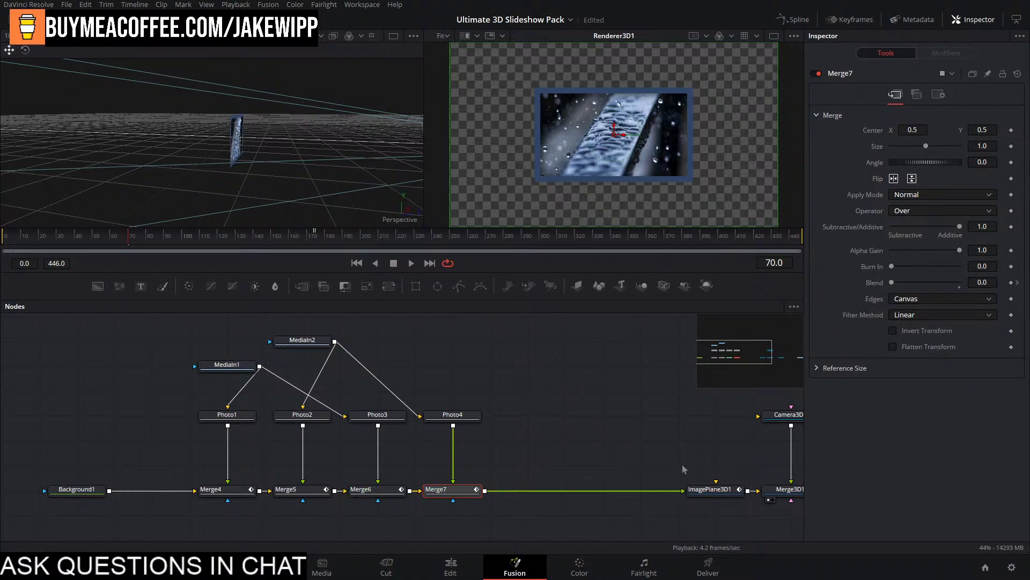
pyautogui.click(600, 410)
pyautogui.moveTo(576, 399); pyautogui.dragTo(525, 402)
pyautogui.click(327, 417)
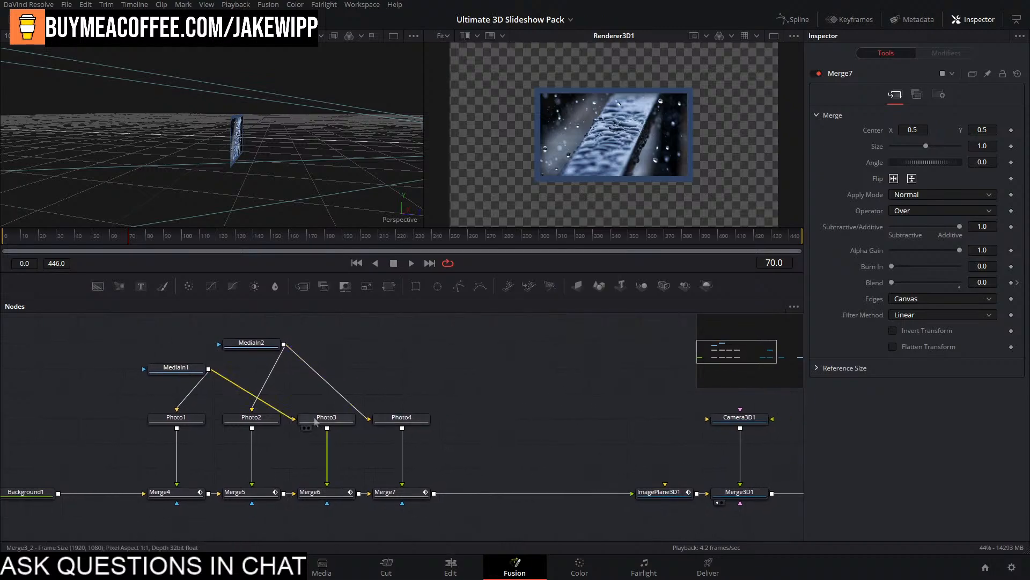
pyautogui.hotkey('ctrl', 'c')
pyautogui.hotkey('ctrl', 'v')
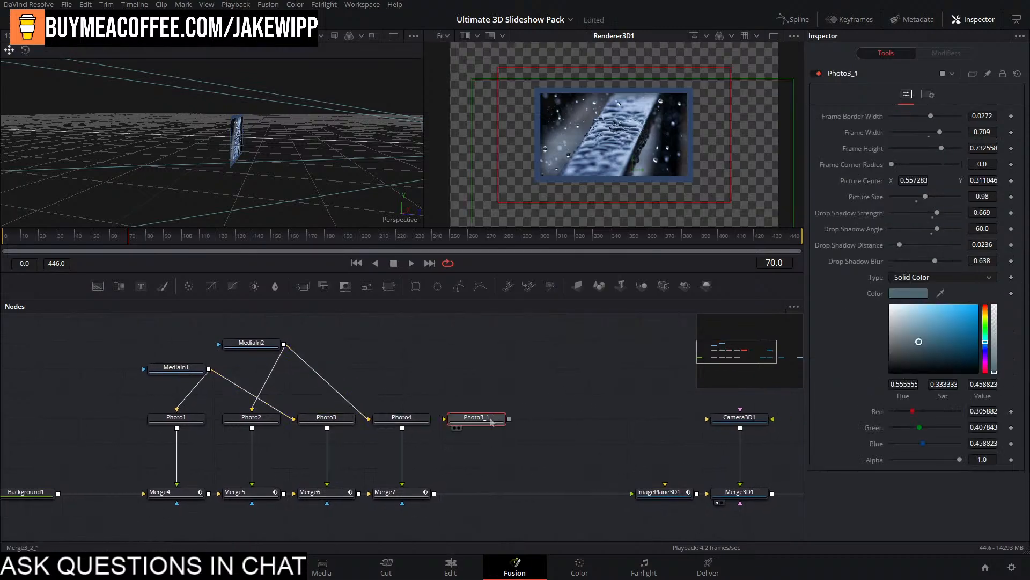
pyautogui.press('F2')
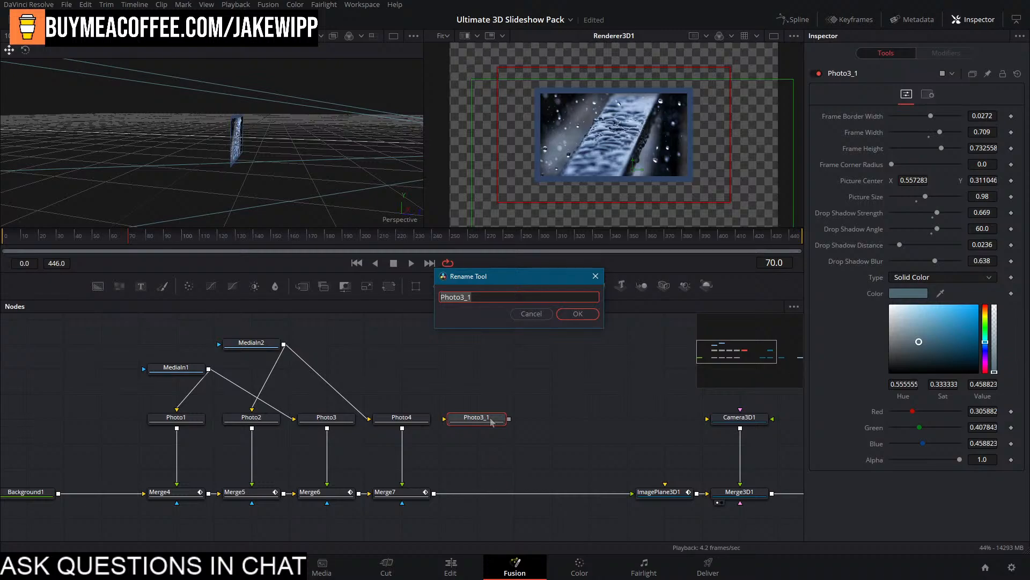
pyautogui.write('P')
pyautogui.press('Return')
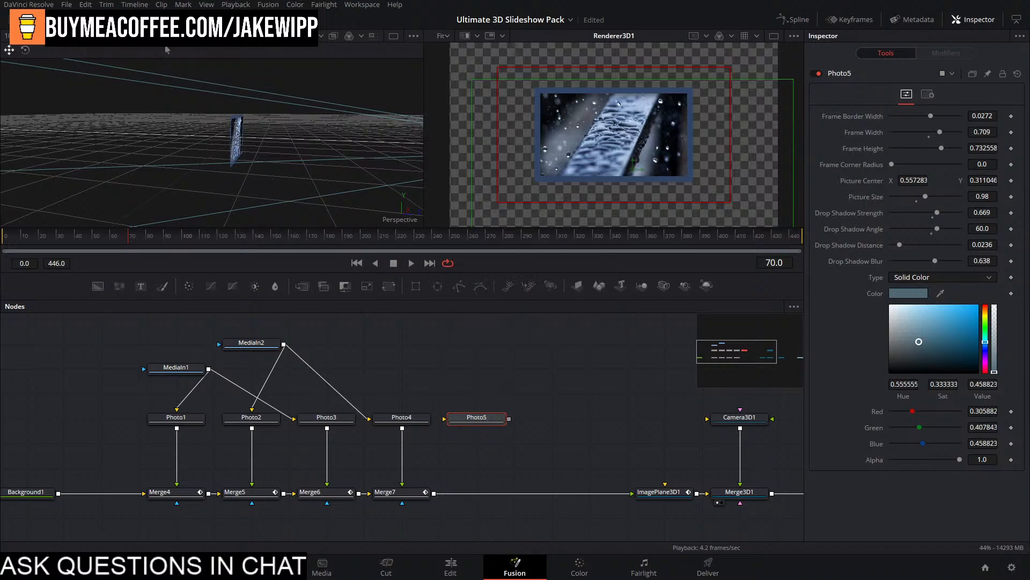
# Feed MediaIn1 into Photo5 and merge Photo5 into the chain right after Merge7.
pyautogui.moveTo(209, 369); pyautogui.dragTo(445, 418)
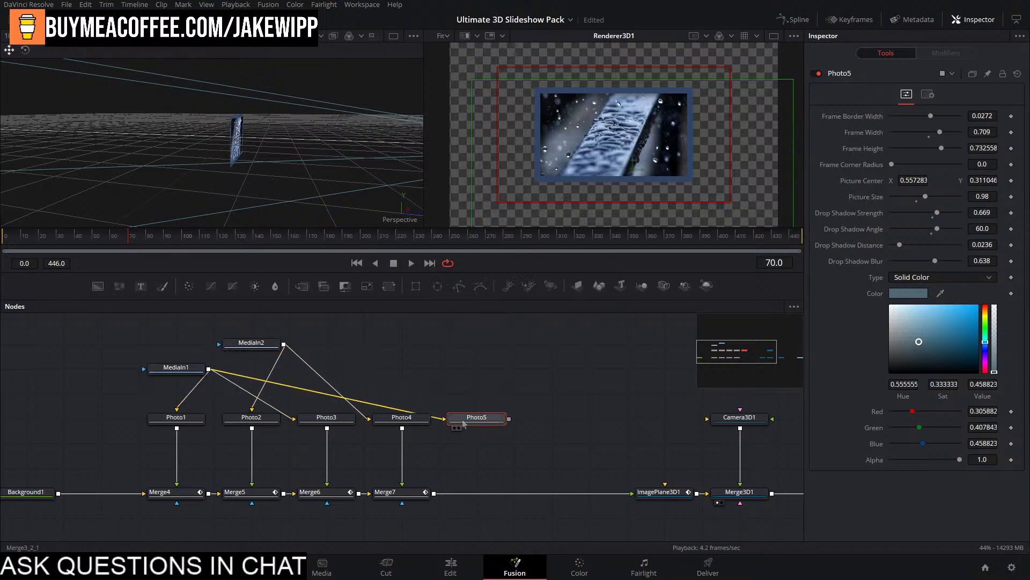
pyautogui.click(557, 393)
pyautogui.moveTo(508, 423); pyautogui.dragTo(443, 491)
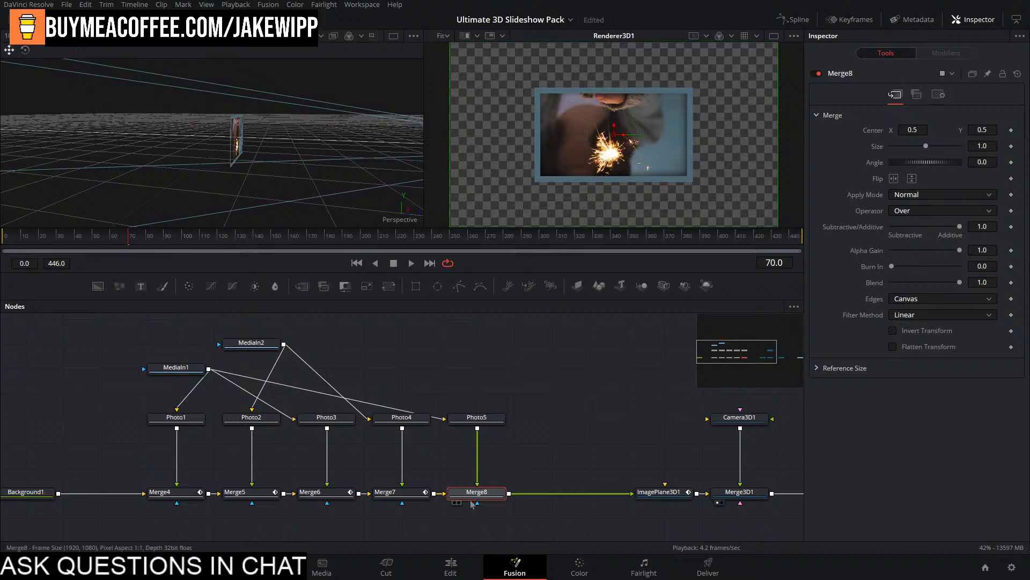
# Keyframe Merge7's Blend at 1.0 on frame 234 and 0.0 on frame 235, and save the project.
pyautogui.click(410, 493)
pyautogui.click(316, 239)
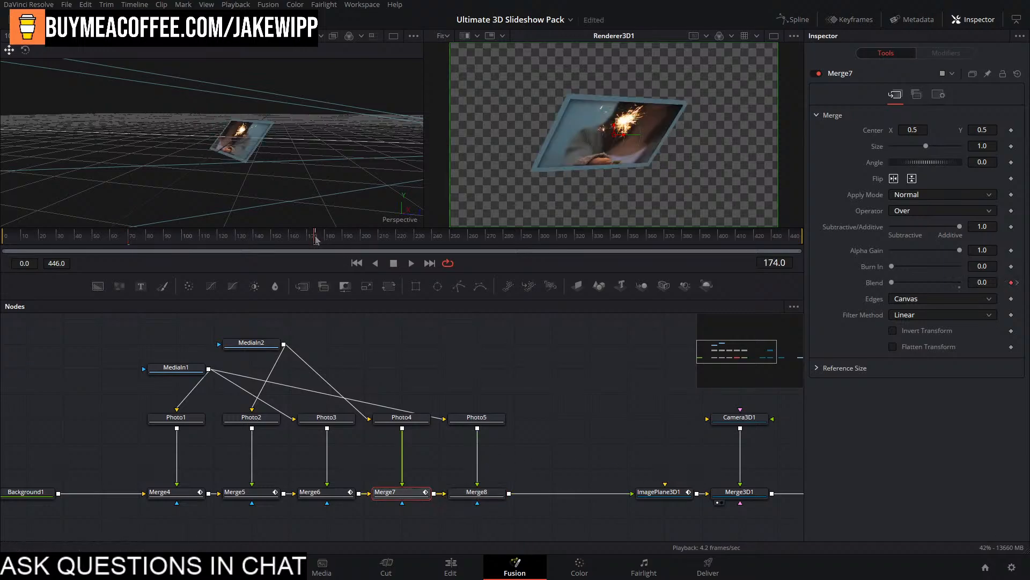
pyautogui.press('Right')
pyautogui.moveTo(317, 240); pyautogui.dragTo(417, 249)
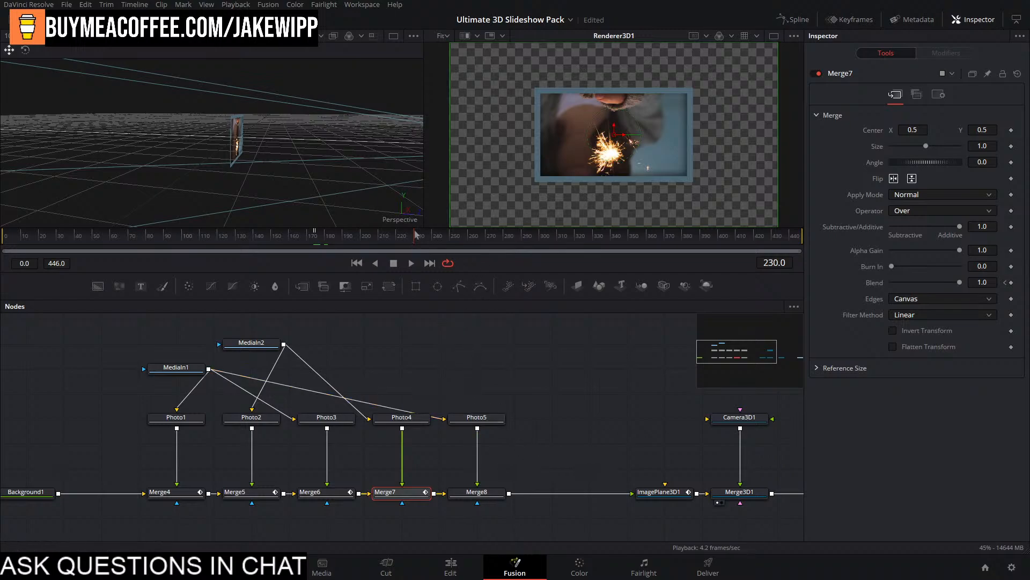
pyautogui.moveTo(416, 236); pyautogui.dragTo(425, 239)
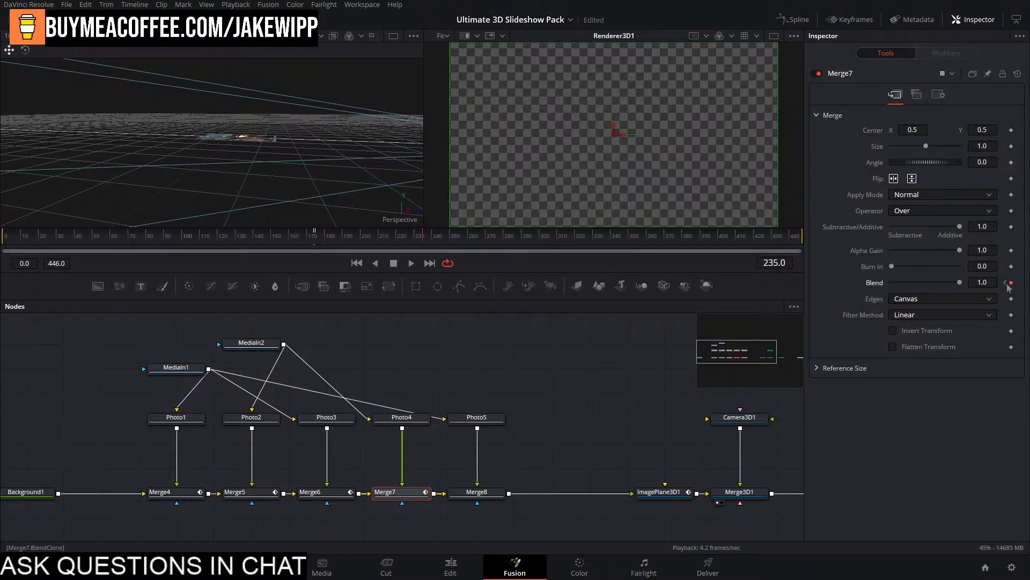
pyautogui.click(424, 237)
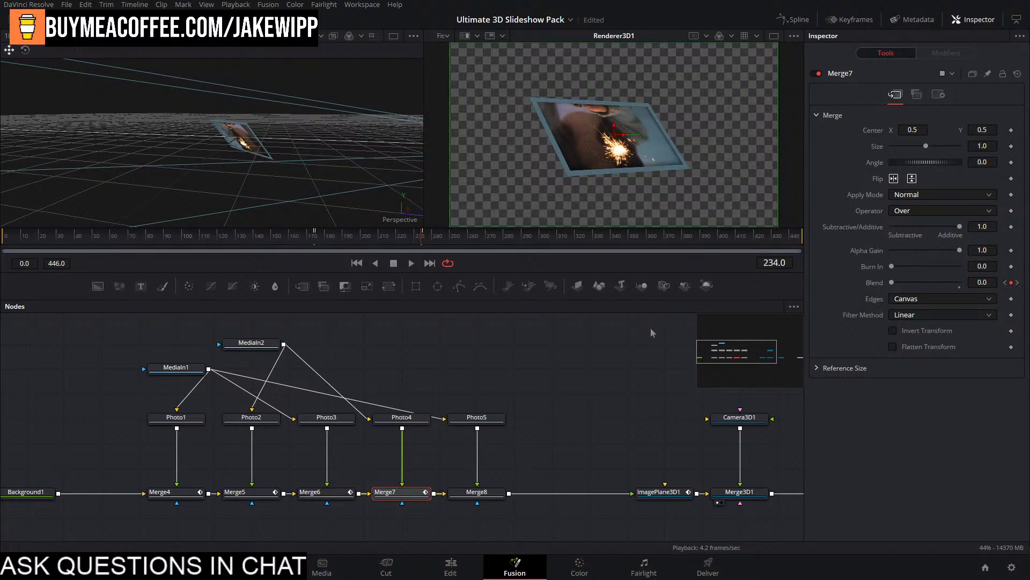
pyautogui.hotkey('ctrl', 's')
pyautogui.click(1017, 282)
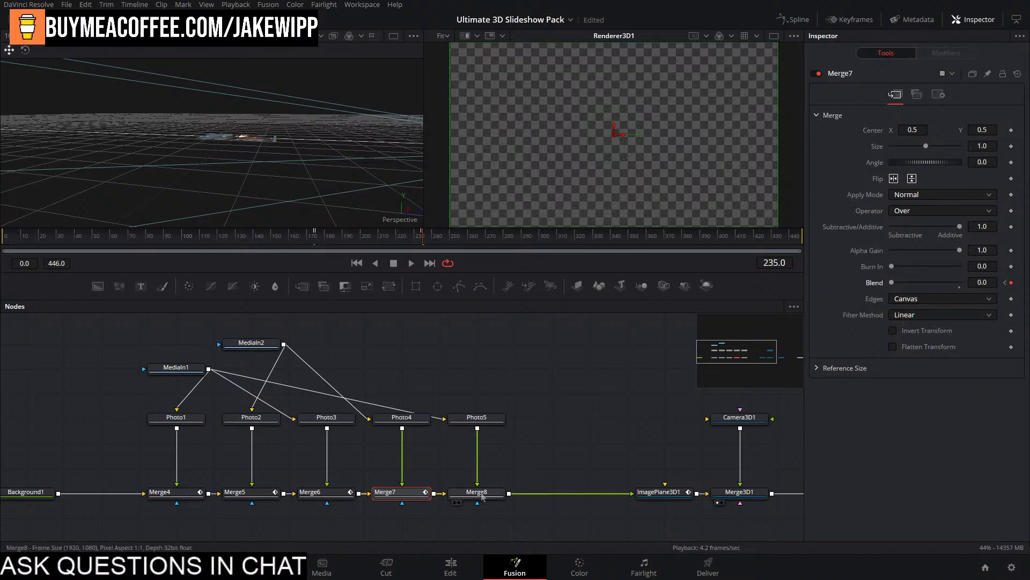
# Keyframe Merge8's Blend at 0.0 on frame 234 and 1.0 on frame 235, and check the swap by scrubbing past it.
pyautogui.click(477, 494)
pyautogui.click(1011, 282)
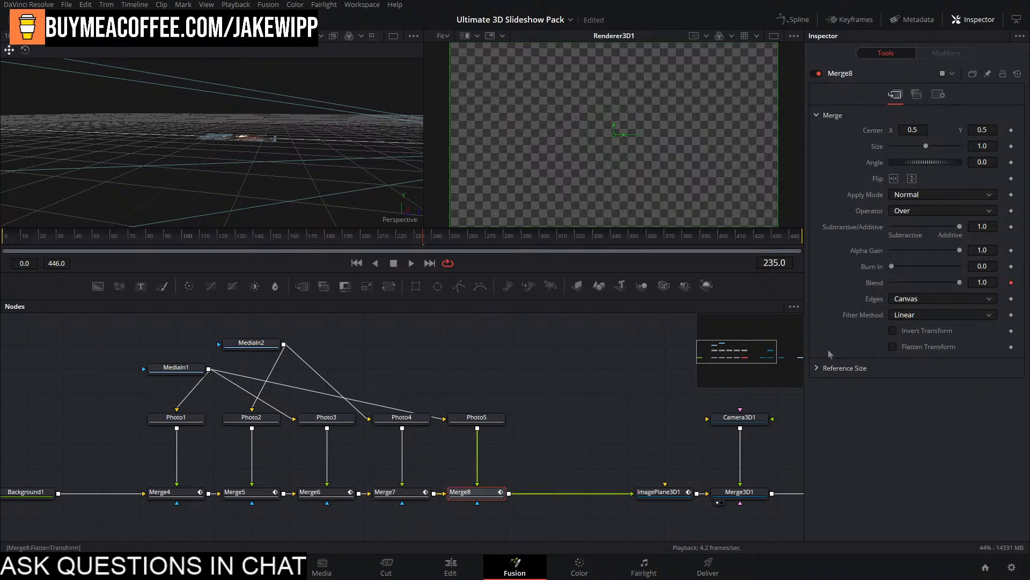
pyautogui.click(422, 240)
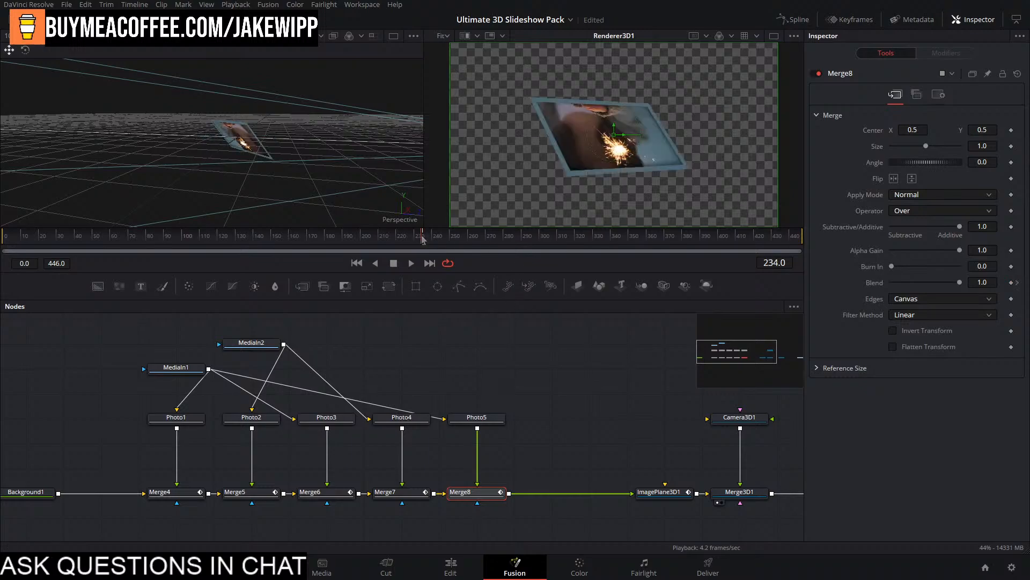
pyautogui.moveTo(960, 285); pyautogui.dragTo(892, 283)
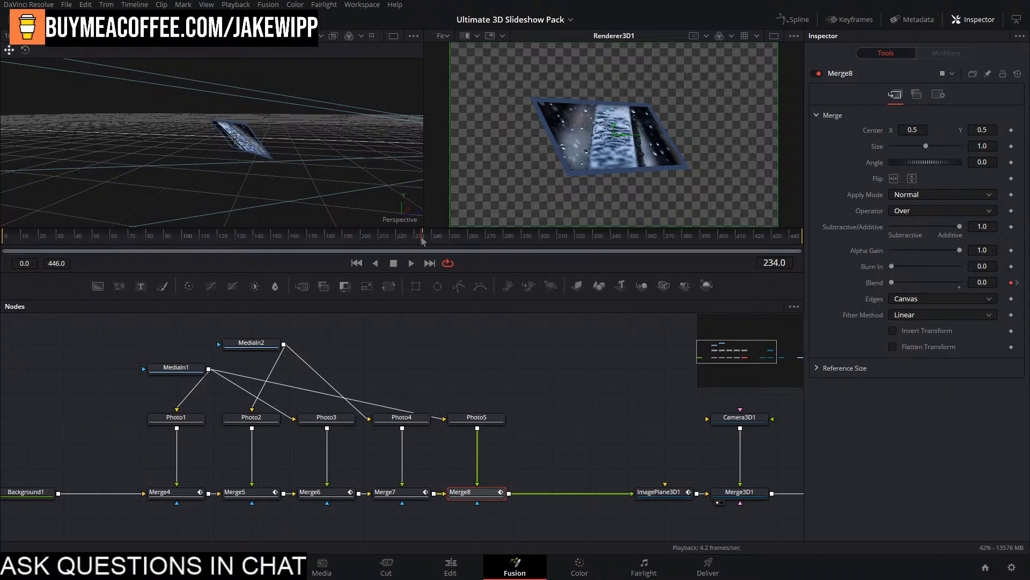
pyautogui.moveTo(422, 240)
pyautogui.mouseDown()
pyautogui.moveTo(432, 244)
pyautogui.moveTo(422, 242)
pyautogui.mouseUp()
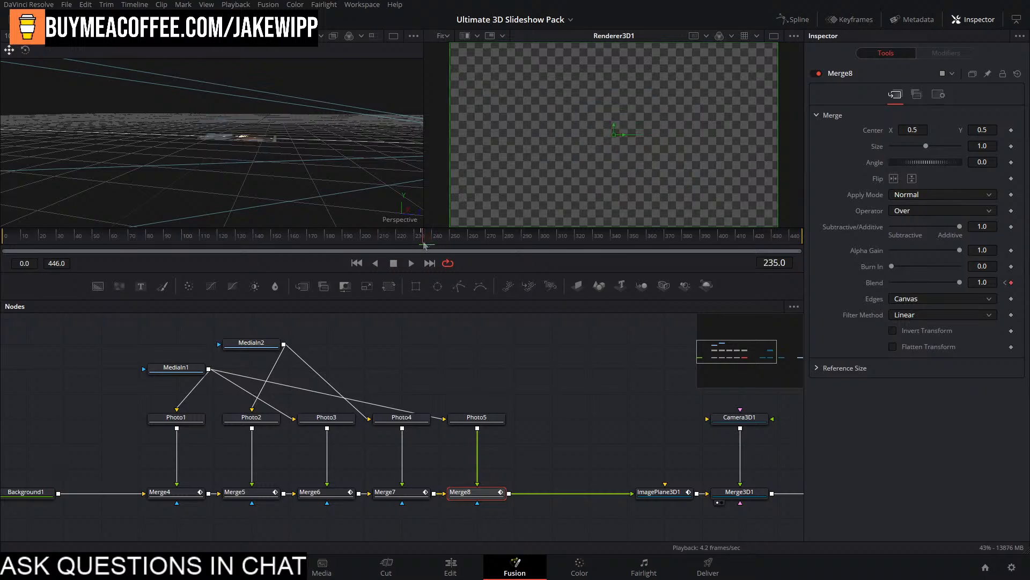
pyautogui.click(399, 492)
pyautogui.click(478, 495)
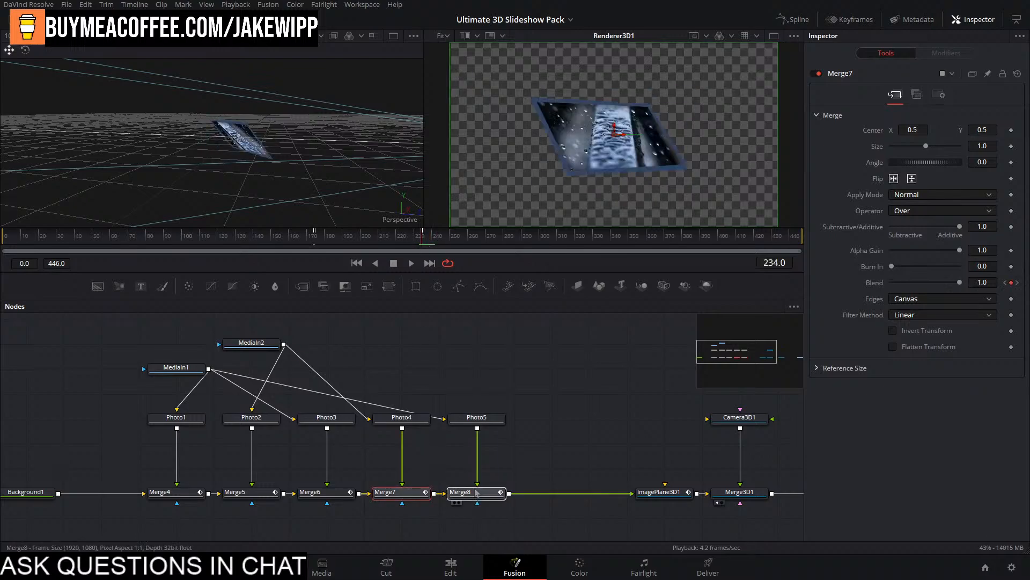
pyautogui.moveTo(427, 240); pyautogui.dragTo(440, 241)
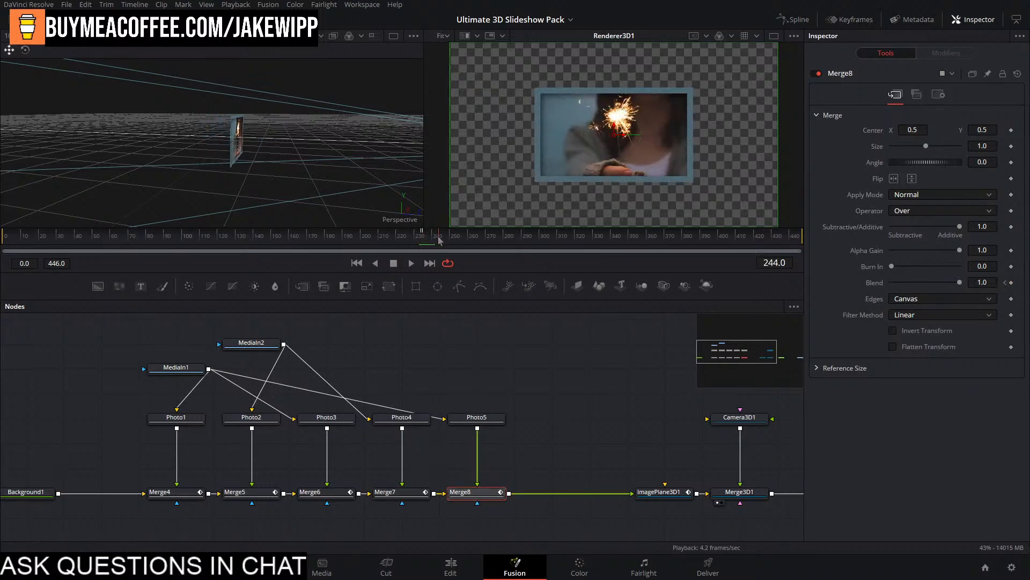
pyautogui.click(517, 354)
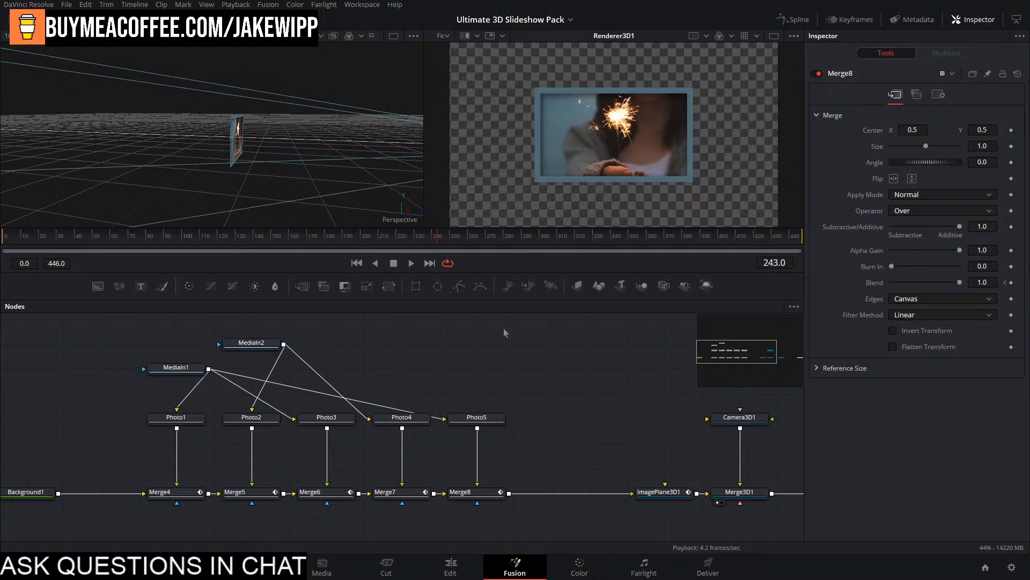
# Arrange MediaIn1 and MediaIn2 side by side in one row above the photo nodes and save the project.
pyautogui.moveTo(269, 342); pyautogui.dragTo(419, 347)
pyautogui.moveTo(198, 372); pyautogui.dragTo(310, 348)
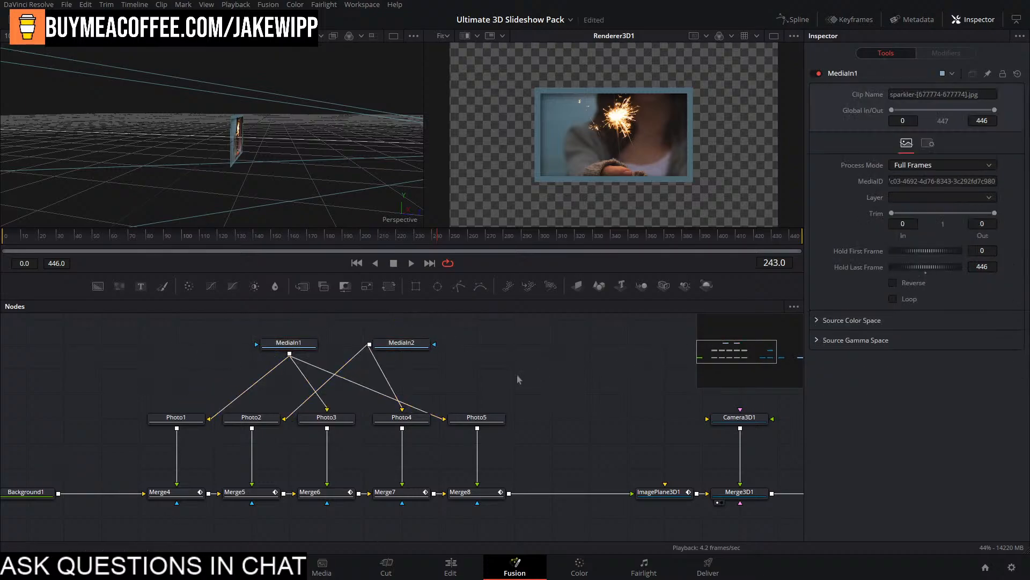
pyautogui.hotkey('ctrl', 's')
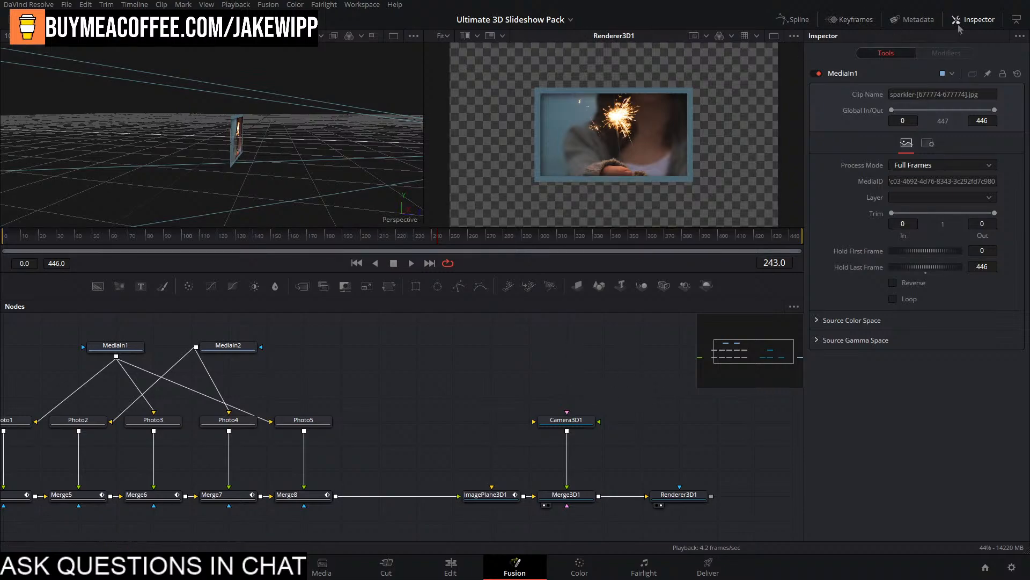
# Connect Renderer3D1 to MediaOut1 and show MediaOut1 in the second viewer.
pyautogui.moveTo(630, 470); pyautogui.dragTo(438, 465)
pyautogui.moveTo(564, 465); pyautogui.dragTo(602, 465)
pyautogui.moveTo(430, 466); pyautogui.dragTo(564, 465)
pyautogui.click(588, 465)
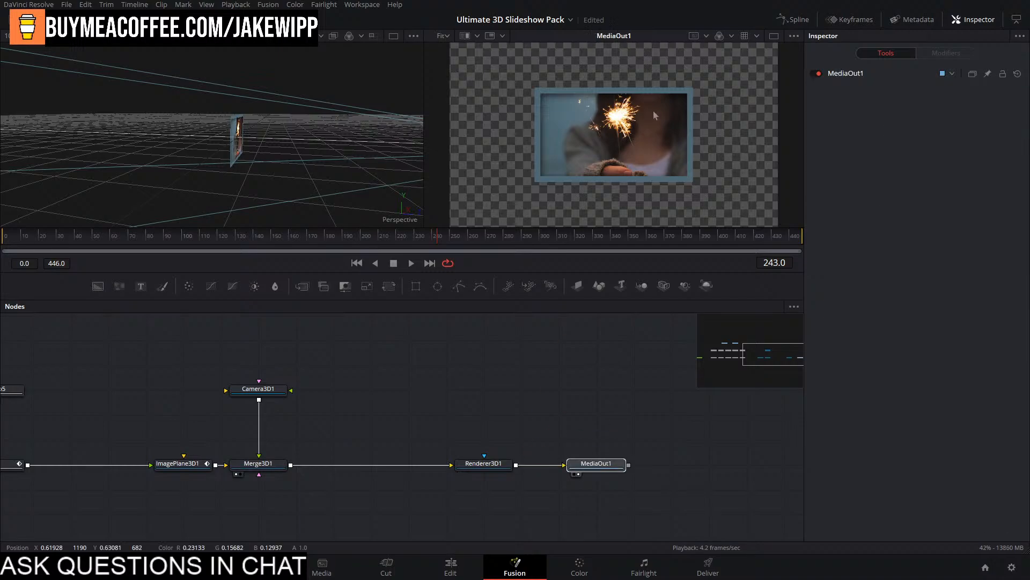
pyautogui.scroll(-5, 501, 339)
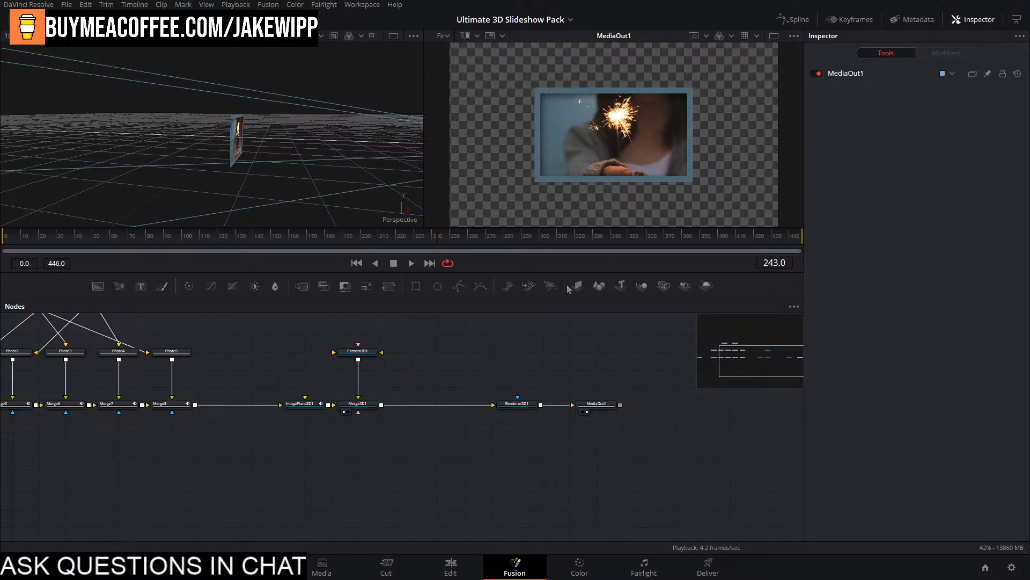
pyautogui.moveTo(577, 285); pyautogui.dragTo(312, 474)
pyautogui.press('Delete')
# Add a Background node below the photo chain, merge a FastNoise over it, and show that merge in the first viewer.
pyautogui.moveTo(174, 414); pyautogui.dragTo(361, 398)
pyautogui.moveTo(98, 287); pyautogui.dragTo(347, 471)
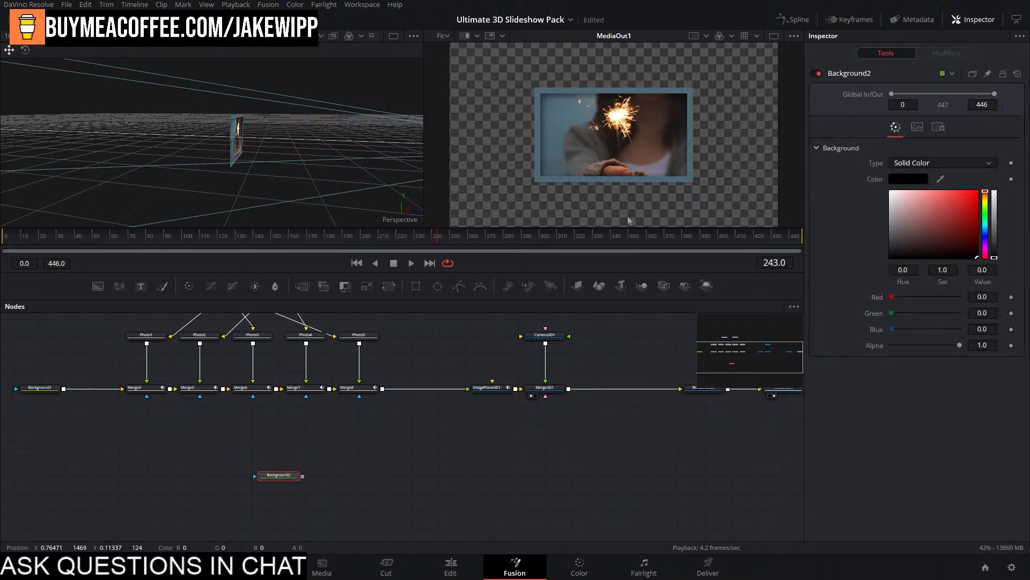
pyautogui.moveTo(119, 286); pyautogui.dragTo(302, 476)
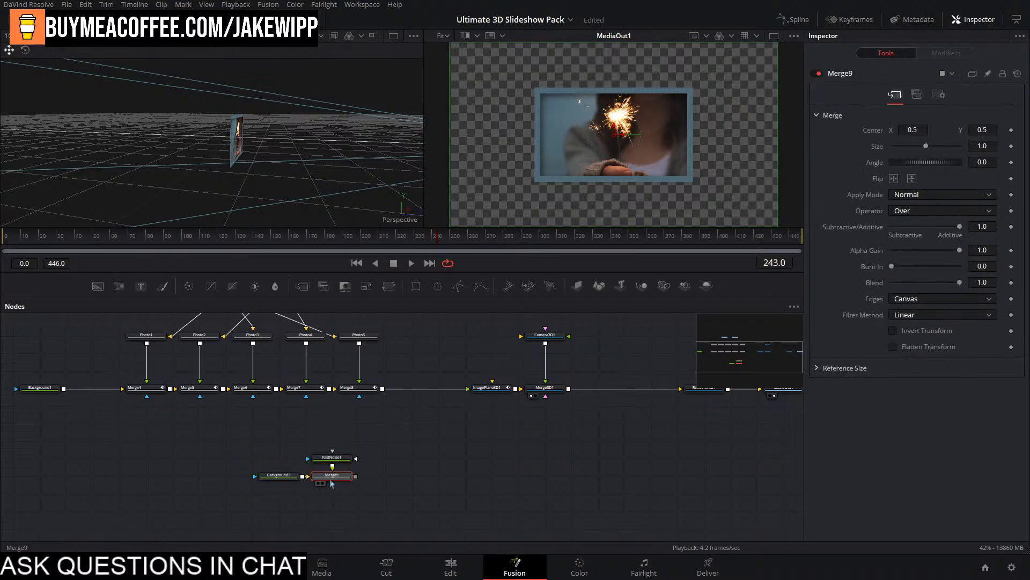
pyautogui.click(318, 483)
pyautogui.click(290, 475)
# Set FastNoise1's Detail to 3.07, Contrast to 0.28, Brightness to 0.94 and Seethe Rate to 0.039, and preview the motion.
pyautogui.click(322, 460)
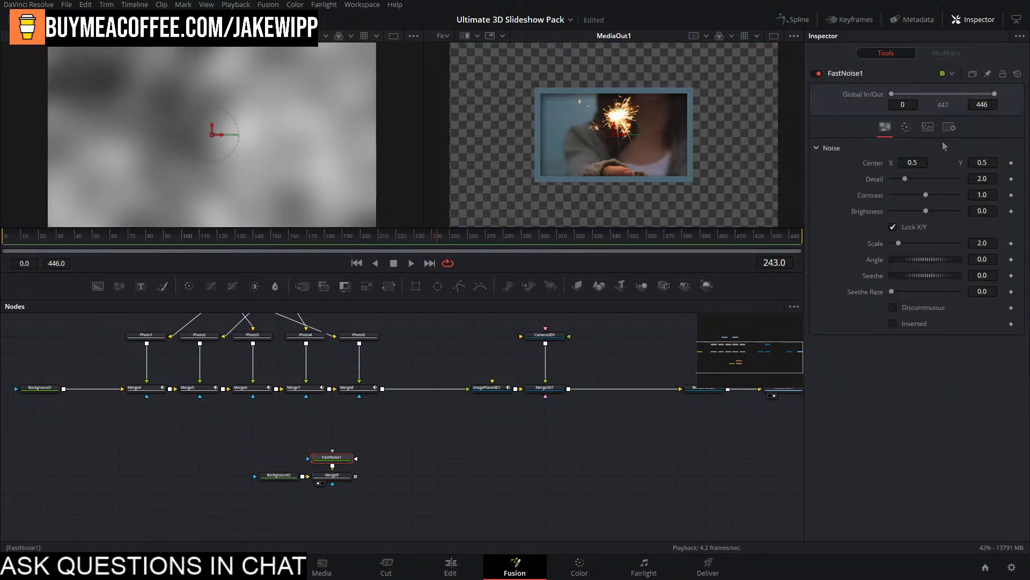
pyautogui.moveTo(904, 179); pyautogui.dragTo(959, 215)
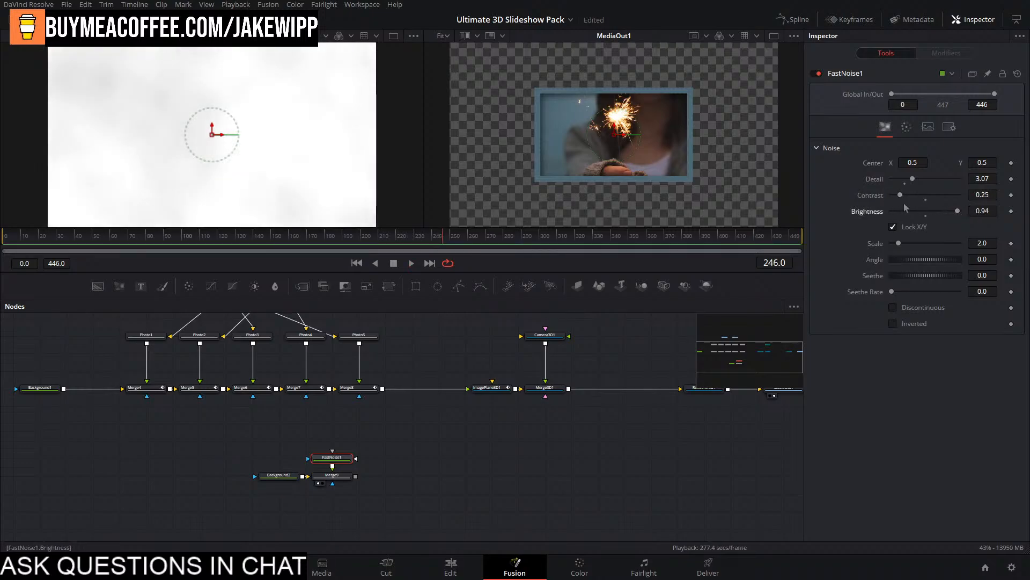
pyautogui.moveTo(900, 195)
pyautogui.mouseDown()
pyautogui.moveTo(921, 195)
pyautogui.moveTo(899, 201)
pyautogui.mouseUp()
pyautogui.moveTo(892, 292); pyautogui.dragTo(894, 293)
pyautogui.press('space')
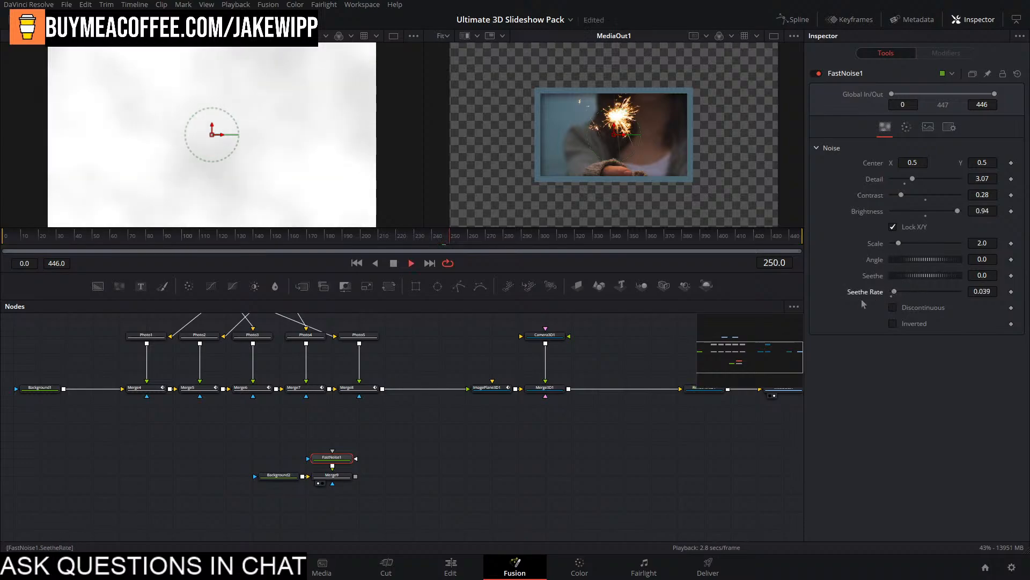
pyautogui.press('space')
# Toggle MediaOut1 in the second viewer and play the noise background from the start of the timeline.
pyautogui.moveTo(800, 403); pyautogui.dragTo(654, 414)
pyautogui.click(637, 398)
pyautogui.press('2')
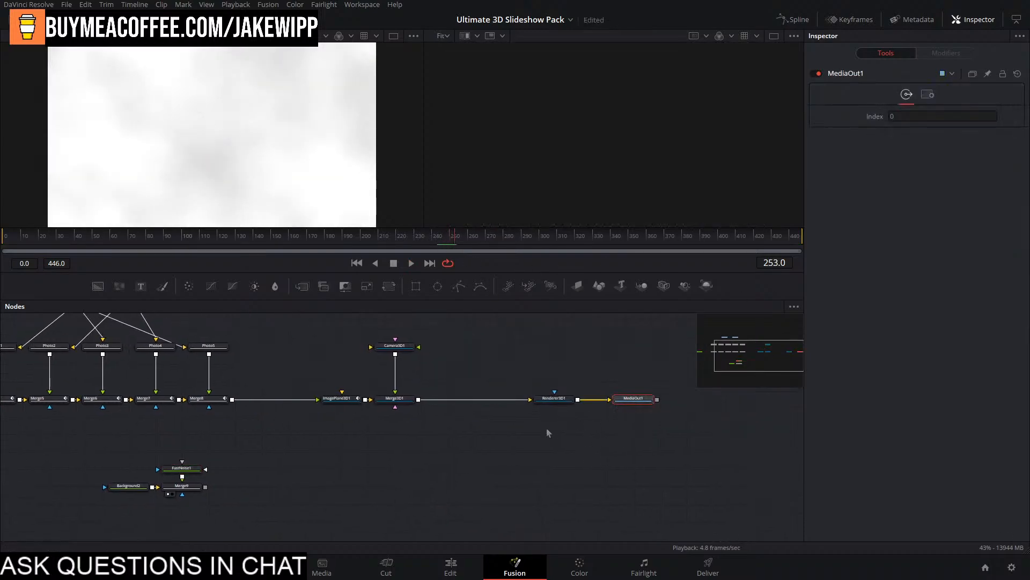
pyautogui.moveTo(548, 432); pyautogui.dragTo(744, 442)
pyautogui.press('space')
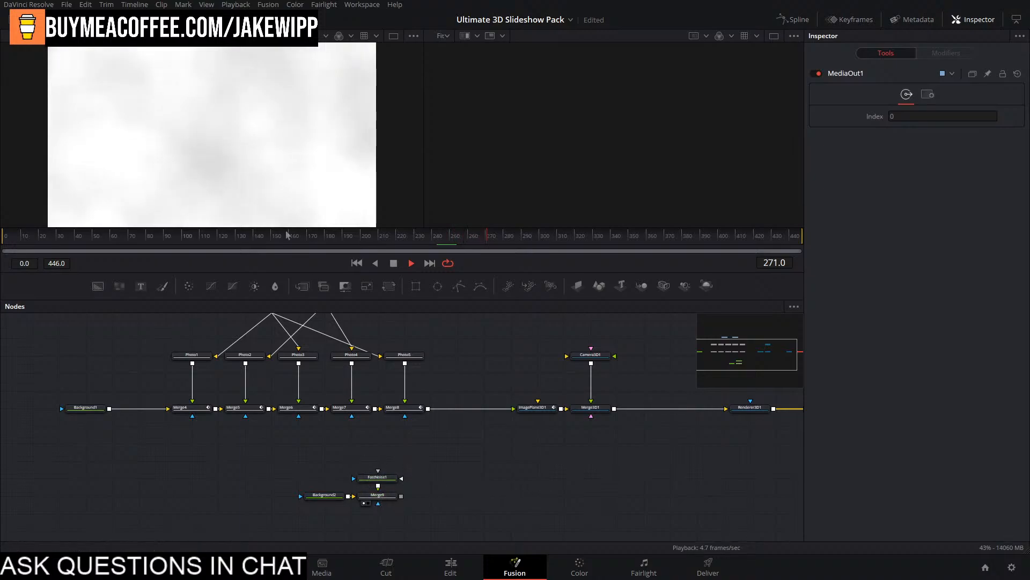
pyautogui.click(3, 235)
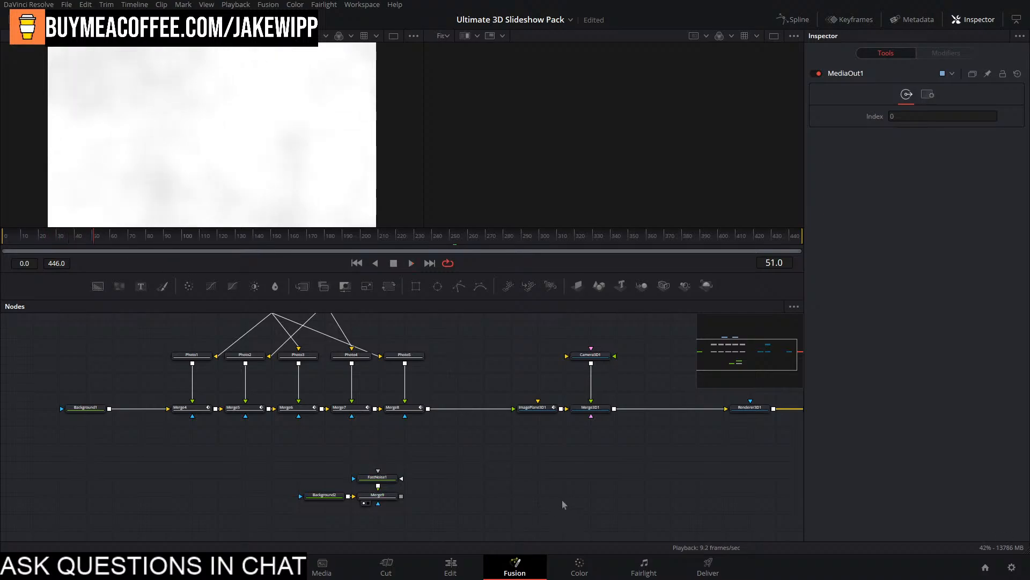
# Add an Image Plane 3D after Merge9 and connect it to Merge3D1.
pyautogui.click(395, 496)
pyautogui.hotkey('shift', 'space')
pyautogui.write('image')
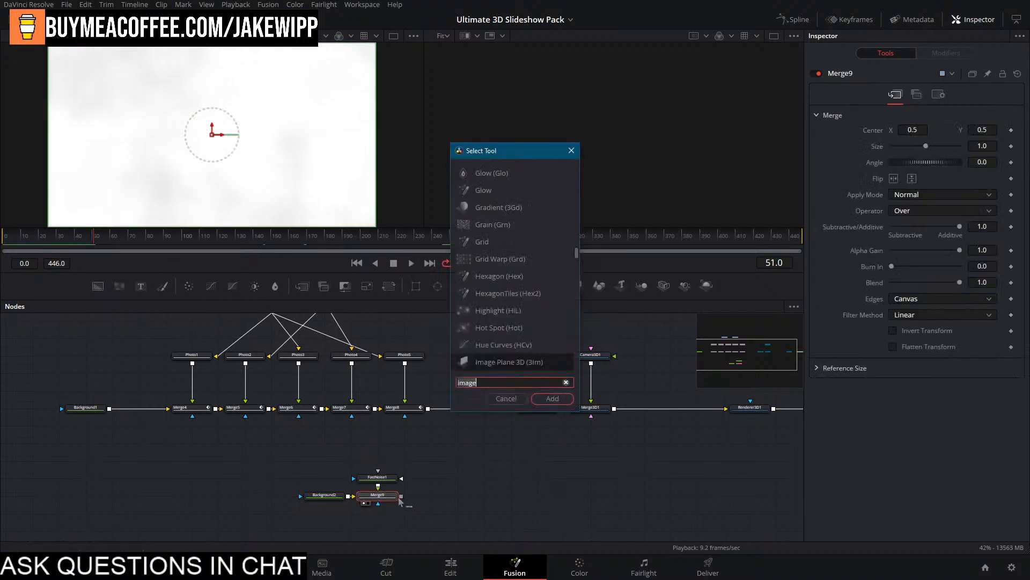
pyautogui.press('Return')
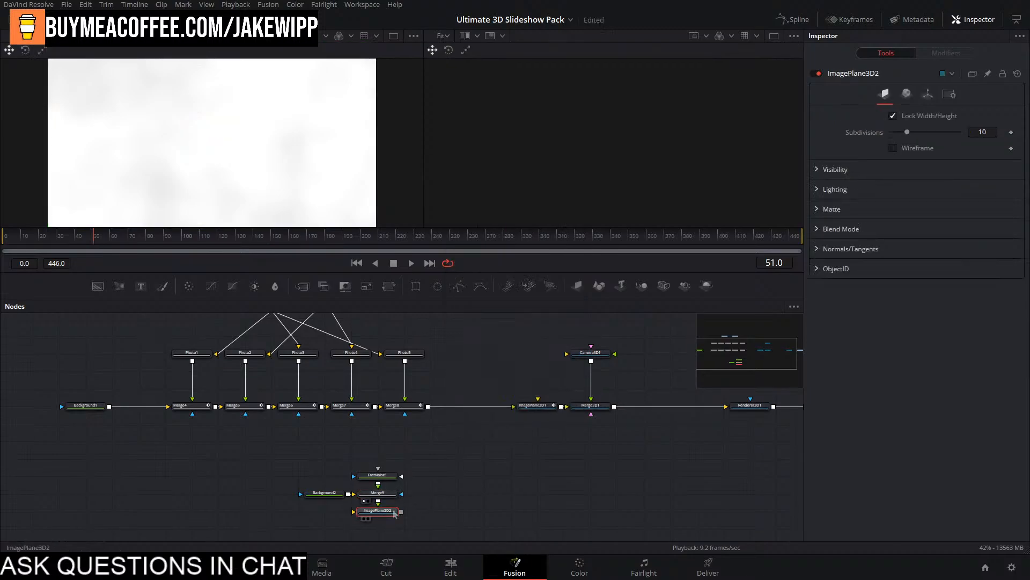
pyautogui.moveTo(481, 493); pyautogui.dragTo(591, 414)
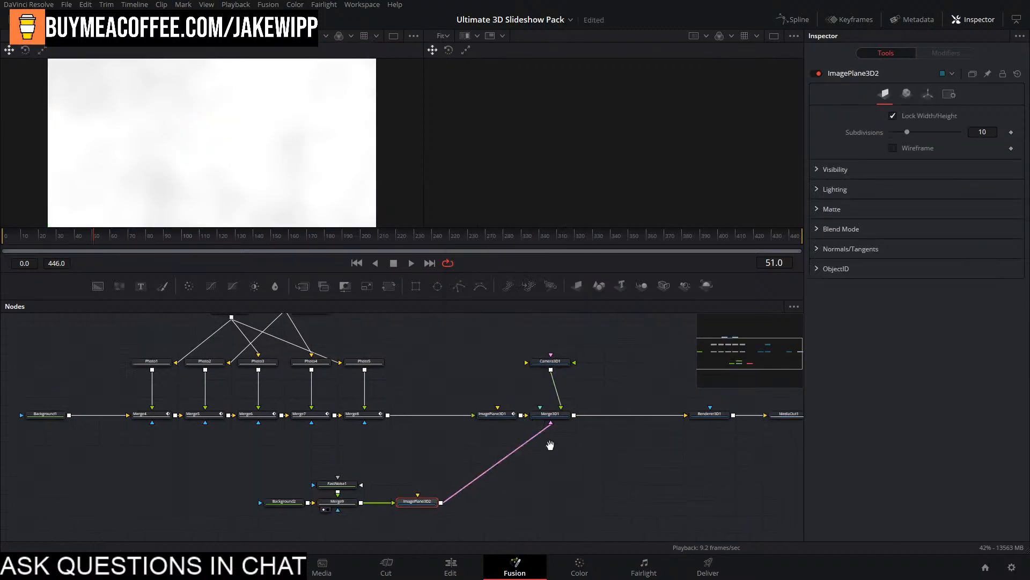
# Show MediaOut1 in the second viewer and Merge3D1 in the first, orbited to an angled view of both planes.
pyautogui.click(611, 435)
pyautogui.press('2')
pyautogui.click(376, 432)
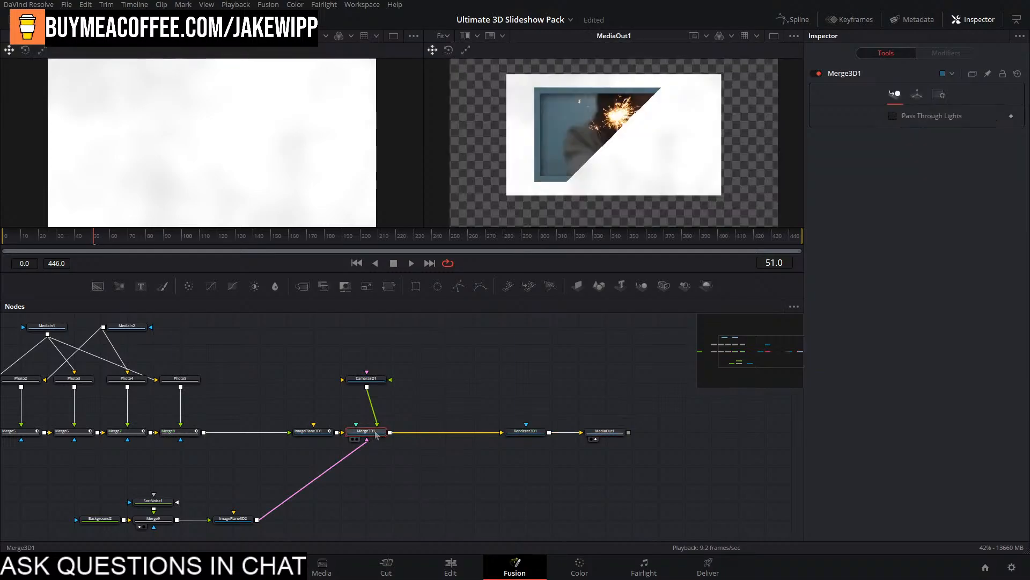
pyautogui.press('1')
pyautogui.moveTo(247, 133); pyautogui.dragTo(198, 163)
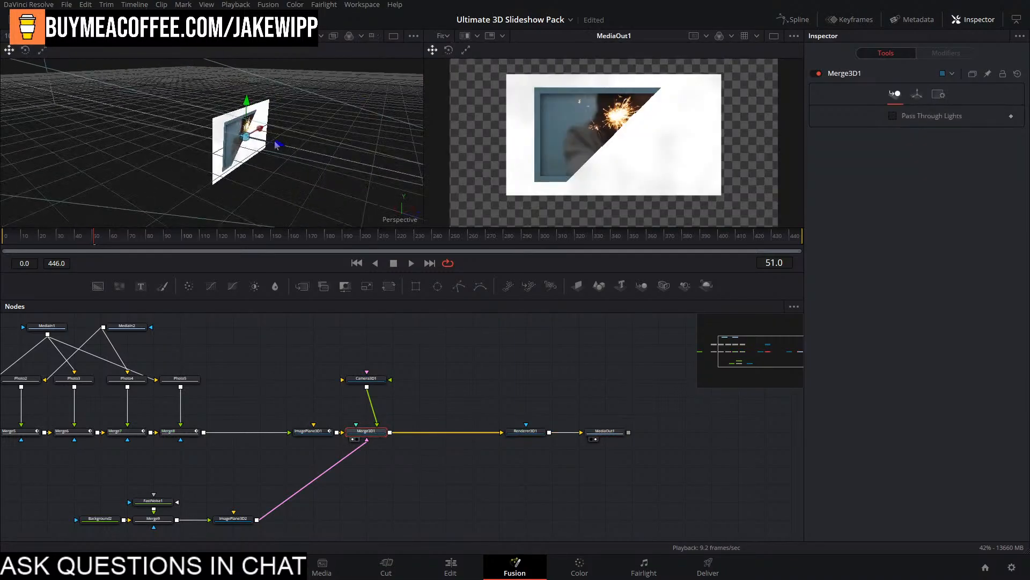
pyautogui.moveTo(275, 144)
pyautogui.mouseDown()
pyautogui.moveTo(254, 142)
pyautogui.moveTo(275, 144)
pyautogui.mouseUp()
# Place the ImagePlane3D2 node beneath Merge3D1, push the plane back to about -0.598 in Z and scale it to 2.087.
pyautogui.moveTo(236, 521); pyautogui.dragTo(369, 524)
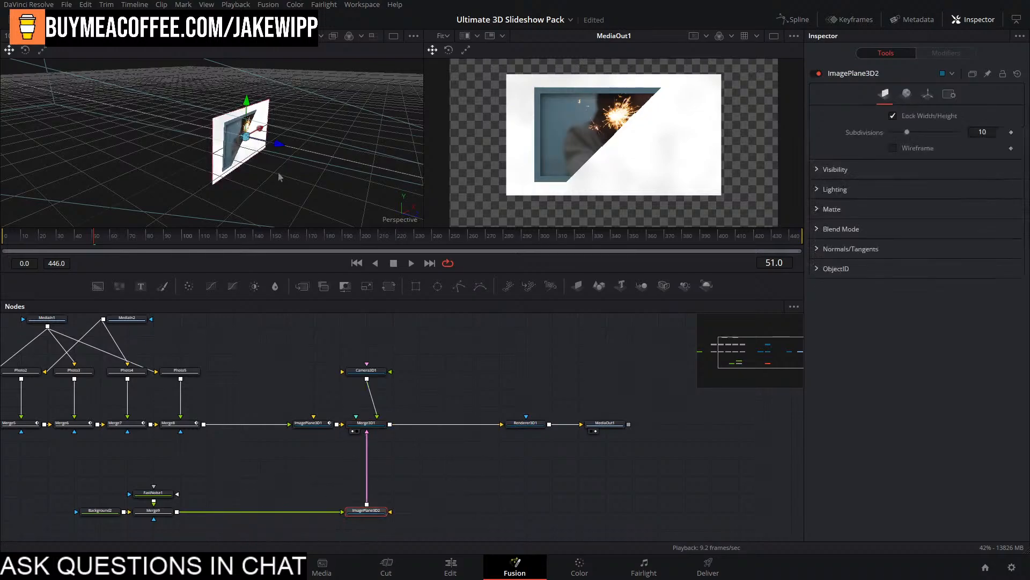
pyautogui.moveTo(278, 151); pyautogui.dragTo(227, 133)
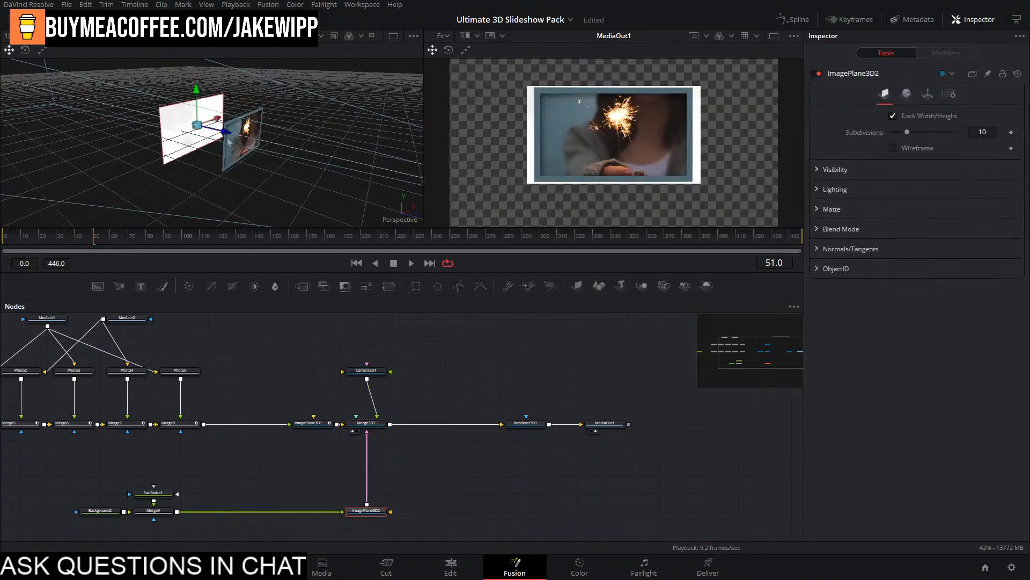
pyautogui.click(927, 94)
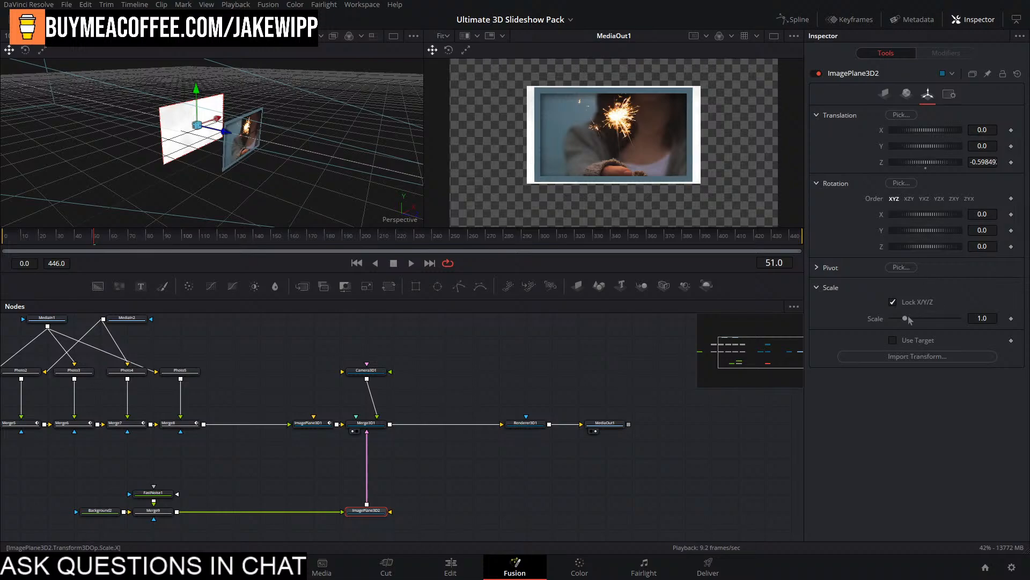
pyautogui.moveTo(906, 319); pyautogui.dragTo(925, 322)
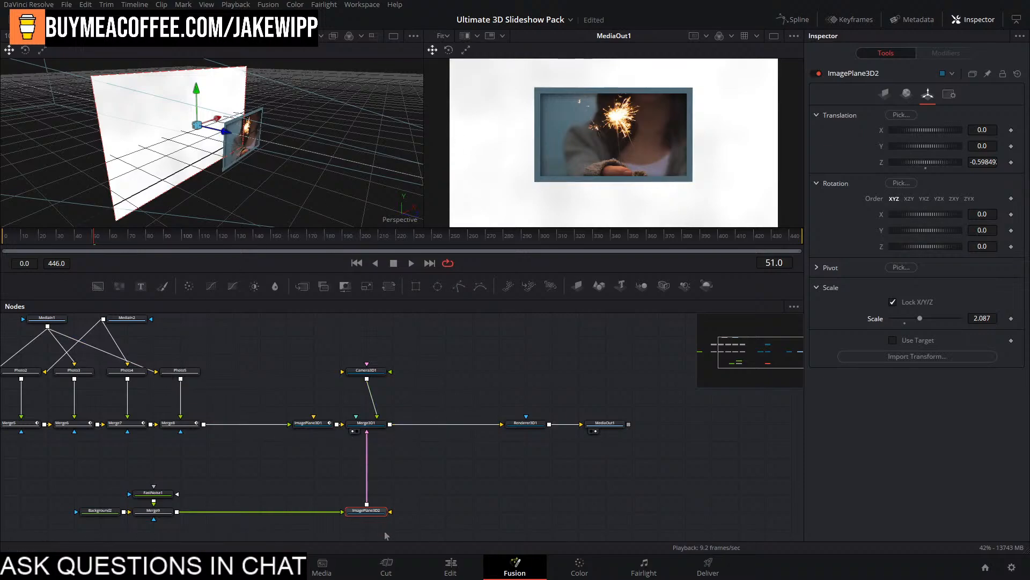
# View ImagePlane3D2 alone, and restore MediaOut1 in the second viewer and Merge3D1 in the first.
pyautogui.press('2')
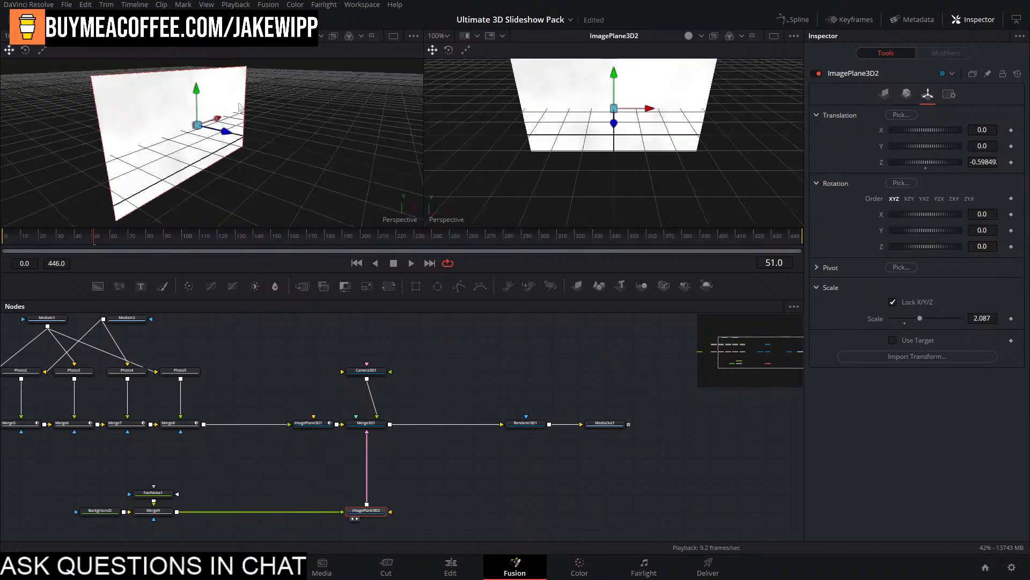
pyautogui.click(598, 423)
pyautogui.press('2')
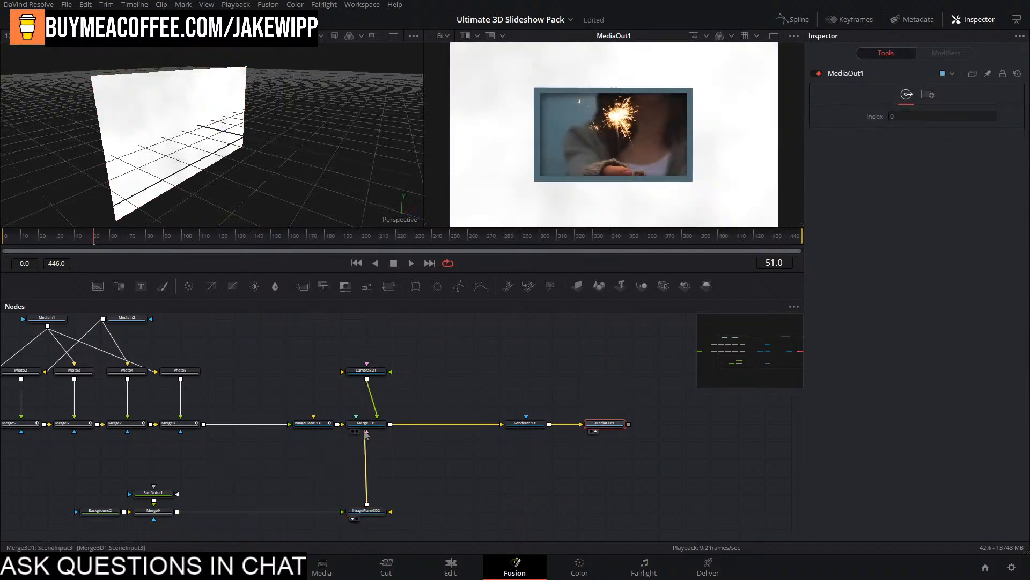
pyautogui.press('1')
pyautogui.click(368, 427)
pyautogui.press('1')
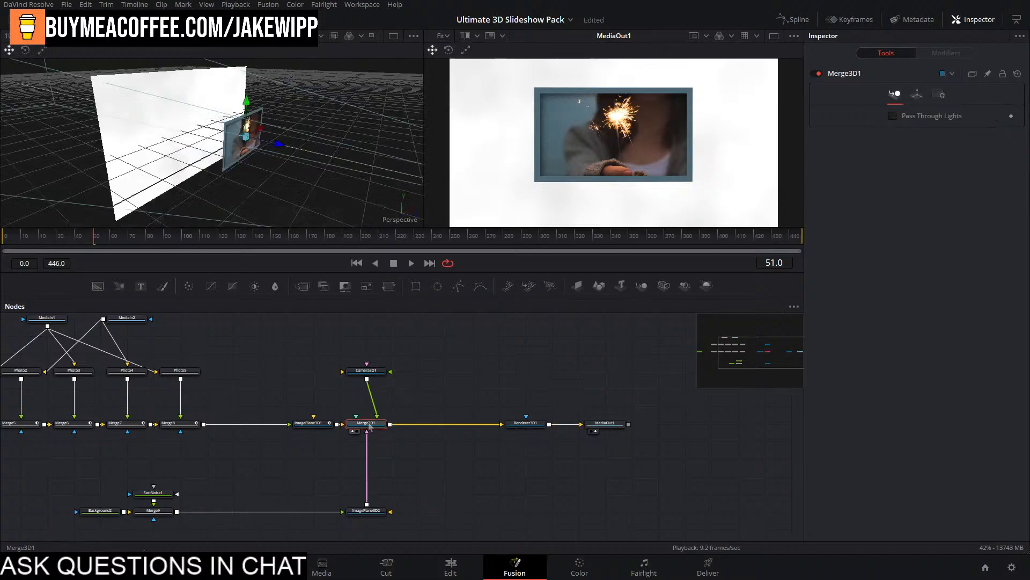
pyautogui.click(597, 425)
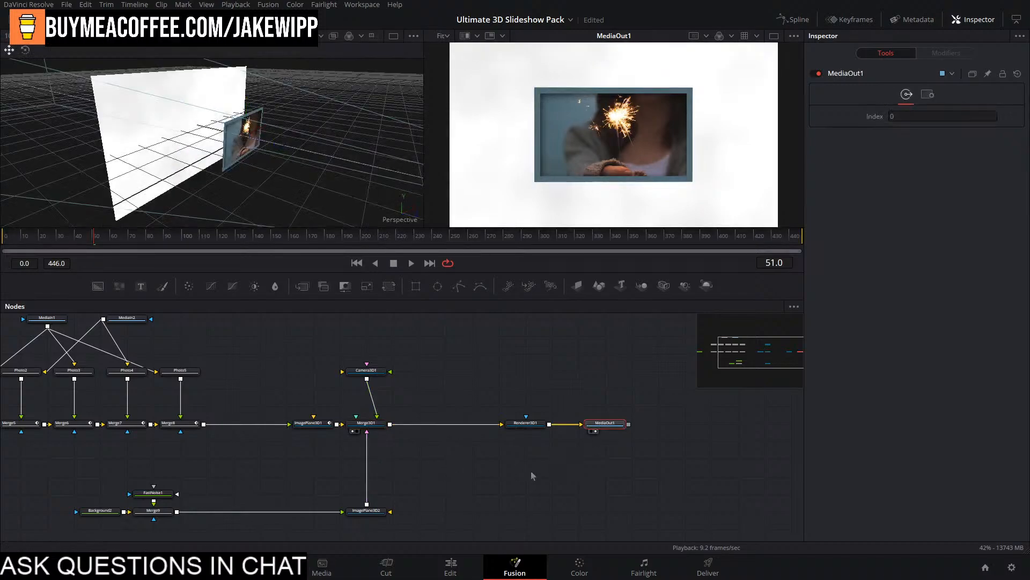
pyautogui.click(330, 468)
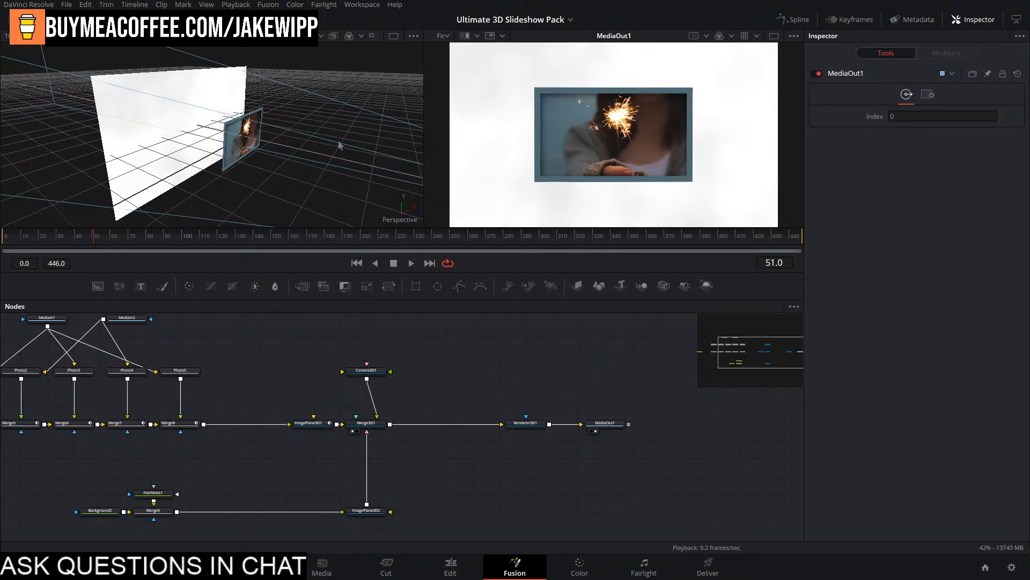
# Move ImagePlane3D2 further back to about -0.716 in Z and play the photo flip against it.
pyautogui.click(366, 511)
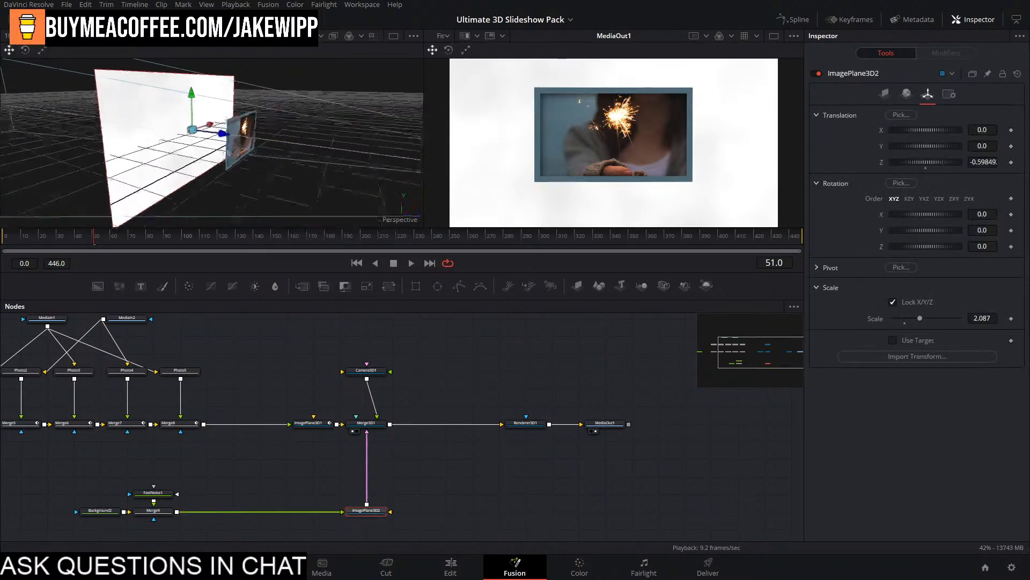
pyautogui.moveTo(263, 141); pyautogui.dragTo(315, 162)
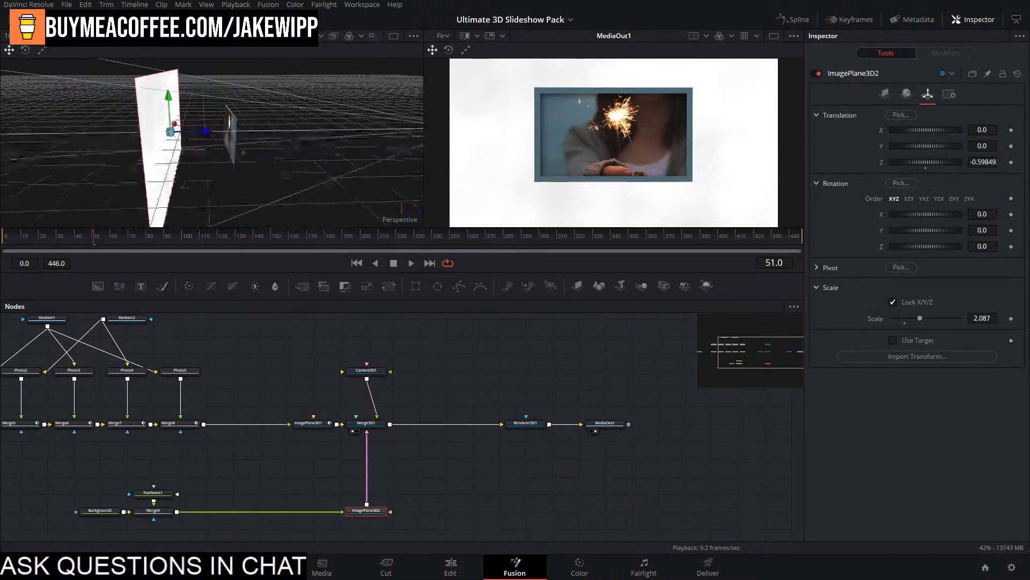
pyautogui.moveTo(206, 131); pyautogui.dragTo(193, 134)
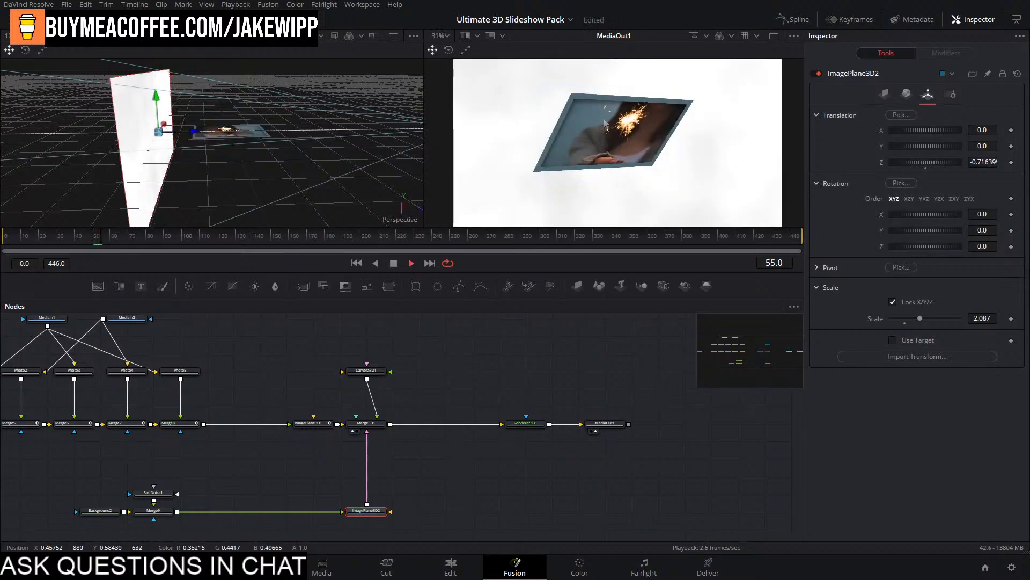
pyautogui.scroll(-2, 605, 123)
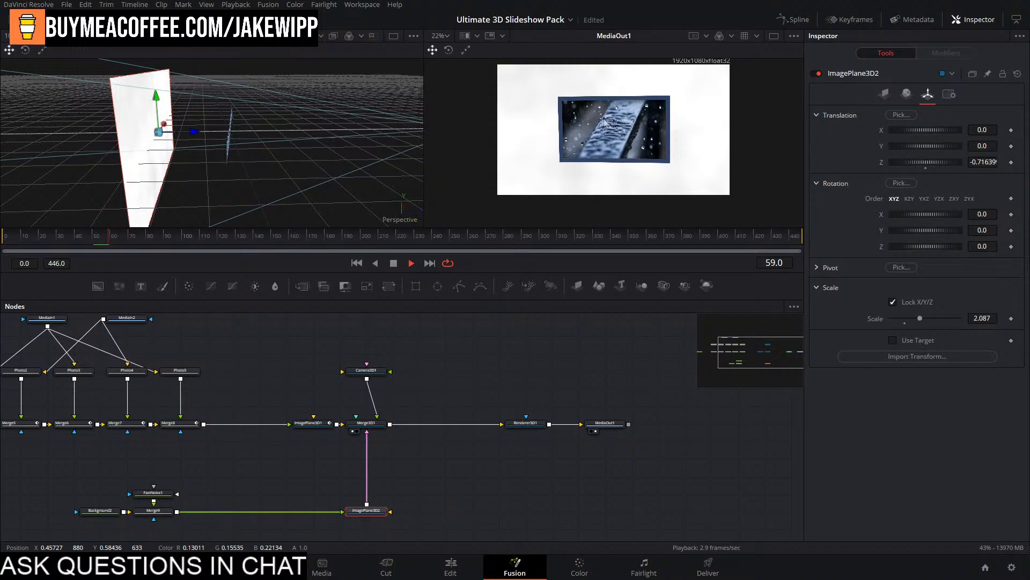
pyautogui.hotkey('shift', 'space')
pyautogui.press('Escape')
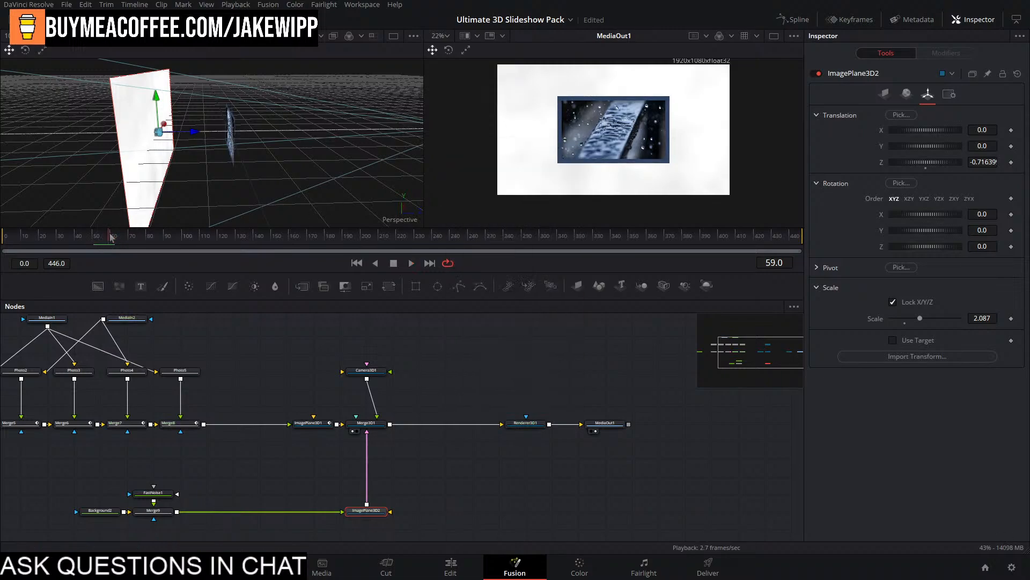
# Scrub frames 57 to 58 with Merge4 selected to examine when the photo swap occurs during the flip.
pyautogui.moveTo(111, 238); pyautogui.dragTo(108, 242)
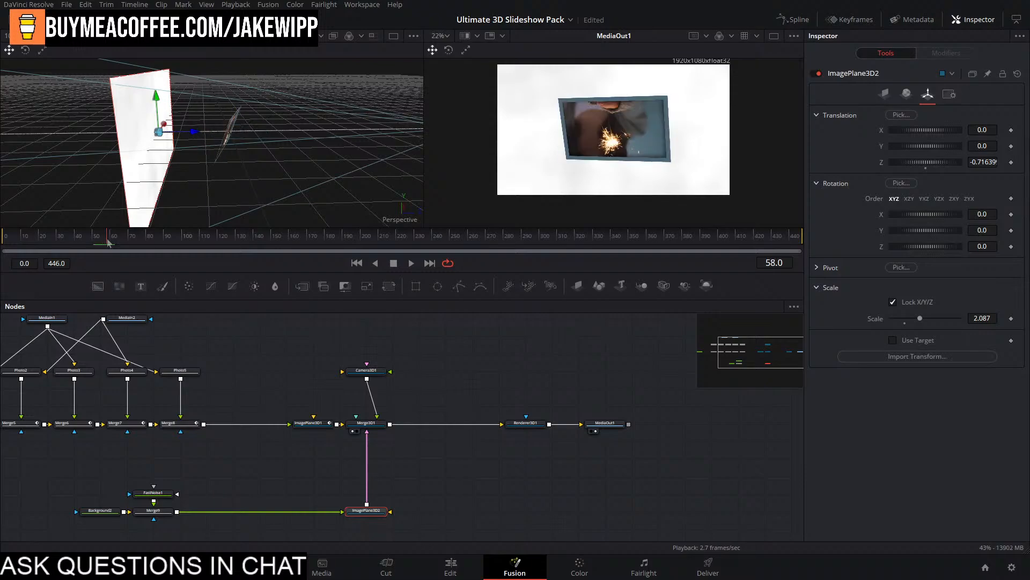
pyautogui.moveTo(157, 411); pyautogui.dragTo(431, 424)
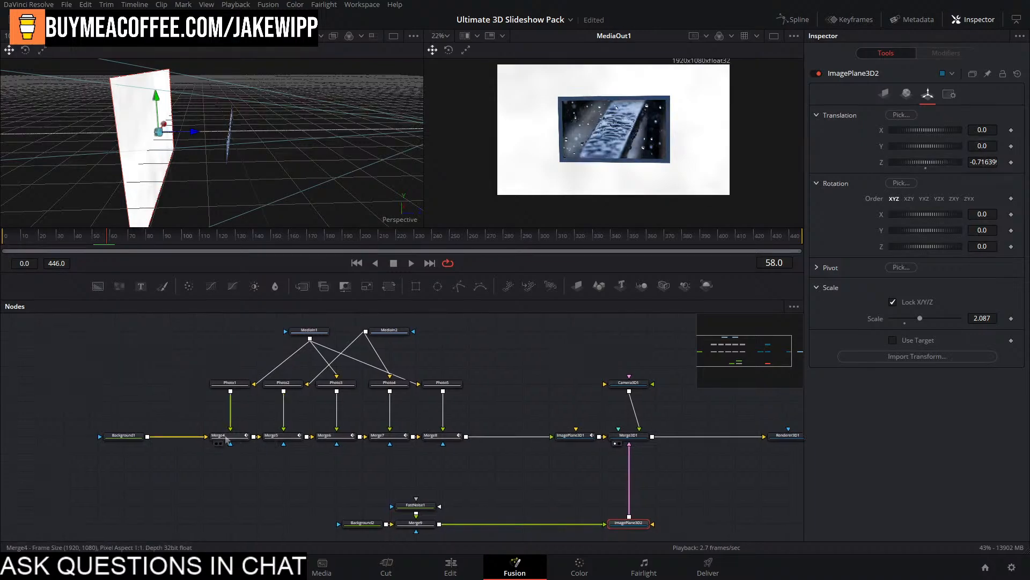
pyautogui.click(225, 435)
pyautogui.scroll(2, 108, 243)
pyautogui.click(112, 242)
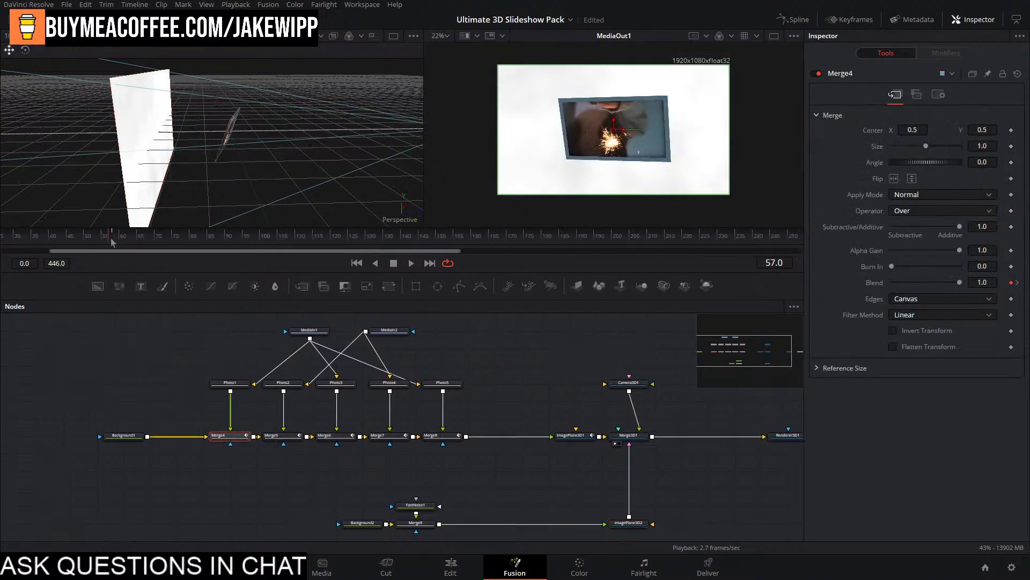
pyautogui.moveTo(111, 242); pyautogui.dragTo(112, 242)
pyautogui.scroll(-2, 111, 243)
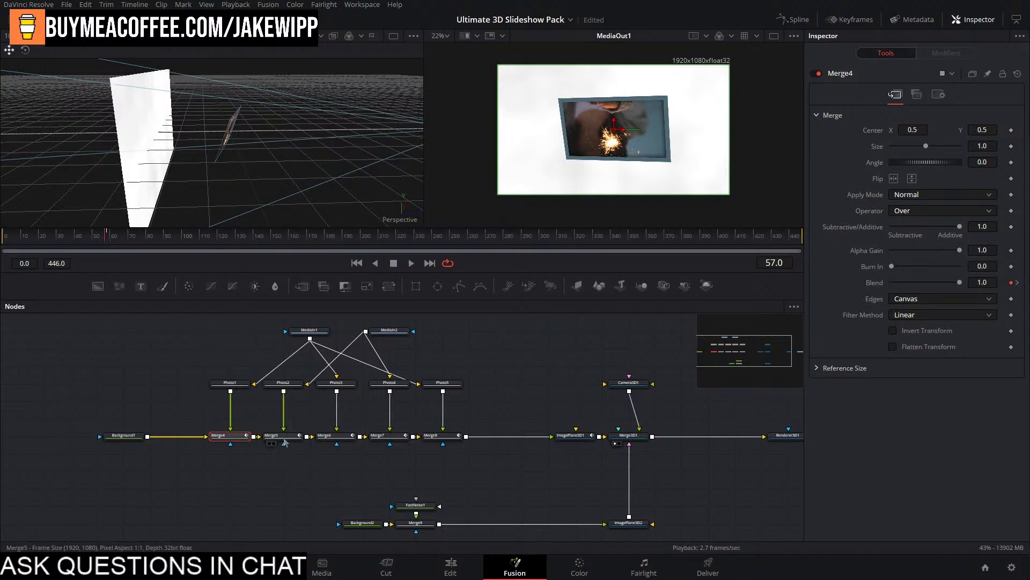
# Delete Merge5's first pair of Blend keyframes, at frames 57 and 58.
pyautogui.click(282, 435)
pyautogui.click(209, 237)
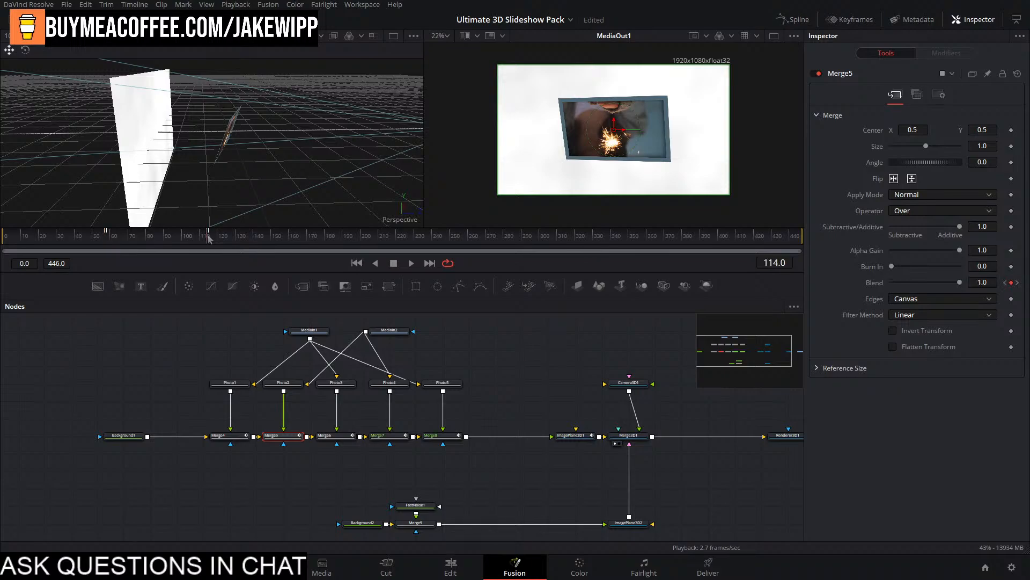
pyautogui.moveTo(209, 236); pyautogui.dragTo(107, 243)
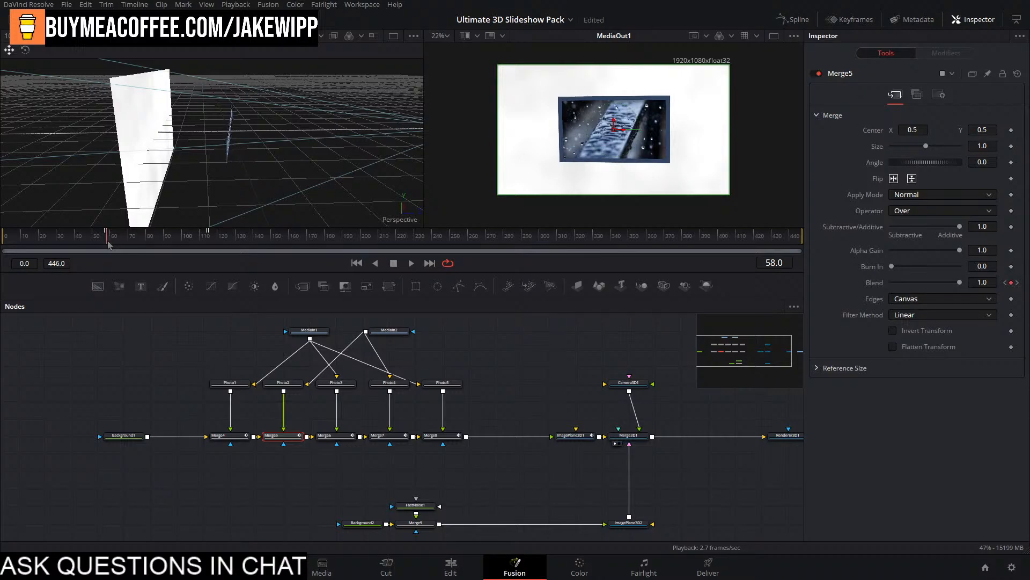
pyautogui.click(1005, 283)
pyautogui.click(1011, 283)
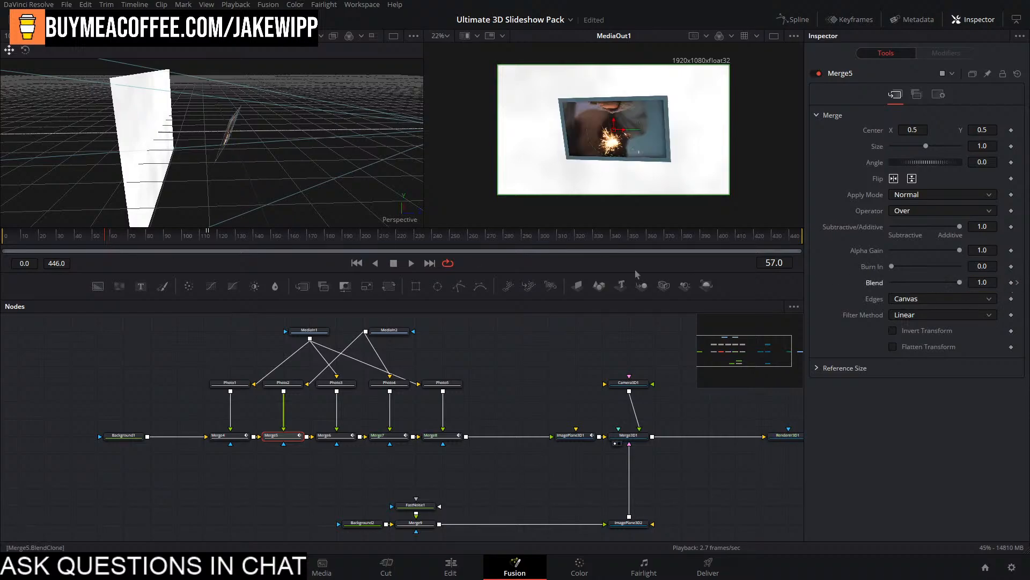
# Keyframe Merge5's Blend at 1.0 on frame 55 and 0.0 on frame 54.
pyautogui.click(105, 238)
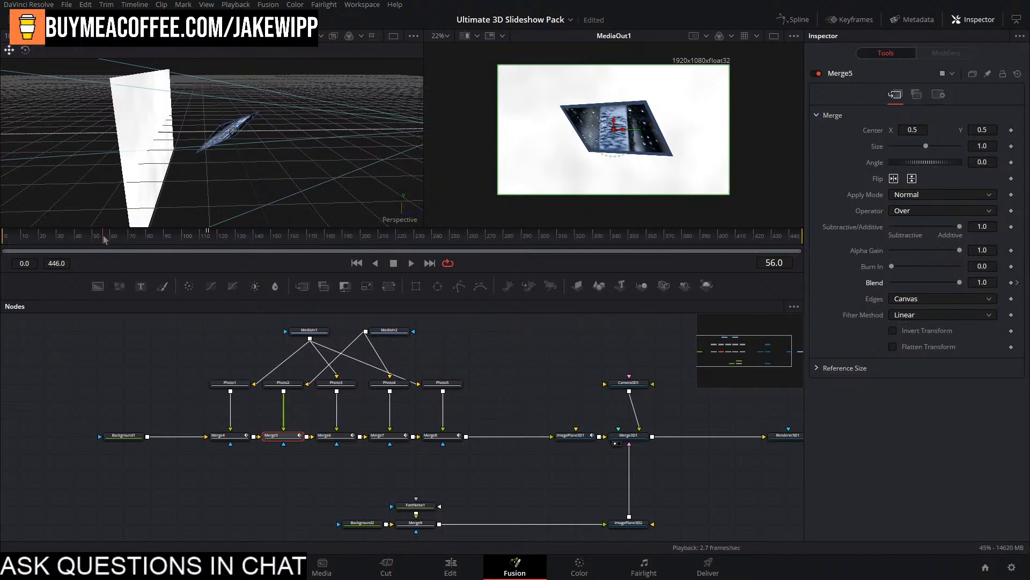
pyautogui.moveTo(105, 239); pyautogui.dragTo(103, 241)
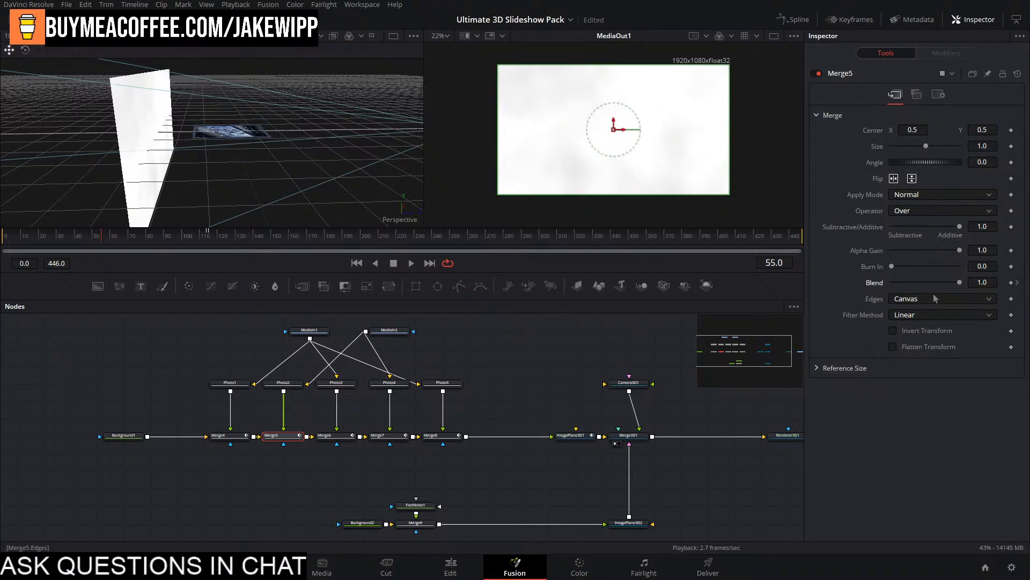
pyautogui.click(1012, 282)
pyautogui.click(100, 239)
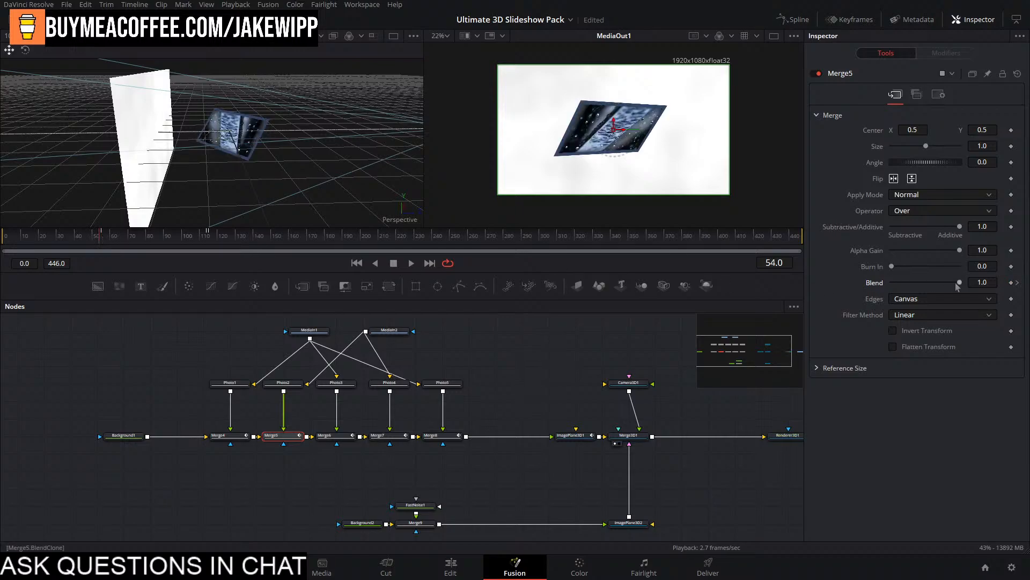
pyautogui.moveTo(960, 284); pyautogui.dragTo(843, 280)
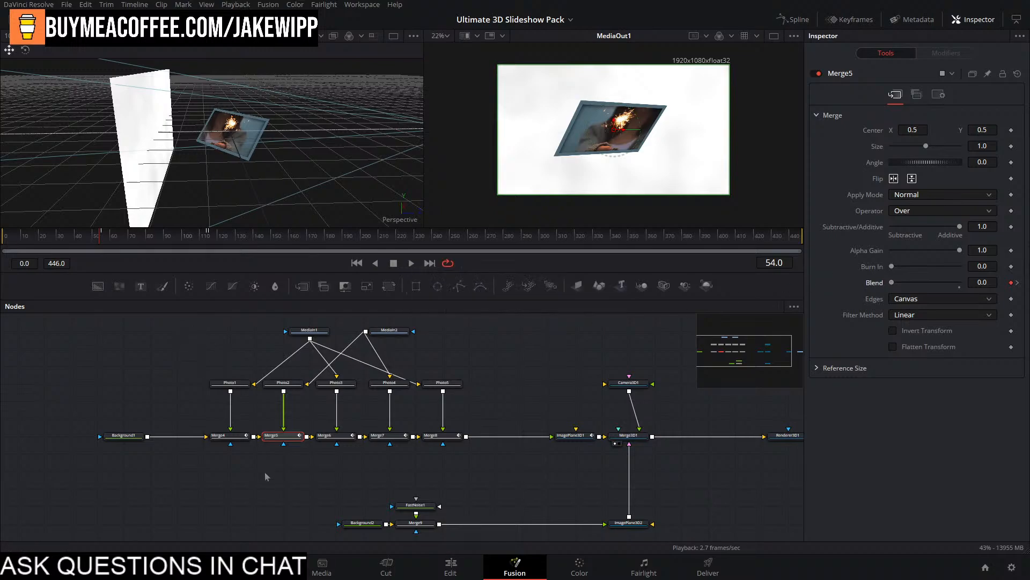
# Keyframe Merge4's Blend at 1.0 on frame 54 and 0.0 on frame 55, and delete its old keyframes at frames 57 and 58.
pyautogui.click(230, 436)
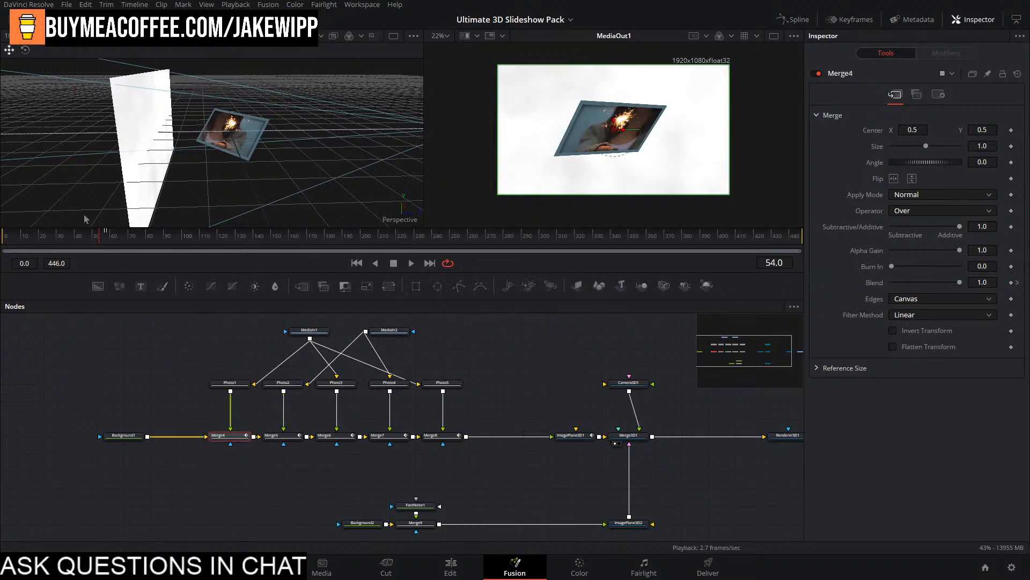
pyautogui.click(1012, 283)
pyautogui.click(102, 240)
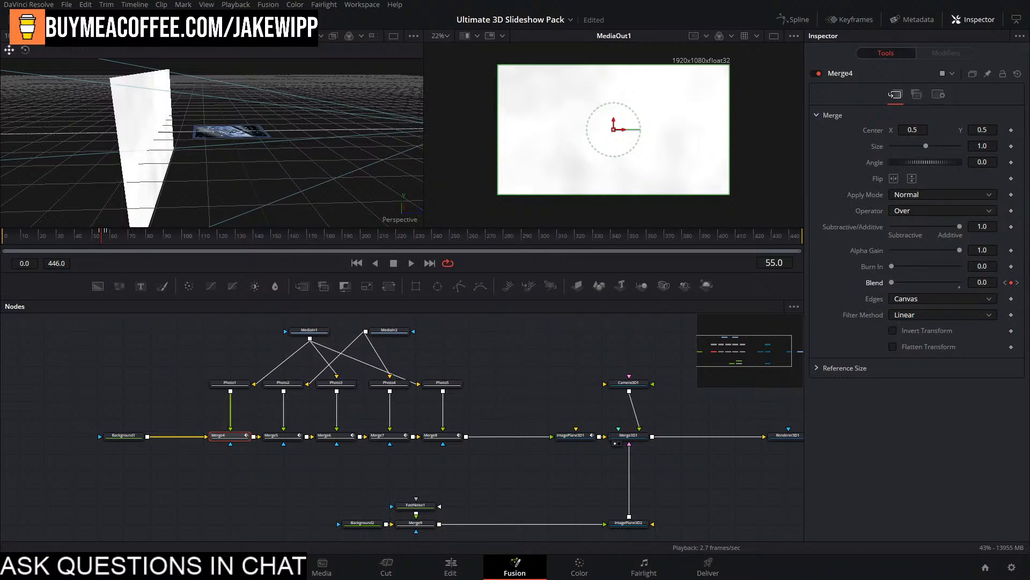
pyautogui.click(1017, 283)
pyautogui.click(1017, 283)
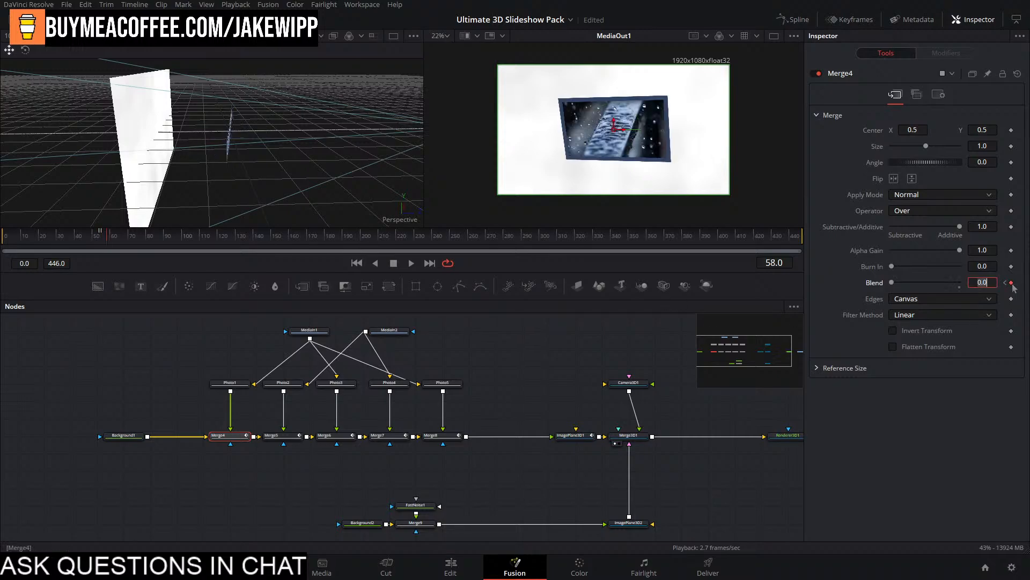
pyautogui.click(584, 366)
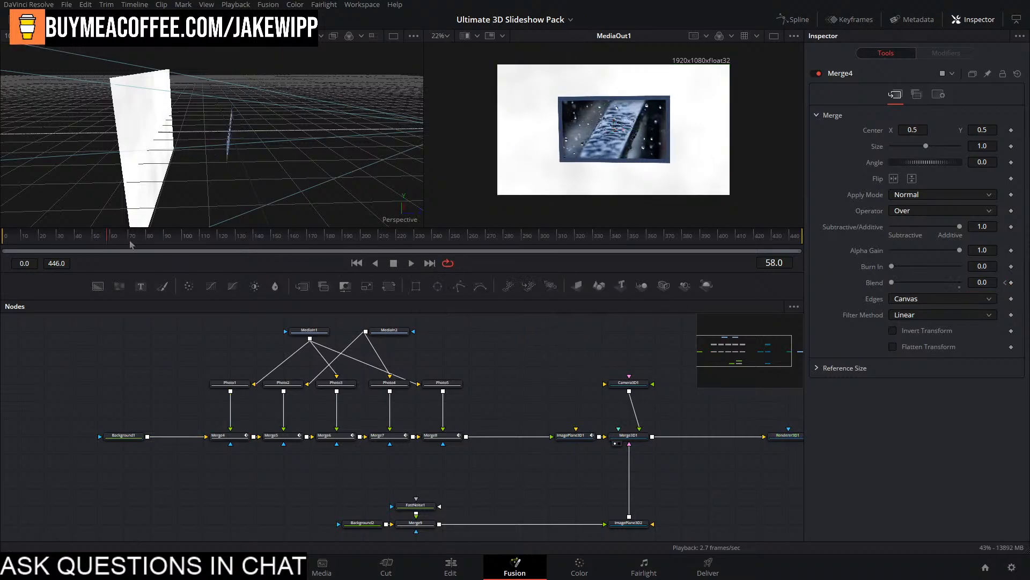
pyautogui.moveTo(100, 238); pyautogui.dragTo(99, 238)
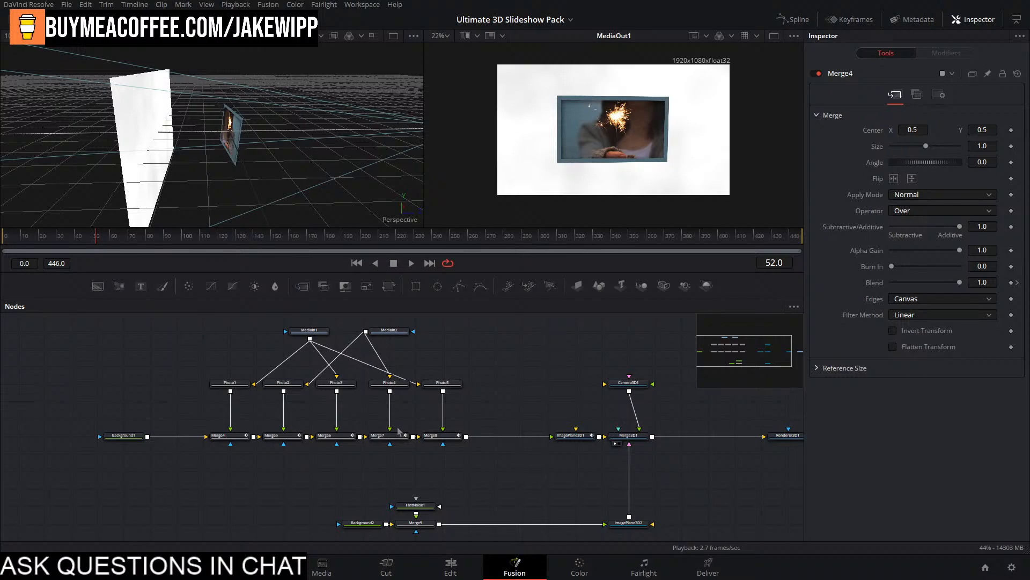
pyautogui.moveTo(516, 405); pyautogui.dragTo(469, 412)
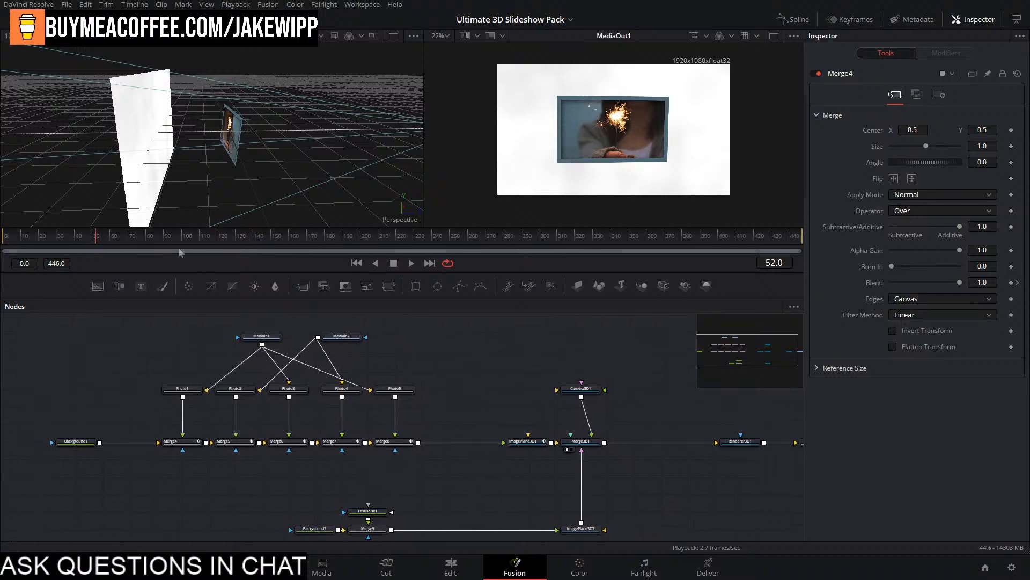
pyautogui.moveTo(88, 359); pyautogui.dragTo(121, 381)
pyautogui.moveTo(478, 435); pyautogui.dragTo(324, 394)
pyautogui.moveTo(391, 424); pyautogui.dragTo(309, 424)
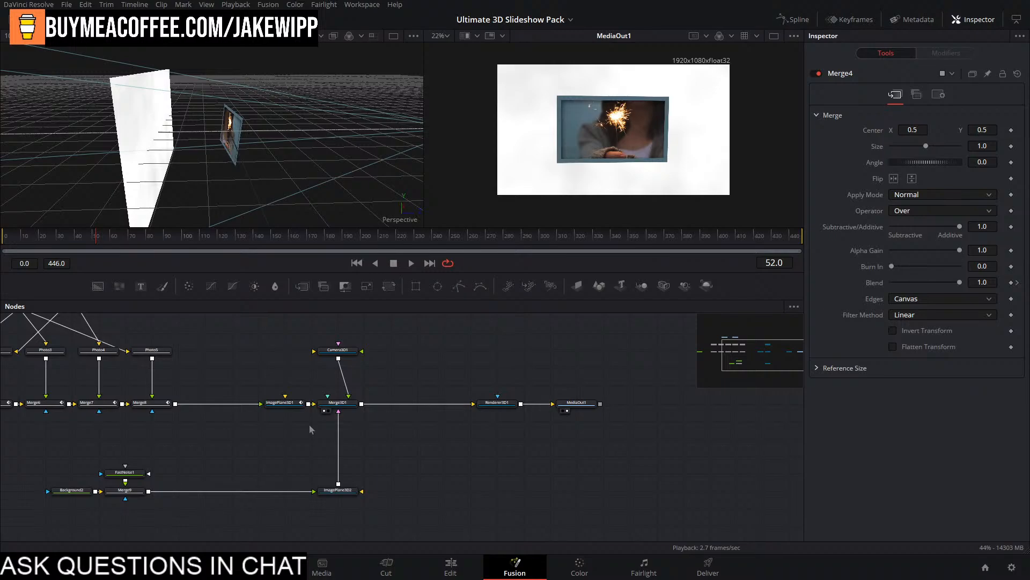
pyautogui.scroll(2, 309, 424)
pyautogui.moveTo(461, 433); pyautogui.dragTo(386, 434)
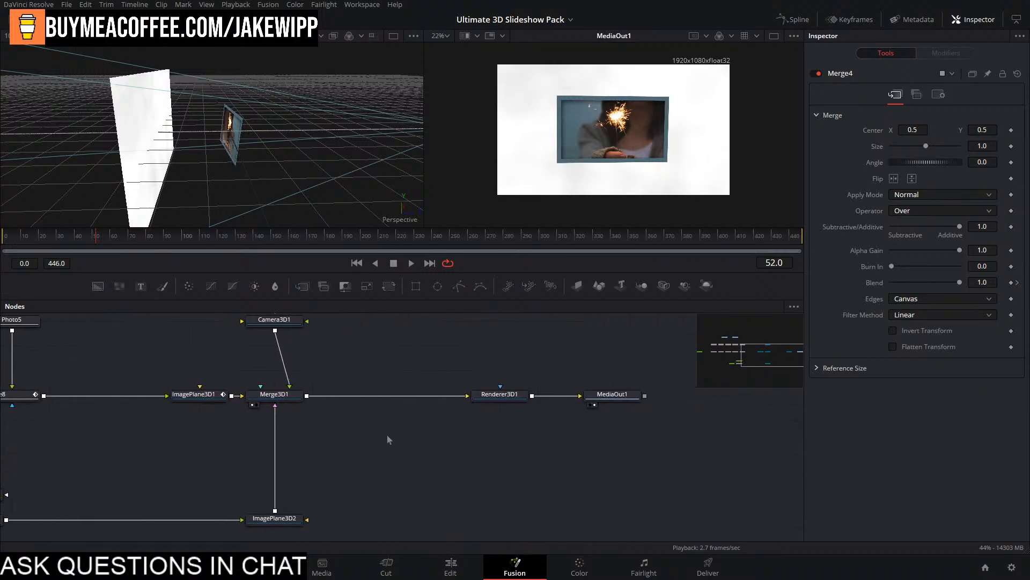
# Disconnect the noise backdrop's ImagePlane3D2 from Merge3D1.
pyautogui.press('space')
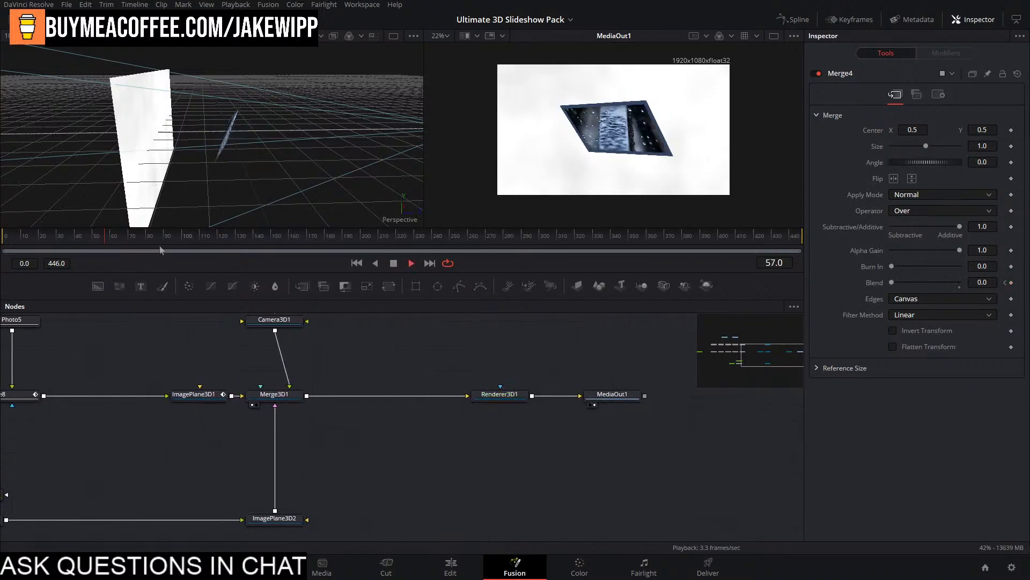
pyautogui.press('space')
pyautogui.moveTo(180, 331); pyautogui.dragTo(270, 318)
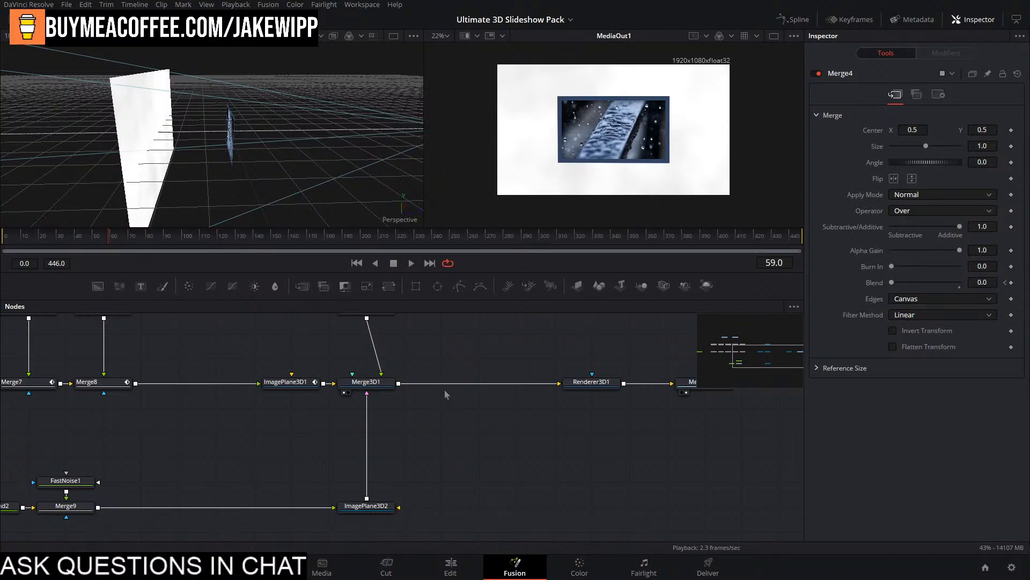
pyautogui.moveTo(160, 464); pyautogui.dragTo(128, 508)
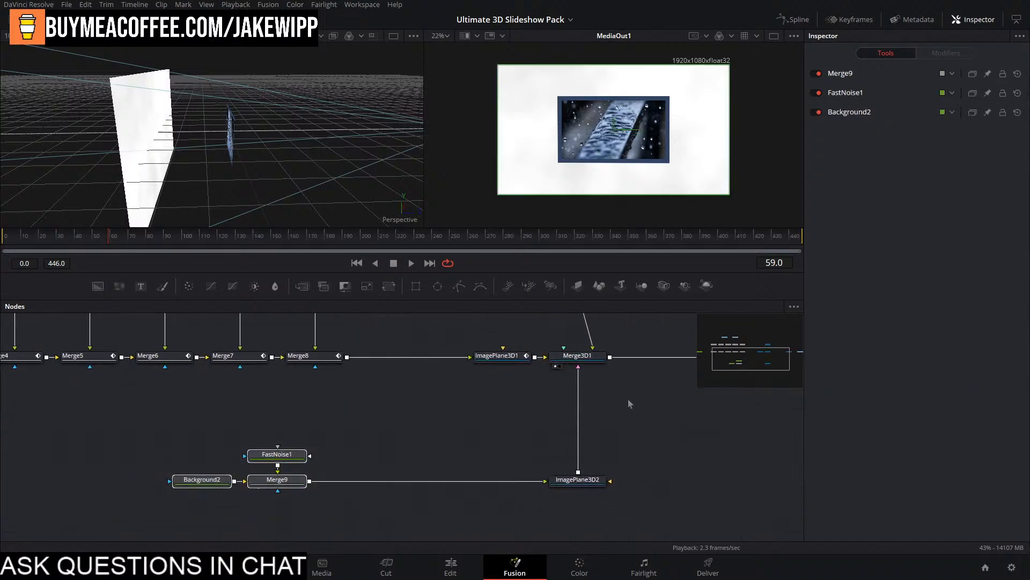
pyautogui.click(579, 377)
pyautogui.moveTo(644, 437); pyautogui.dragTo(274, 441)
pyautogui.moveTo(380, 463); pyautogui.dragTo(339, 497)
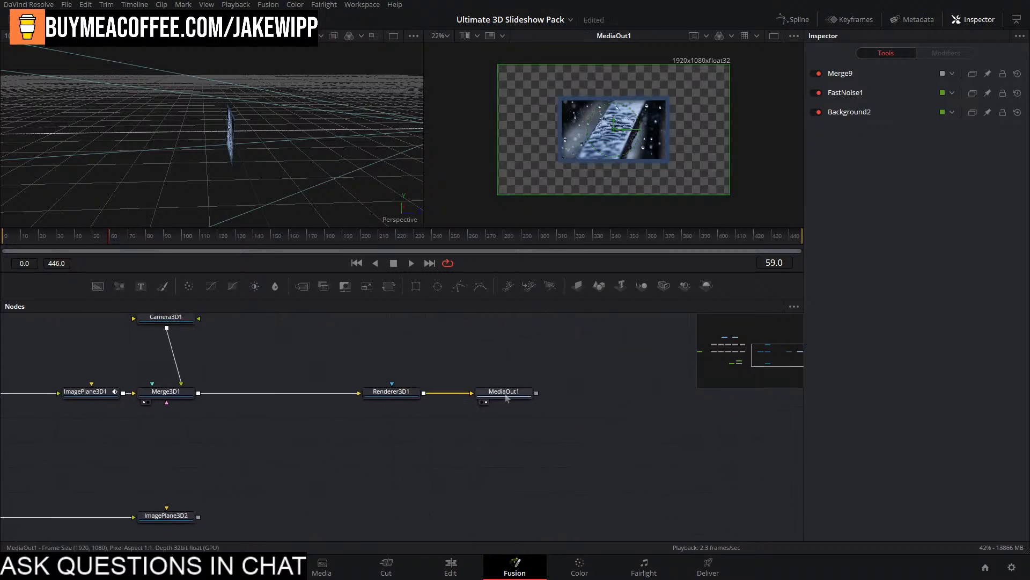
# Add a Transform fed by Renderer3D1 and merge it behind the rendered photo ahead of MediaOut1.
pyautogui.moveTo(507, 397); pyautogui.dragTo(692, 398)
pyautogui.hotkey('shift', 'space')
pyautogui.write('tran')
pyautogui.press('Return')
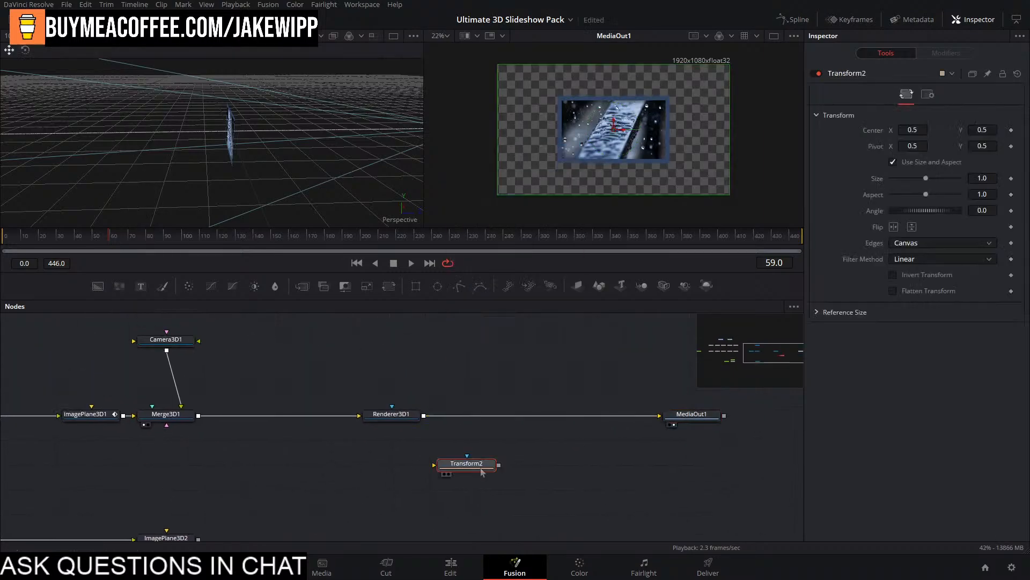
pyautogui.moveTo(450, 456); pyautogui.dragTo(425, 416)
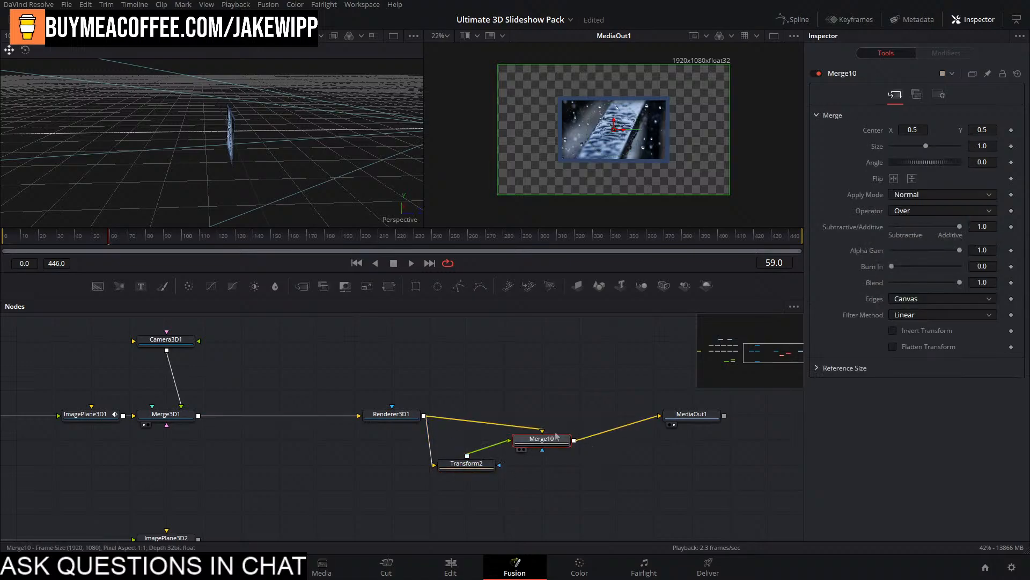
# Set Transform2's size to 3.41 and add a Blur after it with a blur size of 63.8.
pyautogui.click(459, 465)
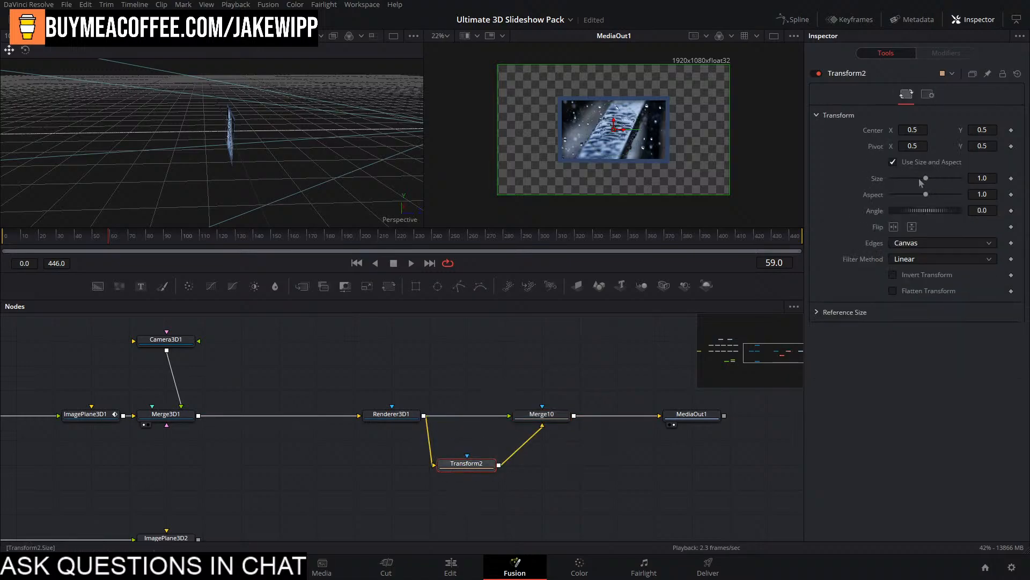
pyautogui.moveTo(926, 179); pyautogui.dragTo(949, 188)
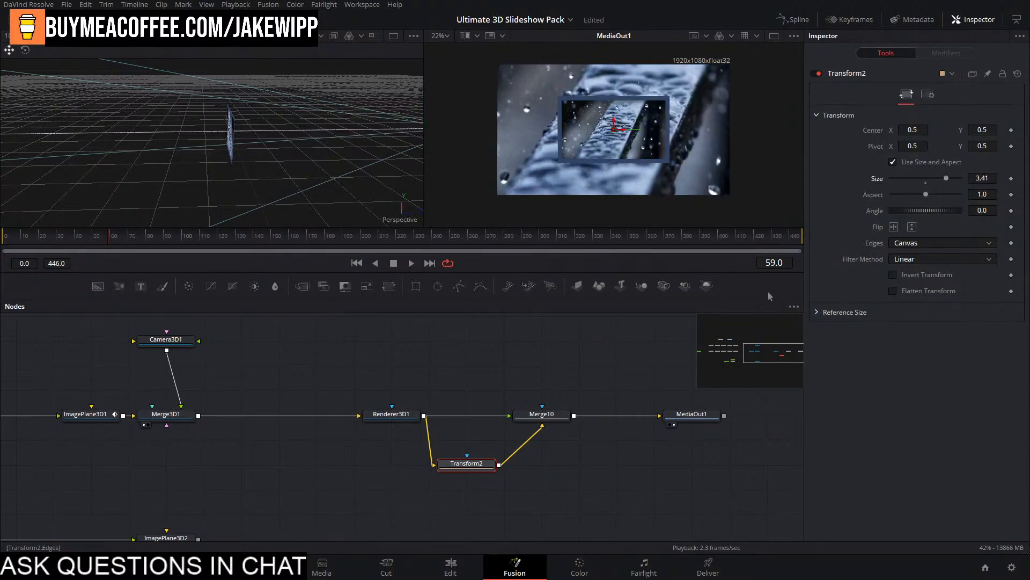
pyautogui.hotkey('shift', 'space')
pyautogui.write('transblur')
pyautogui.press('Return')
pyautogui.moveTo(894, 164); pyautogui.dragTo(936, 165)
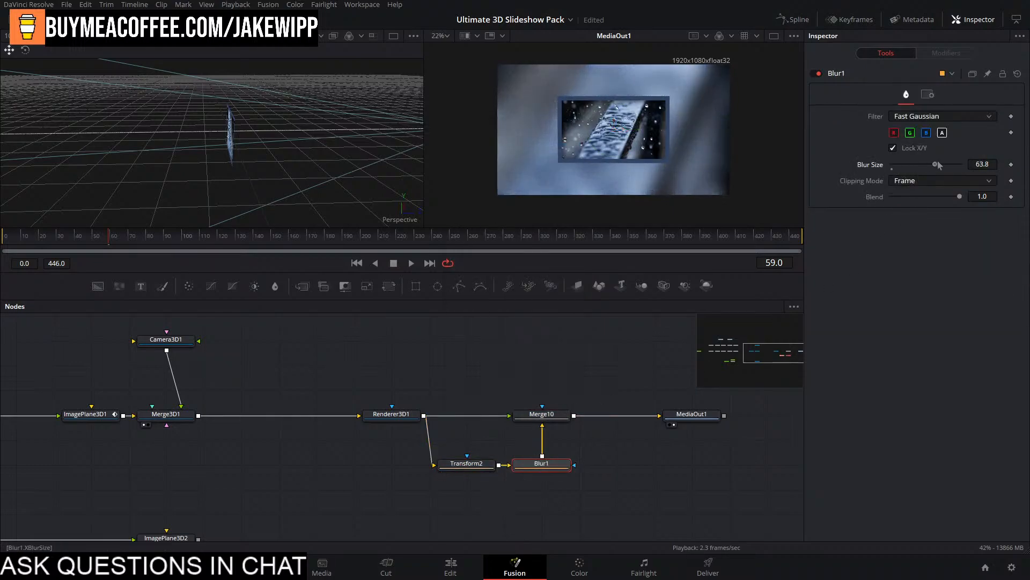
# Play the slideshow and scrub around frame 115 to examine the blurred background during the flip.
pyautogui.press('space')
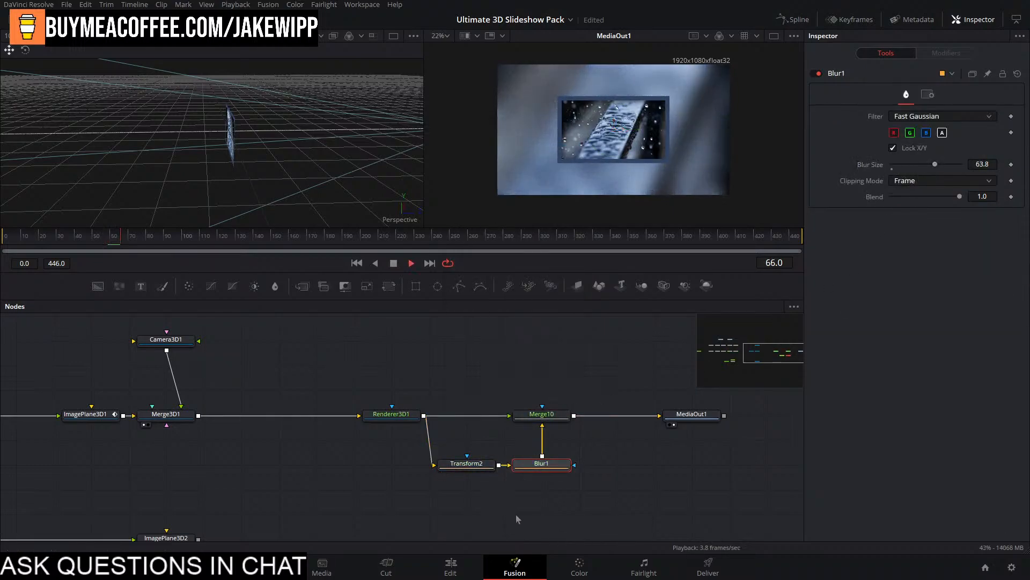
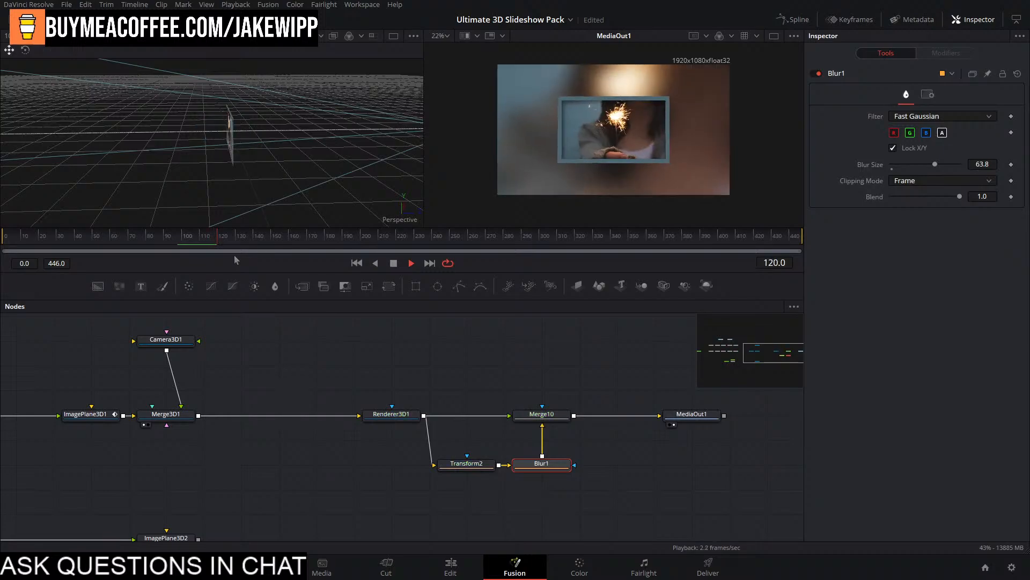
pyautogui.click(190, 246)
pyautogui.click(191, 242)
pyautogui.click(206, 238)
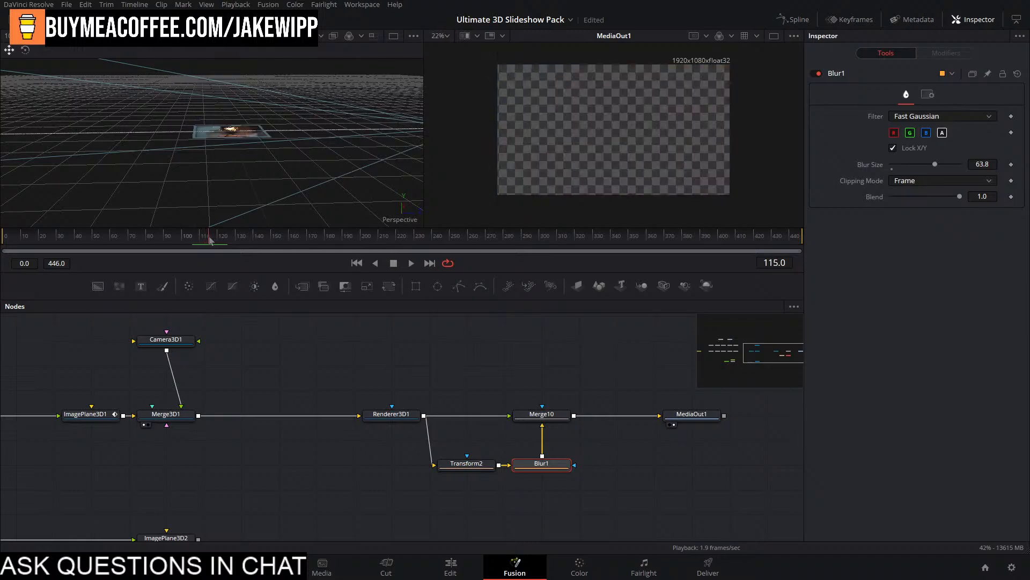
pyautogui.click(209, 240)
pyautogui.moveTo(208, 242); pyautogui.dragTo(206, 247)
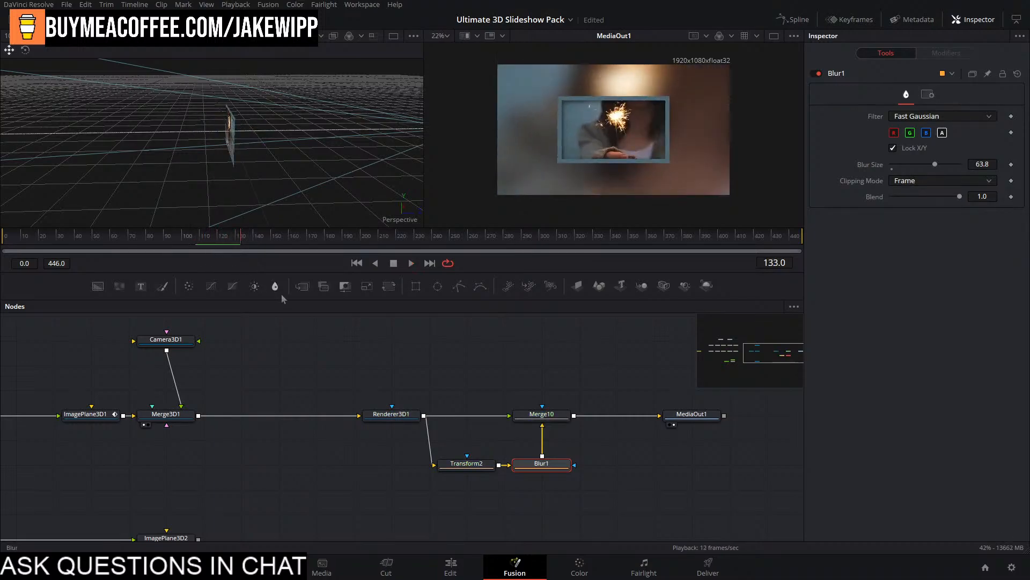
pyautogui.click(321, 353)
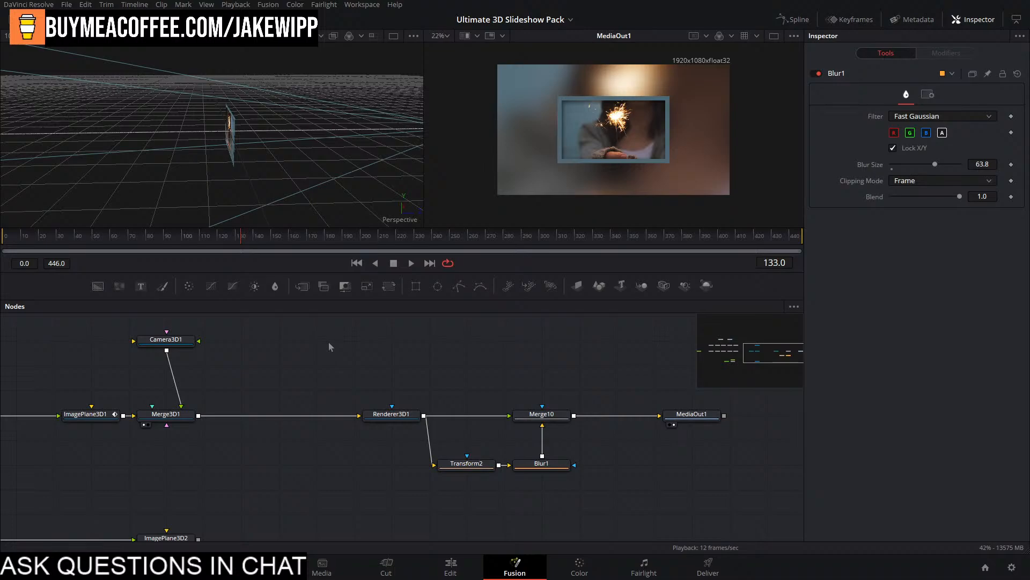
# Add a pEmitter and a pRender, connect them, and feed the pRender's 3D output into Merge3D1.
pyautogui.moveTo(604, 394); pyautogui.dragTo(459, 401)
pyautogui.moveTo(548, 423); pyautogui.dragTo(618, 423)
pyautogui.moveTo(414, 404); pyautogui.dragTo(540, 417)
pyautogui.moveTo(266, 398); pyautogui.dragTo(384, 327)
pyautogui.moveTo(412, 419); pyautogui.dragTo(422, 467)
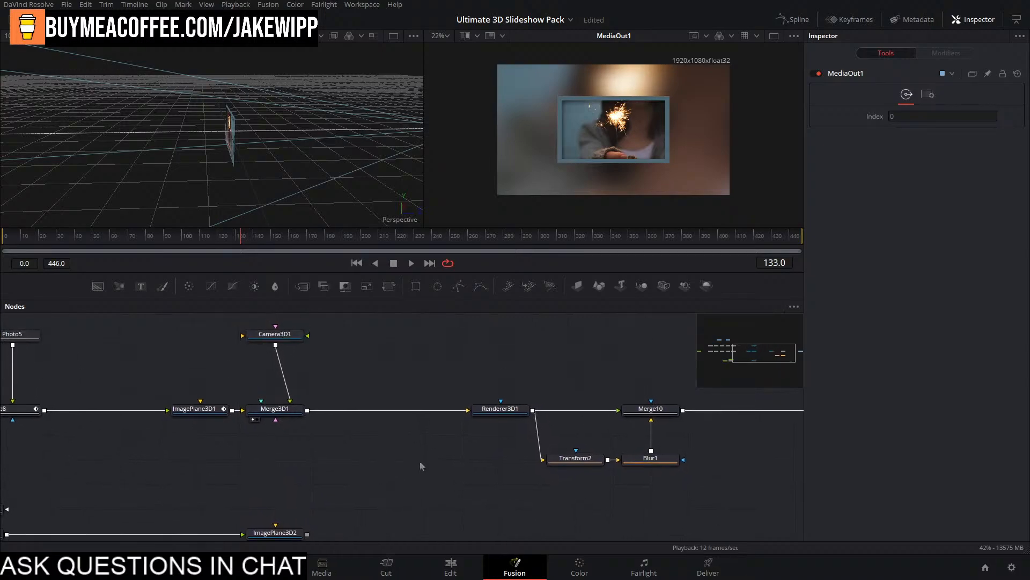
pyautogui.moveTo(414, 370); pyautogui.dragTo(503, 415)
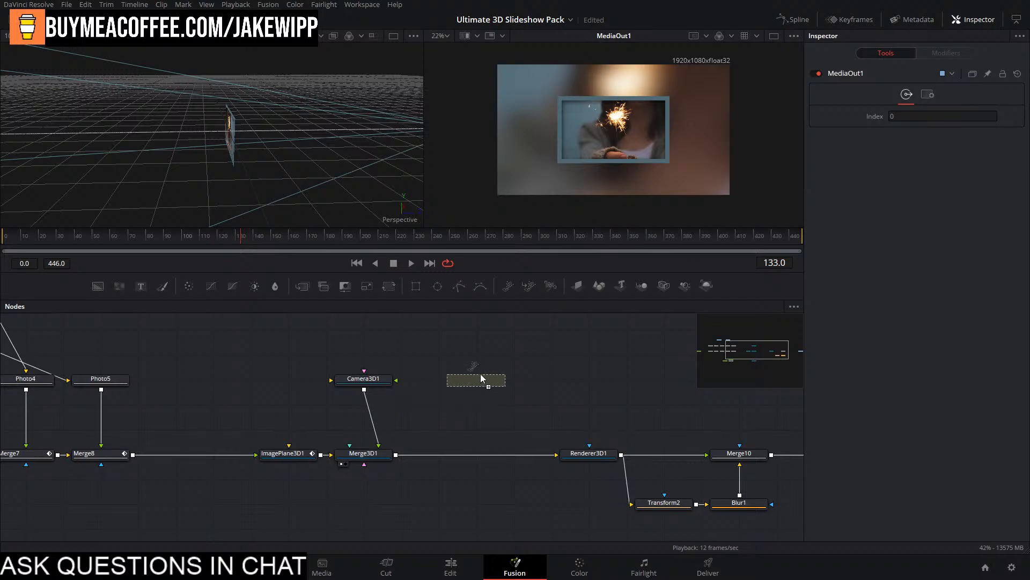
pyautogui.moveTo(481, 377); pyautogui.dragTo(500, 338)
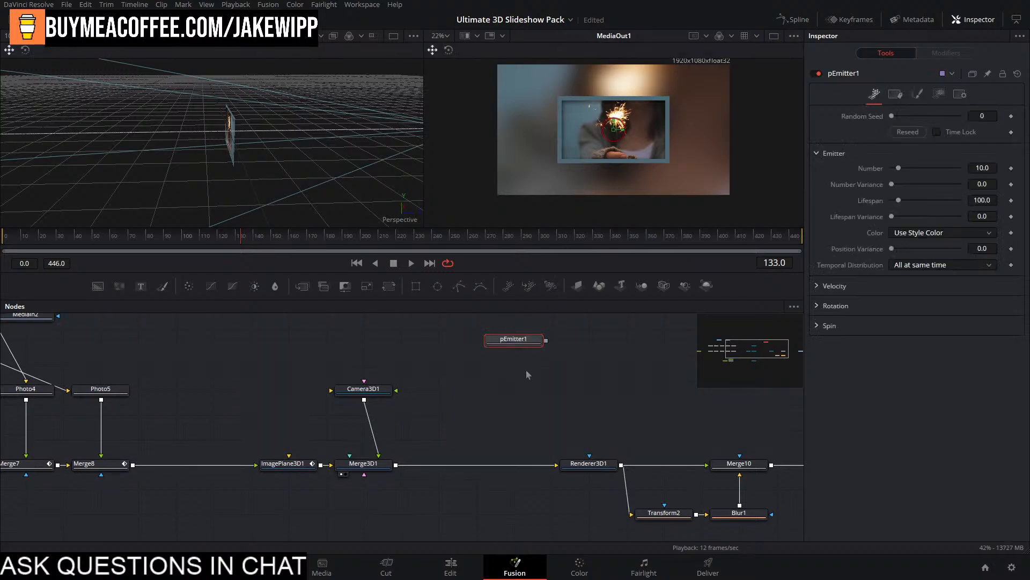
pyautogui.moveTo(527, 376); pyautogui.dragTo(526, 375)
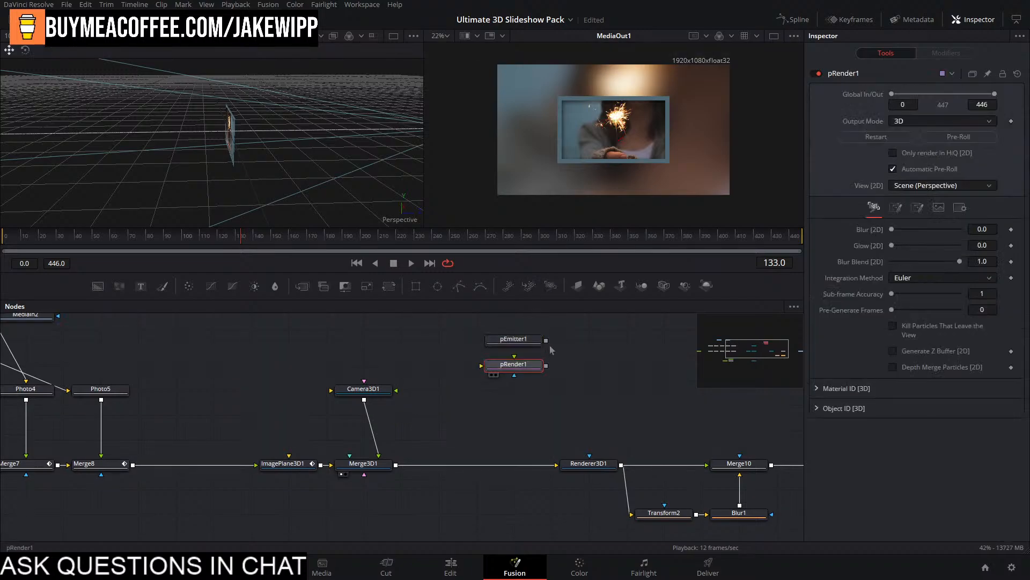
pyautogui.moveTo(546, 340); pyautogui.dragTo(527, 372)
pyautogui.moveTo(572, 327); pyautogui.dragTo(509, 369)
pyautogui.moveTo(521, 371); pyautogui.dragTo(392, 470)
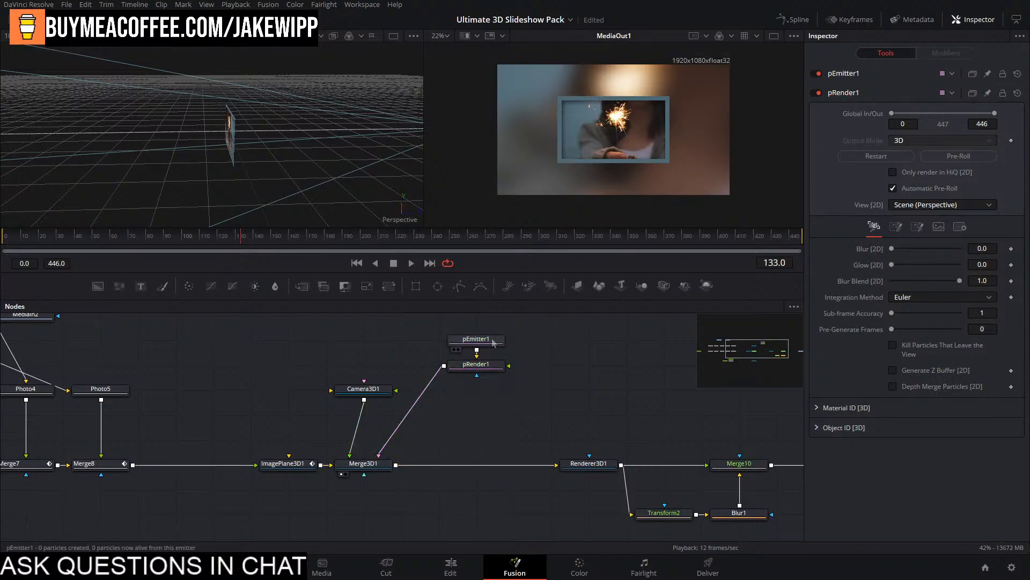
# Set pEmitter1's region to Bitmap and use Merge8's output as its region bitmap.
pyautogui.click(475, 339)
pyautogui.click(939, 94)
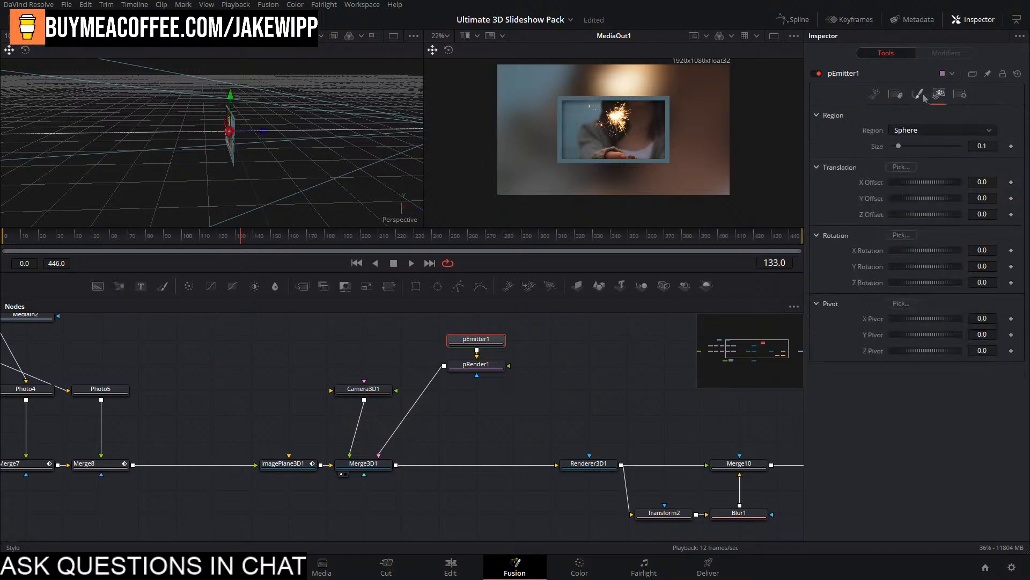
pyautogui.click(918, 94)
pyautogui.click(940, 94)
pyautogui.click(943, 130)
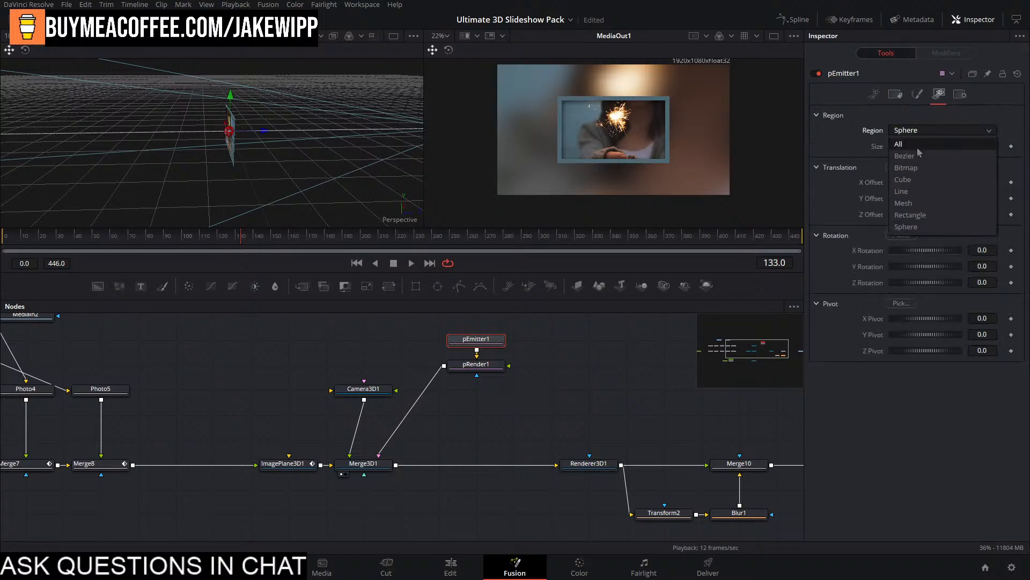
pyautogui.click(907, 168)
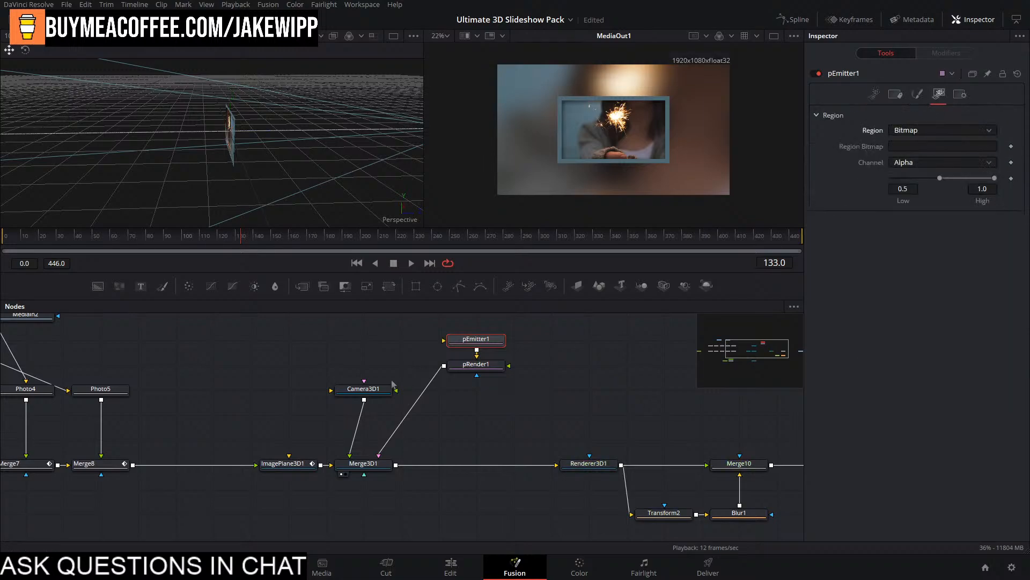
pyautogui.moveTo(322, 367); pyautogui.dragTo(472, 389)
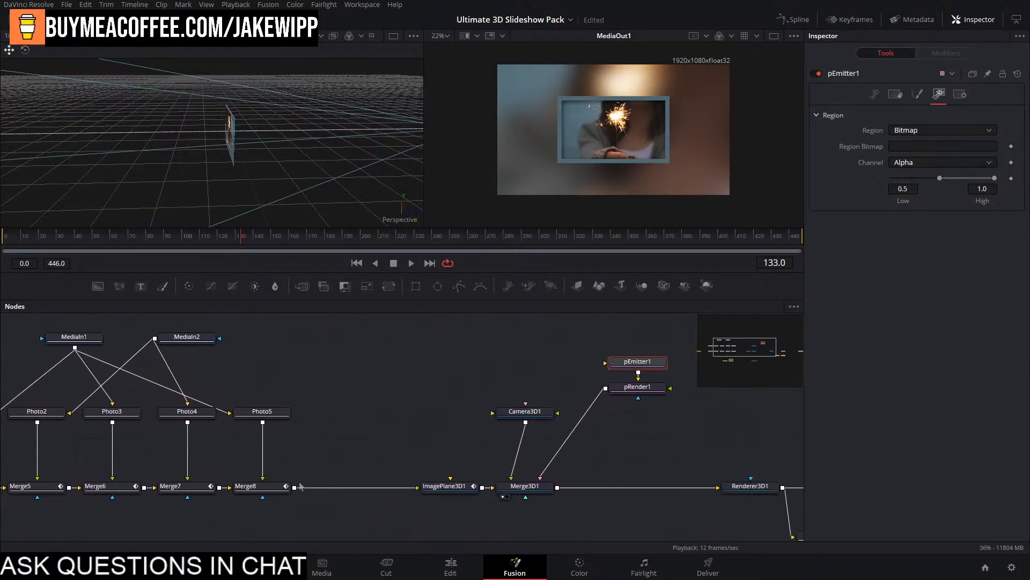
pyautogui.moveTo(295, 487); pyautogui.dragTo(607, 363)
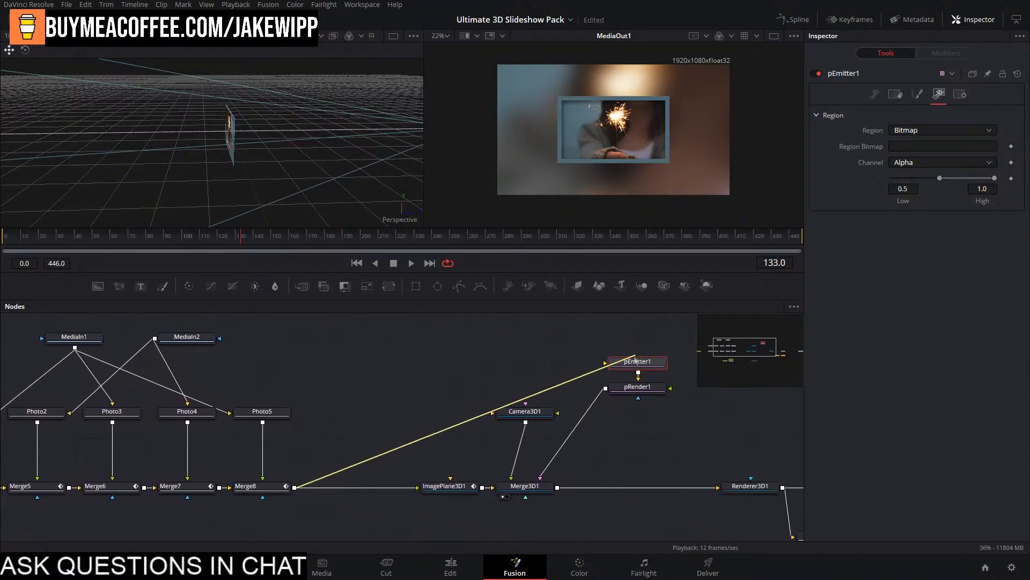
pyautogui.click(631, 388)
pyautogui.click(633, 362)
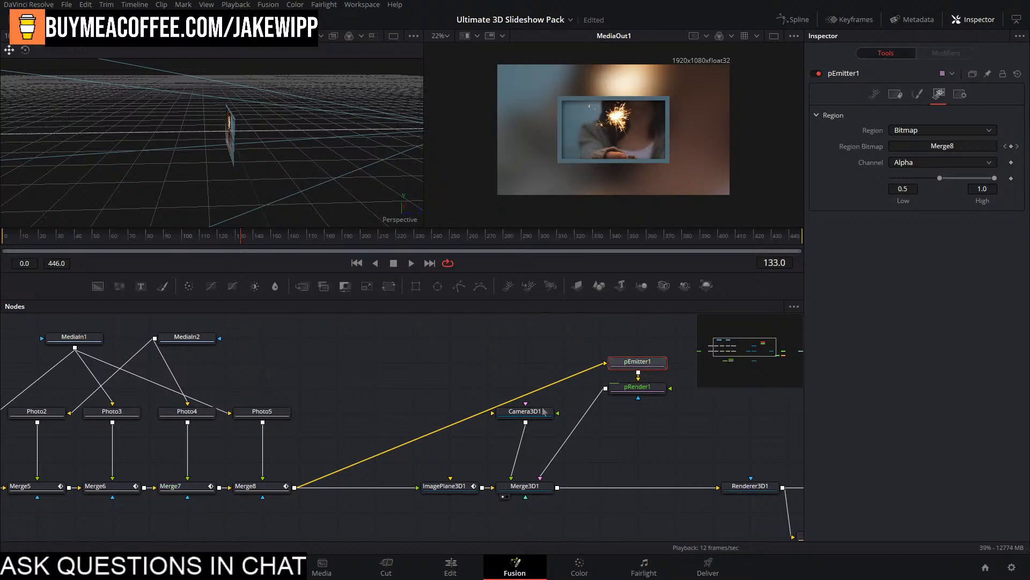
# Play from the first frame and examine the particles in the 3D view and the pRender1 and pEmitter1 settings.
pyautogui.press('Home')
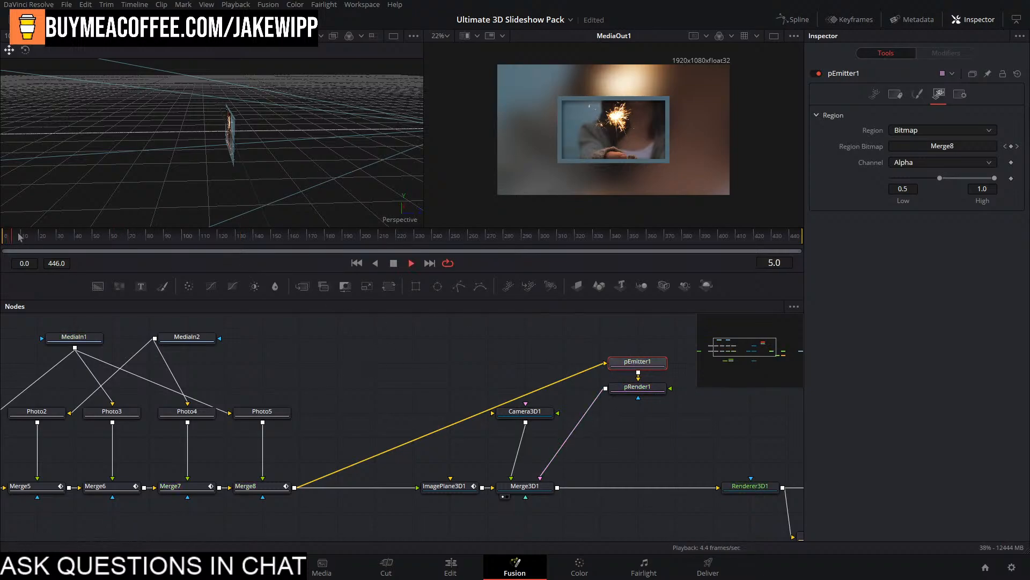
pyautogui.press('space')
pyautogui.moveTo(249, 163); pyautogui.dragTo(135, 147)
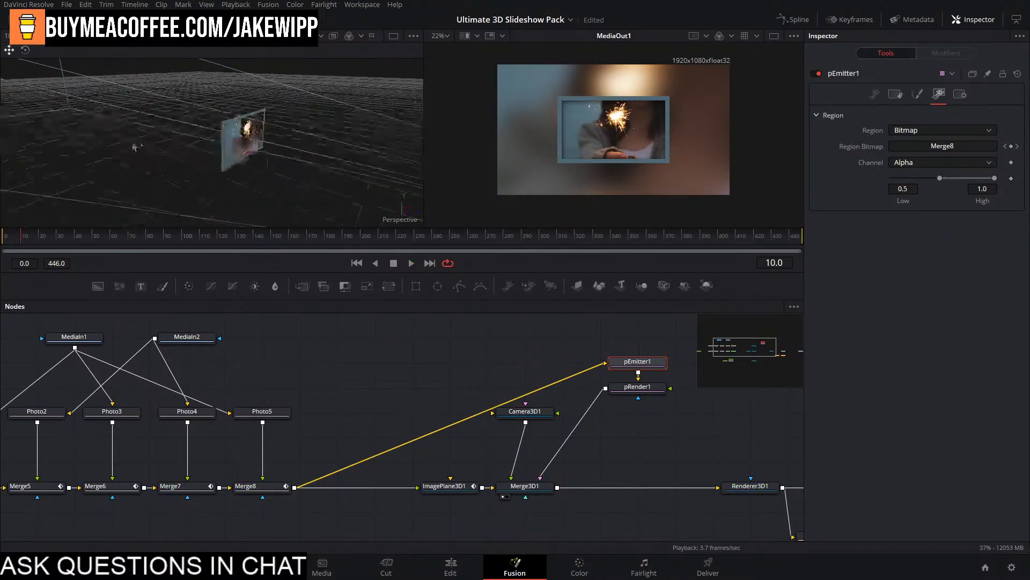
pyautogui.scroll(5, 256, 154)
pyautogui.moveTo(256, 155); pyautogui.dragTo(178, 115)
pyautogui.scroll(-4, 178, 116)
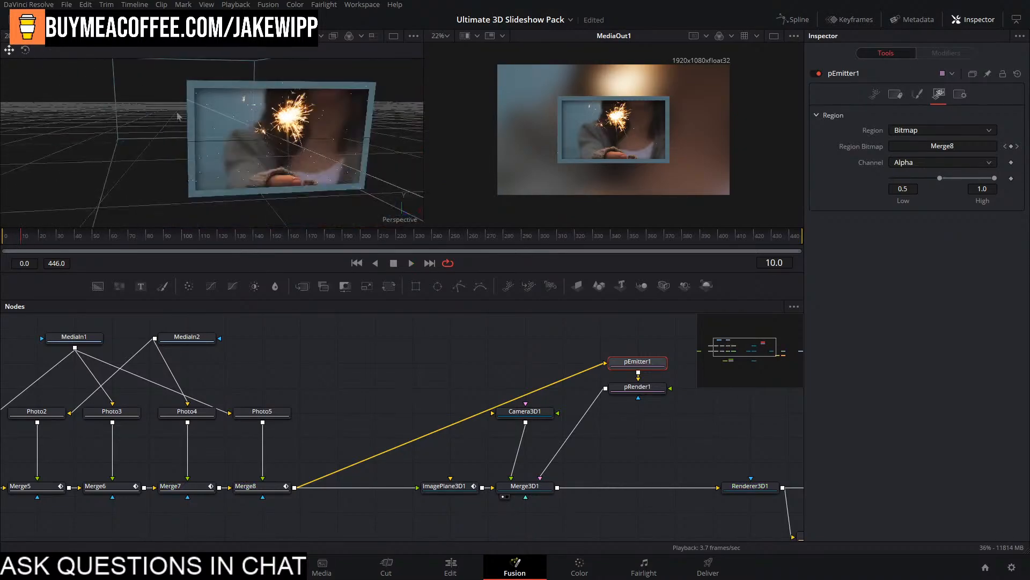
pyautogui.click(621, 387)
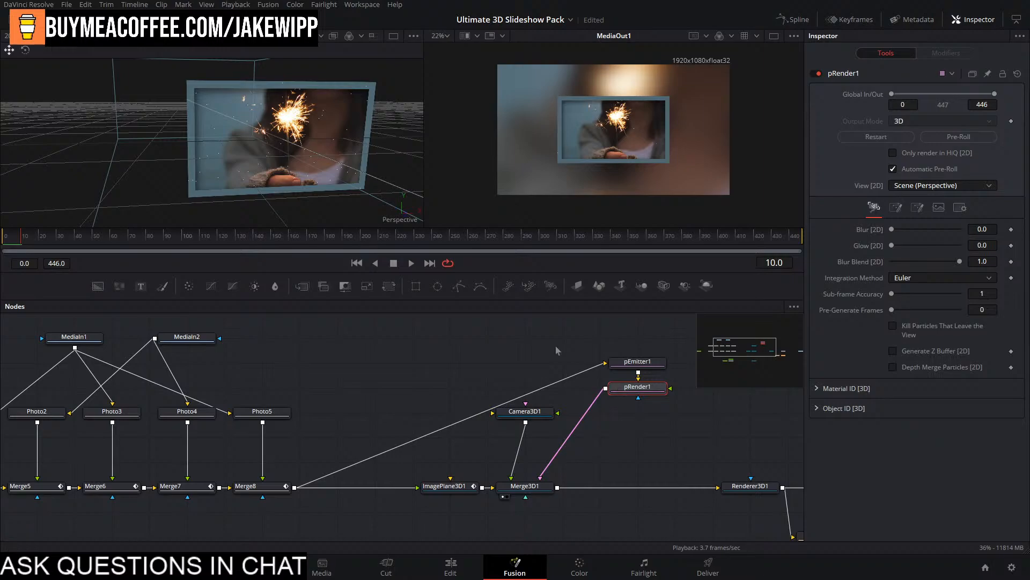
pyautogui.click(640, 362)
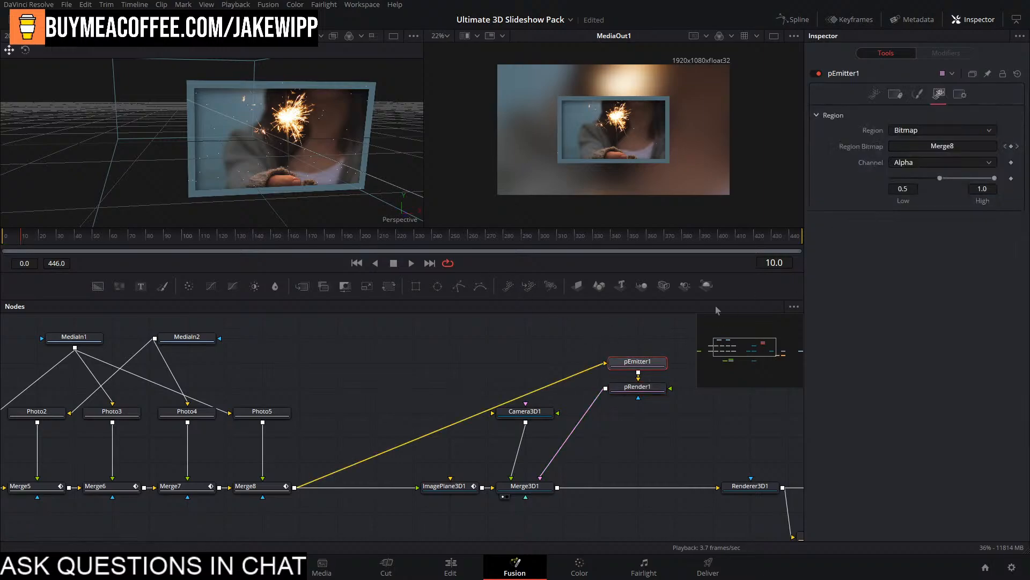
pyautogui.click(919, 94)
pyautogui.click(896, 94)
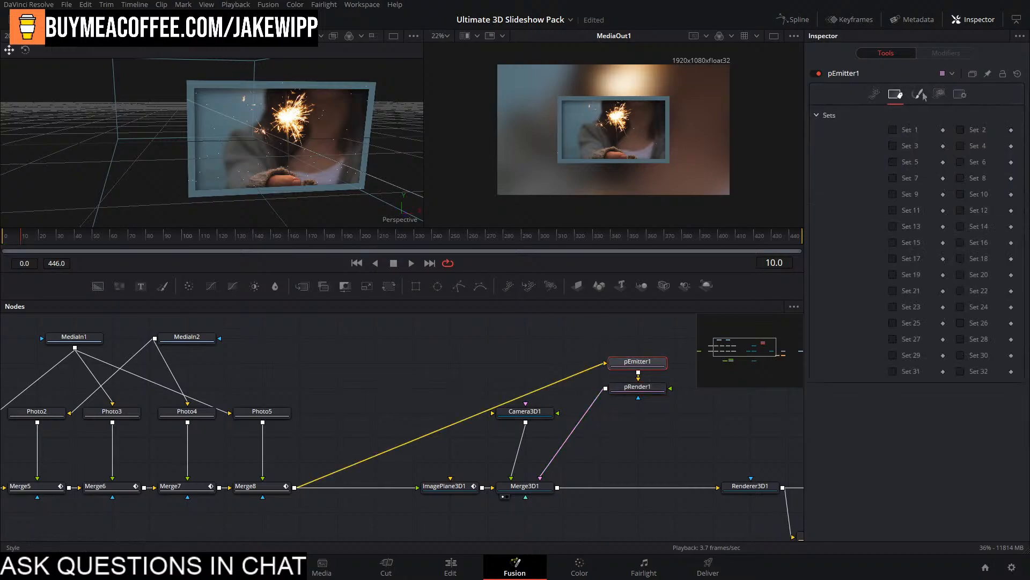
pyautogui.click(940, 94)
# Insert a Transform 3D between pRender1 and Merge3D1.
pyautogui.click(655, 391)
pyautogui.hotkey('shift', 'space')
pyautogui.write('blur')
pyautogui.press('BackSpace')
pyautogui.press('BackSpace')
pyautogui.press('BackSpace')
pyautogui.press('BackSpace')
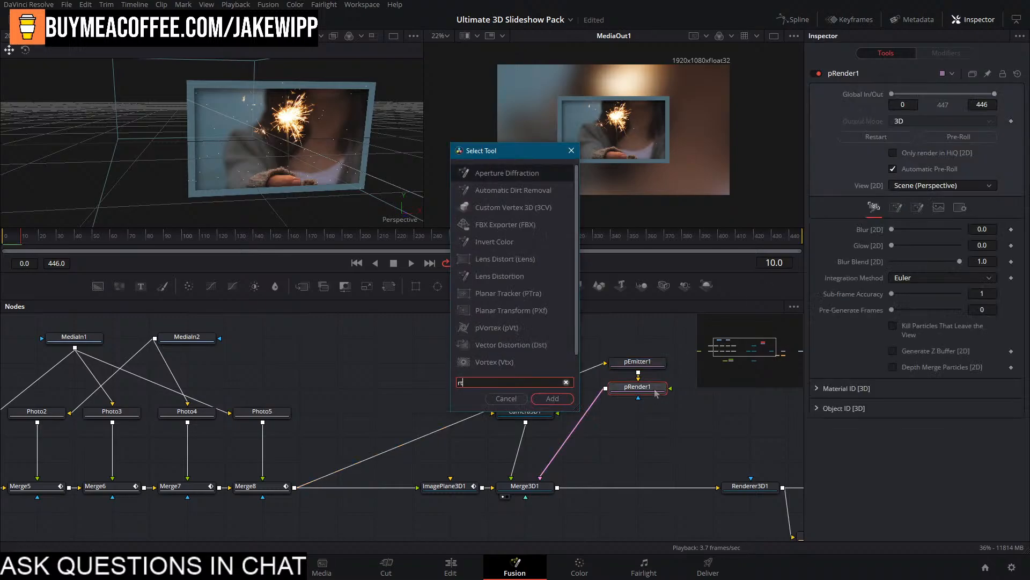
pyautogui.write('trans')
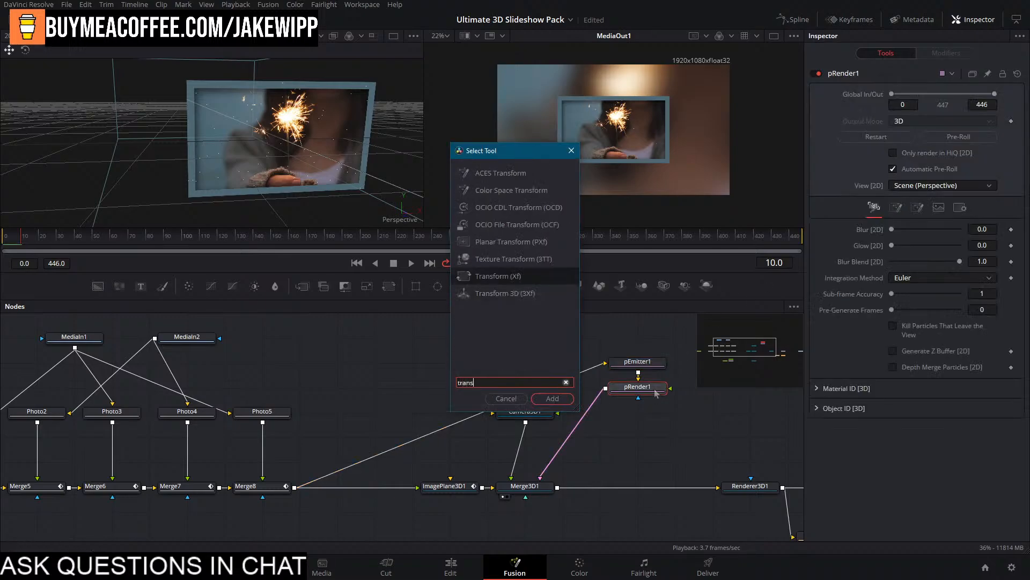
pyautogui.press('Down')
pyautogui.press('Return')
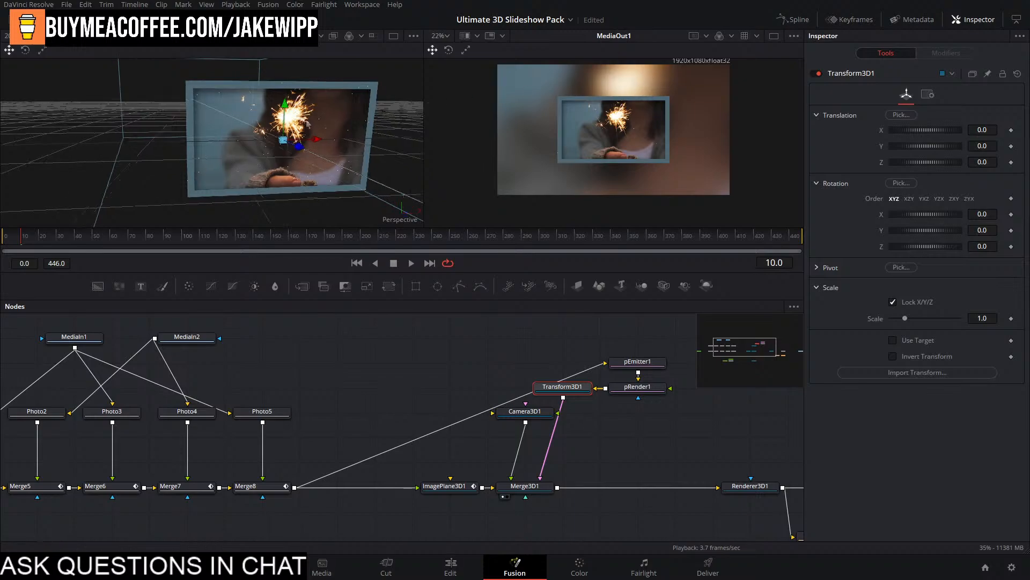
pyautogui.press('1')
pyautogui.moveTo(305, 123); pyautogui.dragTo(335, 123)
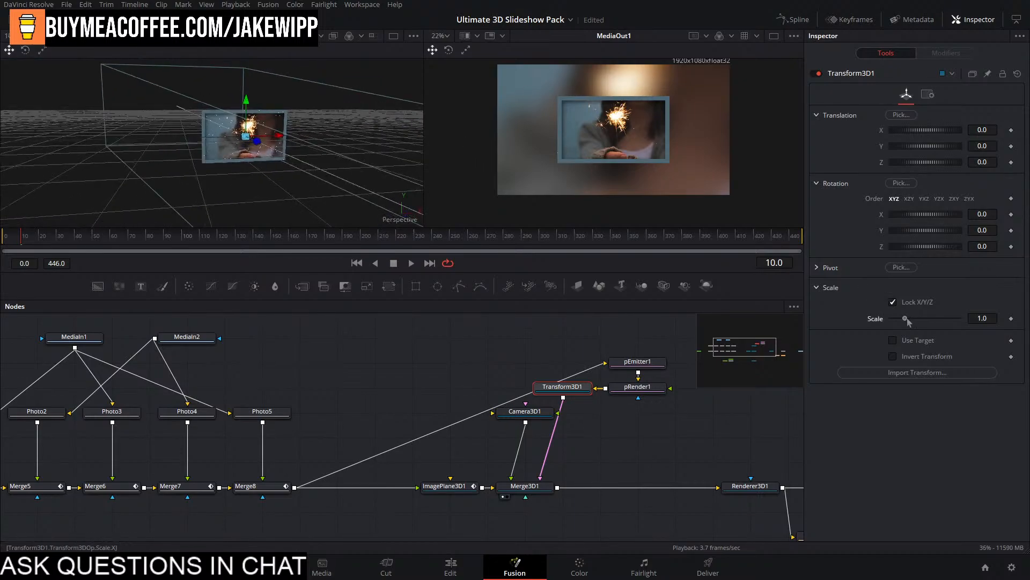
# Set Transform3D1's scale to about 2.6 and its Z translation to about -0.376 to spread the particles around the photo.
pyautogui.moveTo(921, 319); pyautogui.dragTo(918, 319)
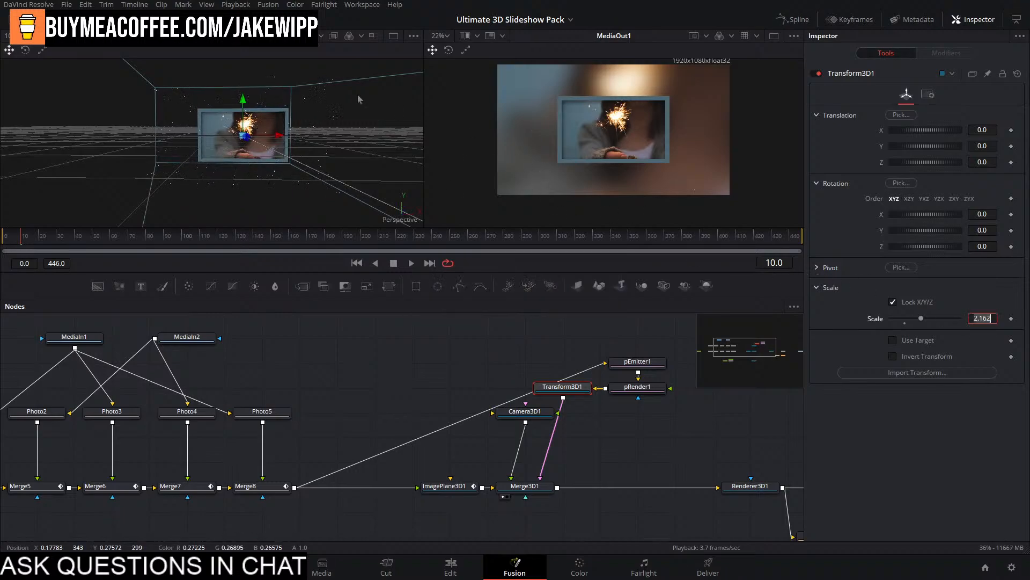
pyautogui.moveTo(359, 99); pyautogui.dragTo(129, 116)
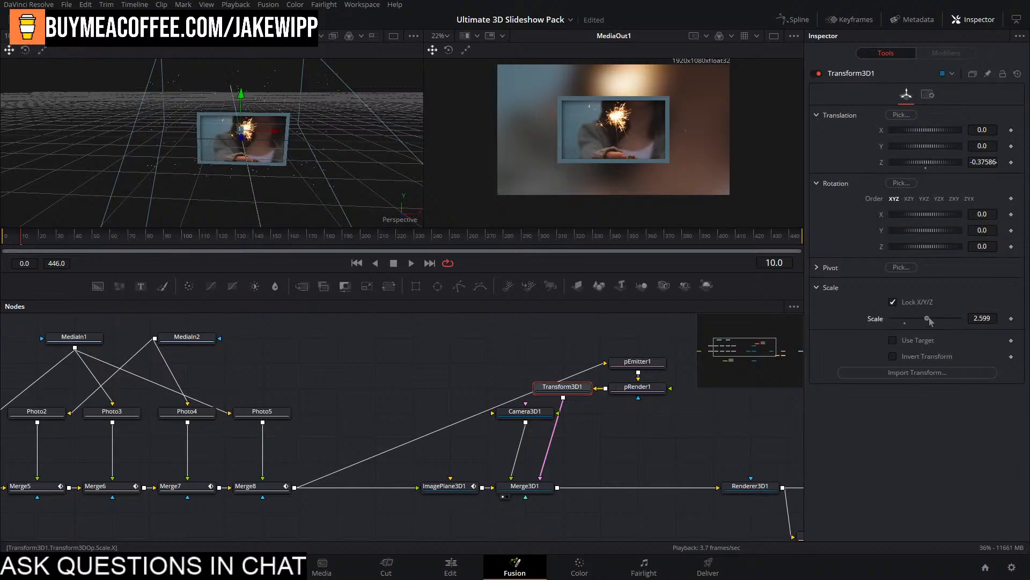
# Set pEmitter1's particle color to Use Color from Region and check the particles in both viewers.
pyautogui.click(619, 365)
pyautogui.moveTo(279, 145); pyautogui.dragTo(288, 212)
pyautogui.press('space')
pyautogui.press('space')
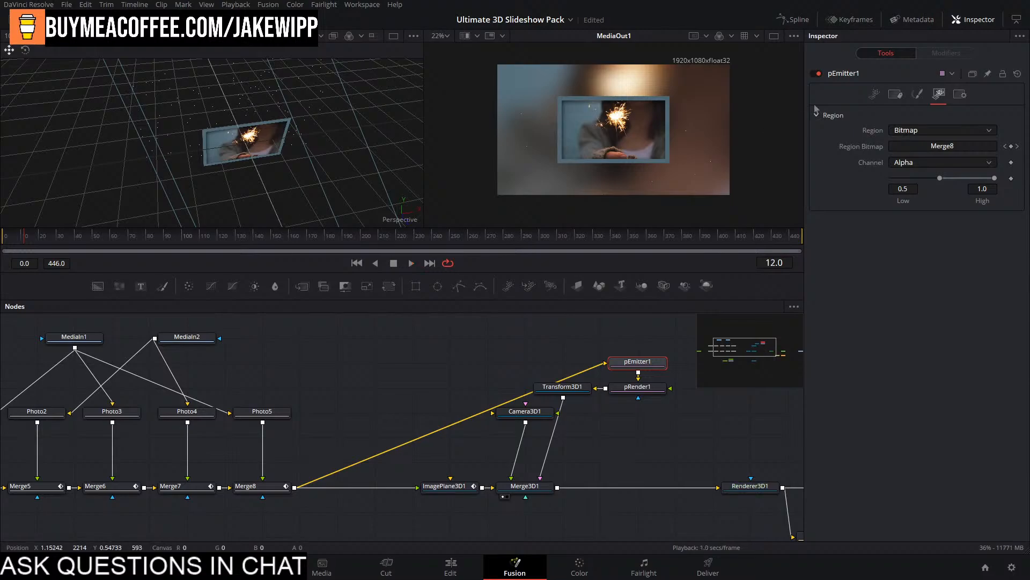
pyautogui.click(874, 95)
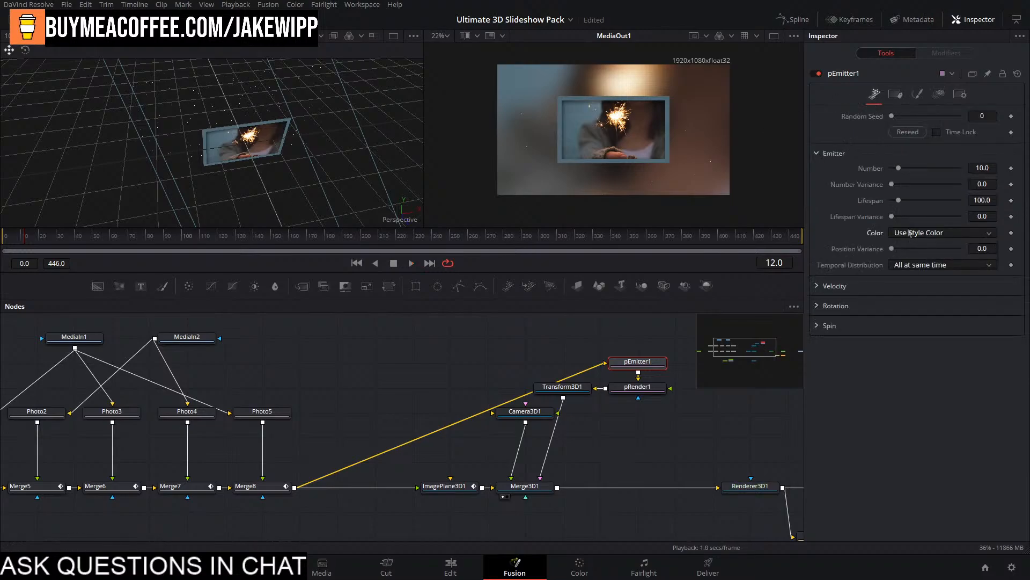
pyautogui.click(942, 233)
pyautogui.click(923, 266)
pyautogui.scroll(8, 522, 111)
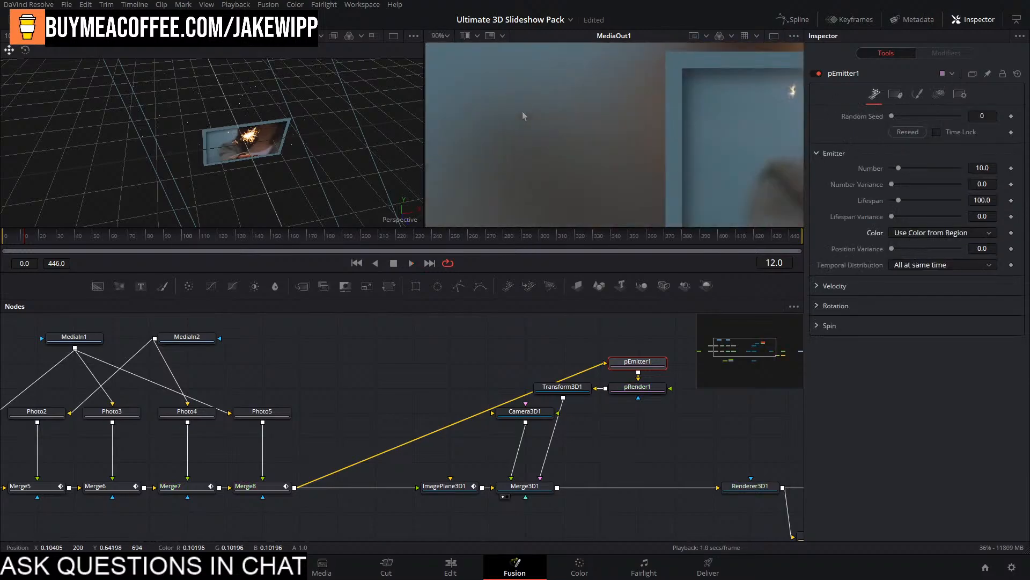
pyautogui.scroll(-8, 528, 130)
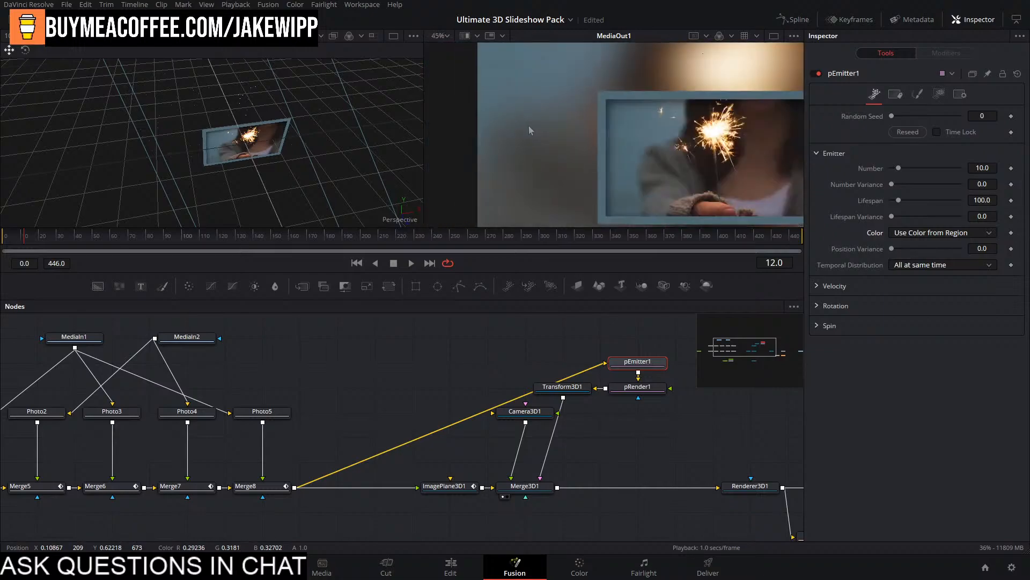
# Save the project, then add a white Background node masked by a new Ellipse and show it in the viewer.
pyautogui.click(918, 94)
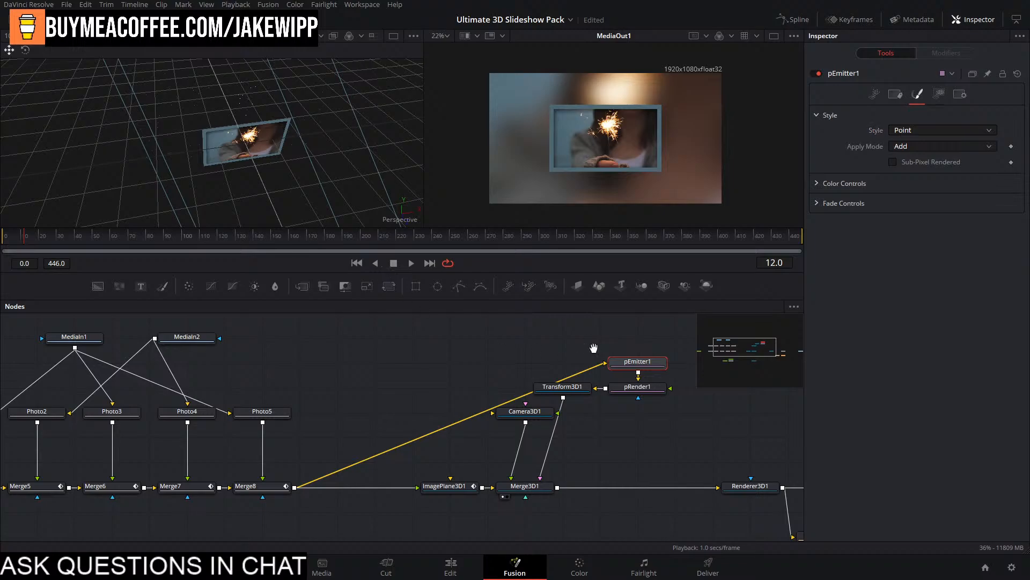
pyautogui.moveTo(593, 348); pyautogui.dragTo(540, 355)
pyautogui.hotkey('ctrl', 's')
pyautogui.moveTo(439, 339); pyautogui.dragTo(408, 386)
pyautogui.click(438, 290)
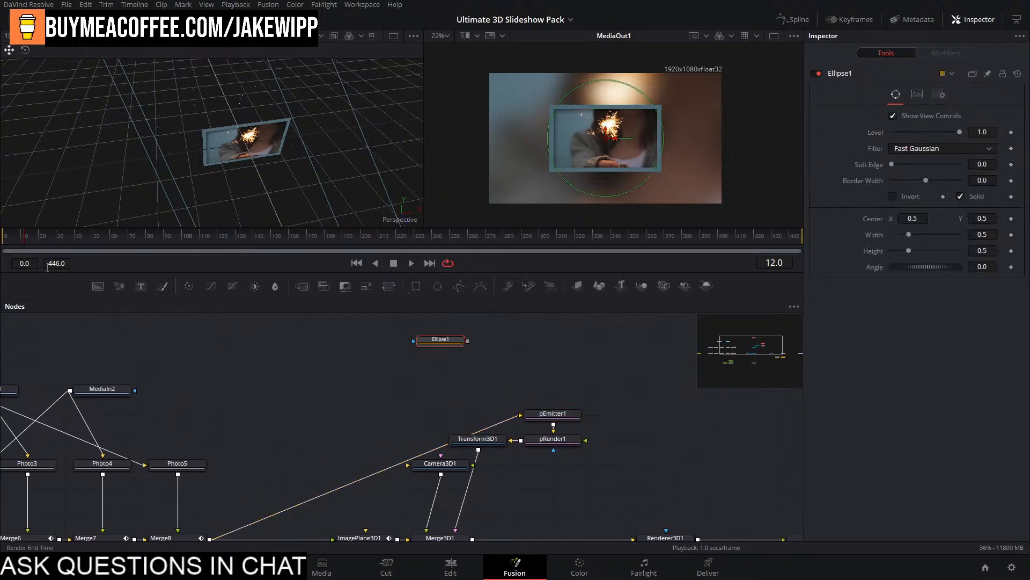
pyautogui.moveTo(98, 286); pyautogui.dragTo(440, 365)
pyautogui.click(440, 365)
pyautogui.press('1')
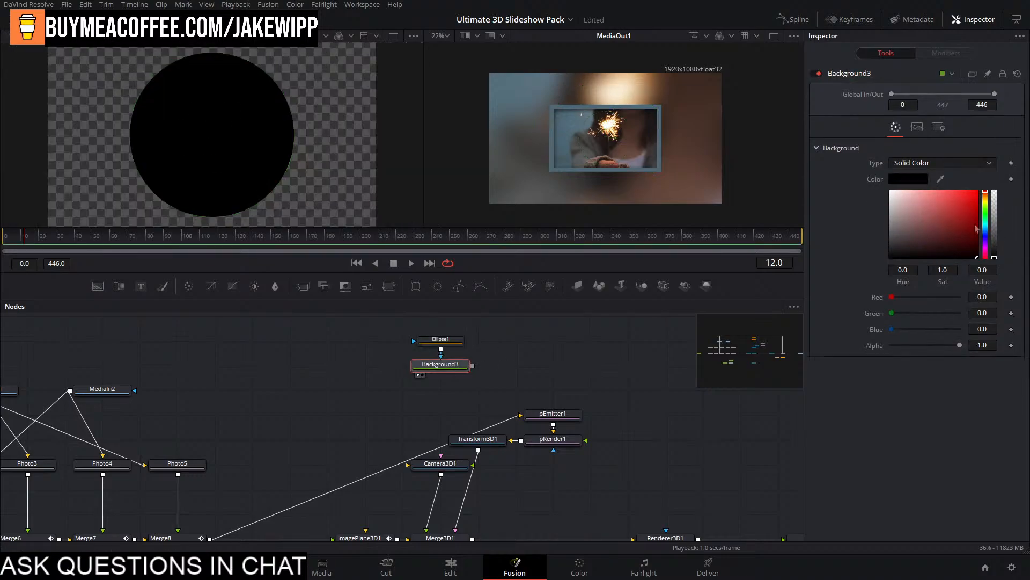
pyautogui.moveTo(976, 229); pyautogui.dragTo(889, 190)
# Set Ellipse1's width and height to 1.0.
pyautogui.click(459, 340)
pyautogui.doubleClick(987, 236)
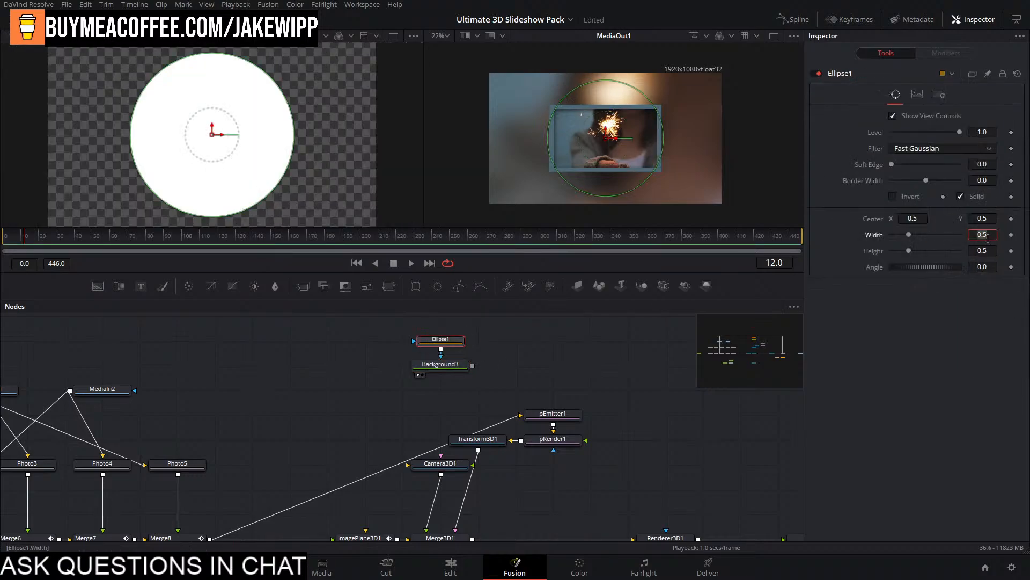
pyautogui.write('1')
pyautogui.press('Tab')
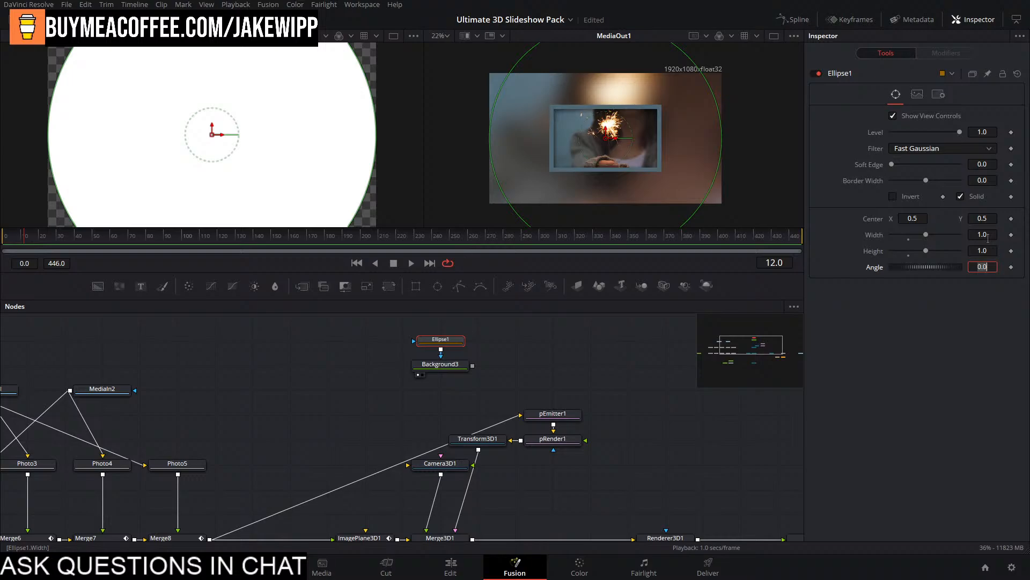
pyautogui.scroll(-3, 291, 148)
pyautogui.scroll(2, 292, 148)
# Link Background3's image height to its width with an expression and set the width to 98.
pyautogui.click(429, 370)
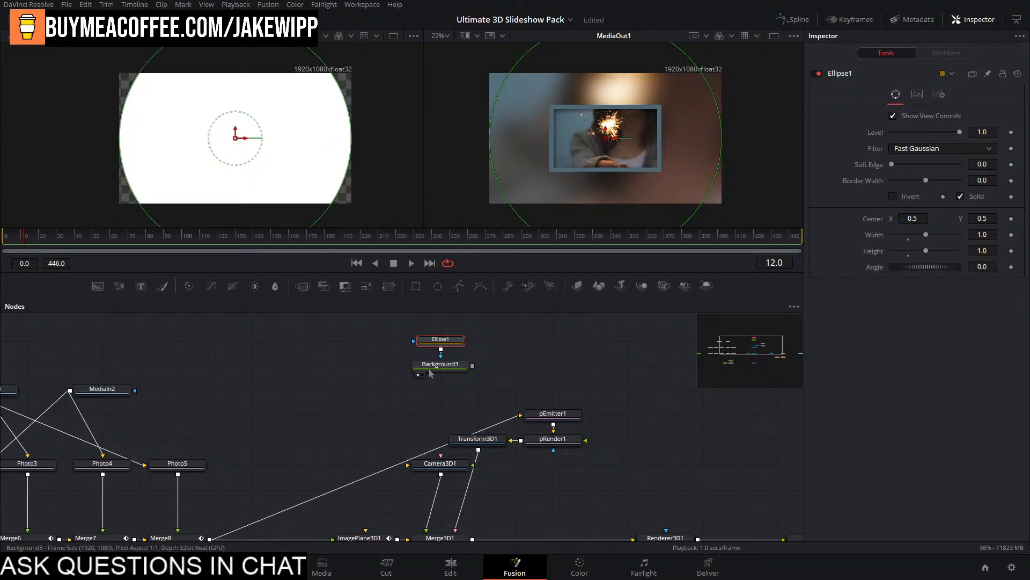
pyautogui.click(430, 369)
pyautogui.click(918, 127)
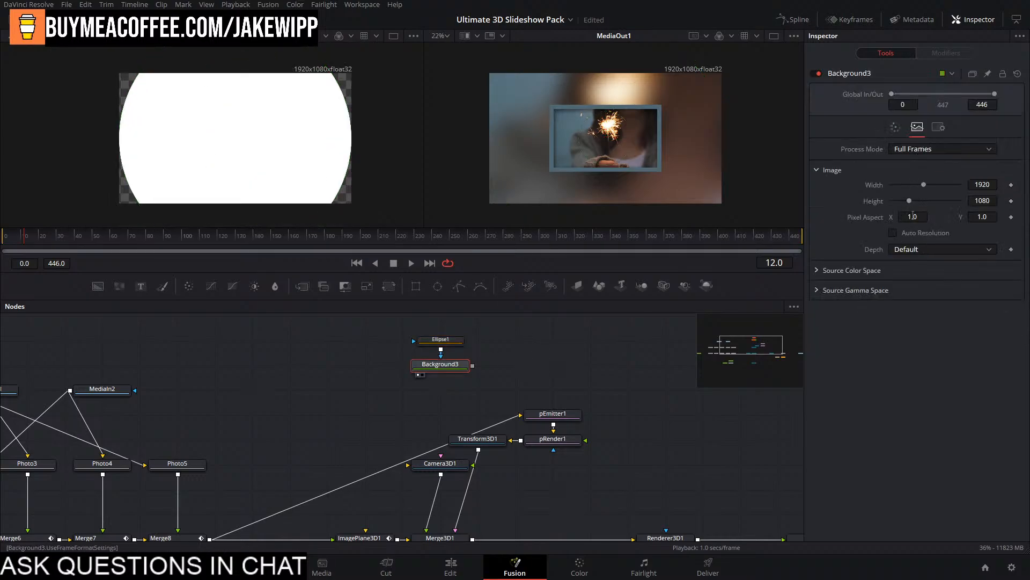
pyautogui.rightClick(923, 185)
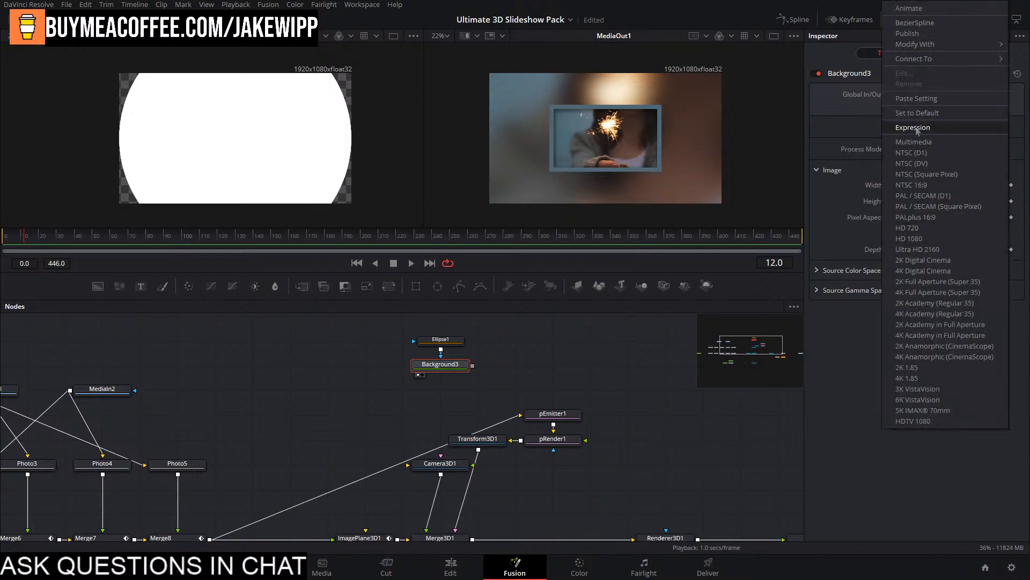
pyautogui.click(917, 127)
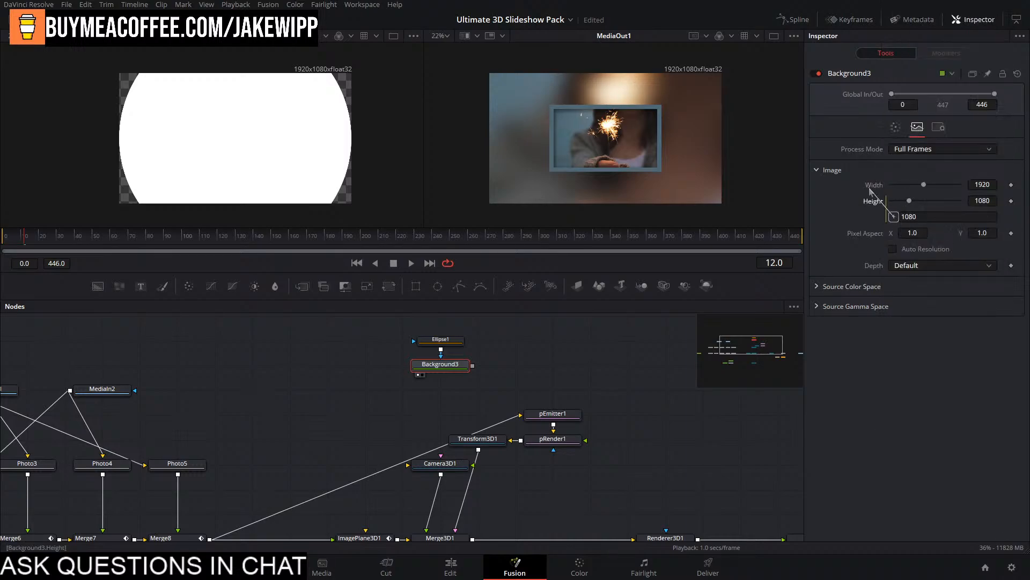
pyautogui.moveTo(870, 192); pyautogui.dragTo(897, 190)
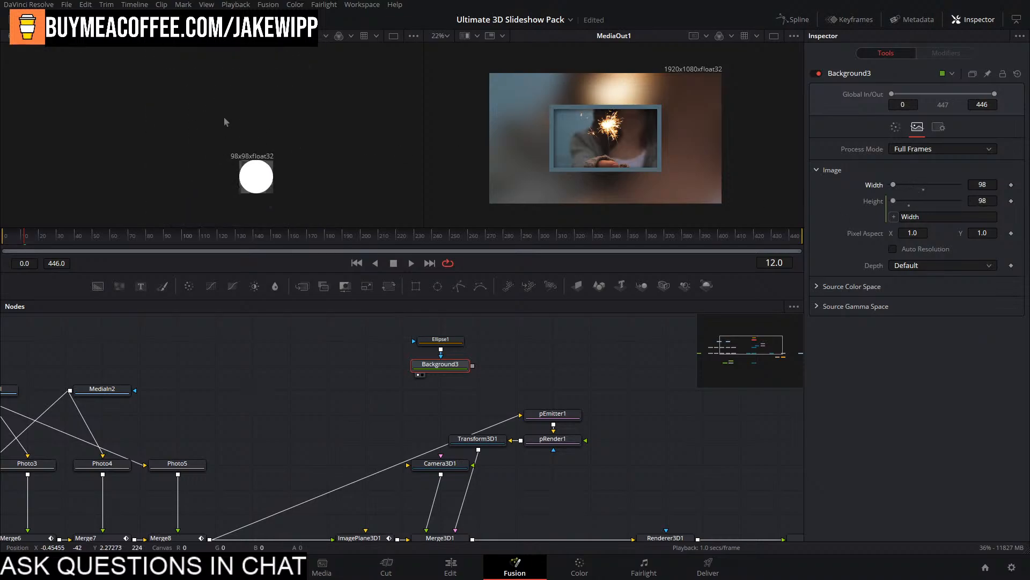
pyautogui.moveTo(260, 142); pyautogui.dragTo(265, 90)
pyautogui.scroll(3, 262, 102)
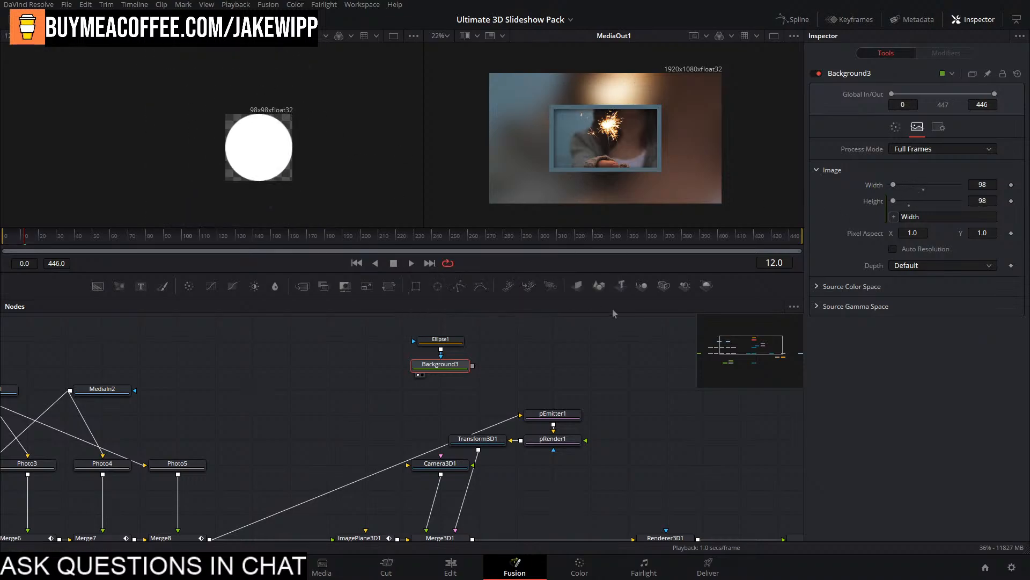
# Set pEmitter1's style to Bitmap and use Background3's output as the style bitmap.
pyautogui.click(553, 413)
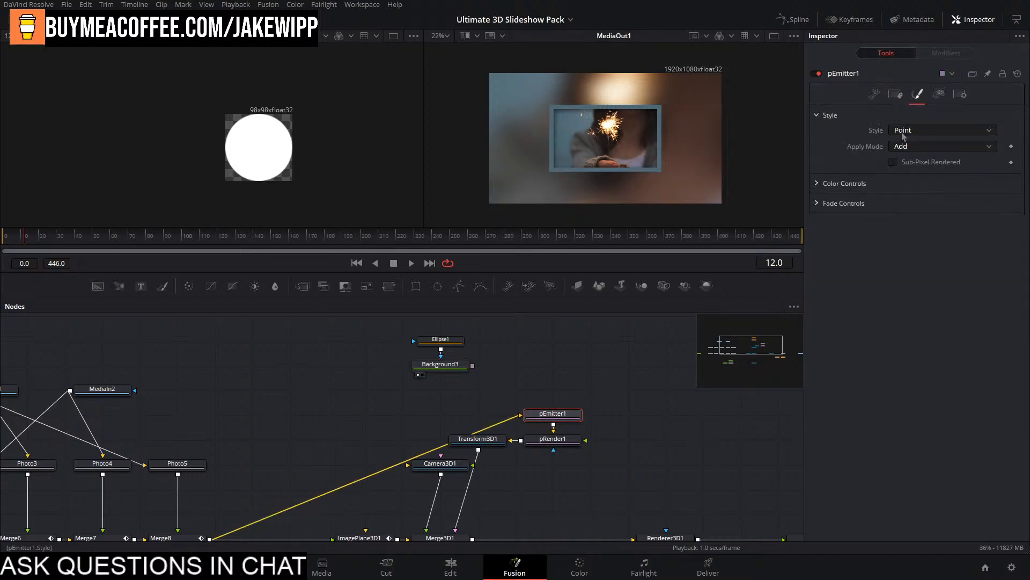
pyautogui.click(903, 133)
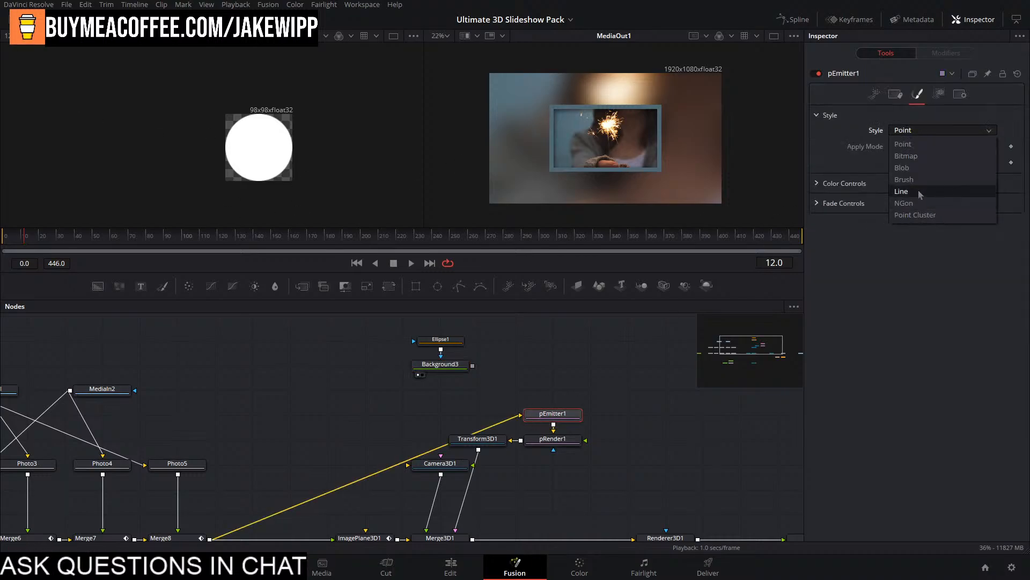
pyautogui.click(906, 155)
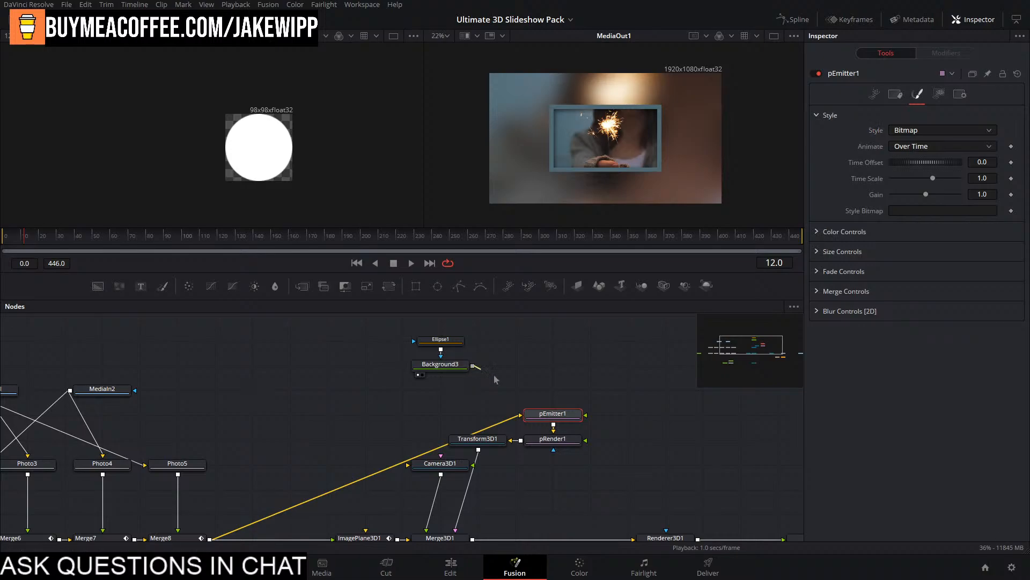
pyautogui.moveTo(473, 366); pyautogui.dragTo(552, 417)
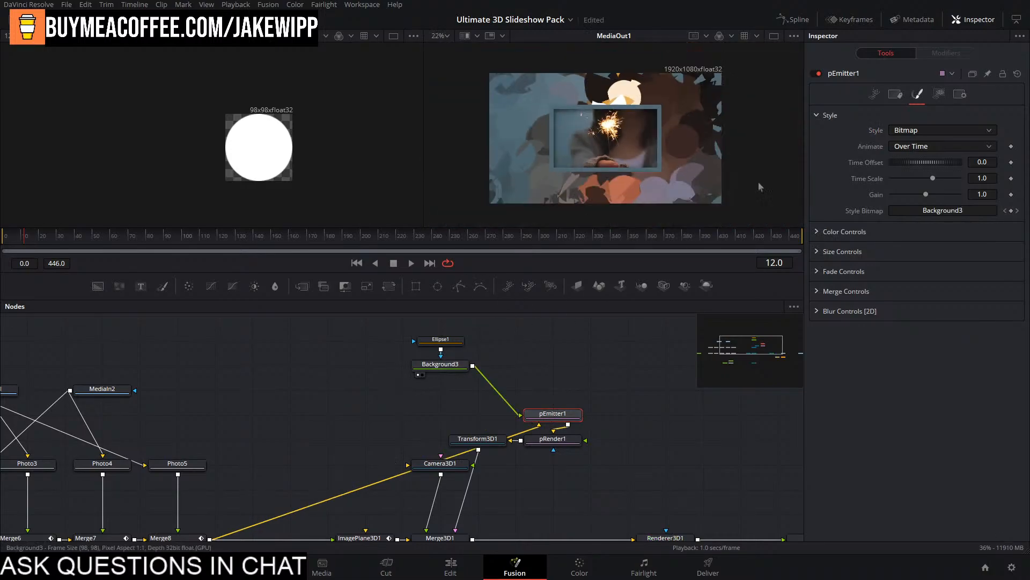
# Try smaller image widths of 40, 14 and 2 for Background3.
pyautogui.moveTo(982, 184); pyautogui.dragTo(967, 184)
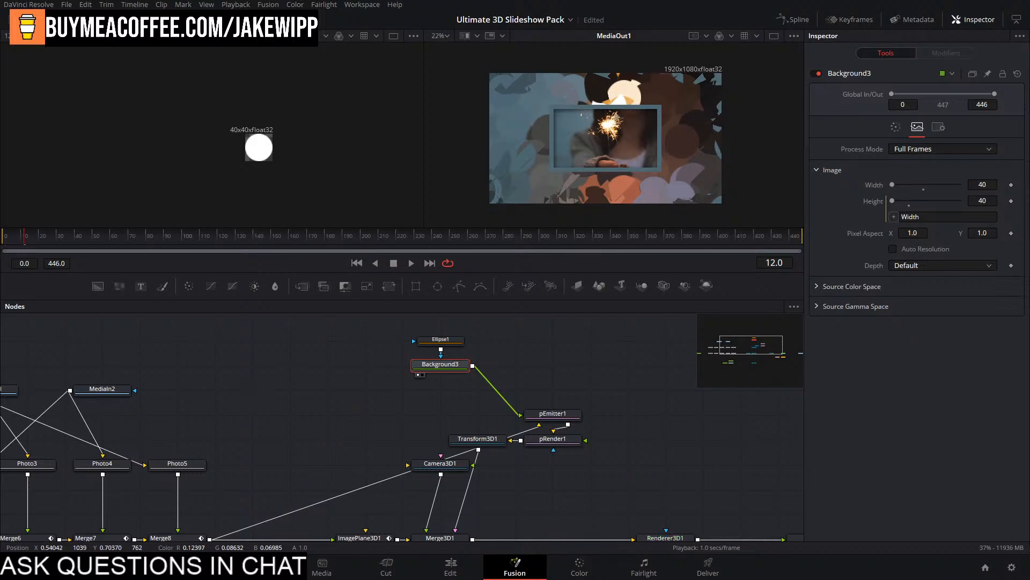
pyautogui.hotkey('ctrl', 's')
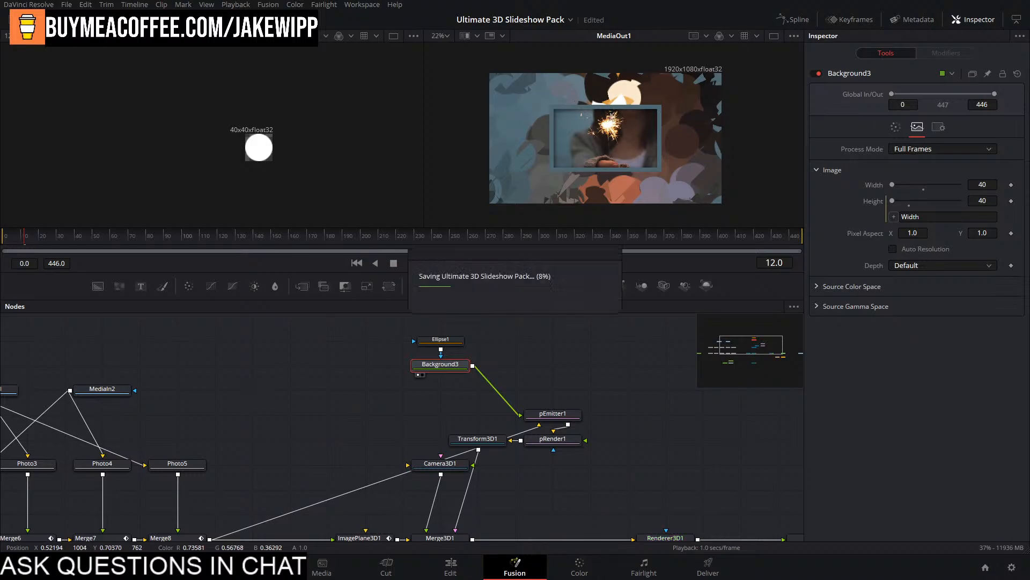
pyautogui.click(982, 184)
pyautogui.click(977, 339)
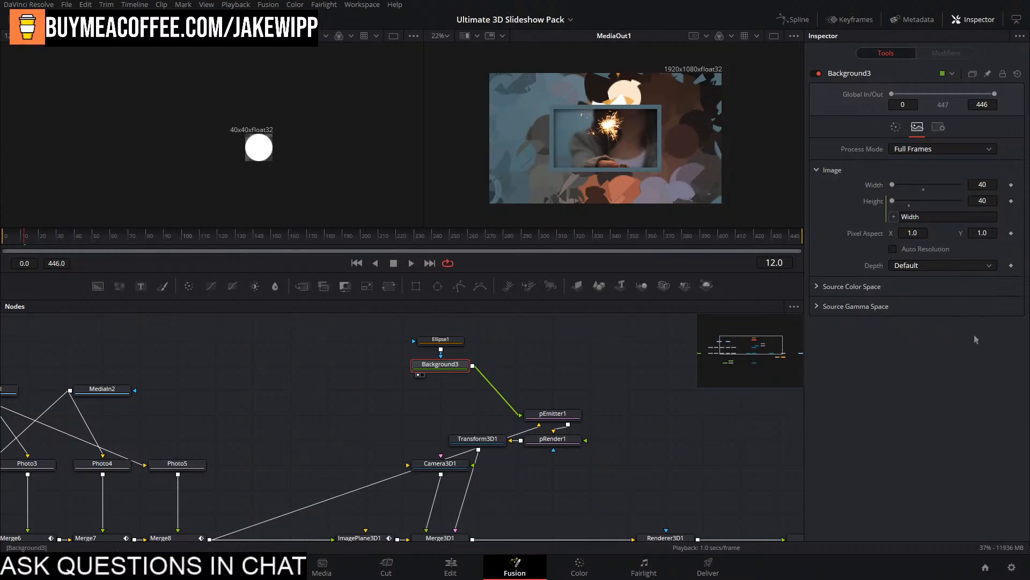
pyautogui.moveTo(982, 184); pyautogui.dragTo(989, 184)
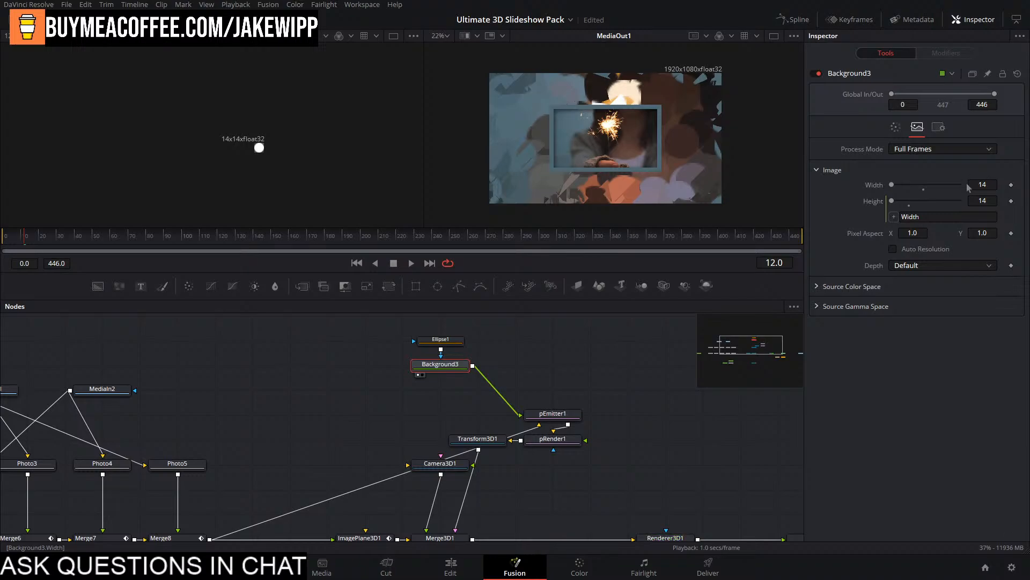
pyautogui.moveTo(982, 184); pyautogui.dragTo(976, 184)
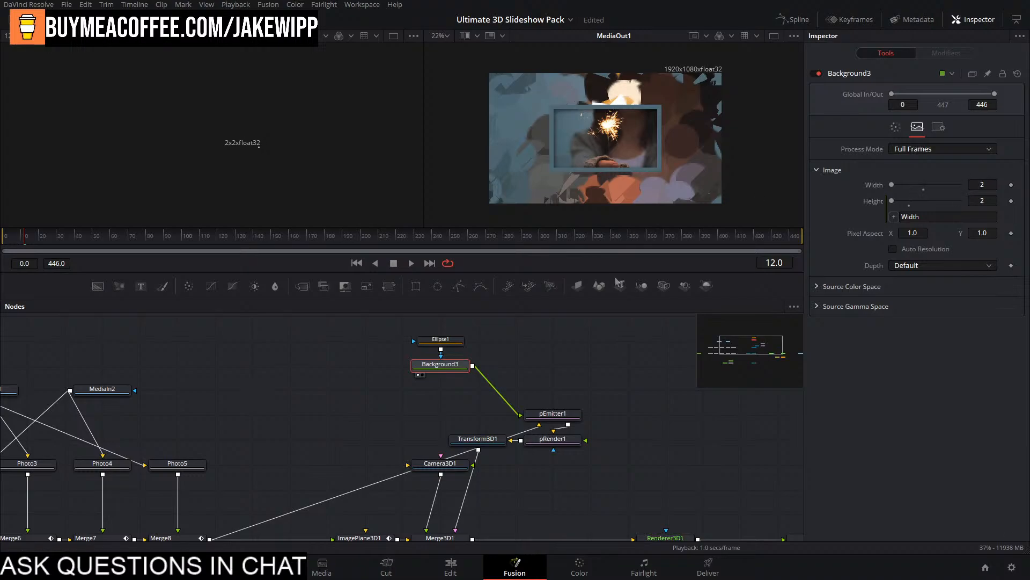
# Examine the particle shapes in the MediaOut1 render and the tiny Background3 image up close.
pyautogui.moveTo(710, 384); pyautogui.dragTo(663, 376)
pyautogui.scroll(3, 644, 145)
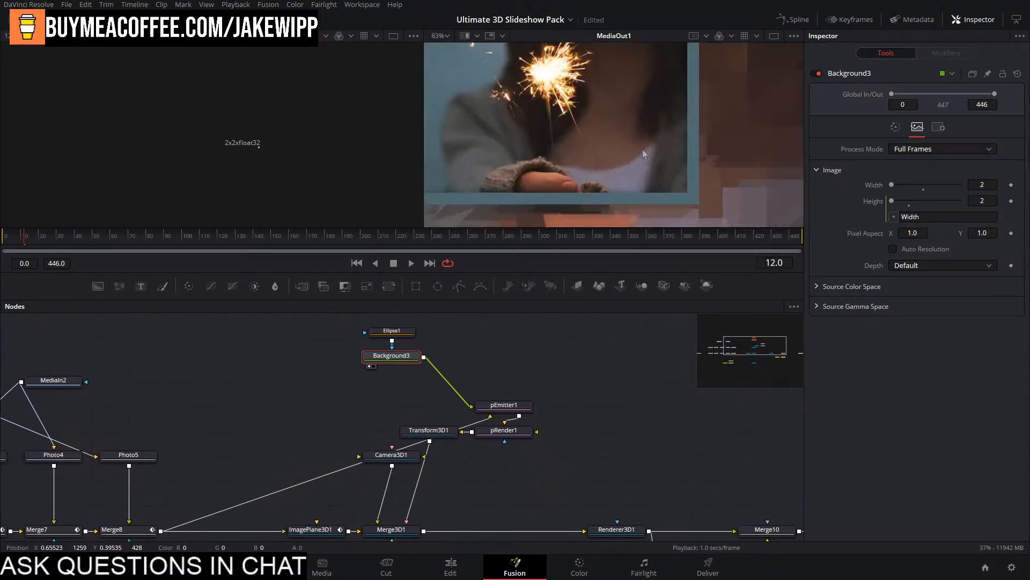
pyautogui.scroll(-4, 644, 145)
pyautogui.moveTo(672, 414); pyautogui.dragTo(594, 419)
pyautogui.scroll(6, 677, 160)
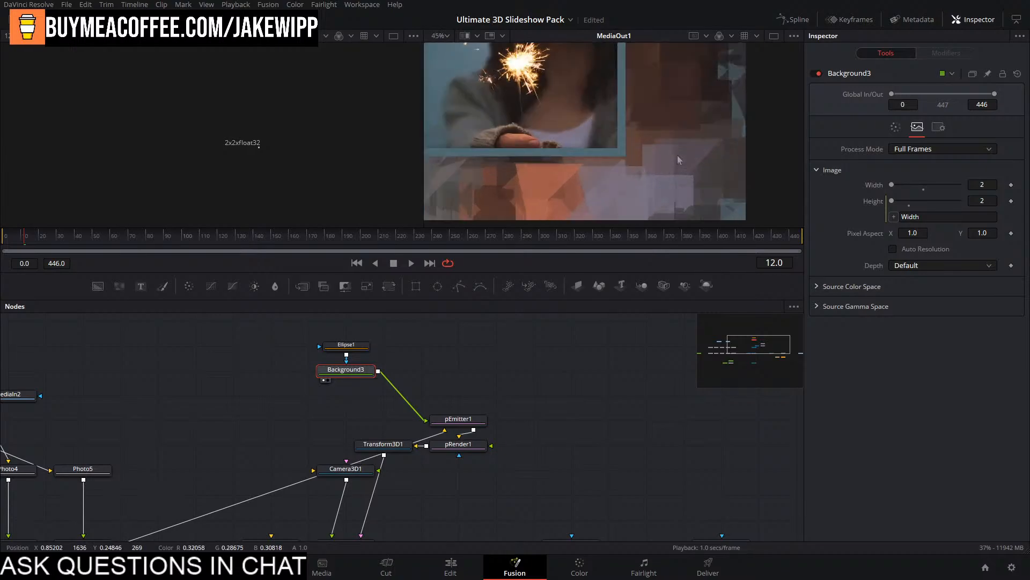
pyautogui.scroll(-6, 691, 176)
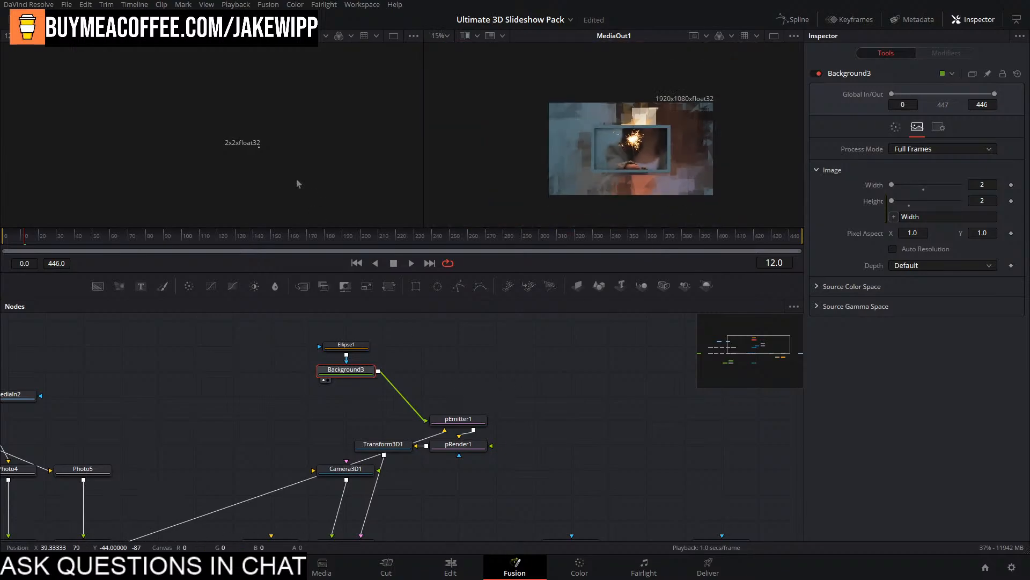
pyautogui.scroll(5, 263, 143)
pyautogui.moveTo(255, 205); pyautogui.dragTo(344, 199)
pyautogui.scroll(3, 304, 128)
pyautogui.scroll(3, 345, 200)
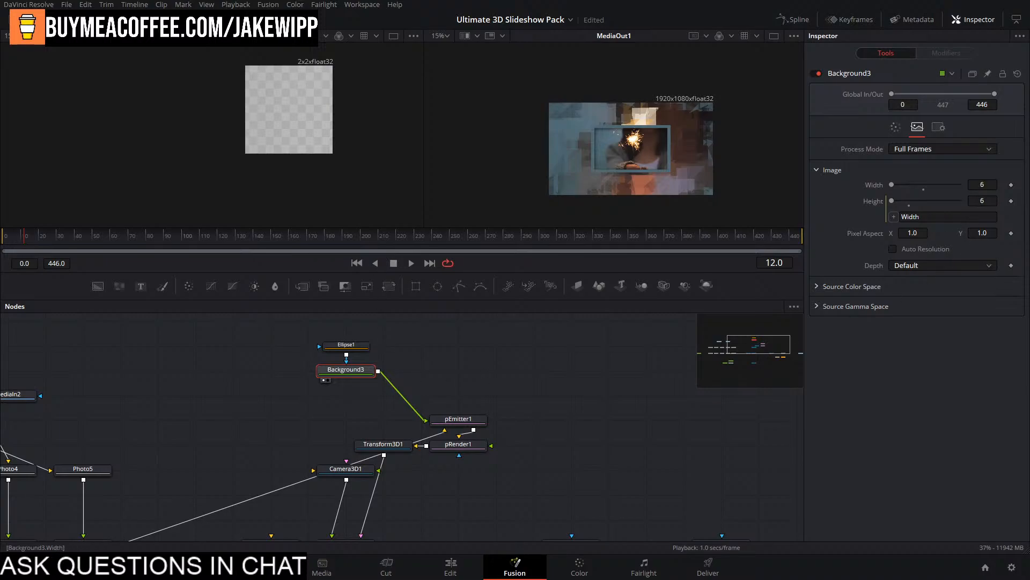
# Raise Background3's image width to 32 while checking how smooth the circle's edge looks.
pyautogui.moveTo(982, 184); pyautogui.dragTo(993, 184)
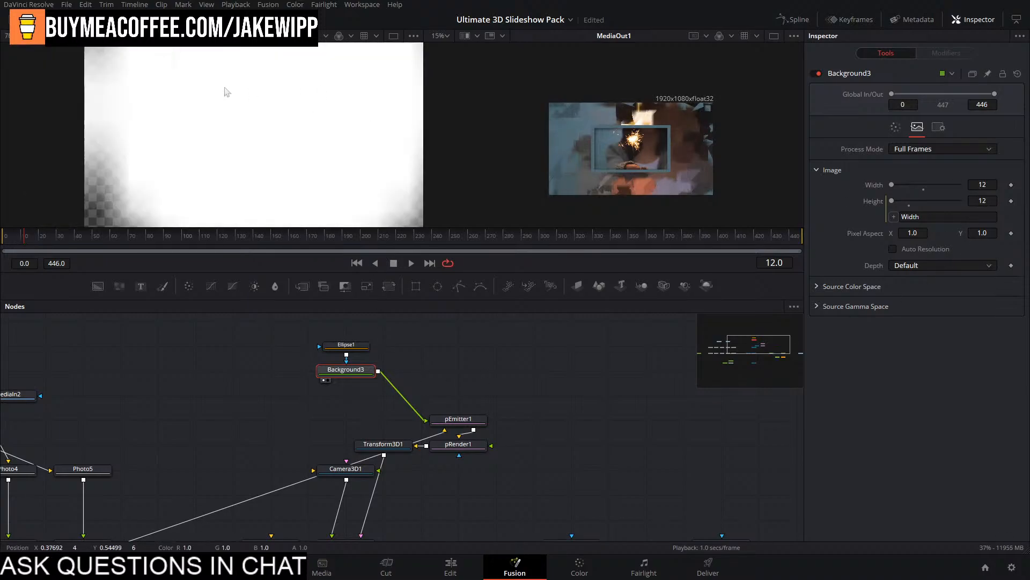
pyautogui.scroll(-6, 229, 91)
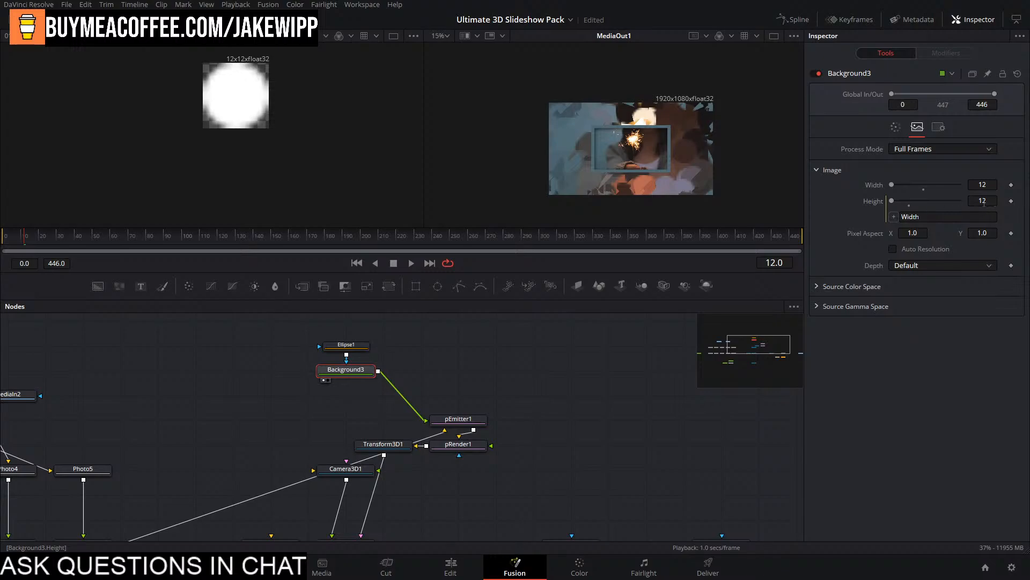
pyautogui.moveTo(982, 184); pyautogui.dragTo(993, 184)
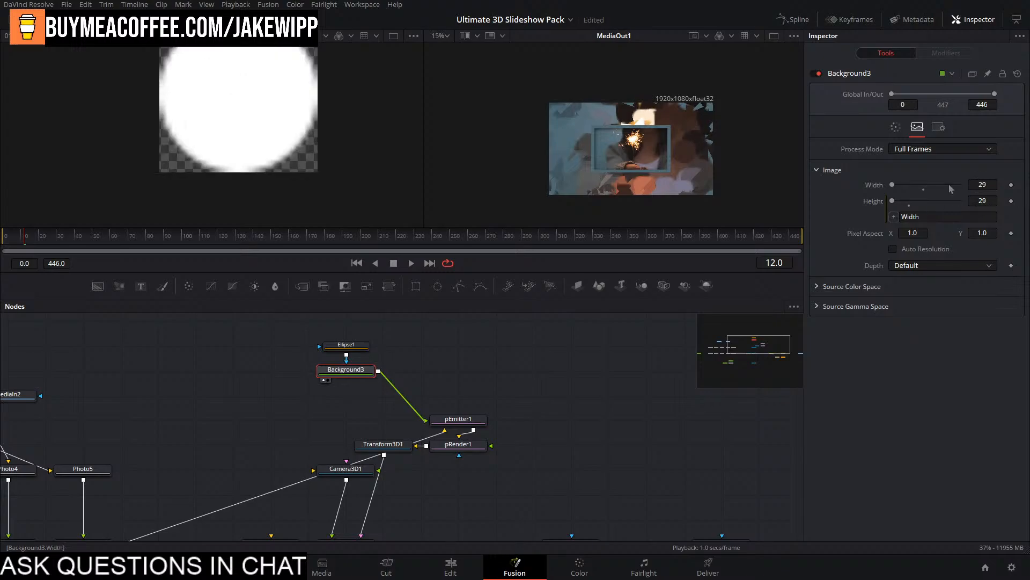
pyautogui.scroll(-2, 234, 131)
pyautogui.click(982, 185)
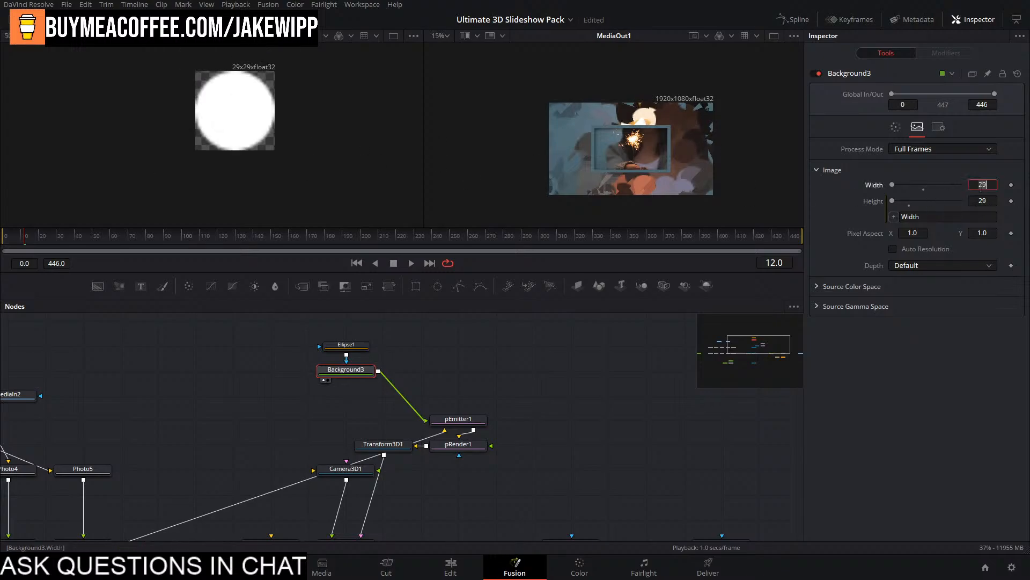
pyautogui.write('32')
pyautogui.press('Return')
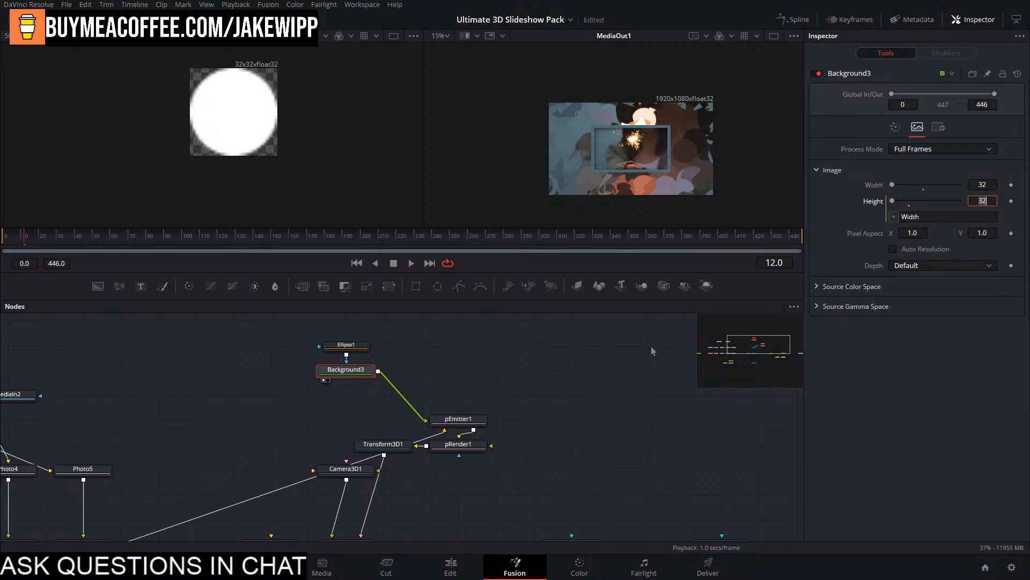
# Set pEmitter1's particle size to 0.007 in its size controls.
pyautogui.click(455, 422)
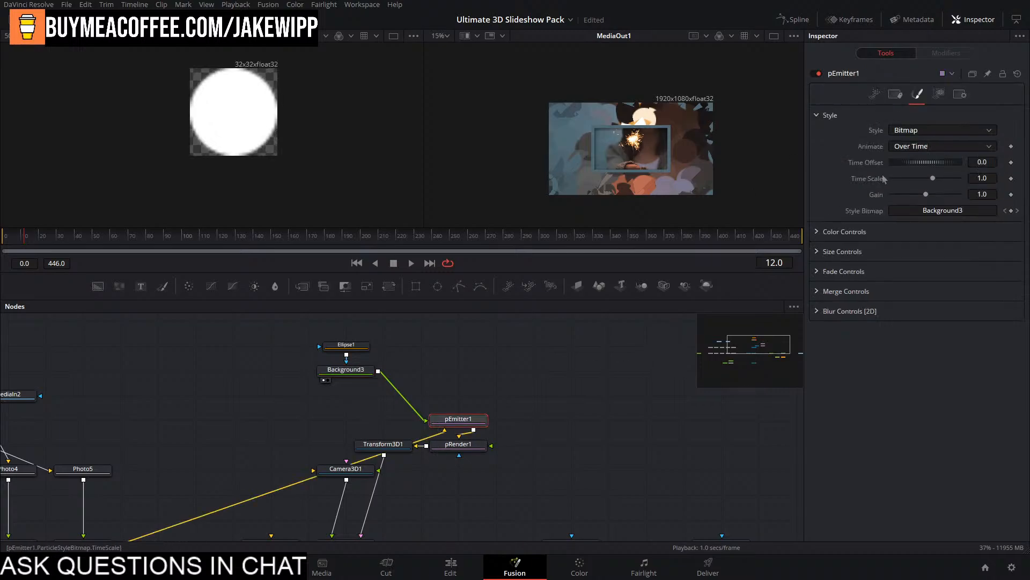
pyautogui.click(825, 252)
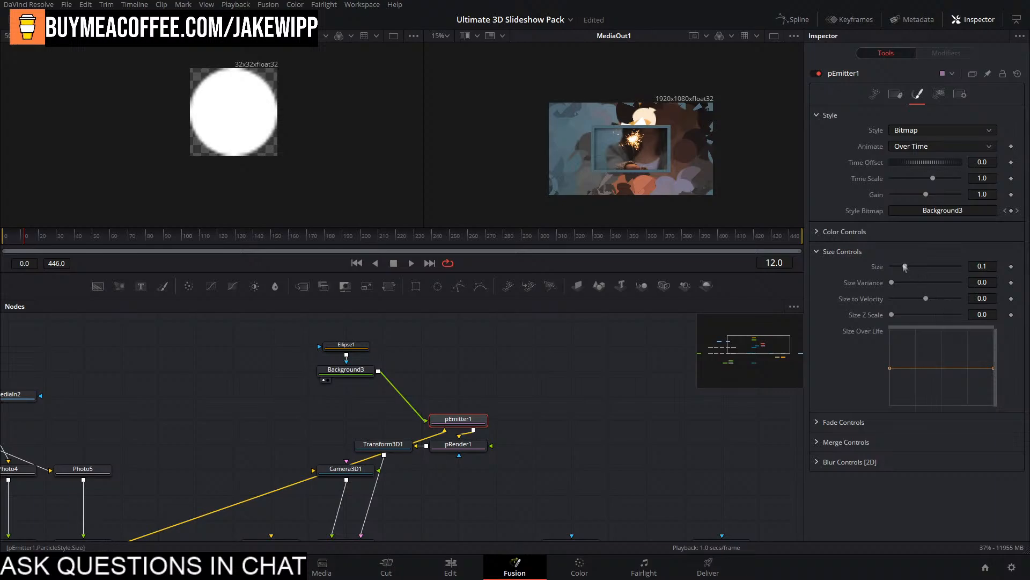
pyautogui.moveTo(905, 266); pyautogui.dragTo(894, 269)
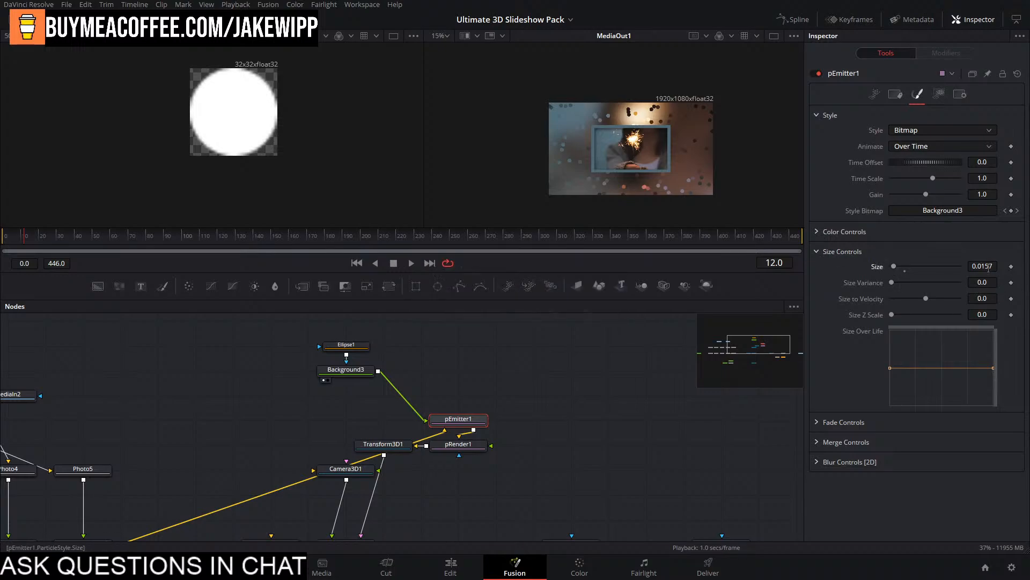
pyautogui.moveTo(988, 267)
pyautogui.mouseDown()
pyautogui.moveTo(961, 266)
pyautogui.moveTo(977, 266)
pyautogui.mouseUp()
# Rearrange the particle nodes so pEmitter1, pRender1 and Transform3D1 form a vertical stack beside Camera3D1.
pyautogui.moveTo(609, 417)
pyautogui.mouseDown()
pyautogui.moveTo(619, 387)
pyautogui.moveTo(614, 420)
pyautogui.mouseUp()
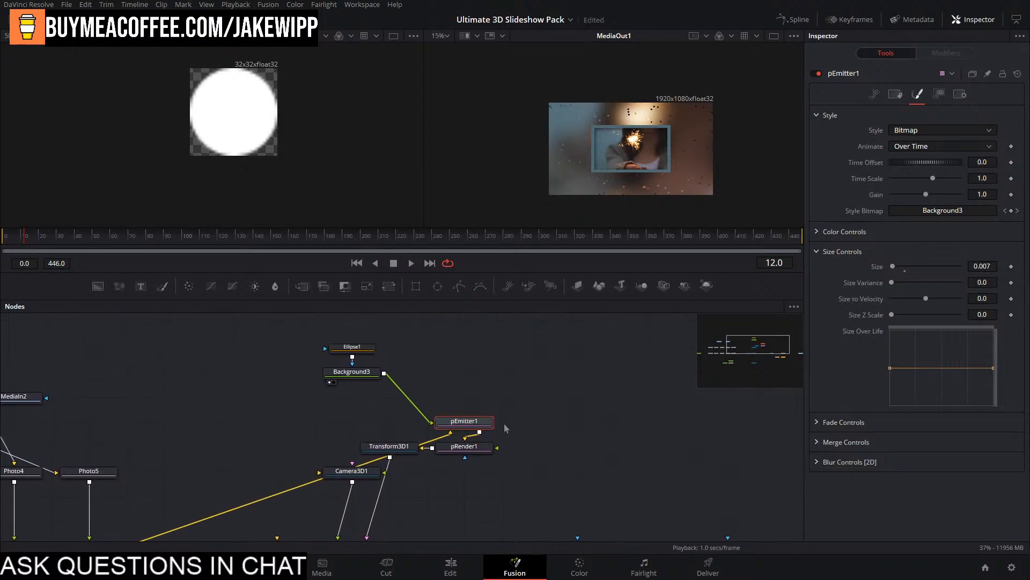
pyautogui.moveTo(504, 424); pyautogui.dragTo(321, 339)
pyautogui.moveTo(465, 423); pyautogui.dragTo(465, 398)
pyautogui.click(506, 450)
pyautogui.moveTo(510, 446); pyautogui.dragTo(577, 368)
pyautogui.moveTo(479, 369); pyautogui.dragTo(504, 405)
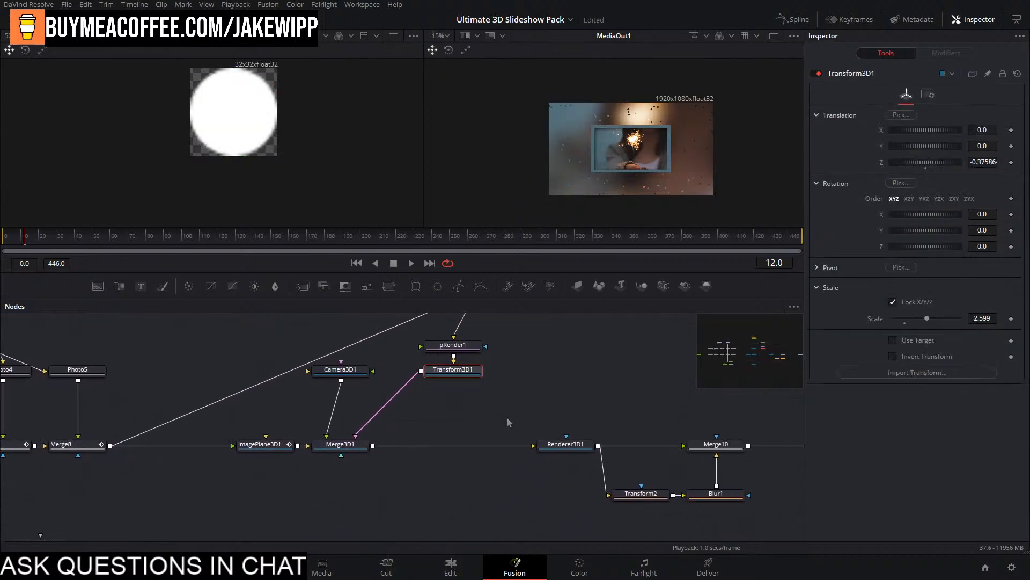
# Disconnect Transform3D1 from Merge3D1 and feed it together with Camera3D1 into a new Merge 3D node.
pyautogui.click(508, 418)
pyautogui.moveTo(359, 433); pyautogui.dragTo(520, 422)
pyautogui.moveTo(485, 426); pyautogui.dragTo(493, 385)
pyautogui.hotkey('shift', 'space')
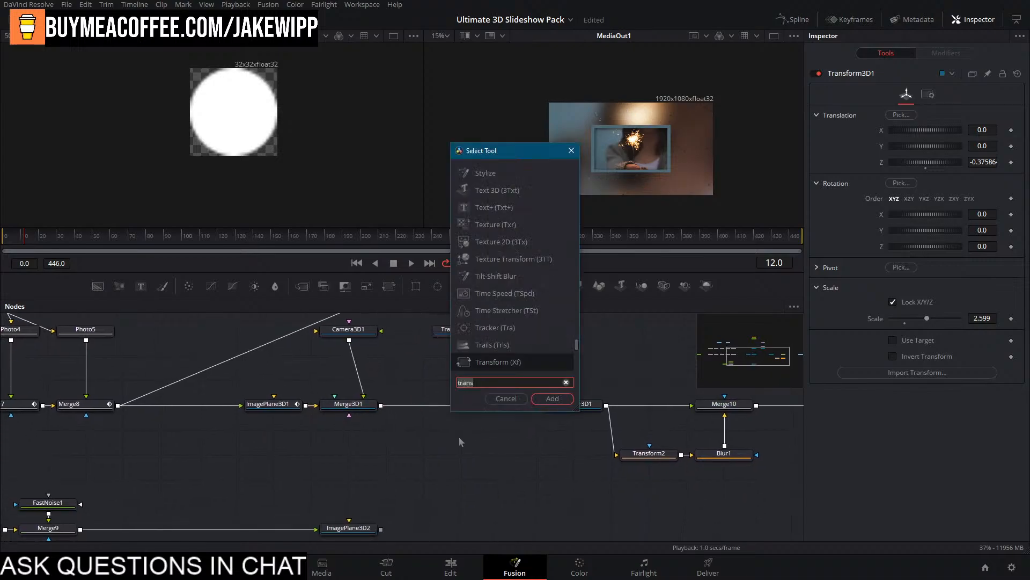
pyautogui.write('merge')
pyautogui.press('Return')
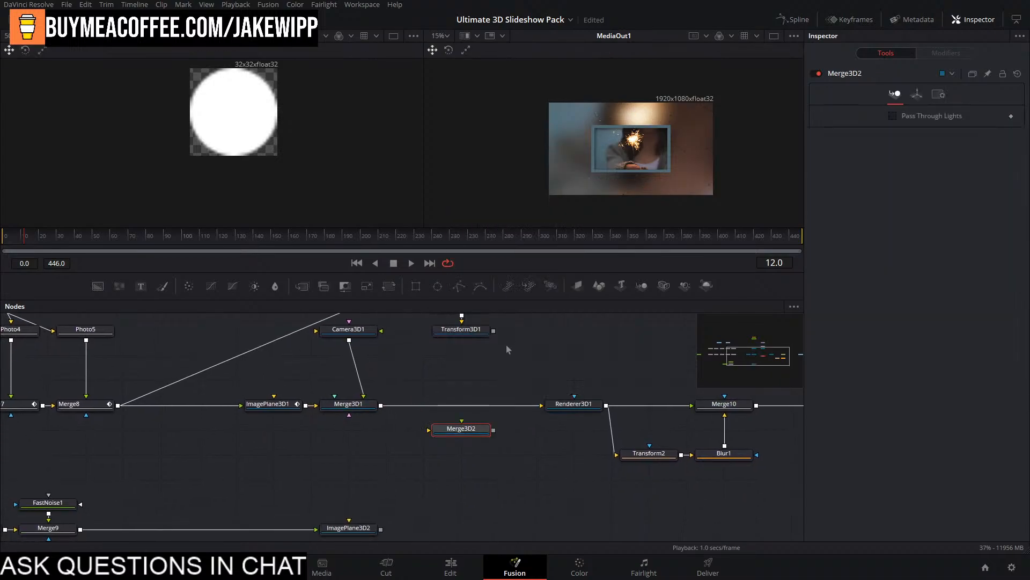
pyautogui.moveTo(493, 331); pyautogui.dragTo(461, 429)
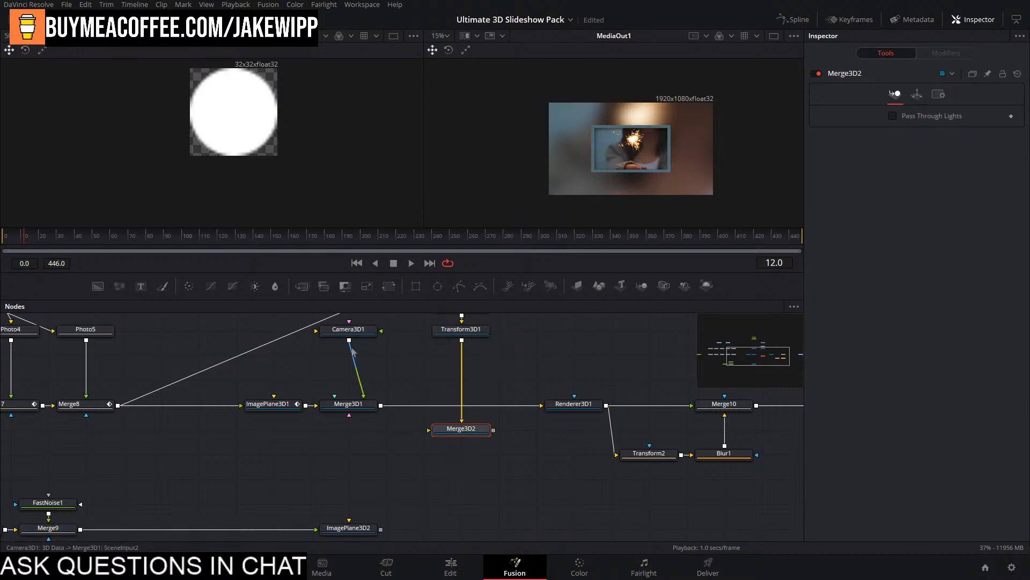
pyautogui.moveTo(349, 341); pyautogui.dragTo(467, 459)
# Add a Renderer 3D node after Merge3D2 and show its whole output in the free viewer.
pyautogui.hotkey('shift', 'space')
pyautogui.write('rend')
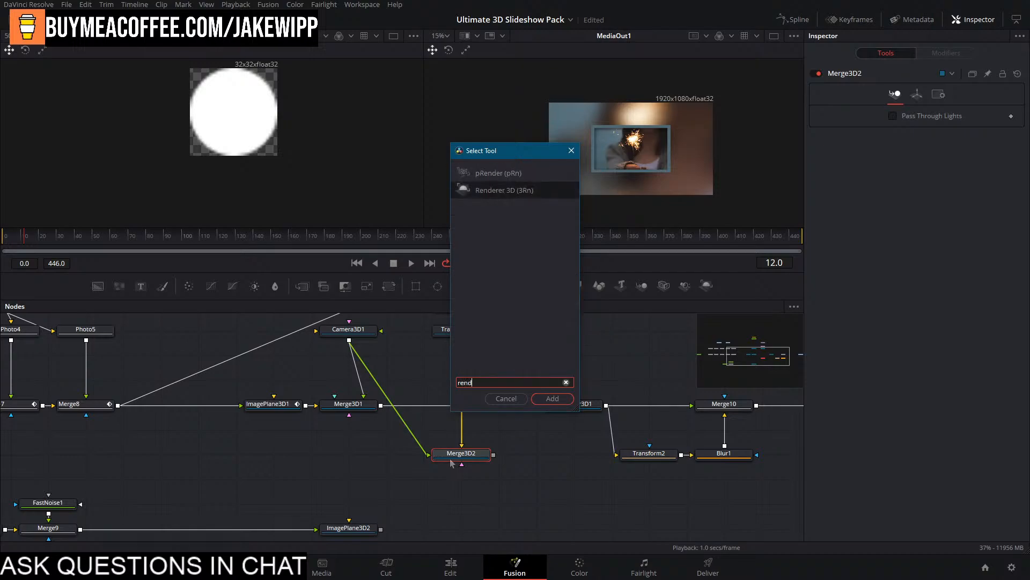
pyautogui.press('Return')
pyautogui.click(513, 464)
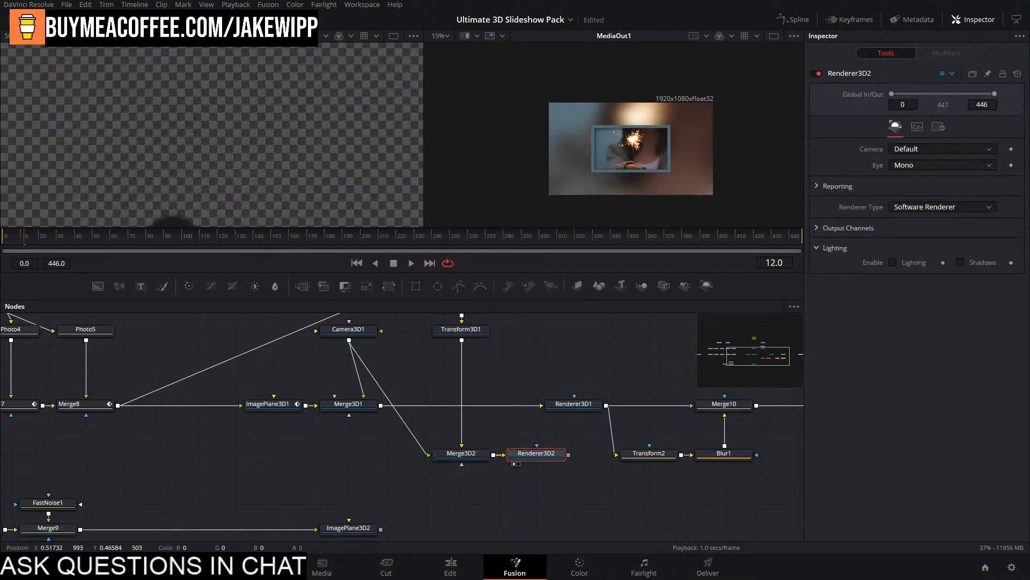
pyautogui.scroll(-6, 248, 120)
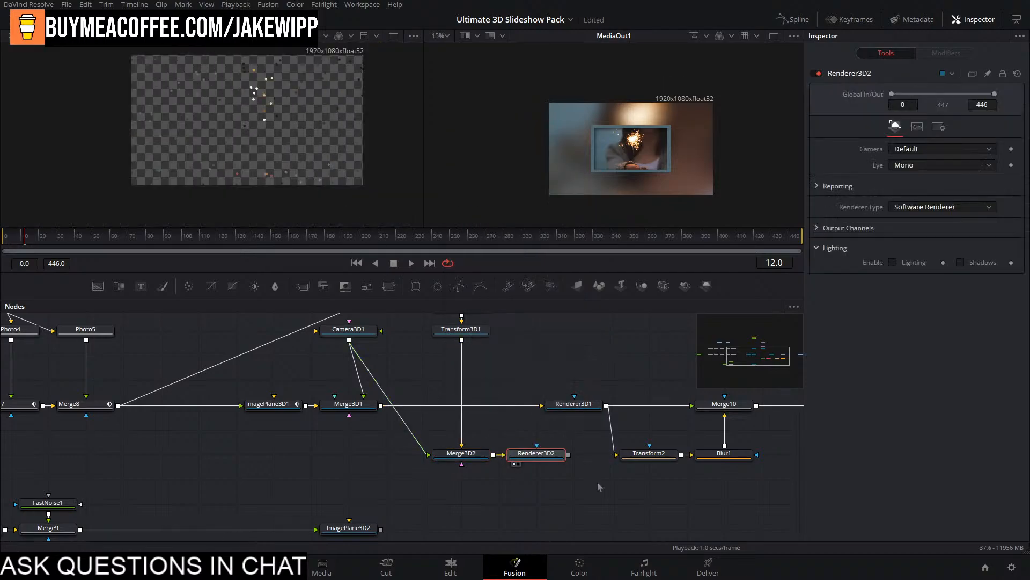
# Make room around Blur1 and merge Renderer3D2's output over Blur1 through a new Merge node feeding Merge10.
pyautogui.moveTo(645, 488); pyautogui.dragTo(621, 485)
pyautogui.moveTo(444, 456); pyautogui.dragTo(545, 457)
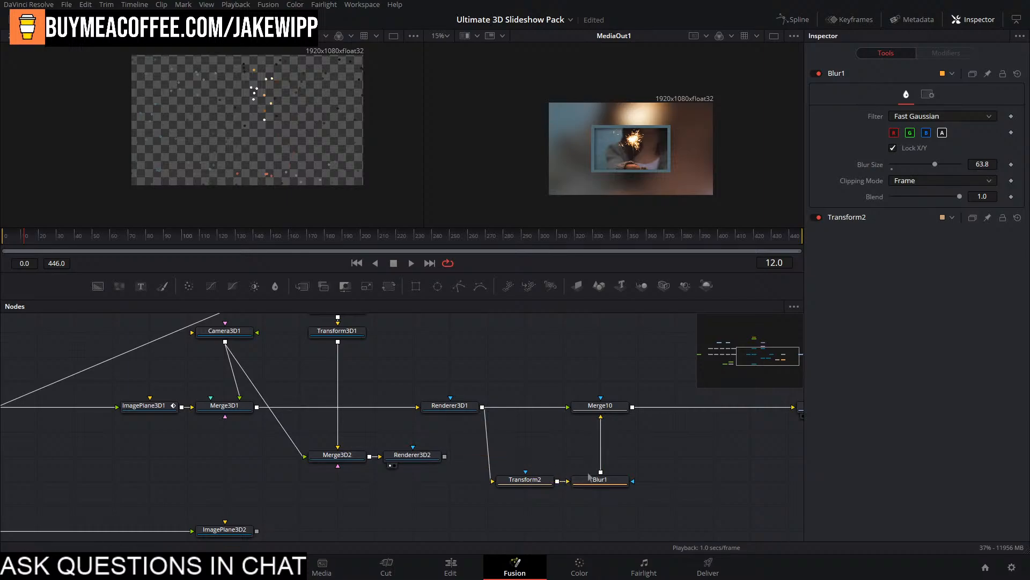
pyautogui.moveTo(616, 483); pyautogui.dragTo(655, 484)
pyautogui.moveTo(520, 485); pyautogui.dragTo(562, 487)
pyautogui.moveTo(628, 484); pyautogui.dragTo(536, 484)
pyautogui.click(539, 487)
pyautogui.moveTo(445, 456); pyautogui.dragTo(600, 479)
pyautogui.moveTo(667, 478); pyautogui.dragTo(600, 455)
pyautogui.click(671, 443)
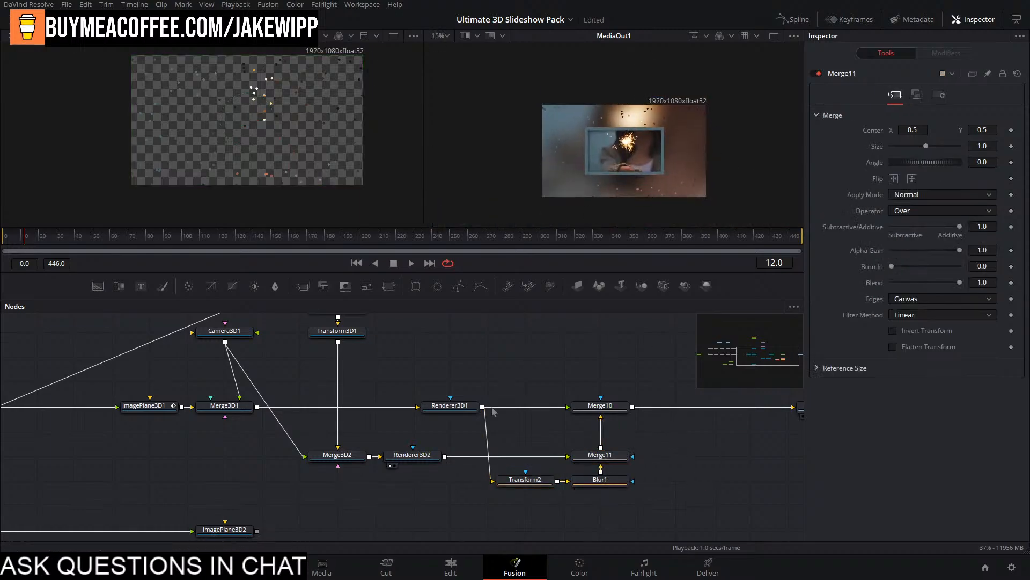
# Shift Merge3D2 and Renderer3D2 back along the flow and insert a Blur node after Renderer3D2.
pyautogui.moveTo(423, 509); pyautogui.dragTo(322, 452)
pyautogui.moveTo(416, 459); pyautogui.dragTo(382, 468)
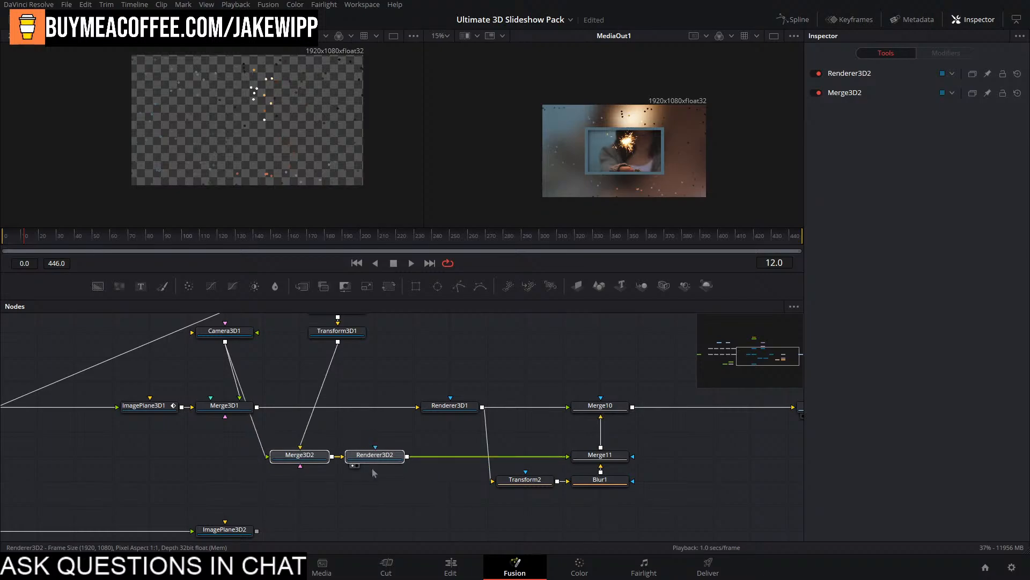
pyautogui.click(376, 457)
pyautogui.hotkey('shift', 'space')
pyautogui.write('blur')
pyautogui.press('Return')
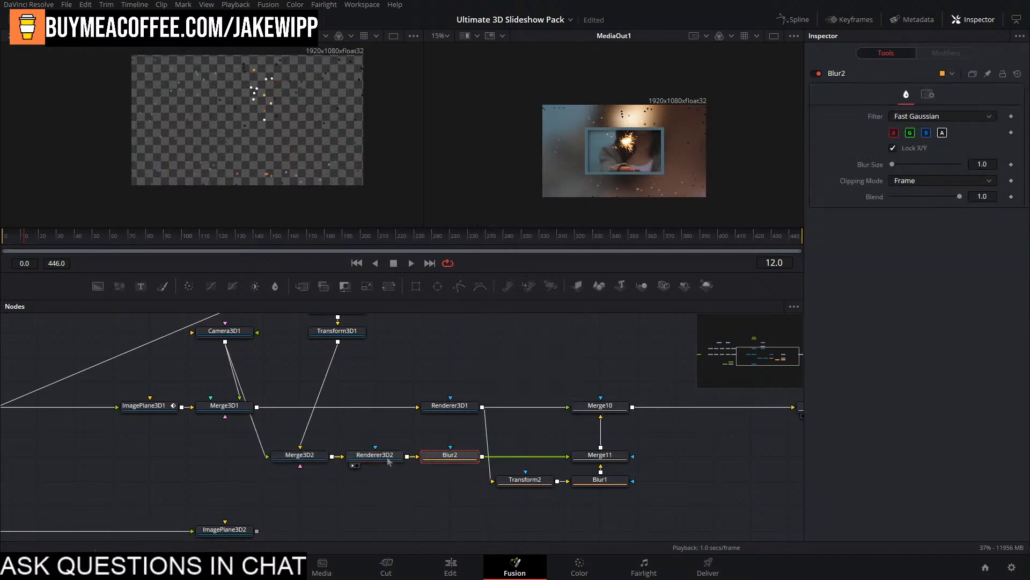
# Set Blur2's blur size to 11.0 and inspect the softened particles in the MediaOut1 render.
pyautogui.moveTo(892, 164)
pyautogui.mouseDown()
pyautogui.moveTo(903, 166)
pyautogui.moveTo(894, 169)
pyautogui.mouseUp()
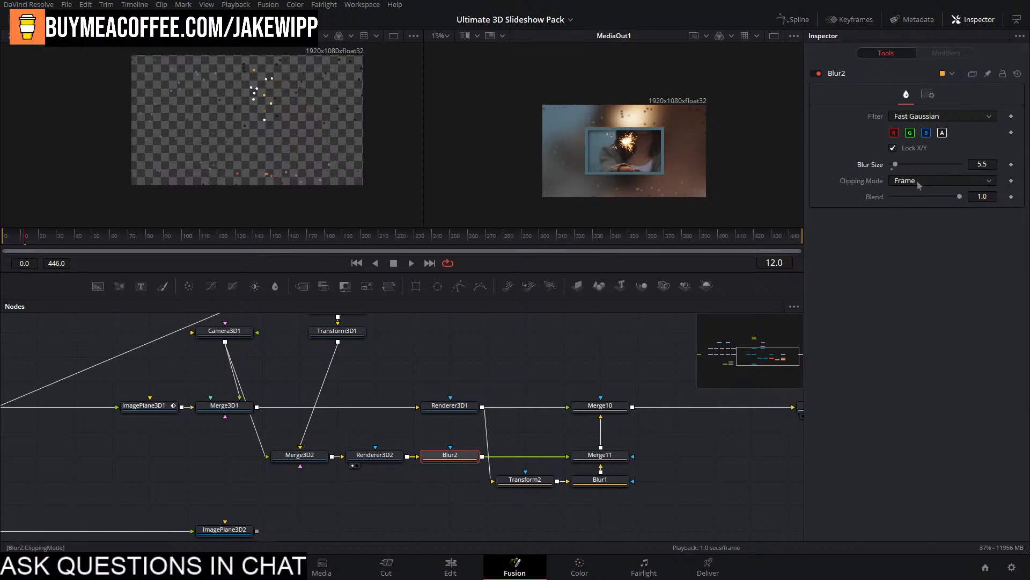
pyautogui.moveTo(896, 164); pyautogui.dragTo(899, 165)
pyautogui.scroll(3, 647, 125)
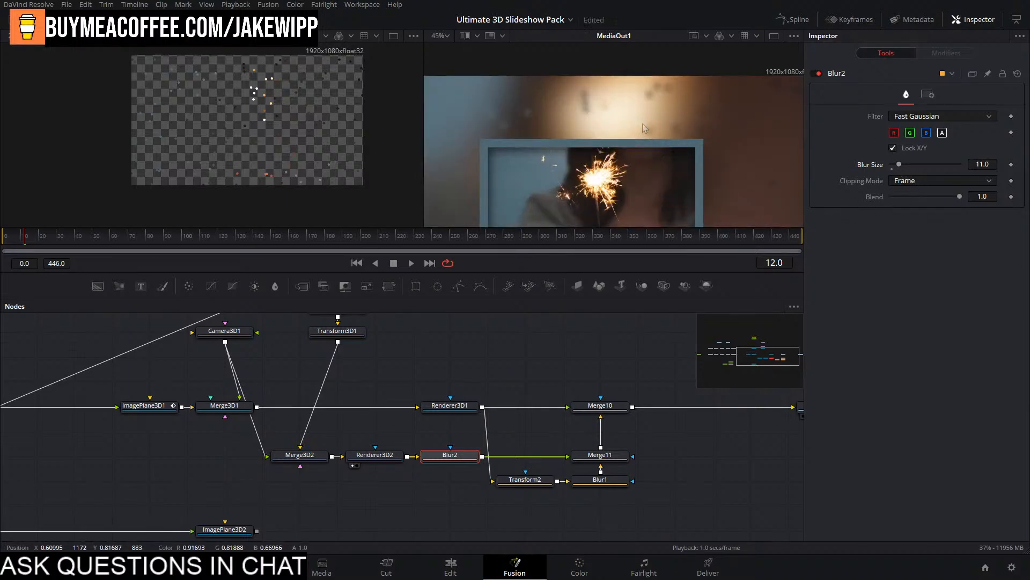
pyautogui.scroll(-2, 644, 127)
pyautogui.scroll(-1, 642, 124)
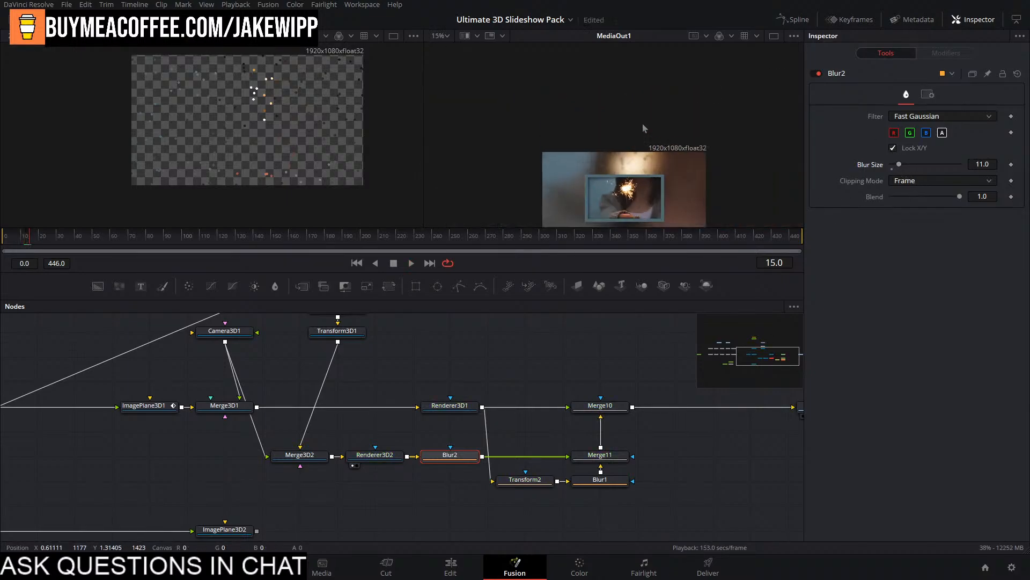
pyautogui.moveTo(642, 122); pyautogui.dragTo(647, 67)
pyautogui.scroll(1, 646, 96)
pyautogui.moveTo(668, 113); pyautogui.dragTo(680, 93)
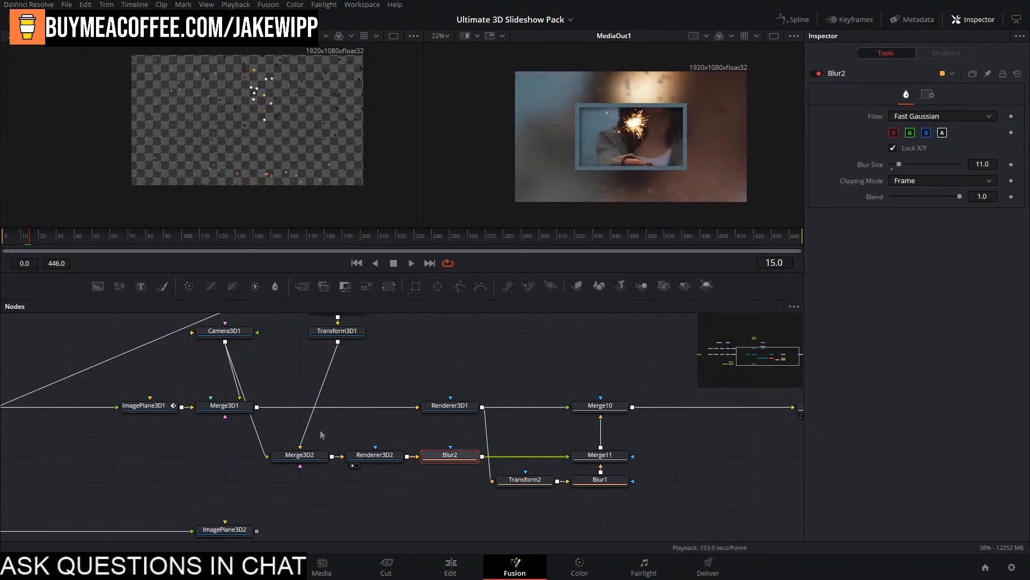
# Give pEmitter1's particles a size variance of 0.0197 and a size of 0.0054.
pyautogui.click(320, 456)
pyautogui.moveTo(340, 419); pyautogui.dragTo(376, 480)
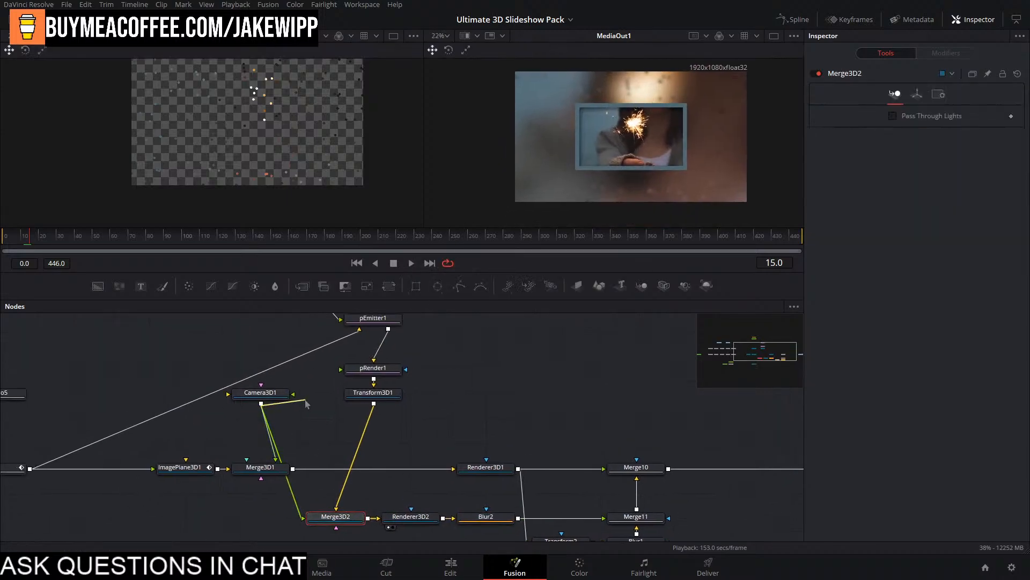
pyautogui.moveTo(277, 395); pyautogui.dragTo(315, 395)
pyautogui.moveTo(429, 360); pyautogui.dragTo(463, 418)
pyautogui.click(397, 379)
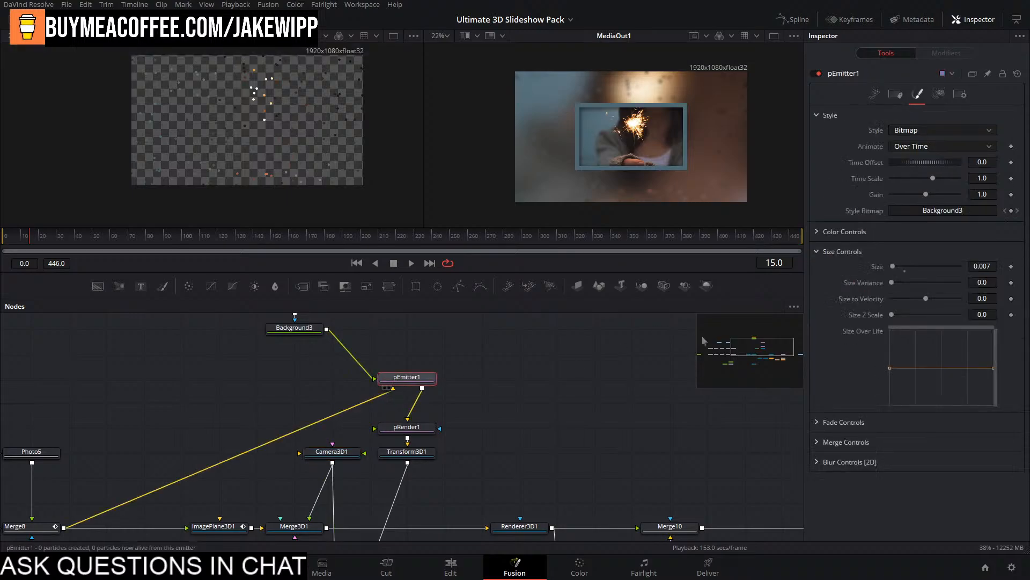
pyautogui.moveTo(894, 266); pyautogui.dragTo(895, 270)
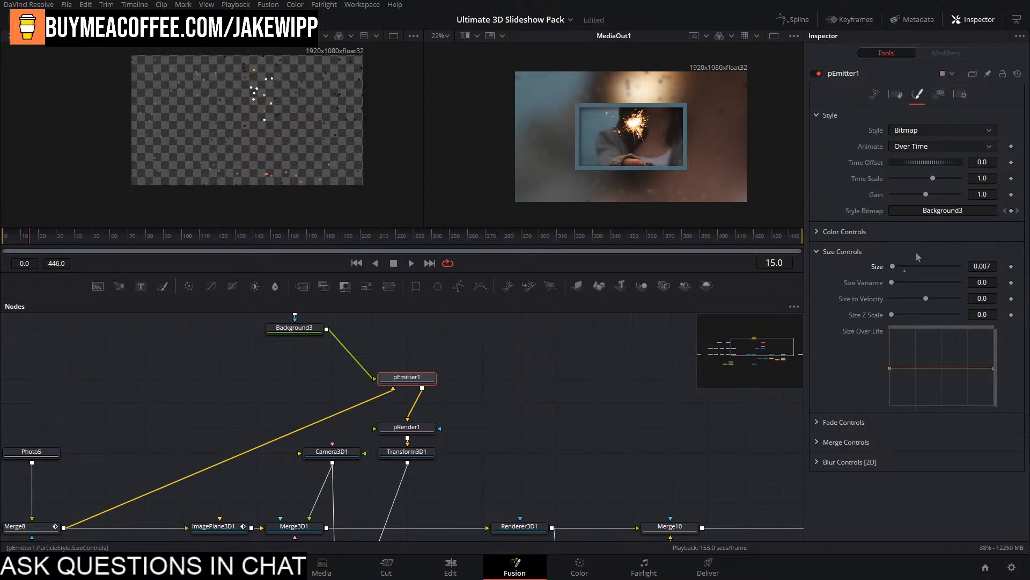
pyautogui.moveTo(892, 283)
pyautogui.mouseDown()
pyautogui.moveTo(893, 291)
pyautogui.moveTo(892, 266)
pyautogui.mouseUp()
pyautogui.doubleClick(988, 268)
pyautogui.press('BackSpace')
pyautogui.write('0.0054')
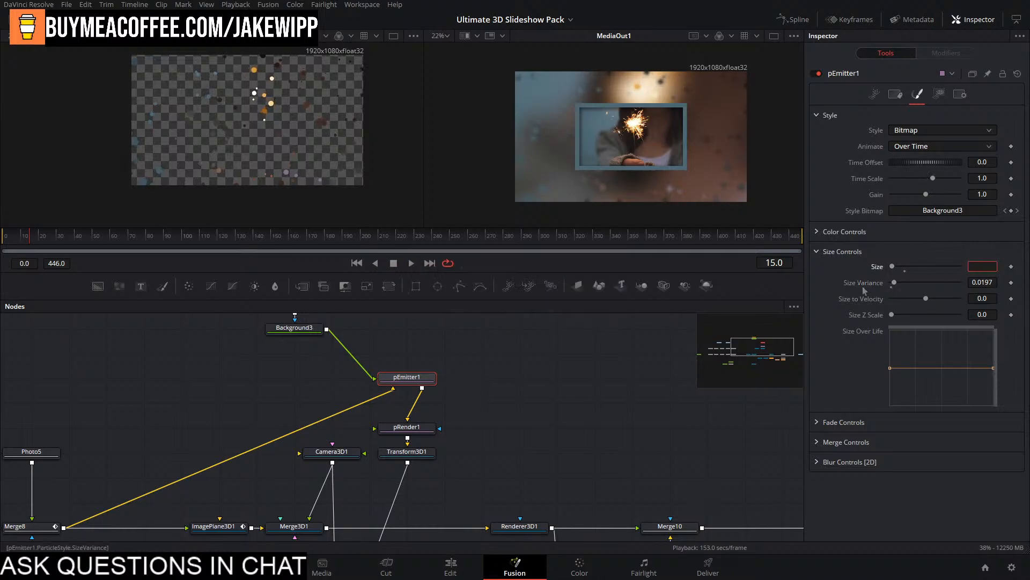
pyautogui.press('Return')
# Set pEmitter1's particle fade in to 0.122 and fade out to 0.789.
pyautogui.click(837, 422)
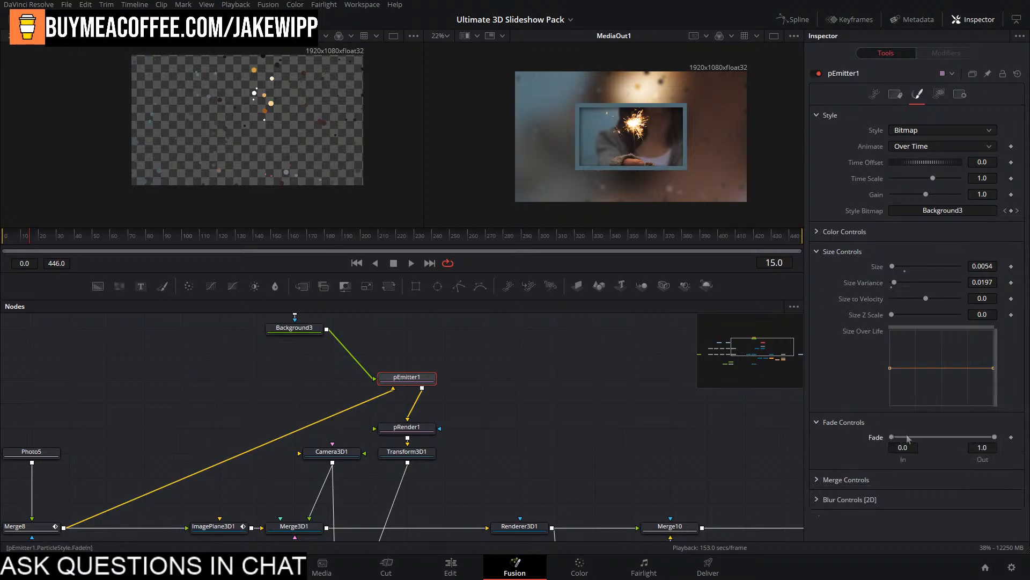
pyautogui.moveTo(892, 437); pyautogui.dragTo(903, 437)
pyautogui.moveTo(995, 437); pyautogui.dragTo(974, 437)
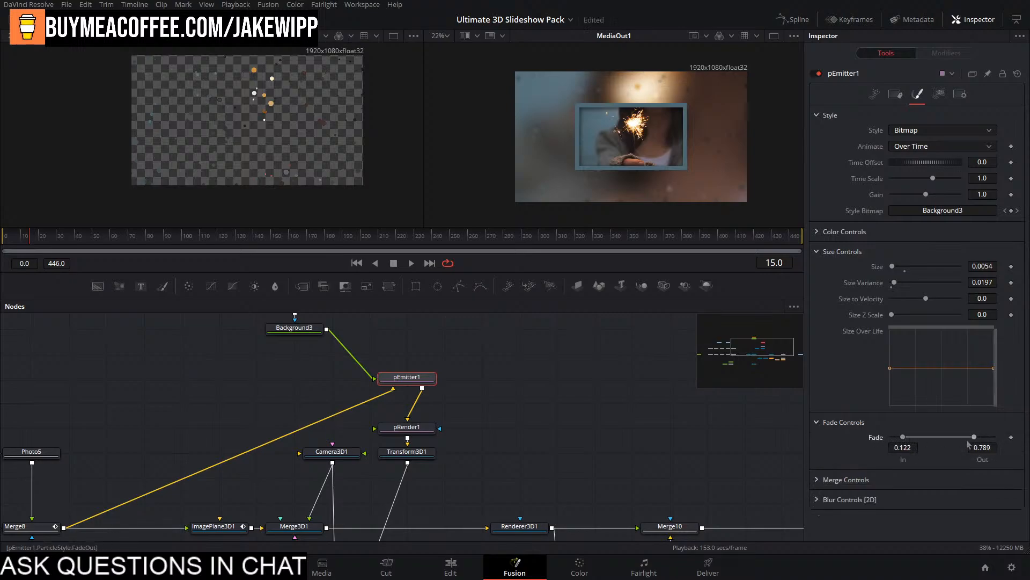
# Play the composition from the start and raise the particles' fade in to 0.222.
pyautogui.press('space')
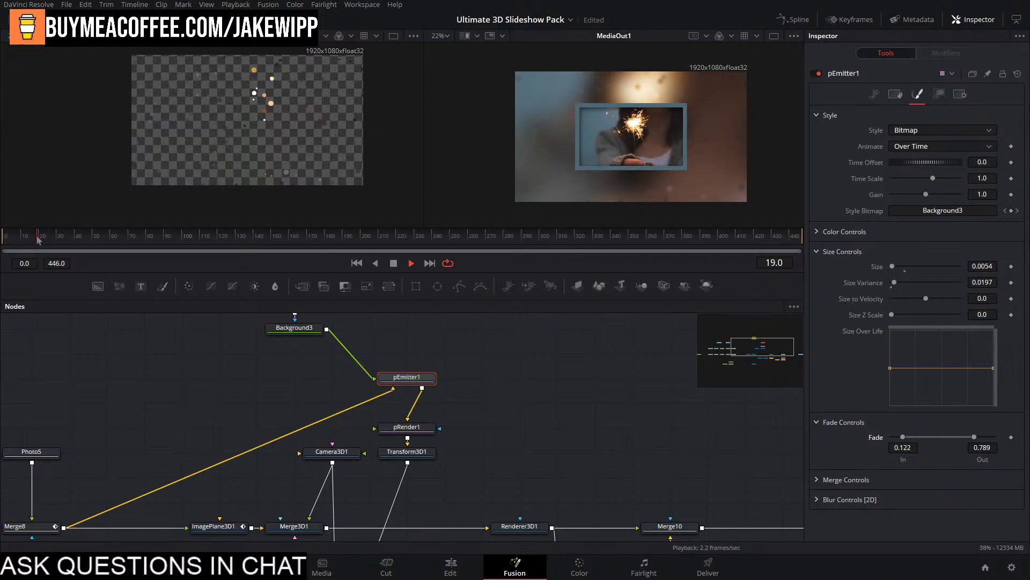
pyautogui.click(3, 240)
pyautogui.press('space')
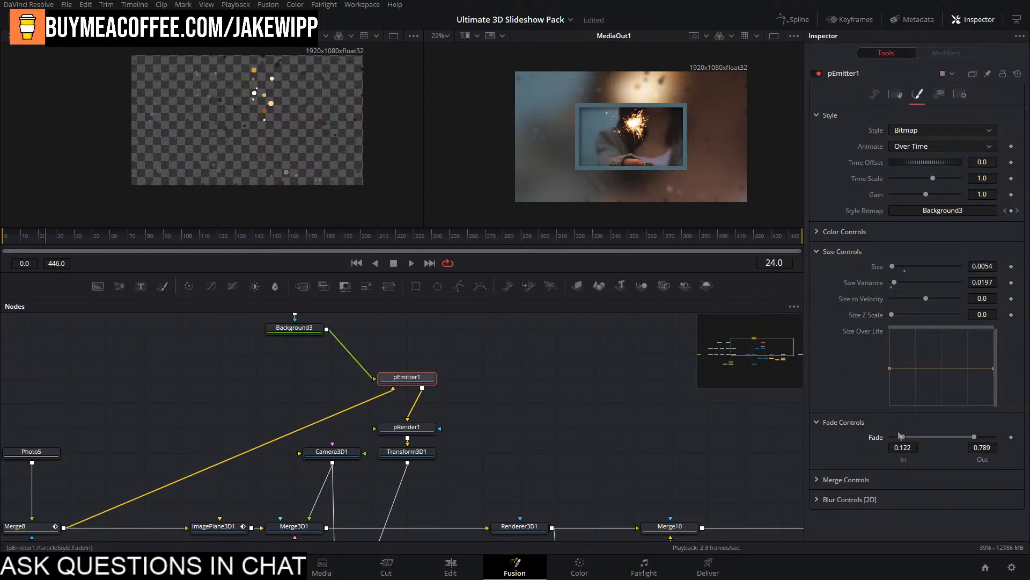
pyautogui.moveTo(906, 439); pyautogui.dragTo(913, 438)
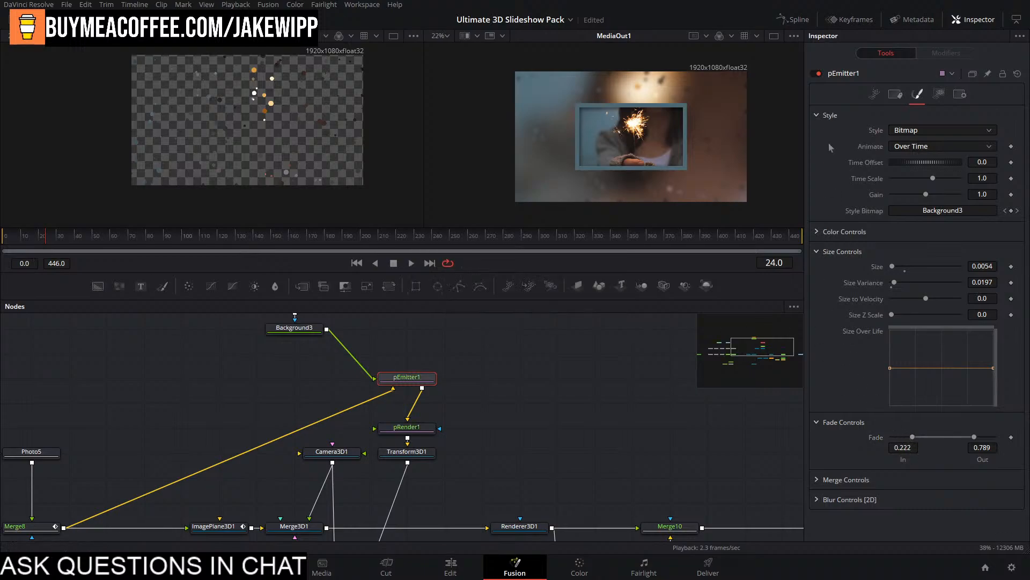
# Try a lifespan of 205 for the pEmitter1 particles and check frames 149 and 230.
pyautogui.click(895, 94)
pyautogui.click(874, 94)
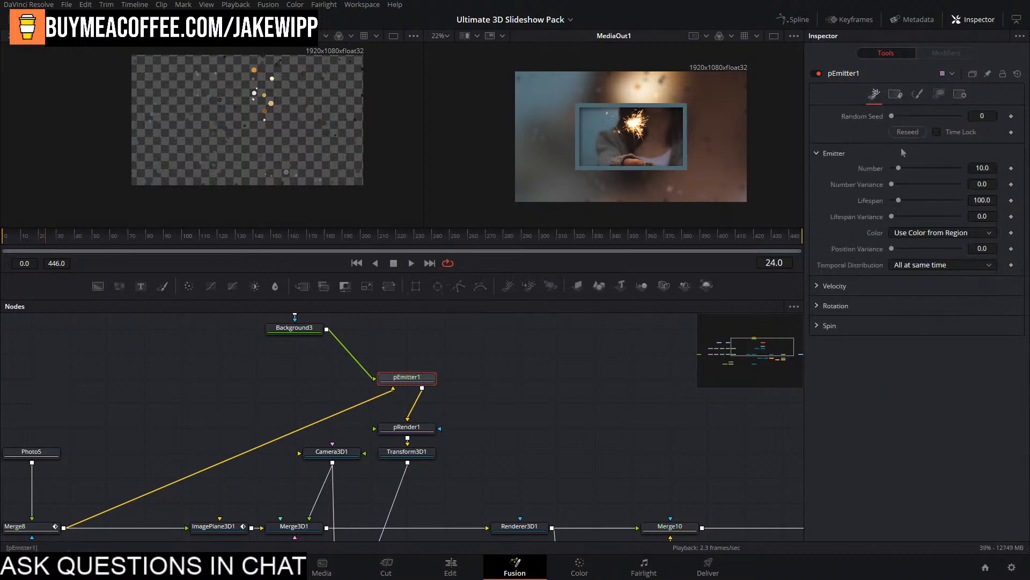
pyautogui.moveTo(898, 201); pyautogui.dragTo(906, 202)
pyautogui.click(270, 238)
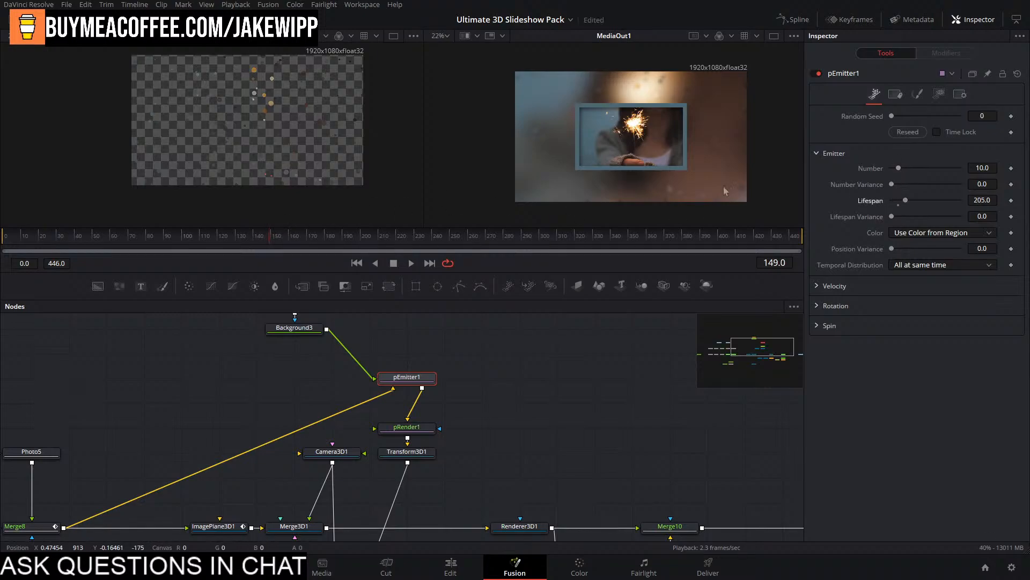
pyautogui.click(415, 239)
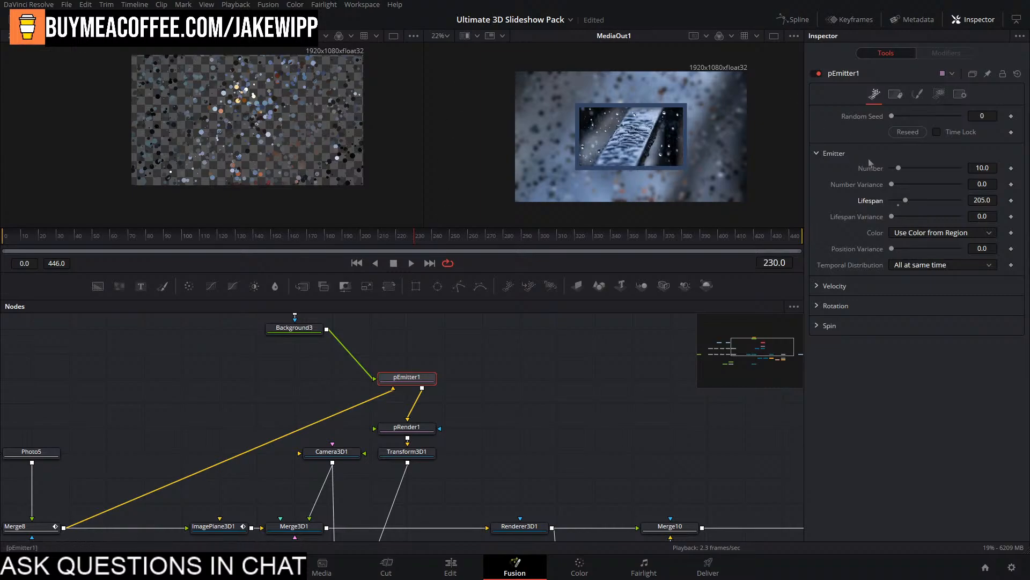
# Reset the pEmitter1 lifespan to its default of 100 and go to frame 100.
pyautogui.doubleClick(899, 201)
pyautogui.click(174, 241)
pyautogui.click(182, 239)
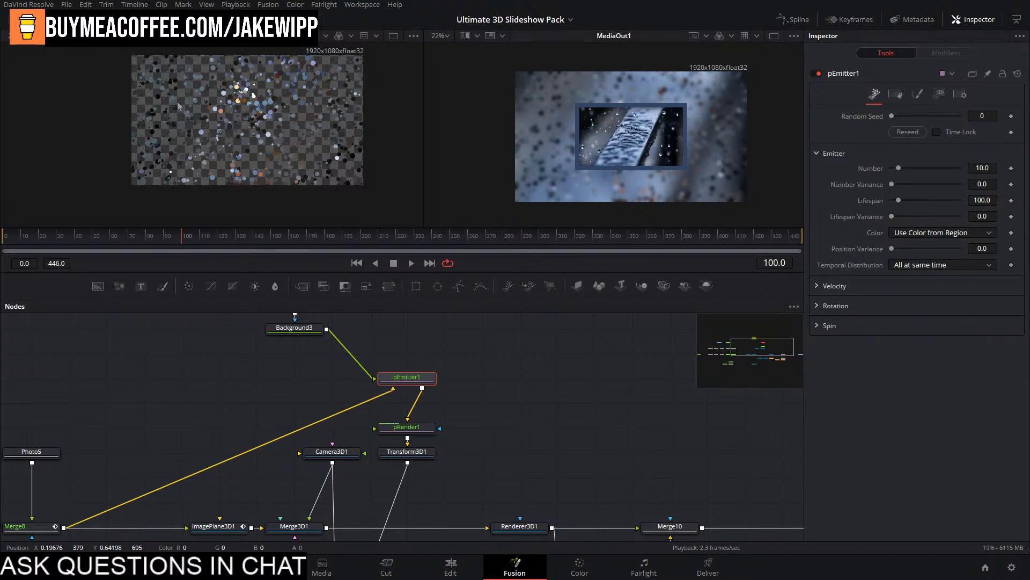
# Reduce the pEmitter1 particle size to 0.0031.
pyautogui.click(918, 94)
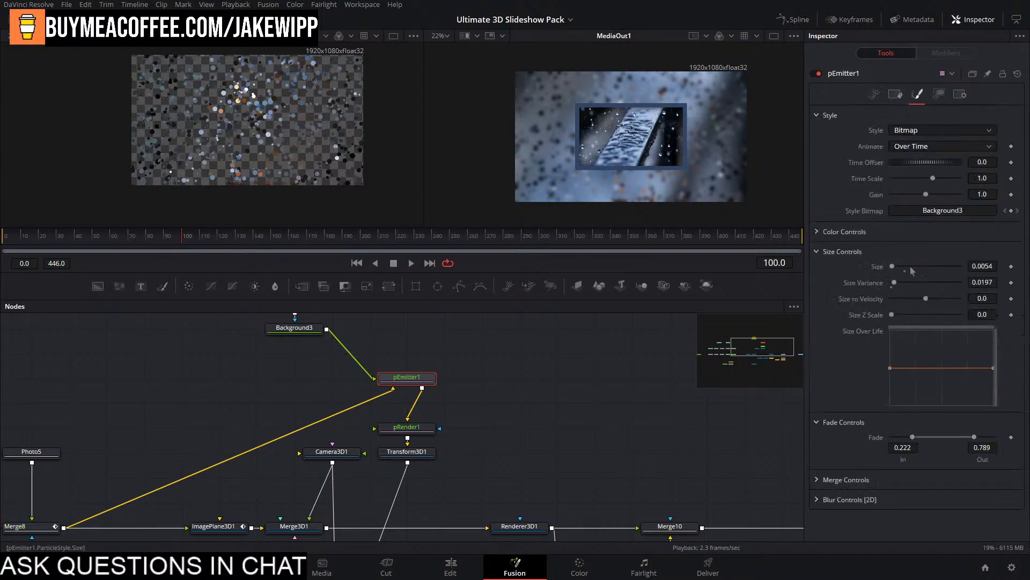
pyautogui.moveTo(981, 266); pyautogui.dragTo(974, 266)
pyautogui.click(982, 266)
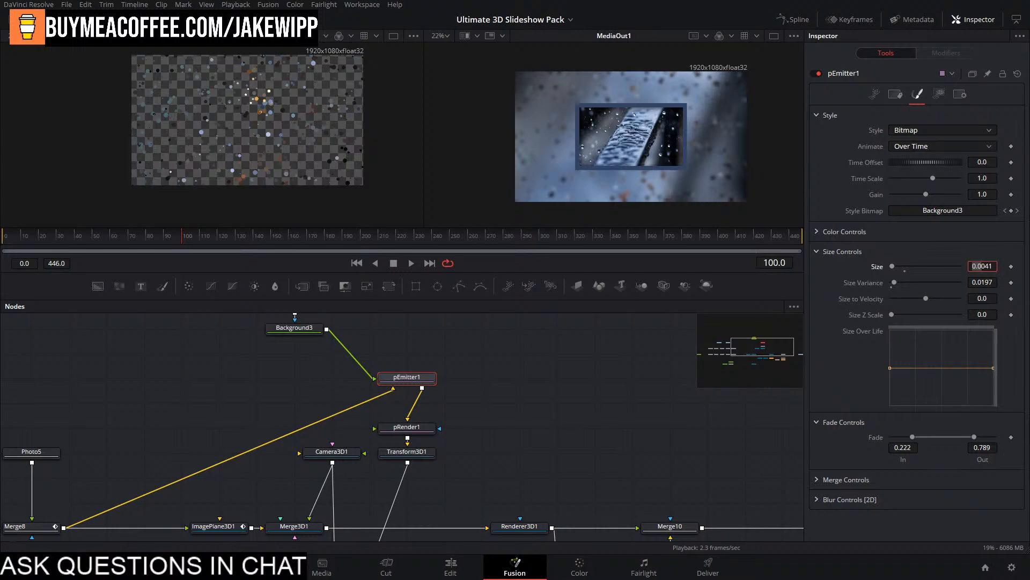
pyautogui.press('Return')
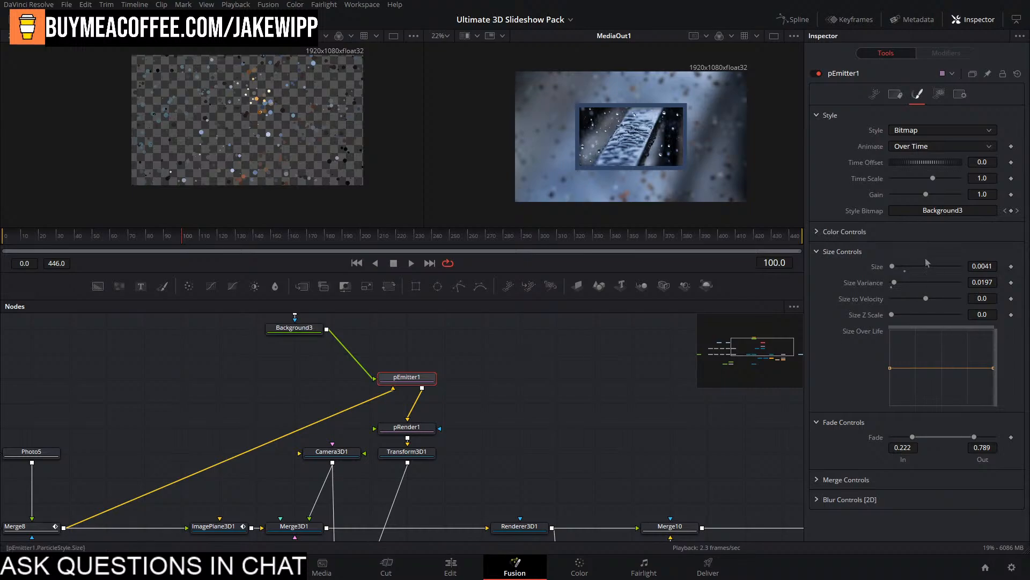
pyautogui.moveTo(892, 266); pyautogui.dragTo(892, 266)
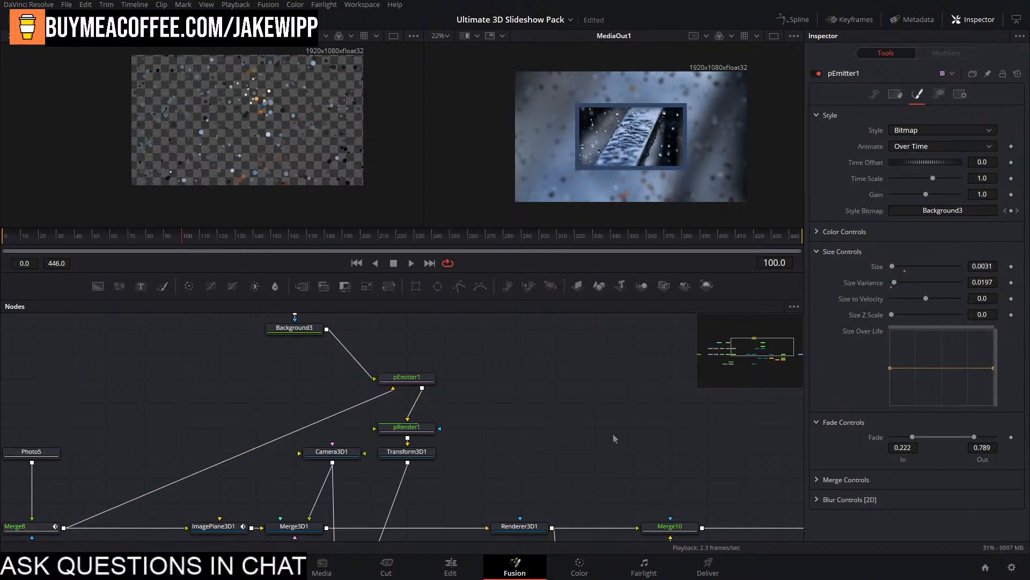
# Increase the blur size of the Blur2 node to 21.3.
pyautogui.moveTo(618, 444); pyautogui.dragTo(637, 411)
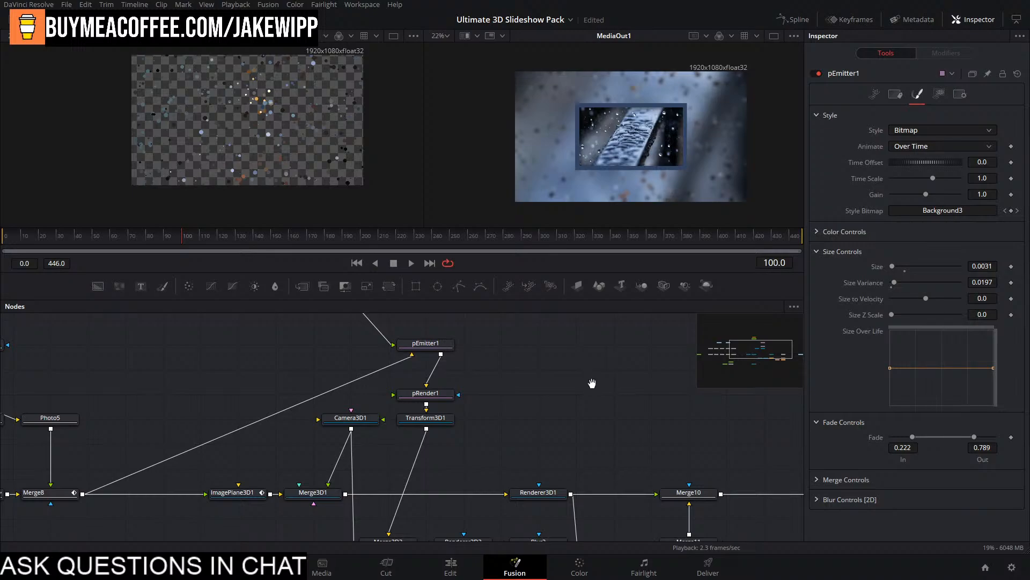
pyautogui.moveTo(592, 383); pyautogui.dragTo(611, 302)
pyautogui.click(557, 461)
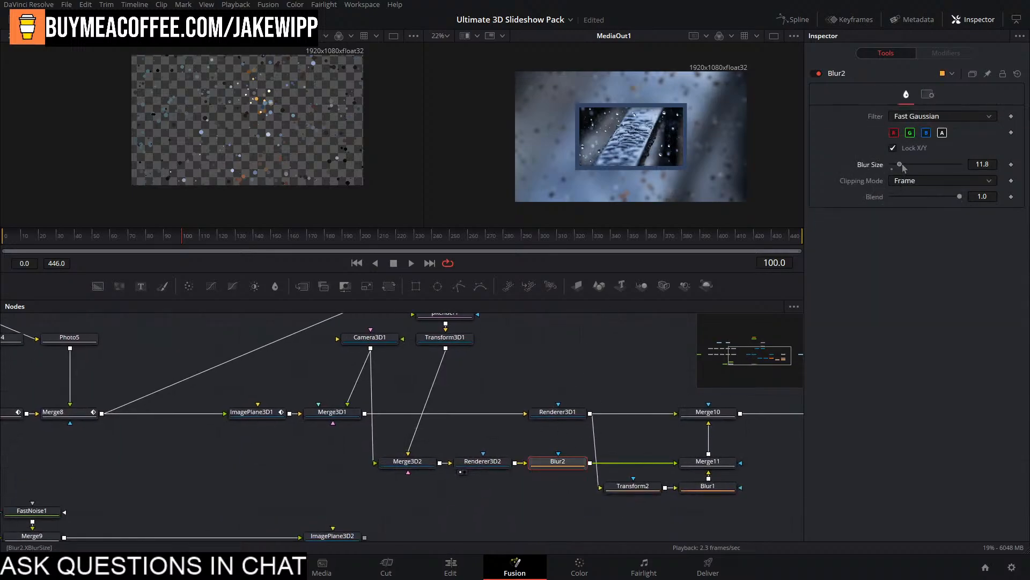
pyautogui.moveTo(904, 167)
pyautogui.mouseDown()
pyautogui.moveTo(923, 167)
pyautogui.moveTo(911, 177)
pyautogui.mouseUp()
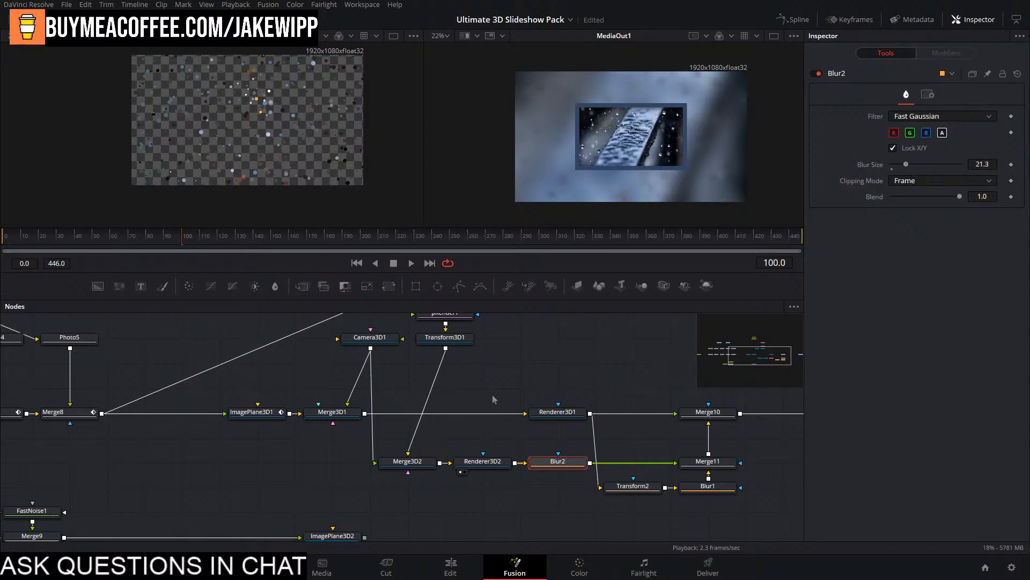
# Insert a pTurbulence node between pEmitter1 and pRender1.
pyautogui.moveTo(463, 373); pyautogui.dragTo(509, 432)
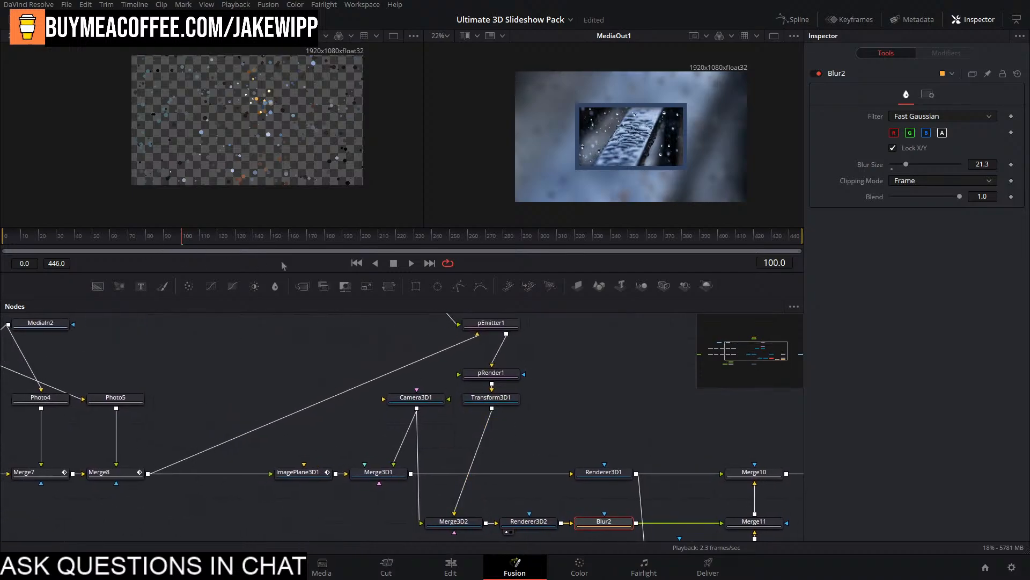
pyautogui.click(486, 325)
pyautogui.moveTo(533, 339); pyautogui.dragTo(567, 406)
pyautogui.hotkey('shift', 'space')
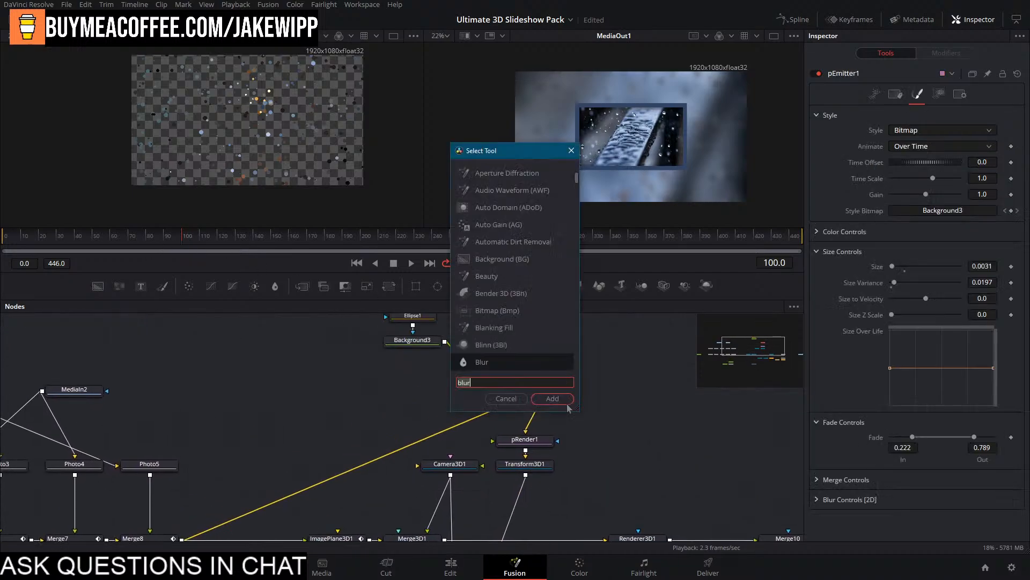
pyautogui.write('turb')
pyautogui.press('Return')
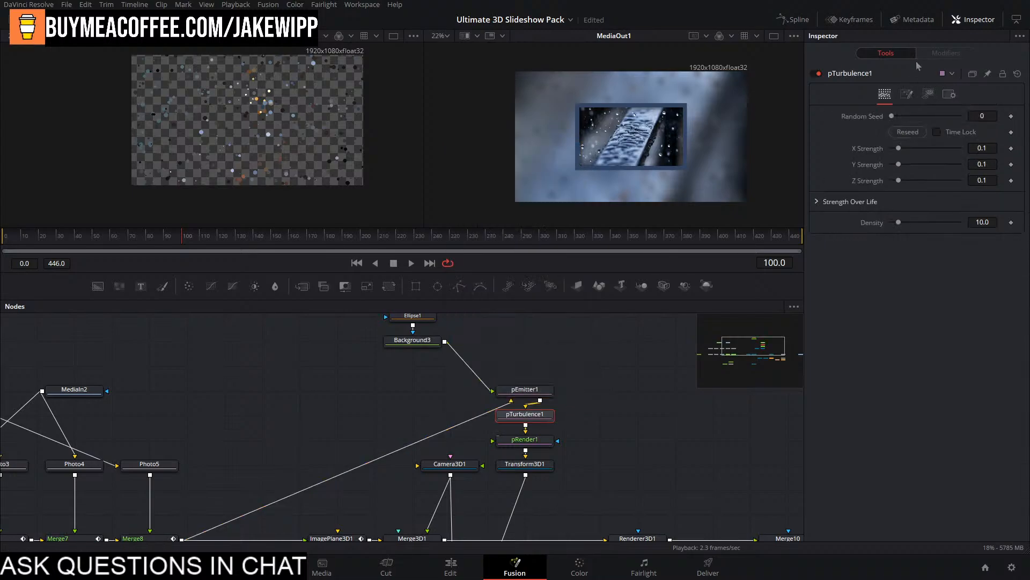
# Link the Y Strength and Z Strength of pTurbulence1 to XStrength with expressions.
pyautogui.rightClick(880, 182)
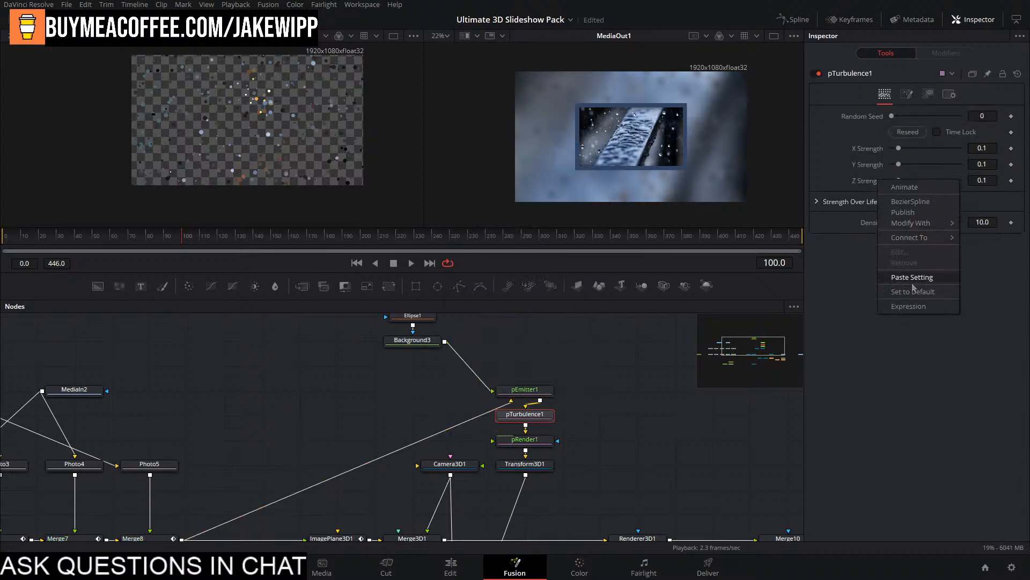
pyautogui.click(908, 306)
pyautogui.moveTo(893, 196); pyautogui.dragTo(867, 164)
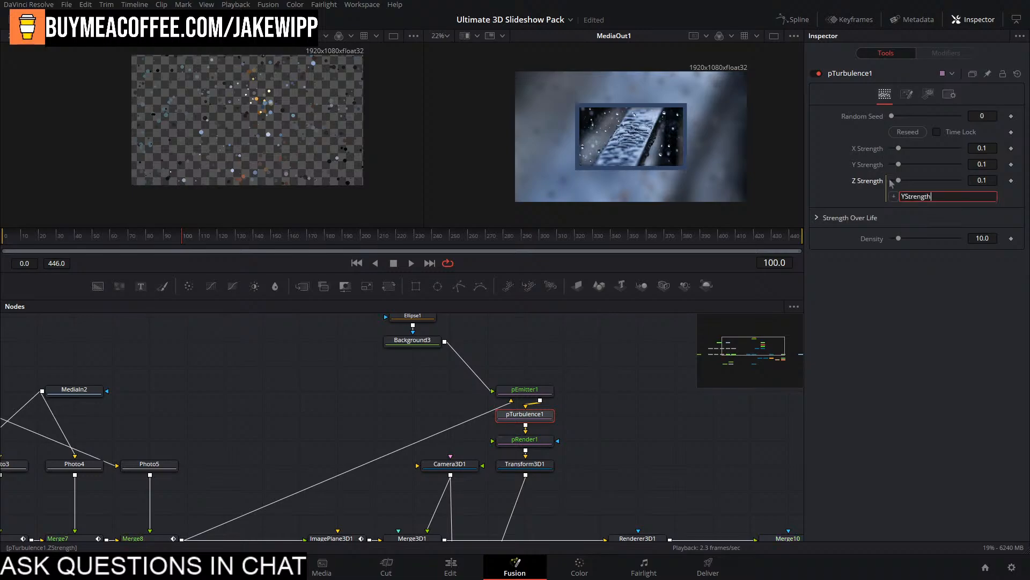
pyautogui.moveTo(893, 196); pyautogui.dragTo(870, 149)
pyautogui.rightClick(871, 166)
pyautogui.click(907, 294)
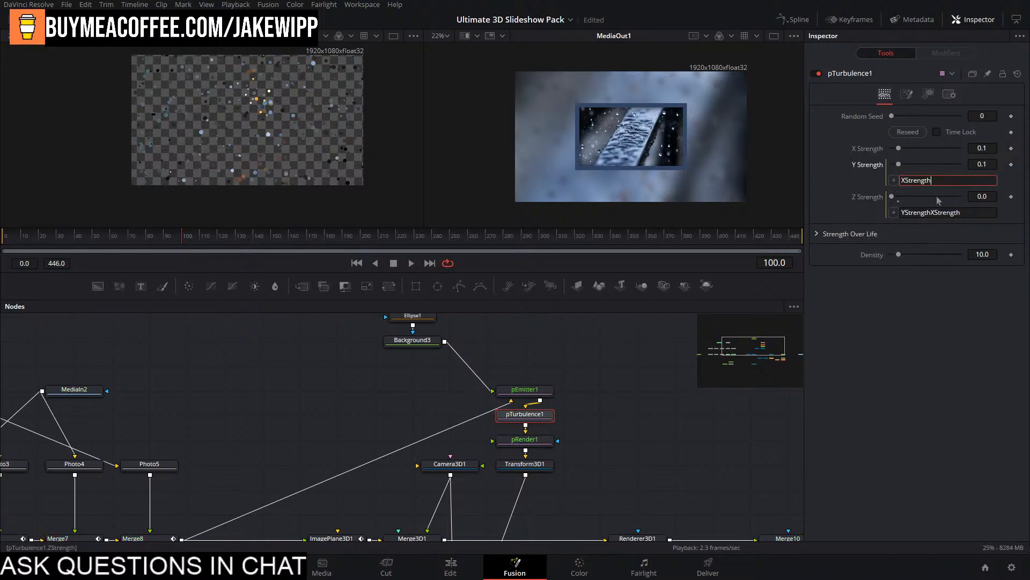
pyautogui.doubleClick(966, 211)
pyautogui.press('BackSpace')
pyautogui.moveTo(893, 212); pyautogui.dragTo(867, 149)
# Play the composition from frame 0 to preview the turbulence, and save the project.
pyautogui.moveTo(166, 239); pyautogui.dragTo(3, 219)
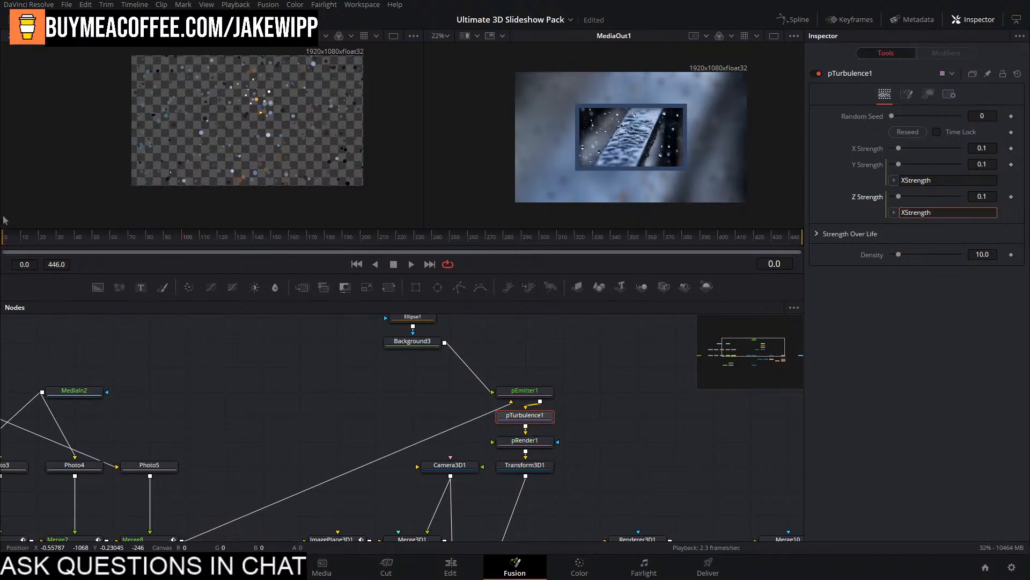
pyautogui.press('space')
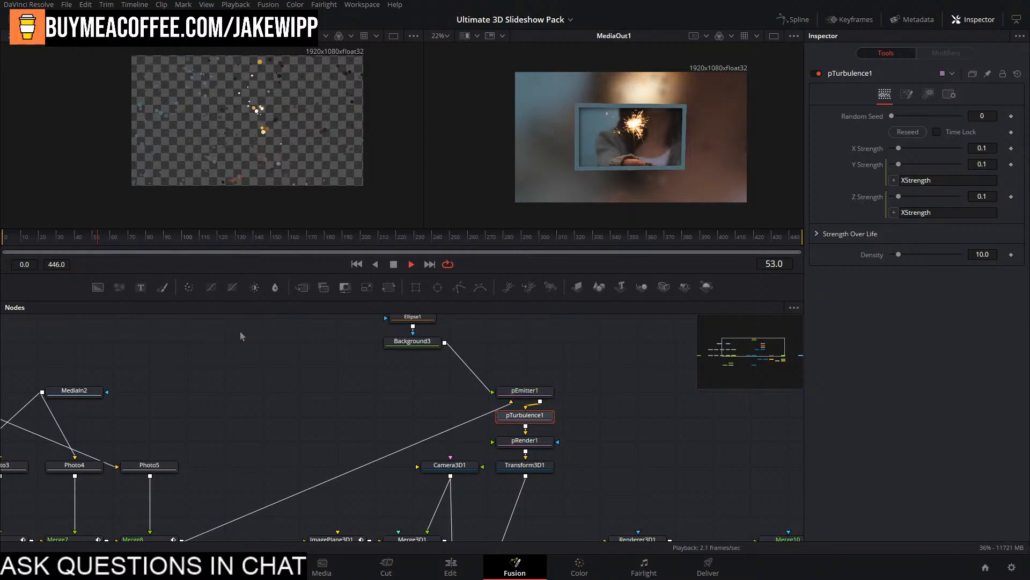
pyautogui.hotkey('ctrl', 's')
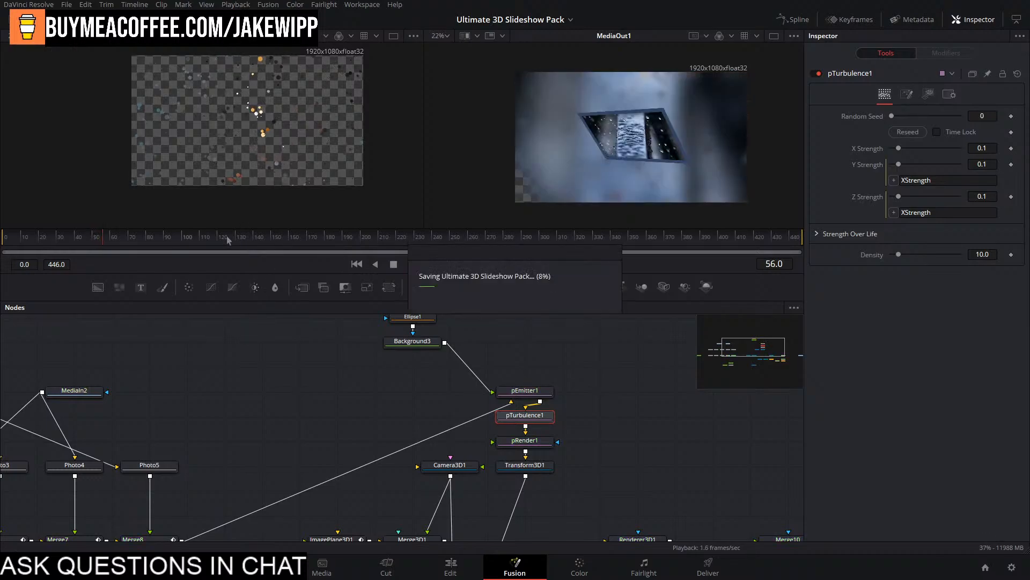
pyautogui.click(2, 236)
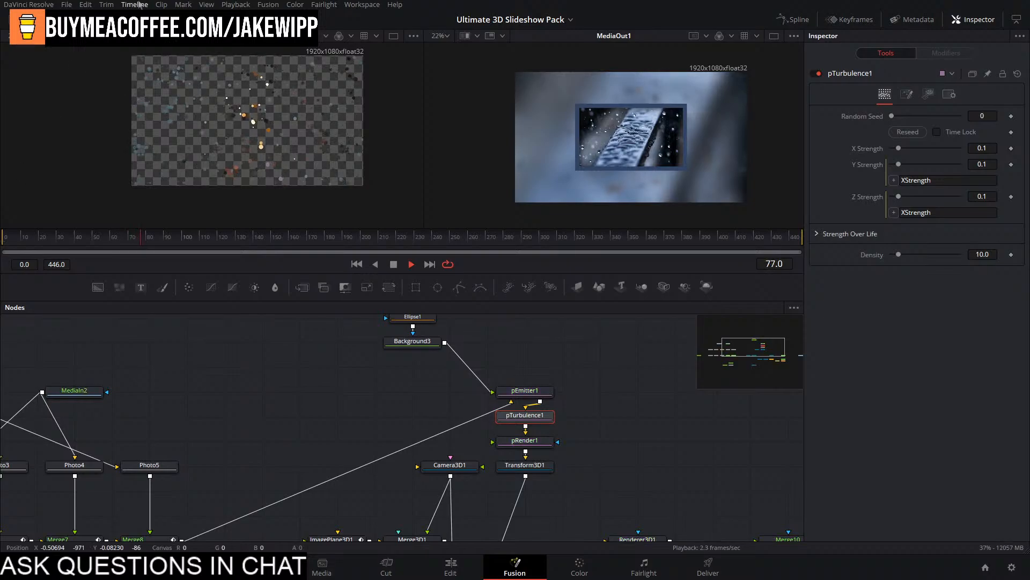
pyautogui.moveTo(68, 235); pyautogui.dragTo(3, 238)
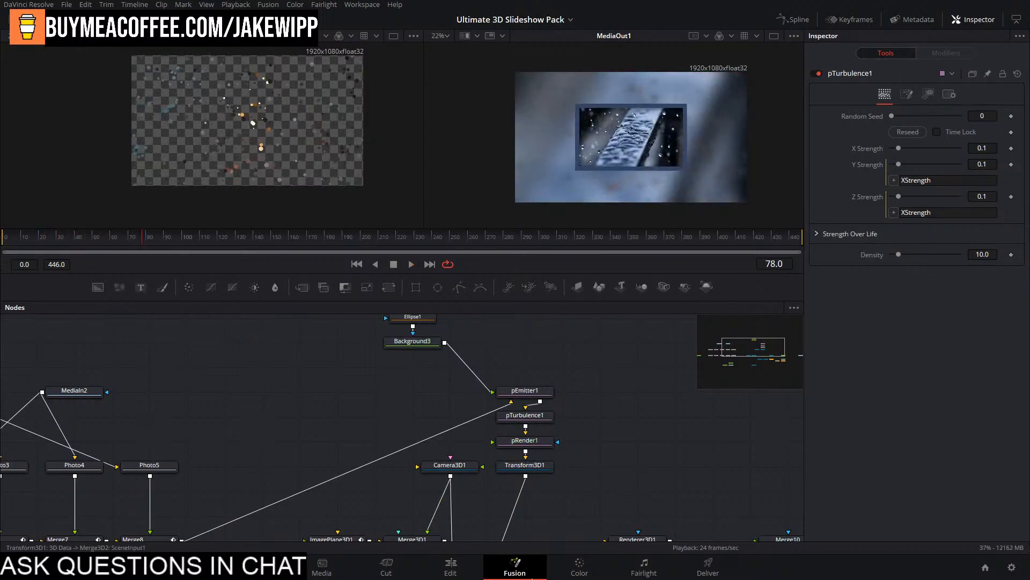
# On the edit timeline, move the second Fusion Composition clip up to a new Video 3 track, clear of the other clips, and disable the Video 1 track.
pyautogui.click(450, 567)
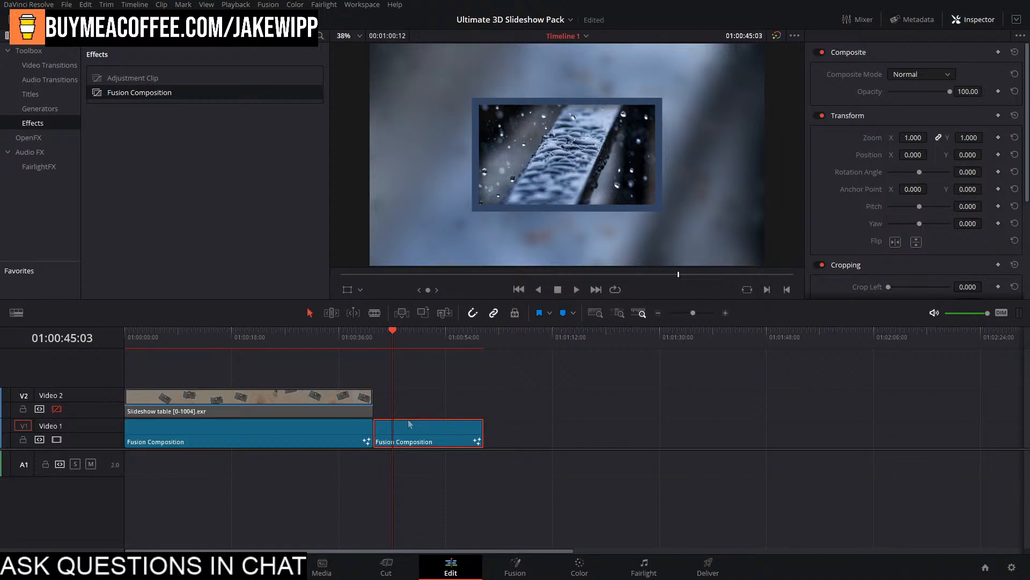
pyautogui.moveTo(439, 443); pyautogui.dragTo(495, 375)
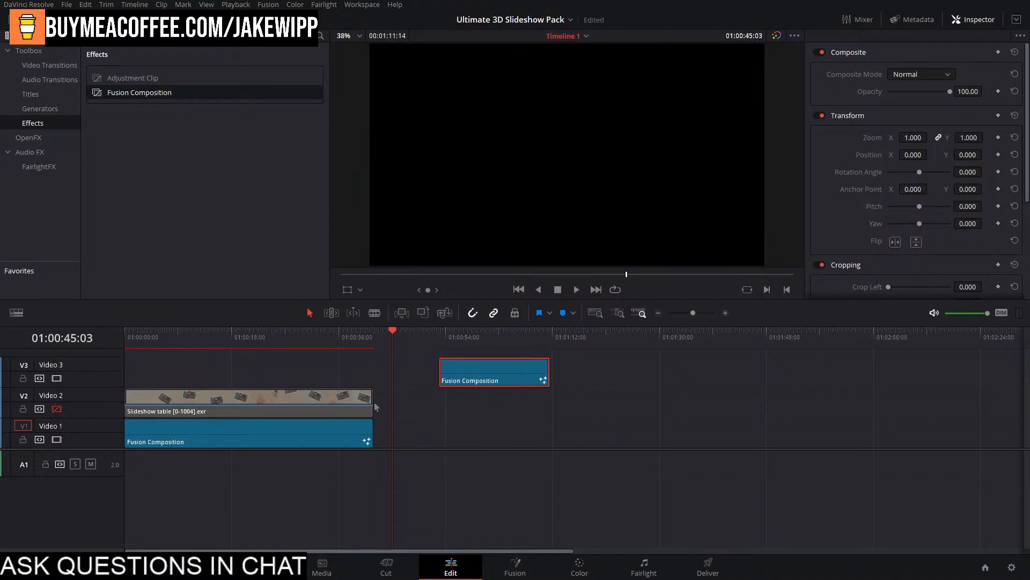
pyautogui.click(56, 440)
# Place the playhead at the start of the Fusion Composition clip on Video 3, at 01:00:52:23.
pyautogui.click(439, 341)
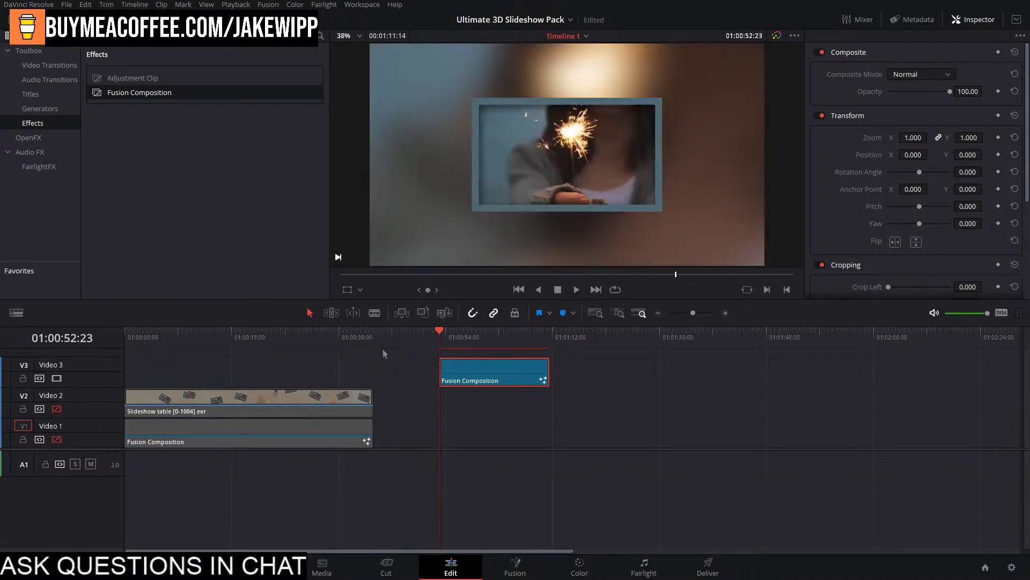
pyautogui.hotkey('ctrl', '=')
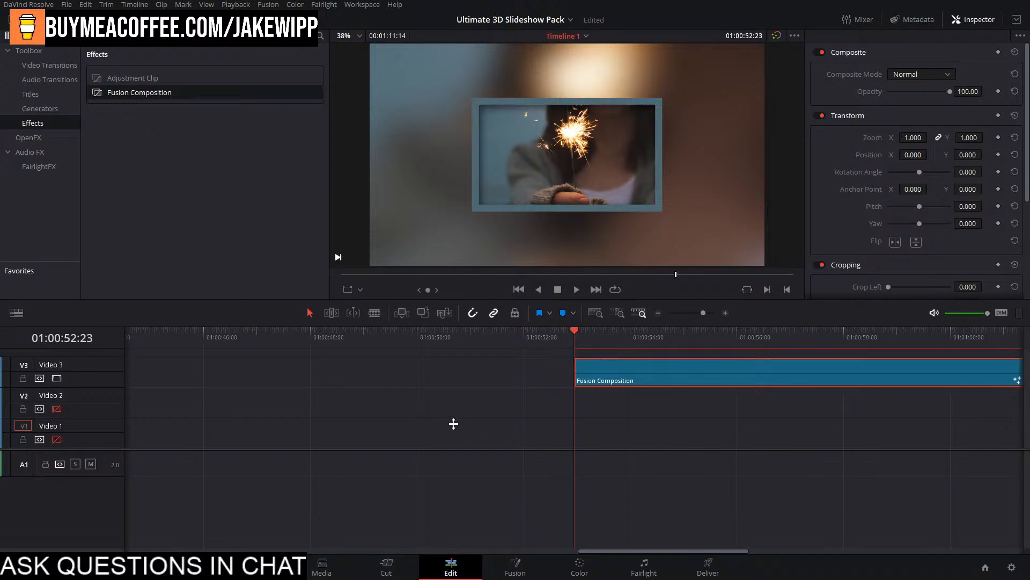
pyautogui.moveTo(590, 424); pyautogui.dragTo(202, 405)
pyautogui.scroll(-1, 307, 412)
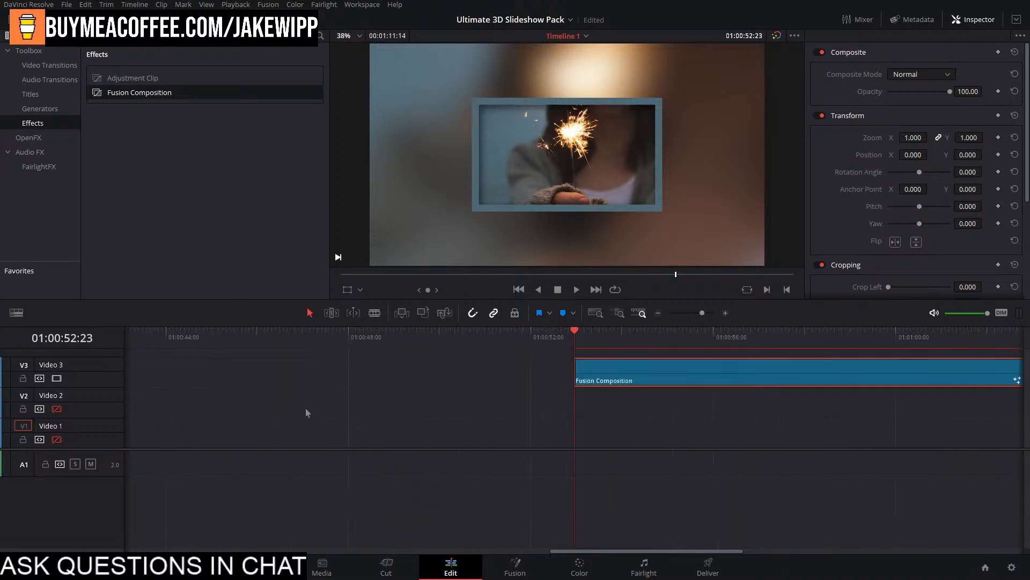
pyautogui.scroll(-1, 313, 417)
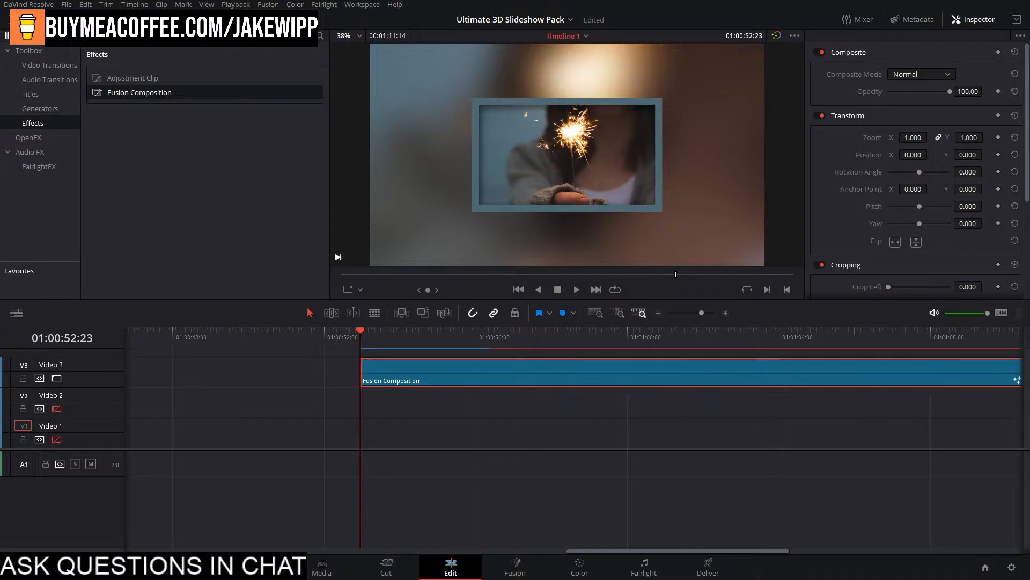
# Switch to Discord, look through the video posts in the tutorials channel, and return to DaVinci Resolve.
pyautogui.moveTo(1029, 67); pyautogui.dragTo(581, 1)
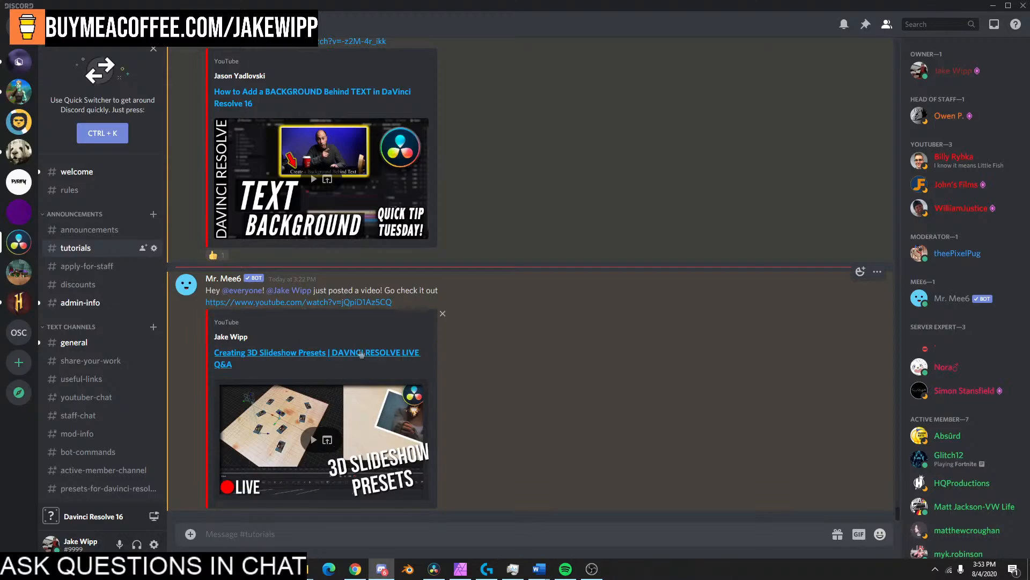
pyautogui.scroll(2, 361, 354)
pyautogui.scroll(15, 528, 276)
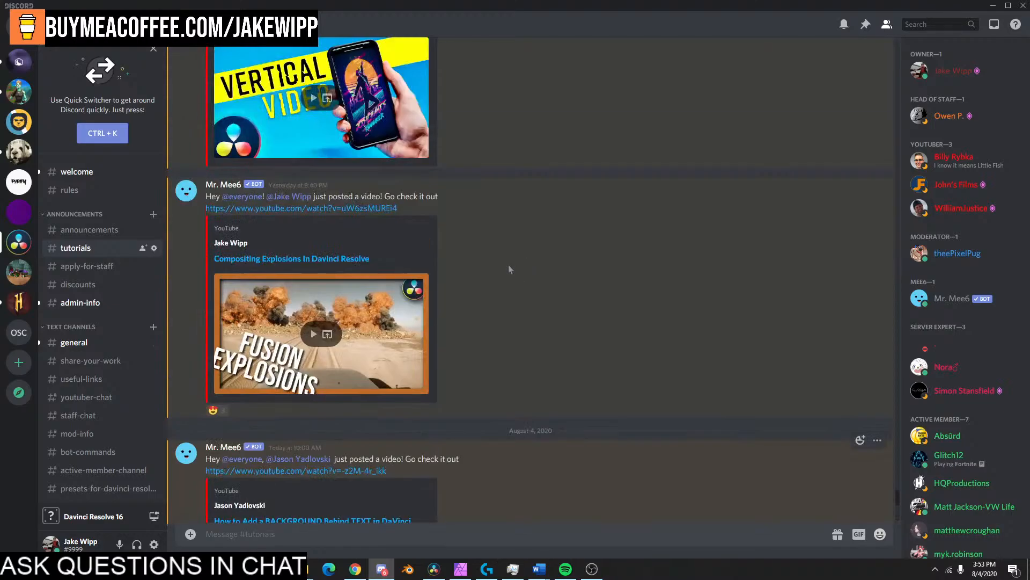
pyautogui.scroll(10, 345, 274)
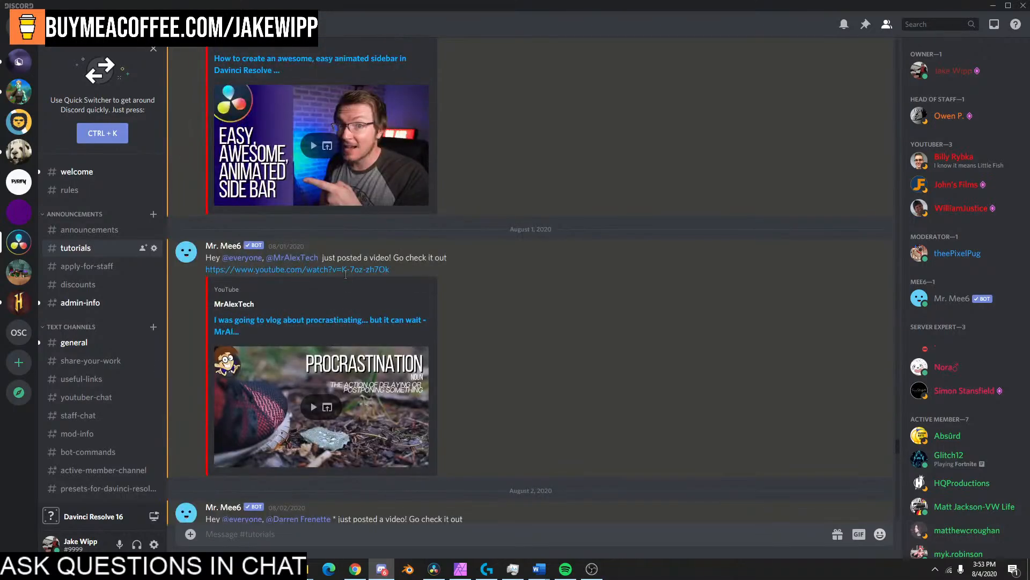
pyautogui.scroll(-14, 348, 279)
pyautogui.scroll(-15, 346, 279)
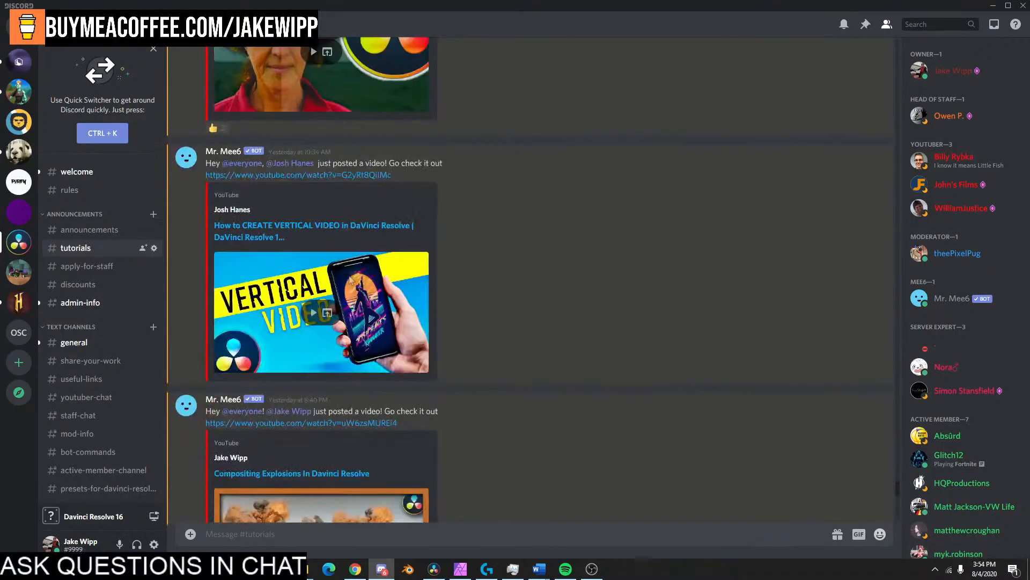
pyautogui.moveTo(460, 6); pyautogui.dragTo(1029, 2)
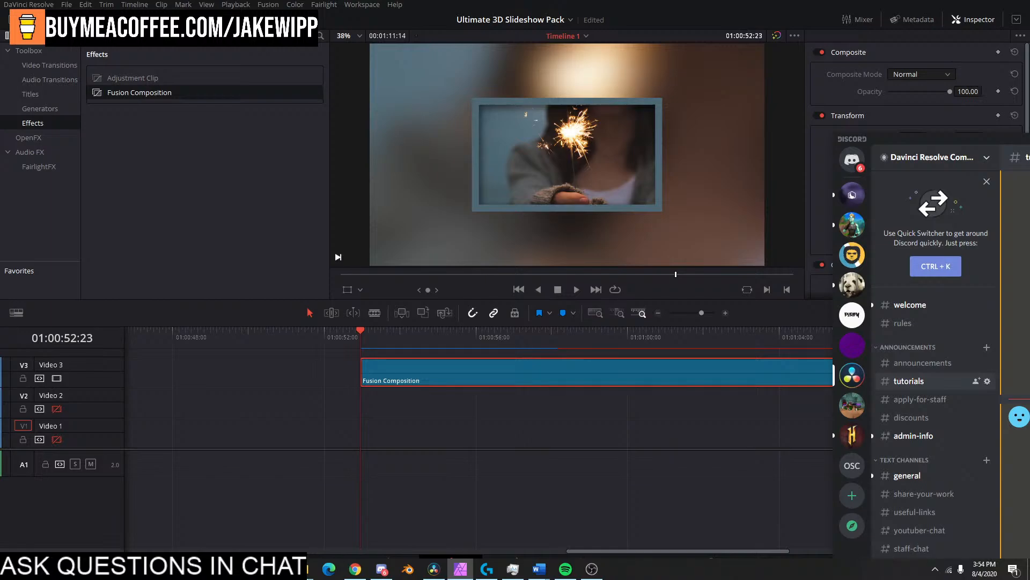
pyautogui.hotkey('alt', 'Tab')
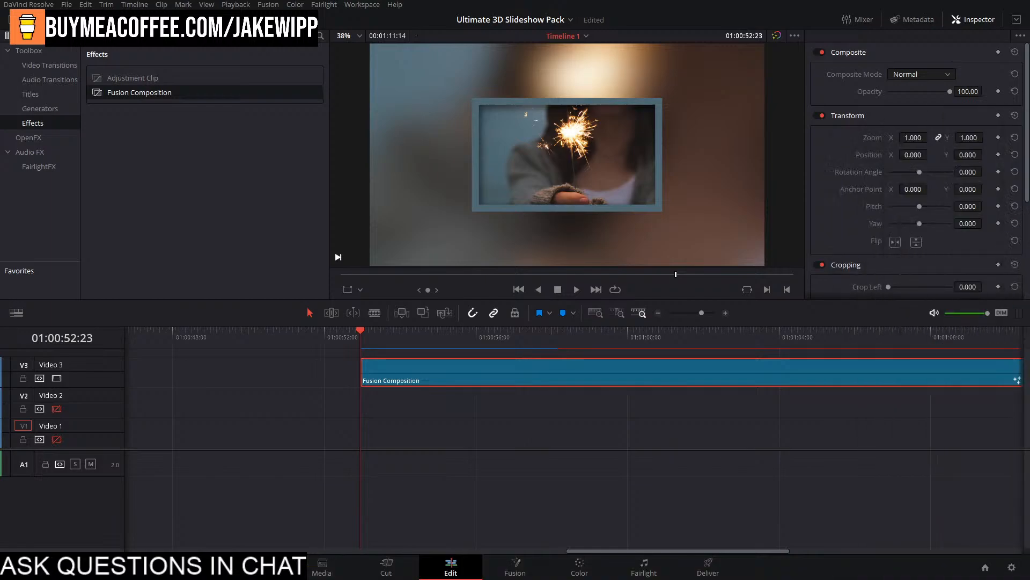
pyautogui.hotkey('alt', 'Tab')
pyautogui.hotkey('alt', 'Tab')
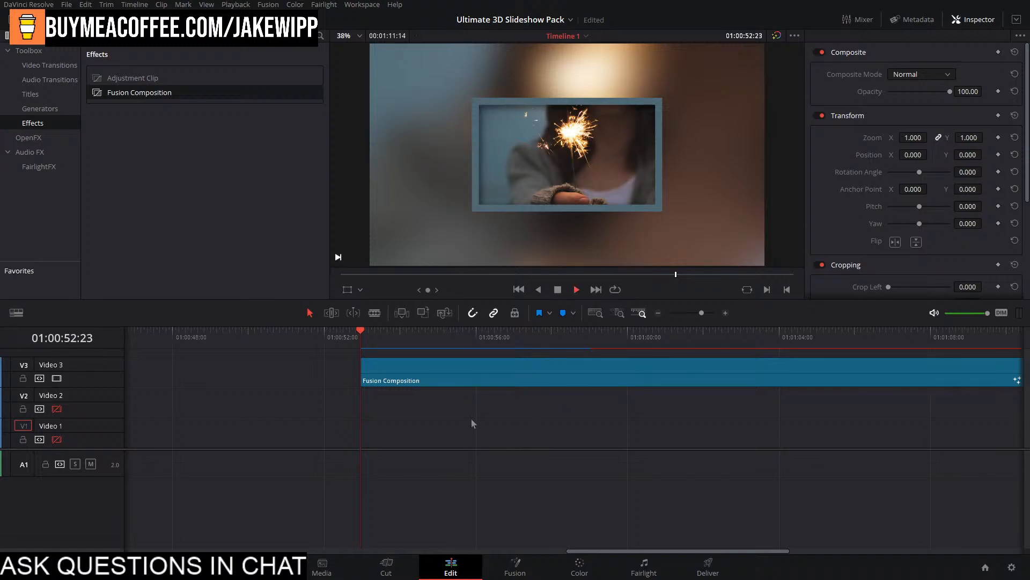
# Play the Fusion Composition clip from its start on the edit timeline, and check its node graph in Fusion.
pyautogui.press('space')
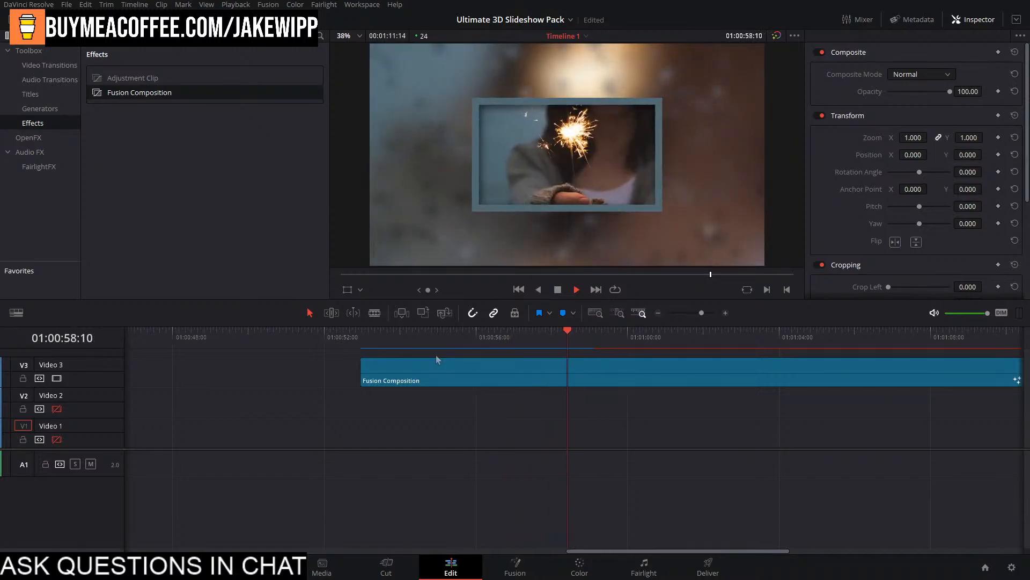
pyautogui.press('space')
pyautogui.moveTo(516, 336); pyautogui.dragTo(397, 346)
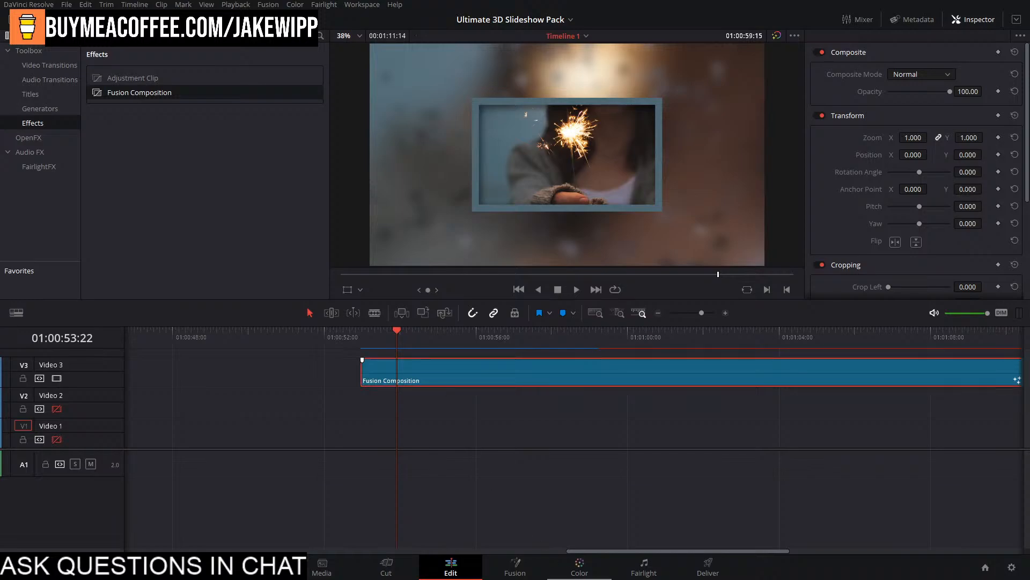
pyautogui.click(539, 572)
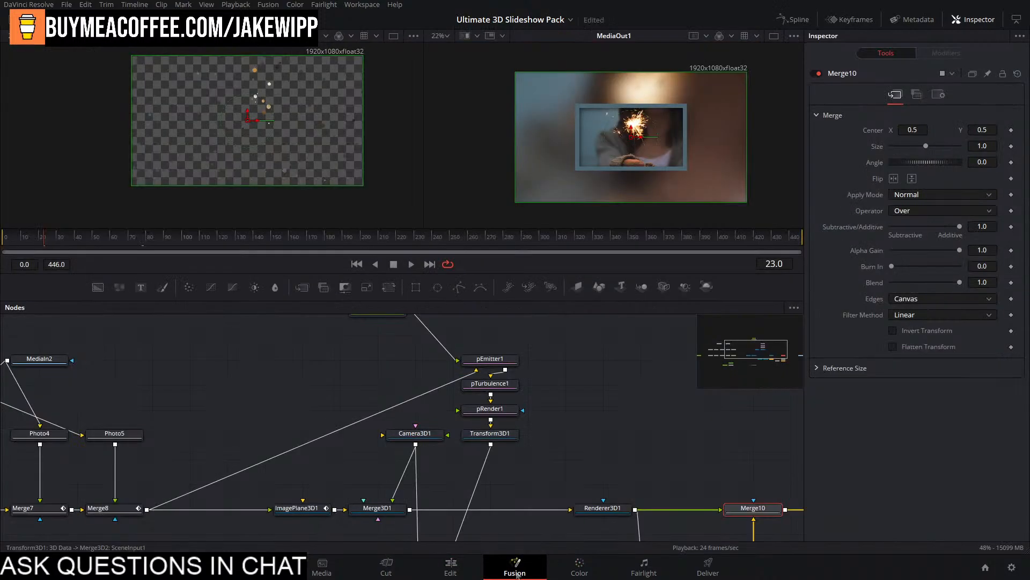
pyautogui.click(451, 568)
pyautogui.moveTo(376, 337)
pyautogui.mouseDown()
pyautogui.moveTo(363, 339)
pyautogui.moveTo(367, 352)
pyautogui.mouseUp()
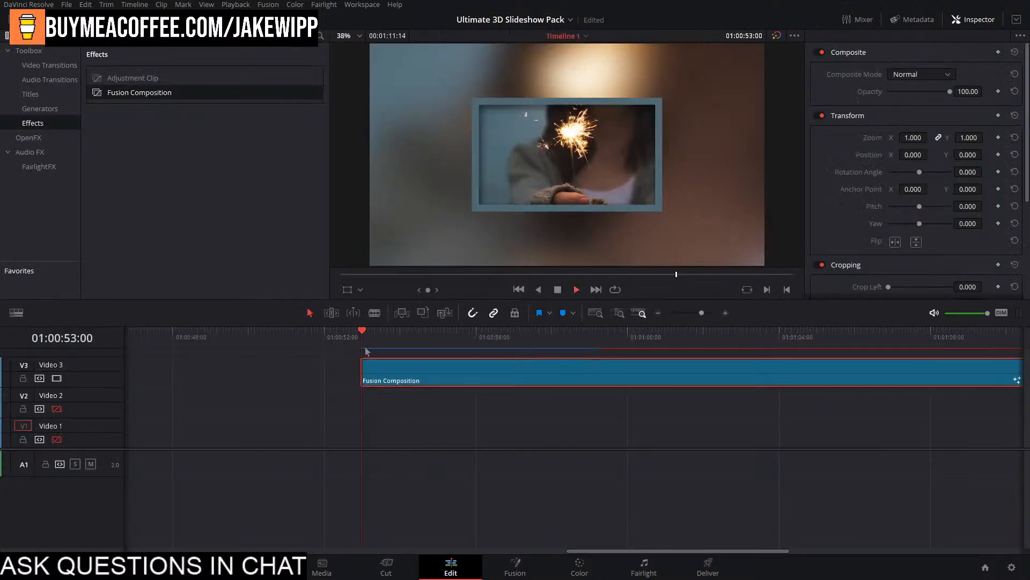
# Replay the Fusion Composition clip several times from its start to check the particle motion, and save the project.
pyautogui.press('space')
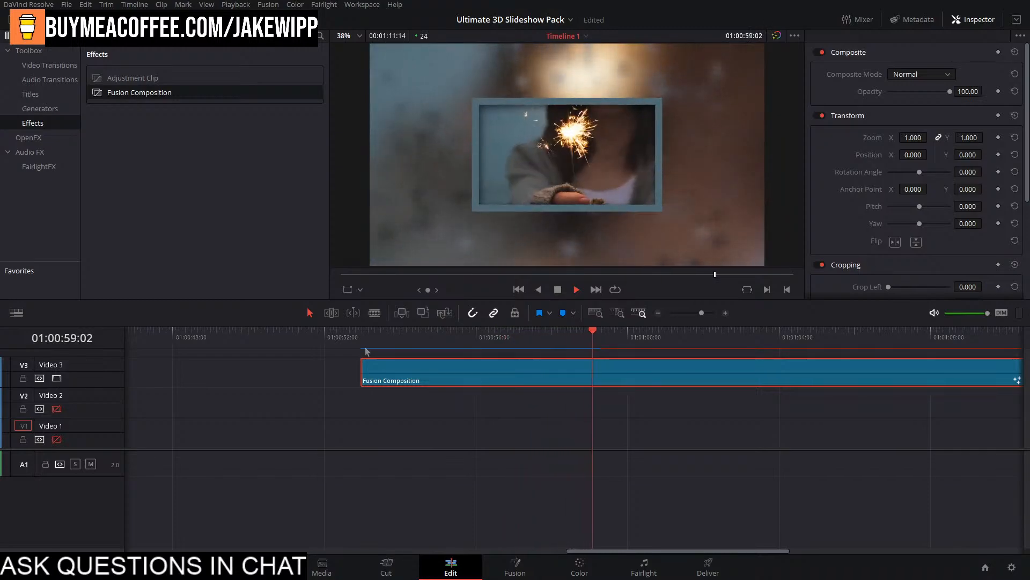
pyautogui.moveTo(378, 348); pyautogui.dragTo(365, 348)
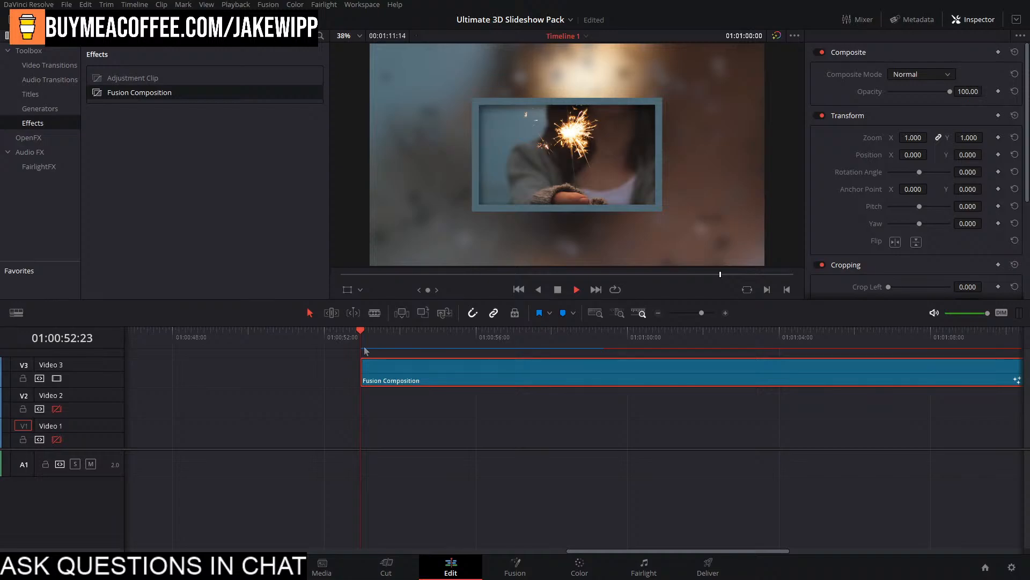
pyautogui.press('space')
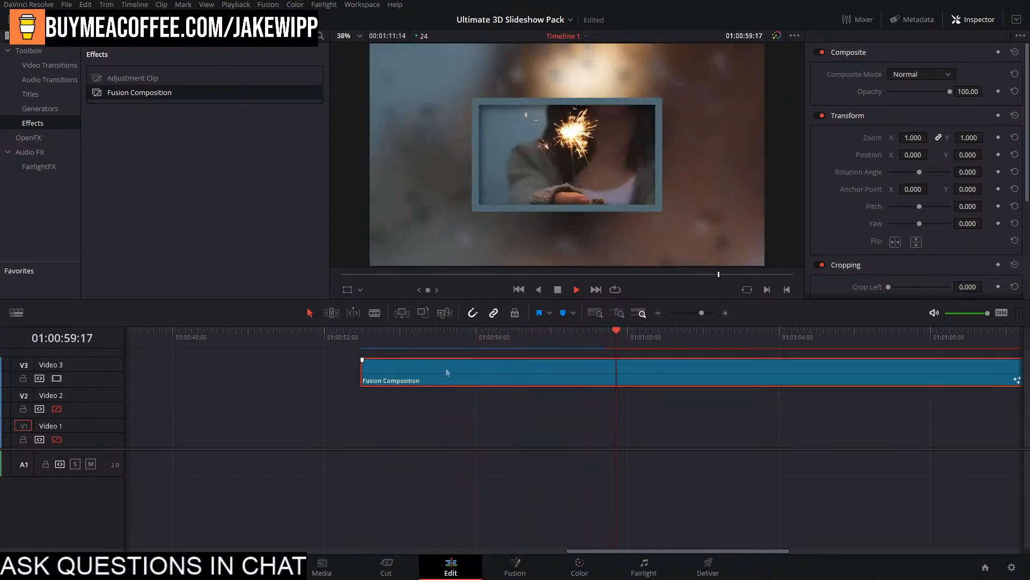
pyautogui.moveTo(445, 341); pyautogui.dragTo(368, 358)
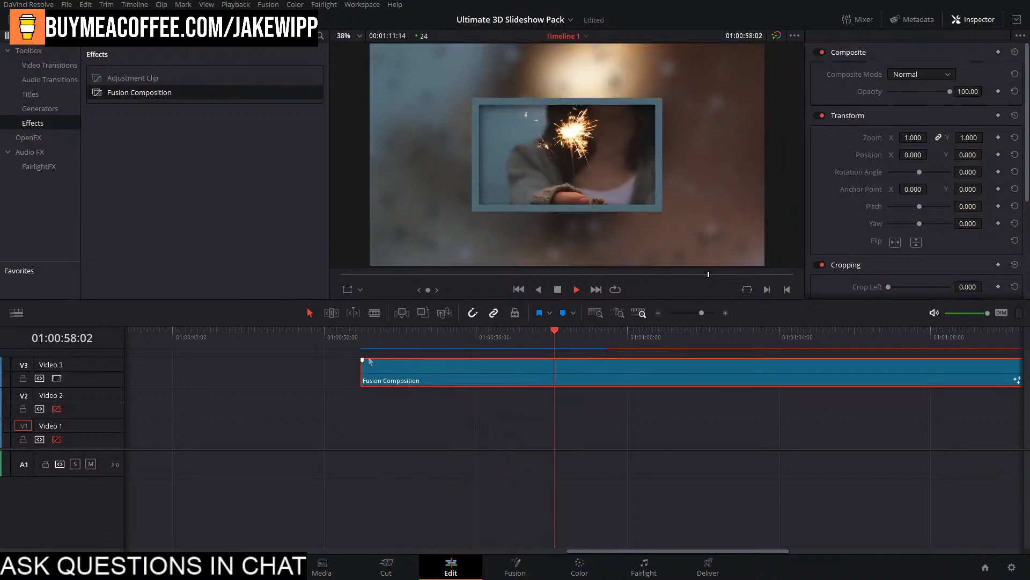
pyautogui.press('space')
pyautogui.hotkey('ctrl', 's')
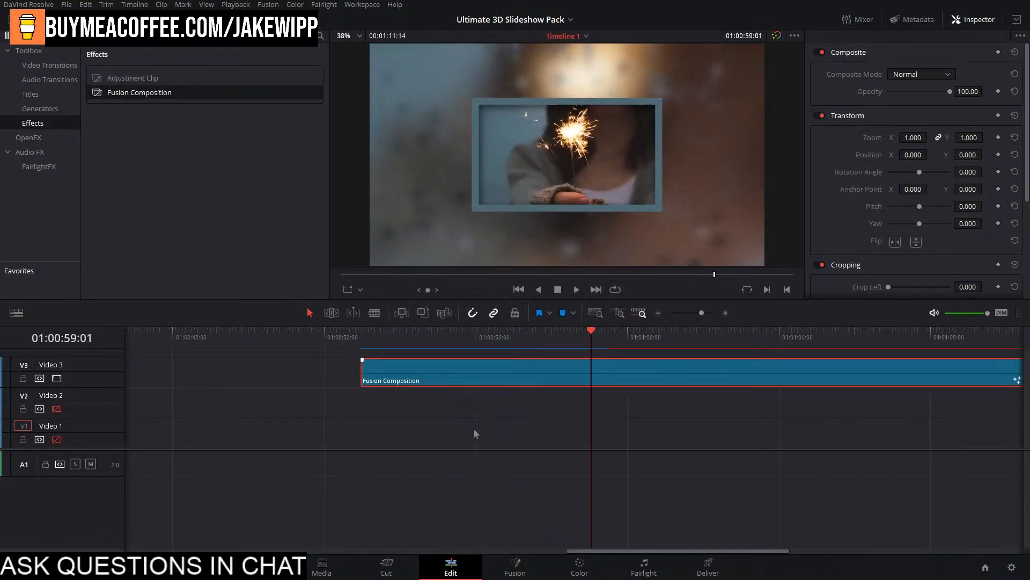
# Open the clip's composition in Fusion and move the Ellipse1 and Background3 nodes directly above pEmitter1.
pyautogui.click(515, 565)
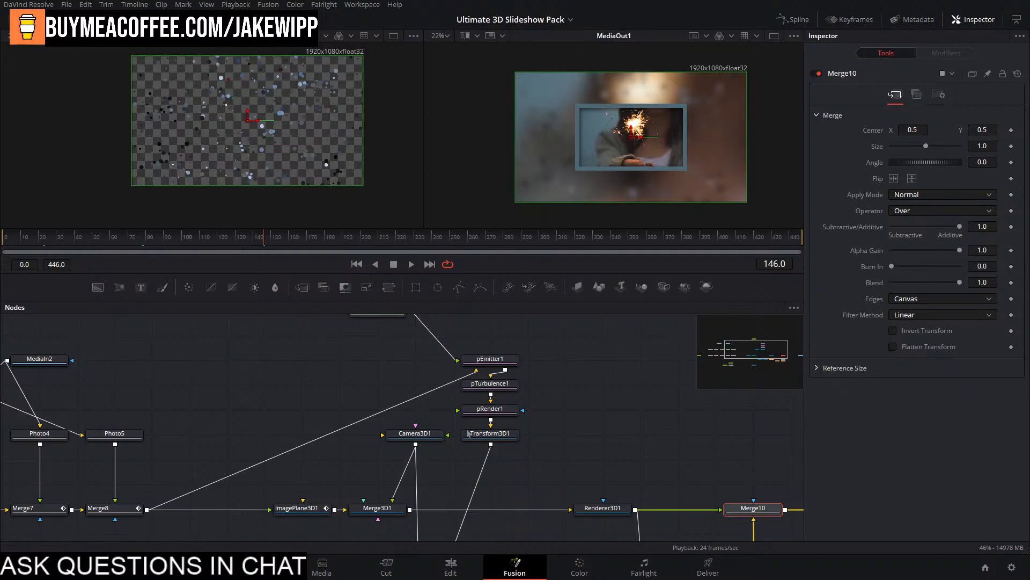
pyautogui.scroll(5, 483, 529)
pyautogui.click(360, 401)
pyautogui.keyDown('ctrl'); pyautogui.click(350, 425); pyautogui.keyUp('ctrl')
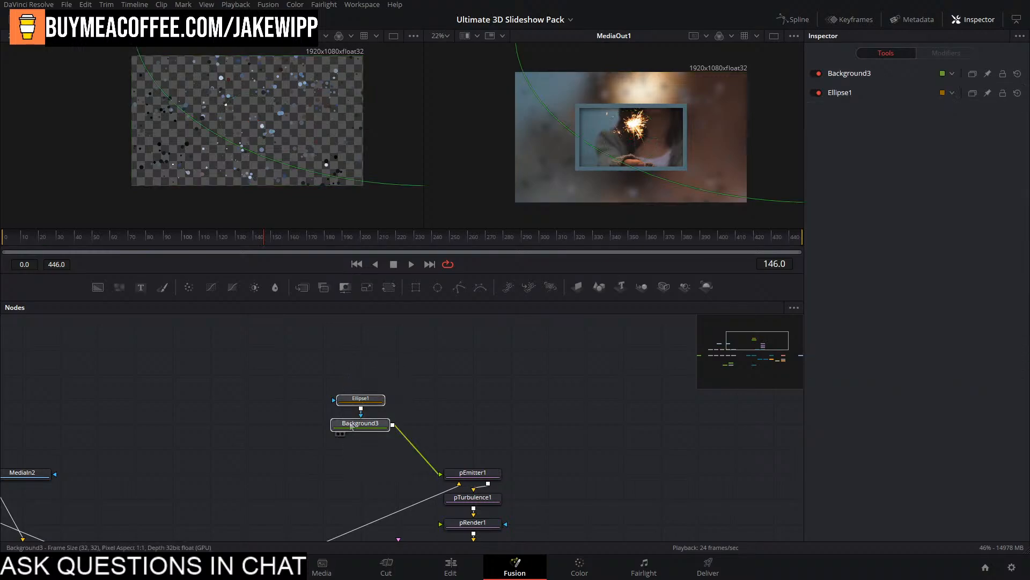
pyautogui.moveTo(350, 425); pyautogui.dragTo(462, 426)
pyautogui.click(570, 433)
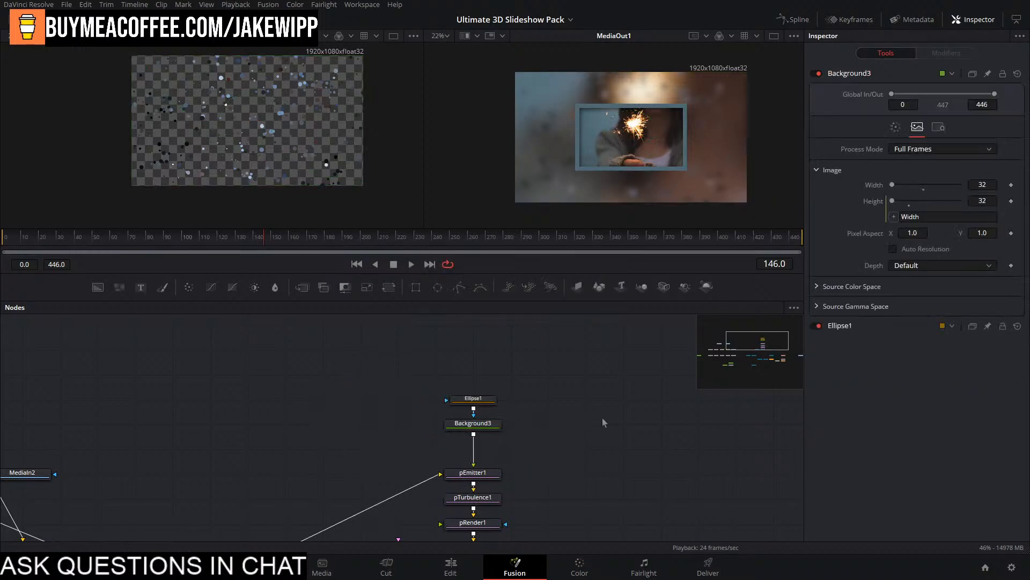
# Shift the MediaOut1 node at the end of the node graph slightly farther from Merge10.
pyautogui.rightClick(668, 339)
pyautogui.click(617, 361)
pyautogui.moveTo(639, 393); pyautogui.dragTo(574, 317)
pyautogui.scroll(-5, 512, 424)
pyautogui.scroll(5, 516, 443)
pyautogui.moveTo(542, 444); pyautogui.dragTo(465, 395)
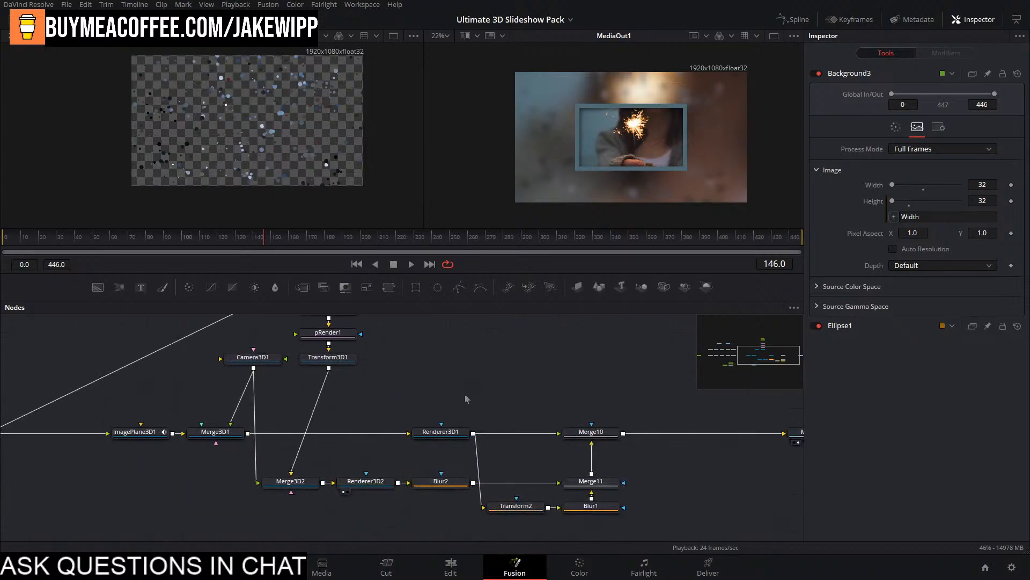
pyautogui.moveTo(682, 433)
pyautogui.mouseDown()
pyautogui.moveTo(534, 422)
pyautogui.moveTo(684, 416)
pyautogui.mouseUp()
pyautogui.click(716, 429)
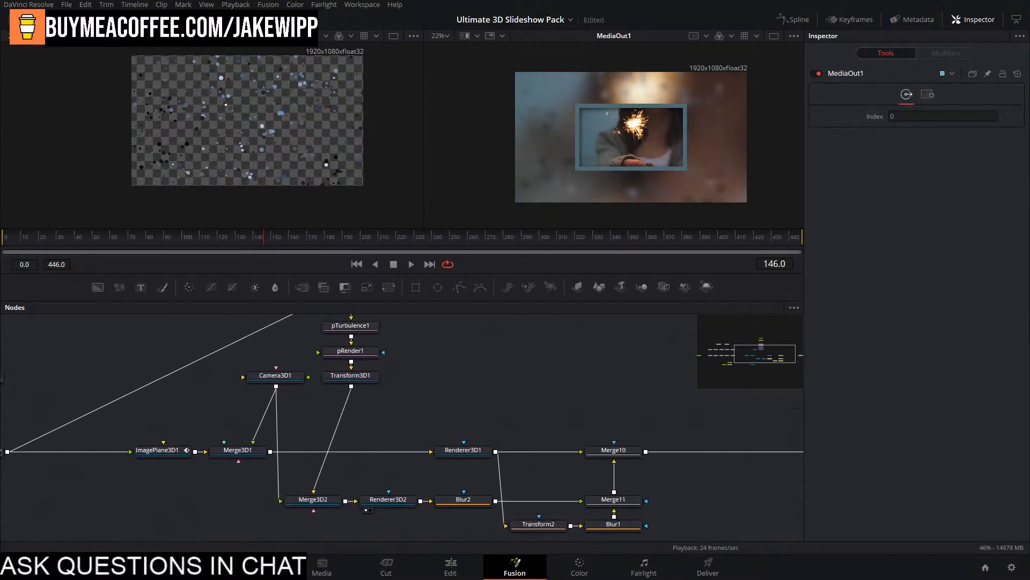
pyautogui.moveTo(632, 418); pyautogui.dragTo(500, 412)
pyautogui.scroll(-5, 500, 412)
pyautogui.scroll(5, 498, 412)
pyautogui.moveTo(603, 426); pyautogui.dragTo(412, 409)
pyautogui.scroll(-5, 314, 394)
pyautogui.scroll(5, 314, 398)
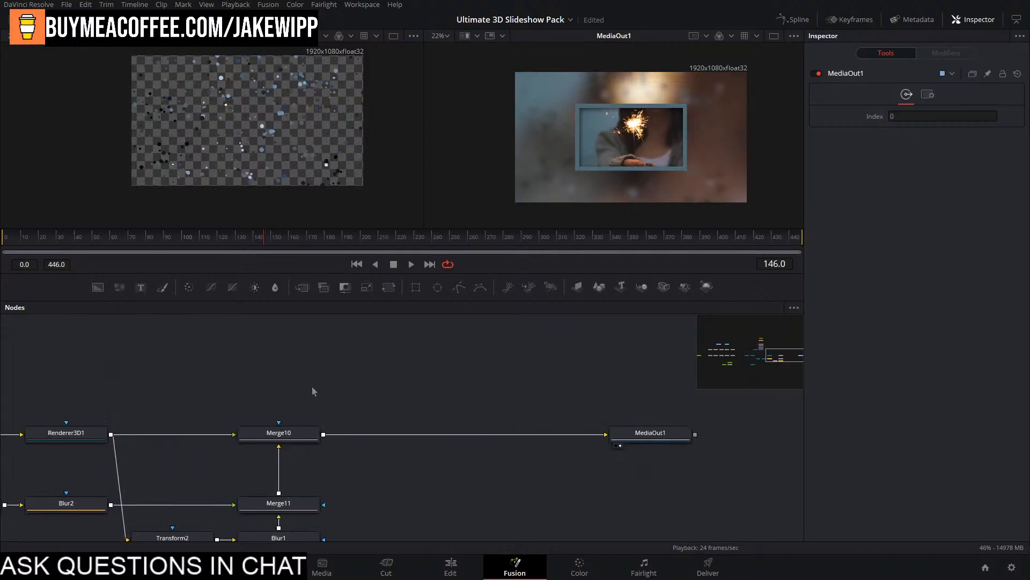
# Reduce pTurbulence1's X Strength, with its linked Y and Z strengths, to 0.016 and save the project.
pyautogui.moveTo(314, 390); pyautogui.dragTo(702, 394)
pyautogui.moveTo(388, 381); pyautogui.dragTo(667, 400)
pyautogui.scroll(-3, 623, 416)
pyautogui.moveTo(500, 401); pyautogui.dragTo(345, 396)
pyautogui.moveTo(594, 414); pyautogui.dragTo(413, 423)
pyautogui.click(534, 357)
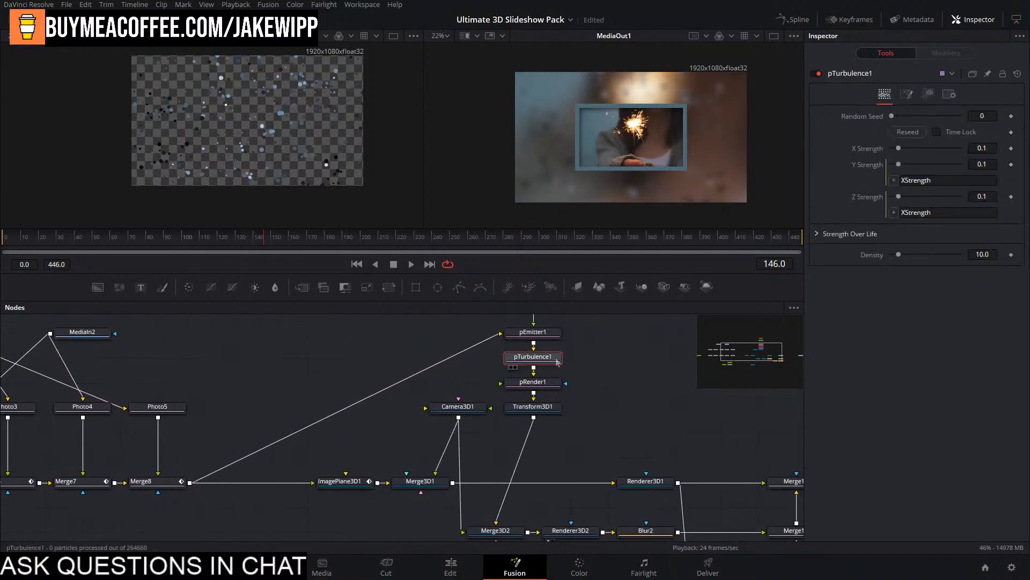
pyautogui.moveTo(895, 150); pyautogui.dragTo(894, 151)
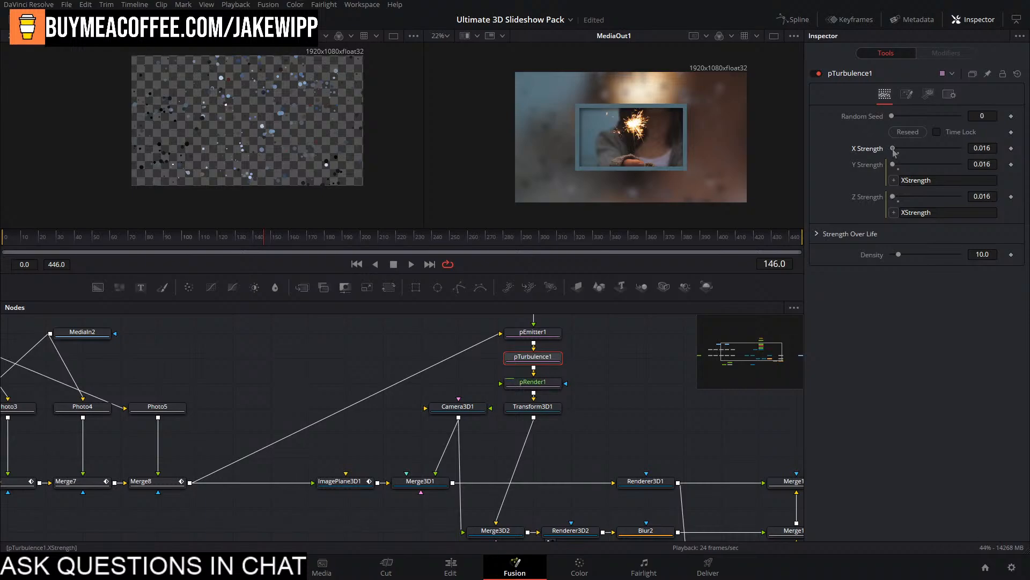
pyautogui.hotkey('ctrl', 's')
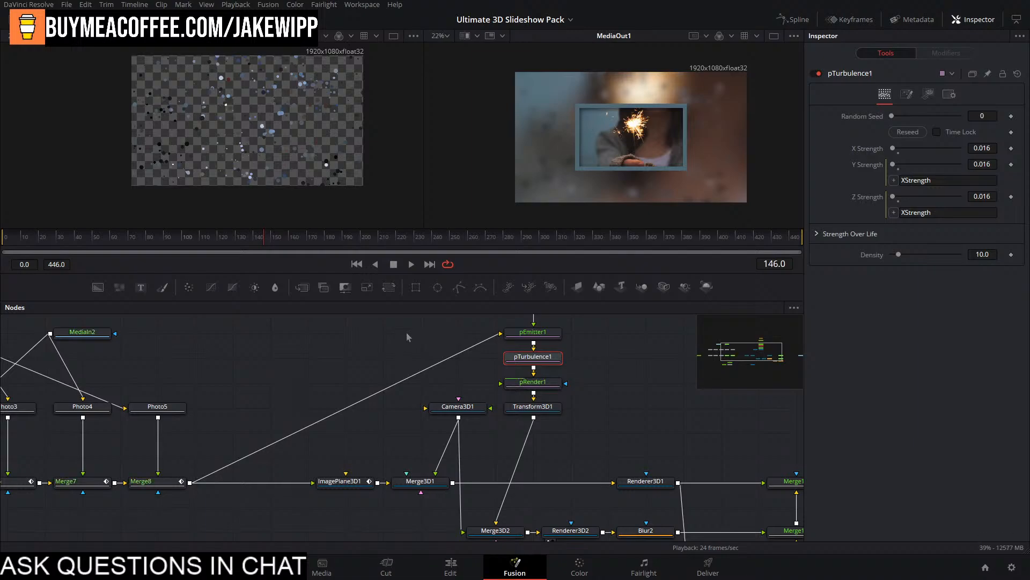
# Disconnect Renderer3D1 from Transform2 and feed Transform2 from the output of Merge8 instead.
pyautogui.moveTo(368, 347); pyautogui.dragTo(624, 369)
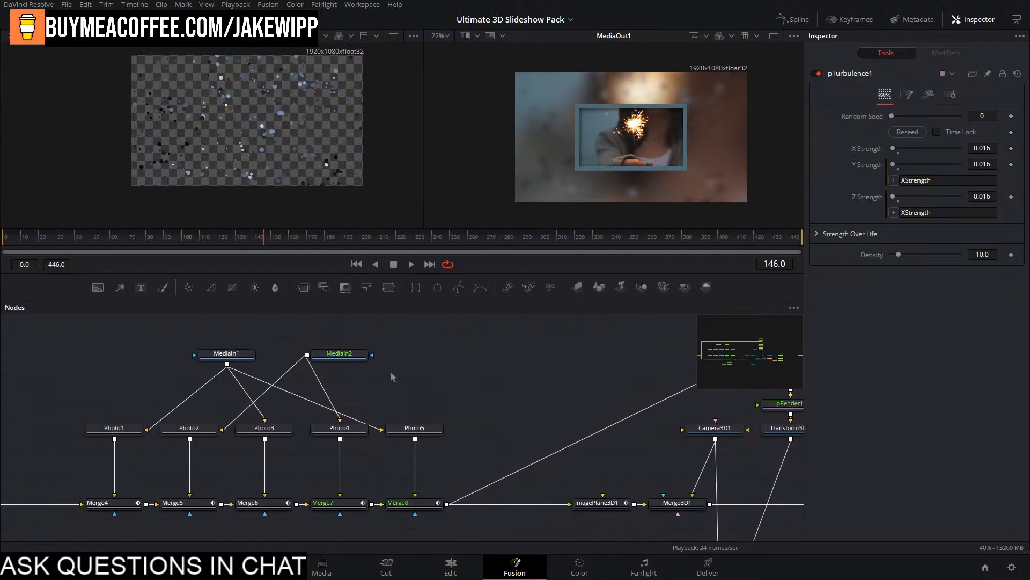
pyautogui.moveTo(392, 373); pyautogui.dragTo(561, 373)
pyautogui.moveTo(634, 428); pyautogui.dragTo(102, 459)
pyautogui.moveTo(361, 481); pyautogui.dragTo(342, 409)
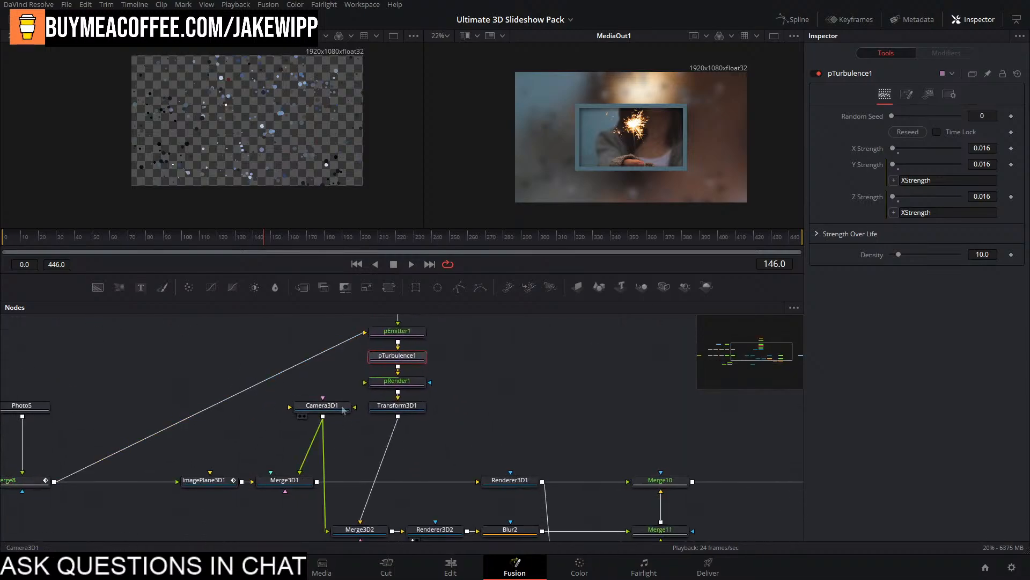
pyautogui.moveTo(295, 348); pyautogui.dragTo(384, 322)
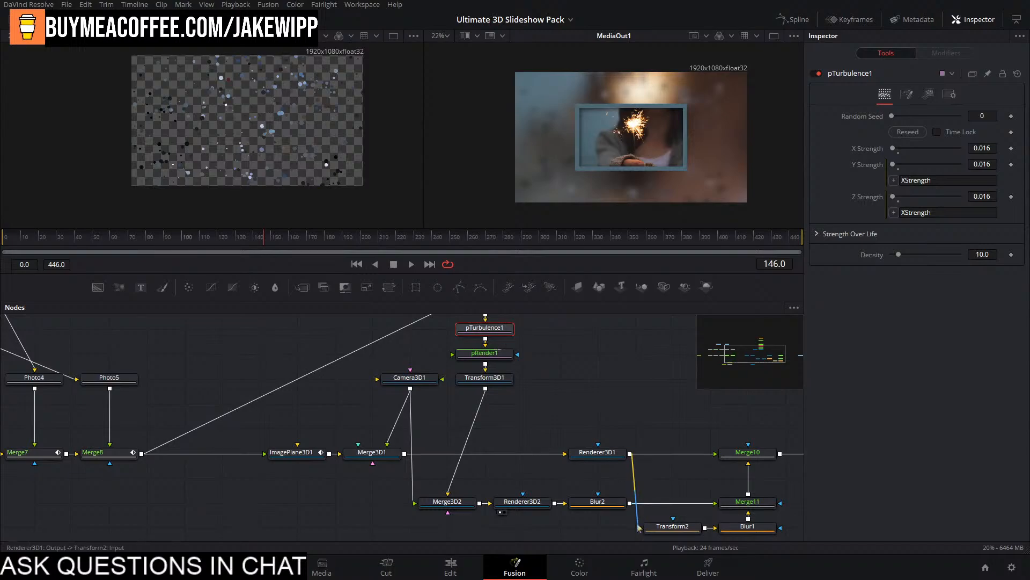
pyautogui.moveTo(639, 526); pyautogui.dragTo(594, 492)
pyautogui.scroll(-1, 594, 491)
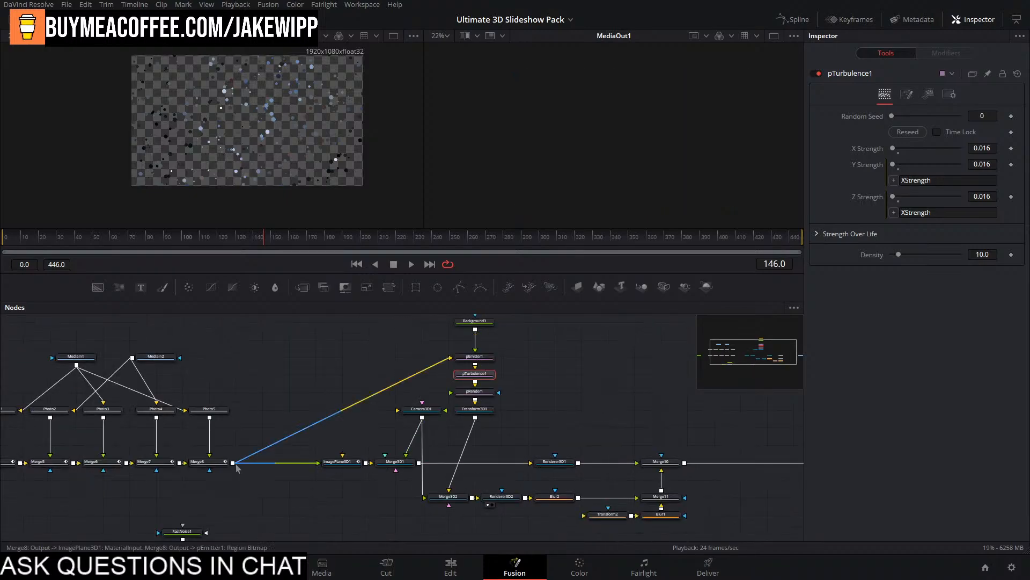
pyautogui.moveTo(233, 463); pyautogui.dragTo(584, 515)
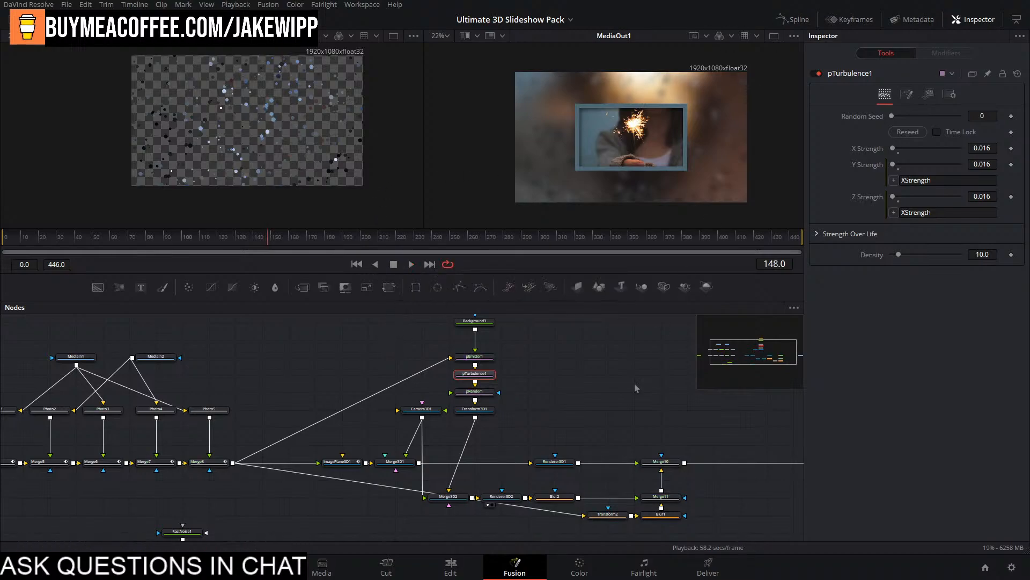
# Return to the edit timeline and place the playhead at the start of the Fusion Composition clip, at 01:00:52:23.
pyautogui.click(451, 568)
pyautogui.moveTo(525, 336); pyautogui.dragTo(365, 362)
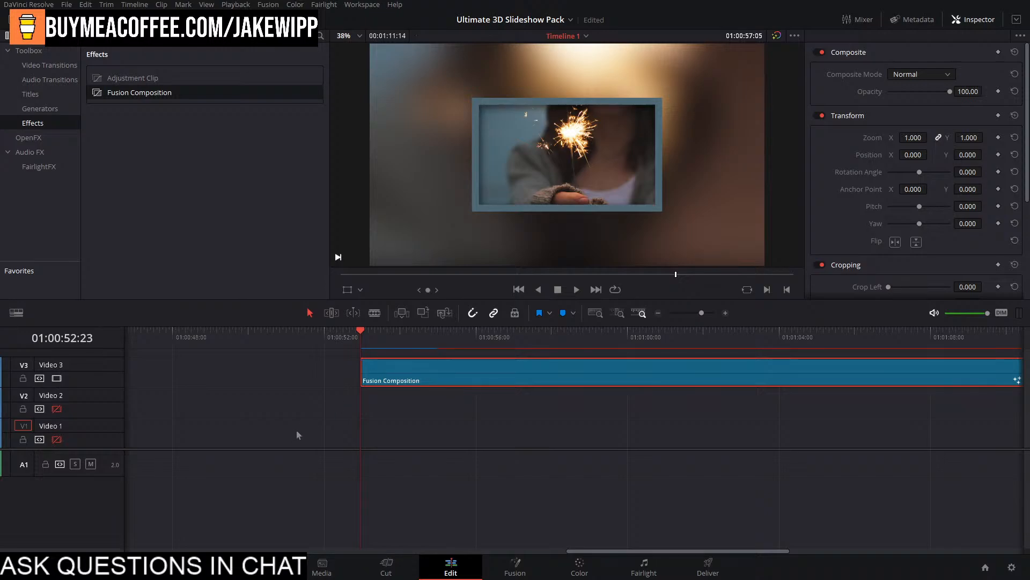
pyautogui.hscroll(-10, 297, 430)
pyautogui.hscroll(10, 305, 365)
pyautogui.hscroll(-1, 338, 365)
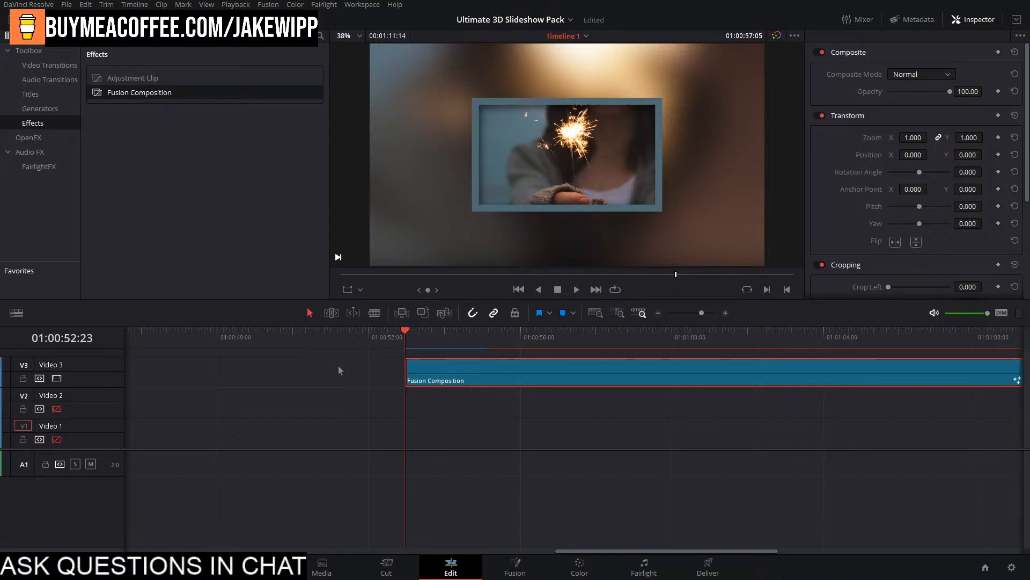
pyautogui.click(339, 371)
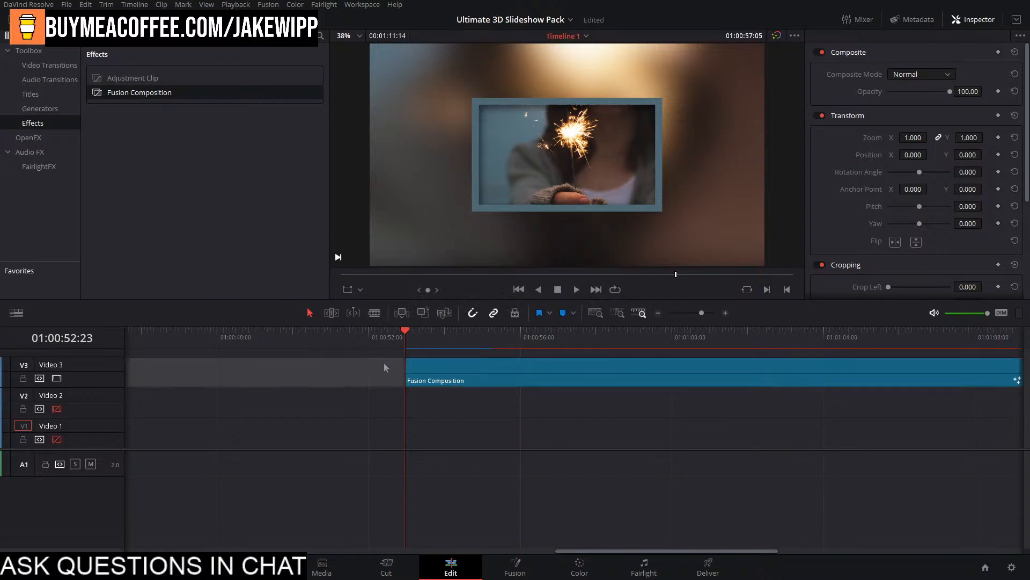
pyautogui.click(493, 417)
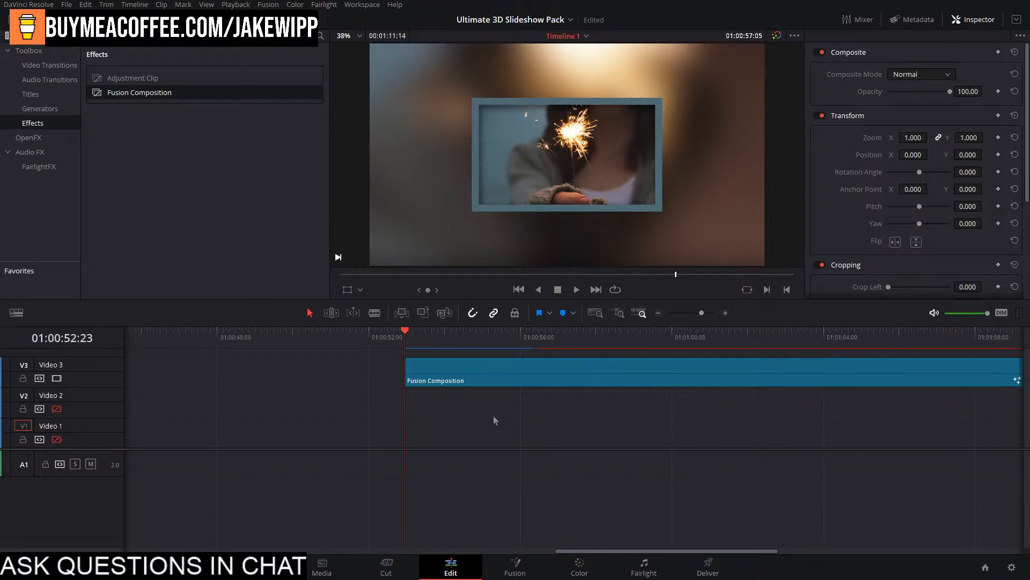
# Play the rewired composition from the clip's start, and replay it from partway into the first photo.
pyautogui.moveTo(446, 337); pyautogui.dragTo(411, 354)
pyautogui.press('space')
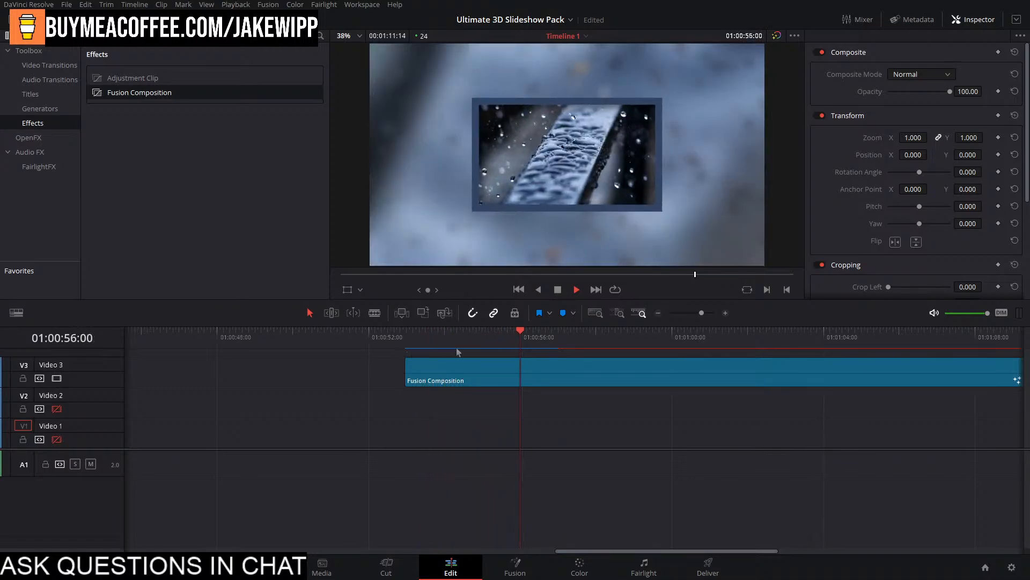
pyautogui.press('space')
pyautogui.moveTo(515, 341); pyautogui.dragTo(474, 350)
pyautogui.press('space')
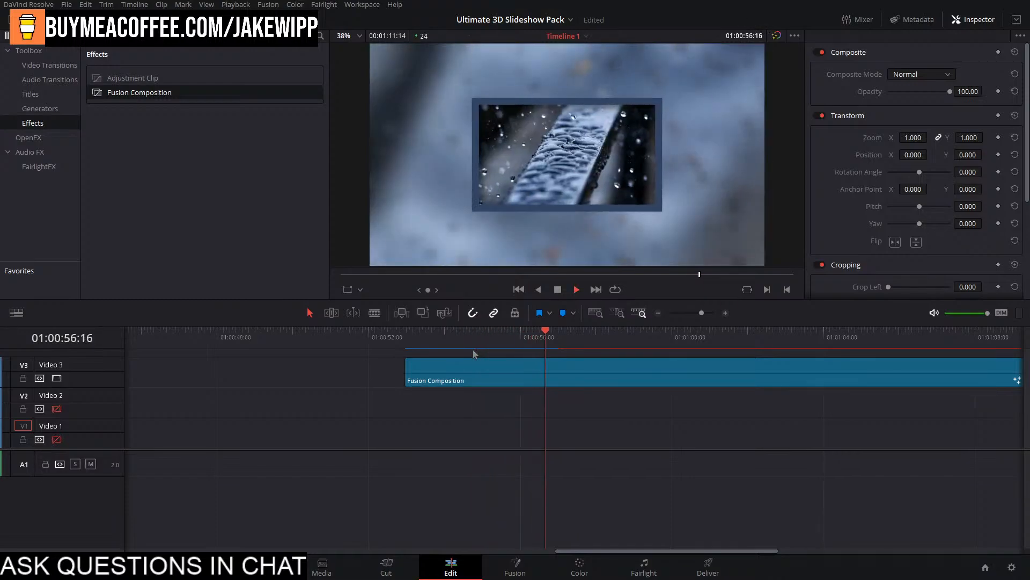
# Replay the transition between the first two photos from 01:00:55:00 and again from 01:00:54:00.
pyautogui.press('space')
pyautogui.click(483, 346)
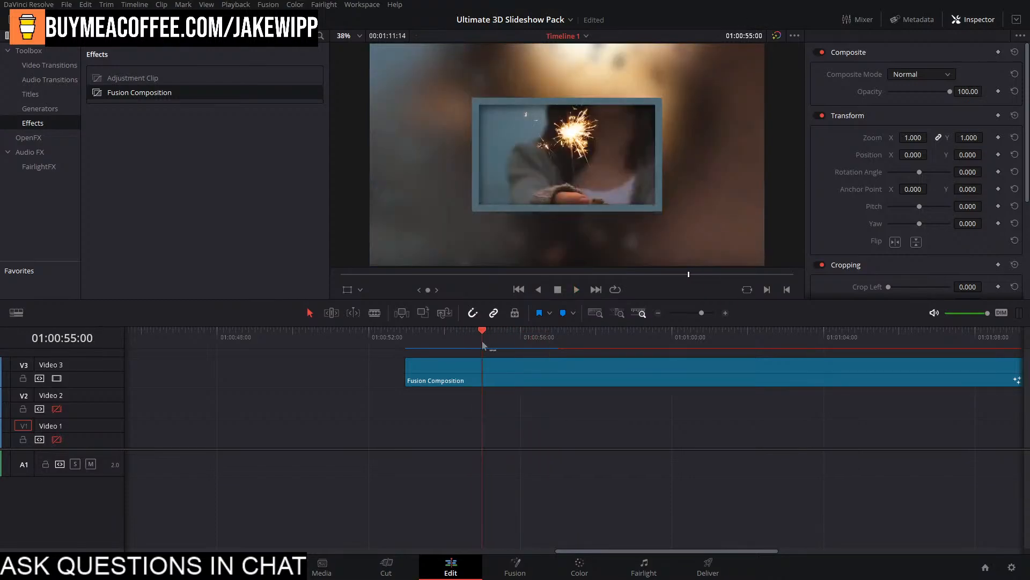
pyautogui.press('space')
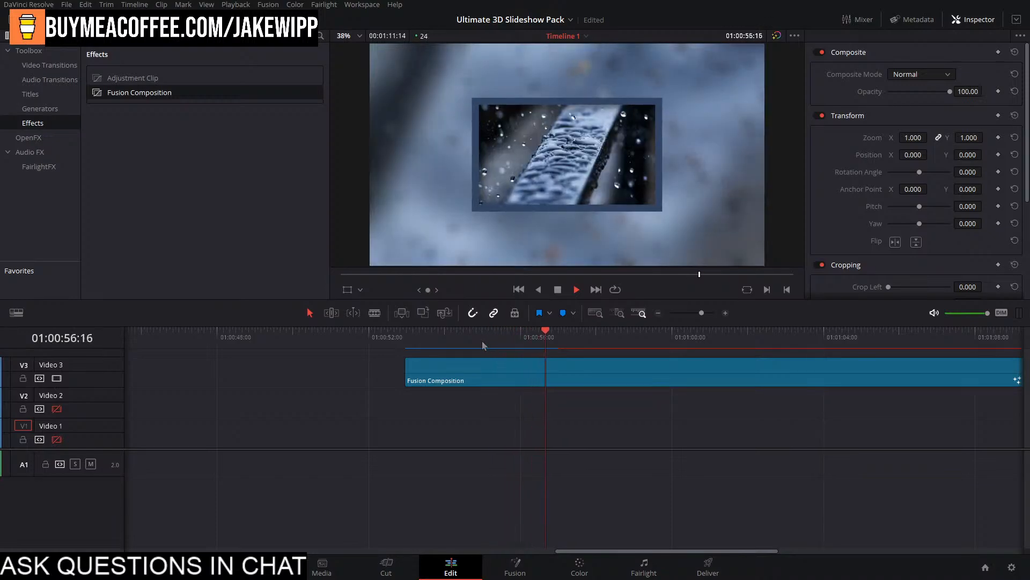
pyautogui.moveTo(512, 343); pyautogui.dragTo(444, 372)
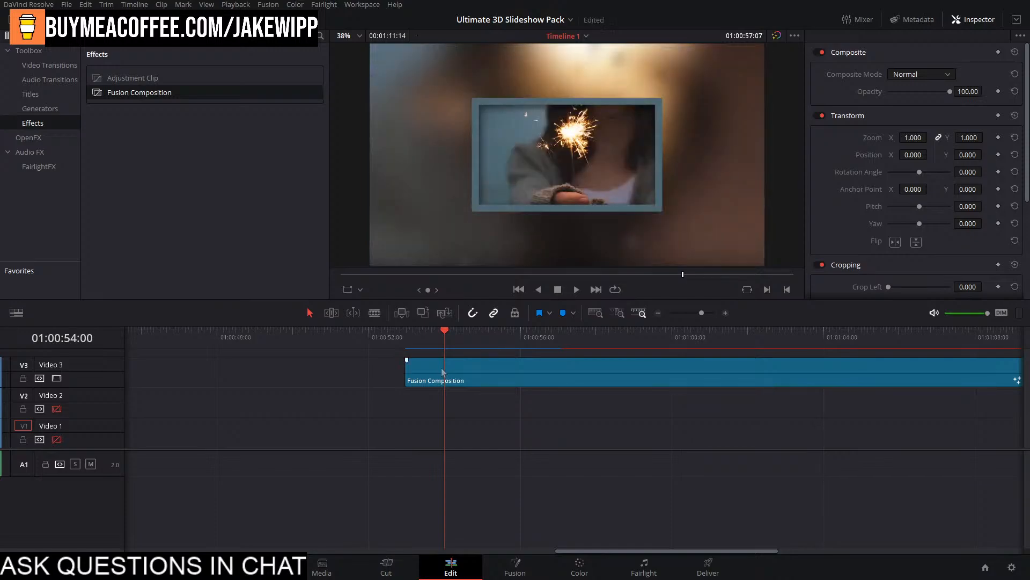
pyautogui.press('space')
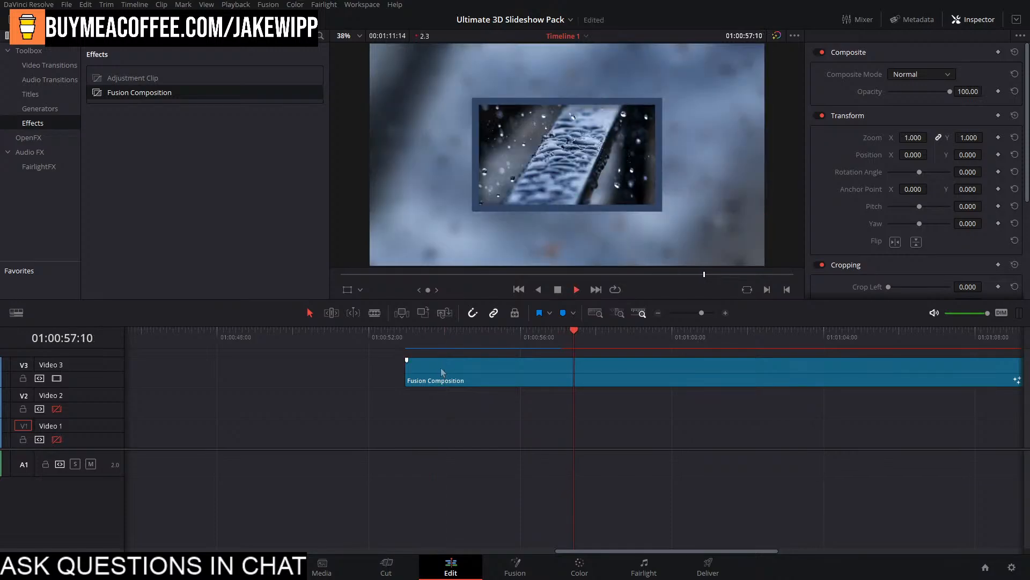
# Rewind to the clip's start at 01:00:52:23, stop playback, and scrub through the clip to 01:00:53:09.
pyautogui.moveTo(462, 340); pyautogui.dragTo(405, 359)
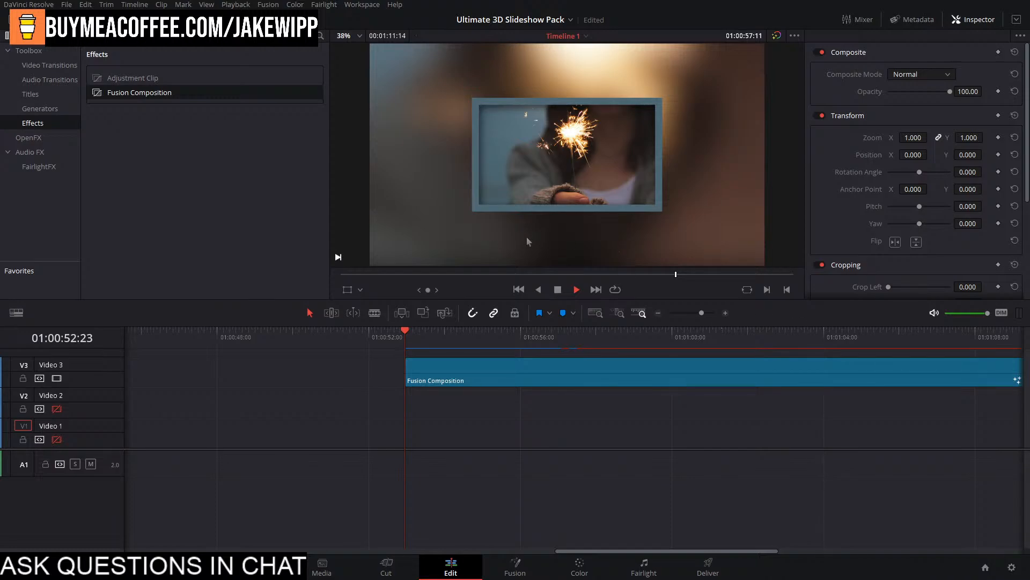
pyautogui.click(558, 290)
pyautogui.click(514, 344)
pyautogui.moveTo(439, 347); pyautogui.dragTo(421, 350)
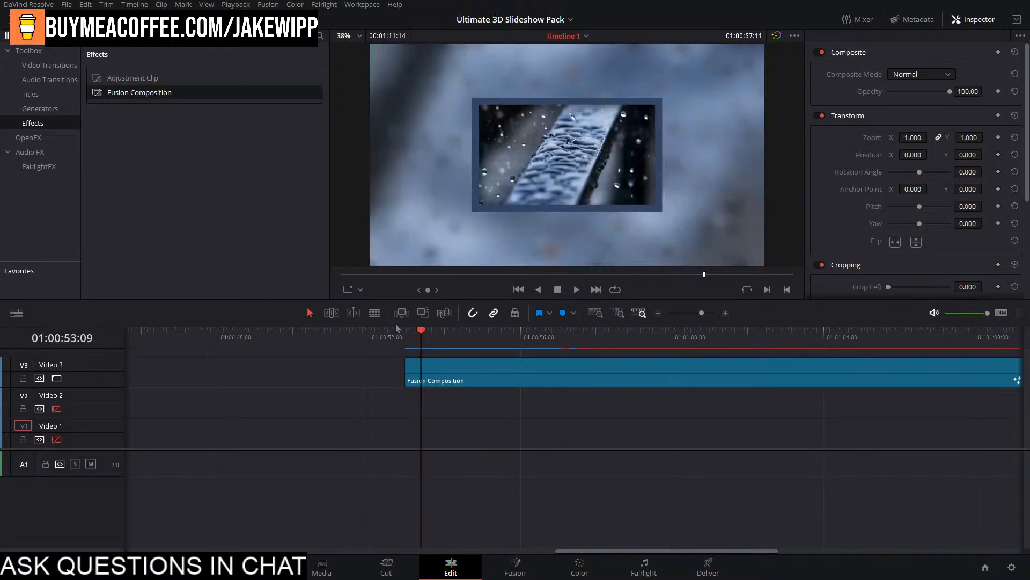
# Return the playhead to the Fusion Composition's start at 01:00:52:23, save the project, and briefly play the clip.
pyautogui.click(414, 334)
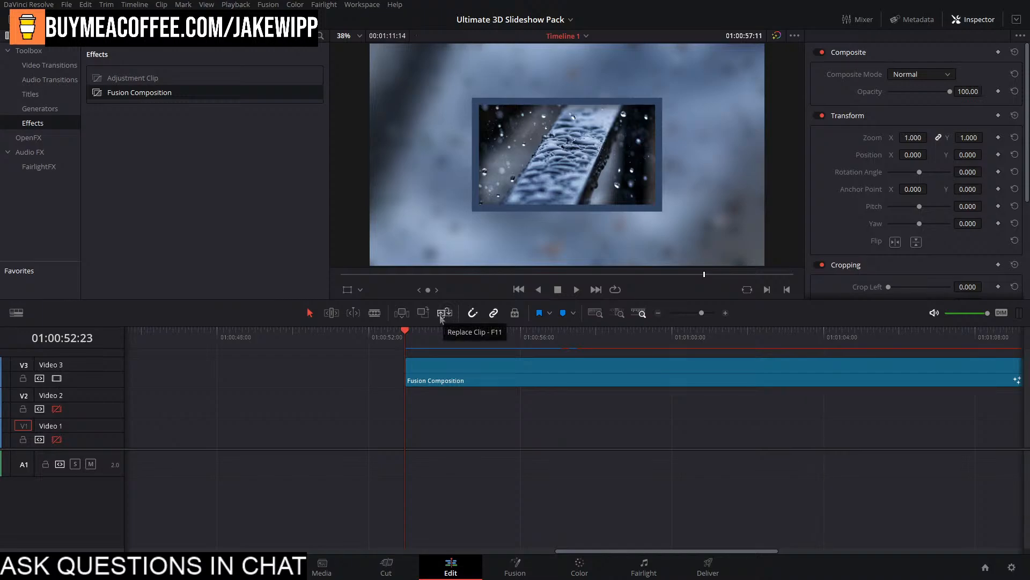
pyautogui.click(440, 318)
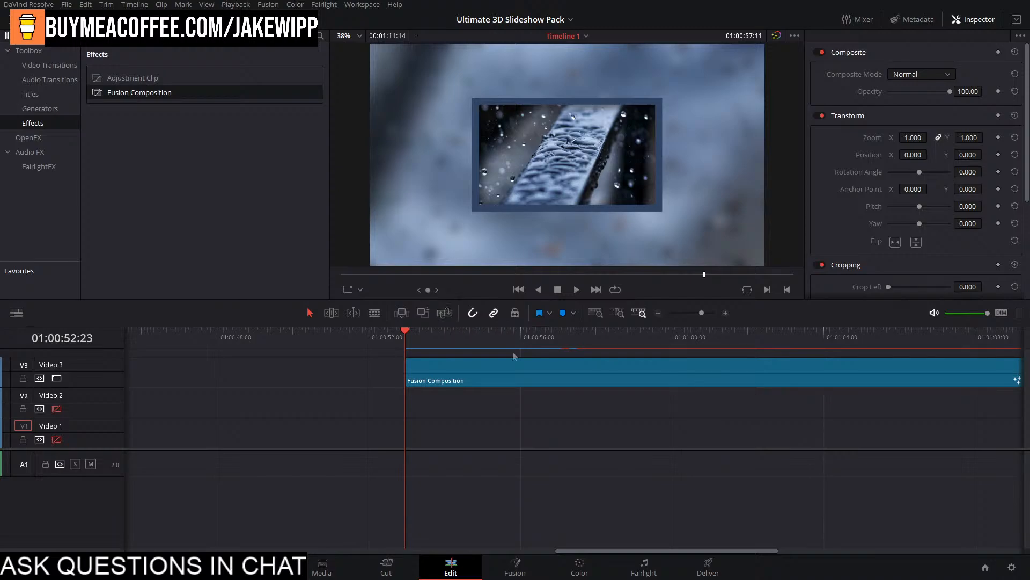
pyautogui.click(409, 347)
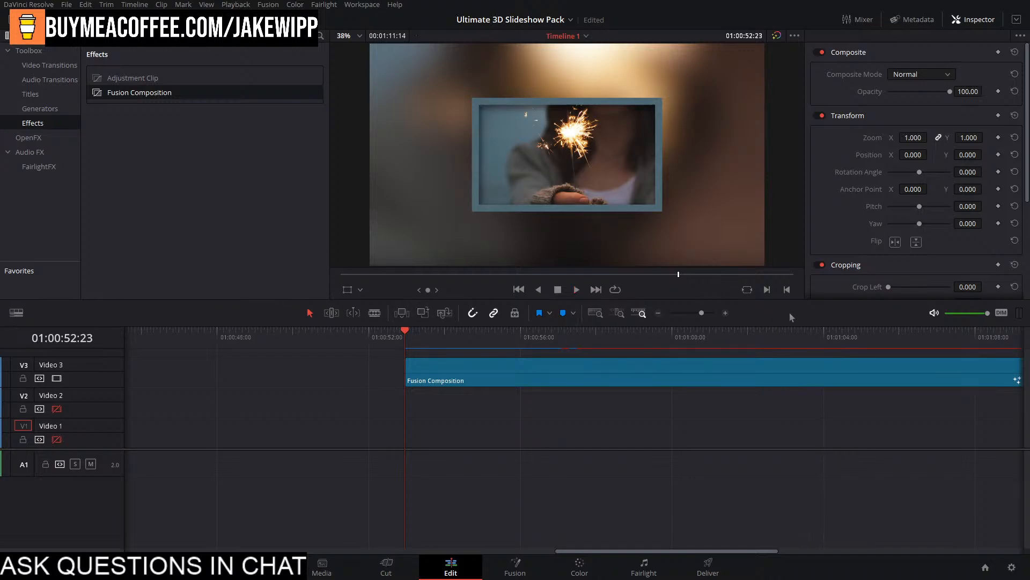
pyautogui.hotkey('ctrl', 's')
pyautogui.press('space')
pyautogui.click(559, 290)
# Open the Fusion Composition clip's node graph on the Fusion page and show the nodes feeding Merge10.
pyautogui.click(502, 369)
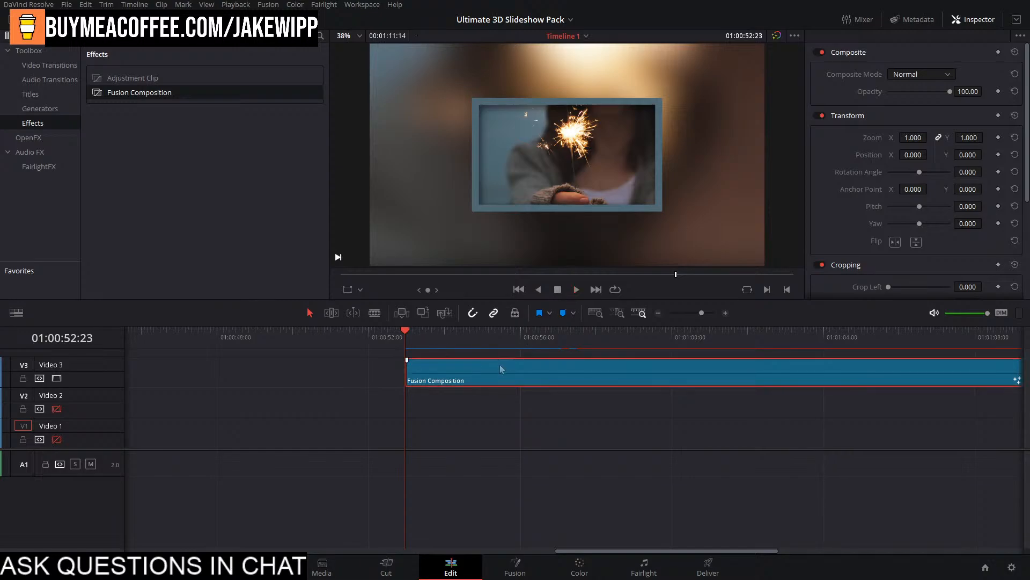
pyautogui.click(515, 566)
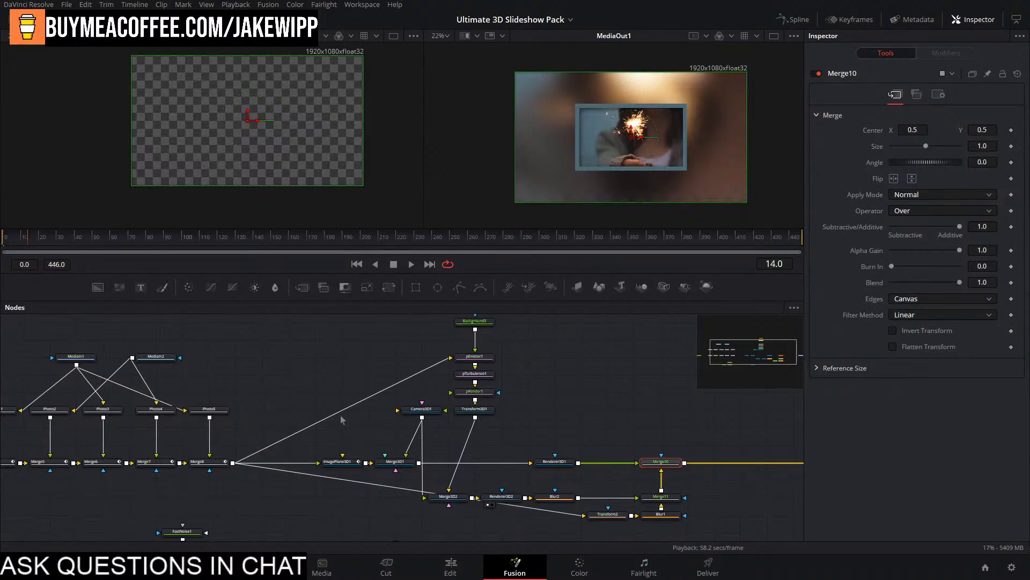
pyautogui.moveTo(400, 437); pyautogui.dragTo(267, 410)
pyautogui.scroll(3, 629, 205)
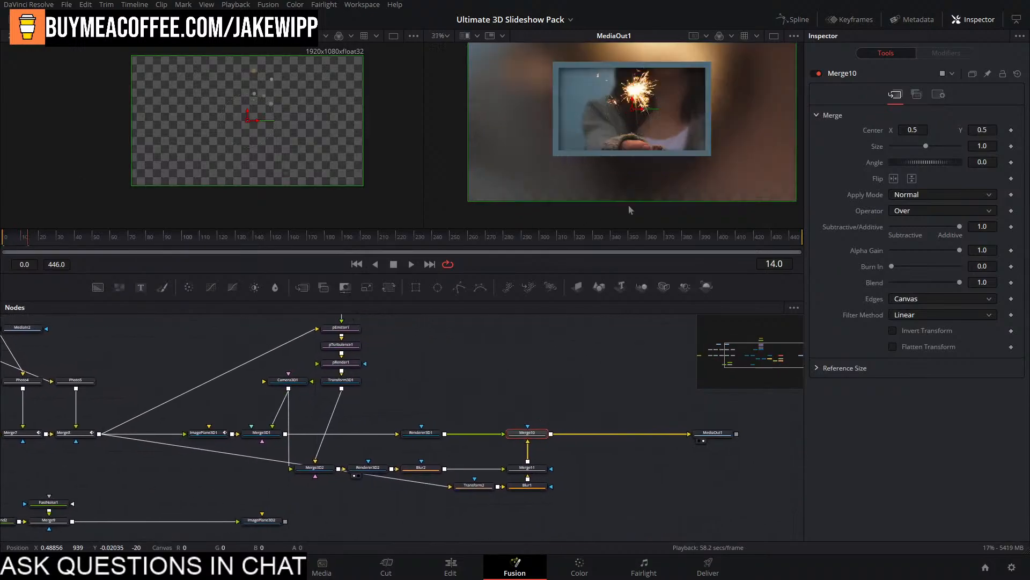
pyautogui.scroll(-3, 591, 153)
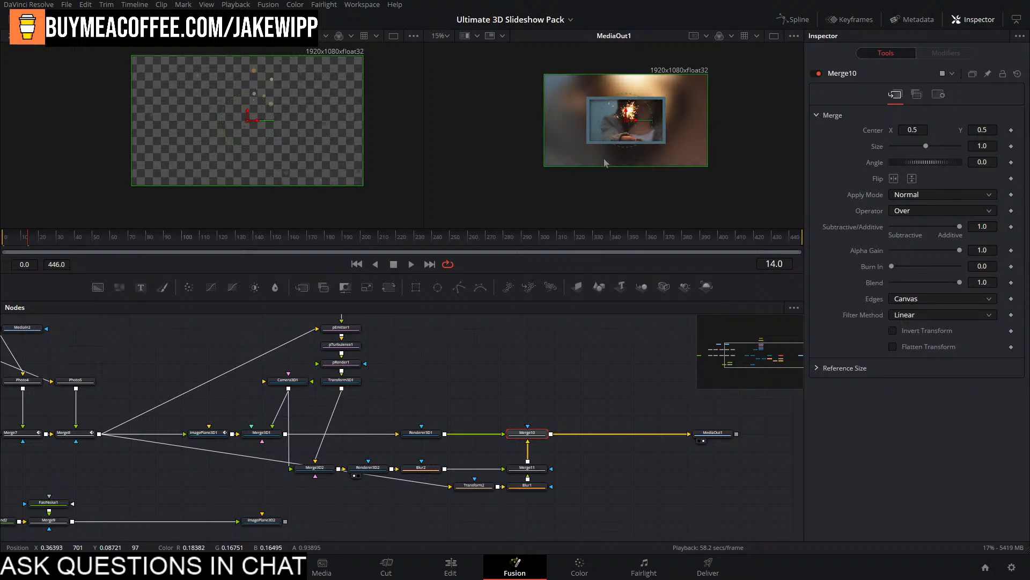
pyautogui.scroll(1, 605, 163)
pyautogui.moveTo(604, 162)
pyautogui.mouseDown()
pyautogui.moveTo(632, 271)
pyautogui.moveTo(604, 172)
pyautogui.mouseUp()
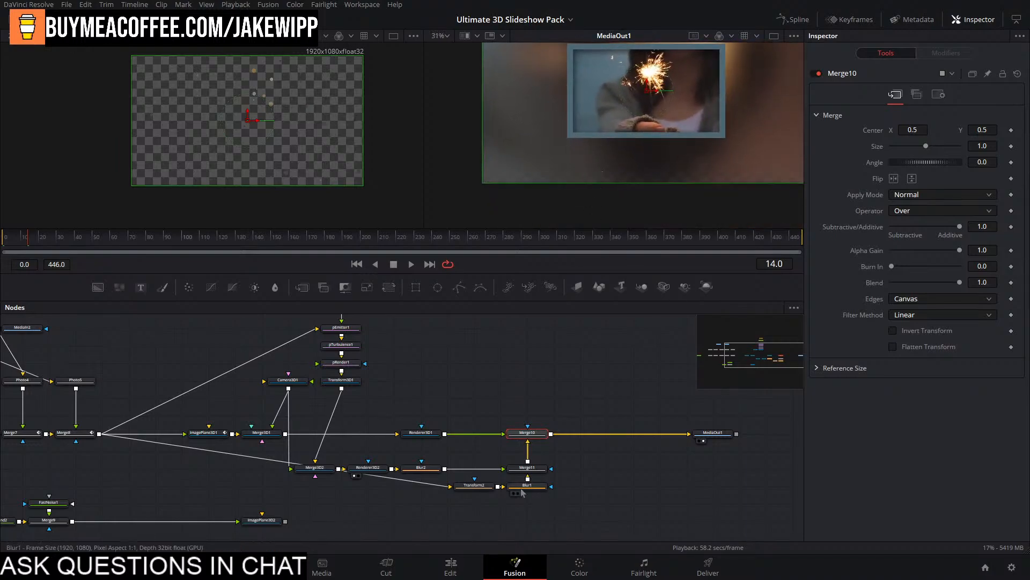
# Check Blur1's clipping mode options, try a lower blur size, and undo the size change.
pyautogui.click(528, 486)
pyautogui.click(912, 181)
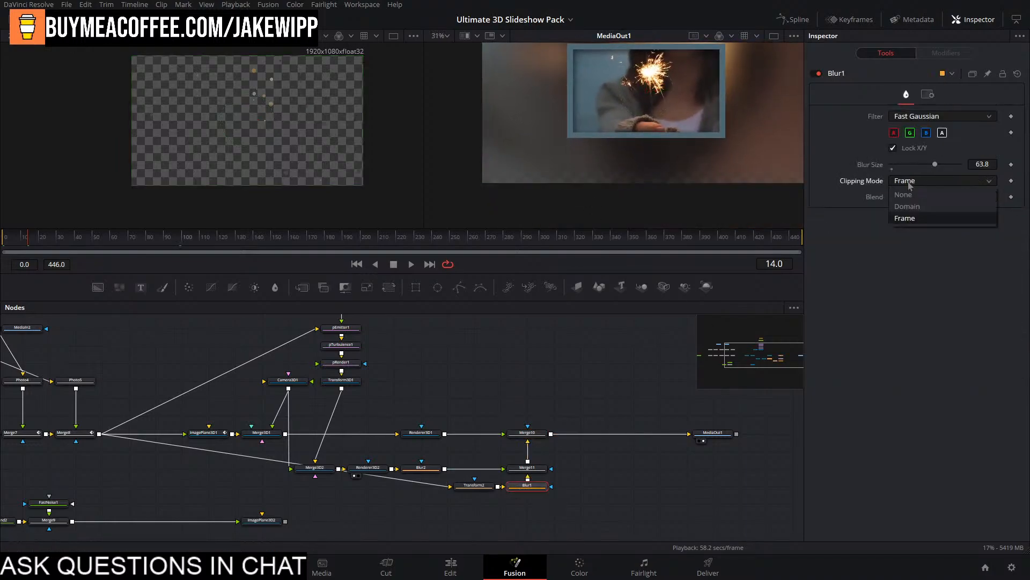
pyautogui.click(912, 182)
pyautogui.moveTo(935, 165)
pyautogui.mouseDown()
pyautogui.moveTo(866, 173)
pyautogui.moveTo(926, 166)
pyautogui.mouseUp()
pyautogui.hotkey('ctrl', 'z')
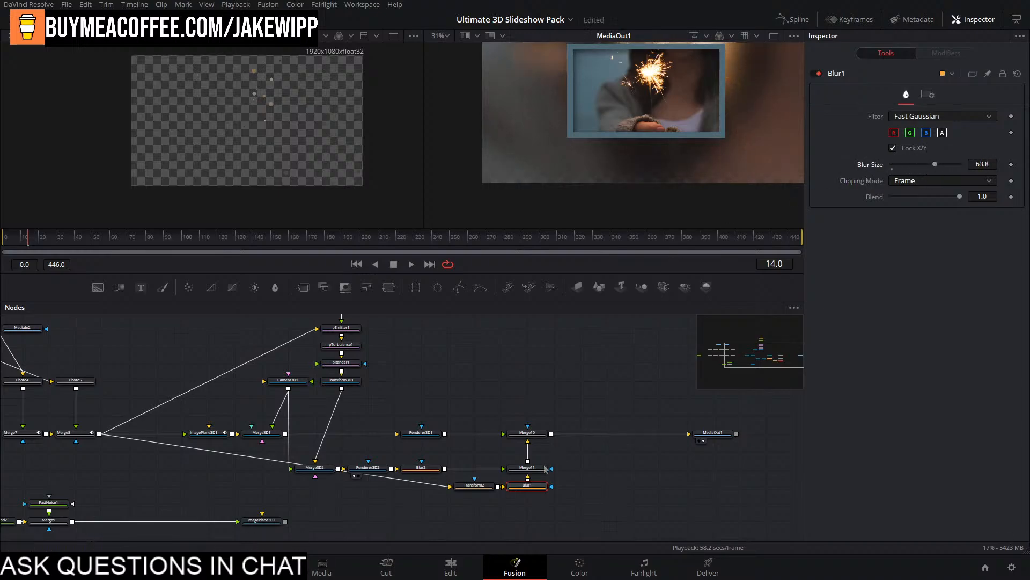
# Enlarge the blurred background by setting Transform2's size to 1.7.
pyautogui.click(478, 486)
pyautogui.moveTo(947, 178); pyautogui.dragTo(935, 187)
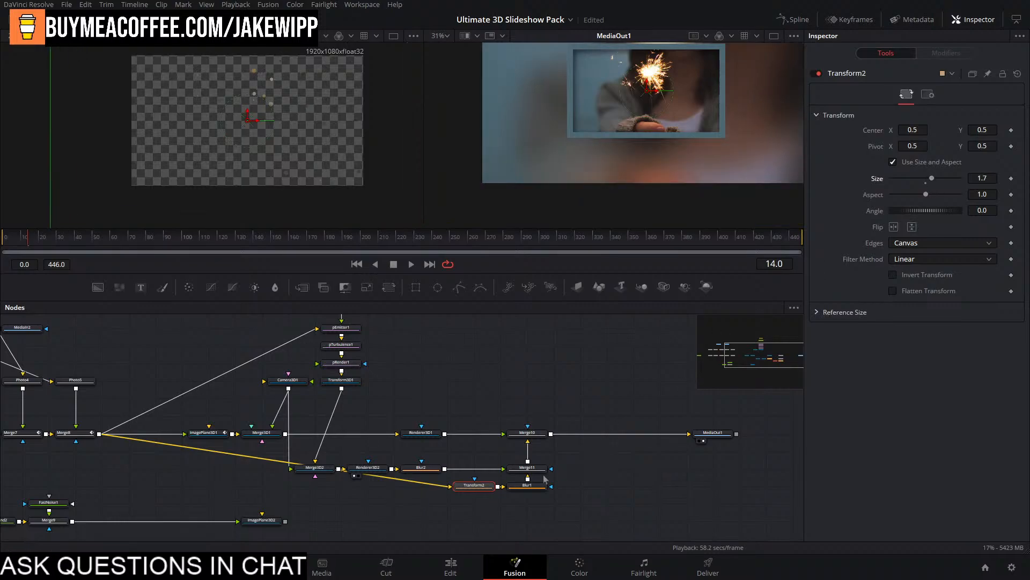
pyautogui.moveTo(558, 497); pyautogui.dragTo(510, 455)
pyautogui.click(553, 454)
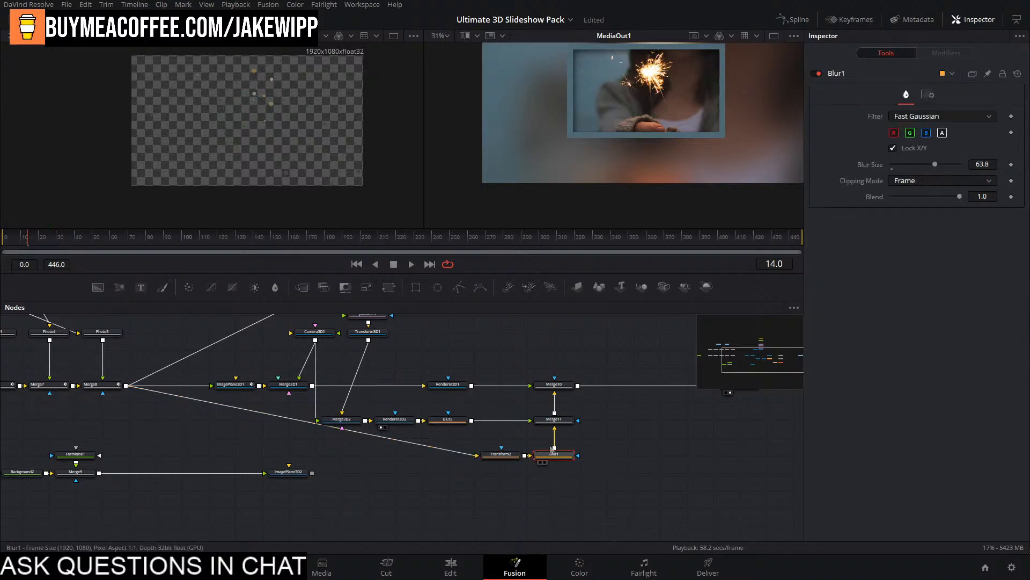
pyautogui.hotkey('shift', 'space')
pyautogui.write('trans')
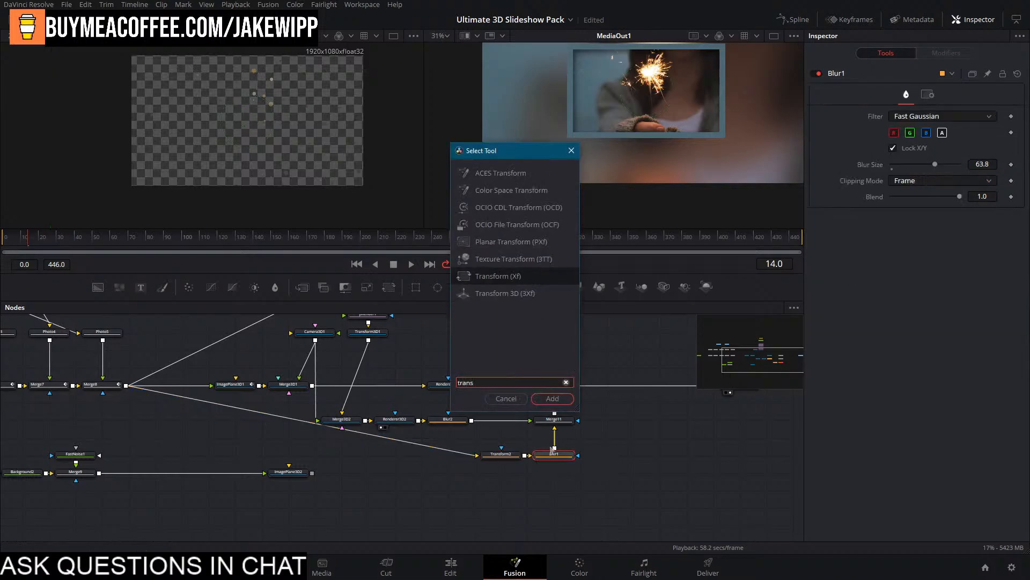
pyautogui.press('Escape')
# Reorder the background nodes so Merge8 feeds Blur1 and Blur1 feeds Transform2 into Merge11, then save the project.
pyautogui.moveTo(567, 455); pyautogui.dragTo(547, 417)
pyautogui.click(554, 455)
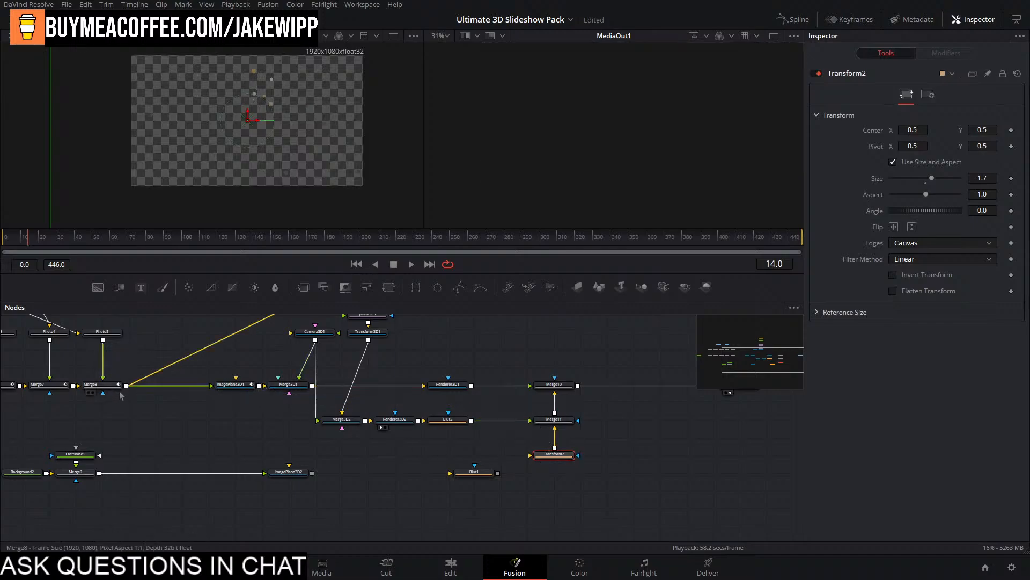
pyautogui.moveTo(126, 385); pyautogui.dragTo(530, 455)
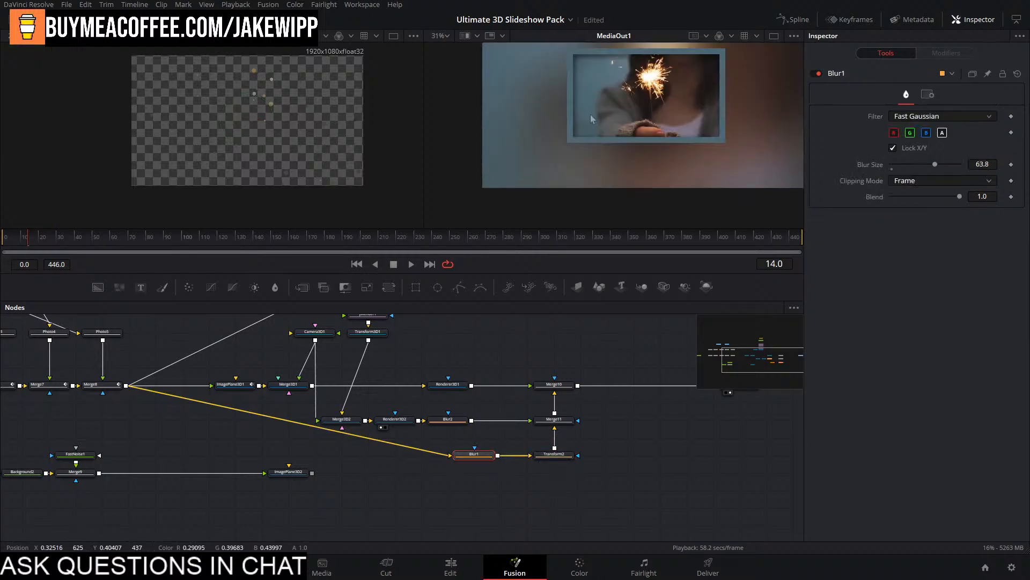
pyautogui.press('space')
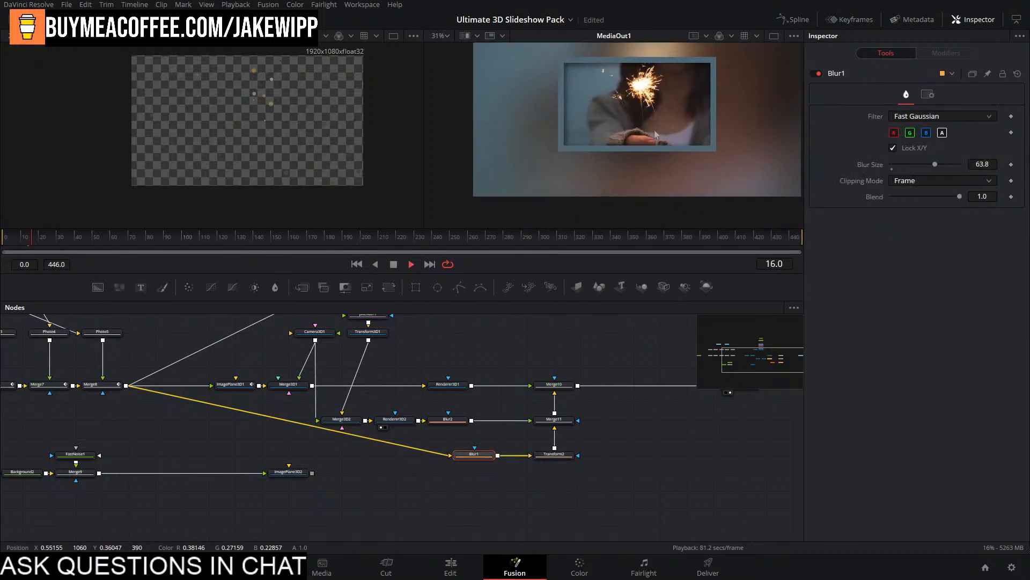
pyautogui.hotkey('ctrl', 's')
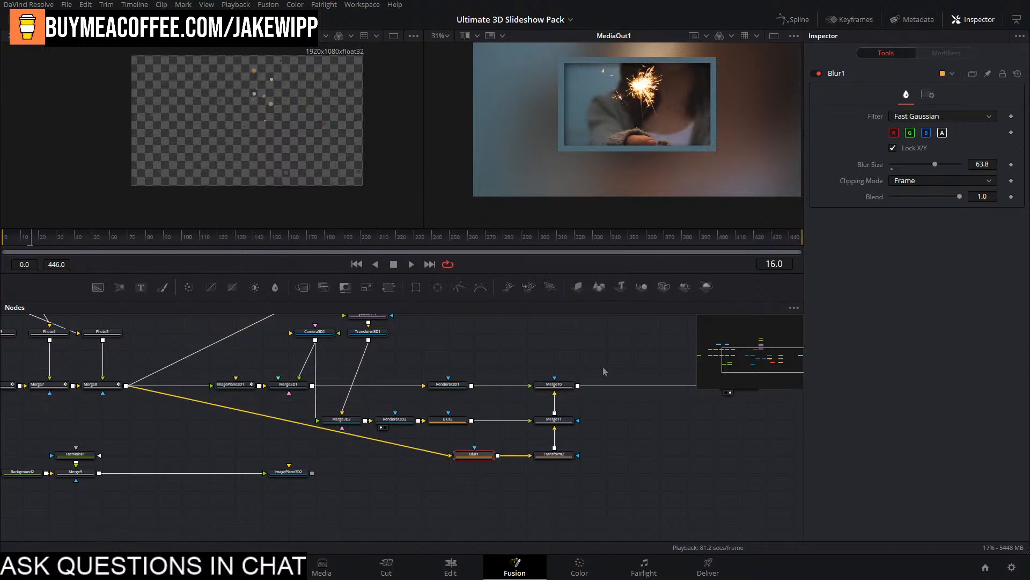
# Play and scrub the early frames of the reordered composition in Fusion, and return to the edit timeline.
pyautogui.moveTo(603, 367); pyautogui.dragTo(547, 371)
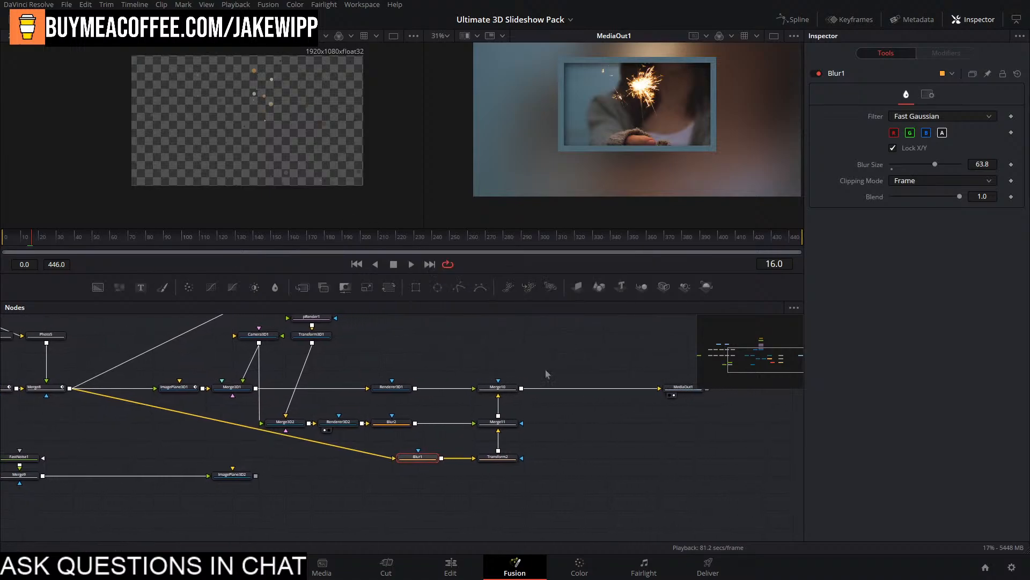
pyautogui.press('space')
pyautogui.click(40, 236)
pyautogui.moveTo(52, 236); pyautogui.dragTo(34, 243)
pyautogui.click(451, 566)
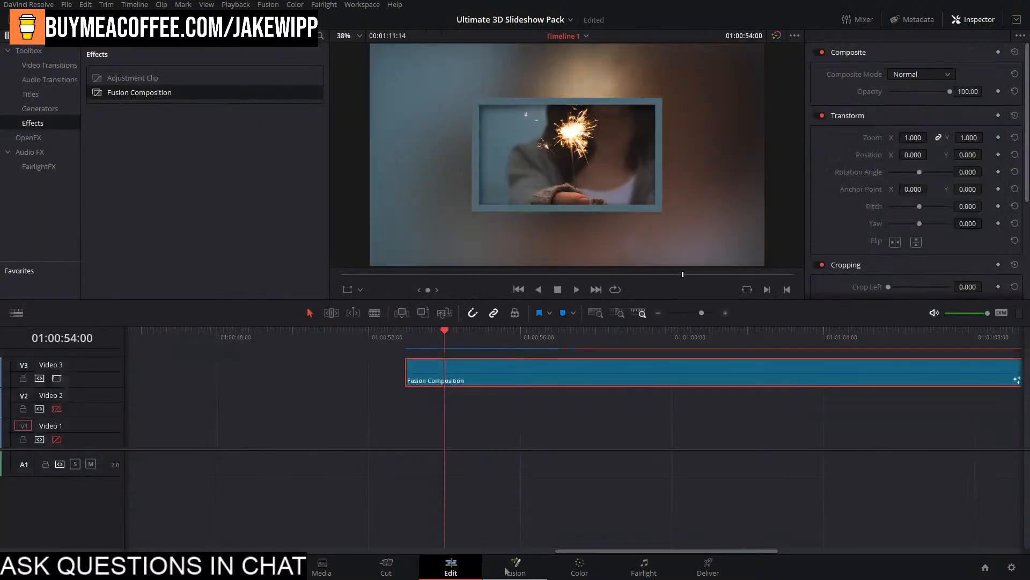
# Set the export format to MP4 on the Deliver page, check the encoder choices, and go back to the edit timeline.
pyautogui.click(700, 570)
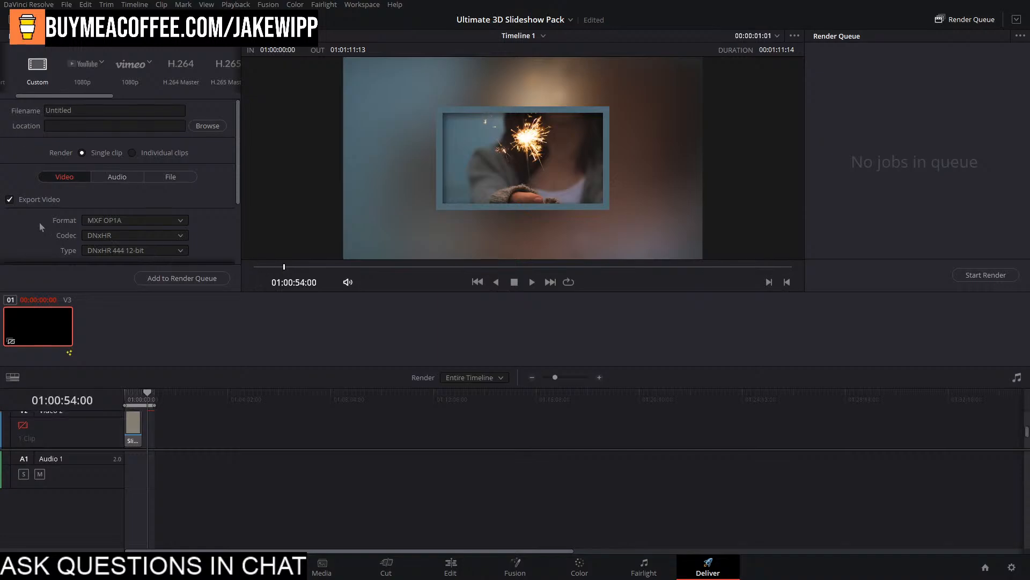
pyautogui.scroll(-2, 34, 221)
pyautogui.click(107, 156)
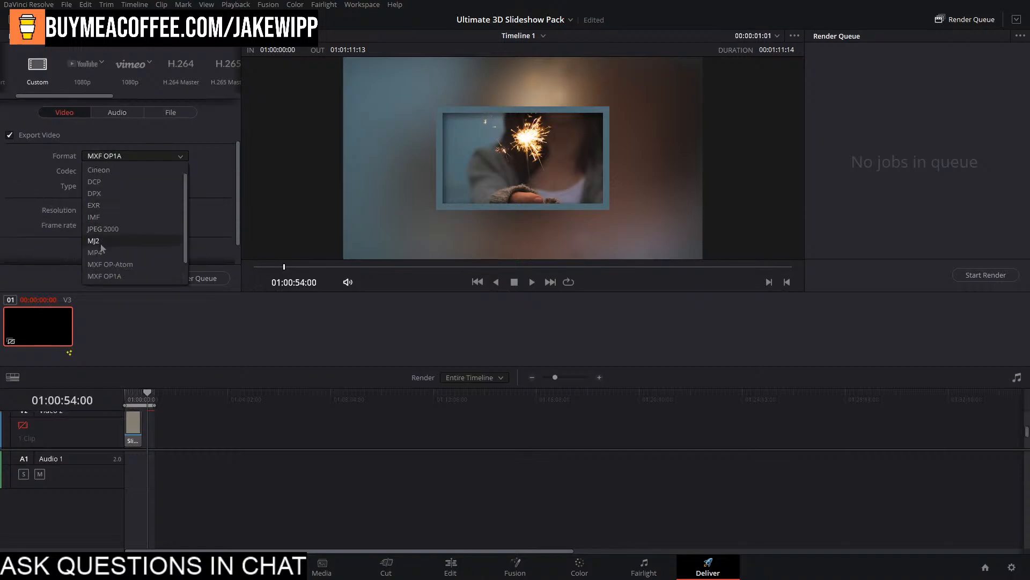
pyautogui.click(107, 240)
pyautogui.click(102, 186)
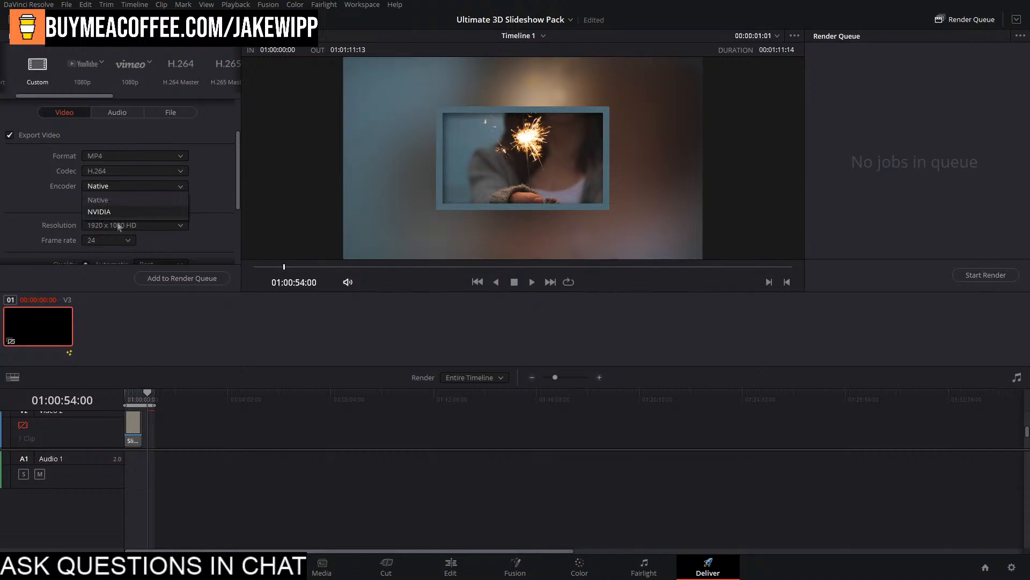
pyautogui.click(58, 202)
pyautogui.click(450, 566)
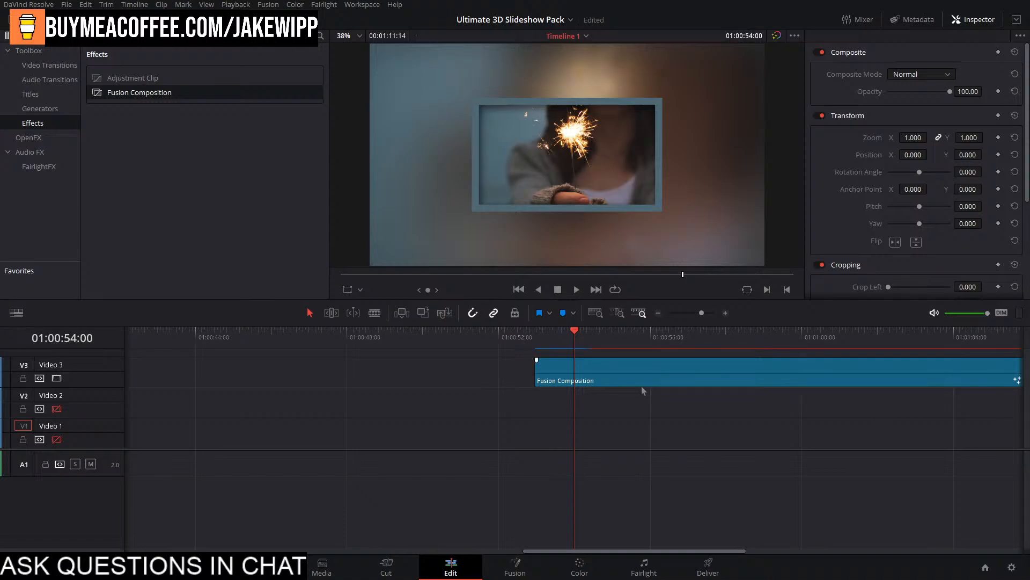
# Play the Fusion Composition from its beginning on the edit timeline to preview the reordered background.
pyautogui.scroll(-6, 642, 385)
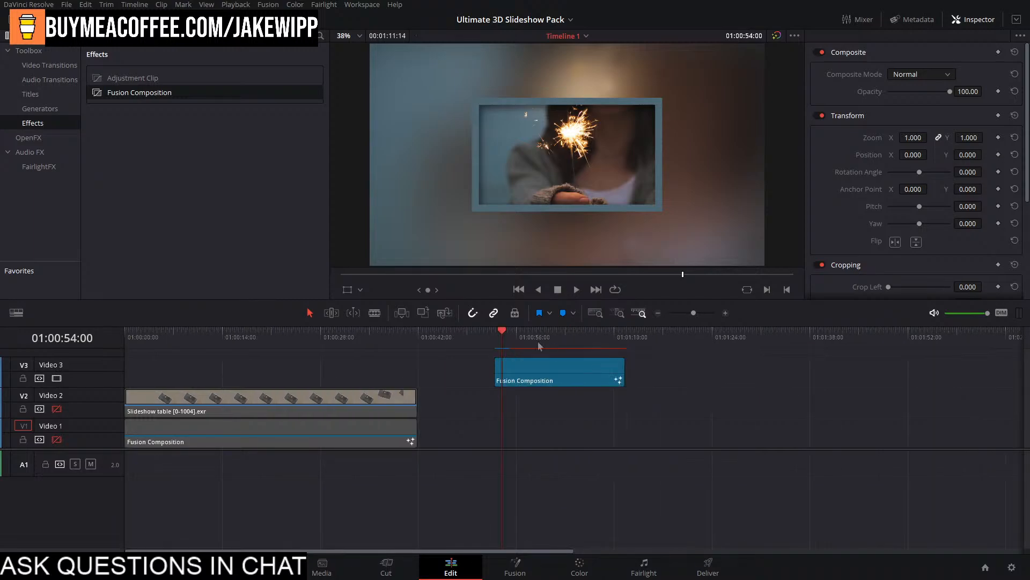
pyautogui.click(502, 342)
pyautogui.scroll(5, 523, 392)
pyautogui.press('space')
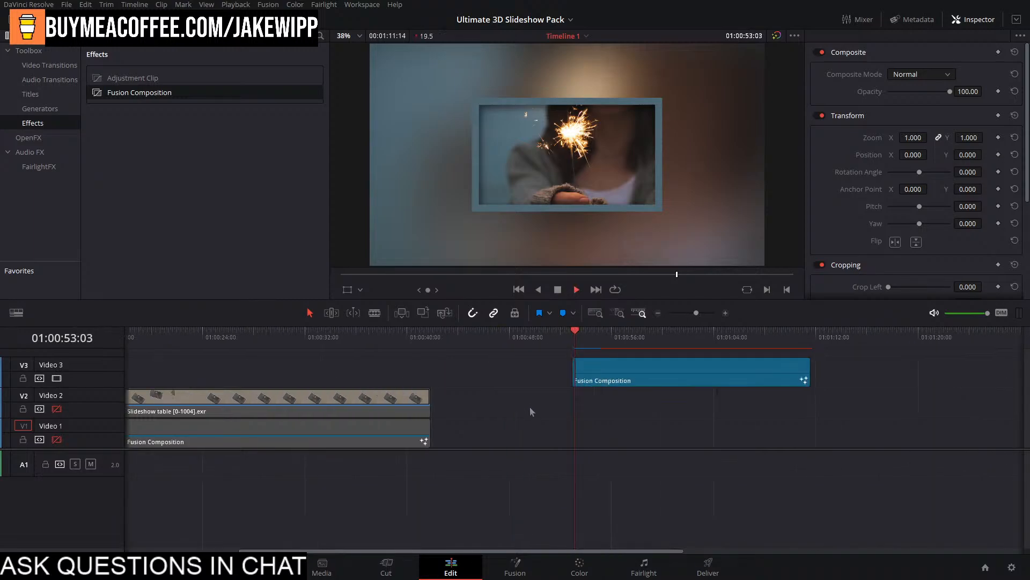
pyautogui.press('space')
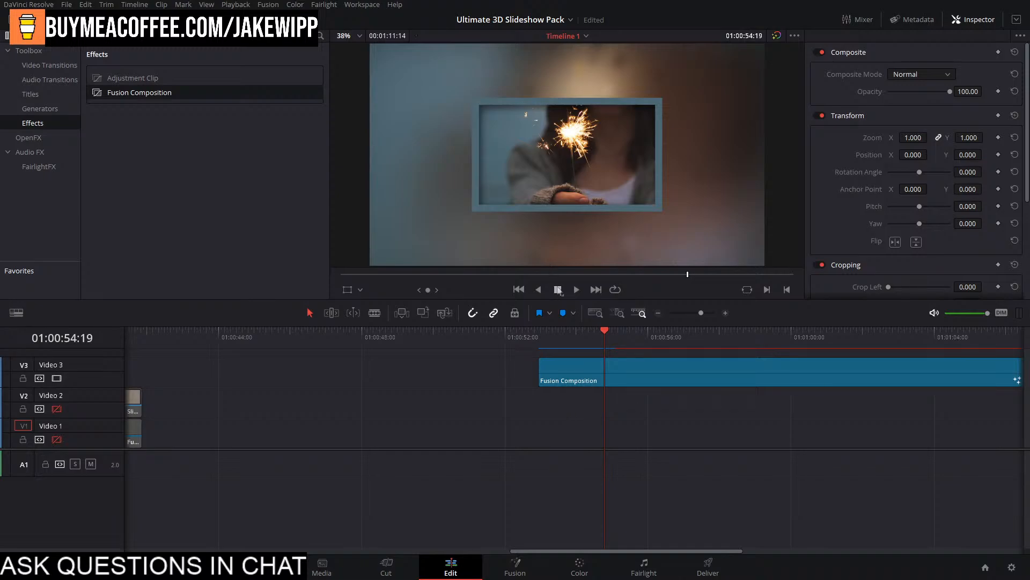
# Replay the clip from 01:00:52:23, stop playback, and list the available OpenFX filters.
pyautogui.click(552, 338)
pyautogui.moveTo(553, 338); pyautogui.dragTo(536, 351)
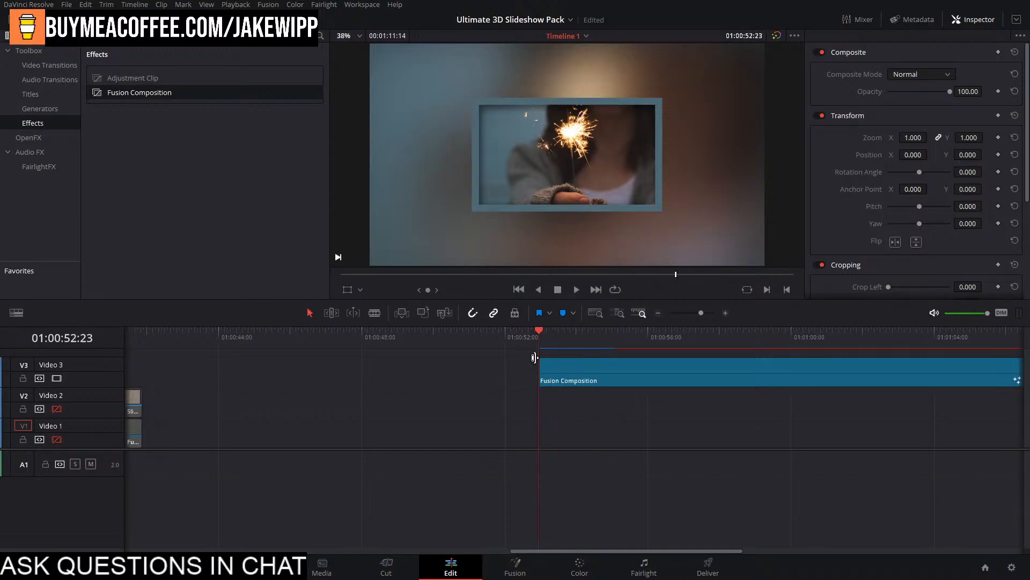
pyautogui.press('space')
pyautogui.press('space')
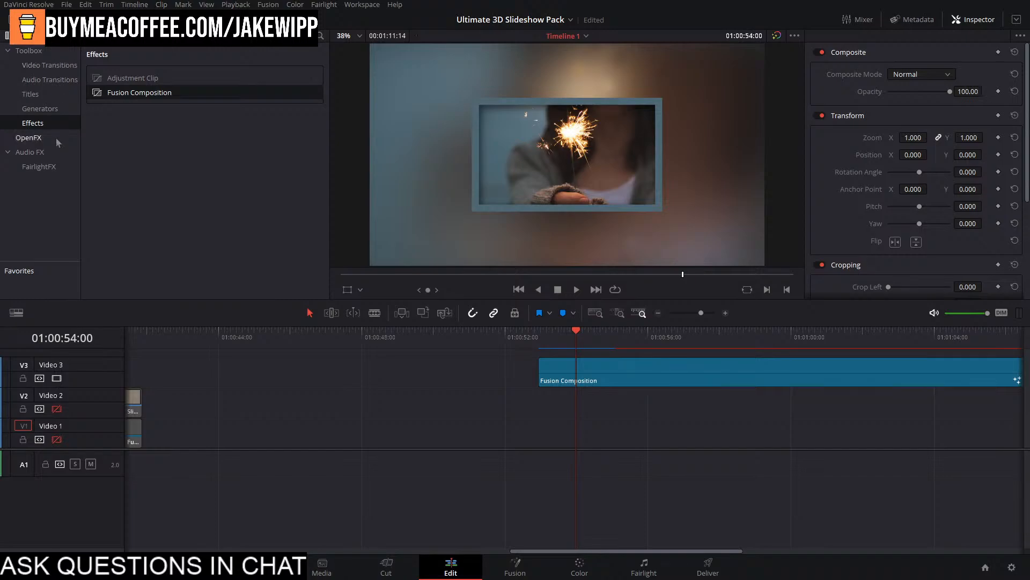
pyautogui.click(28, 137)
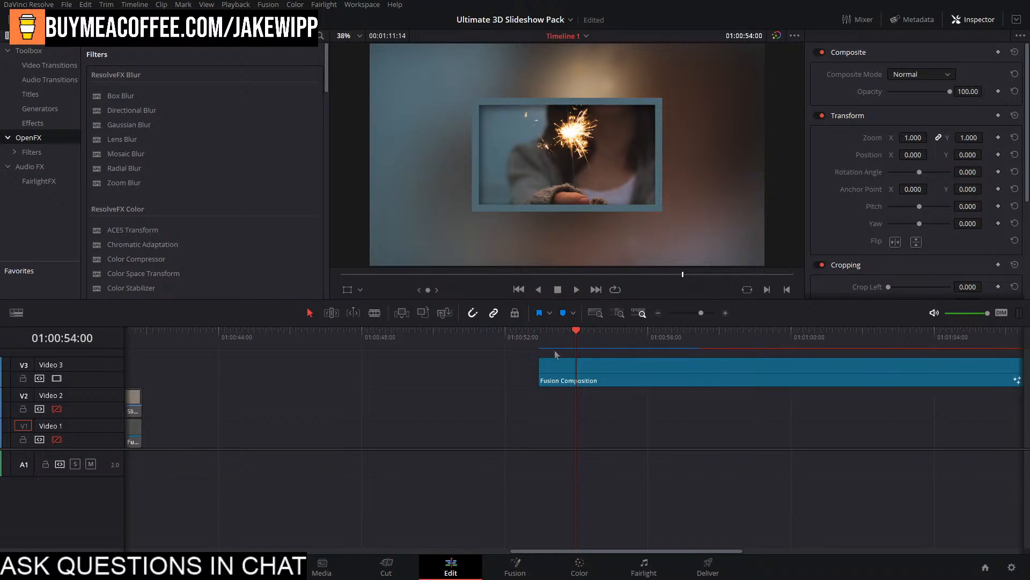
# Scrub the opening of the Fusion Composition and play the transition from the first photo to the second twice.
pyautogui.click(567, 339)
pyautogui.moveTo(574, 341); pyautogui.dragTo(567, 379)
pyautogui.click(620, 337)
pyautogui.moveTo(613, 344)
pyautogui.mouseDown()
pyautogui.moveTo(584, 346)
pyautogui.moveTo(625, 348)
pyautogui.moveTo(607, 355)
pyautogui.mouseUp()
pyautogui.press('space')
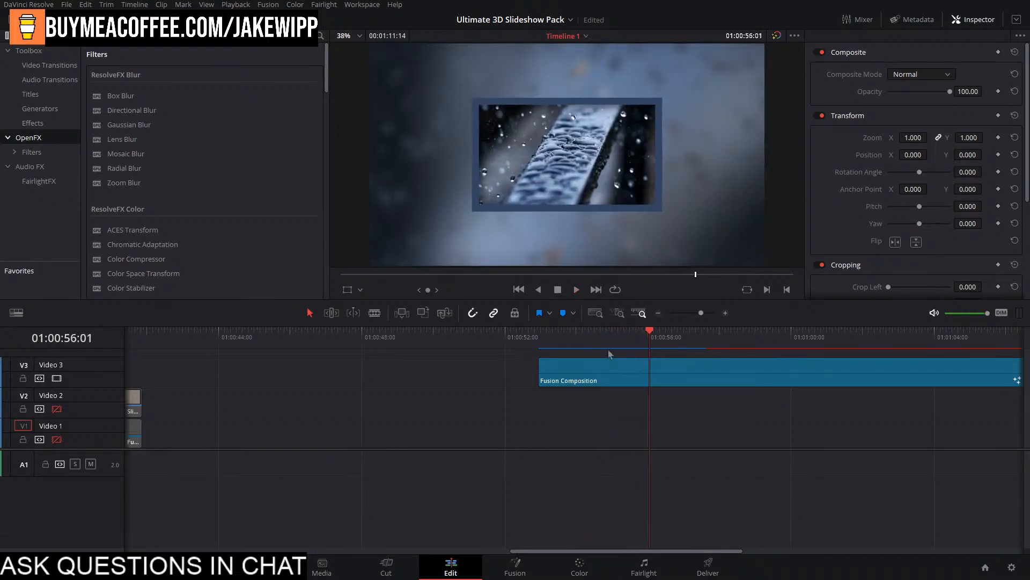
pyautogui.click(608, 346)
pyautogui.press('space')
# Open the Fusion Composition clip in Fusion and show the Spline editor beside the Merge4 to Merge8 photo nodes.
pyautogui.click(630, 379)
pyautogui.click(515, 567)
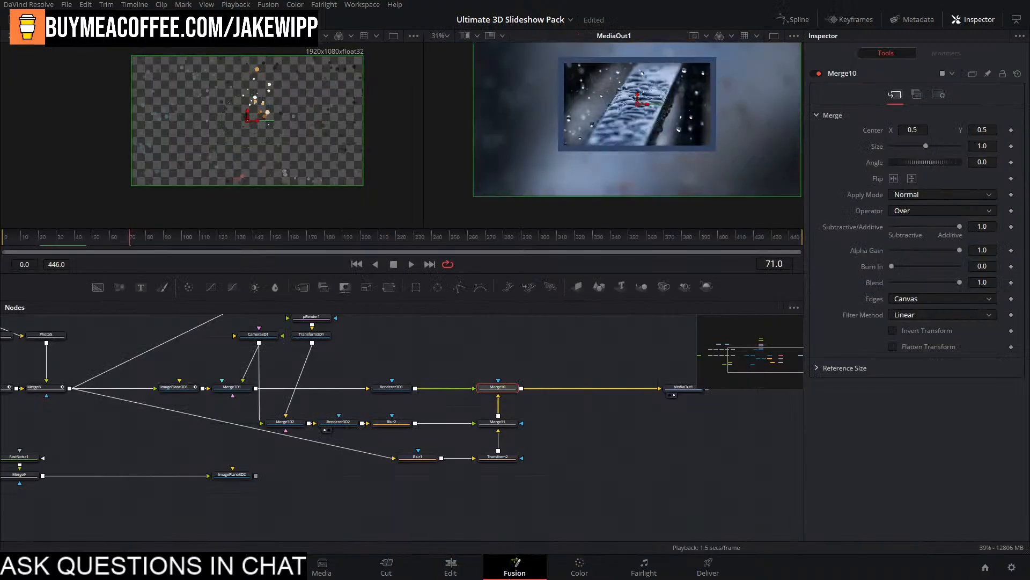
pyautogui.moveTo(311, 462); pyautogui.dragTo(642, 502)
pyautogui.moveTo(359, 428); pyautogui.dragTo(379, 451)
pyautogui.click(793, 20)
pyautogui.moveTo(384, 389); pyautogui.dragTo(235, 378)
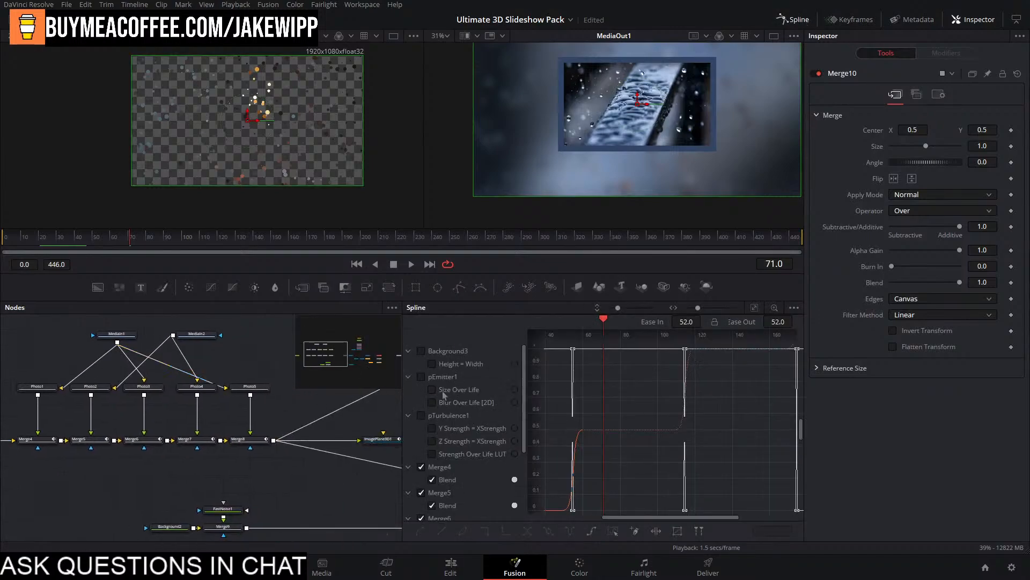
# Fit the animation curves in the Spline editor and examine the photo merges' blend keyframes up close.
pyautogui.click(753, 310)
pyautogui.scroll(-5, 715, 389)
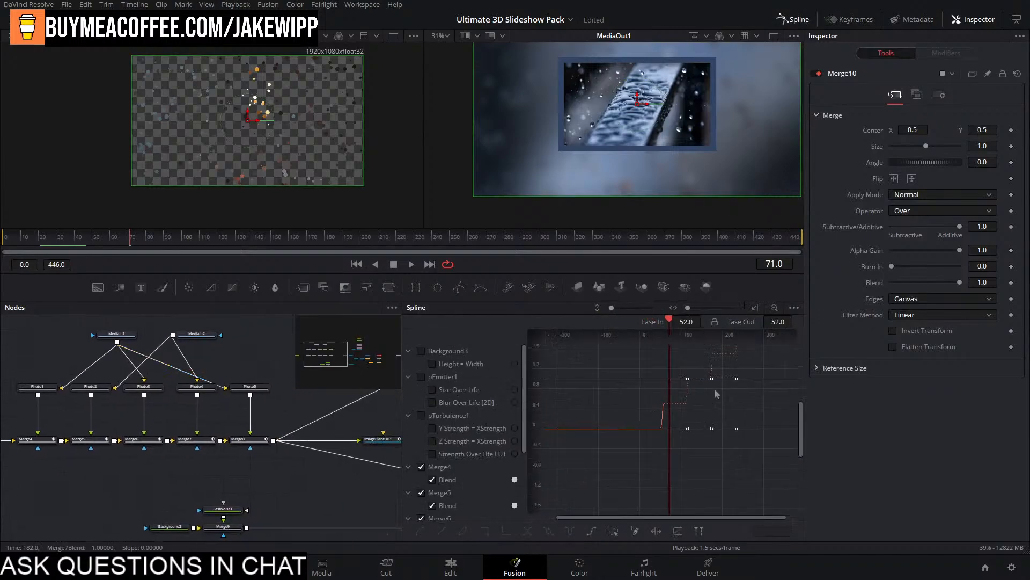
pyautogui.scroll(3, 719, 392)
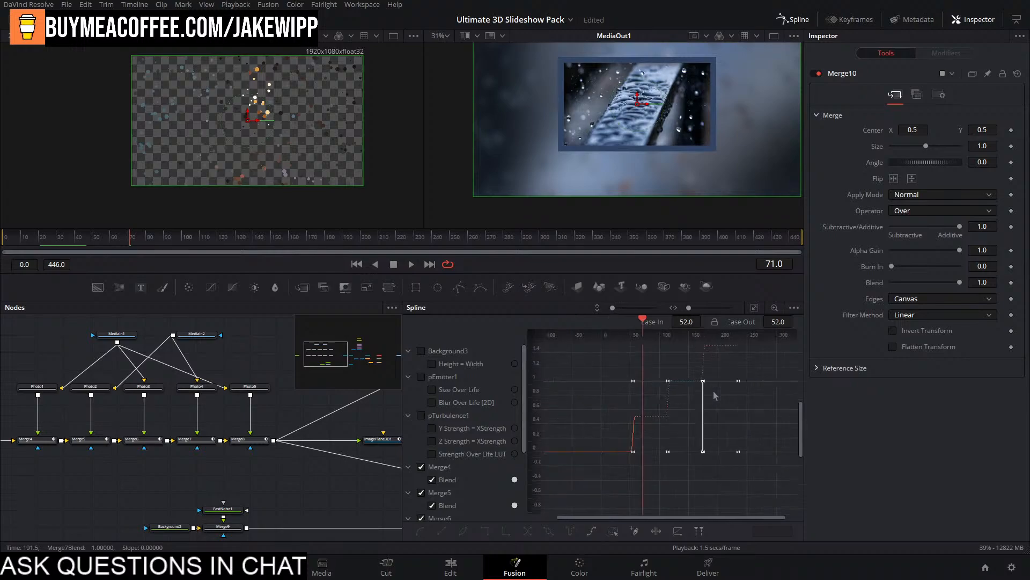
pyautogui.moveTo(622, 410); pyautogui.dragTo(645, 463)
pyautogui.scroll(4, 646, 461)
pyautogui.scroll(2, 646, 460)
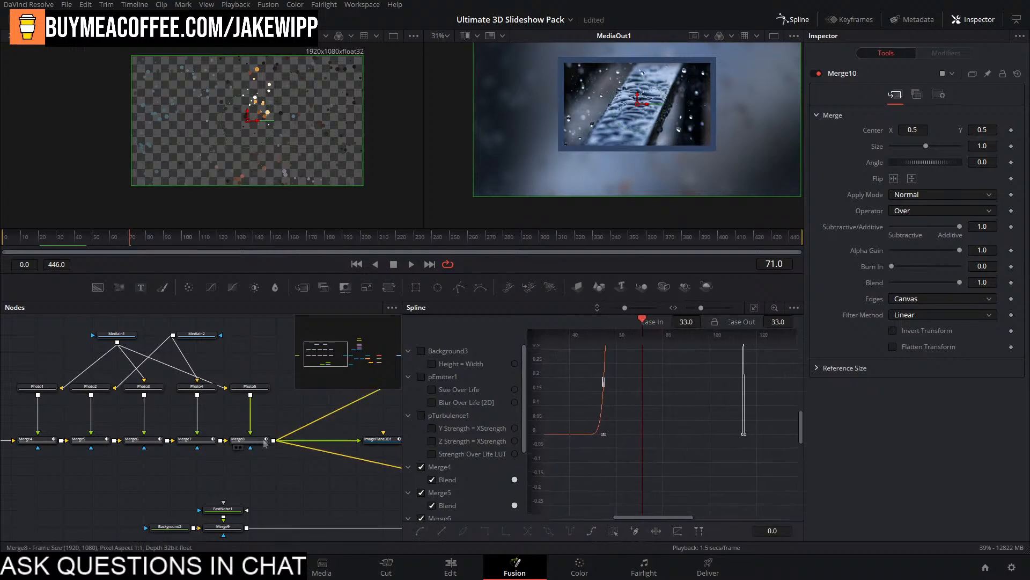
# Turn off relative repetition for the selected rotation keyframes of ImagePlane3D1 in the Spline editor.
pyautogui.moveTo(392, 451); pyautogui.dragTo(253, 457)
pyautogui.moveTo(673, 423); pyautogui.dragTo(679, 442)
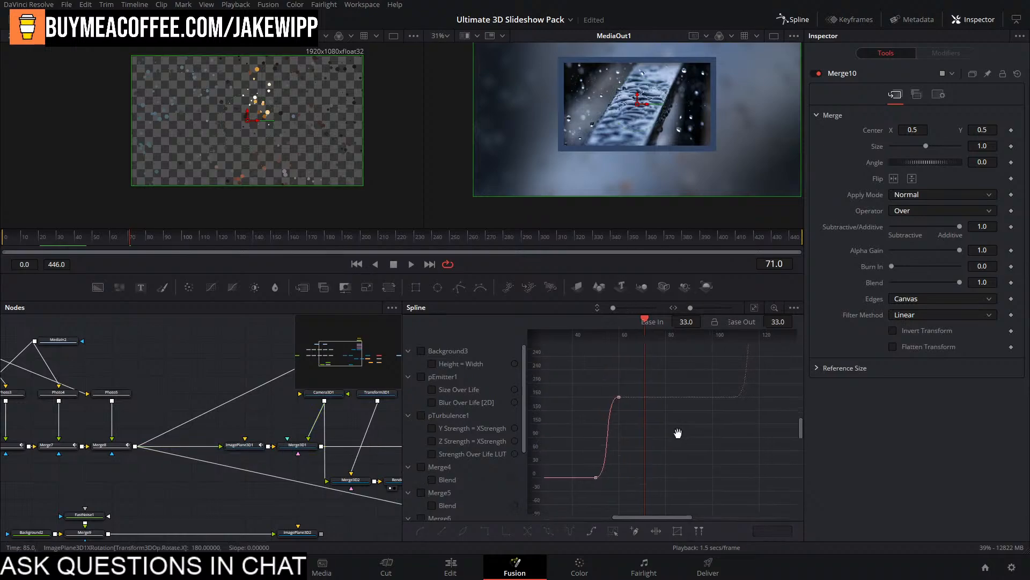
pyautogui.moveTo(653, 379); pyautogui.dragTo(575, 517)
pyautogui.click(591, 532)
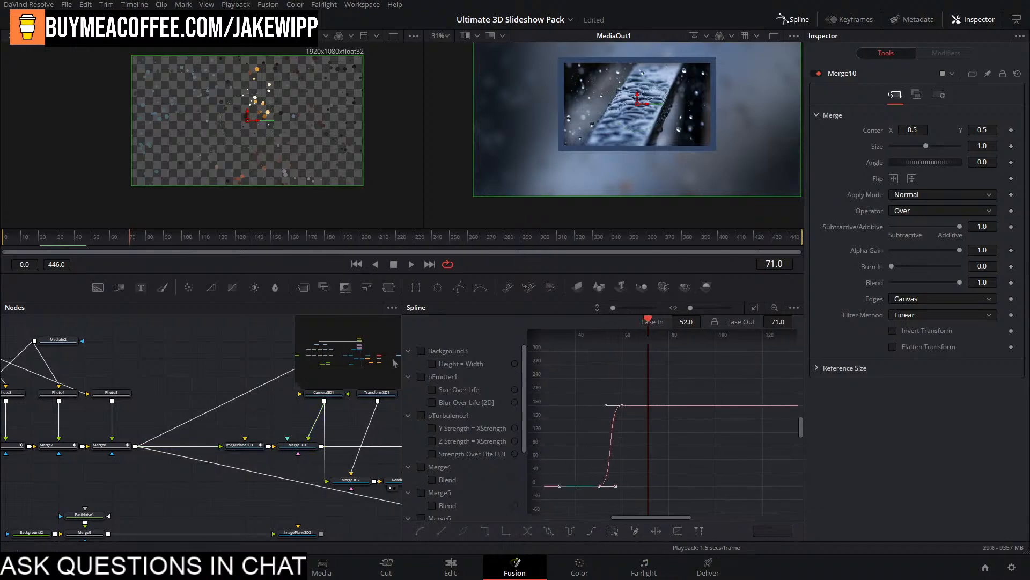
# Widen the Spline editor and display the Merge4 to Merge8 blend curves together with ImagePlane3D1's X and Y rotation.
pyautogui.moveTo(402, 359); pyautogui.dragTo(249, 385)
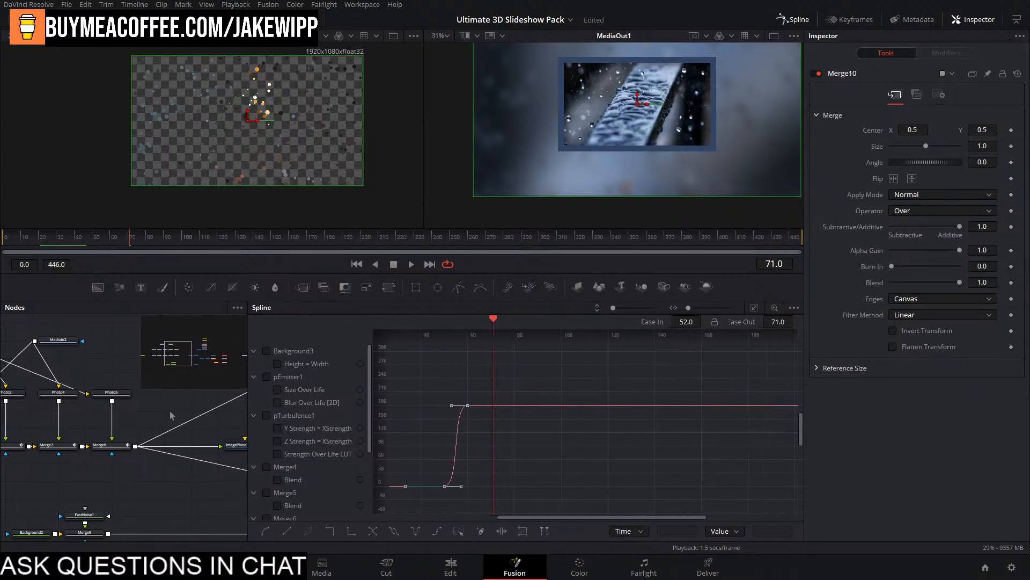
pyautogui.moveTo(214, 445); pyautogui.dragTo(384, 452)
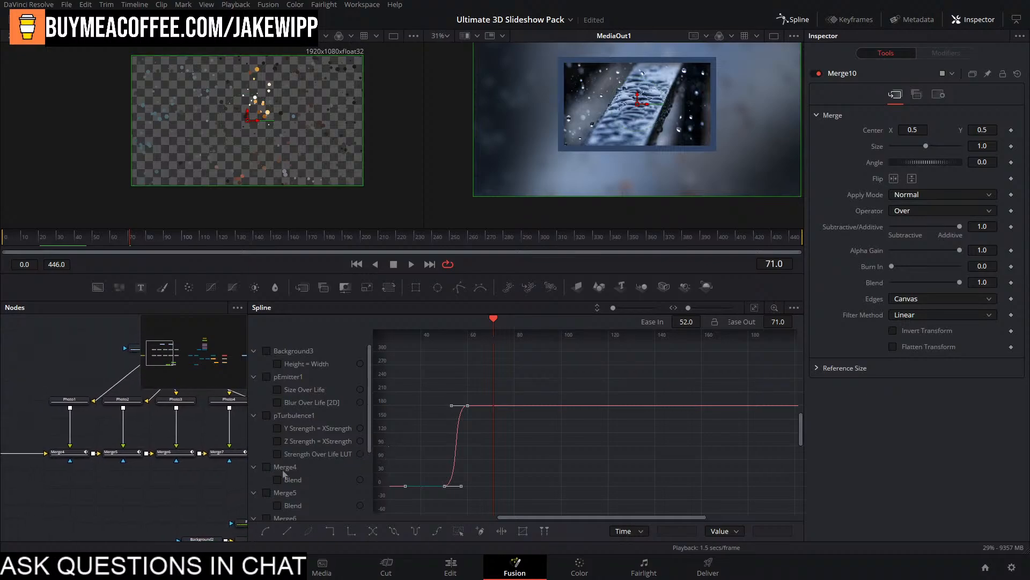
pyautogui.click(266, 467)
pyautogui.scroll(-4, 266, 472)
pyautogui.click(267, 389)
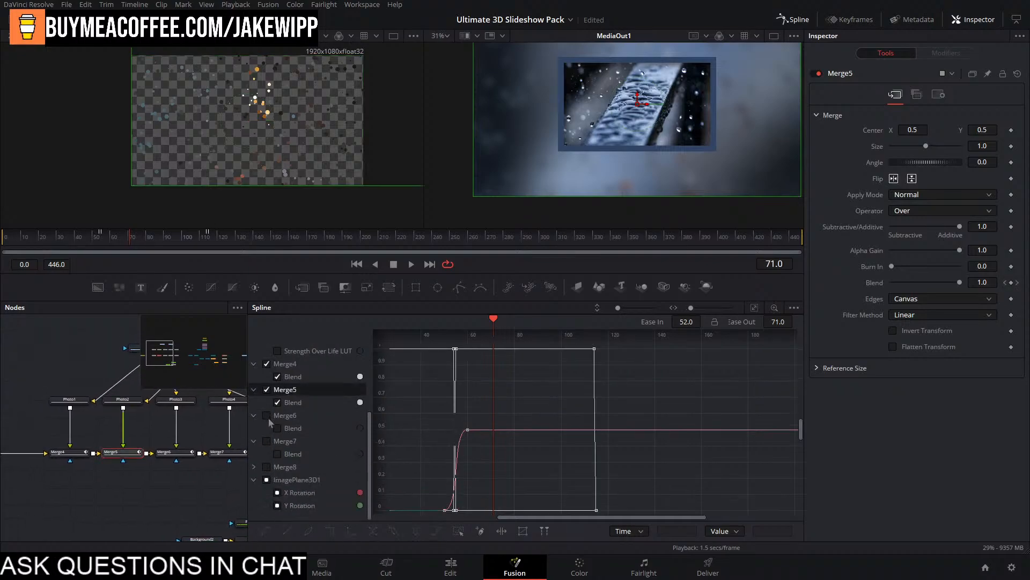
pyautogui.click(267, 414)
pyautogui.click(267, 440)
pyautogui.click(267, 467)
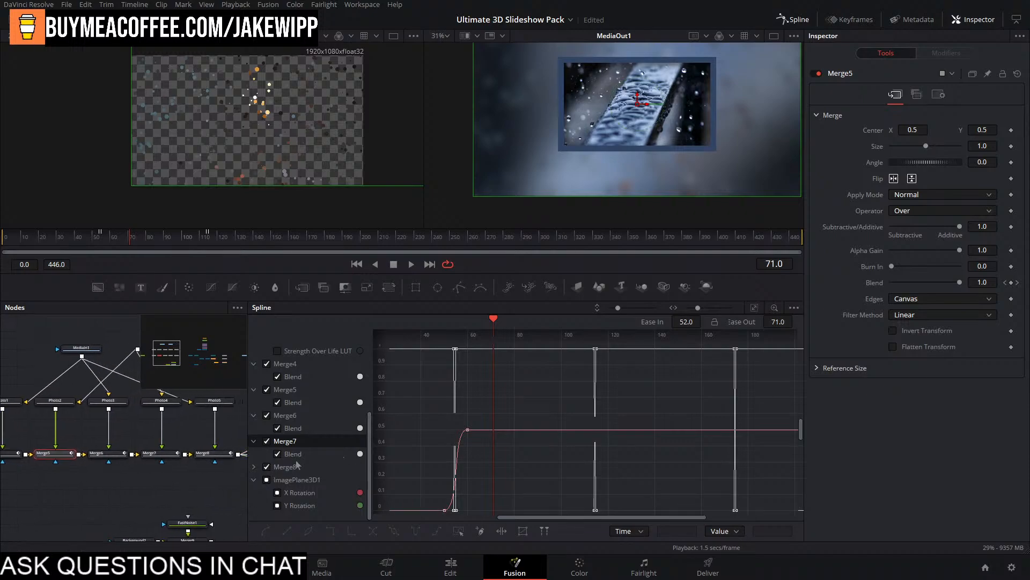
pyautogui.click(266, 479)
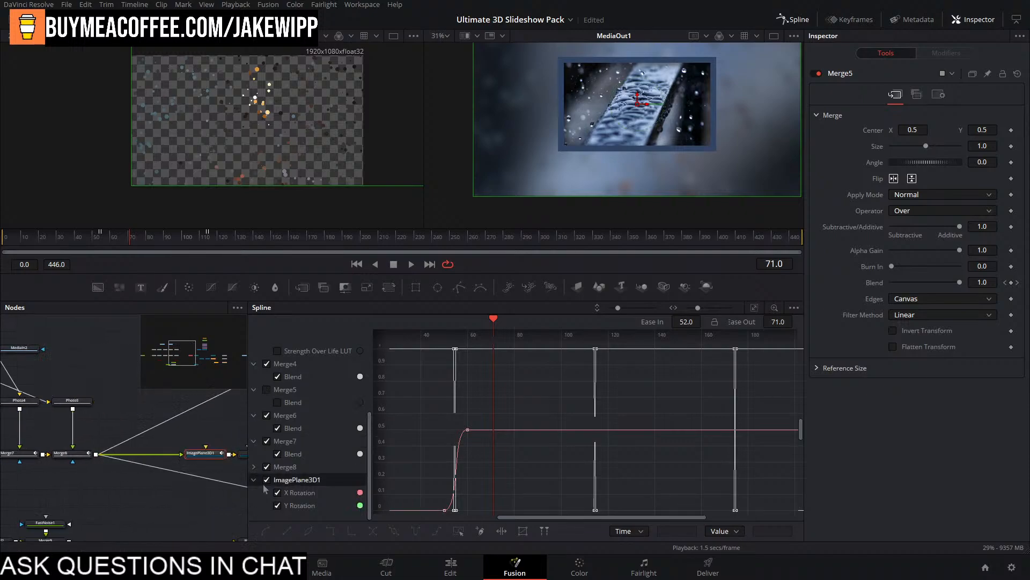
pyautogui.click(266, 389)
# Fit the displayed curves and compare the photo merges' blend keyframes with the ImagePlane3D1 rotation keyframes.
pyautogui.scroll(3, 280, 412)
pyautogui.scroll(-3, 581, 410)
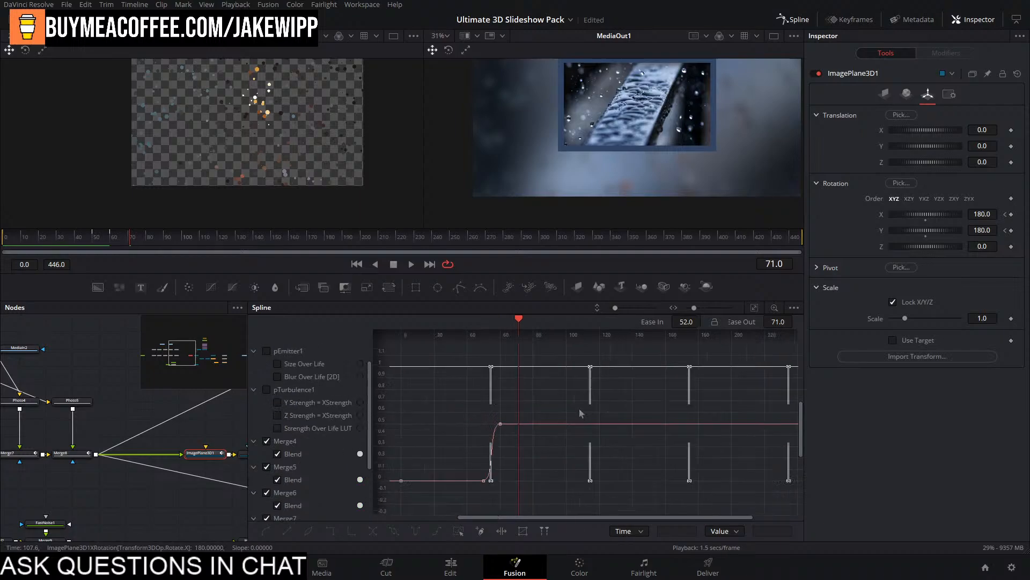
pyautogui.click(754, 307)
pyautogui.scroll(-3, 750, 362)
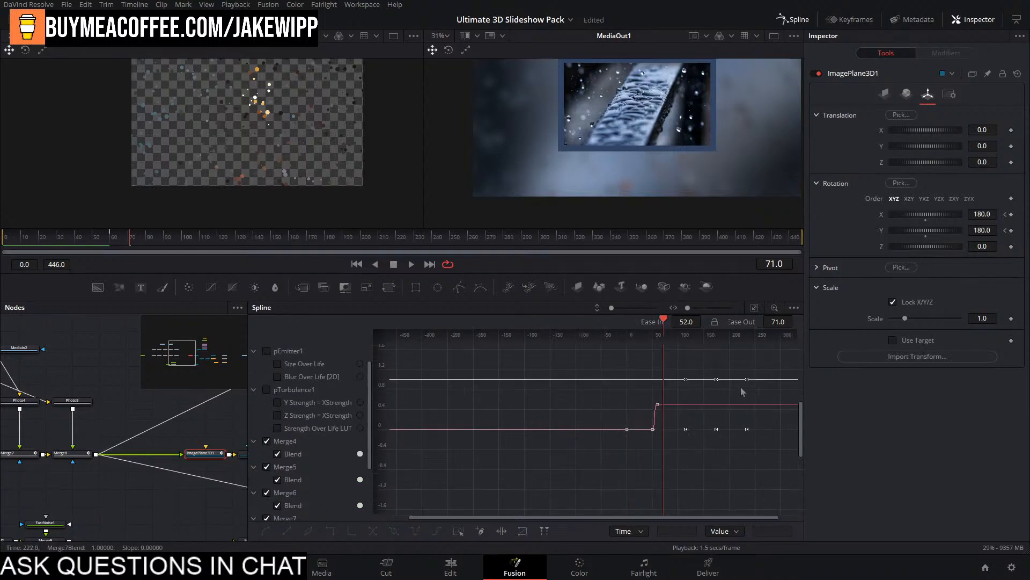
pyautogui.moveTo(764, 362); pyautogui.dragTo(620, 456)
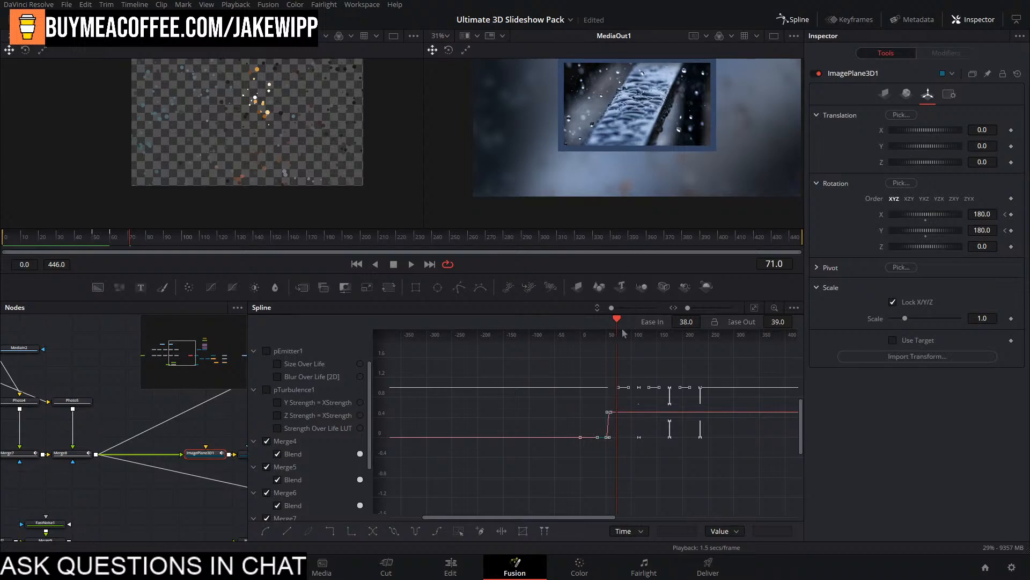
pyautogui.click(656, 375)
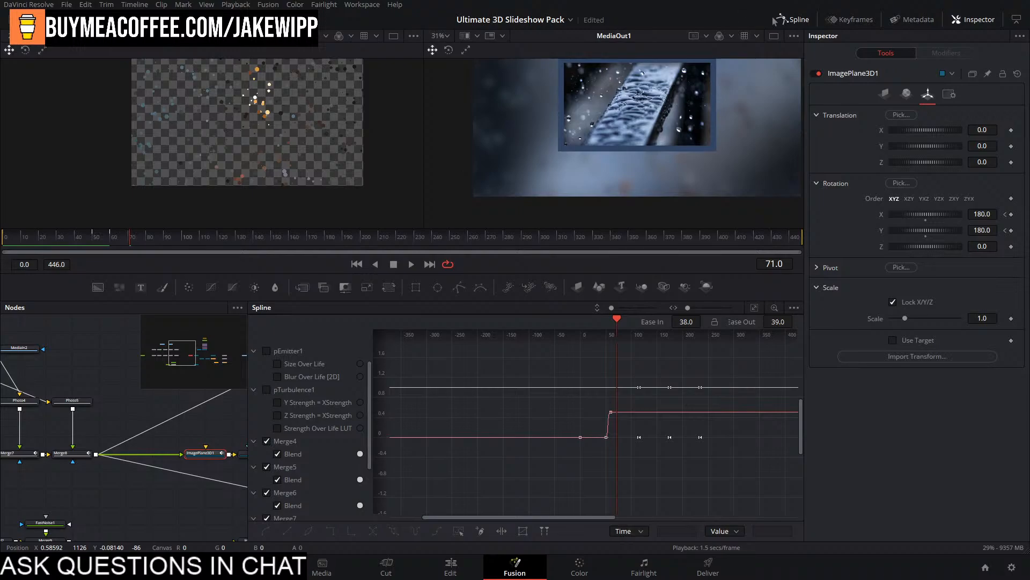
# Widen the node area, isolate the ImagePlane3D1 rotation curves in the Spline editor, and save the project.
pyautogui.moveTo(248, 384); pyautogui.dragTo(411, 385)
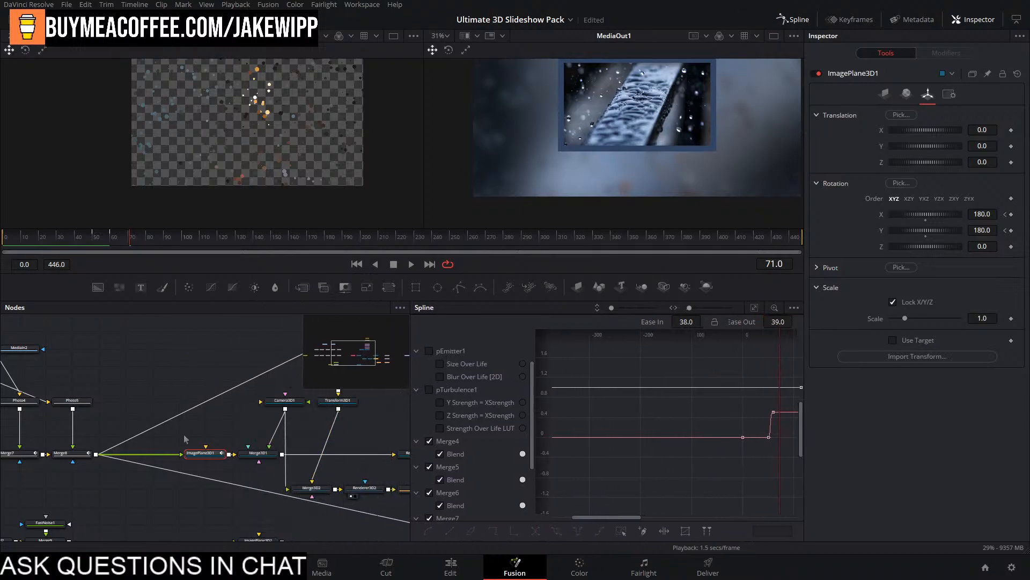
pyautogui.click(225, 455)
pyautogui.moveTo(659, 379); pyautogui.dragTo(592, 358)
pyautogui.scroll(3, 726, 397)
pyautogui.click(754, 307)
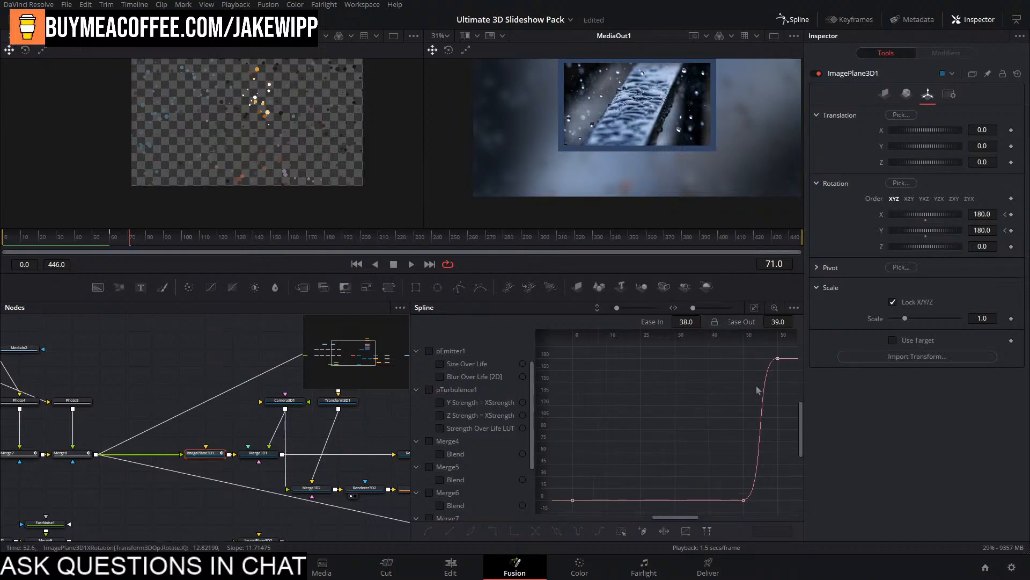
pyautogui.moveTo(759, 432); pyautogui.dragTo(642, 432)
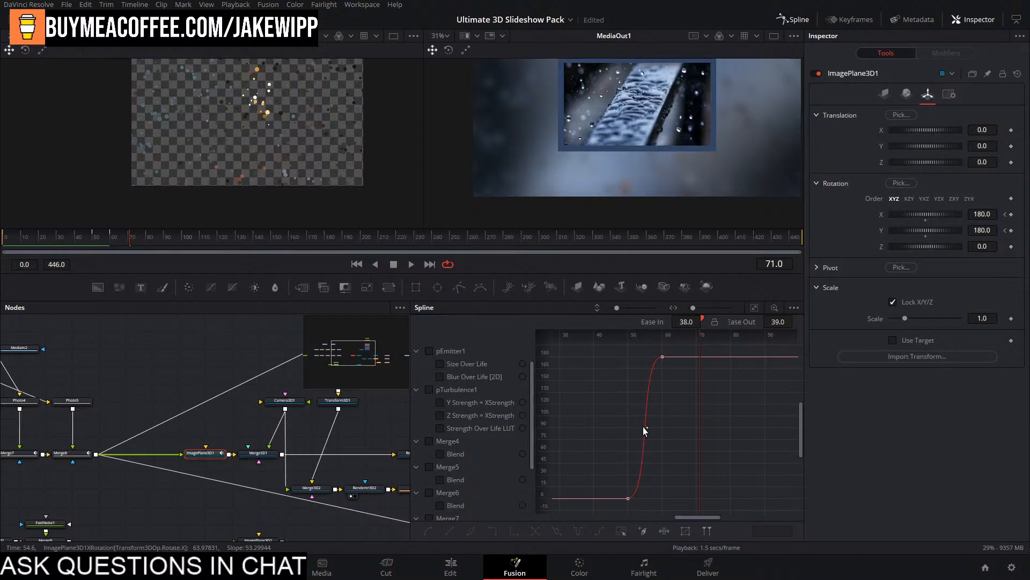
pyautogui.hotkey('ctrl', 's')
# Frame the rise of ImagePlane3D1's rotation curve up close and place the playhead at frame 70.
pyautogui.moveTo(693, 308); pyautogui.dragTo(711, 308)
pyautogui.click(754, 308)
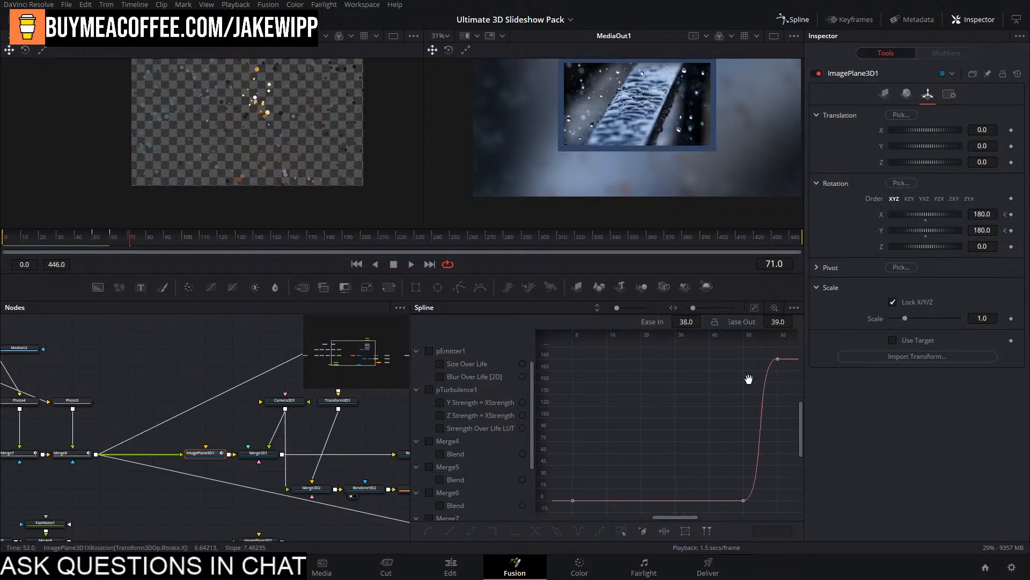
pyautogui.moveTo(748, 379); pyautogui.dragTo(649, 368)
pyautogui.scroll(1, 678, 404)
pyautogui.moveTo(679, 404); pyautogui.dragTo(703, 422)
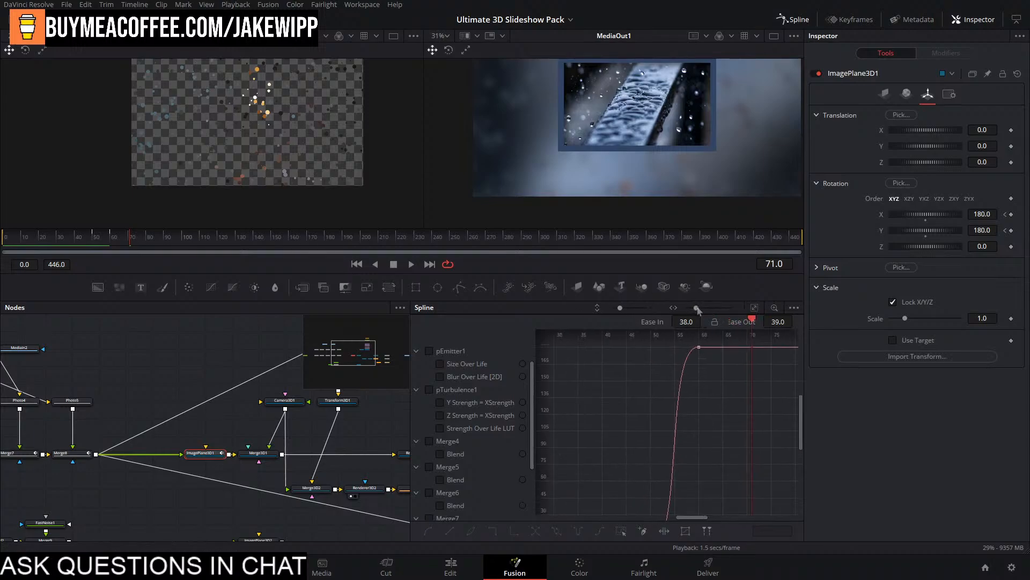
pyautogui.moveTo(696, 307); pyautogui.dragTo(698, 307)
pyautogui.moveTo(620, 311); pyautogui.dragTo(611, 308)
pyautogui.moveTo(715, 372); pyautogui.dragTo(677, 360)
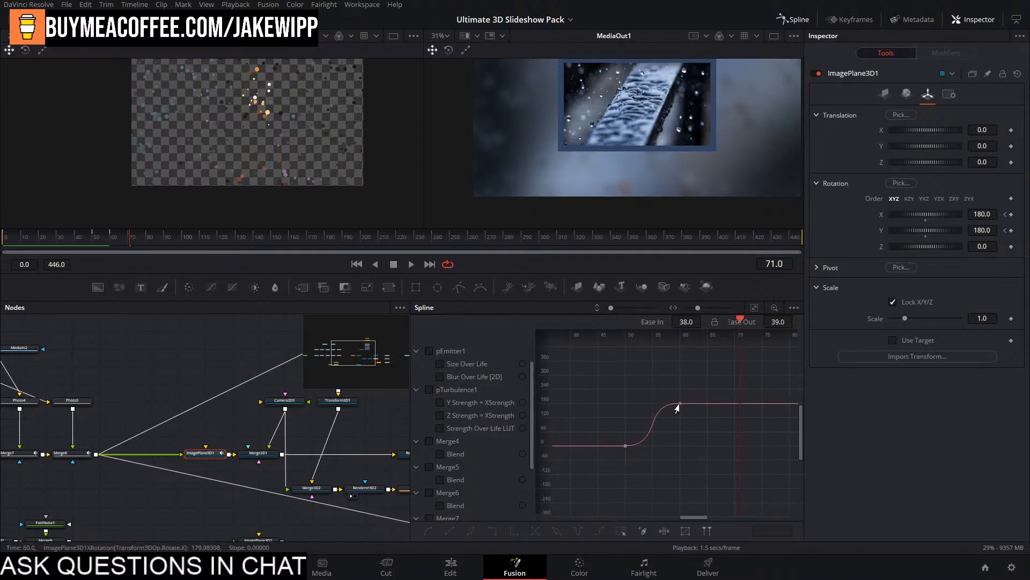
pyautogui.click(113, 241)
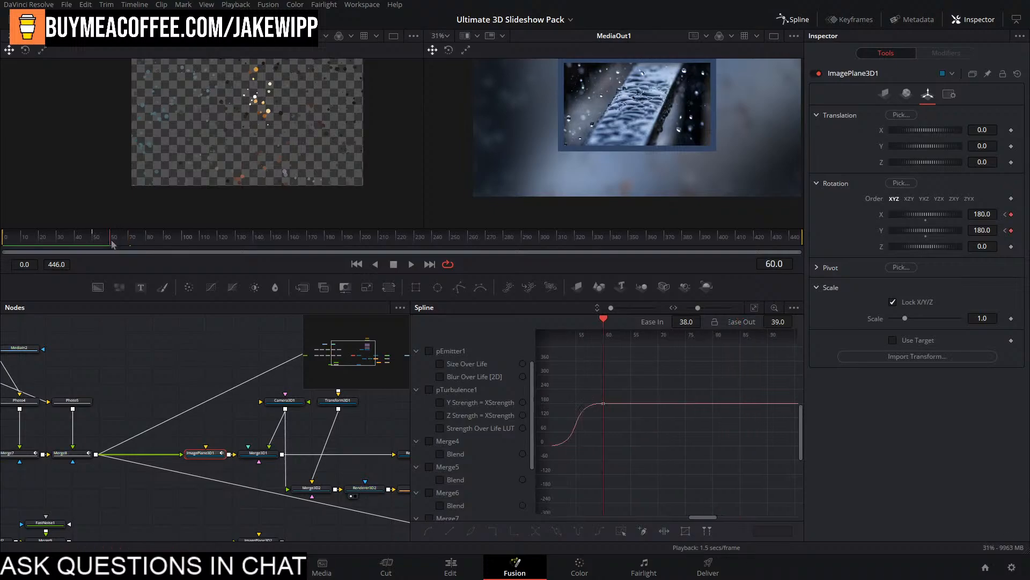
pyautogui.moveTo(113, 244); pyautogui.dragTo(130, 244)
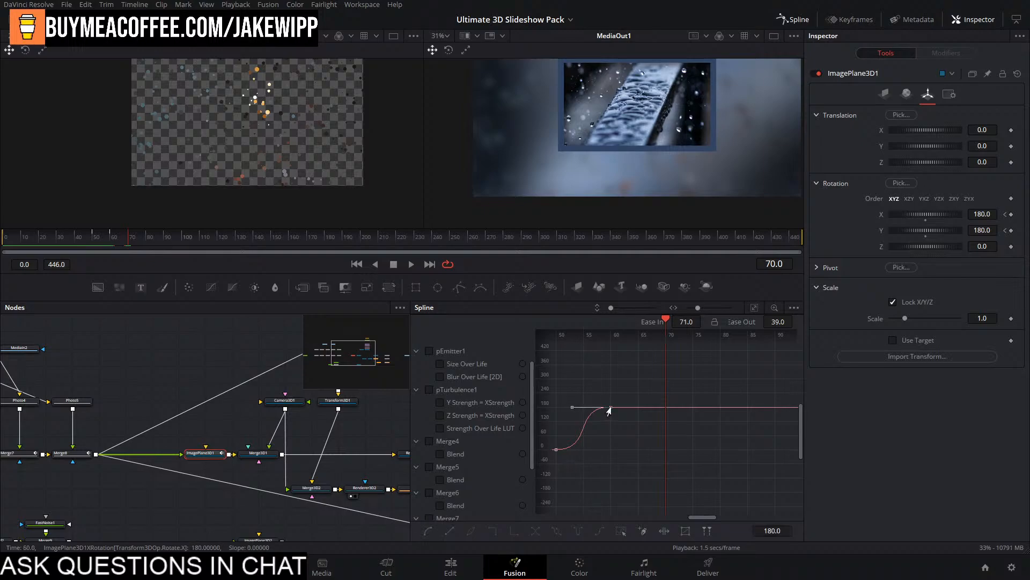
# Move ImagePlane3D1's ending X and Y rotation keyframes to frame 70 and save the project.
pyautogui.moveTo(609, 410); pyautogui.dragTo(662, 411)
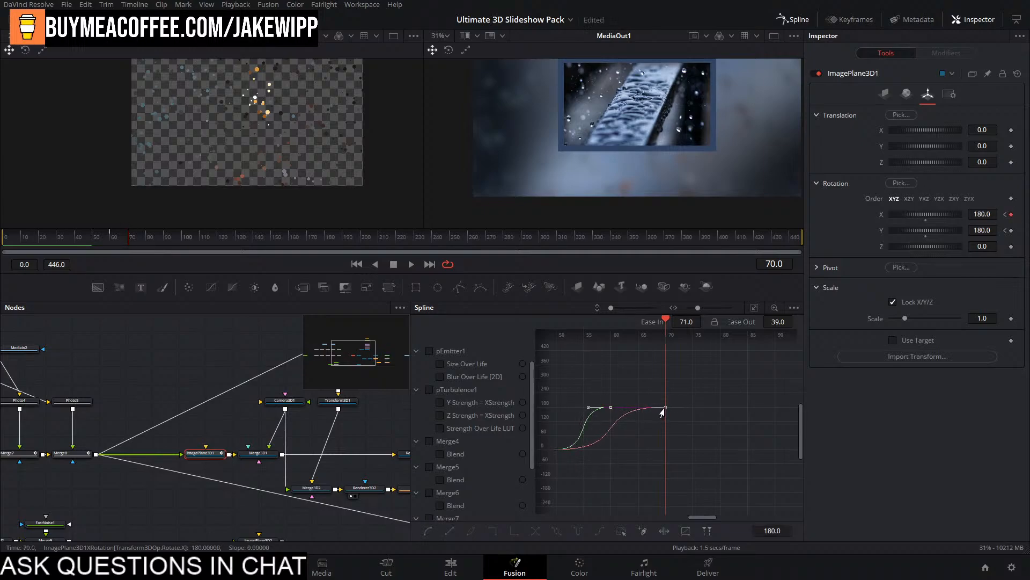
pyautogui.click(633, 378)
pyautogui.hotkey('ctrl', 'z')
pyautogui.moveTo(694, 380); pyautogui.dragTo(661, 413)
pyautogui.hotkey('ctrl', 's')
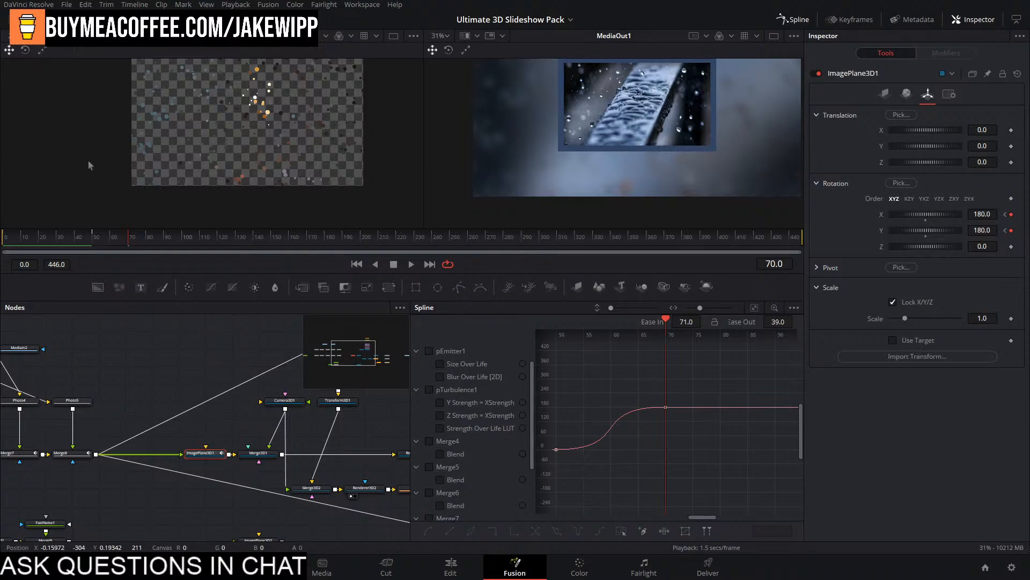
# Inspect the Merge8 node, return to the Edit page, and play the Fusion Composition from 01:00:52:23.
pyautogui.moveTo(241, 430); pyautogui.dragTo(397, 439)
pyautogui.click(225, 462)
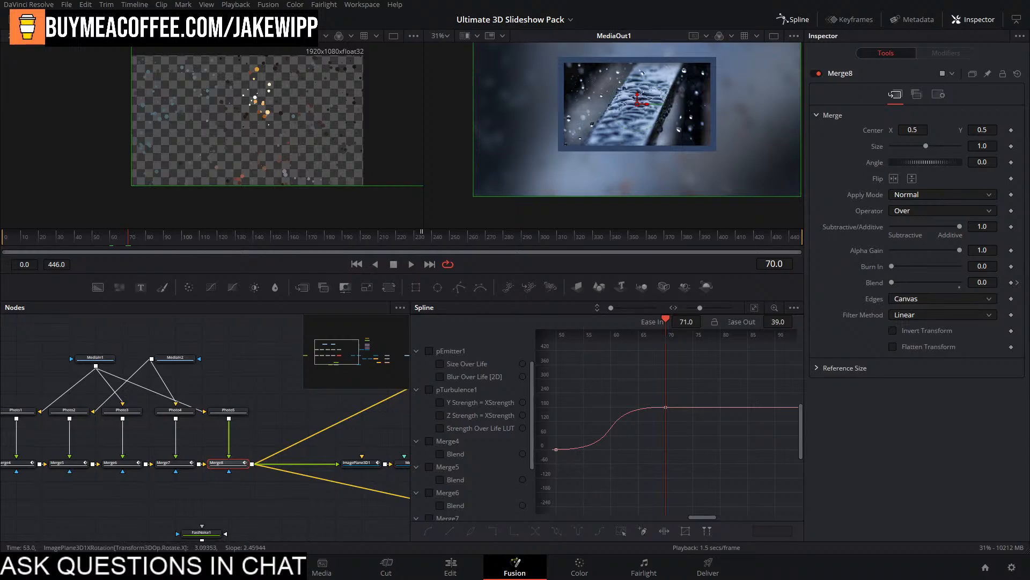
pyautogui.click(451, 567)
pyautogui.moveTo(647, 333); pyautogui.dragTo(540, 333)
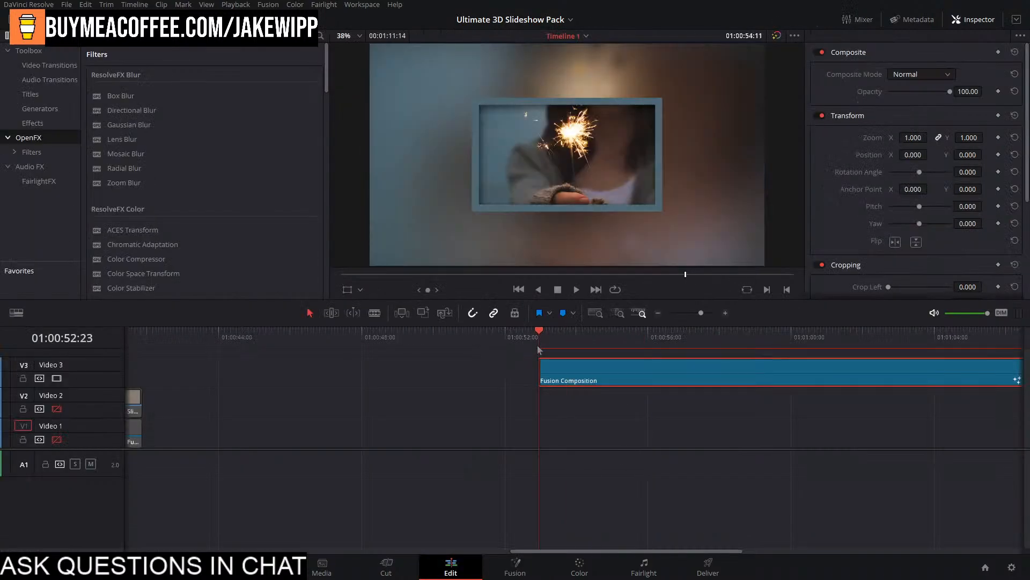
pyautogui.press('space')
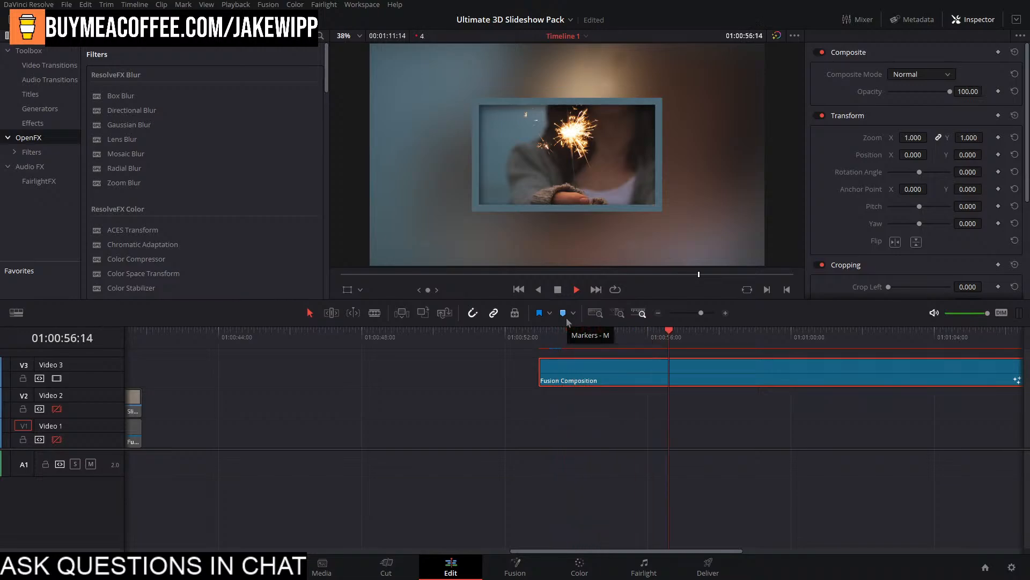
# Return the playhead to the start of the Fusion Composition and replay its opening.
pyautogui.click(549, 342)
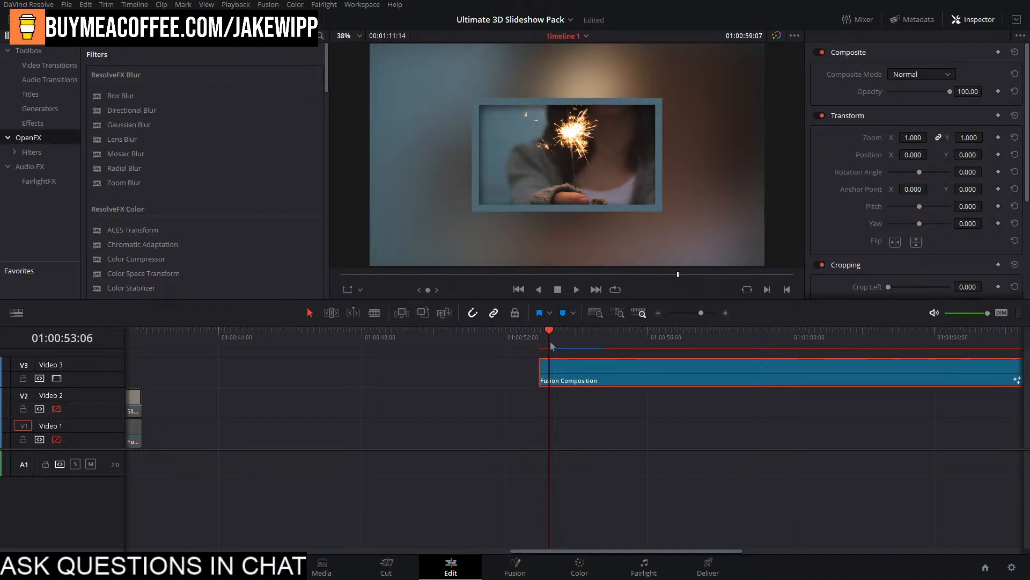
pyautogui.moveTo(556, 343); pyautogui.dragTo(534, 346)
pyautogui.click(524, 365)
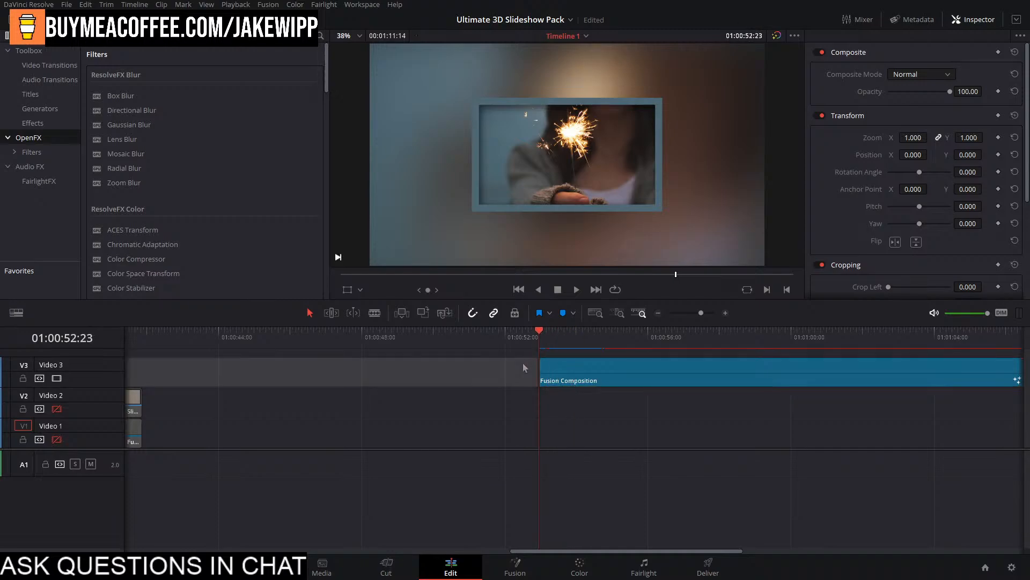
pyautogui.click(521, 424)
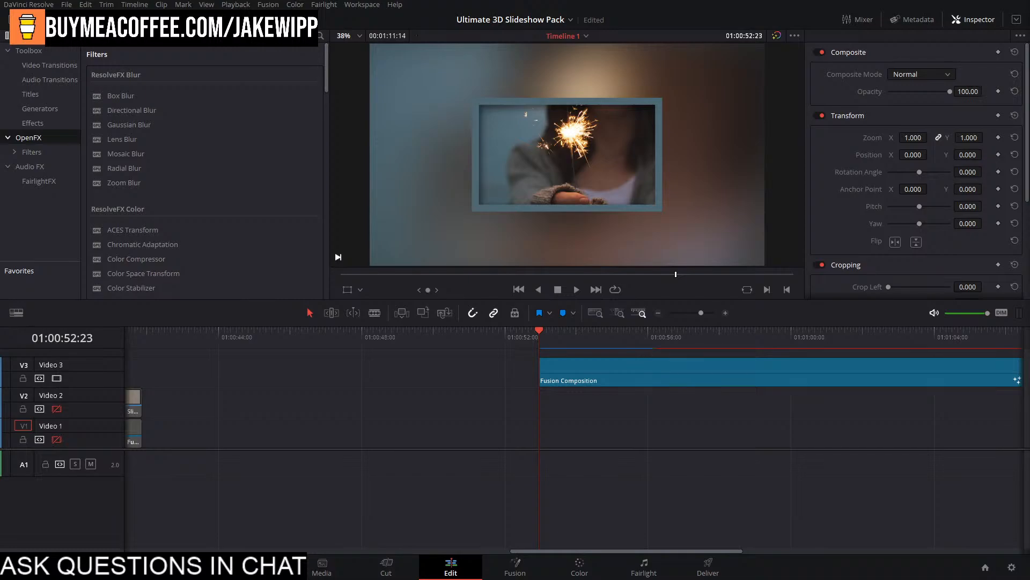
pyautogui.press('space')
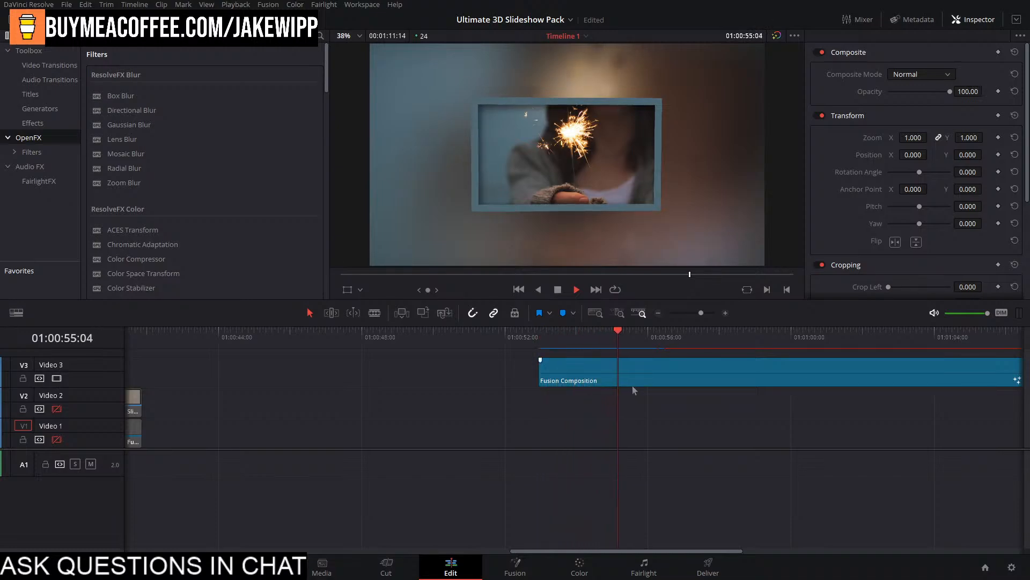
# Play the first photo transition from 01:00:54:18, replay it from 01:00:54:22, and stop playback.
pyautogui.click(615, 343)
pyautogui.click(605, 338)
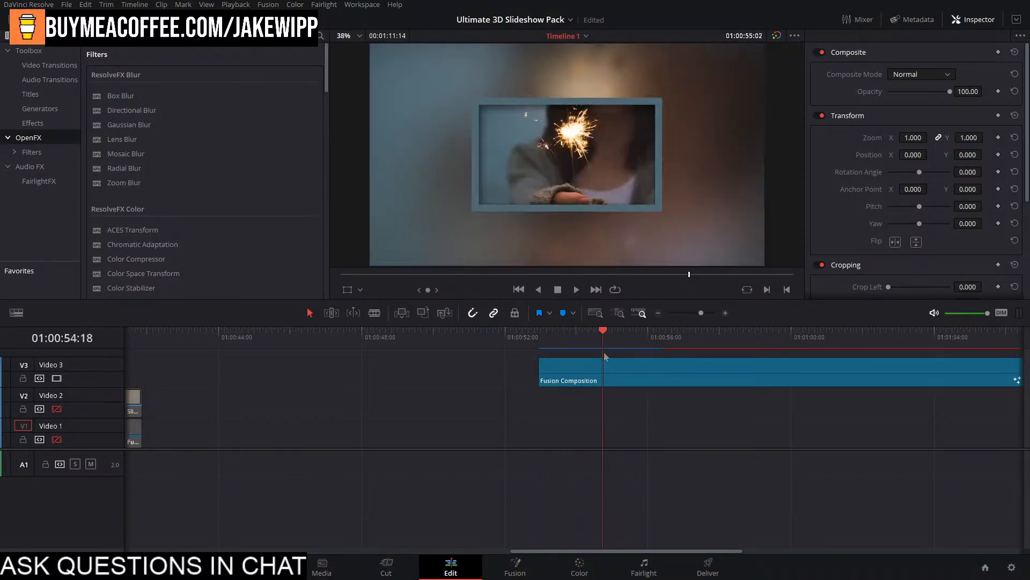
pyautogui.press('space')
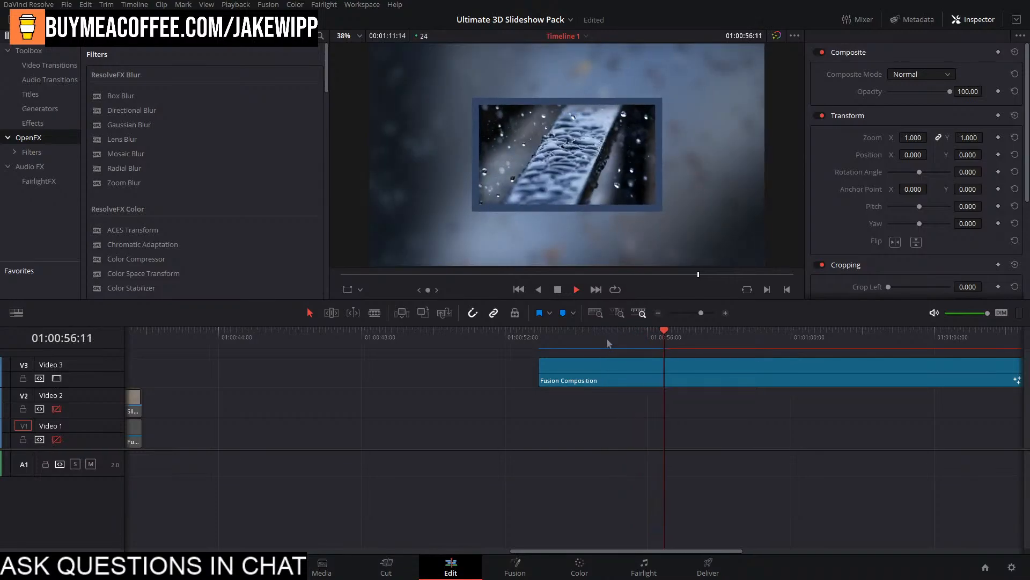
pyautogui.click(608, 339)
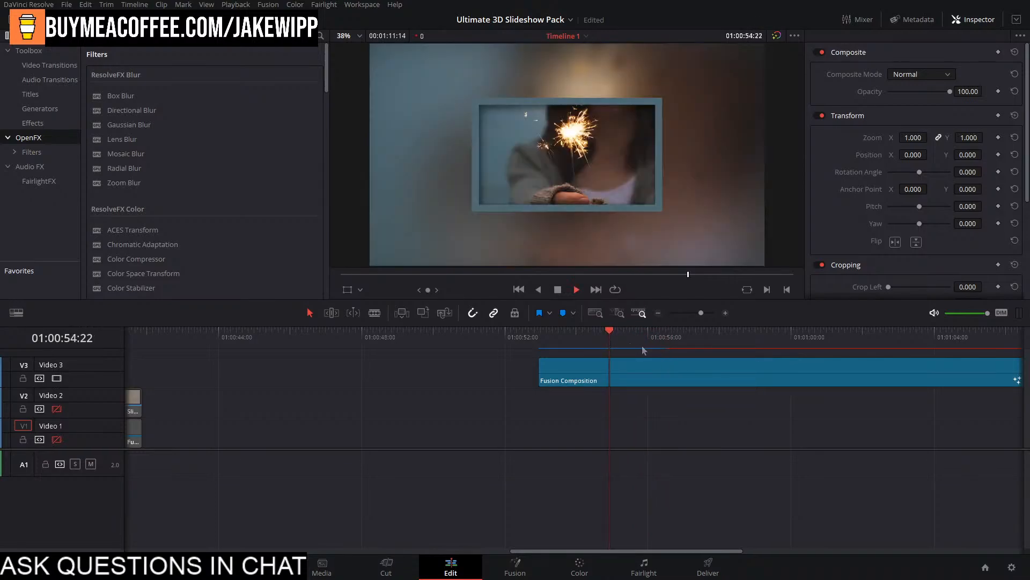
pyautogui.press('space')
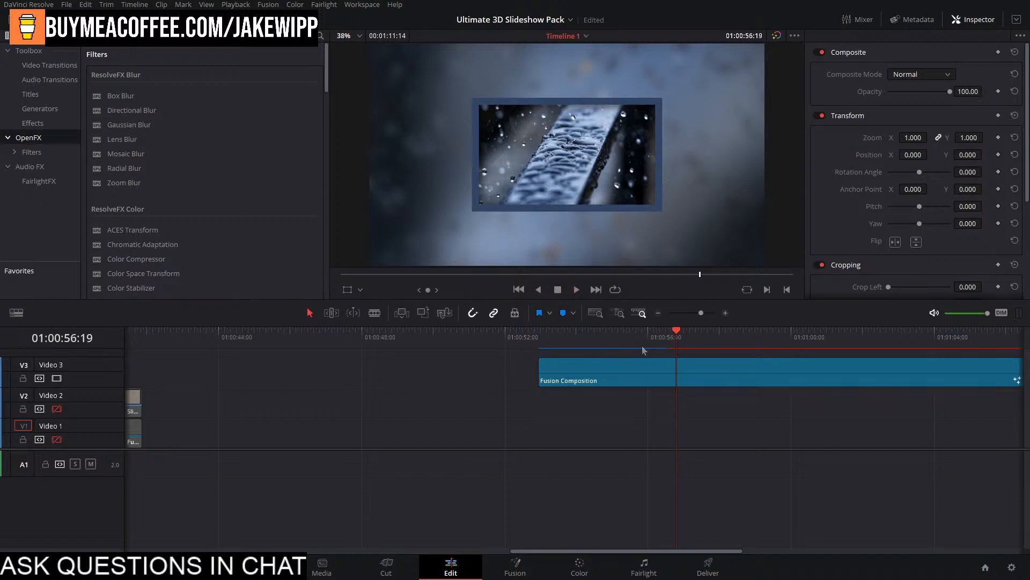
# Save the project, park the playhead on the mid-transition frame at 01:00:55:07, and open the Fusion Composition in Fusion.
pyautogui.hotkey('ctrl', 's')
pyautogui.moveTo(637, 339); pyautogui.dragTo(622, 340)
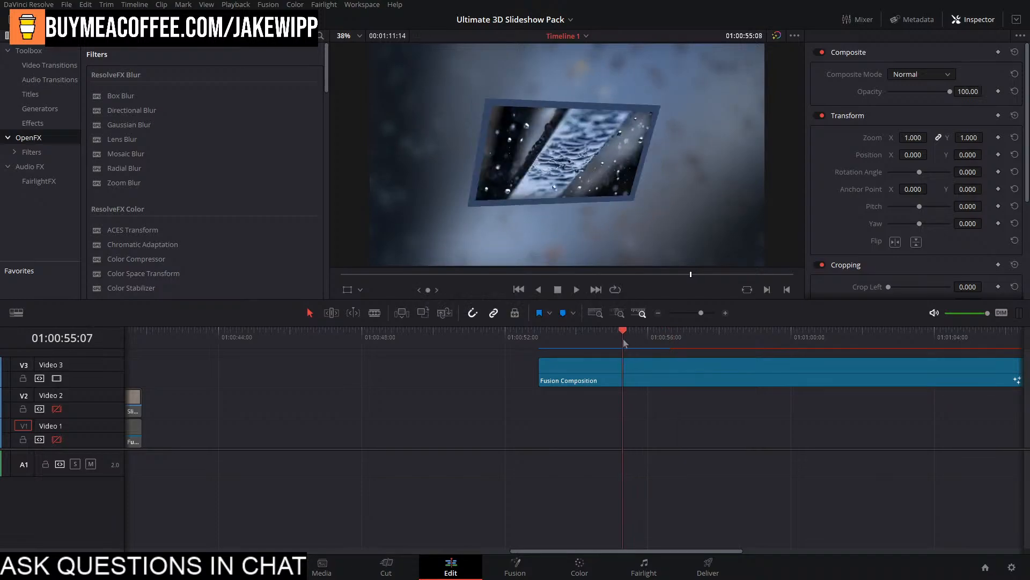
pyautogui.click(621, 368)
pyautogui.click(523, 567)
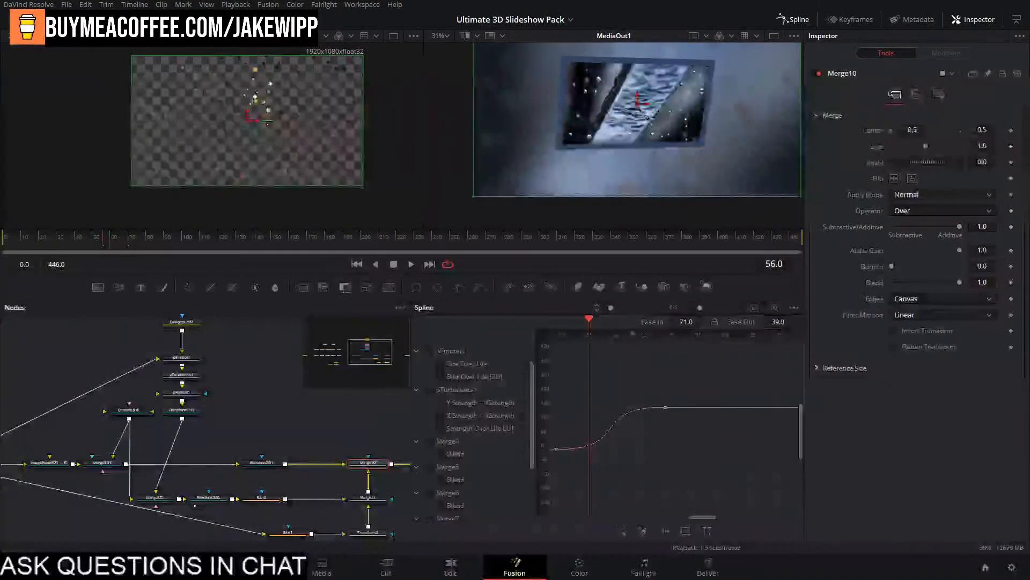
# Set the image plane's selected X rotation keyframes to repeat as a relative loop, and scrub the transition through to frame 120.
pyautogui.moveTo(705, 391); pyautogui.dragTo(553, 478)
pyautogui.scroll(-3, 754, 429)
pyautogui.scroll(-2, 751, 428)
pyautogui.moveTo(769, 403); pyautogui.dragTo(617, 465)
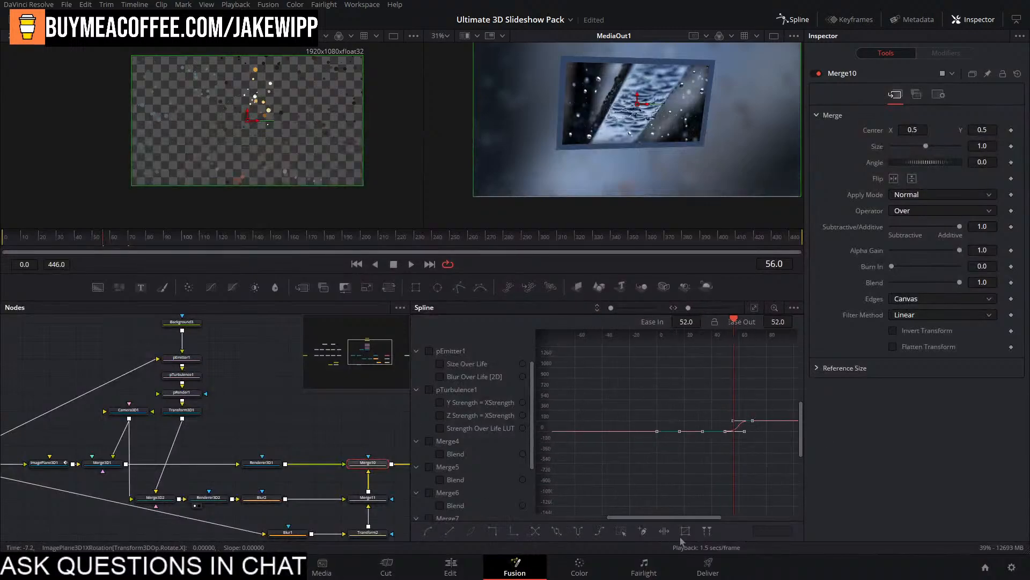
pyautogui.click(600, 531)
pyautogui.moveTo(695, 460); pyautogui.dragTo(626, 472)
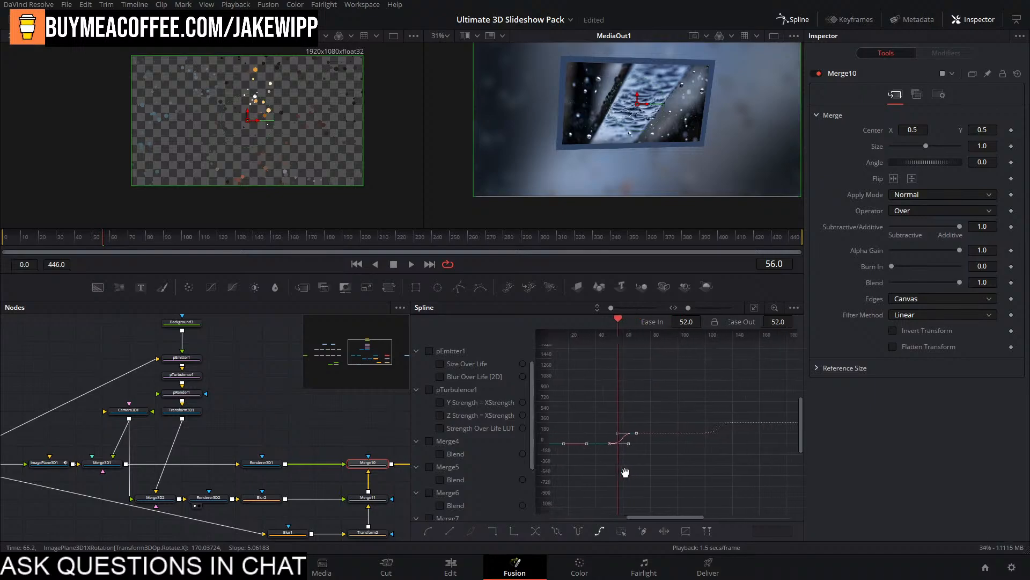
pyautogui.click(113, 246)
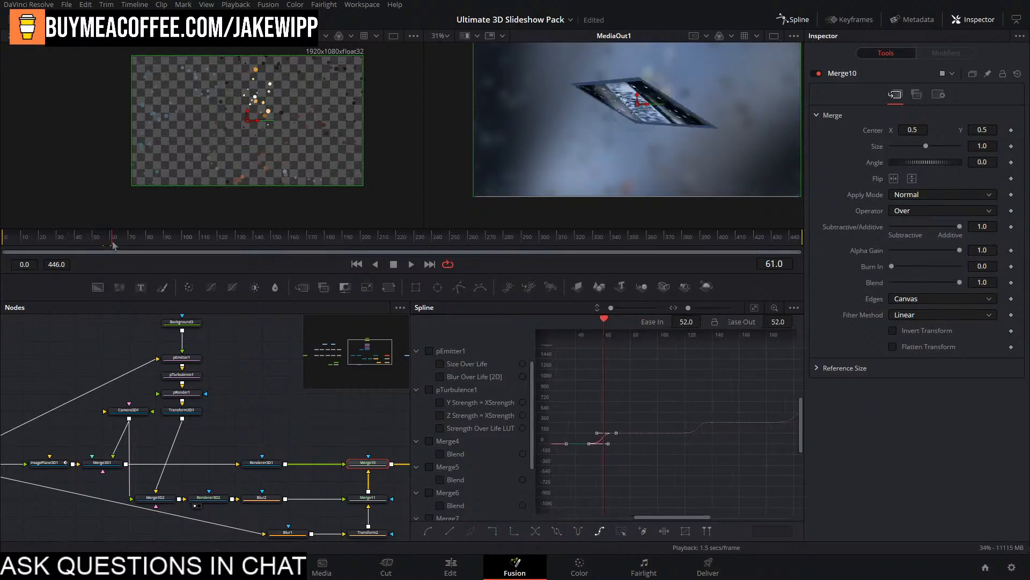
pyautogui.moveTo(113, 246); pyautogui.dragTo(219, 249)
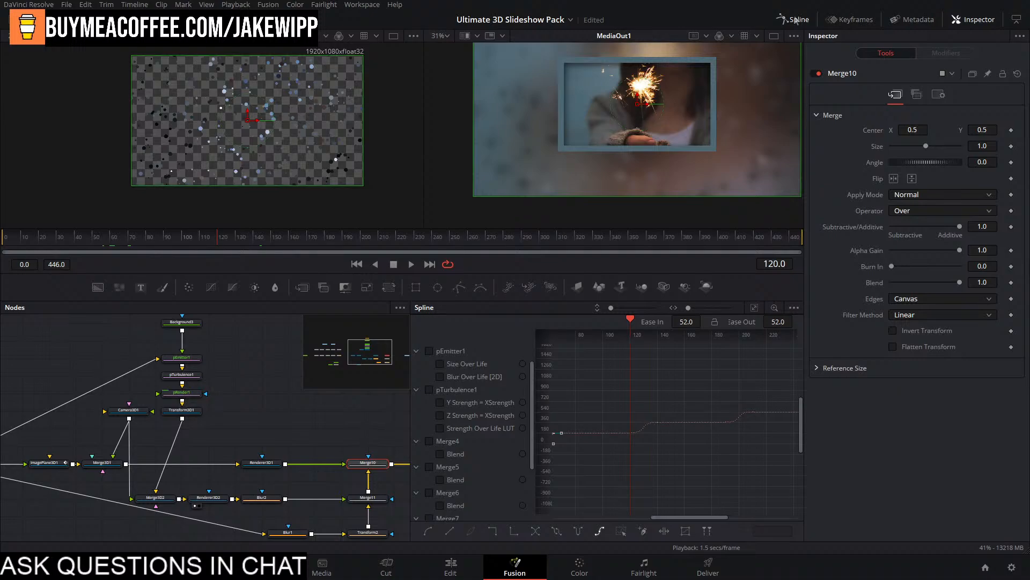
# Switch from the Spline editor to the Keyframes editor, expand Merge4's Blend track, and fit the keyframe tracks in view.
pyautogui.click(797, 21)
pyautogui.click(853, 19)
pyautogui.click(1017, 20)
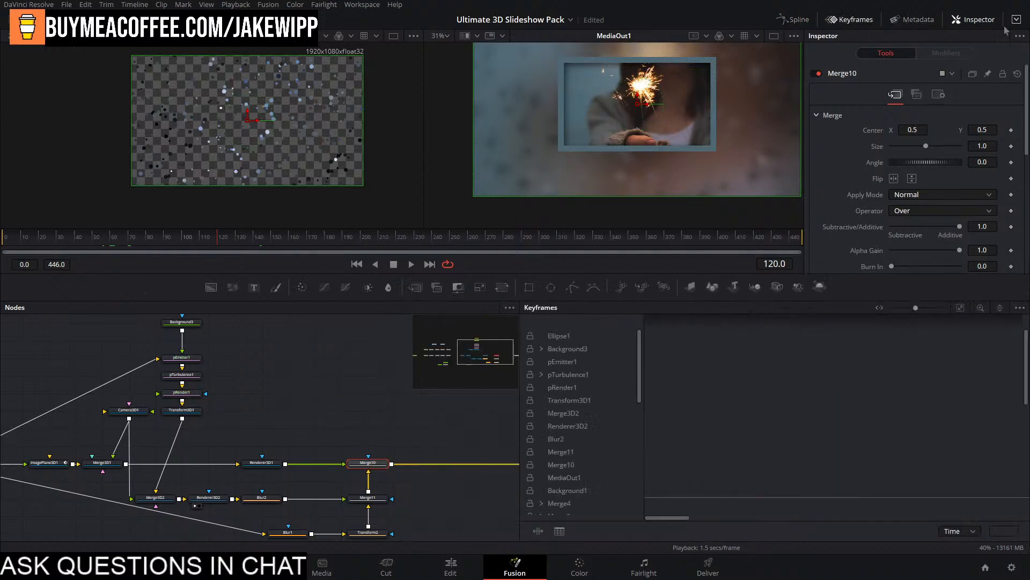
pyautogui.scroll(-3, 754, 427)
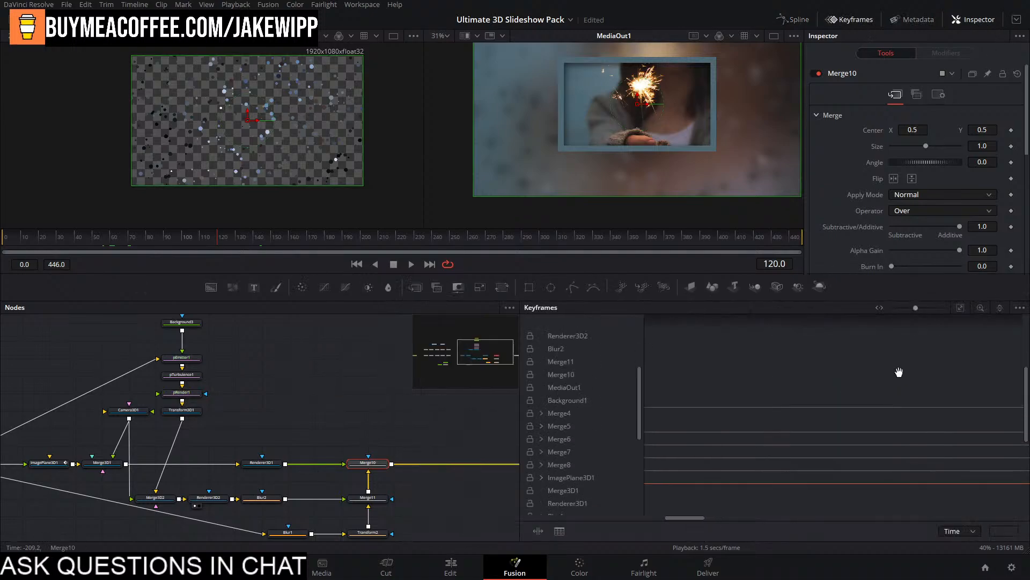
pyautogui.scroll(-3, 752, 408)
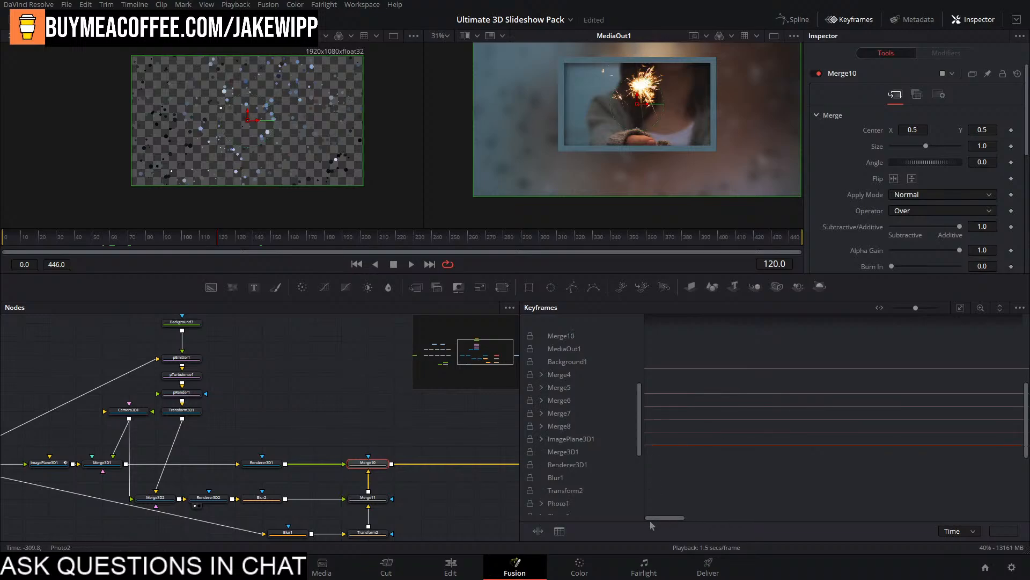
pyautogui.moveTo(105, 452); pyautogui.dragTo(527, 468)
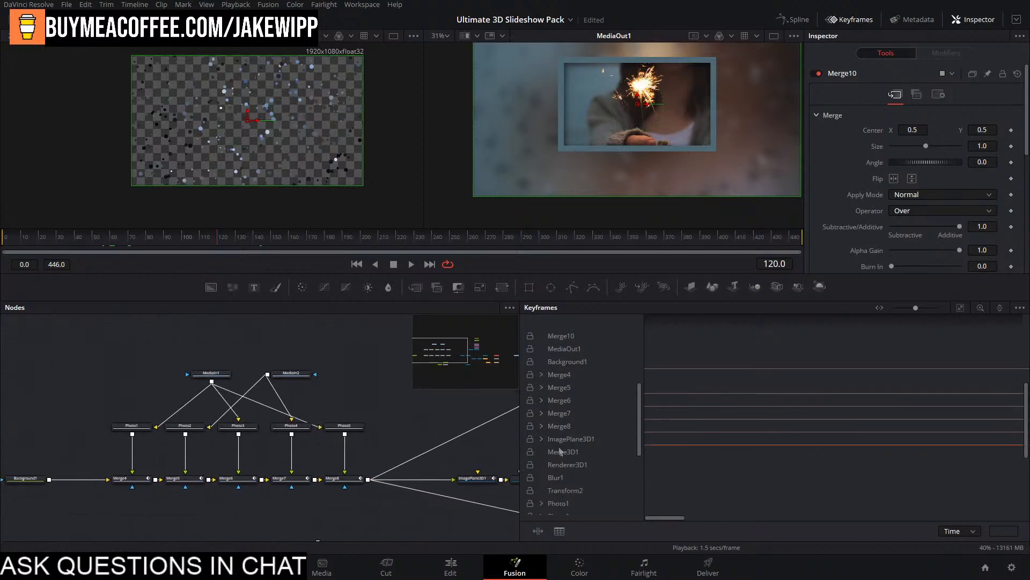
pyautogui.click(541, 375)
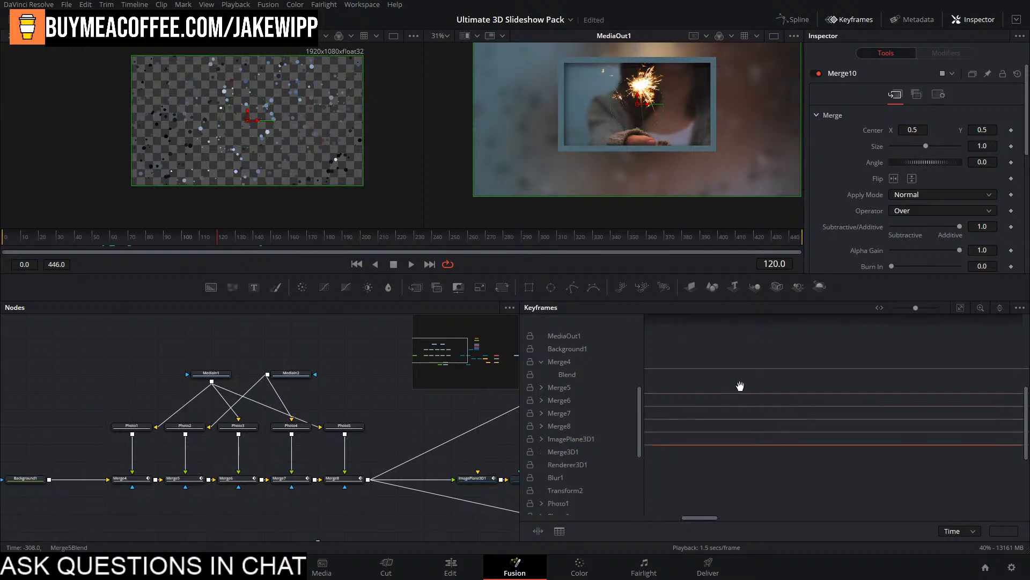
pyautogui.moveTo(773, 408); pyautogui.dragTo(1026, 398)
pyautogui.moveTo(703, 418); pyautogui.dragTo(1020, 416)
pyautogui.moveTo(700, 382); pyautogui.dragTo(1020, 389)
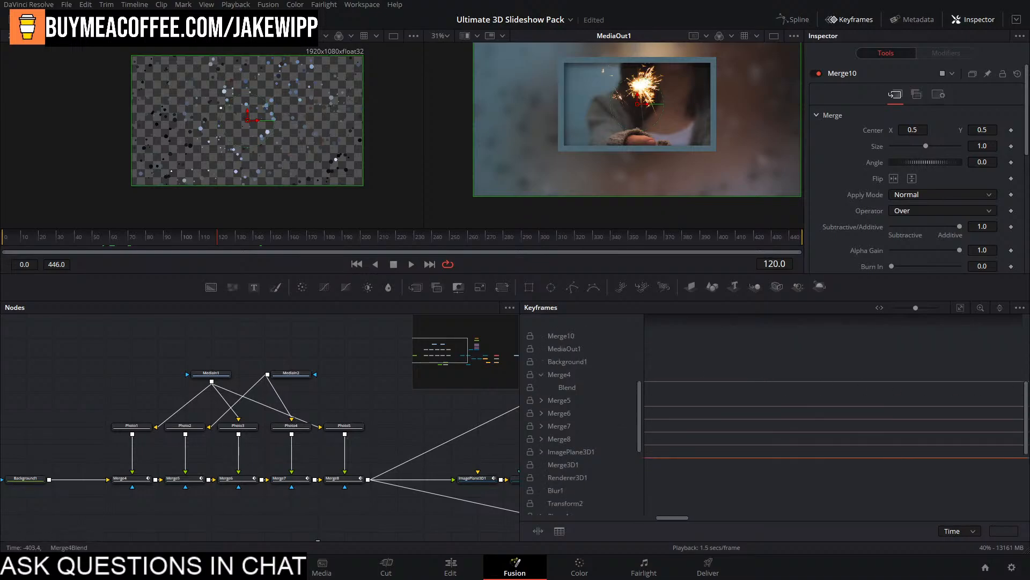
pyautogui.click(961, 307)
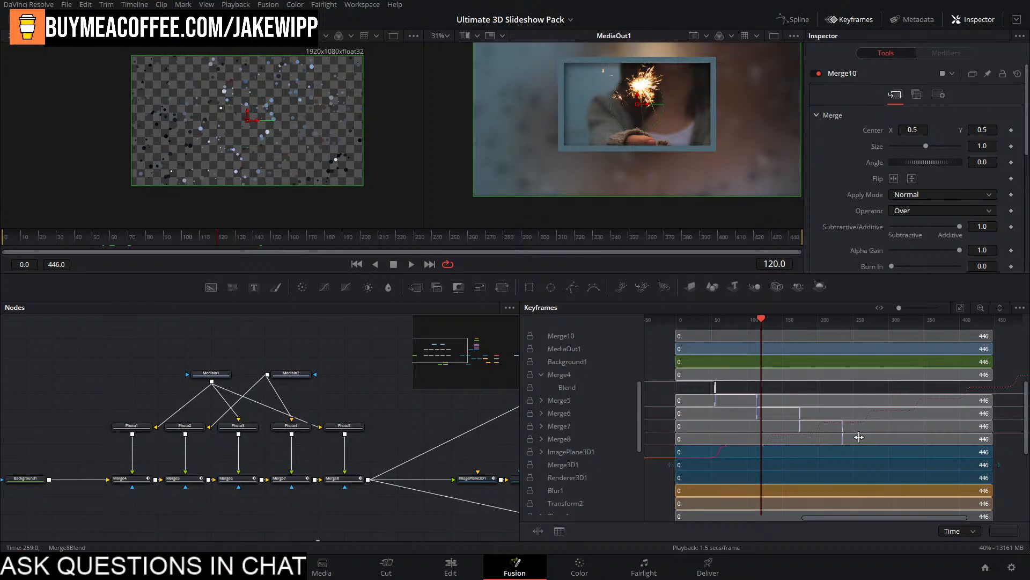
# Move Merge4's two Blend keyframes to frames 59 and 60, and park the playhead at frame 59.
pyautogui.moveTo(899, 308); pyautogui.dragTo(921, 308)
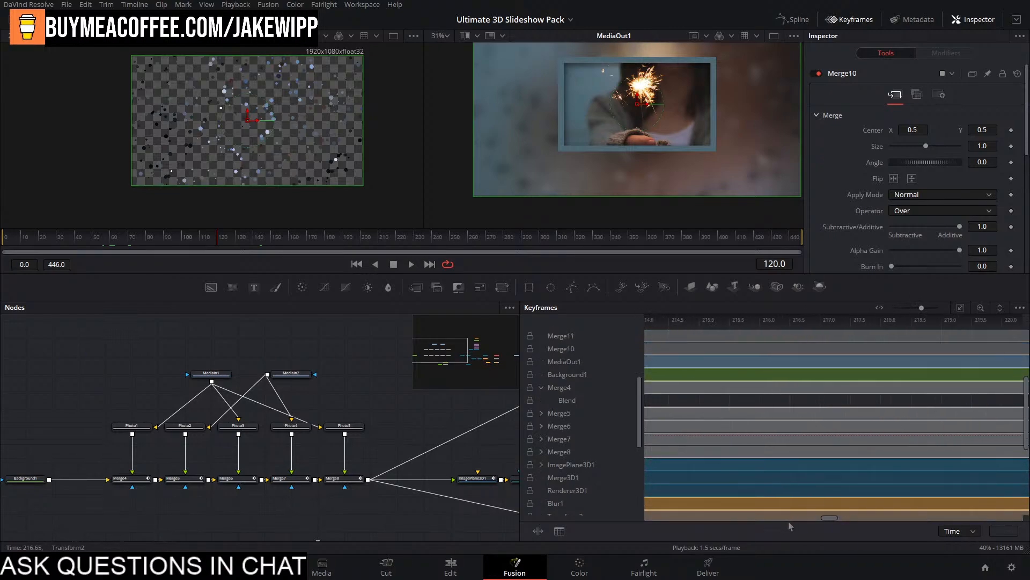
pyautogui.moveTo(829, 517); pyautogui.dragTo(690, 540)
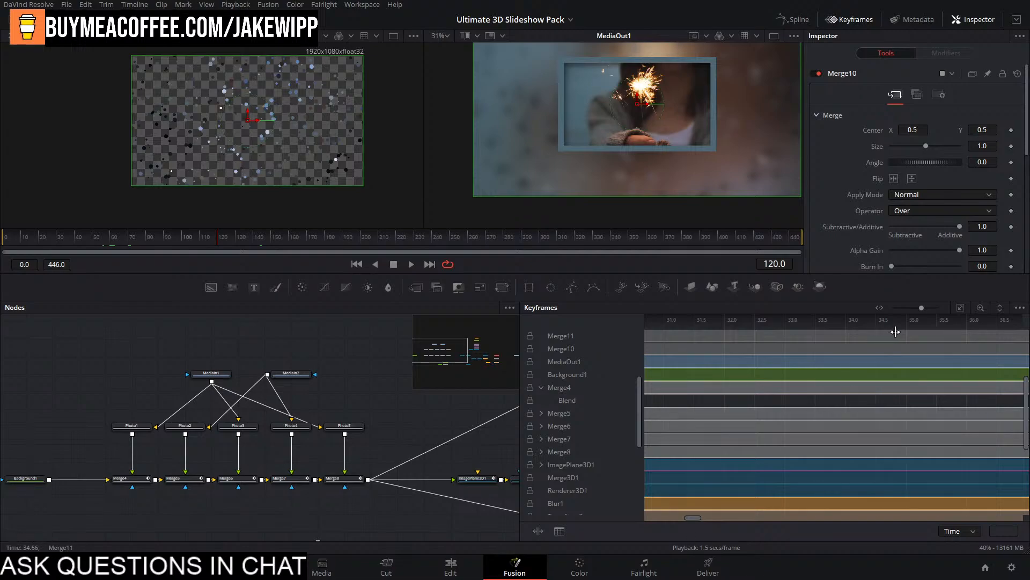
pyautogui.moveTo(922, 308); pyautogui.dragTo(911, 307)
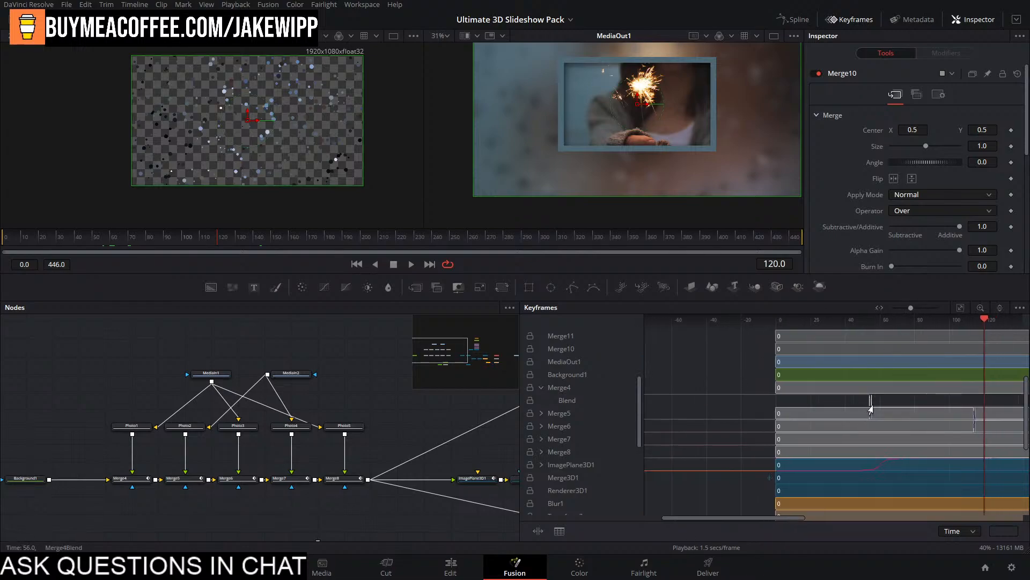
pyautogui.scroll(5, 870, 408)
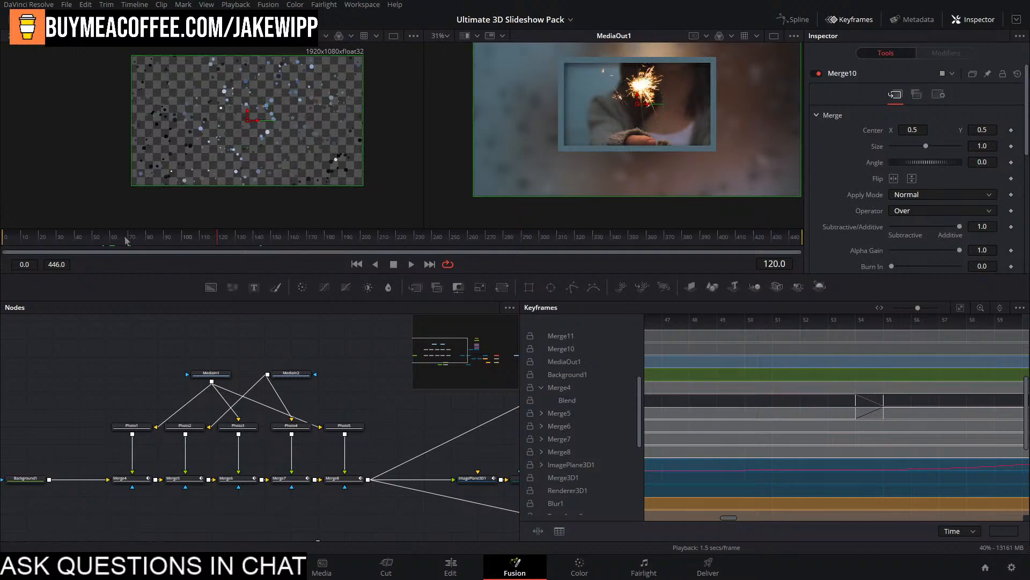
pyautogui.click(94, 250)
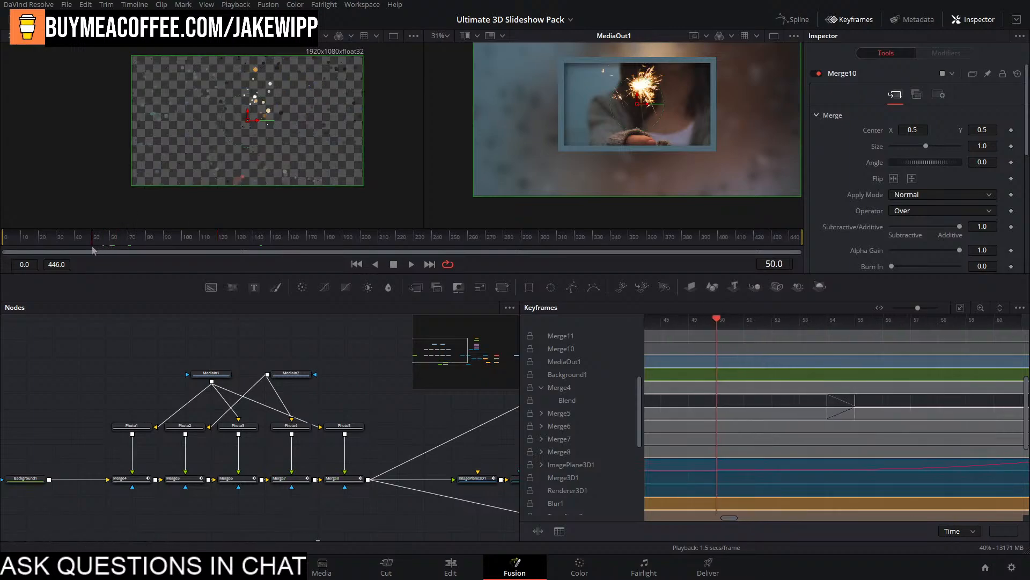
pyautogui.moveTo(94, 250); pyautogui.dragTo(100, 246)
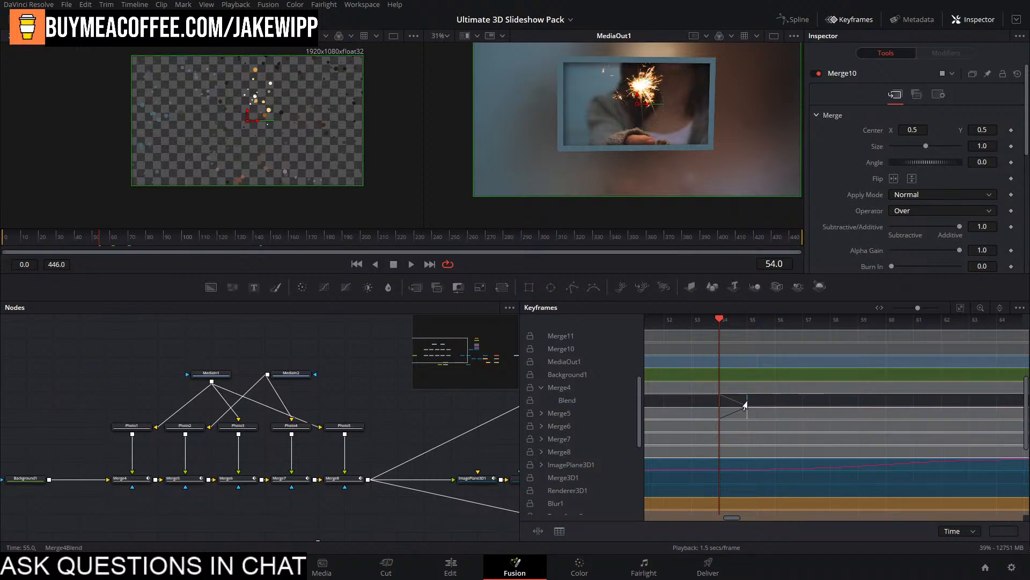
pyautogui.click(745, 406)
pyautogui.moveTo(755, 402); pyautogui.dragTo(886, 405)
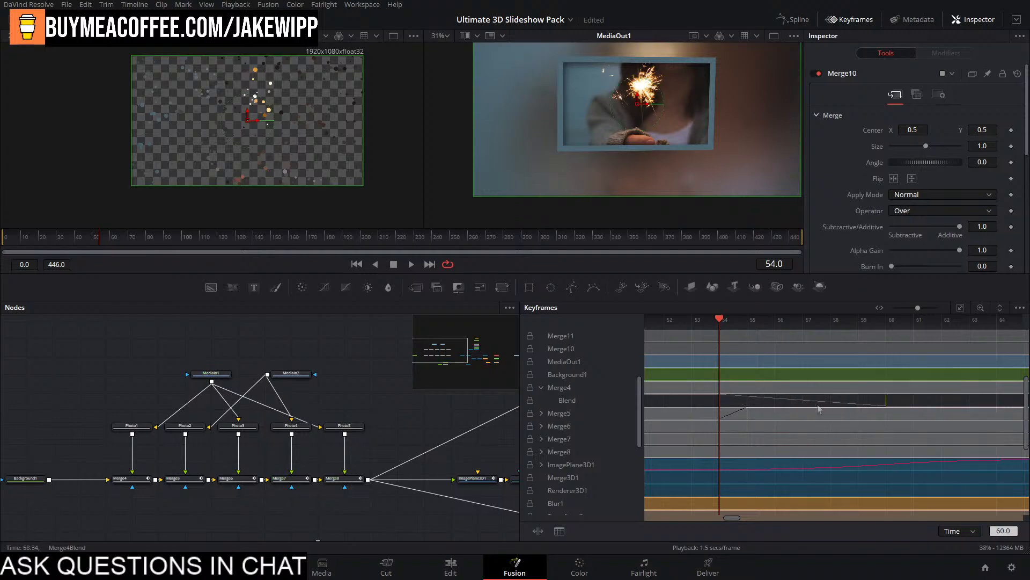
pyautogui.moveTo(716, 401); pyautogui.dragTo(858, 403)
pyautogui.moveTo(103, 239); pyautogui.dragTo(111, 239)
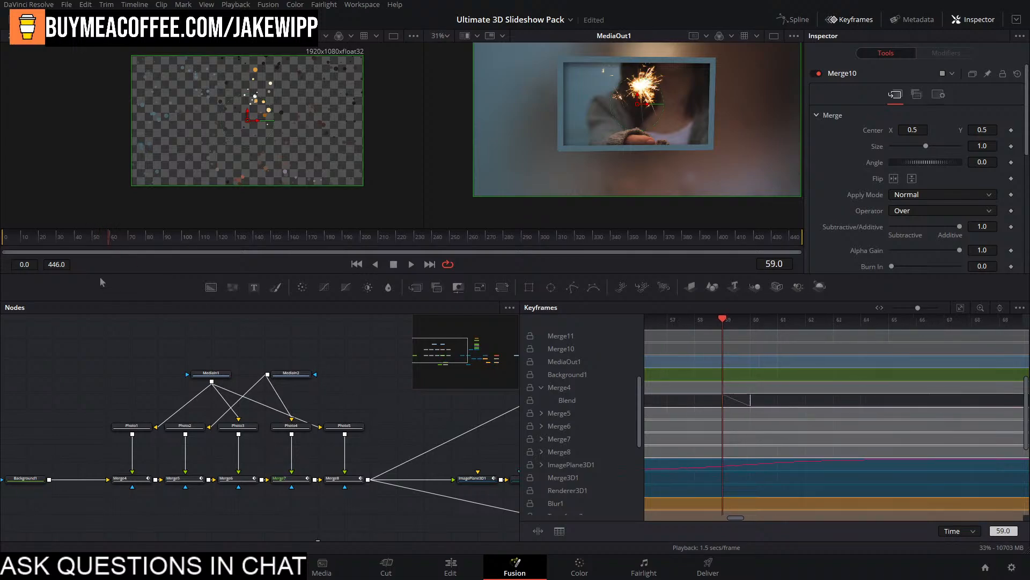
# Select the five photo merge nodes, Merge4 through Merge8, together in the node graph.
pyautogui.moveTo(417, 427); pyautogui.dragTo(30, 386)
pyautogui.moveTo(323, 419); pyautogui.dragTo(401, 457)
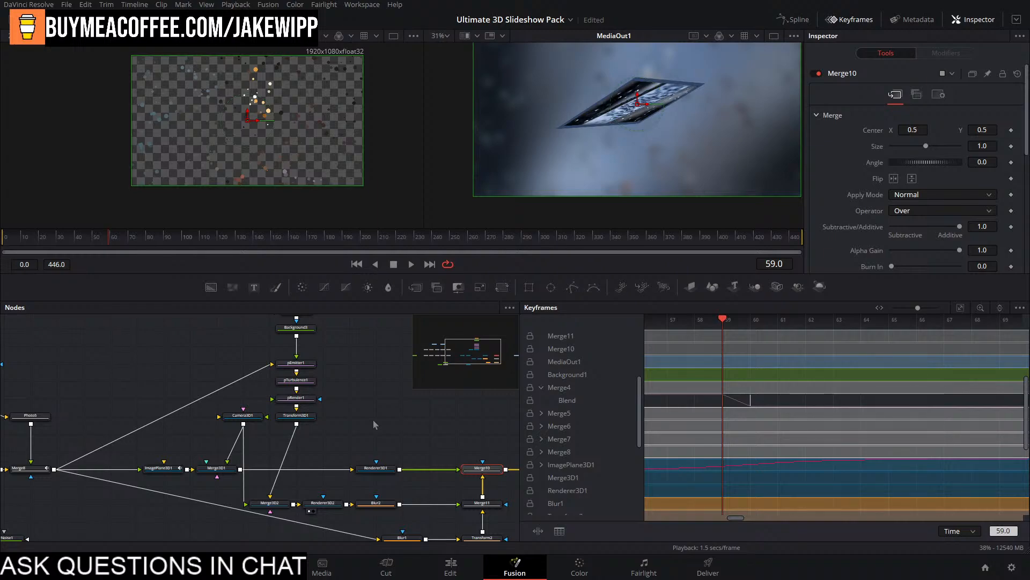
pyautogui.moveTo(108, 242); pyautogui.dragTo(108, 241)
pyautogui.moveTo(371, 520); pyautogui.dragTo(615, 482)
pyautogui.click(69, 430)
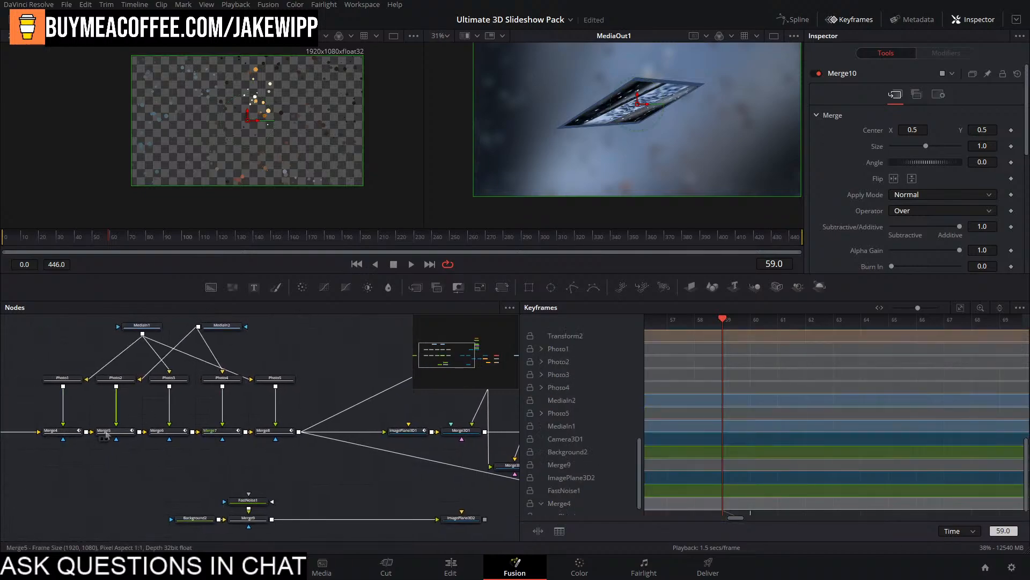
pyautogui.keyDown('ctrl'); pyautogui.click(106, 431); pyautogui.keyUp('ctrl')
pyautogui.keyDown('ctrl'); pyautogui.click(176, 433); pyautogui.keyUp('ctrl')
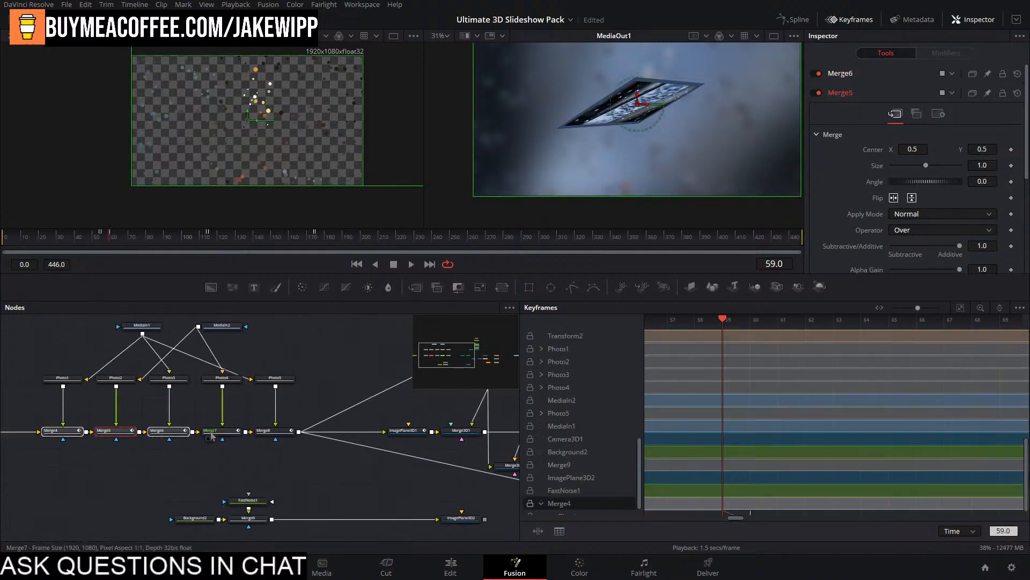
pyautogui.keyDown('ctrl'); pyautogui.click(221, 433); pyautogui.keyUp('ctrl')
pyautogui.keyDown('ctrl'); pyautogui.click(274, 433); pyautogui.keyUp('ctrl')
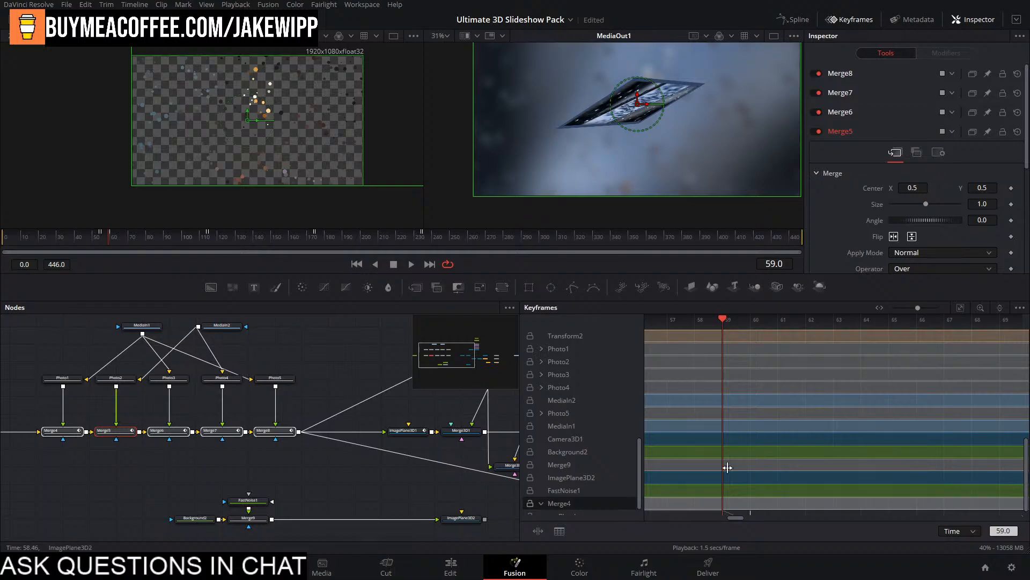
# Examine the Keyframes editor's timing tools and the Merge5 to Merge8 keyframe tracks, including the context options of the Merge5 track.
pyautogui.click(975, 531)
pyautogui.click(974, 531)
pyautogui.click(1020, 307)
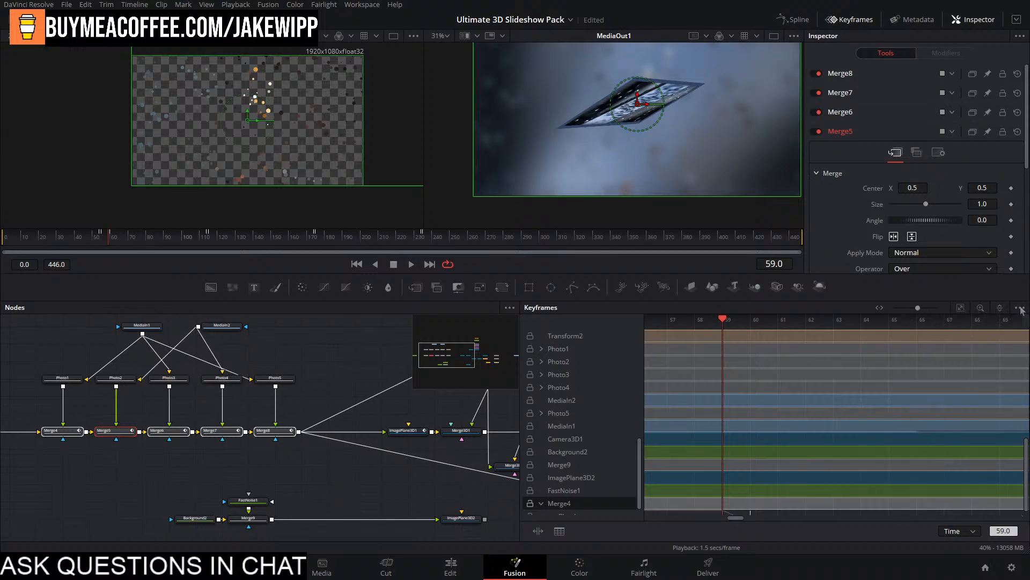
pyautogui.moveTo(805, 415); pyautogui.dragTo(816, 391)
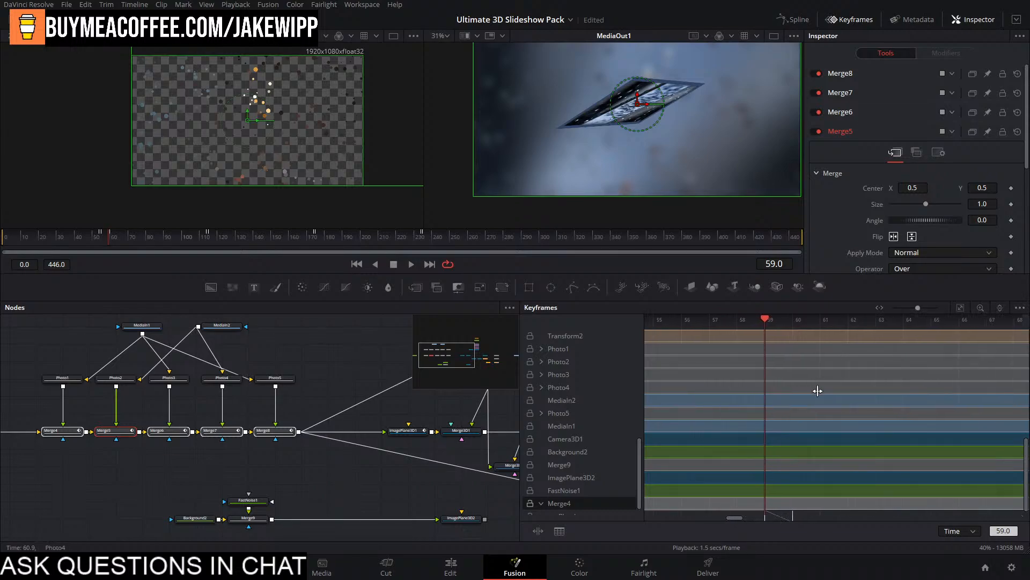
pyautogui.scroll(-5, 800, 465)
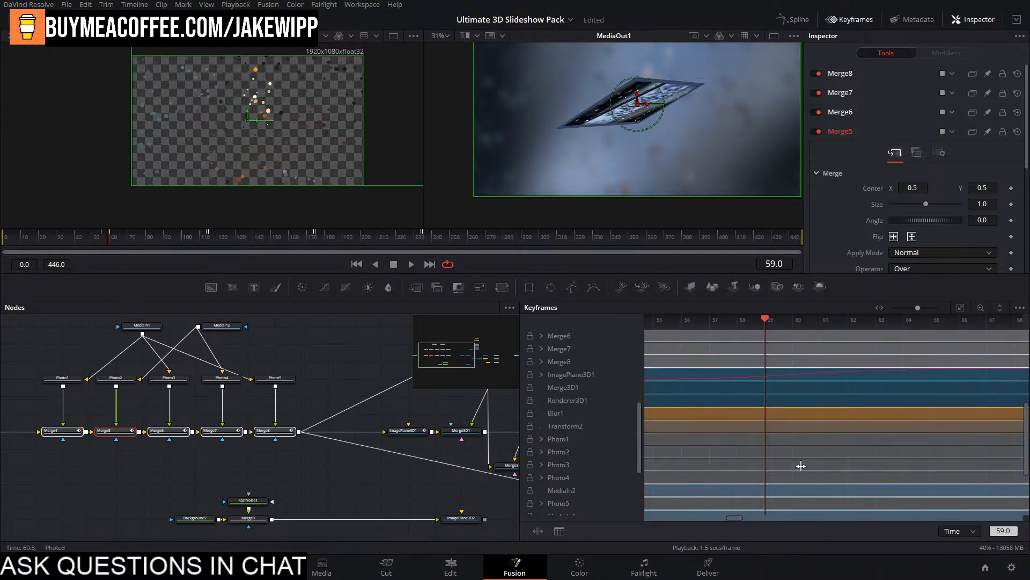
pyautogui.scroll(3, 801, 464)
pyautogui.moveTo(801, 465); pyautogui.dragTo(918, 424)
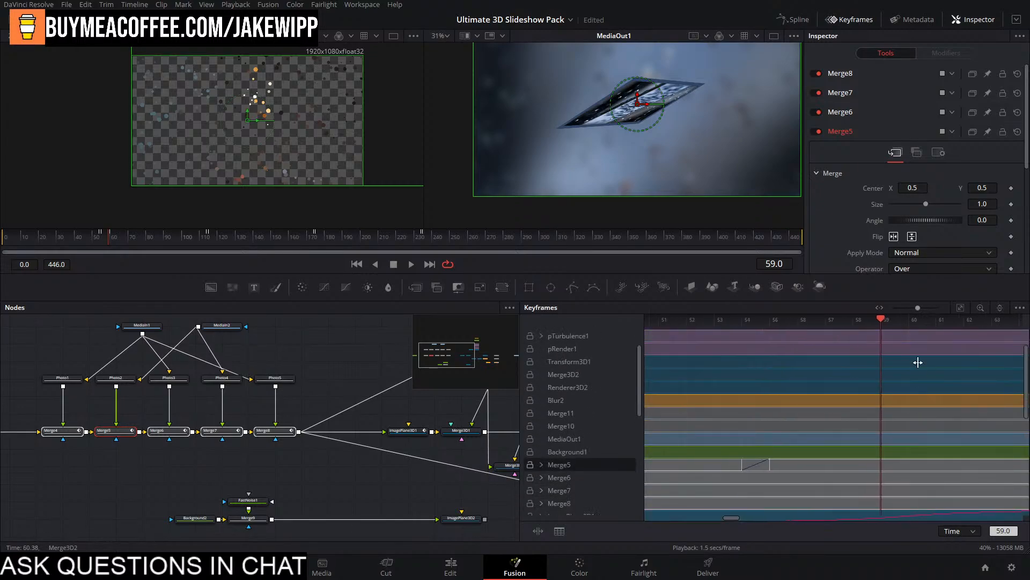
pyautogui.moveTo(921, 310); pyautogui.dragTo(912, 310)
pyautogui.scroll(-2, 888, 377)
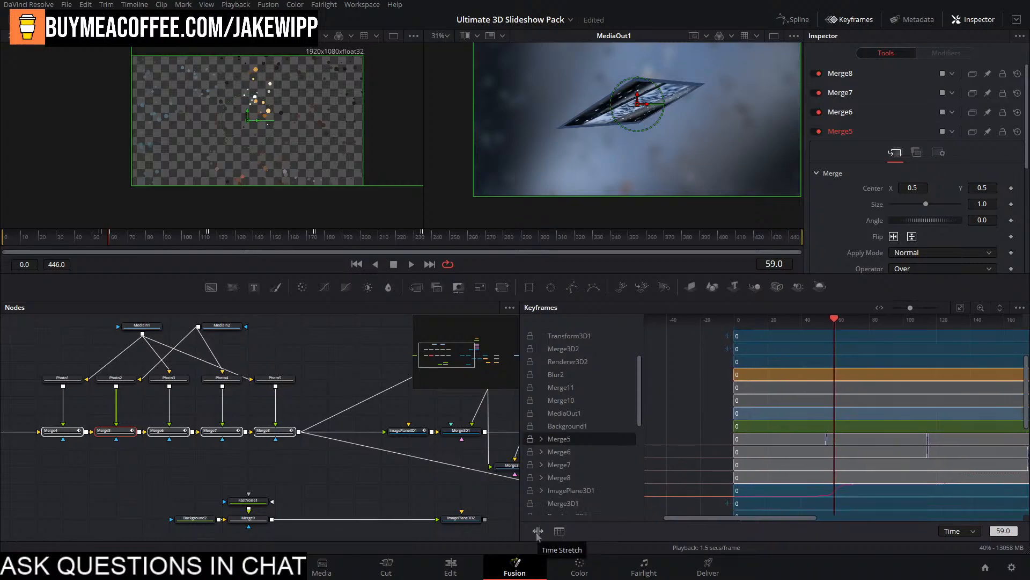
pyautogui.click(560, 531)
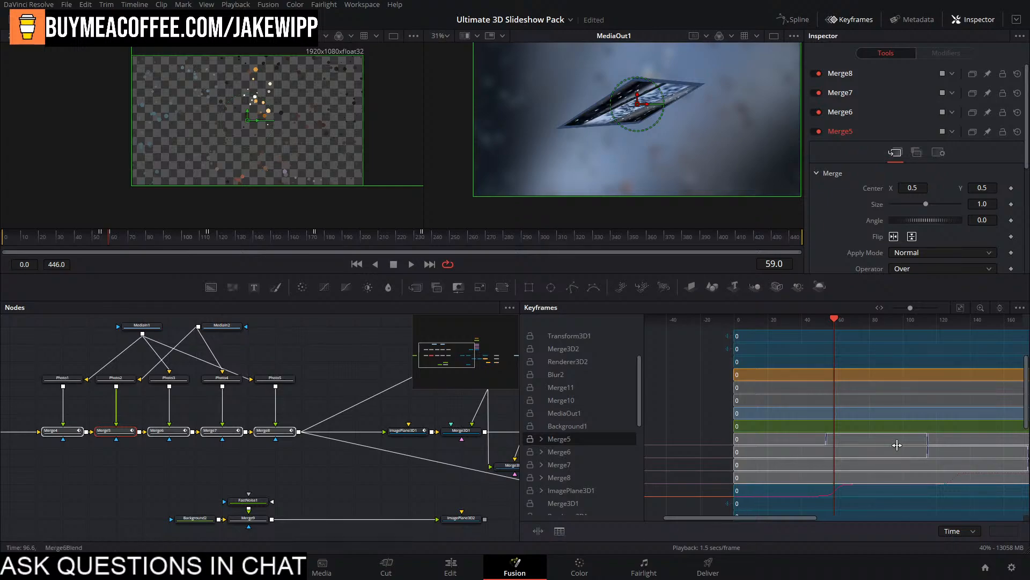
pyautogui.rightClick(855, 443)
pyautogui.moveTo(900, 122)
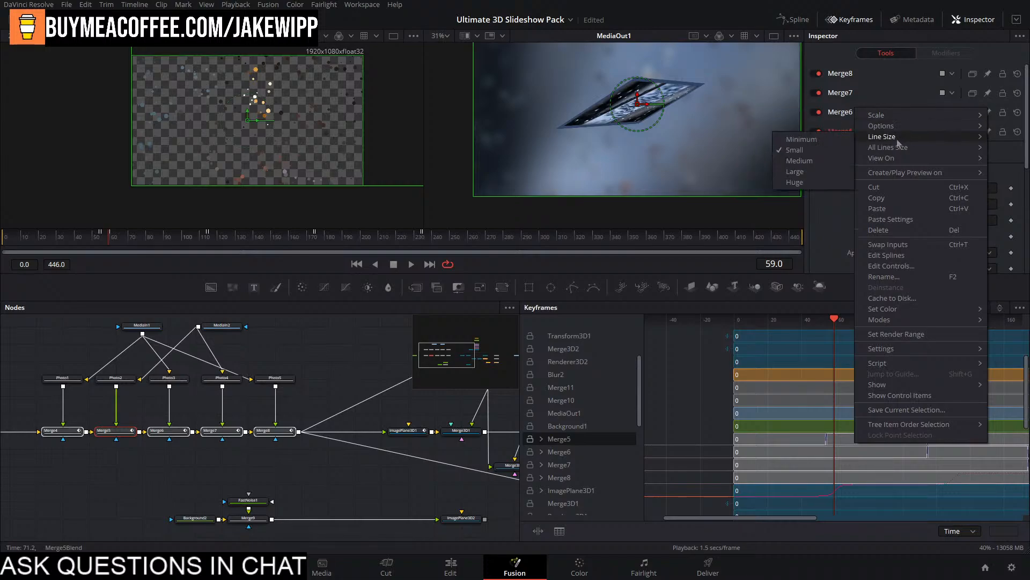
pyautogui.moveTo(895, 159)
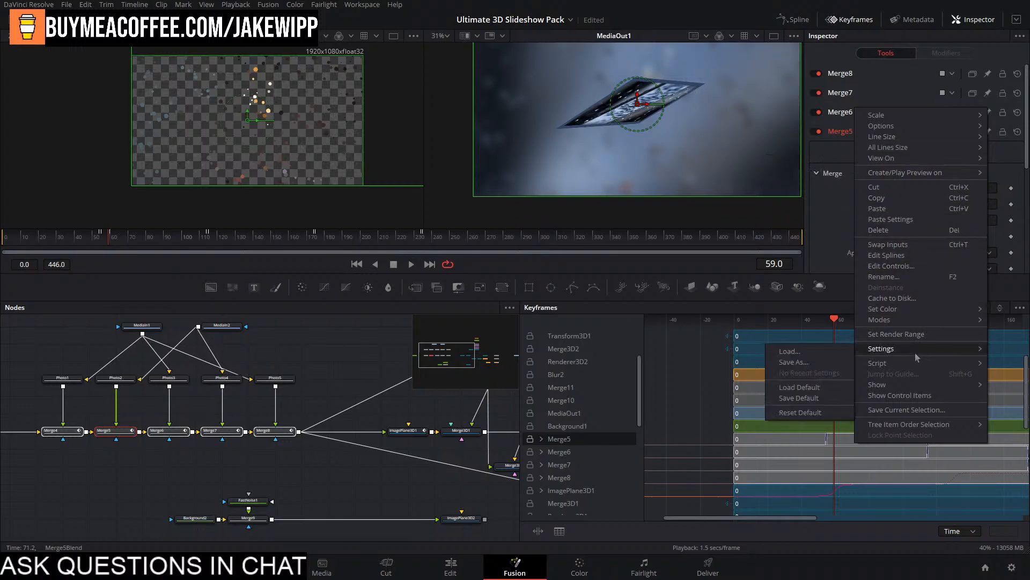
pyautogui.click(679, 397)
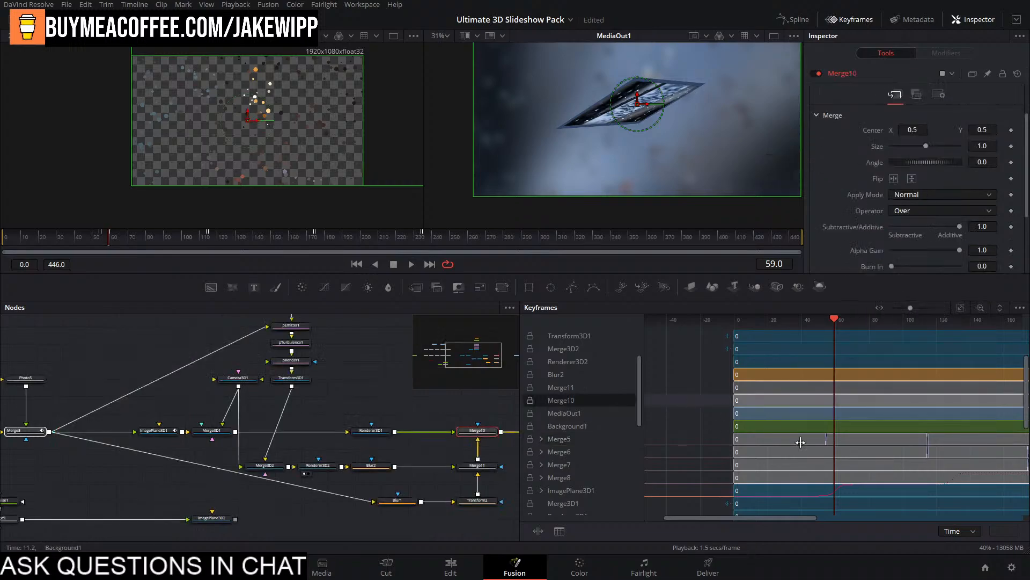
# Filter the Keyframes editor's track list so it shows only the animated tools.
pyautogui.moveTo(118, 489); pyautogui.dragTo(525, 507)
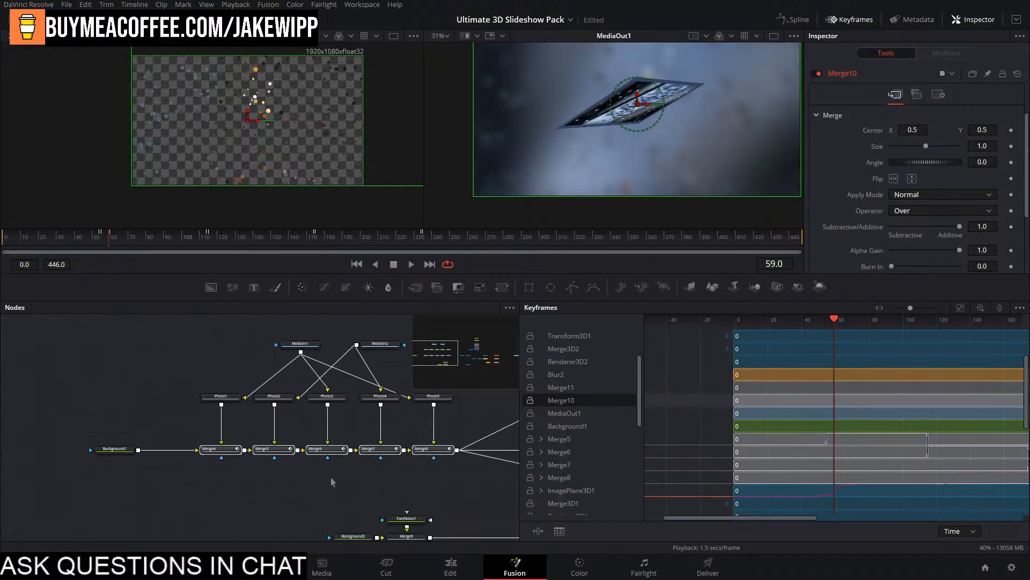
pyautogui.click(444, 469)
pyautogui.scroll(-3, 912, 392)
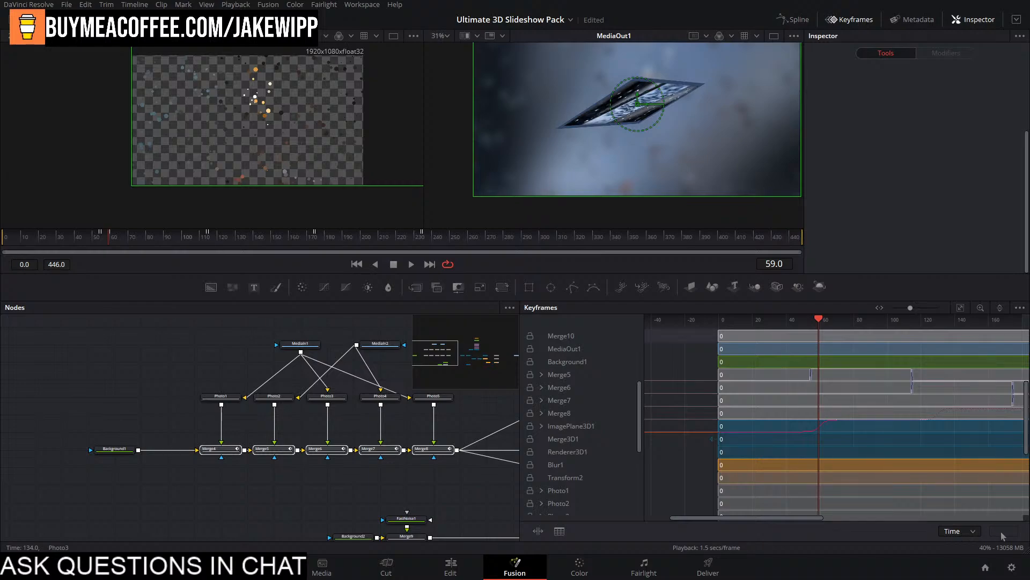
pyautogui.click(966, 533)
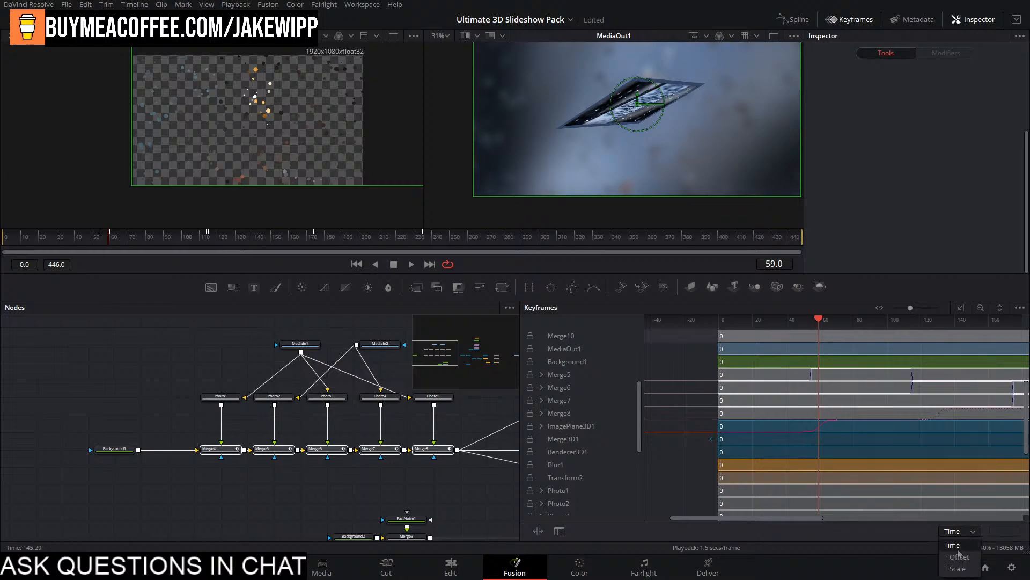
pyautogui.click(903, 545)
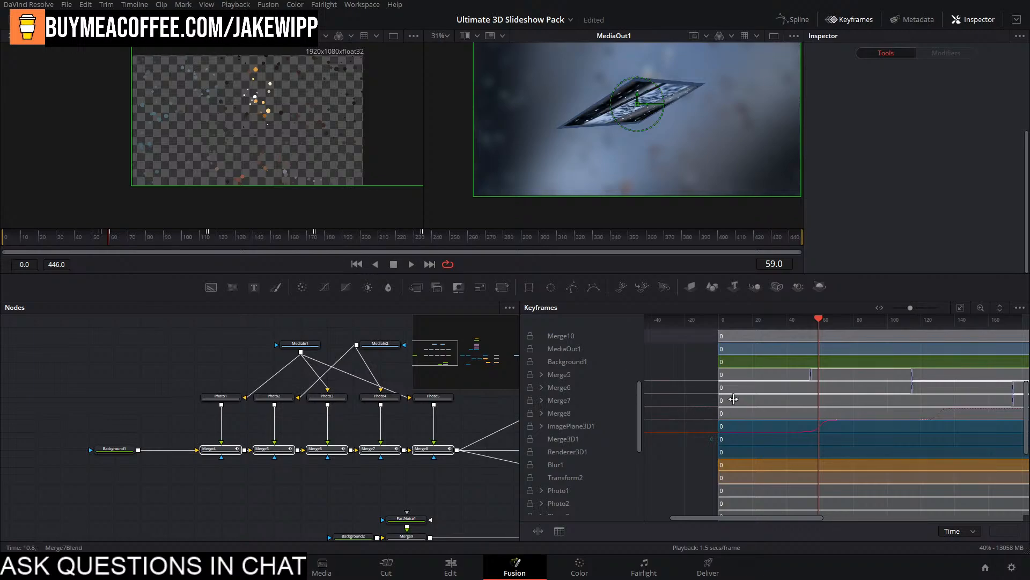
pyautogui.scroll(3, 693, 385)
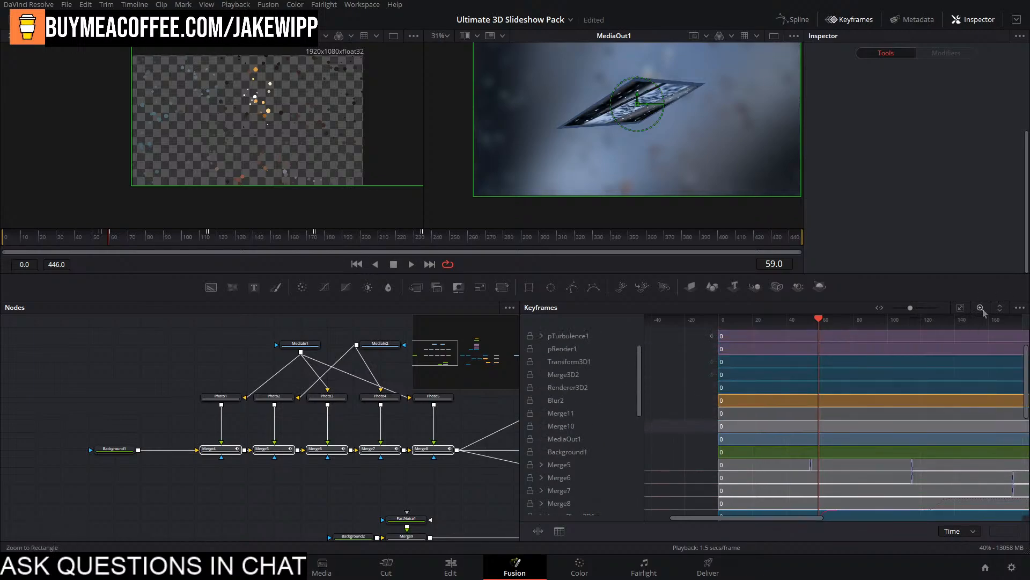
pyautogui.click(1001, 309)
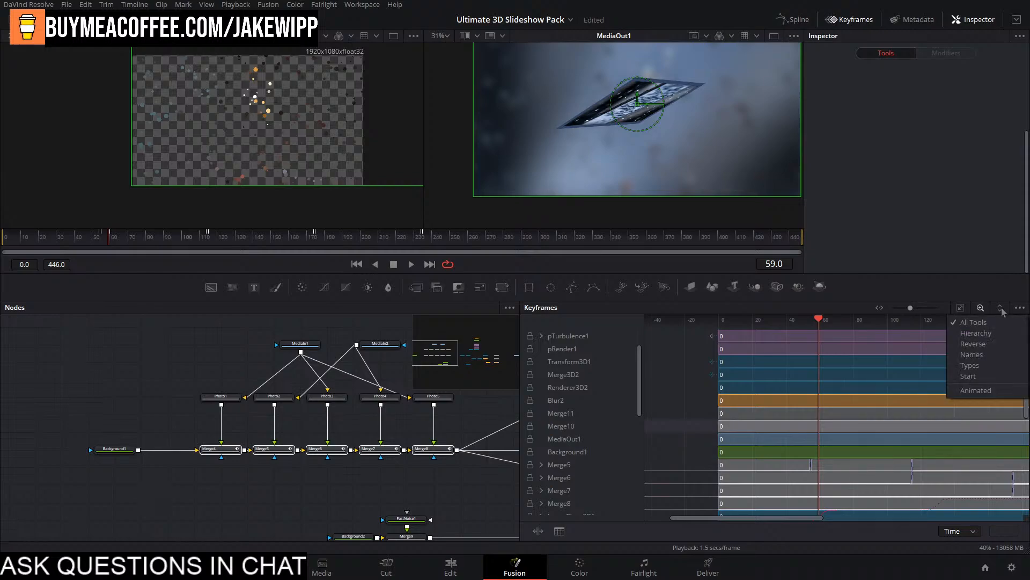
pyautogui.click(973, 390)
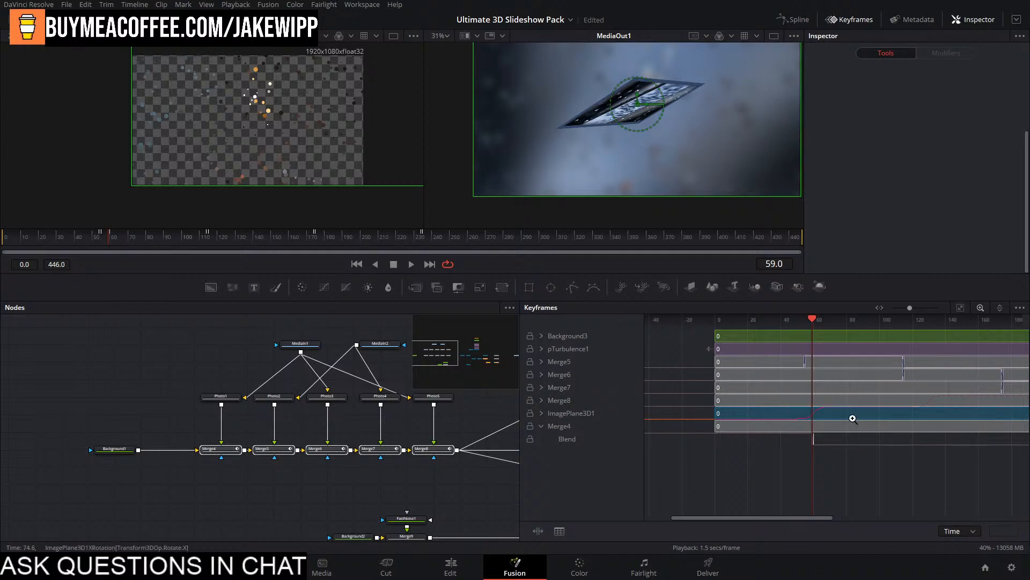
# Expand the Blend tracks of Merge5, Merge6, Merge7 and Merge8 in the filtered Keyframes editor.
pyautogui.moveTo(902, 466); pyautogui.dragTo(856, 455)
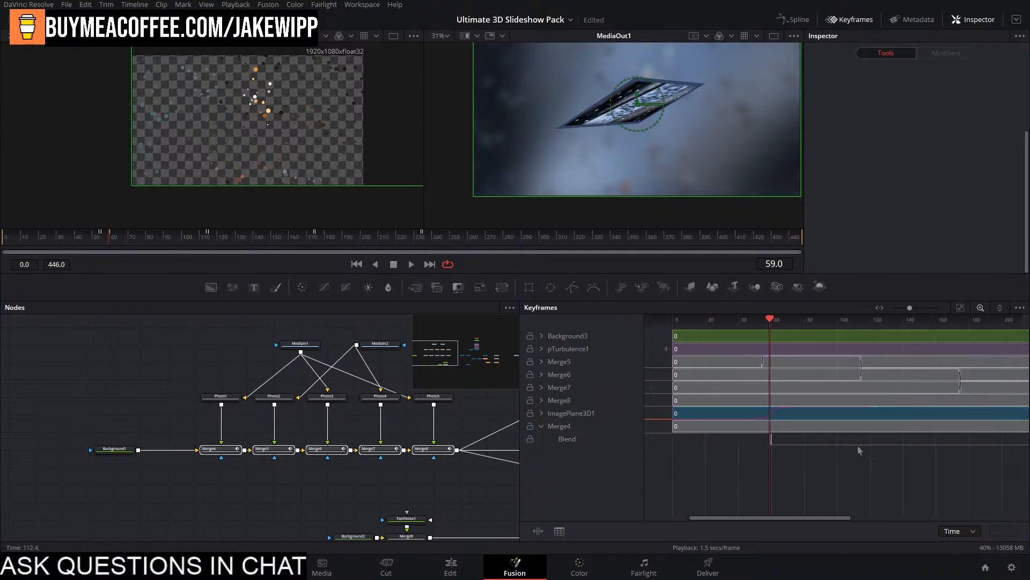
pyautogui.press('super')
pyautogui.press('super')
pyautogui.scroll(-4, 859, 447)
pyautogui.moveTo(860, 449); pyautogui.dragTo(820, 446)
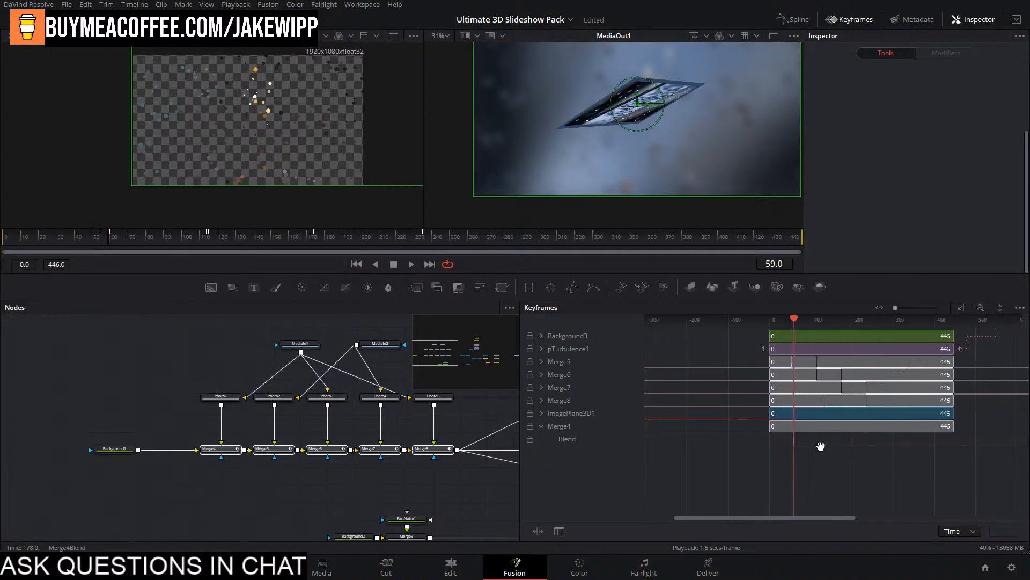
pyautogui.scroll(5, 820, 446)
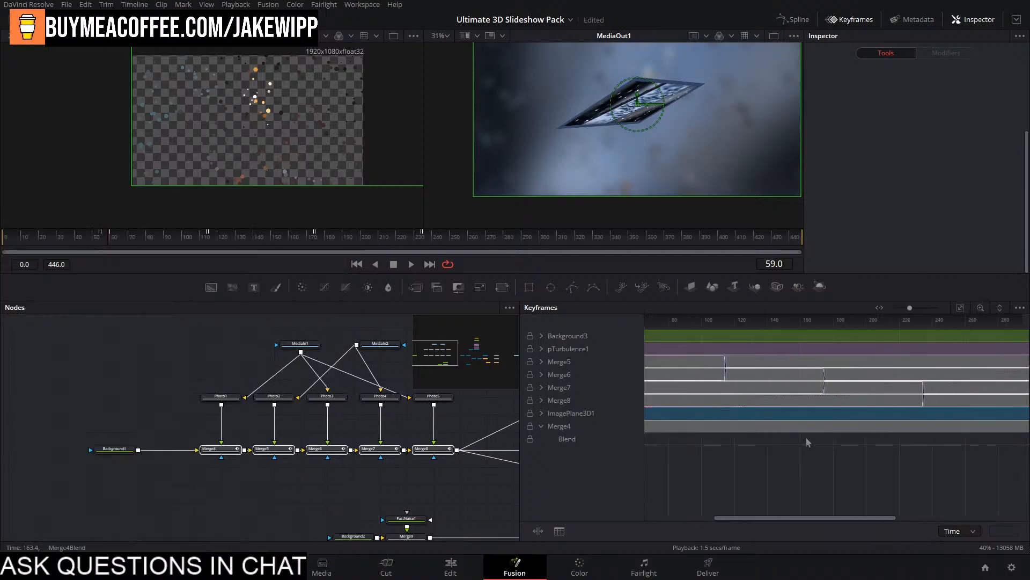
pyautogui.scroll(-1, 863, 478)
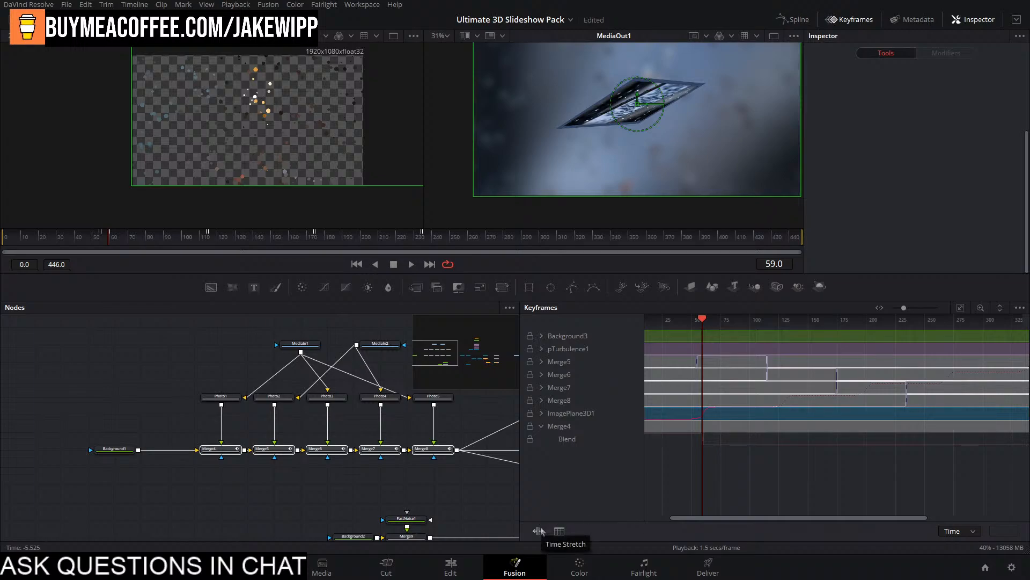
pyautogui.click(540, 362)
pyautogui.click(541, 387)
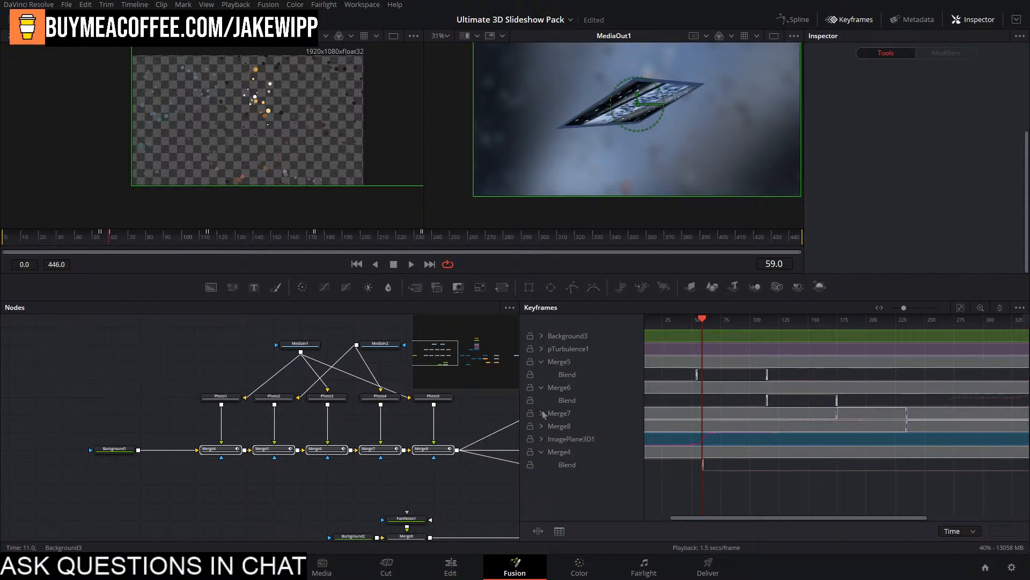
pyautogui.click(542, 413)
pyautogui.click(542, 439)
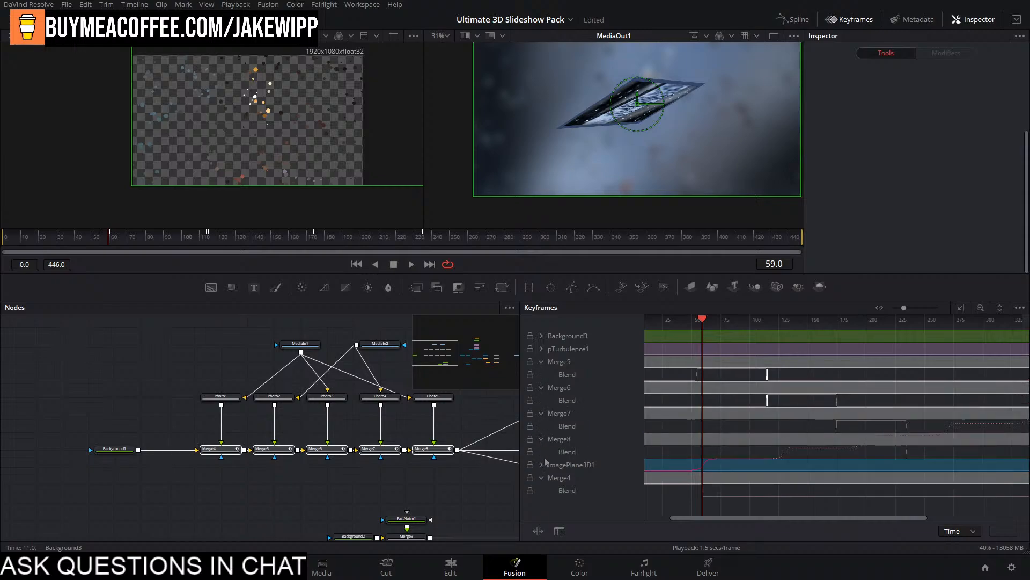
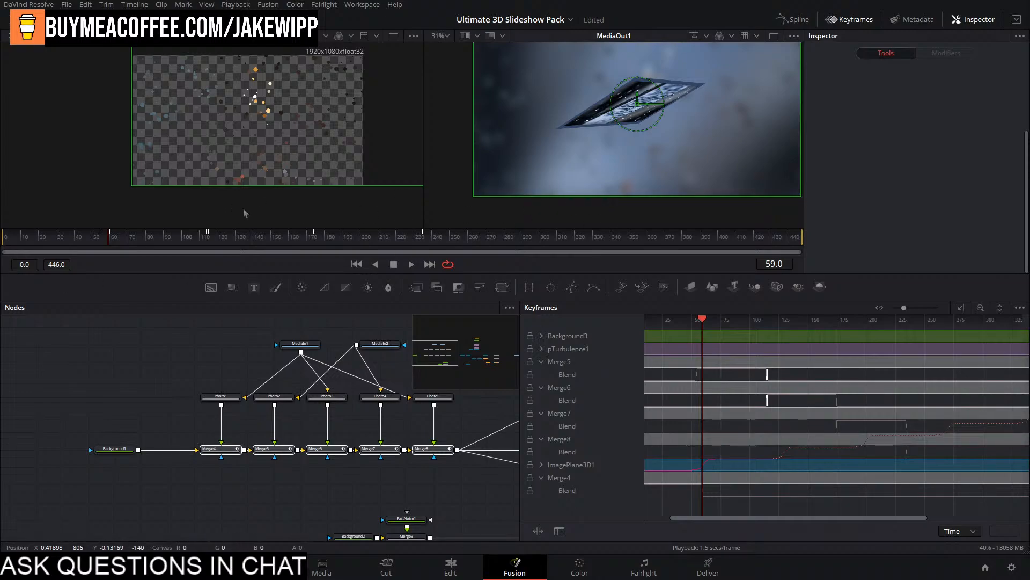
# Shift Merge5's Blend keyframes so its fade-in runs from frame 59 to 60, in line with Merge4's fade-out.
pyautogui.click(107, 241)
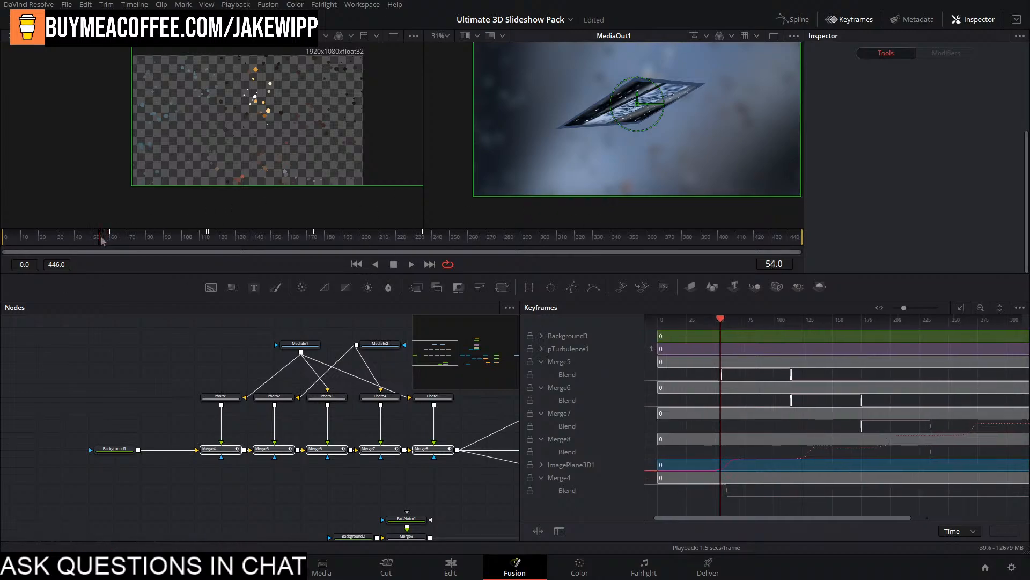
pyautogui.moveTo(106, 242); pyautogui.dragTo(104, 245)
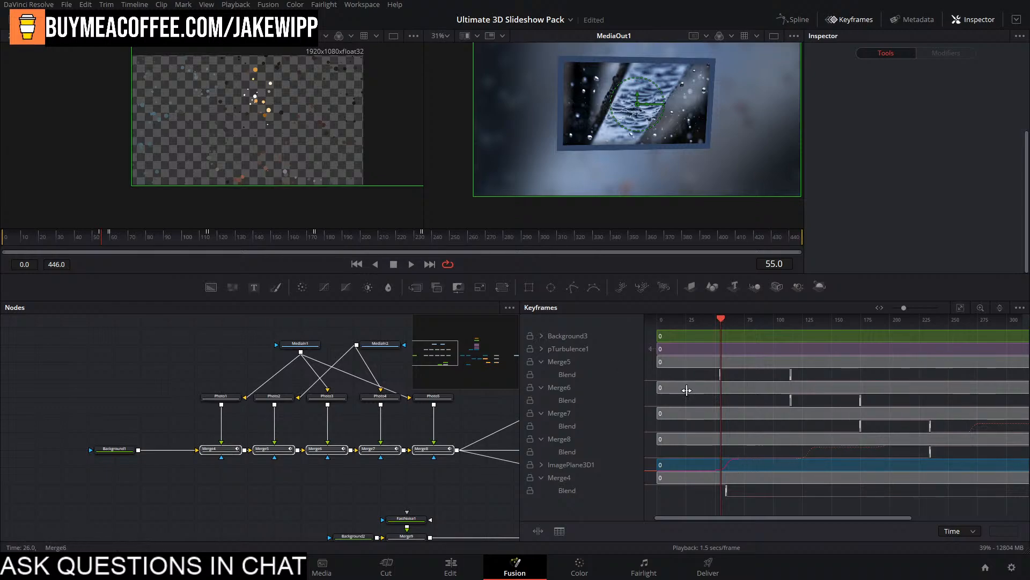
pyautogui.moveTo(621, 393); pyautogui.dragTo(781, 392)
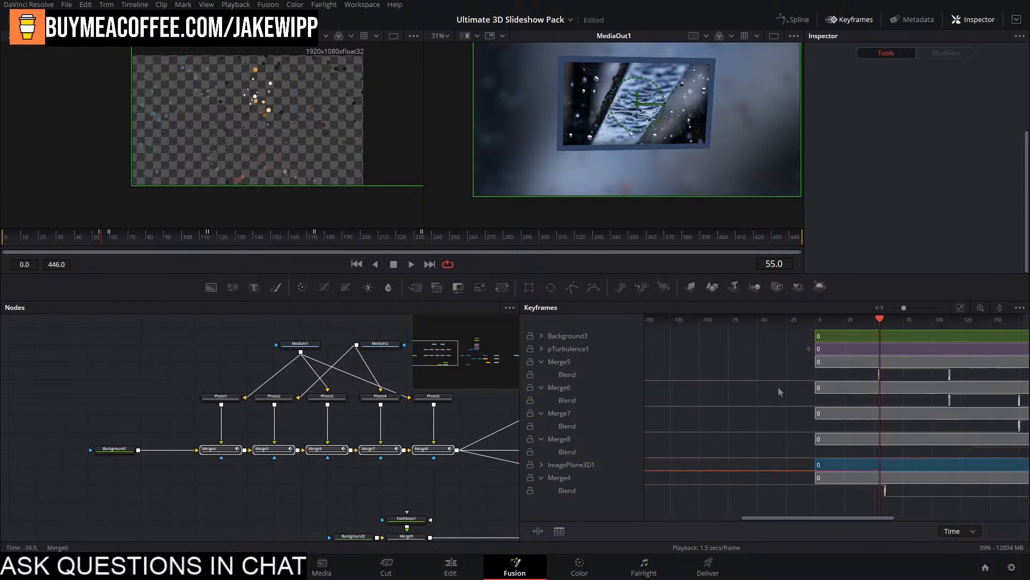
pyautogui.scroll(5, 800, 377)
pyautogui.moveTo(865, 384); pyautogui.dragTo(906, 363)
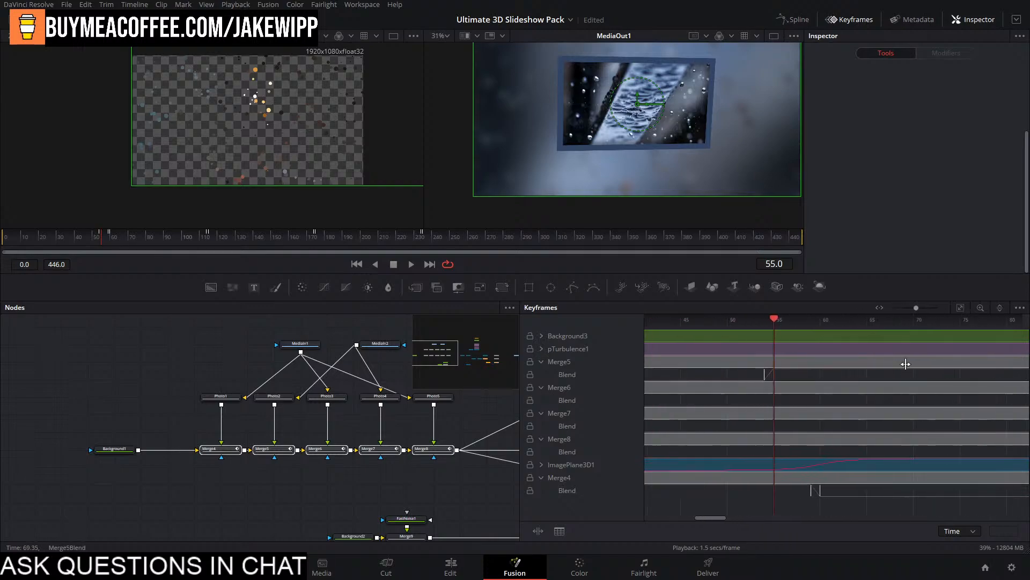
pyautogui.scroll(4, 794, 375)
pyautogui.moveTo(793, 375); pyautogui.dragTo(845, 381)
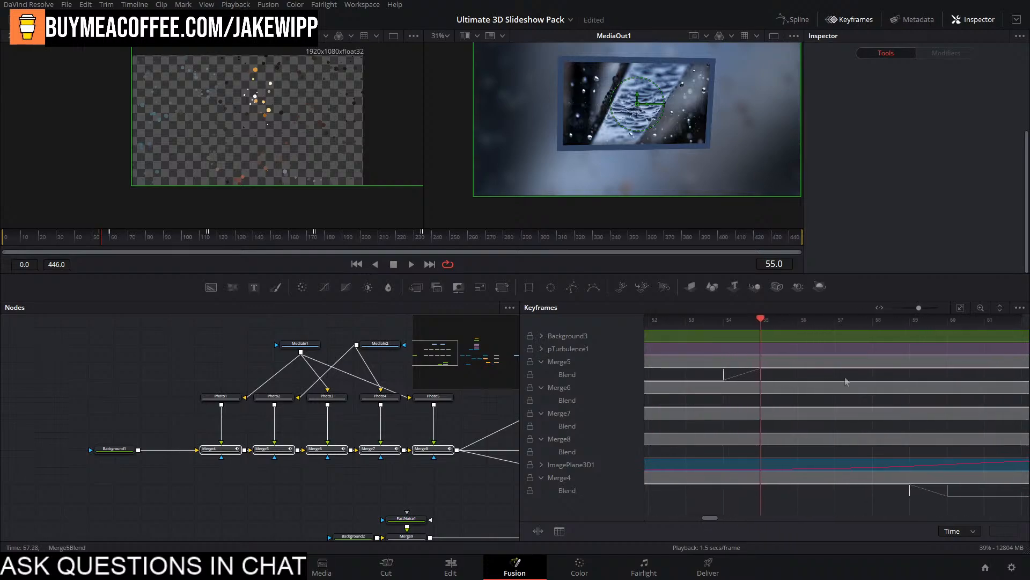
pyautogui.click(737, 377)
pyautogui.moveTo(725, 377); pyautogui.dragTo(905, 383)
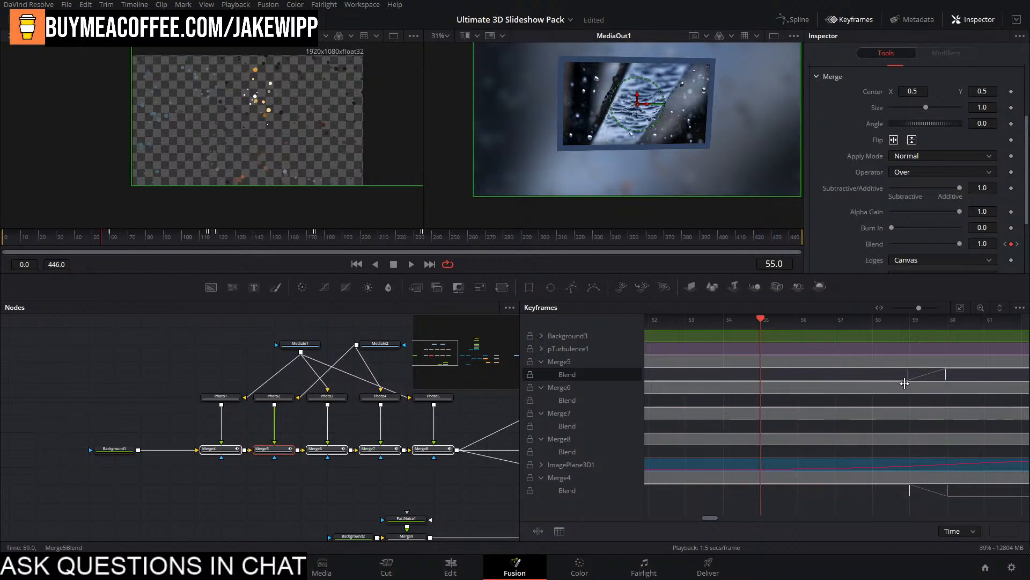
pyautogui.scroll(-5, 796, 403)
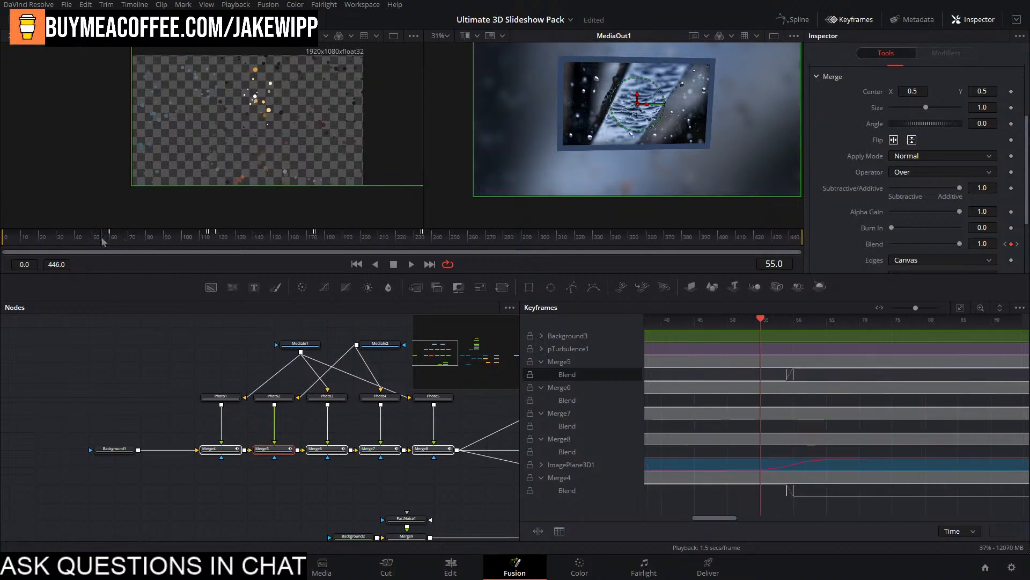
# Move Merge6's fade-in and Merge5's fade-out Blend keyframes to frames 122 and 123.
pyautogui.moveTo(104, 241); pyautogui.dragTo(219, 251)
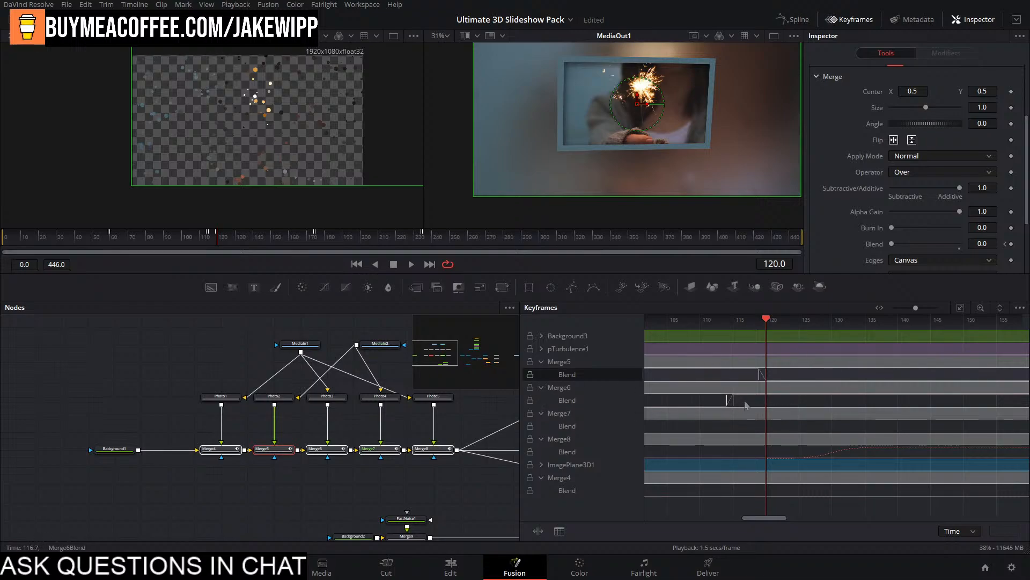
pyautogui.moveTo(744, 401)
pyautogui.mouseDown()
pyautogui.moveTo(713, 403)
pyautogui.moveTo(777, 409)
pyautogui.mouseUp()
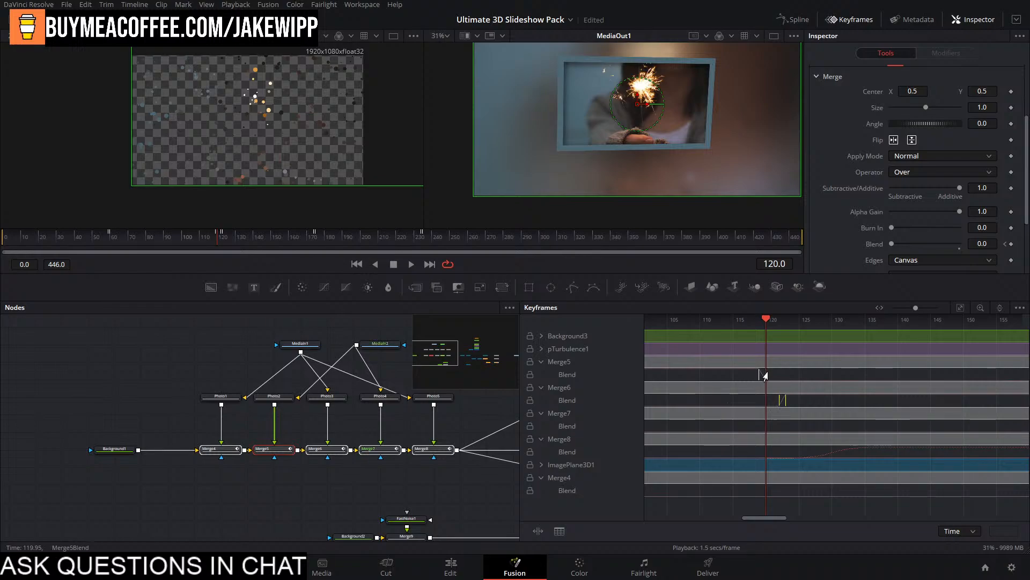
pyautogui.click(758, 376)
pyautogui.moveTo(758, 374); pyautogui.dragTo(778, 378)
pyautogui.scroll(5, 788, 393)
pyautogui.scroll(-5, 788, 392)
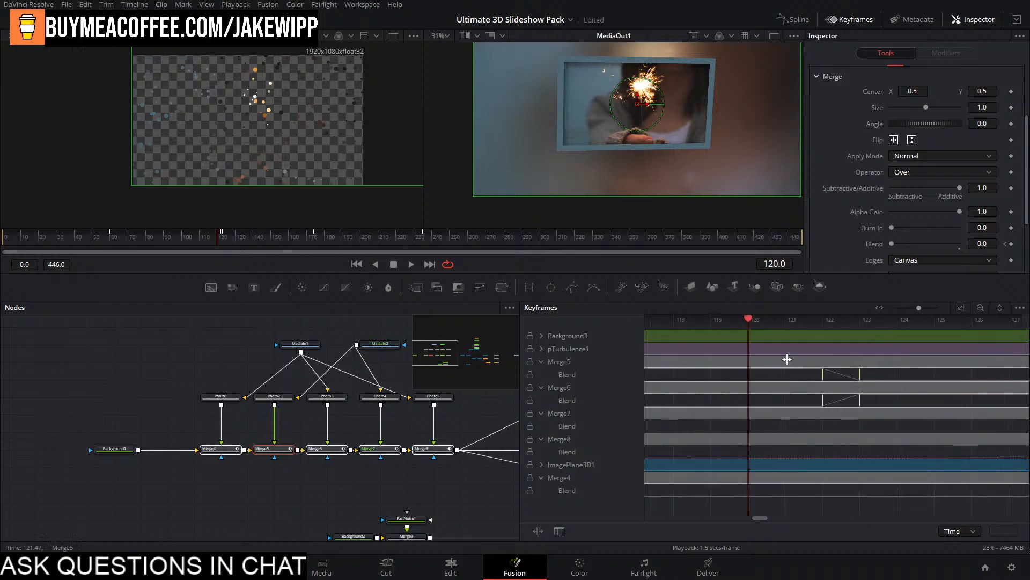
# Examine the second photo switch in the MediaOut1 viewer frame by frame between frames 121 and 129.
pyautogui.moveTo(322, 429); pyautogui.dragTo(44, 408)
pyautogui.moveTo(424, 402); pyautogui.dragTo(385, 406)
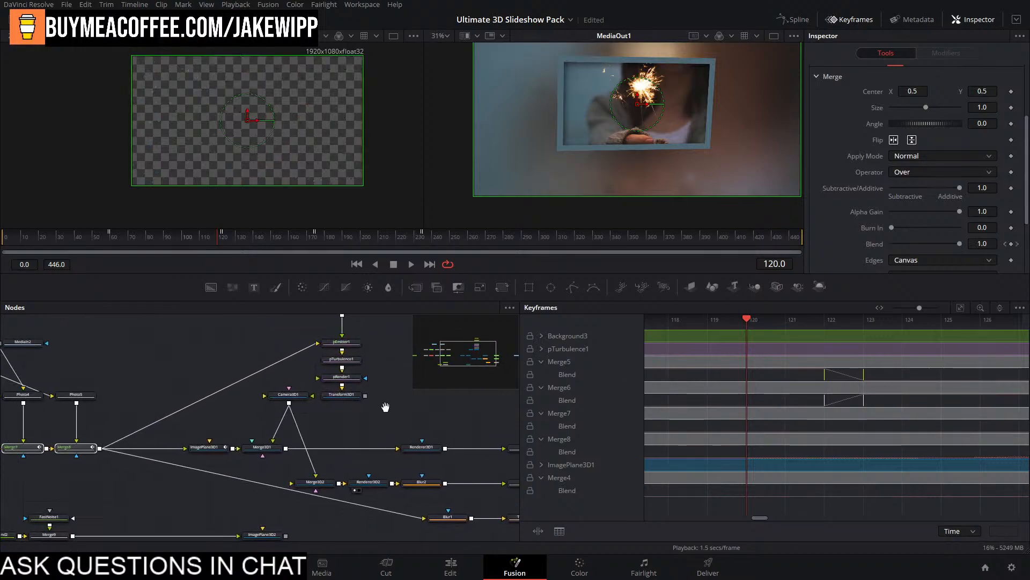
pyautogui.click(224, 240)
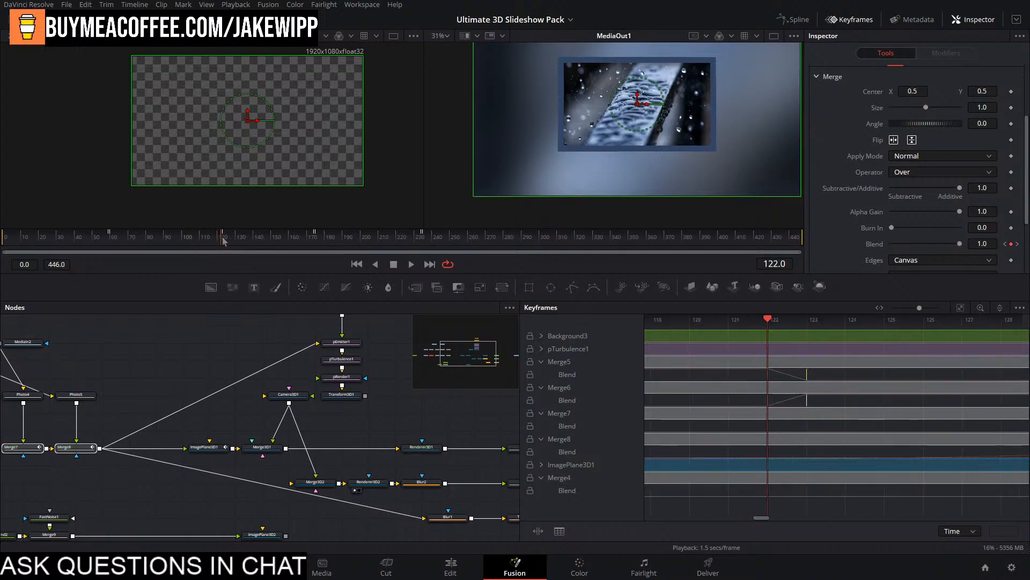
pyautogui.click(228, 240)
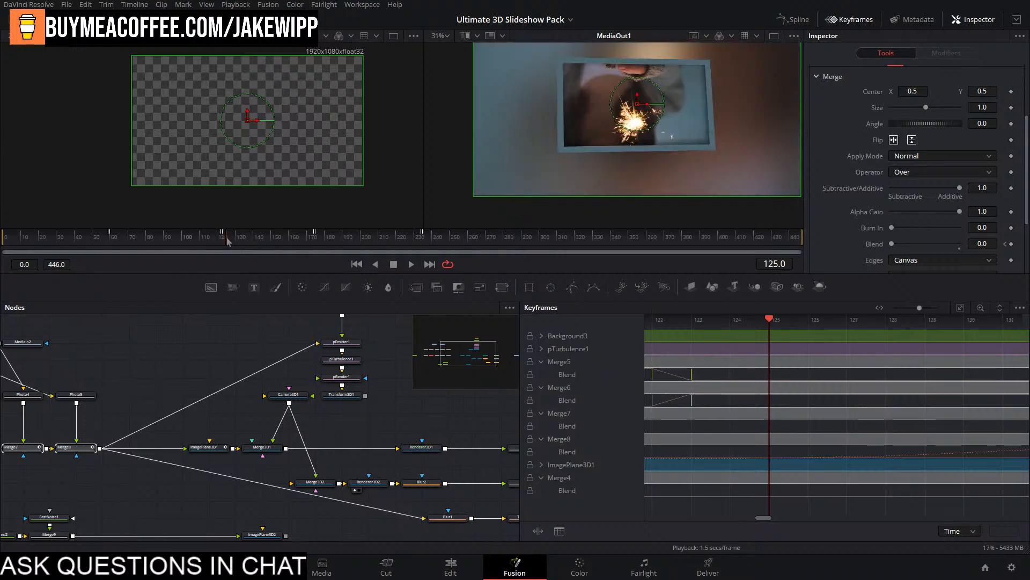
pyautogui.click(224, 241)
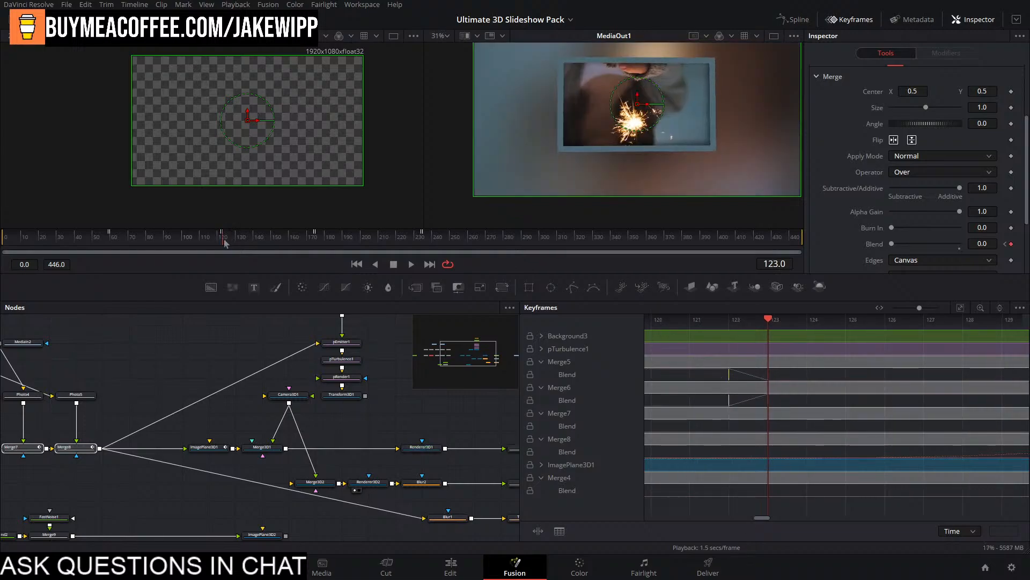
pyautogui.click(221, 241)
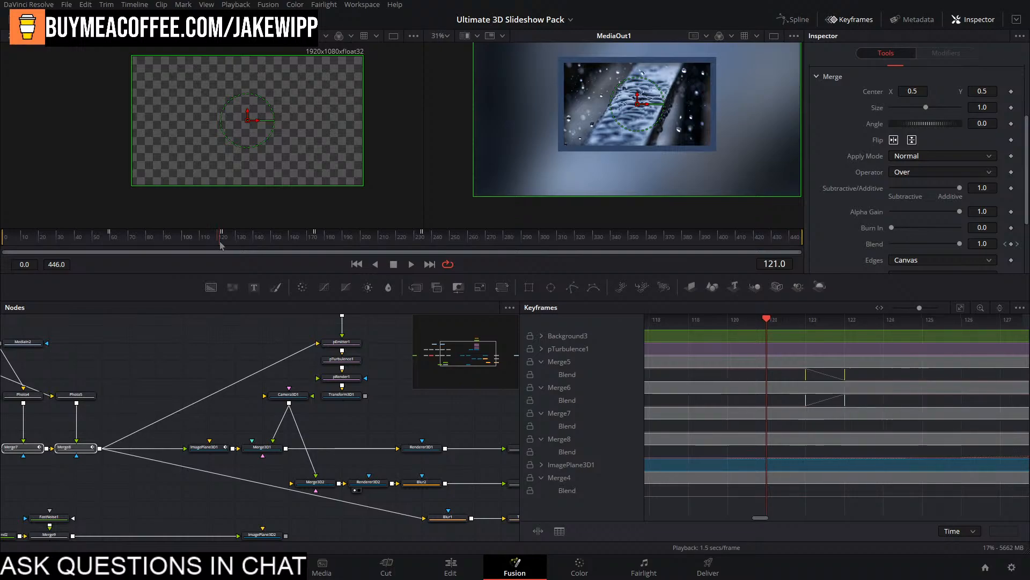
pyautogui.click(224, 241)
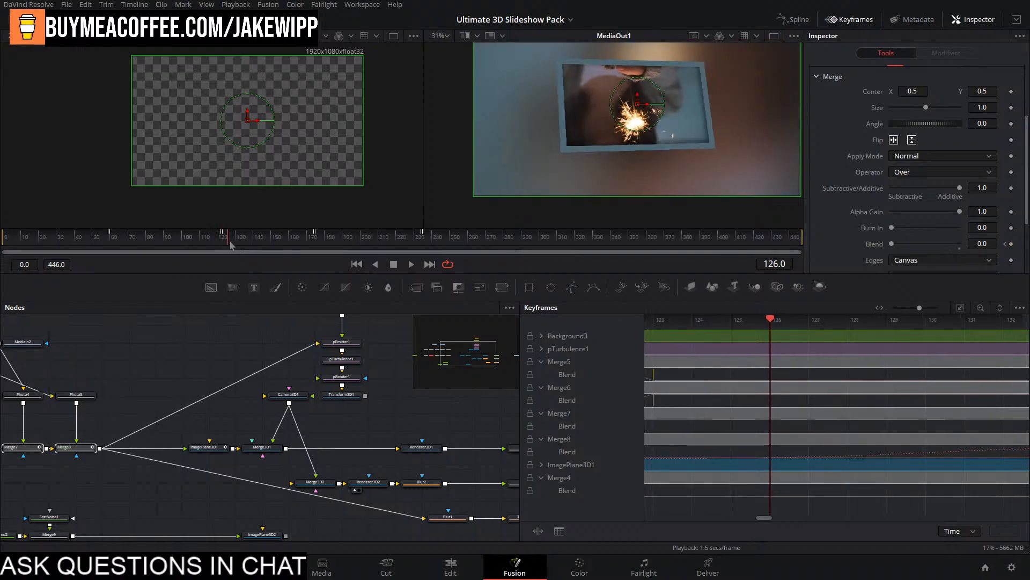
pyautogui.click(235, 243)
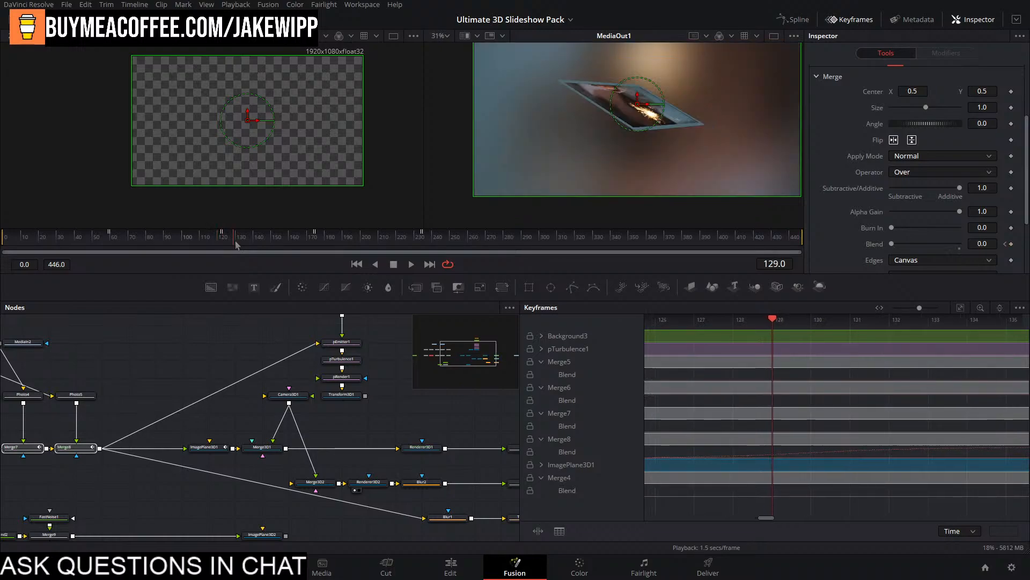
# Park the playhead at frame 130 and move Merge5's fade-out and Merge6's fade-in Blend keyframes to frames 129 and 130.
pyautogui.click(236, 243)
pyautogui.scroll(-4, 768, 365)
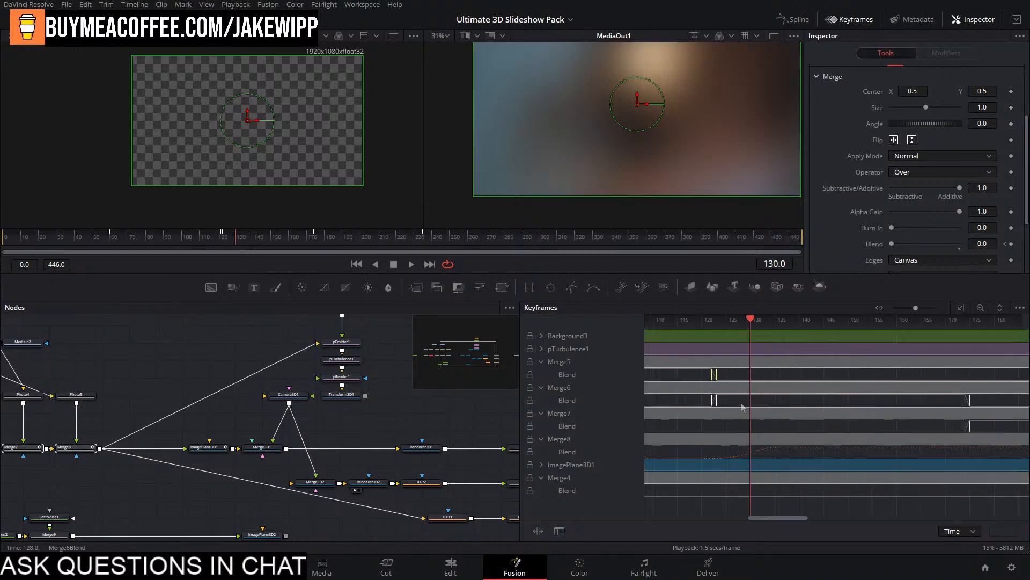
pyautogui.moveTo(728, 374); pyautogui.dragTo(751, 406)
pyautogui.moveTo(746, 404); pyautogui.dragTo(752, 382)
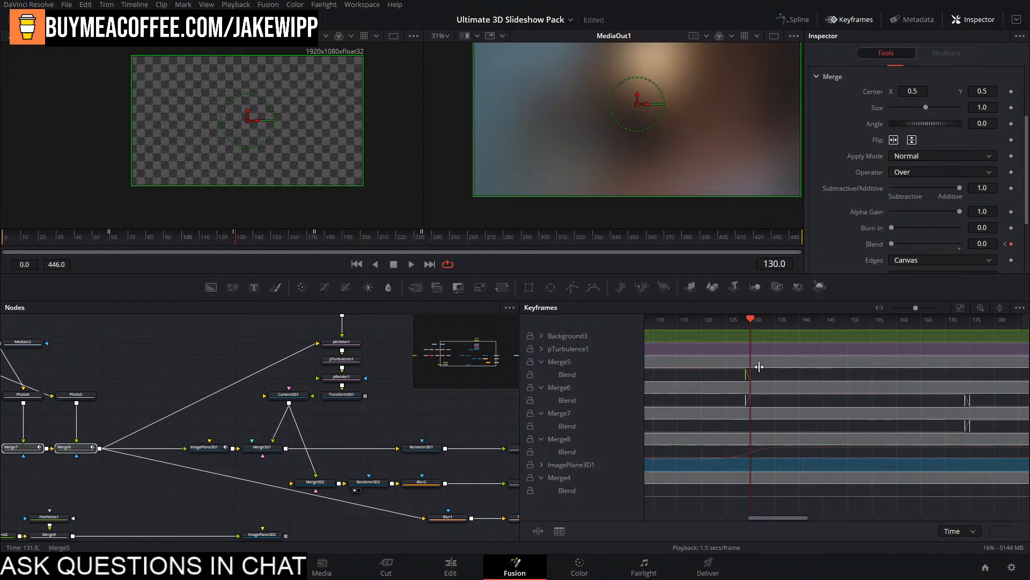
pyautogui.moveTo(721, 426); pyautogui.dragTo(725, 421)
# Park the playhead at frame 200 and move Merge6's fade-out and Merge7's fade-in Blend keyframes to frames 199 and 200.
pyautogui.moveTo(240, 240); pyautogui.dragTo(256, 238)
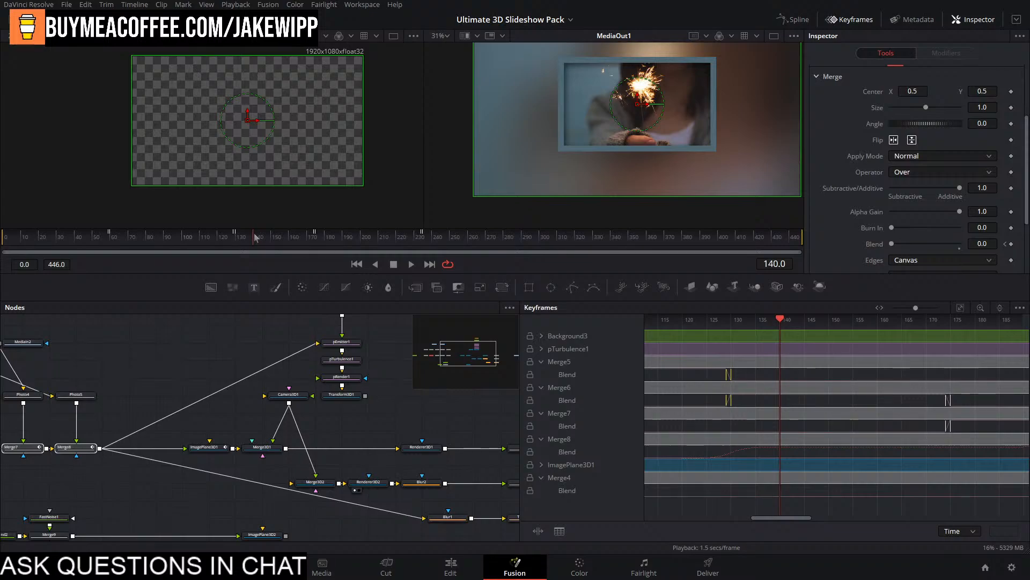
pyautogui.moveTo(256, 237); pyautogui.dragTo(360, 236)
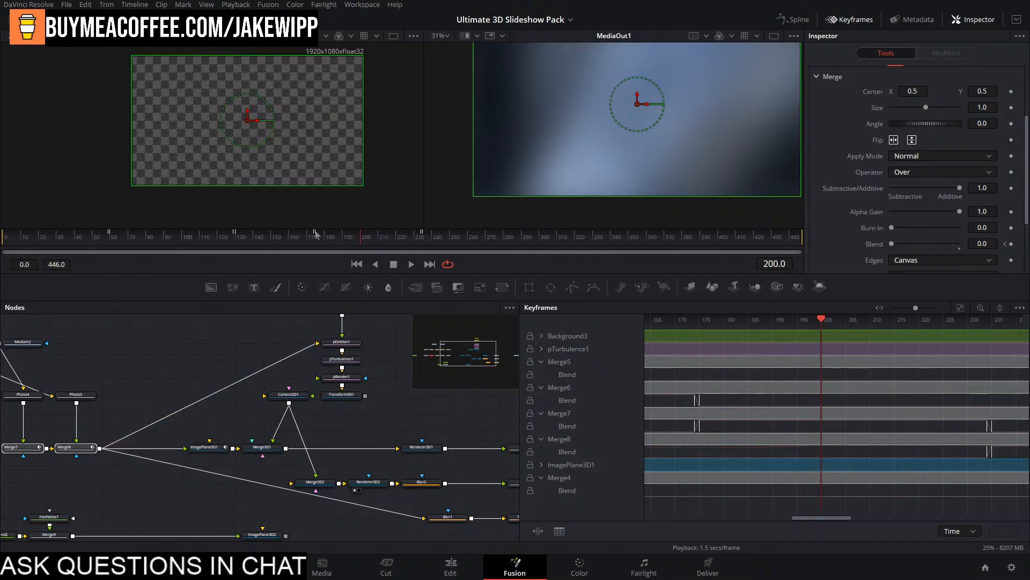
pyautogui.moveTo(798, 381); pyautogui.dragTo(750, 358)
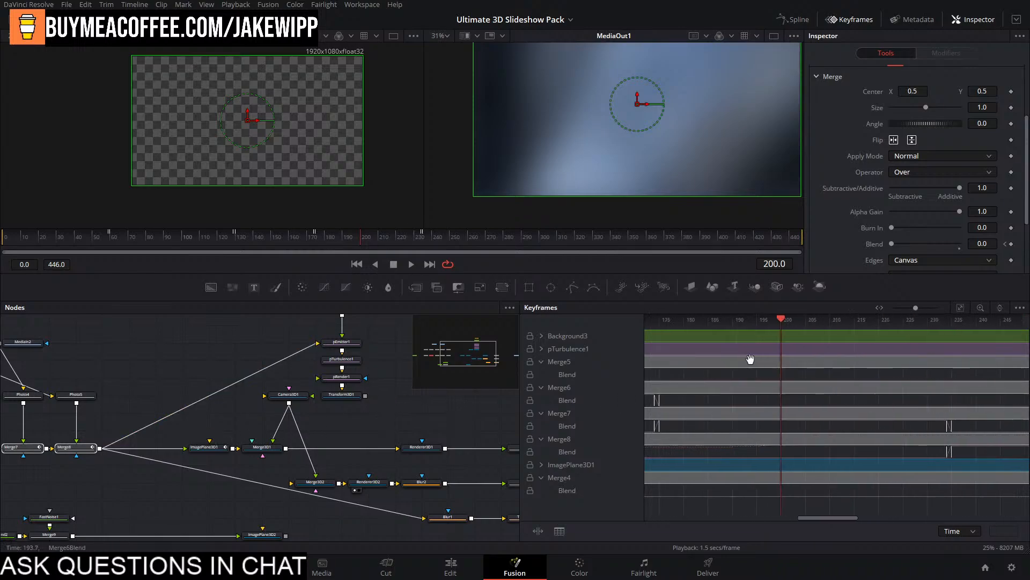
pyautogui.scroll(-6, 886, 428)
pyautogui.scroll(1, 878, 427)
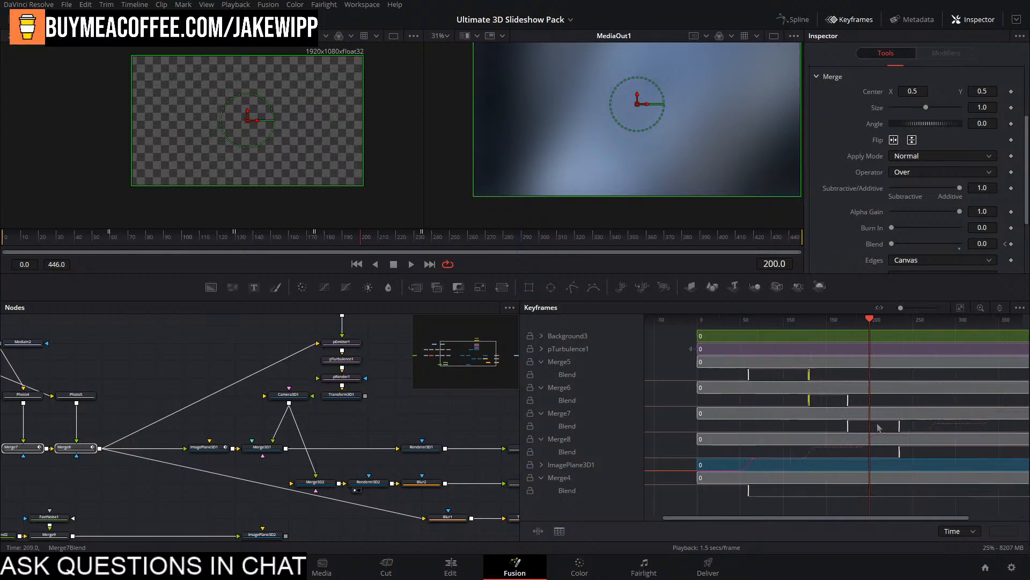
pyautogui.scroll(3, 866, 417)
pyautogui.moveTo(803, 403); pyautogui.dragTo(879, 409)
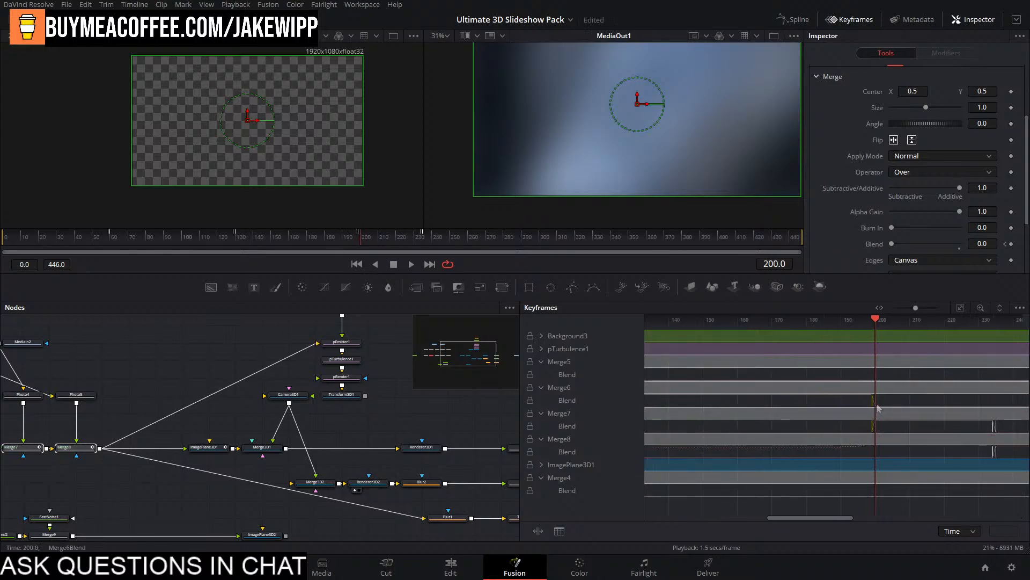
# Play the slideshow from frame 200 to 214 and review the Blend keyframe spacing across Merge4 to Merge8.
pyautogui.press('space')
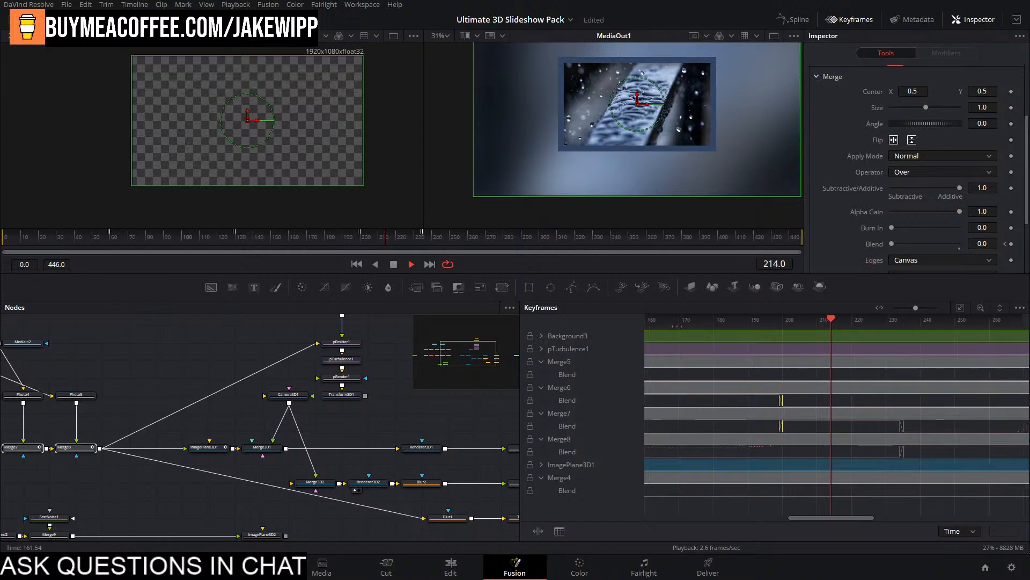
pyautogui.press('space')
pyautogui.scroll(-3, 909, 434)
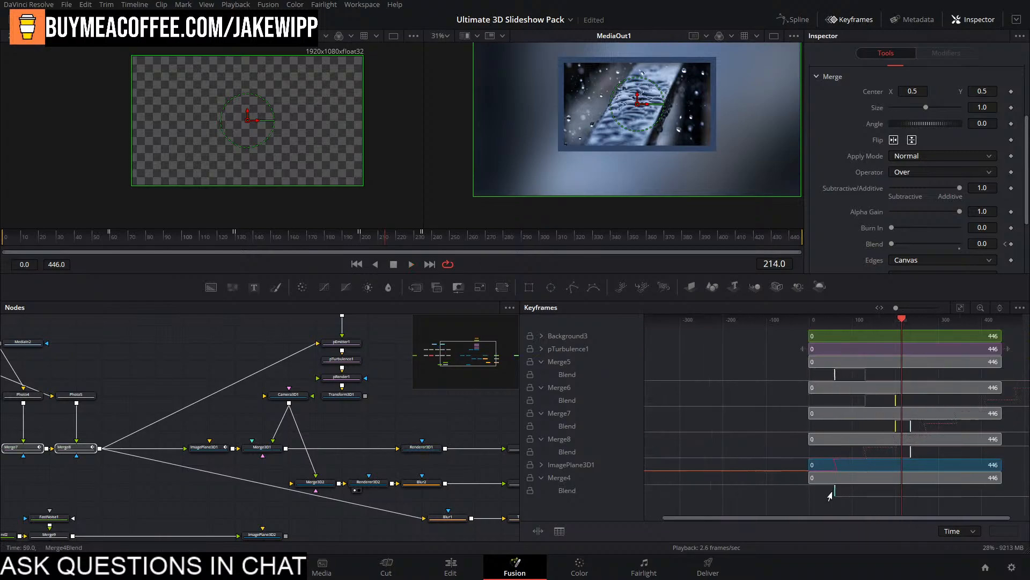
pyautogui.moveTo(162, 411); pyautogui.dragTo(451, 408)
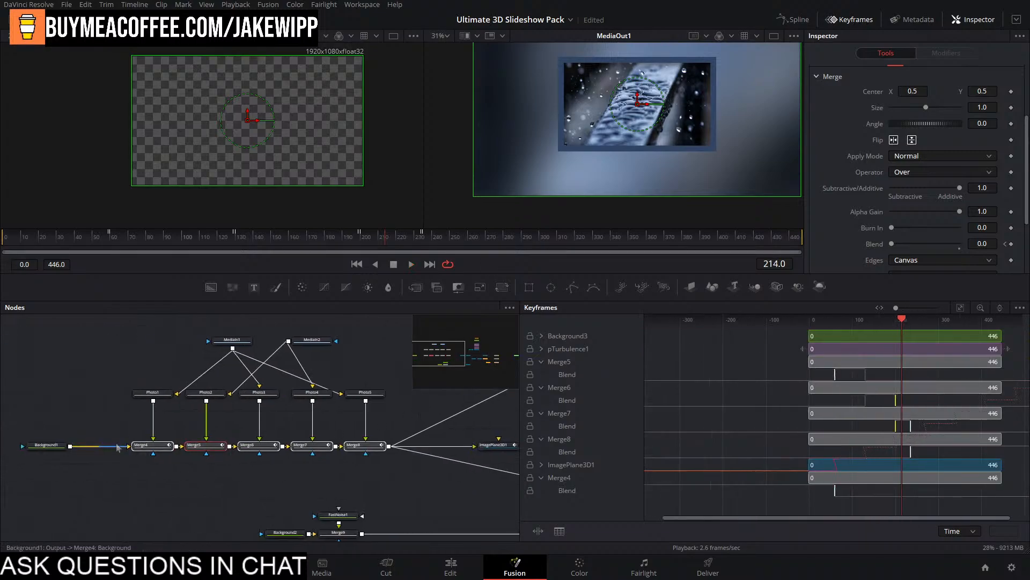
pyautogui.scroll(3, 882, 427)
pyautogui.scroll(3, 882, 426)
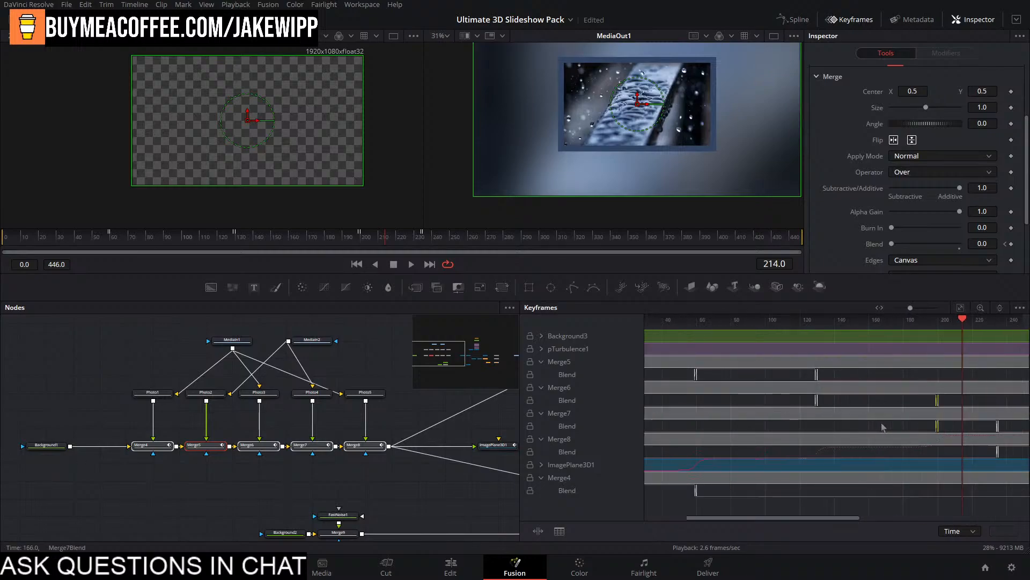
pyautogui.scroll(-6, 876, 425)
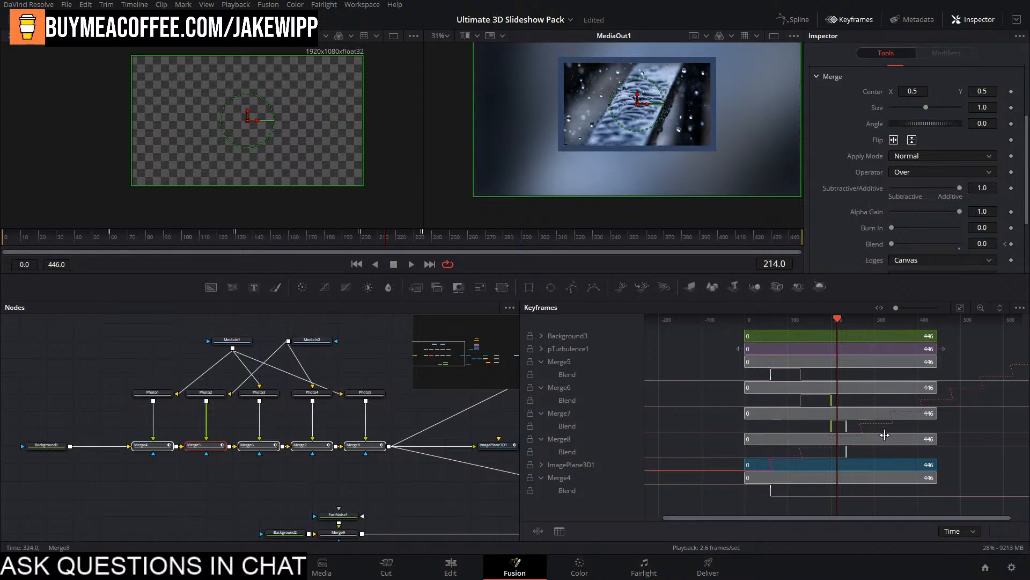
# Park the playhead at frame 270 and move Merge7's fade-out and Merge8's fade-in Blend keyframes to about frames 269 and 270.
pyautogui.scroll(9, 859, 426)
pyautogui.moveTo(795, 411); pyautogui.dragTo(916, 405)
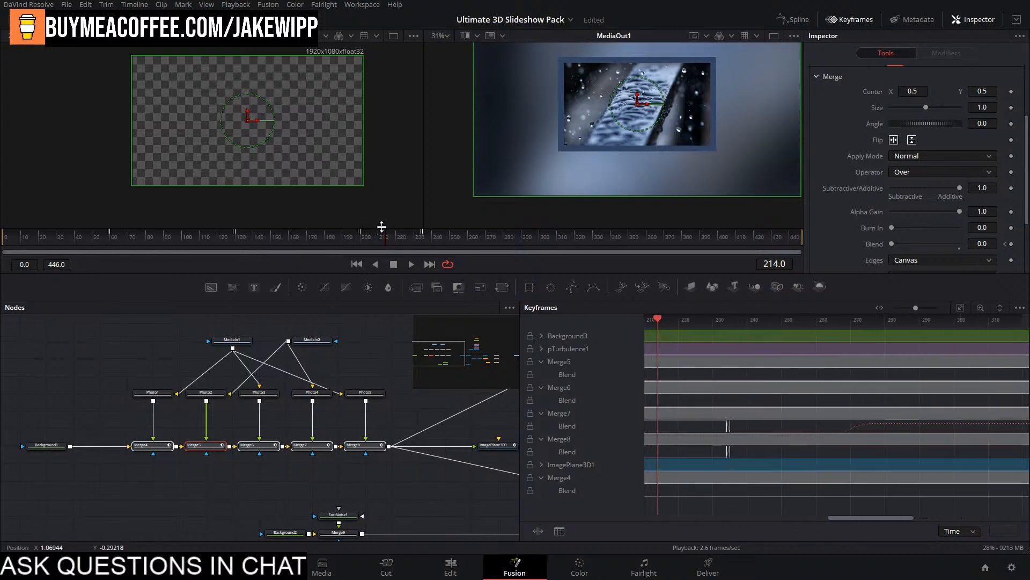
pyautogui.moveTo(381, 234); pyautogui.dragTo(487, 245)
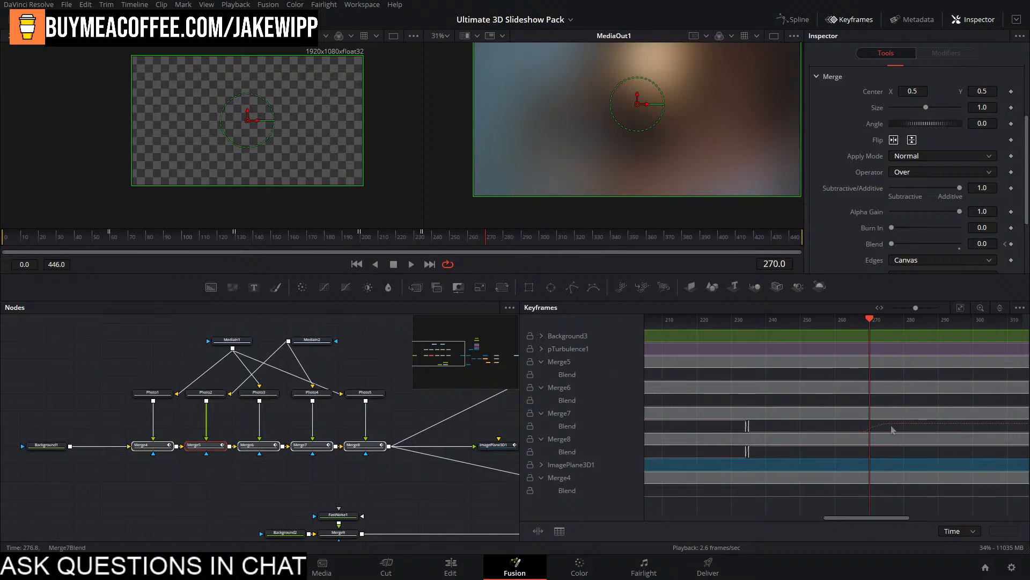
pyautogui.moveTo(776, 428); pyautogui.dragTo(719, 492)
pyautogui.moveTo(746, 429); pyautogui.dragTo(866, 429)
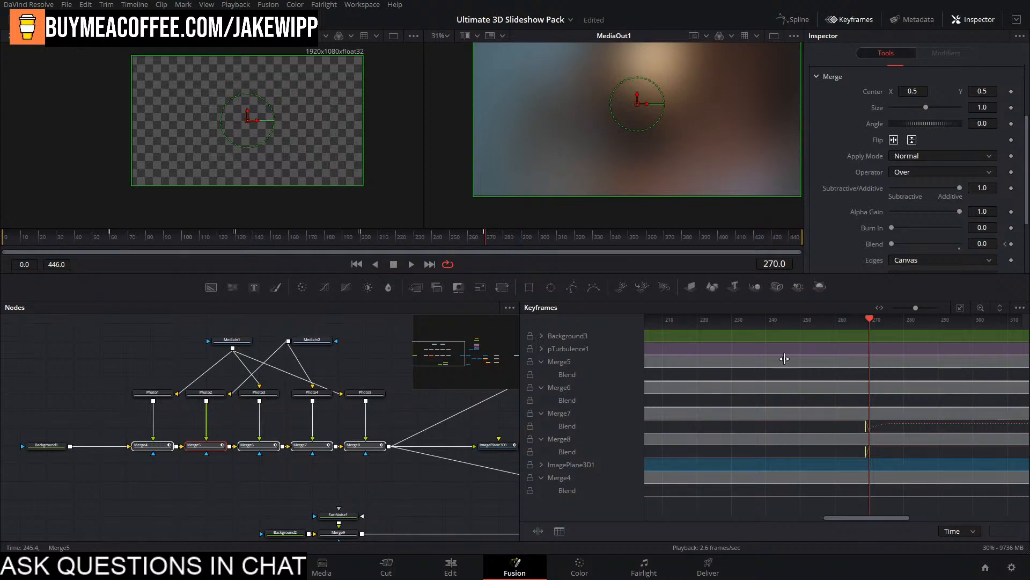
pyautogui.click(875, 427)
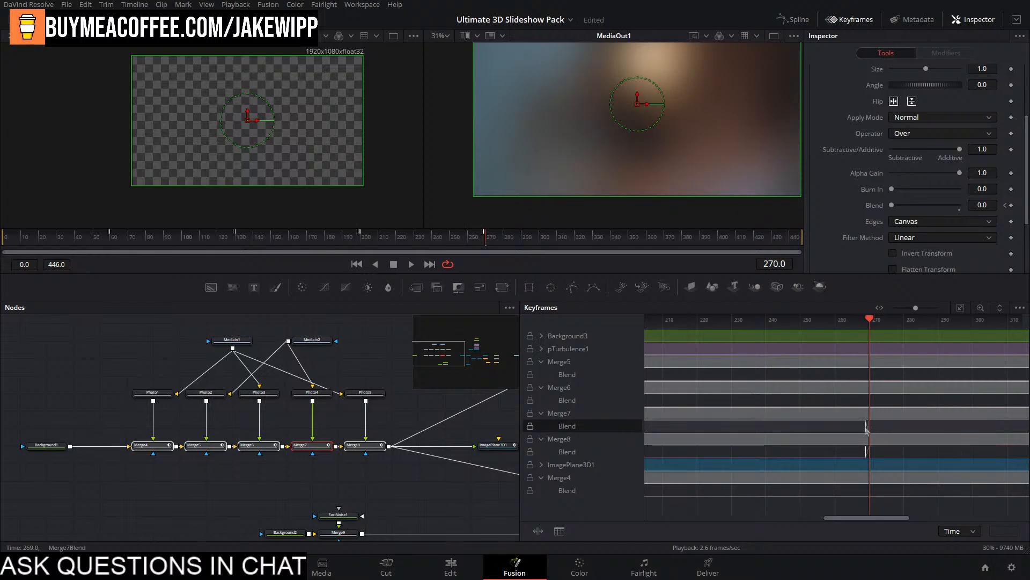
pyautogui.moveTo(876, 428); pyautogui.dragTo(876, 429)
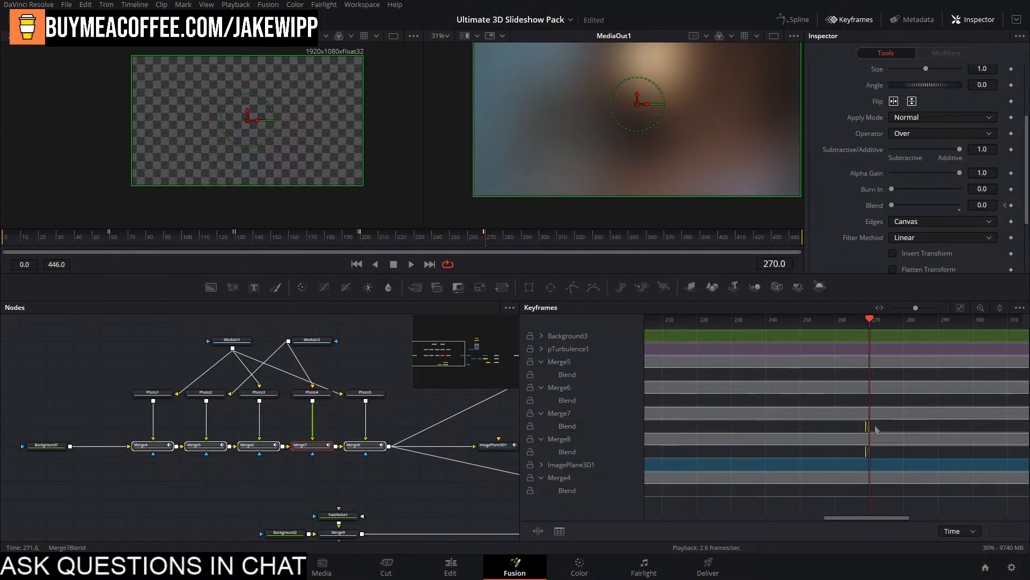
pyautogui.click(883, 453)
pyautogui.moveTo(853, 432); pyautogui.dragTo(874, 433)
# Examine the fourth photo switch in the MediaOut1 viewer between frames 268 and 271.
pyautogui.click(484, 237)
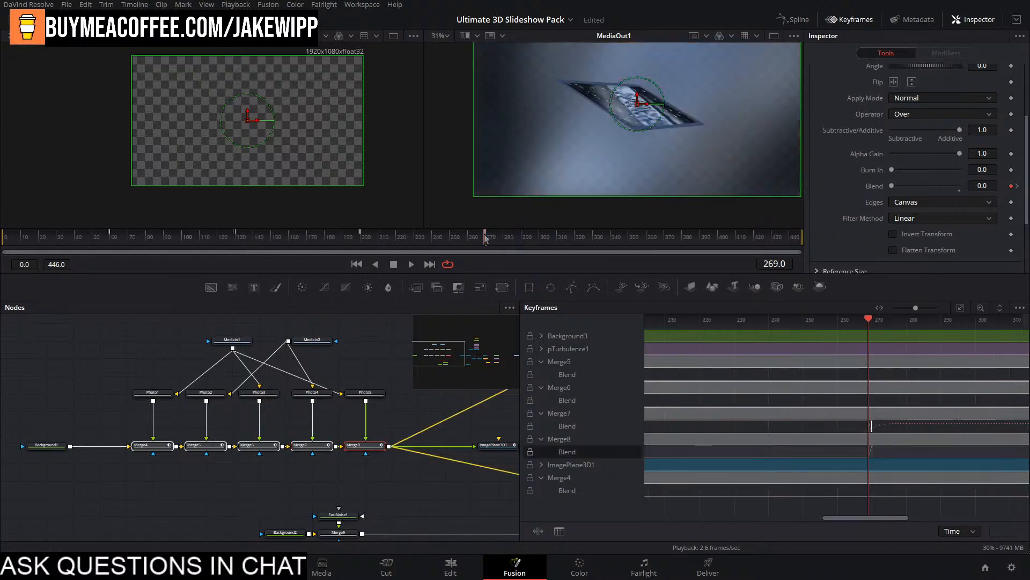
pyautogui.press('space')
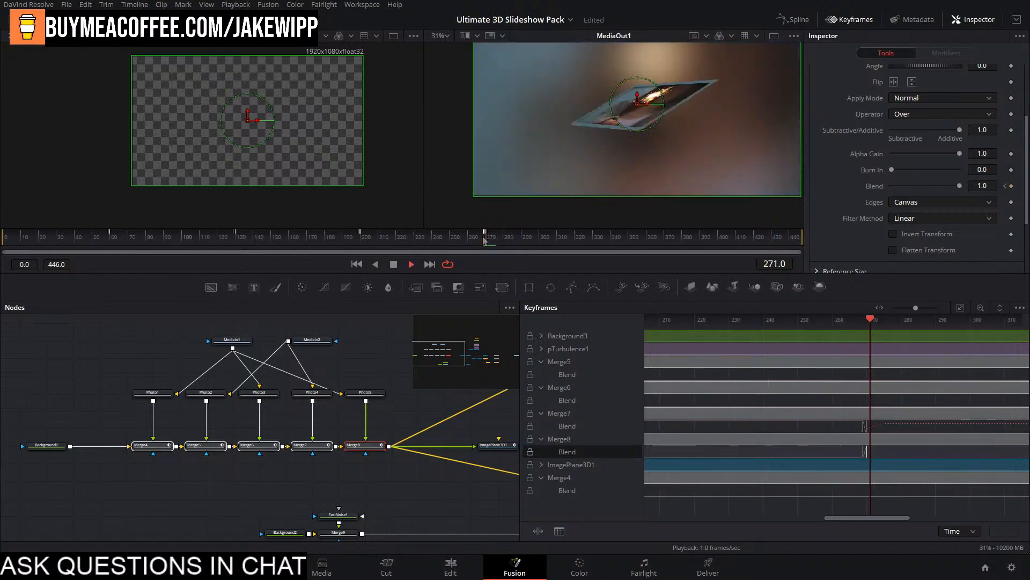
pyautogui.click(483, 237)
pyautogui.click(483, 237)
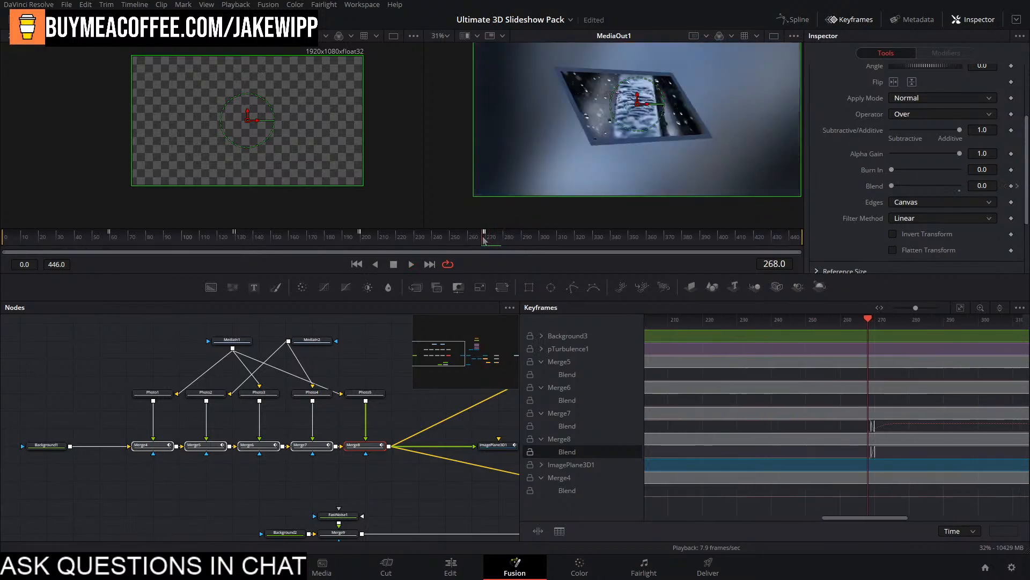
pyautogui.moveTo(485, 239); pyautogui.dragTo(486, 242)
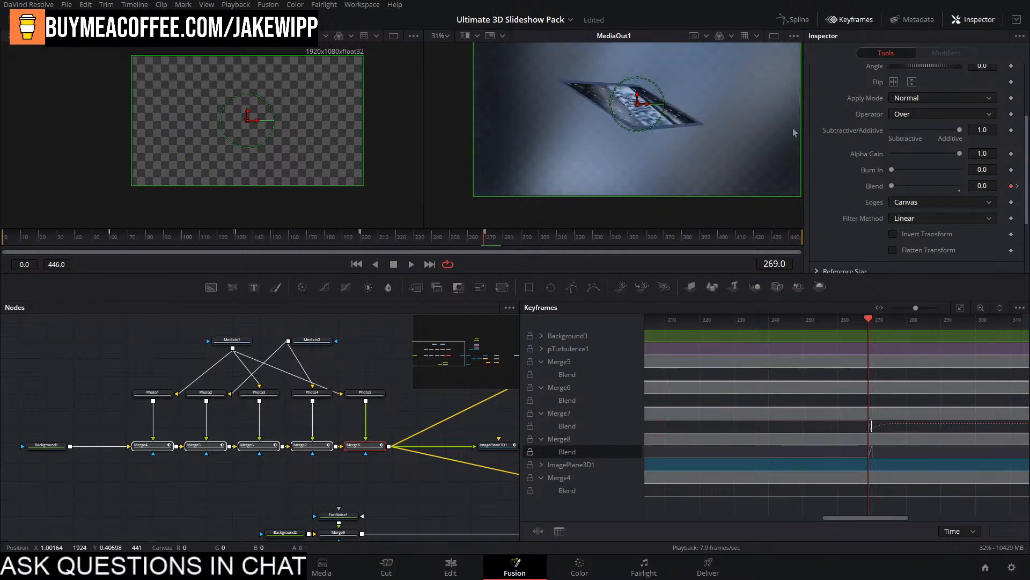
# Hide the Keyframes editor and select the Merge7 node on its own in the node graph.
pyautogui.scroll(-2, 752, 133)
pyautogui.scroll(2, 750, 135)
pyautogui.click(850, 19)
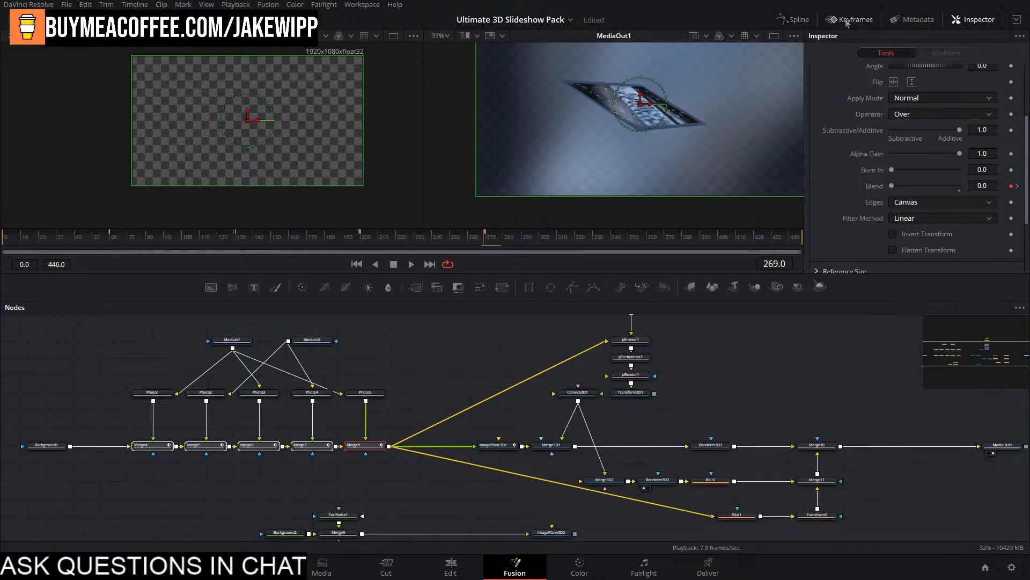
pyautogui.moveTo(394, 361); pyautogui.dragTo(398, 360)
pyautogui.click(416, 398)
pyautogui.click(373, 447)
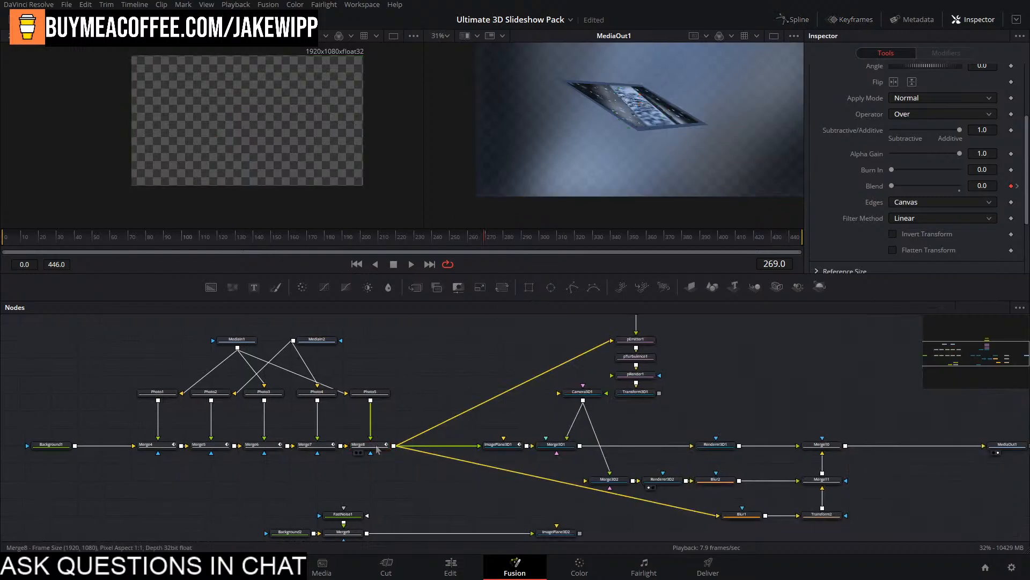
pyautogui.click(339, 452)
pyautogui.click(303, 444)
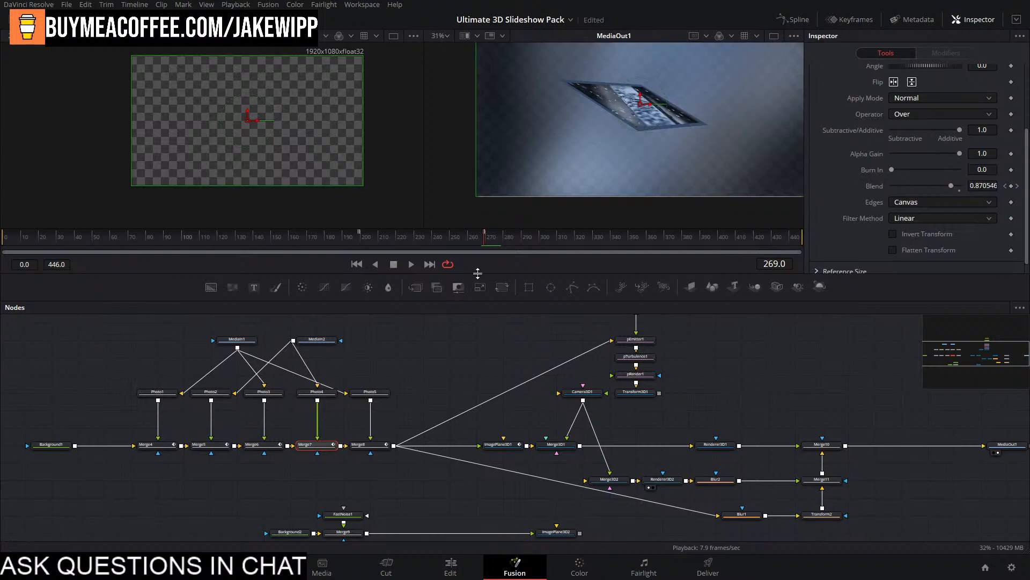
# Locate Merge7's fade-out keyframes and set its Blend to 1.0 with a keyframe at frame 269.
pyautogui.click(483, 239)
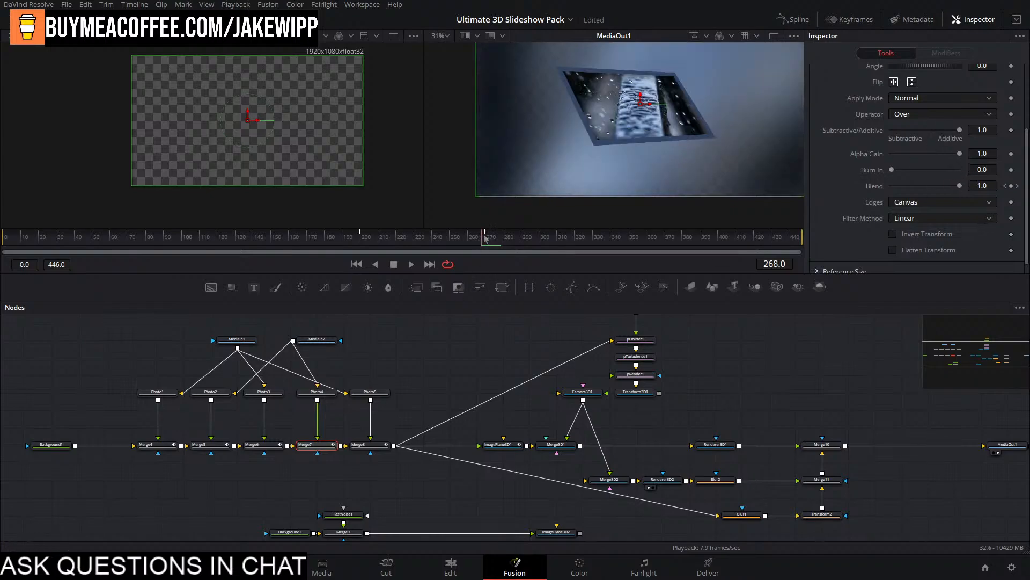
pyautogui.click(484, 239)
pyautogui.scroll(5, 485, 240)
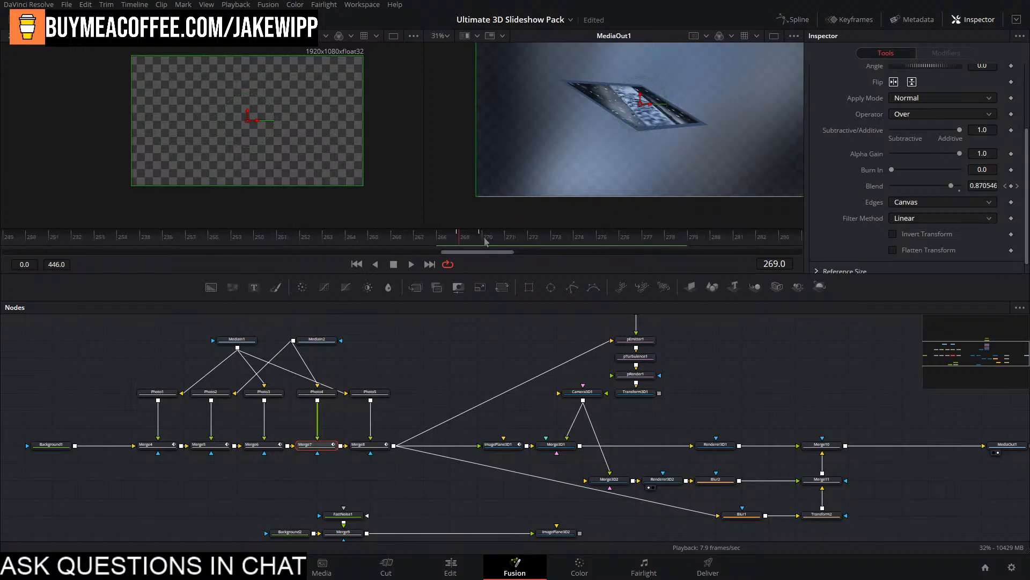
pyautogui.click(1006, 186)
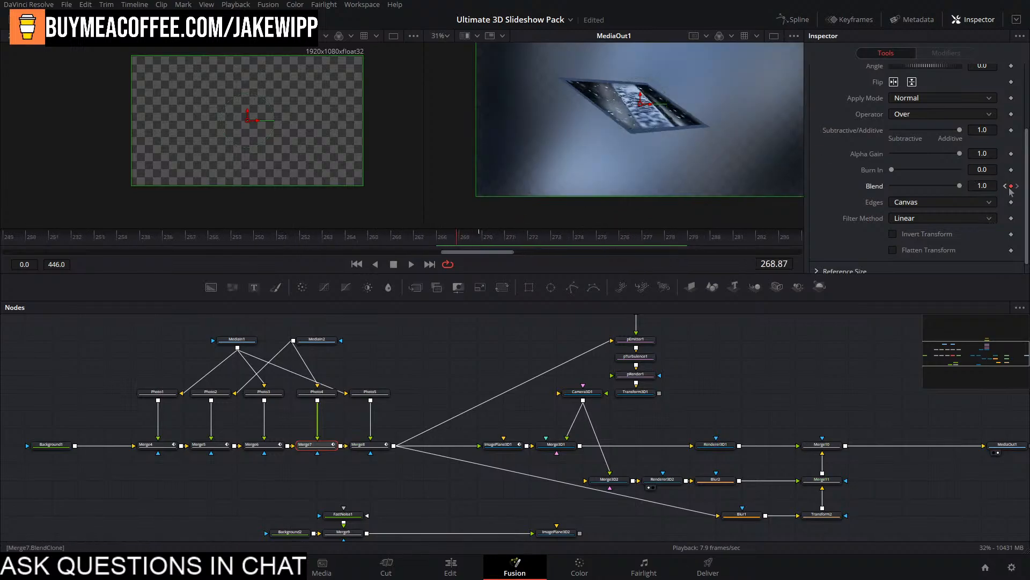
pyautogui.click(1018, 186)
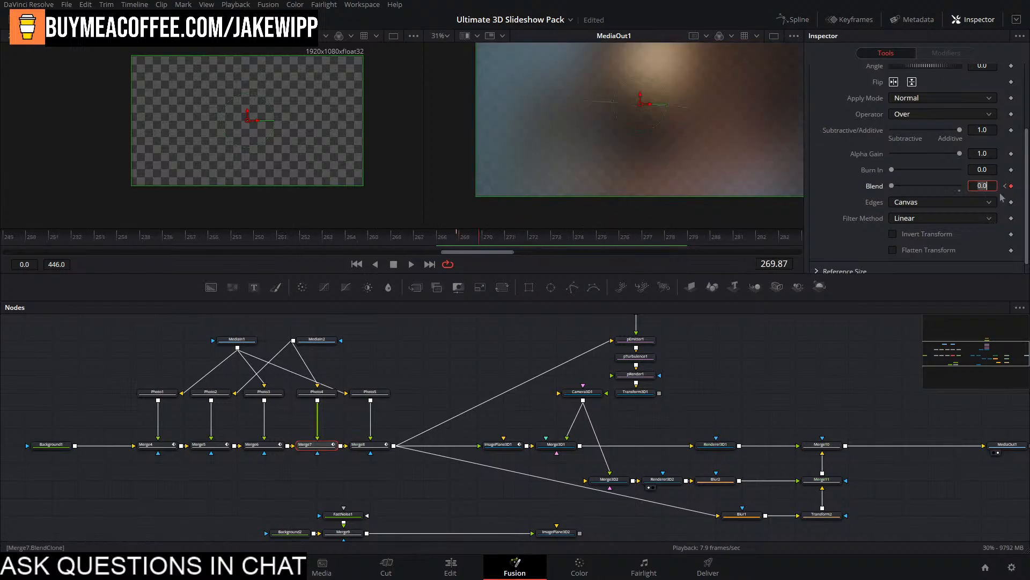
pyautogui.click(1006, 187)
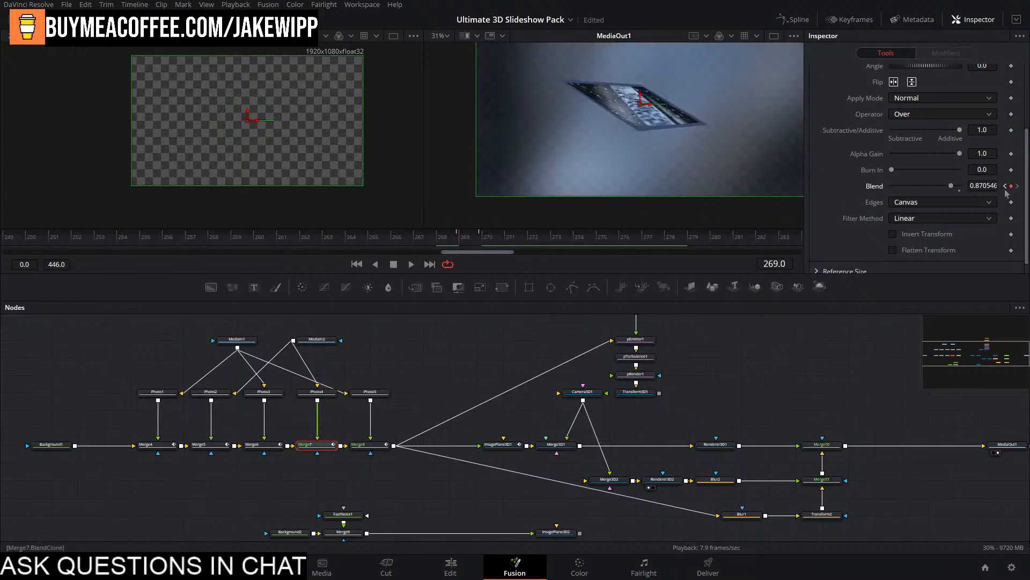
pyautogui.click(961, 186)
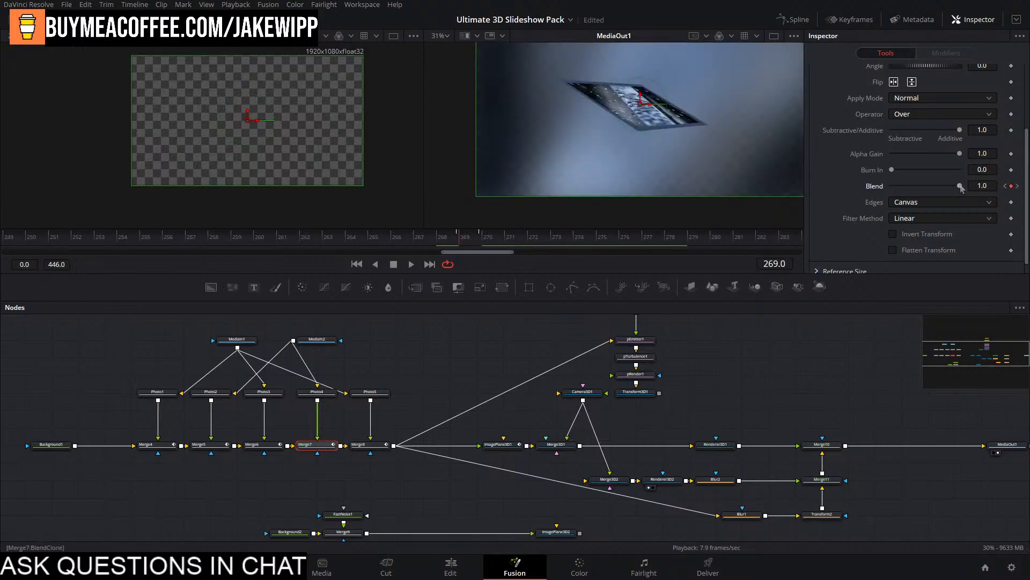
pyautogui.click(1006, 186)
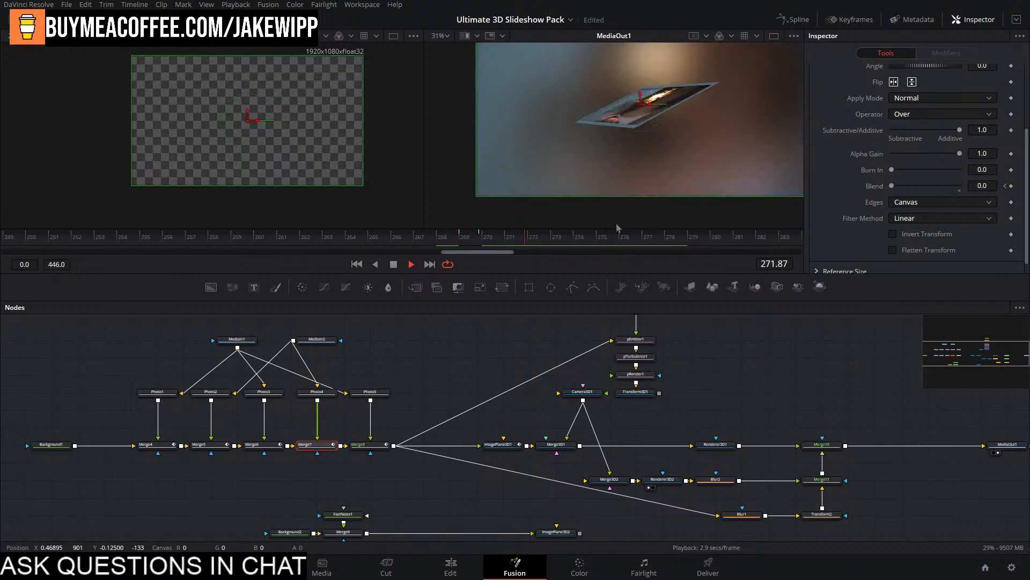
# Play the corrected Merge7 fade-out and stop the playback at frame 271.87.
pyautogui.press('space')
pyautogui.scroll(-2, 590, 180)
pyautogui.scroll(-3, 552, 236)
pyautogui.scroll(-5, 552, 236)
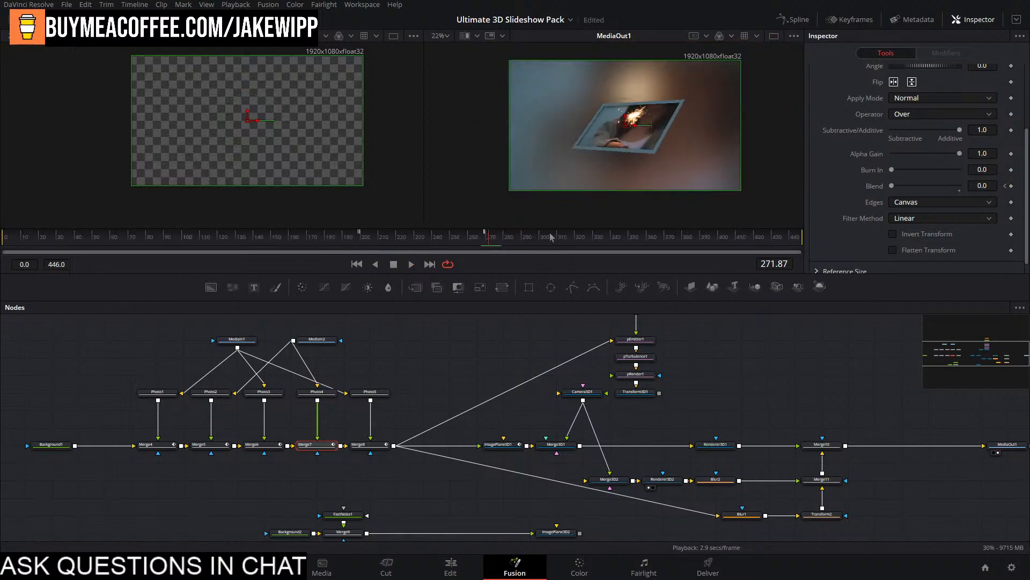
# Reopen the Keyframes editor to review the Merge6, Merge7 and Merge8 Blend keyframes, select Merge6, and hide the editor again.
pyautogui.click(857, 16)
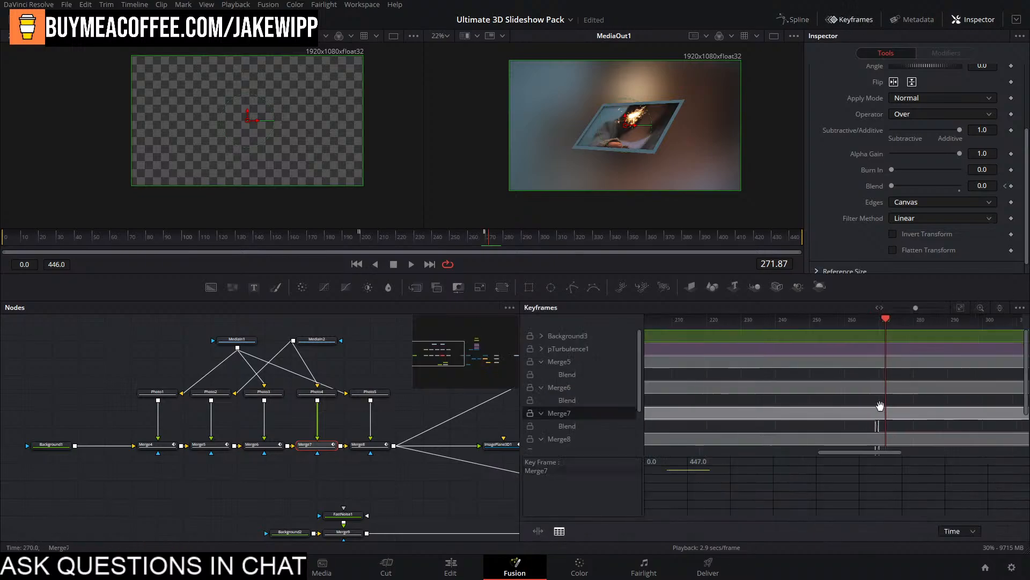
pyautogui.scroll(-2, 881, 410)
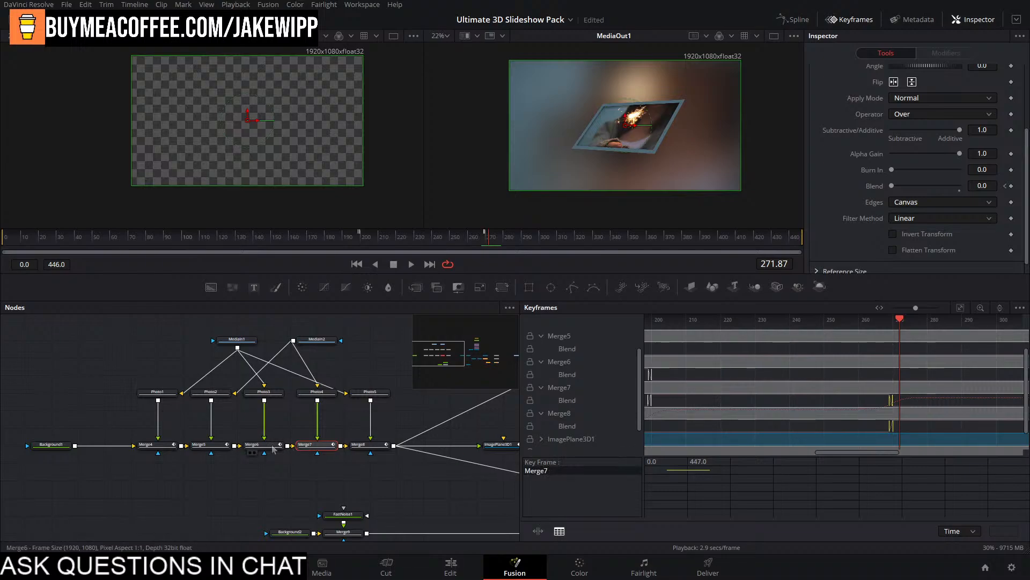
pyautogui.click(271, 446)
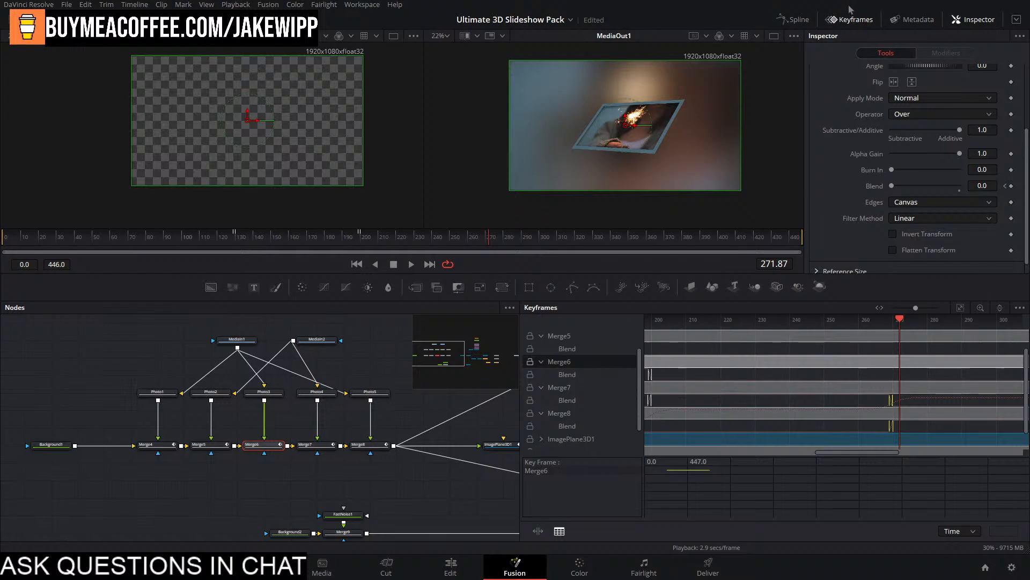
pyautogui.click(849, 20)
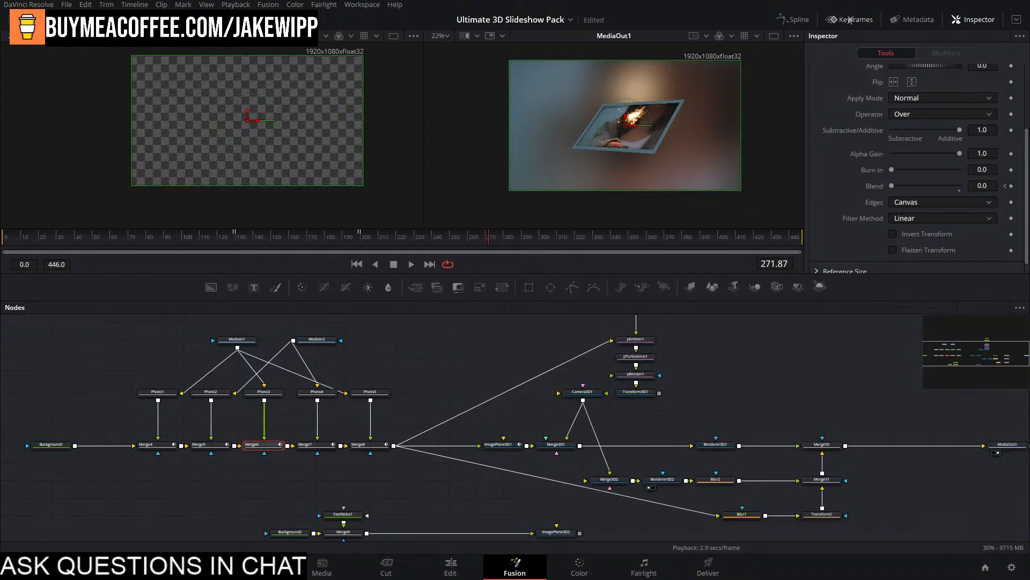
# Move the Blur1 node directly beneath Blur2 in the node graph.
pyautogui.moveTo(742, 515); pyautogui.dragTo(715, 516)
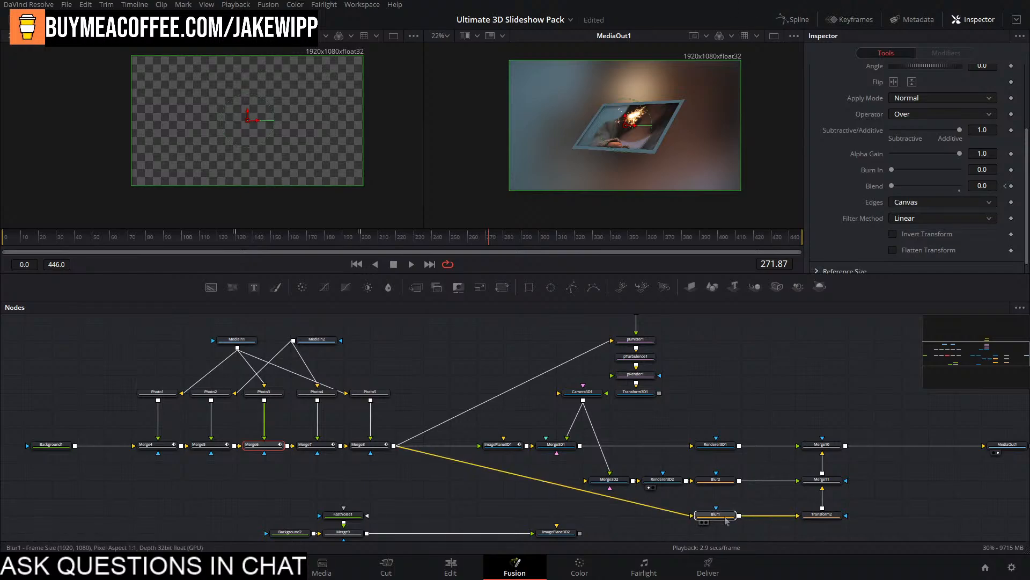
# Save the project, replay the slideshow from frame 0, and inspect the edges of the blurred background up close.
pyautogui.click(764, 390)
pyautogui.hotkey('ctrl', 's')
pyautogui.moveTo(771, 385); pyautogui.dragTo(802, 410)
pyautogui.press('space')
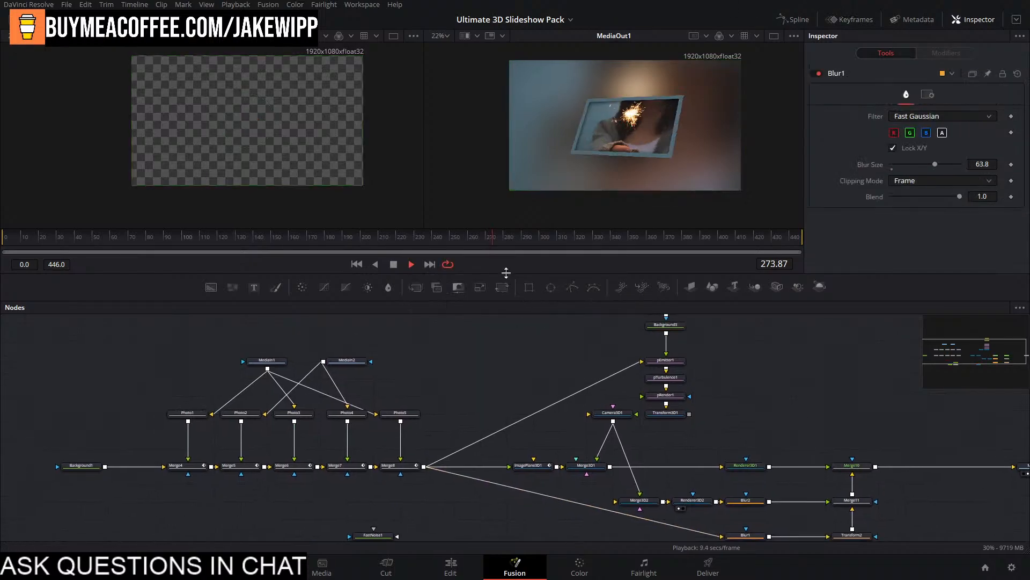
pyautogui.click(2, 246)
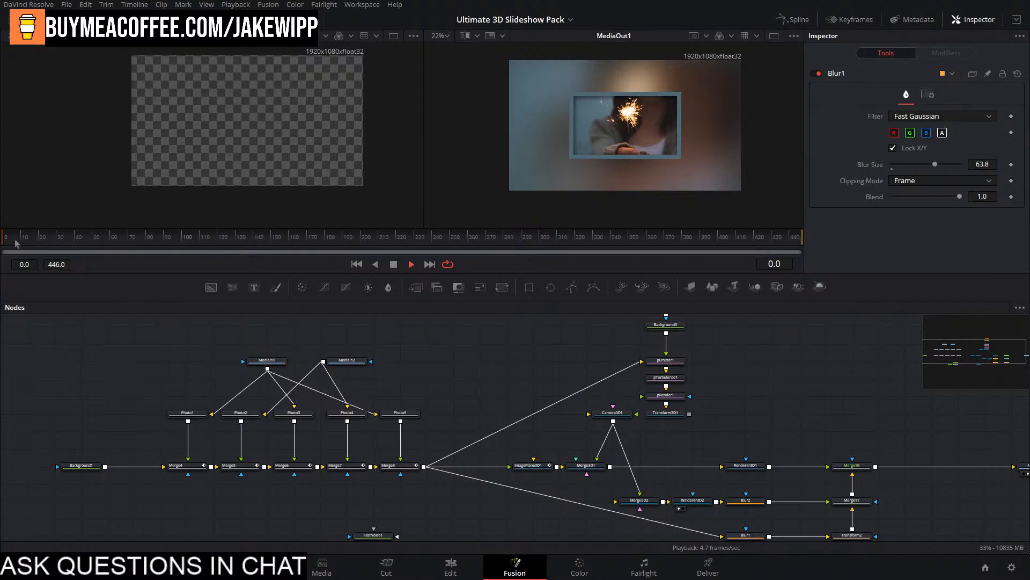
pyautogui.scroll(2, 729, 71)
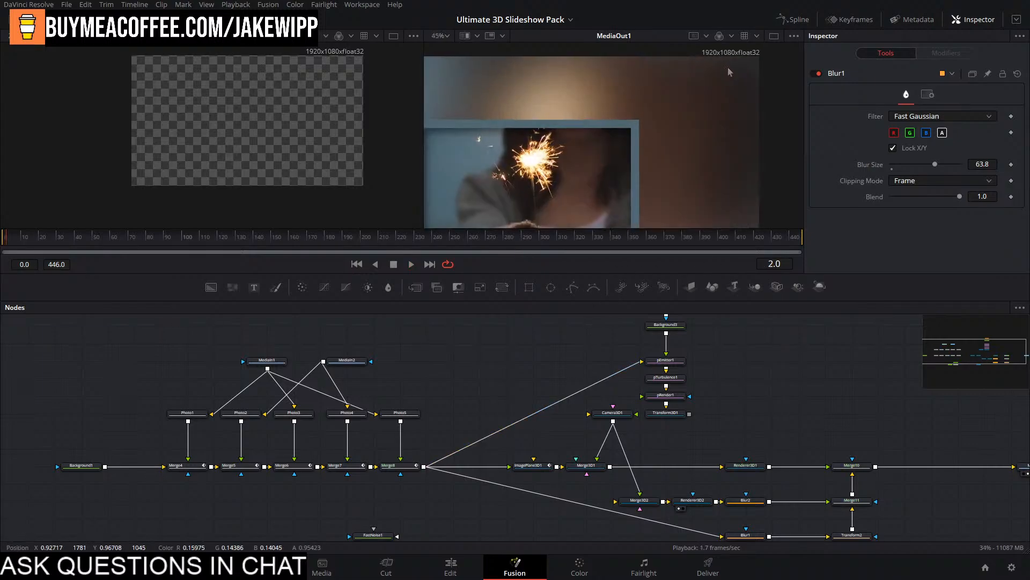
pyautogui.scroll(4, 729, 71)
pyautogui.scroll(-5, 733, 84)
# Set Transform2's Size to 1.0 to expose the edges of the blurred background.
pyautogui.moveTo(839, 523); pyautogui.dragTo(754, 472)
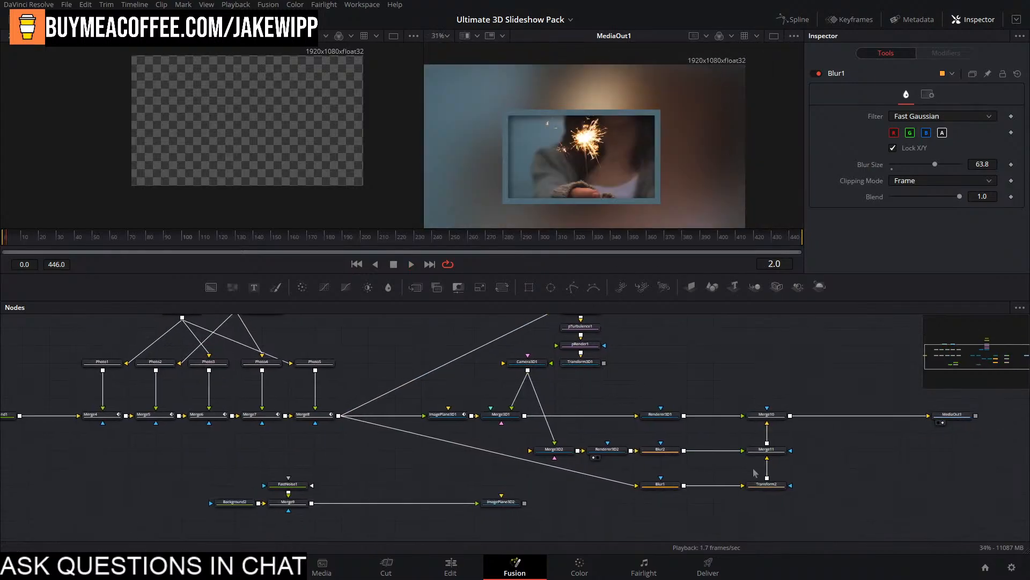
pyautogui.click(767, 484)
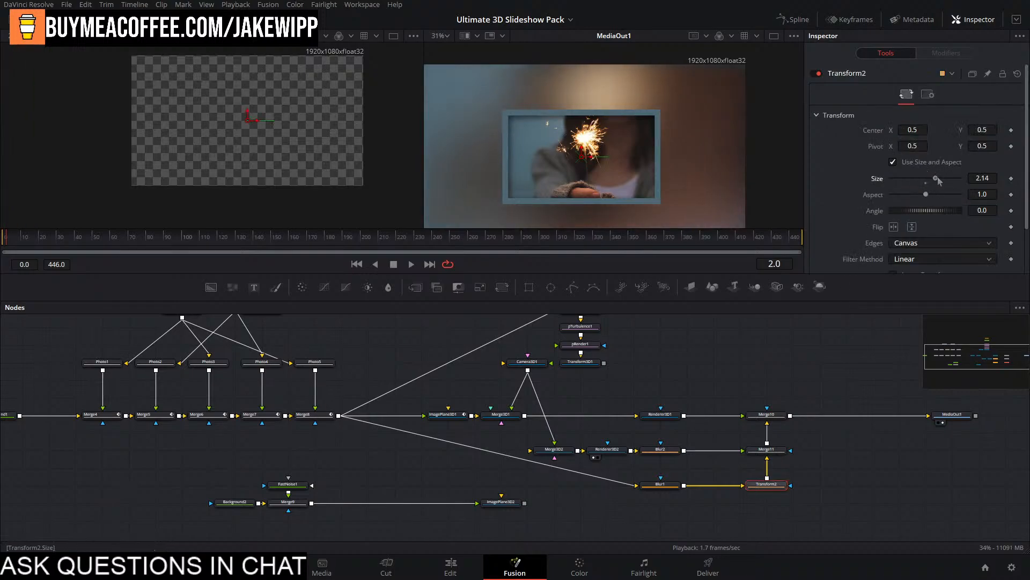
pyautogui.moveTo(938, 182); pyautogui.dragTo(925, 186)
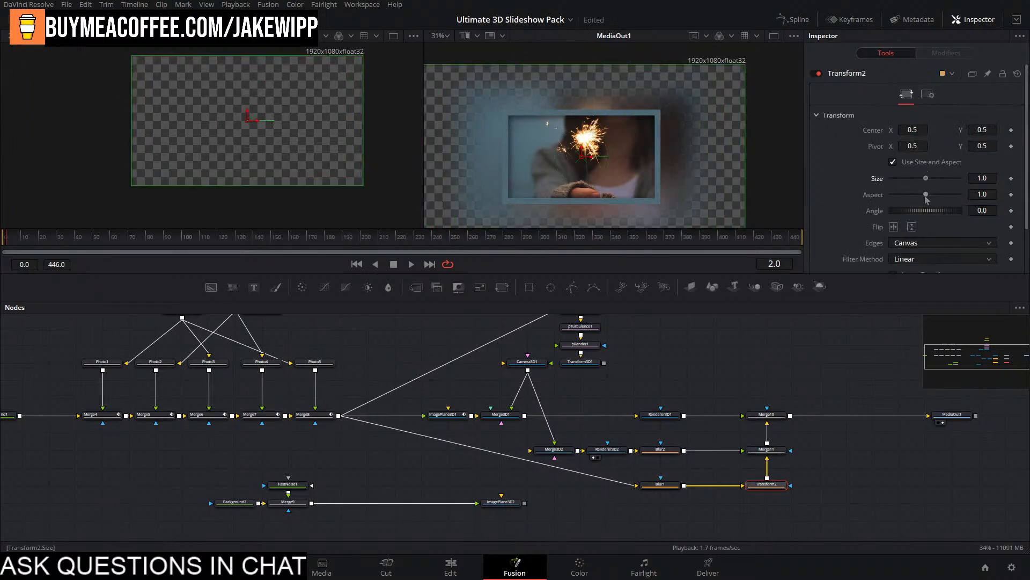
# Try the None and Domain clipping modes on Blur1 and restore Frame.
pyautogui.click(658, 487)
pyautogui.click(916, 119)
pyautogui.click(916, 119)
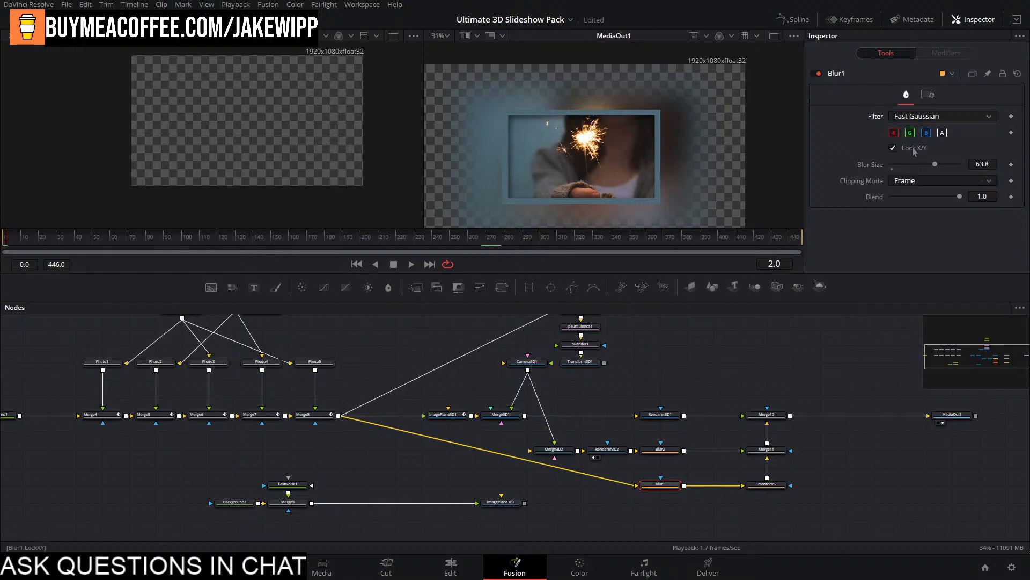
pyautogui.click(919, 180)
pyautogui.click(912, 195)
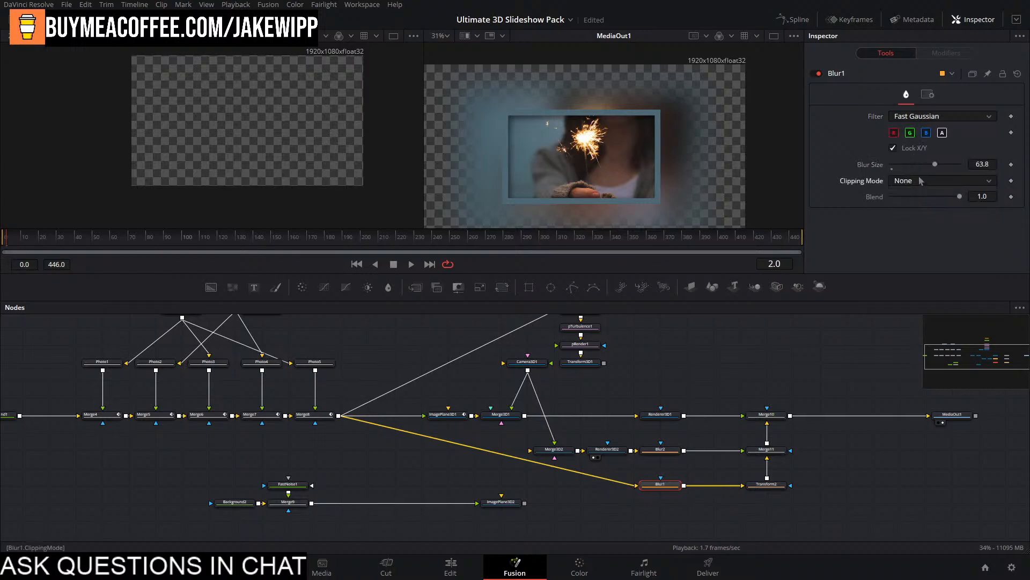
pyautogui.click(922, 182)
pyautogui.click(913, 206)
pyautogui.click(919, 181)
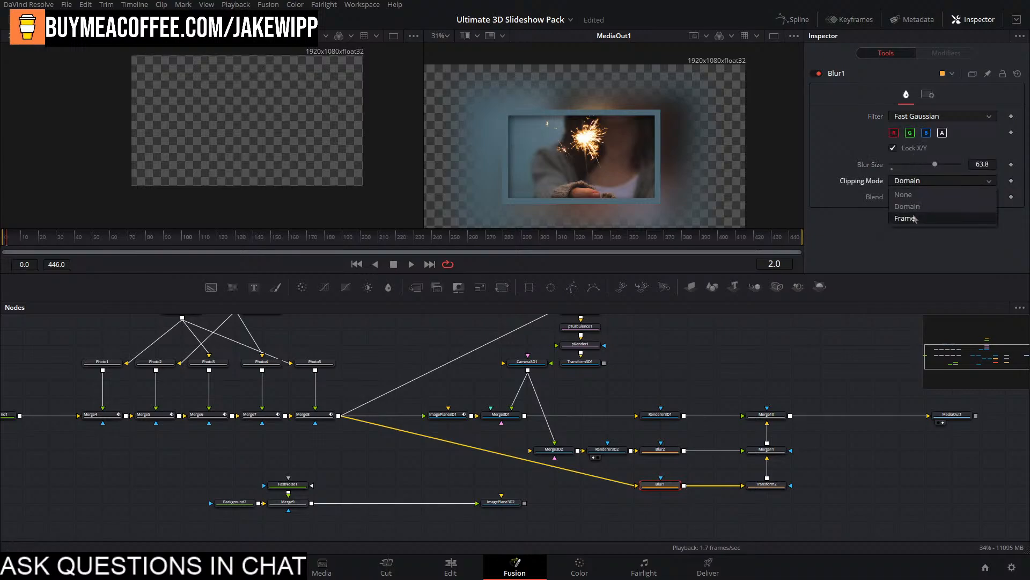
pyautogui.click(912, 218)
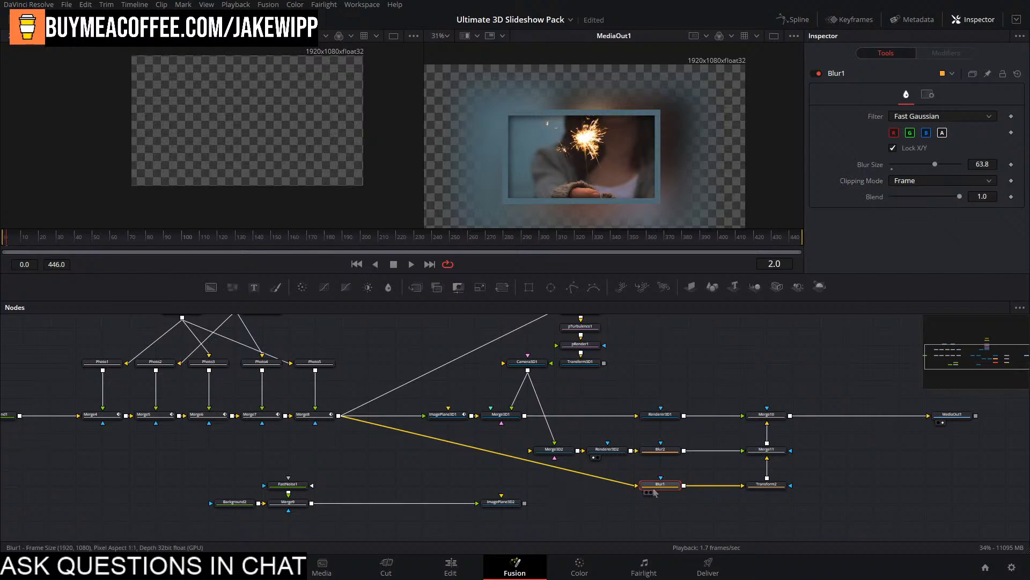
# Replace Blur1 with a Gaussian Blur node inserted between Merge8 and Transform2.
pyautogui.press('Delete')
pyautogui.hotkey('shift', 'space')
pyautogui.write('gau')
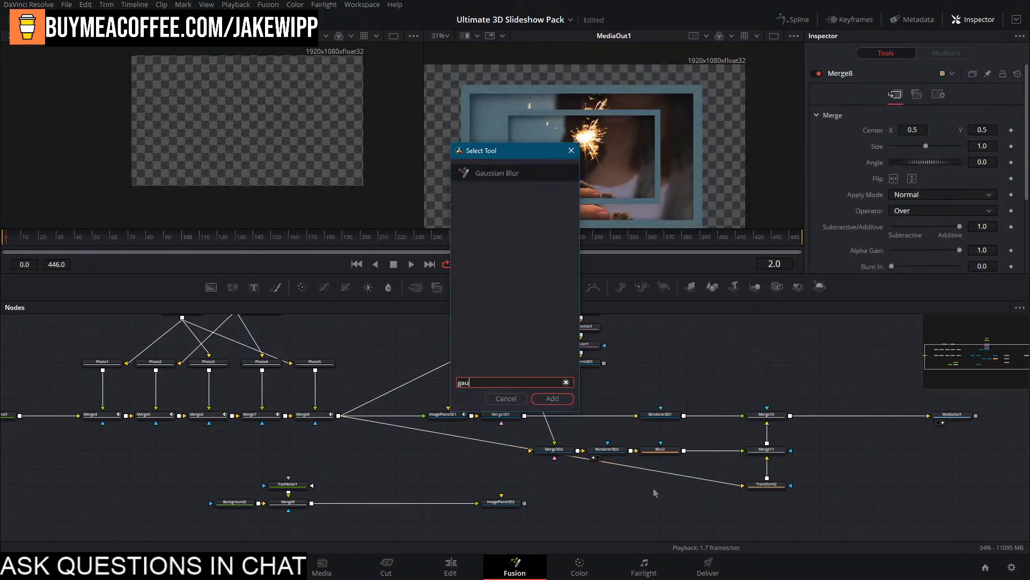
pyautogui.press('Return')
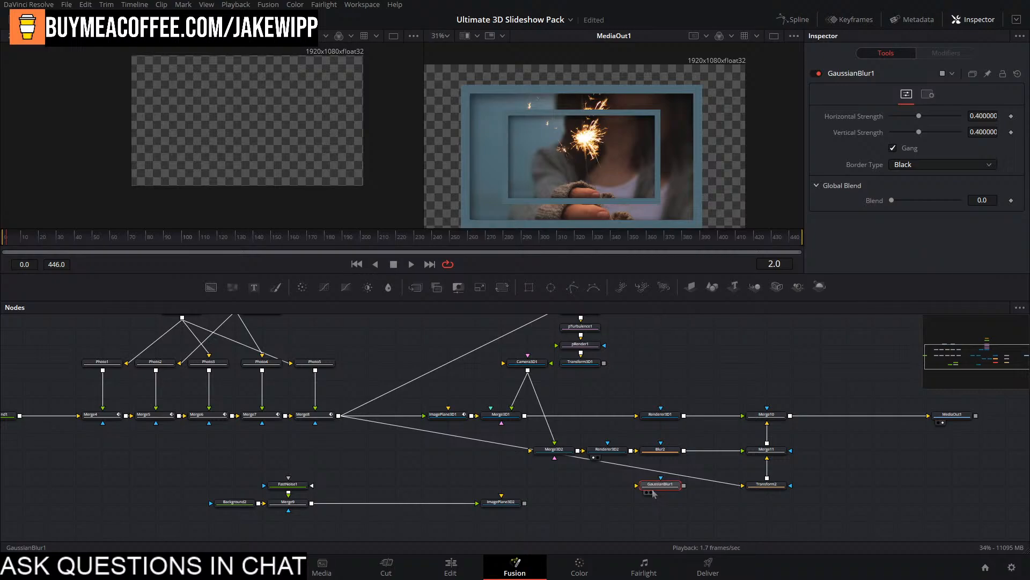
pyautogui.moveTo(662, 486)
pyautogui.keyDown('shift'); pyautogui.mouseDown()
pyautogui.moveTo(667, 472)
pyautogui.moveTo(661, 488)
pyautogui.mouseUp(); pyautogui.keyUp('shift')
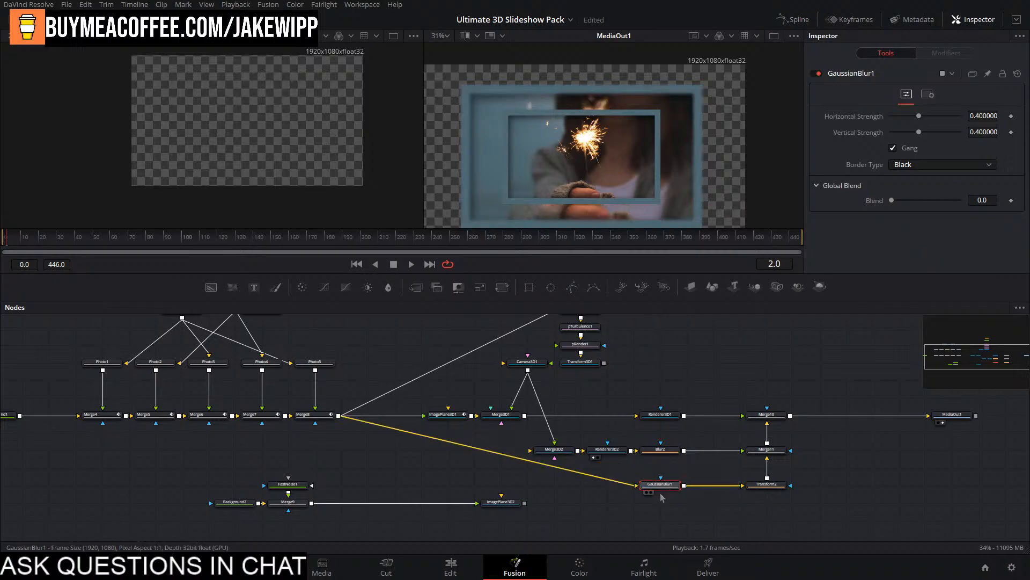
# Set GaussianBlur1's Border Type to Replicate and its ganged horizontal and vertical strength to 0.74.
pyautogui.click(915, 165)
pyautogui.click(914, 195)
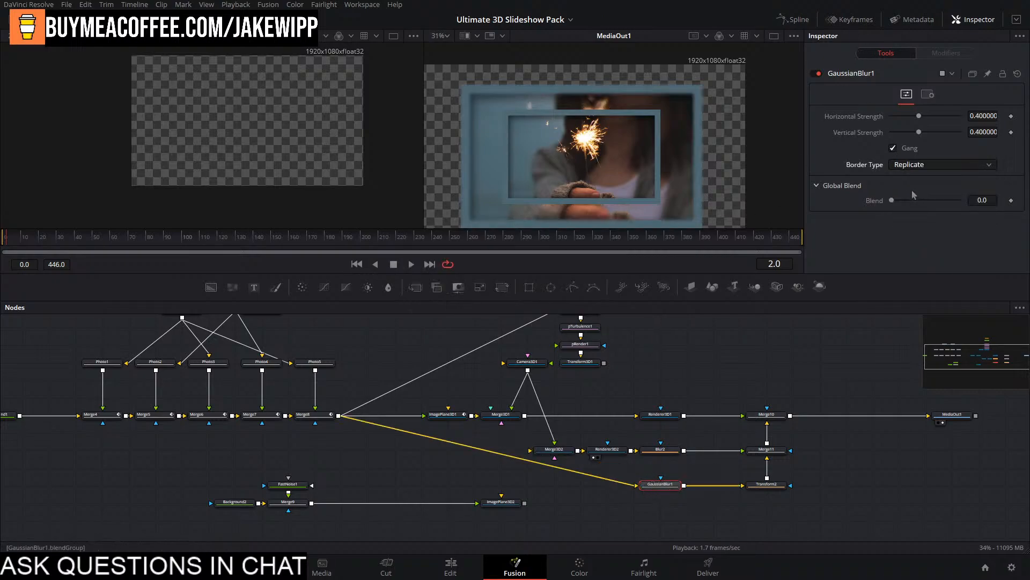
pyautogui.moveTo(919, 116); pyautogui.dragTo(942, 116)
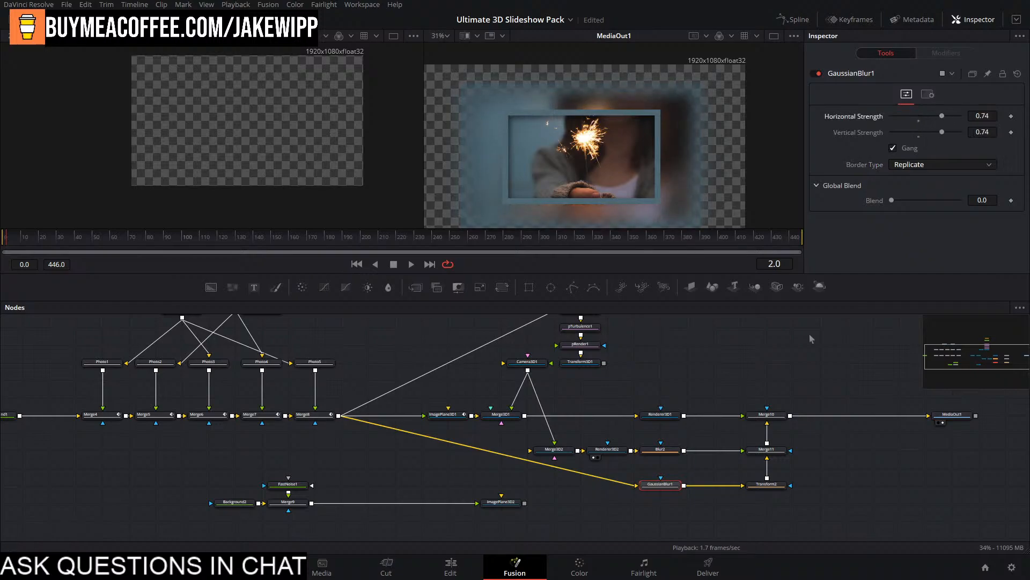
# Enlarge the background with Transform2's Size and change GaussianBlur1's Border Type to Reflect.
pyautogui.click(767, 485)
pyautogui.moveTo(928, 178); pyautogui.dragTo(929, 178)
pyautogui.click(666, 483)
pyautogui.click(923, 165)
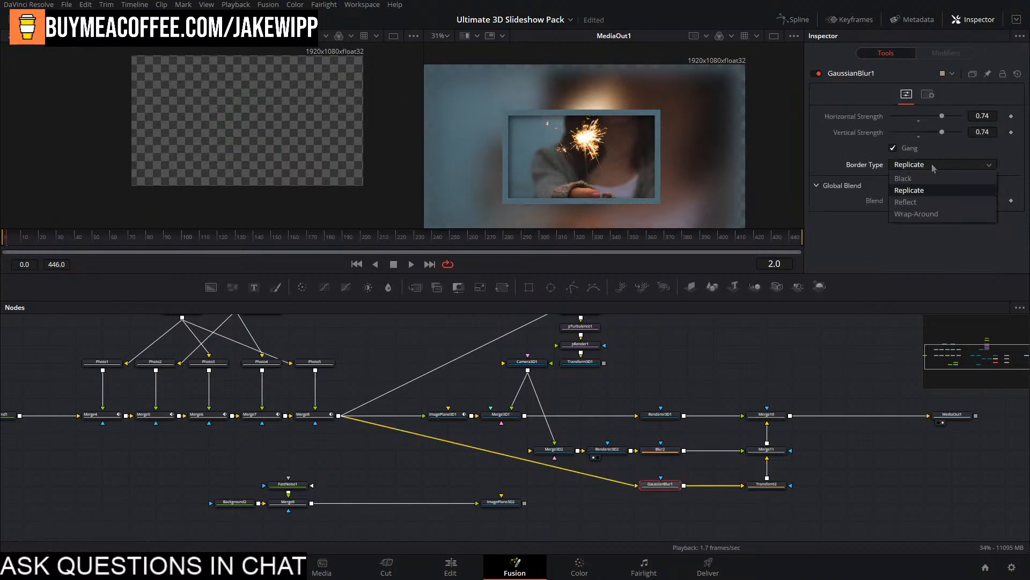
pyautogui.click(920, 207)
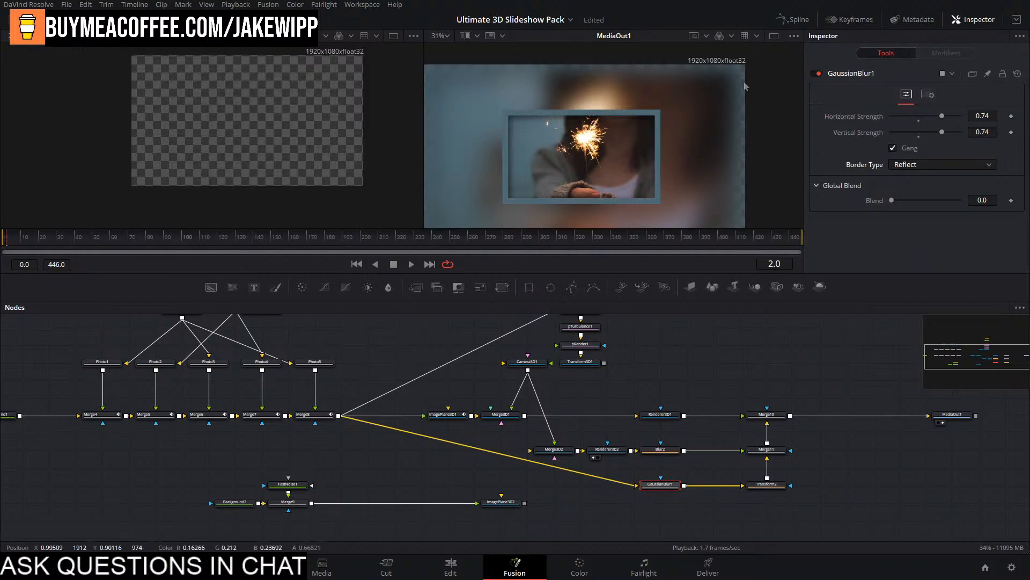
# Try GaussianBlur1 at strength 0.559 with the Black border type, and change it to Reflect with strength 0.874.
pyautogui.moveTo(942, 116)
pyautogui.mouseDown()
pyautogui.moveTo(917, 127)
pyautogui.moveTo(935, 127)
pyautogui.mouseUp()
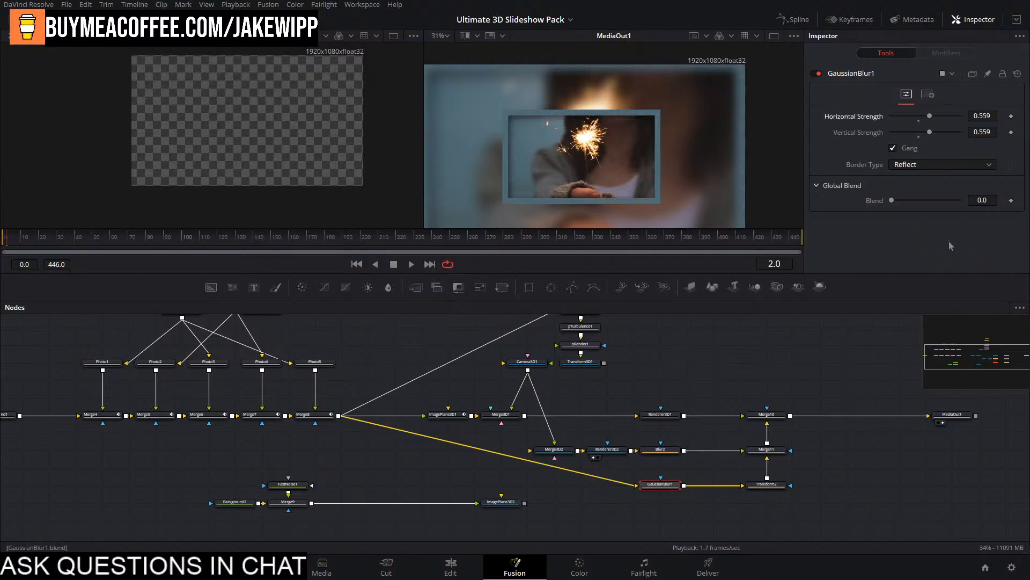
pyautogui.click(910, 151)
pyautogui.click(911, 163)
pyautogui.click(915, 180)
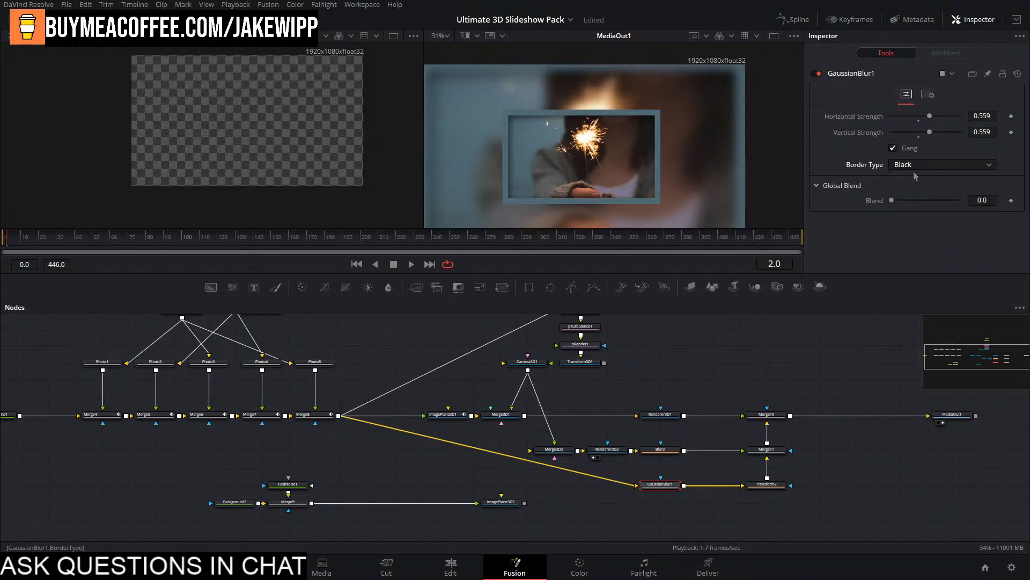
pyautogui.scroll(-1, 912, 168)
pyautogui.moveTo(931, 118)
pyautogui.mouseDown()
pyautogui.moveTo(981, 128)
pyautogui.moveTo(950, 125)
pyautogui.mouseUp()
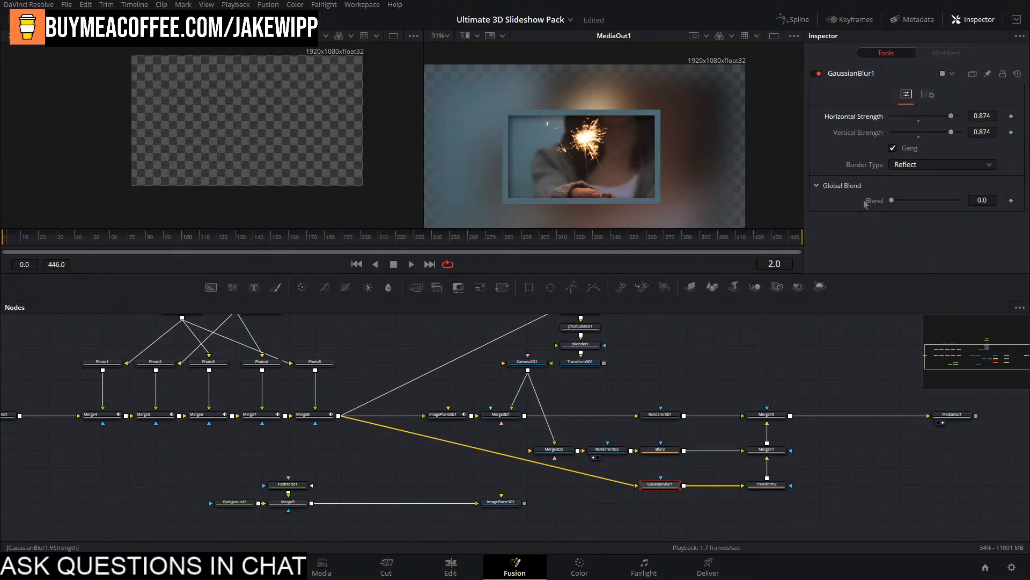
# Compare the Black and Wrap-Around border types on GaussianBlur1 and restore Reflect.
pyautogui.click(936, 166)
pyautogui.click(917, 177)
pyautogui.click(934, 164)
pyautogui.click(930, 213)
pyautogui.click(933, 165)
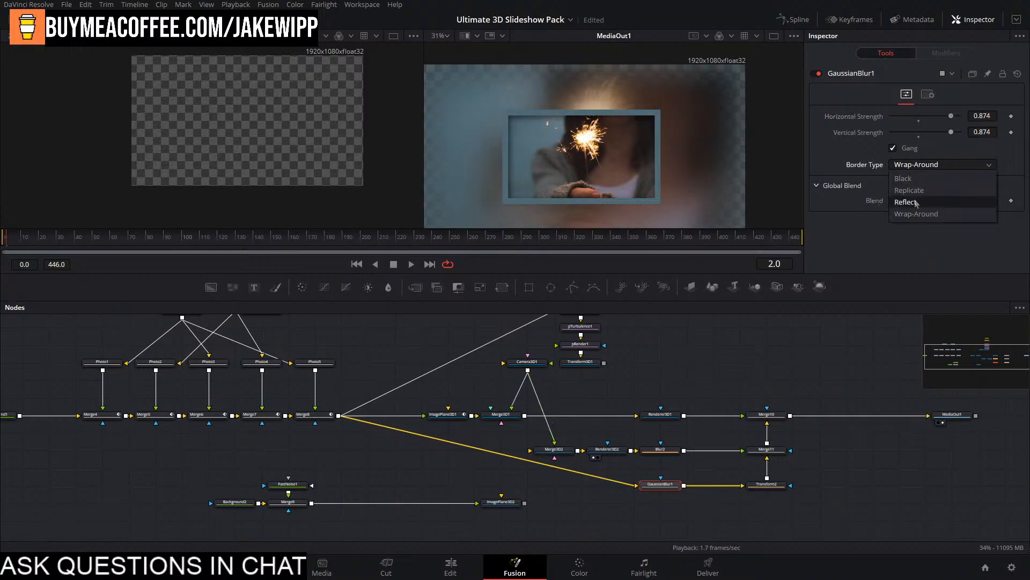
pyautogui.click(915, 205)
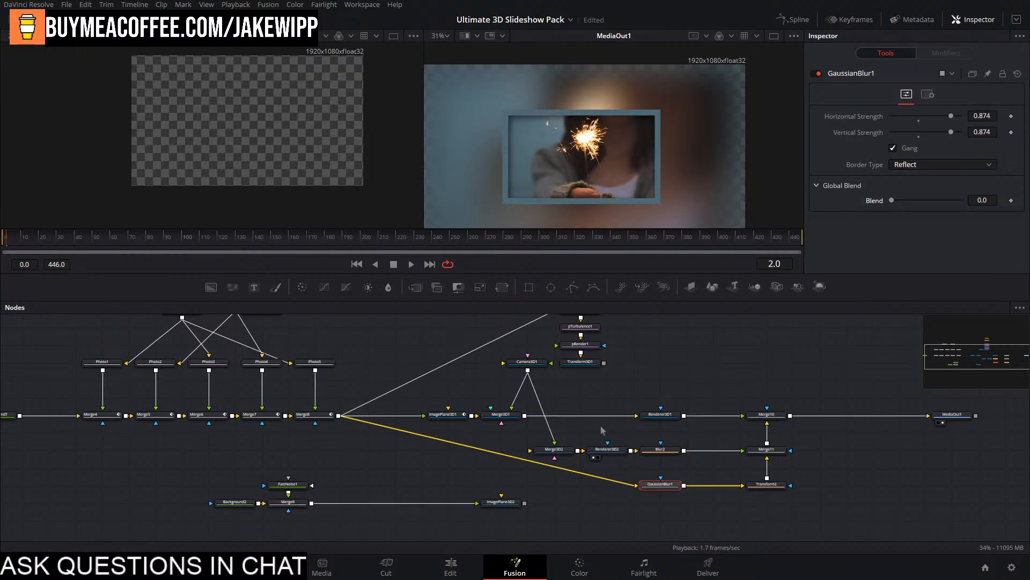
# Replace GaussianBlur1 with a Box Blur node between Merge8 and Transform2 and set its Border Type to Reflect.
pyautogui.press('Delete')
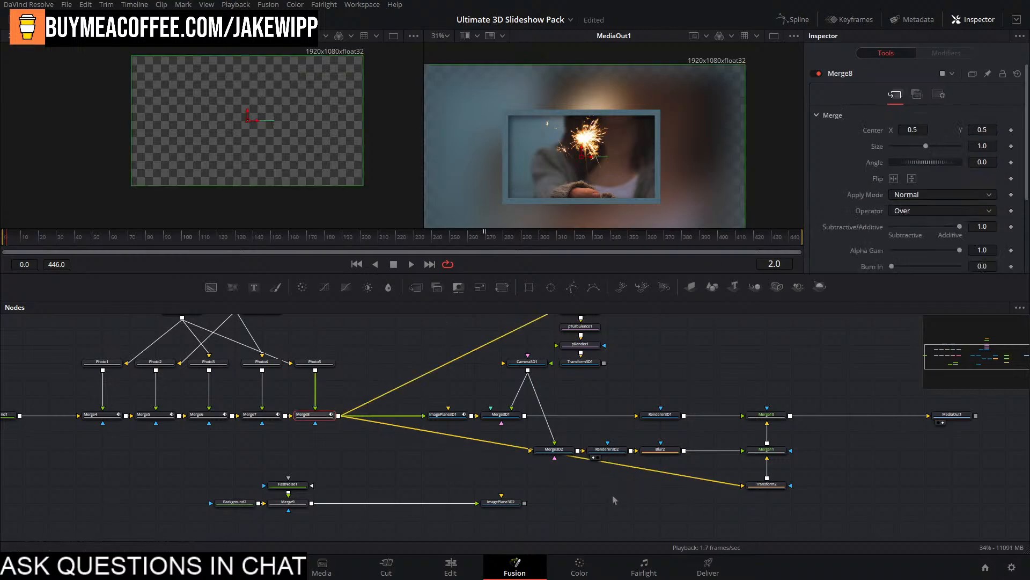
pyautogui.hotkey('shift', 'space')
pyautogui.write('gausblur')
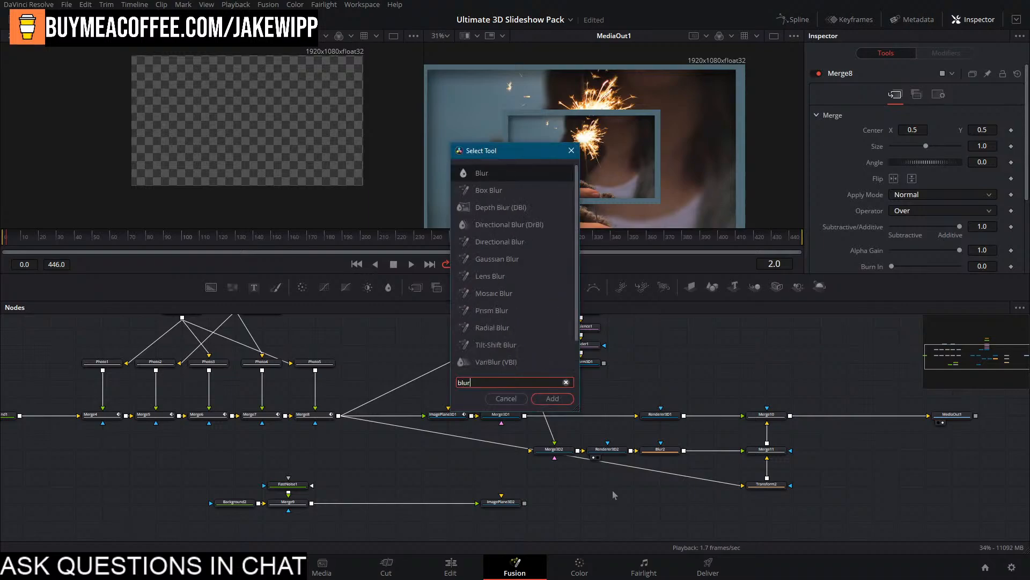
pyautogui.press('Down')
pyautogui.press('Return')
pyautogui.moveTo(615, 503); pyautogui.dragTo(633, 485)
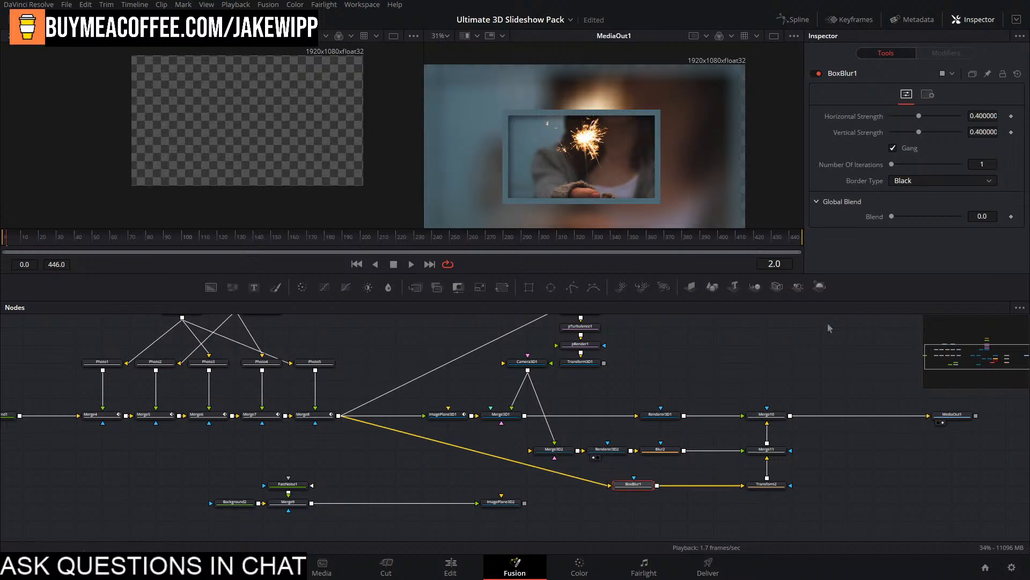
pyautogui.click(923, 181)
pyautogui.click(909, 219)
# Replace BoxBlur1 with a standard Blur node inserted between Merge8 and Transform2.
pyautogui.press('Delete')
pyautogui.hotkey('shift', 'space')
pyautogui.write('blurblur')
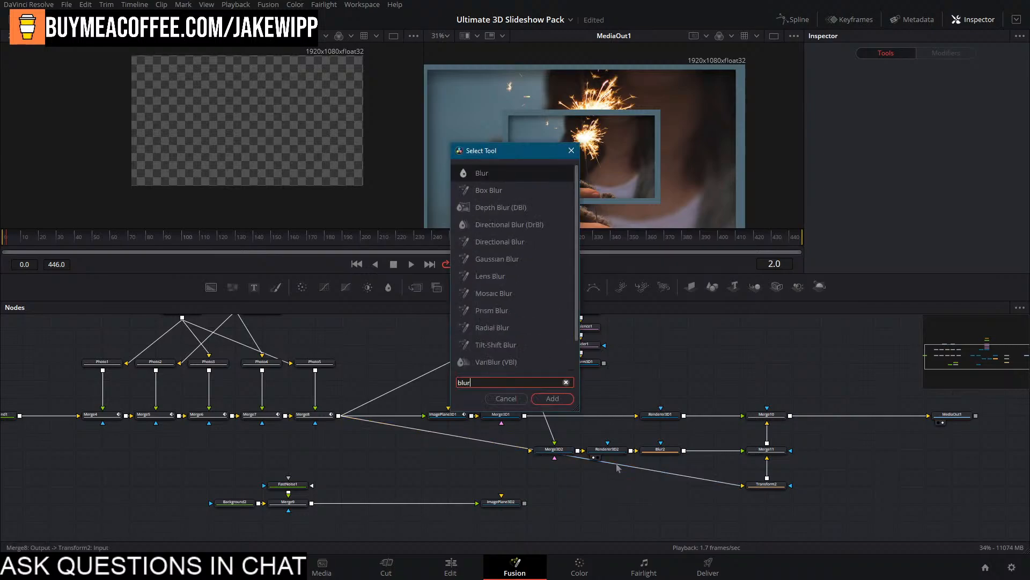
pyautogui.press('Return')
pyautogui.moveTo(620, 484); pyautogui.dragTo(651, 482)
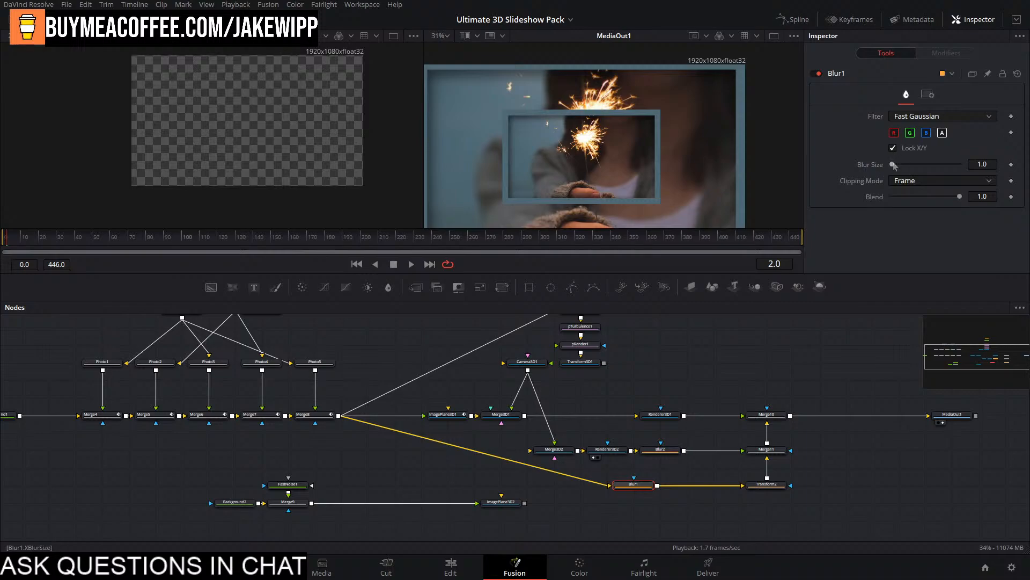
# Raise Blur1's Blur Size for a strong background blur and set Transform2's Size to 1.83.
pyautogui.moveTo(892, 164); pyautogui.dragTo(934, 182)
pyautogui.click(769, 484)
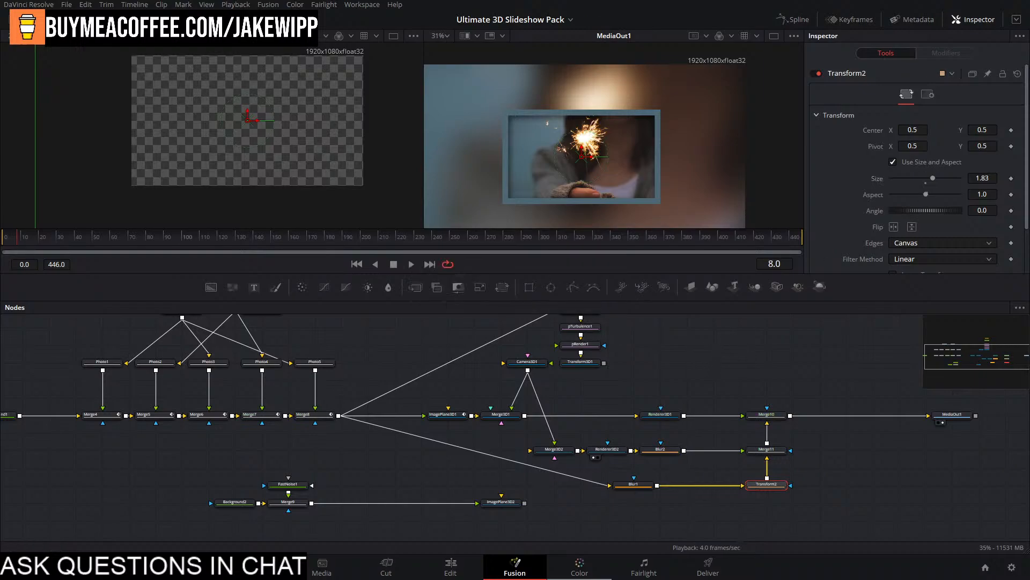
# Switch to the Edit page and play the Fusion Composition on Video 3 from its start at 01:00:52:23.
pyautogui.click(473, 574)
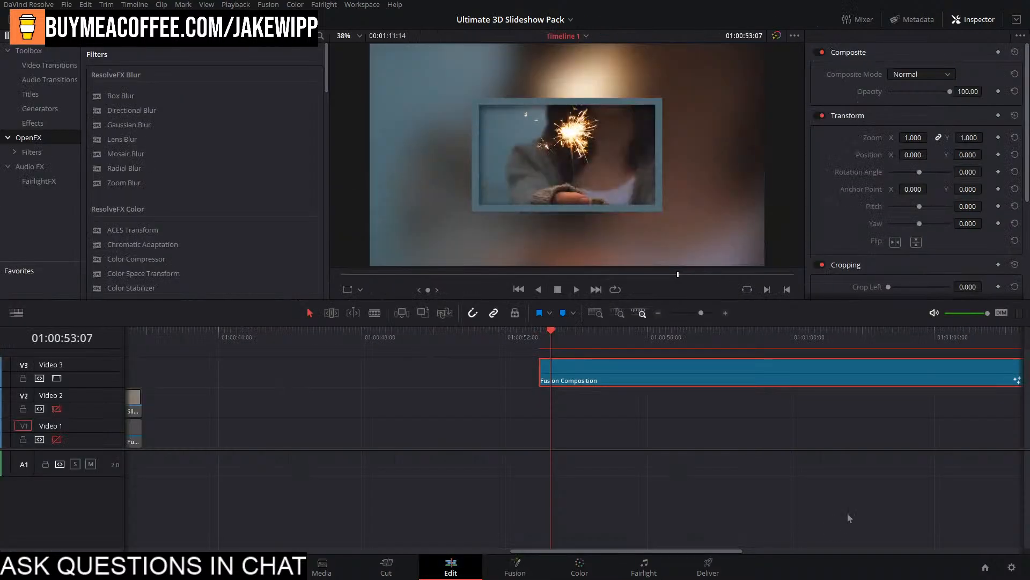
pyautogui.click(547, 335)
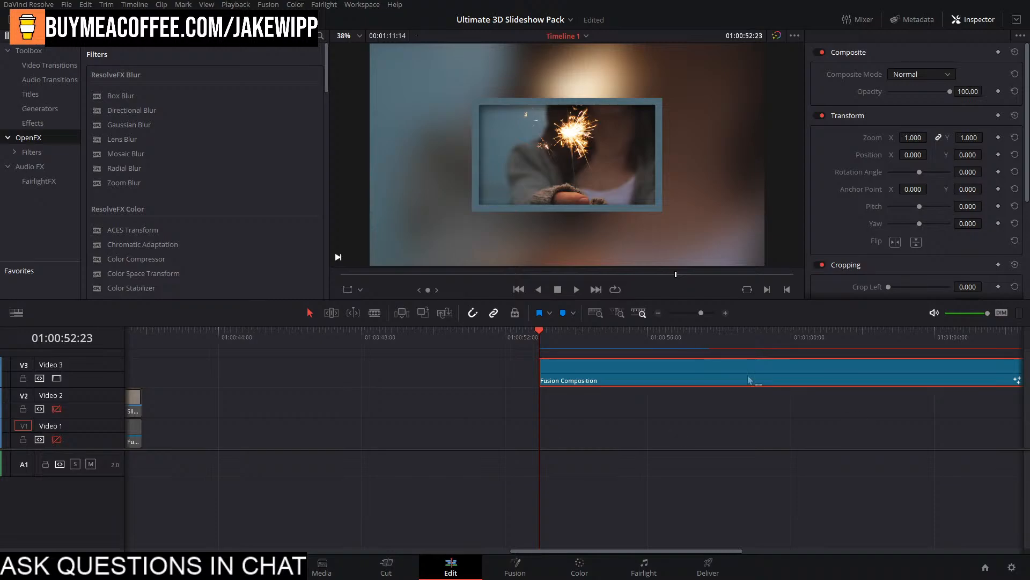
pyautogui.scroll(-6, 652, 426)
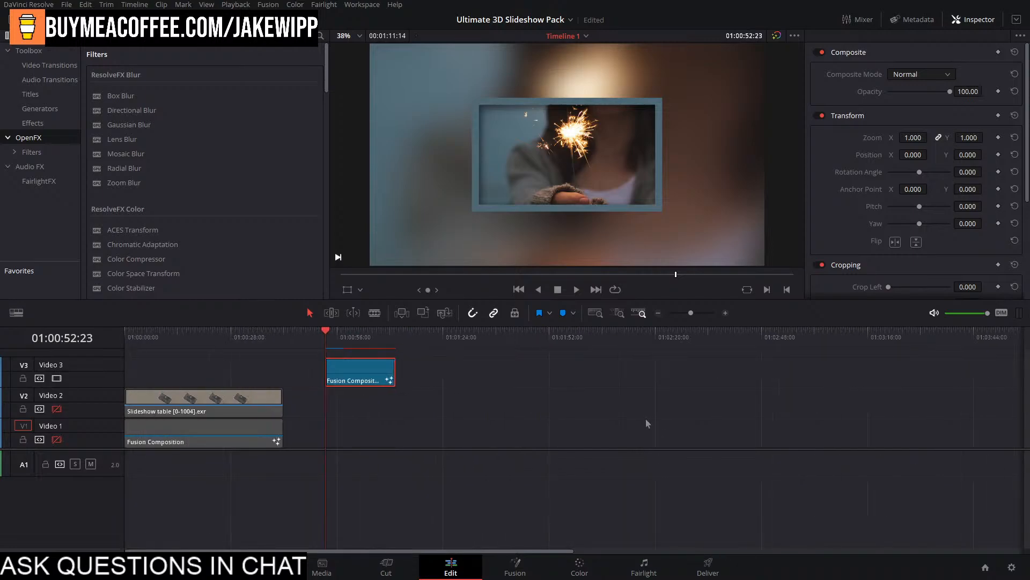
pyautogui.scroll(2, 646, 424)
pyautogui.press('space')
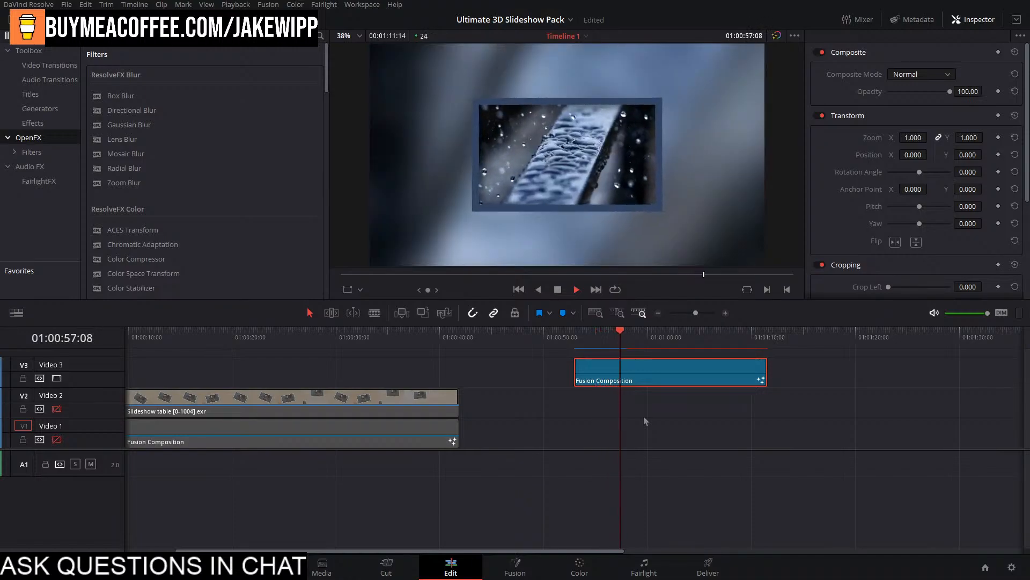
pyautogui.press('space')
# Return the playhead to the start of the Video 3 composition, deselect the clip, and save the project.
pyautogui.press('Up')
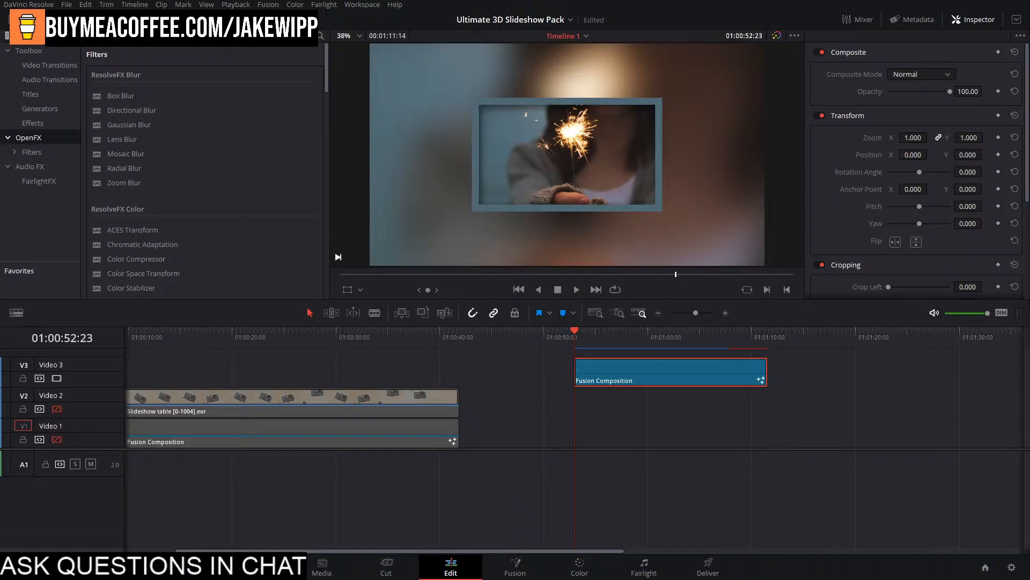
pyautogui.click(711, 434)
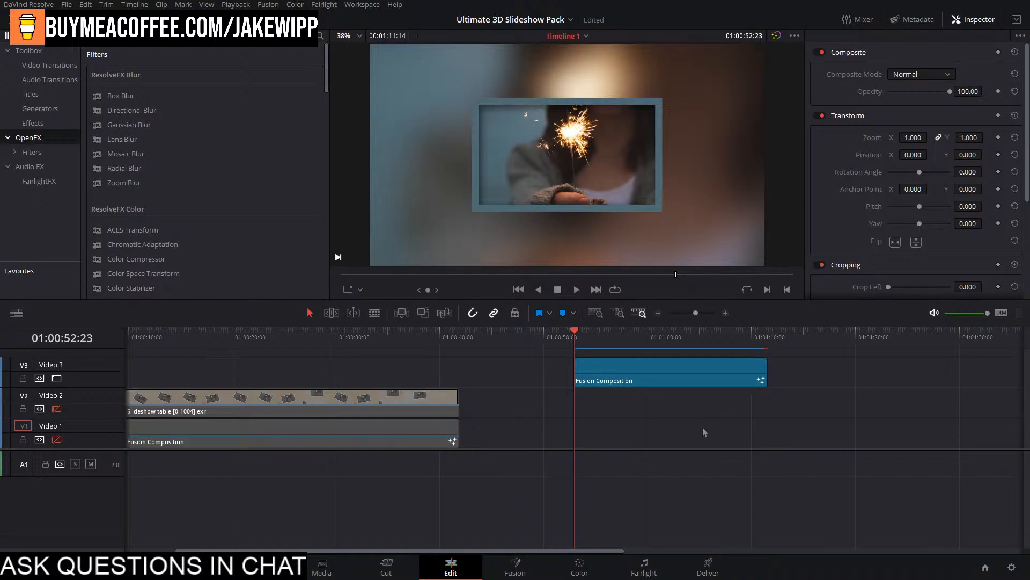
pyautogui.hotkey('ctrl', 's')
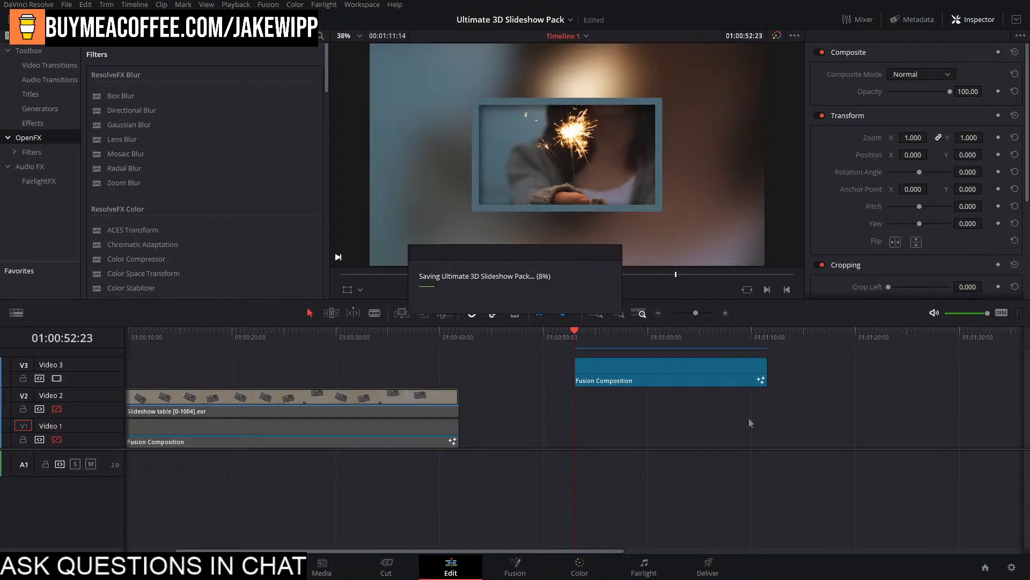
# Play the Video 3 composition, select it at 01:01:09:04 and open it on the Fusion page.
pyautogui.press('space')
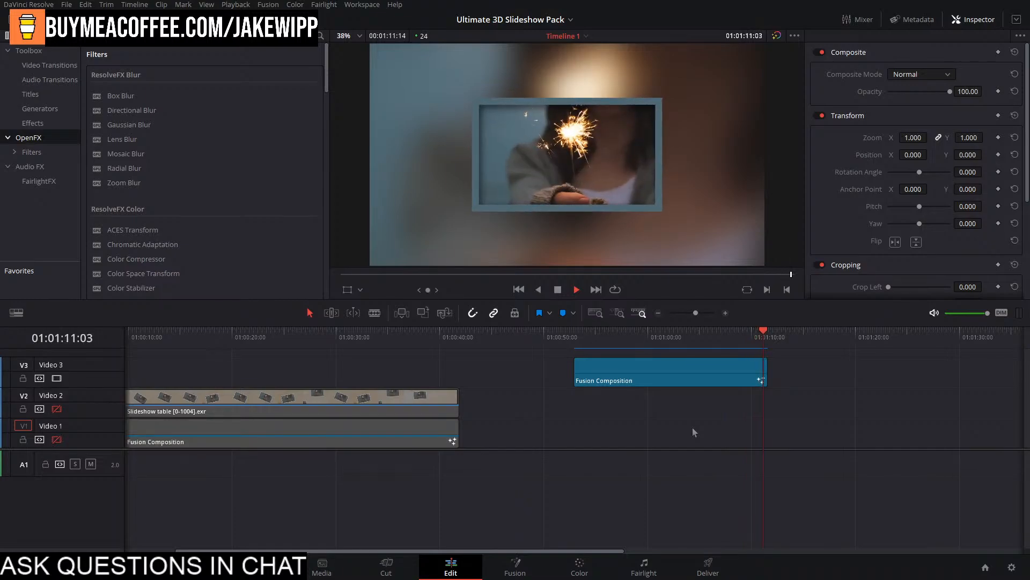
pyautogui.click(750, 358)
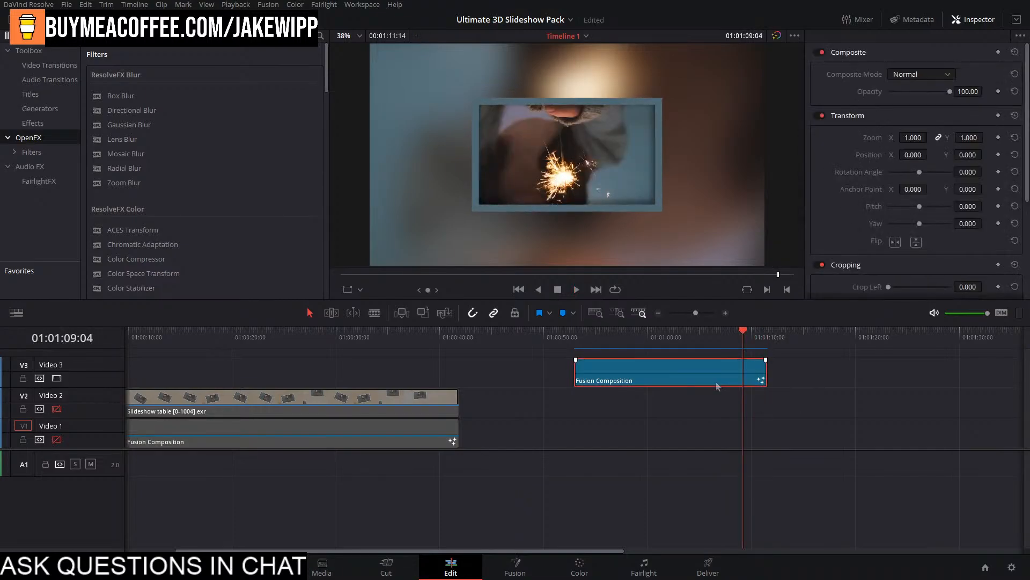
pyautogui.click(515, 566)
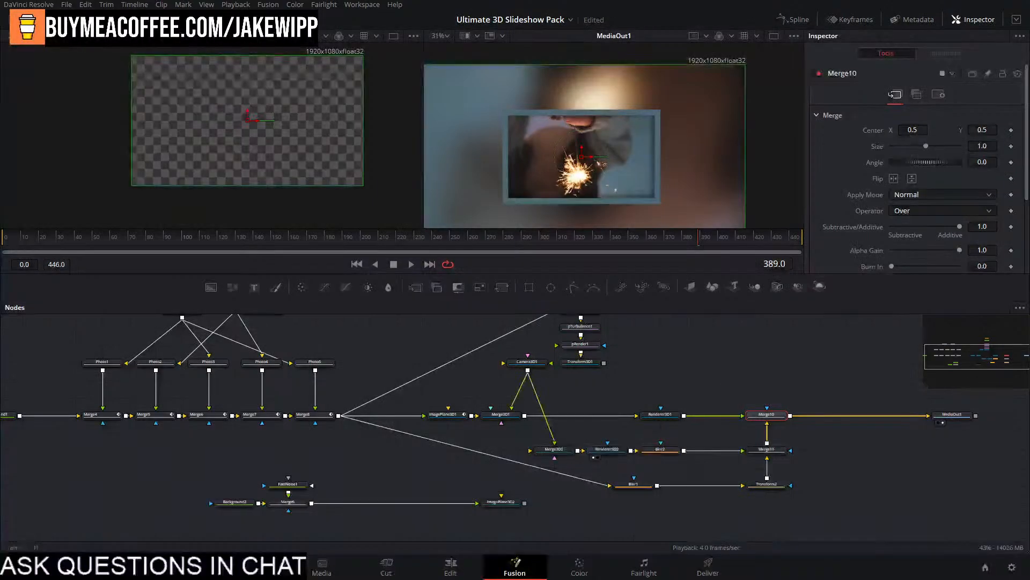
# Show Merge8 in both viewers and play the photo sequence from frame 269 to check the last photo change.
pyautogui.moveTo(432, 435); pyautogui.dragTo(586, 487)
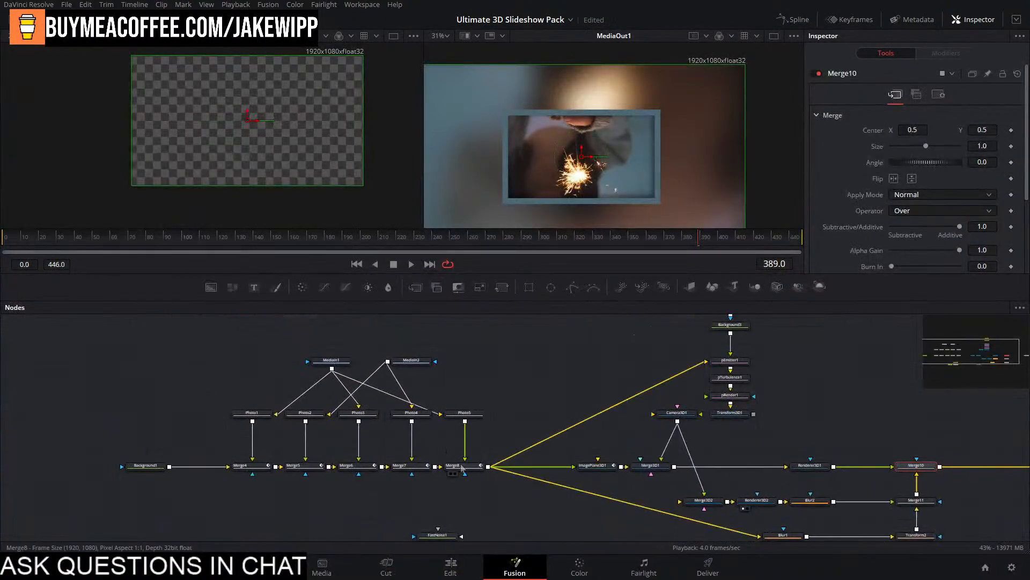
pyautogui.click(458, 465)
pyautogui.press('2')
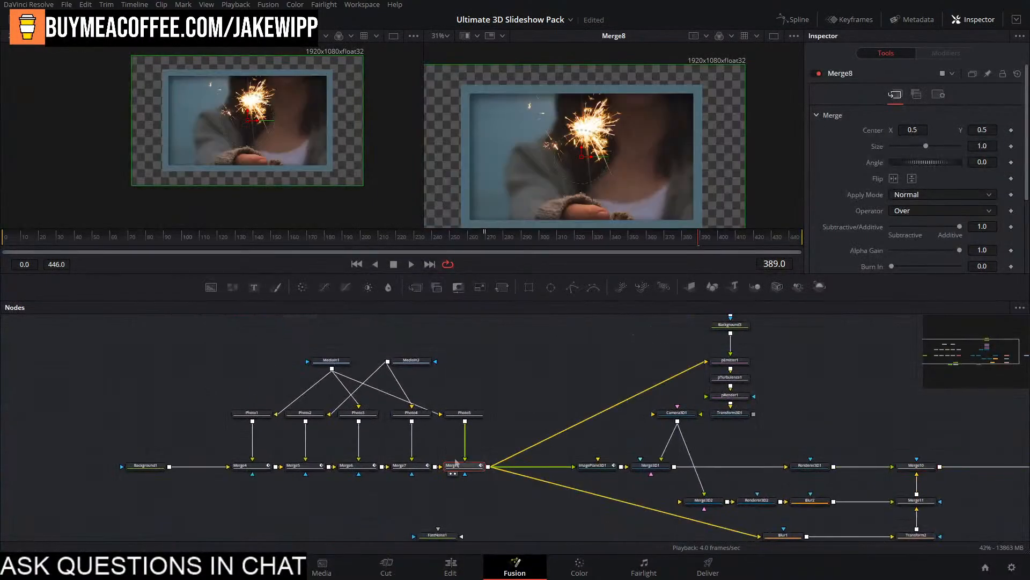
pyautogui.moveTo(502, 241); pyautogui.dragTo(483, 244)
pyautogui.press('space')
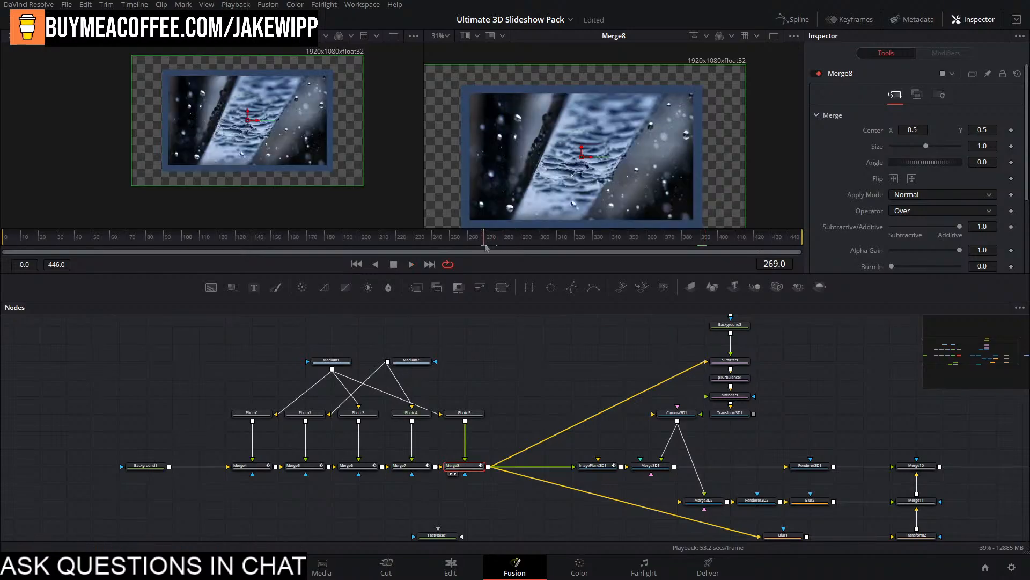
pyautogui.press('space')
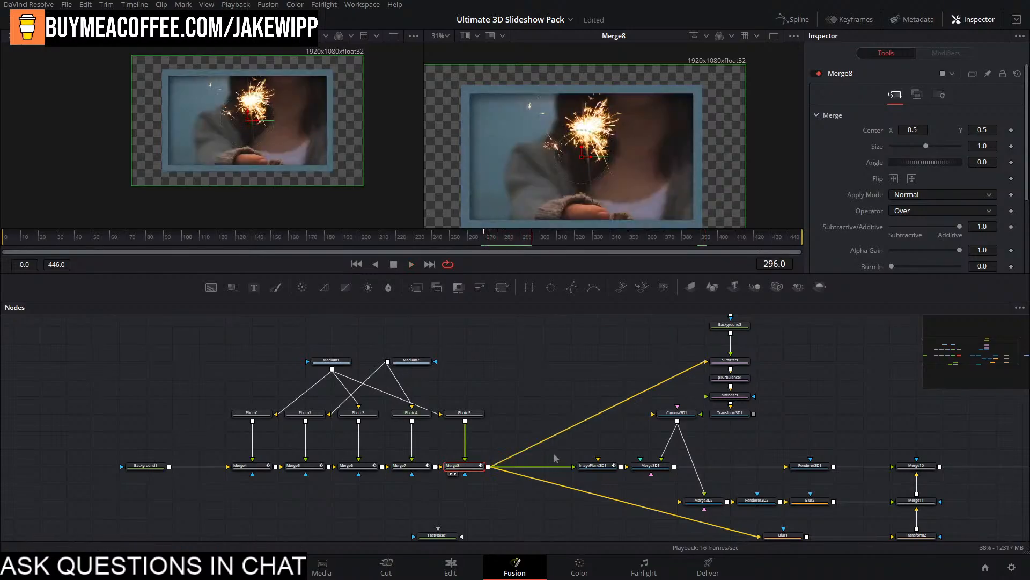
pyautogui.moveTo(554, 454); pyautogui.dragTo(448, 426)
pyautogui.press('space')
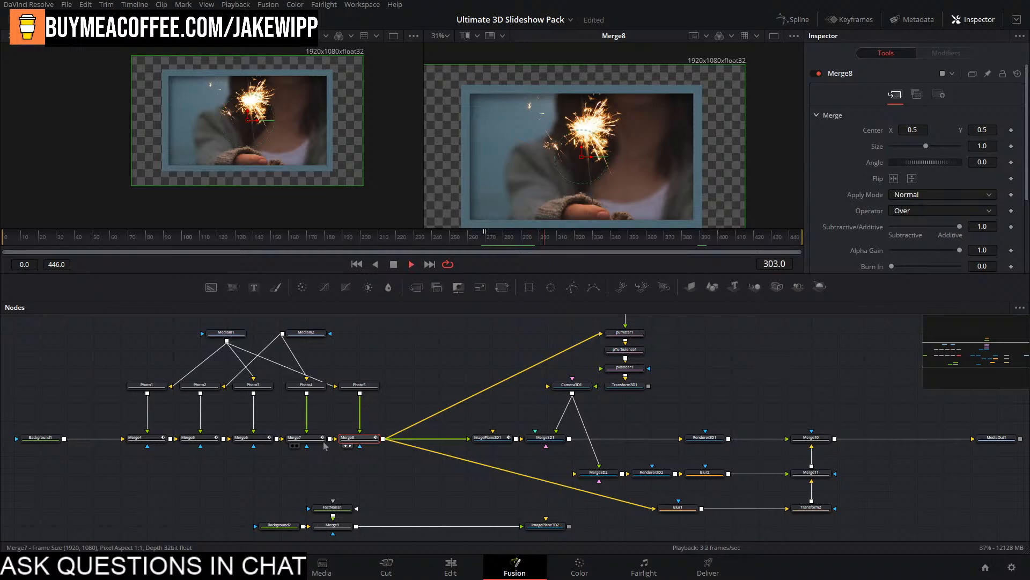
pyautogui.press('space')
# Show ImagePlane3D1 in the 3D viewer and scrub its rotation up to frame 348.
pyautogui.click(429, 399)
pyautogui.click(496, 441)
pyautogui.press('1')
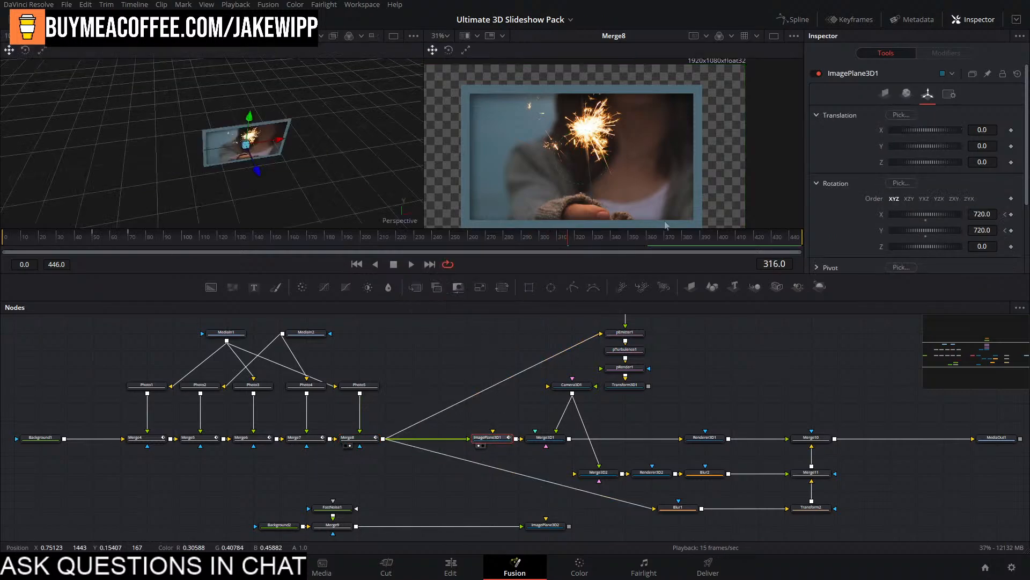
pyautogui.moveTo(560, 245); pyautogui.dragTo(510, 254)
pyautogui.moveTo(528, 249); pyautogui.dragTo(626, 241)
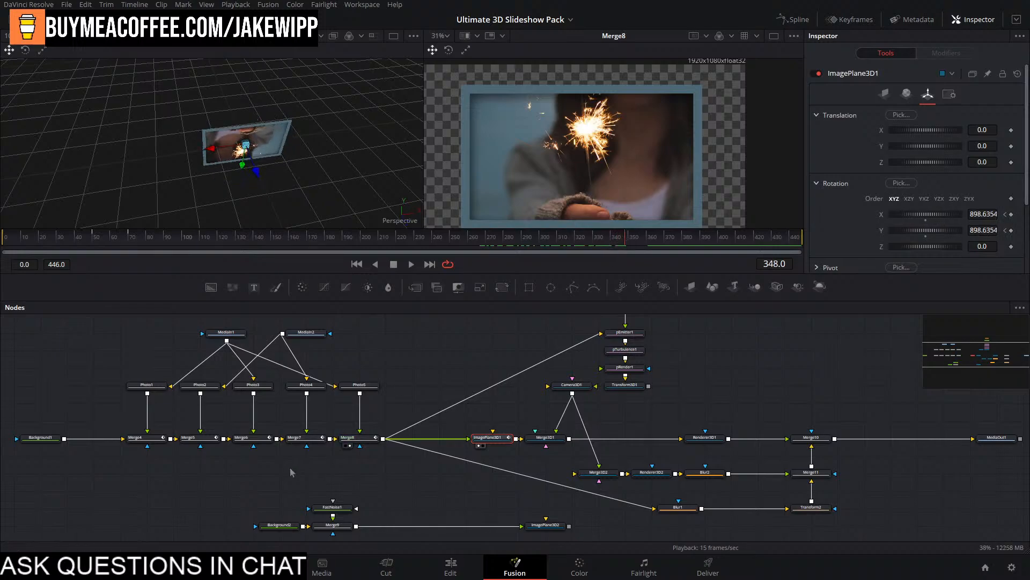
# Compare the Blend keyframes of Merge8 and Merge7 while scrubbing the frames from 269 onward.
pyautogui.click(353, 438)
pyautogui.scroll(-3, 852, 212)
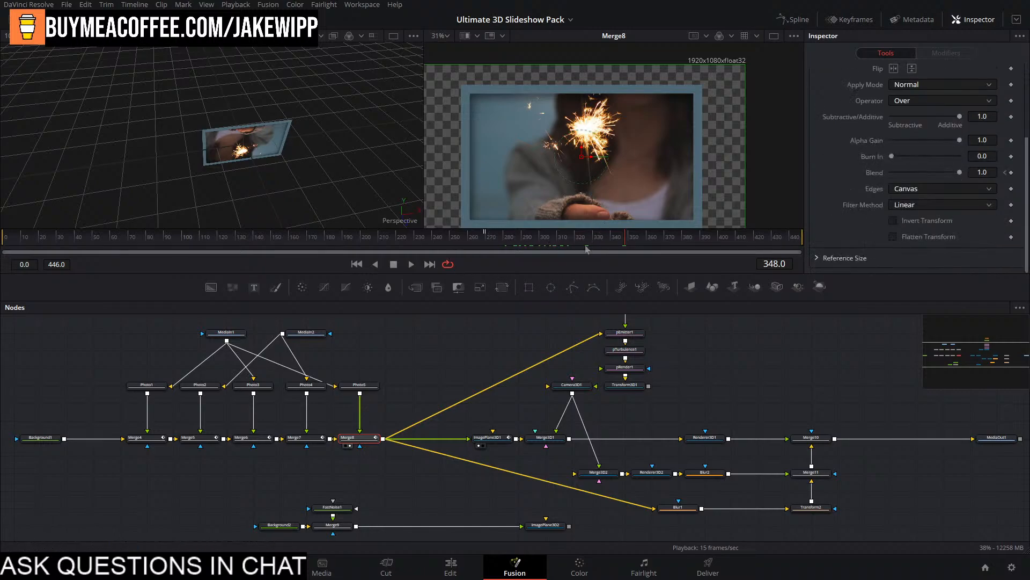
pyautogui.click(311, 438)
pyautogui.moveTo(610, 238)
pyautogui.mouseDown()
pyautogui.moveTo(484, 258)
pyautogui.moveTo(532, 242)
pyautogui.moveTo(615, 242)
pyautogui.mouseUp()
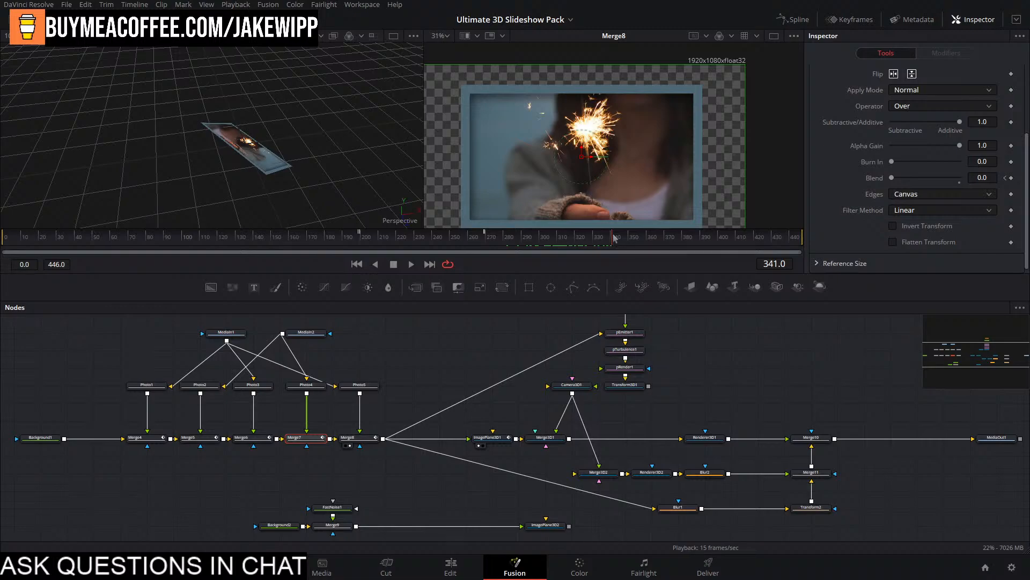
pyautogui.click(485, 239)
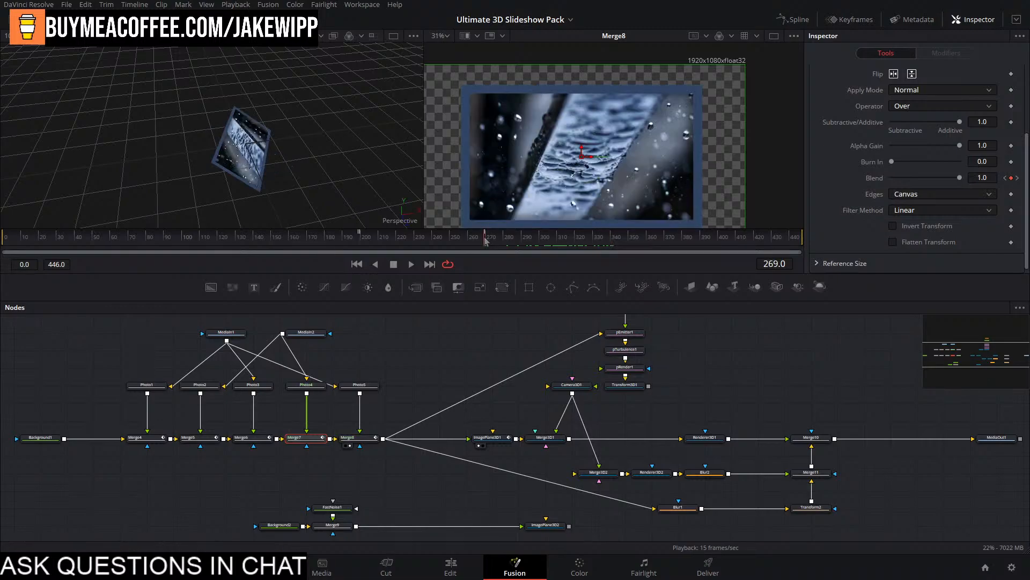
pyautogui.moveTo(485, 240); pyautogui.dragTo(596, 244)
# Return to the Edit page, split the Video 3 composition at 01:01:06:17 and delete the part after the cut.
pyautogui.hotkey('shift', '4')
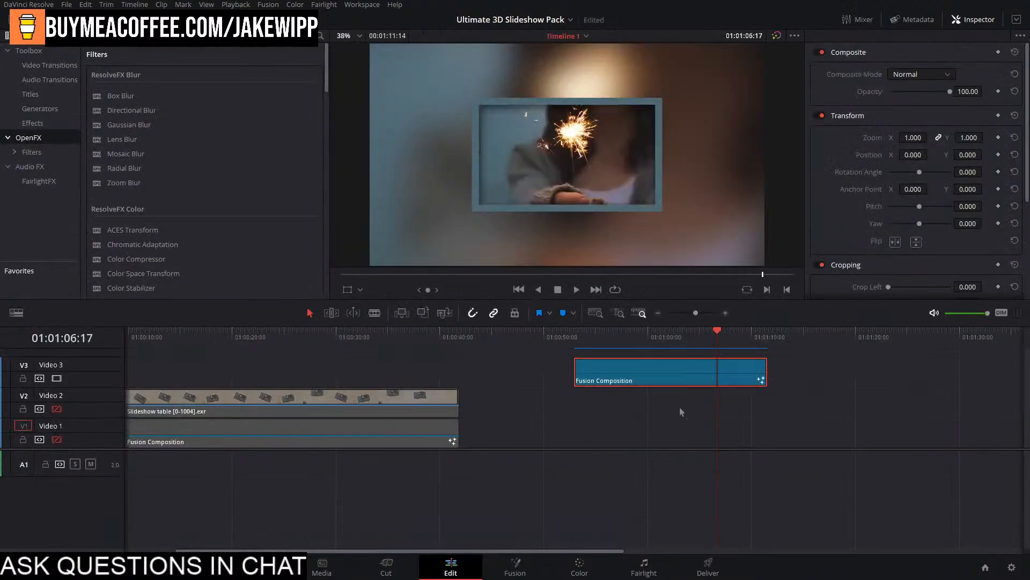
pyautogui.hotkey('ctrl', 'b')
pyautogui.moveTo(789, 413); pyautogui.dragTo(751, 355)
pyautogui.press('Delete')
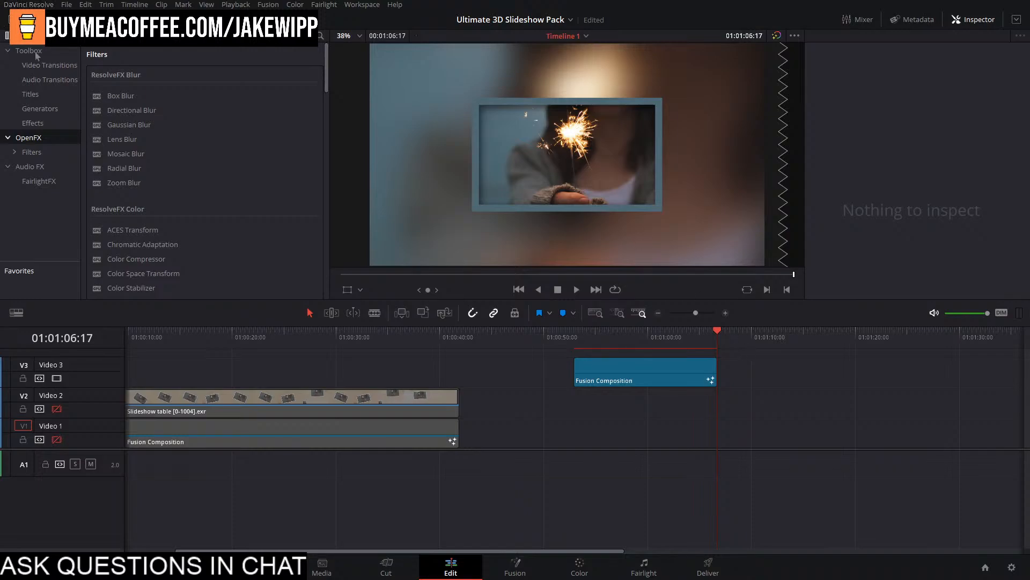
# Browse the available video transitions, including the Fusion Transitions list.
pyautogui.click(39, 78)
pyautogui.click(37, 66)
pyautogui.scroll(-8, 198, 152)
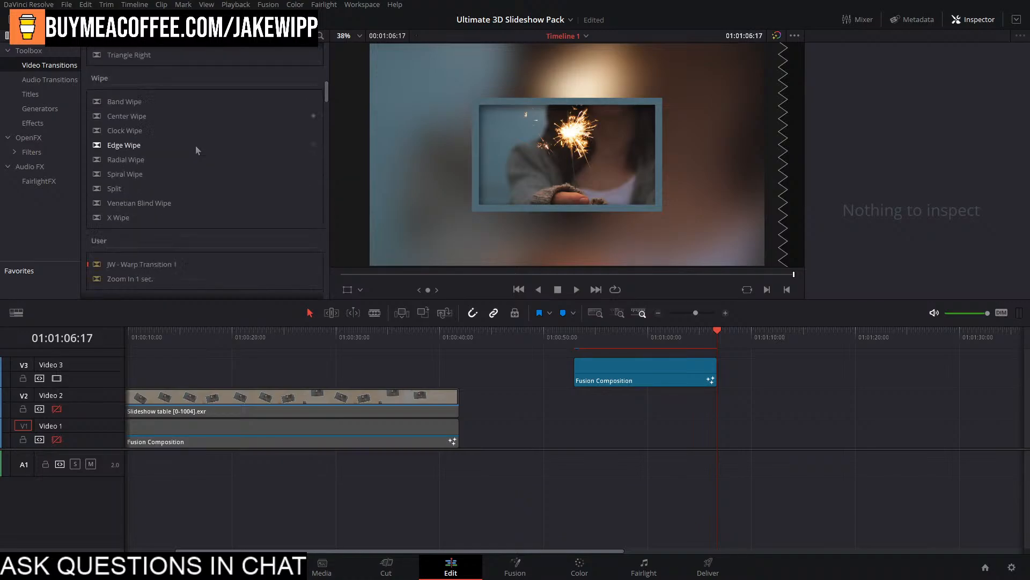
pyautogui.scroll(-6, 196, 146)
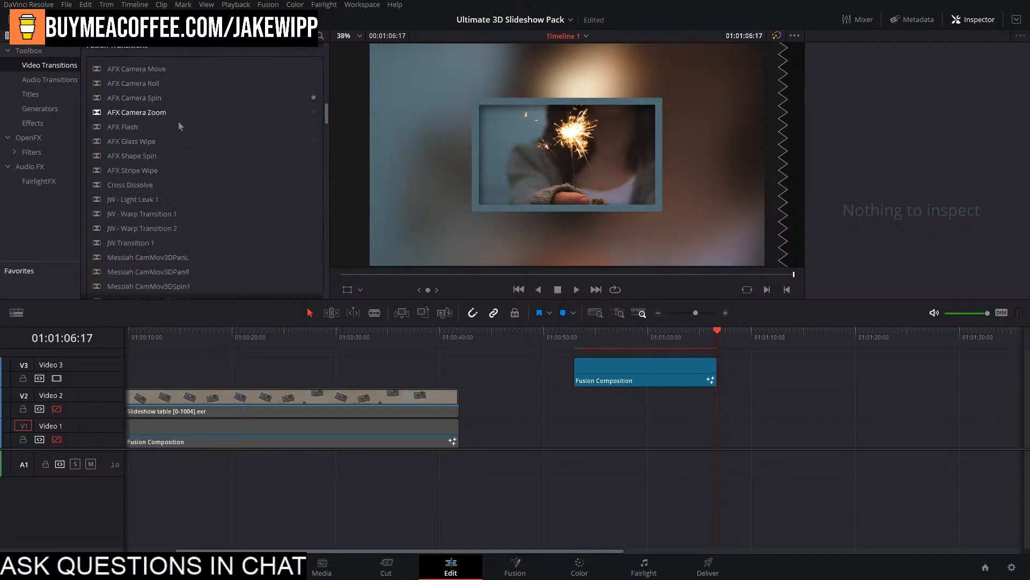
pyautogui.scroll(-10, 180, 127)
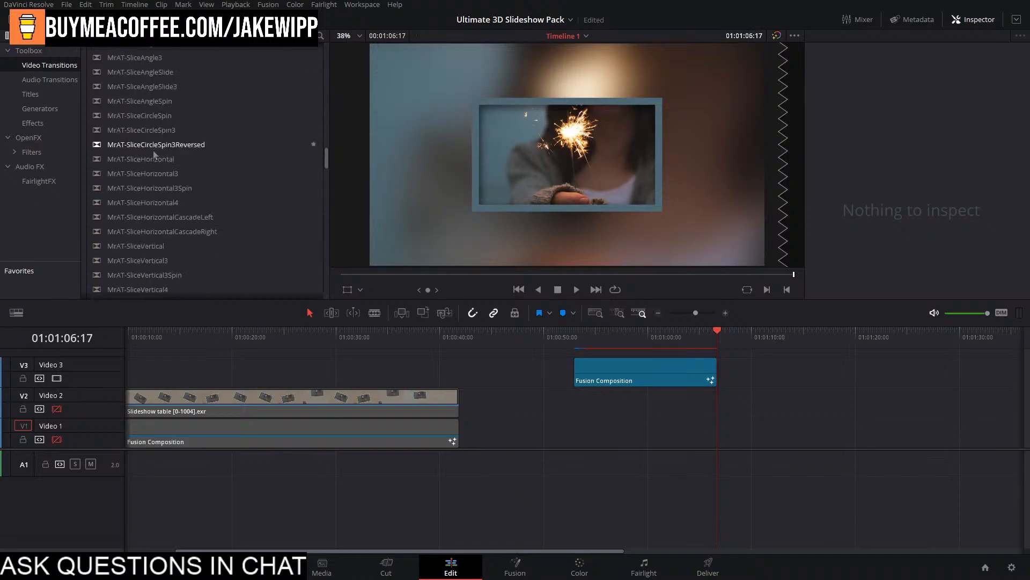
pyautogui.scroll(-10, 154, 154)
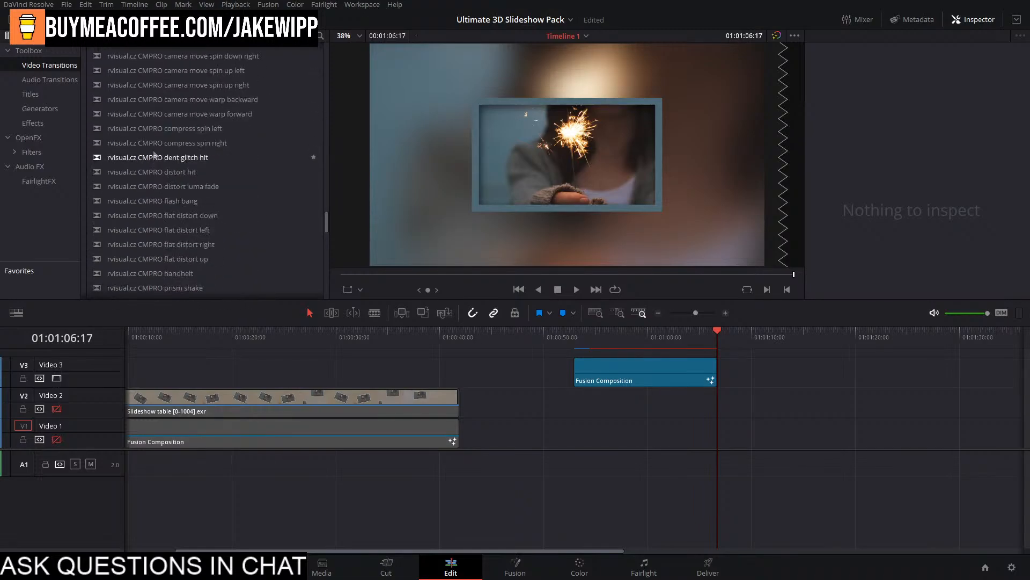
pyautogui.scroll(-10, 154, 154)
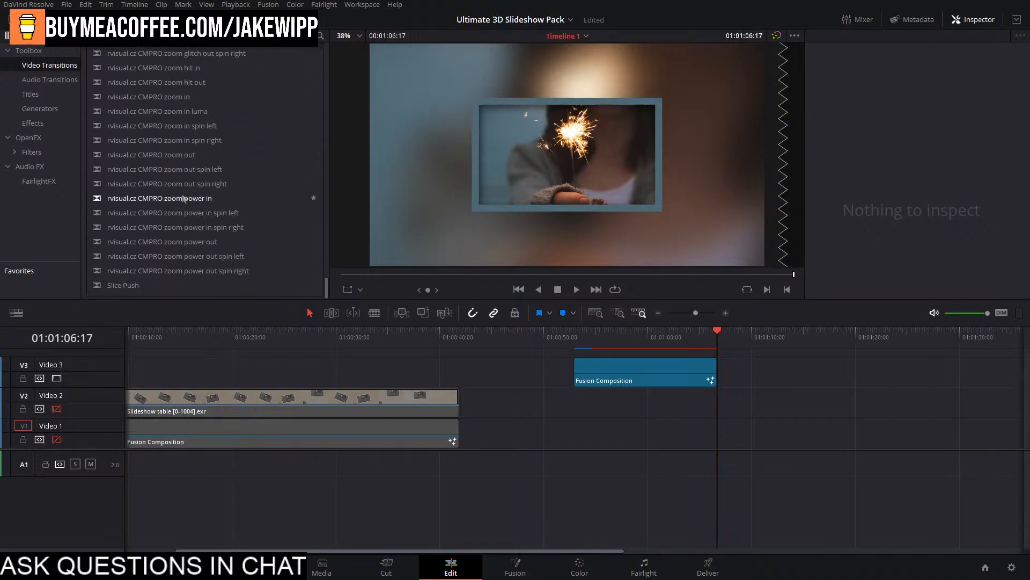
pyautogui.scroll(20, 185, 198)
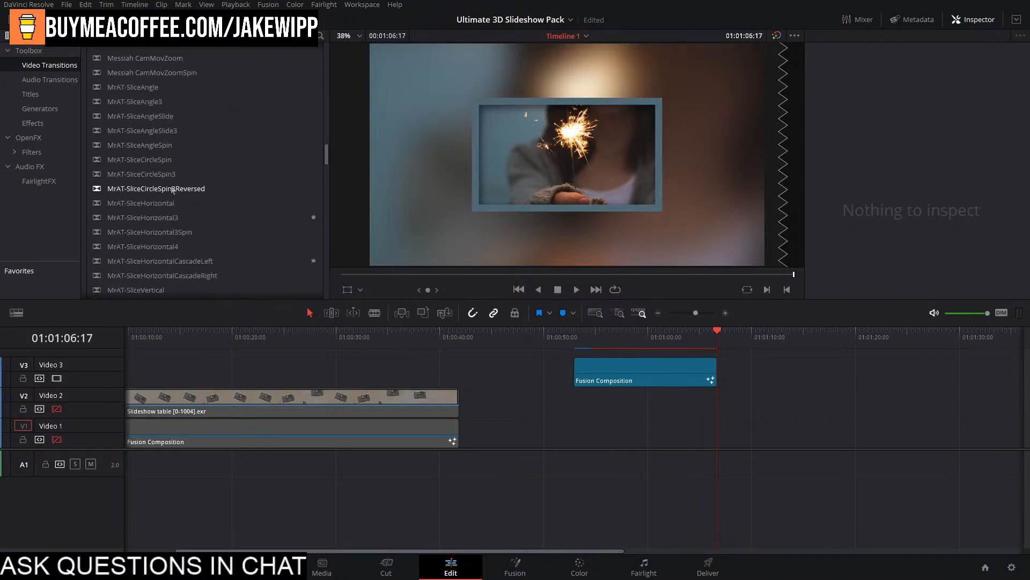
pyautogui.scroll(15, 172, 189)
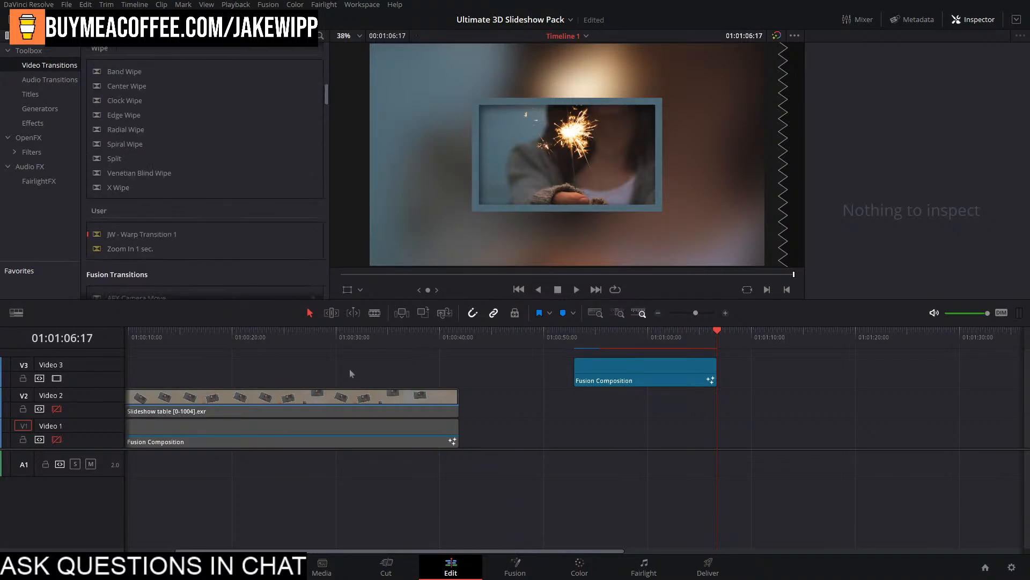
# Save the project with the playhead at 01:00:52:23 and place the two surfing clips on Video 3 after the composition.
pyautogui.press('Up')
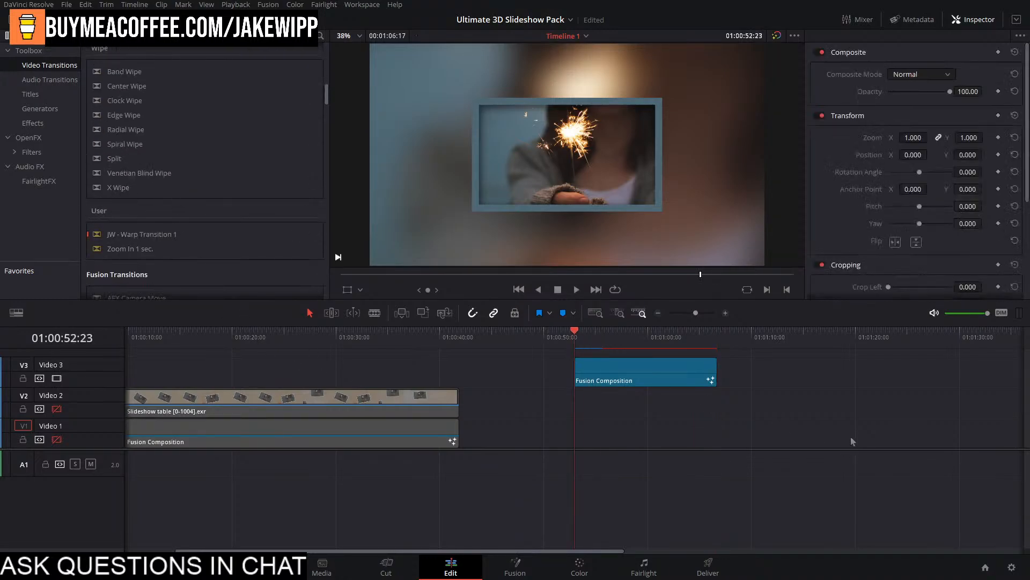
pyautogui.hotkey('ctrl', 's')
pyautogui.moveTo(800, 252); pyautogui.dragTo(807, 402)
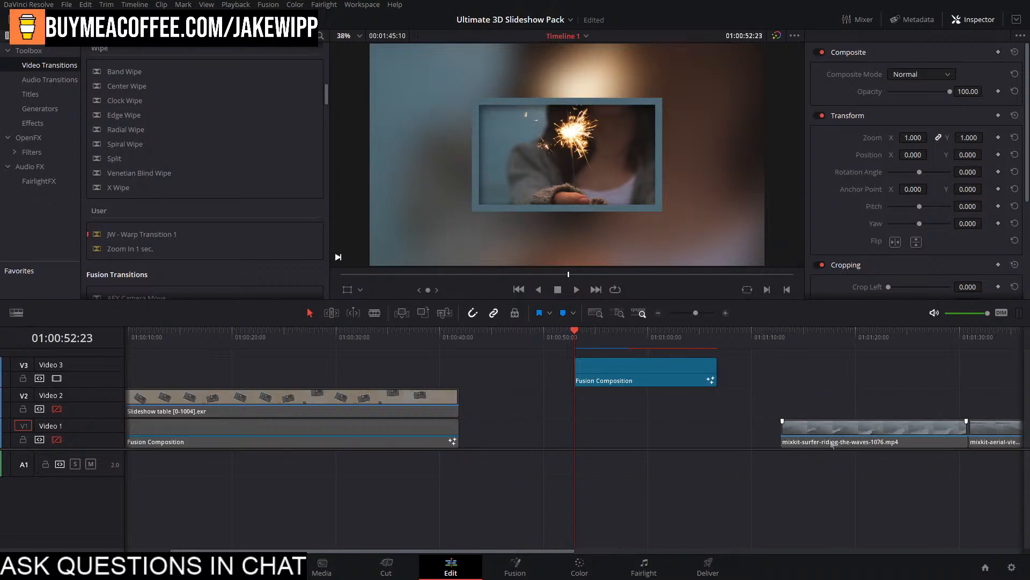
pyautogui.moveTo(832, 443); pyautogui.dragTo(933, 354)
pyautogui.moveTo(932, 375); pyautogui.dragTo(766, 444)
# Move the aerial surfing clip back over the surfer clip to about 01:01:25 and apply JW - Warp Transition 1 at their cut.
pyautogui.press('space')
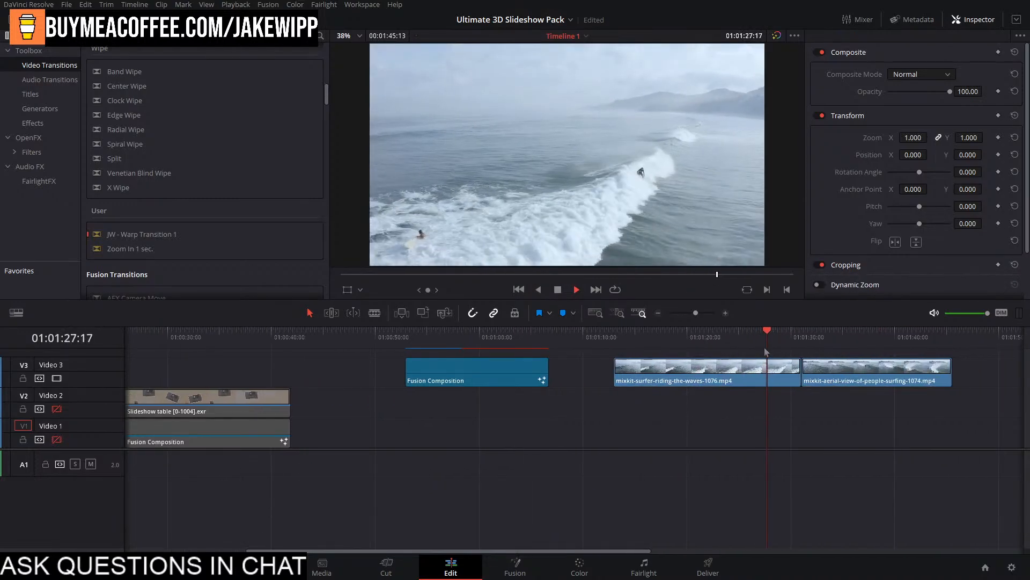
pyautogui.press('space')
pyautogui.scroll(-5, 146, 256)
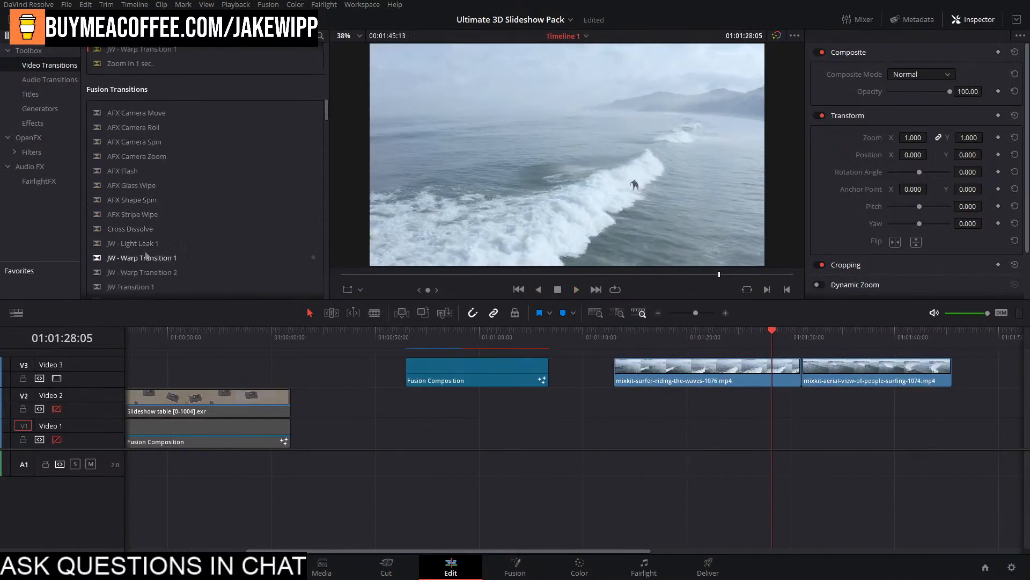
pyautogui.scroll(-2, 146, 256)
pyautogui.moveTo(145, 222); pyautogui.dragTo(741, 374)
pyautogui.moveTo(804, 374); pyautogui.dragTo(866, 374)
pyautogui.moveTo(885, 378); pyautogui.dragTo(746, 373)
# Move the playhead to the transition's start at 01:01:25:02, change a timeline viewer option and play through the warp transition.
pyautogui.click(743, 335)
pyautogui.hotkey('ctrl', '=')
pyautogui.hotkey('ctrl', '=')
pyautogui.hotkey('ctrl', '=')
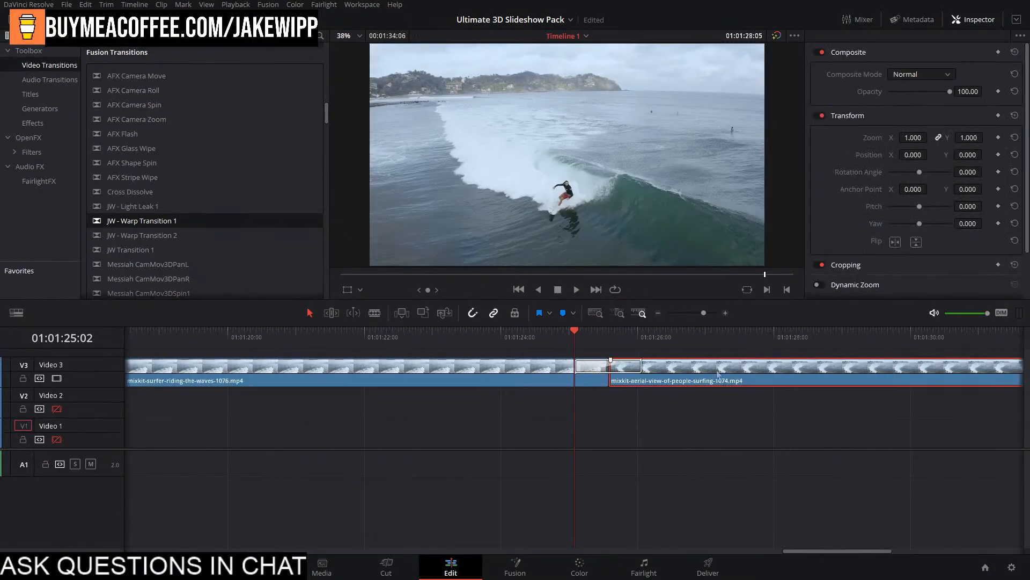
pyautogui.click(797, 36)
pyautogui.click(809, 61)
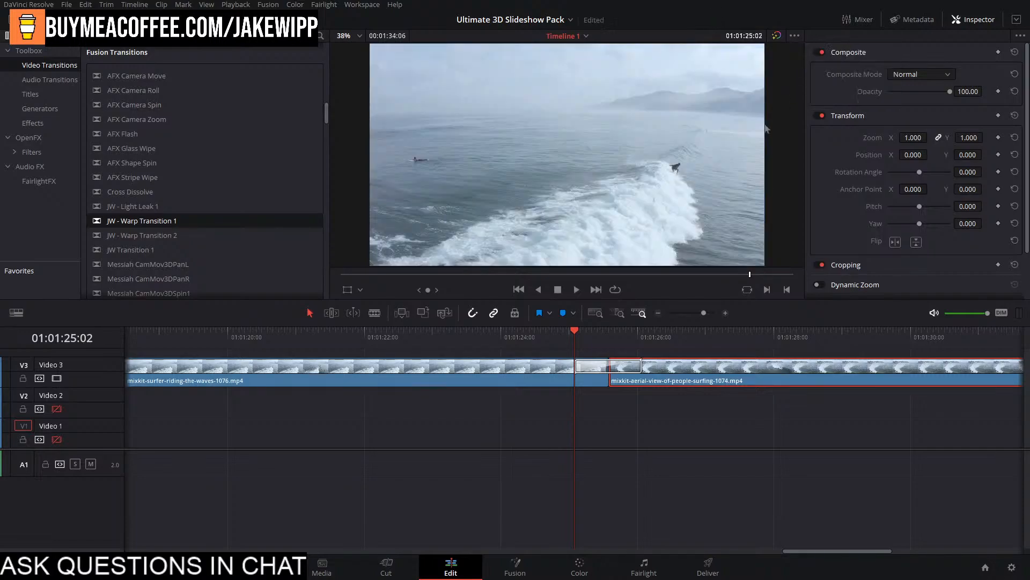
pyautogui.press('space')
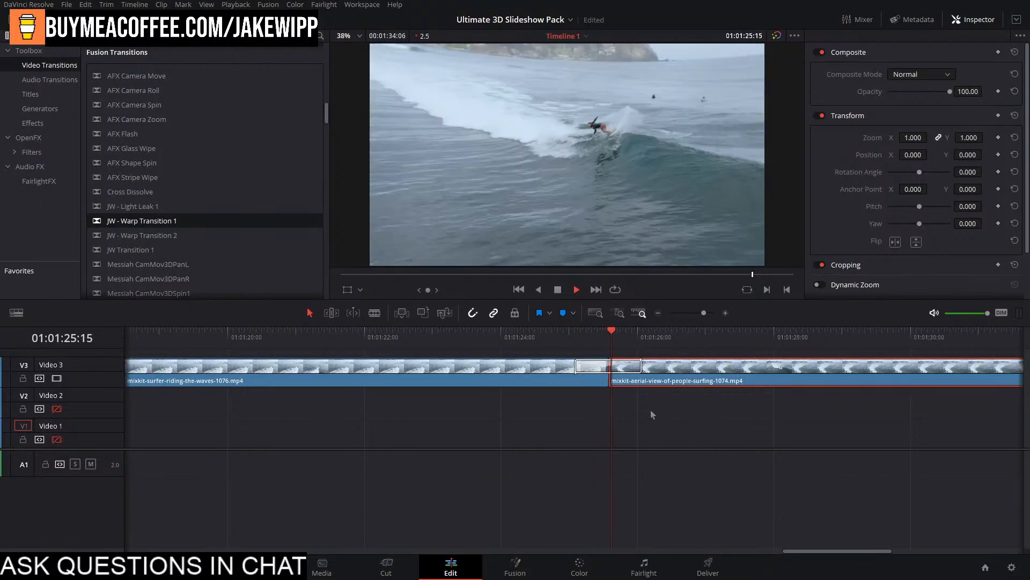
pyautogui.press('space')
# Save the project at 01:01:25:07, and enable and save automatic caching of transitions in User Mode in the project settings.
pyautogui.click(590, 345)
pyautogui.hotkey('ctrl', 's')
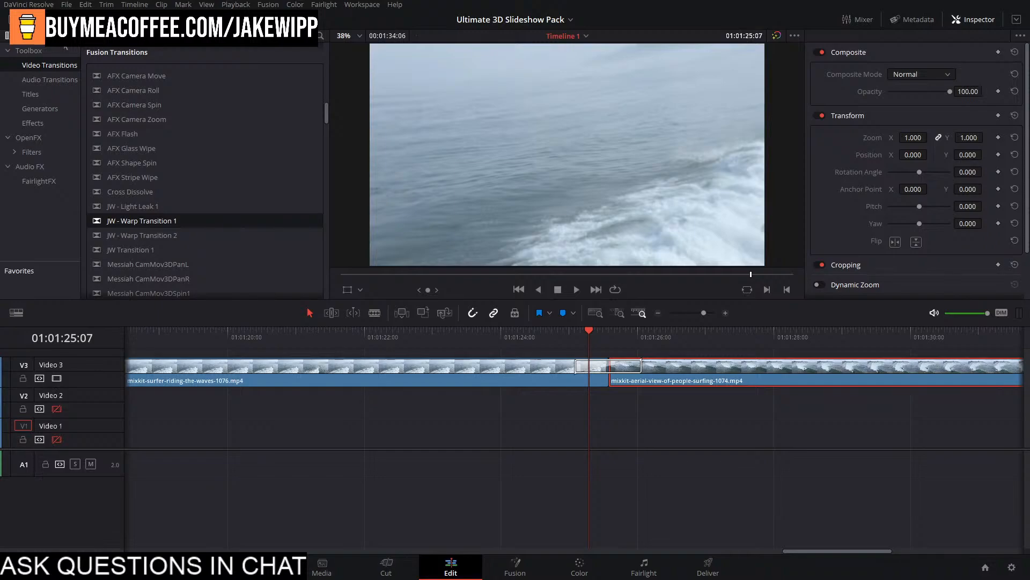
pyautogui.click(62, 5)
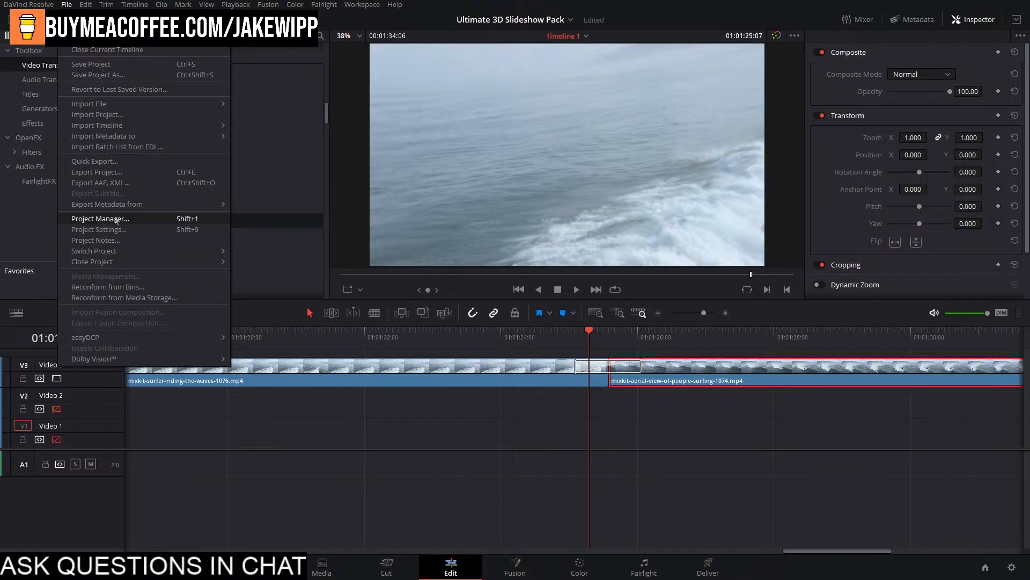
pyautogui.click(113, 229)
pyautogui.scroll(-5, 562, 370)
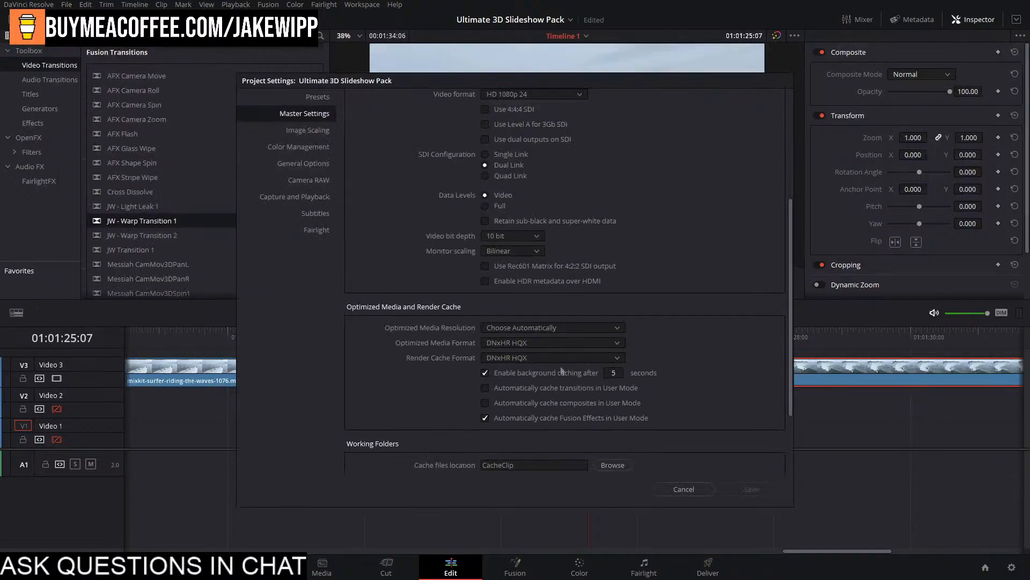
pyautogui.click(762, 491)
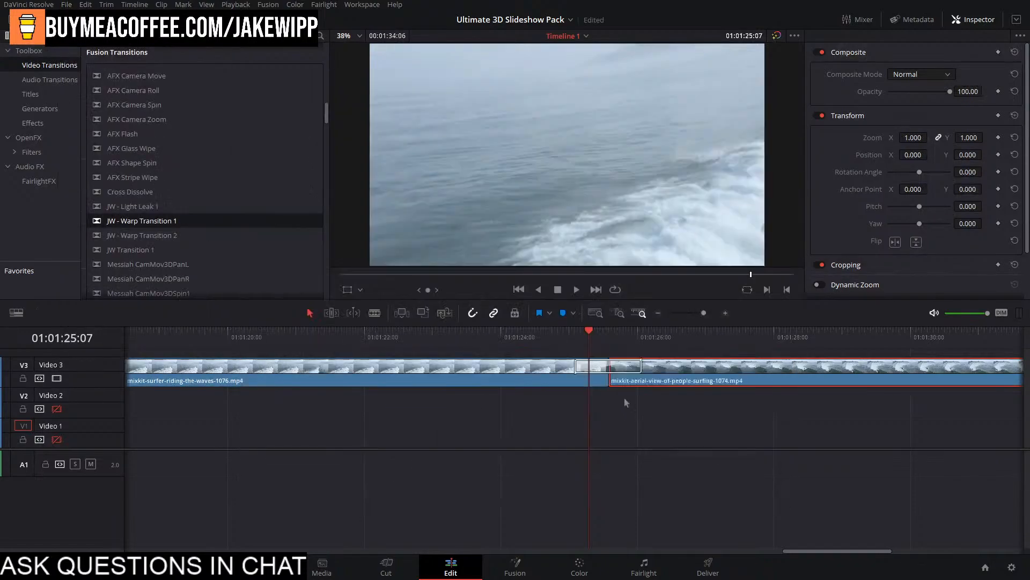
# Select the warp transition at 01:01:25:02 and enable render caching for timeline playback.
pyautogui.click(585, 365)
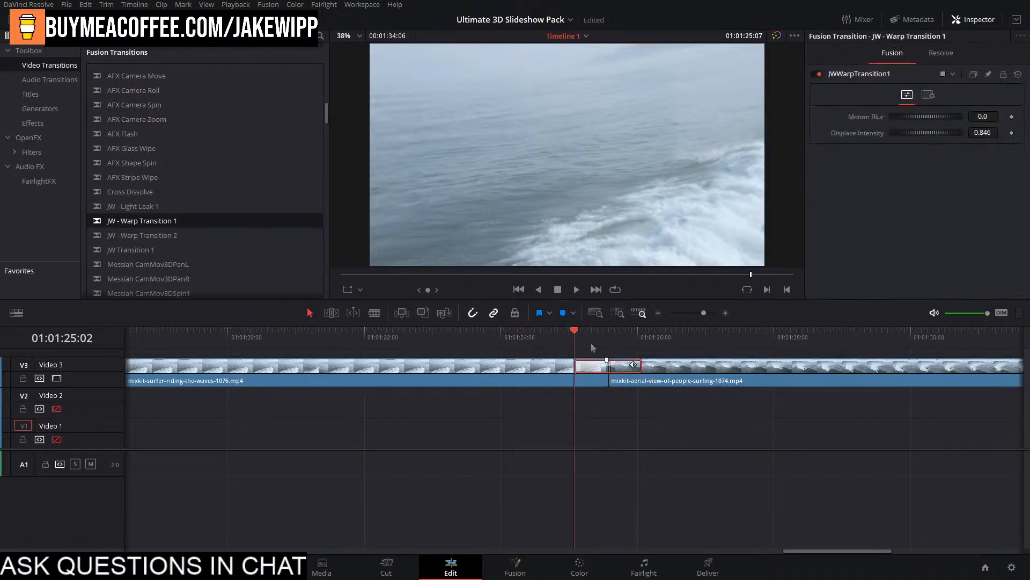
pyautogui.click(236, 5)
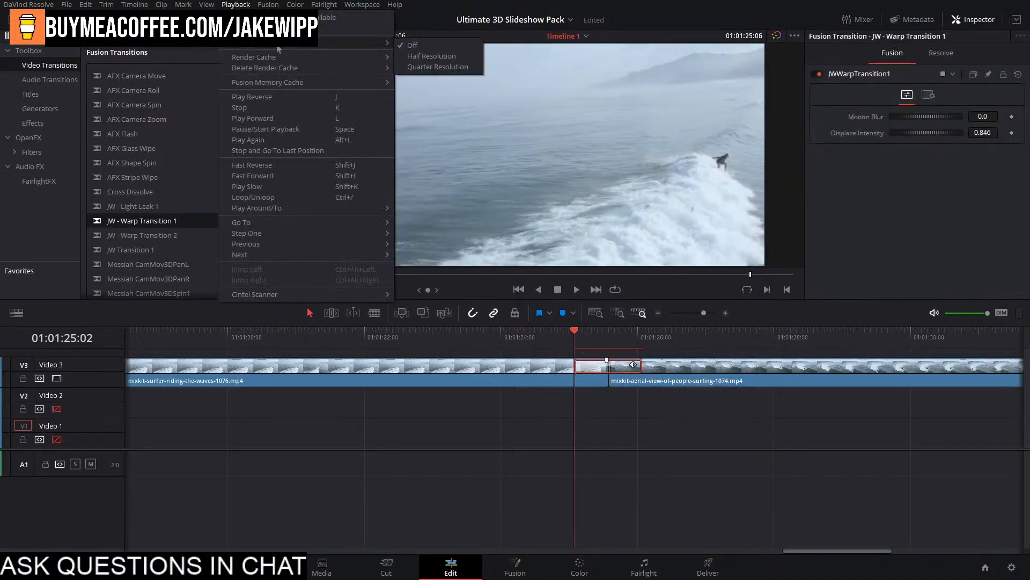
pyautogui.click(765, 455)
pyautogui.click(765, 455)
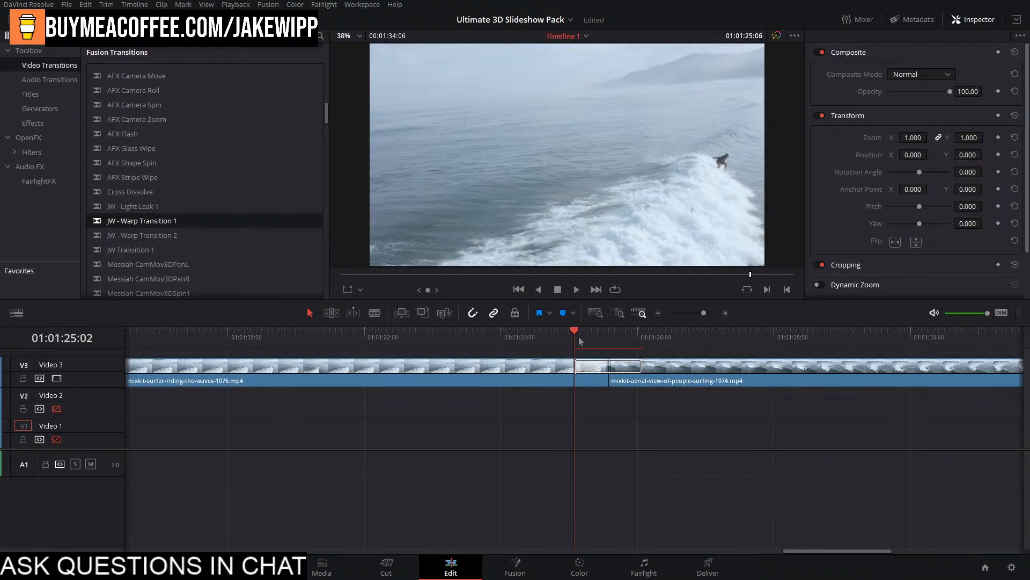
# Compare the render cache status above the Fusion composition and the warp transition, finishing at the transition's start.
pyautogui.scroll(-6, 349, 405)
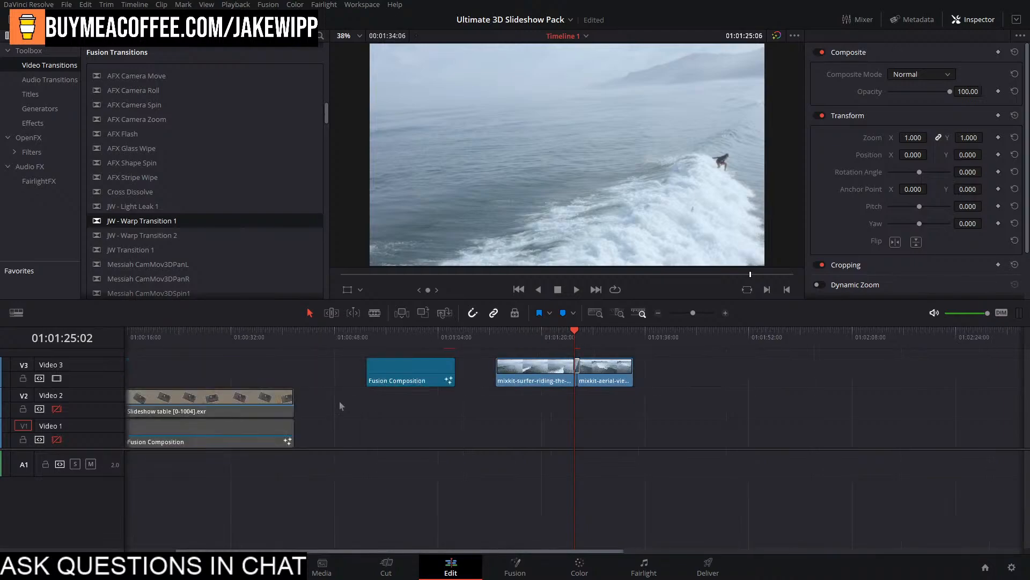
pyautogui.moveTo(387, 346); pyautogui.dragTo(382, 349)
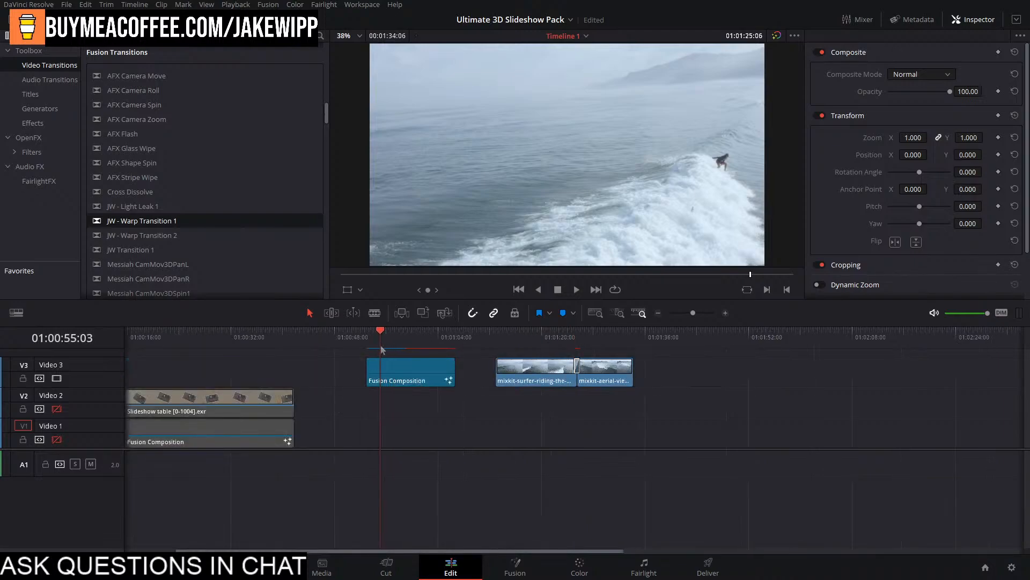
pyautogui.click(578, 340)
pyautogui.moveTo(578, 339); pyautogui.dragTo(574, 348)
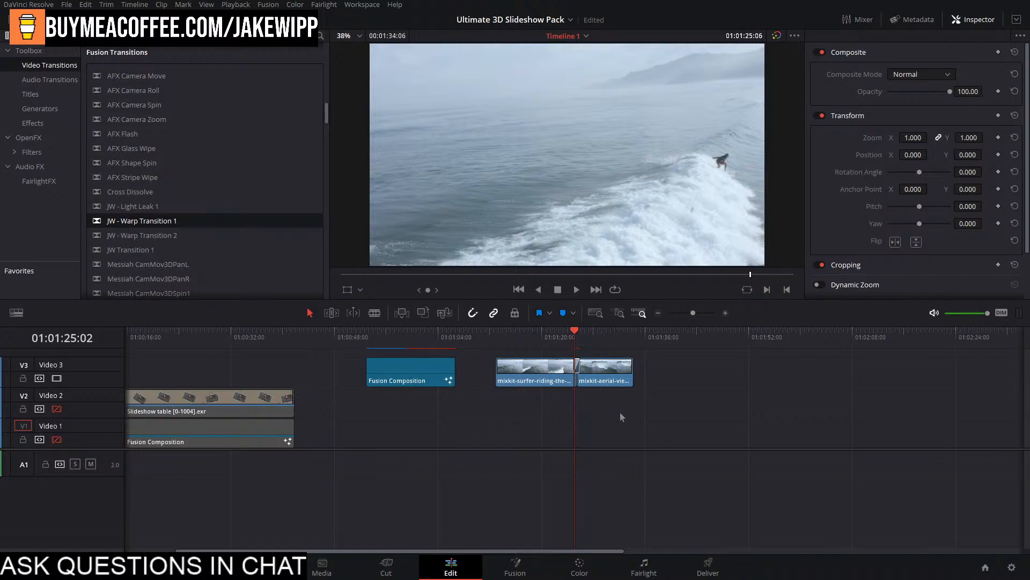
pyautogui.click(367, 340)
pyautogui.click(575, 338)
# Play through the cached warp transition between the two surfing clips several times.
pyautogui.hotkey('ctrl', '=')
pyautogui.hotkey('ctrl', '=')
pyautogui.hotkey('ctrl', '=')
pyautogui.hotkey('ctrl', '=')
pyautogui.hotkey('ctrl', '=')
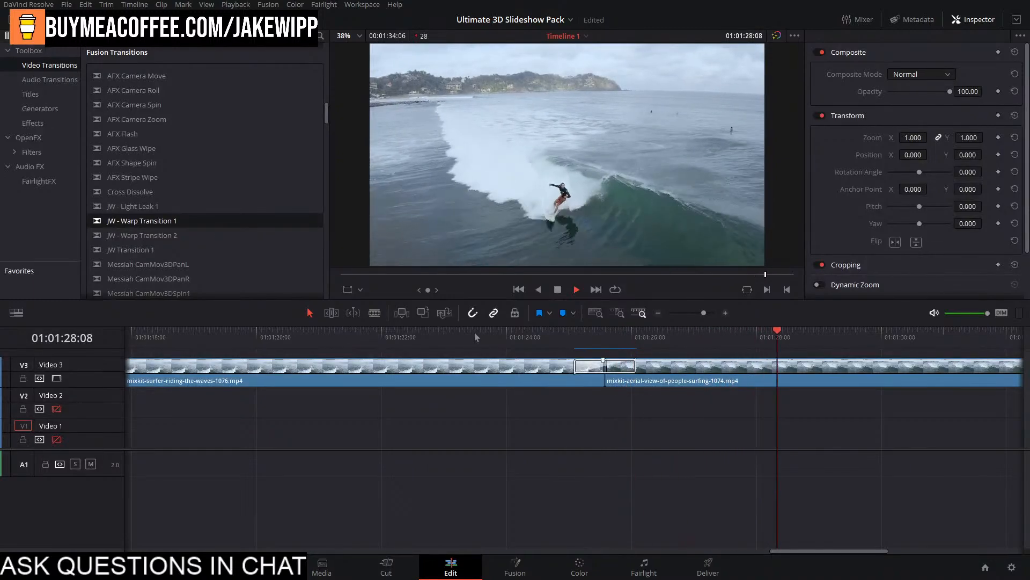
pyautogui.click(558, 338)
pyautogui.click(532, 334)
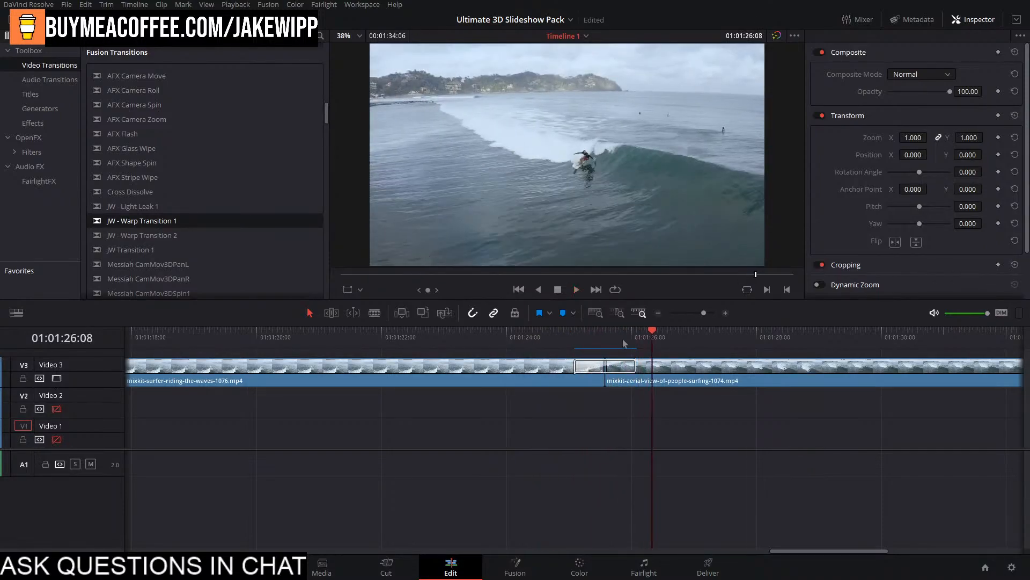
# Set the warp transition's Motion Blur to 0.435 and play it from its start at 01:01:25:02.
pyautogui.moveTo(617, 341); pyautogui.dragTo(580, 362)
pyautogui.rightClick(589, 367)
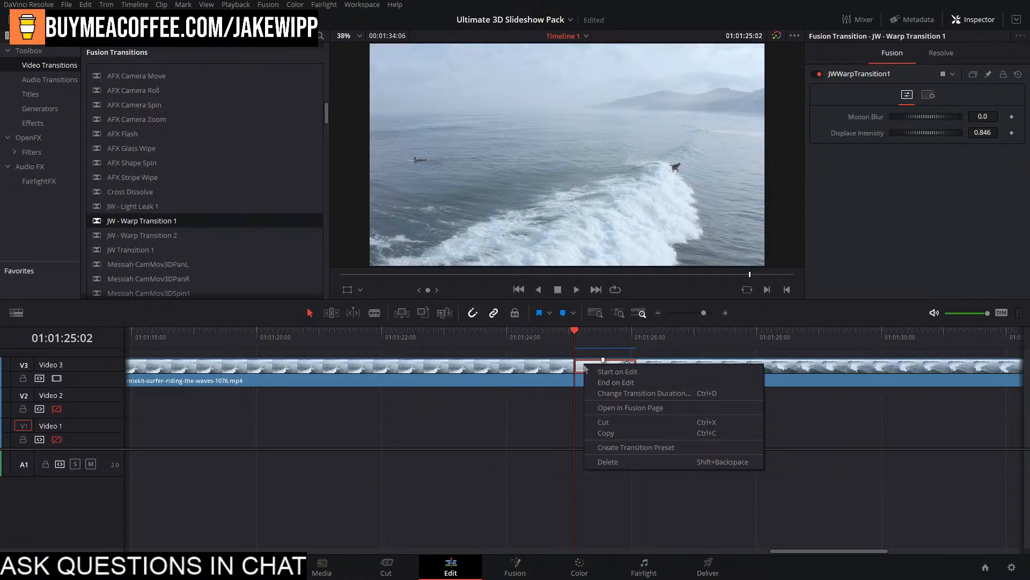
pyautogui.click(584, 366)
pyautogui.moveTo(925, 120); pyautogui.dragTo(952, 120)
pyautogui.click(576, 290)
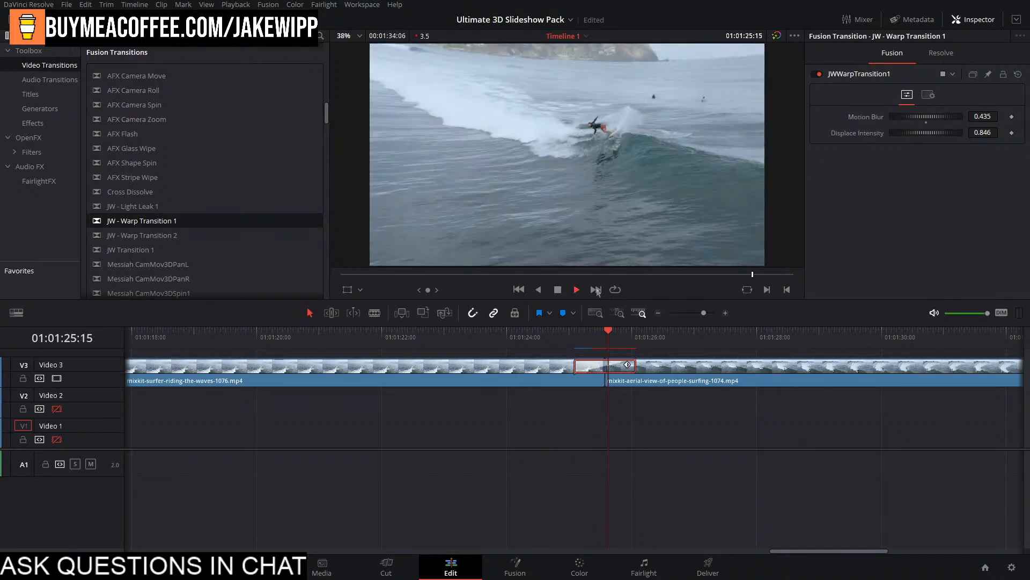
pyautogui.click(558, 290)
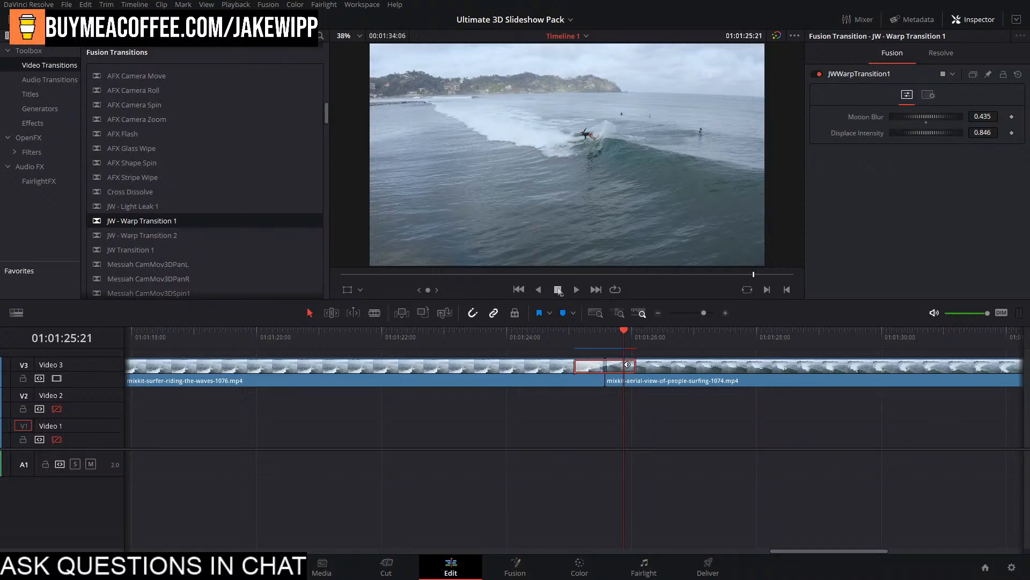
# Delete the two surfing clips with their transition from Video 3 and open the slideshow composition in Fusion.
pyautogui.moveTo(534, 370); pyautogui.dragTo(628, 364)
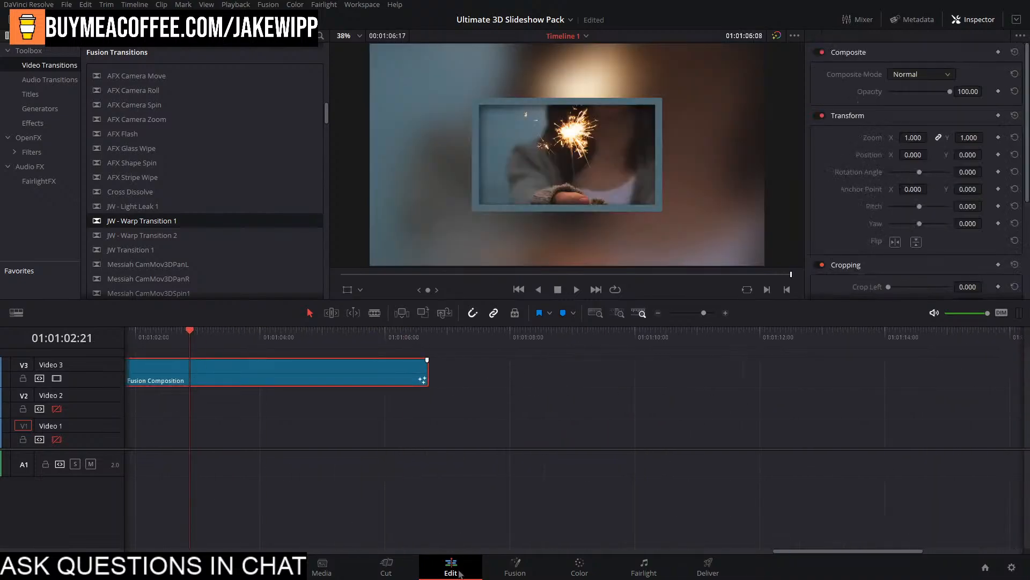
pyautogui.click(515, 564)
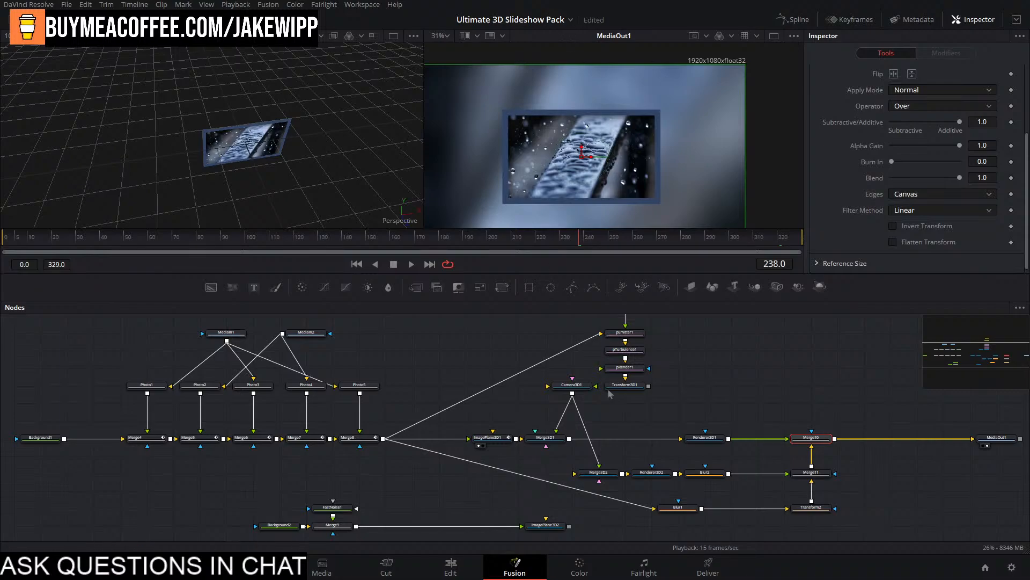
# Tidy the node graph by placing MediaIn1 between Photo1 and Photo2 and MediaIn2 directly above Photo3.
pyautogui.moveTo(698, 437); pyautogui.dragTo(794, 452)
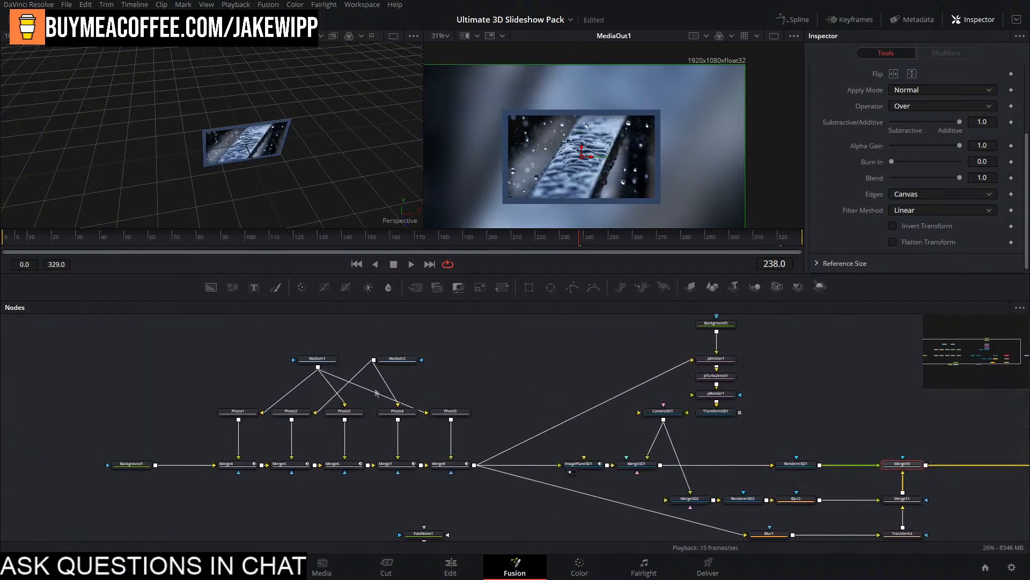
pyautogui.moveTo(317, 358); pyautogui.dragTo(264, 358)
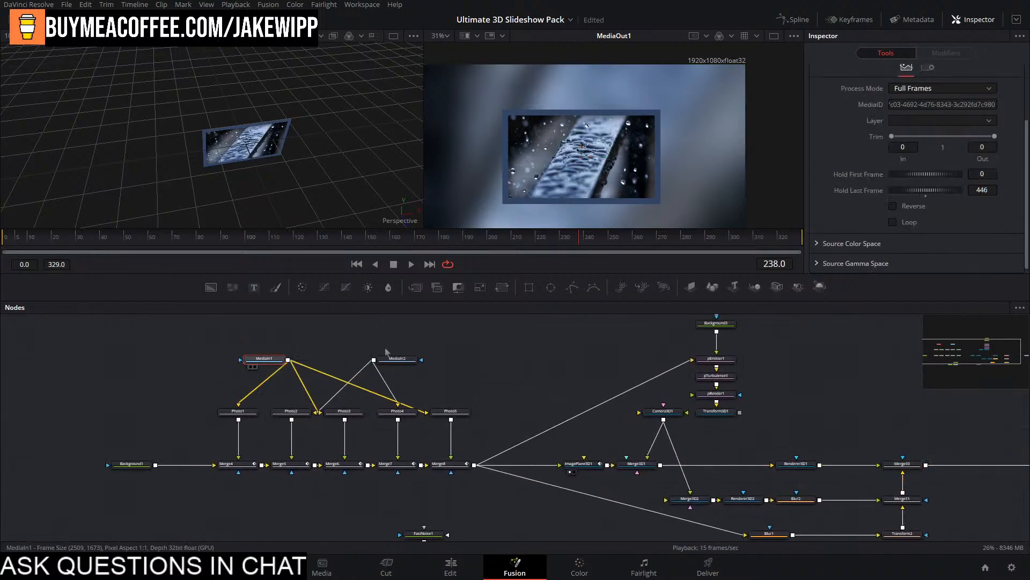
pyautogui.moveTo(396, 358); pyautogui.dragTo(344, 358)
pyautogui.click(628, 435)
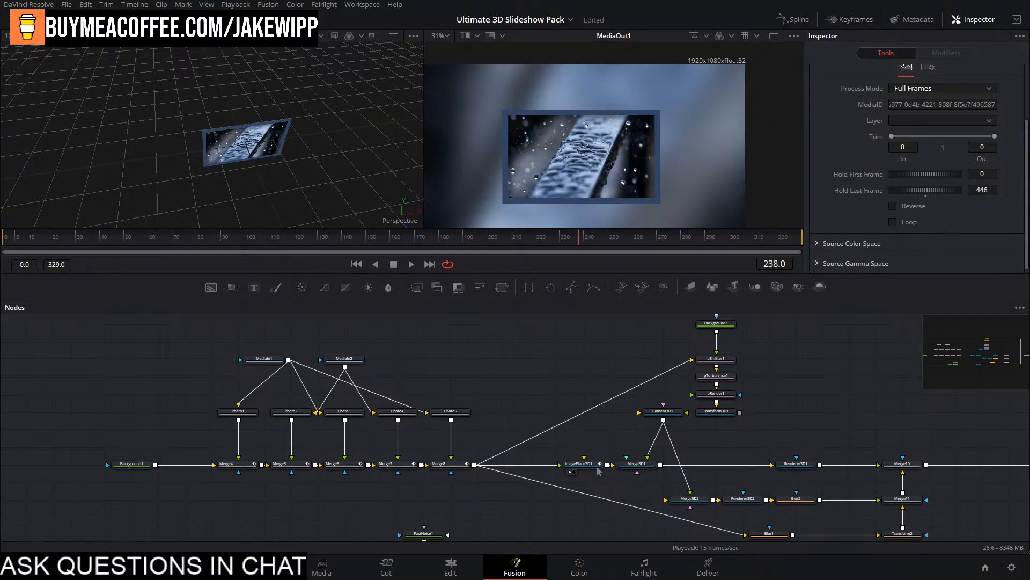
# Return to the edit timeline, enable the Video 2 track and move the playhead to 01:00:00:00.
pyautogui.click(451, 567)
pyautogui.hscroll(-4, 537, 398)
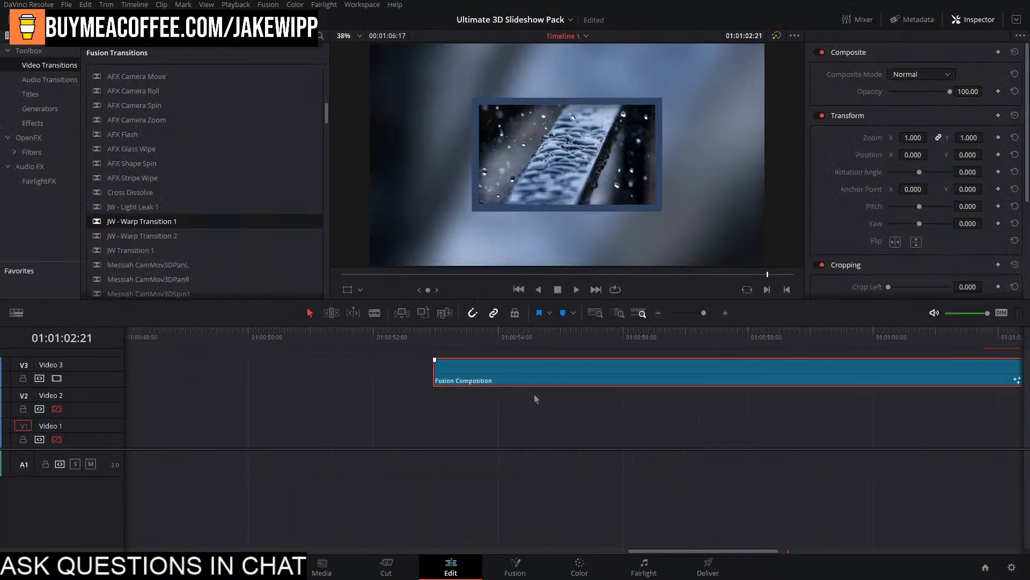
pyautogui.scroll(-6, 461, 420)
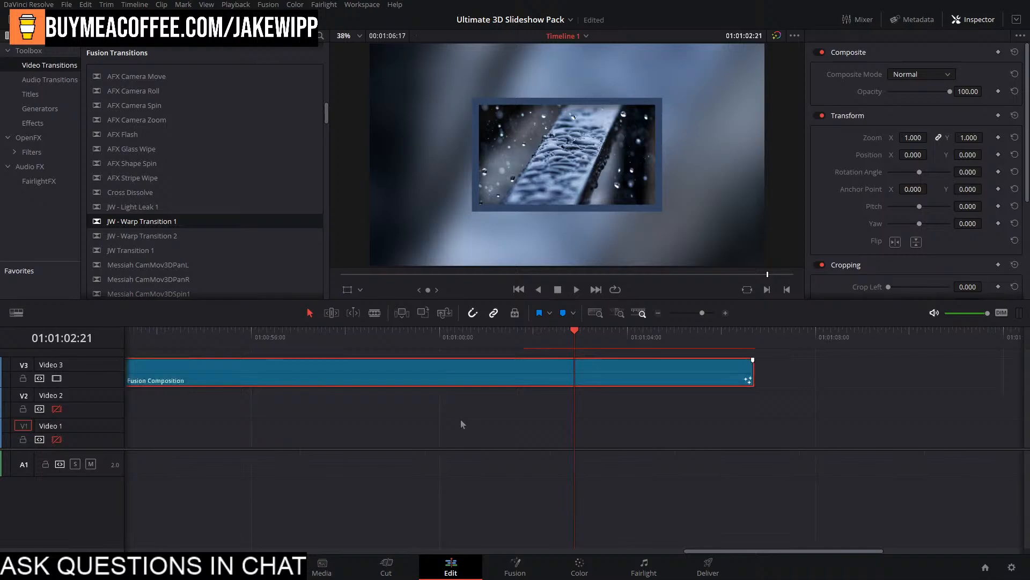
pyautogui.click(56, 409)
pyautogui.press('Home')
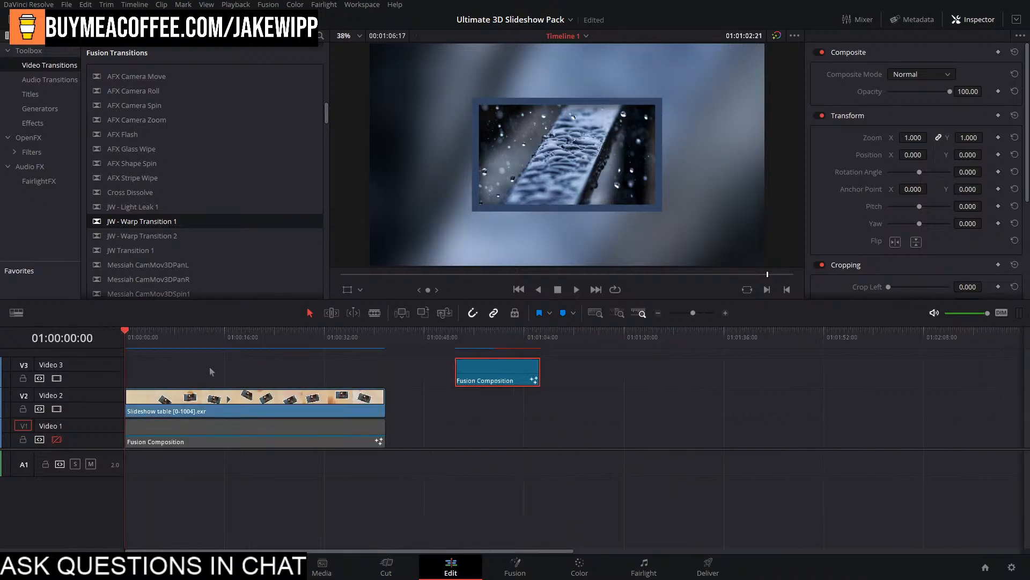
# Play the table slideshow from the start, and preview the Fusion composition on Video 3 up to 01:00:56:11.
pyautogui.press('space')
pyautogui.press('space')
pyautogui.press('Home')
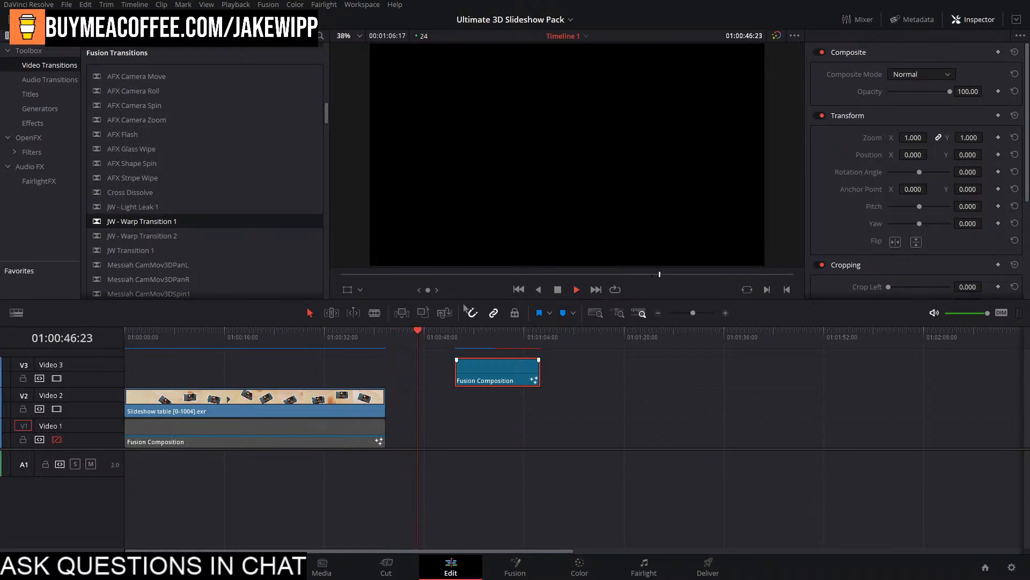
pyautogui.click(457, 335)
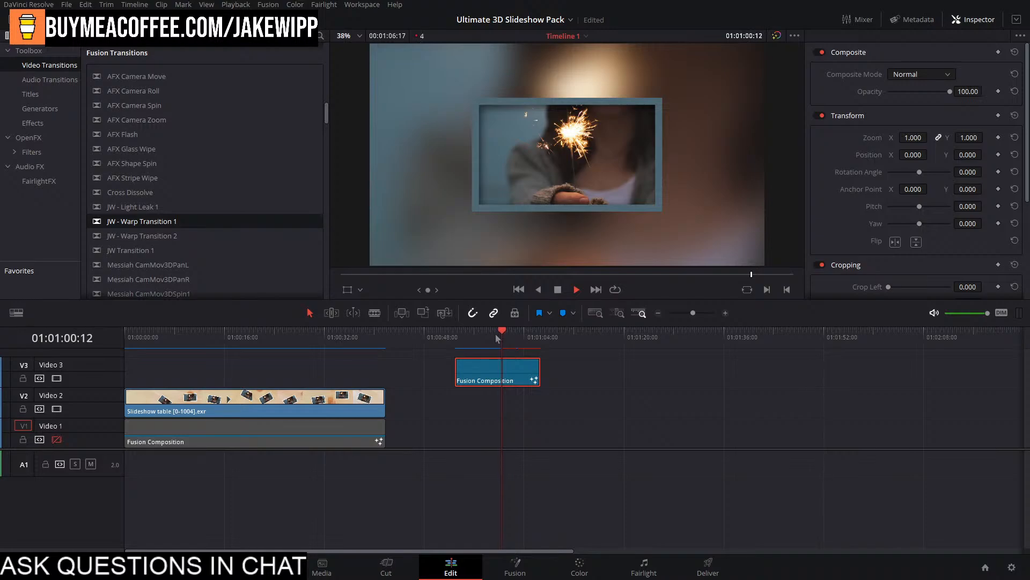
pyautogui.click(478, 333)
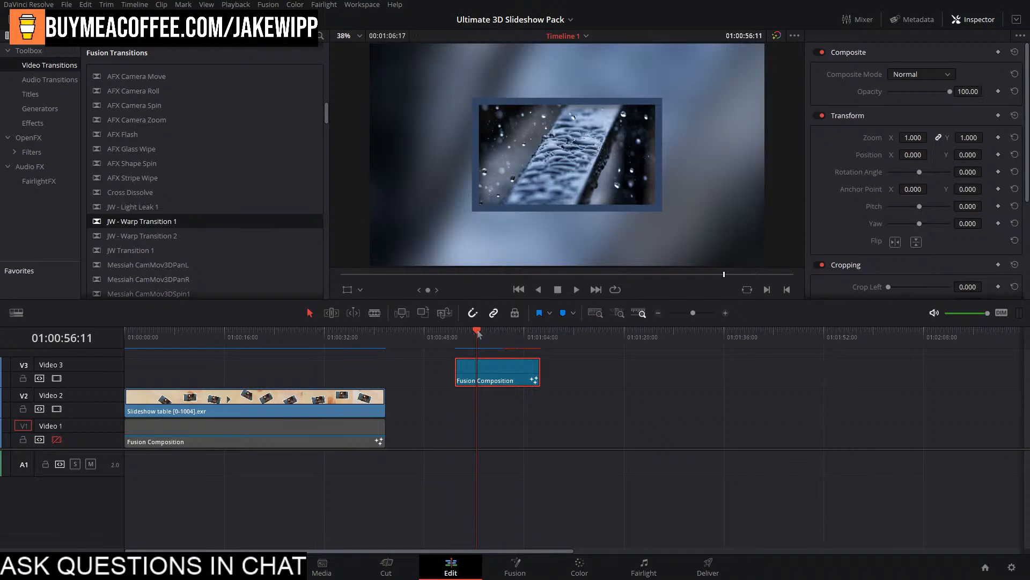
# Reopen the composition in Fusion and place the Camera3D1 node directly above Merge3D2.
pyautogui.click(515, 566)
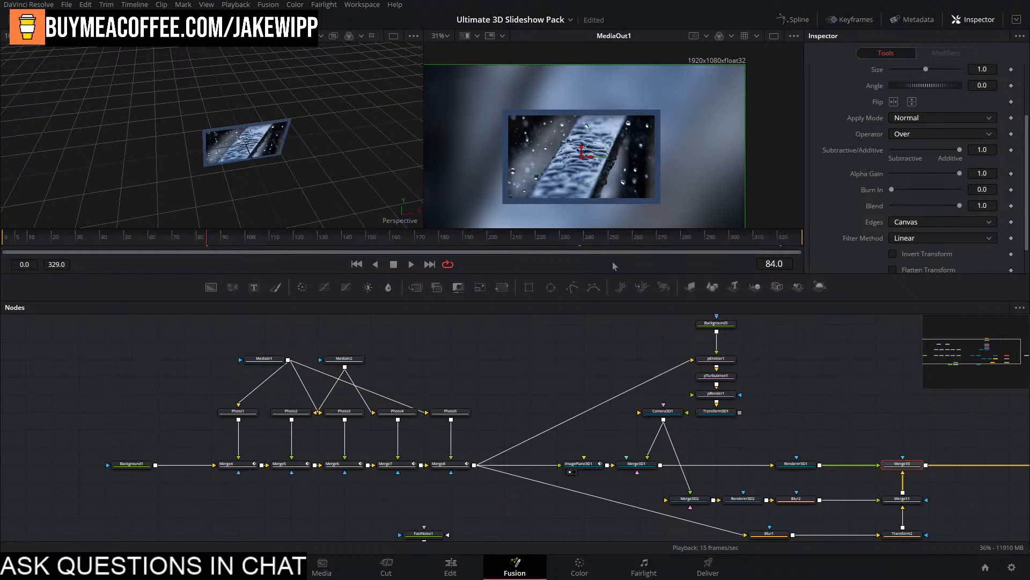
pyautogui.moveTo(664, 411); pyautogui.dragTo(692, 446)
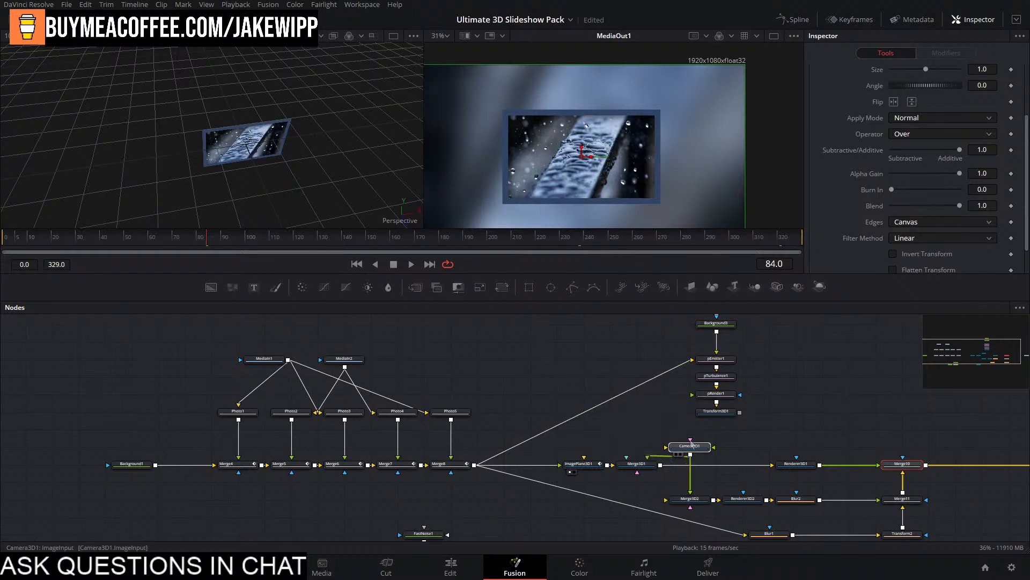
pyautogui.click(692, 444)
pyautogui.click(762, 446)
pyautogui.moveTo(796, 433); pyautogui.dragTo(434, 402)
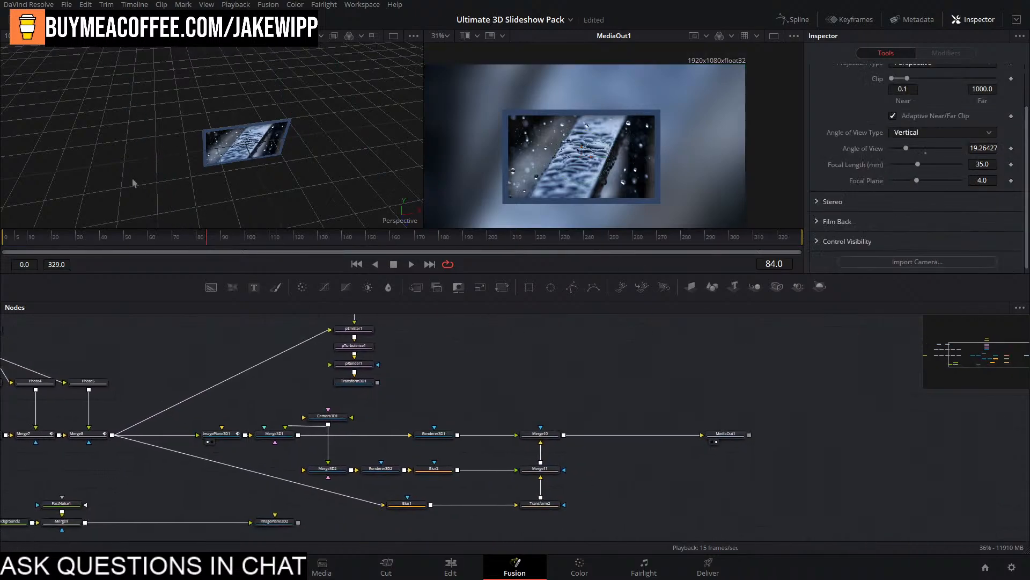
# Connect the Transform3D1 particle output to Merge3D1 at frame 152 and check the composite at frame 25.
pyautogui.moveTo(201, 230); pyautogui.dragTo(375, 263)
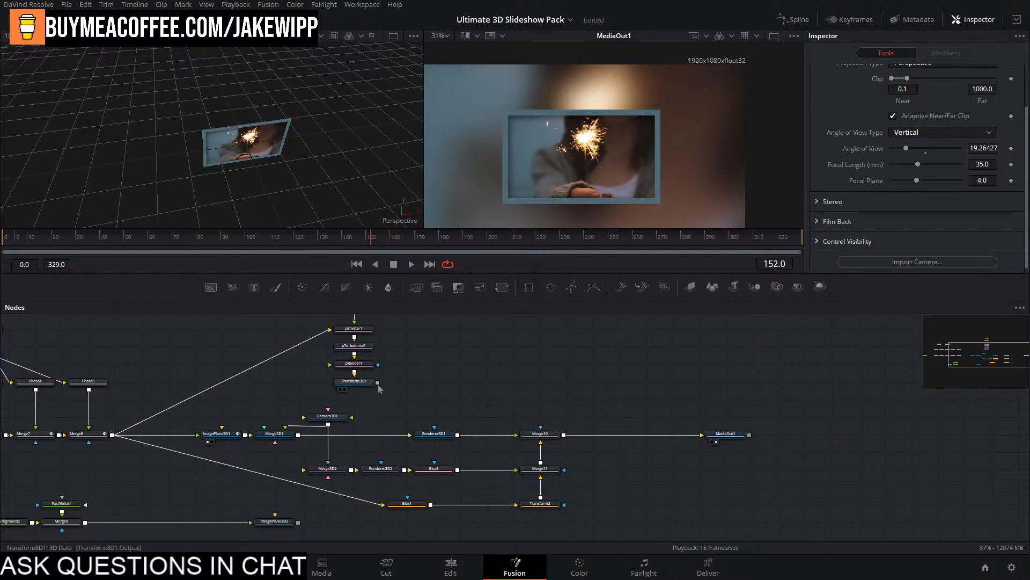
pyautogui.moveTo(378, 382); pyautogui.dragTo(290, 435)
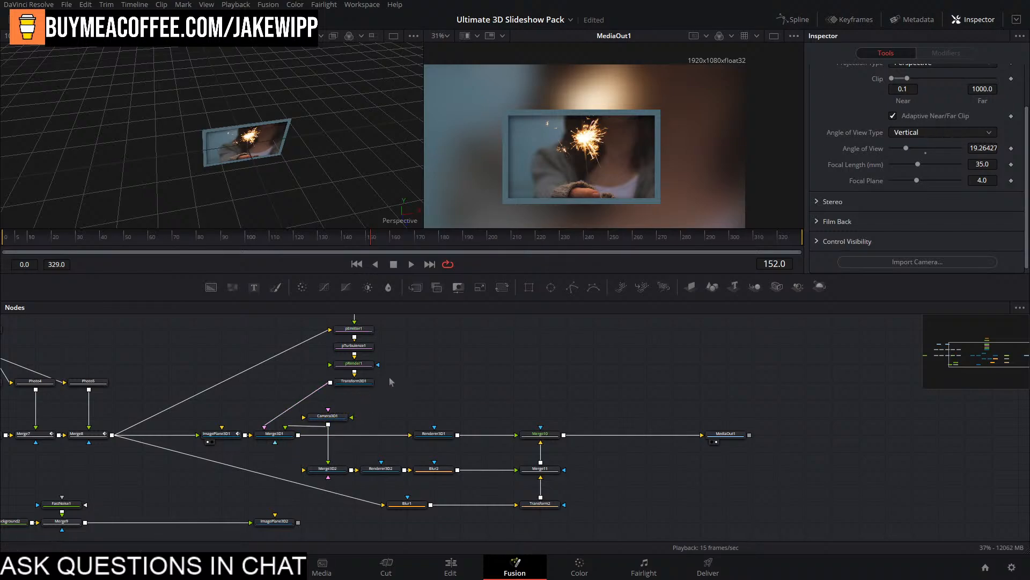
pyautogui.scroll(-3, 637, 78)
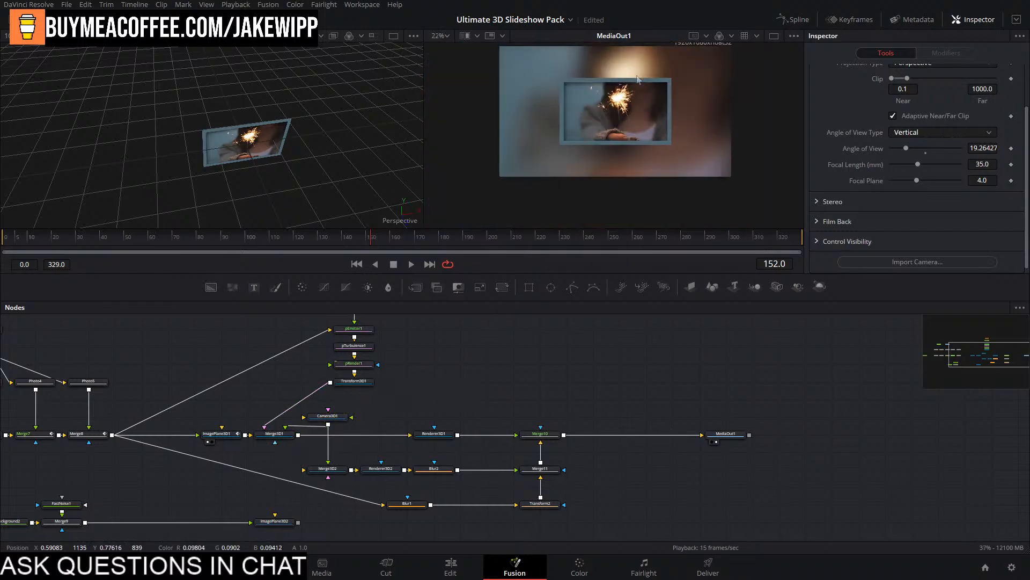
pyautogui.click(63, 236)
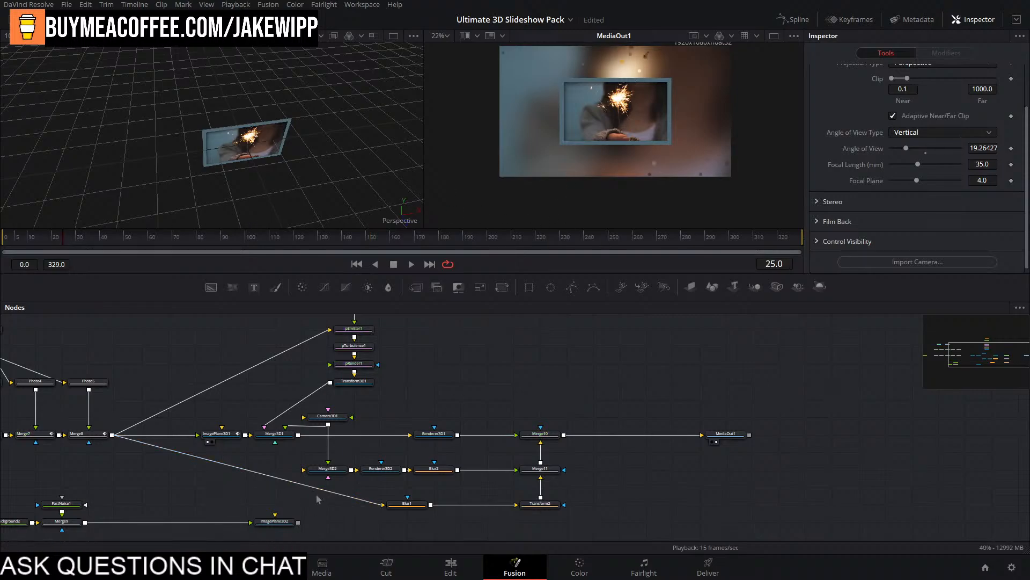
# Reroute the Transform3D1 particle output from Merge3D1 to Merge3D2 and inspect the composite in the MediaOut1 viewer.
pyautogui.moveTo(266, 428); pyautogui.dragTo(337, 464)
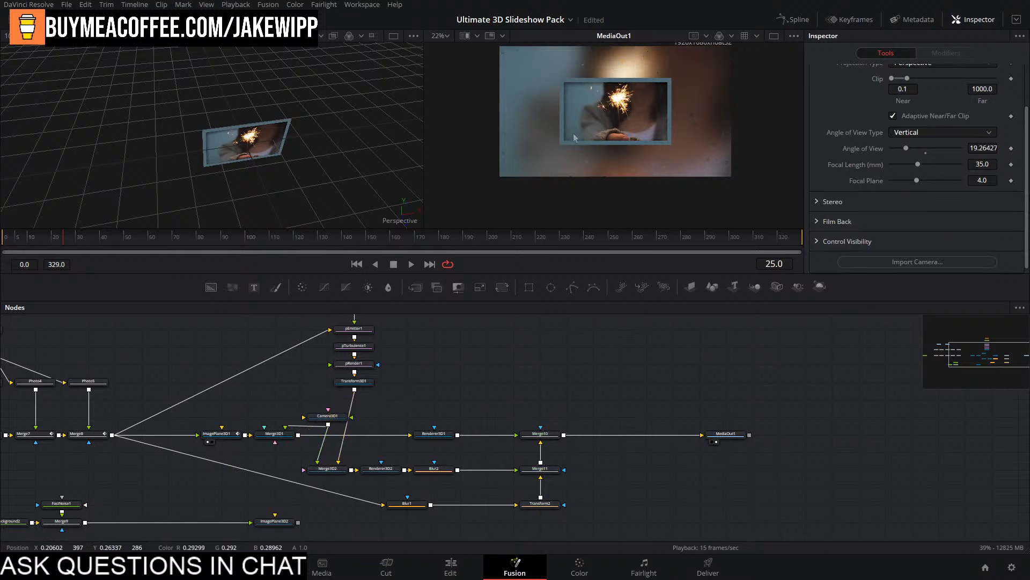
pyautogui.scroll(3, 593, 118)
pyautogui.scroll(-3, 593, 119)
pyautogui.scroll(1, 593, 119)
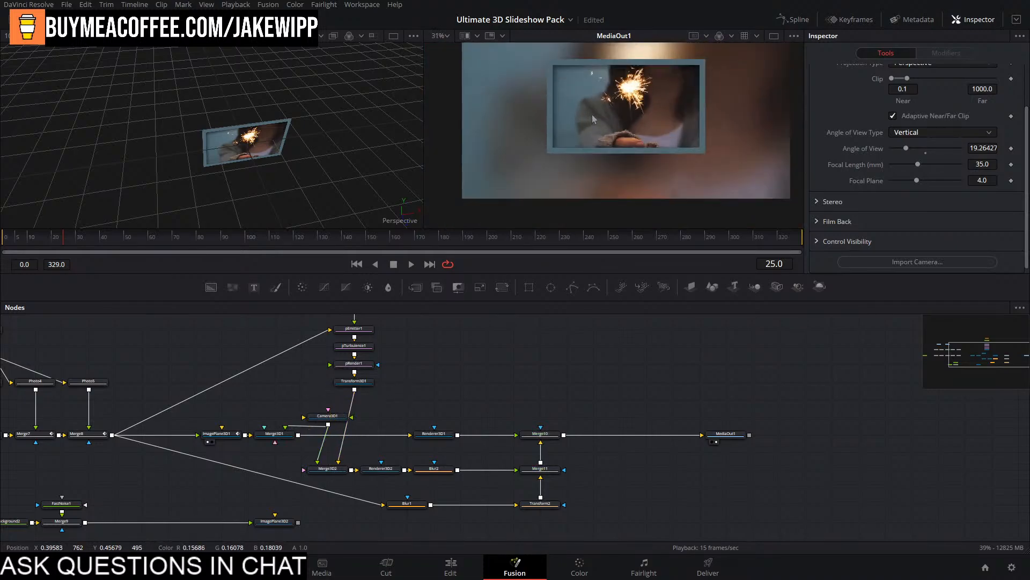
# Set the Blur2 node's Blur Size to 15.7 and play the composite from frame 25.
pyautogui.click(434, 469)
pyautogui.moveTo(913, 167); pyautogui.dragTo(900, 168)
pyautogui.press('space')
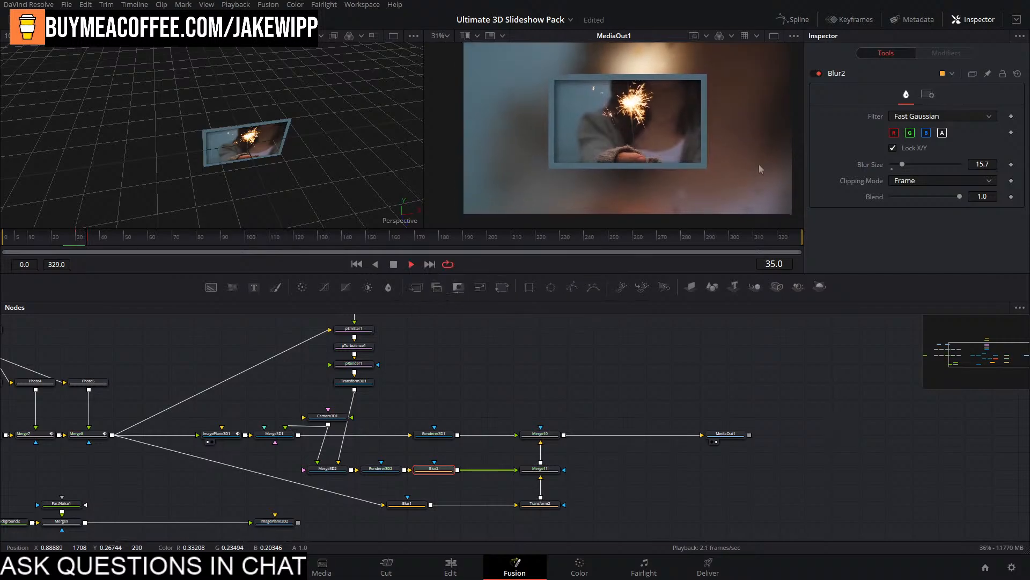
pyautogui.press('space')
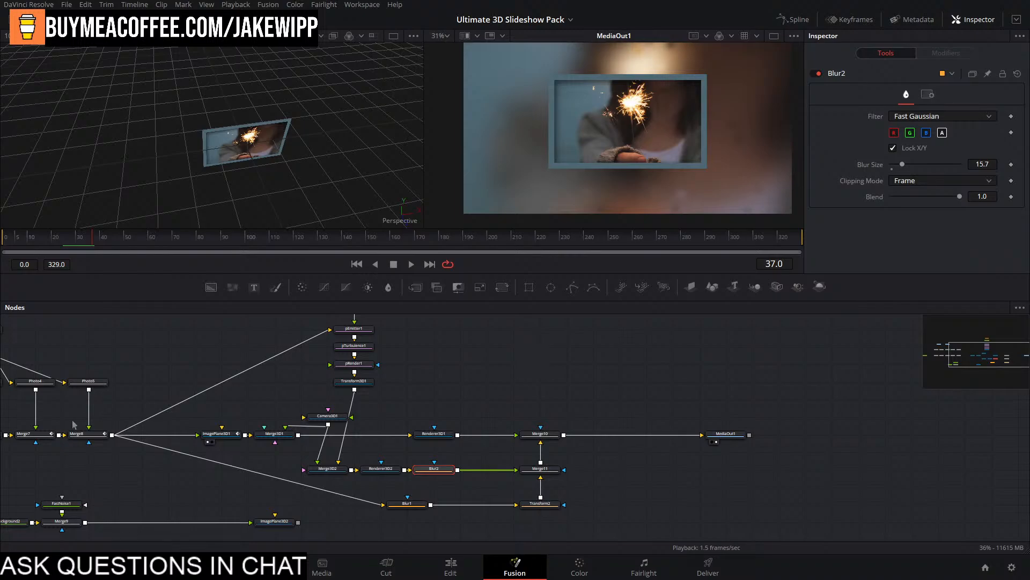
# Replay the composite's early frames to judge the blurred particles, and deselect Blur2.
pyautogui.click(54, 240)
pyautogui.press('space')
pyautogui.press('space')
pyautogui.click(629, 394)
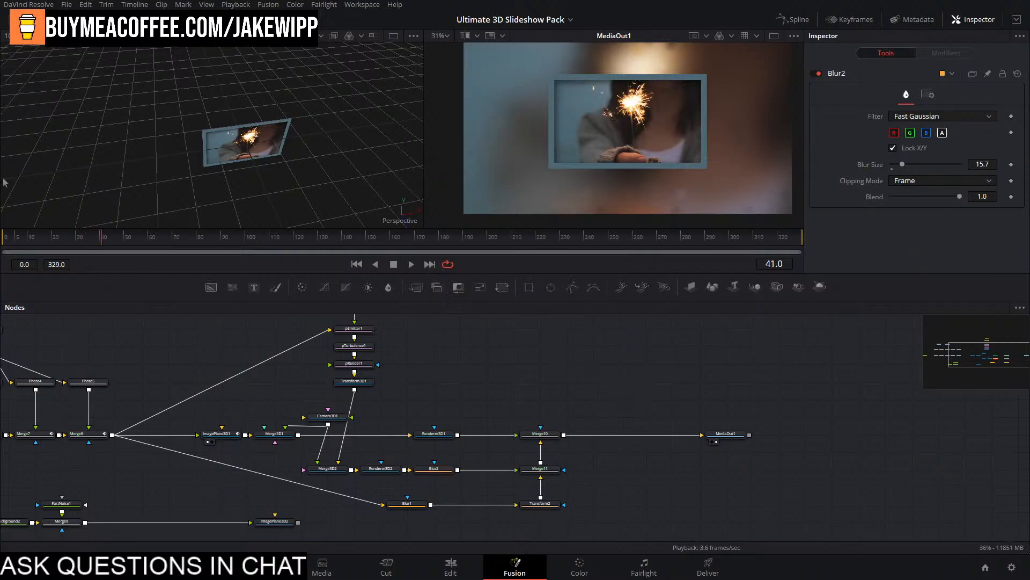
# Move to frame 66 and open the style settings of pEmitter1.
pyautogui.click(123, 246)
pyautogui.click(165, 240)
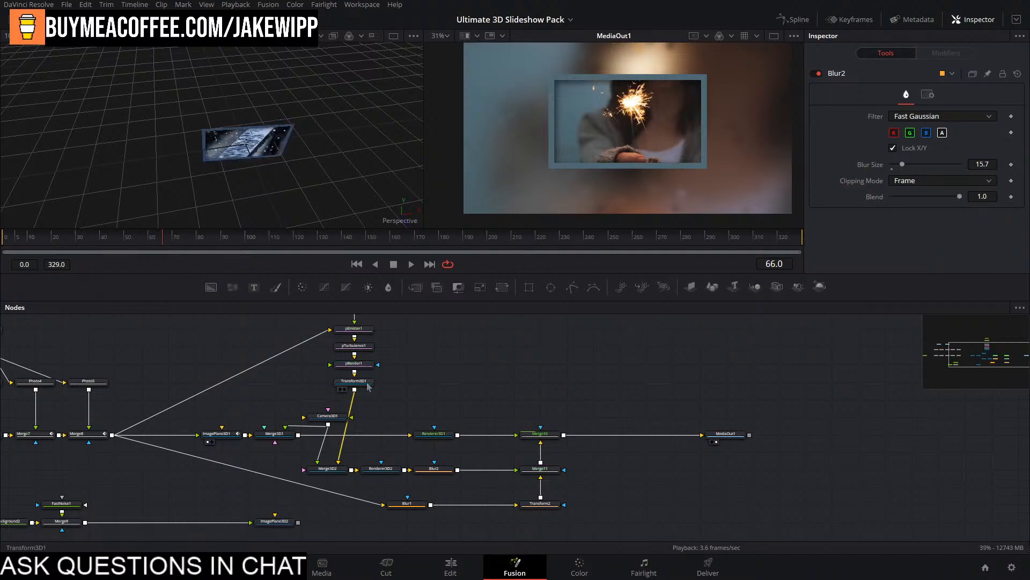
pyautogui.click(361, 334)
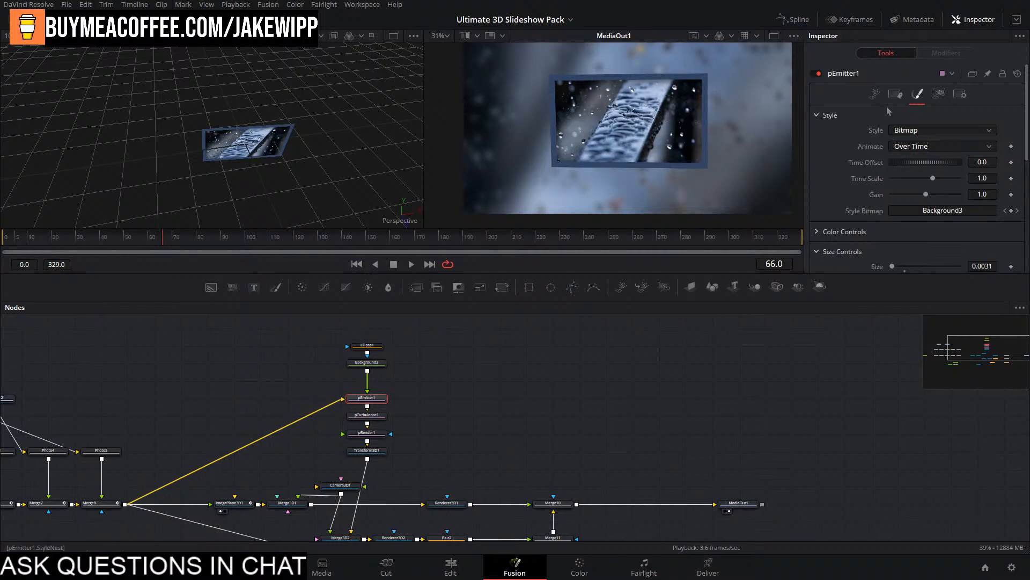
# Set the number of particles emitted by the pEmitter1 node to 5.
pyautogui.click(875, 93)
pyautogui.click(986, 168)
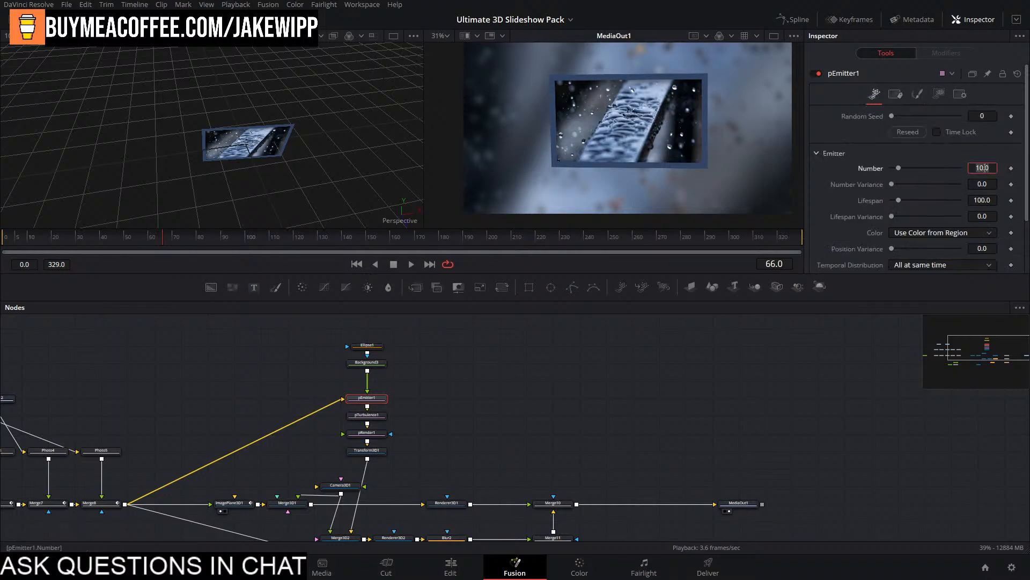
pyautogui.write('5')
pyautogui.press('Tab')
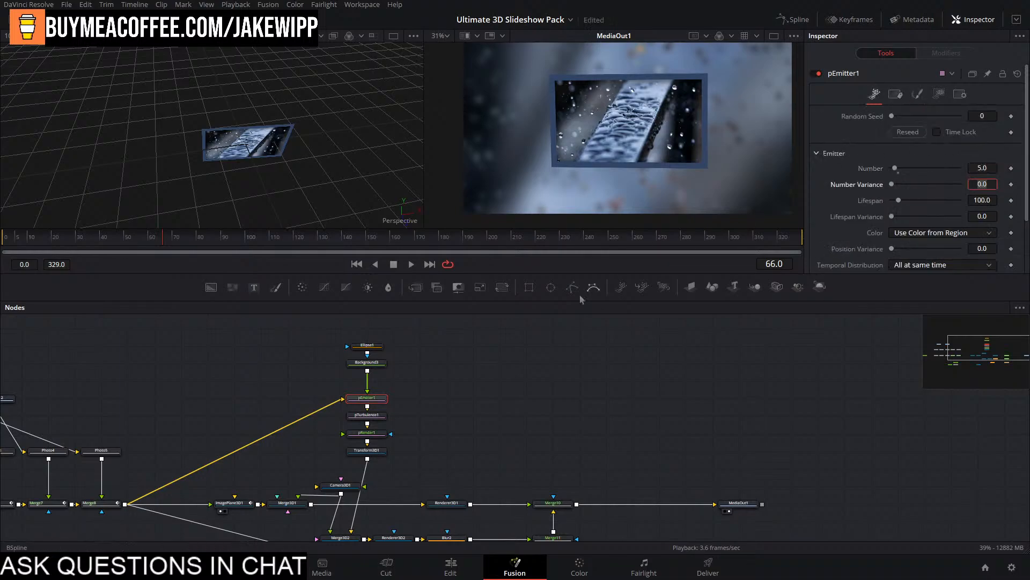
# Set Pre-Generate Frames on the pRender1 node to 50 and save the project.
pyautogui.click(368, 432)
pyautogui.scroll(-5, 945, 161)
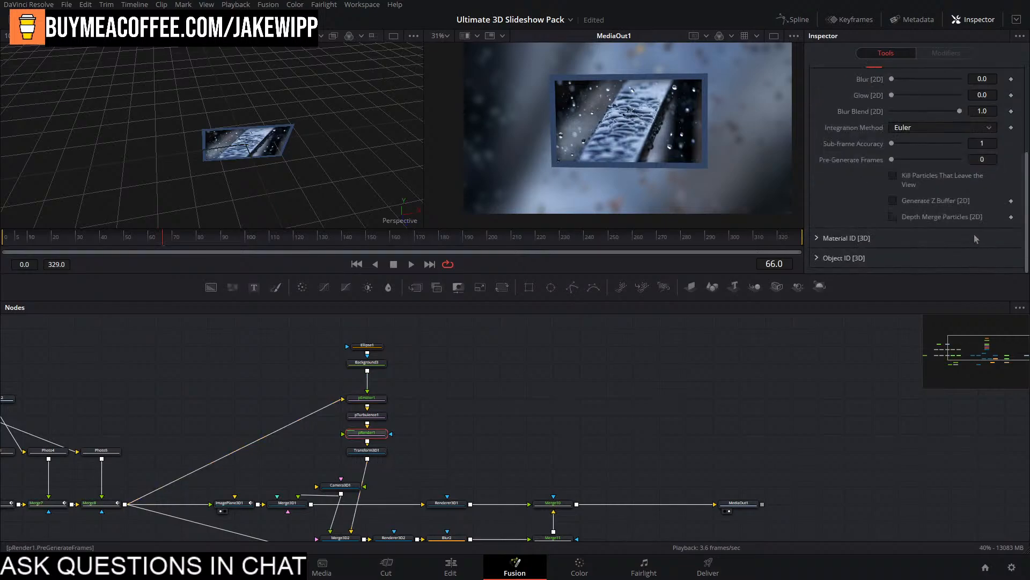
pyautogui.click(989, 159)
pyautogui.write('50')
pyautogui.press('Return')
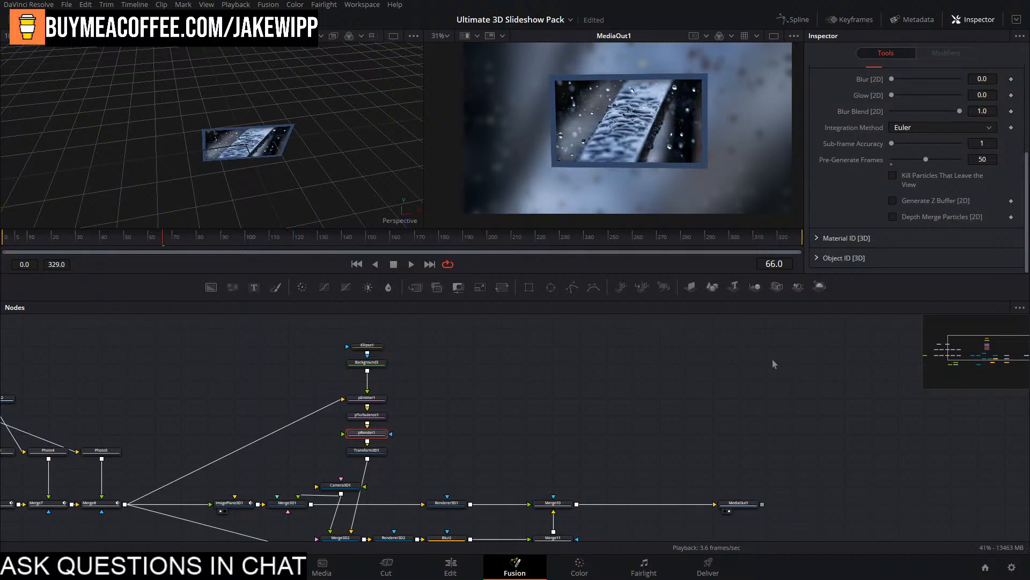
pyautogui.hotkey('ctrl', 's')
# Disable the Video 2 track on the Edit page and play back the slideshow composition on Video 3.
pyautogui.press('space')
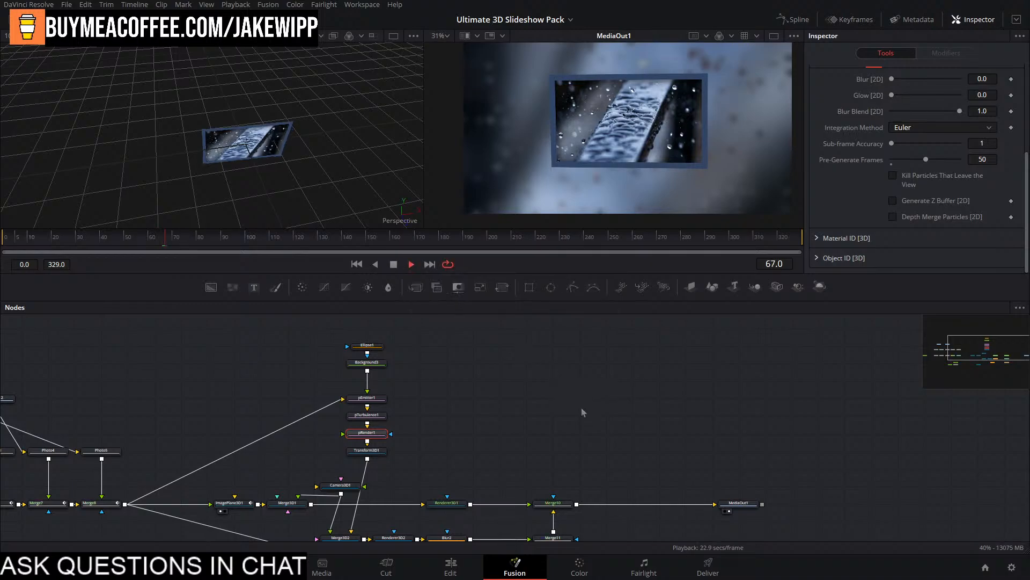
pyautogui.press('space')
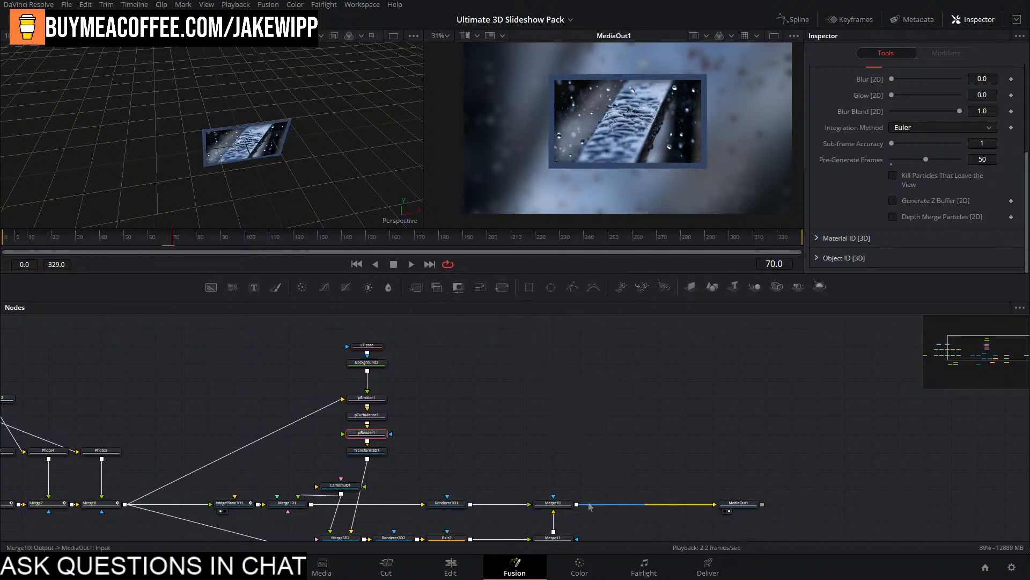
pyautogui.click(451, 567)
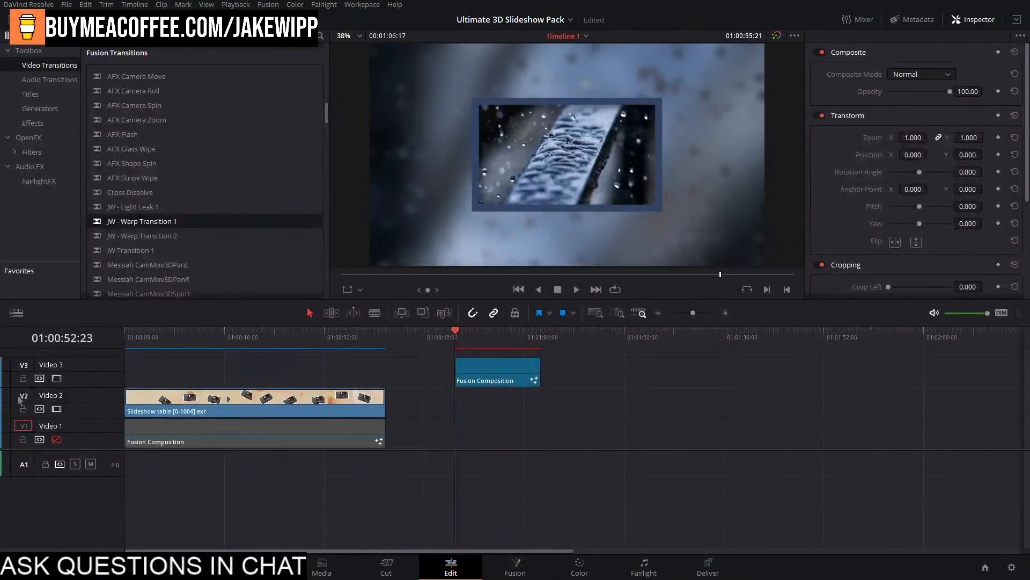
pyautogui.click(56, 408)
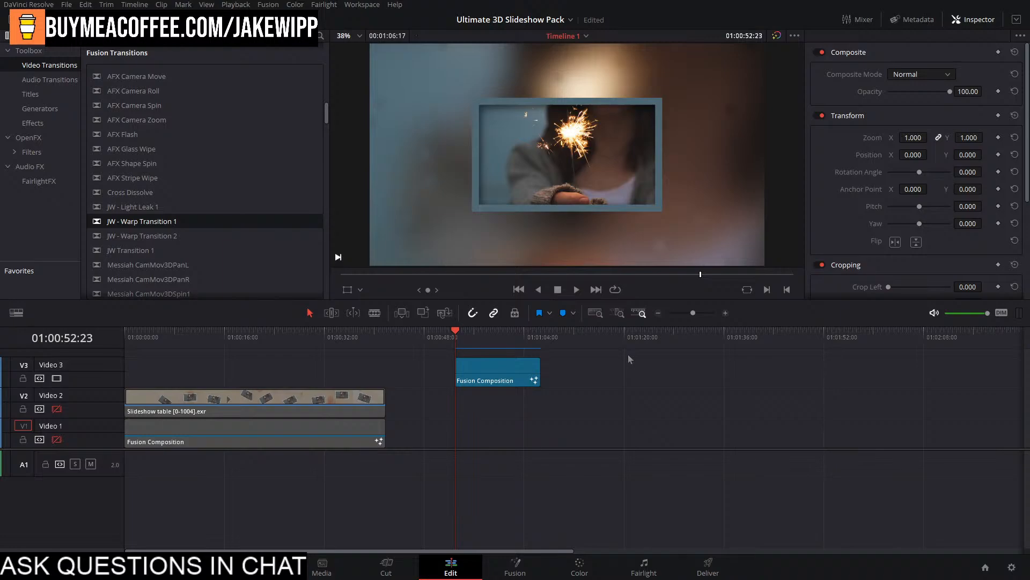
pyautogui.press('space')
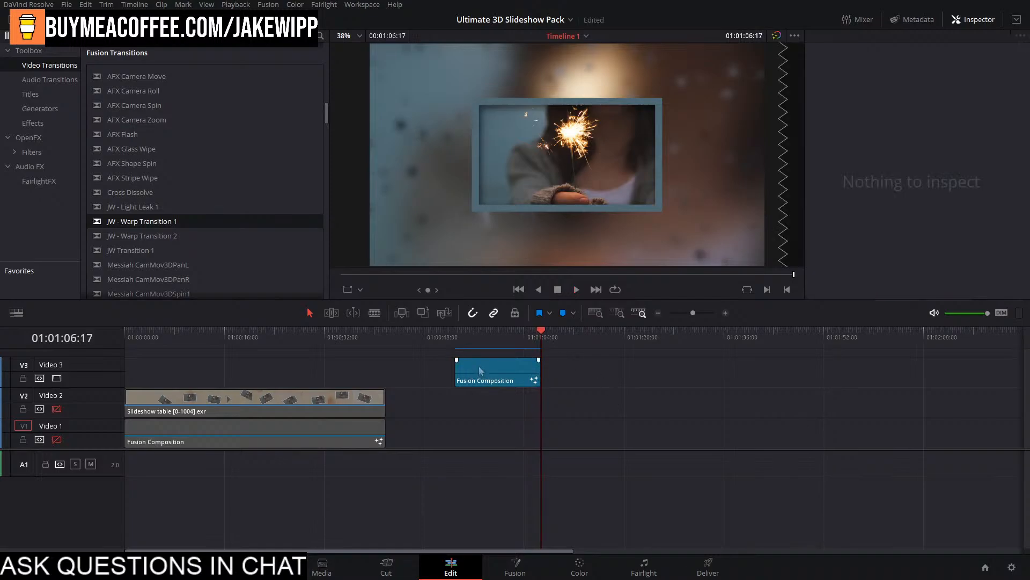
pyautogui.moveTo(496, 343); pyautogui.dragTo(485, 355)
# Move the slideshow composition from Video 3 to Video 1, directly after the first composition, and enable the Video 1 track.
pyautogui.moveTo(463, 374); pyautogui.dragTo(428, 440)
pyautogui.click(423, 342)
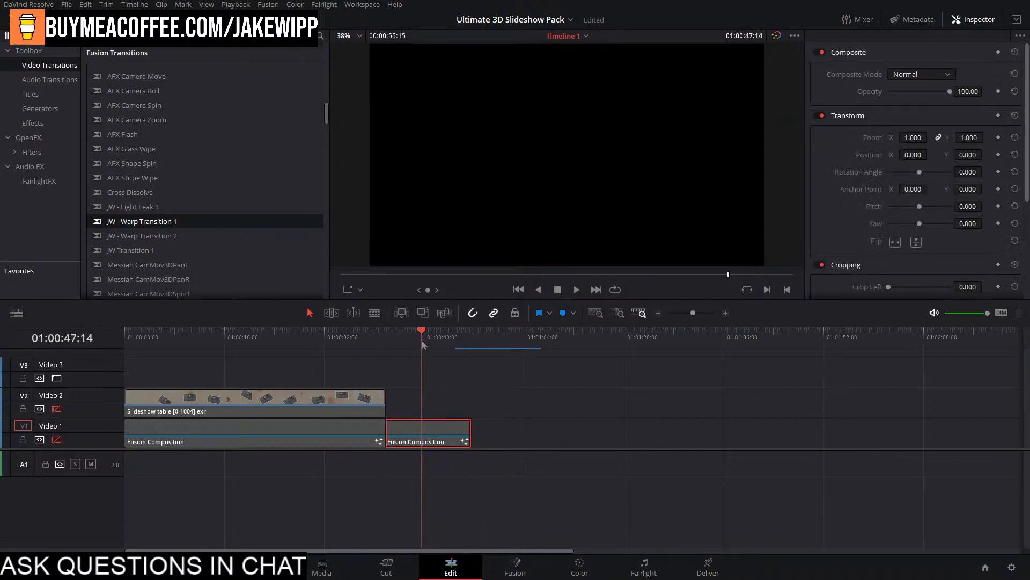
pyautogui.click(57, 440)
# Open the moved composition in Fusion and delete the unused, disconnected node chain below the main graph.
pyautogui.click(514, 569)
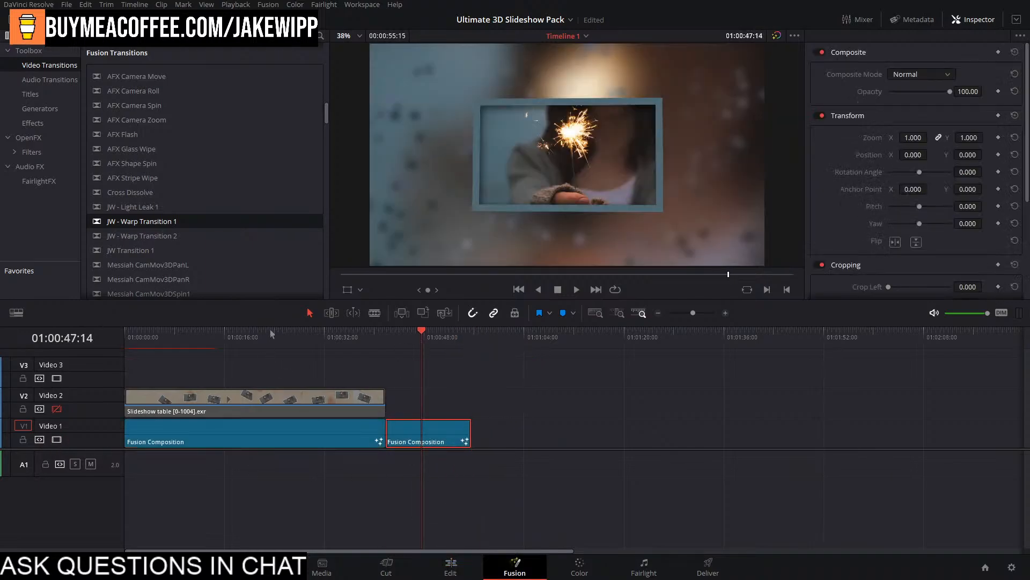
pyautogui.click(554, 432)
pyautogui.moveTo(554, 419); pyautogui.dragTo(603, 375)
pyautogui.scroll(-3, 602, 376)
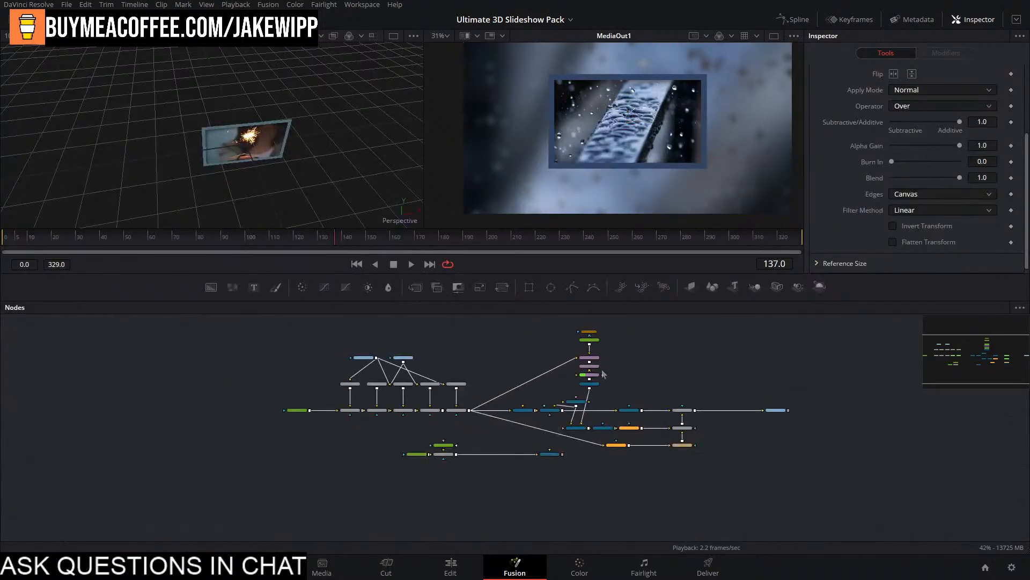
pyautogui.scroll(3, 570, 409)
pyautogui.moveTo(552, 475); pyautogui.dragTo(136, 529)
pyautogui.press('Delete')
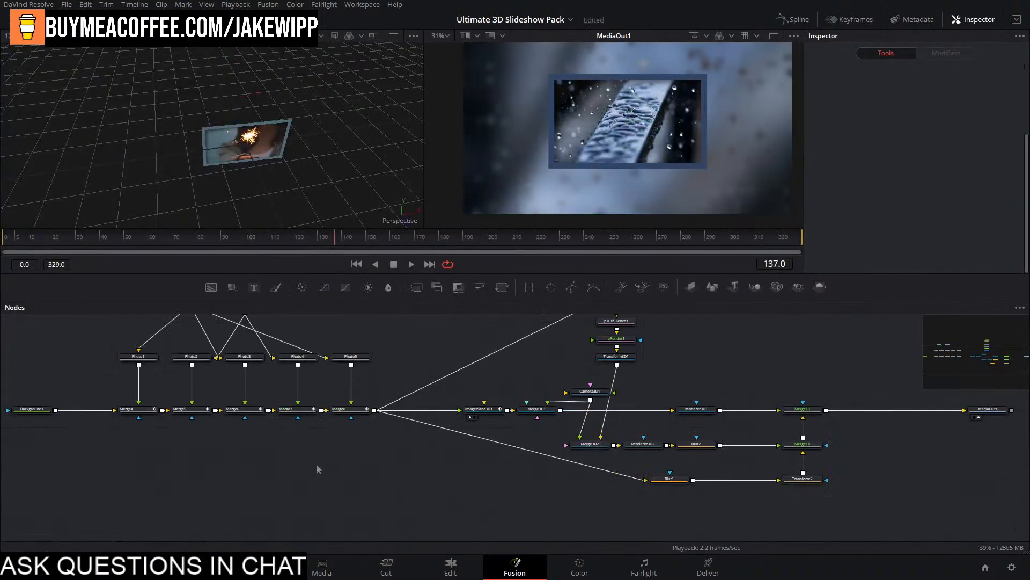
# Move the two MediaIn nodes higher in the graph, well above the photo nodes.
pyautogui.scroll(-2, 317, 464)
pyautogui.moveTo(318, 465); pyautogui.dragTo(264, 491)
pyautogui.moveTo(303, 388); pyautogui.dragTo(246, 426)
pyautogui.scroll(-2, 426, 462)
pyautogui.click(363, 436)
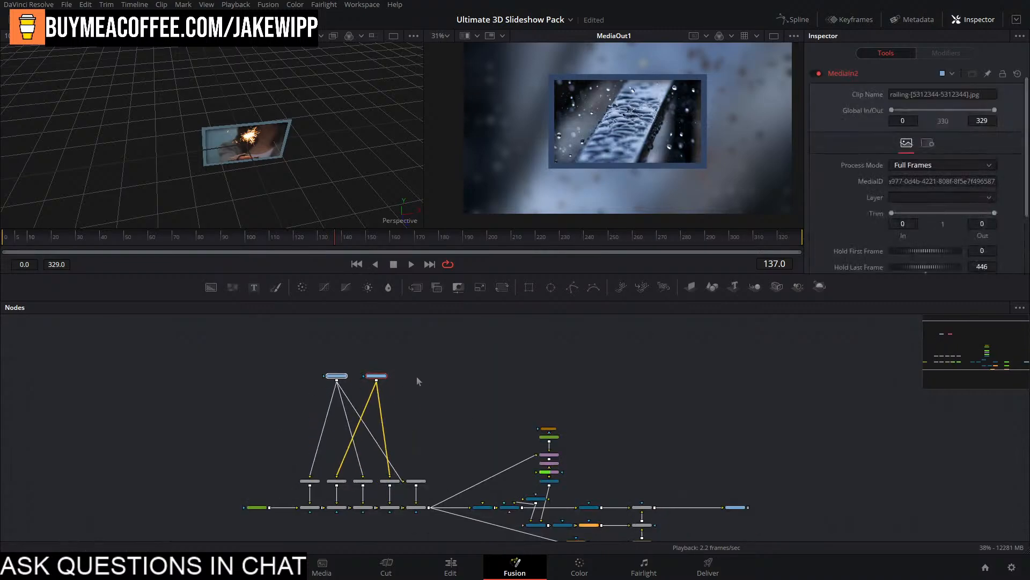
# Select all slideshow nodes except the MediaIn and MediaOut nodes and start saving their settings to a file.
pyautogui.scroll(-2, 417, 376)
pyautogui.moveTo(140, 359); pyautogui.dragTo(650, 504)
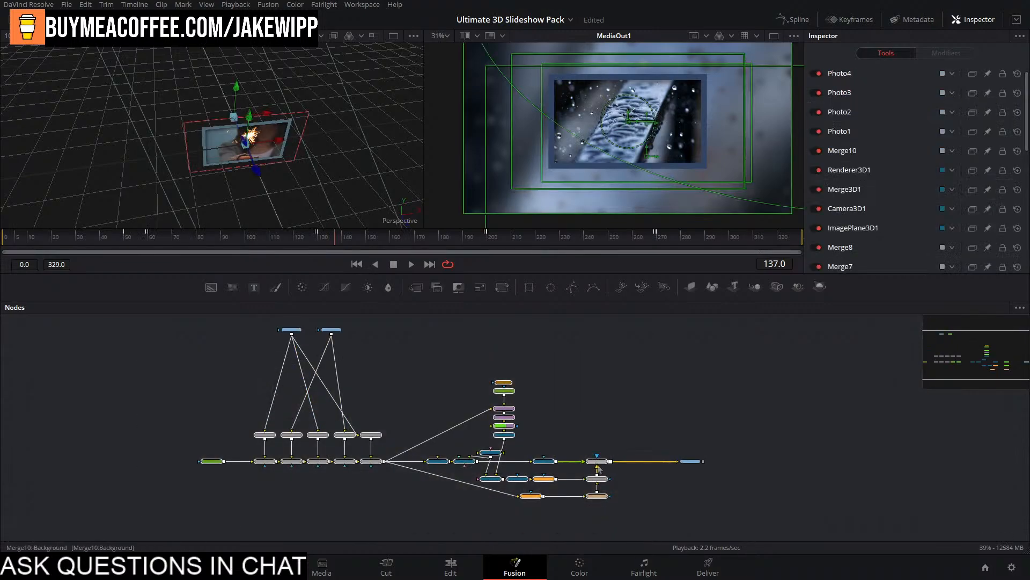
pyautogui.click(597, 466)
pyautogui.rightClick(598, 466)
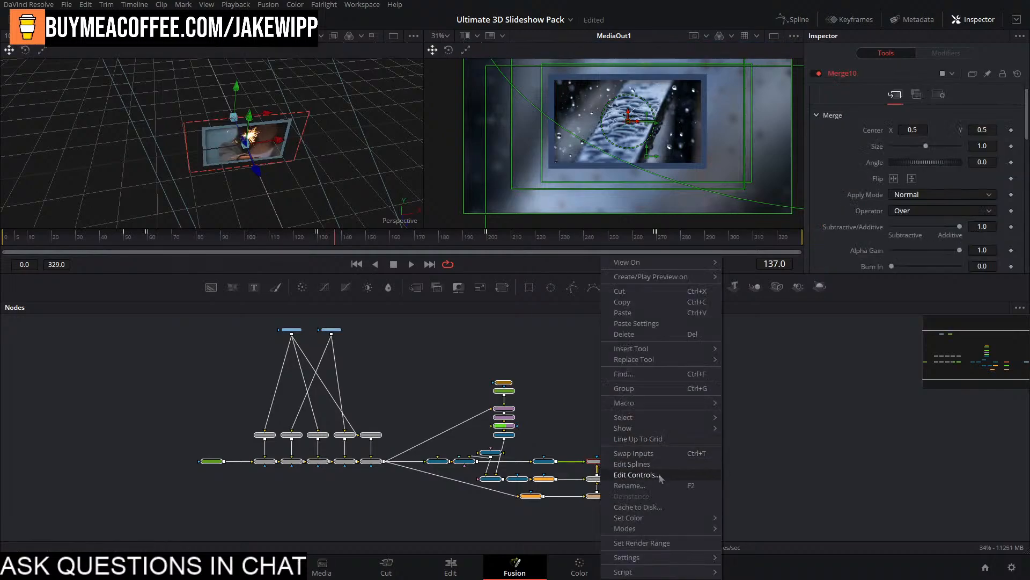
pyautogui.moveTo(637, 558)
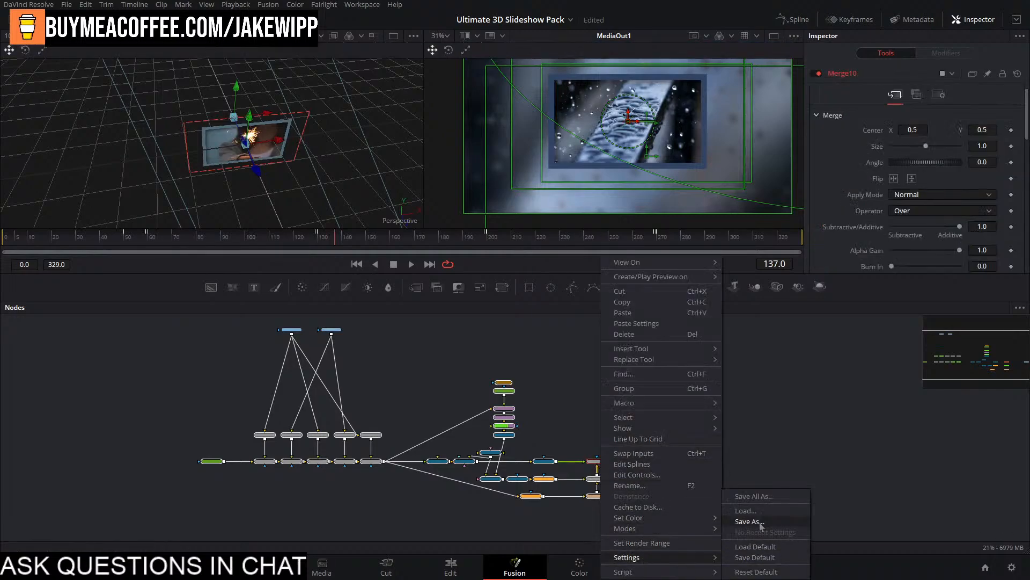
pyautogui.click(760, 525)
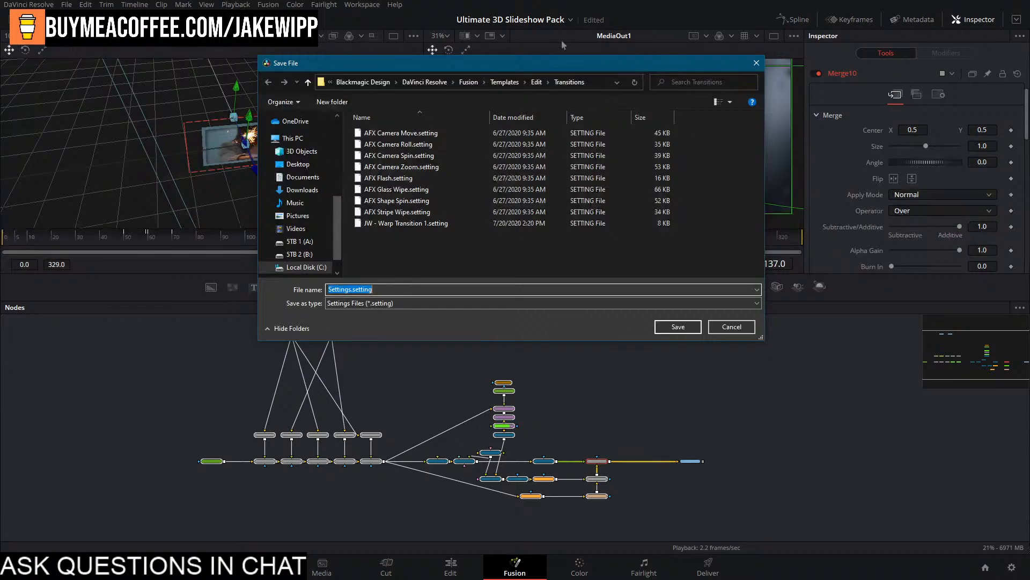
# Save the settings file as "Ultimate Slideshow 2" in the Ultimate Slideshow Pack folder under Davinci Resolve Tutorials, Packs, and deselect the nodes.
pyautogui.scroll(5, 294, 195)
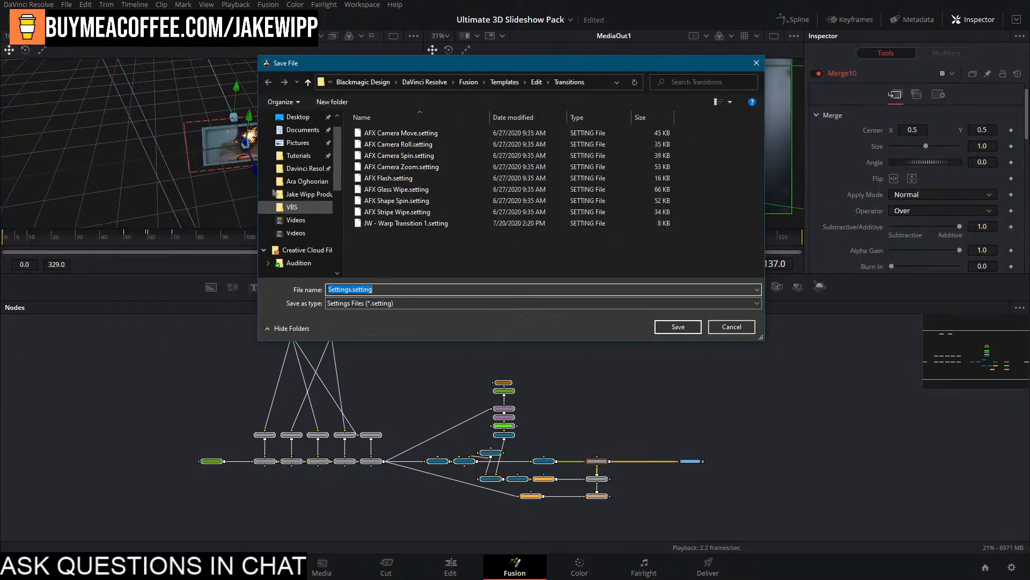
pyautogui.click(303, 182)
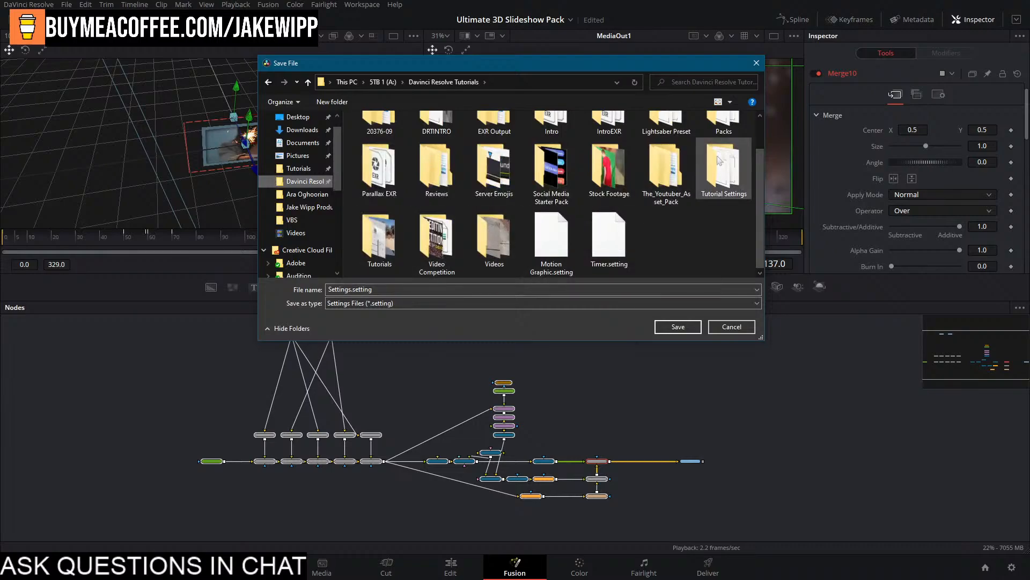
pyautogui.scroll(1, 714, 152)
pyautogui.doubleClick(721, 153)
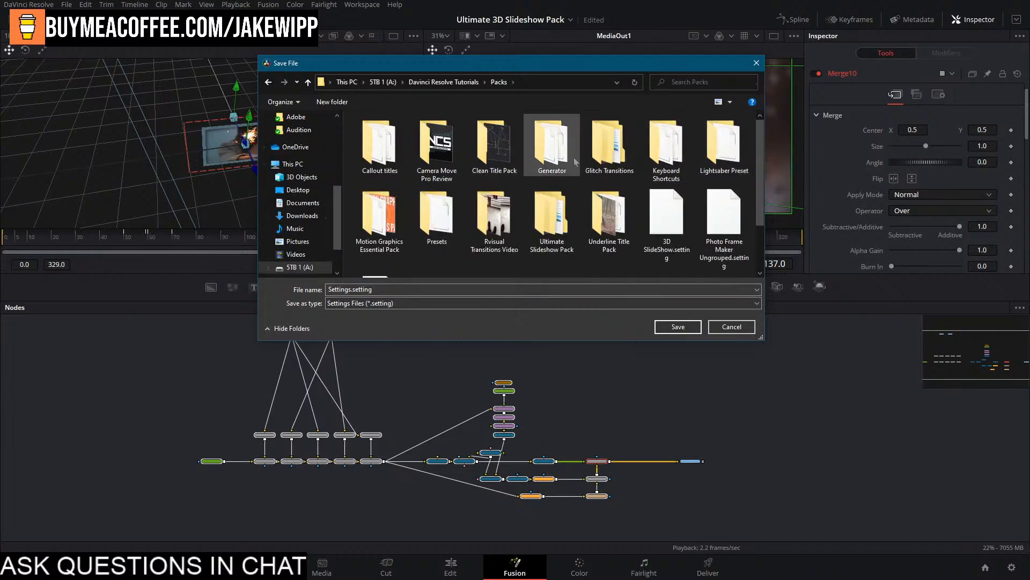
pyautogui.doubleClick(552, 215)
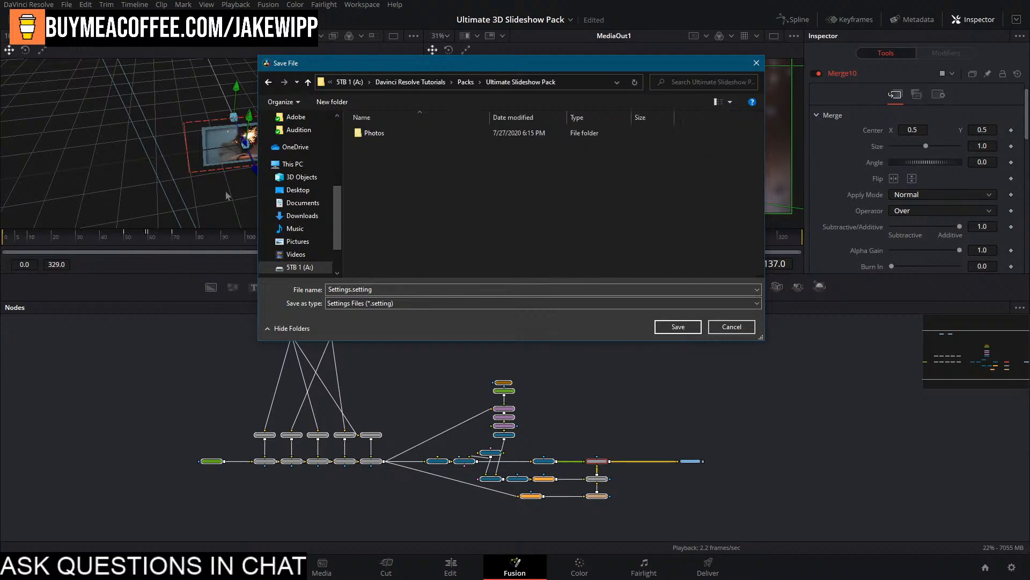
pyautogui.click(403, 290)
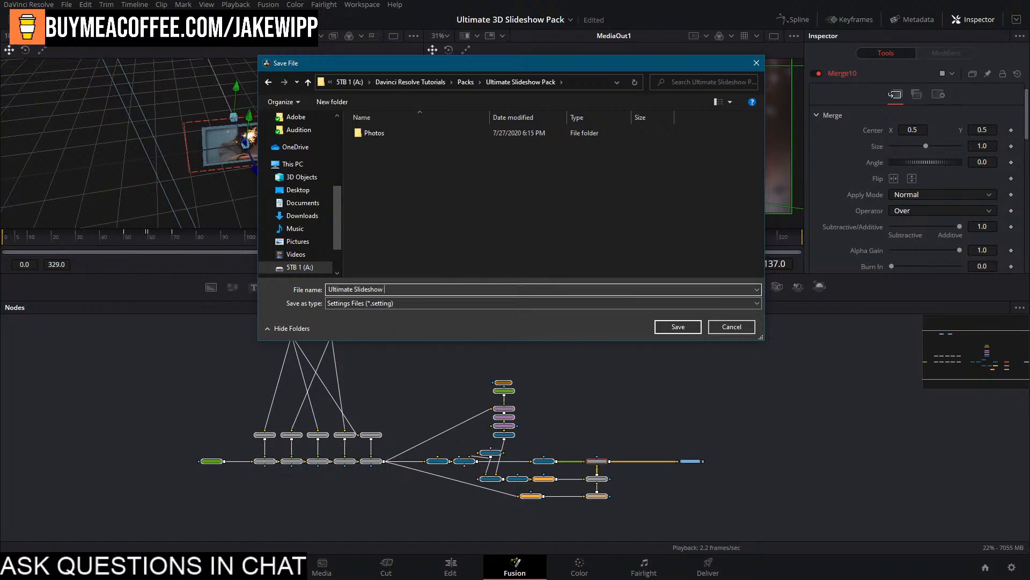
pyautogui.write('Ultimate Slideshow 2')
pyautogui.press('Return')
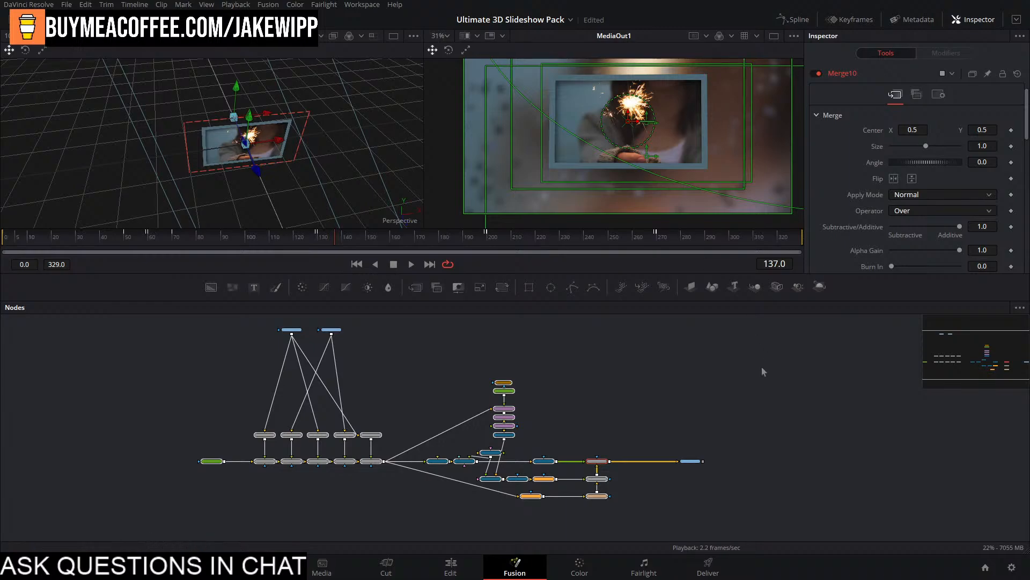
pyautogui.click(670, 405)
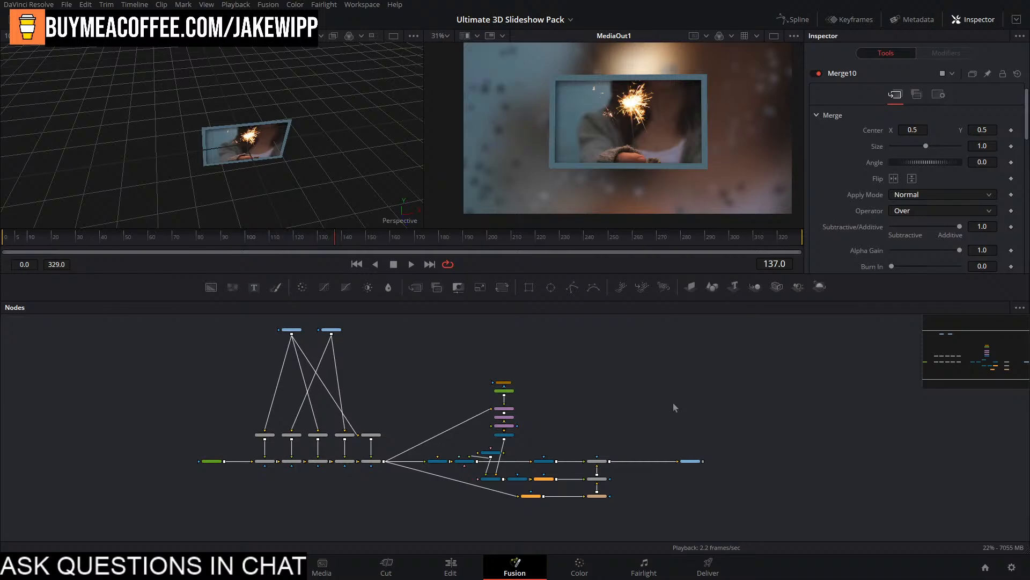
# Review the slideshow composition on Video 1 by scrubbing through it on the Edit page.
pyautogui.click(483, 570)
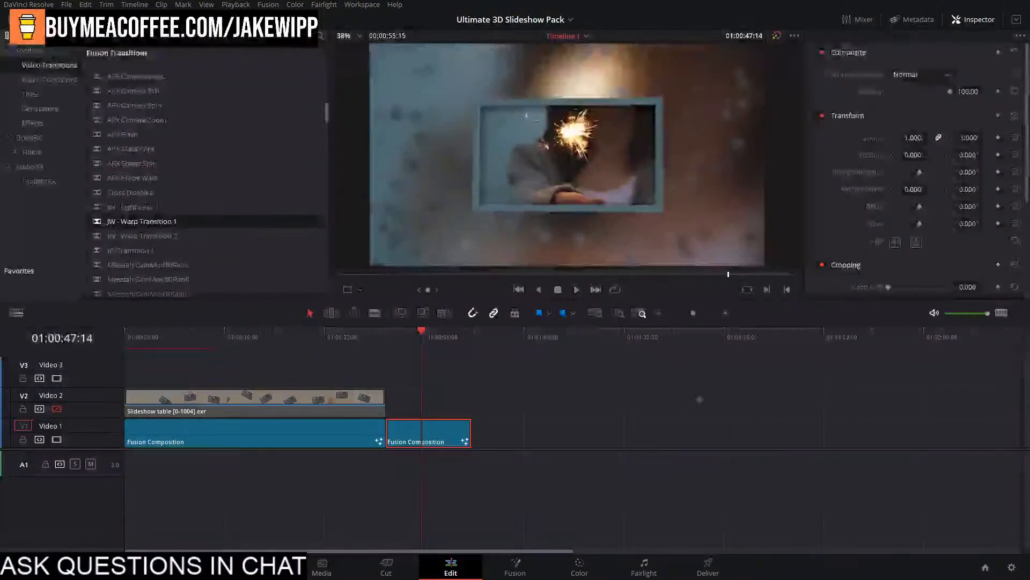
pyautogui.moveTo(408, 350); pyautogui.dragTo(450, 356)
pyautogui.click(466, 346)
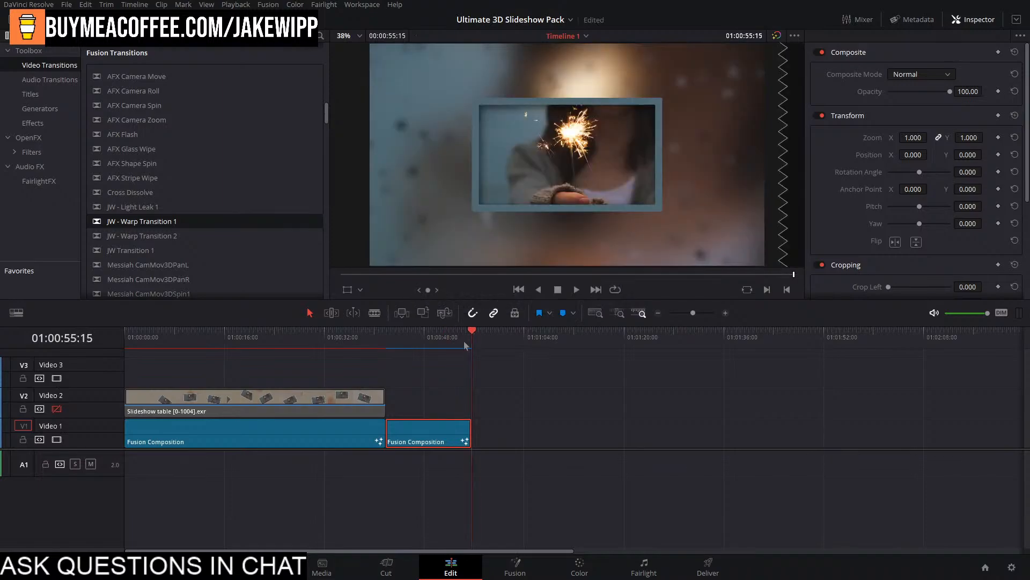
pyautogui.click(444, 351)
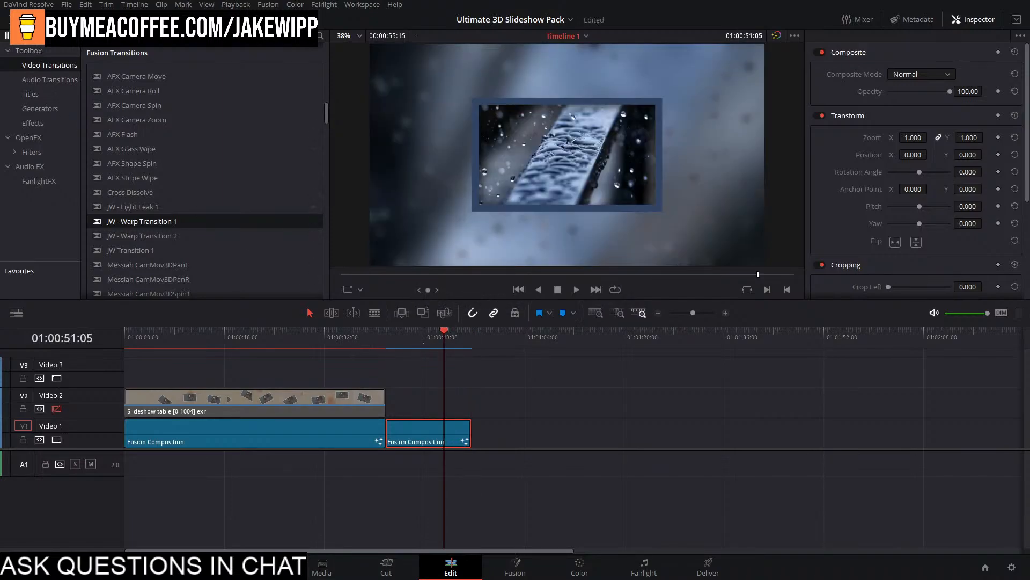
# Add a new Fusion Composition to Video 1 after the existing clips, leaving a gap, and open it in Fusion.
pyautogui.click(40, 108)
pyautogui.click(32, 123)
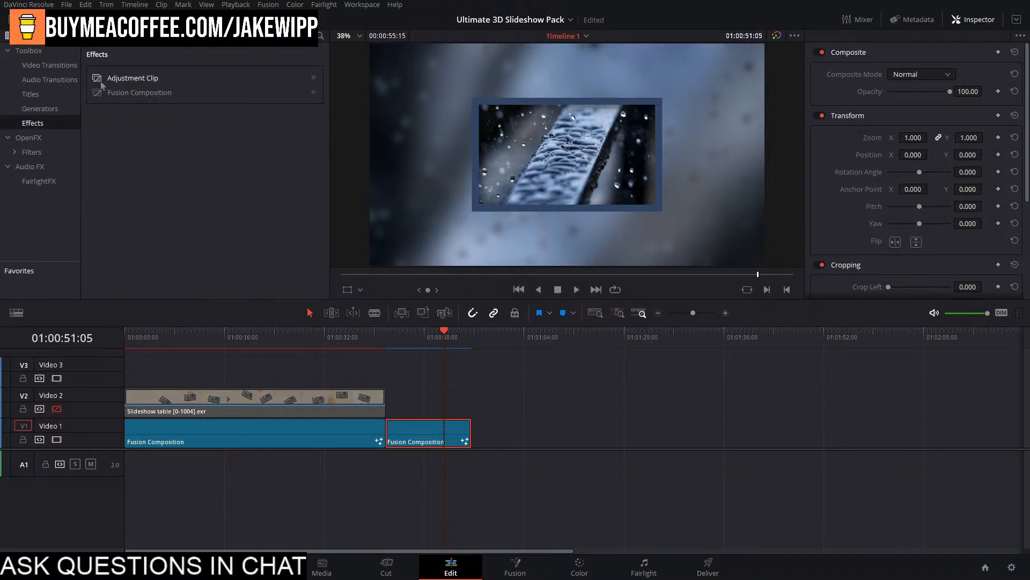
pyautogui.moveTo(139, 92); pyautogui.dragTo(542, 429)
pyautogui.click(572, 348)
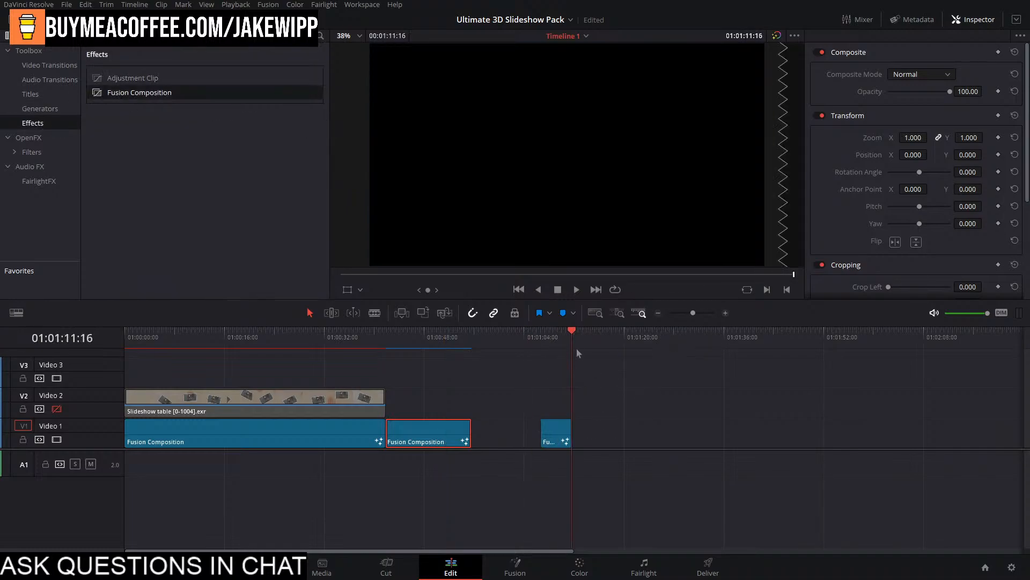
pyautogui.click(554, 372)
pyautogui.click(550, 435)
pyautogui.click(515, 567)
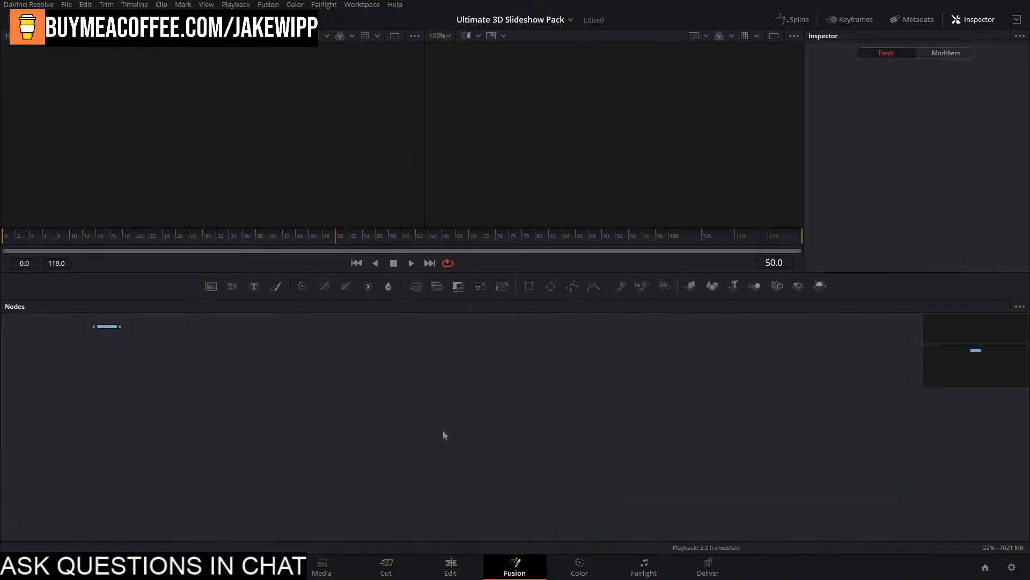
# Add a Text+ node reading "TYPOGRAPHY" to the node graph, well before MediaOut1, and show it in the first viewer.
pyautogui.moveTo(443, 432); pyautogui.dragTo(670, 447)
pyautogui.scroll(3, 313, 349)
pyautogui.moveTo(314, 350); pyautogui.dragTo(450, 397)
pyautogui.scroll(2, 443, 384)
pyautogui.scroll(2, 442, 384)
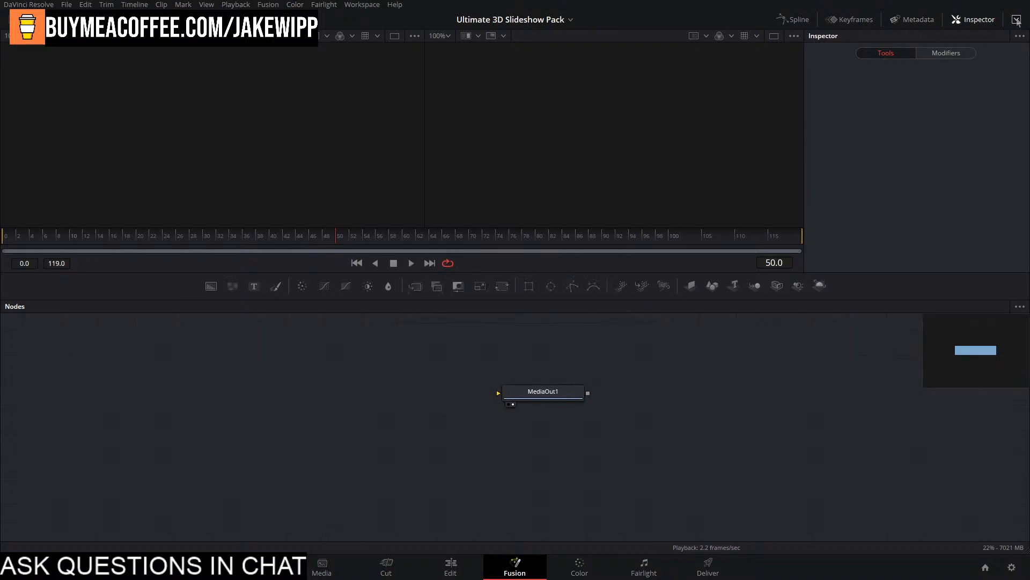
pyautogui.moveTo(338, 397); pyautogui.dragTo(510, 441)
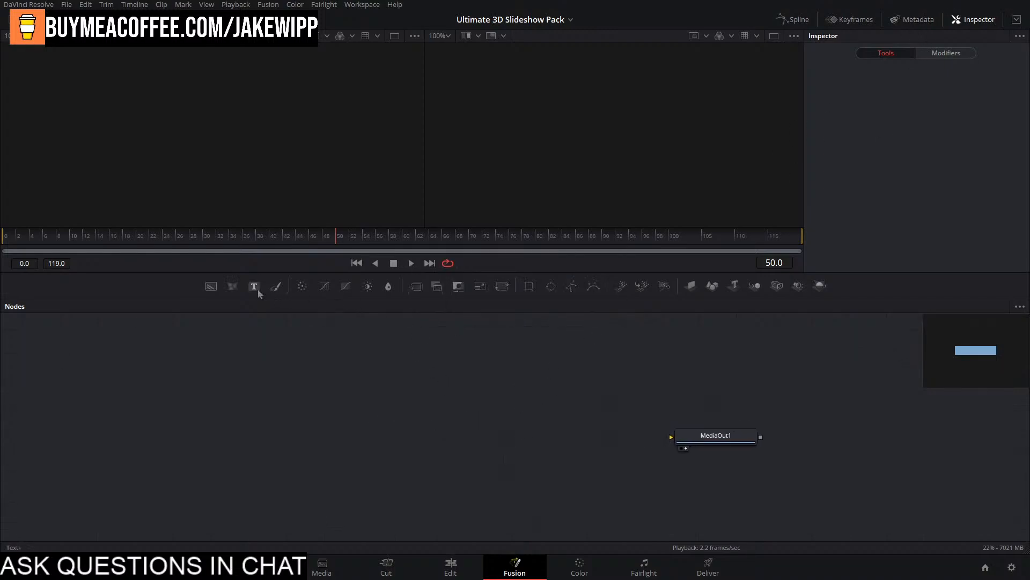
pyautogui.moveTo(253, 286); pyautogui.dragTo(307, 413)
pyautogui.press('1')
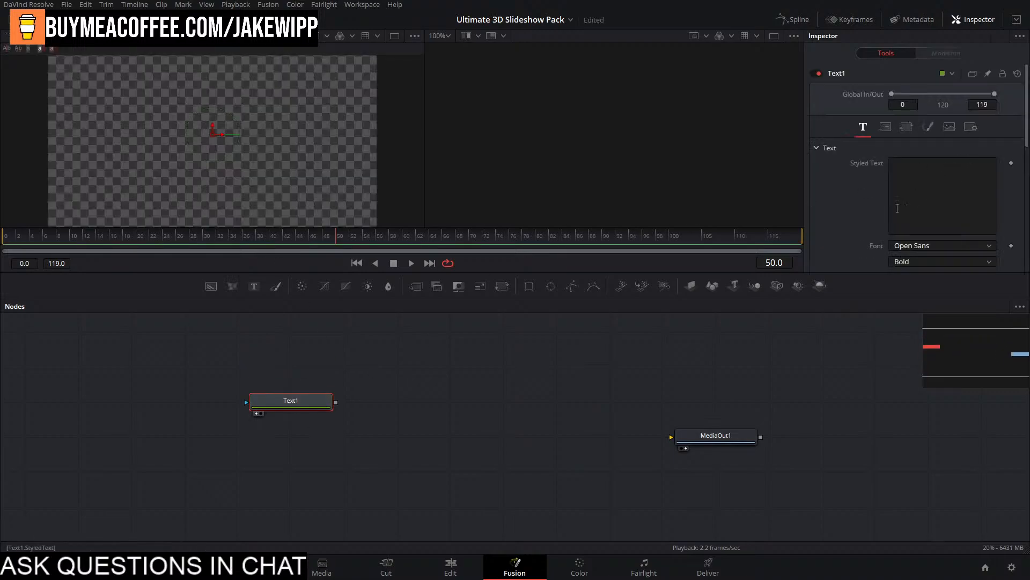
pyautogui.click(896, 208)
pyautogui.write('TYPOGRA')
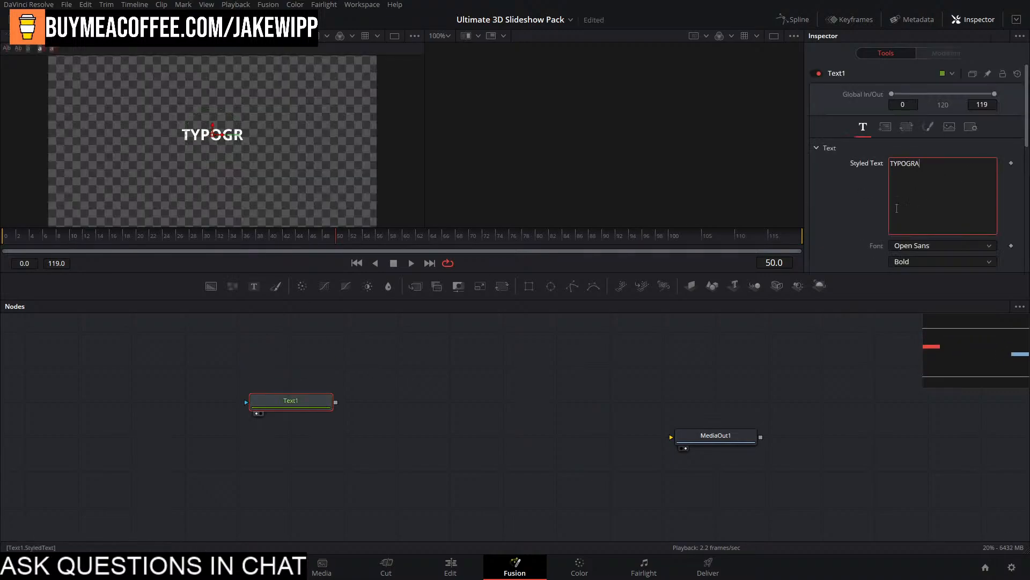
pyautogui.write('PHY')
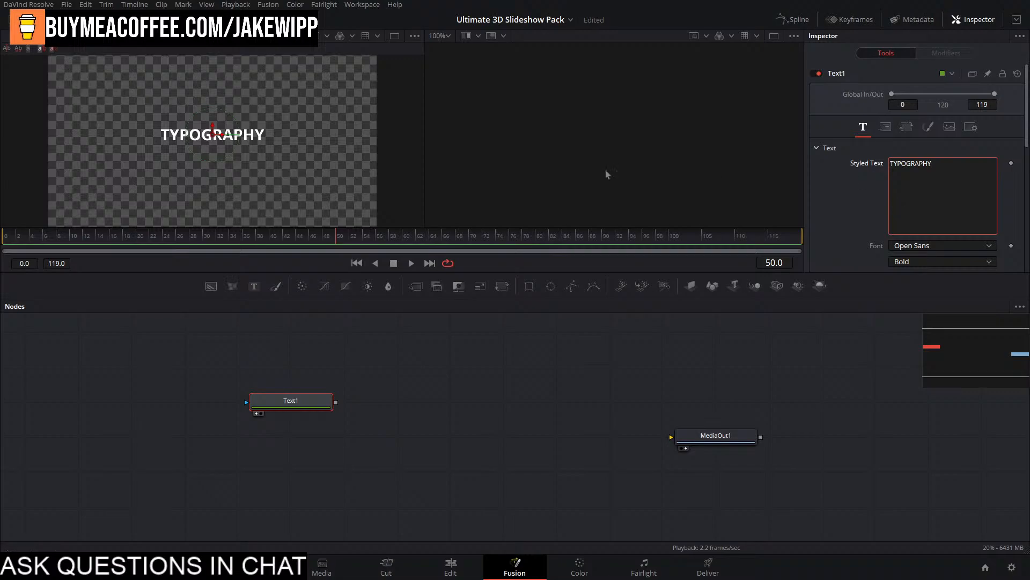
# Move the Text1 node up in the graph and add a second text line reading "paragraph about it".
pyautogui.moveTo(304, 409); pyautogui.dragTo(304, 373)
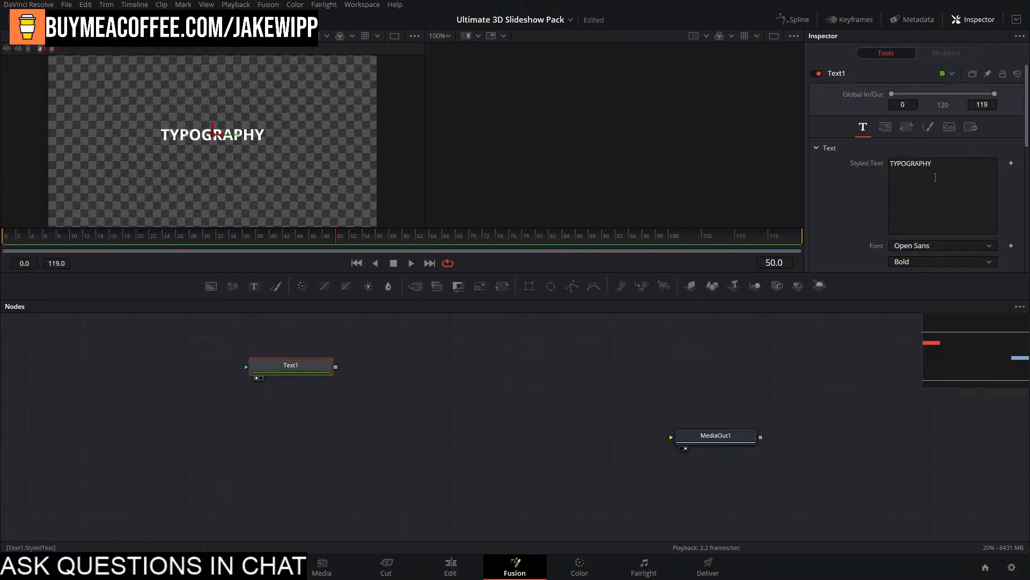
pyautogui.click(962, 172)
pyautogui.press('Return')
pyautogui.write('p')
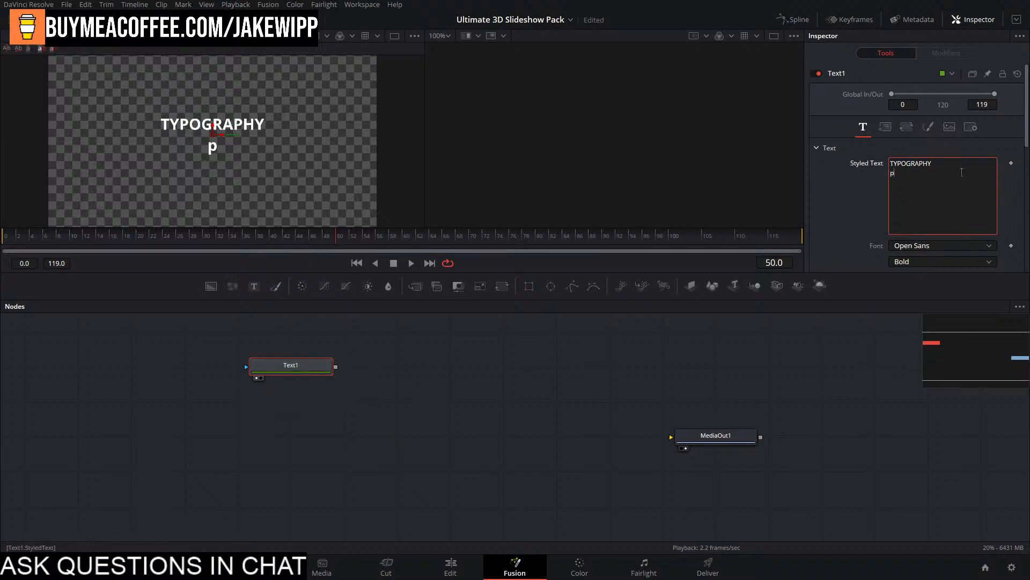
pyautogui.write('aragraph ')
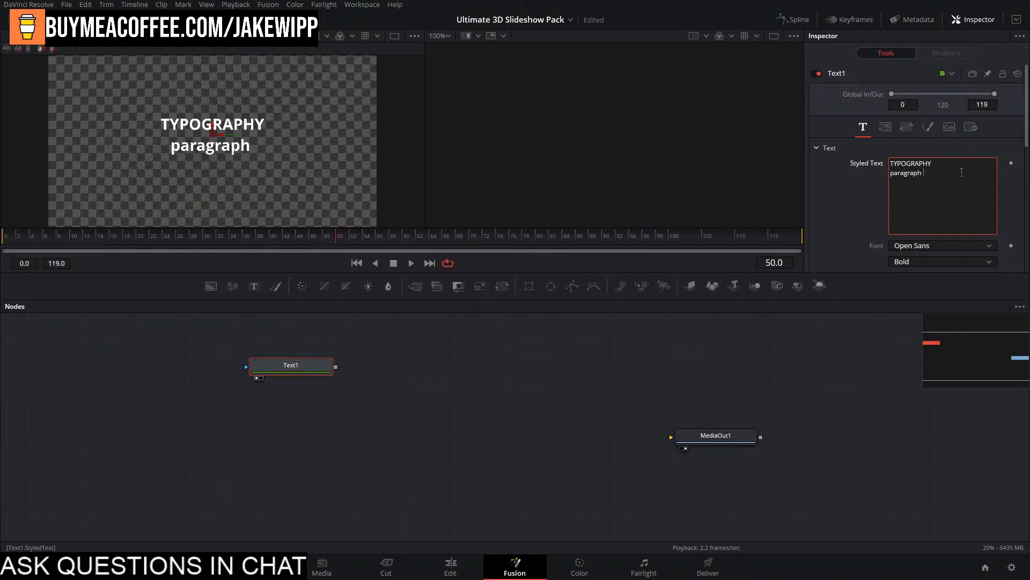
pyautogui.write('about it')
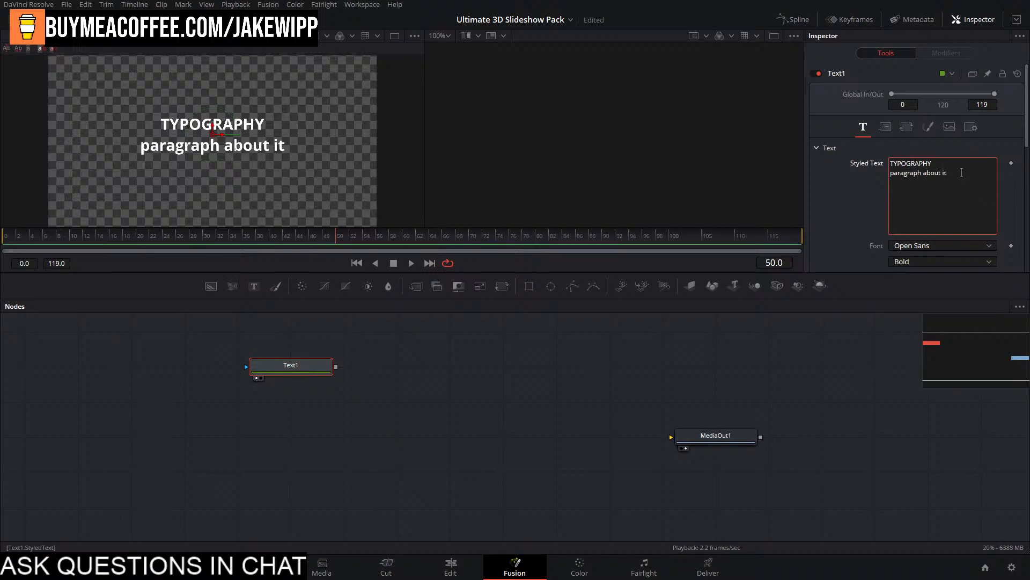
pyautogui.click(432, 449)
# Duplicate Text1 below itself and replace the copy's text with "2nd paragraph all about it", with "about it" on the second line.
pyautogui.hotkey('ctrl', 'c')
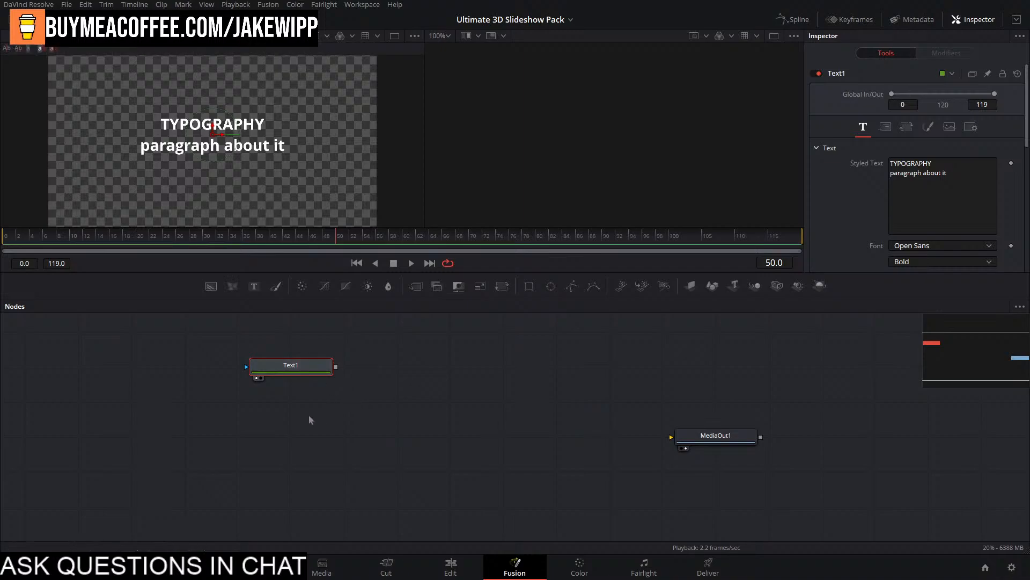
pyautogui.click(308, 414)
pyautogui.hotkey('ctrl', 'v')
pyautogui.moveTo(324, 407); pyautogui.dragTo(324, 442)
pyautogui.click(964, 184)
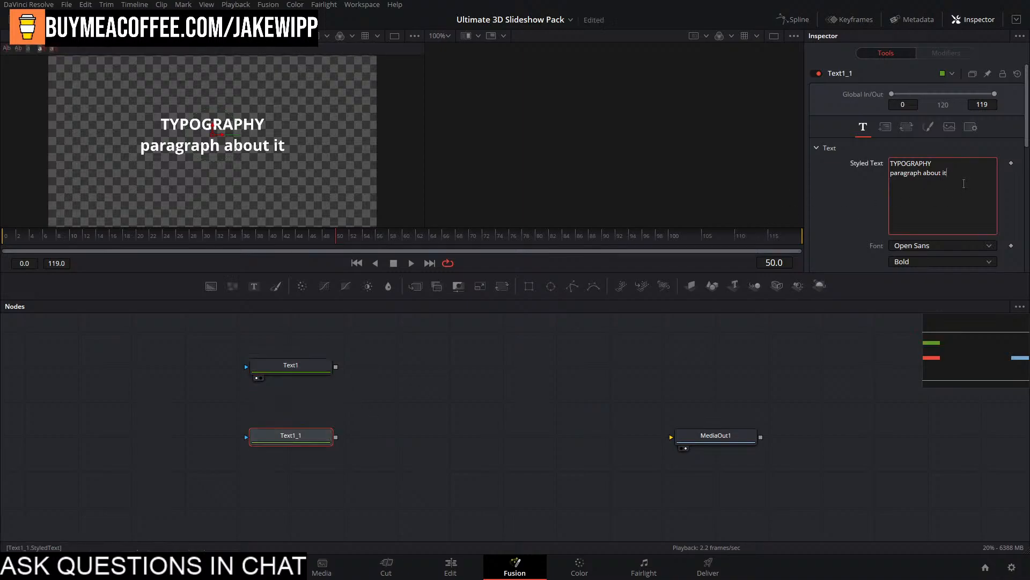
pyautogui.hotkey('ctrl', 'a')
pyautogui.write('2n')
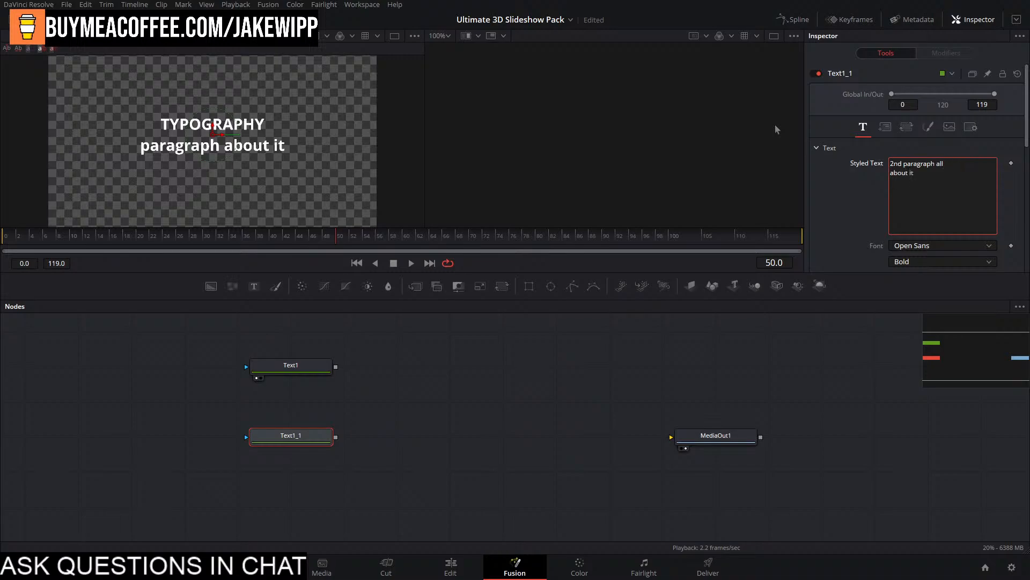
pyautogui.click(448, 348)
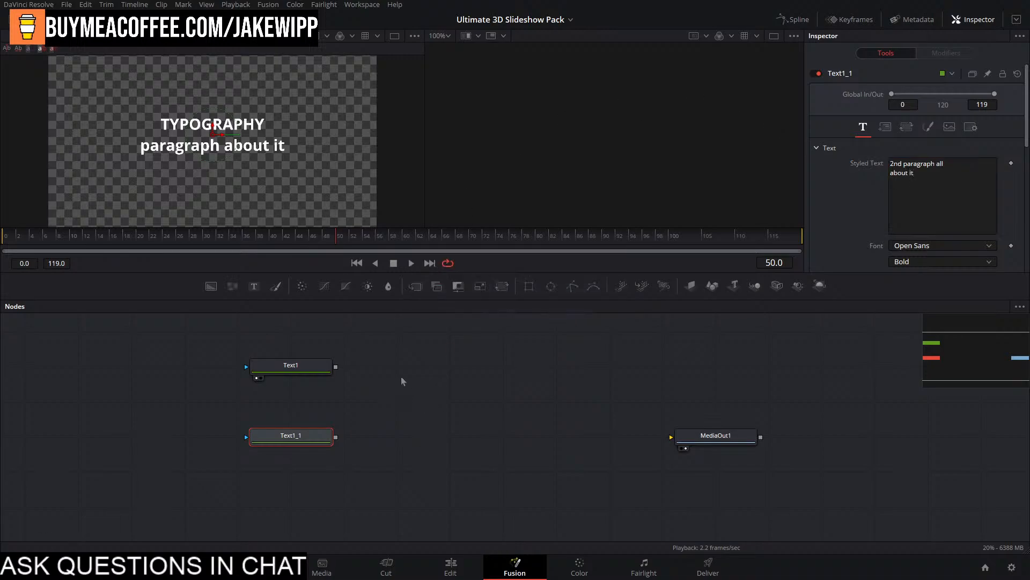
# Add a third Text+ node reading "Hi" and place it below the other two so all three text nodes form a column.
pyautogui.moveTo(253, 286); pyautogui.dragTo(451, 402)
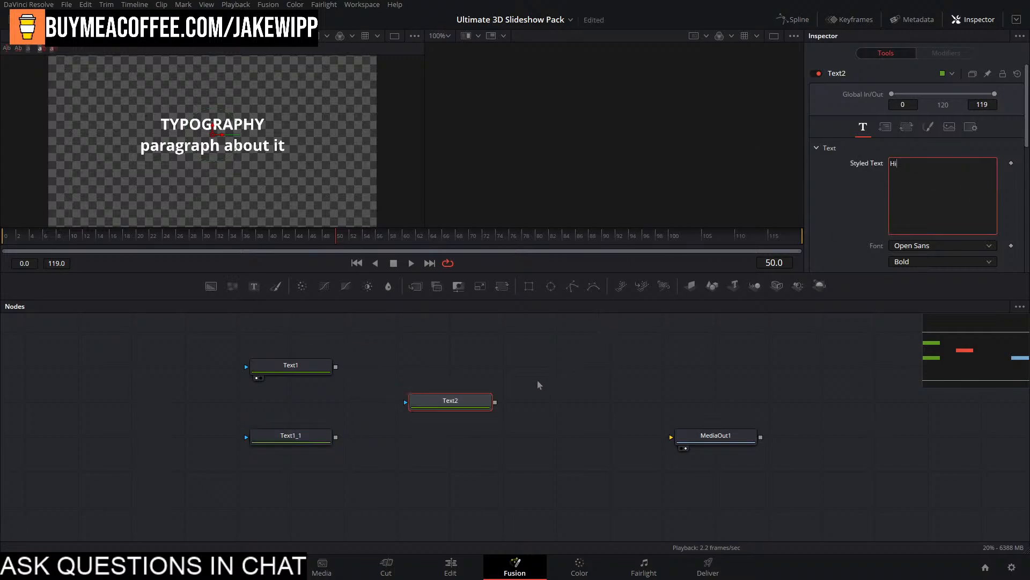
pyautogui.moveTo(446, 400); pyautogui.dragTo(446, 365)
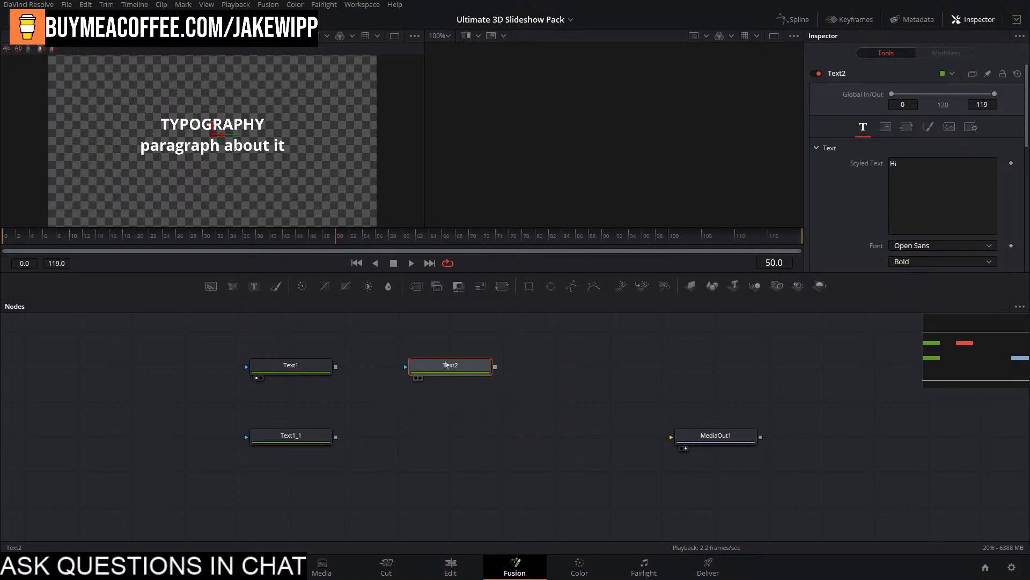
pyautogui.moveTo(545, 368); pyautogui.dragTo(494, 435)
pyautogui.moveTo(410, 432); pyautogui.dragTo(253, 543)
pyautogui.moveTo(294, 465); pyautogui.dragTo(308, 424)
pyautogui.moveTo(247, 323); pyautogui.dragTo(247, 523)
pyautogui.moveTo(505, 435); pyautogui.dragTo(409, 388)
# Add an ImagePlane3D node beside Text1, feed Text1 into it, and show the plane in the first viewer.
pyautogui.moveTo(691, 285); pyautogui.dragTo(422, 355)
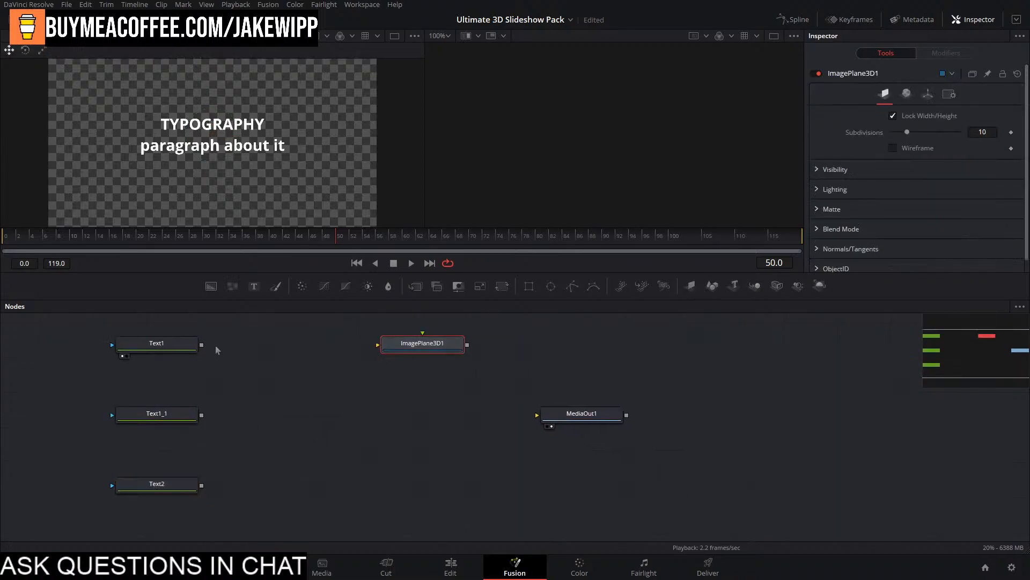
pyautogui.moveTo(201, 345); pyautogui.dragTo(379, 345)
pyautogui.moveTo(450, 349); pyautogui.dragTo(343, 349)
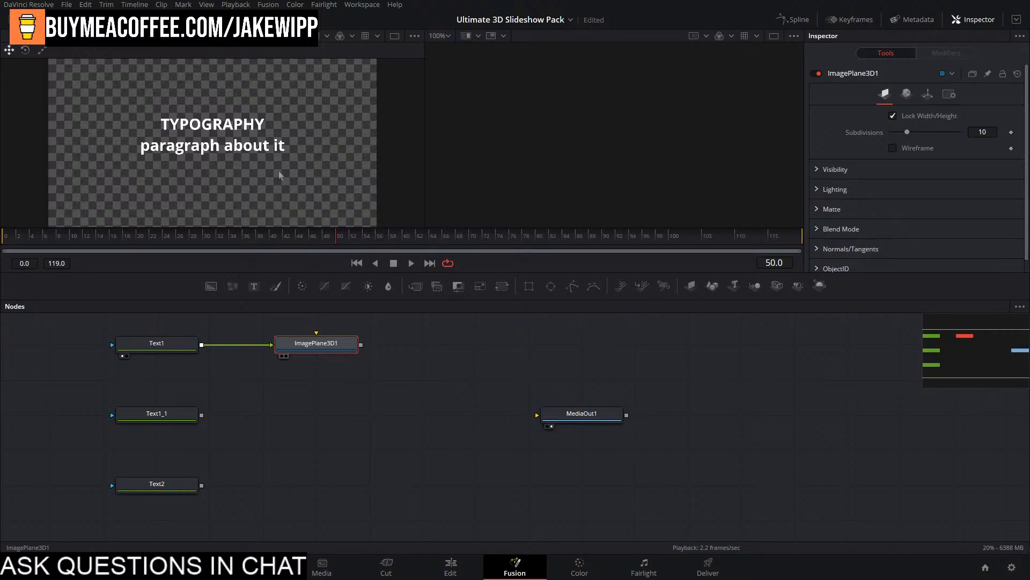
pyautogui.press('1')
# Add separate ImagePlane3D nodes beside Text1_1 and Text2 and connect each text node to its own plane.
pyautogui.moveTo(691, 285); pyautogui.dragTo(317, 417)
pyautogui.moveTo(202, 415); pyautogui.dragTo(301, 417)
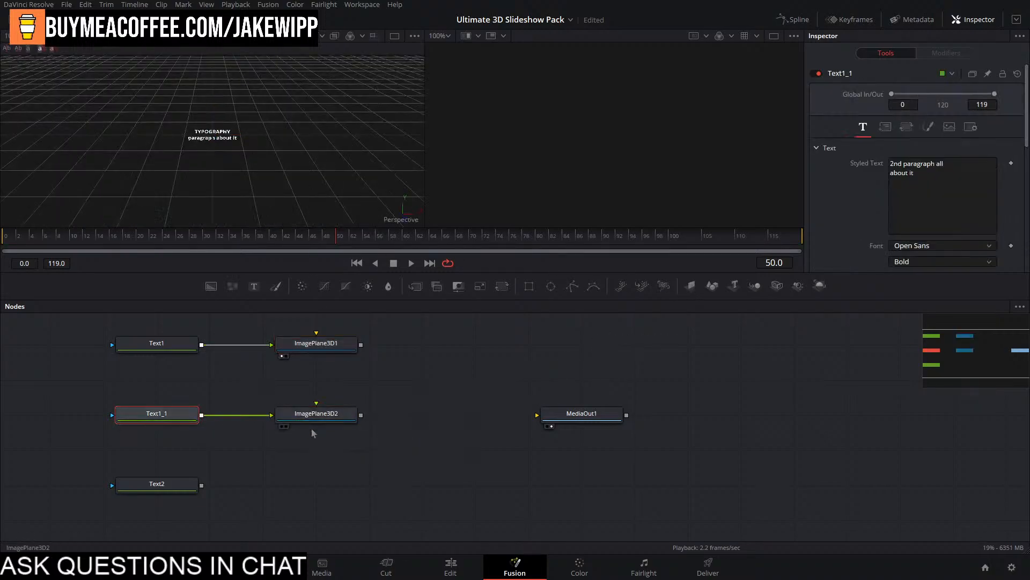
pyautogui.moveTo(690, 285); pyautogui.dragTo(318, 486)
pyautogui.moveTo(201, 485); pyautogui.dragTo(271, 486)
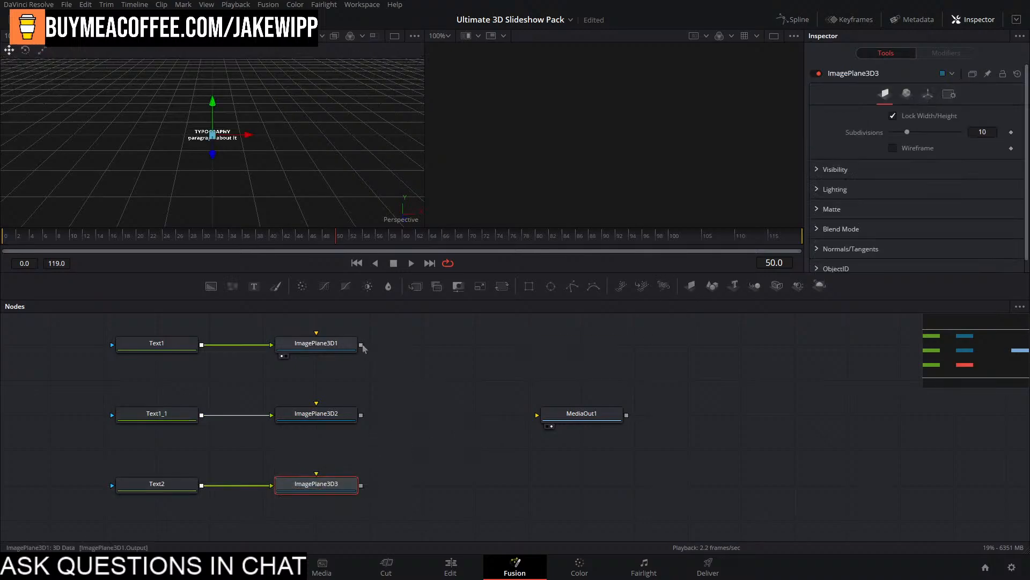
# Combine the three image planes in a Merge3D node and show the merged scene in the first viewer.
pyautogui.moveTo(362, 346); pyautogui.dragTo(367, 415)
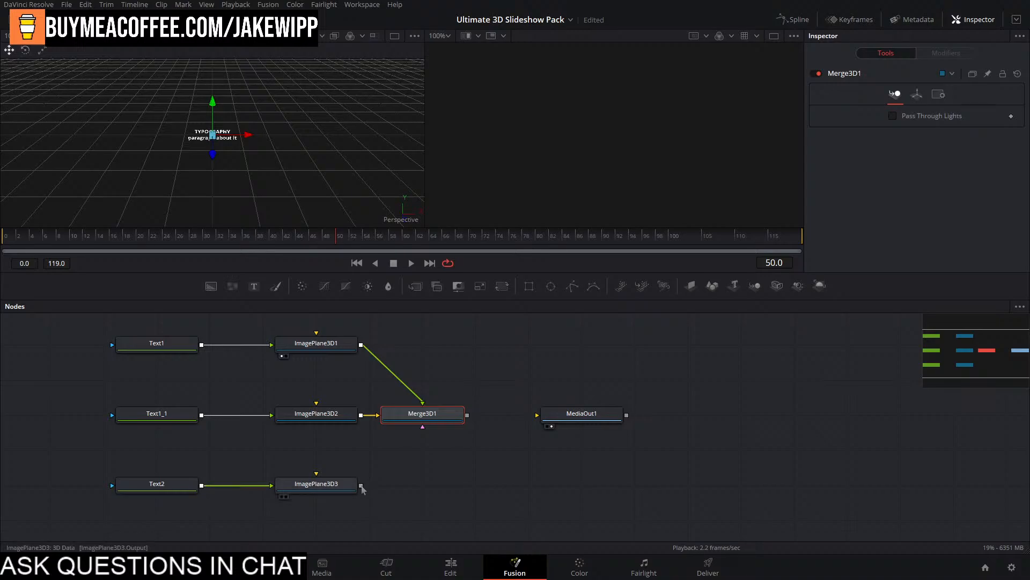
pyautogui.moveTo(362, 485); pyautogui.dragTo(430, 418)
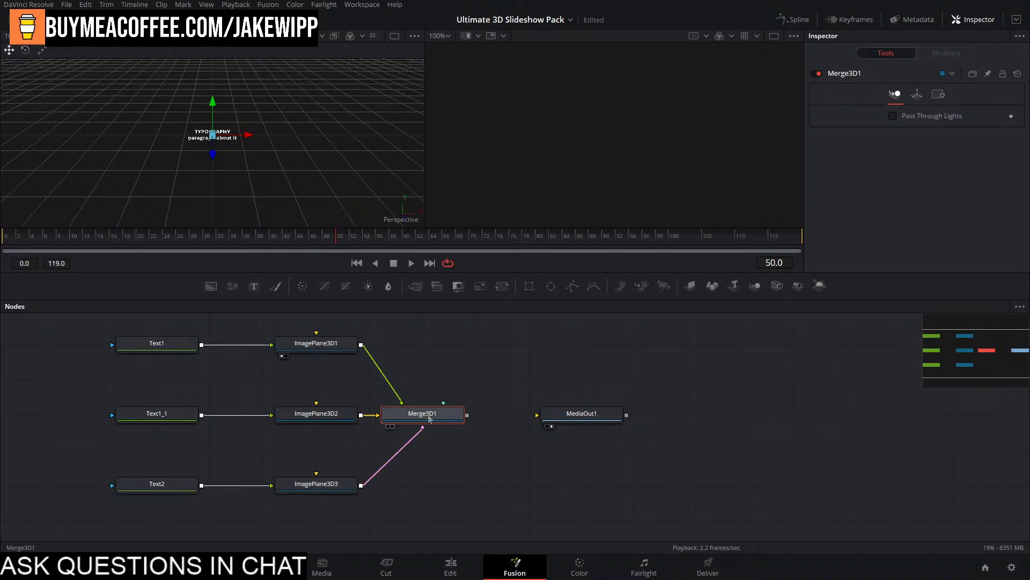
pyautogui.click(485, 363)
# Raise ImagePlane3D1 along the Y axis to about 0.197, above the second paragraph.
pyautogui.click(329, 349)
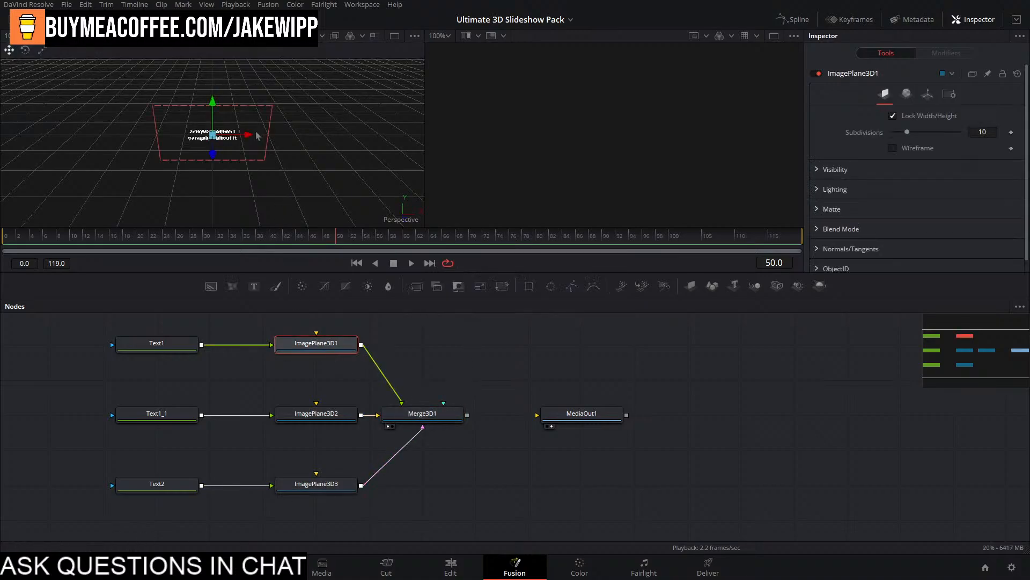
pyautogui.scroll(5, 258, 134)
pyautogui.moveTo(260, 141); pyautogui.dragTo(214, 70)
pyautogui.scroll(-3, 161, 107)
pyautogui.scroll(-3, 224, 117)
# Set ImagePlane3D1's X rotation to -90 degrees so the TYPOGRAPHY text lies flat.
pyautogui.click(928, 95)
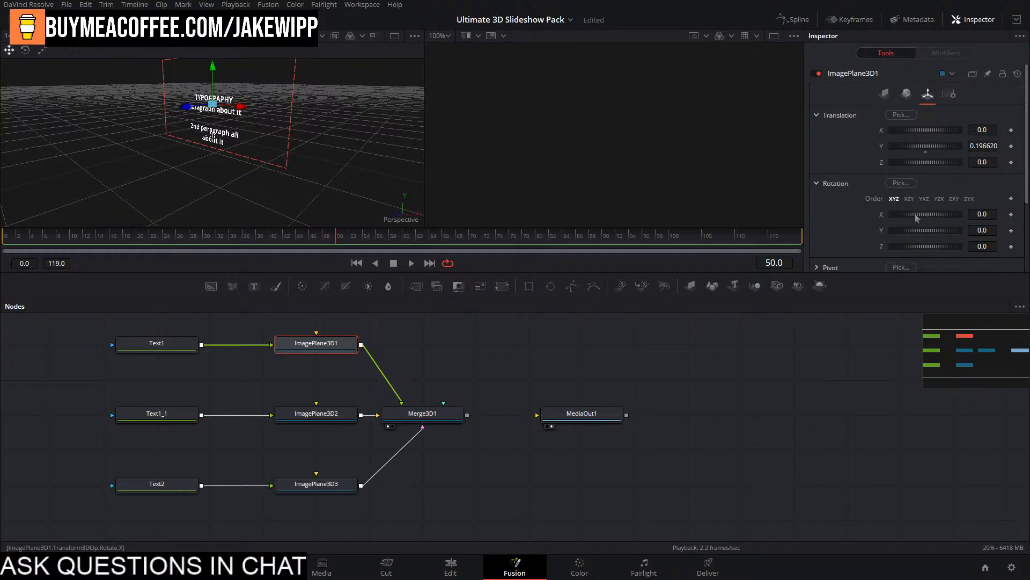
pyautogui.moveTo(917, 214); pyautogui.dragTo(888, 214)
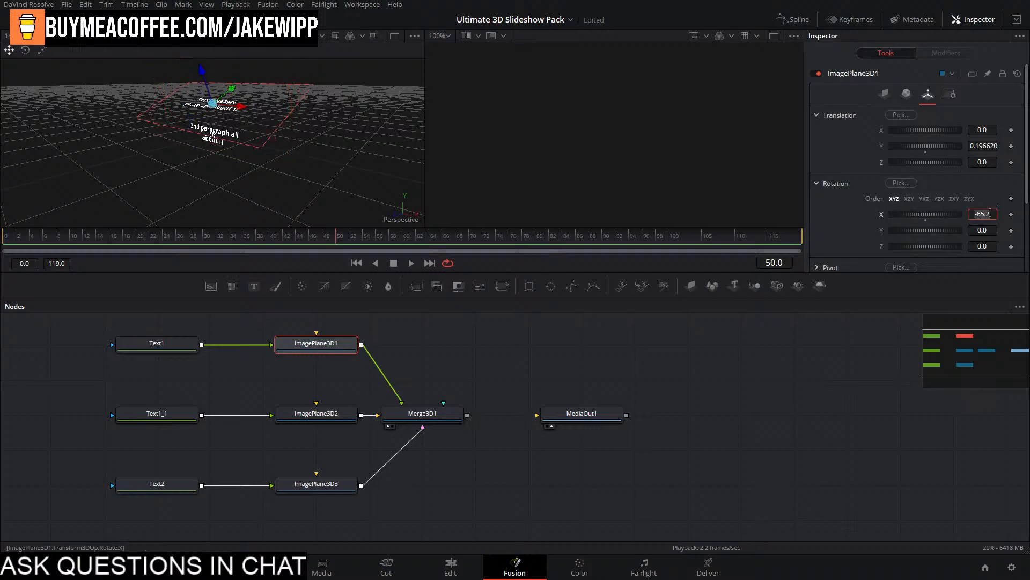
pyautogui.press('Tab')
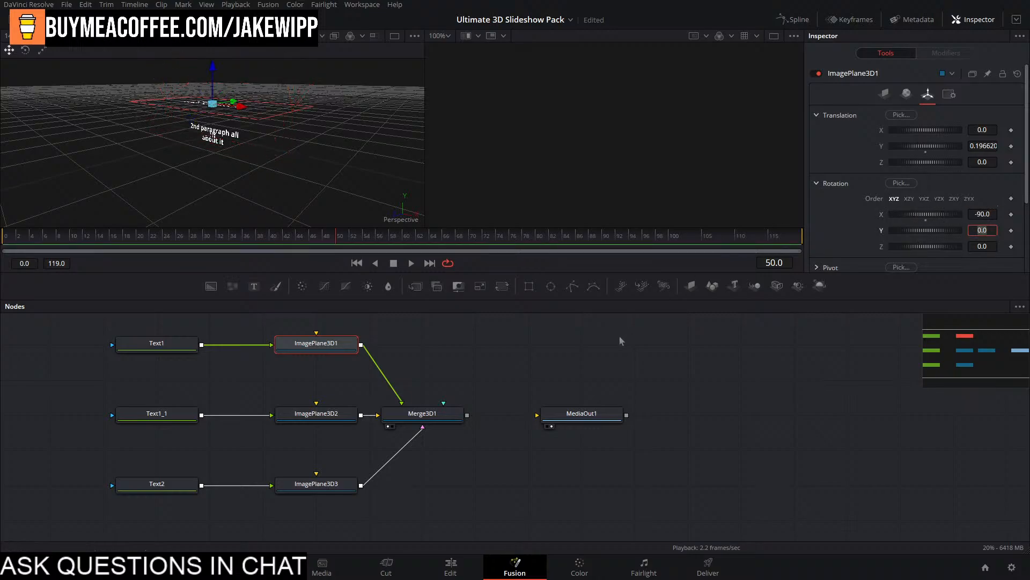
pyautogui.click(621, 340)
# Move ImagePlane3D2 forward along its Z axis to the front edge of the flat TYPOGRAPHY text.
pyautogui.moveTo(246, 85); pyautogui.dragTo(284, 224)
pyautogui.click(314, 413)
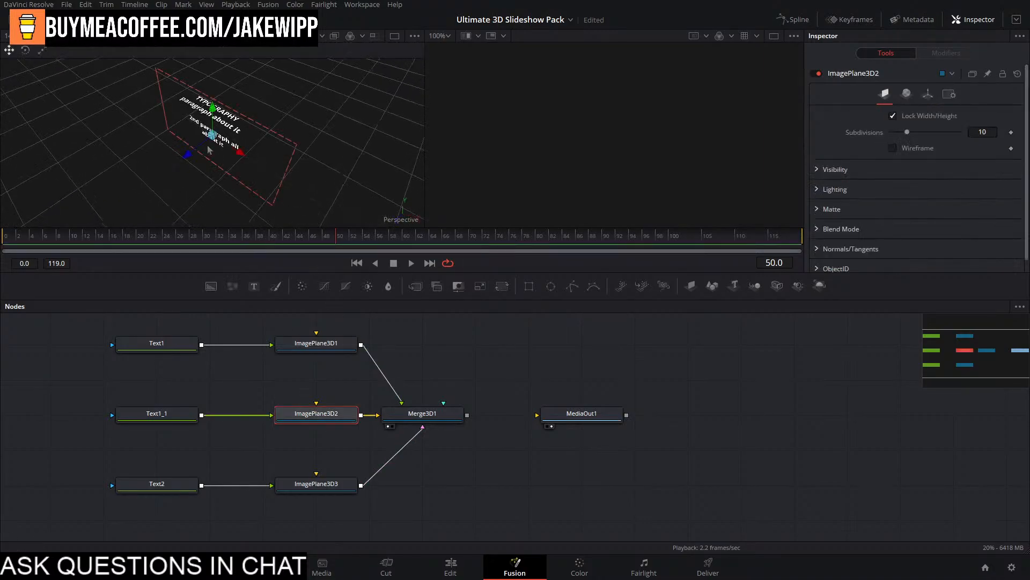
pyautogui.moveTo(187, 155); pyautogui.dragTo(177, 162)
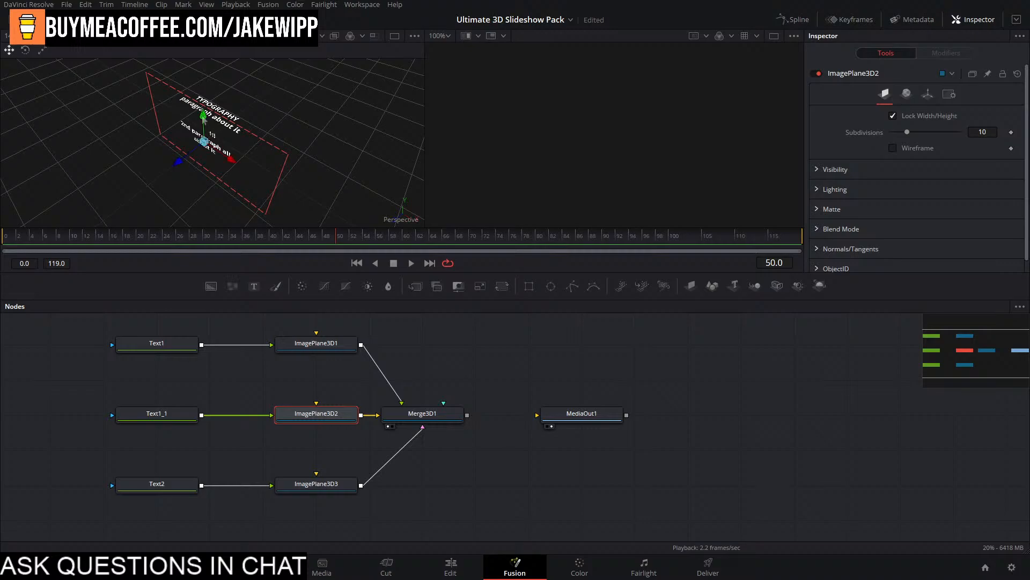
# Shift ImagePlane3D3 along the X axis to about 0.236 and enlarge Text2's "Hi" to a size of about 0.177.
pyautogui.moveTo(202, 111); pyautogui.dragTo(329, 127)
pyautogui.click(327, 485)
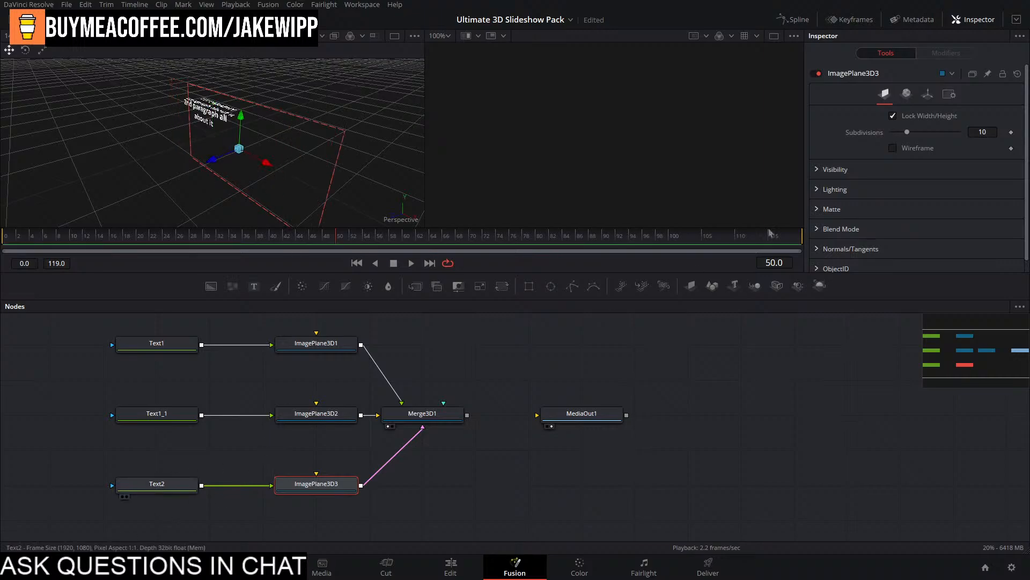
pyautogui.click(157, 484)
pyautogui.scroll(-4, 930, 206)
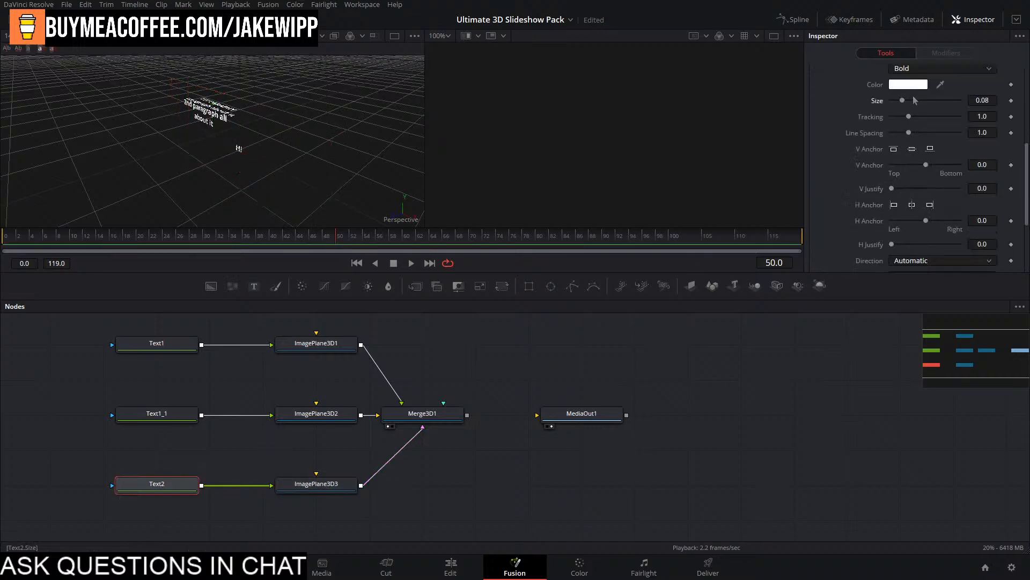
pyautogui.moveTo(939, 107)
pyautogui.mouseDown()
pyautogui.moveTo(948, 106)
pyautogui.moveTo(926, 107)
pyautogui.mouseUp()
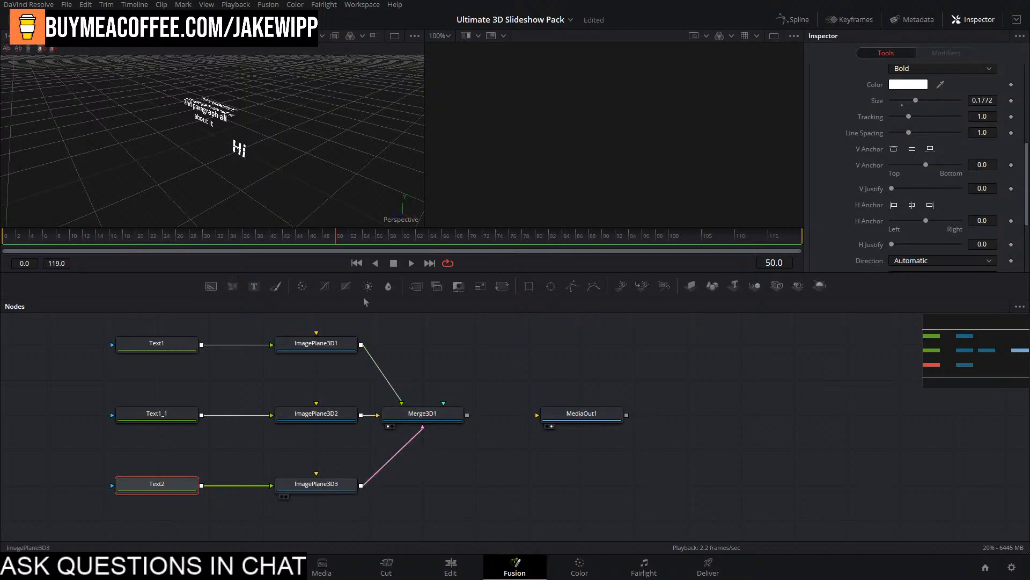
# Rotate ImagePlane3D3 90 degrees on Y and position it against the side of the other text at about X 0.221, Y 0.148, Z 0.014.
pyautogui.click(316, 484)
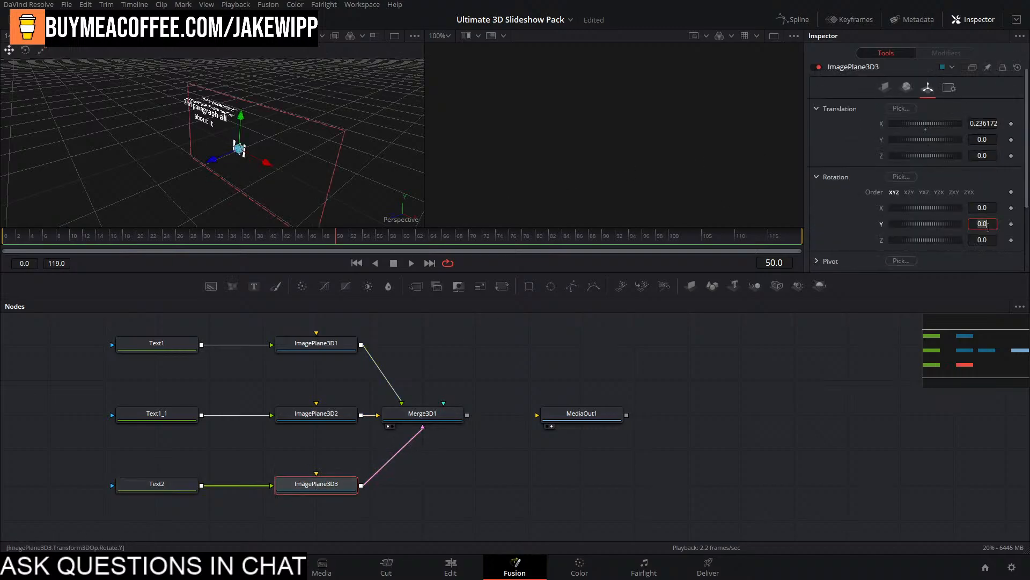
pyautogui.press('Tab')
pyautogui.moveTo(307, 135); pyautogui.dragTo(219, 74)
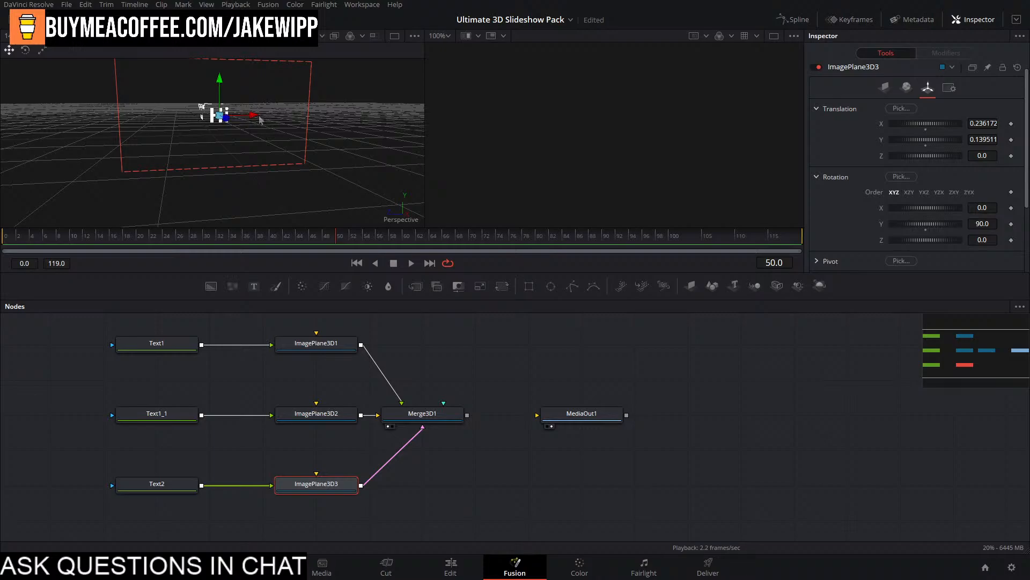
pyautogui.moveTo(260, 119); pyautogui.dragTo(252, 115)
pyautogui.moveTo(218, 83); pyautogui.dragTo(321, 193)
pyautogui.moveTo(289, 157); pyautogui.dragTo(284, 154)
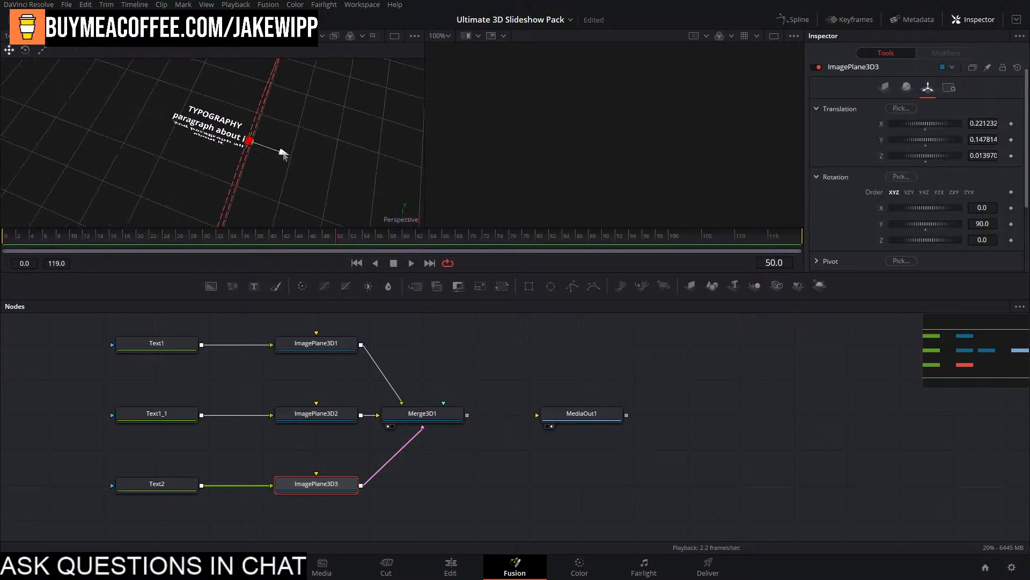
pyautogui.moveTo(257, 199); pyautogui.dragTo(267, 94)
pyautogui.click(572, 422)
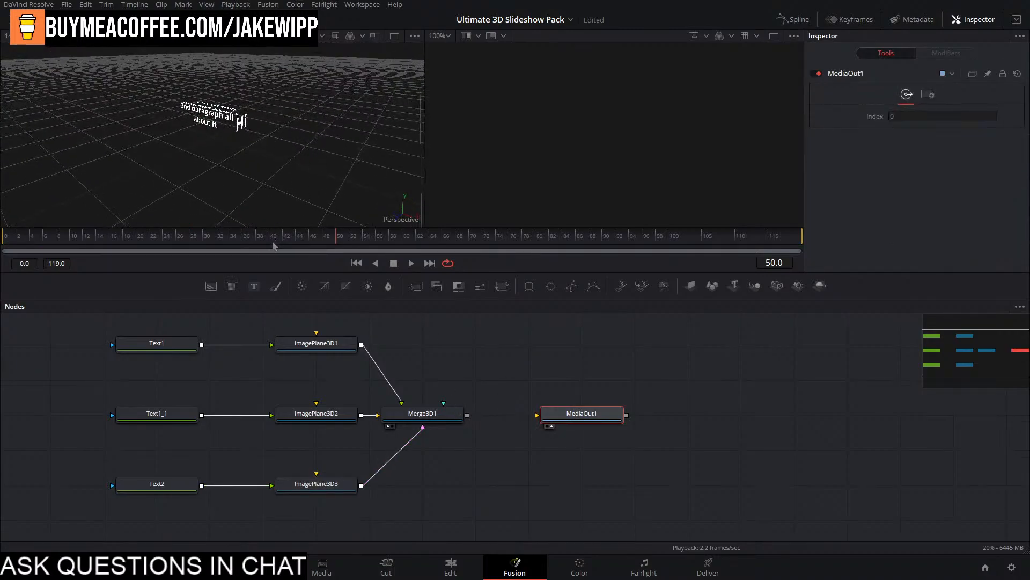
pyautogui.moveTo(197, 132); pyautogui.dragTo(201, 110)
pyautogui.moveTo(214, 107); pyautogui.dragTo(333, 360)
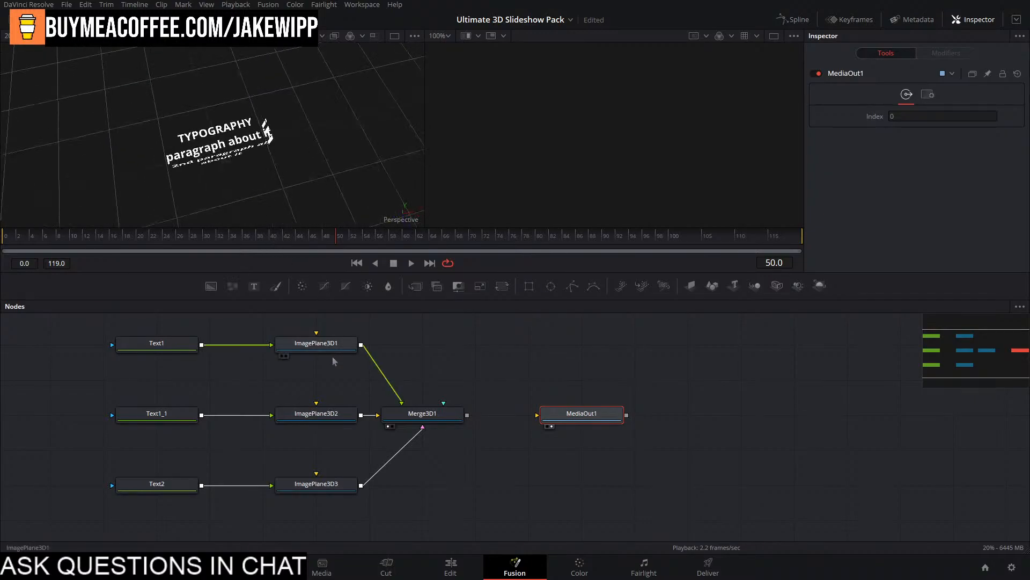
# Try front-face culling on ImagePlane3D1 and inspect the visibility settings of ImagePlane3D2.
pyautogui.click(317, 346)
pyautogui.click(884, 94)
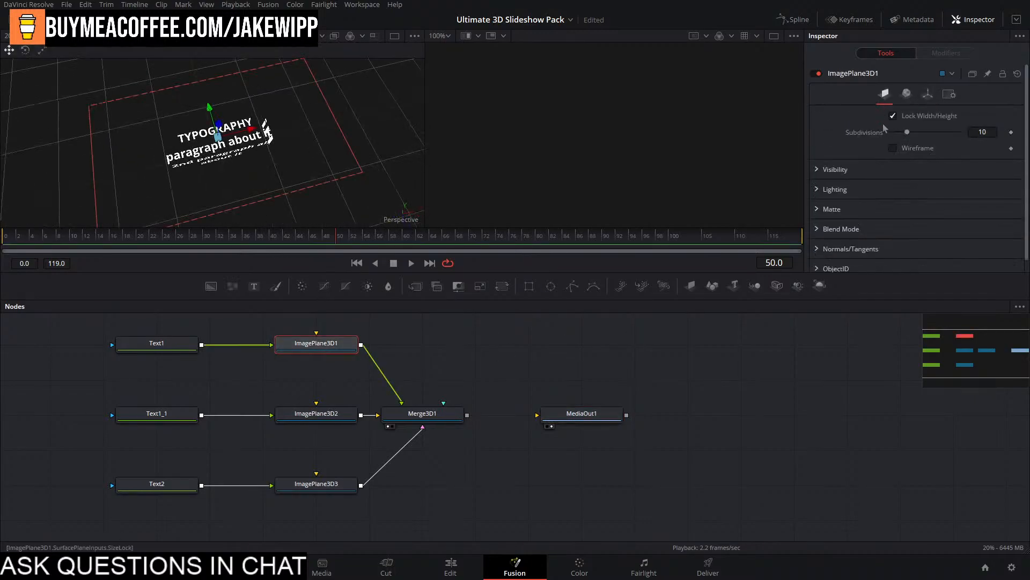
pyautogui.click(817, 170)
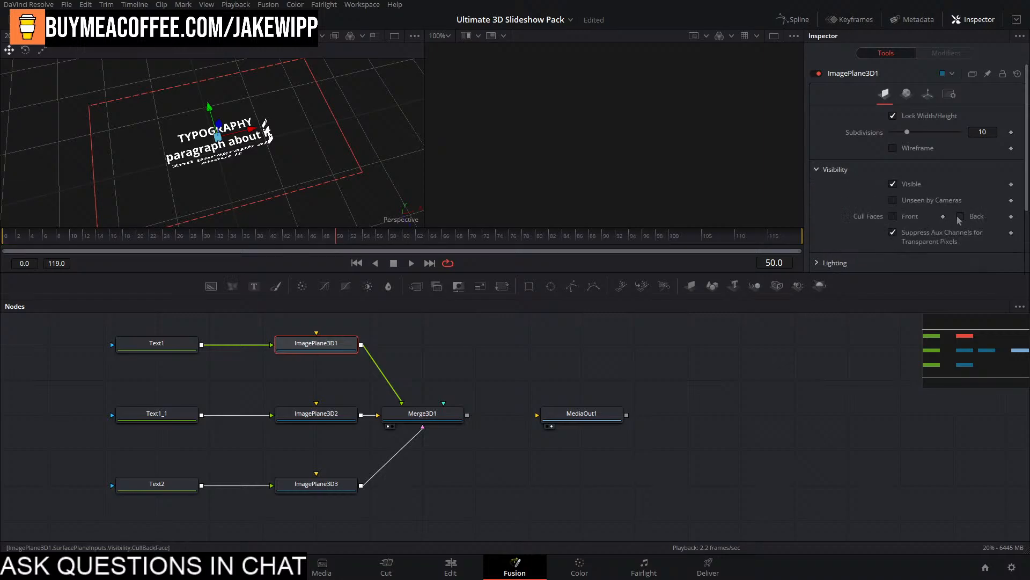
pyautogui.click(909, 220)
pyautogui.click(909, 220)
pyautogui.click(326, 414)
pyautogui.click(822, 170)
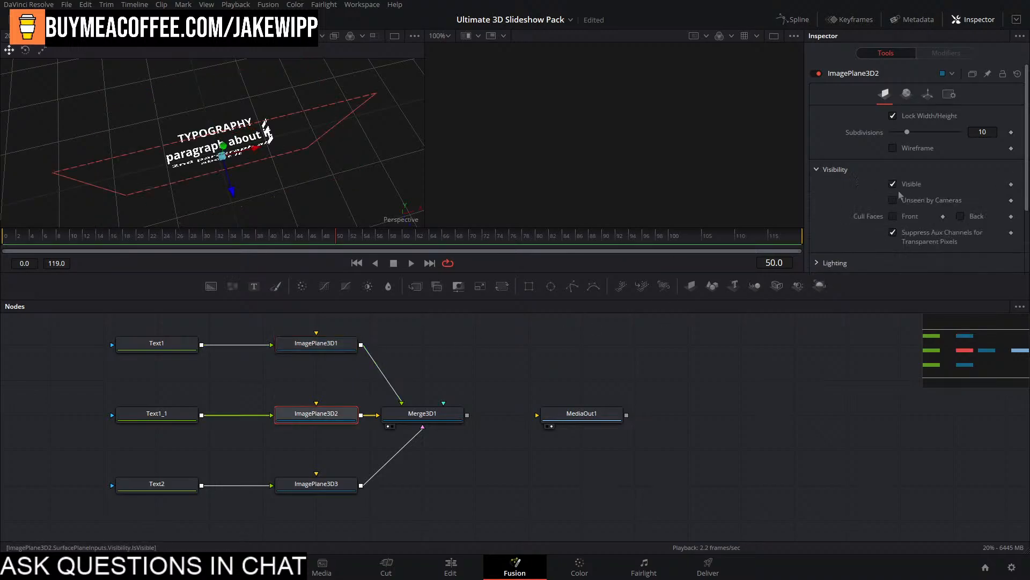
# Cull the back faces of ImagePlane3D3 and check the text box from several angles in the 3D view.
pyautogui.click(343, 488)
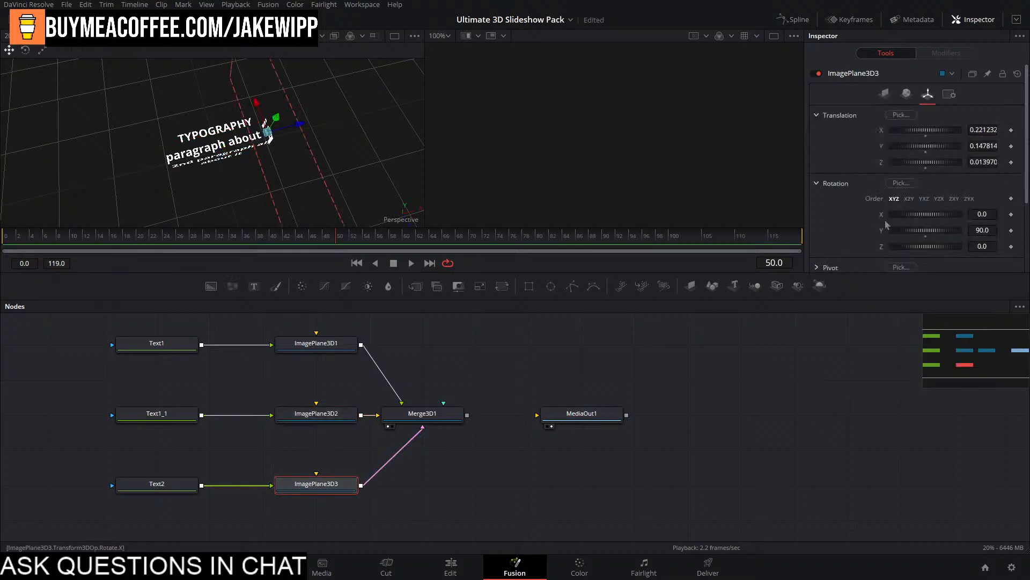
pyautogui.click(884, 94)
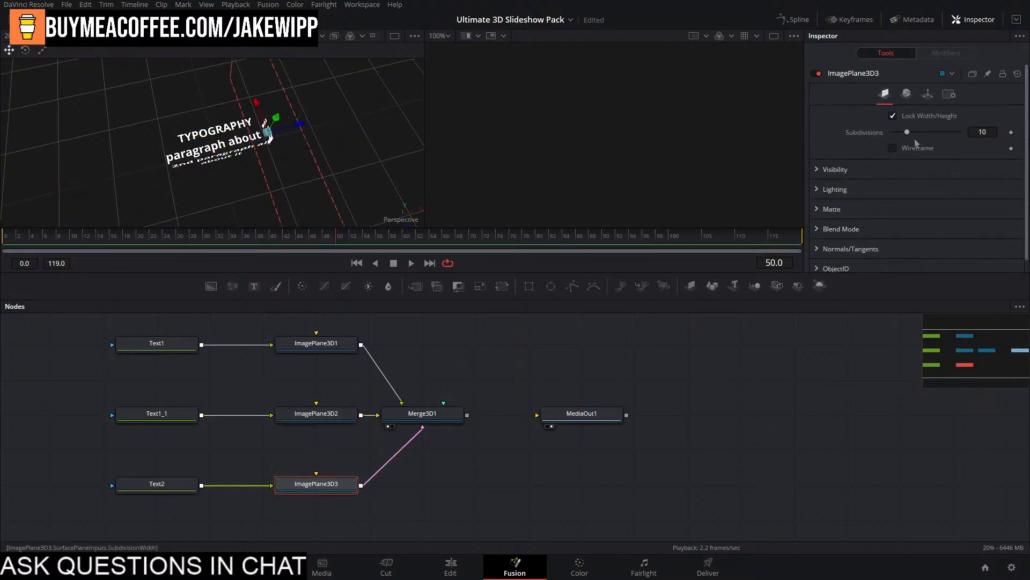
pyautogui.click(823, 169)
pyautogui.click(961, 217)
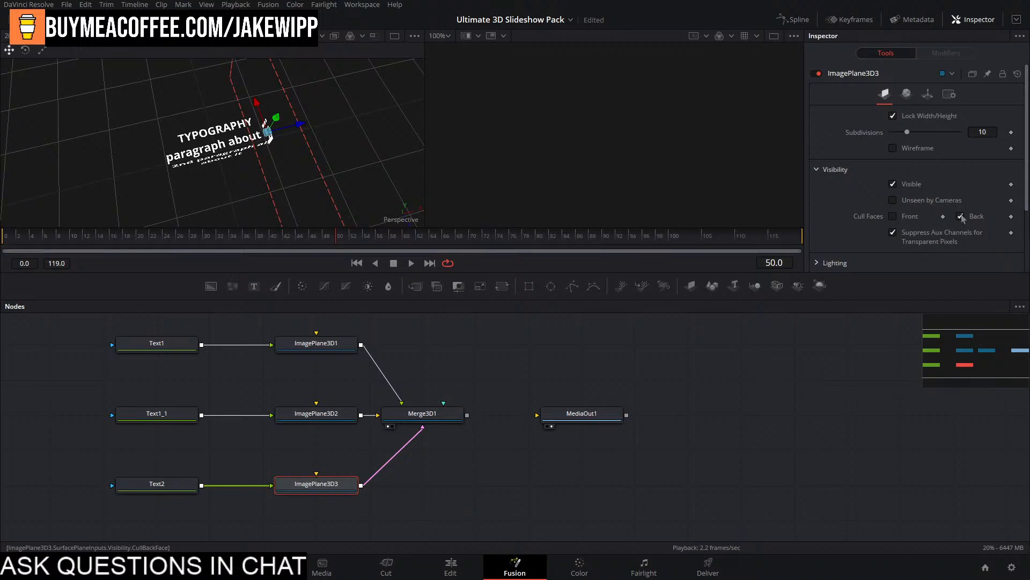
pyautogui.moveTo(301, 155); pyautogui.dragTo(225, 266)
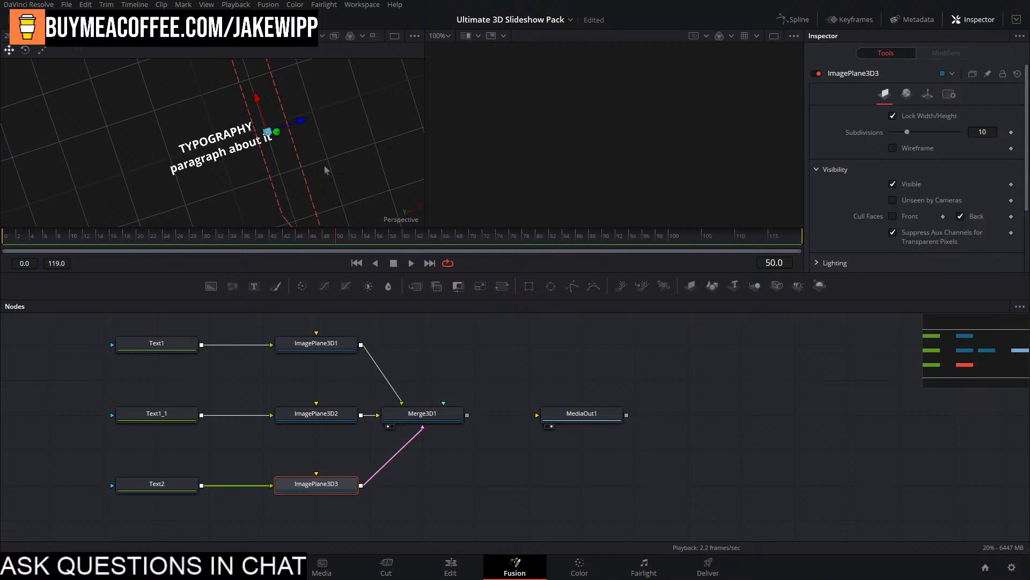
pyautogui.moveTo(258, 192); pyautogui.dragTo(153, 99)
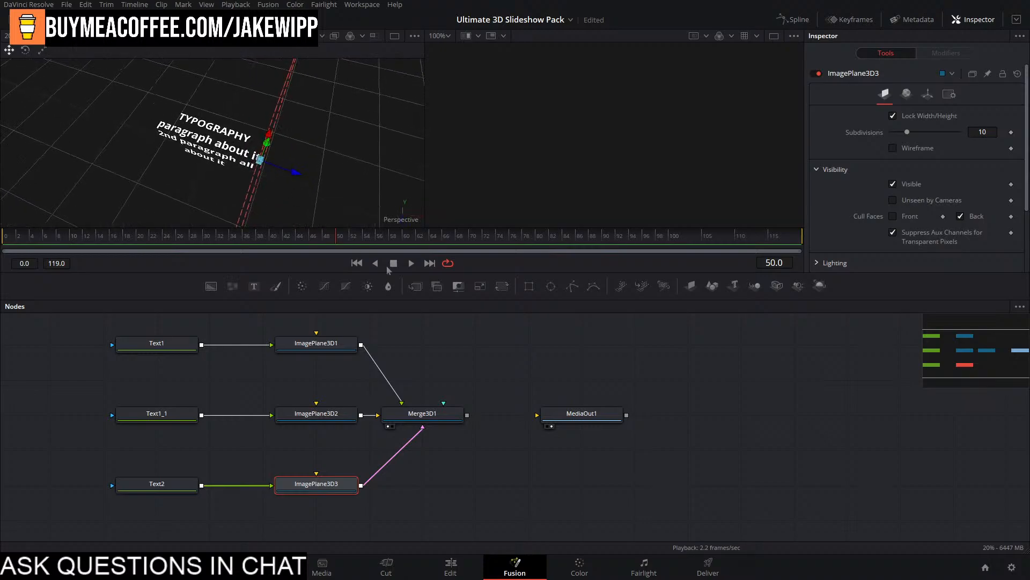
# Add a Renderer 3D fed by Merge3D1, connect a new camera to Merge3D1, and show the renderer in the second viewer.
pyautogui.moveTo(582, 414); pyautogui.dragTo(795, 415)
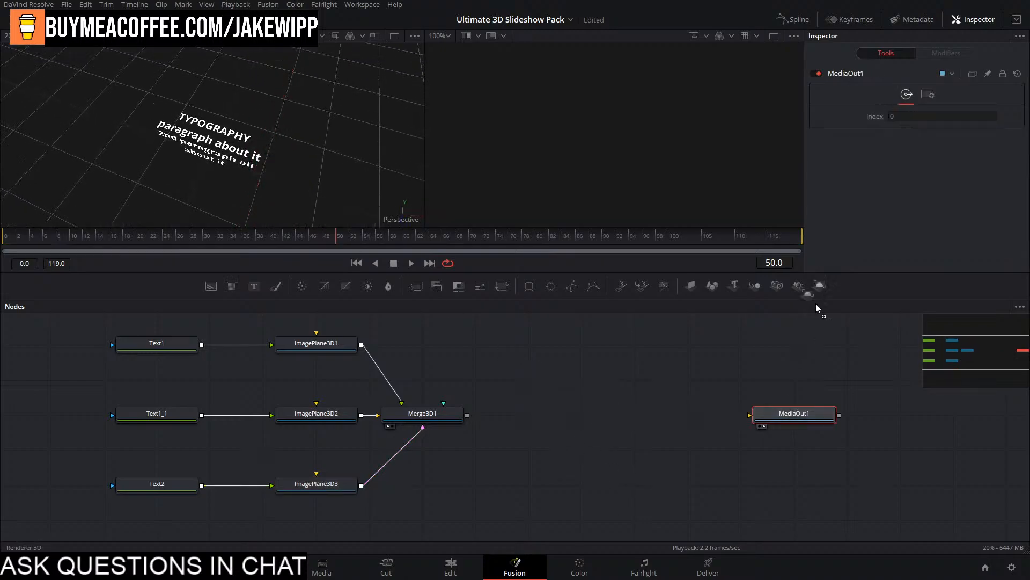
pyautogui.moveTo(777, 286); pyautogui.dragTo(691, 426)
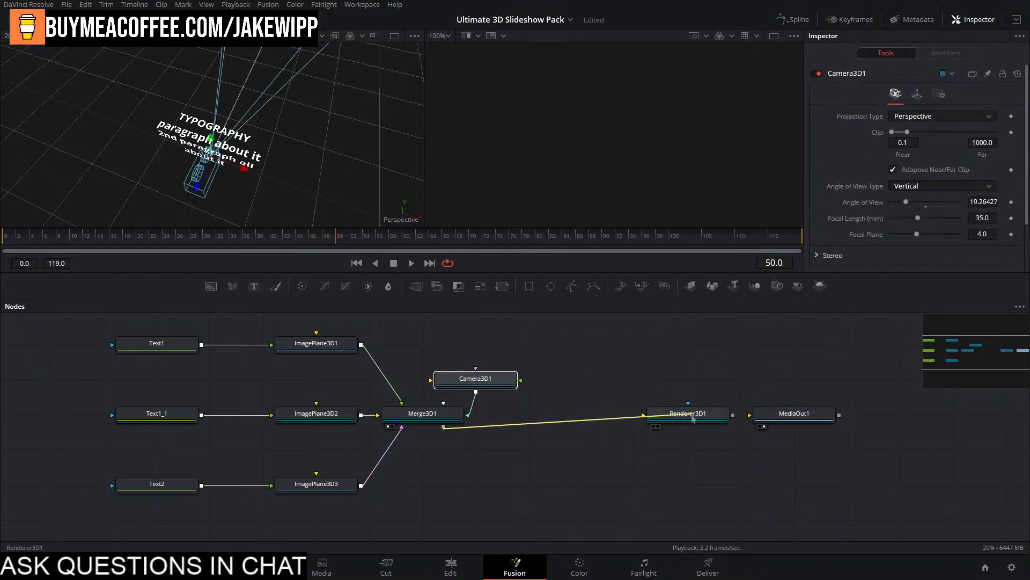
pyautogui.click(689, 416)
pyautogui.press('2')
pyautogui.moveTo(475, 378); pyautogui.dragTo(476, 343)
# Enable Camera3D1's target and raise the camera above the flat text to about Y 1.266.
pyautogui.click(917, 94)
pyautogui.scroll(-2, 912, 247)
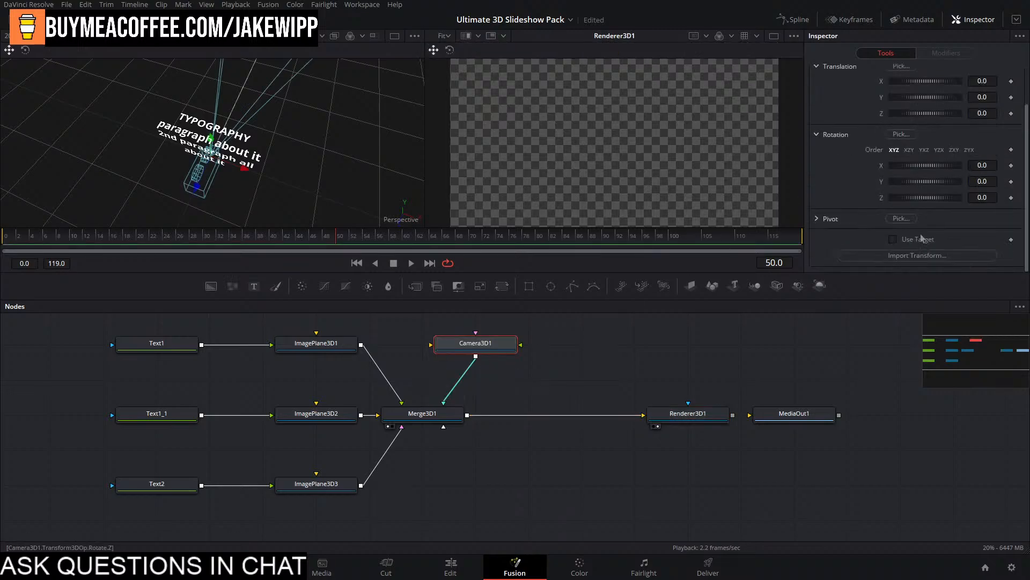
pyautogui.click(904, 242)
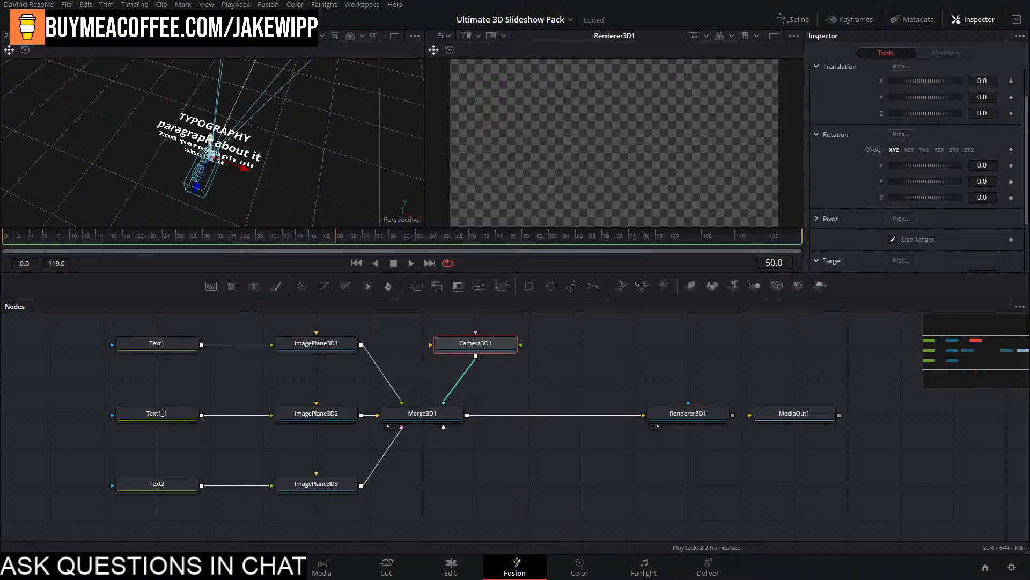
pyautogui.moveTo(209, 139); pyautogui.dragTo(212, 88)
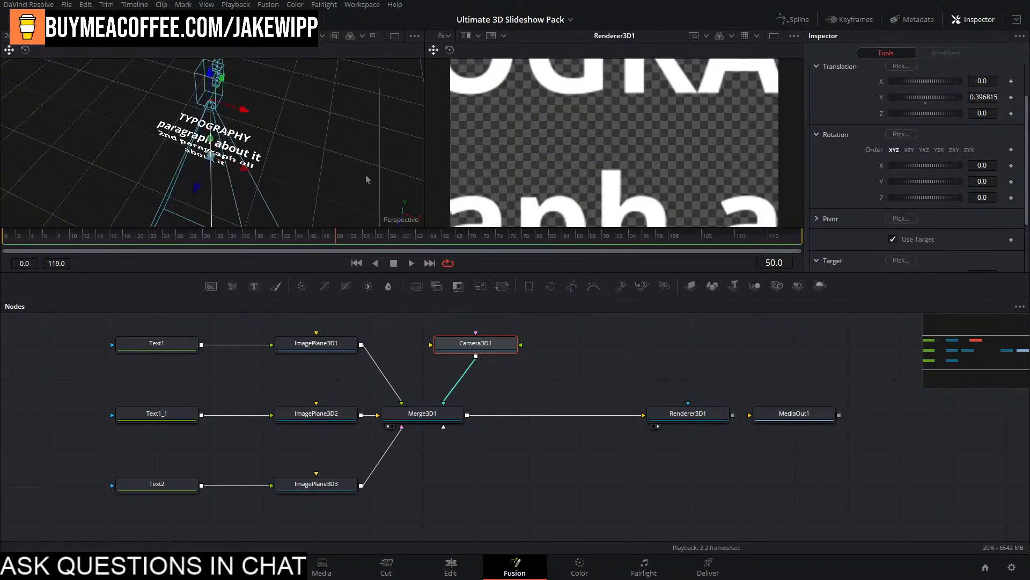
pyautogui.moveTo(239, 120); pyautogui.dragTo(209, 28)
pyautogui.scroll(-4, 197, 81)
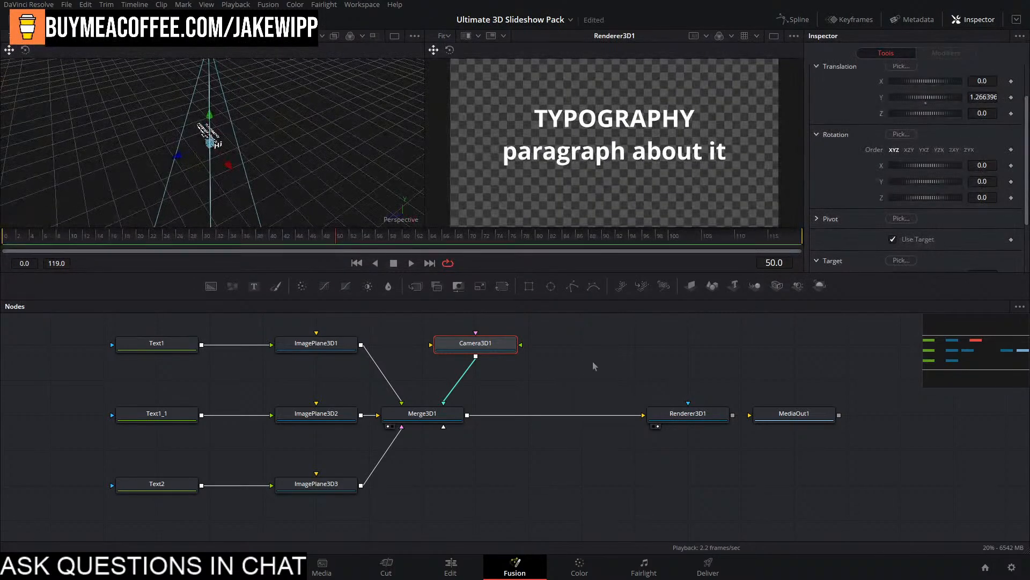
# Keyframe Camera3D1's X, Y and Z translation at frame 0 and again at frame 20.
pyautogui.moveTo(81, 229); pyautogui.dragTo(2, 244)
pyautogui.scroll(2, 1003, 161)
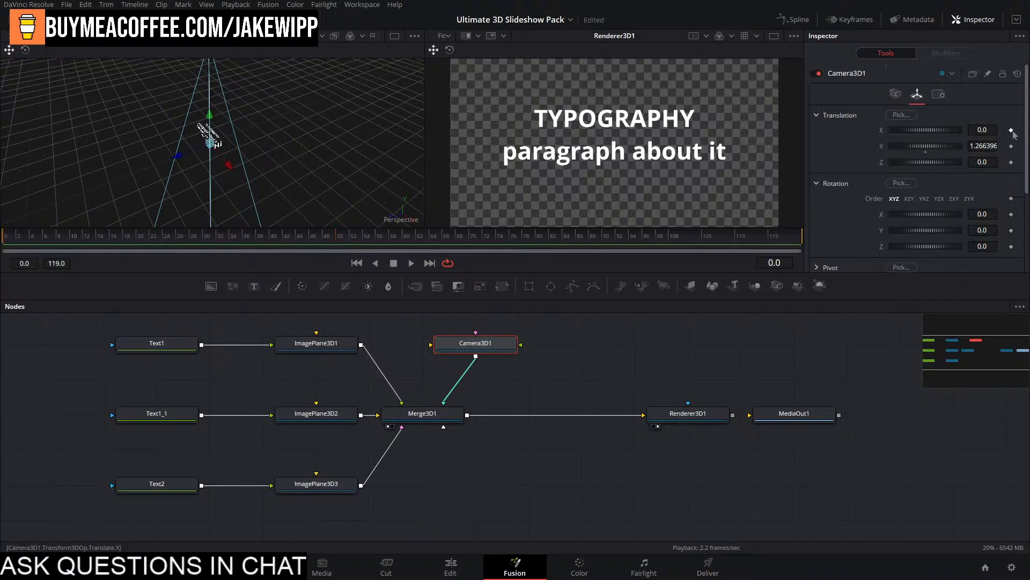
pyautogui.click(1011, 130)
pyautogui.click(1011, 146)
pyautogui.click(1011, 162)
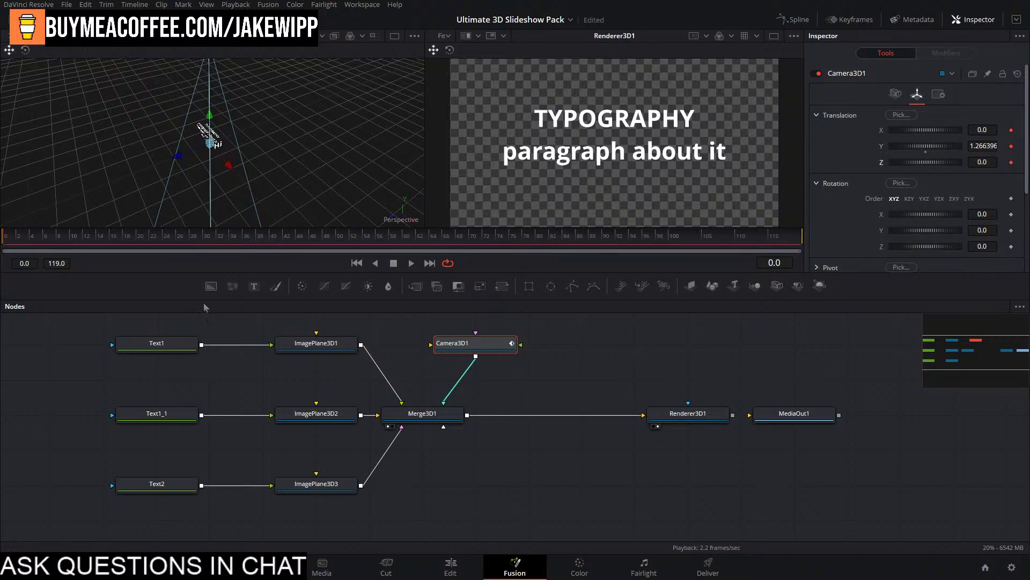
pyautogui.click(99, 244)
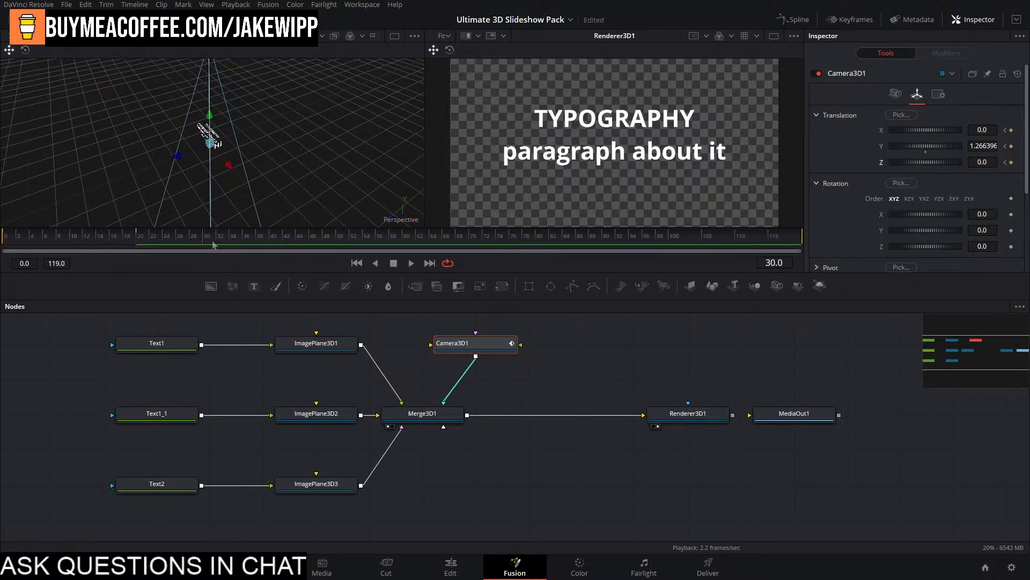
# At frame 40, move Camera3D1 to about X 0.998, Y 1.206, Z 0.968 for an angled view of all text faces.
pyautogui.click(274, 246)
pyautogui.scroll(-2, 236, 160)
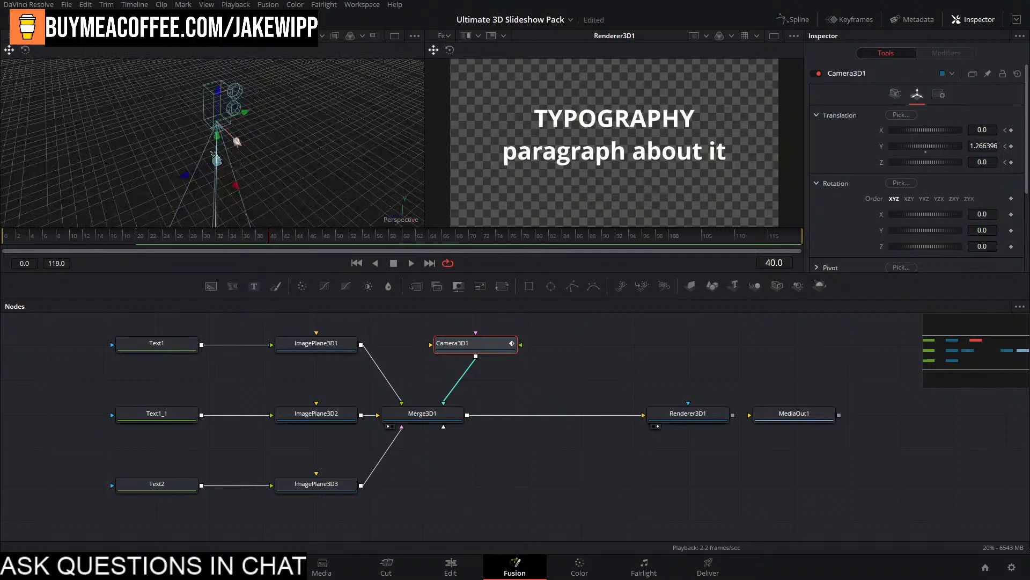
pyautogui.moveTo(236, 160); pyautogui.dragTo(306, 167)
pyautogui.hotkey('ctrl', 'z')
pyautogui.scroll(-2, 668, 184)
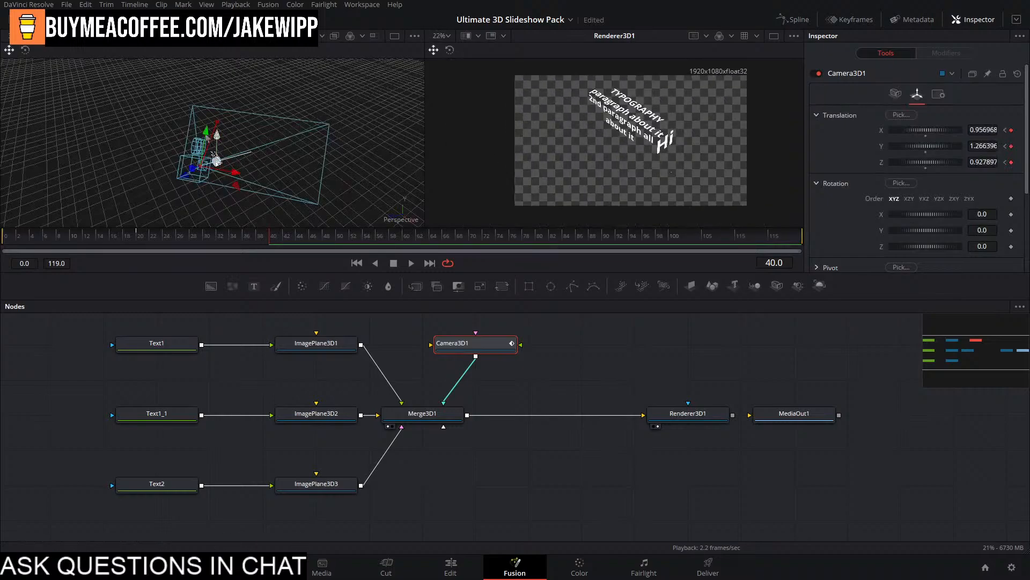
pyautogui.moveTo(206, 128); pyautogui.dragTo(205, 132)
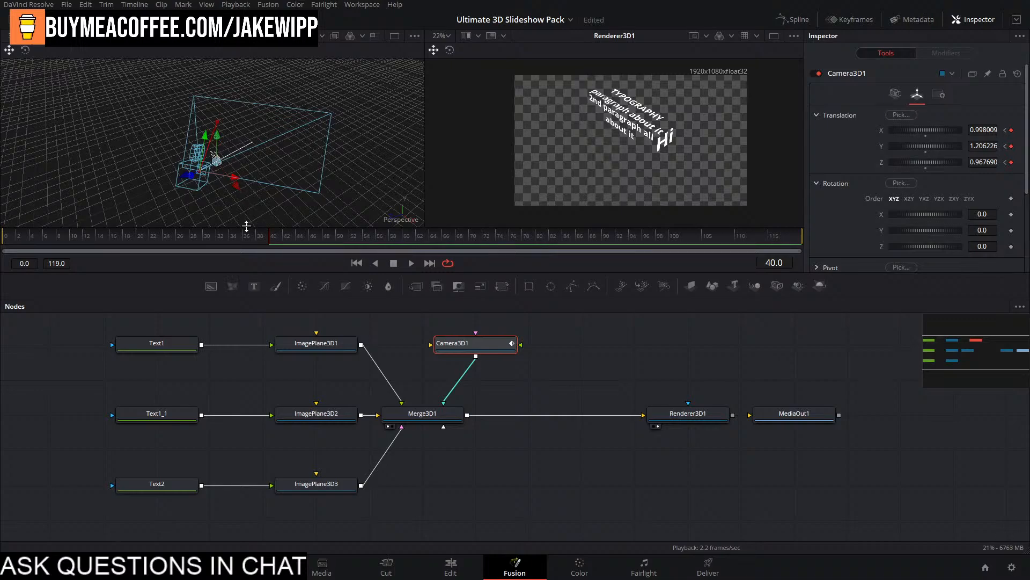
# Keyframe Camera3D1's target X, Y and Z at frame 20, and raise the target to about Y 0.085 at frame 40.
pyautogui.moveTo(242, 235); pyautogui.dragTo(140, 240)
pyautogui.scroll(-3, 923, 155)
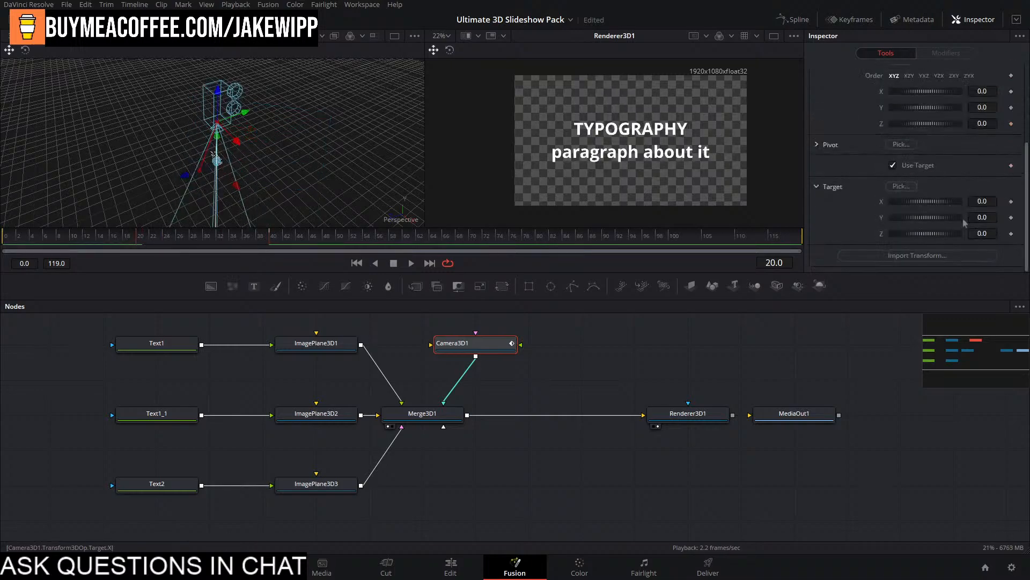
pyautogui.click(1011, 201)
pyautogui.click(1011, 234)
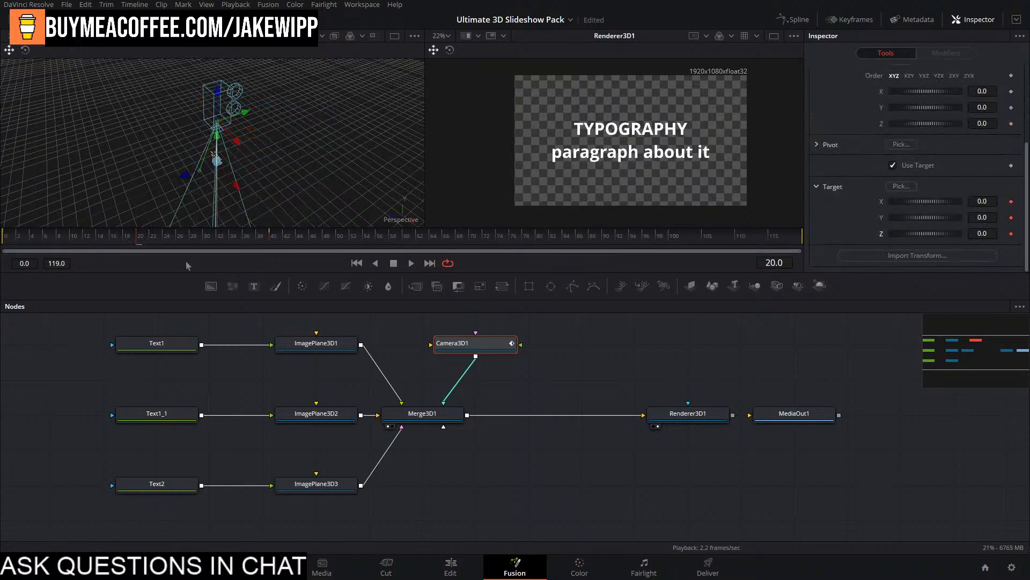
pyautogui.click(269, 235)
pyautogui.moveTo(218, 138); pyautogui.dragTo(224, 136)
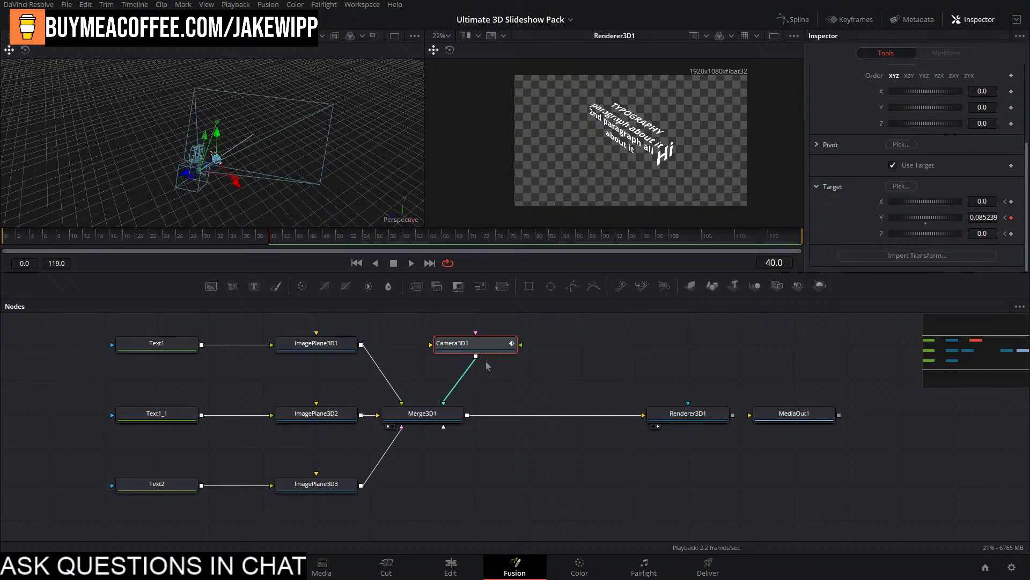
# Merge the Renderer3D1 output over a new Background node, connect Merge1 to MediaOut1, and show MediaOut1 in both viewers.
pyautogui.moveTo(616, 415); pyautogui.dragTo(415, 383)
pyautogui.moveTo(562, 392); pyautogui.dragTo(664, 392)
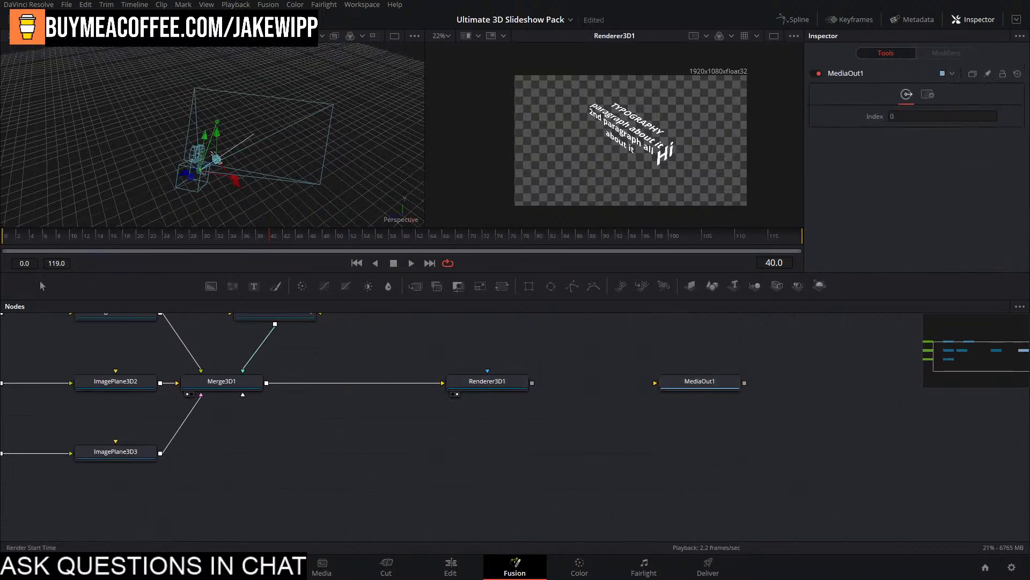
pyautogui.moveTo(211, 286); pyautogui.dragTo(532, 383)
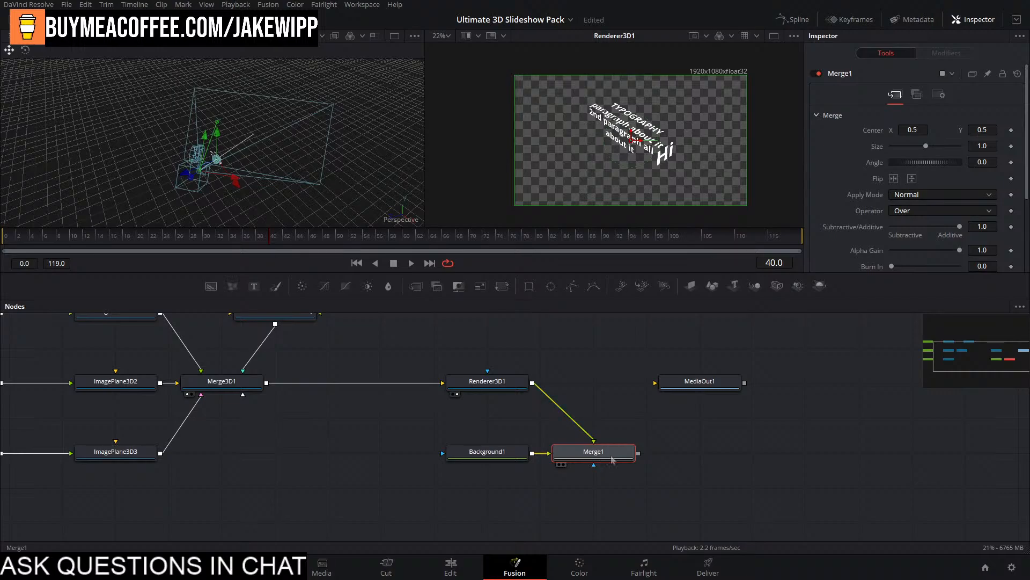
pyautogui.moveTo(639, 453); pyautogui.dragTo(695, 454)
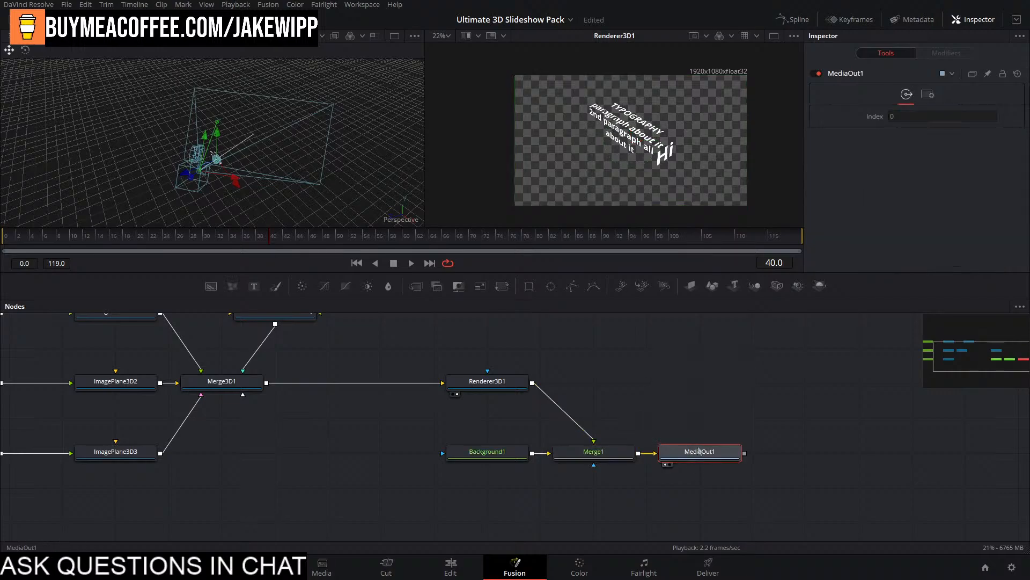
pyautogui.press('1')
pyautogui.press('2')
# Switch to the Edit page and play the typography Fusion composition from its start with the timeline zoomed in.
pyautogui.click(450, 566)
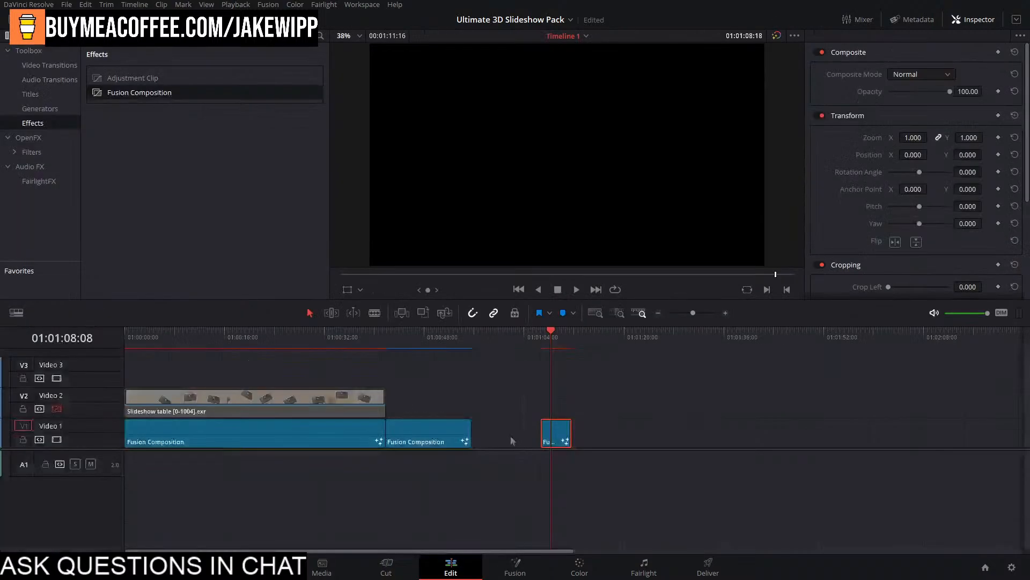
pyautogui.click(539, 346)
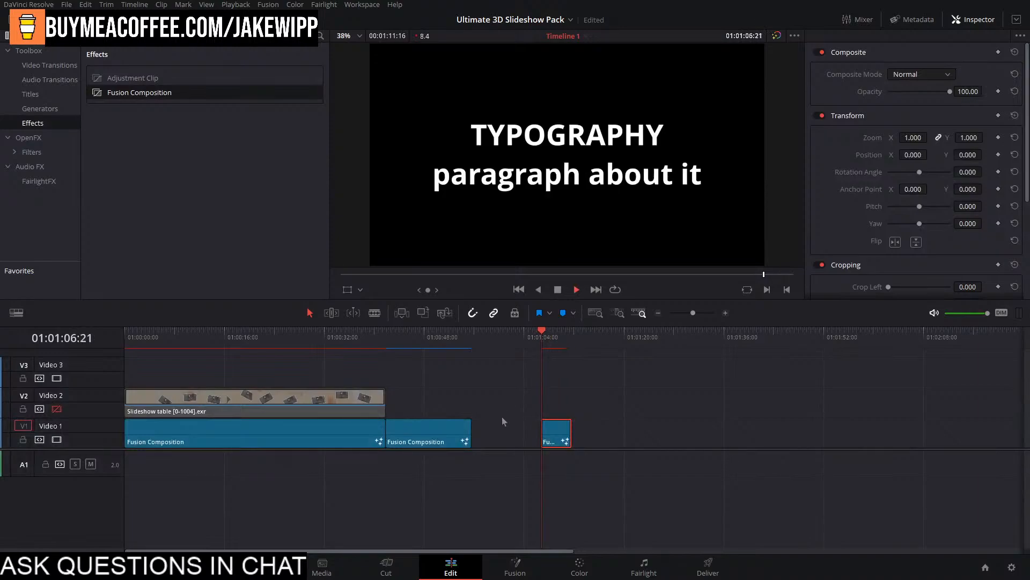
pyautogui.hotkey('ctrl', '=')
pyautogui.press('space')
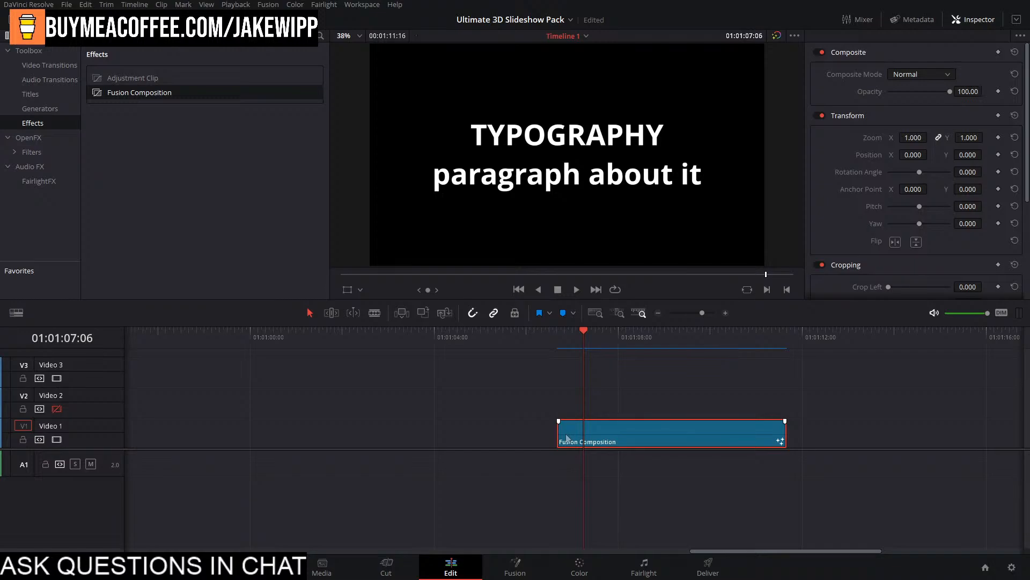
pyautogui.click(557, 336)
pyautogui.click(591, 362)
pyautogui.press('space')
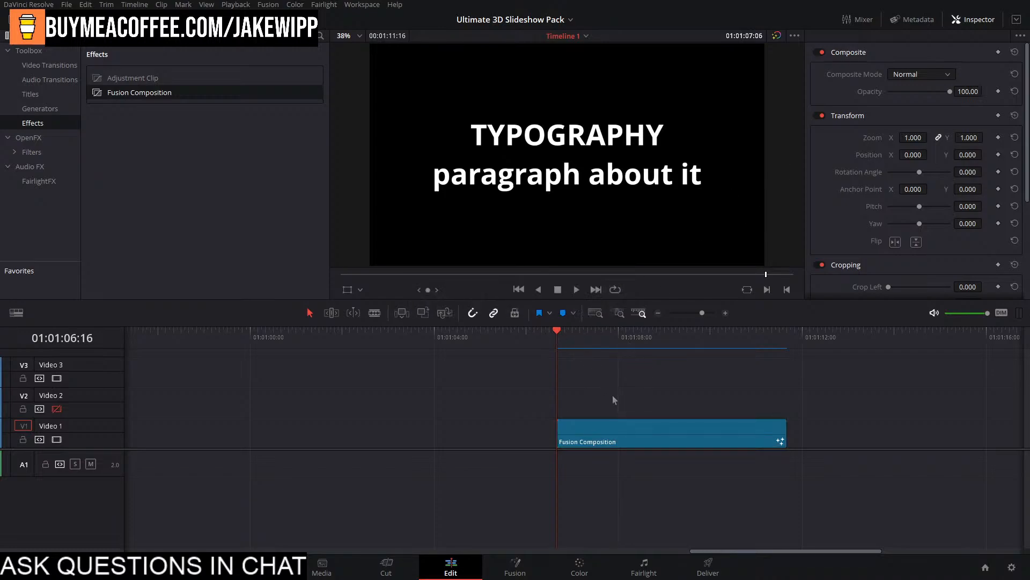
pyautogui.click(598, 342)
pyautogui.click(569, 348)
# Return to the Fusion page and play and scrub the camera move there.
pyautogui.click(516, 564)
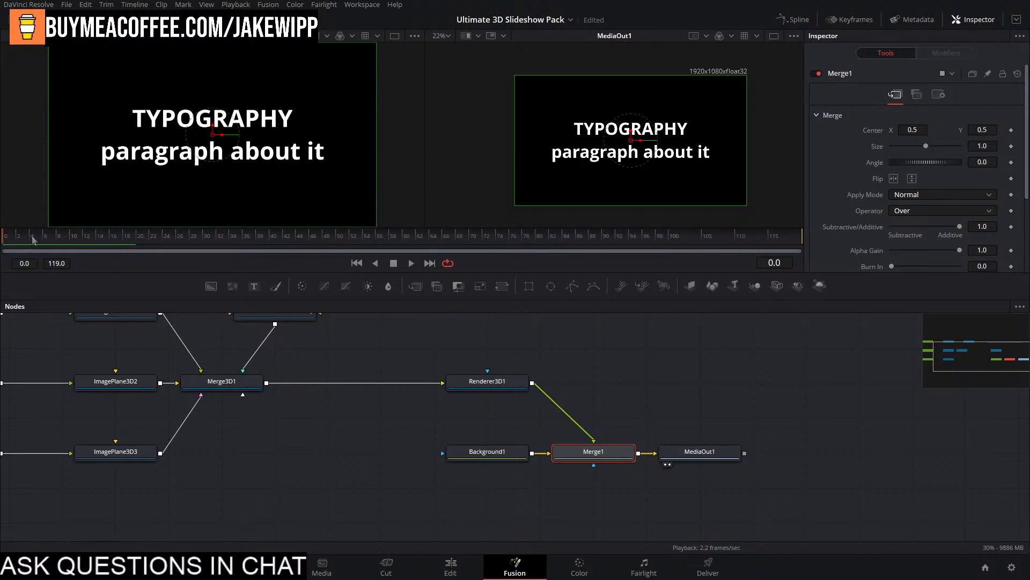
pyautogui.click(410, 263)
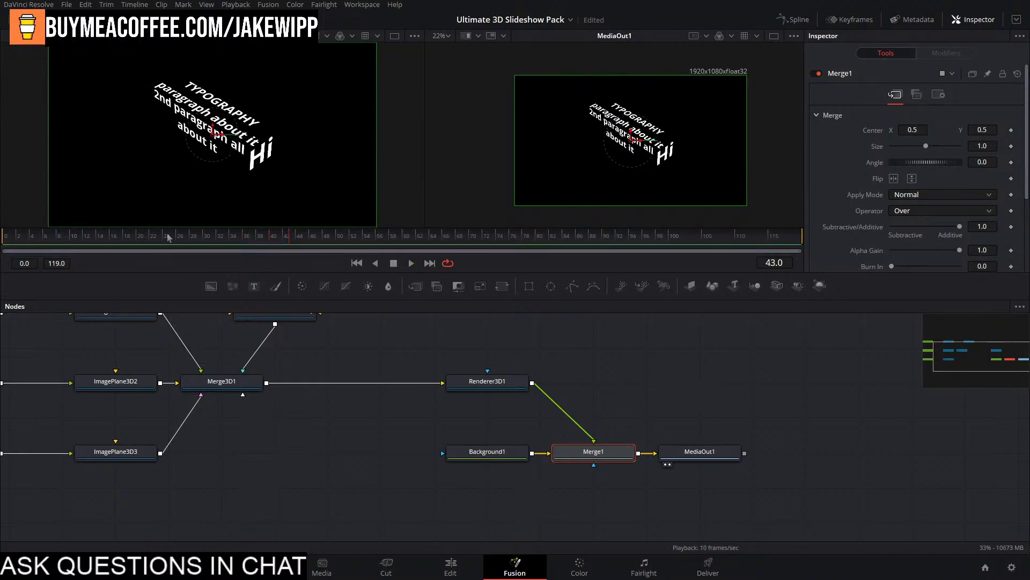
pyautogui.moveTo(168, 237); pyautogui.dragTo(123, 237)
# Replay the camera animation from the clip's start on the Edit page timeline.
pyautogui.click(451, 565)
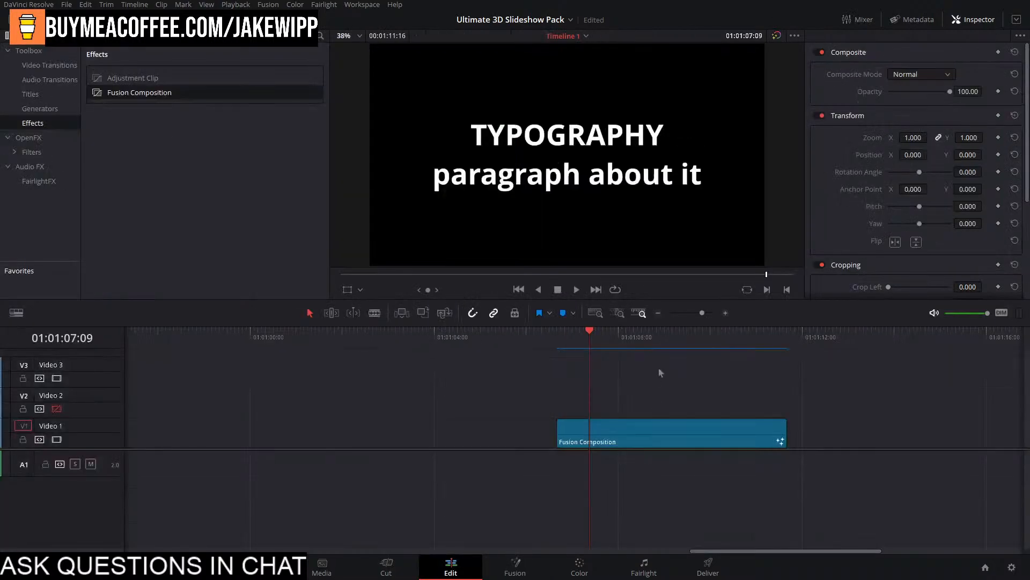
pyautogui.moveTo(590, 342); pyautogui.dragTo(559, 352)
pyautogui.press('space')
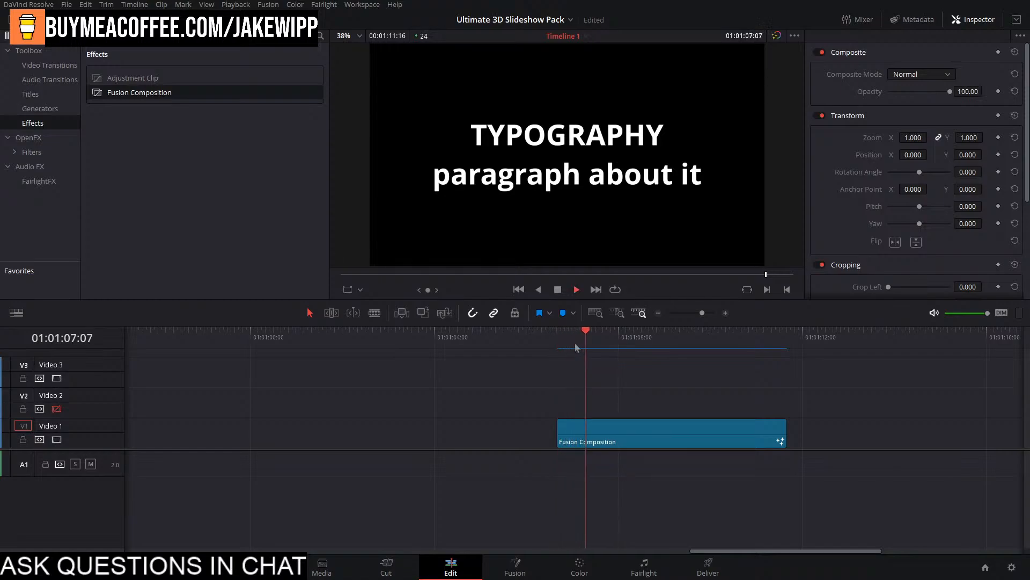
pyautogui.press('space')
pyautogui.moveTo(623, 341); pyautogui.dragTo(590, 360)
pyautogui.press('space')
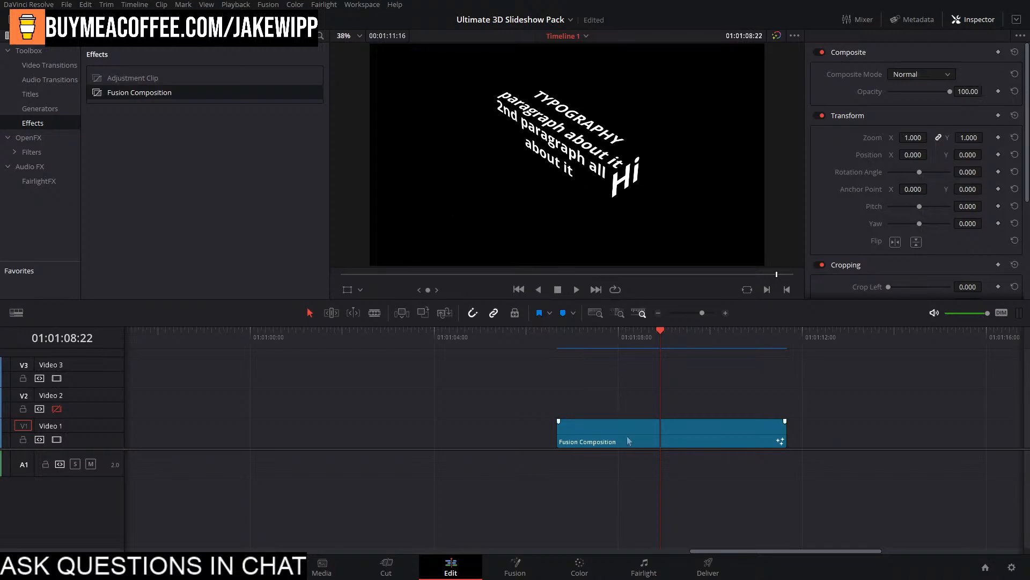
# Return to the Fusion page, show Merge3D1 in the 3D viewer and move the playhead to frame 19.
pyautogui.hotkey('shift', '5')
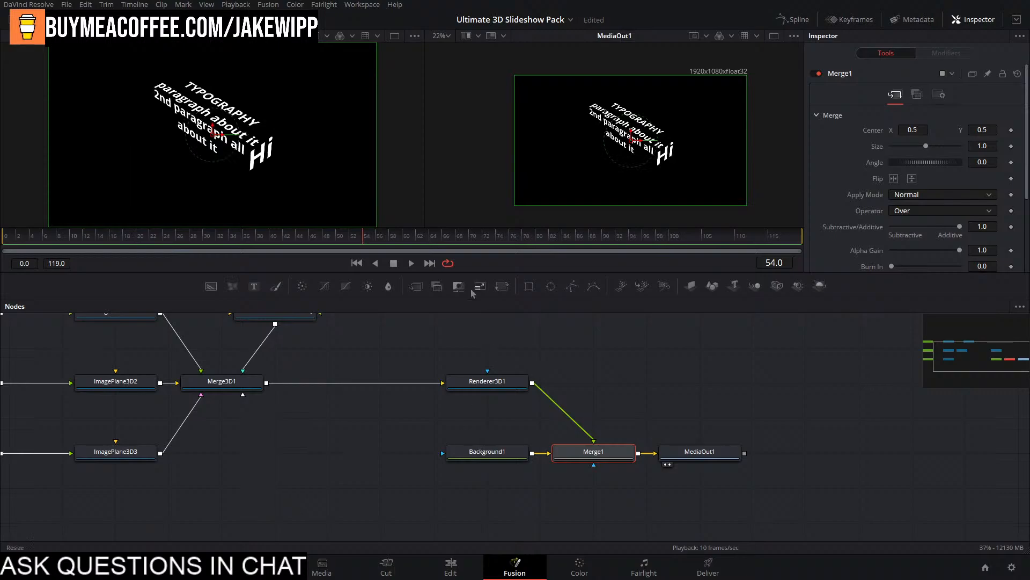
pyautogui.moveTo(313, 237); pyautogui.dragTo(146, 269)
pyautogui.moveTo(225, 386); pyautogui.dragTo(175, 118)
pyautogui.moveTo(150, 243); pyautogui.dragTo(134, 242)
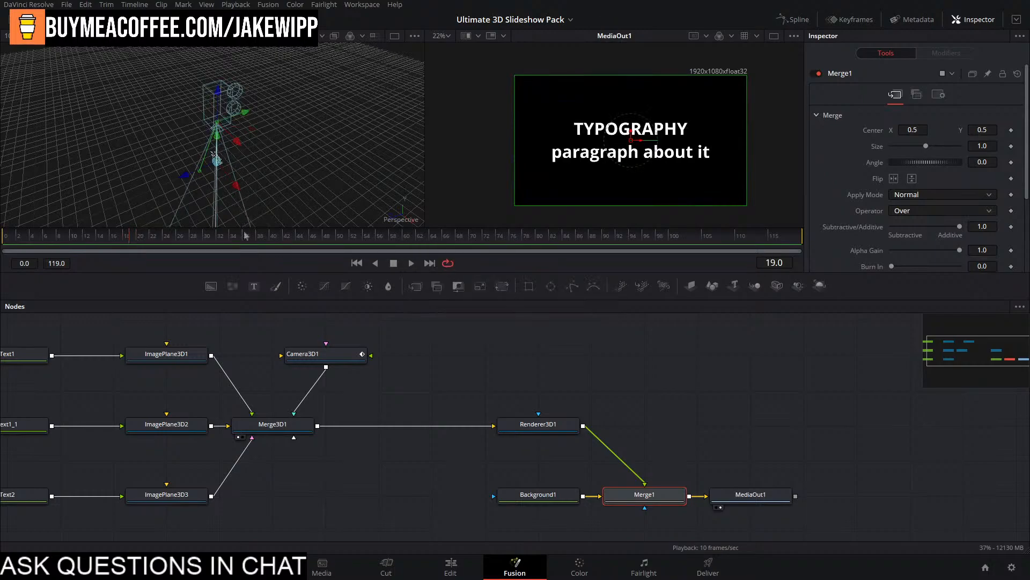
pyautogui.moveTo(322, 149); pyautogui.dragTo(428, 136)
pyautogui.moveTo(344, 98); pyautogui.dragTo(267, 168)
# Look through Camera3D1 in the 3D viewer and try steering the camera around the typography from that view.
pyautogui.rightClick(241, 192)
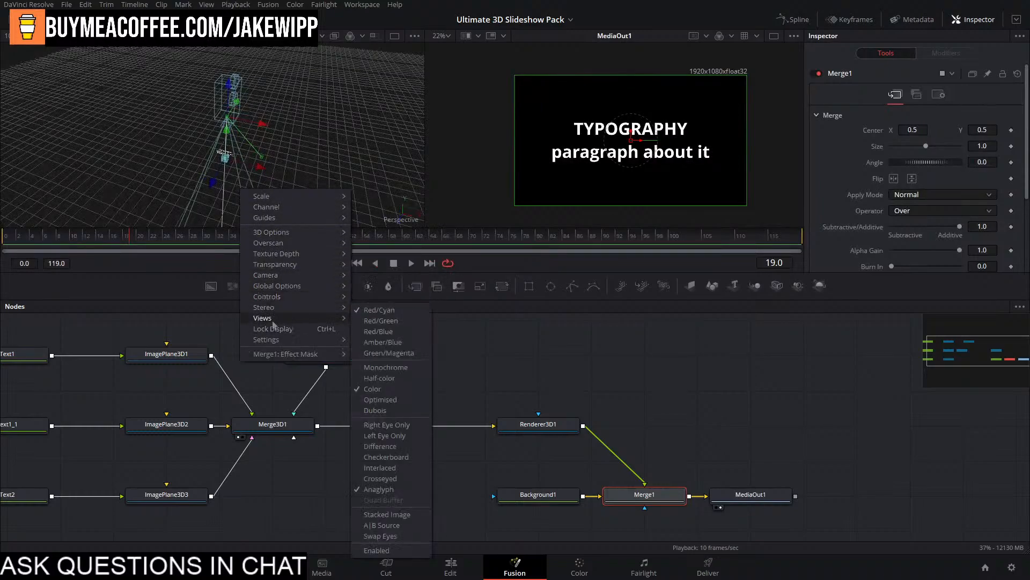
pyautogui.moveTo(273, 319)
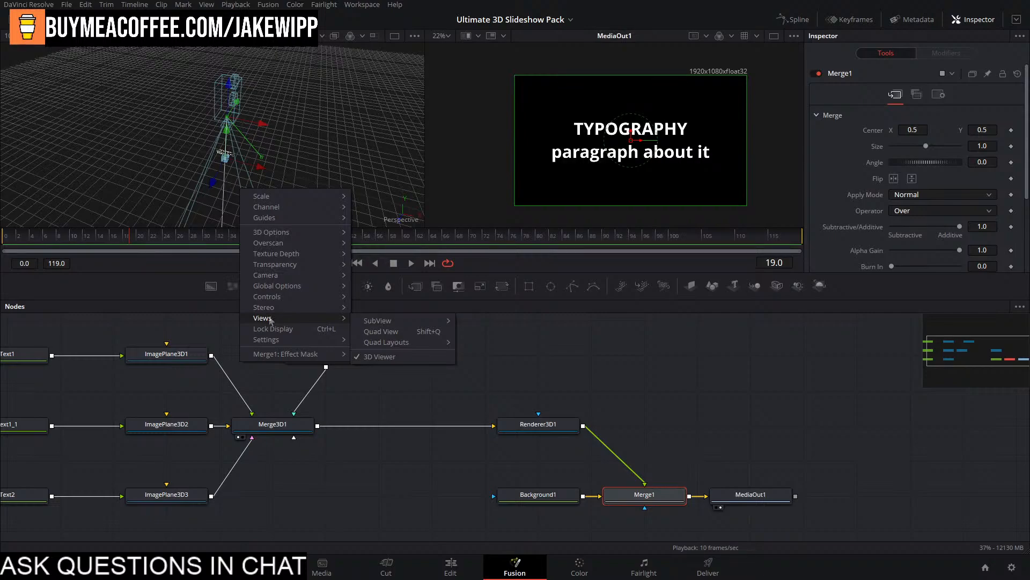
pyautogui.moveTo(268, 276)
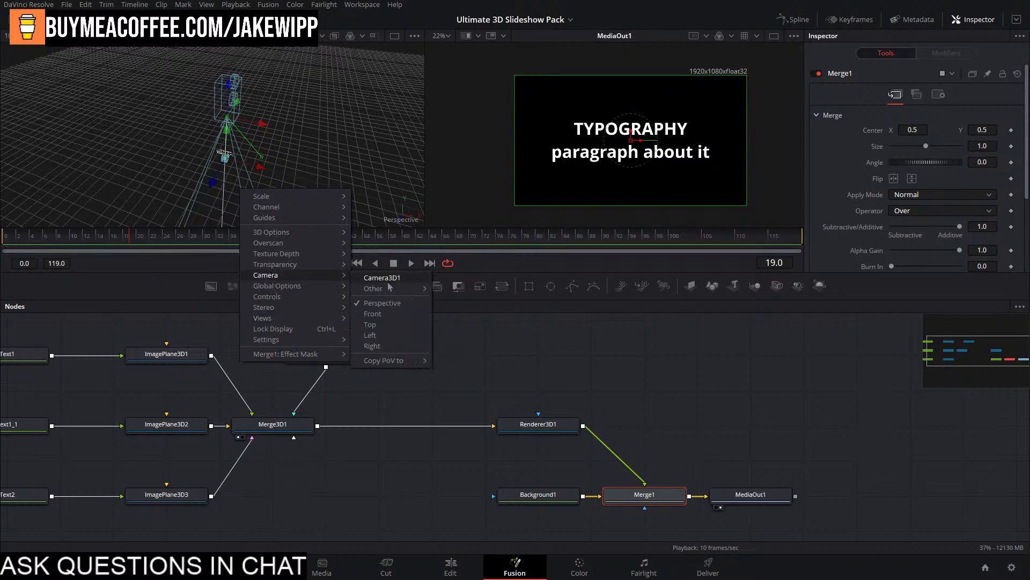
pyautogui.click(382, 277)
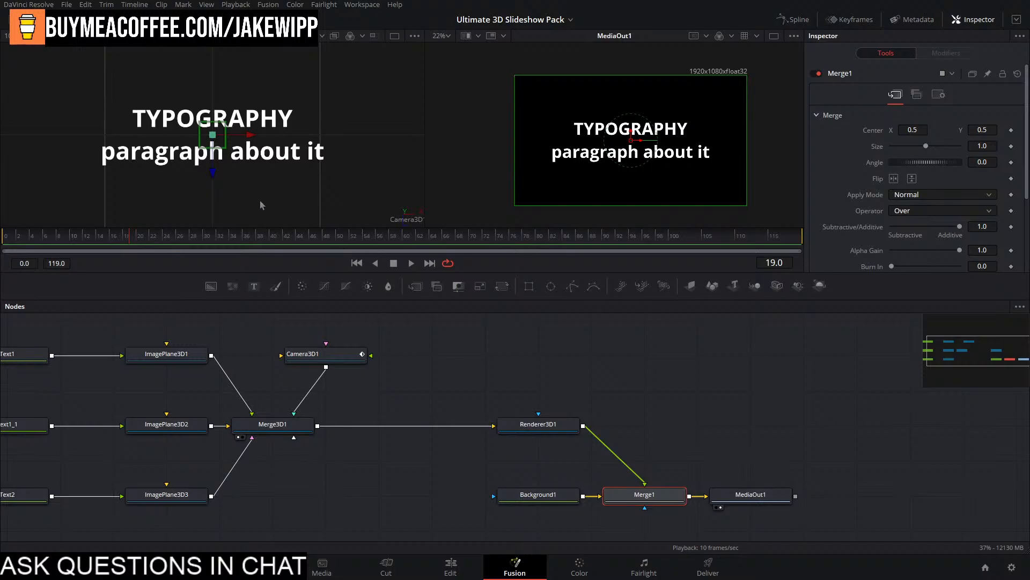
pyautogui.moveTo(269, 184); pyautogui.dragTo(280, 274)
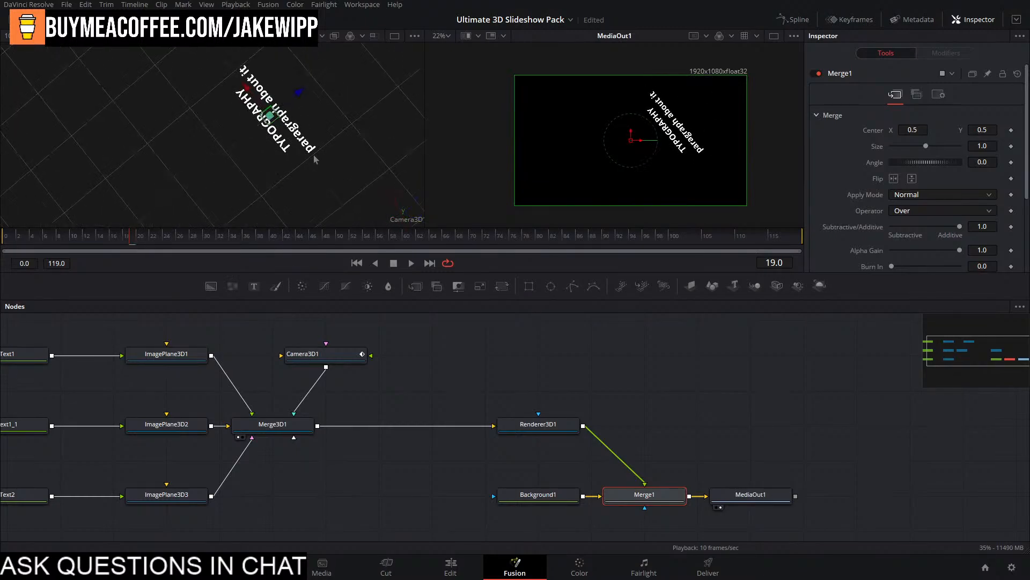
pyautogui.moveTo(315, 159); pyautogui.dragTo(224, 327)
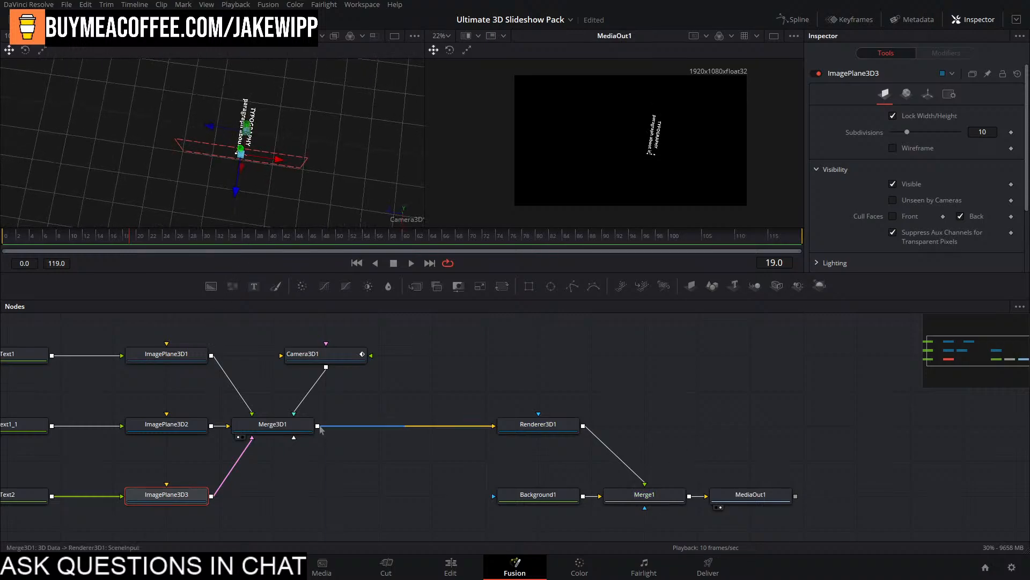
# Turn off Use Target on the animated Camera3D1 and delete that camera node.
pyautogui.click(322, 356)
pyautogui.click(893, 165)
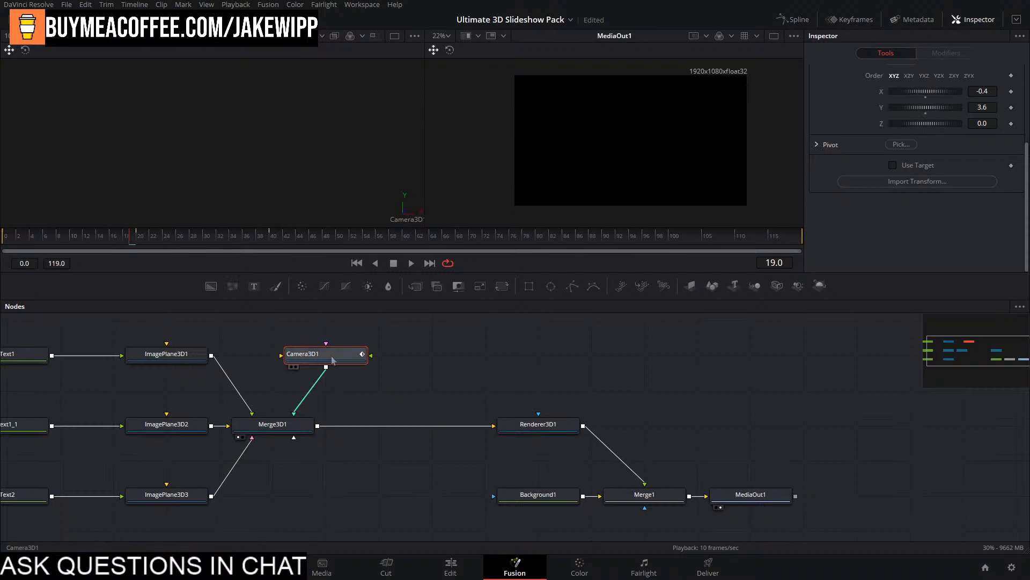
pyautogui.click(258, 430)
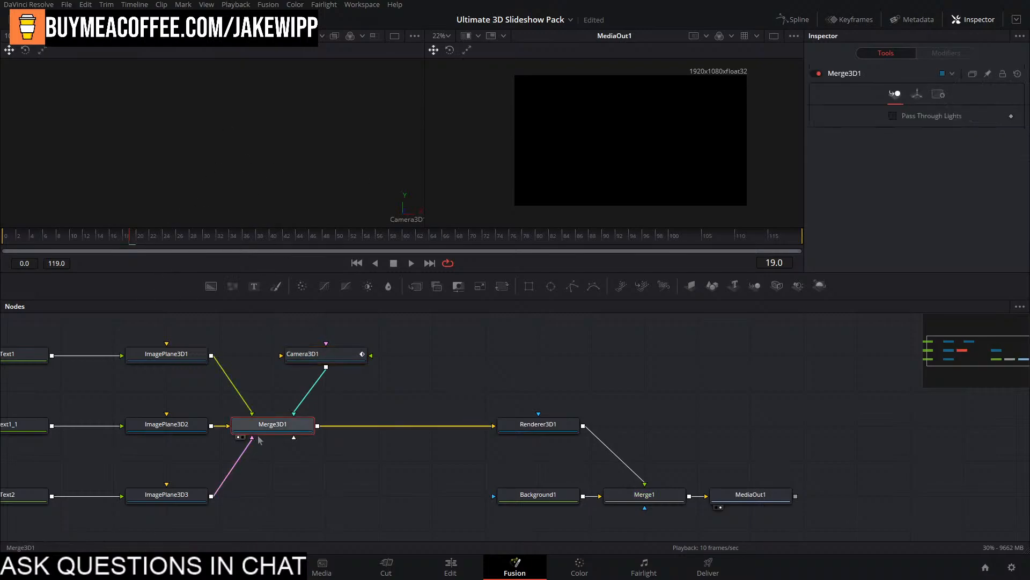
pyautogui.click(335, 353)
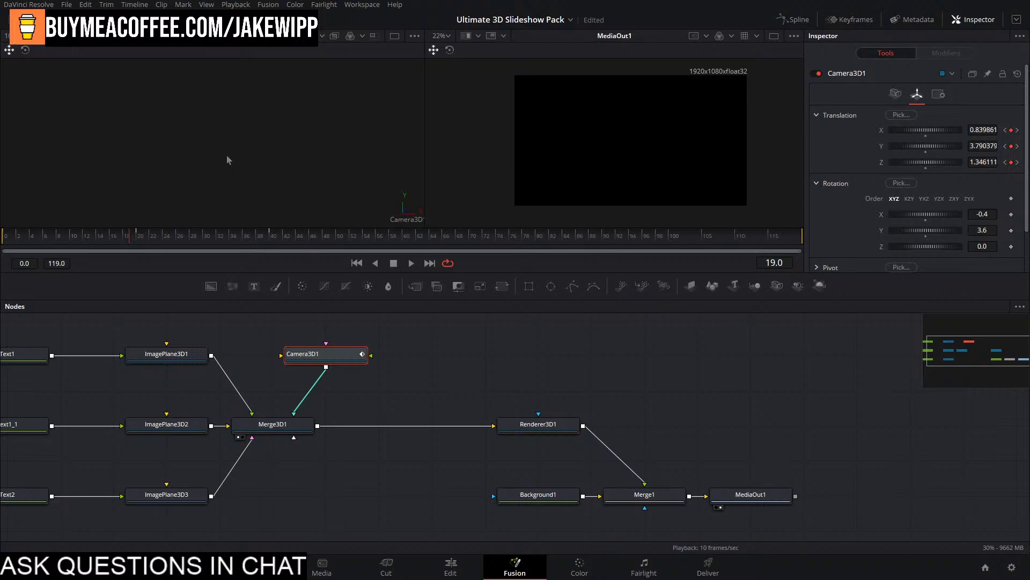
pyautogui.moveTo(227, 156); pyautogui.dragTo(291, 187)
pyautogui.press('Delete')
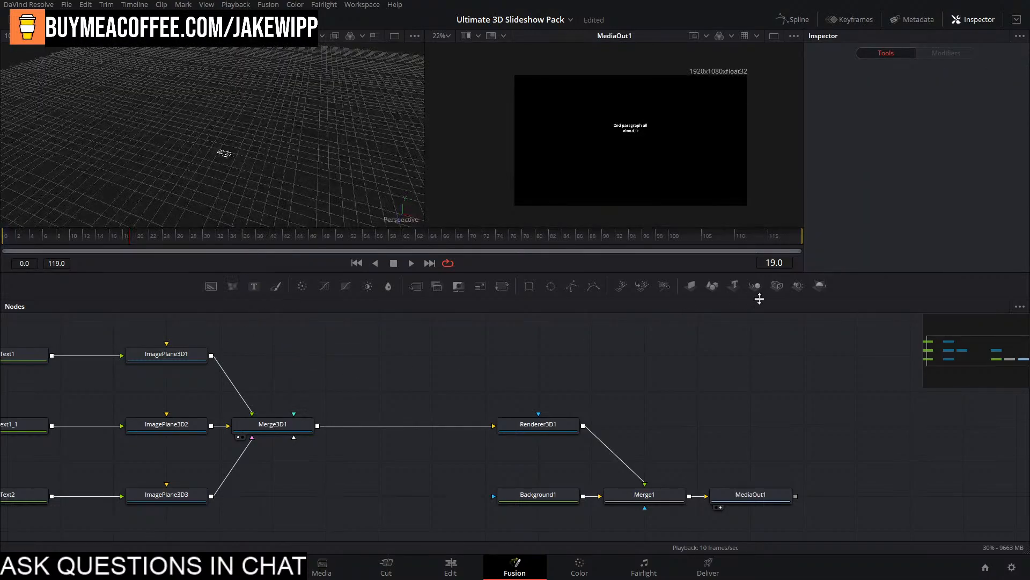
# Add a new Camera3D node feeding Merge3D1 and look through it in the 3D viewer.
pyautogui.moveTo(777, 285); pyautogui.dragTo(294, 415)
pyautogui.rightClick(267, 181)
pyautogui.moveTo(301, 263)
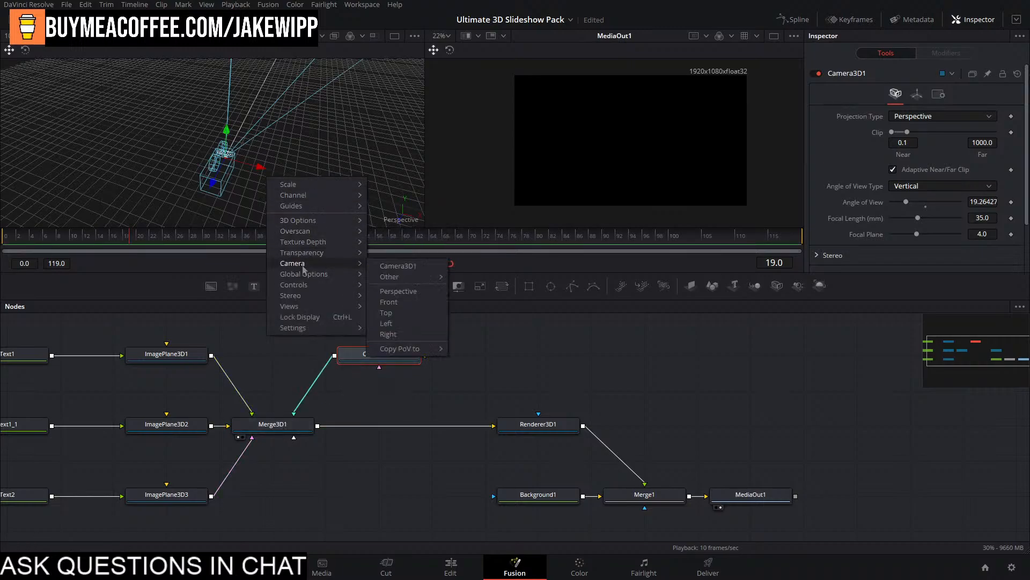
pyautogui.click(395, 268)
# Steer the new camera from its own viewpoint, orbiting and dollying to frame the typography box.
pyautogui.scroll(-2, 291, 177)
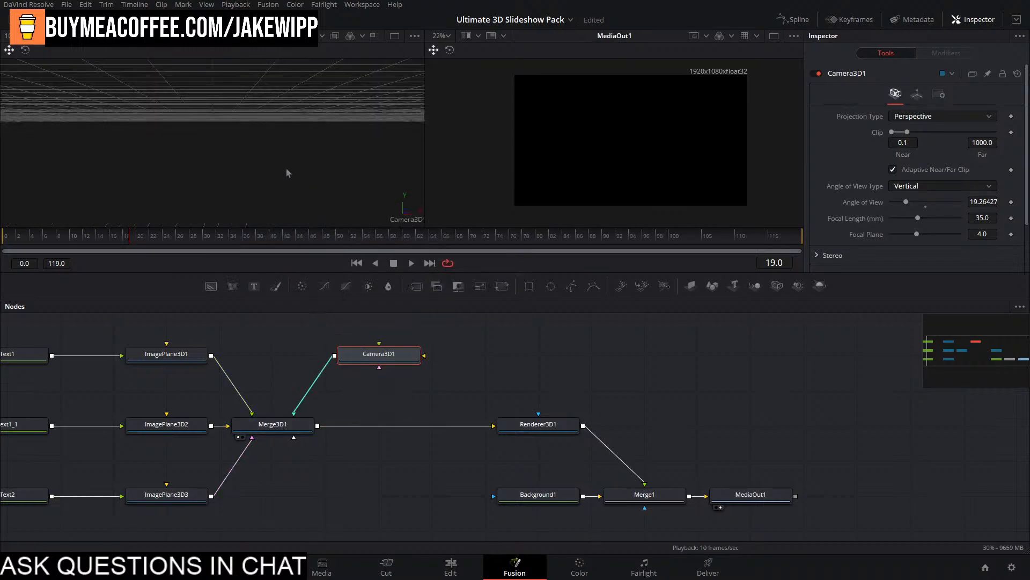
pyautogui.scroll(4, 286, 168)
pyautogui.moveTo(286, 166); pyautogui.dragTo(336, 137)
pyautogui.scroll(-5, 336, 137)
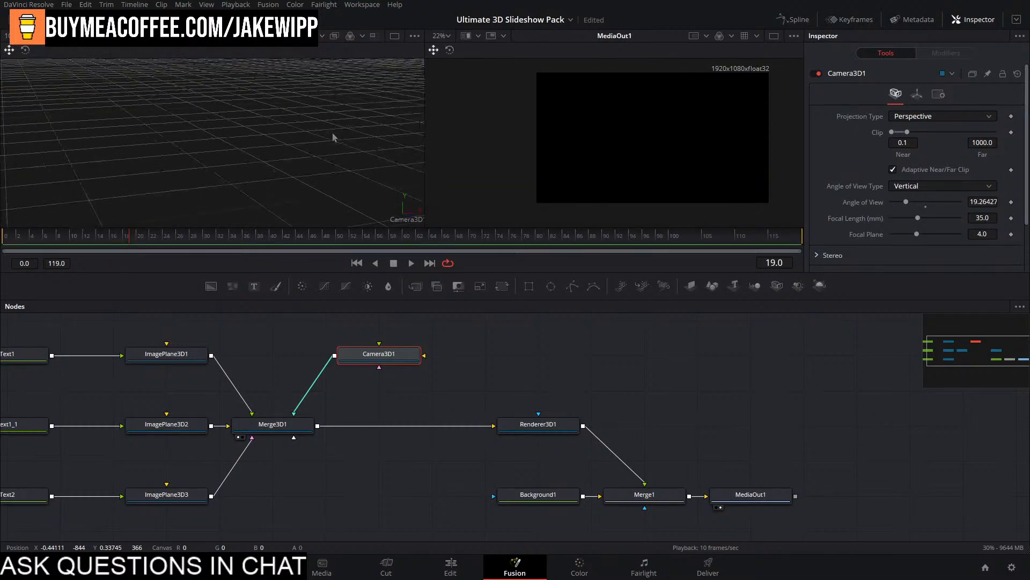
pyautogui.scroll(-6, 327, 138)
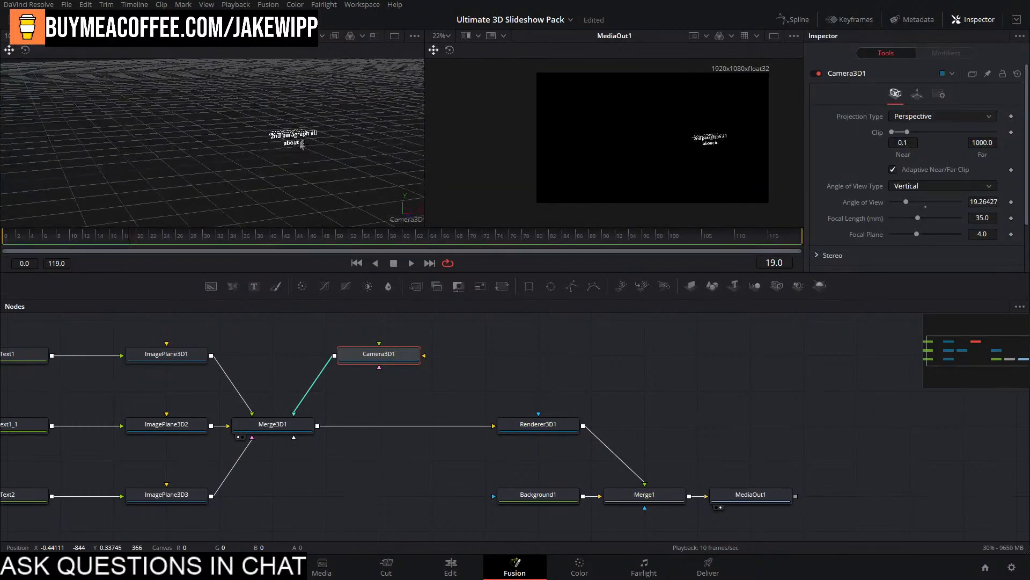
pyautogui.scroll(2, 324, 146)
pyautogui.scroll(3, 326, 145)
pyautogui.scroll(-1, 326, 148)
pyautogui.moveTo(327, 149); pyautogui.dragTo(242, 192)
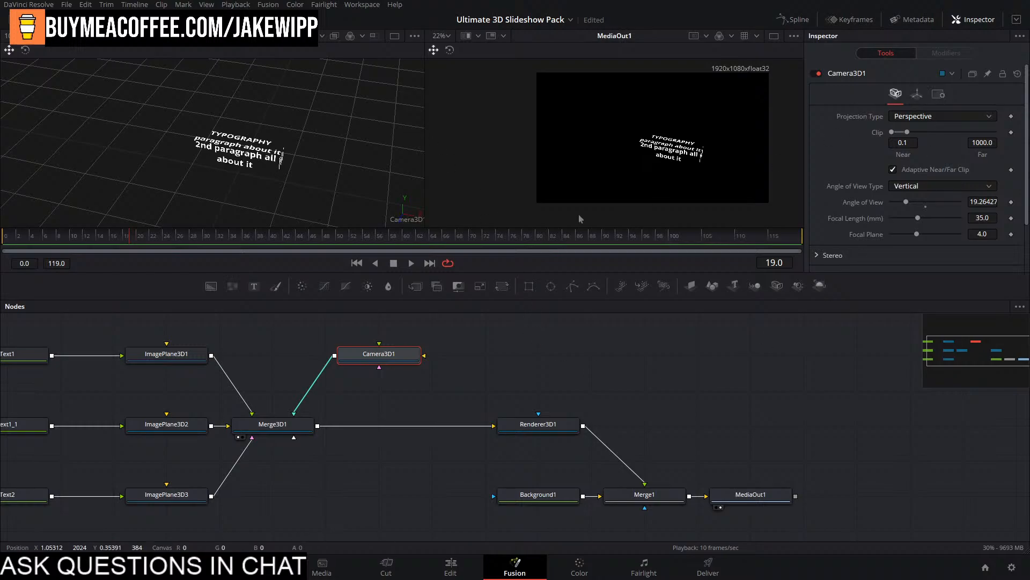
pyautogui.scroll(-3, 241, 153)
pyautogui.moveTo(242, 153); pyautogui.dragTo(276, 134)
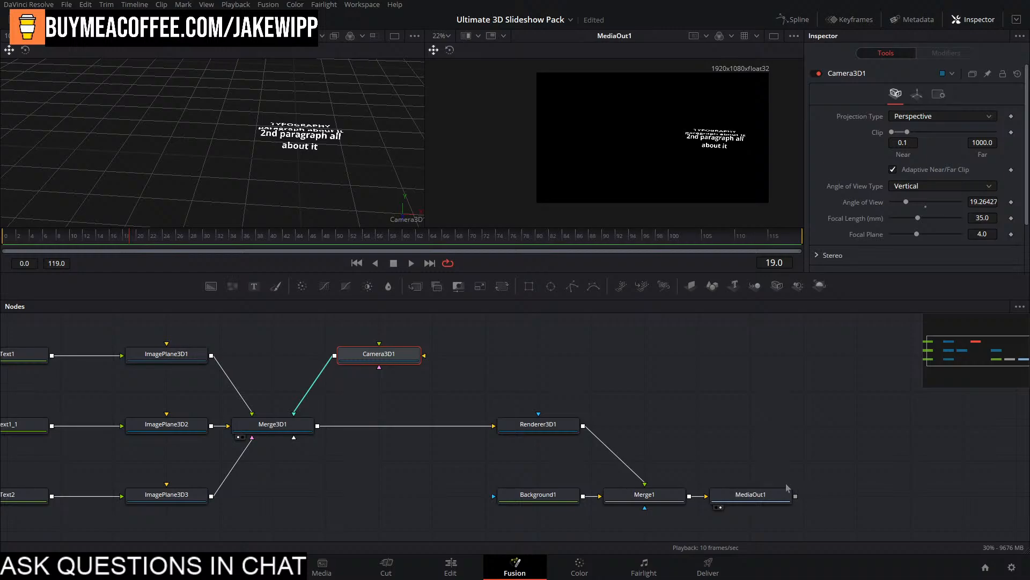
# Replace the camera with a fresh Camera3D node connected to Merge3D1 and pull it back along Z to about 1.17.
pyautogui.press('Delete')
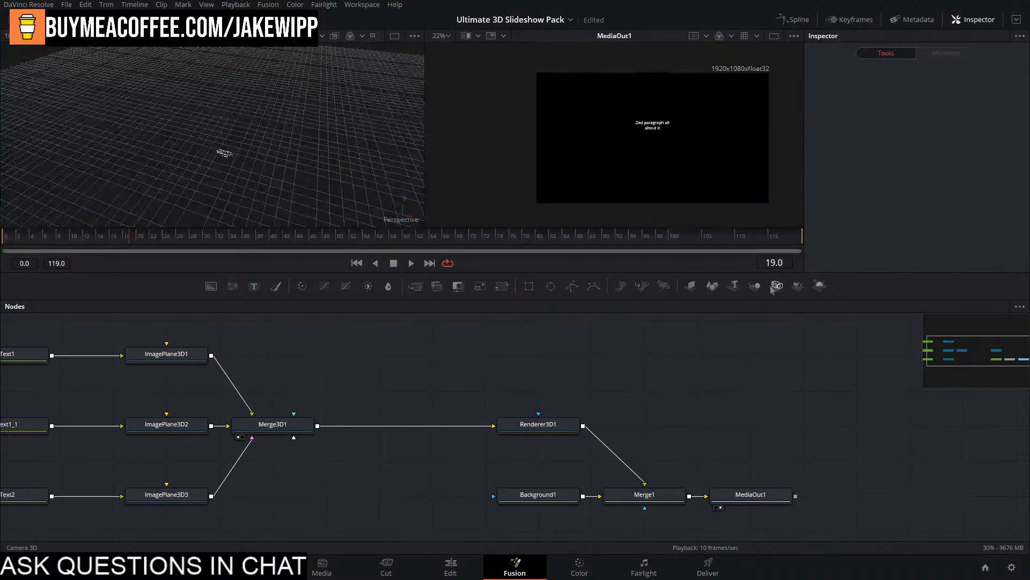
pyautogui.moveTo(778, 286); pyautogui.dragTo(294, 414)
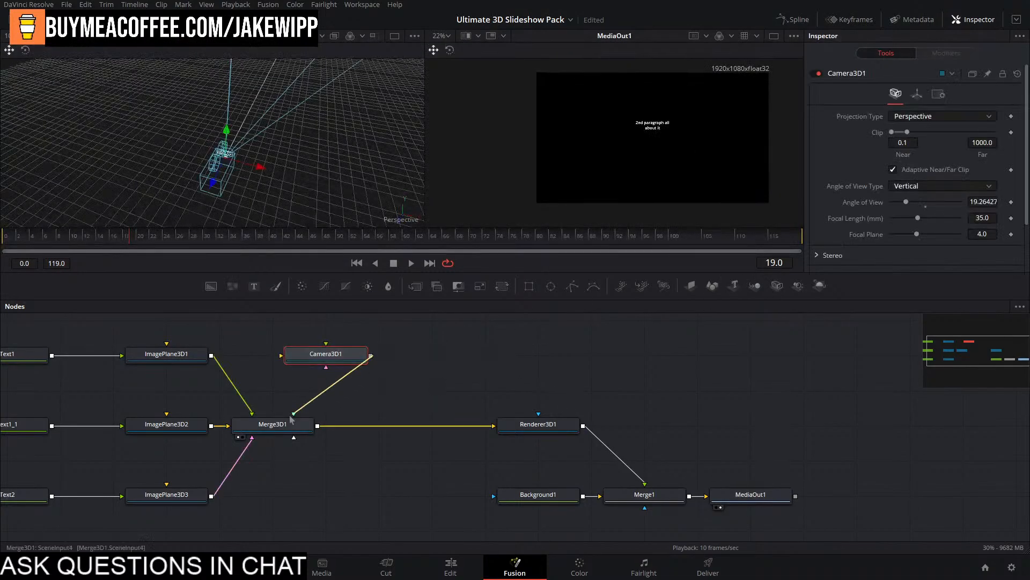
pyautogui.moveTo(219, 191); pyautogui.dragTo(197, 222)
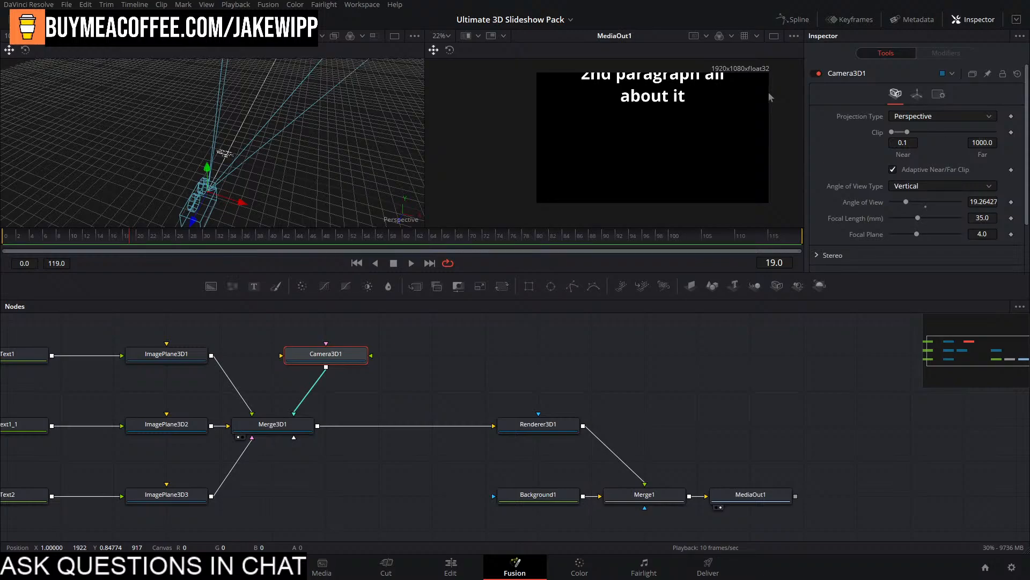
# Enable Use Target in the transform settings of the fresh Camera3D1.
pyautogui.click(918, 94)
pyautogui.scroll(-2, 868, 177)
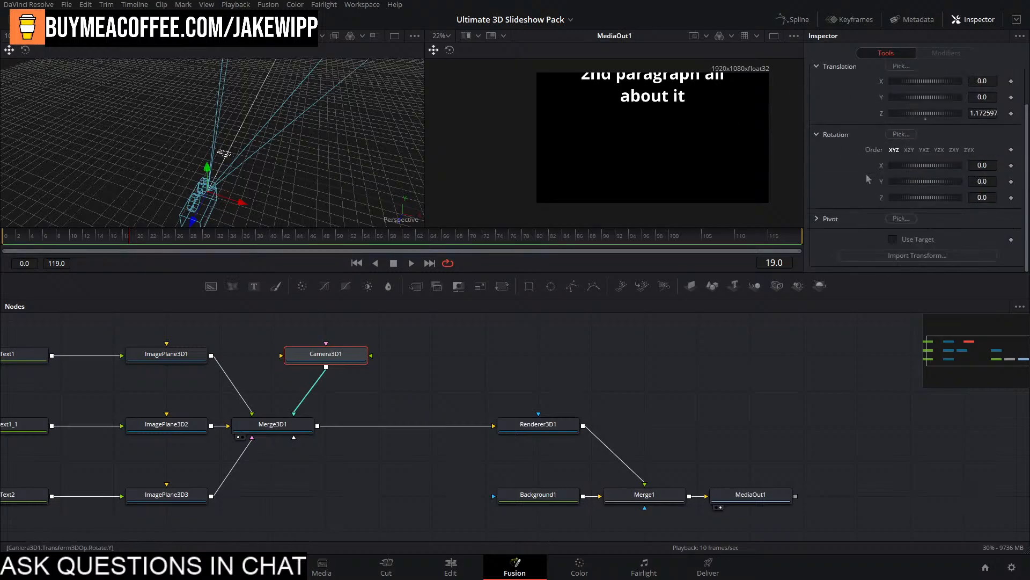
pyautogui.click(903, 243)
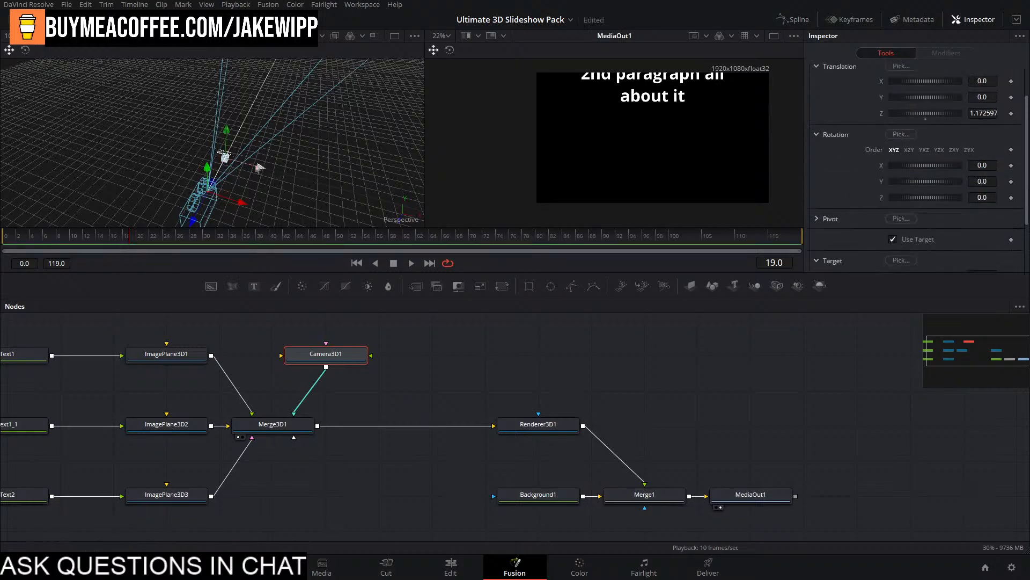
pyautogui.moveTo(260, 168); pyautogui.dragTo(222, 175)
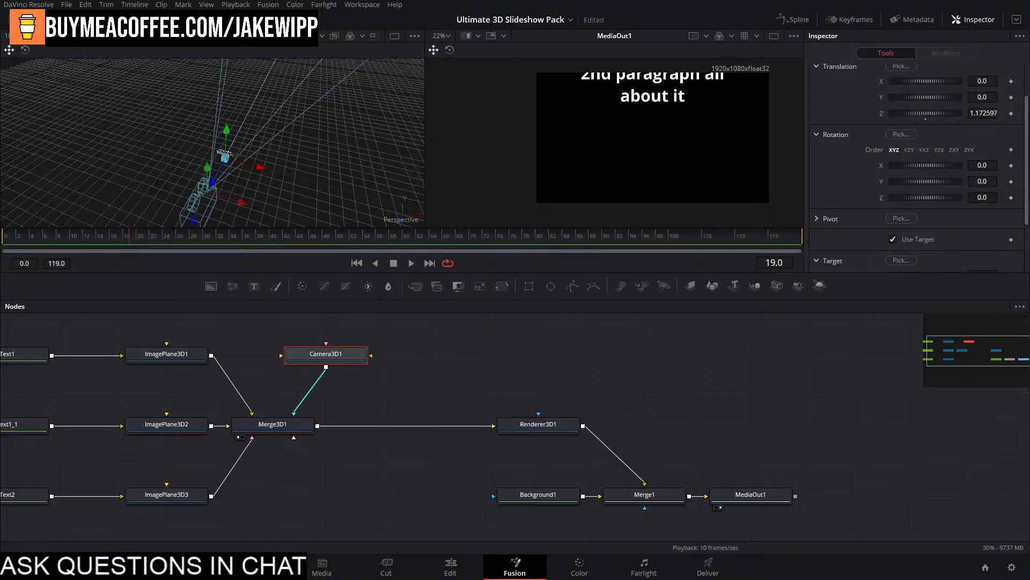
# Switch to the Edit page and bring the timeline back to the sparkler photo frame composition at 01:00:47:11.
pyautogui.click(451, 567)
pyautogui.moveTo(547, 344); pyautogui.dragTo(361, 359)
pyautogui.moveTo(416, 370); pyautogui.dragTo(666, 373)
pyautogui.scroll(-4, 414, 378)
pyautogui.moveTo(397, 346); pyautogui.dragTo(349, 346)
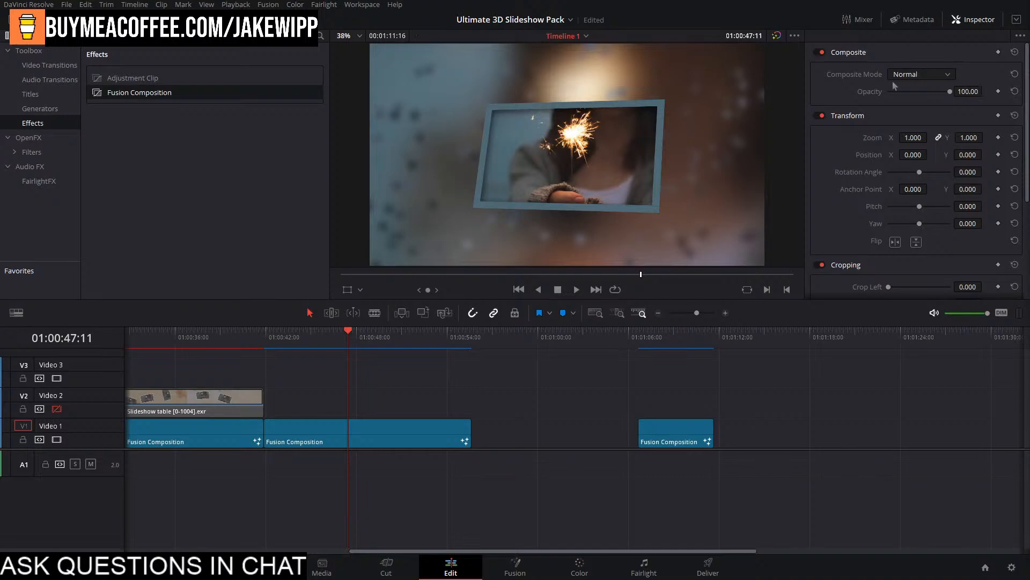
# Move the typography clip later on Video 1 and add a lengthened Fusion Composition directly after the sparkler composition.
pyautogui.moveTo(376, 331); pyautogui.dragTo(516, 369)
pyautogui.click(652, 339)
pyautogui.moveTo(705, 436); pyautogui.dragTo(859, 443)
pyautogui.click(682, 356)
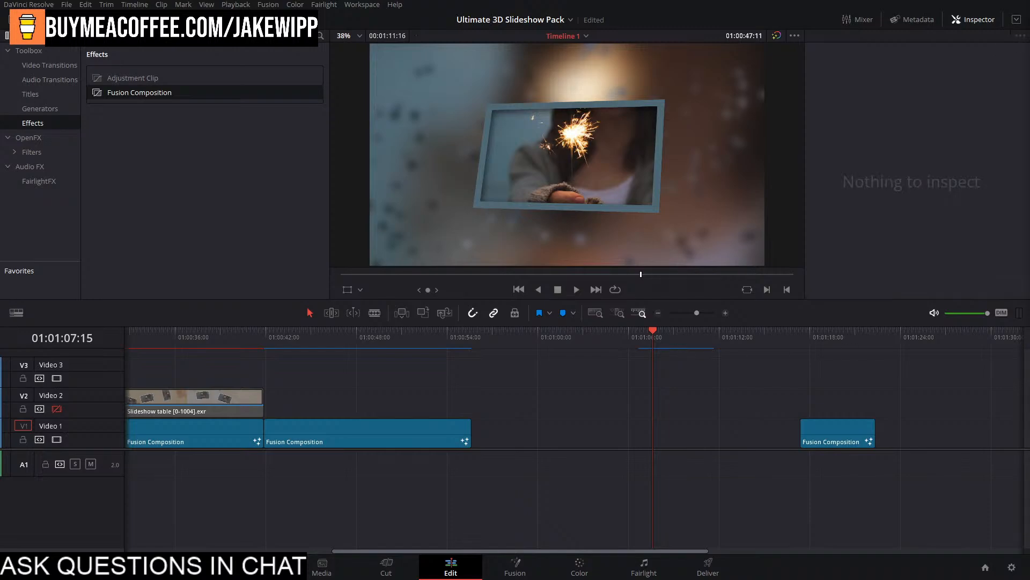
pyautogui.moveTo(115, 96); pyautogui.dragTo(472, 437)
pyautogui.moveTo(545, 434); pyautogui.dragTo(739, 423)
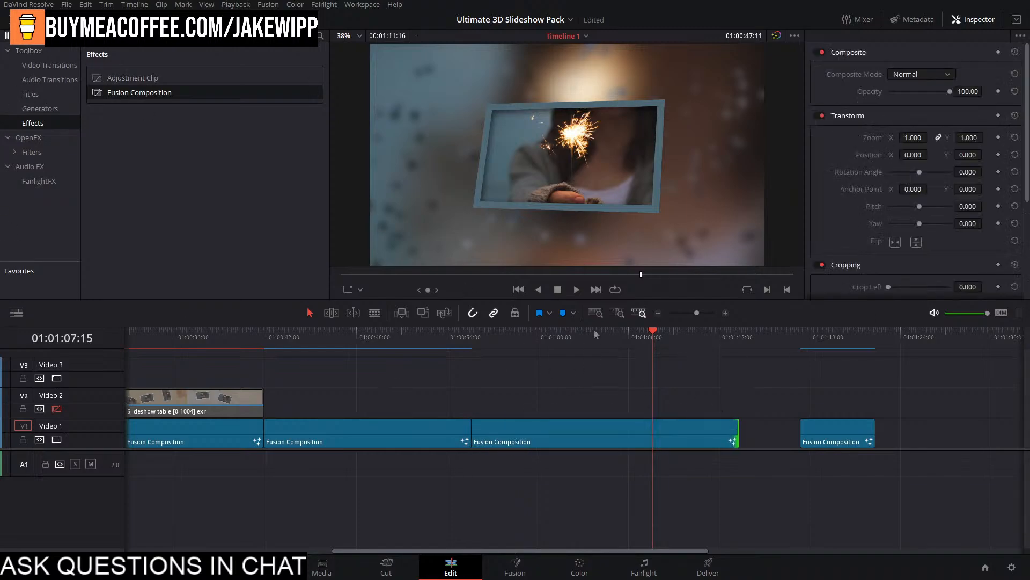
# Open the new composition on the Fusion page and place a PhotoFrameMaker node well before MediaOut1, with the Media Pool shown.
pyautogui.moveTo(594, 331); pyautogui.dragTo(523, 392)
pyautogui.click(534, 443)
pyautogui.click(512, 562)
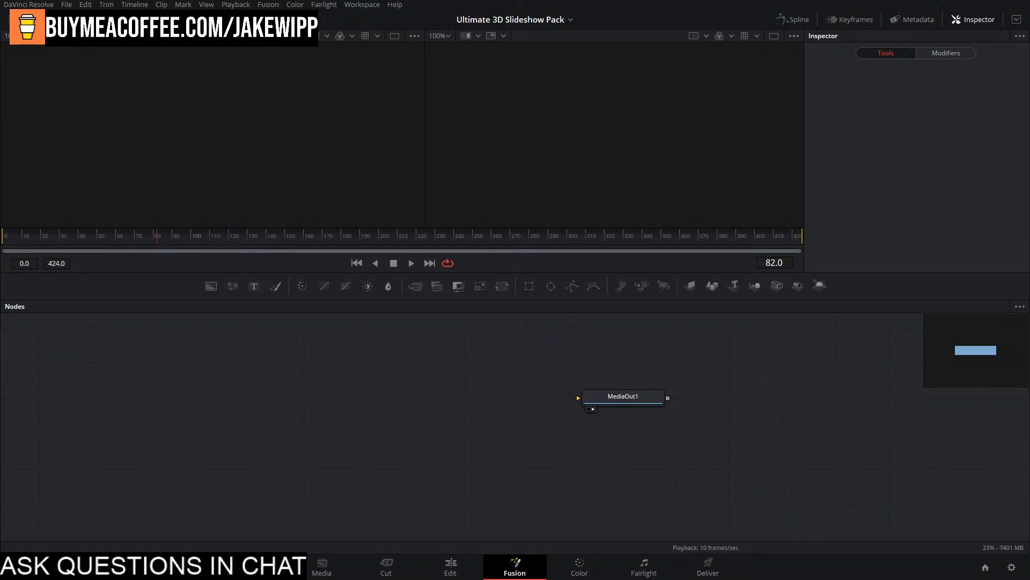
pyautogui.moveTo(617, 375); pyautogui.dragTo(304, 399)
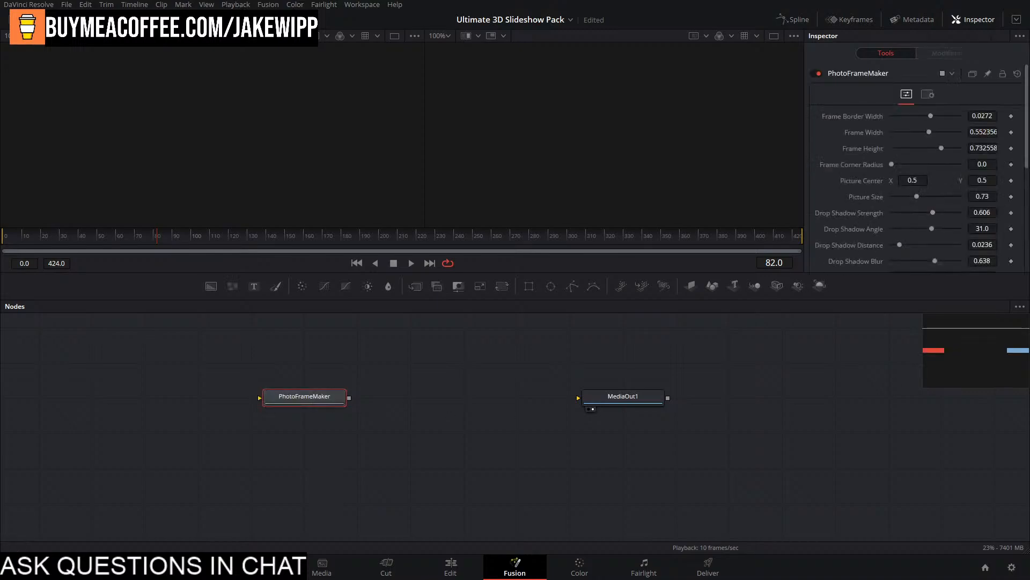
pyautogui.moveTo(332, 404); pyautogui.dragTo(225, 415)
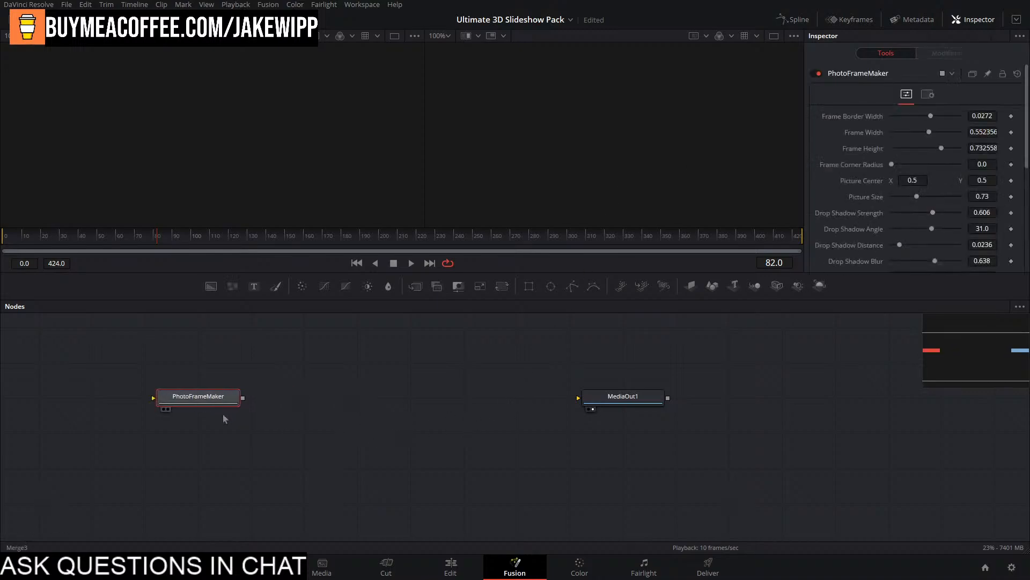
pyautogui.moveTo(173, 337); pyautogui.dragTo(348, 333)
pyautogui.click(40, 20)
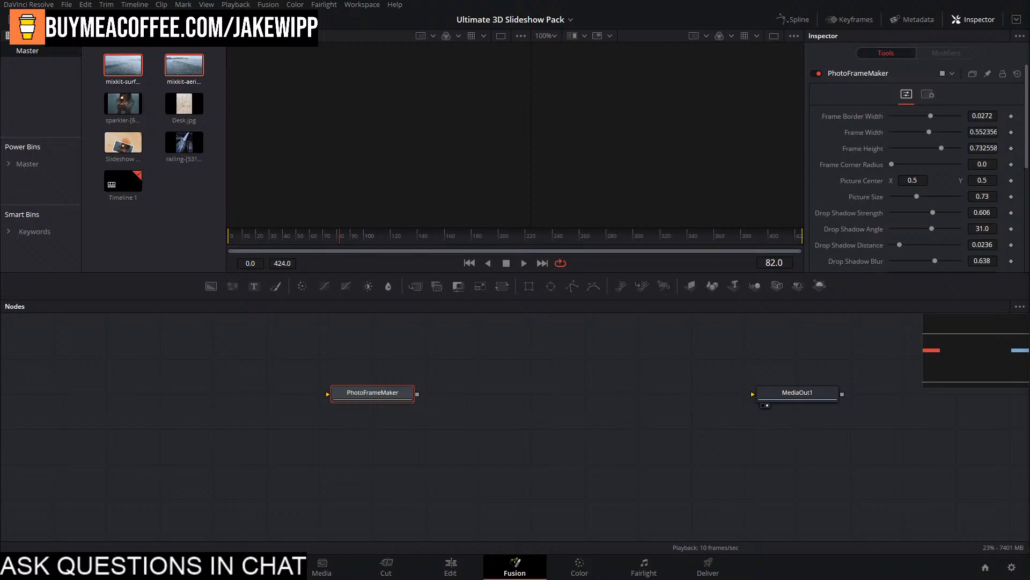
# Open the sparkler photo frame composition on the Fusion page and examine its node tree around Merge10, scrubbing to frame 11.
pyautogui.click(451, 567)
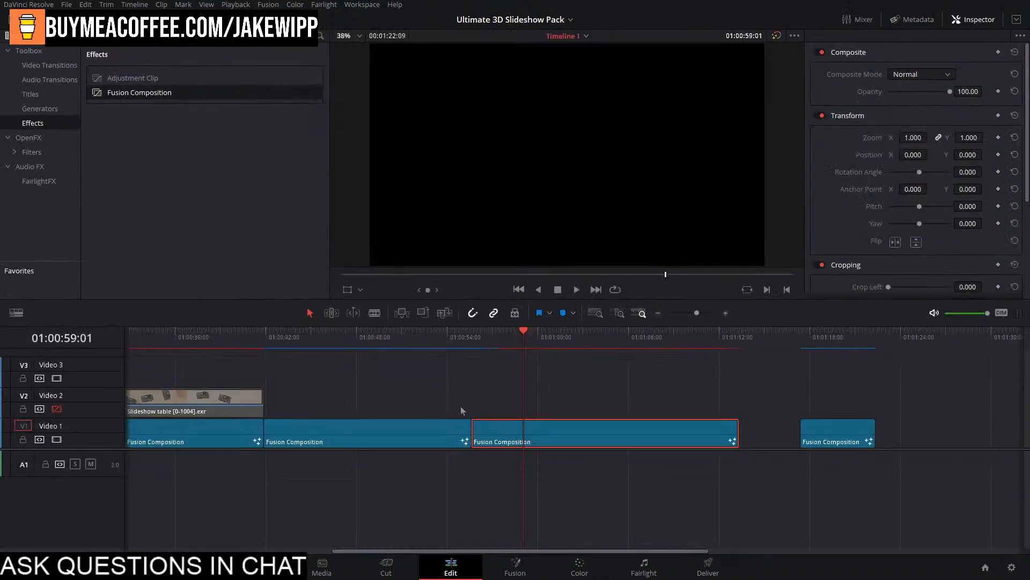
pyautogui.click(406, 336)
pyautogui.click(402, 433)
pyautogui.click(515, 566)
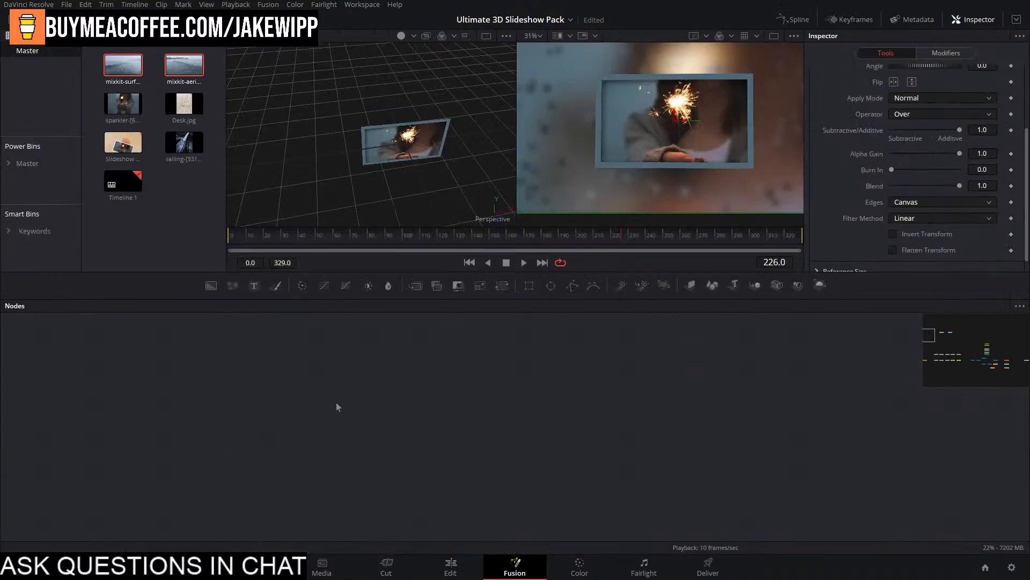
pyautogui.scroll(-3, 553, 410)
pyautogui.moveTo(691, 418); pyautogui.dragTo(526, 402)
pyautogui.scroll(3, 525, 400)
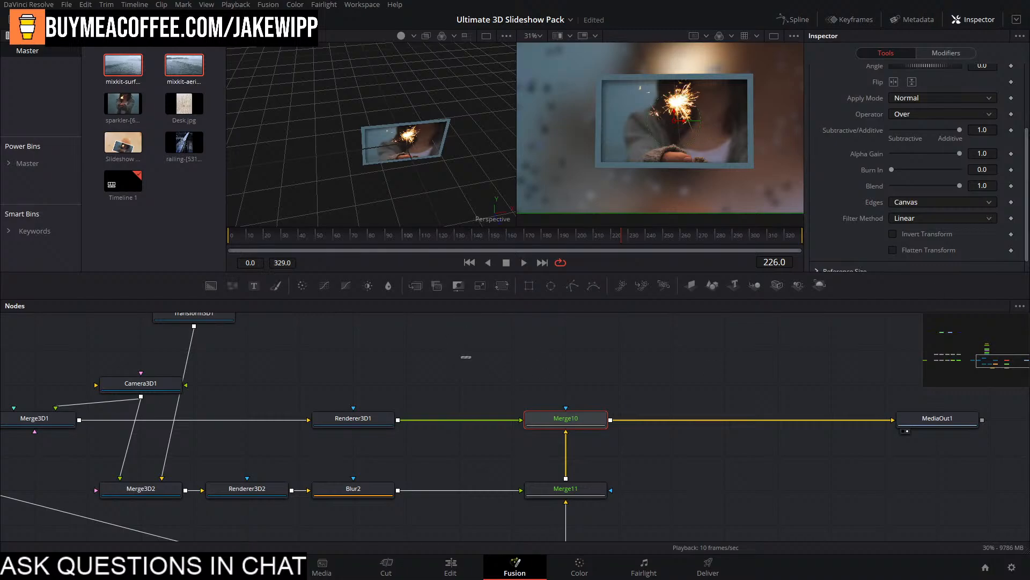
pyautogui.moveTo(328, 241); pyautogui.dragTo(250, 244)
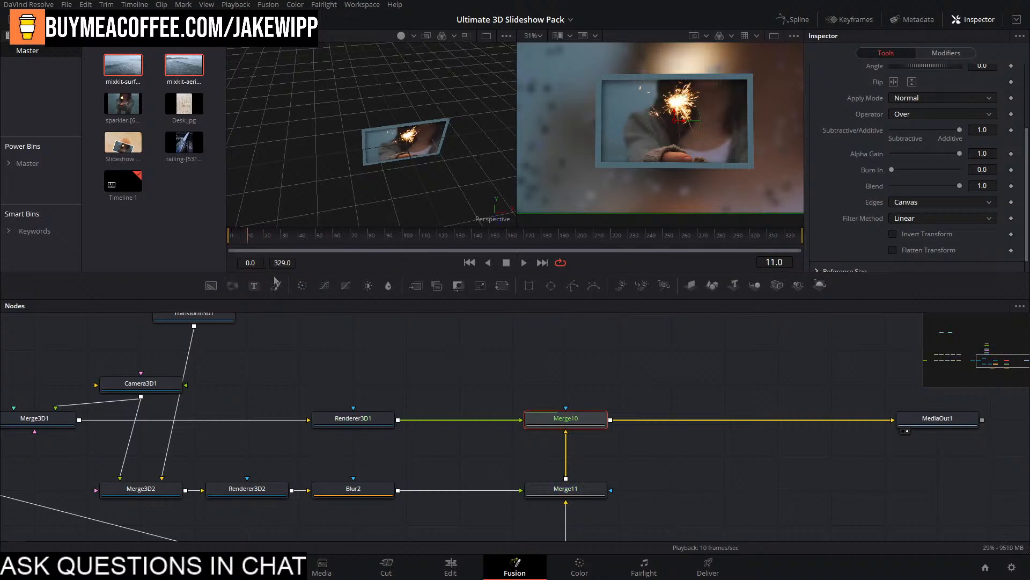
pyautogui.moveTo(522, 391); pyautogui.dragTo(505, 373)
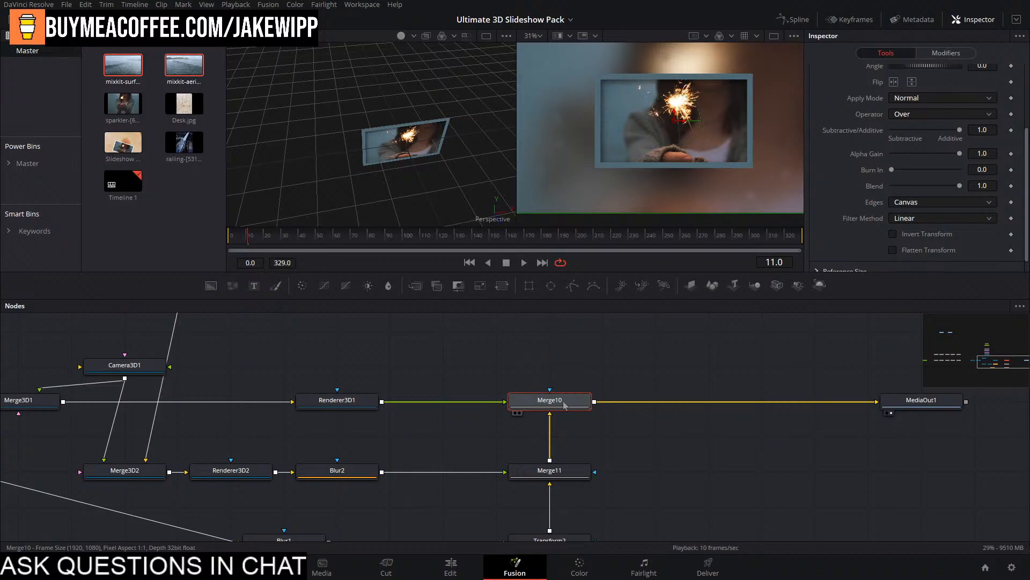
pyautogui.hotkey('shift', 'space')
pyautogui.write('camer')
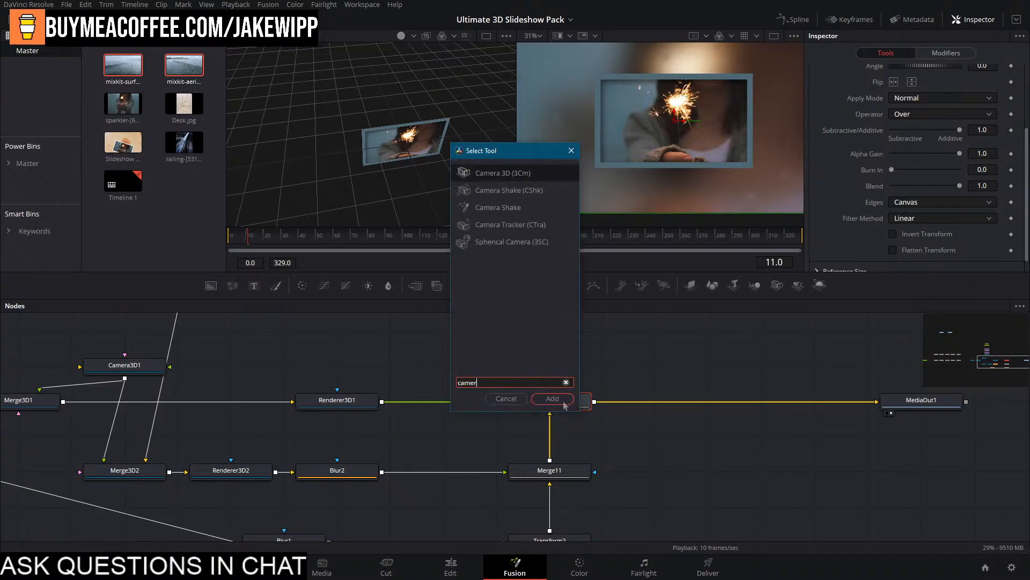
pyautogui.press('Down')
pyautogui.click(564, 402)
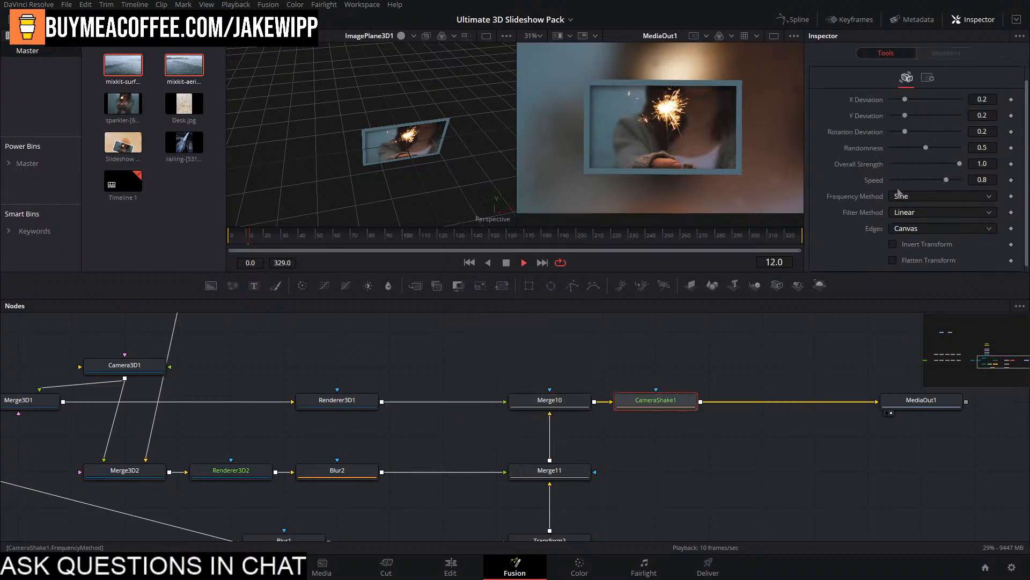
pyautogui.press('space')
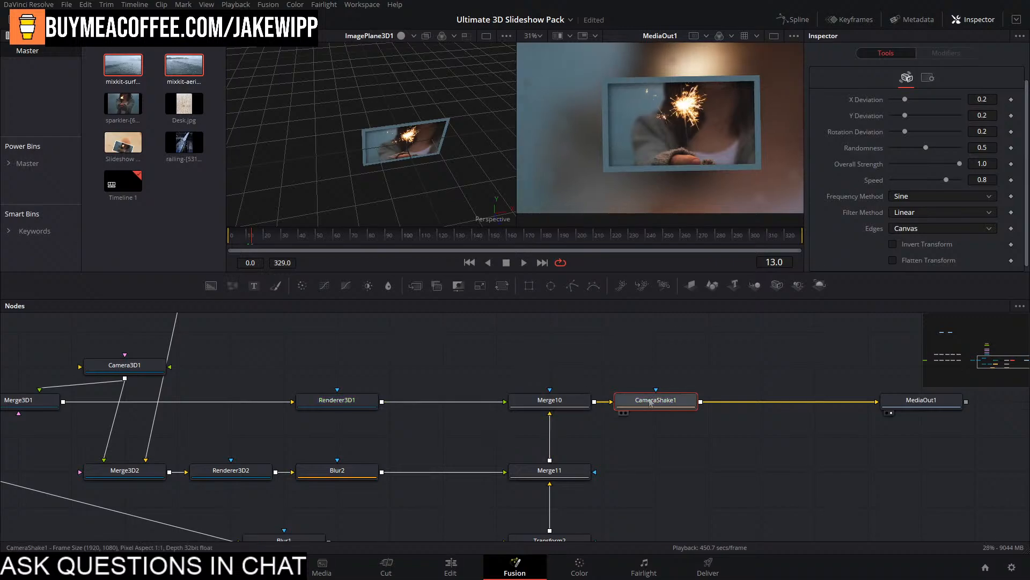
pyautogui.press('Delete')
pyautogui.hotkey('shift', 'space')
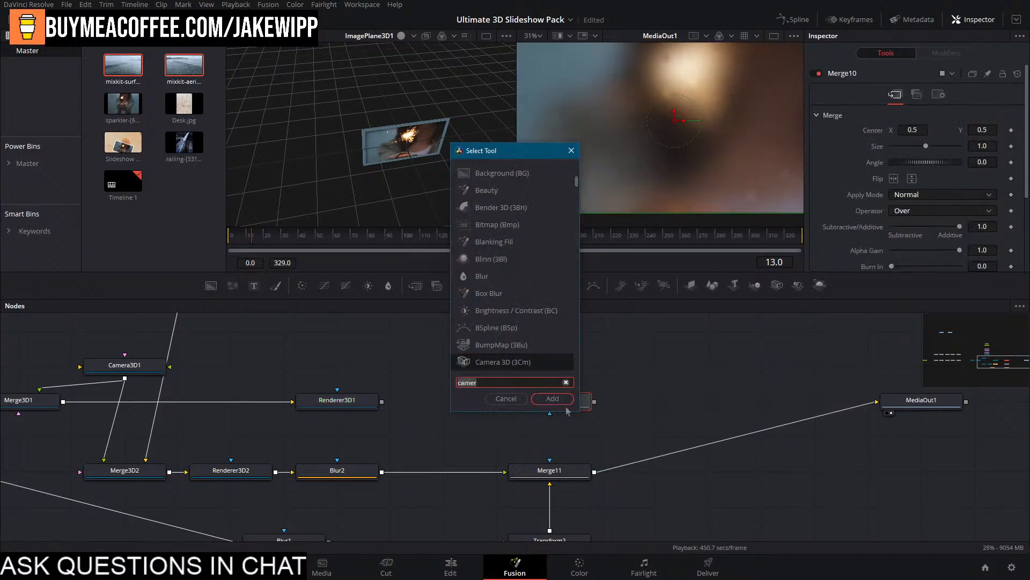
pyautogui.write('cameras')
pyautogui.press('Escape')
pyautogui.hotkey('ctrl', 'z')
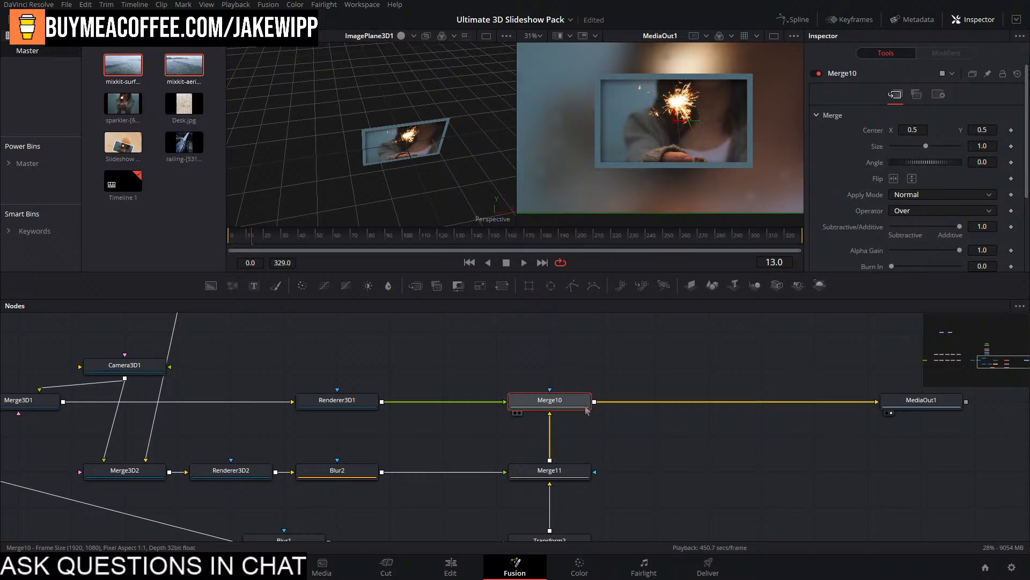
pyautogui.hotkey('shift', 'space')
pyautogui.write('camera')
pyautogui.press('Down')
pyautogui.press('Down')
pyautogui.press('Return')
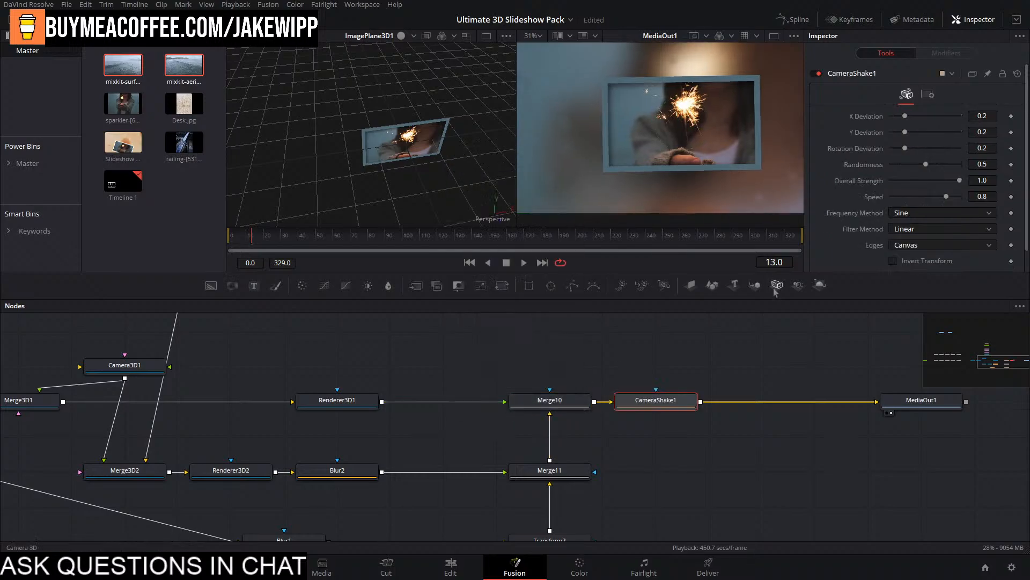
pyautogui.press('Delete')
# Add the plain Camera Shake effect, not the CShk tool, between Merge10 and MediaOut1 and play back the shaken frame.
pyautogui.hotkey('shift', 'space')
pyautogui.write('camear')
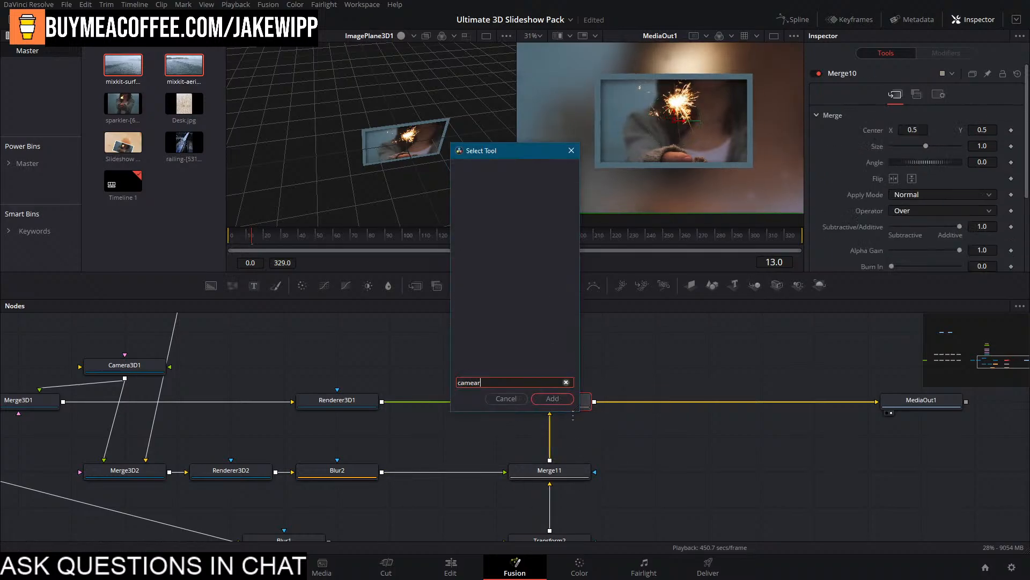
pyautogui.press('BackSpace')
pyautogui.press('BackSpace')
pyautogui.write('ra')
pyautogui.press('Down')
pyautogui.press('Down')
pyautogui.press('Return')
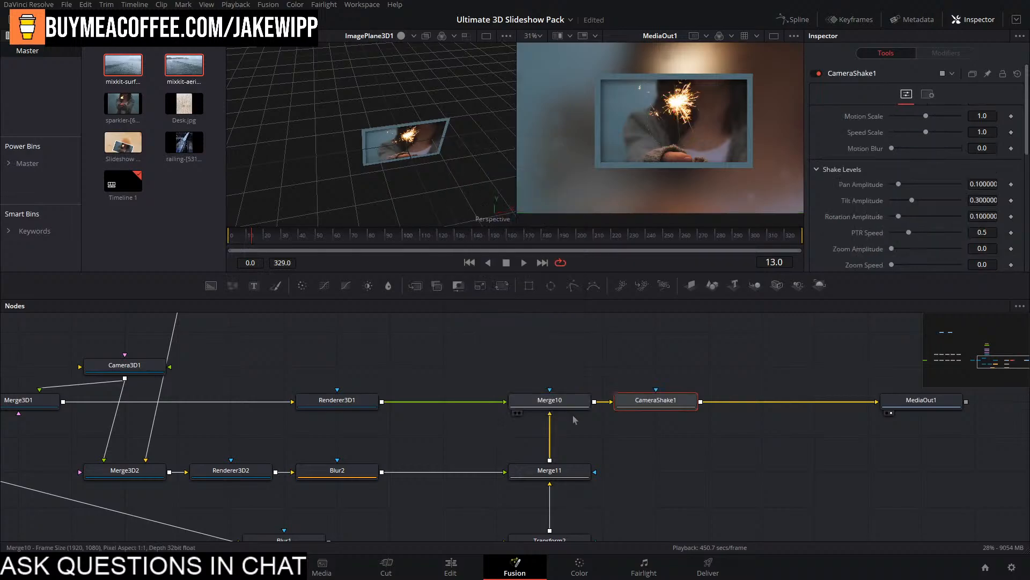
pyautogui.scroll(-3, 714, 139)
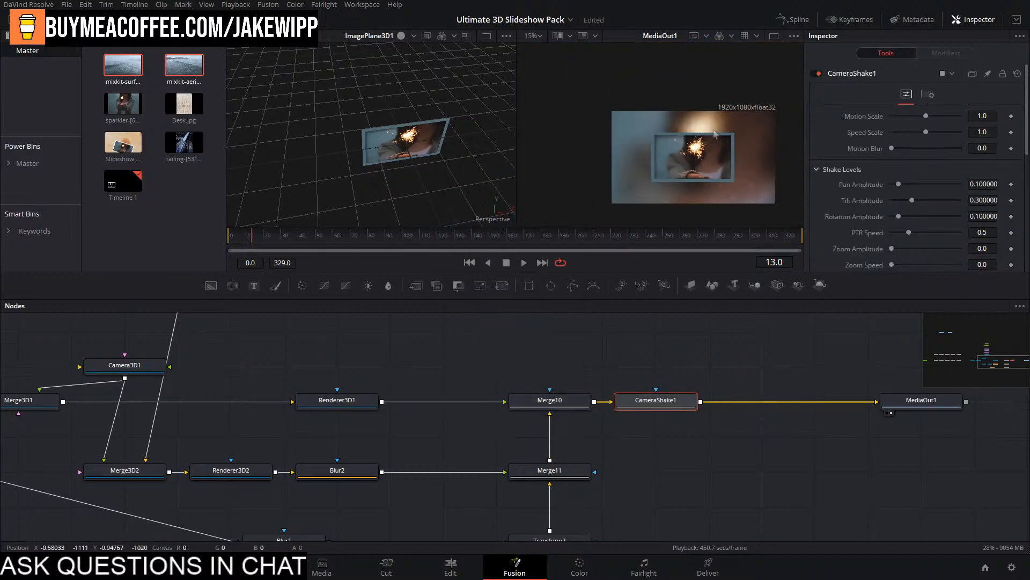
pyautogui.moveTo(713, 139); pyautogui.dragTo(715, 115)
pyautogui.press('space')
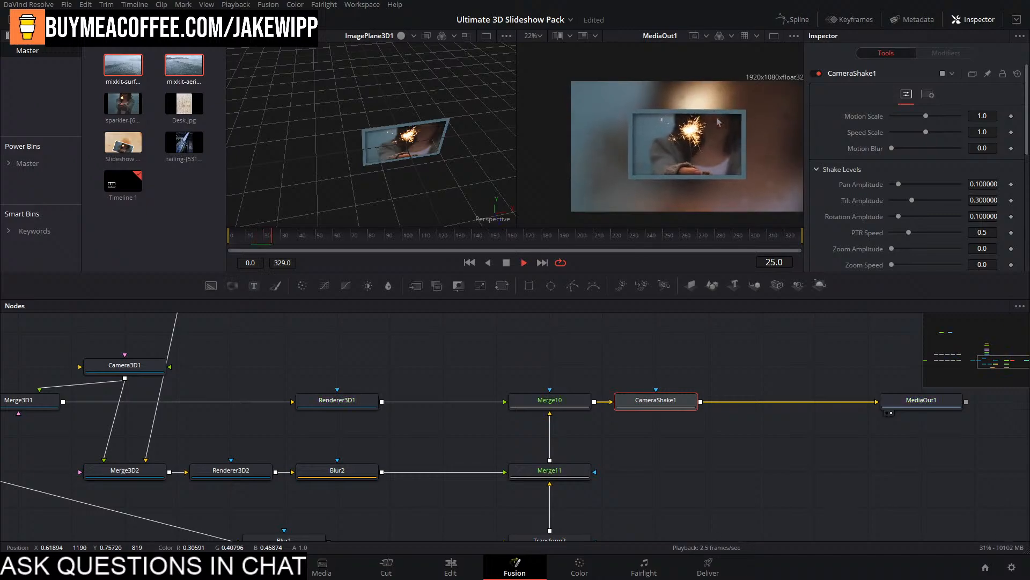
pyautogui.press('space')
# Move CameraShake1 between Renderer3D1 and Merge10 and show its output in the second viewer.
pyautogui.moveTo(670, 406); pyautogui.dragTo(500, 388)
pyautogui.press('space')
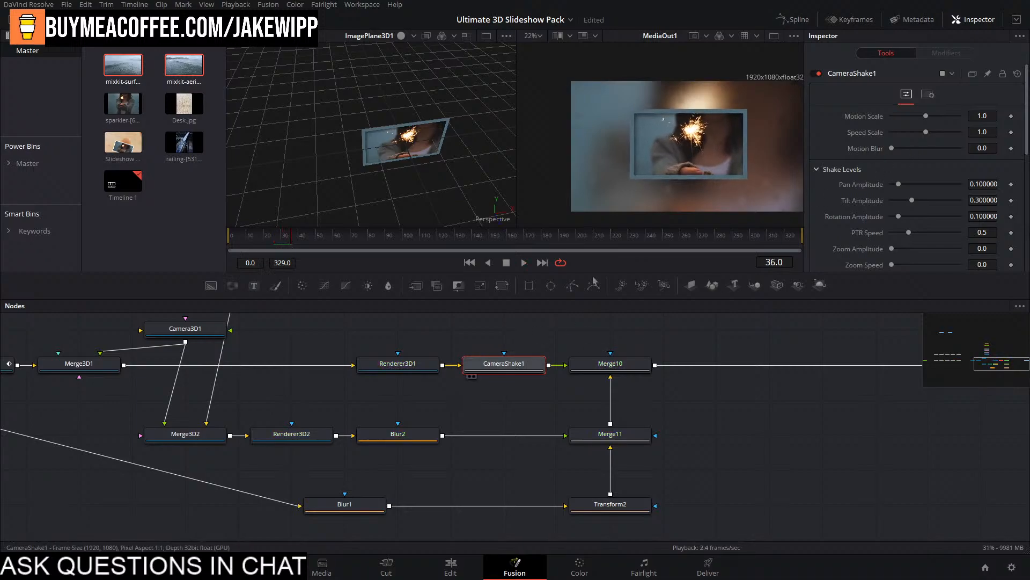
pyautogui.press('2')
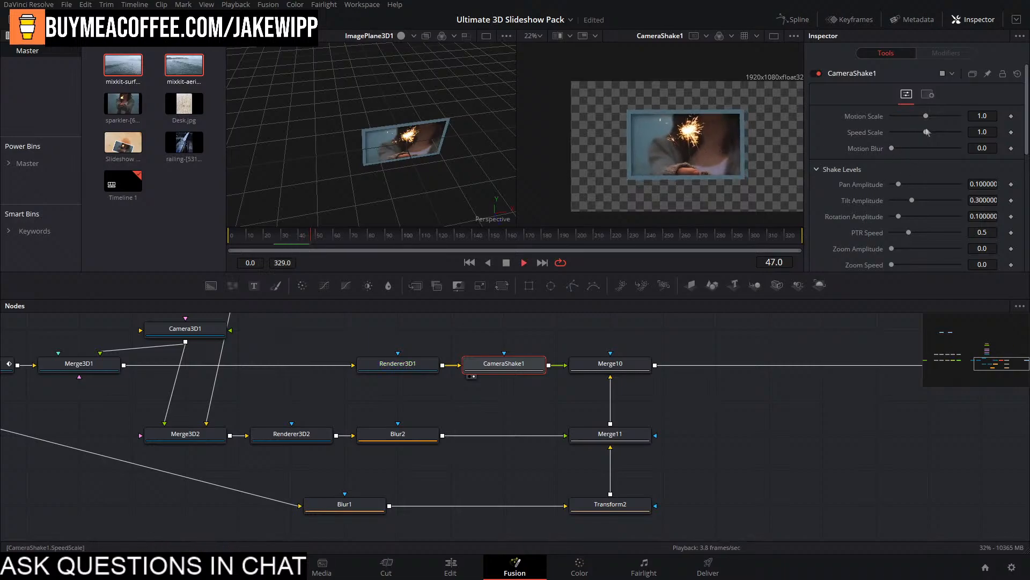
# Set CameraShake1's Speed Scale to 0.22 and Motion Scale to 0.425, and replay the composition from the start.
pyautogui.moveTo(926, 132)
pyautogui.mouseDown()
pyautogui.moveTo(900, 132)
pyautogui.moveTo(913, 116)
pyautogui.mouseUp()
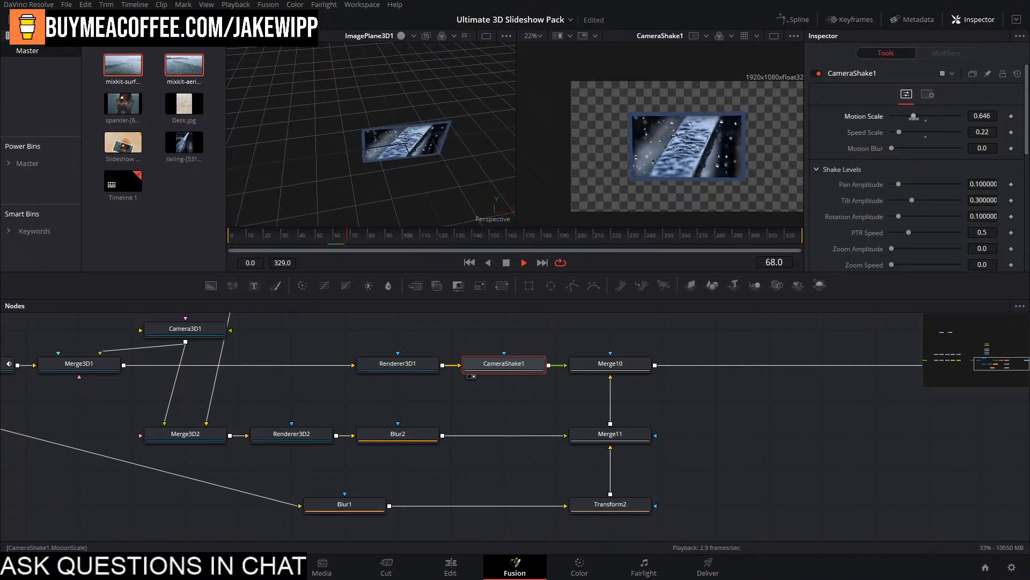
pyautogui.scroll(2, 777, 141)
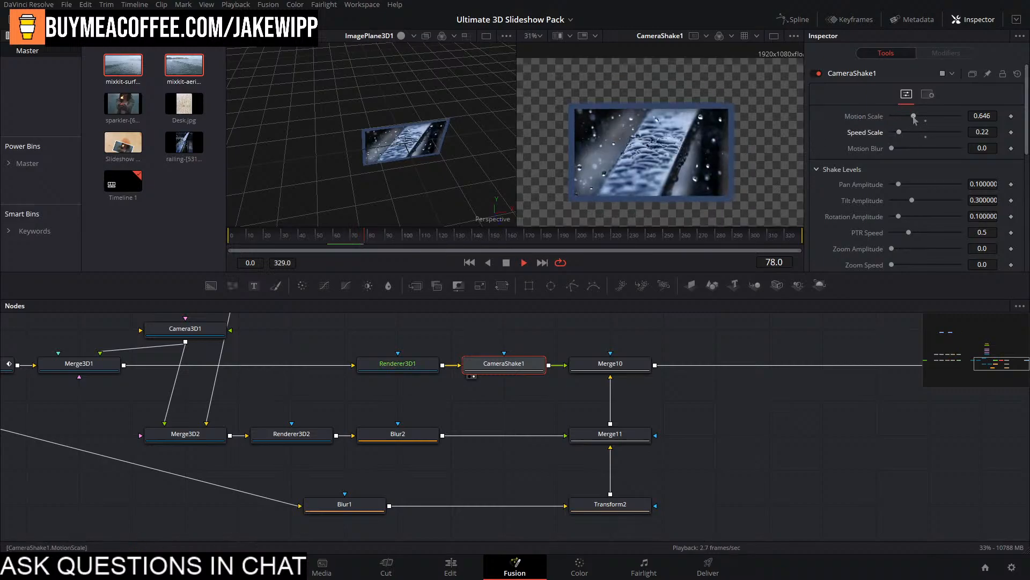
pyautogui.moveTo(914, 116); pyautogui.dragTo(907, 120)
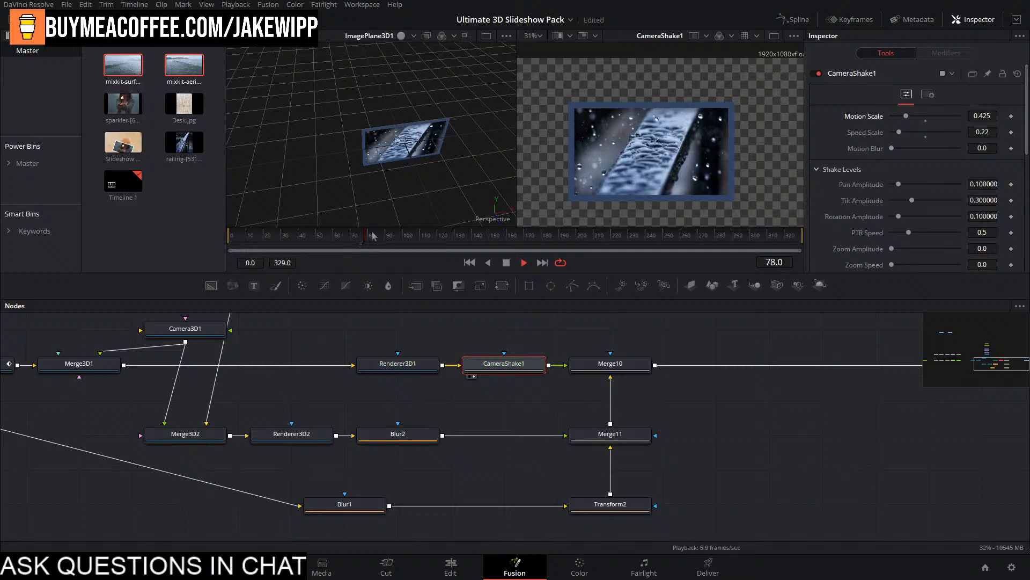
pyautogui.moveTo(374, 236); pyautogui.dragTo(199, 241)
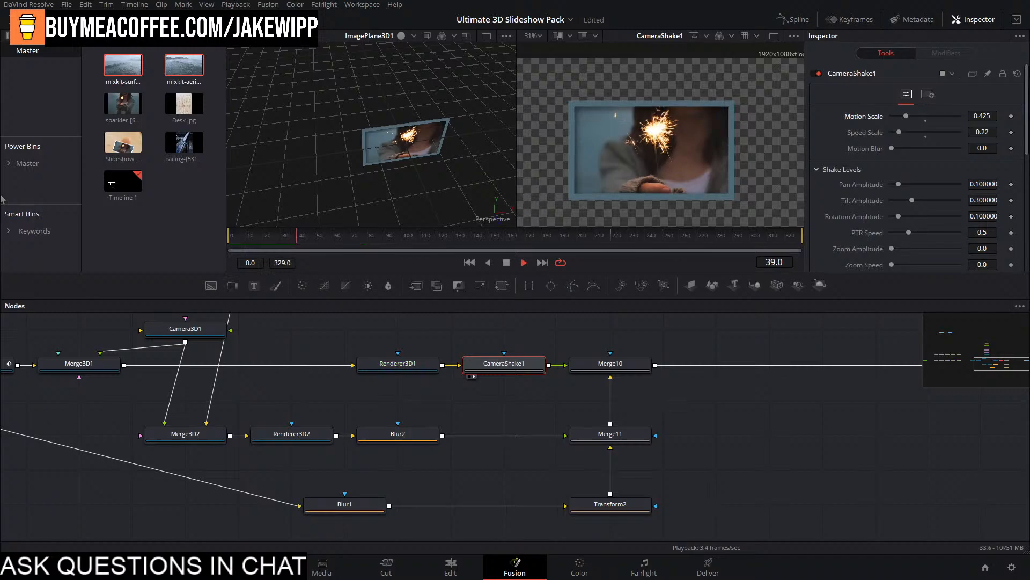
pyautogui.moveTo(262, 241); pyautogui.dragTo(189, 247)
pyautogui.press('space')
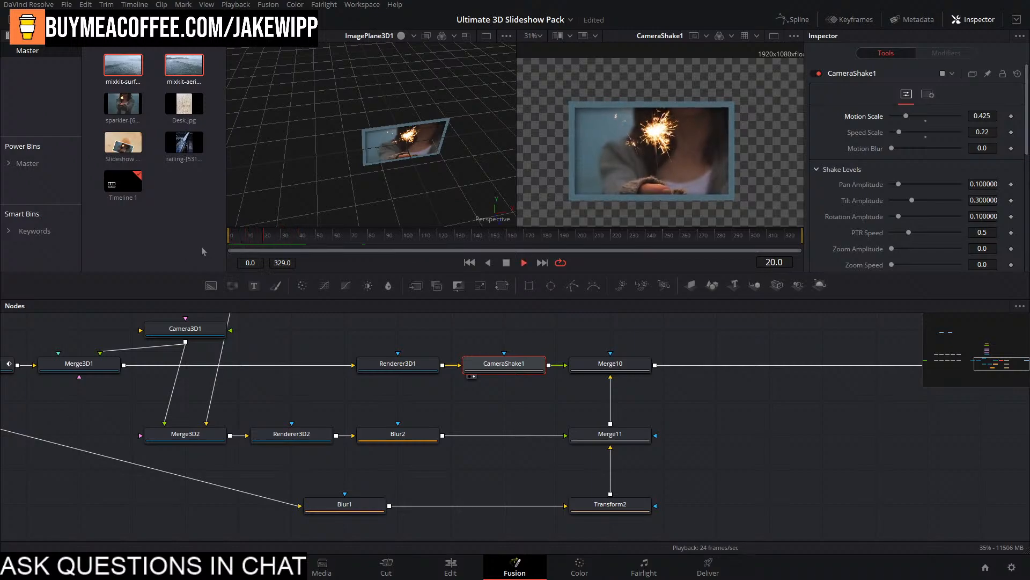
pyautogui.press('space')
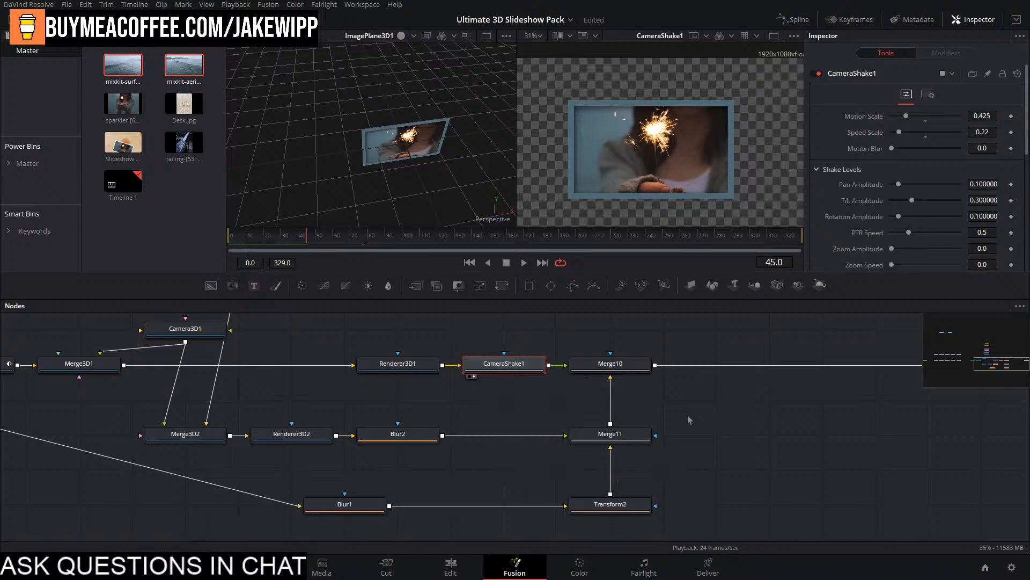
# Show Merge10 in the second viewer and move Merge11 and Transform2 down to make room below Merge10.
pyautogui.click(631, 369)
pyautogui.press('2')
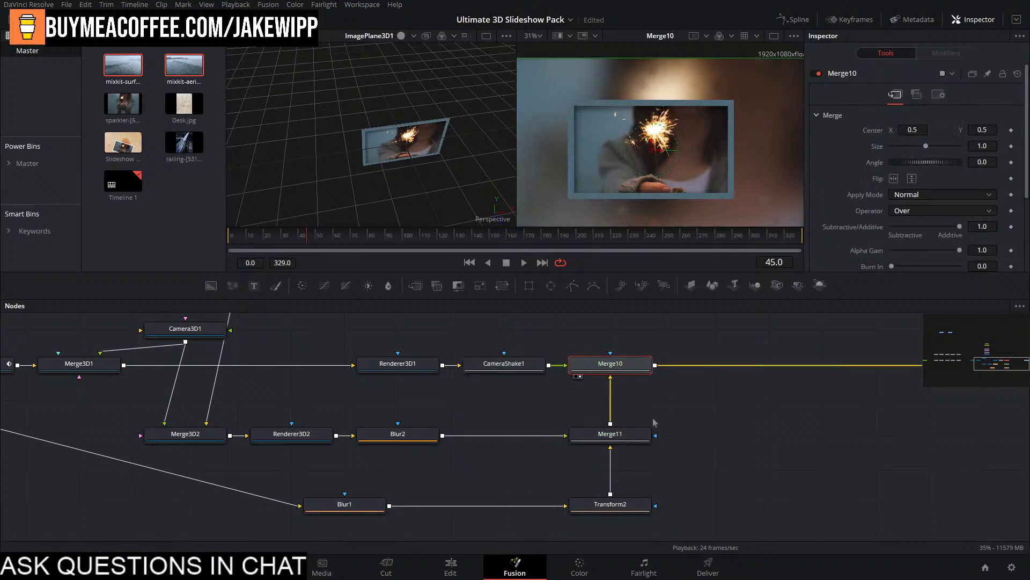
pyautogui.moveTo(672, 441); pyautogui.dragTo(617, 505)
pyautogui.moveTo(632, 437); pyautogui.dragTo(631, 472)
pyautogui.click(713, 454)
pyautogui.click(626, 468)
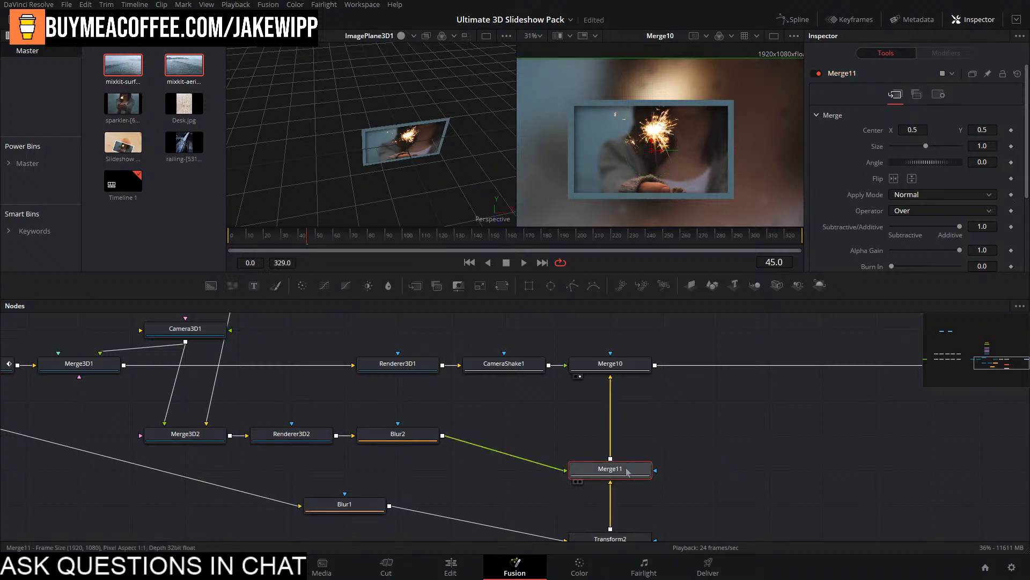
# Paste a copy of the camera shake between Merge11 and Merge10 and set its Motion Scale to 0.614.
pyautogui.hotkey('ctrl', 'v')
pyautogui.press('space')
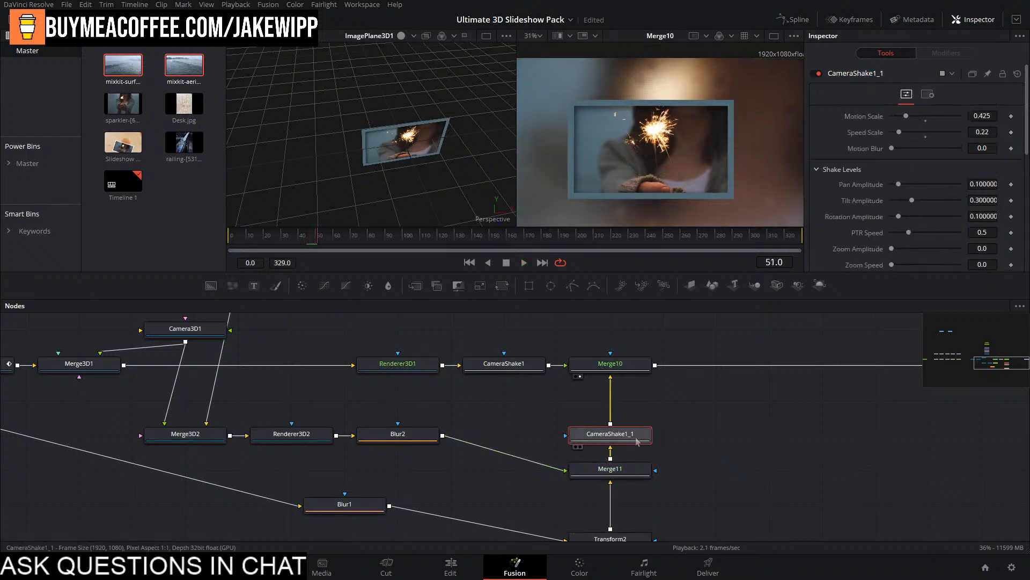
pyautogui.press('space')
pyautogui.moveTo(906, 115); pyautogui.dragTo(915, 120)
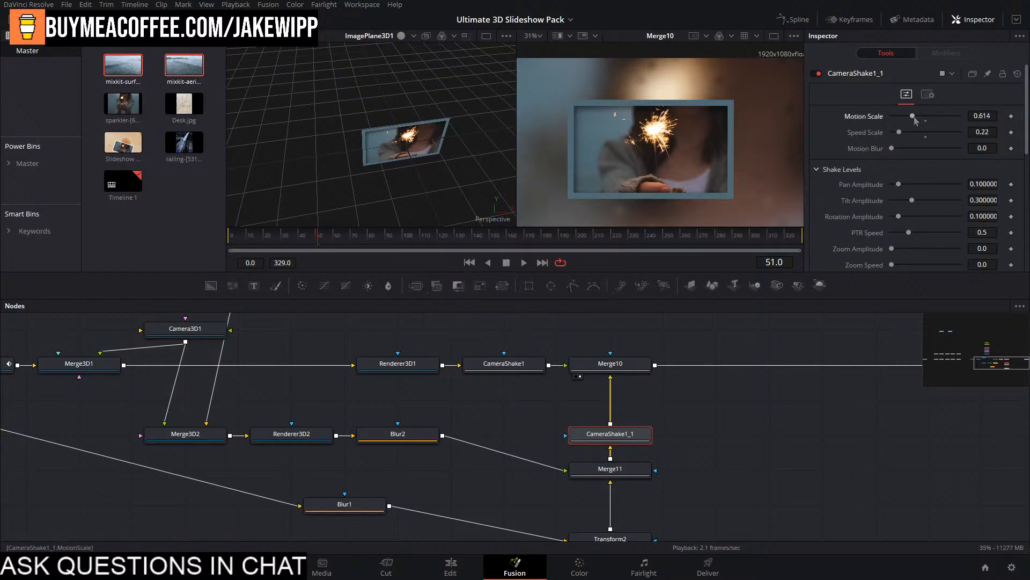
# On the Edit page, move the sparkler photo frame composition to Video 3 and disable Video 1, leaving Video 2 disabled.
pyautogui.click(450, 567)
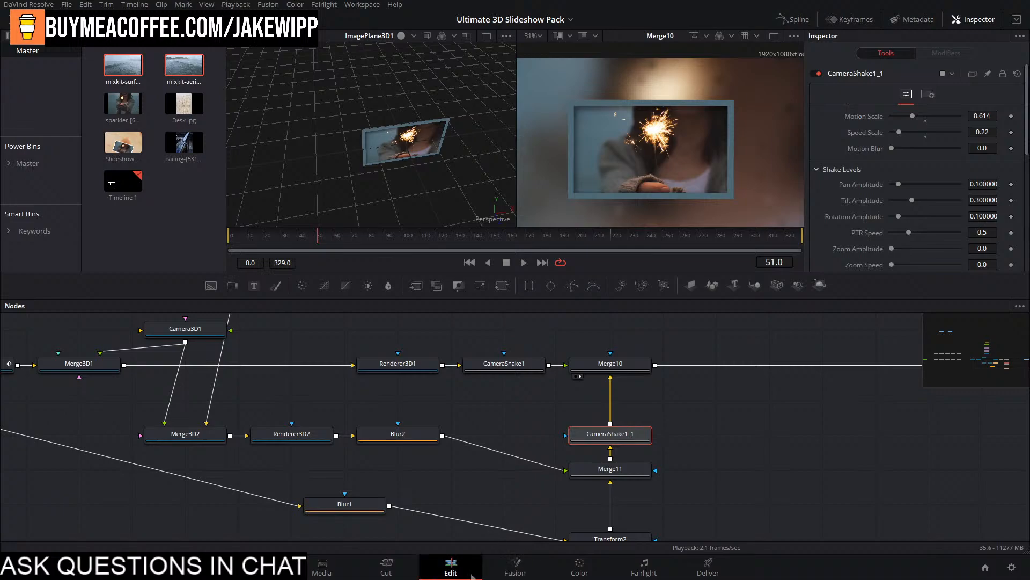
pyautogui.click(283, 353)
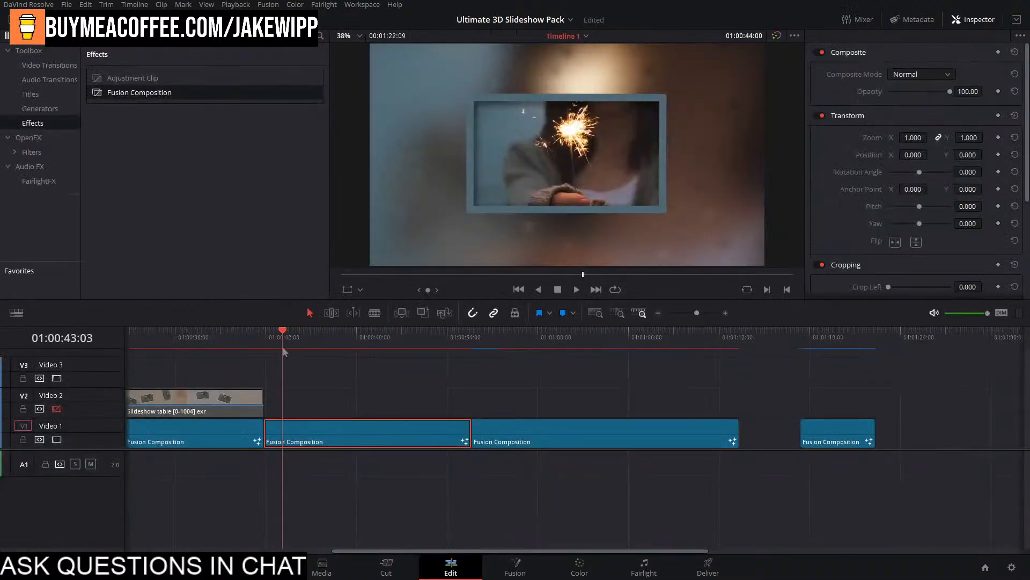
pyautogui.click(510, 445)
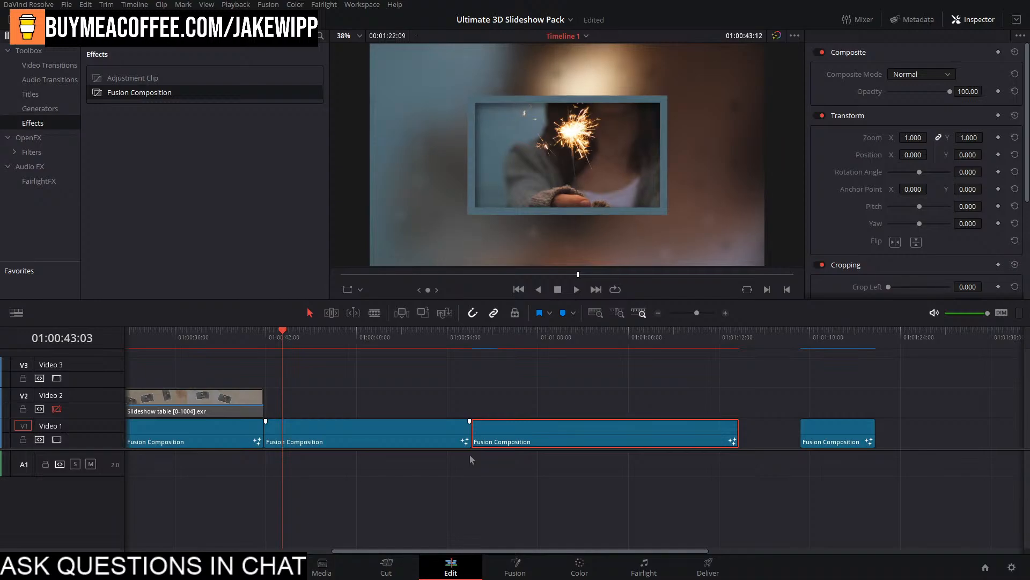
pyautogui.moveTo(379, 431); pyautogui.dragTo(379, 415)
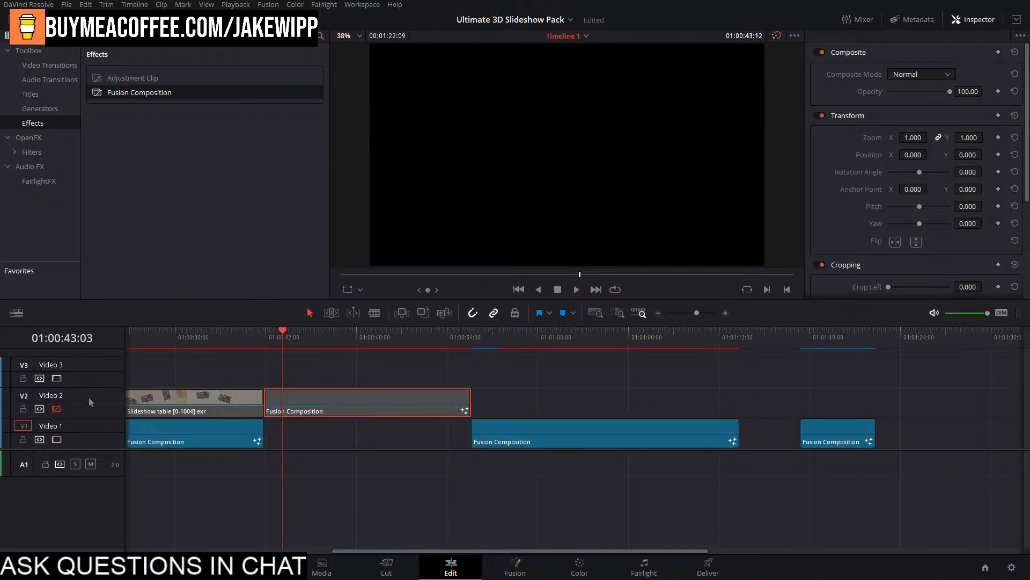
pyautogui.click(57, 439)
pyautogui.click(56, 409)
pyautogui.moveTo(301, 424); pyautogui.dragTo(323, 393)
pyautogui.click(57, 409)
# Play the Video 3 composition on the timeline from its start at 01:00:41:21 to review the camera shake.
pyautogui.hscroll(-3, 420, 415)
pyautogui.scroll(-5, 419, 416)
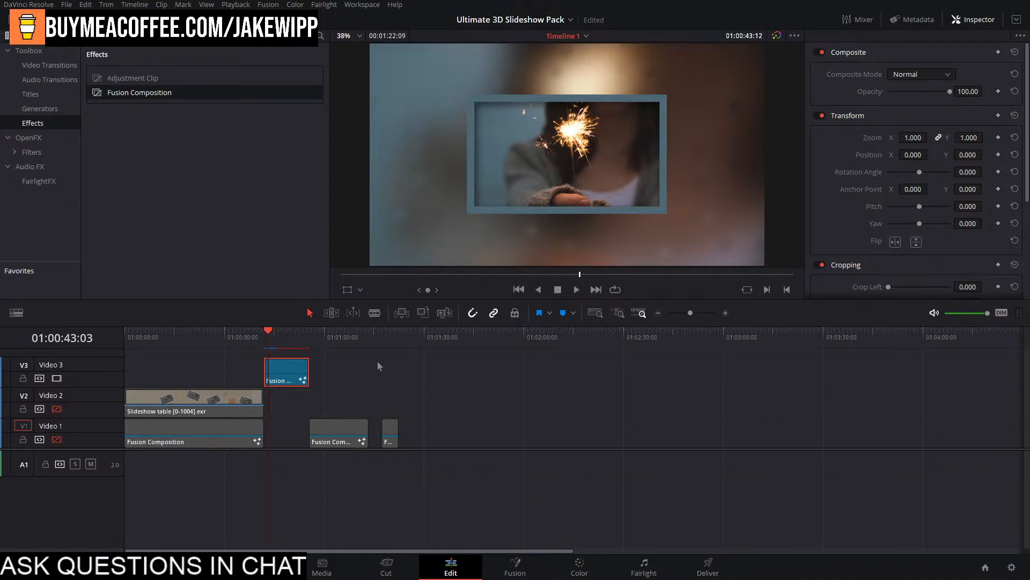
pyautogui.scroll(5, 380, 366)
pyautogui.click(540, 337)
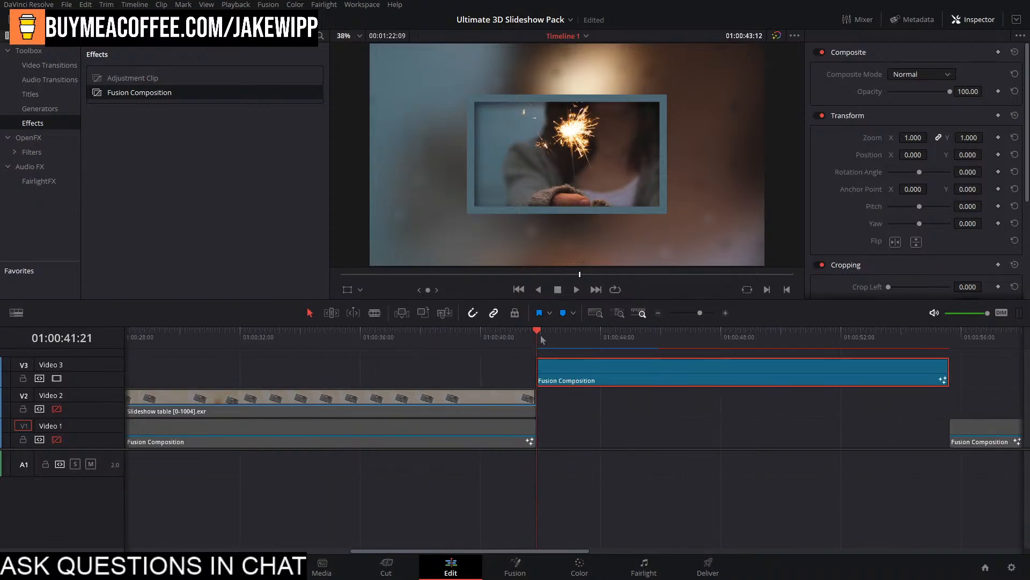
pyautogui.press('space')
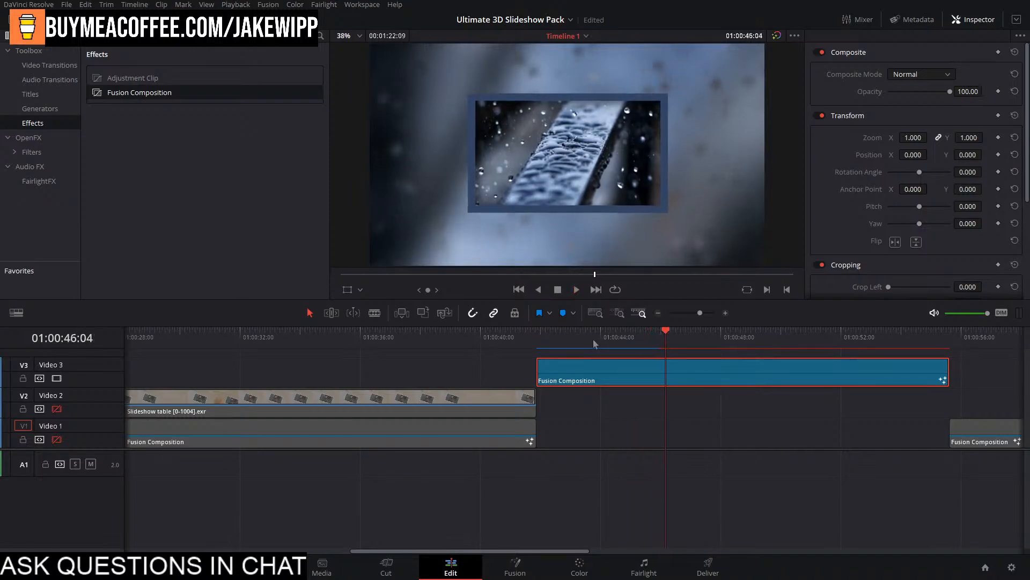
pyautogui.moveTo(593, 339); pyautogui.dragTo(543, 358)
pyautogui.press('space')
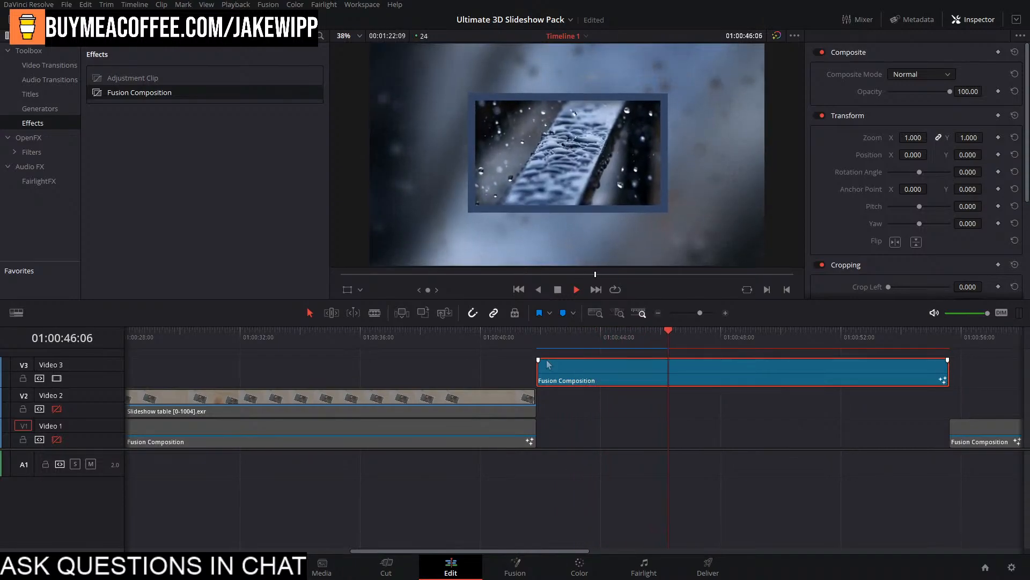
pyautogui.click(695, 416)
# Open the Video 3 composition in Fusion and save the settings of all nodes except MediaOut1 over Ultimate Slideshow 2.setting.
pyautogui.rightClick(590, 381)
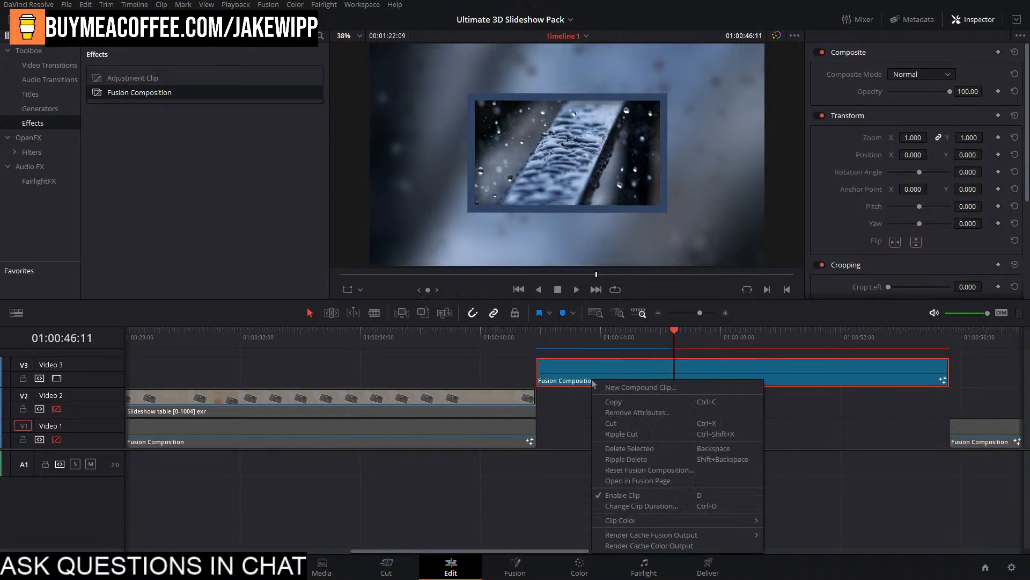
pyautogui.click(638, 481)
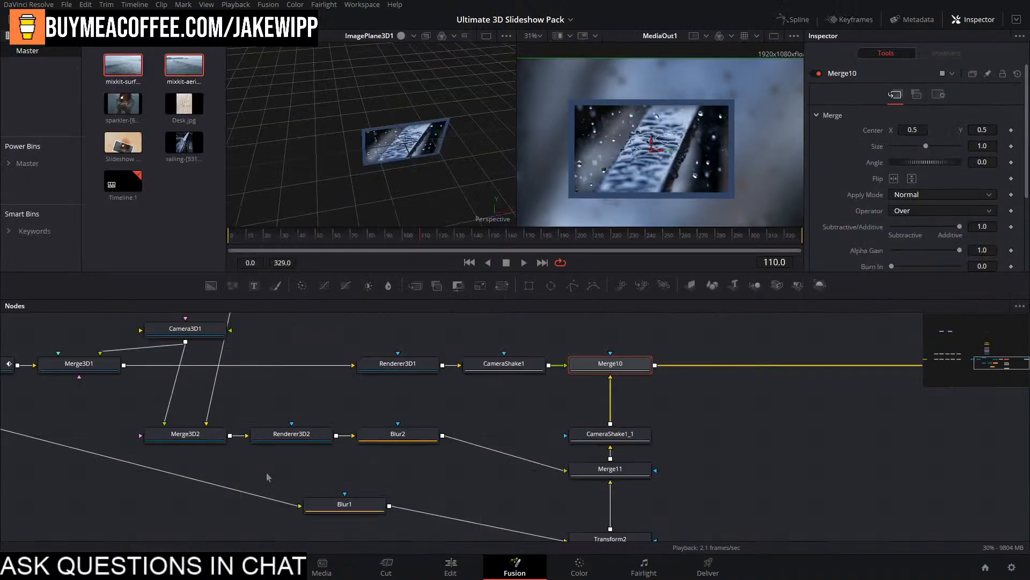
pyautogui.moveTo(674, 405); pyautogui.dragTo(732, 414)
pyautogui.scroll(-3, 700, 423)
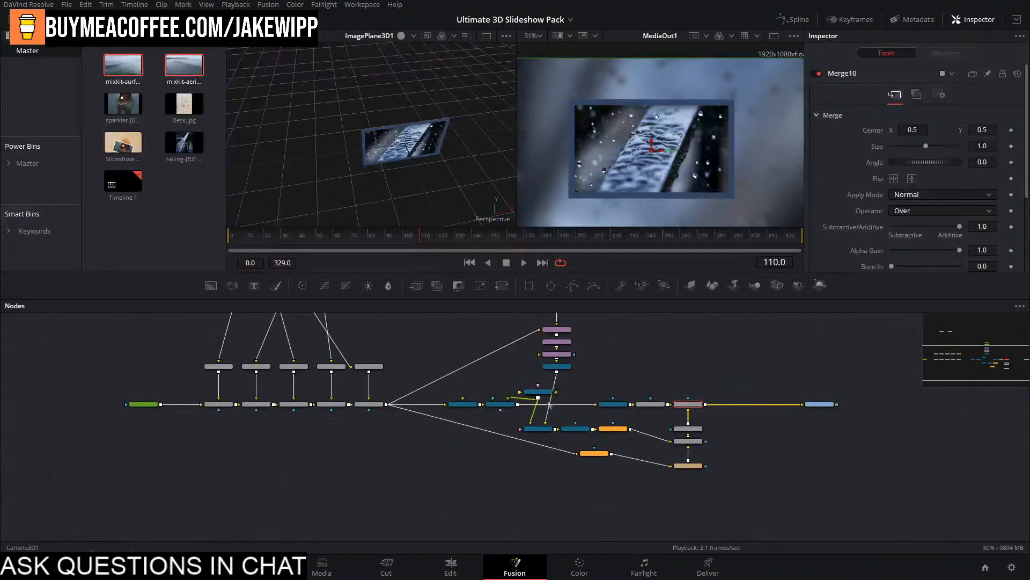
pyautogui.scroll(-3, 543, 400)
pyautogui.moveTo(389, 356); pyautogui.dragTo(617, 431)
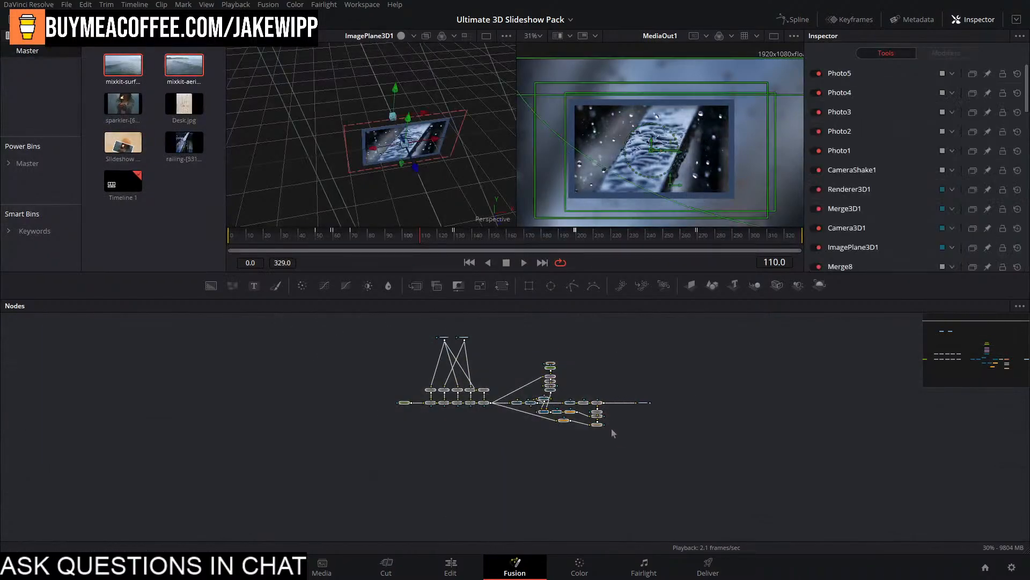
pyautogui.scroll(3, 611, 429)
pyautogui.click(555, 354)
pyautogui.rightClick(554, 354)
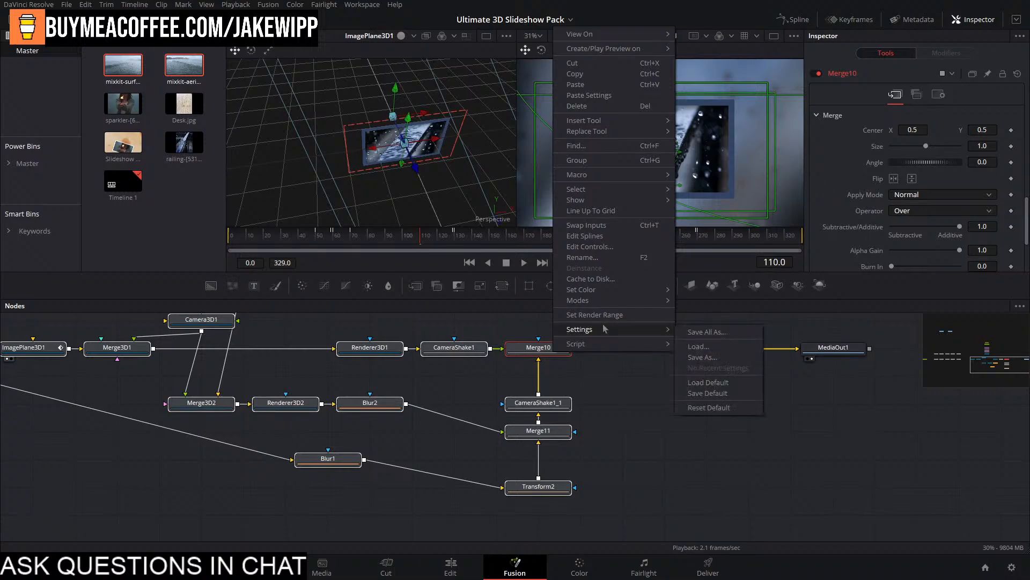
pyautogui.click(445, 338)
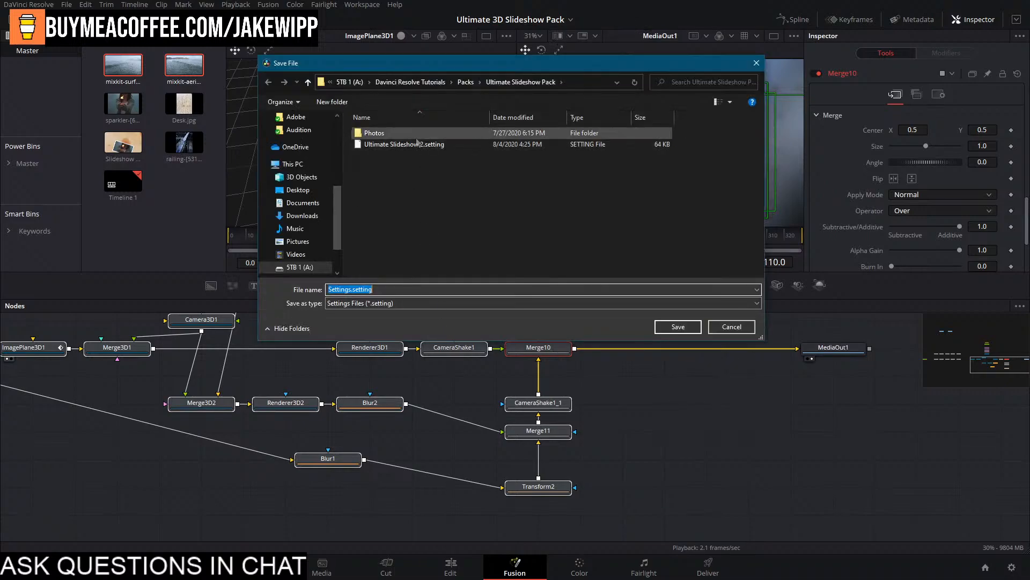
pyautogui.click(424, 144)
pyautogui.click(695, 330)
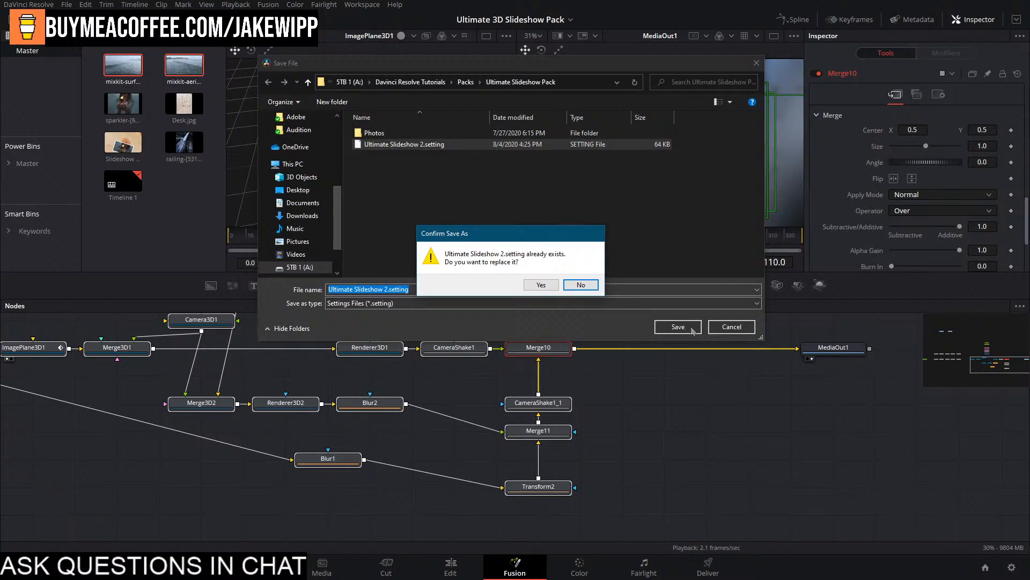
pyautogui.click(542, 286)
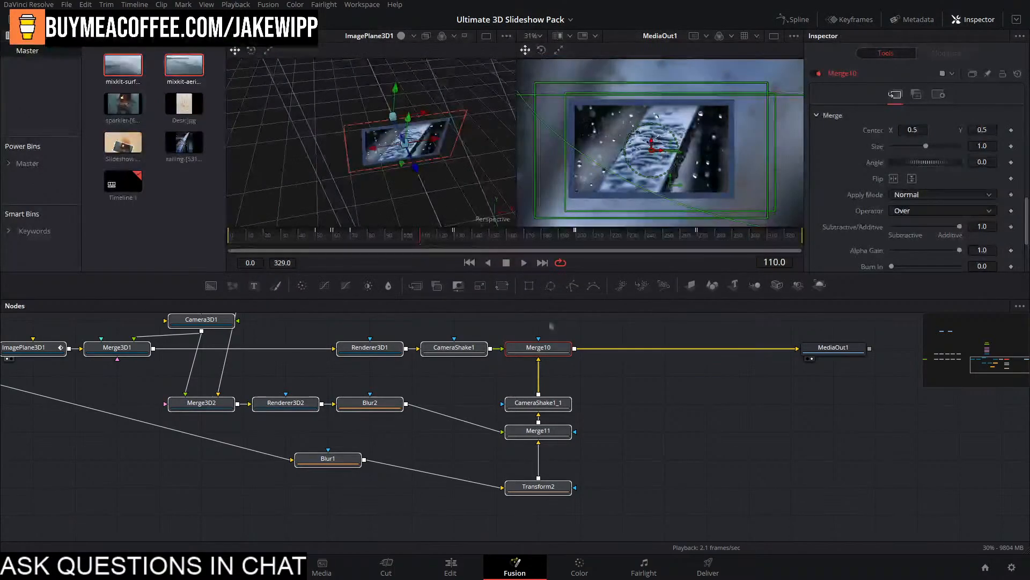
pyautogui.click(781, 480)
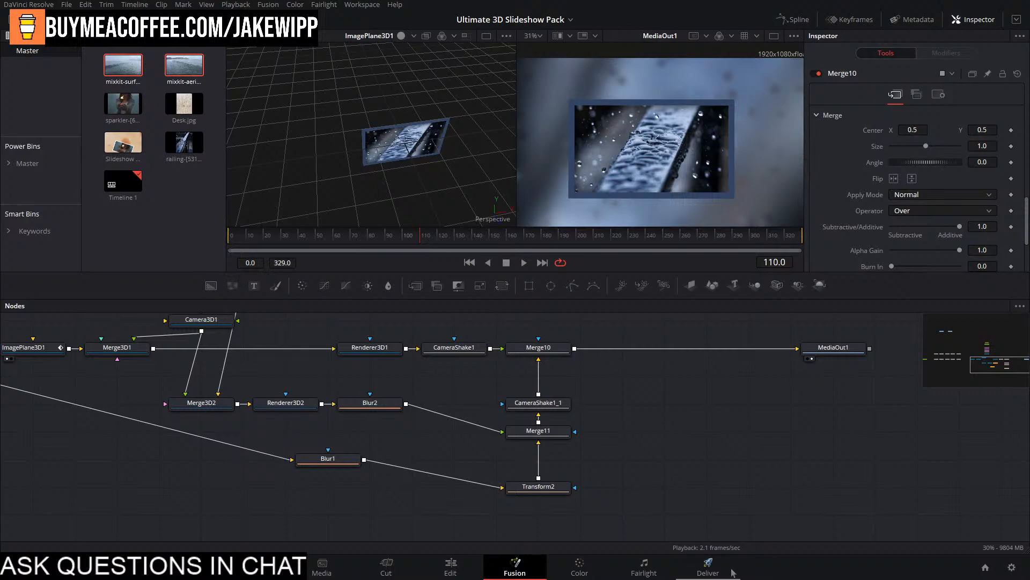
# On the Edit page, return the finished composition to Video 1, move the following composition up to Video 3 and open it in Fusion.
pyautogui.click(451, 566)
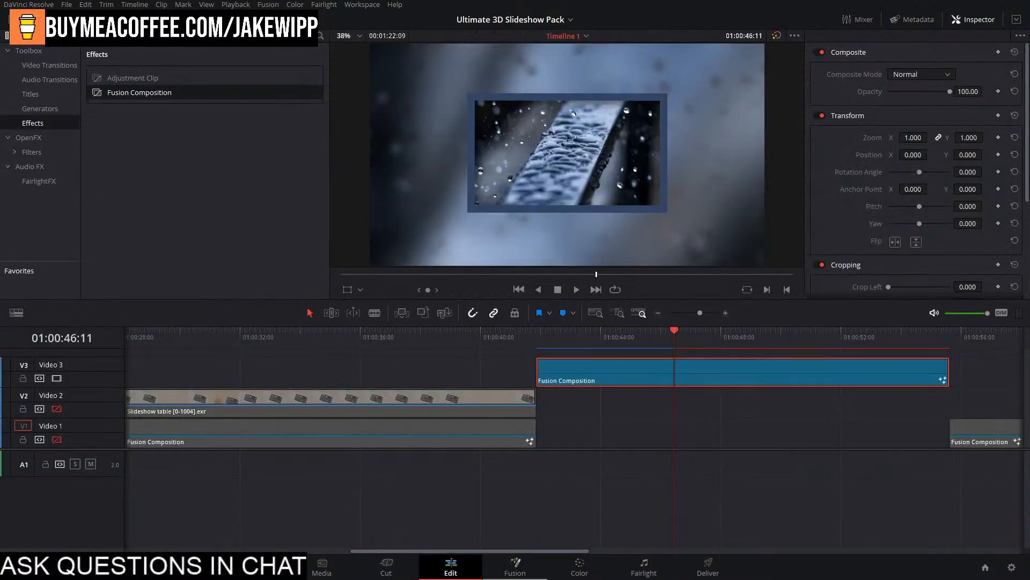
pyautogui.moveTo(569, 376); pyautogui.dragTo(571, 436)
pyautogui.hscroll(8, 382, 396)
pyautogui.moveTo(509, 442); pyautogui.dragTo(486, 382)
pyautogui.click(426, 344)
pyautogui.click(519, 568)
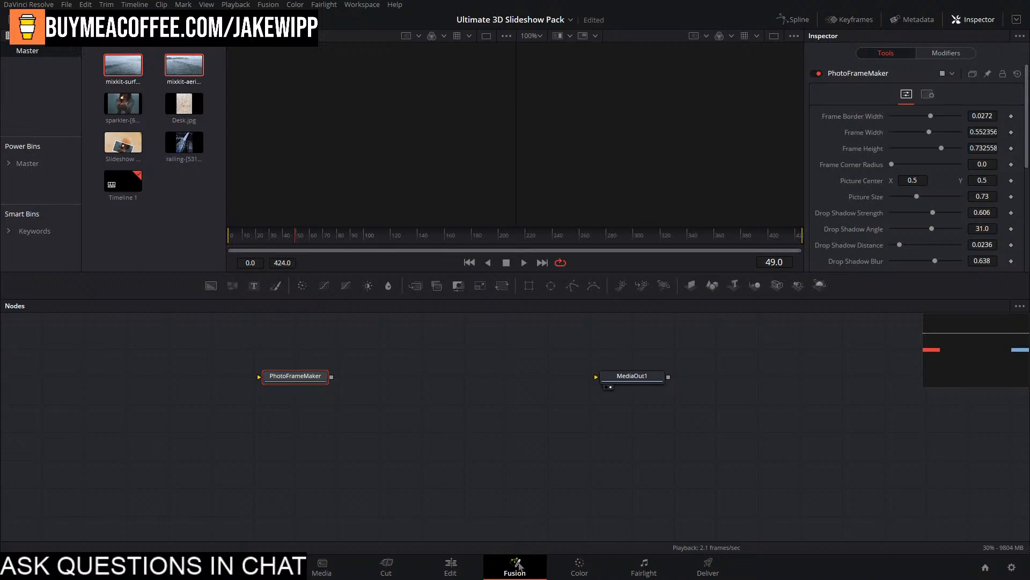
# Feed the sakura photo into PhotoFrameMaker and show the framed picture in the first viewer.
pyautogui.moveTo(474, 434); pyautogui.dragTo(545, 439)
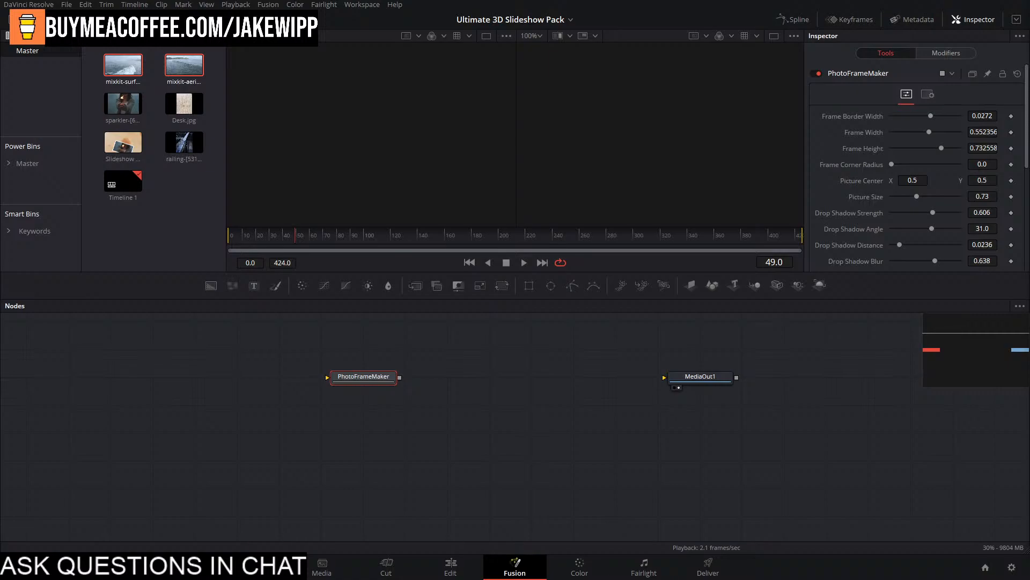
pyautogui.moveTo(456, 406); pyautogui.dragTo(366, 381)
pyautogui.click(366, 382)
pyautogui.press('1')
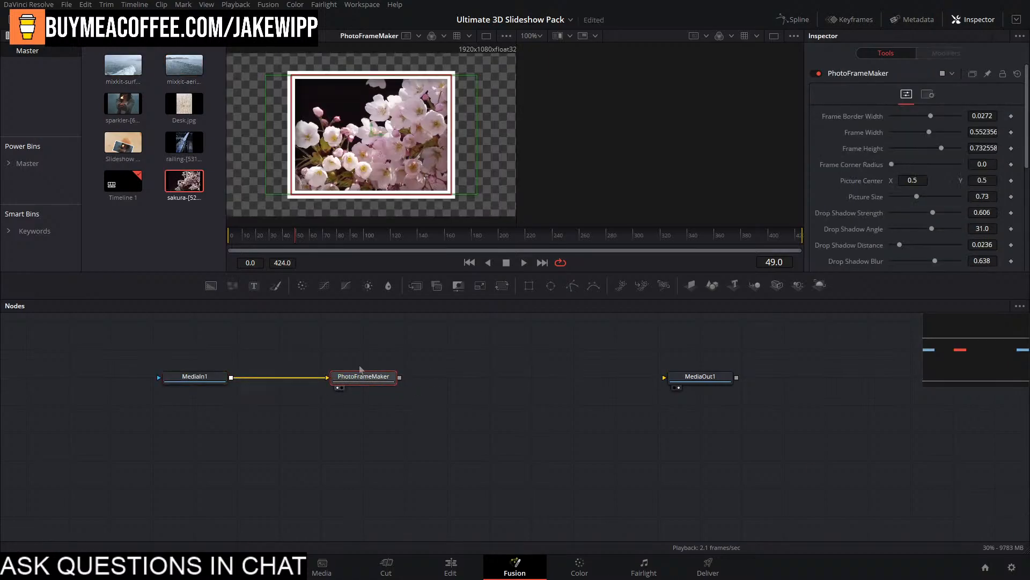
pyautogui.click(195, 377)
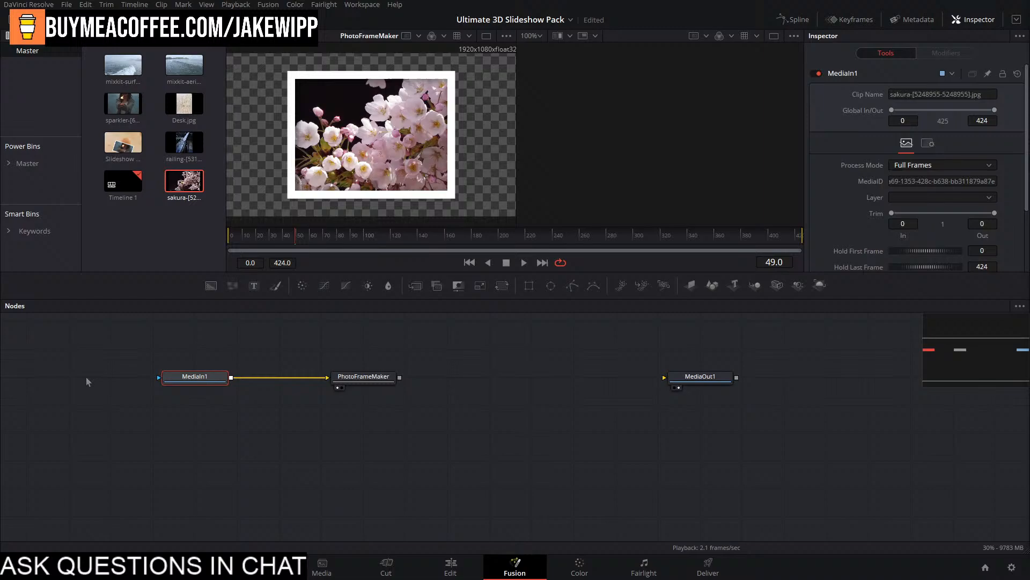
# Set PhotoFrameMaker's Frame Border Width to 0.01 and Frame Width to 0.512.
pyautogui.click(345, 381)
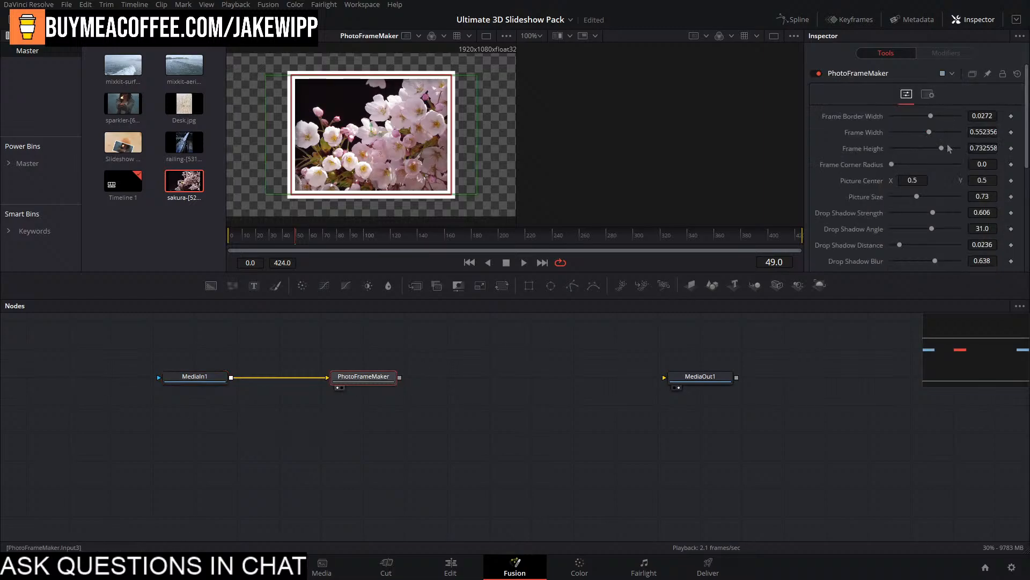
pyautogui.moveTo(931, 116)
pyautogui.mouseDown()
pyautogui.moveTo(921, 119)
pyautogui.moveTo(931, 118)
pyautogui.mouseUp()
pyautogui.click(185, 378)
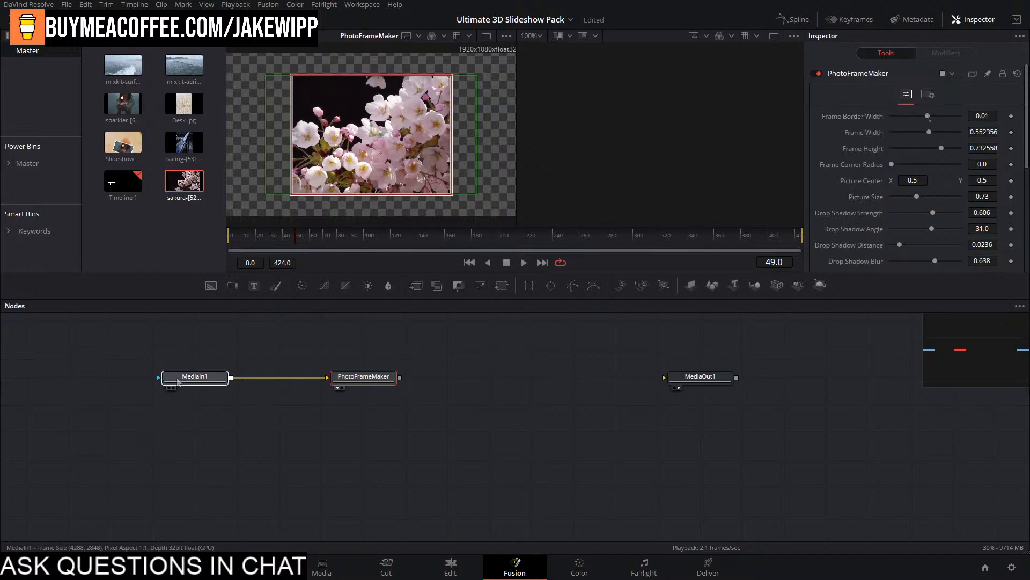
pyautogui.click(340, 380)
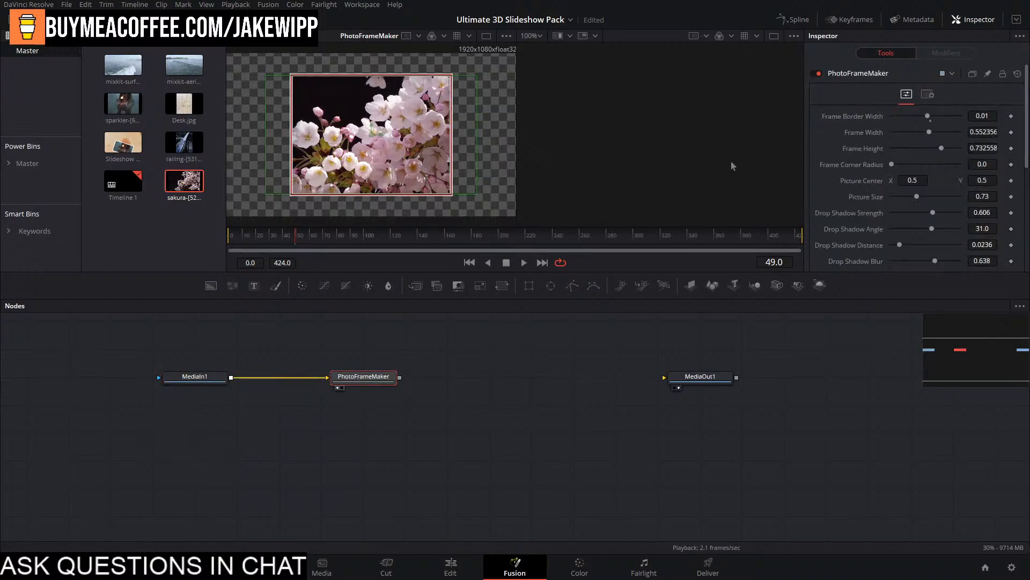
pyautogui.moveTo(929, 132); pyautogui.dragTo(928, 134)
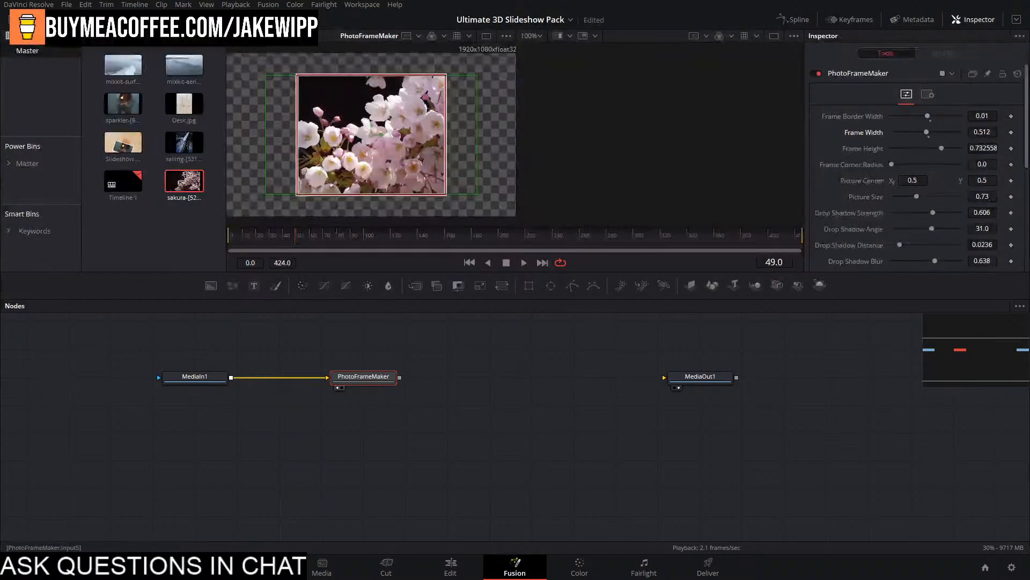
# Set PhotoFrameMaker's Picture Size to 0.36 and Drop Shadow Strength to 0.748.
pyautogui.moveTo(917, 198)
pyautogui.mouseDown()
pyautogui.moveTo(892, 201)
pyautogui.moveTo(905, 202)
pyautogui.mouseUp()
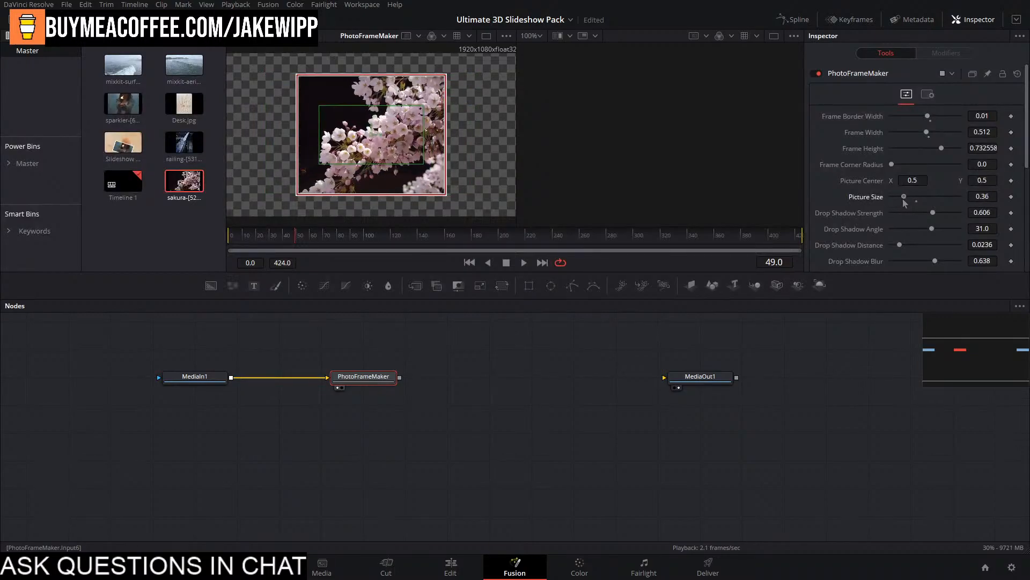
pyautogui.click(187, 379)
pyautogui.click(353, 378)
pyautogui.moveTo(933, 213); pyautogui.dragTo(943, 214)
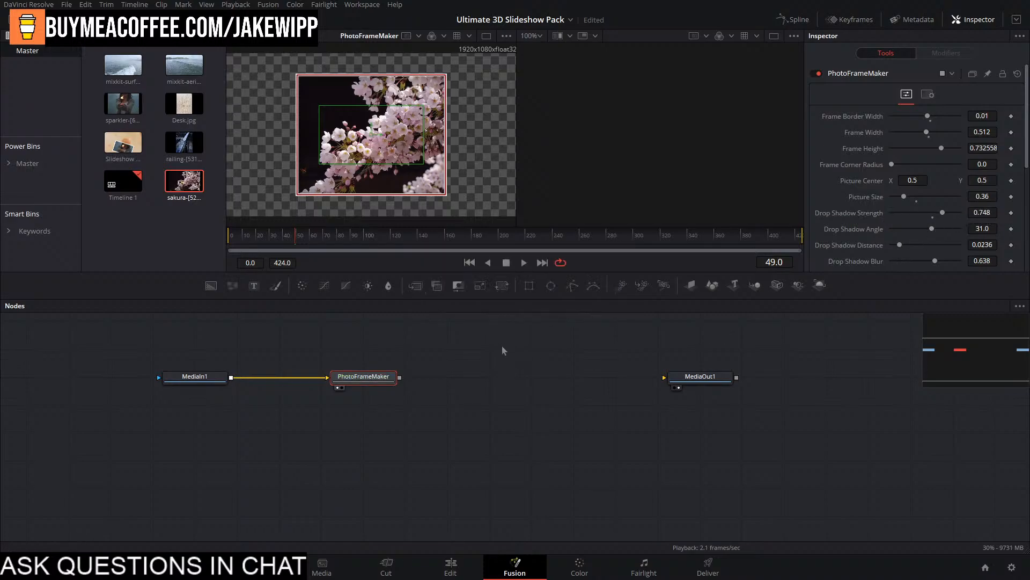
pyautogui.click(309, 366)
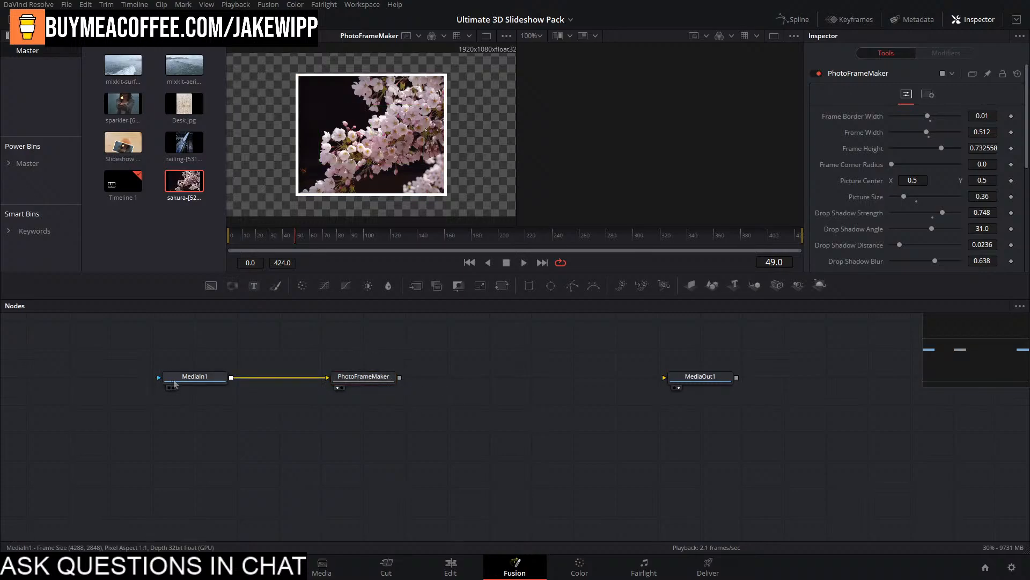
pyautogui.click(374, 377)
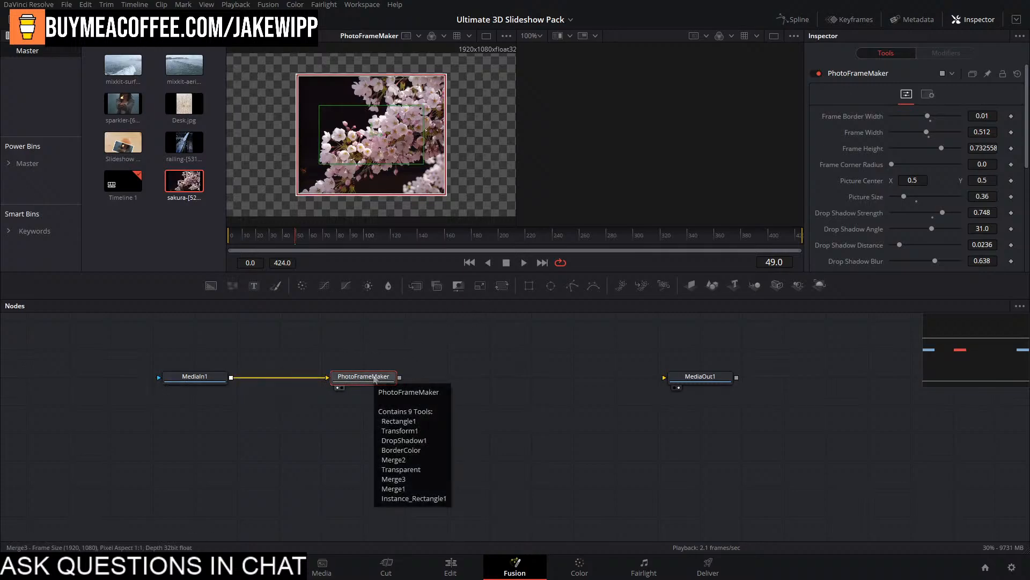
# Add an Image Plane 3D node after PhotoFrameMaker and show it in the first viewer.
pyautogui.click(438, 353)
pyautogui.click(381, 382)
pyautogui.hotkey('shift', 'space')
pyautogui.write('came')
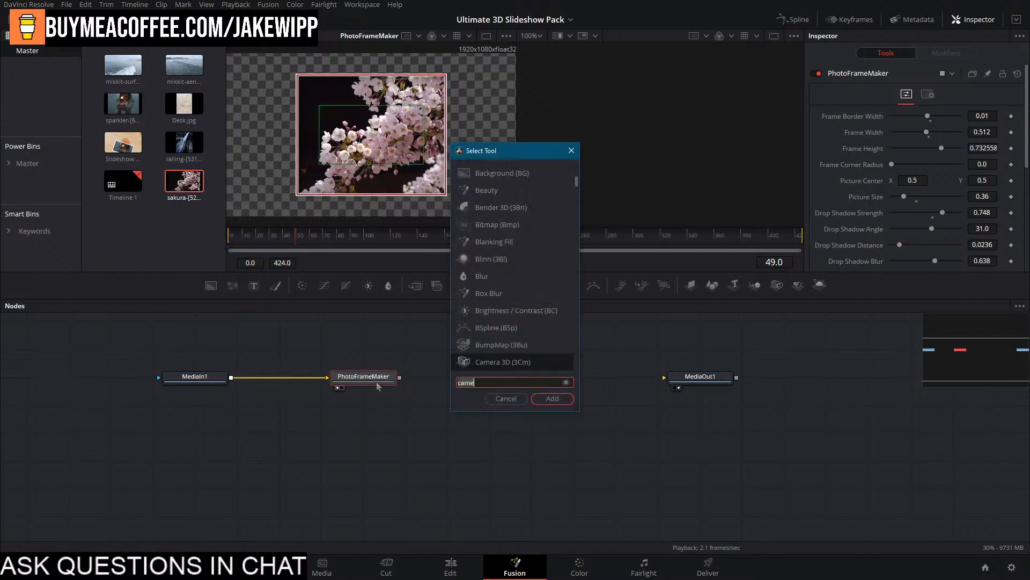
pyautogui.press('BackSpace')
pyautogui.press('BackSpace')
pyautogui.press('BackSpace')
pyautogui.press('BackSpace')
pyautogui.write('image')
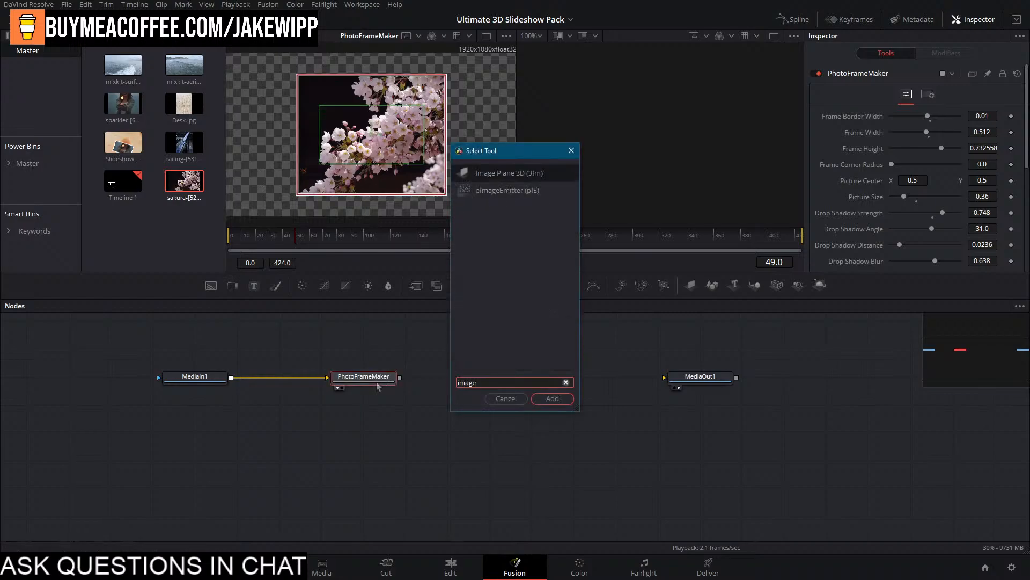
pyautogui.press('Return')
pyautogui.press('1')
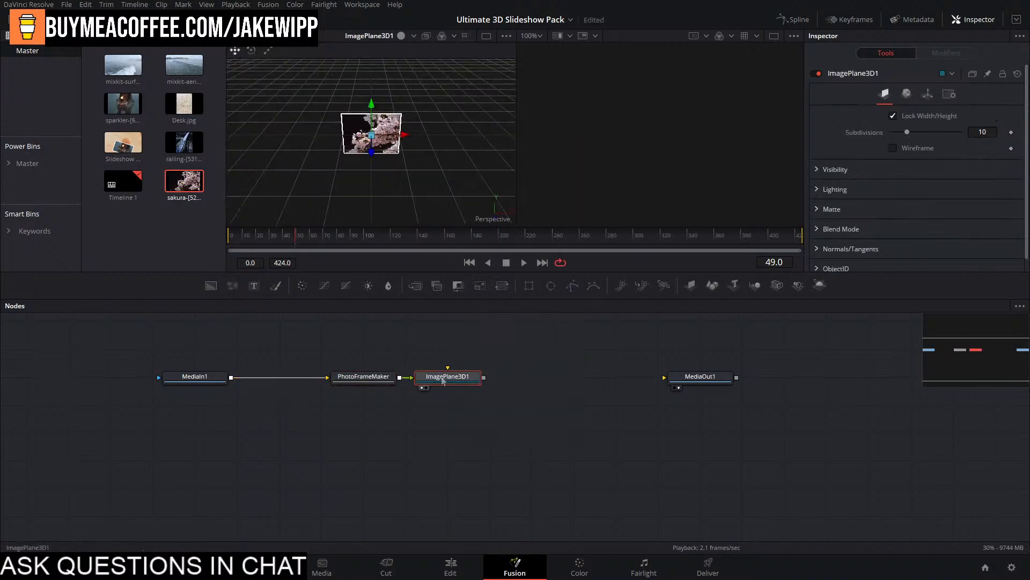
pyautogui.moveTo(394, 152)
pyautogui.mouseDown()
pyautogui.moveTo(472, 150)
pyautogui.moveTo(458, 172)
pyautogui.moveTo(385, 154)
pyautogui.mouseUp()
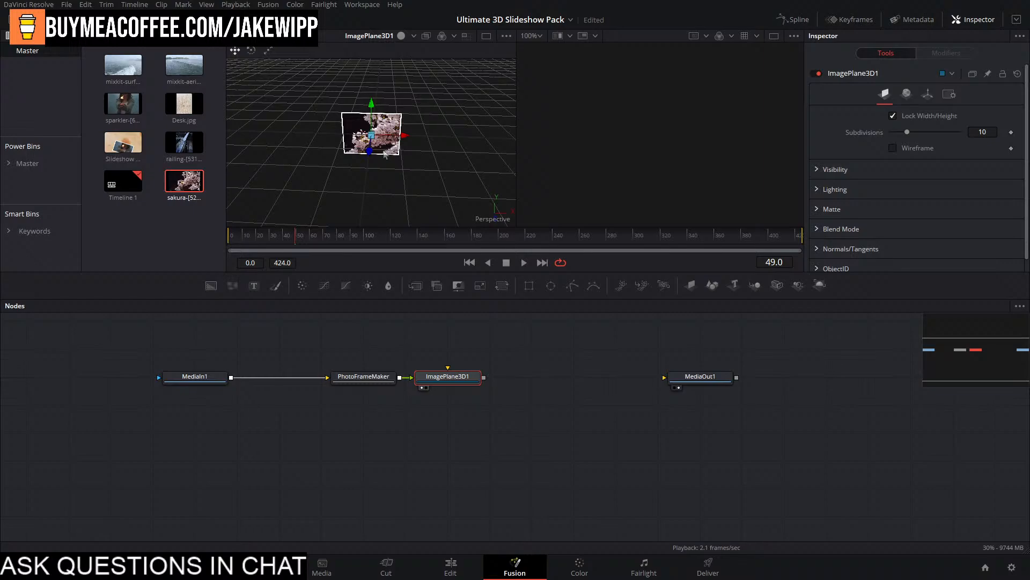
# Rename the PhotoFrameMaker node to Main1.
pyautogui.moveTo(439, 426); pyautogui.dragTo(476, 405)
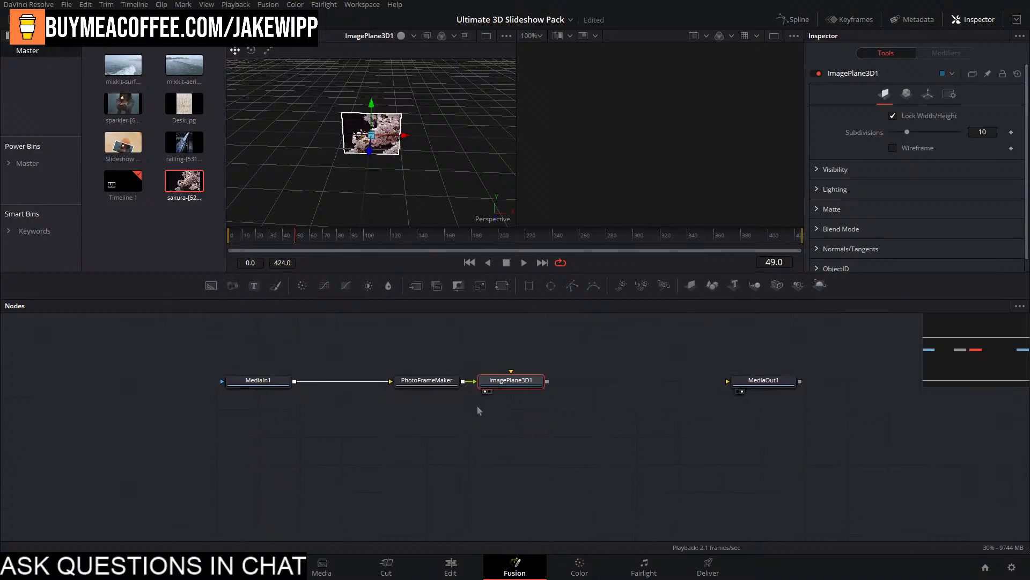
pyautogui.click(457, 458)
pyautogui.click(429, 384)
pyautogui.rightClick(430, 386)
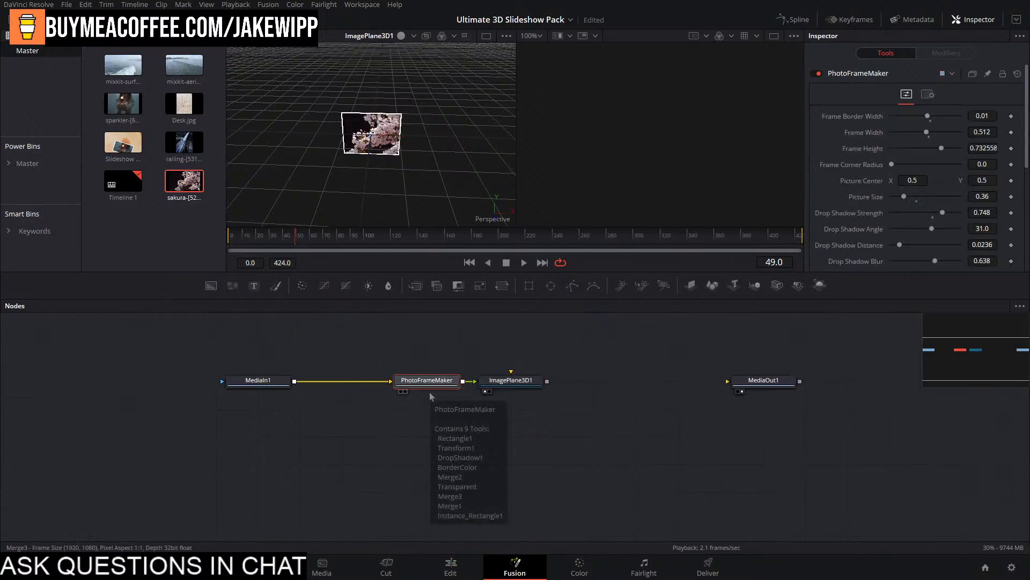
pyautogui.press('F2')
pyautogui.write('Main1')
pyautogui.press('Return')
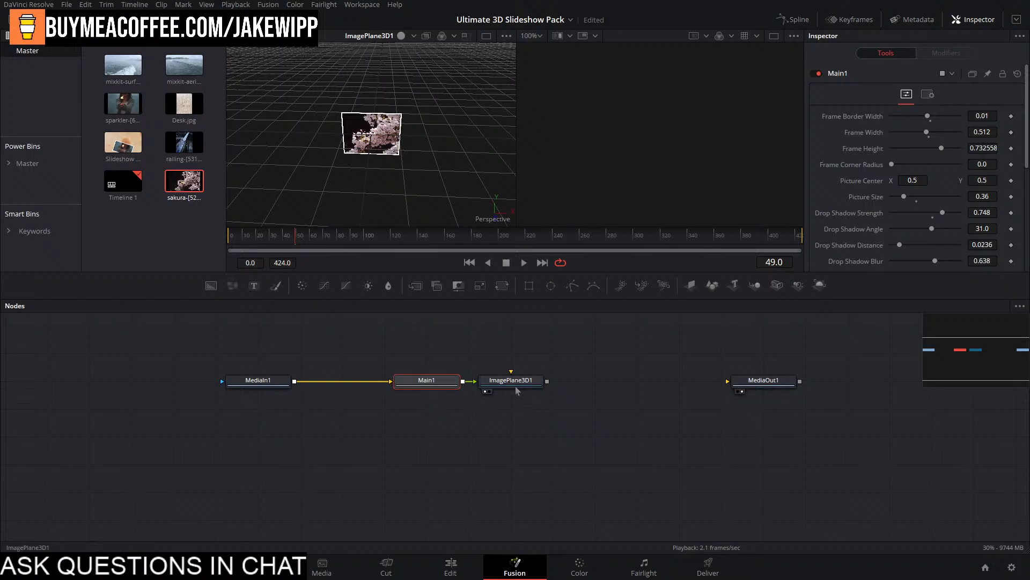
pyautogui.click(516, 384)
pyautogui.click(436, 384)
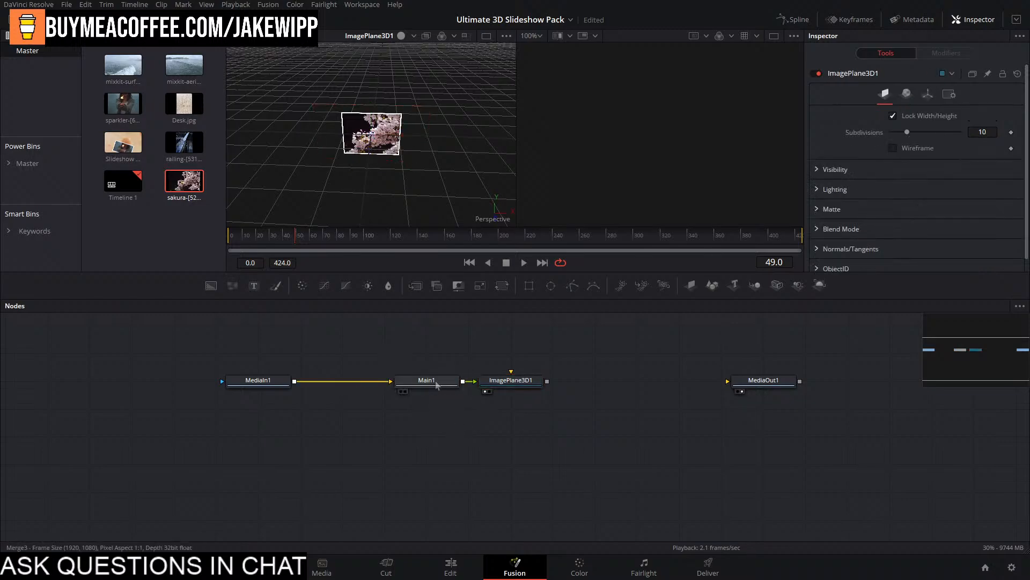
# Deselect all nodes and save the project.
pyautogui.scroll(-1, 435, 435)
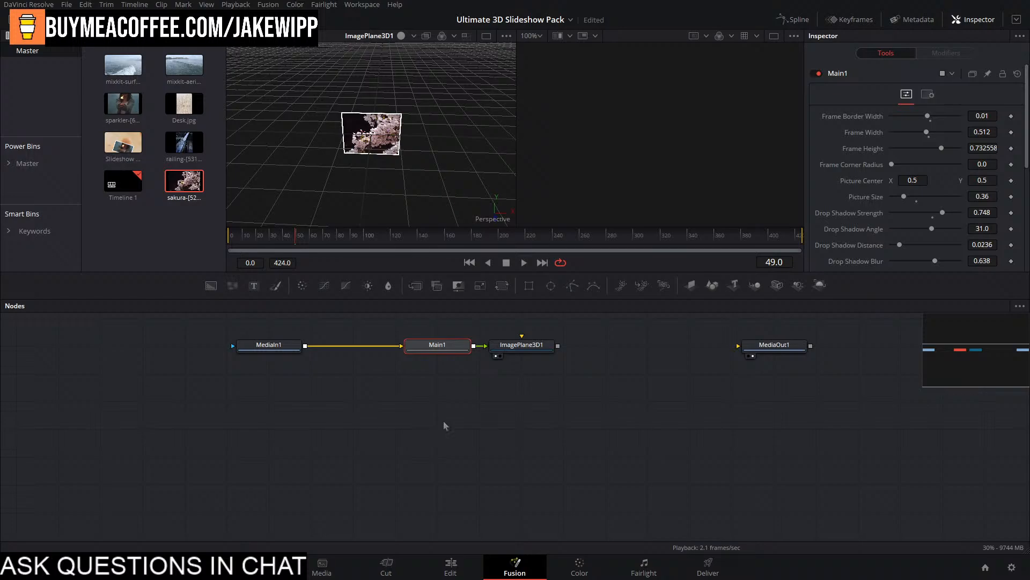
pyautogui.scroll(2, 530, 461)
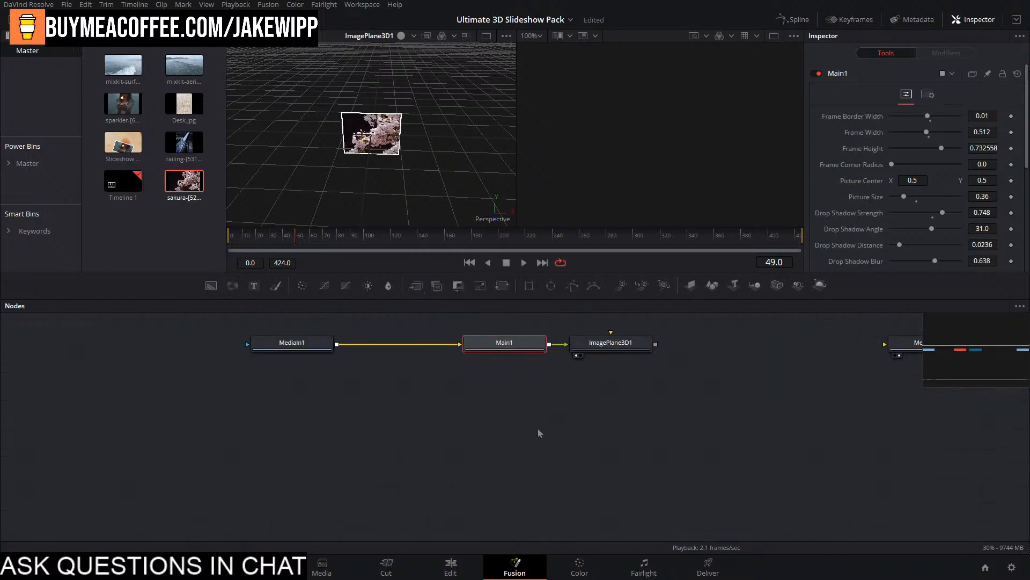
pyautogui.moveTo(538, 428)
pyautogui.mouseDown()
pyautogui.moveTo(431, 472)
pyautogui.moveTo(474, 473)
pyautogui.mouseUp()
pyautogui.scroll(-2, 431, 471)
pyautogui.scroll(2, 431, 472)
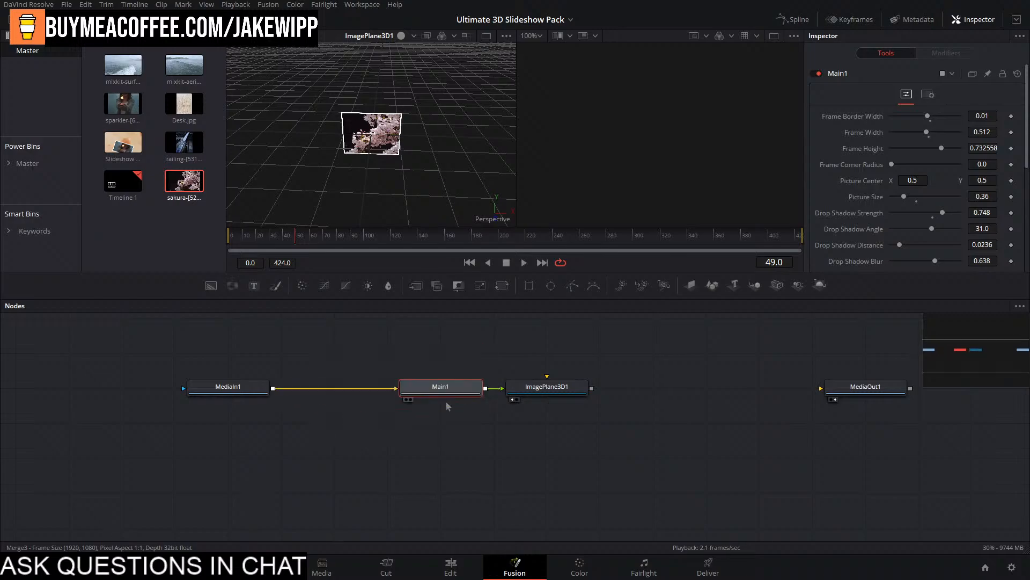
pyautogui.click(543, 496)
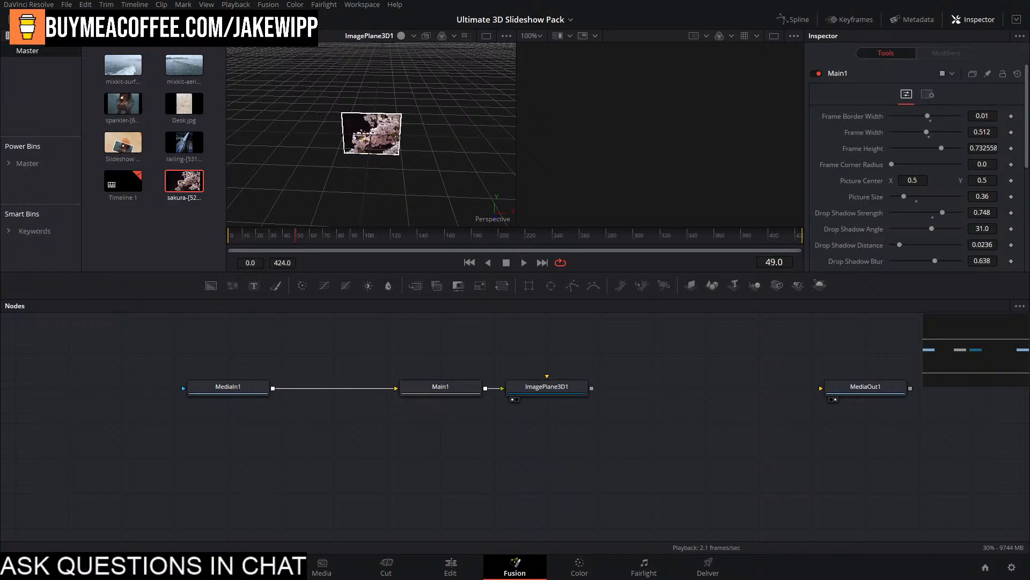
pyautogui.hotkey('ctrl', 's')
pyautogui.moveTo(598, 378); pyautogui.dragTo(451, 389)
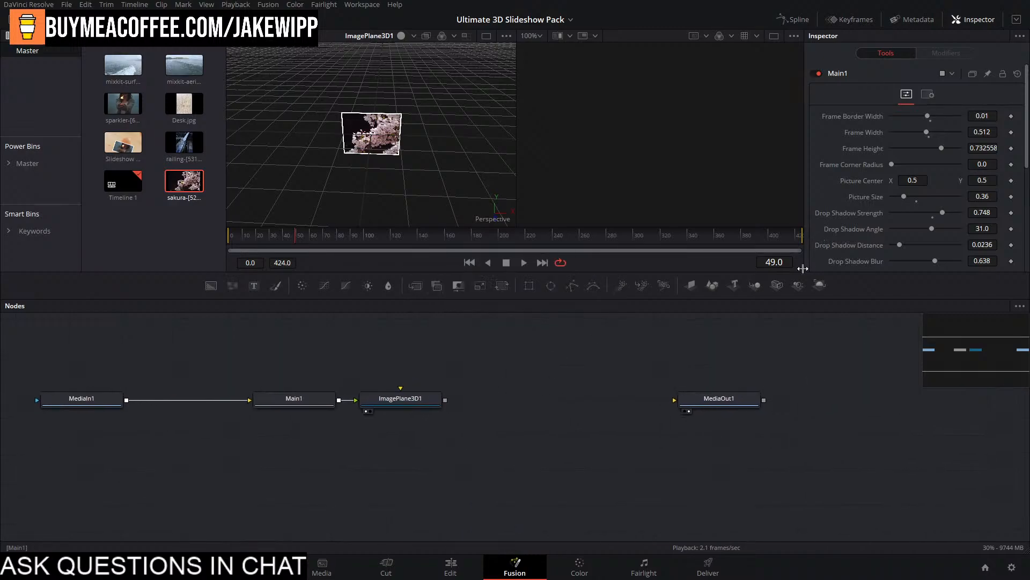
# Add a Merge 3D node after ImagePlane3D1 and place a second, unconnected Image Plane 3D node below ImagePlane3D1.
pyautogui.click(754, 287)
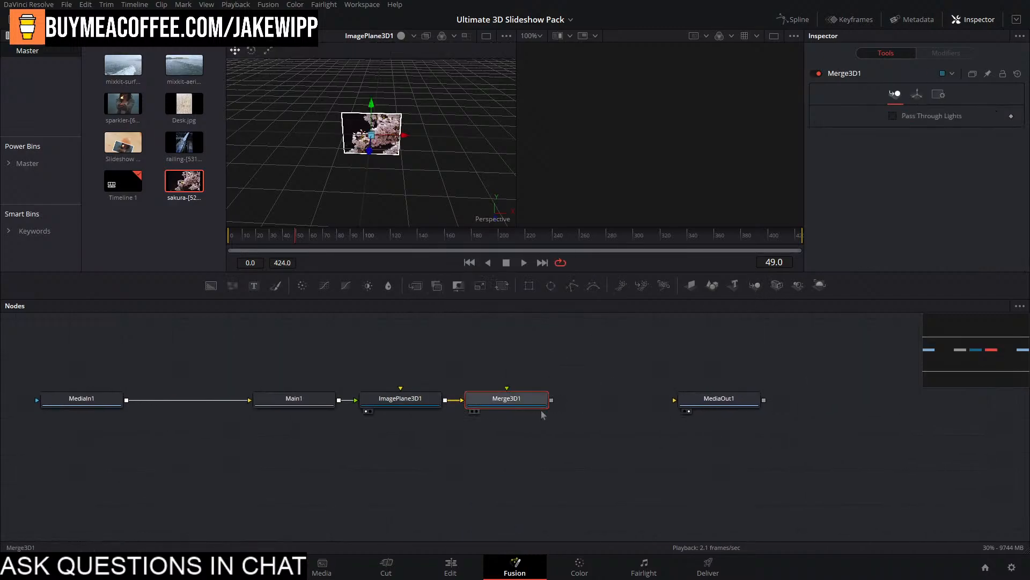
pyautogui.moveTo(414, 441); pyautogui.dragTo(508, 414)
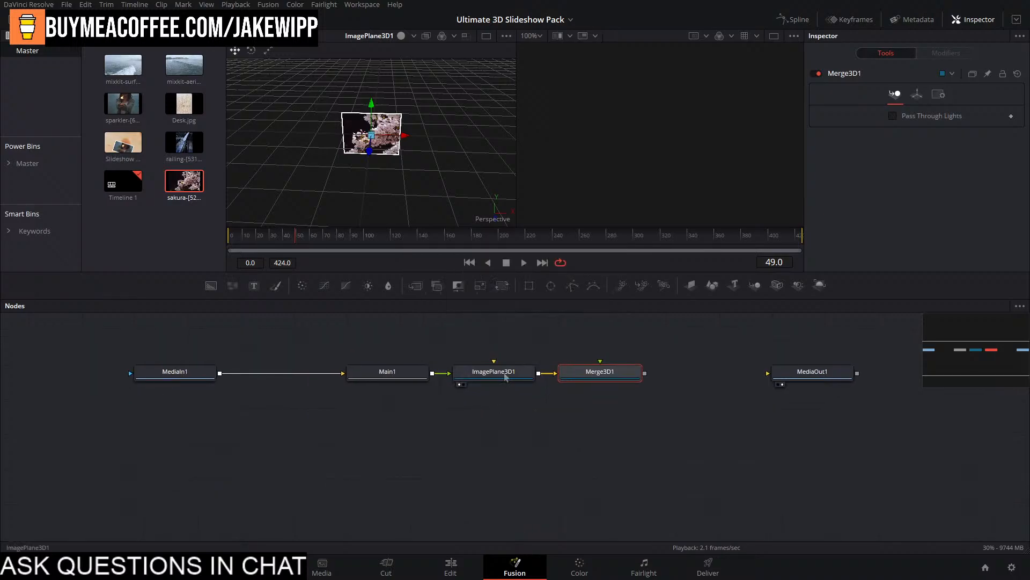
pyautogui.click(558, 339)
pyautogui.moveTo(692, 286); pyautogui.dragTo(512, 421)
# Duplicate Main1 as Main2 and wire it from MediaIn1 through ImagePlane3D2 into Merge3D1.
pyautogui.click(387, 371)
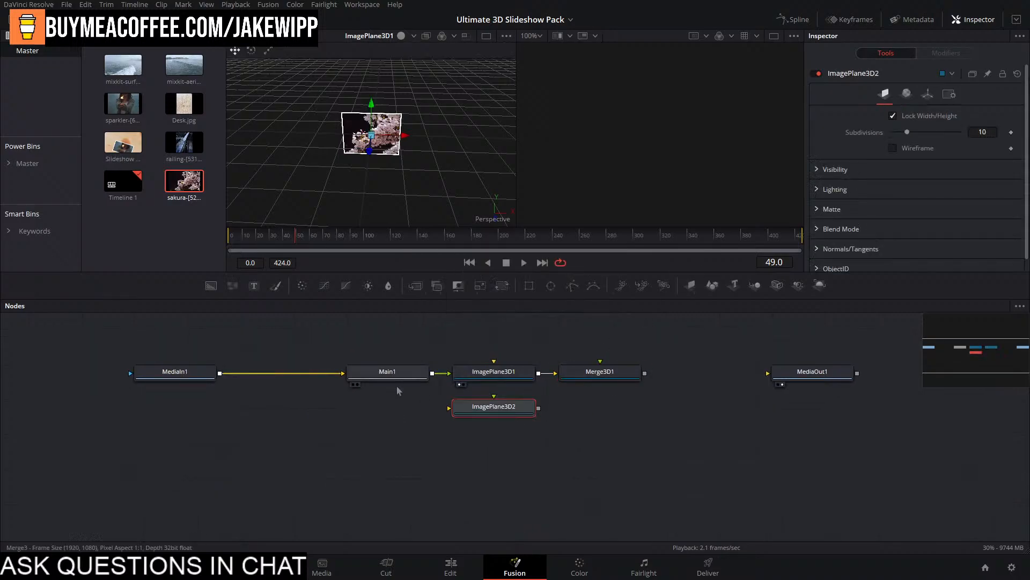
pyautogui.hotkey('ctrl', 'c')
pyautogui.hotkey('ctrl', 'v')
pyautogui.press('F2')
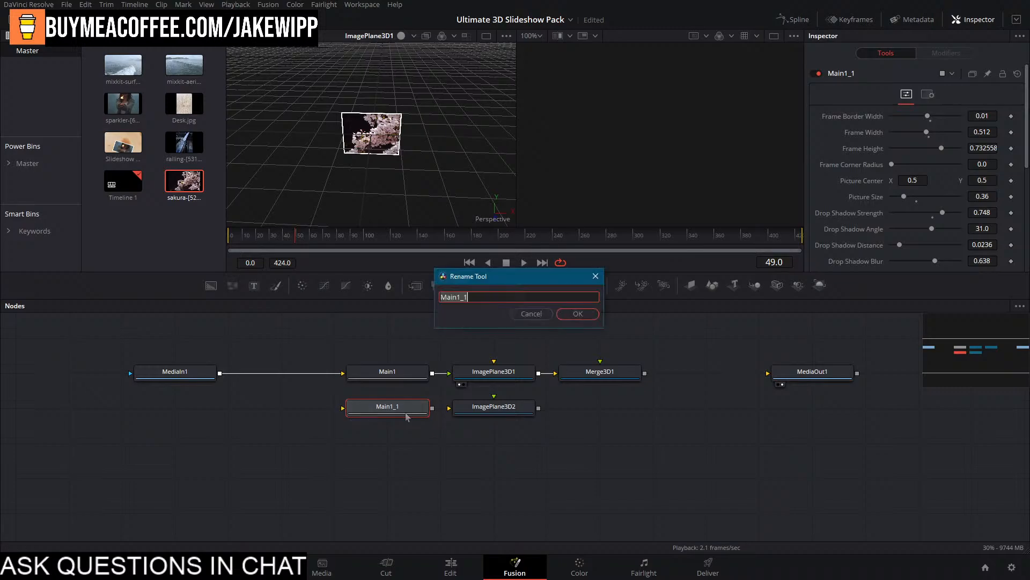
pyautogui.write('Main2')
pyautogui.press('Return')
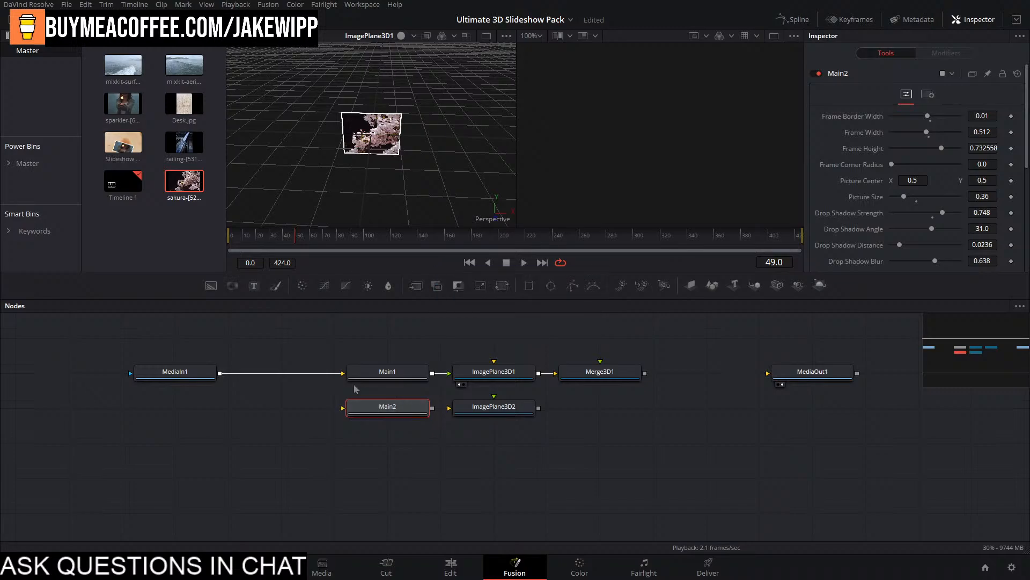
pyautogui.moveTo(220, 373); pyautogui.dragTo(454, 409)
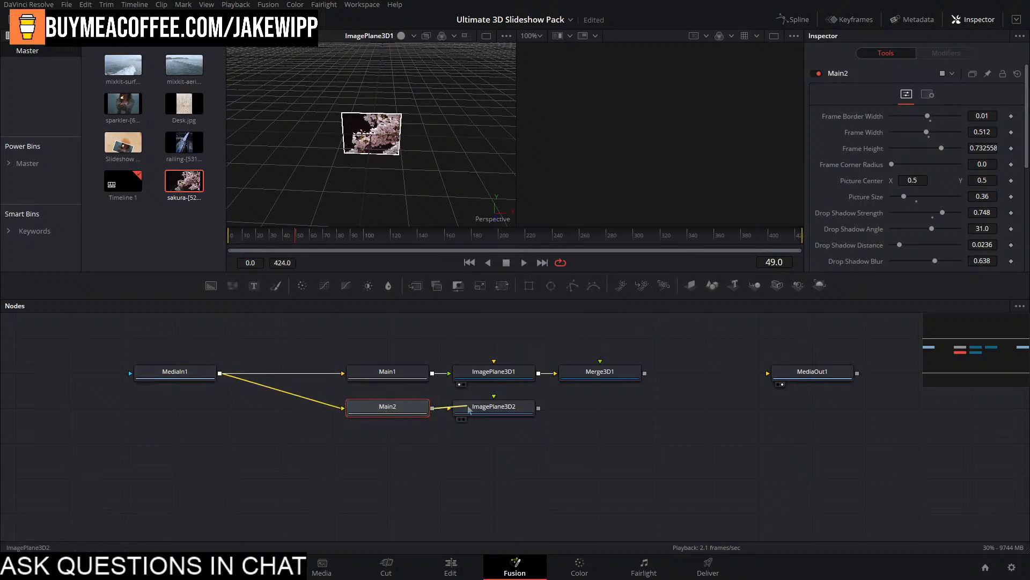
pyautogui.moveTo(538, 408); pyautogui.dragTo(596, 382)
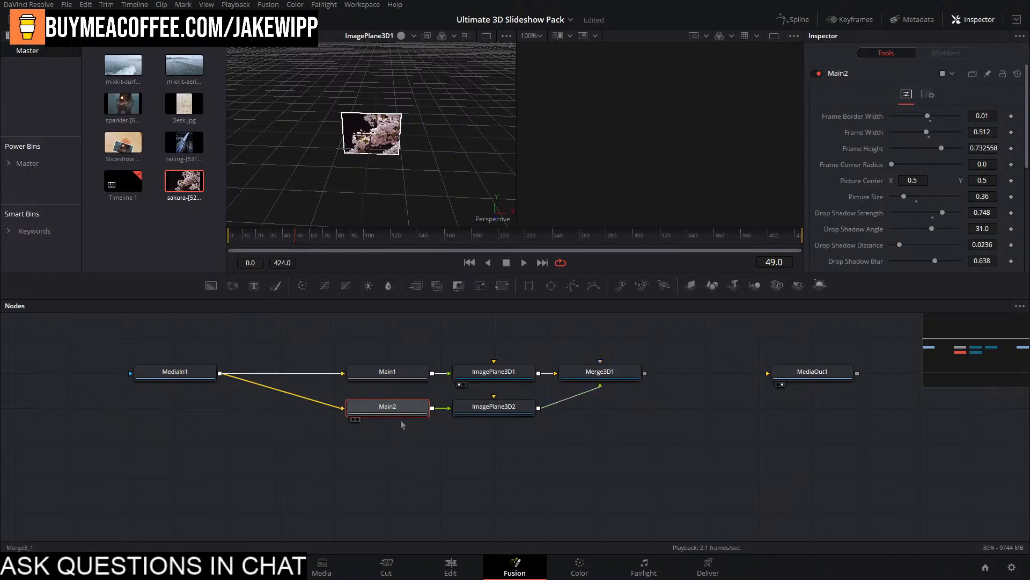
# Paste another frame node named Main3, wire it from MediaIn1 through a new Image Plane 3D into Merge3D1, and save the project.
pyautogui.hotkey('ctrl', 'v')
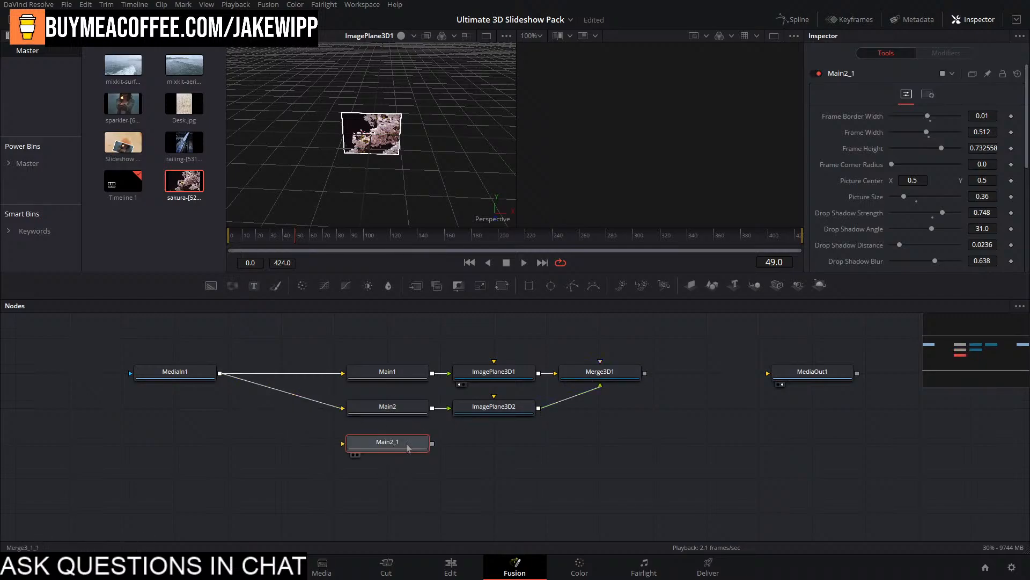
pyautogui.press('F2')
pyautogui.write('Main 3')
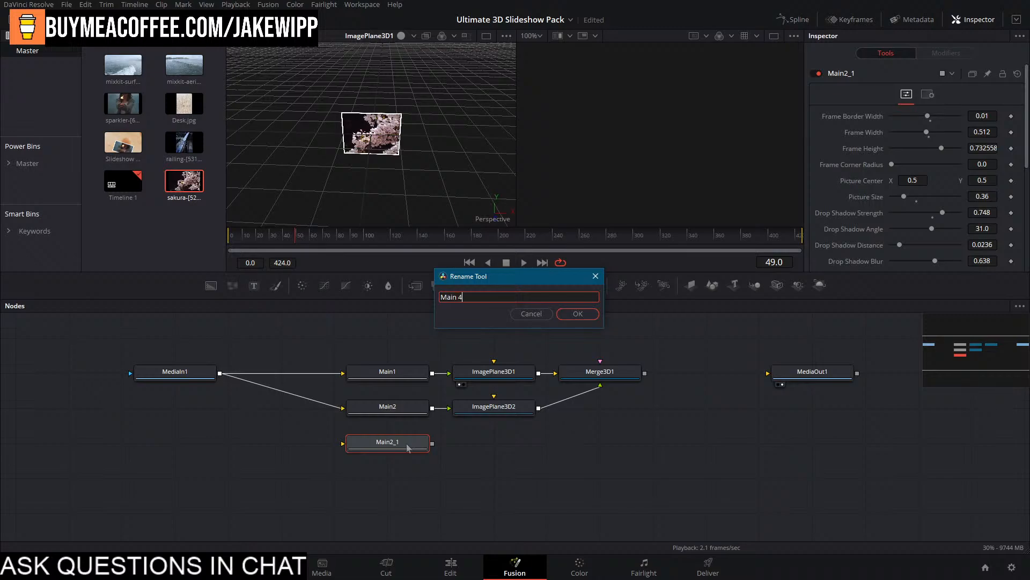
pyautogui.press('Return')
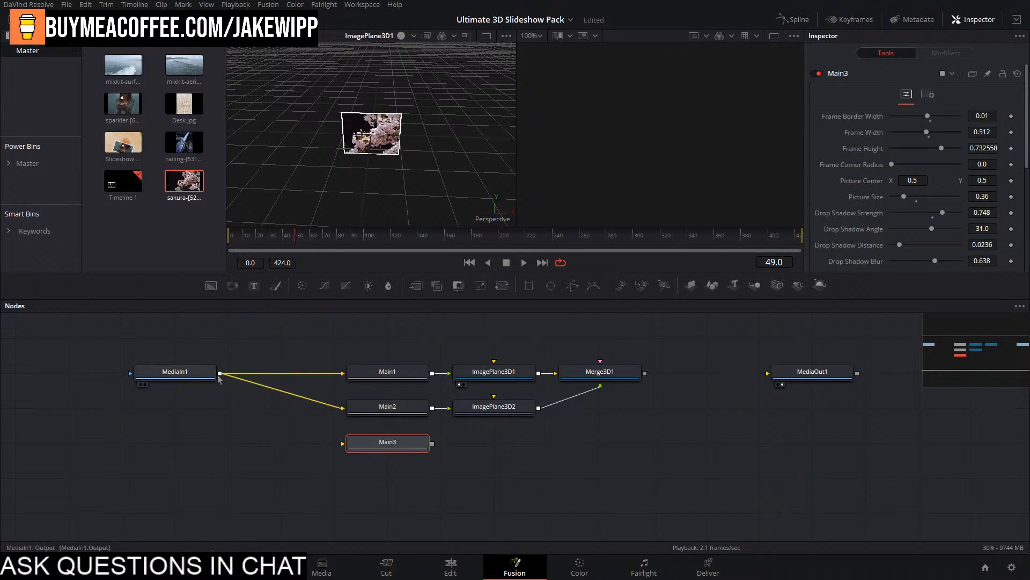
pyautogui.moveTo(220, 373); pyautogui.dragTo(388, 442)
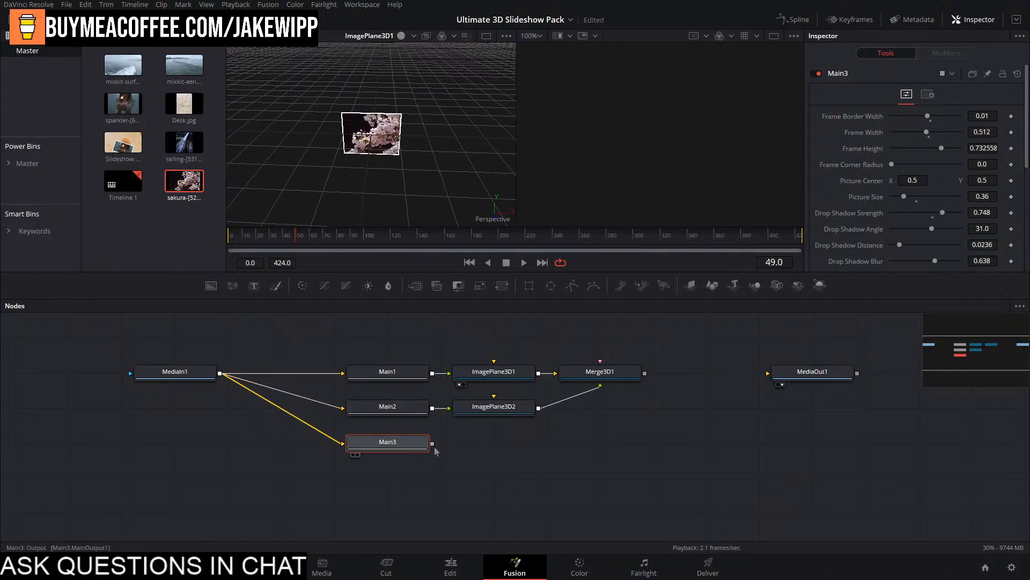
pyautogui.moveTo(691, 285); pyautogui.dragTo(600, 375)
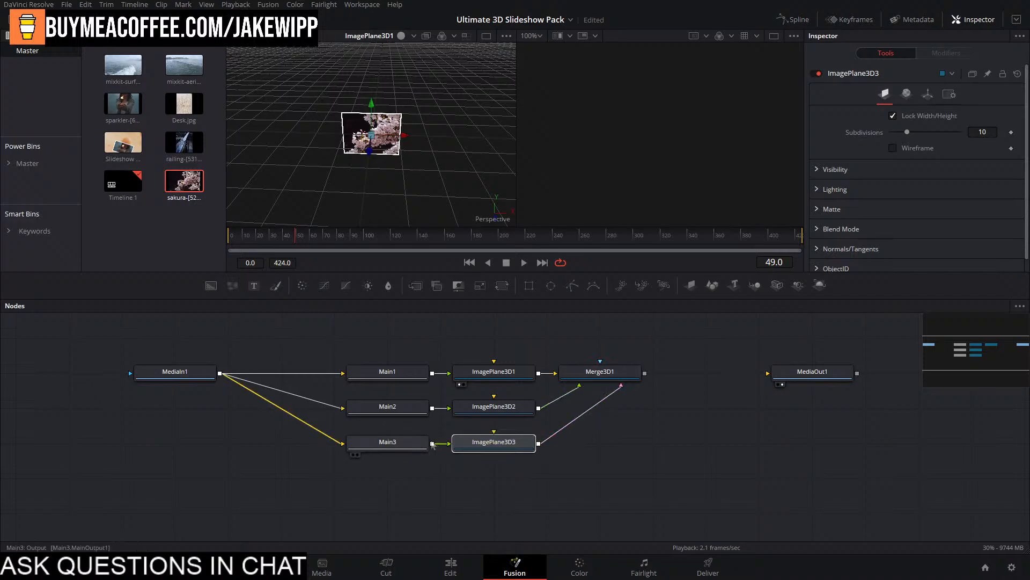
pyautogui.click(403, 469)
pyautogui.hotkey('ctrl', 's')
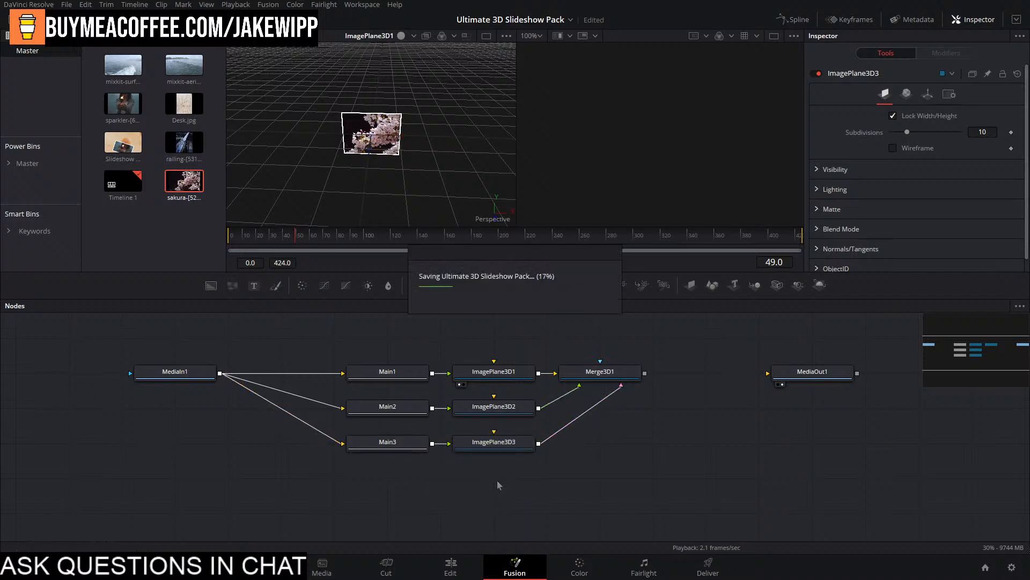
# Duplicate Main3 as Main4 and wire it from MediaIn1 through a new Image Plane 3D into Merge3D1.
pyautogui.click(369, 442)
pyautogui.hotkey('ctrl', 'c')
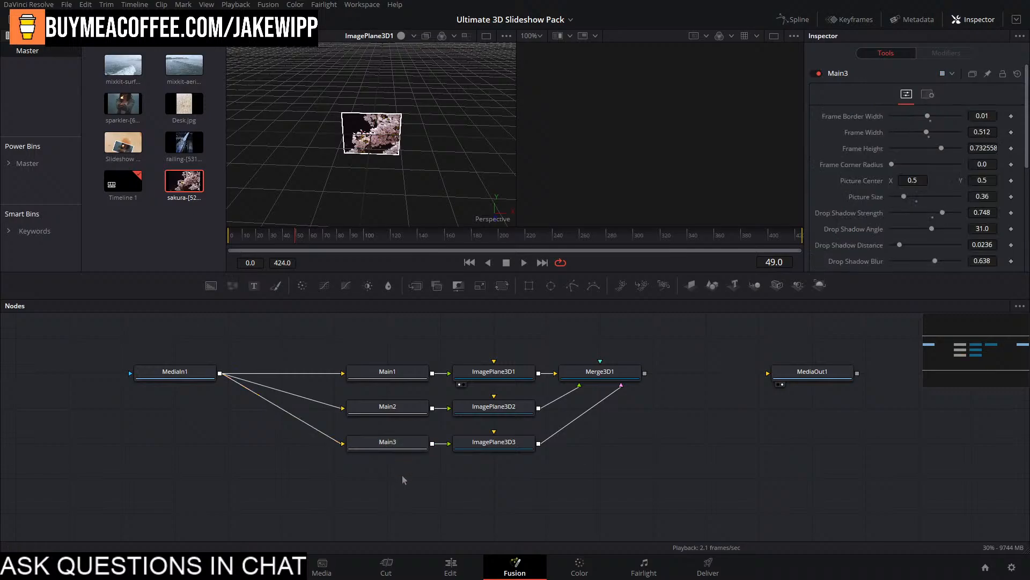
pyautogui.hotkey('ctrl', 'v')
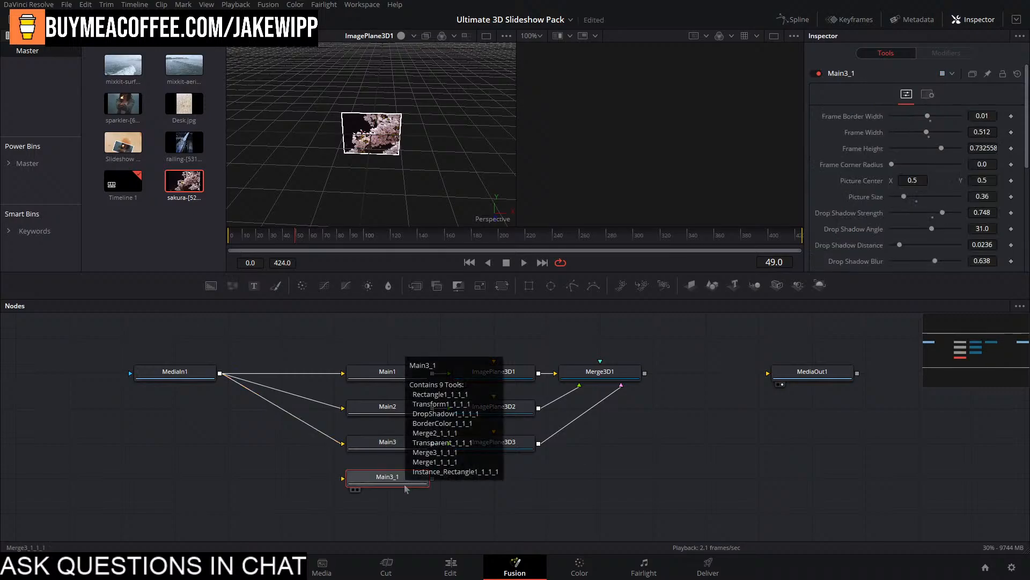
pyautogui.press('F2')
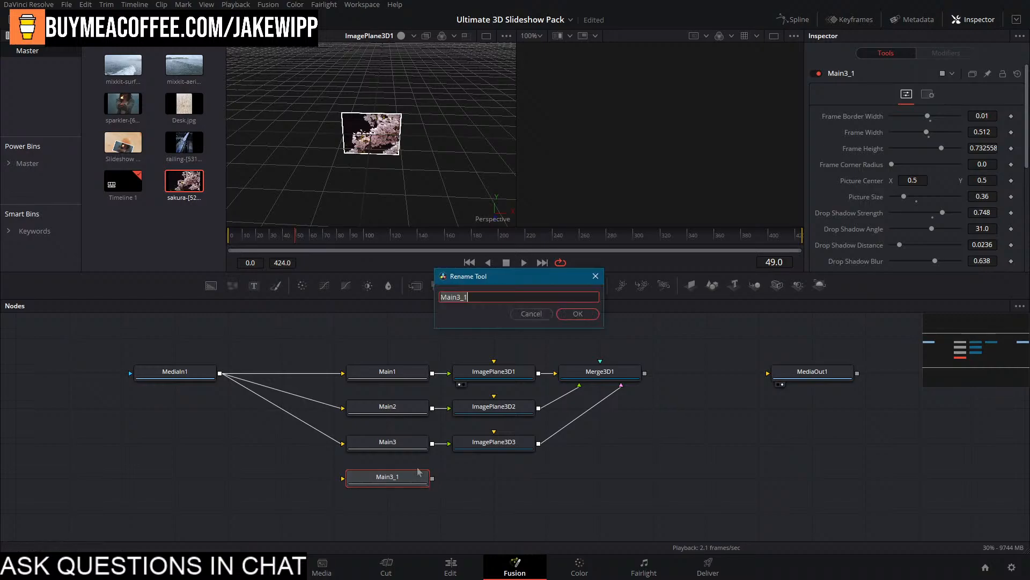
pyautogui.write('Main 4')
pyautogui.press('Return')
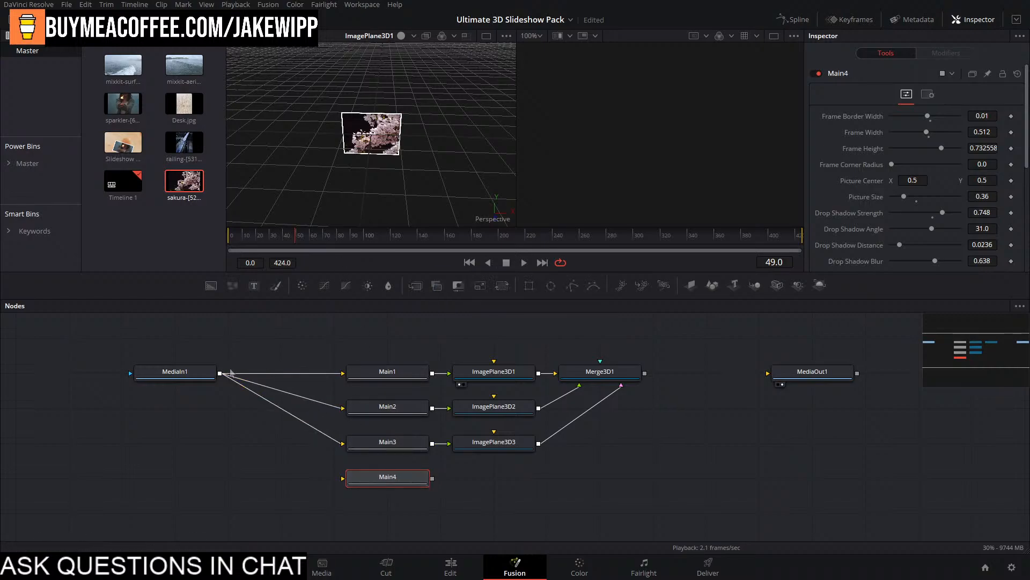
pyautogui.moveTo(232, 373); pyautogui.dragTo(344, 477)
pyautogui.moveTo(690, 284); pyautogui.dragTo(623, 378)
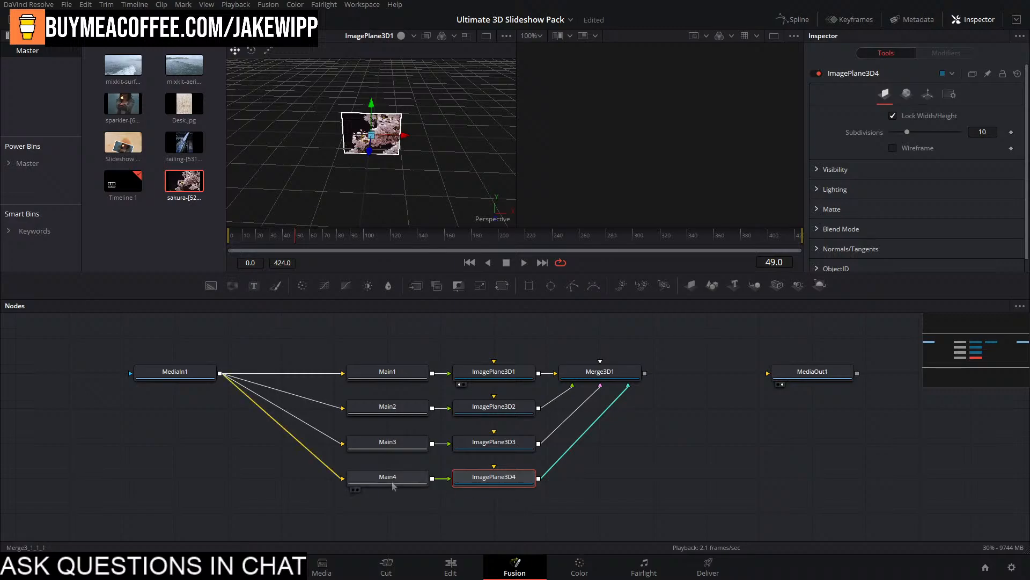
# Duplicate the Main4 frame node below it and rename the copy to Main5.
pyautogui.click(394, 484)
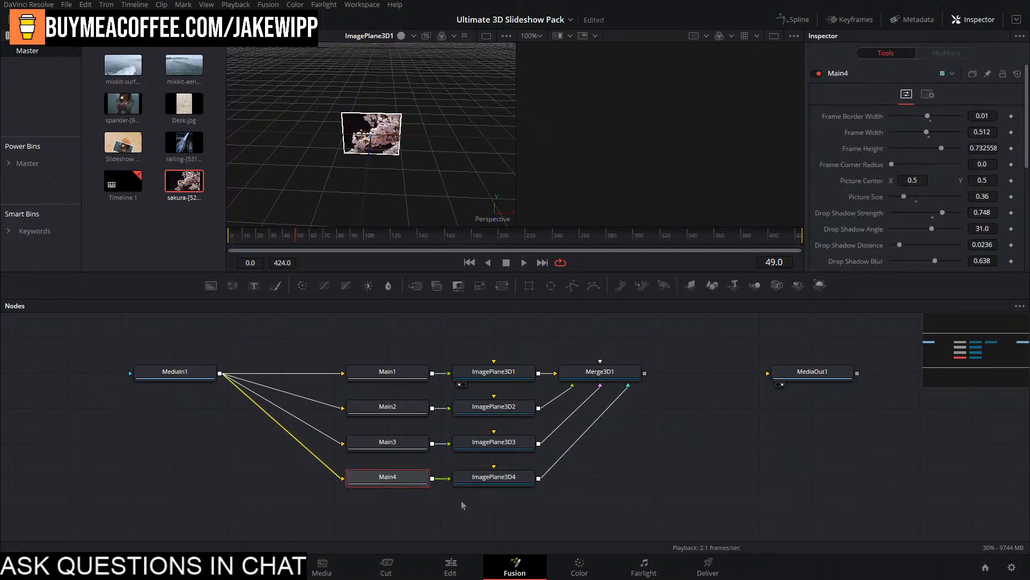
pyautogui.moveTo(351, 490); pyautogui.dragTo(362, 462)
pyautogui.click(405, 487)
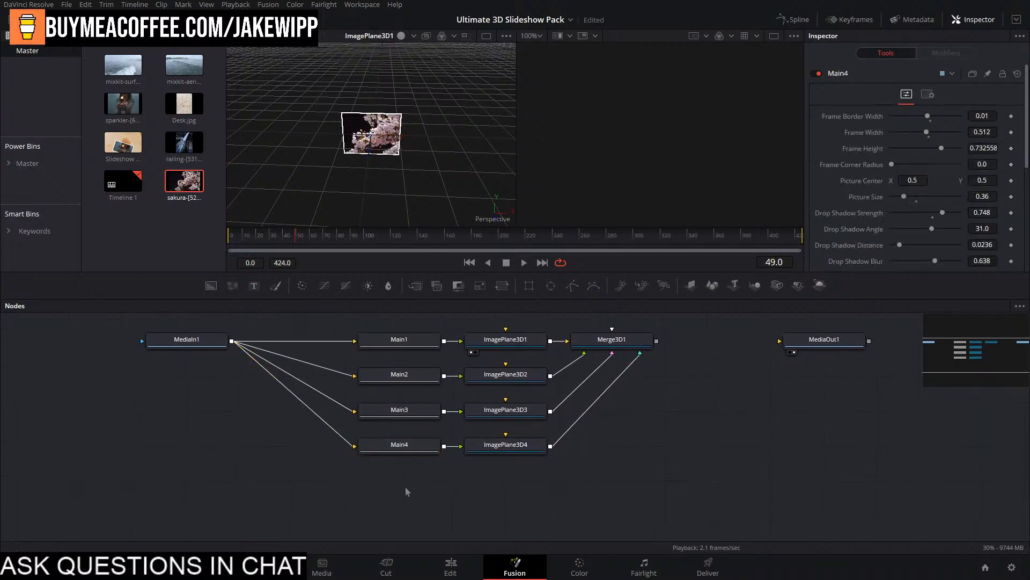
pyautogui.hotkey('ctrl', 'v')
pyautogui.press('F2')
pyautogui.write('Main')
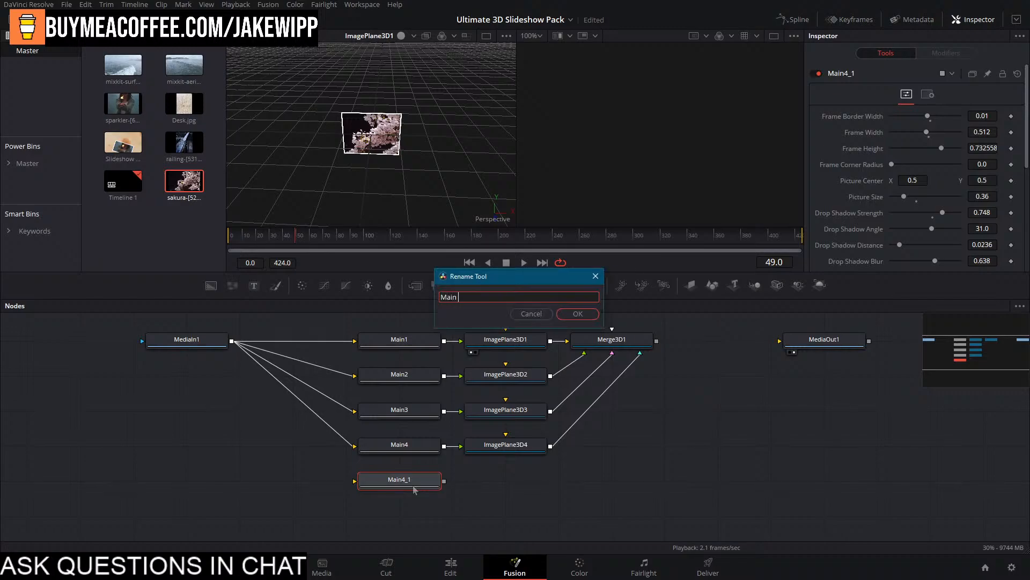
pyautogui.write('5')
pyautogui.press('Return')
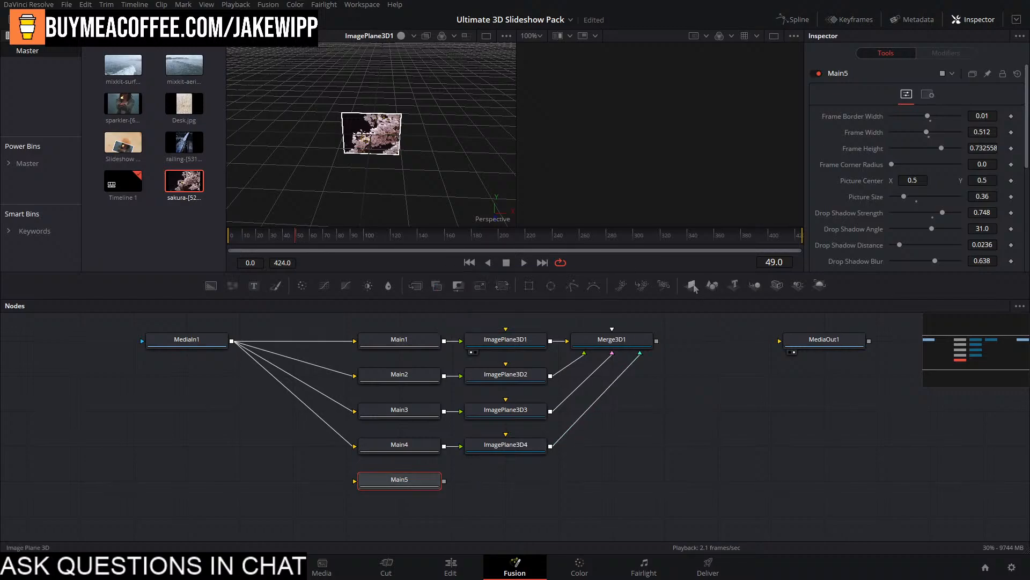
# Add an Image Plane 3D after Main5, feed MediaIn1 into Main5, and connect the new plane to Merge3D1.
pyautogui.moveTo(693, 287); pyautogui.dragTo(505, 480)
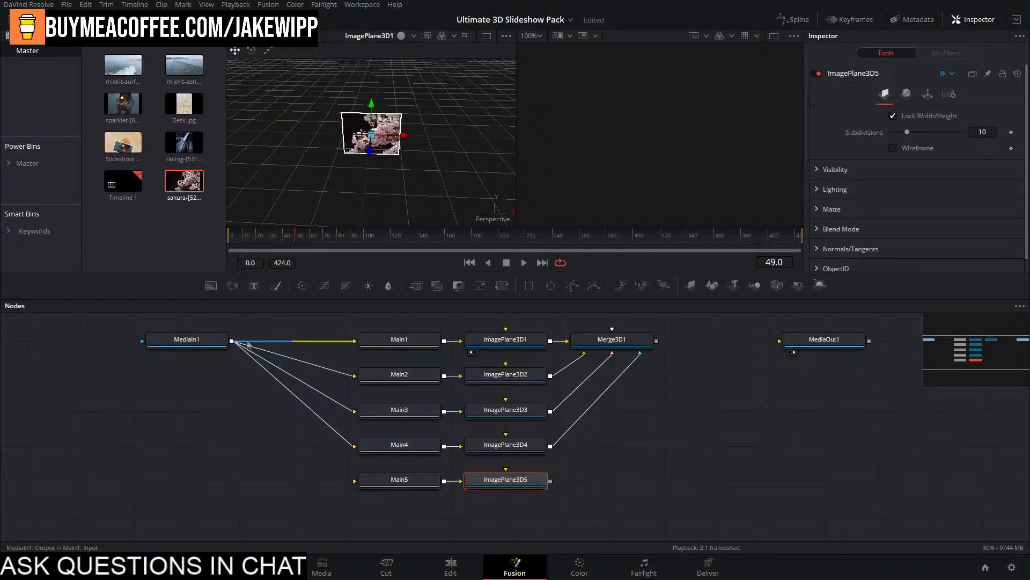
pyautogui.moveTo(232, 341); pyautogui.dragTo(355, 481)
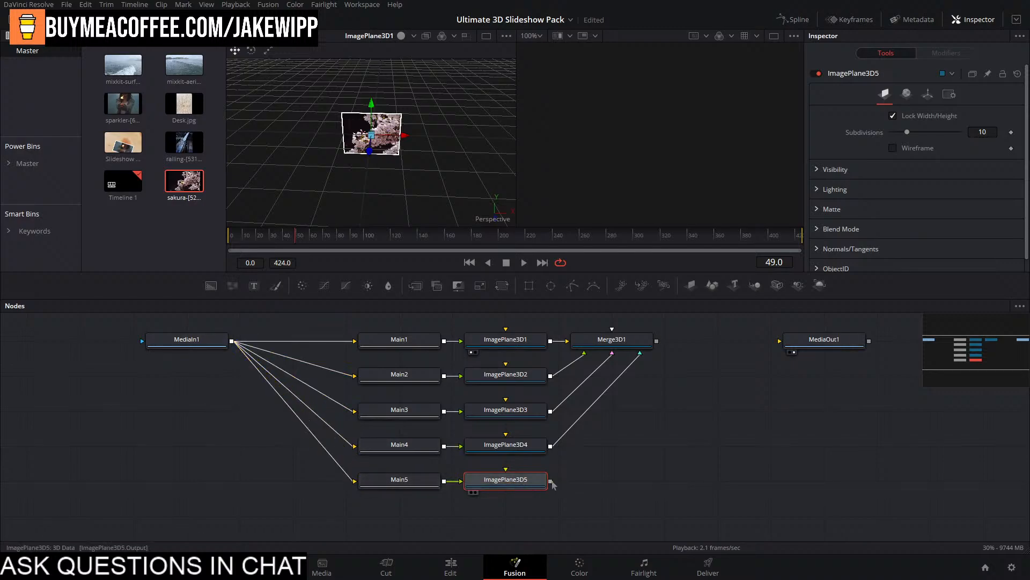
pyautogui.moveTo(550, 481); pyautogui.dragTo(612, 344)
# Show Merge3D1 in the first viewer and move ImagePlane3D1 up and to the left of the other planes.
pyautogui.click(620, 348)
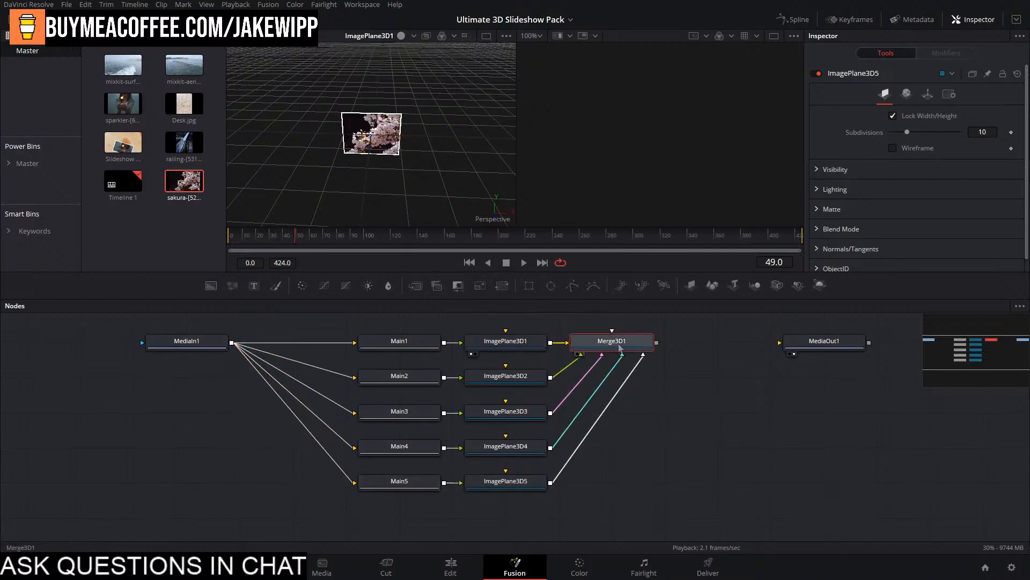
pyautogui.press('1')
pyautogui.click(526, 350)
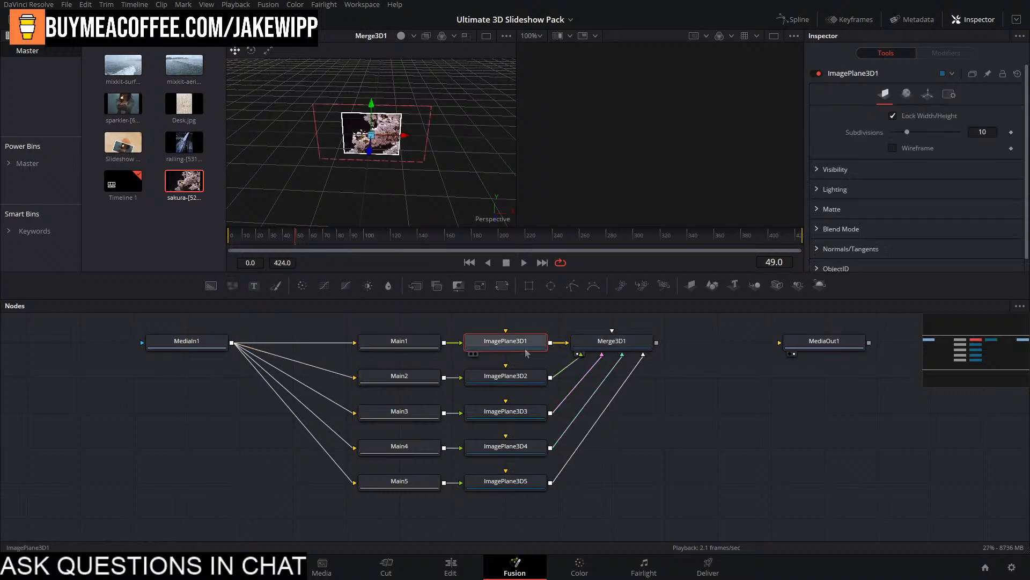
pyautogui.scroll(-5, 382, 152)
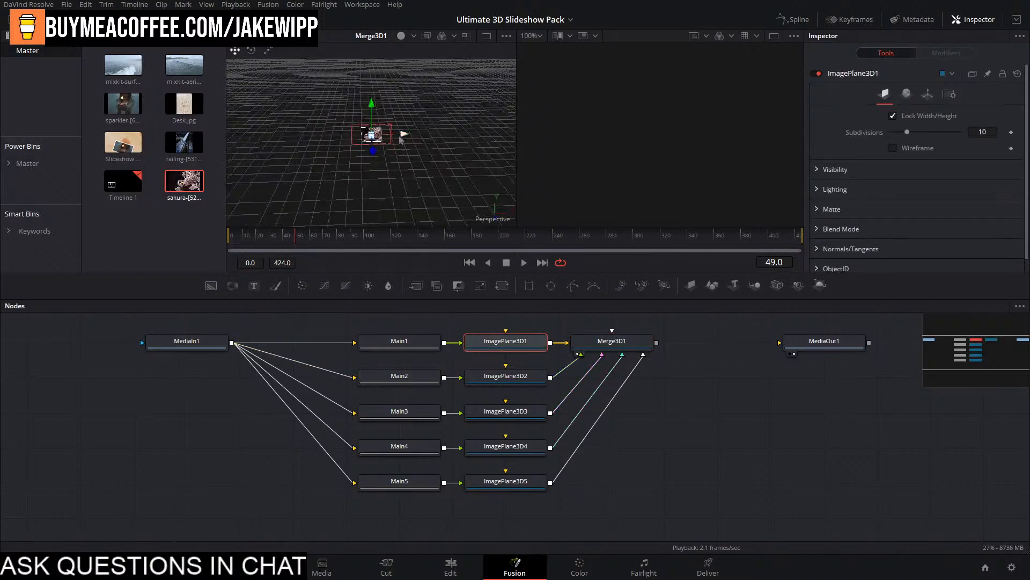
pyautogui.moveTo(404, 136); pyautogui.dragTo(304, 70)
pyautogui.moveTo(300, 109); pyautogui.dragTo(297, 113)
# Disconnect MediaIn1 from Main2, Main3, Main4 and Main5, keeping only its link to Main1.
pyautogui.click(351, 481)
pyautogui.click(349, 445)
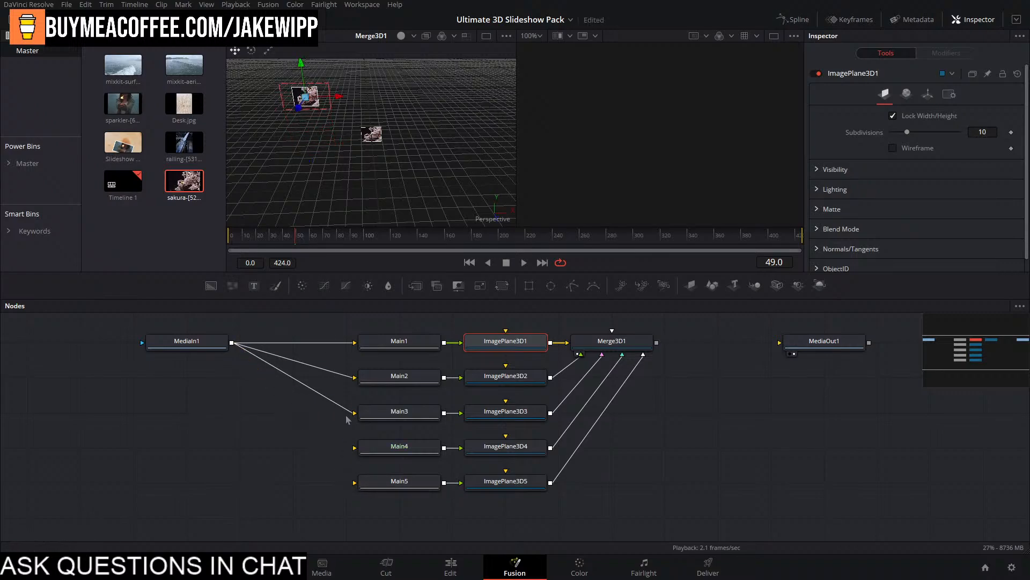
pyautogui.click(345, 410)
pyautogui.click(339, 379)
pyautogui.click(340, 379)
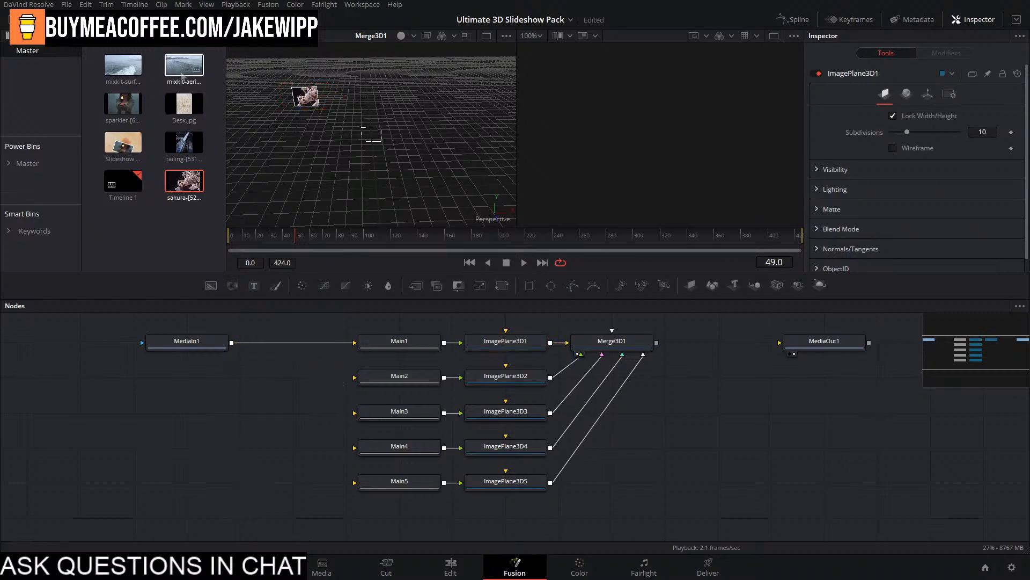
# Feed the sparkler image into Main2 and the railing image into Main3, and reuse MediaIn1 for Main4 and MediaIn2 for Main5.
pyautogui.moveTo(123, 103); pyautogui.dragTo(399, 377)
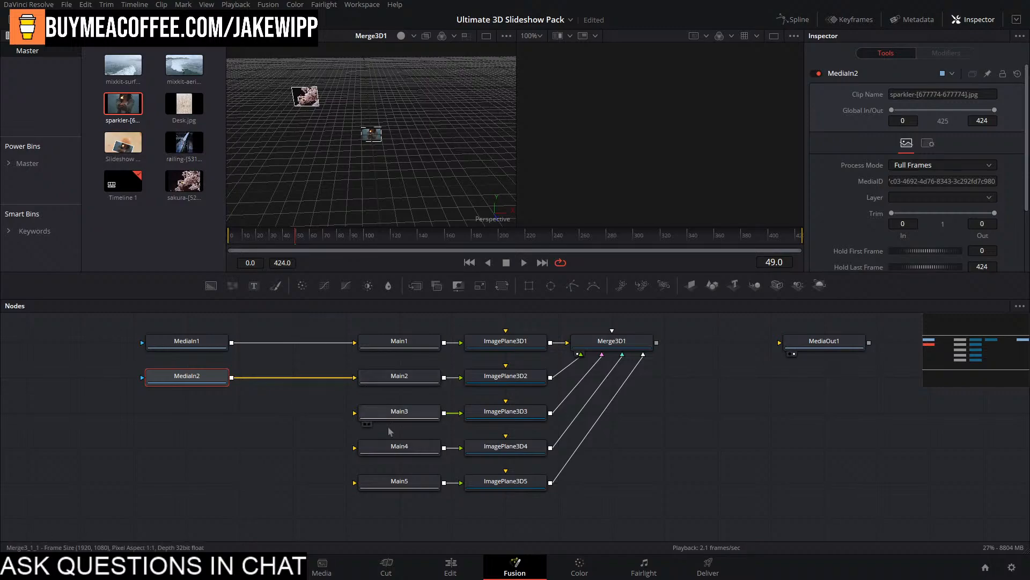
pyautogui.moveTo(184, 143); pyautogui.dragTo(355, 412)
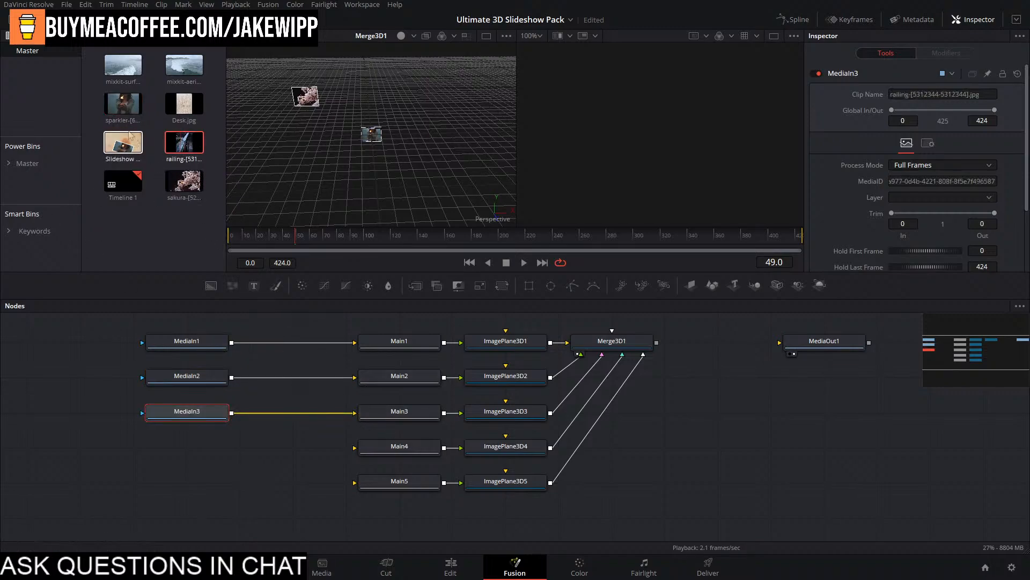
pyautogui.moveTo(231, 342); pyautogui.dragTo(355, 447)
pyautogui.moveTo(208, 385); pyautogui.dragTo(355, 482)
pyautogui.click(309, 480)
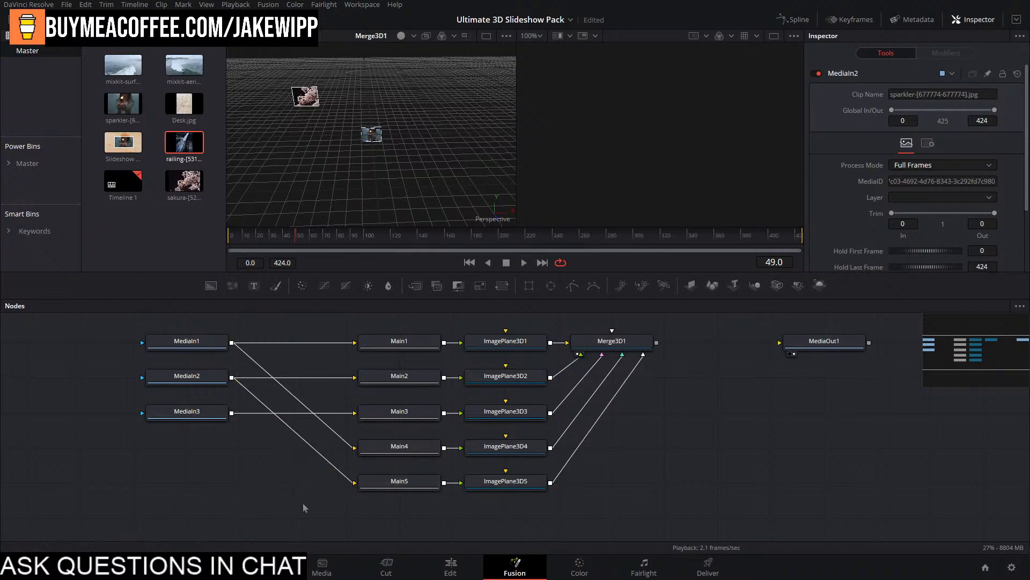
pyautogui.click(419, 485)
pyautogui.moveTo(432, 492); pyautogui.dragTo(487, 419)
pyautogui.hotkey('ctrl', 'c')
pyautogui.click(469, 446)
pyautogui.hotkey('ctrl', 'v')
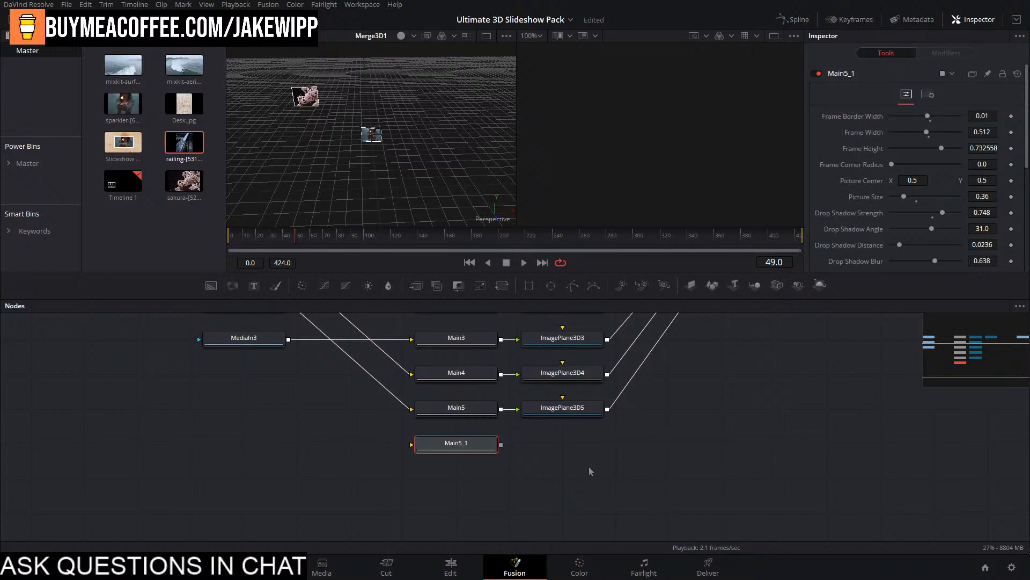
pyautogui.moveTo(507, 436); pyautogui.dragTo(511, 469)
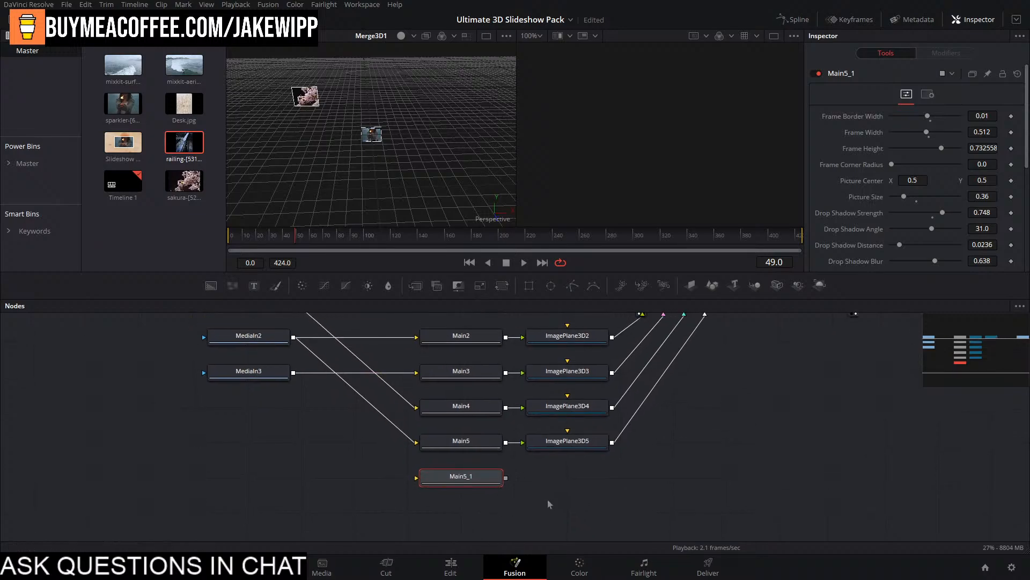
pyautogui.moveTo(572, 485); pyautogui.dragTo(388, 483)
pyautogui.press('Delete')
# Save the project.
pyautogui.hotkey('ctrl', 's')
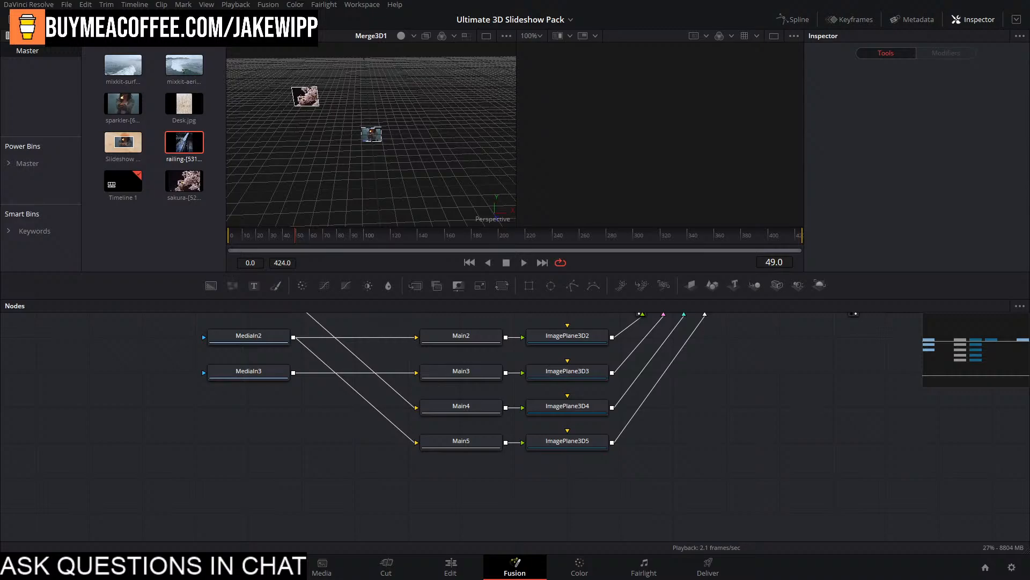
# Set Main2's Picture Size to 0.52 and Picture Center Y to 0.478, and set Main5's Picture Size to 0.66.
pyautogui.moveTo(413, 433); pyautogui.dragTo(400, 501)
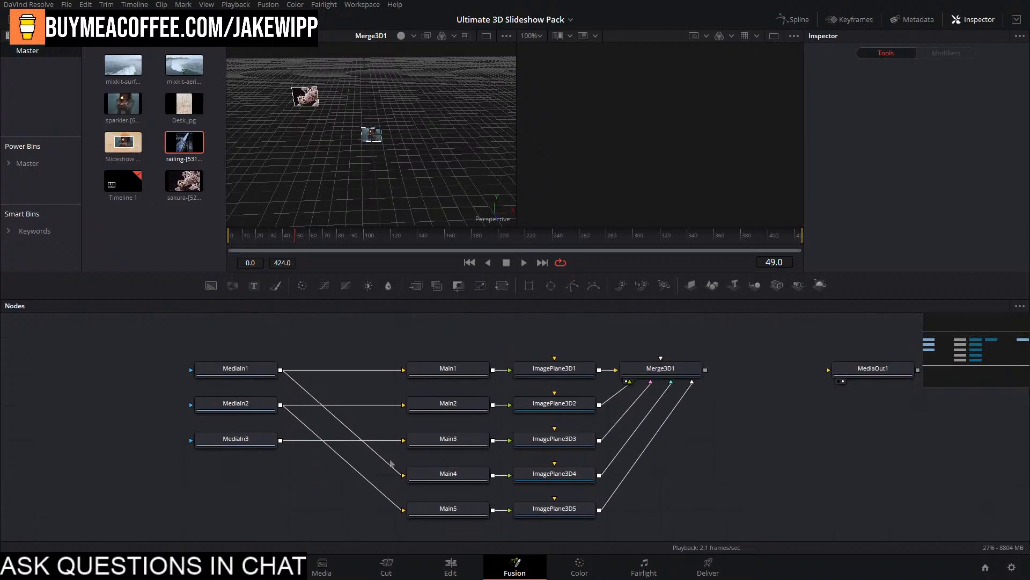
pyautogui.moveTo(575, 326); pyautogui.dragTo(586, 329)
pyautogui.moveTo(397, 191); pyautogui.dragTo(295, 163)
pyautogui.click(372, 133)
pyautogui.moveTo(326, 122); pyautogui.dragTo(483, 76)
pyautogui.moveTo(395, 93); pyautogui.dragTo(392, 128)
pyautogui.scroll(5, 435, 83)
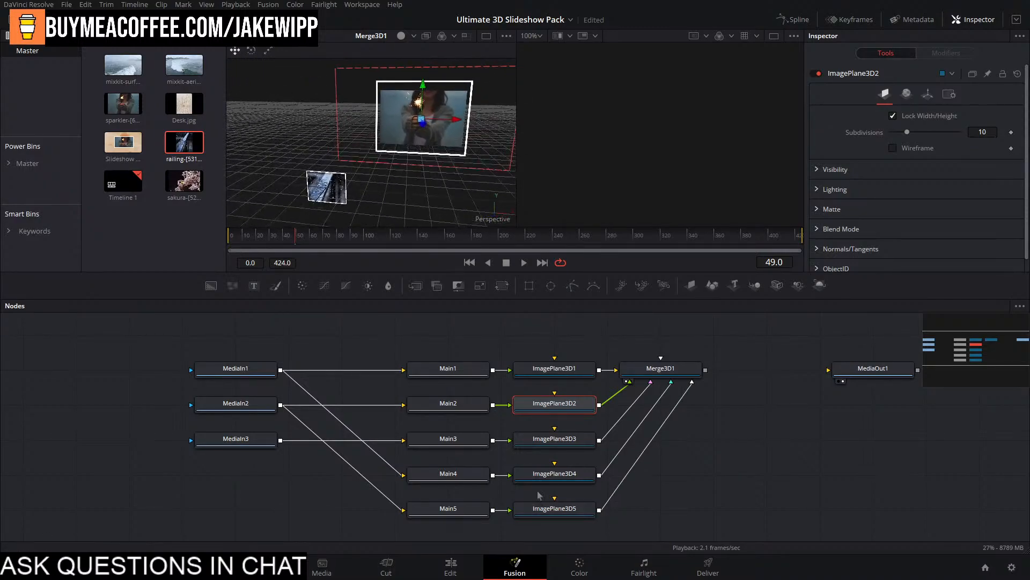
pyautogui.click(448, 403)
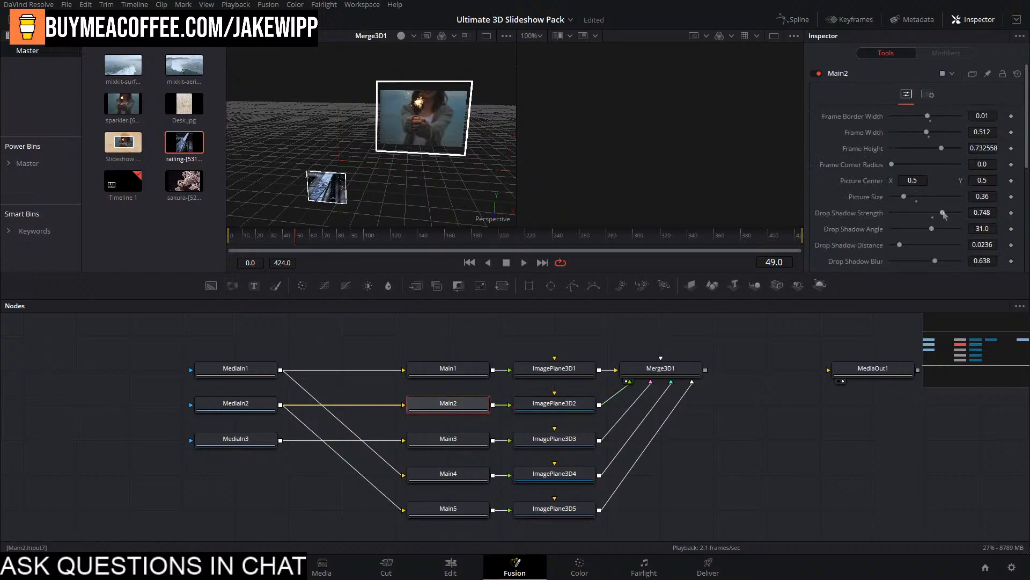
pyautogui.moveTo(905, 197); pyautogui.dragTo(909, 197)
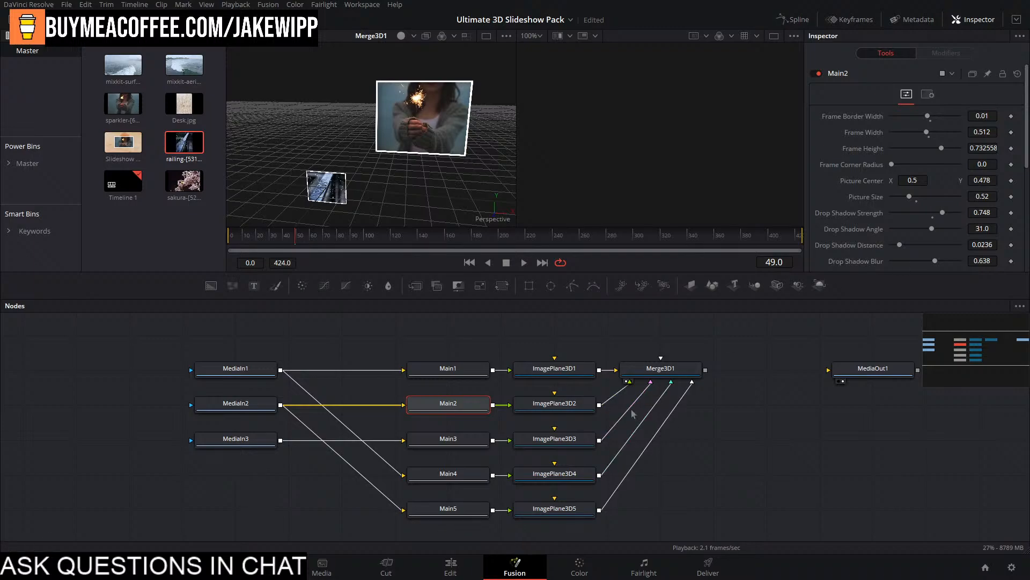
pyautogui.click(472, 512)
pyautogui.moveTo(910, 199); pyautogui.dragTo(920, 199)
# Move ImagePlane3D3 forward and raise ImagePlane3D4 so both are separated from ImagePlane3D2 in the 3D scene.
pyautogui.click(566, 473)
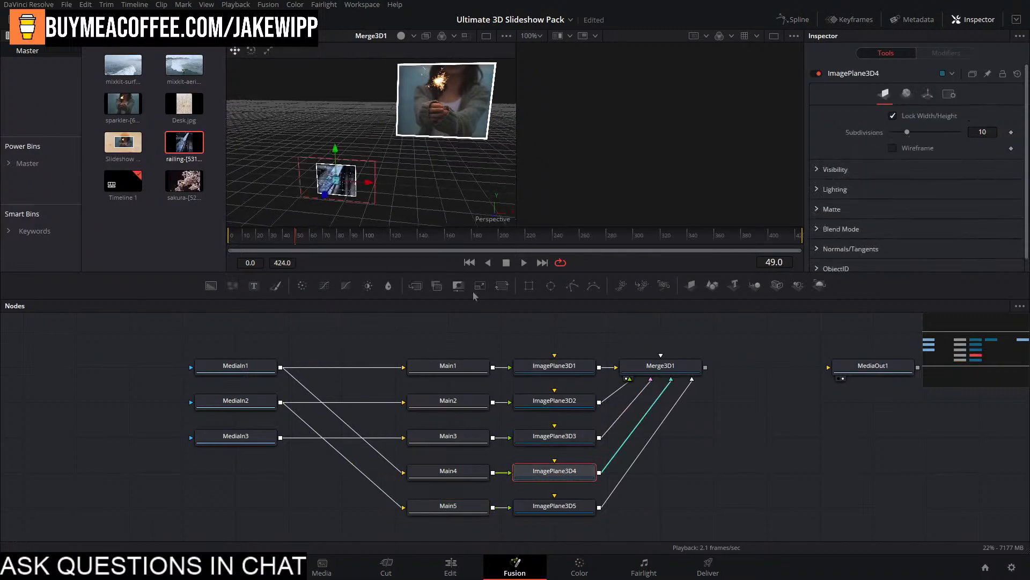
pyautogui.scroll(-5, 423, 198)
pyautogui.moveTo(387, 166); pyautogui.dragTo(331, 220)
pyautogui.click(589, 435)
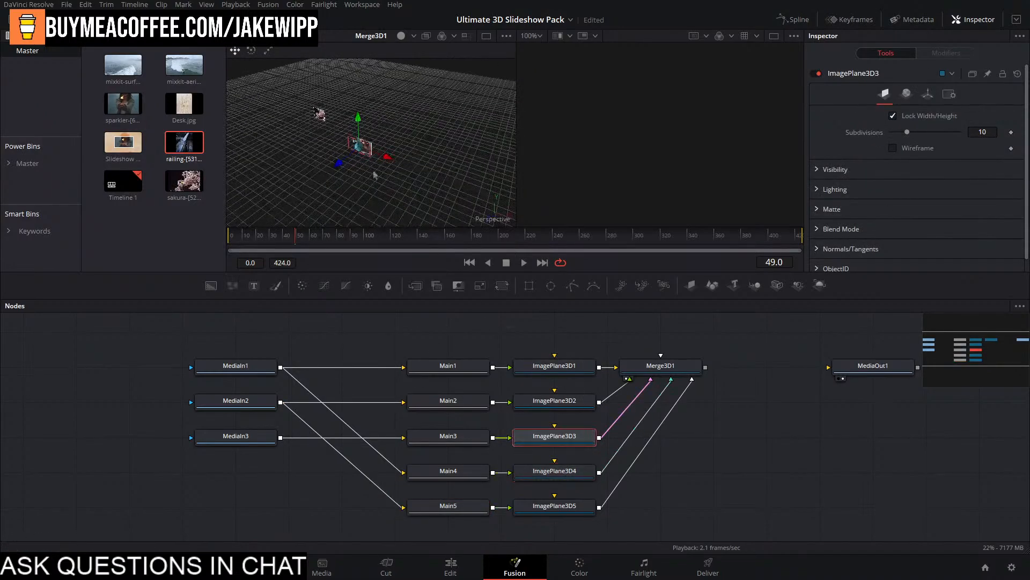
pyautogui.moveTo(387, 141); pyautogui.dragTo(339, 168)
pyautogui.click(558, 471)
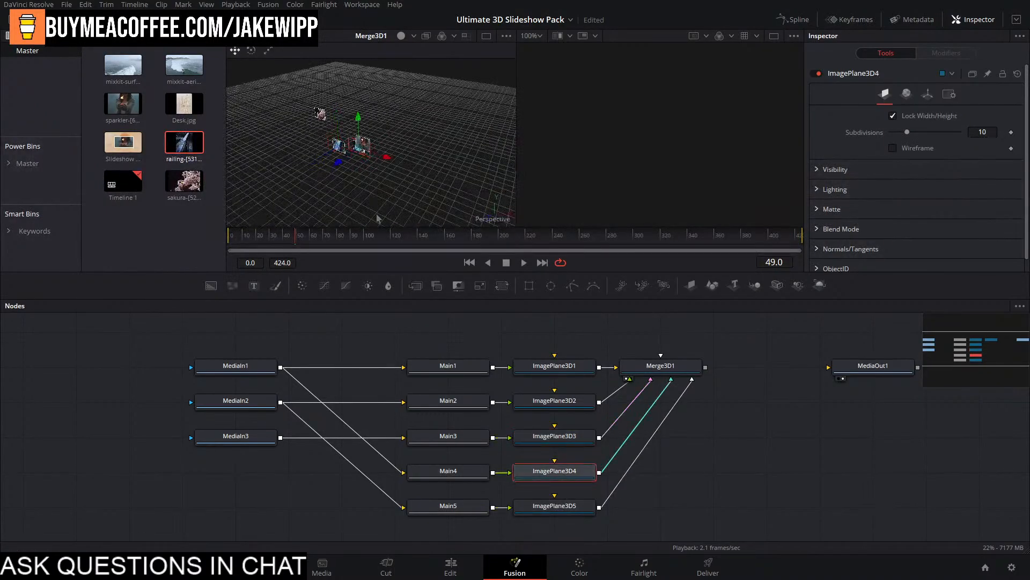
pyautogui.moveTo(362, 118); pyautogui.dragTo(364, 92)
pyautogui.moveTo(389, 128); pyautogui.dragTo(407, 102)
# Move ImagePlane3D5 into the gap between the two sakura planes in the 3D scene and save the project.
pyautogui.click(549, 508)
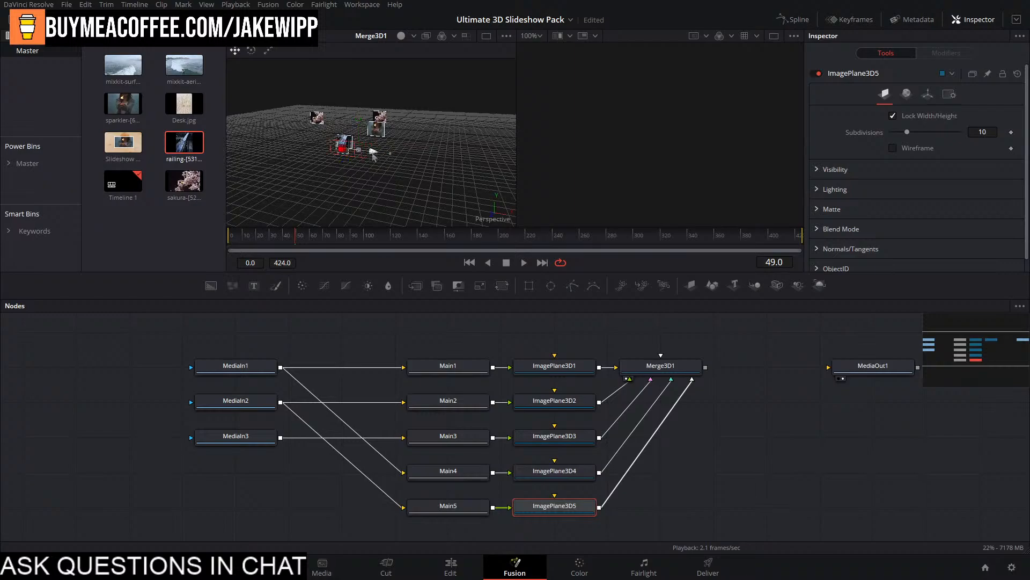
pyautogui.moveTo(371, 107); pyautogui.dragTo(389, 215)
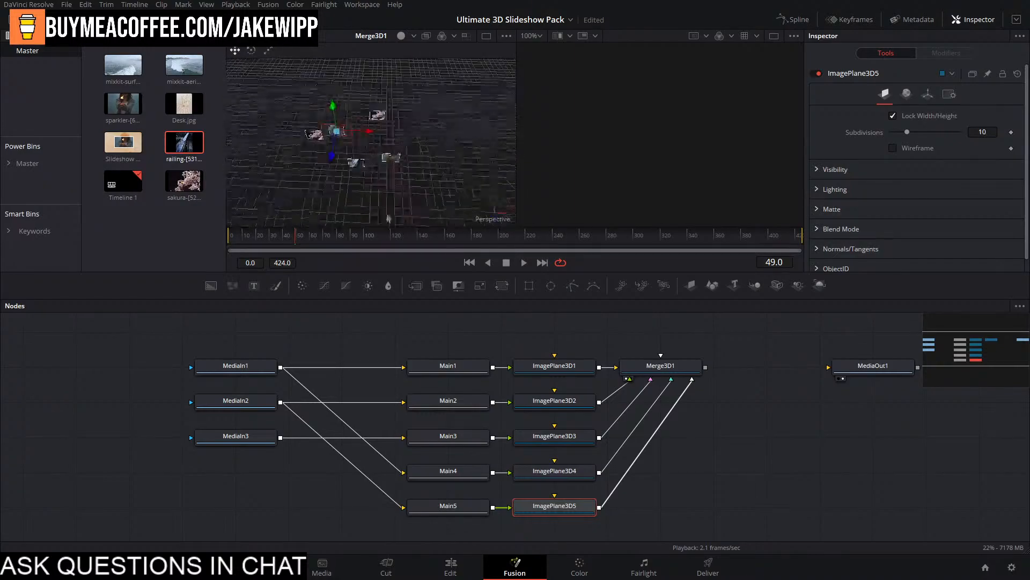
pyautogui.scroll(5, 388, 161)
pyautogui.moveTo(386, 116); pyautogui.dragTo(490, 64)
pyautogui.scroll(-5, 450, 98)
pyautogui.moveTo(450, 94); pyautogui.dragTo(440, 95)
pyautogui.hotkey('ctrl', 's')
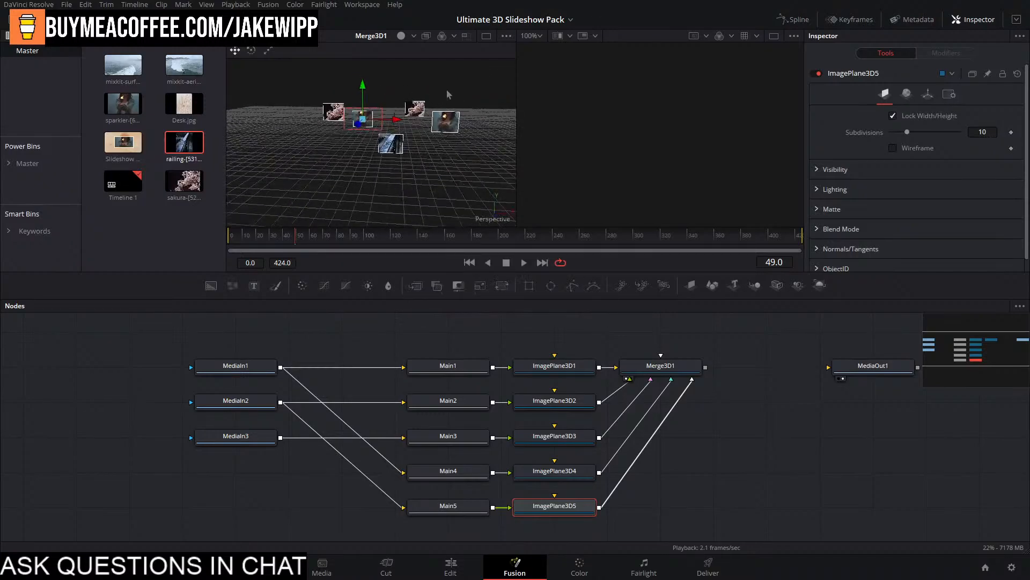
# Shift the Merge3D1 node in the graph to about midway between ImagePlane3D1 and MediaOut1.
pyautogui.moveTo(456, 128); pyautogui.dragTo(467, 167)
pyautogui.moveTo(541, 339); pyautogui.dragTo(536, 336)
pyautogui.moveTo(467, 141); pyautogui.dragTo(461, 70)
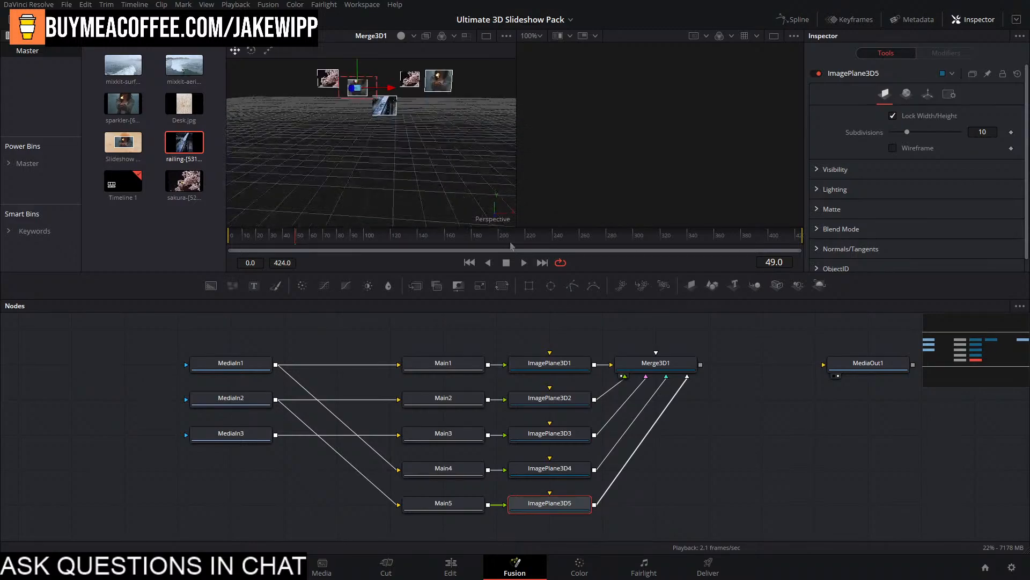
pyautogui.moveTo(610, 358); pyautogui.dragTo(552, 379)
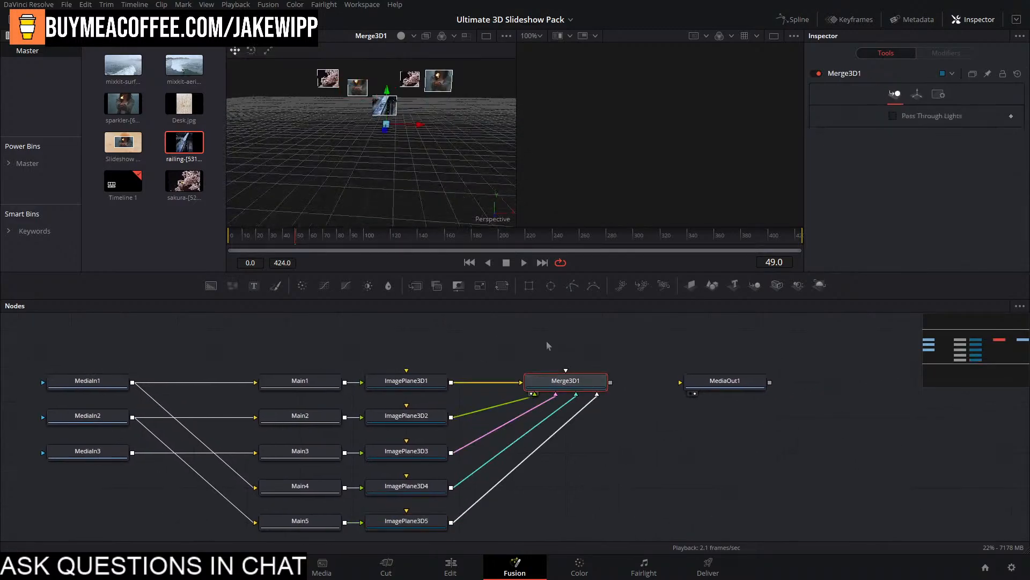
pyautogui.scroll(-1, 472, 382)
pyautogui.scroll(-2, 449, 373)
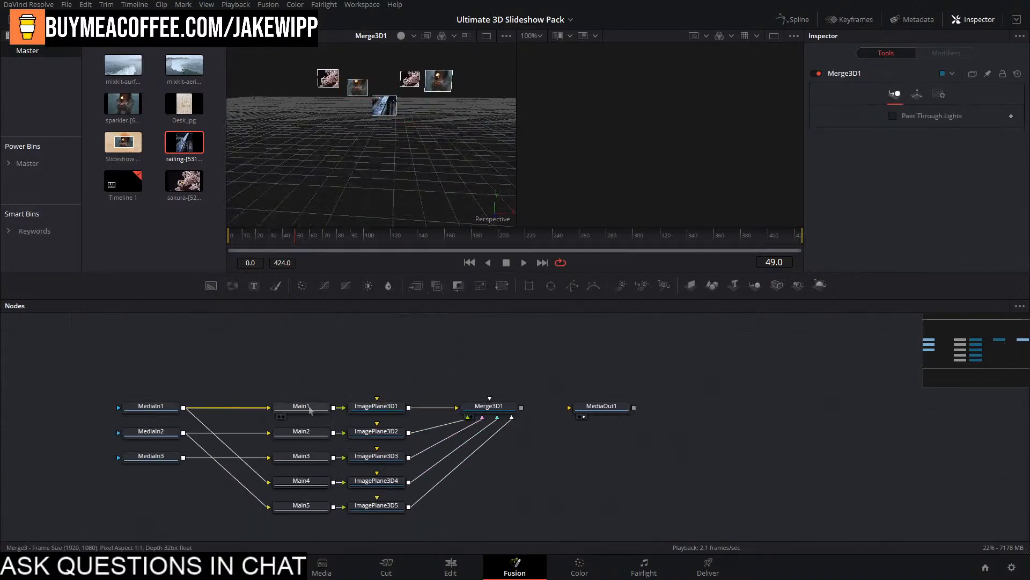
# Paste a copy of the Main5 node above the node tree and name it Filler1.
pyautogui.click(313, 506)
pyautogui.moveTo(408, 337); pyautogui.dragTo(461, 359)
pyautogui.hotkey('ctrl', 'v')
pyautogui.press('F2')
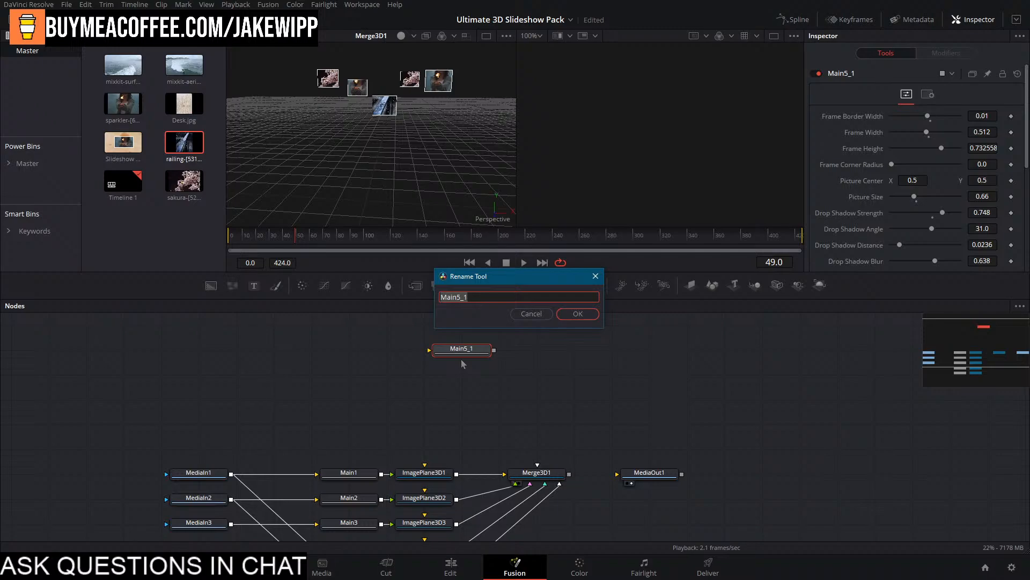
pyautogui.write('Filler1')
pyautogui.press('Return')
# Rename the pasted frame node as Extra1 and place it well above the Main nodes.
pyautogui.press('F2')
pyautogui.write('BG Phto')
pyautogui.press('BackSpace')
pyautogui.press('BackSpace')
pyautogui.write('otsos')
pyautogui.press('BackSpace')
pyautogui.press('BackSpace')
pyautogui.press('BackSpace')
pyautogui.press('BackSpace')
pyautogui.press('BackSpace')
pyautogui.press('BackSpace')
pyautogui.press('BackSpace')
pyautogui.press('BackSpace')
pyautogui.press('BackSpace')
pyautogui.press('BackSpace')
pyautogui.write('Extra1')
pyautogui.press('Return')
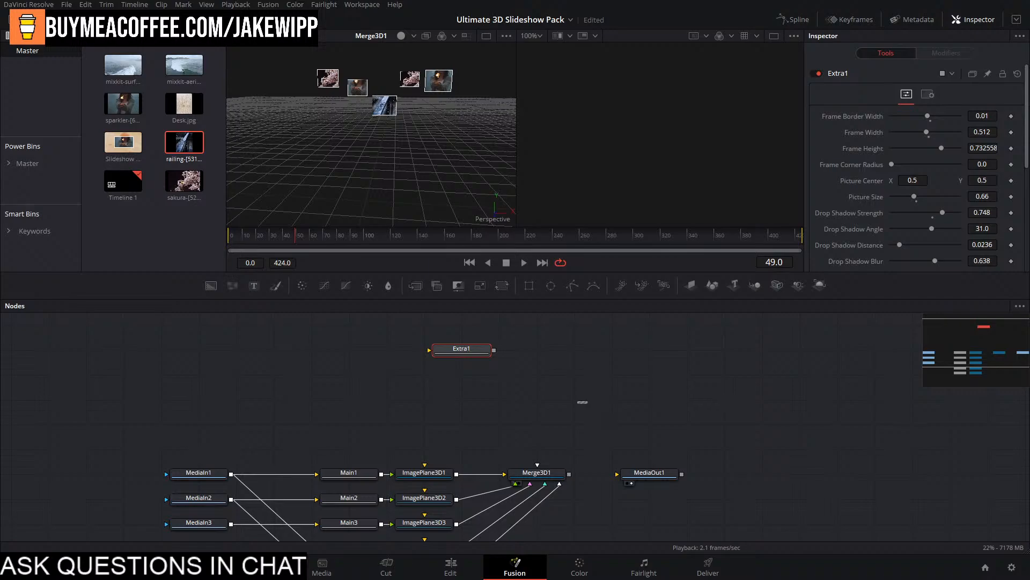
pyautogui.moveTo(451, 349); pyautogui.dragTo(386, 378)
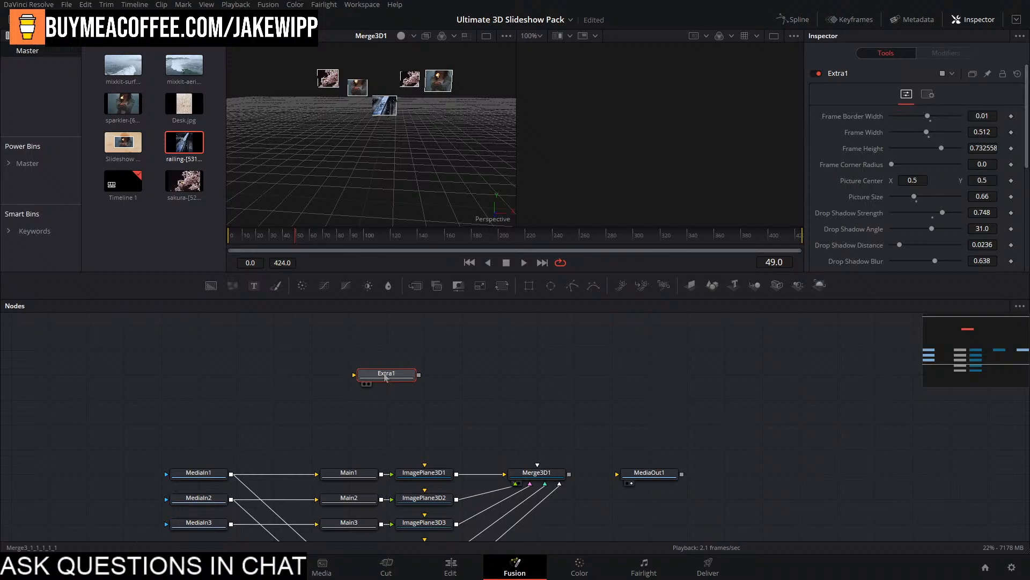
pyautogui.moveTo(396, 378); pyautogui.dragTo(397, 328)
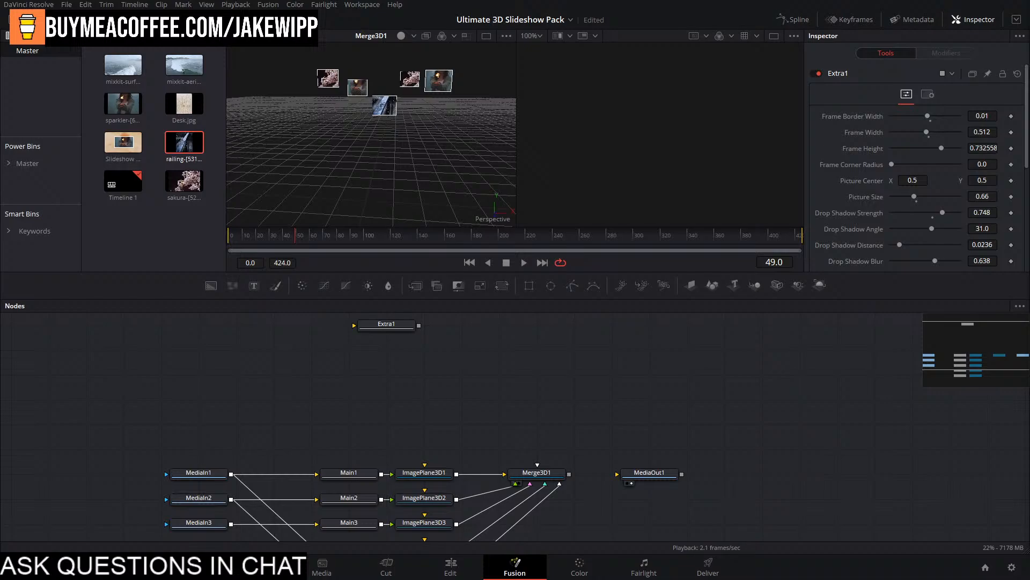
# Import the bokeh, fox, forest-5421362, halcyon-1352522 and forest-438432 images into the node graph, showing the fox in the second viewer.
pyautogui.moveTo(1029, 483); pyautogui.dragTo(136, 360)
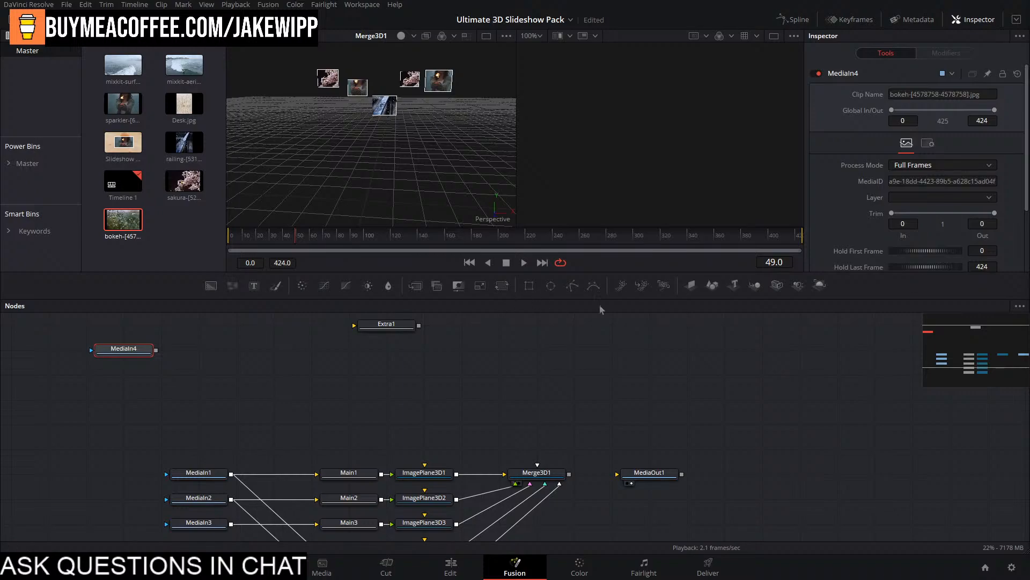
pyautogui.moveTo(942, 509); pyautogui.dragTo(196, 386)
pyautogui.press('2')
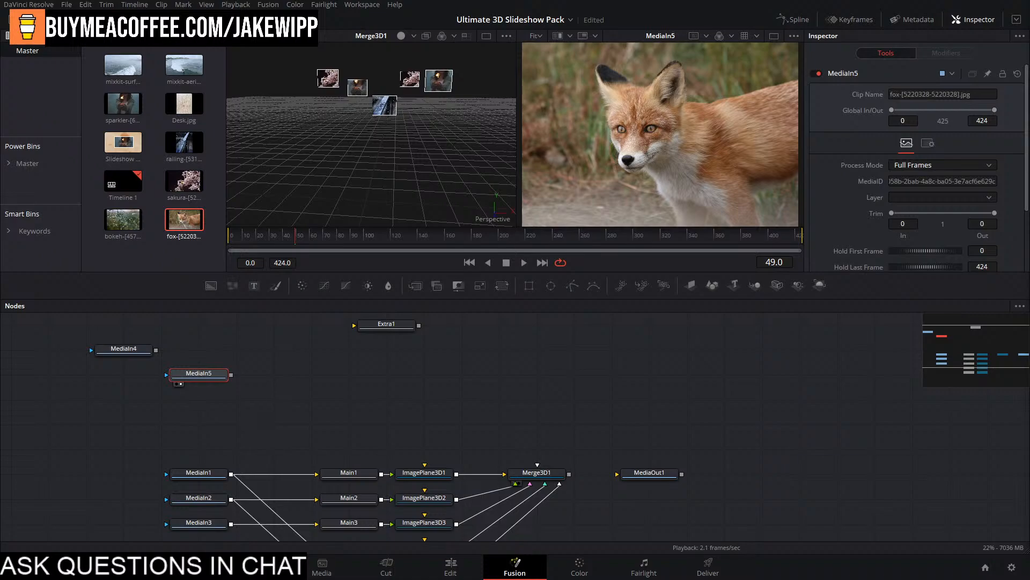
pyautogui.moveTo(982, 510); pyautogui.dragTo(94, 420)
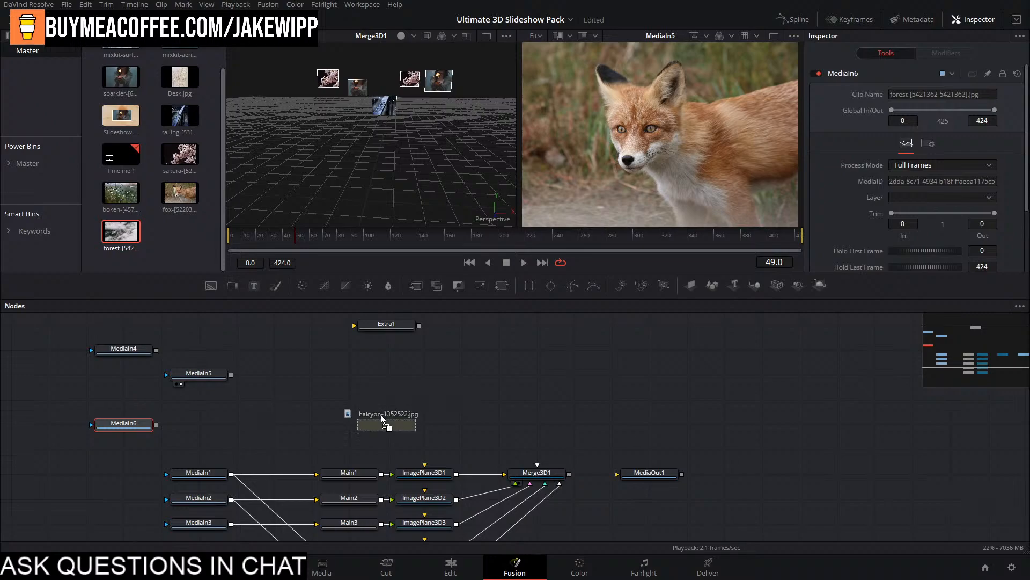
pyautogui.moveTo(386, 425); pyautogui.dragTo(311, 425)
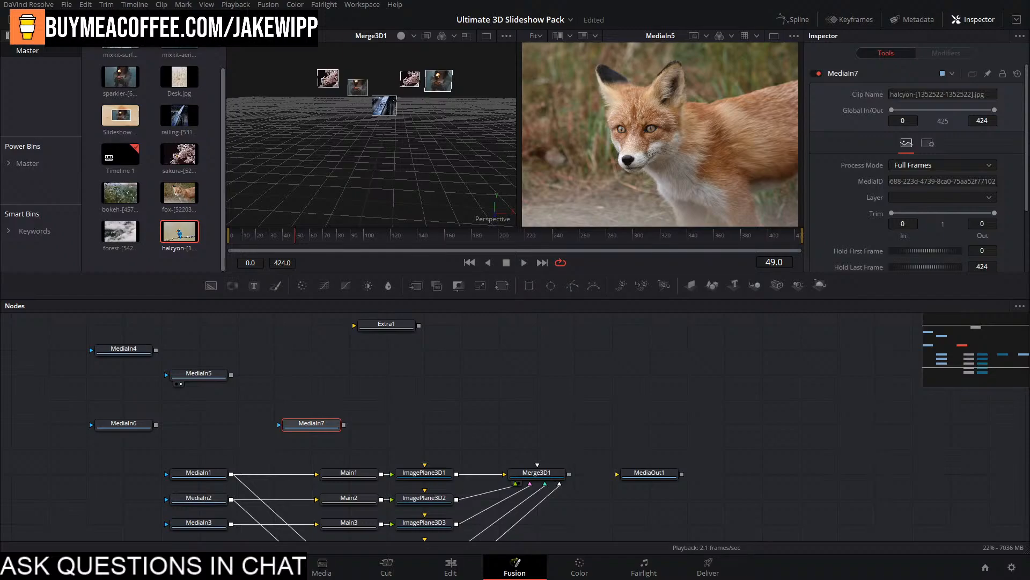
pyautogui.moveTo(294, 315); pyautogui.dragTo(311, 374)
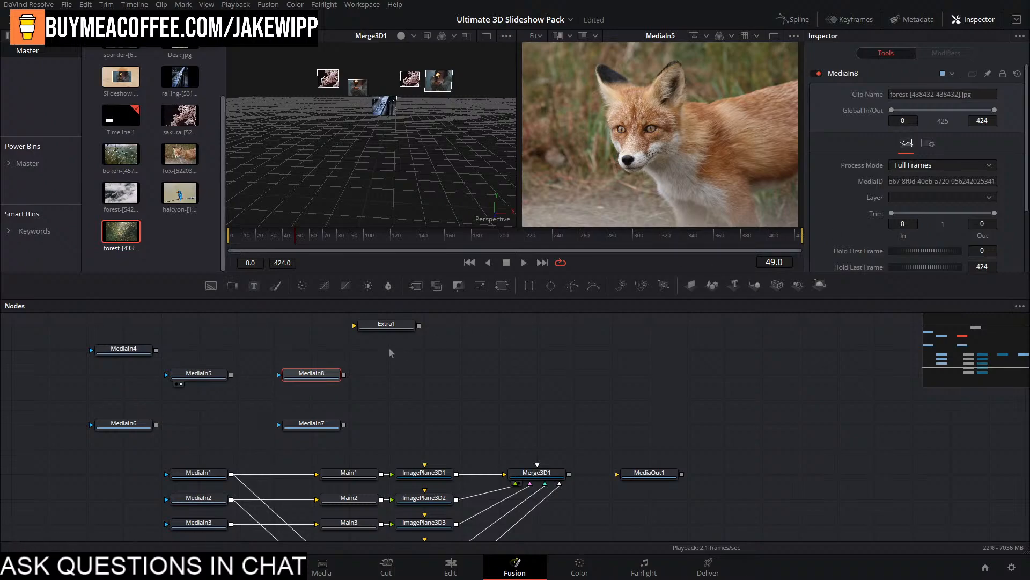
# Stack the MediaIn4 to MediaIn8 nodes in order in one vertical column beside Extra1.
pyautogui.moveTo(374, 376); pyautogui.dragTo(660, 392)
pyautogui.moveTo(409, 365); pyautogui.dragTo(409, 341)
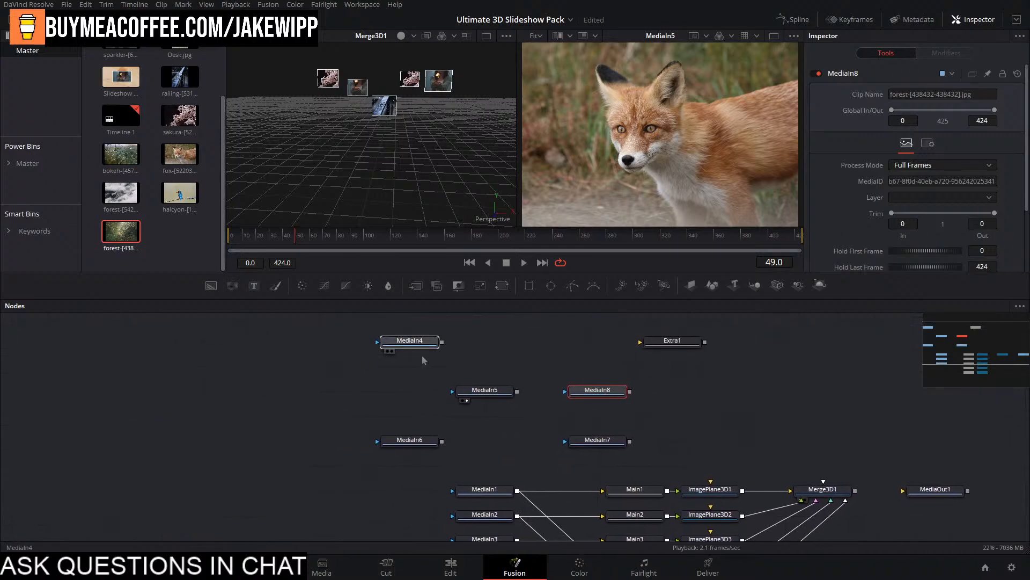
pyautogui.click(484, 389)
pyautogui.moveTo(485, 389); pyautogui.dragTo(410, 365)
pyautogui.moveTo(409, 440); pyautogui.dragTo(409, 390)
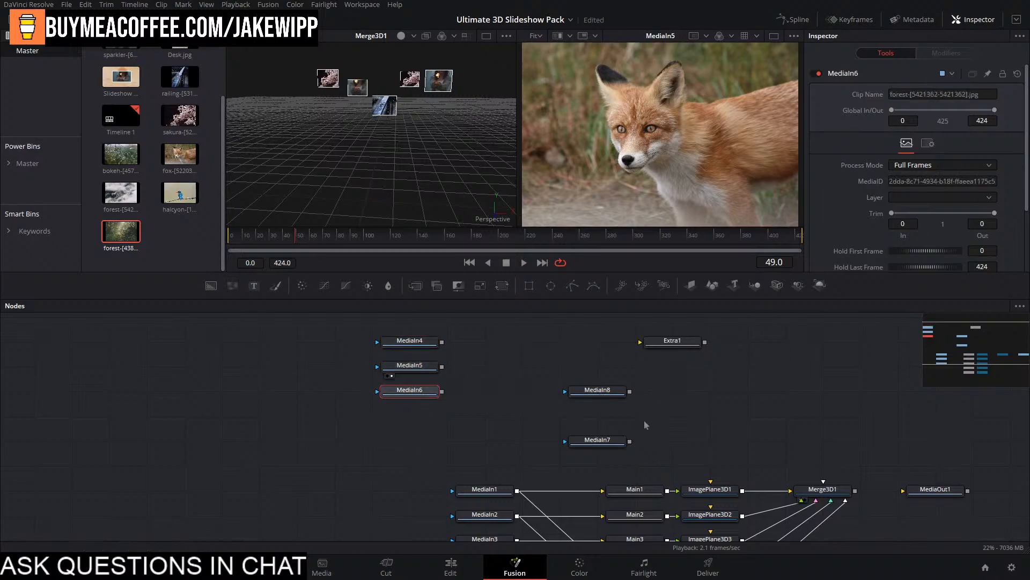
pyautogui.moveTo(597, 439); pyautogui.dragTo(409, 415)
pyautogui.moveTo(592, 391); pyautogui.dragTo(410, 440)
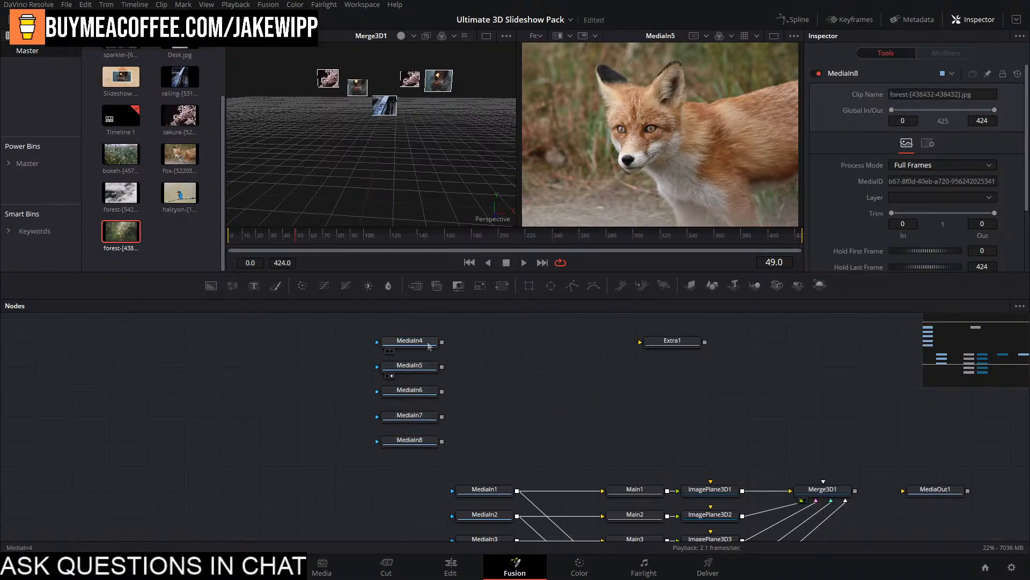
# Preview the images of MediaIn4, MediaIn6, MediaIn7, MediaIn8 and MediaIn5 in the second viewer.
pyautogui.click(410, 340)
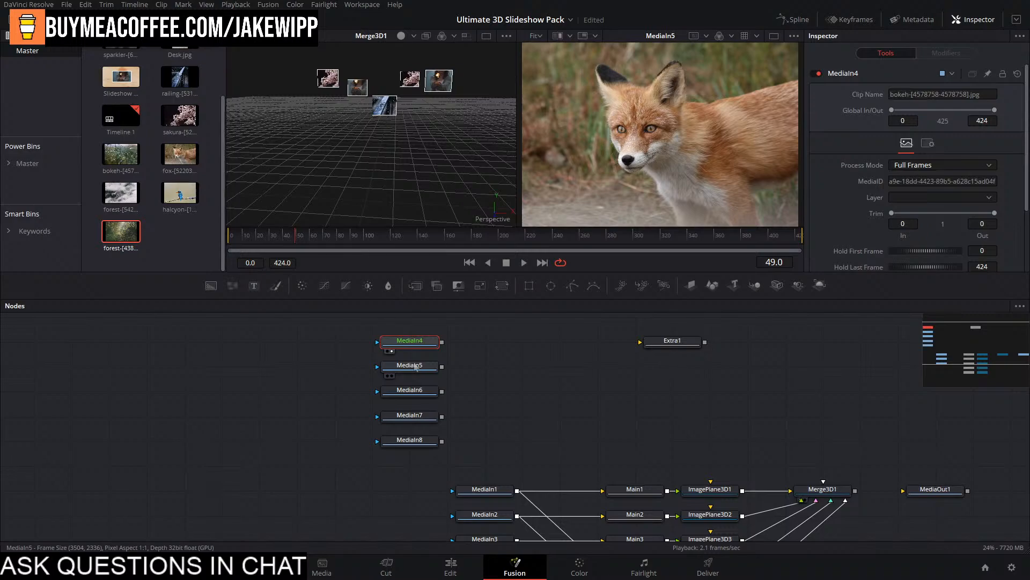
pyautogui.press('2')
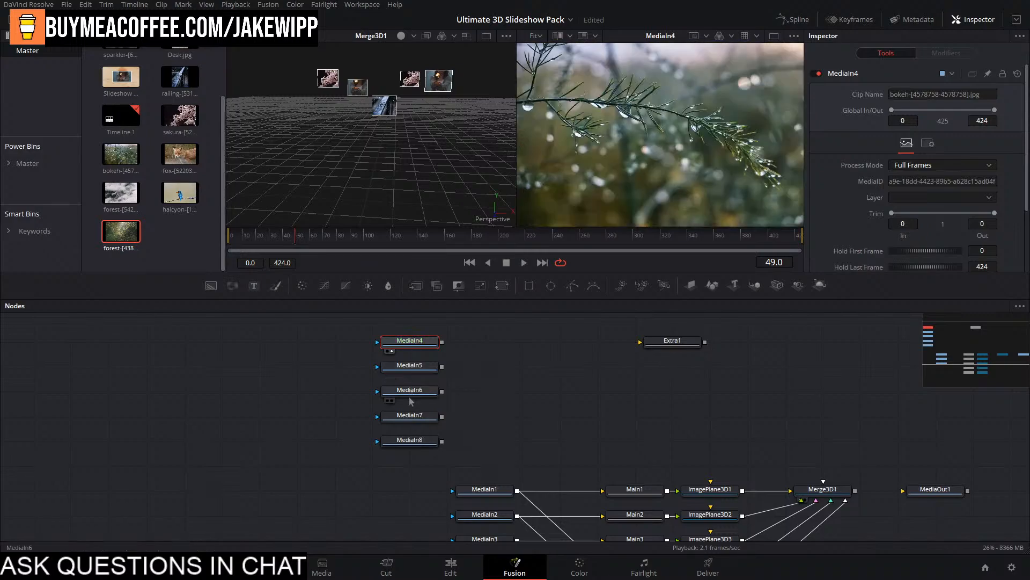
pyautogui.click(410, 390)
pyautogui.press('2')
pyautogui.click(412, 422)
pyautogui.press('2')
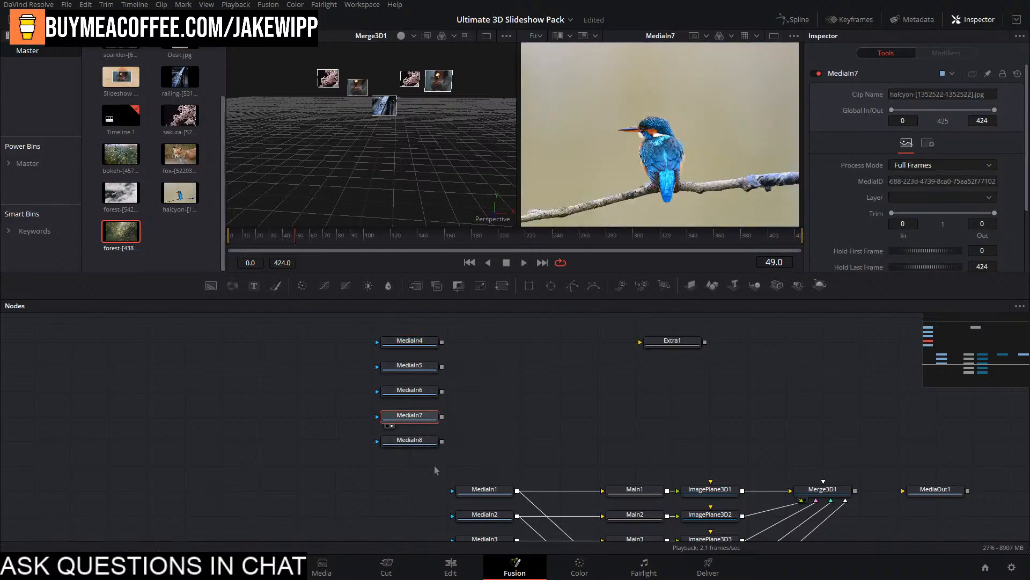
pyautogui.click(414, 439)
pyautogui.press('2')
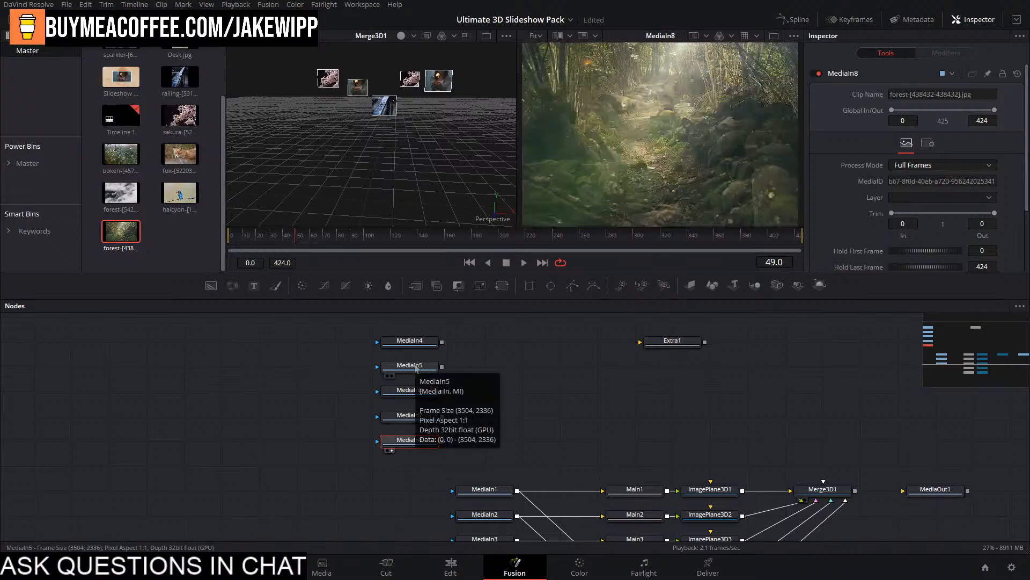
pyautogui.click(418, 367)
pyautogui.press('2')
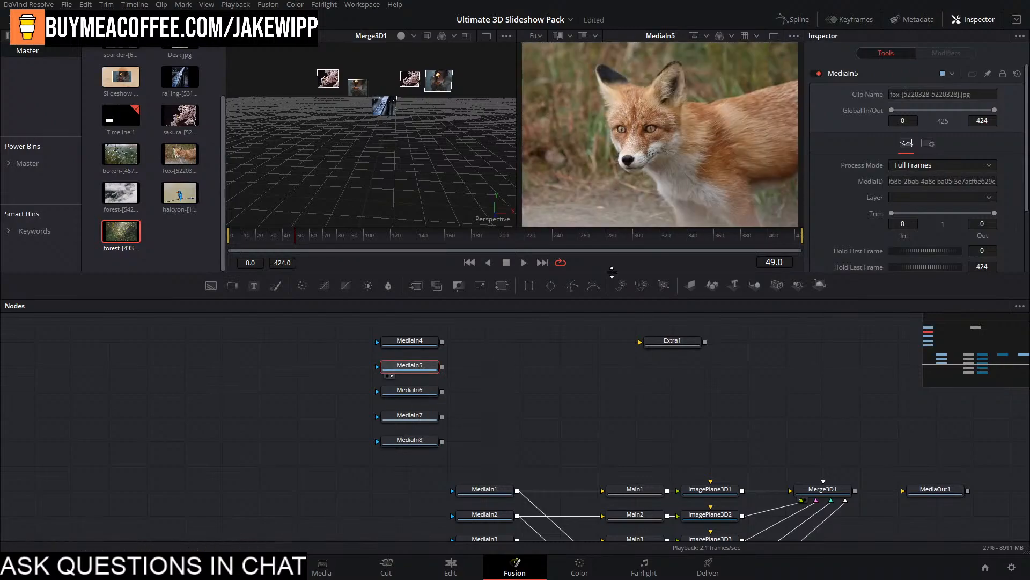
# Feed MediaIn4 into Extra1, show the frame in the second viewer and set its Picture Size to 0.3.
pyautogui.moveTo(672, 342); pyautogui.dragTo(559, 342)
pyautogui.moveTo(441, 341); pyautogui.dragTo(527, 342)
pyautogui.press('2')
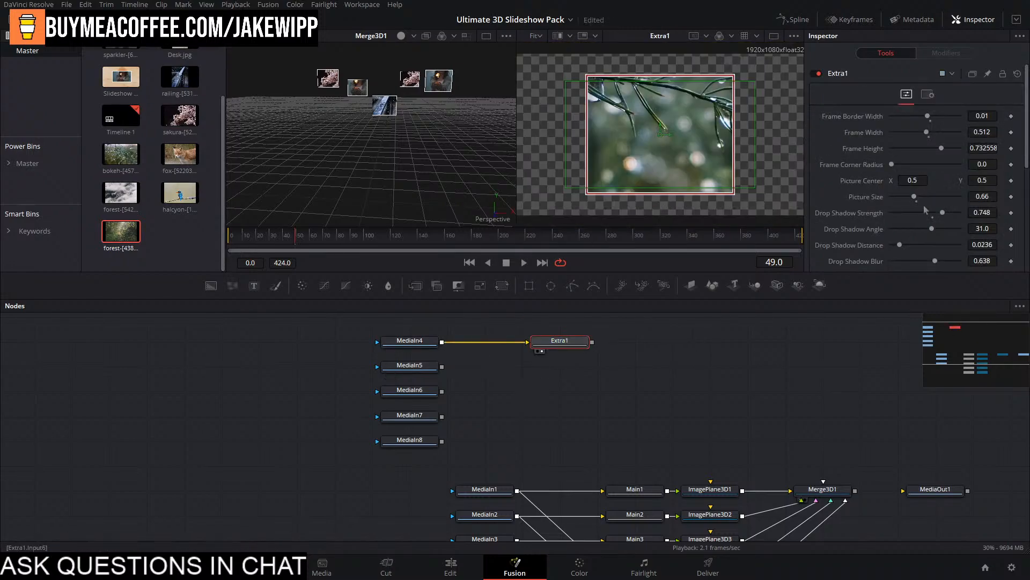
pyautogui.moveTo(915, 198); pyautogui.dragTo(903, 199)
# Set Extra1's Drop Shadow Strength to 0.866, Drop Shadow Distance to 0.0205 and Drop Shadow Blur to 0.465.
pyautogui.click(421, 446)
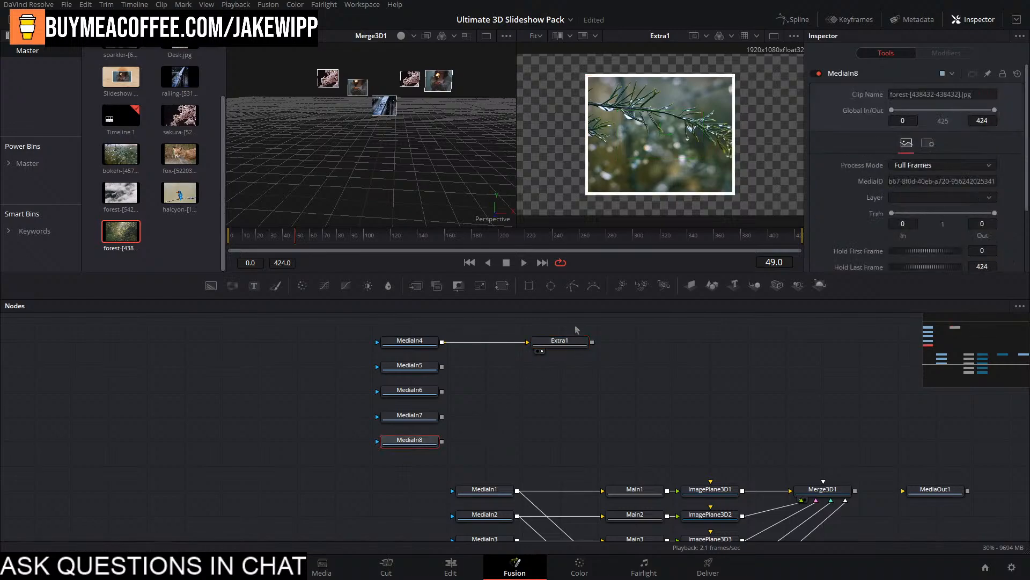
pyautogui.click(573, 341)
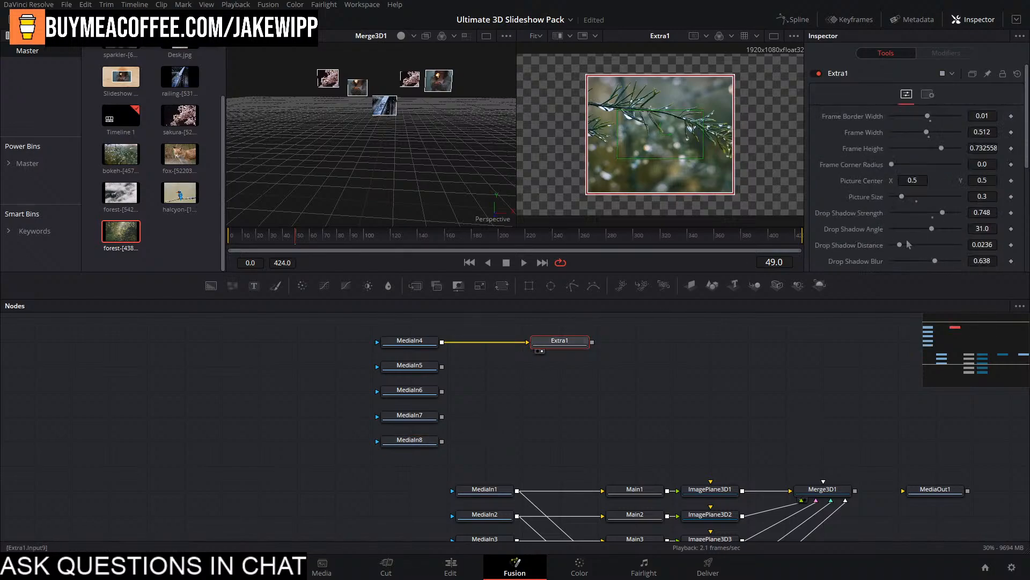
pyautogui.moveTo(943, 213); pyautogui.dragTo(950, 214)
pyautogui.moveTo(900, 244)
pyautogui.mouseDown()
pyautogui.moveTo(923, 246)
pyautogui.moveTo(900, 245)
pyautogui.moveTo(925, 263)
pyautogui.moveTo(898, 246)
pyautogui.mouseUp()
# Duplicate the Extra1 frame node and place the copy beneath it.
pyautogui.click(410, 440)
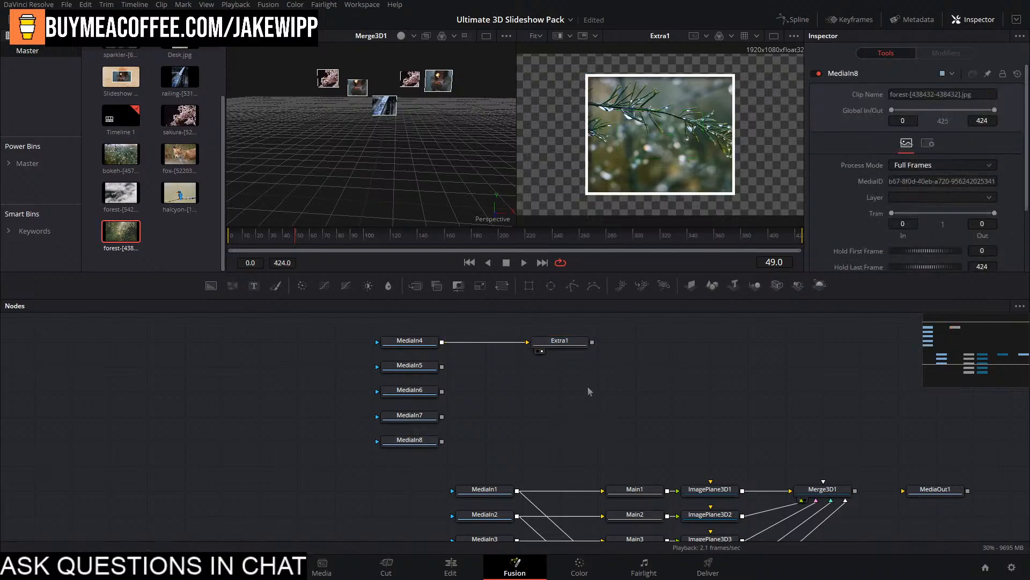
pyautogui.click(560, 340)
pyautogui.click(572, 388)
pyautogui.hotkey('ctrl', 'v')
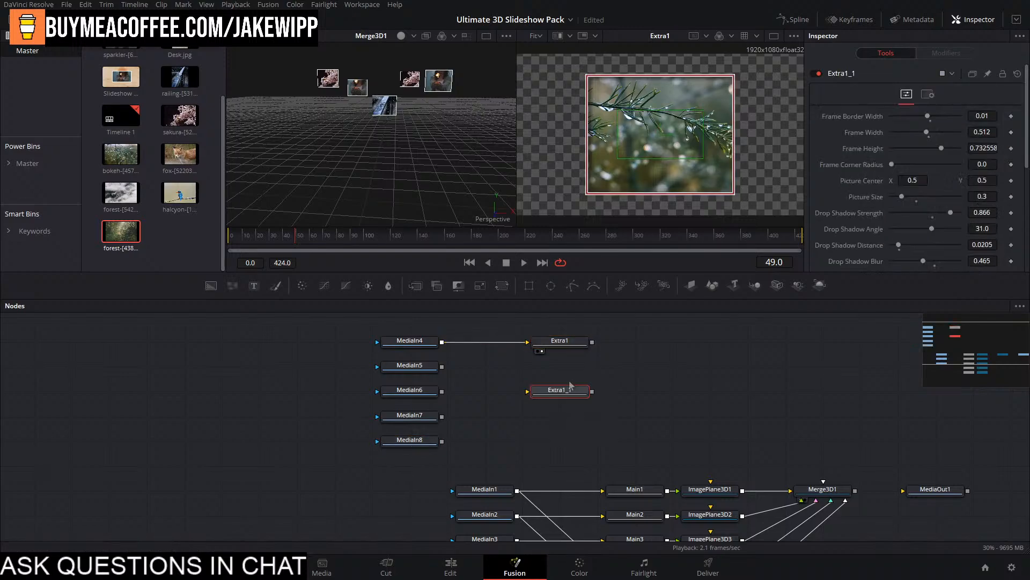
# Line up the duplicated frame node directly beneath Extra1 and rename it Extra2.
pyautogui.moveTo(570, 385); pyautogui.dragTo(568, 372)
pyautogui.press('F2')
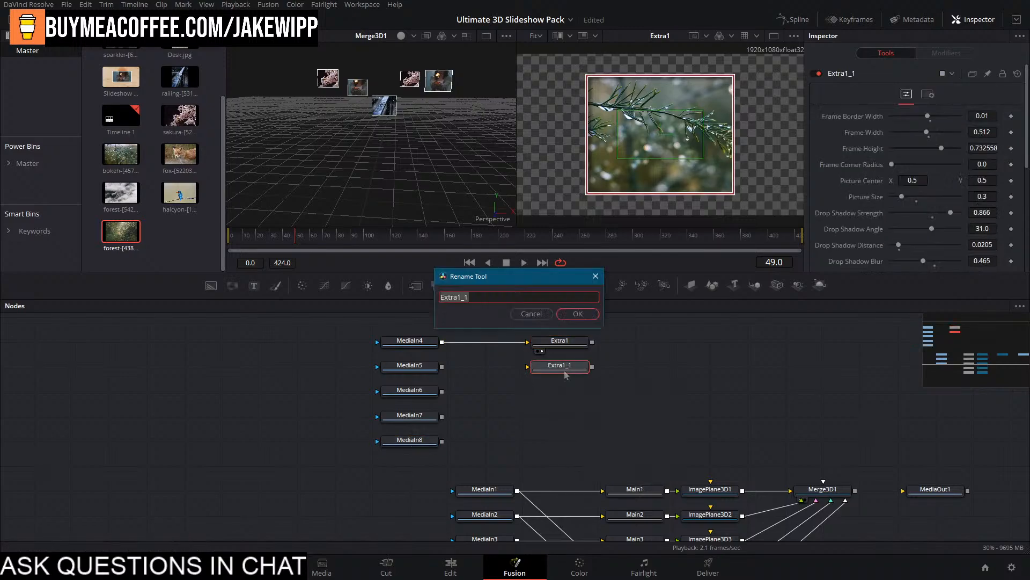
pyautogui.write('Extra2')
pyautogui.press('Return')
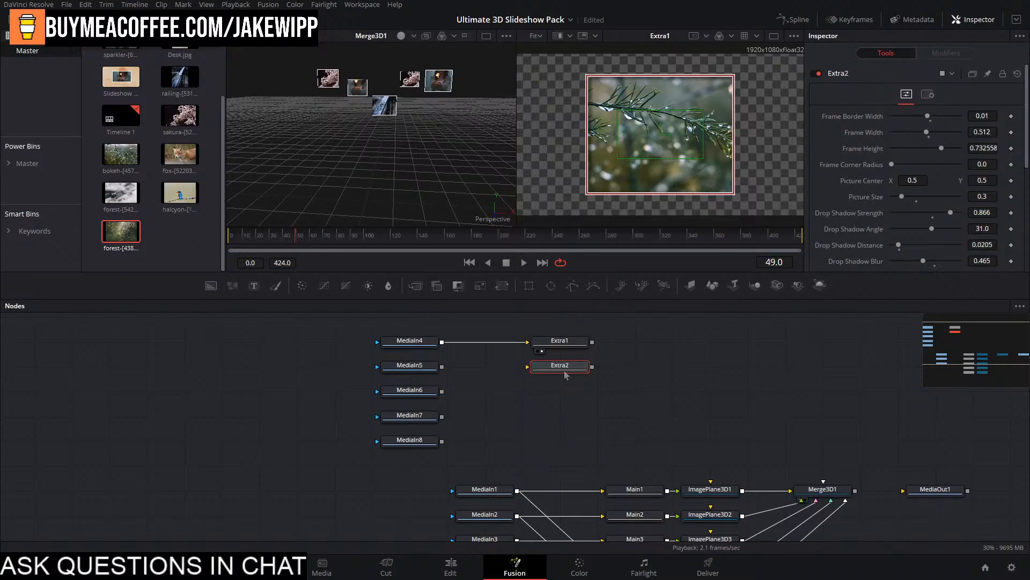
# Feed MediaIn5 into Extra2, show it in the second viewer, set its Picture Size to 0.39 and save the project.
pyautogui.moveTo(442, 366); pyautogui.dragTo(527, 367)
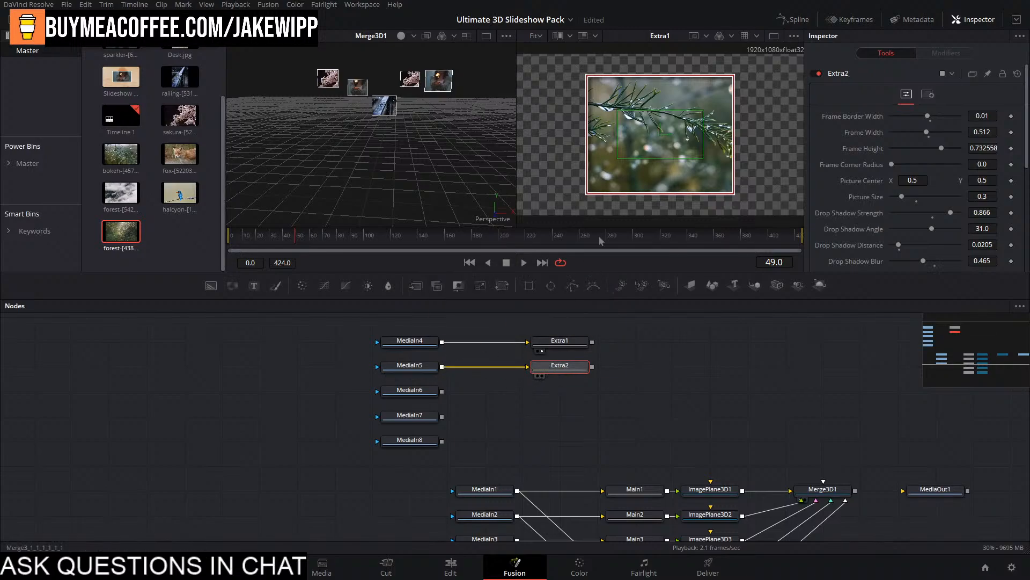
pyautogui.press('2')
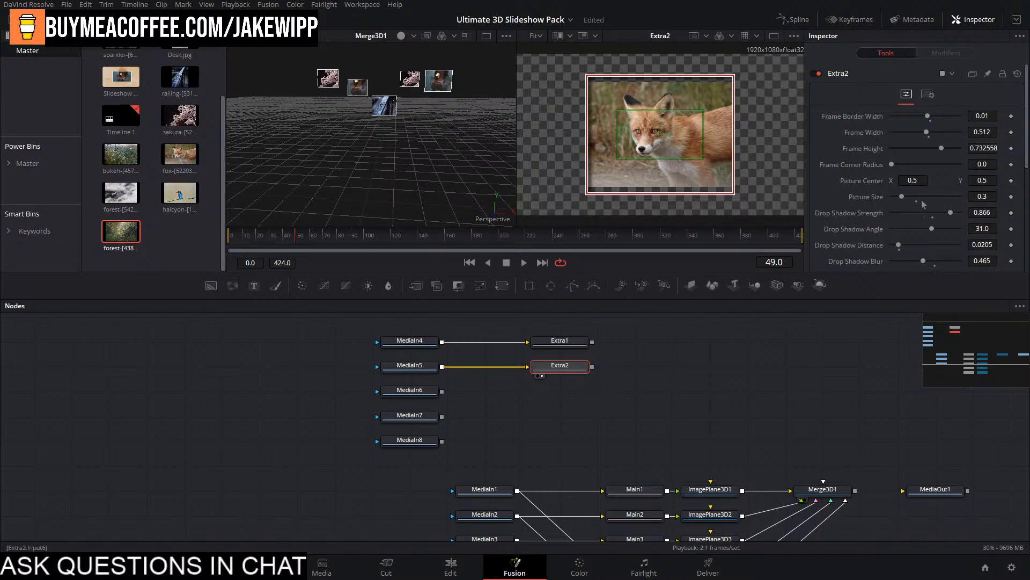
pyautogui.moveTo(902, 197); pyautogui.dragTo(907, 198)
pyautogui.hotkey('ctrl', 's')
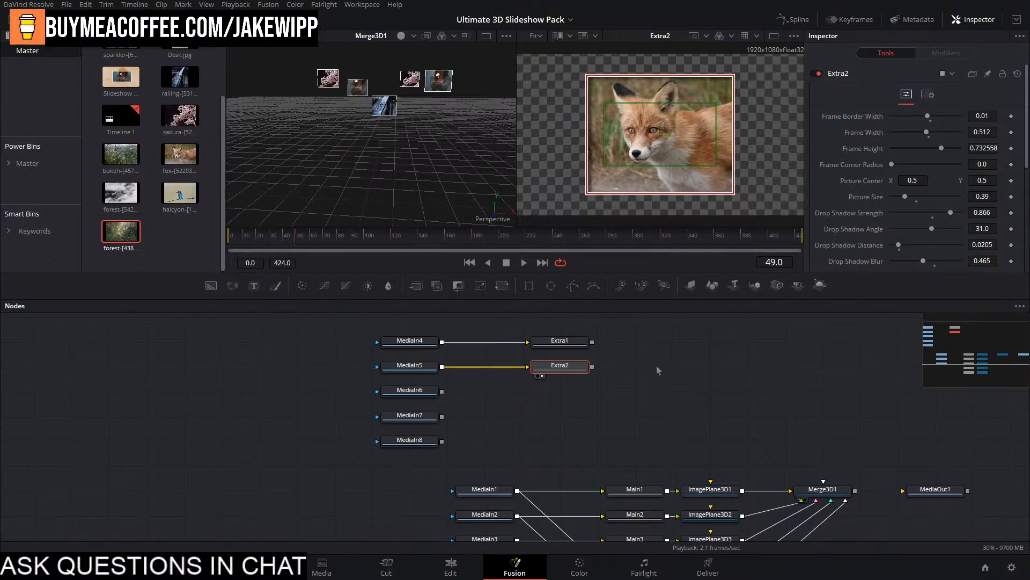
# Duplicate the Extra2 frame node beneath the original and rename the copy Extra3.
pyautogui.click(704, 421)
pyautogui.click(555, 370)
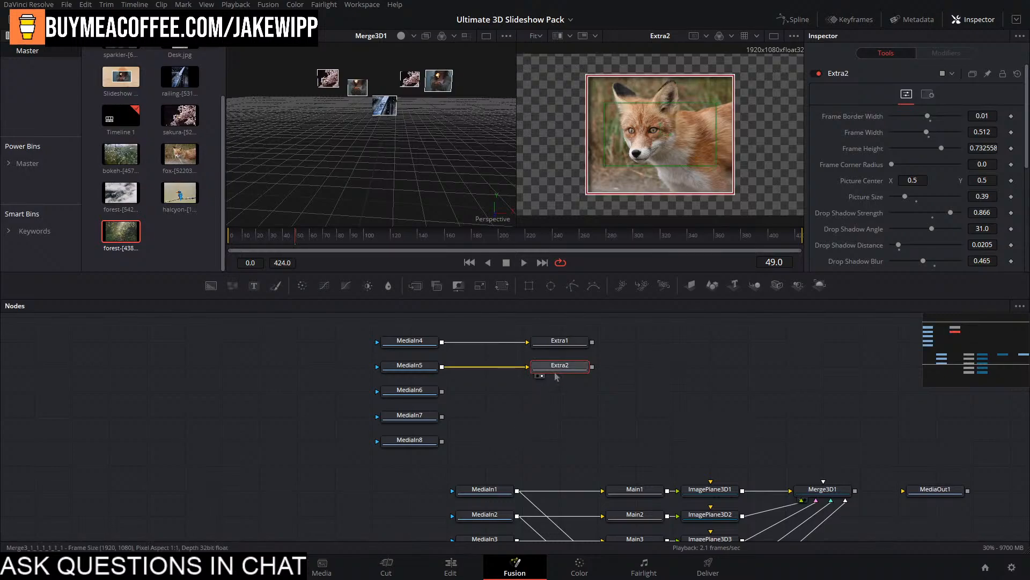
pyautogui.click(563, 405)
pyautogui.hotkey('ctrl', 'v')
pyautogui.press('F2')
pyautogui.write('E')
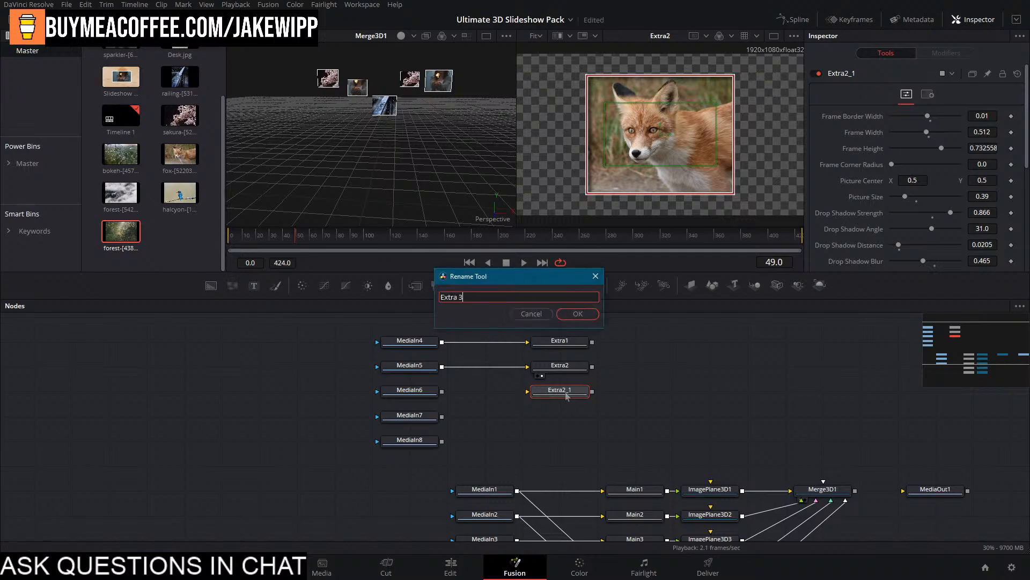
pyautogui.write('xtra 3')
pyautogui.press('Return')
# Feed MediaIn6 into Extra3, show it in the second viewer and set its Picture Size to 0.44.
pyautogui.moveTo(443, 391); pyautogui.dragTo(542, 397)
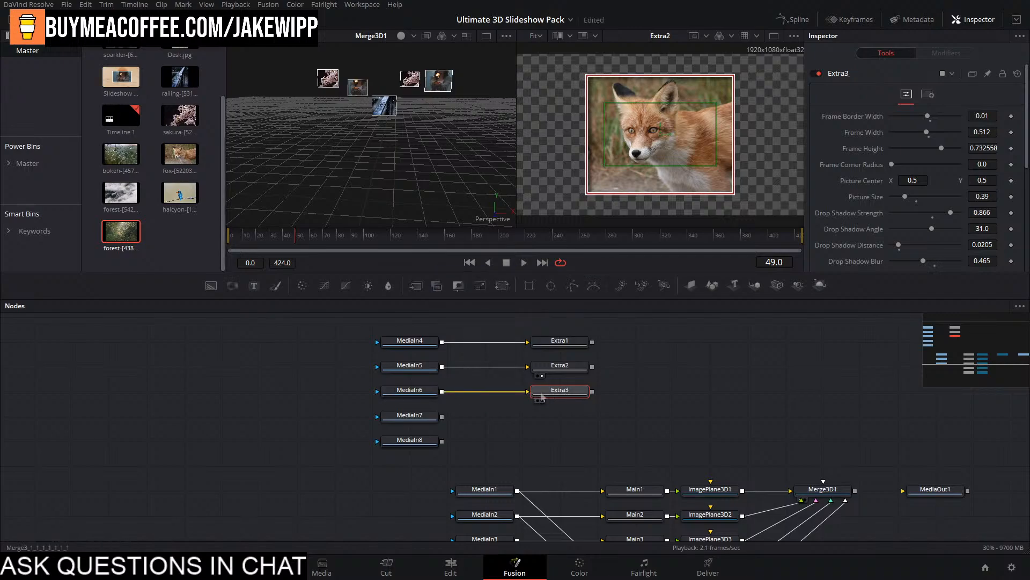
pyautogui.click(542, 399)
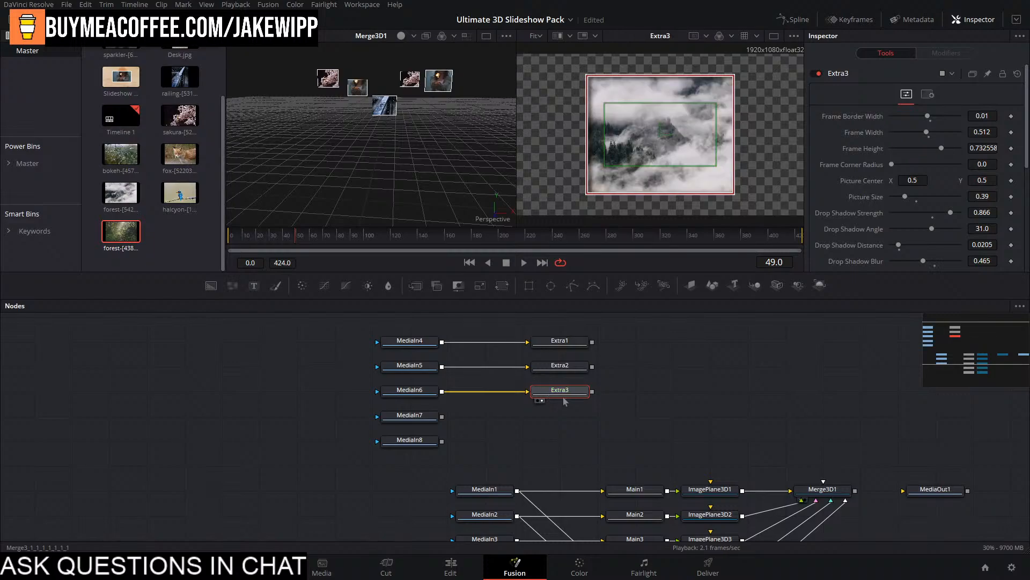
pyautogui.moveTo(907, 199); pyautogui.dragTo(910, 198)
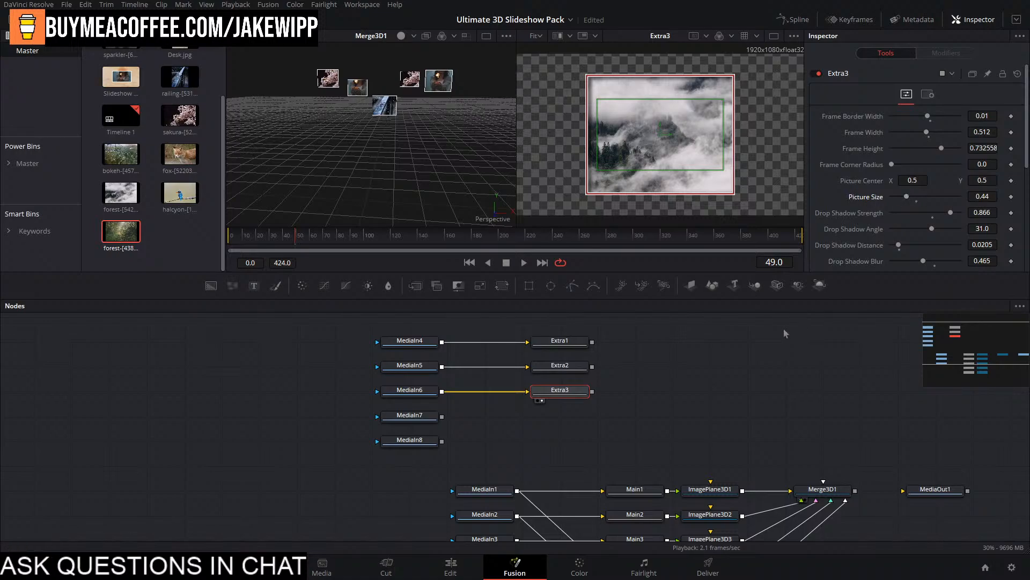
# Duplicate the Extra3 frame node, line the copy up beside MediaIn7 and rename it Extra4.
pyautogui.click(561, 437)
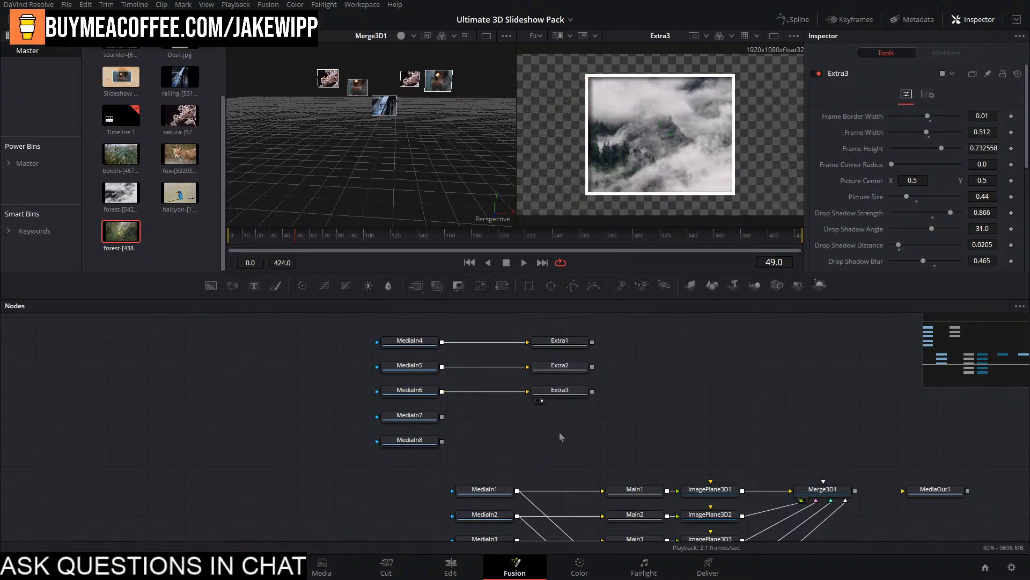
pyautogui.hotkey('ctrl', 'v')
pyautogui.moveTo(561, 438); pyautogui.dragTo(565, 423)
pyautogui.press('F2')
pyautogui.write('Edd')
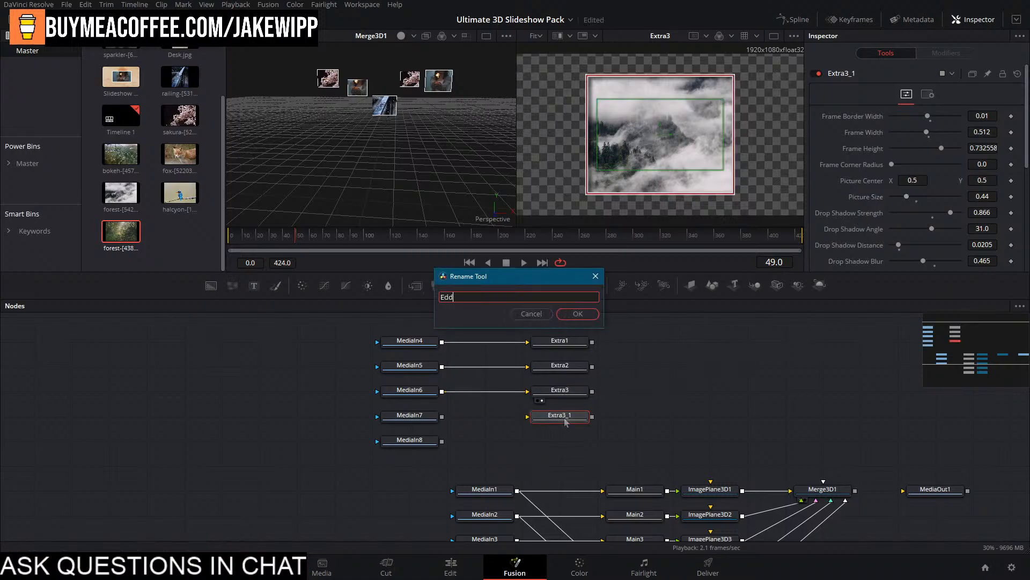
pyautogui.write('ra4')
pyautogui.press('Return')
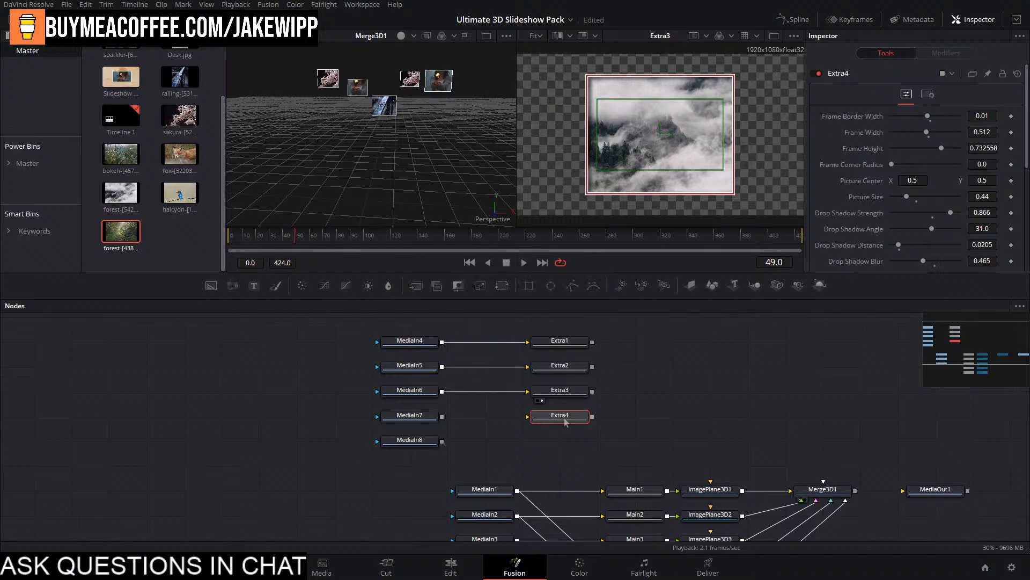
# Feed MediaIn7 into Extra4, show it in the second viewer, and set Picture Size to 0.55 and Picture Center to about 0.552, 0.533.
pyautogui.moveTo(442, 417); pyautogui.dragTo(528, 416)
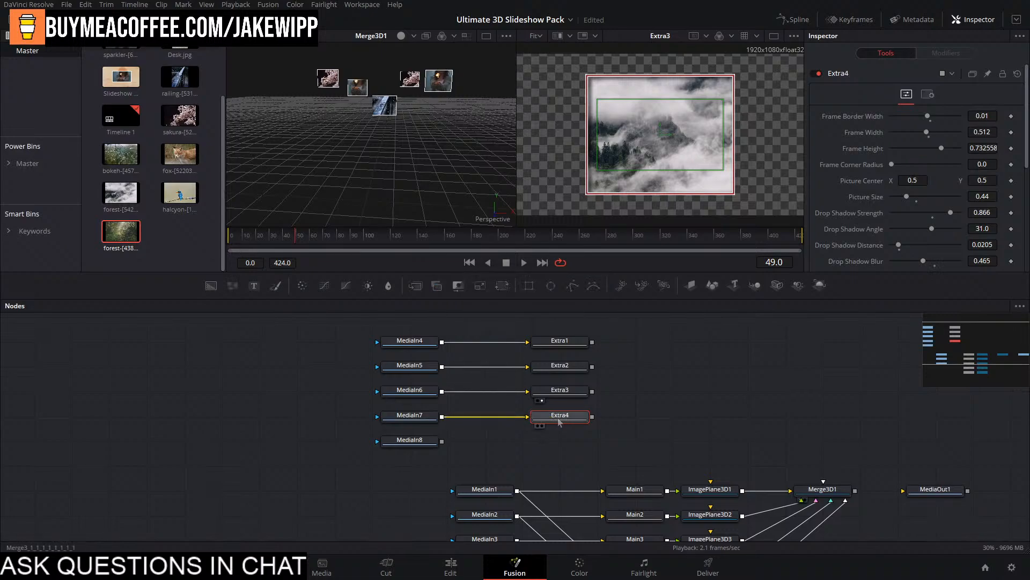
pyautogui.press('2')
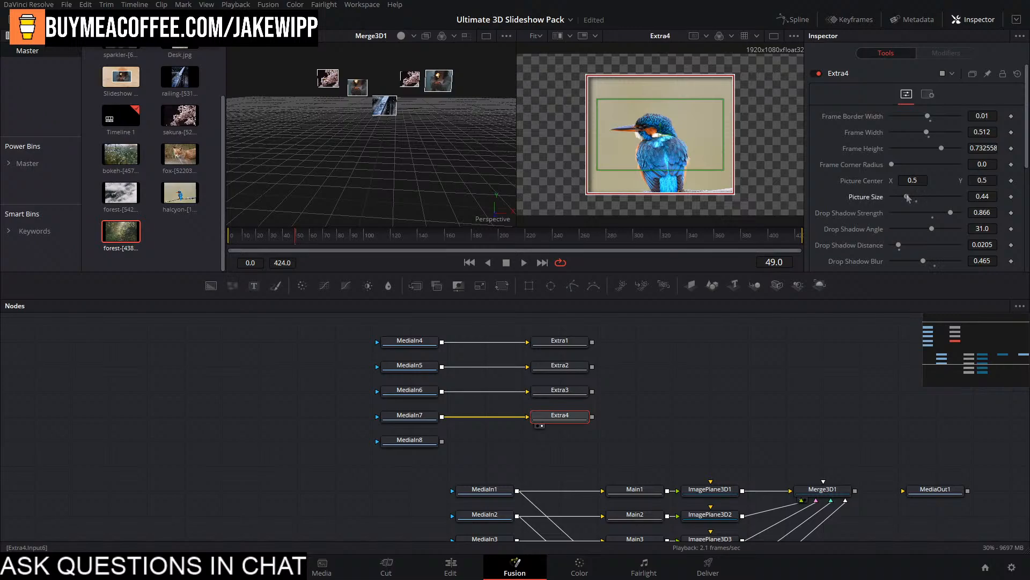
pyautogui.moveTo(907, 197); pyautogui.dragTo(905, 197)
pyautogui.moveTo(661, 135); pyautogui.dragTo(674, 127)
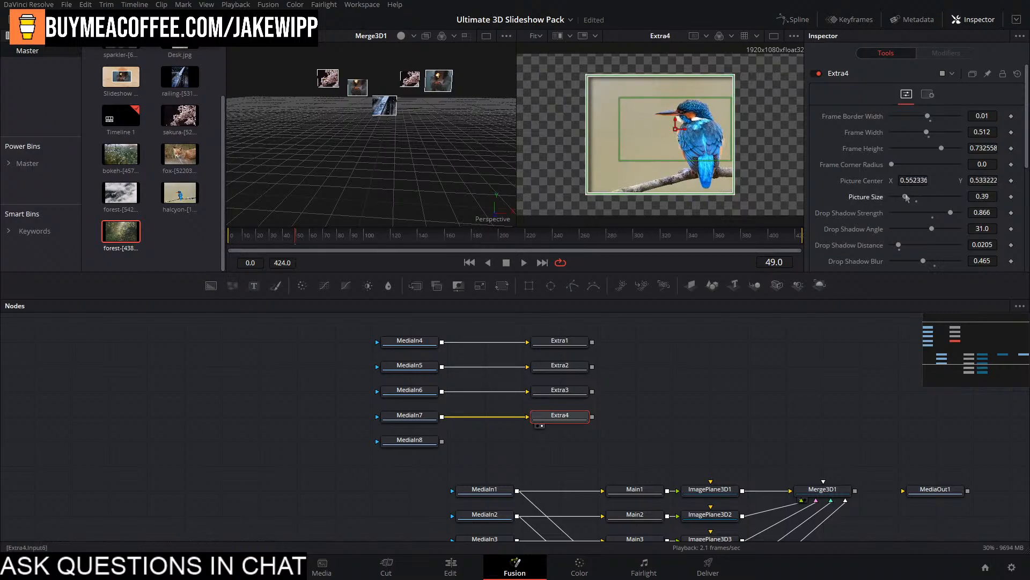
pyautogui.moveTo(906, 198); pyautogui.dragTo(913, 197)
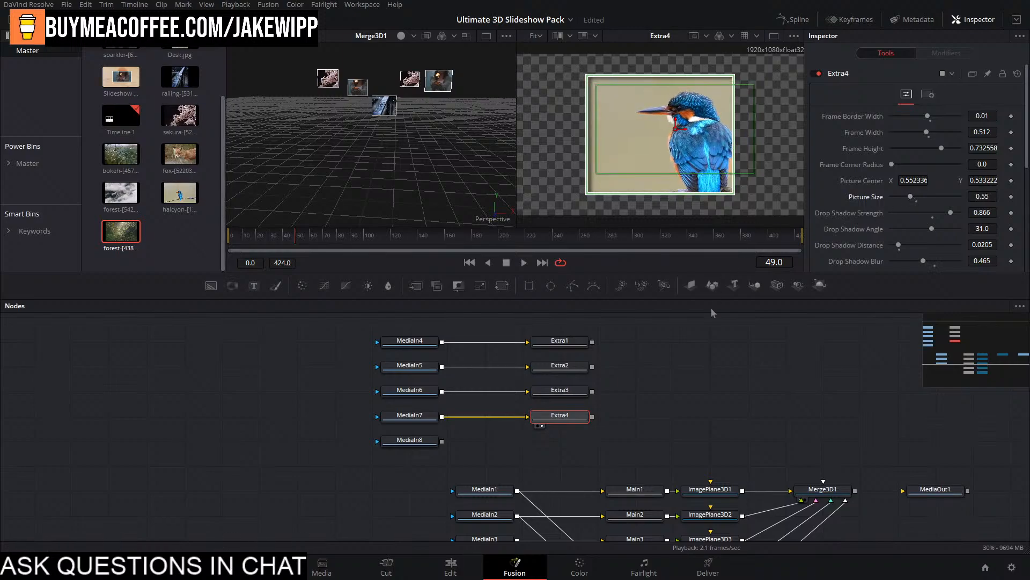
pyautogui.click(661, 420)
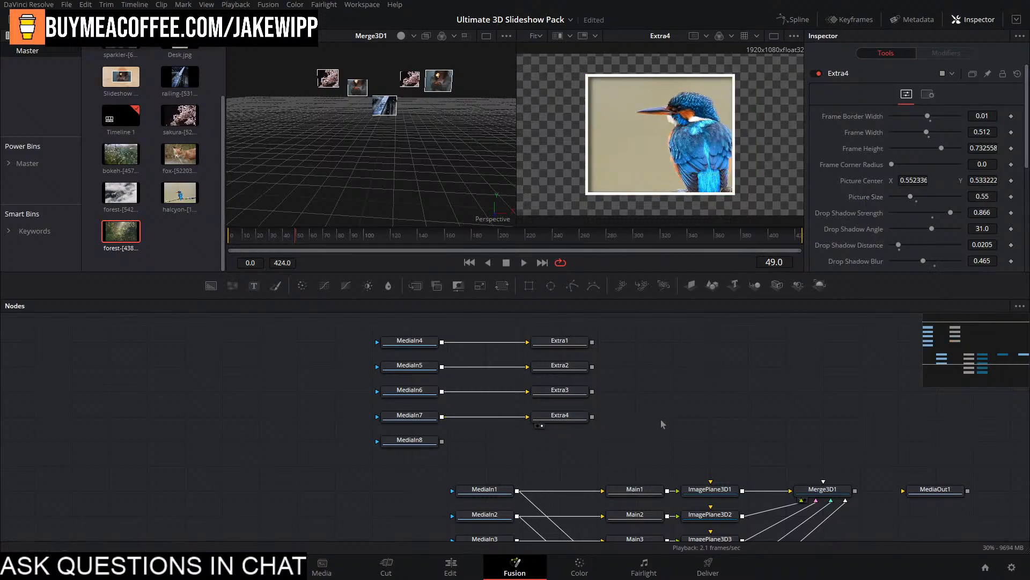
# Duplicate the Extra4 frame node beside MediaIn8 and rename the copy Extra5.
pyautogui.click(576, 420)
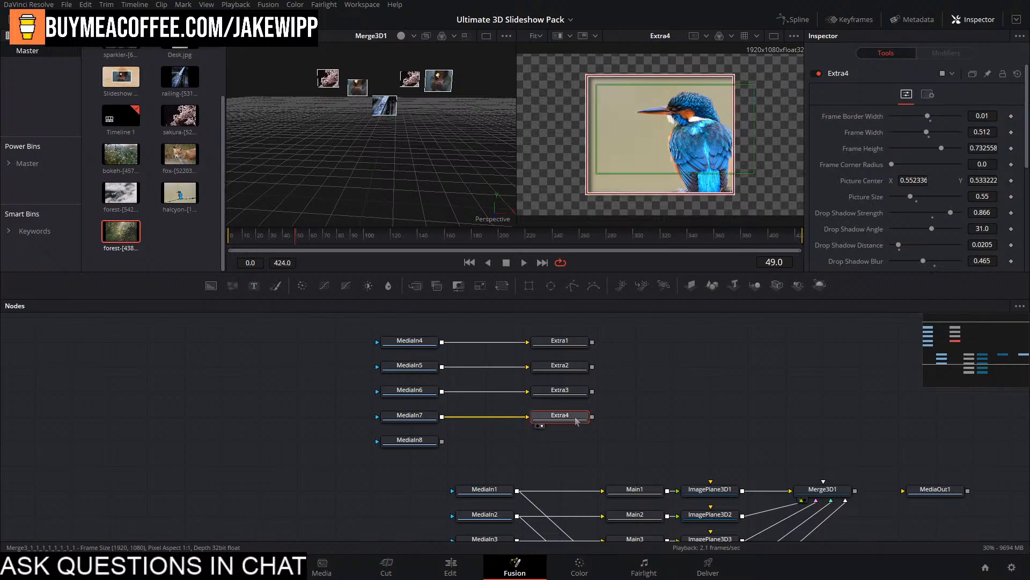
pyautogui.hotkey('ctrl', 'v')
pyautogui.press('F2')
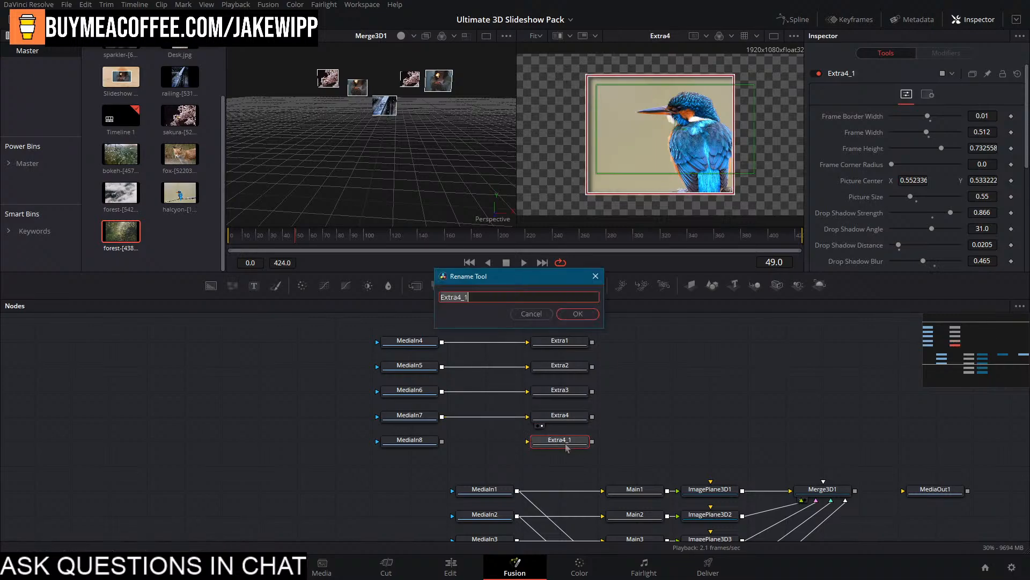
pyautogui.write('Extra5')
pyautogui.press('Return')
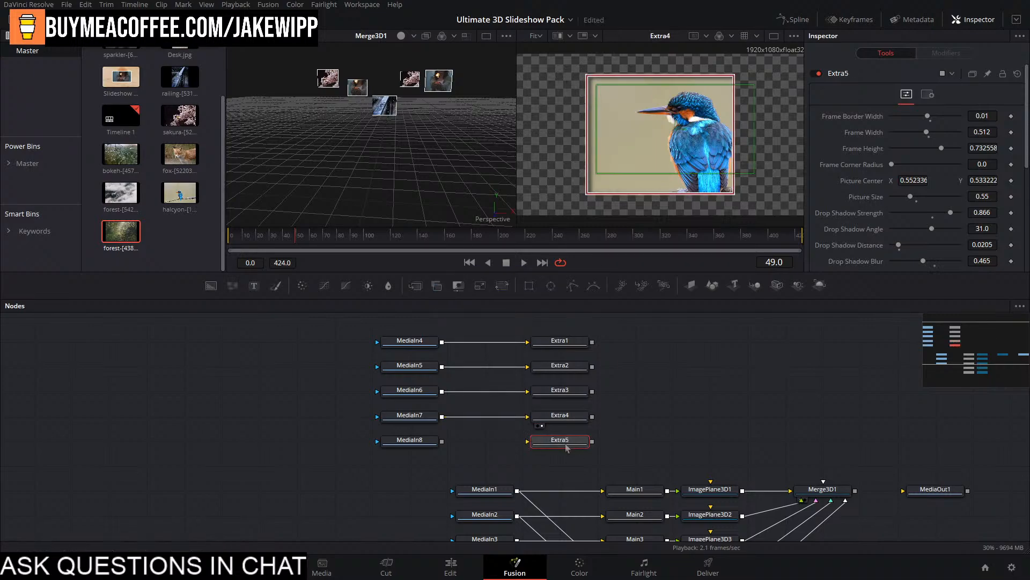
# Feed MediaIn8 into Extra5, show it in the second viewer, and set Picture Size to 0.256 and Picture Center to about 0.513, 0.503.
pyautogui.moveTo(471, 445); pyautogui.dragTo(528, 441)
pyautogui.press('2')
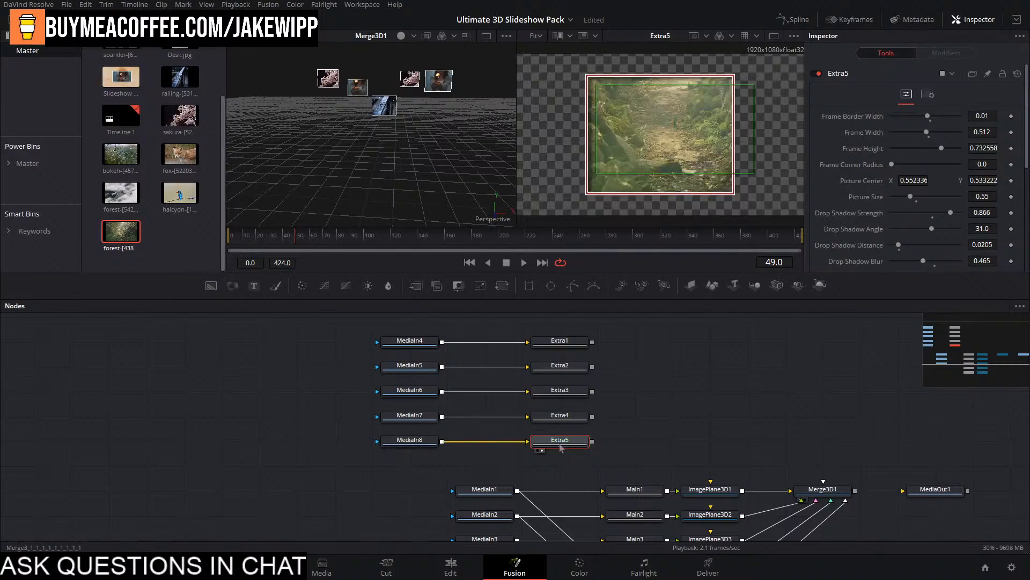
pyautogui.moveTo(684, 141); pyautogui.dragTo(678, 155)
pyautogui.moveTo(910, 197); pyautogui.dragTo(904, 198)
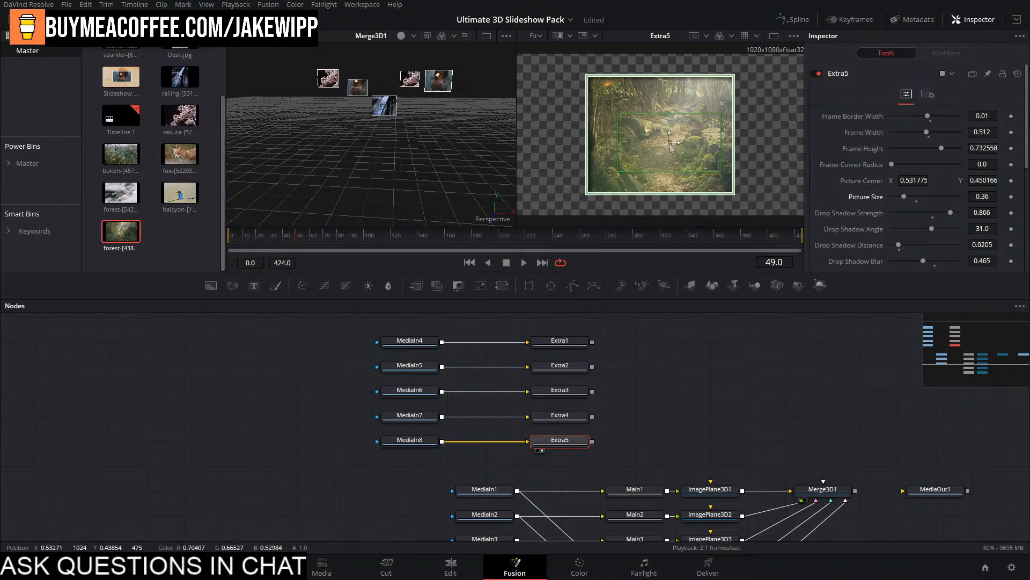
pyautogui.moveTo(674, 143); pyautogui.dragTo(665, 133)
pyautogui.moveTo(904, 196); pyautogui.dragTo(900, 196)
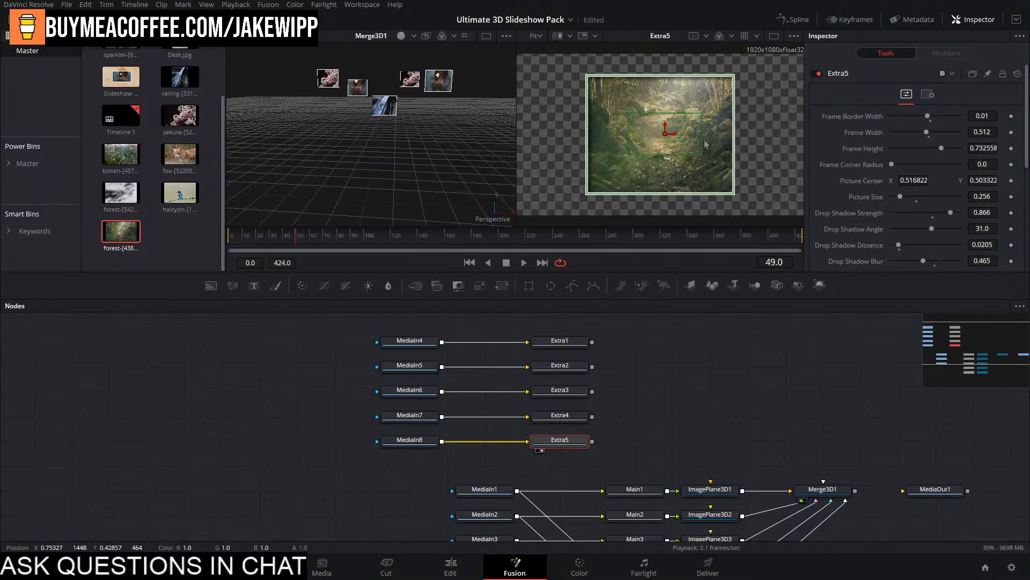
pyautogui.moveTo(672, 135); pyautogui.dragTo(670, 135)
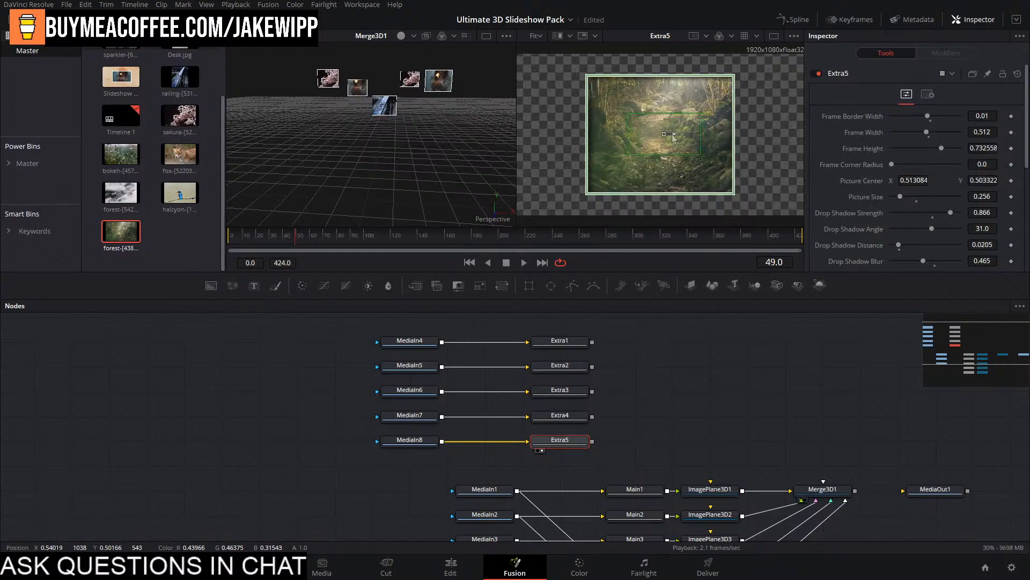
# Add an ImagePlane3D after Extra1 and align the MediaIn4–MediaIn8 and Extra node group with the columns of the main node group.
pyautogui.click(633, 324)
pyautogui.moveTo(627, 465); pyautogui.dragTo(276, 313)
pyautogui.moveTo(575, 454); pyautogui.dragTo(500, 428)
pyautogui.click(542, 423)
pyautogui.moveTo(691, 284); pyautogui.dragTo(568, 347)
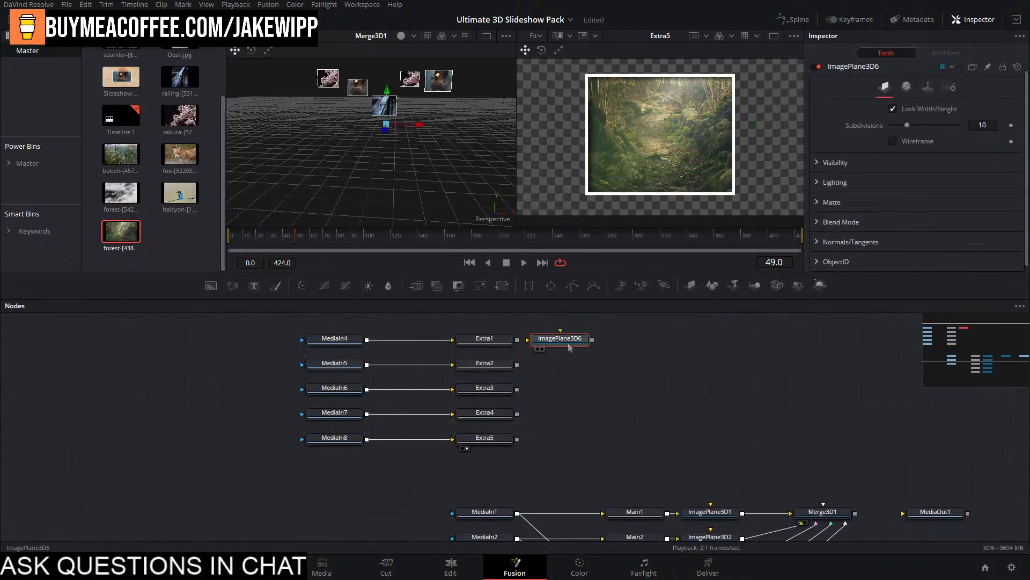
pyautogui.scroll(-3, 707, 391)
pyautogui.moveTo(711, 393); pyautogui.dragTo(359, 312)
pyautogui.moveTo(569, 433); pyautogui.dragTo(622, 416)
pyautogui.click(678, 419)
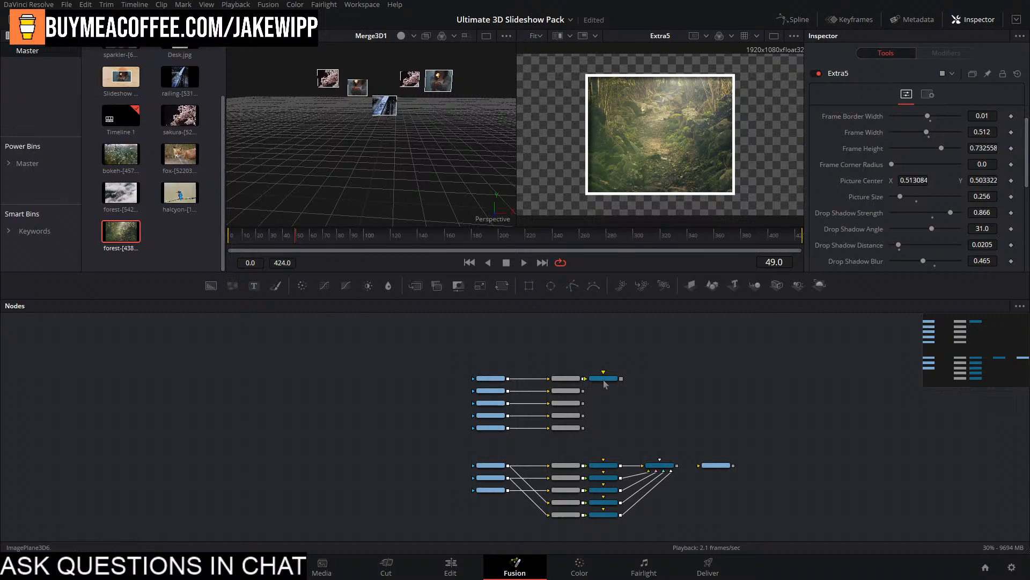
# Feed Extra1's image plane into Merge3D1, try positioning it in front of the main photos in the 3D scene, and delete it.
pyautogui.moveTo(620, 378); pyautogui.dragTo(658, 465)
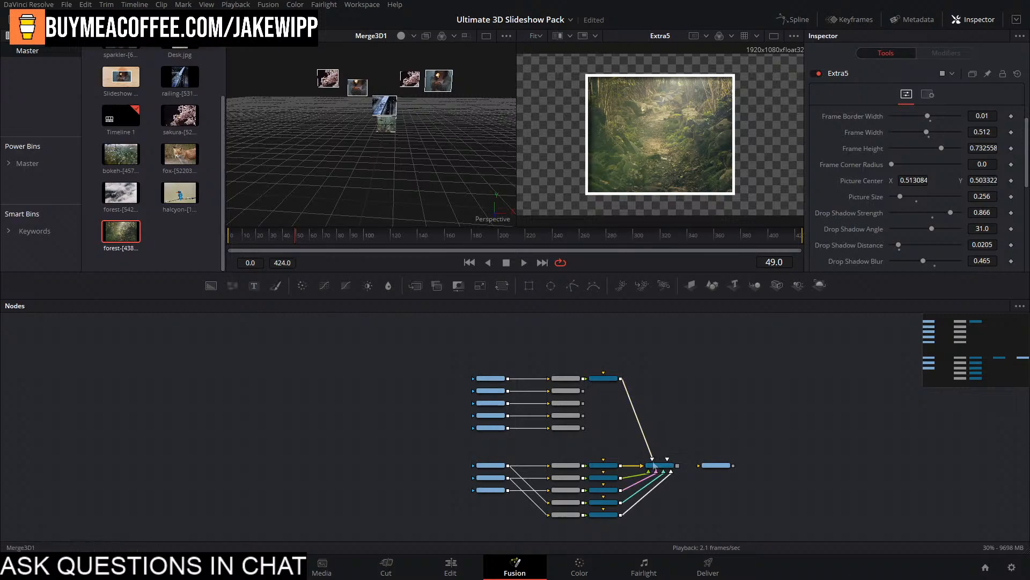
pyautogui.click(607, 379)
pyautogui.moveTo(340, 143); pyautogui.dragTo(320, 180)
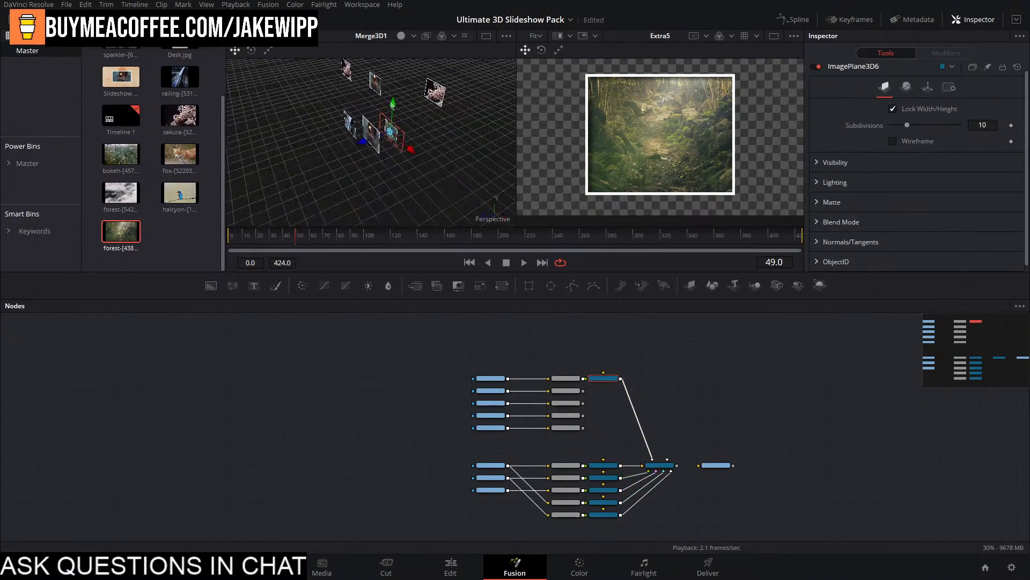
pyautogui.moveTo(392, 105); pyautogui.dragTo(392, 75)
pyautogui.moveTo(408, 80); pyautogui.dragTo(593, 59)
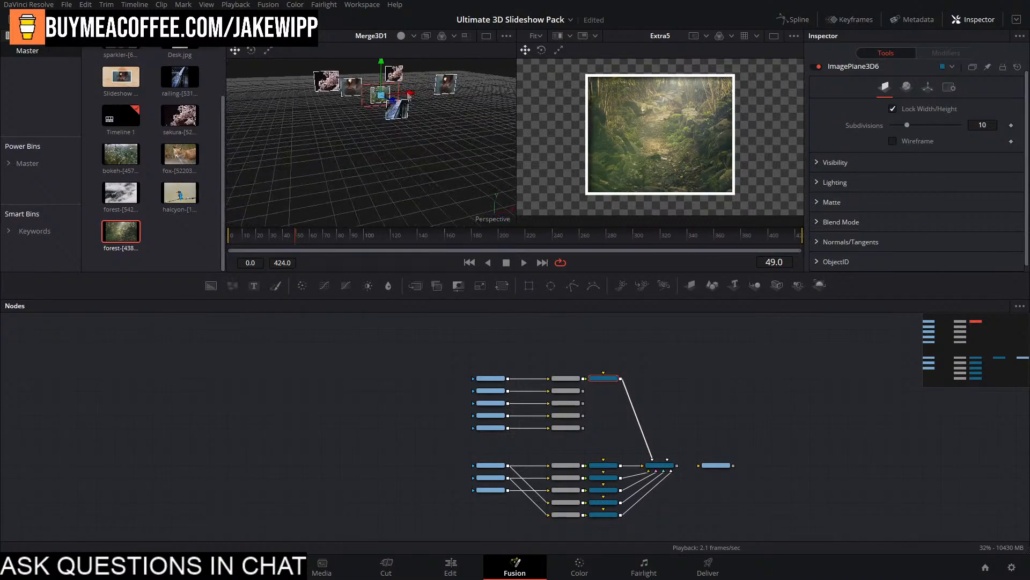
pyautogui.moveTo(383, 105); pyautogui.dragTo(454, 143)
pyautogui.moveTo(337, 115); pyautogui.dragTo(291, 93)
pyautogui.hotkey('ctrl', 's')
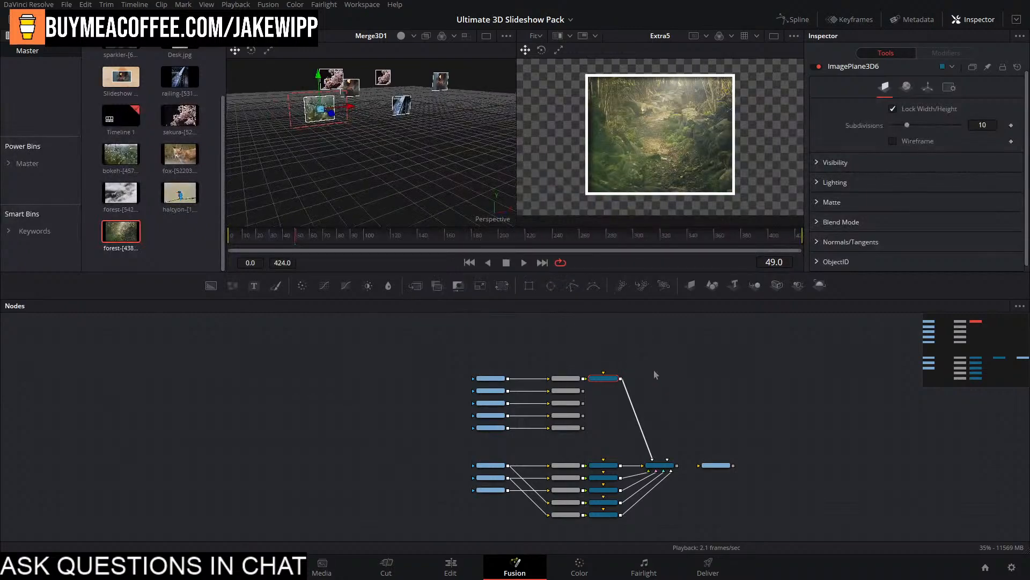
pyautogui.scroll(3, 621, 391)
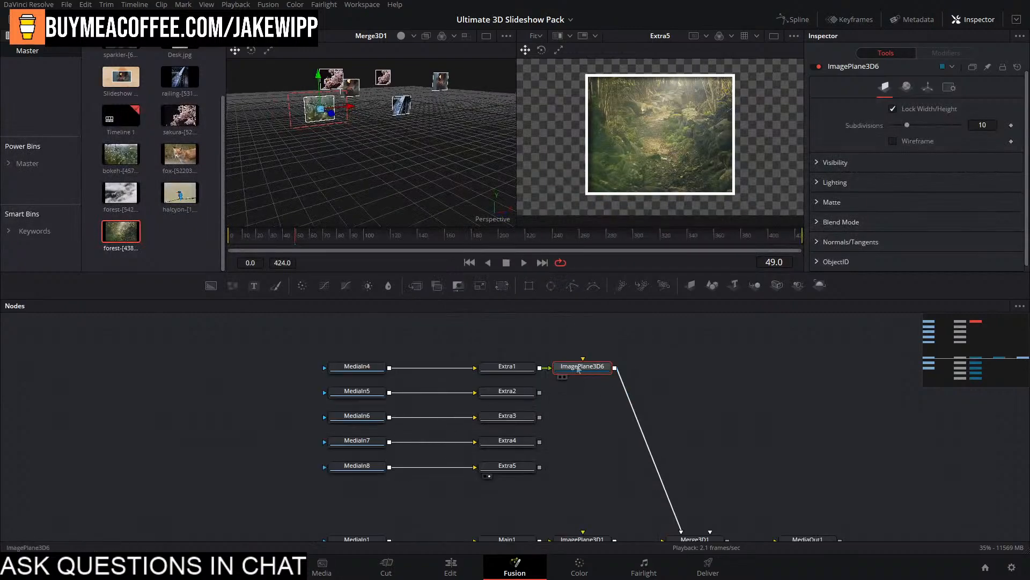
pyautogui.press('Delete')
# Move MediaOut1 farther right of Merge3D1 and add a Camera3D feeding into Merge3D1, placed above it.
pyautogui.moveTo(682, 394); pyautogui.dragTo(530, 325)
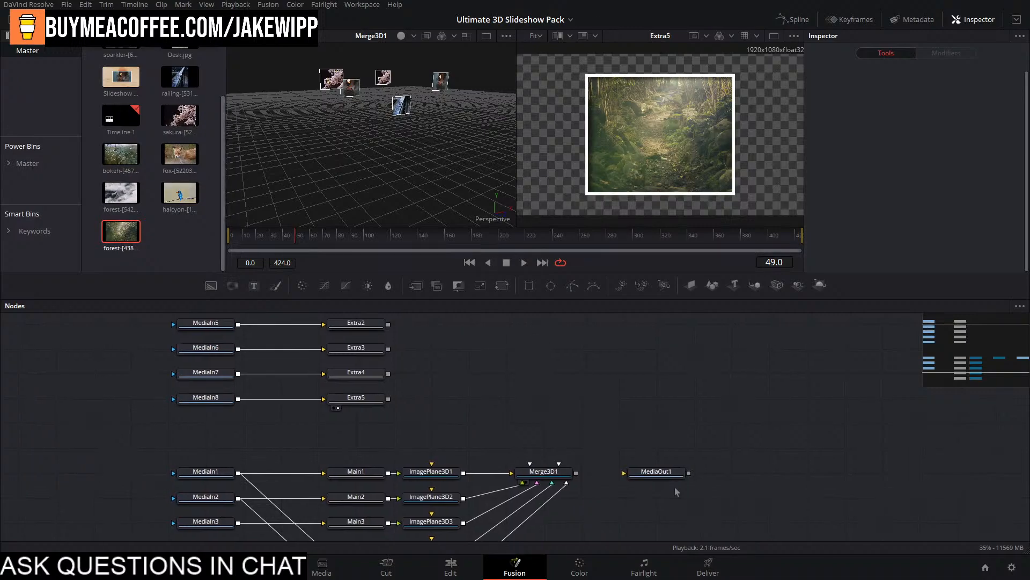
pyautogui.moveTo(650, 475); pyautogui.dragTo(873, 487)
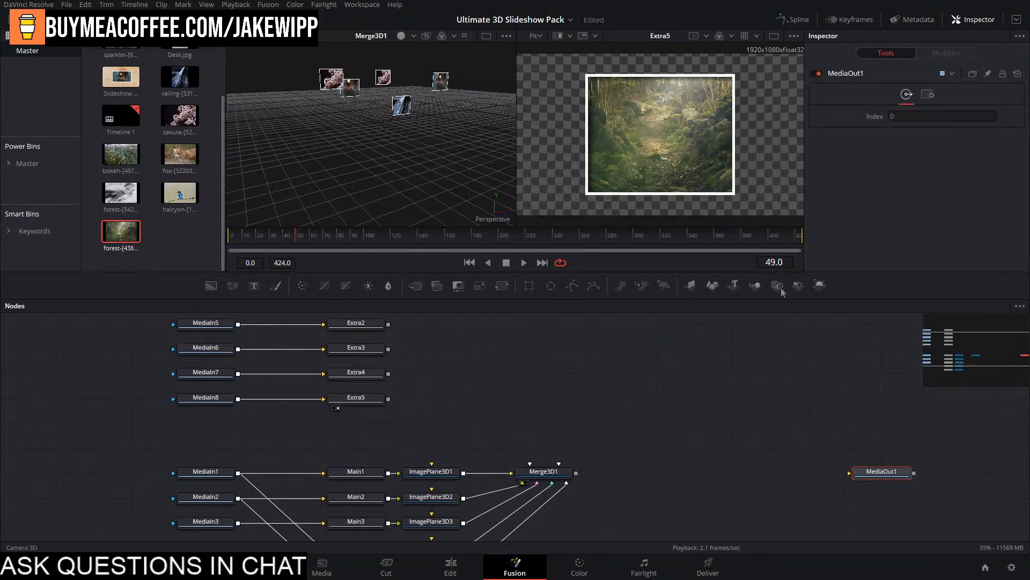
pyautogui.moveTo(778, 287); pyautogui.dragTo(558, 471)
pyautogui.moveTo(590, 427); pyautogui.dragTo(588, 414)
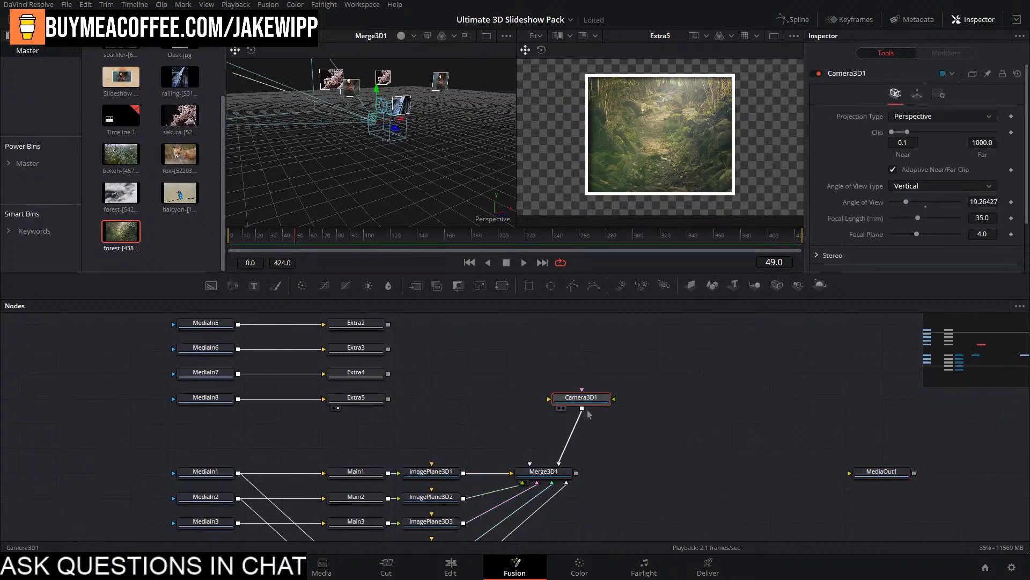
# Insert a Renderer3D node between Merge3D1 and MediaOut1, connect both sides, and save the project.
pyautogui.moveTo(819, 285); pyautogui.dragTo(795, 487)
pyautogui.moveTo(704, 482); pyautogui.dragTo(705, 481)
pyautogui.click(731, 438)
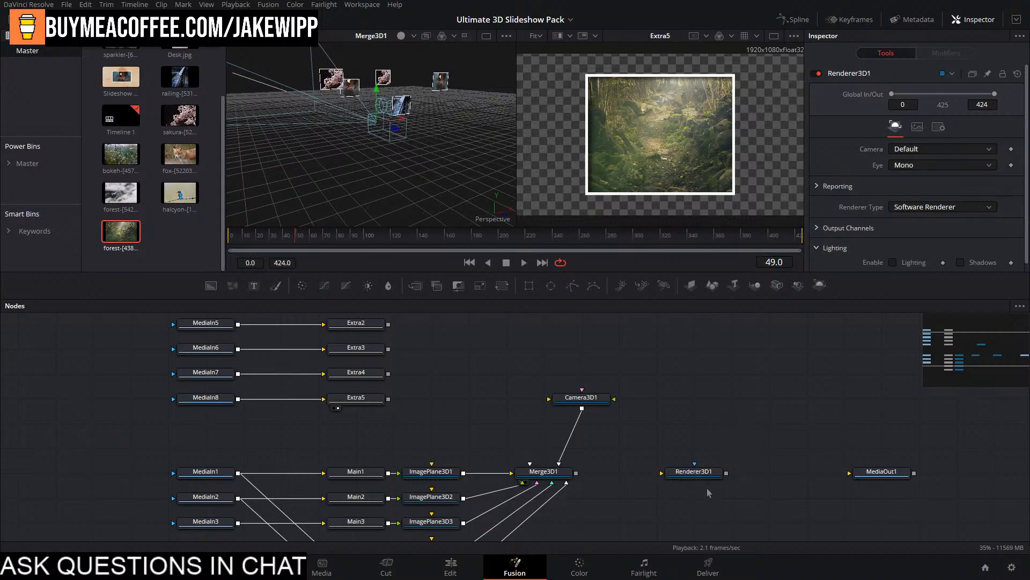
pyautogui.moveTo(576, 473); pyautogui.dragTo(694, 472)
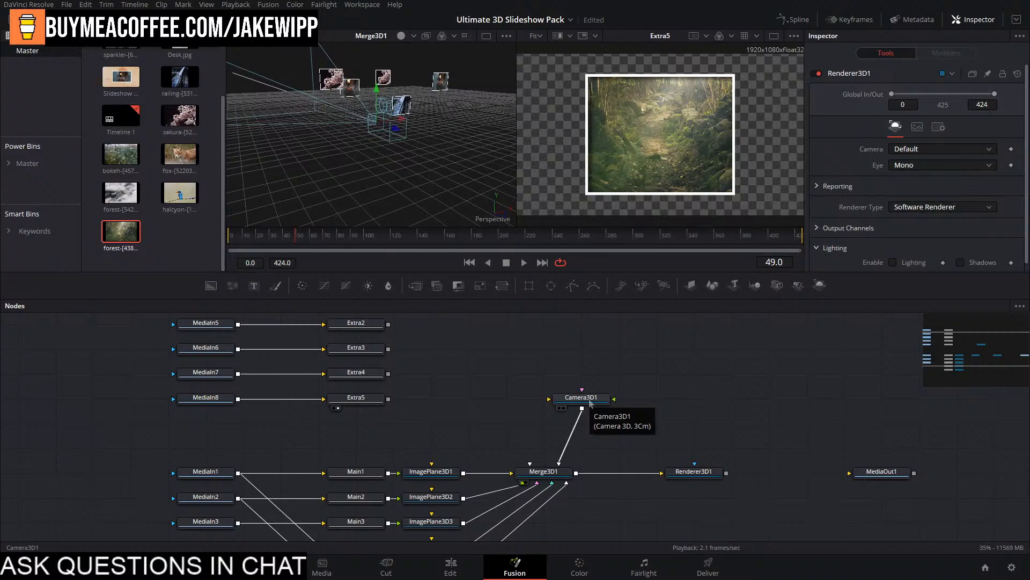
pyautogui.moveTo(726, 473); pyautogui.dragTo(867, 474)
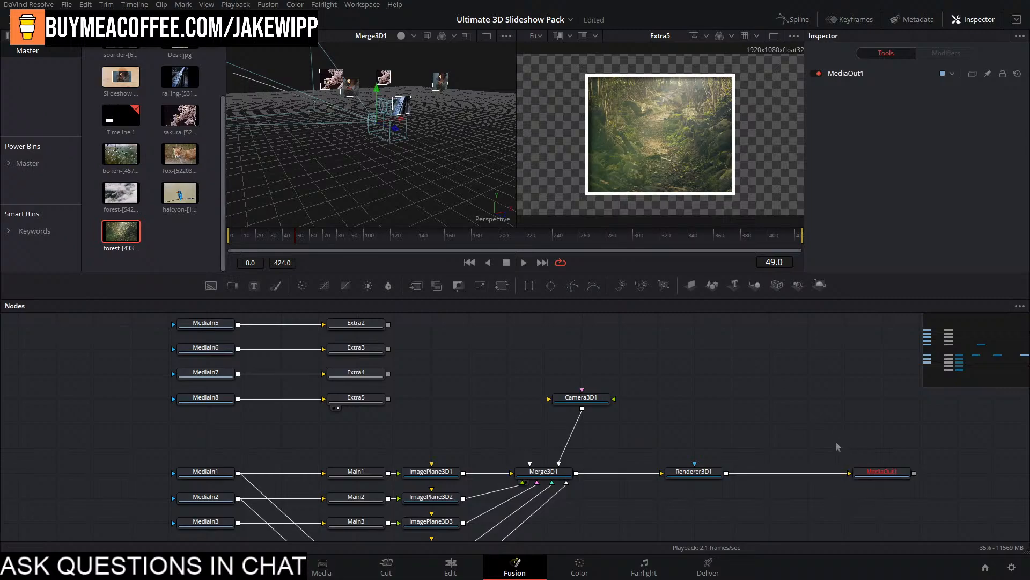
pyautogui.hotkey('ctrl', 's')
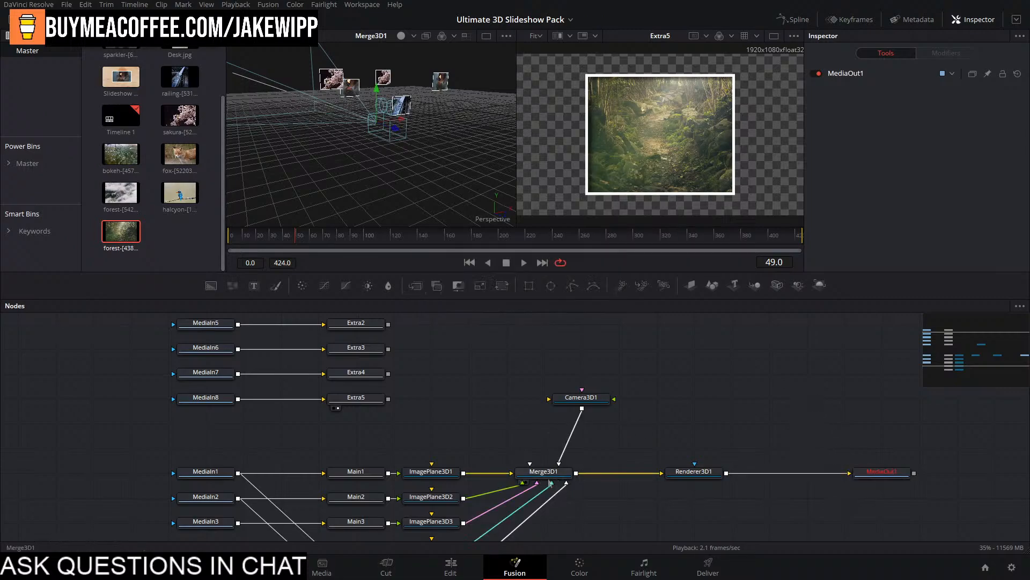
# Line up the Camera3D1 node directly above Merge3D1 and move the camera in the 3D scene in front of the first main photo.
pyautogui.click(547, 472)
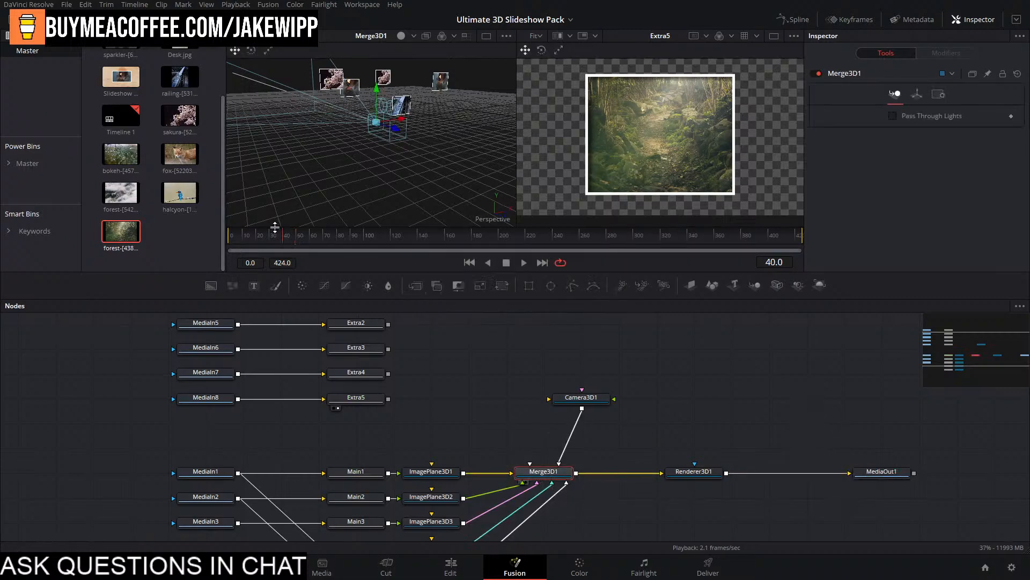
pyautogui.moveTo(581, 397); pyautogui.dragTo(543, 397)
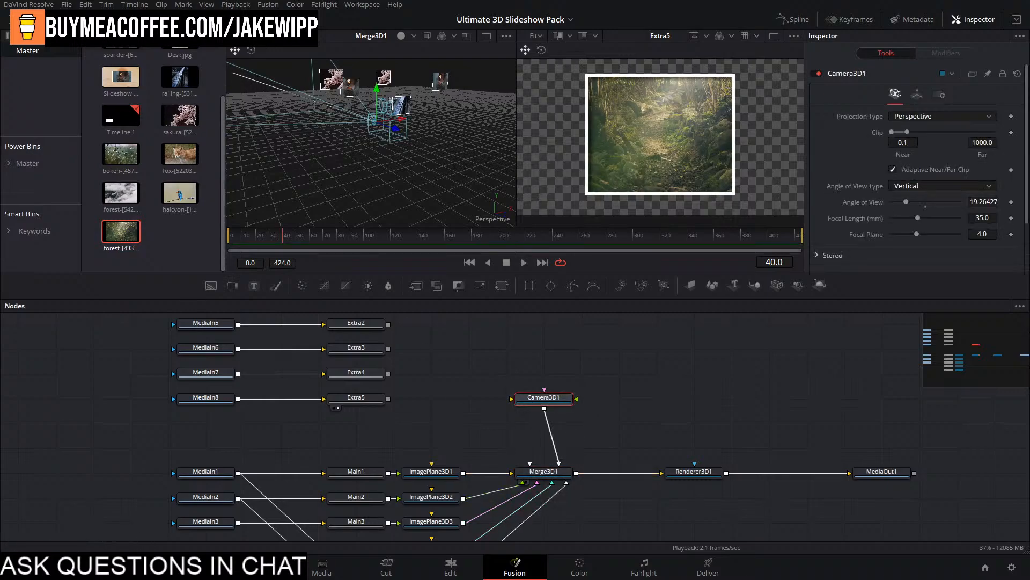
pyautogui.click(206, 472)
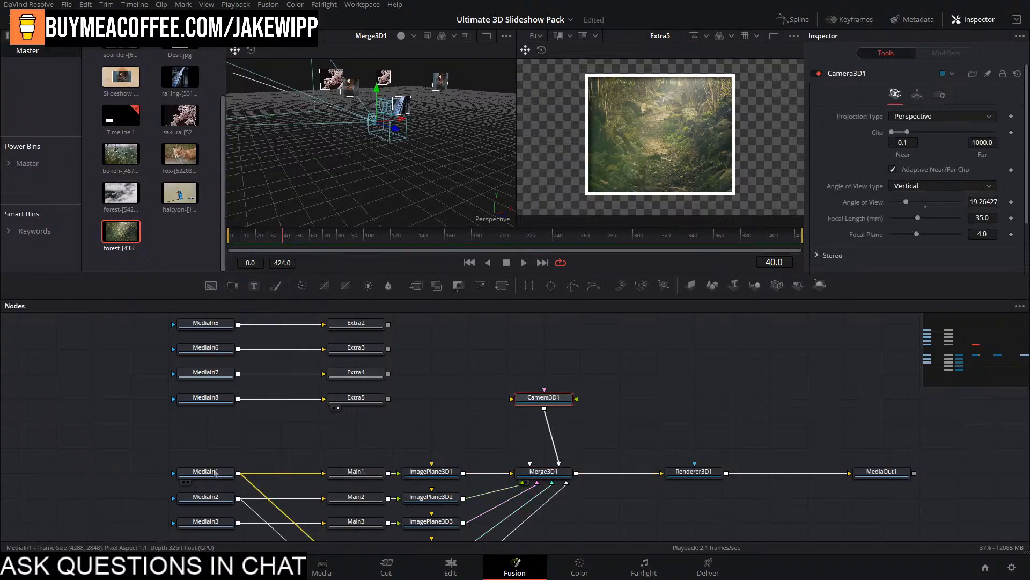
pyautogui.click(366, 472)
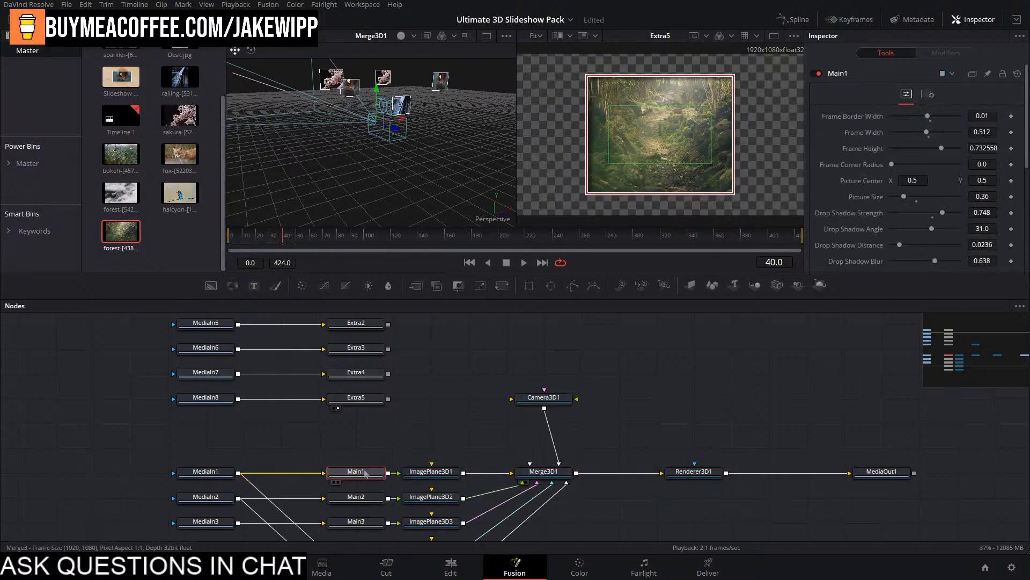
pyautogui.click(435, 473)
pyautogui.moveTo(311, 156); pyautogui.dragTo(301, 129)
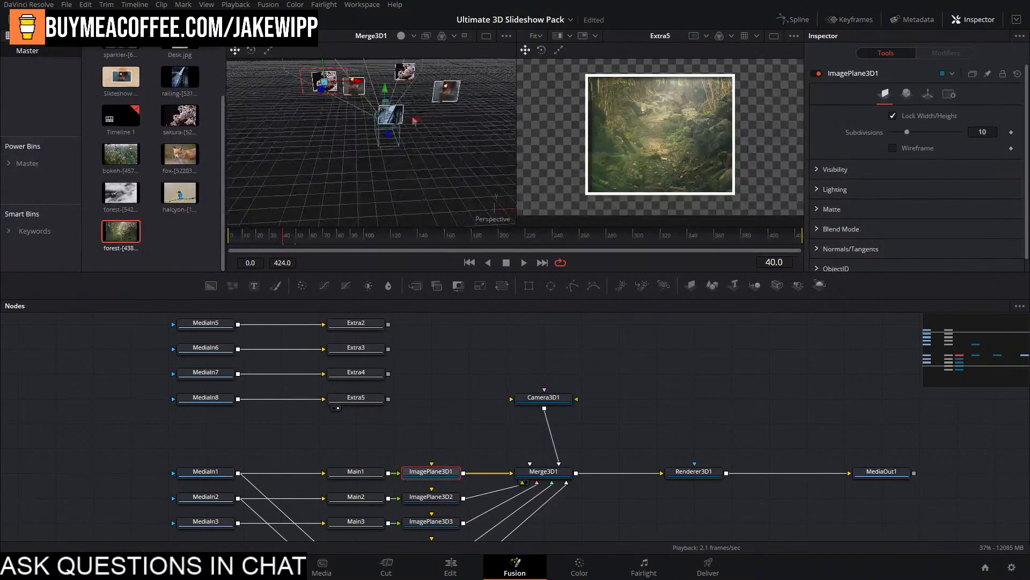
pyautogui.moveTo(420, 124); pyautogui.dragTo(488, 139)
pyautogui.moveTo(355, 150); pyautogui.dragTo(440, 177)
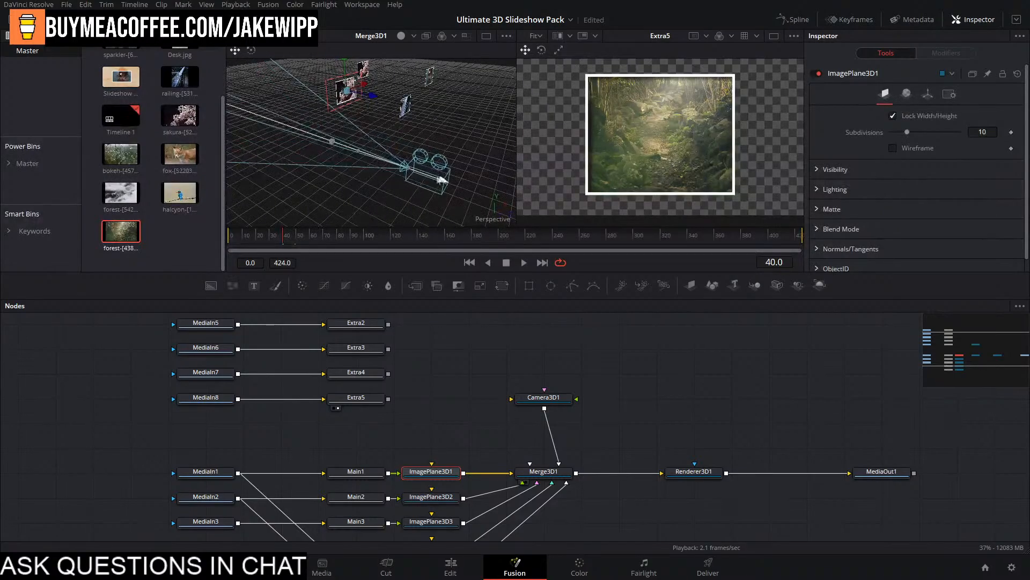
pyautogui.moveTo(413, 141); pyautogui.dragTo(420, 75)
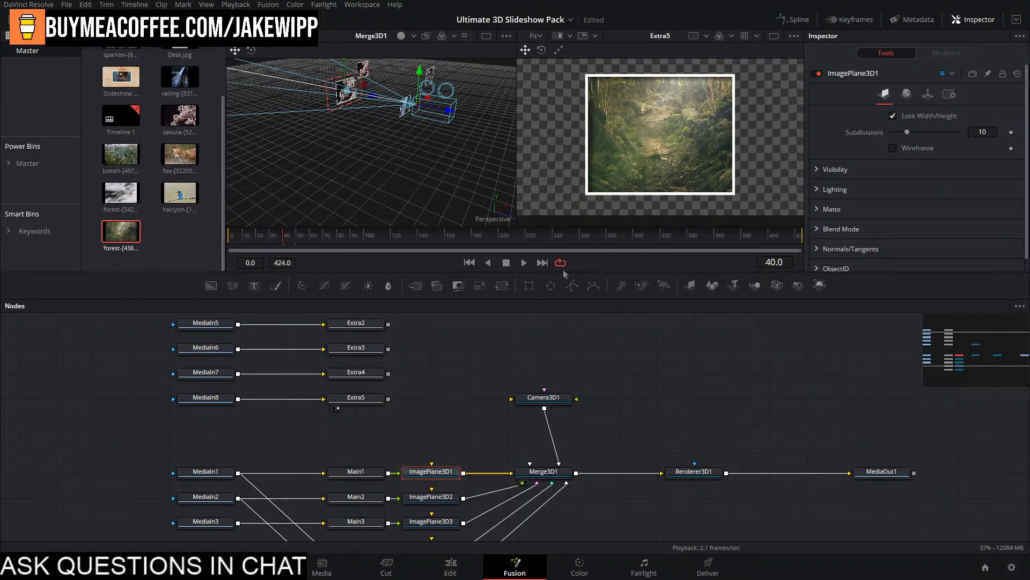
pyautogui.click(587, 350)
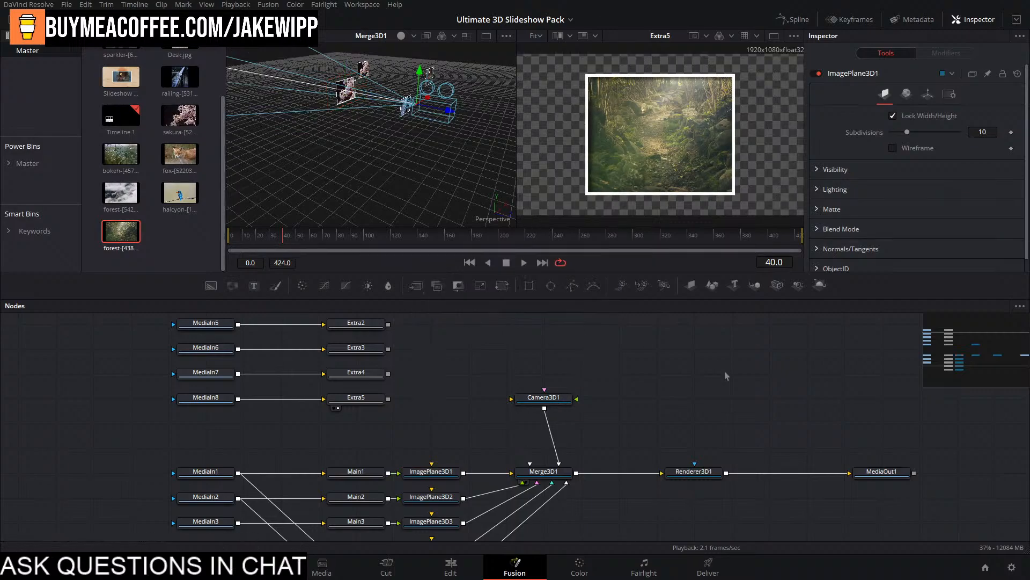
# Show MediaOut1 in the second viewer.
pyautogui.moveTo(861, 457); pyautogui.dragTo(776, 442)
pyautogui.click(799, 458)
pyautogui.press('2')
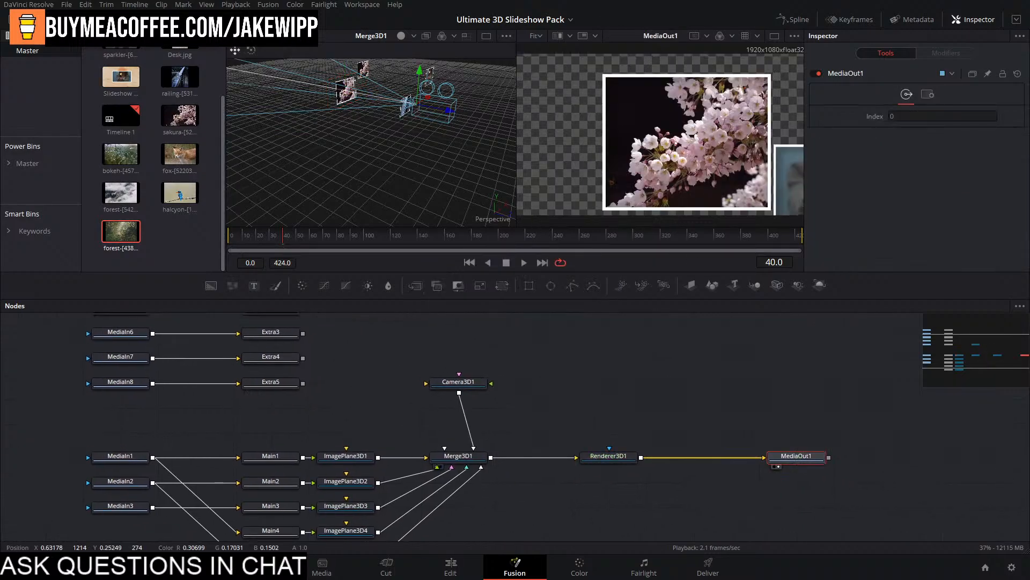
pyautogui.scroll(-2, 724, 145)
pyautogui.scroll(1, 722, 145)
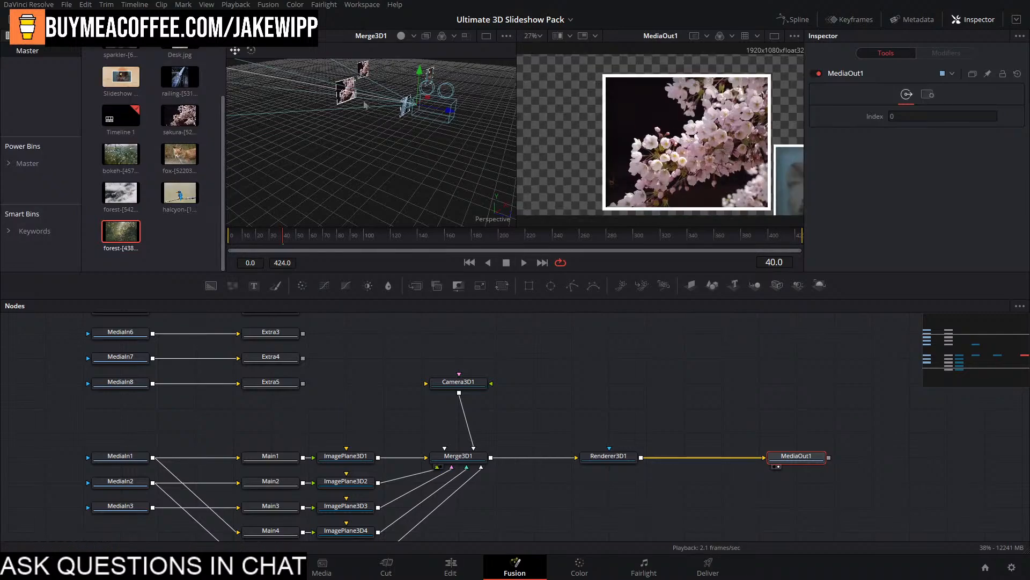
# Fine-tune the camera's position to frame the first main photo in the rendered output, at about X -1.396, Y 1.174, Z 1.958.
pyautogui.moveTo(389, 109); pyautogui.dragTo(351, 122)
pyautogui.scroll(-1, 766, 128)
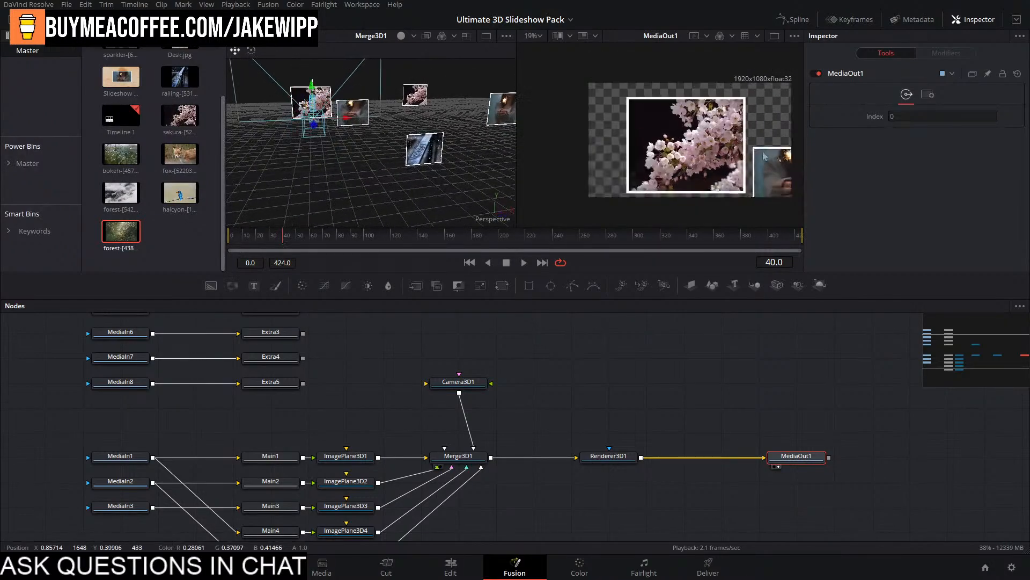
pyautogui.moveTo(761, 145); pyautogui.dragTo(746, 154)
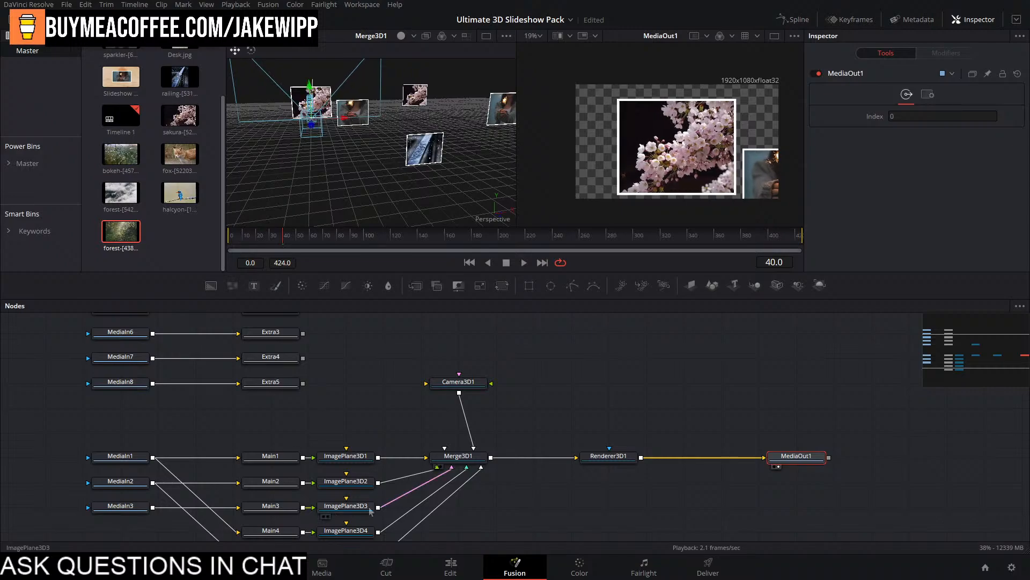
pyautogui.moveTo(391, 494); pyautogui.dragTo(553, 500)
pyautogui.moveTo(244, 121); pyautogui.dragTo(380, 110)
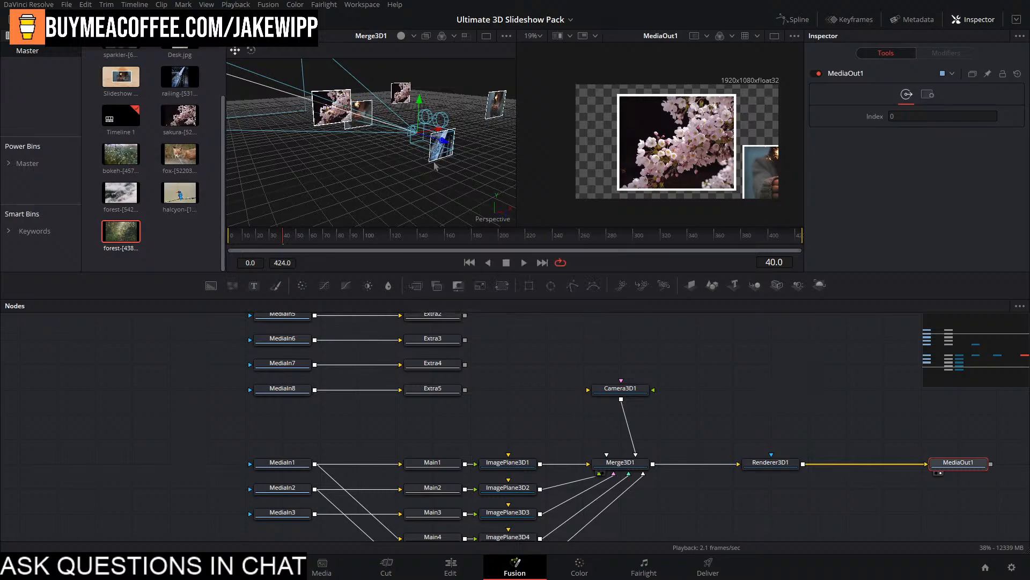
pyautogui.moveTo(443, 153)
pyautogui.mouseDown()
pyautogui.moveTo(407, 186)
pyautogui.moveTo(451, 137)
pyautogui.mouseUp()
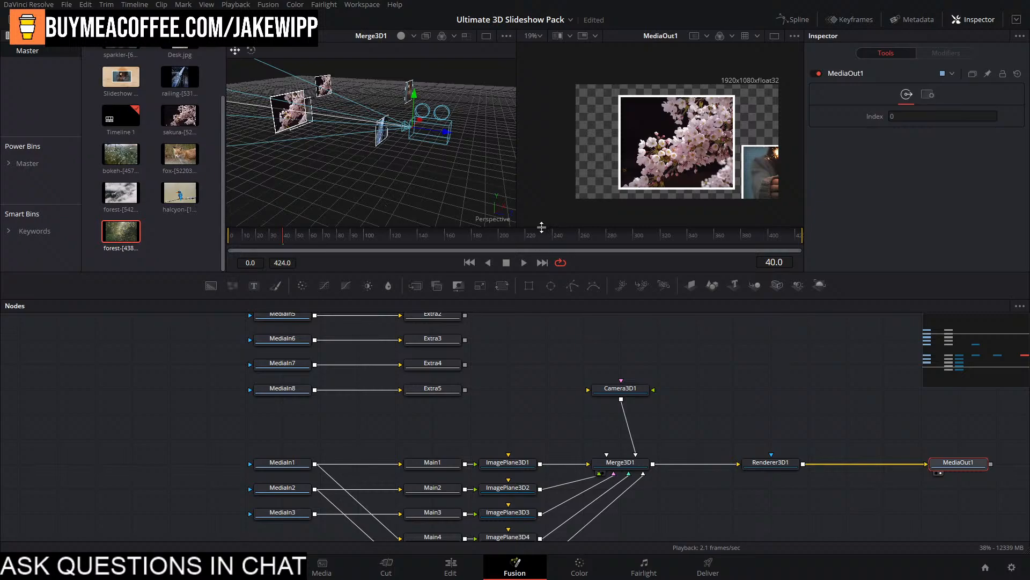
pyautogui.moveTo(527, 378); pyautogui.dragTo(458, 372)
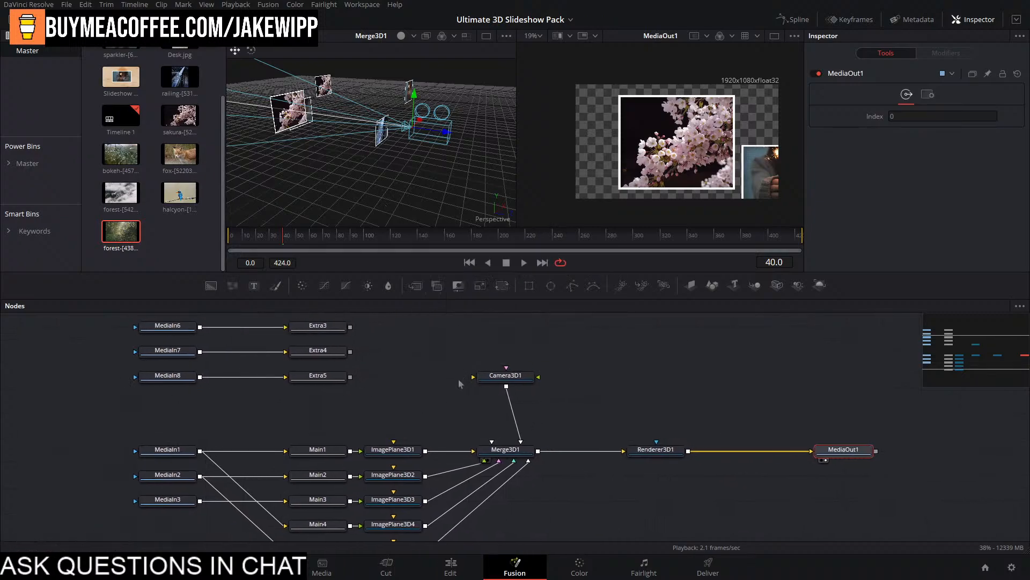
pyautogui.moveTo(396, 160); pyautogui.dragTo(286, 160)
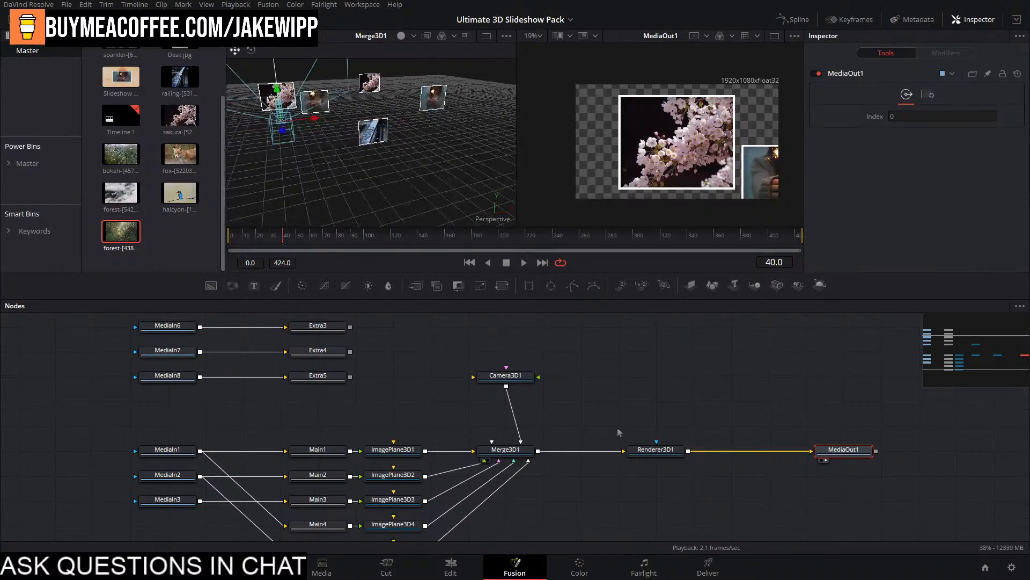
# Try keyframing Camera3D1's X, Y and Z translation at frame 40.
pyautogui.click(491, 372)
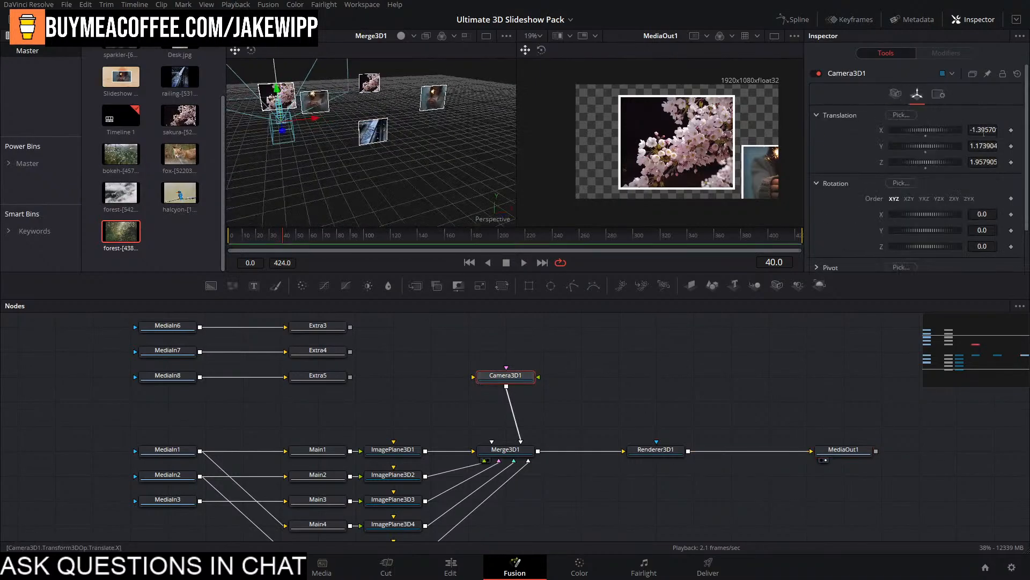
pyautogui.click(1012, 130)
pyautogui.click(1011, 146)
pyautogui.click(1011, 162)
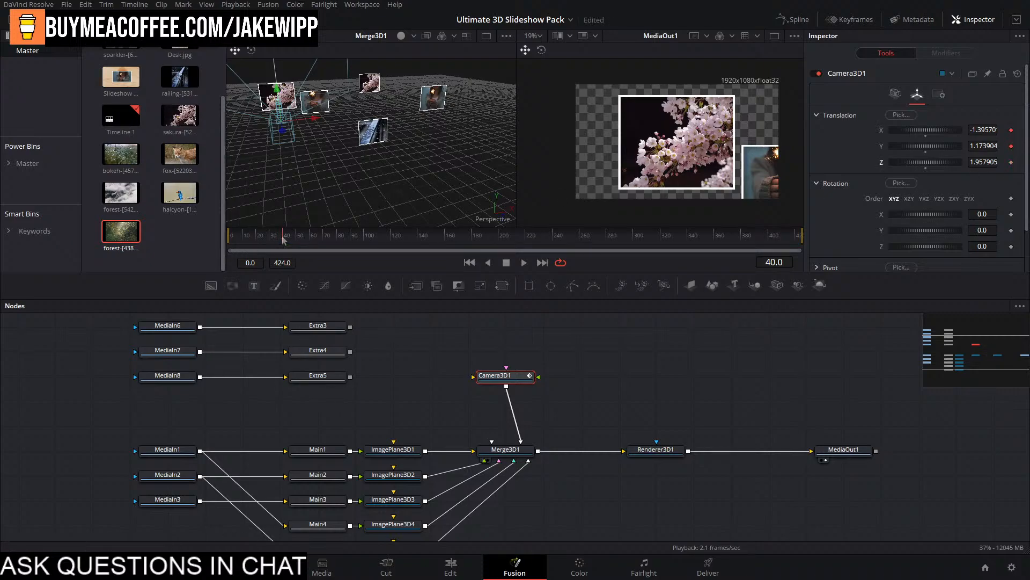
# Keyframe Camera3D1's X, Y and Z translation at frame 0.
pyautogui.moveTo(283, 240); pyautogui.dragTo(173, 235)
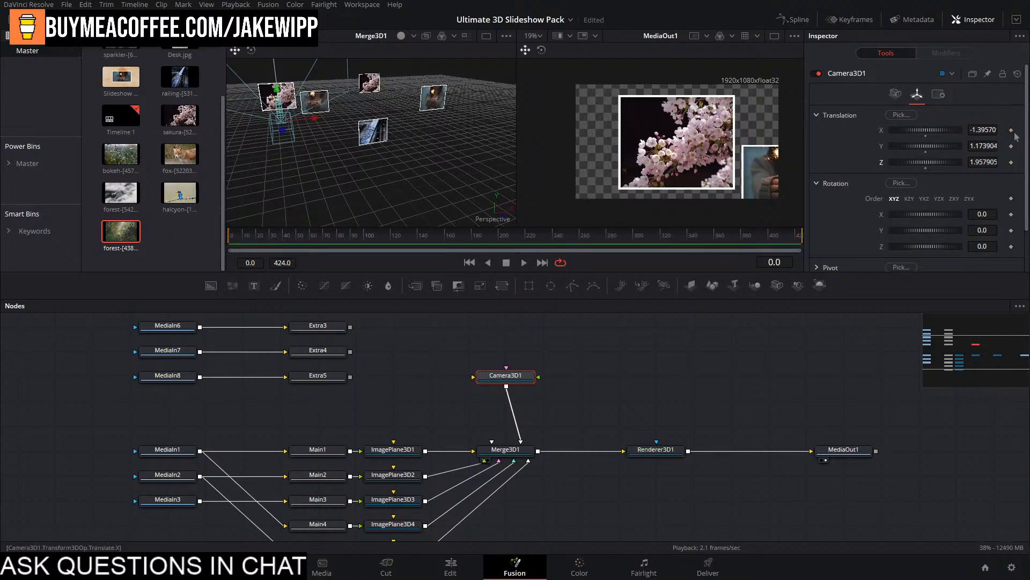
pyautogui.click(1011, 130)
pyautogui.click(1011, 146)
pyautogui.click(1011, 162)
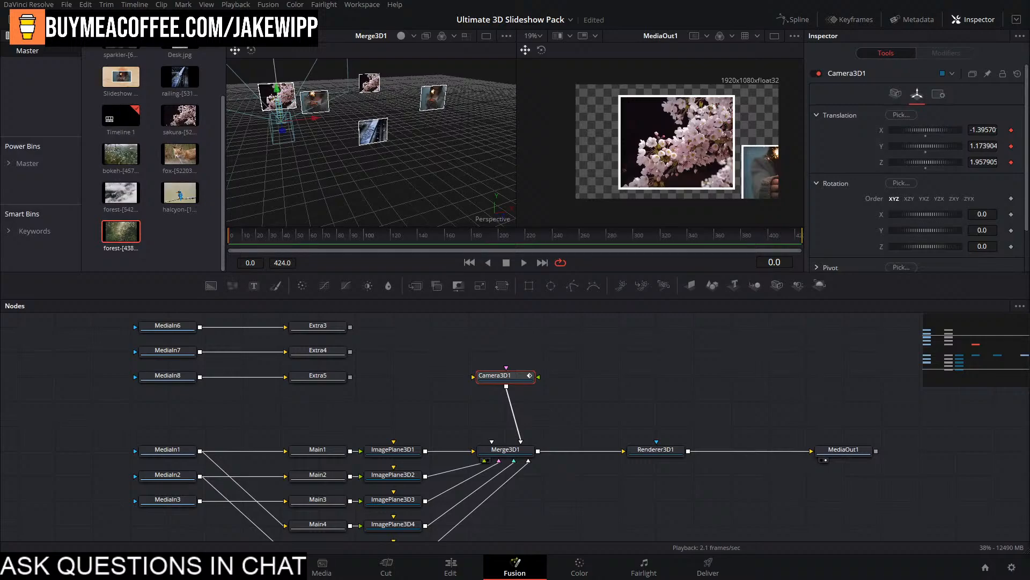
# Move the camera in to about Z 1.155 at frame 0 and back to about Z 2.129 at frame 31, saving the project.
pyautogui.moveTo(407, 115); pyautogui.dragTo(508, 112)
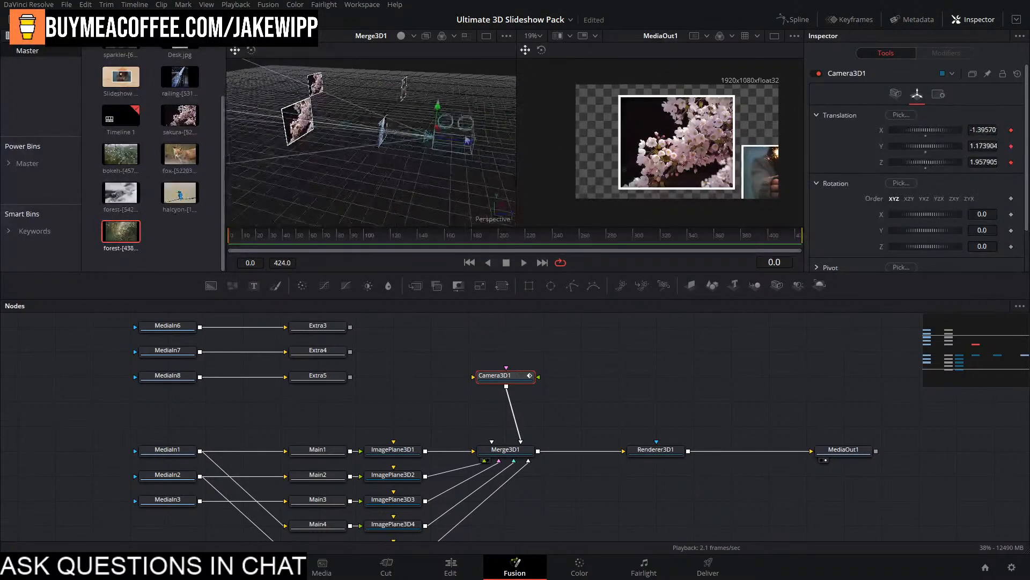
pyautogui.moveTo(466, 141); pyautogui.dragTo(390, 165)
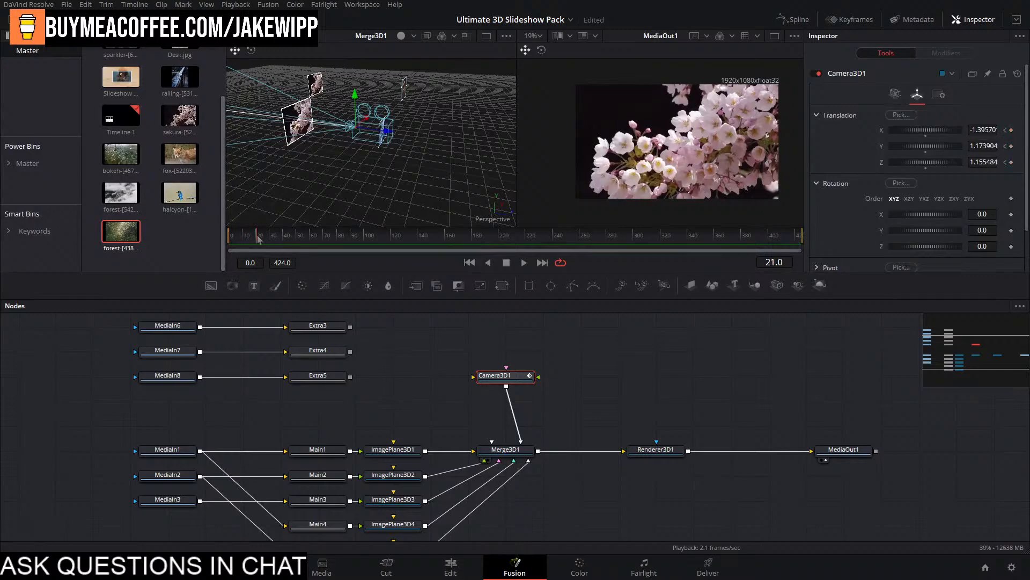
pyautogui.moveTo(267, 239); pyautogui.dragTo(288, 231)
pyautogui.moveTo(387, 130); pyautogui.dragTo(482, 151)
pyautogui.hotkey('ctrl', 's')
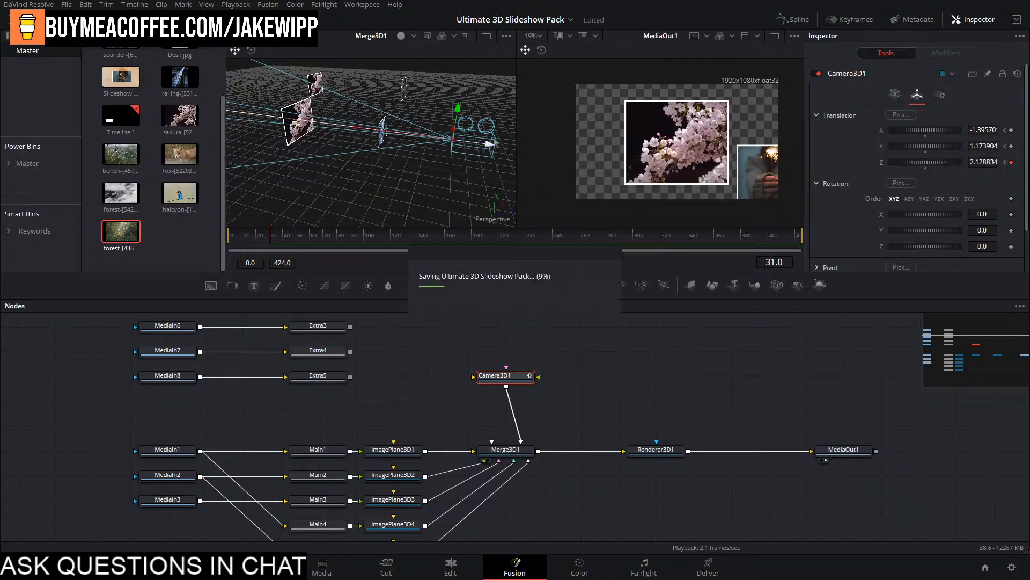
# Play the camera move from the start and turn on Auto Proxy for playback.
pyautogui.moveTo(258, 238); pyautogui.dragTo(121, 250)
pyautogui.press('space')
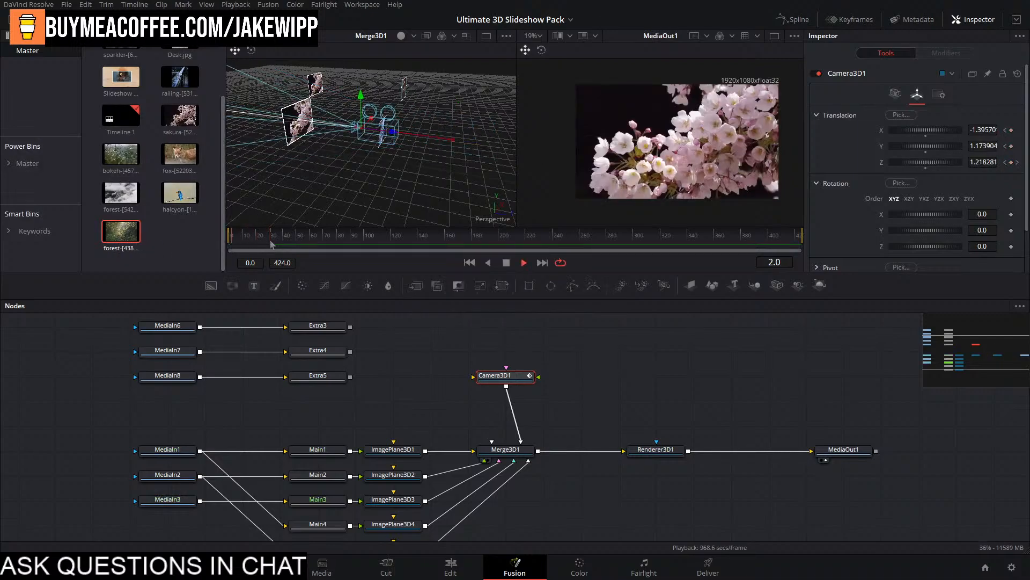
pyautogui.rightClick(638, 266)
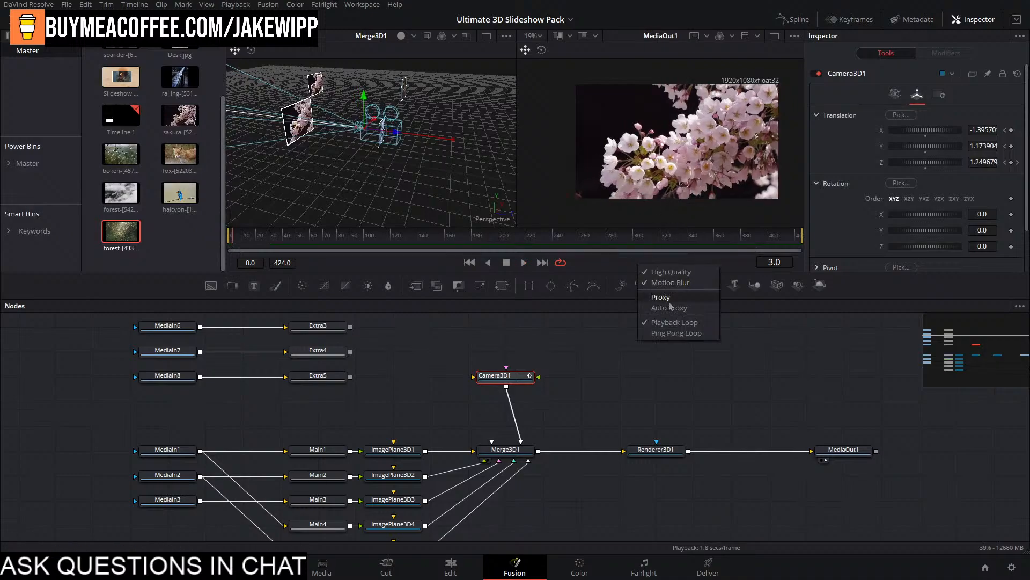
pyautogui.click(667, 309)
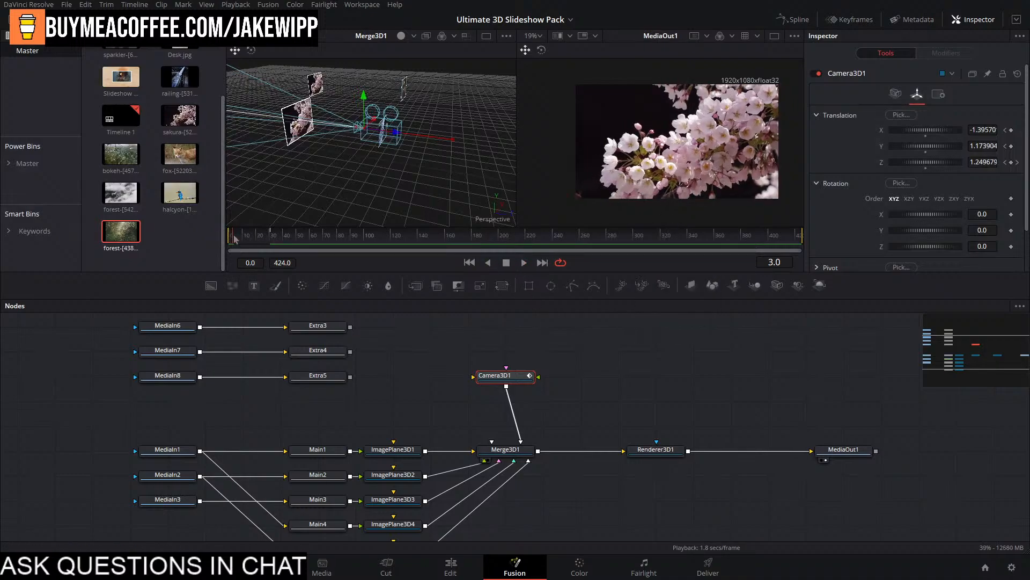
# Set the playback proxy mode to Half Resolution and replay the camera move from frame 0.
pyautogui.click(236, 4)
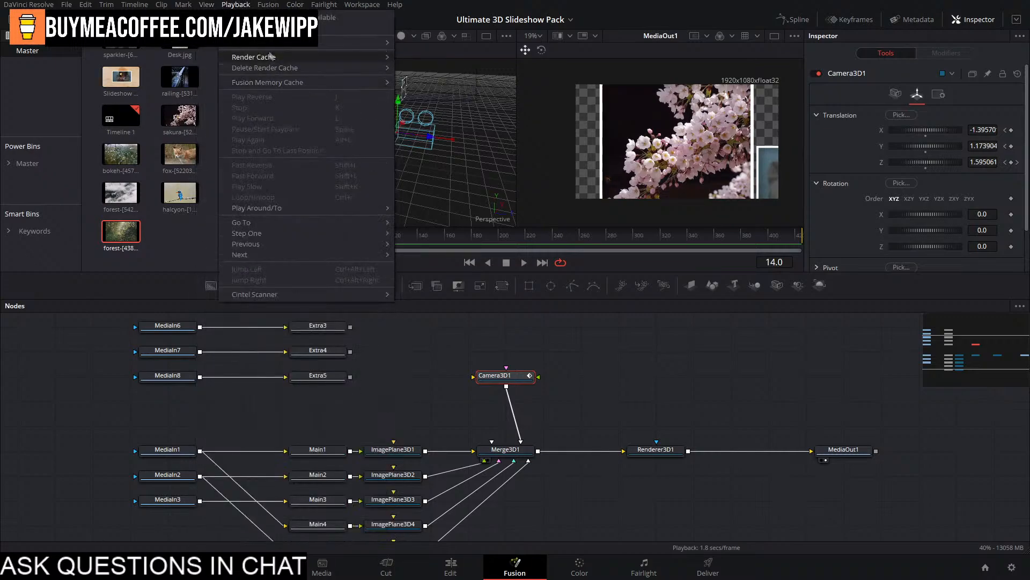
pyautogui.moveTo(272, 44)
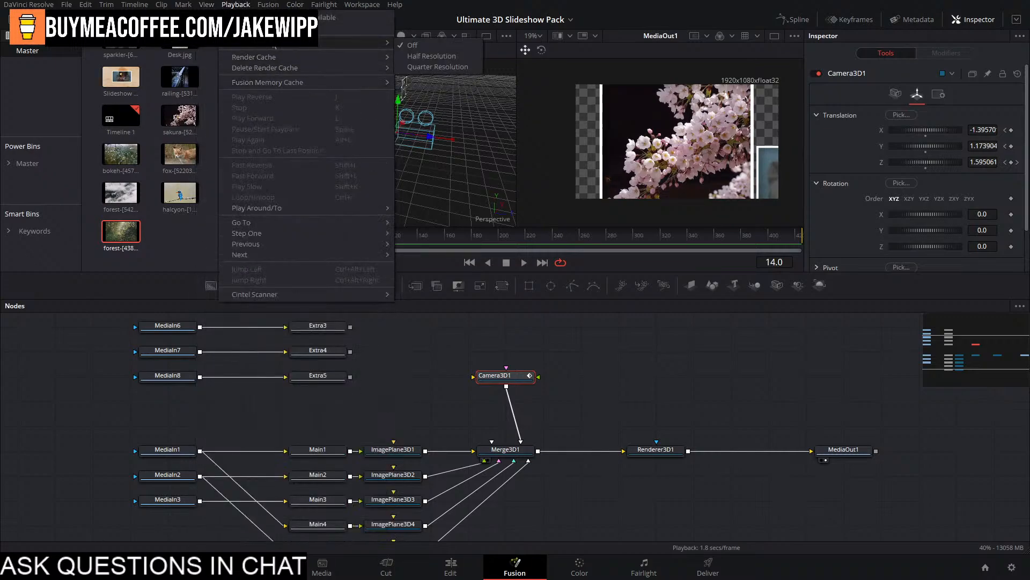
pyautogui.click(414, 57)
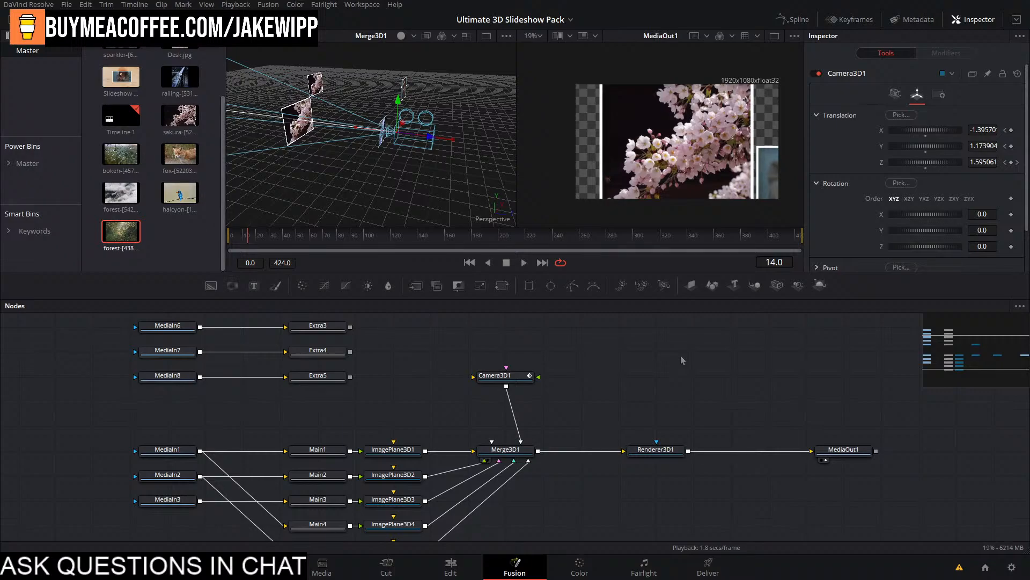
pyautogui.press('Home')
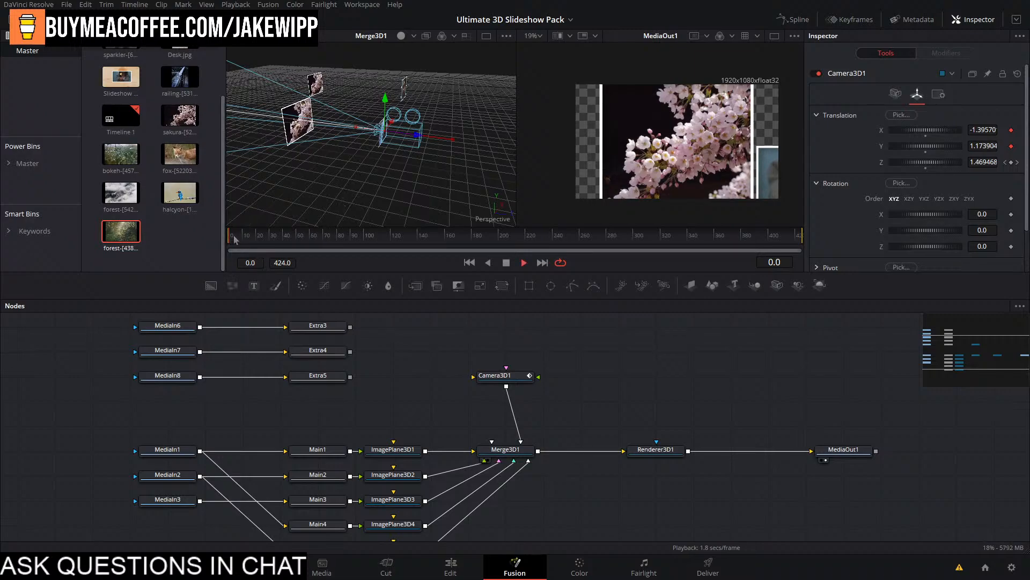
pyautogui.press('Right')
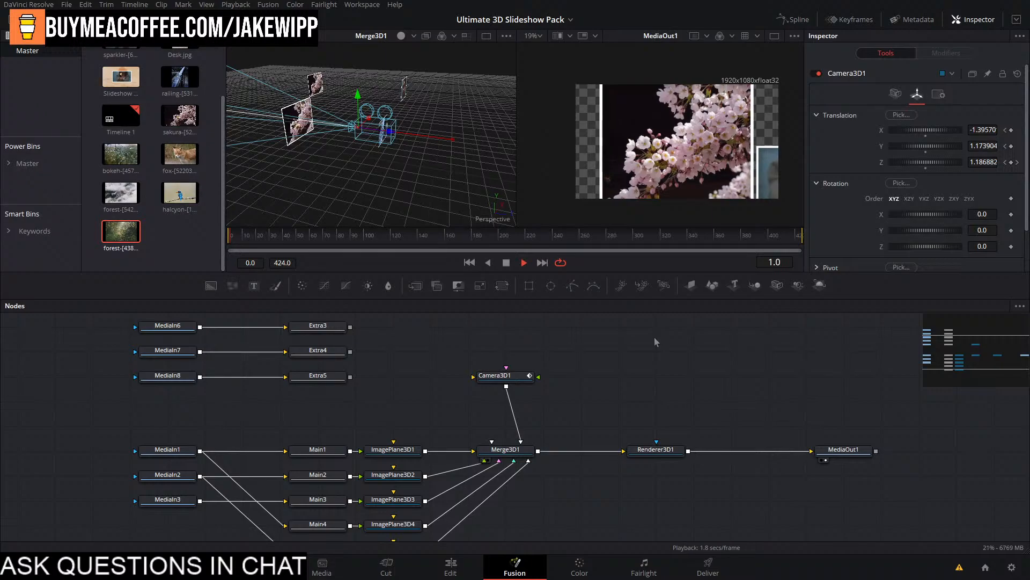
# Stop playback and change the timeline's proxy mode.
pyautogui.press('space')
pyautogui.click(236, 5)
pyautogui.moveTo(370, 42)
pyautogui.click(430, 47)
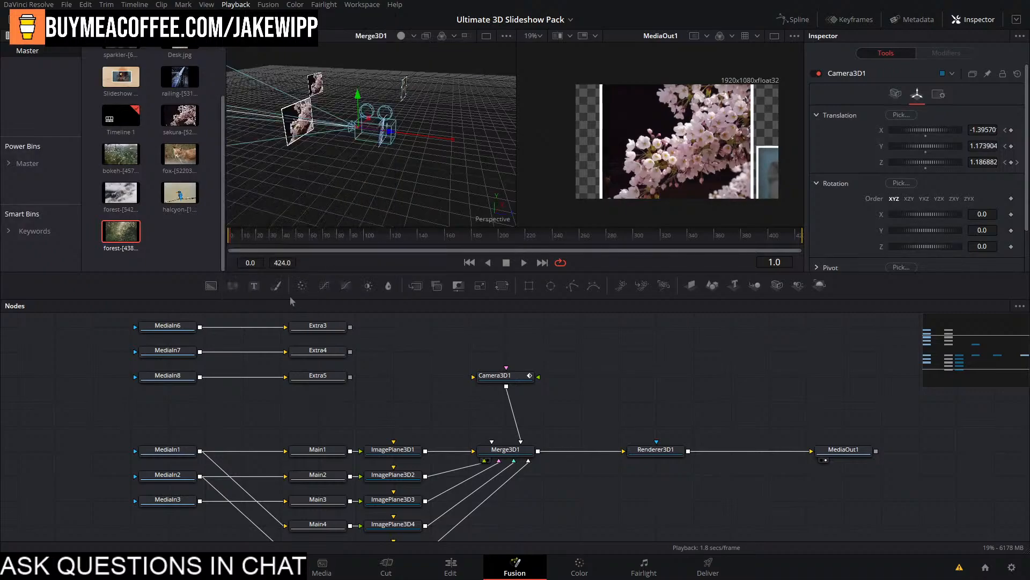
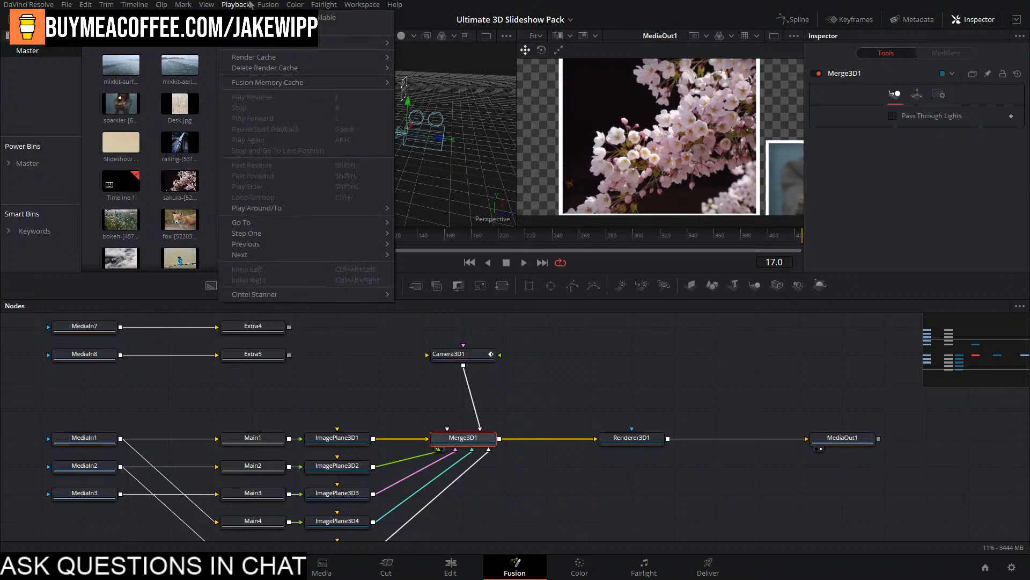
# Check the timeline's proxy resolution setting, play the slideshow, and return to frame 0.
pyautogui.moveTo(376, 42)
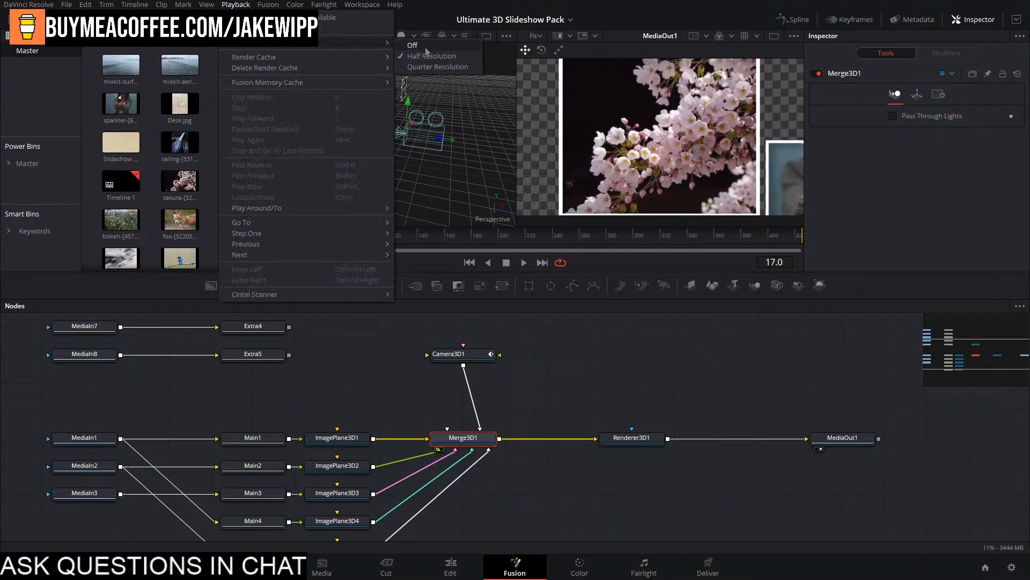
pyautogui.click(640, 379)
pyautogui.press('space')
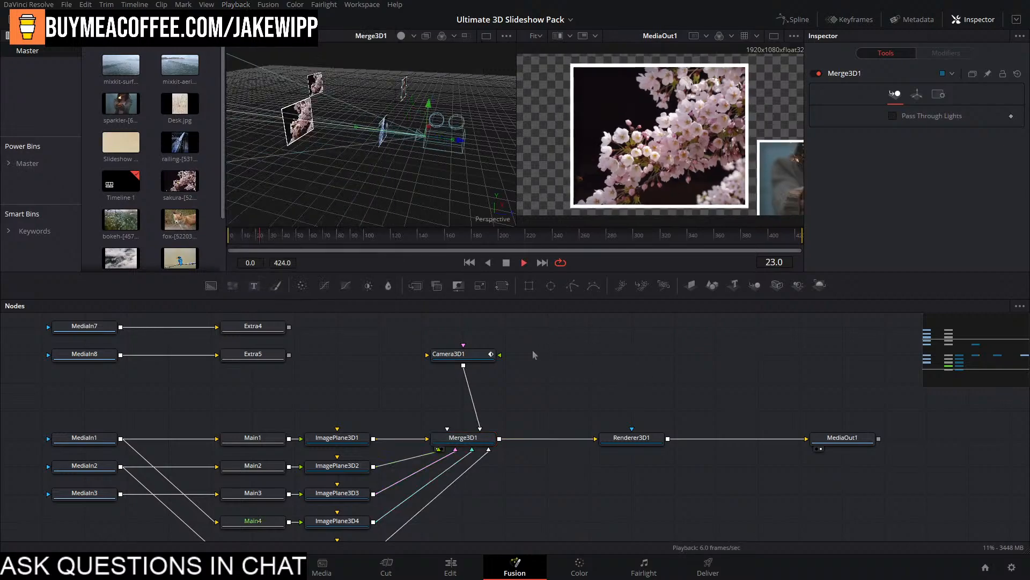
pyautogui.moveTo(276, 241); pyautogui.dragTo(170, 239)
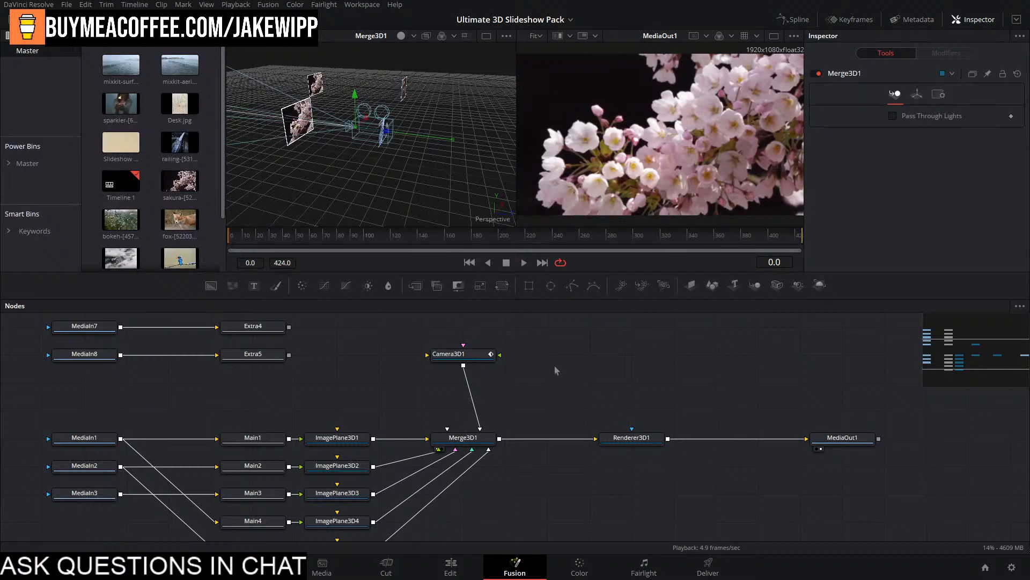
# Replay the opening camera move from the first frame, viewing it with Merge3D1 and Camera3D1 selected.
pyautogui.click(477, 436)
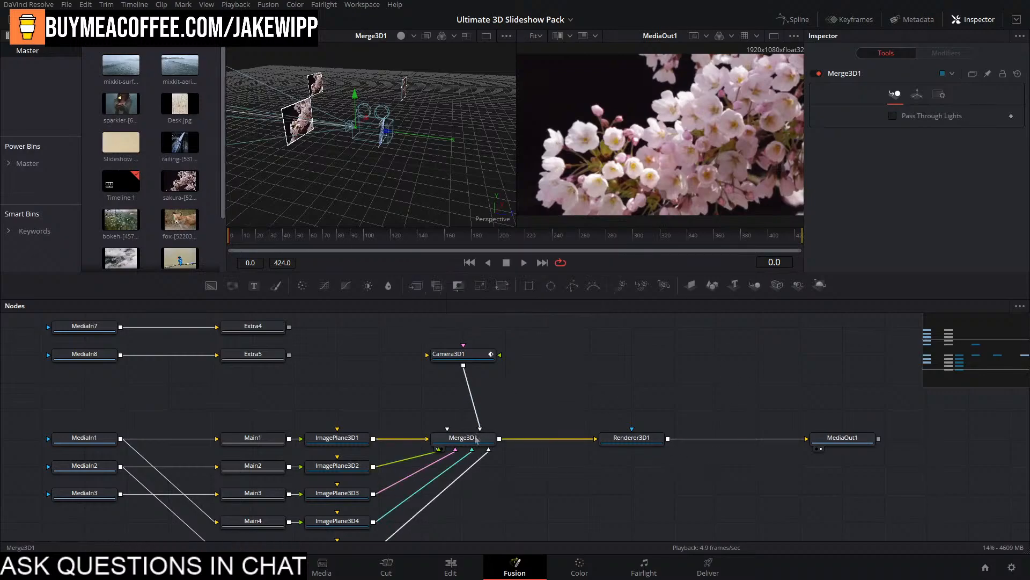
pyautogui.press('space')
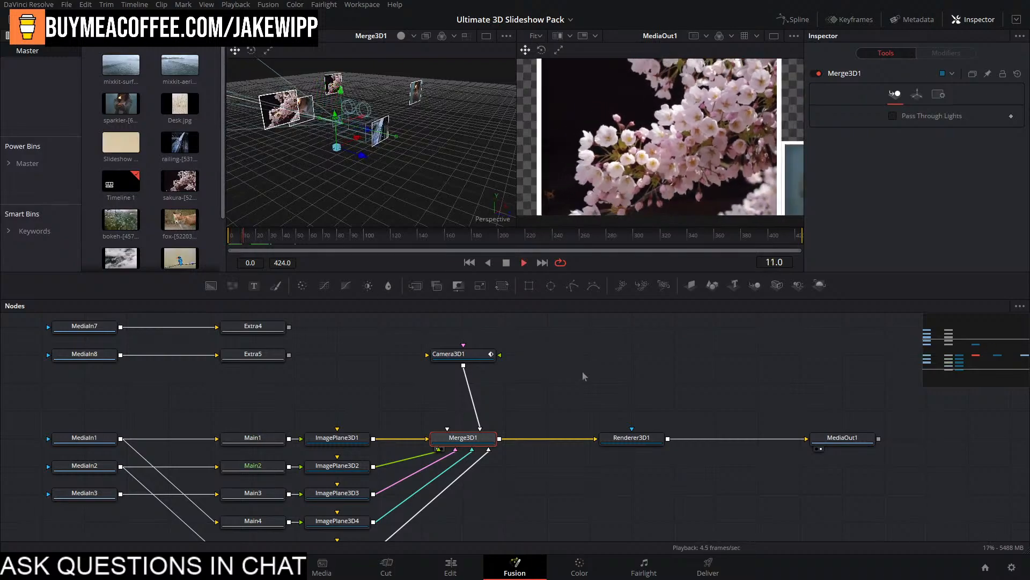
pyautogui.click(472, 355)
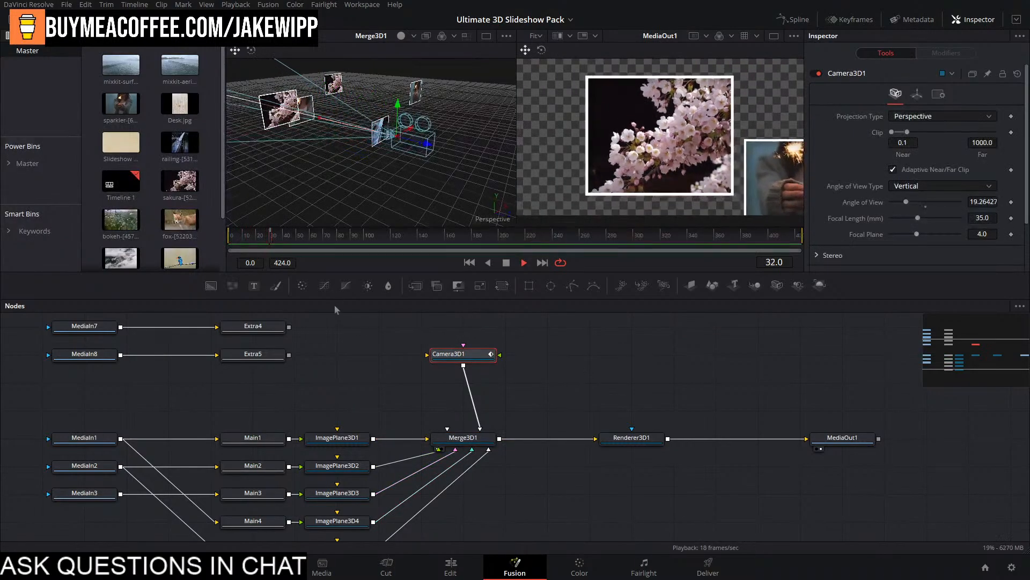
pyautogui.press('space')
pyautogui.press('Home')
pyautogui.press('space')
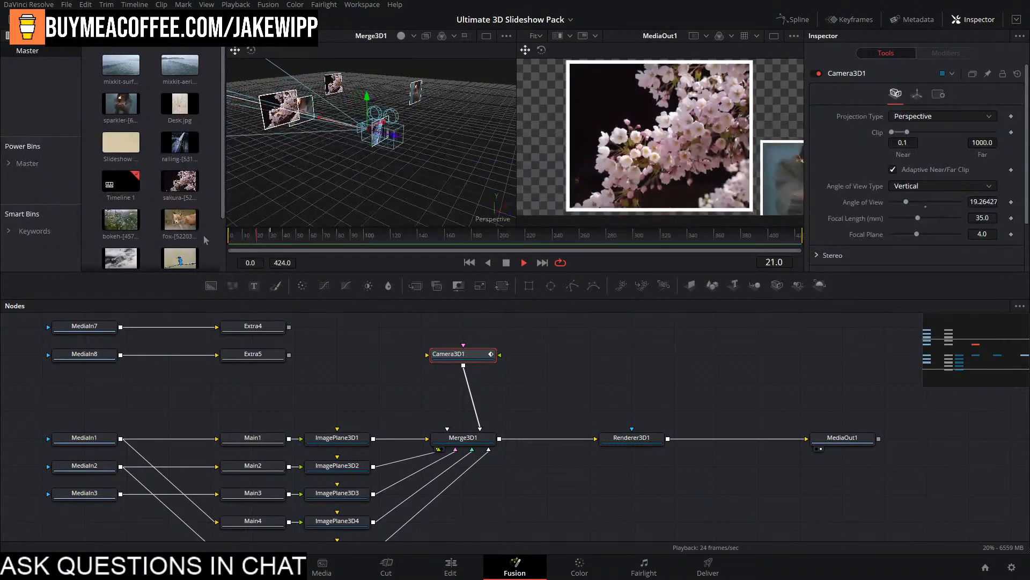
pyautogui.moveTo(292, 250); pyautogui.dragTo(261, 247)
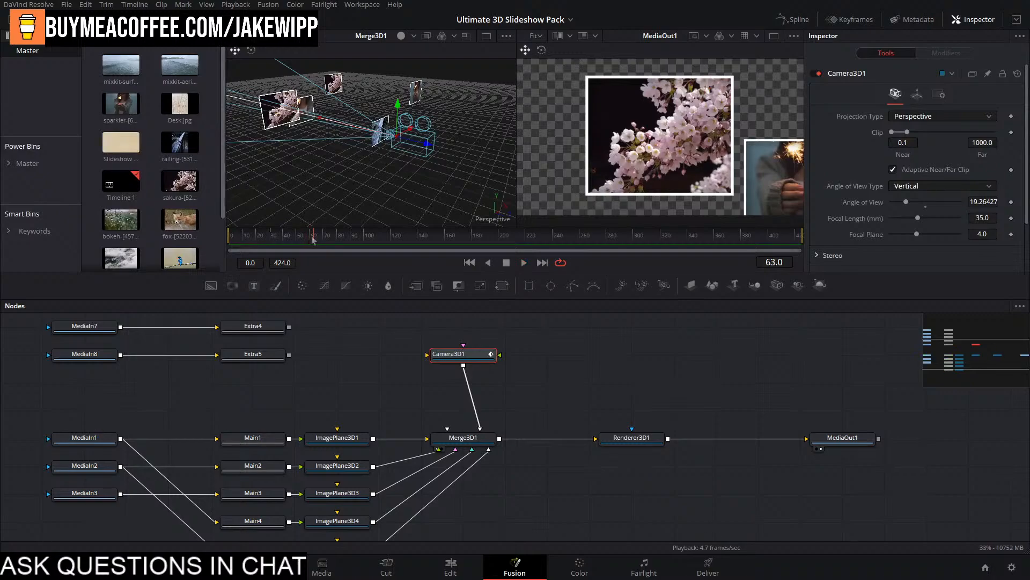
# Keyframe Camera3D1's X, Y and Z translation at frame 80 to hold its current position.
pyautogui.press('space')
pyautogui.moveTo(326, 241); pyautogui.dragTo(339, 238)
pyautogui.click(917, 94)
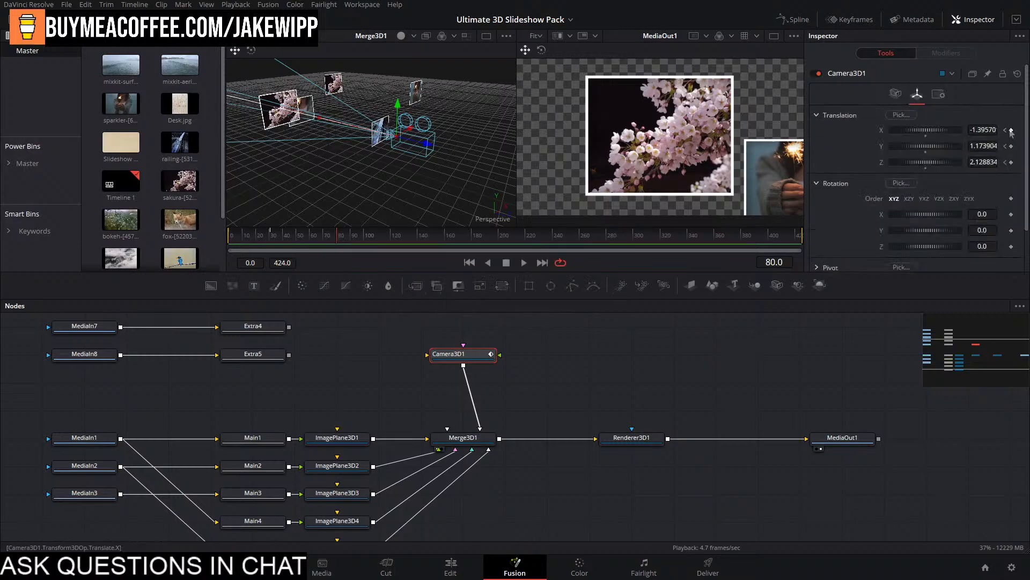
pyautogui.click(1011, 130)
pyautogui.click(1011, 145)
pyautogui.click(1011, 162)
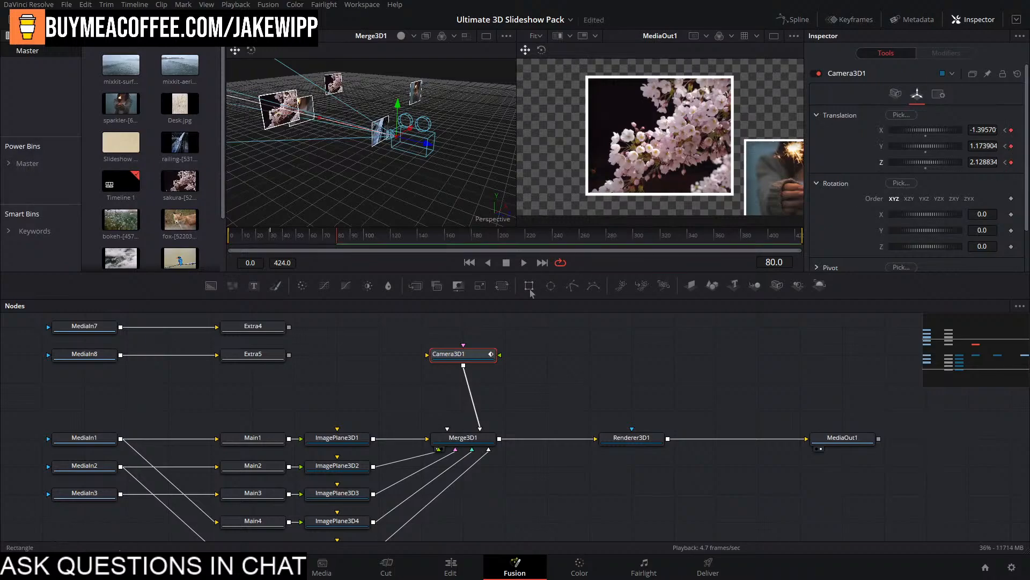
# Look through the system and user preferences, including the project save, editing and playback settings, for an automatic save option.
pyautogui.click(64, 5)
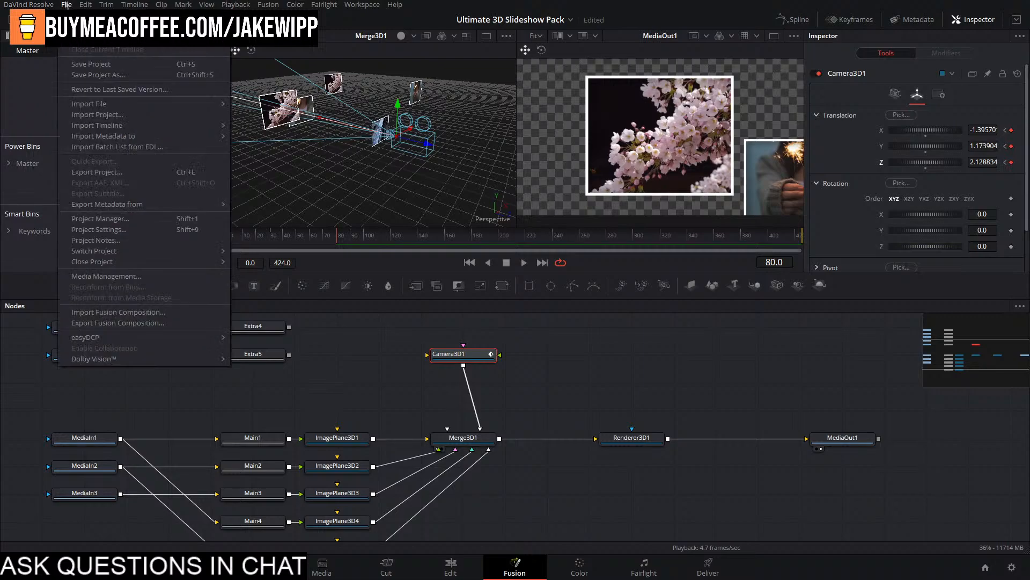
pyautogui.moveTo(25, 5)
pyautogui.click(51, 60)
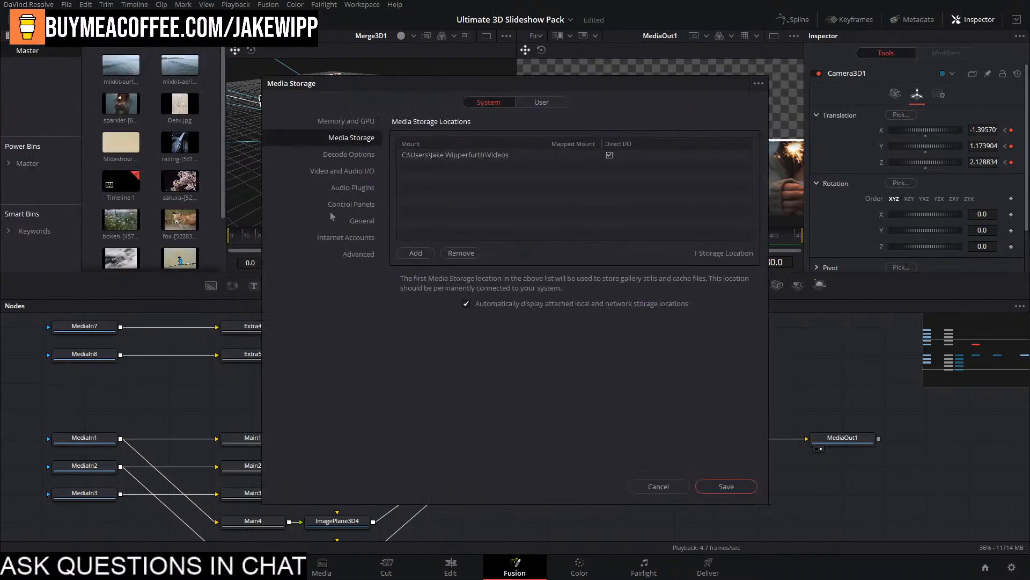
pyautogui.click(331, 202)
pyautogui.click(363, 121)
pyautogui.click(349, 172)
pyautogui.click(542, 102)
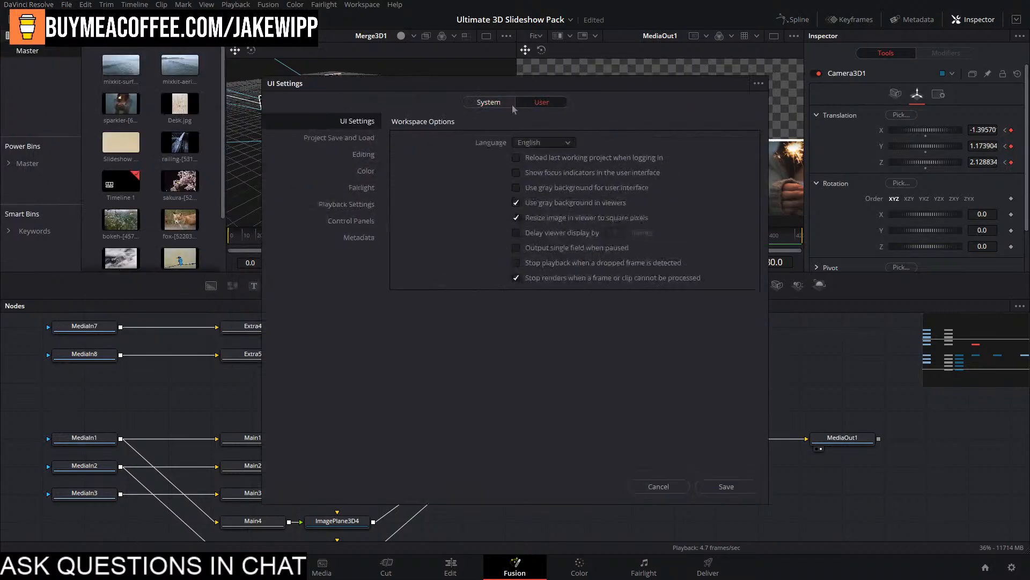
pyautogui.click(351, 138)
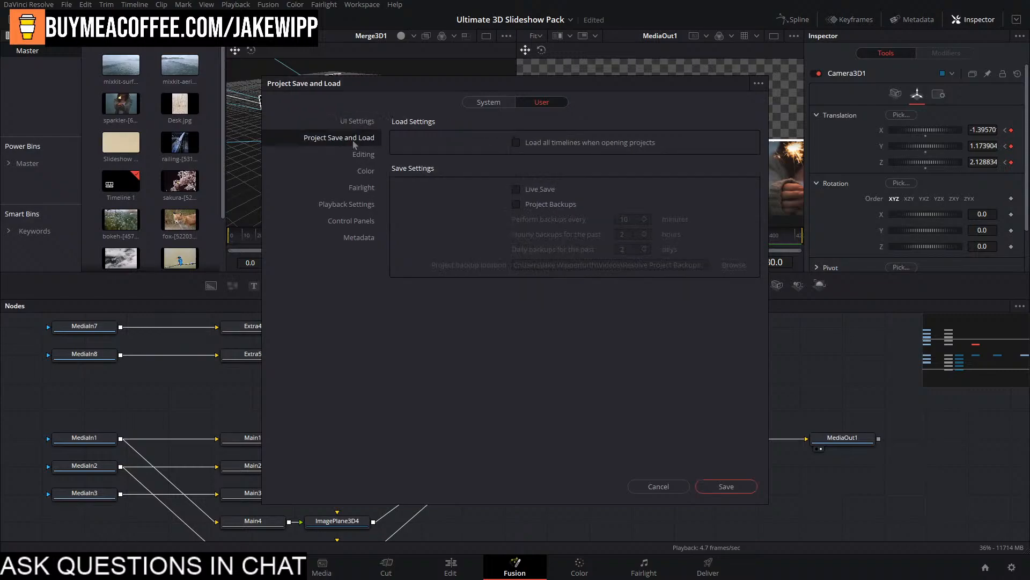
pyautogui.click(358, 122)
pyautogui.click(373, 156)
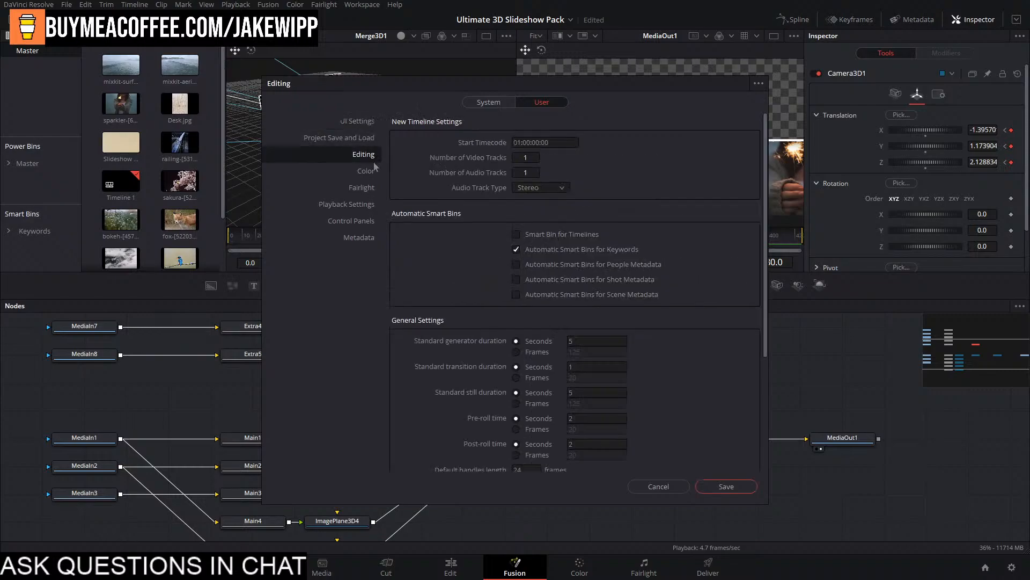
pyautogui.click(370, 171)
pyautogui.click(365, 204)
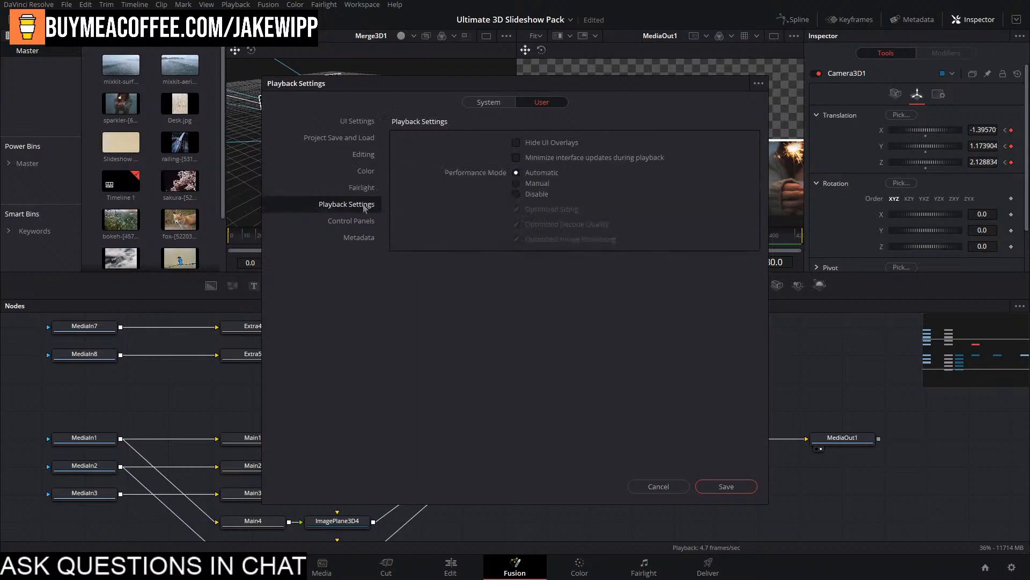
# Enable Live Save in the Project Save and Load preferences and save the preferences.
pyautogui.click(346, 139)
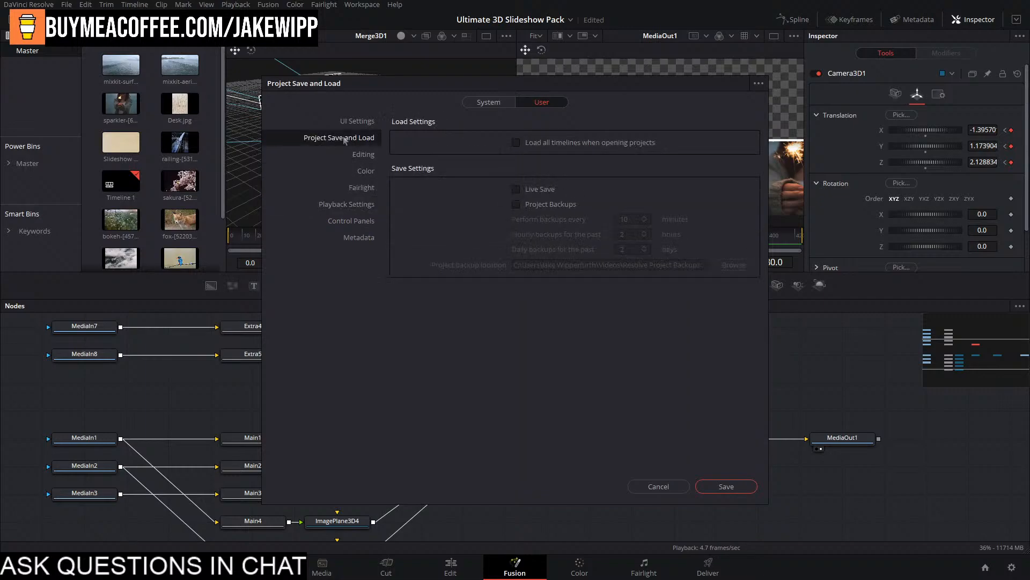
pyautogui.click(545, 192)
pyautogui.click(731, 486)
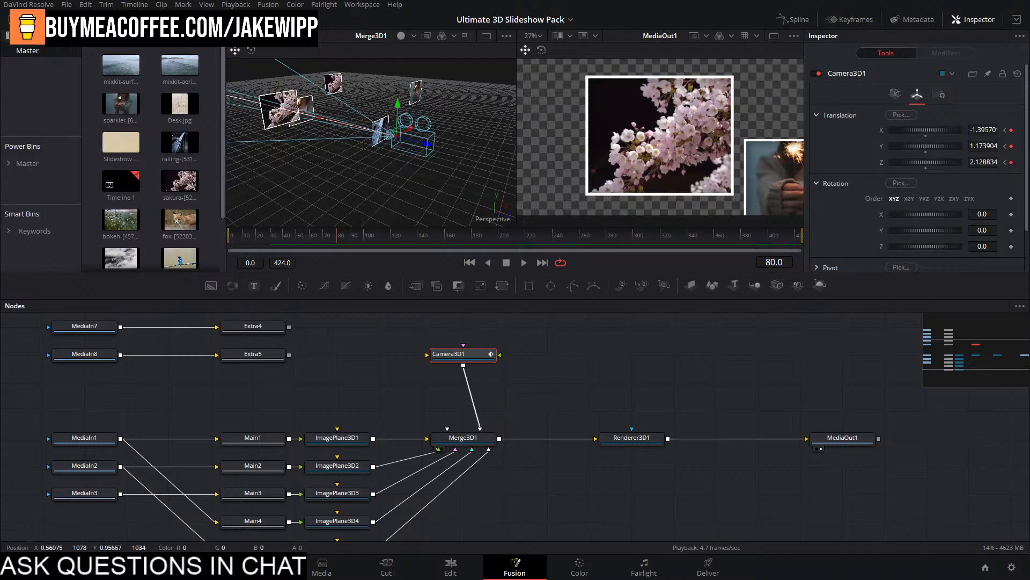
# At frame 105, move the camera across the 3D scene to the sparkler photo on ImagePlane3D2.
pyautogui.click(666, 354)
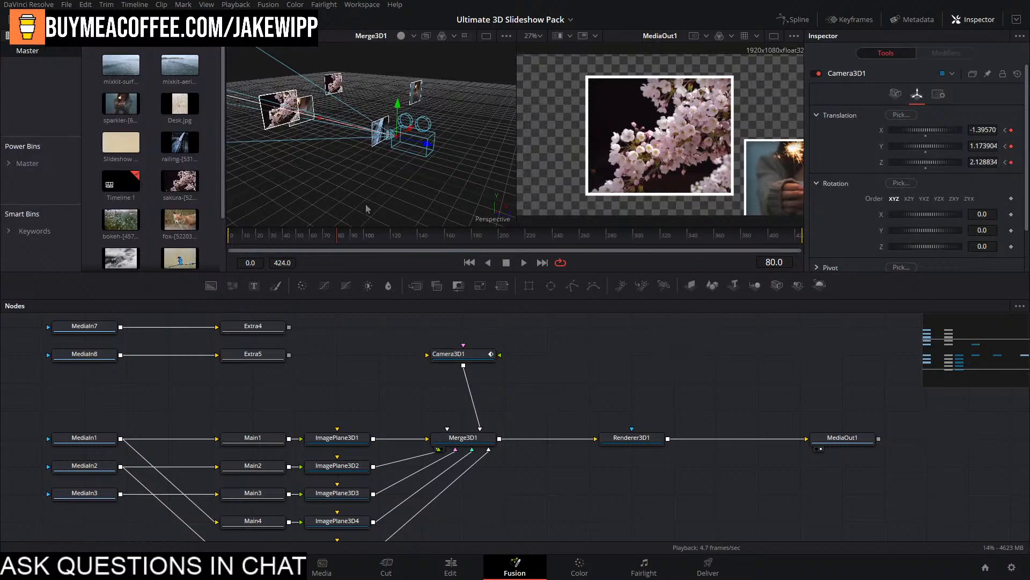
pyautogui.click(334, 243)
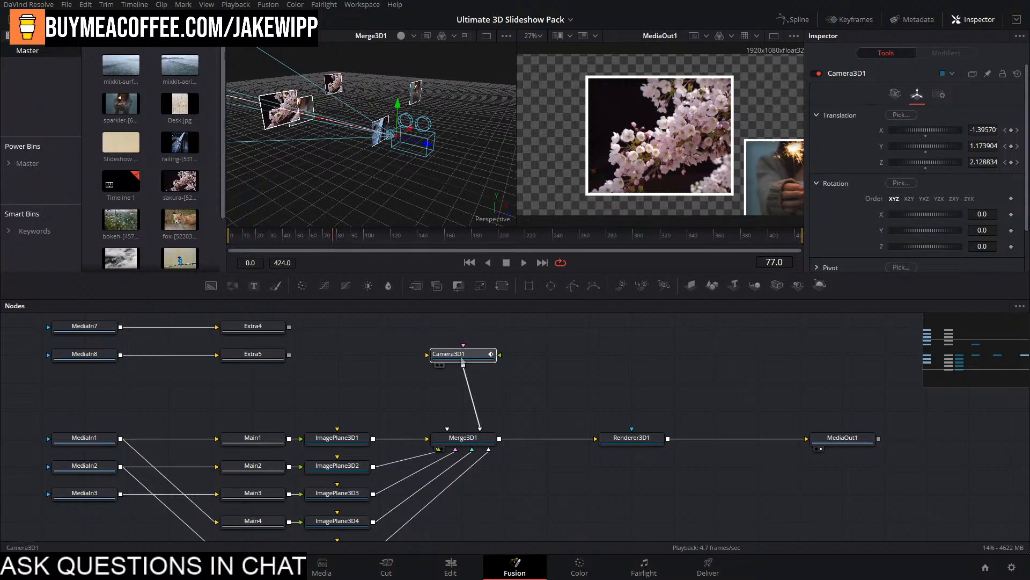
pyautogui.moveTo(342, 243); pyautogui.dragTo(368, 244)
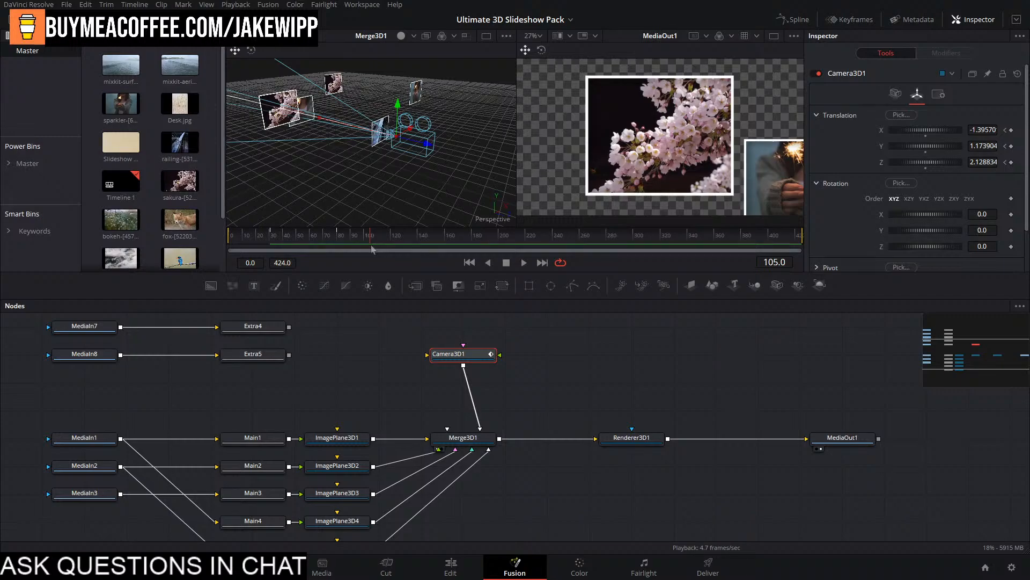
pyautogui.click(337, 468)
pyautogui.moveTo(408, 134); pyautogui.dragTo(513, 129)
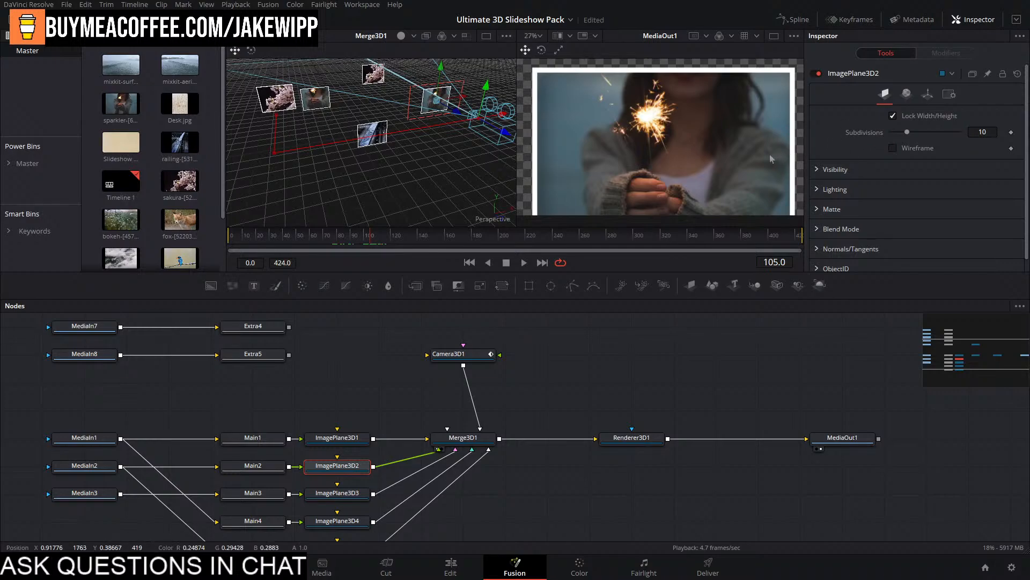
pyautogui.scroll(-3, 770, 154)
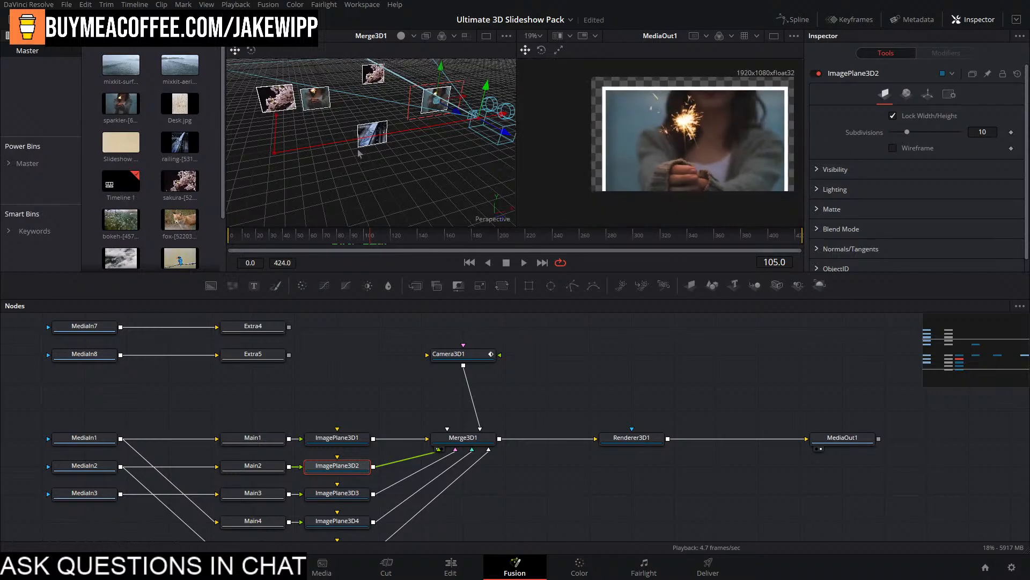
pyautogui.moveTo(357, 151); pyautogui.dragTo(485, 112)
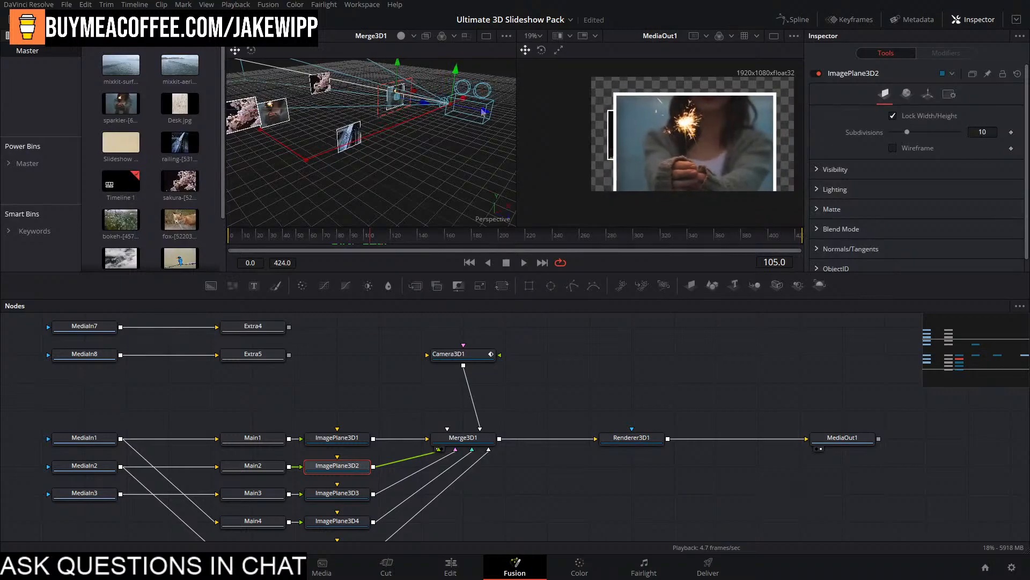
# Fine-tune the camera's height and distance at frame 105 so the whole sparkler photo and its white border are framed.
pyautogui.moveTo(457, 75); pyautogui.dragTo(454, 80)
pyautogui.scroll(-2, 467, 97)
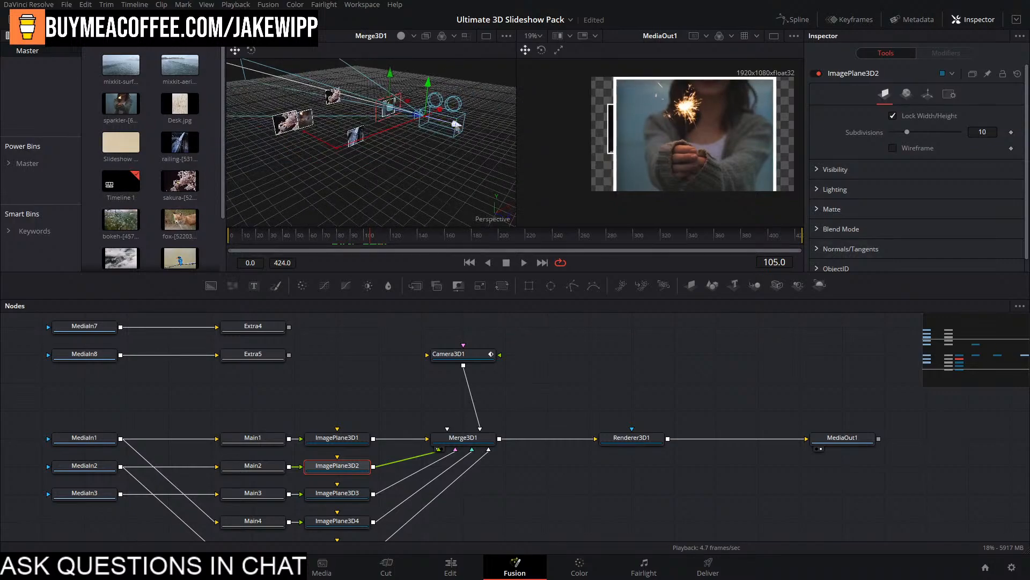
pyautogui.moveTo(456, 123); pyautogui.dragTo(460, 126)
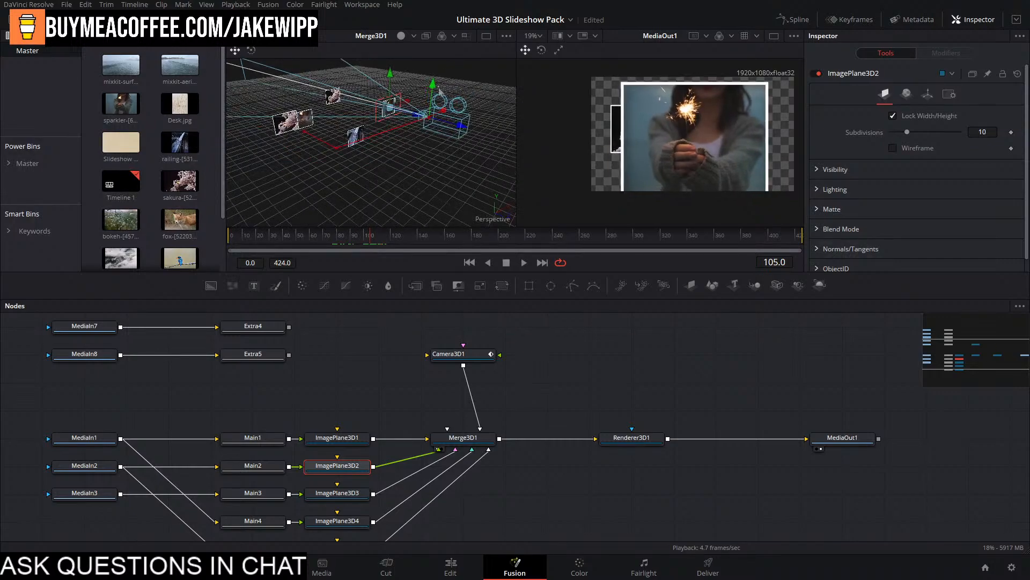
pyautogui.moveTo(435, 85); pyautogui.dragTo(436, 90)
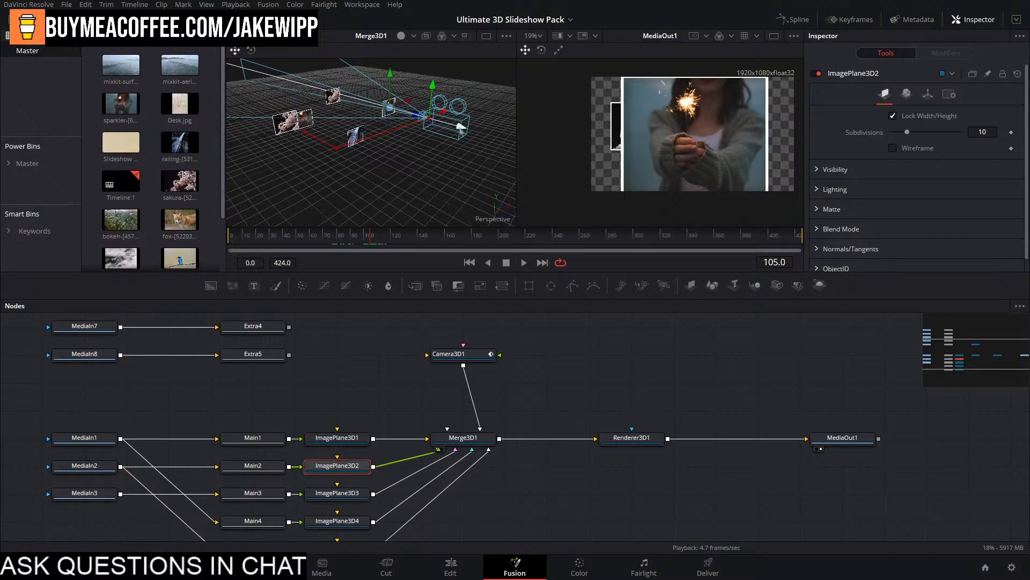
pyautogui.moveTo(460, 127); pyautogui.dragTo(467, 129)
pyautogui.moveTo(440, 85); pyautogui.dragTo(441, 90)
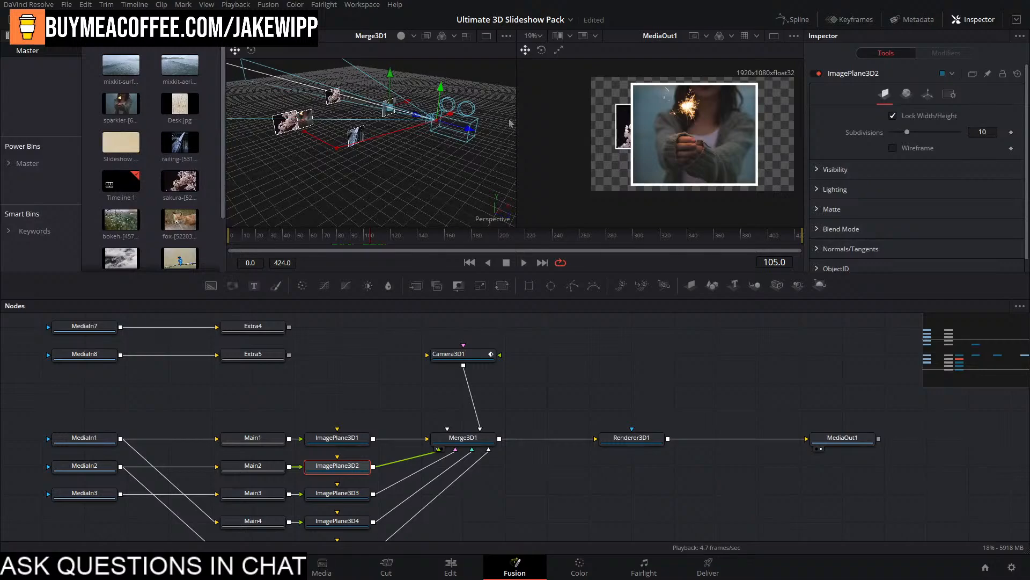
# Play and scrub the animation from frame 0 to review the camera move from the cherry blossom photo to the sparkler photo.
pyautogui.click(363, 237)
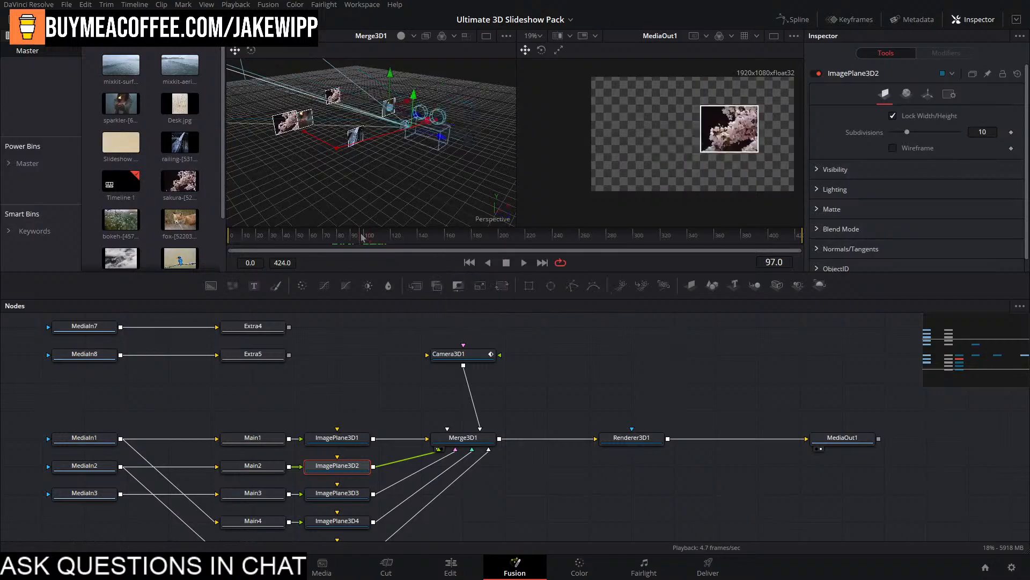
pyautogui.moveTo(361, 234); pyautogui.dragTo(228, 237)
pyautogui.press('space')
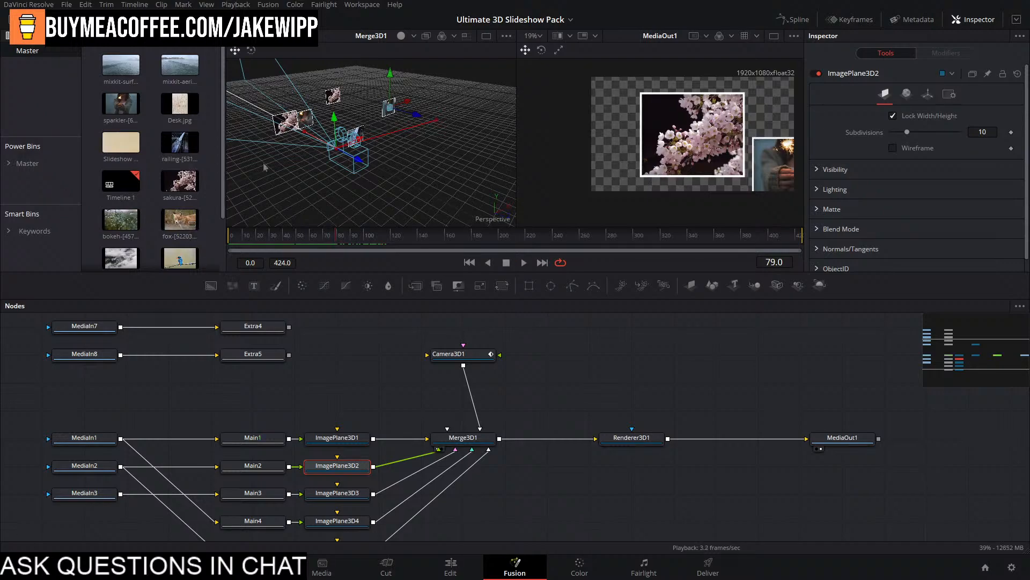
pyautogui.moveTo(304, 235); pyautogui.dragTo(91, 223)
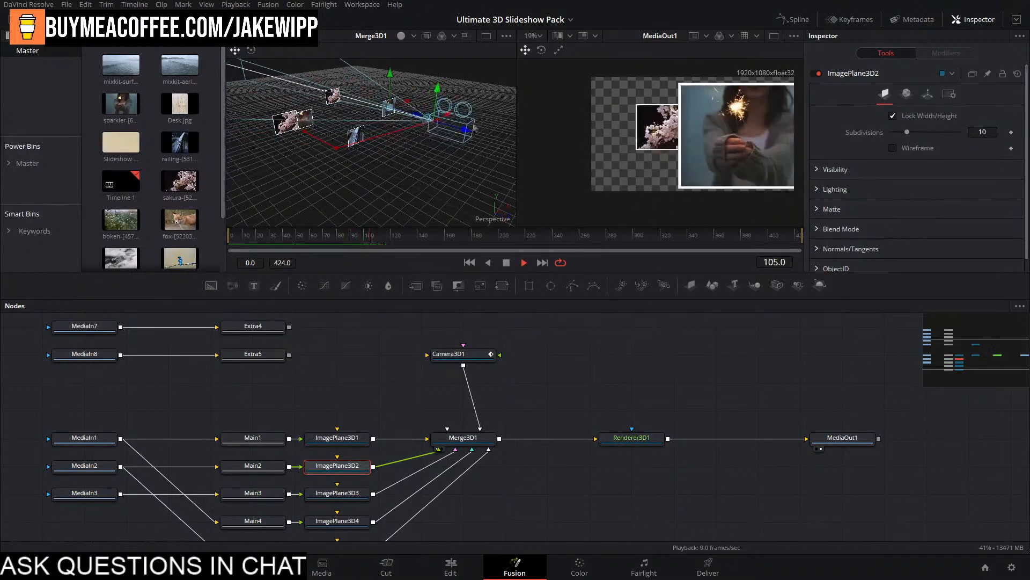
pyautogui.click(331, 243)
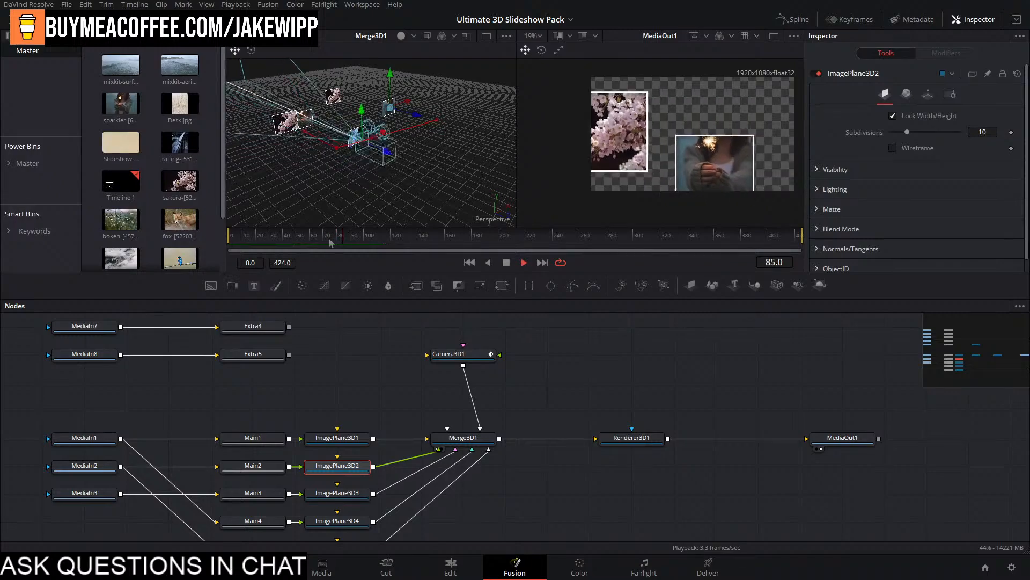
pyautogui.click(322, 240)
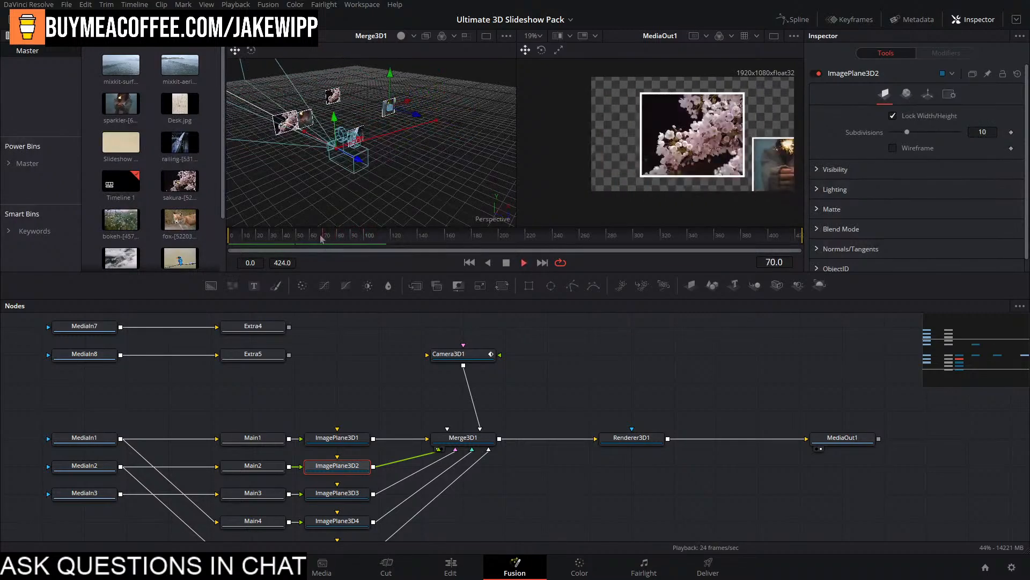
# Stop playback, open the Spline editor and fit Camera3D1's X, Y and Z Offset curves in its graph.
pyautogui.press('space')
pyautogui.click(793, 21)
pyautogui.moveTo(388, 408); pyautogui.dragTo(256, 421)
pyautogui.click(534, 334)
pyautogui.click(980, 306)
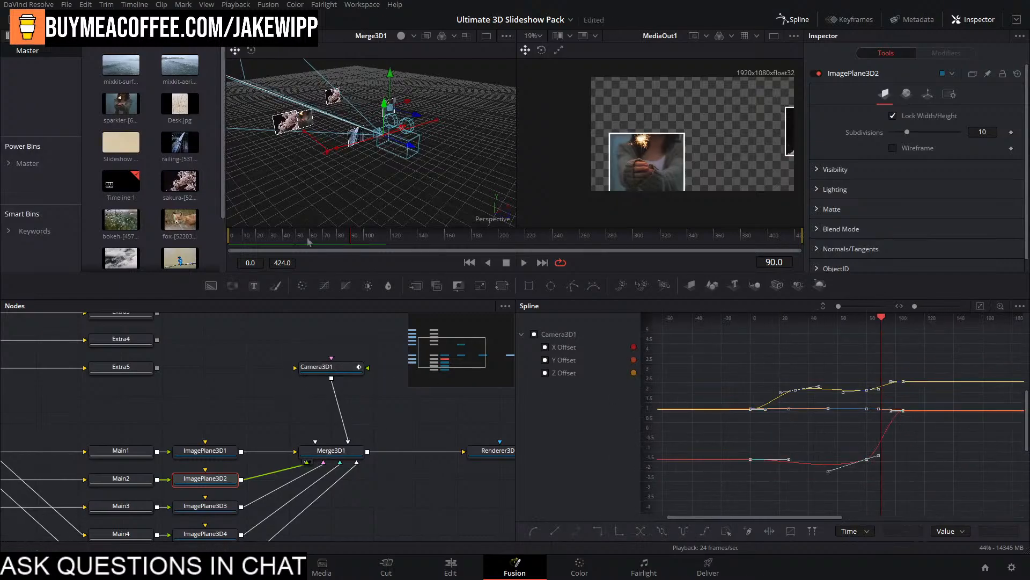
# Play the camera move from the start and scrub back to frame 33 to compare it with the offset curves.
pyautogui.moveTo(346, 234); pyautogui.dragTo(160, 267)
pyautogui.press('space')
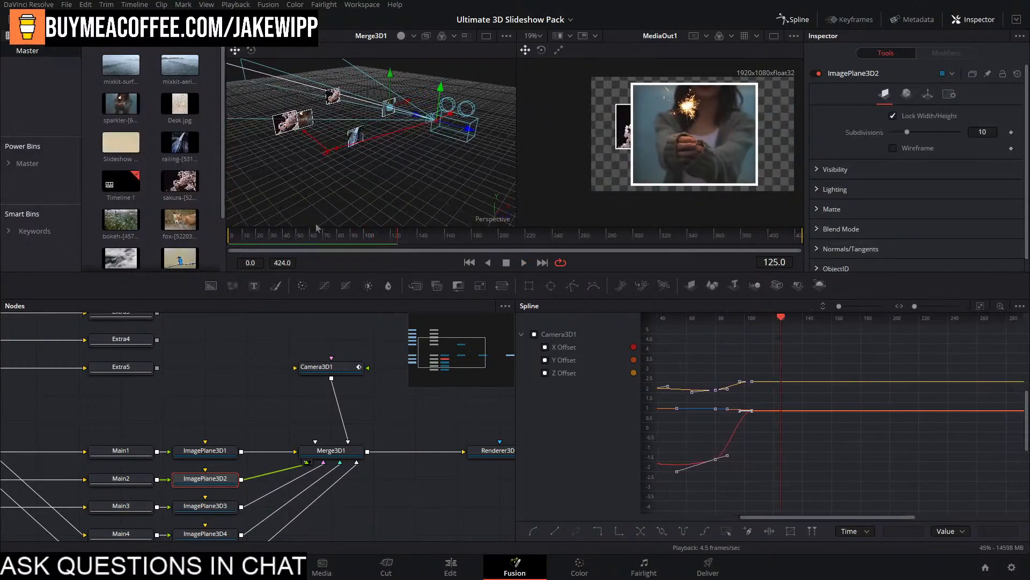
pyautogui.click(293, 246)
pyautogui.moveTo(293, 246); pyautogui.dragTo(274, 271)
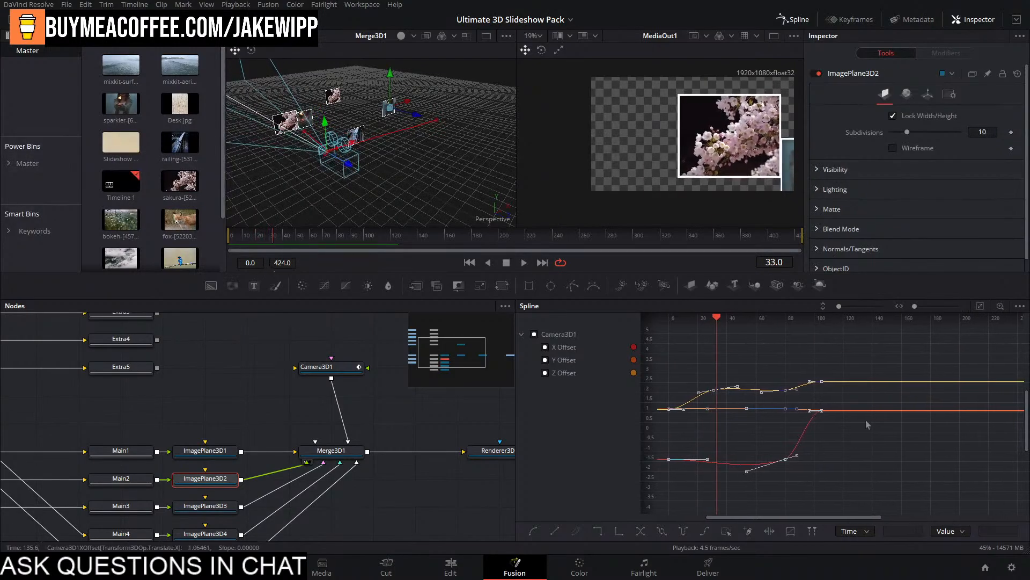
# Level the handles of the camera's Z Offset keyframe at frame 31 to flatten the curve toward frame 80.
pyautogui.click(751, 367)
pyautogui.scroll(2, 750, 367)
pyautogui.moveTo(693, 361); pyautogui.dragTo(761, 383)
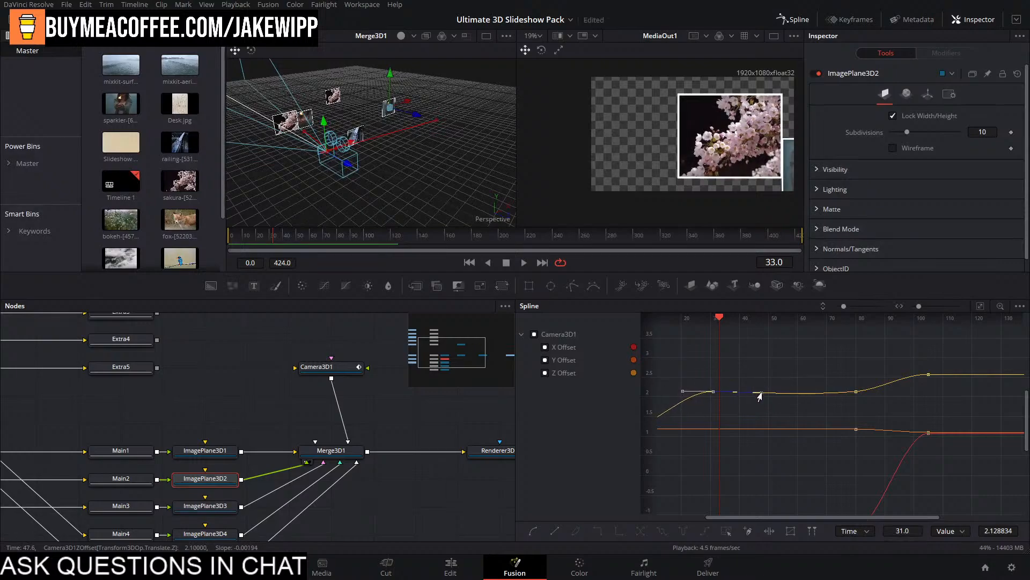
pyautogui.moveTo(770, 406); pyautogui.dragTo(811, 307)
pyautogui.moveTo(801, 398); pyautogui.dragTo(782, 374)
pyautogui.scroll(-2, 806, 407)
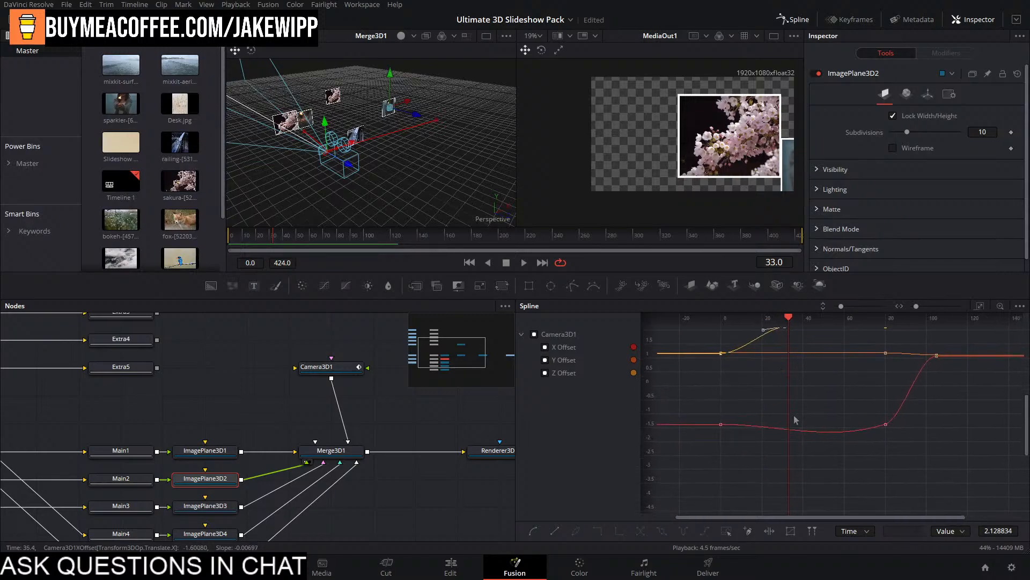
# Raise the incoming handle of the X Offset keyframe at frame 80 and level the Z Offset handle following frame 31.
pyautogui.moveTo(695, 395); pyautogui.dragTo(815, 499)
pyautogui.moveTo(877, 404); pyautogui.dragTo(919, 461)
pyautogui.moveTo(901, 422); pyautogui.dragTo(910, 421)
pyautogui.press('space')
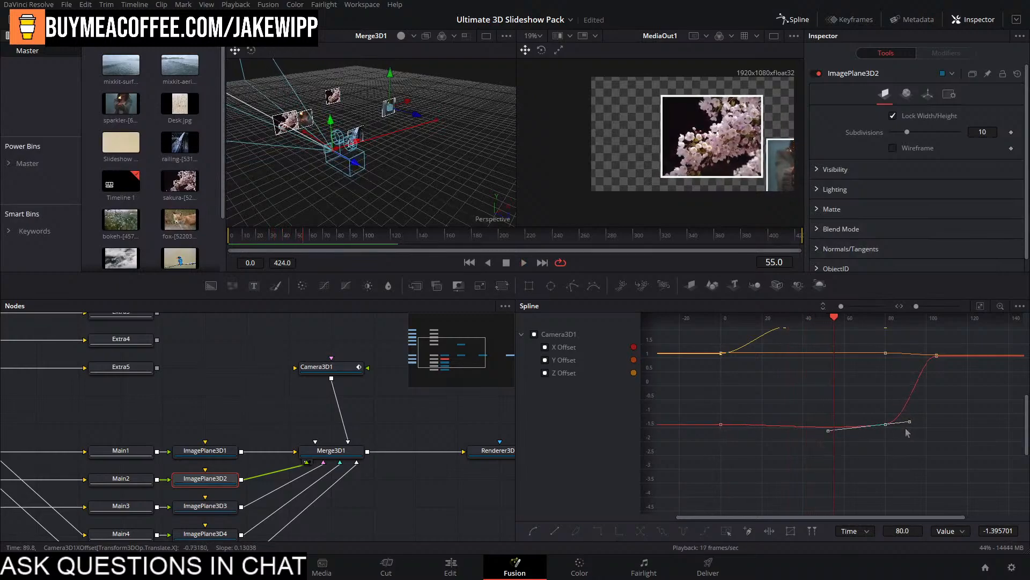
pyautogui.moveTo(847, 356); pyautogui.dragTo(814, 431)
pyautogui.moveTo(731, 369); pyautogui.dragTo(787, 406)
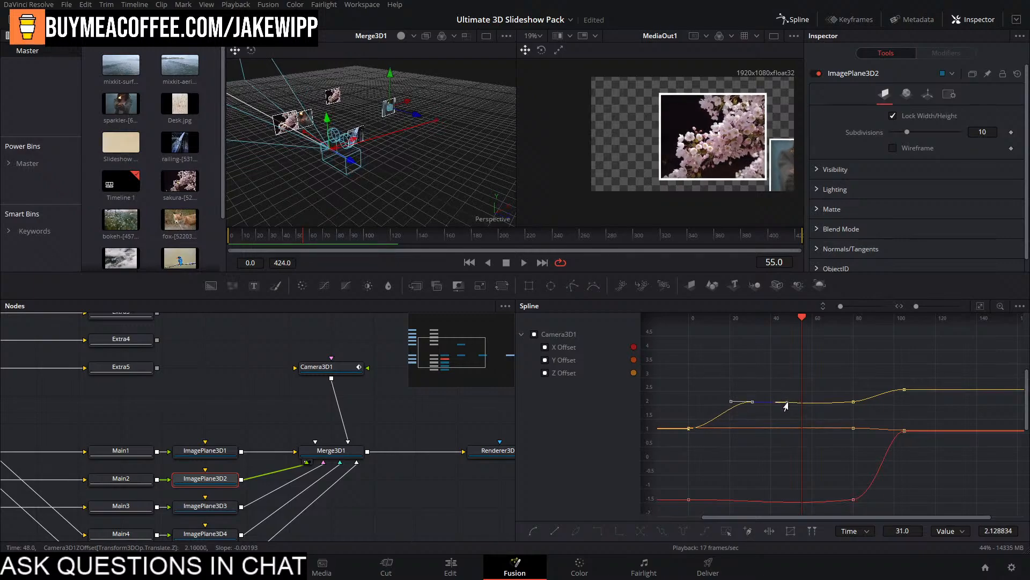
# Play the smoothed camera move through to the sparkler photo and save the project.
pyautogui.press('space')
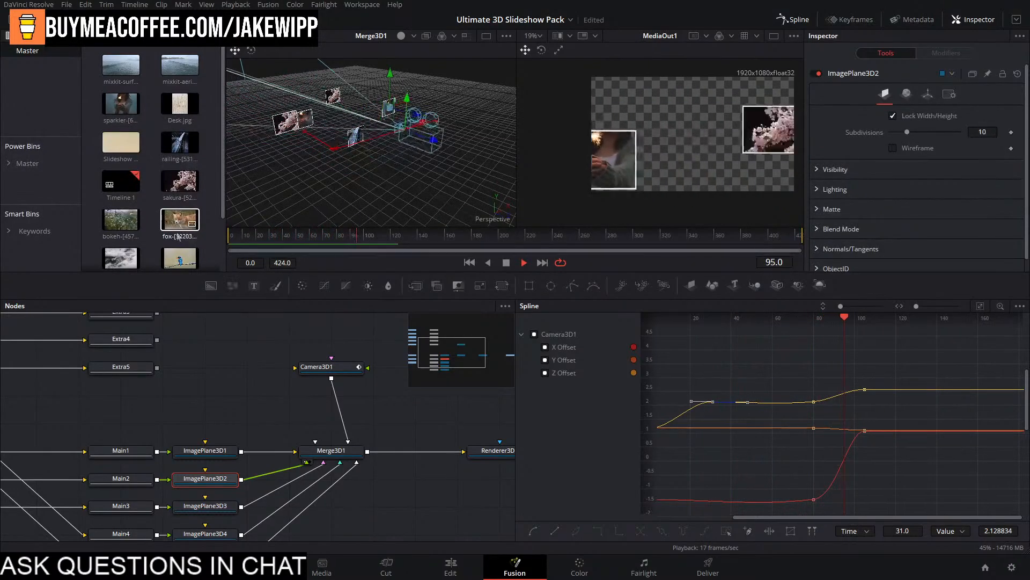
pyautogui.press('space')
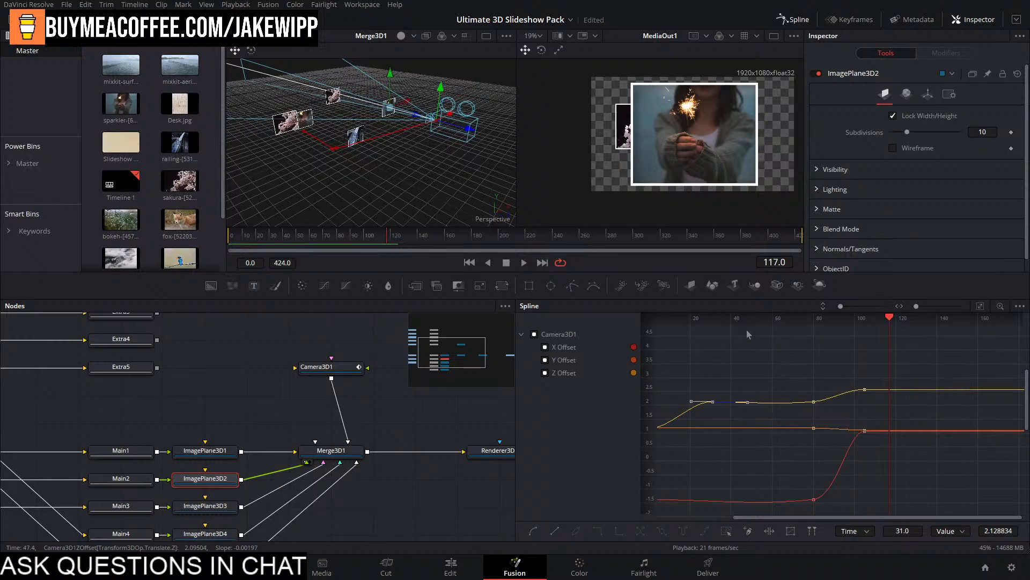
pyautogui.hotkey('ctrl', 's')
# At frame 140, add X, Y and Z Translation keyframes to Camera3D1 to hold it on the sparkler photo.
pyautogui.click(322, 367)
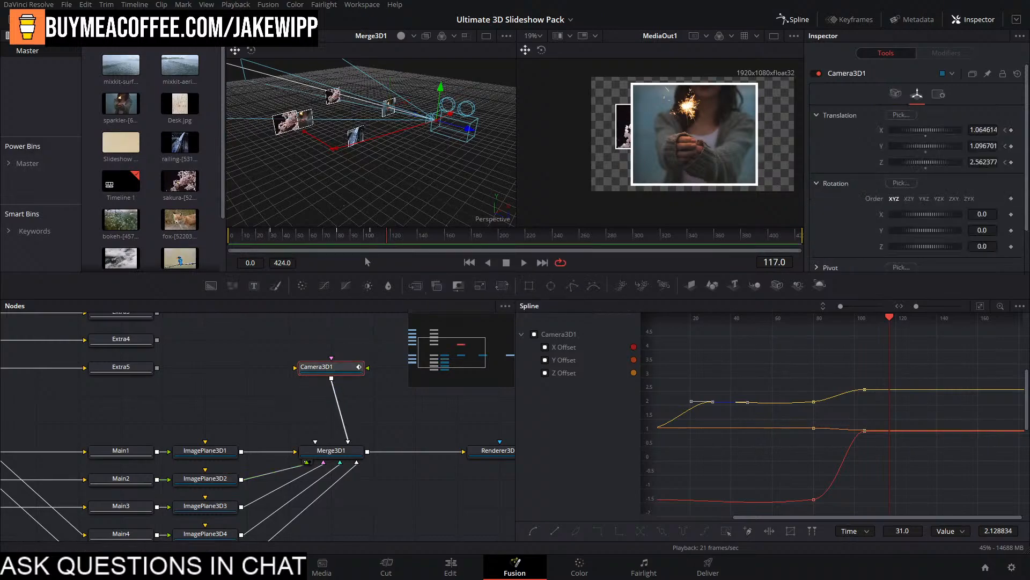
pyautogui.moveTo(382, 240); pyautogui.dragTo(418, 251)
pyautogui.moveTo(346, 237); pyautogui.dragTo(418, 237)
pyautogui.click(1011, 130)
pyautogui.click(1012, 146)
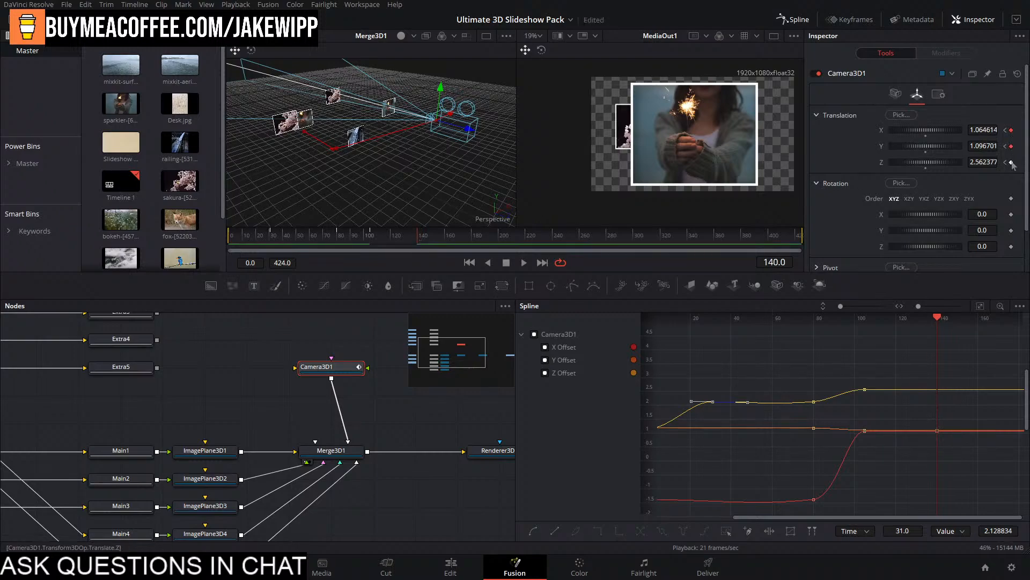
pyautogui.click(1011, 163)
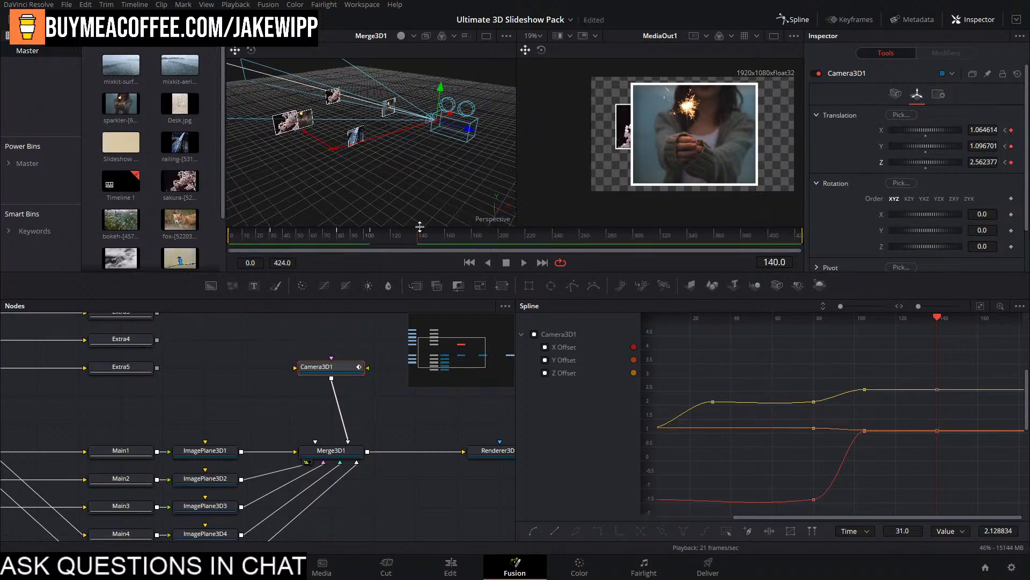
# Select ImagePlane3D3, ImagePlane3D4 and ImagePlane3D5 in turn to locate their photos in the 3D scene.
pyautogui.click(446, 241)
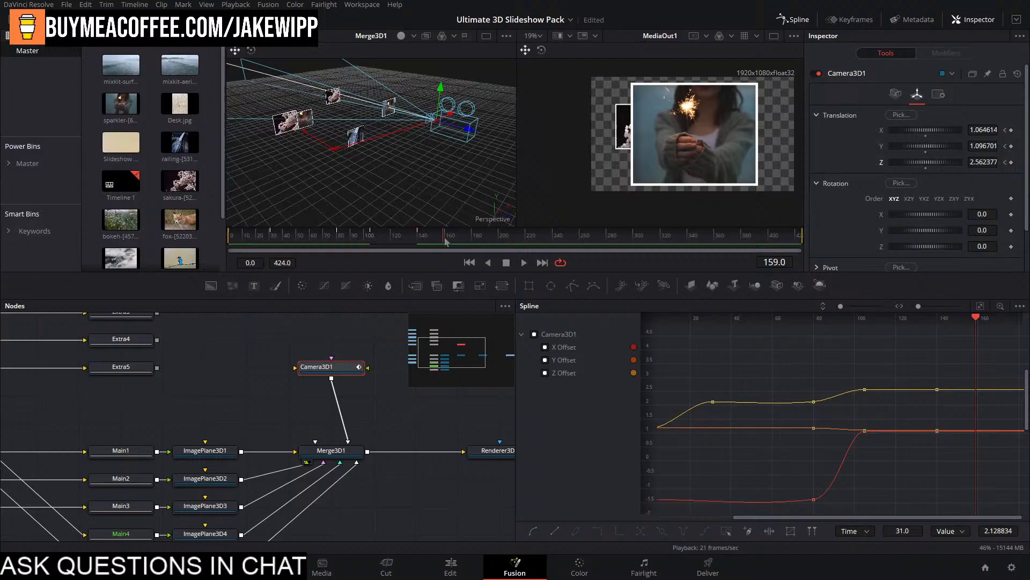
pyautogui.click(205, 506)
pyautogui.moveTo(386, 175); pyautogui.dragTo(330, 192)
pyautogui.moveTo(197, 518); pyautogui.dragTo(313, 443)
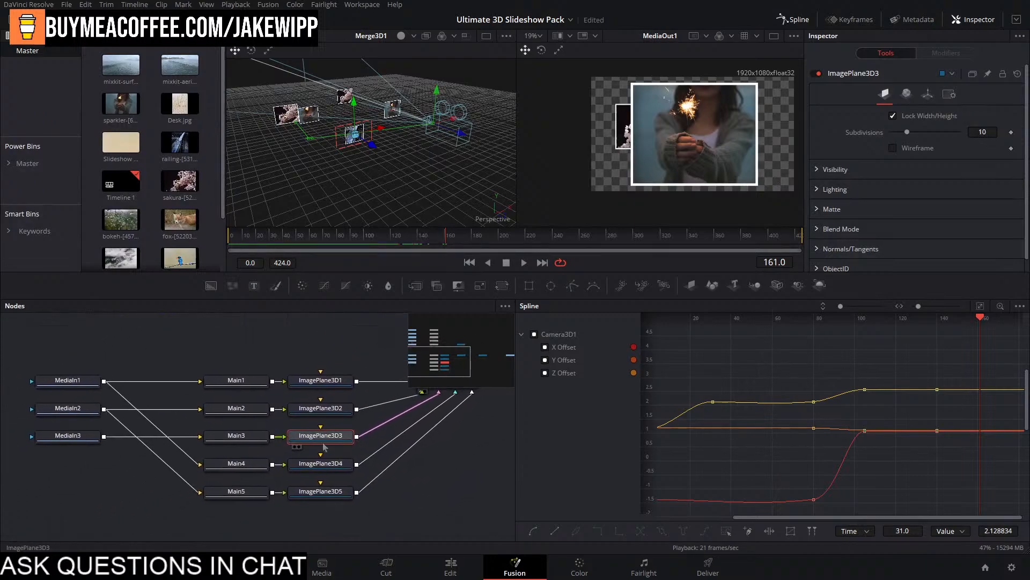
pyautogui.moveTo(357, 137); pyautogui.dragTo(334, 133)
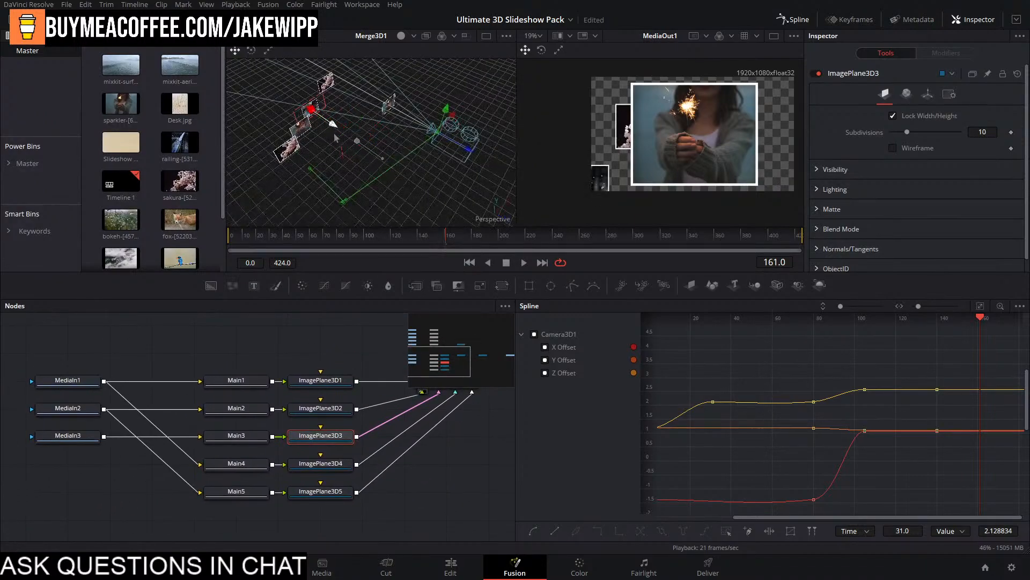
pyautogui.click(323, 464)
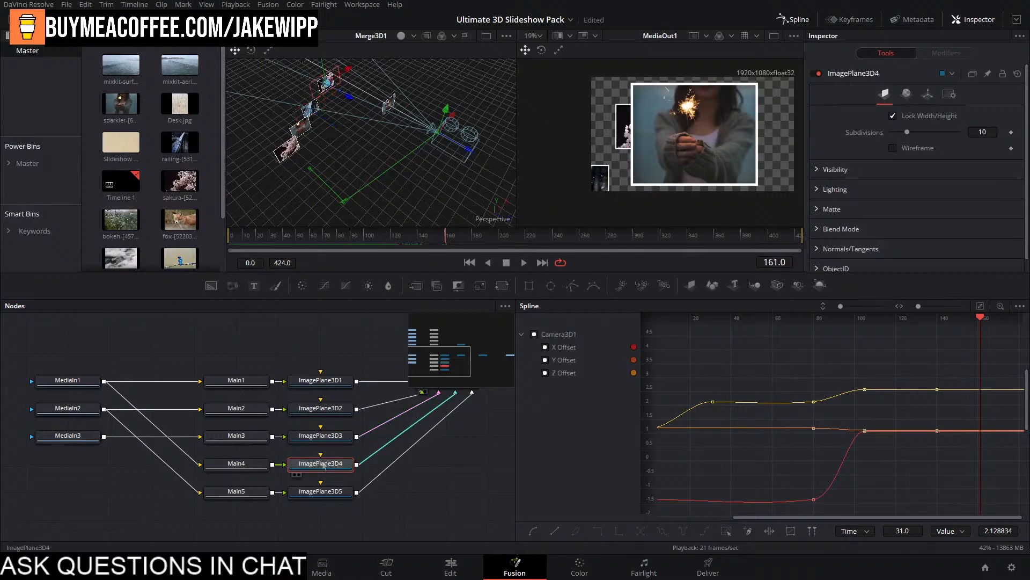
pyautogui.click(322, 492)
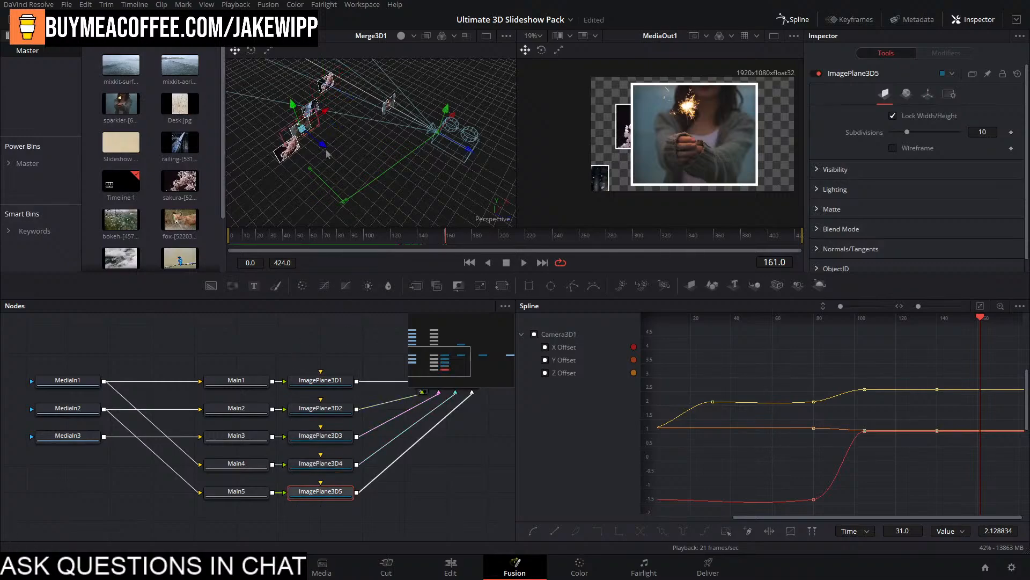
pyautogui.moveTo(327, 152); pyautogui.dragTo(239, 47)
pyautogui.moveTo(400, 455); pyautogui.dragTo(301, 541)
# At frame 161, move Camera3D1 to frame the railing photo, at about X -0.02, Y 0.58 and Z 0.79.
pyautogui.click(347, 386)
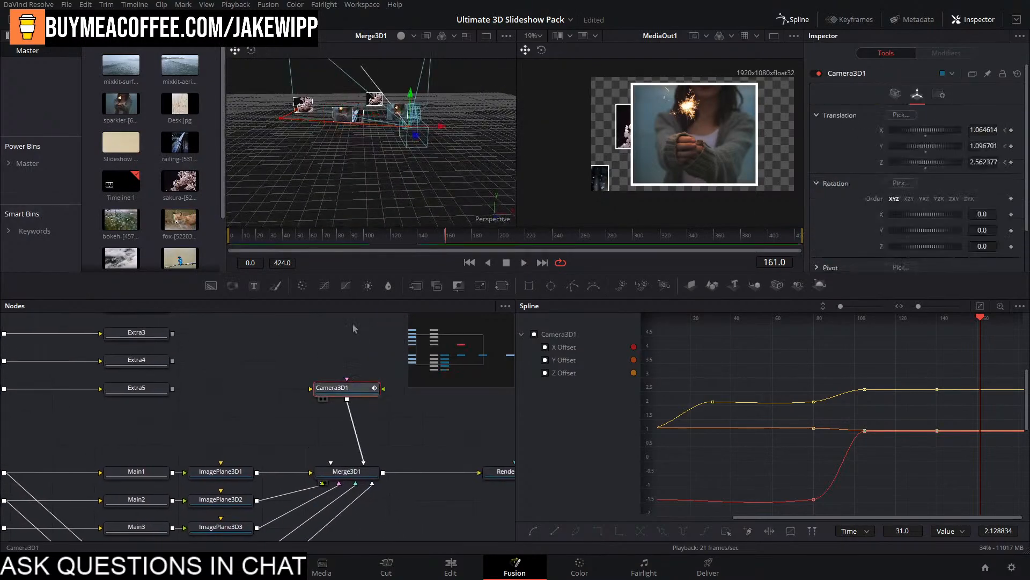
pyautogui.moveTo(414, 128); pyautogui.dragTo(384, 148)
pyautogui.moveTo(348, 102); pyautogui.dragTo(367, 168)
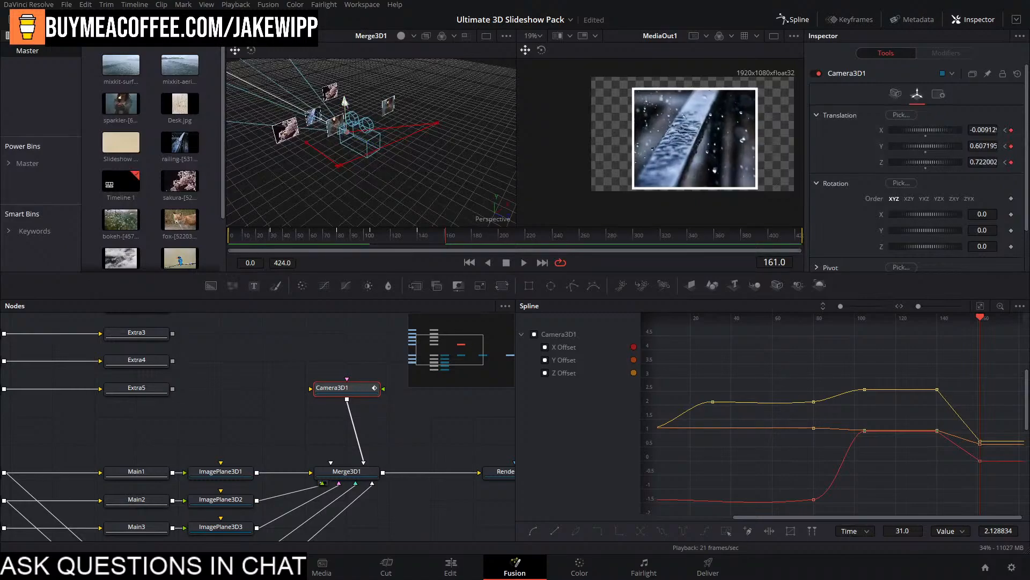
pyautogui.moveTo(345, 100); pyautogui.dragTo(345, 101)
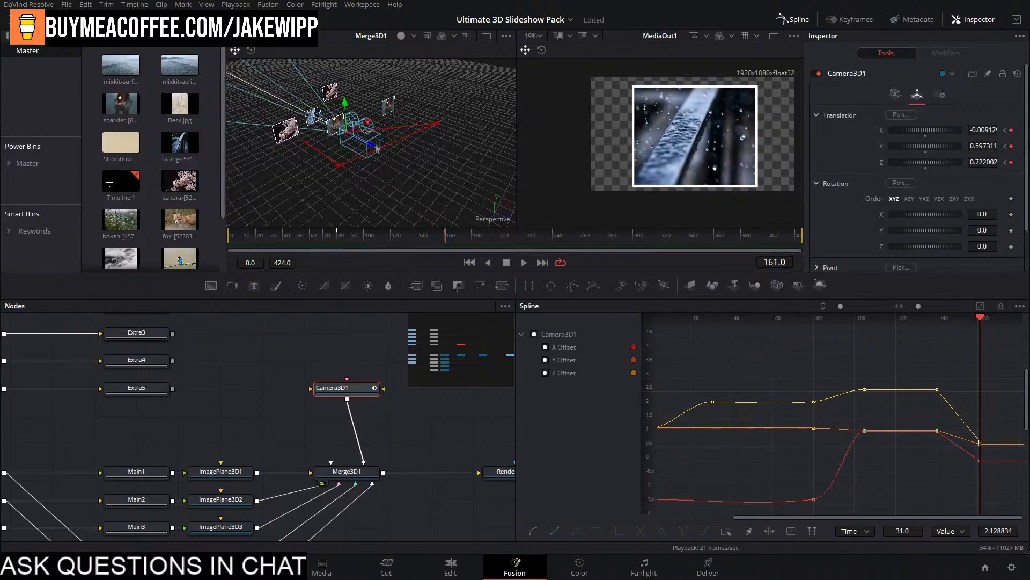
pyautogui.moveTo(375, 149); pyautogui.dragTo(359, 124)
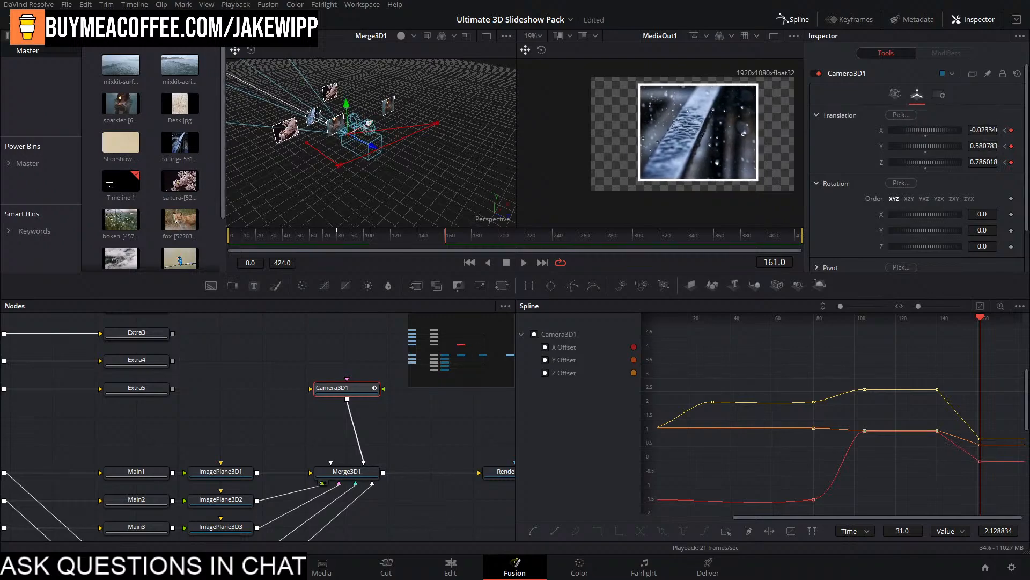
# Smooth the camera's X, Y and Z Offset keyframes across the move from frame 140 to frame 161.
pyautogui.press('-')
pyautogui.moveTo(768, 362); pyautogui.dragTo(965, 509)
pyautogui.moveTo(838, 367); pyautogui.dragTo(930, 461)
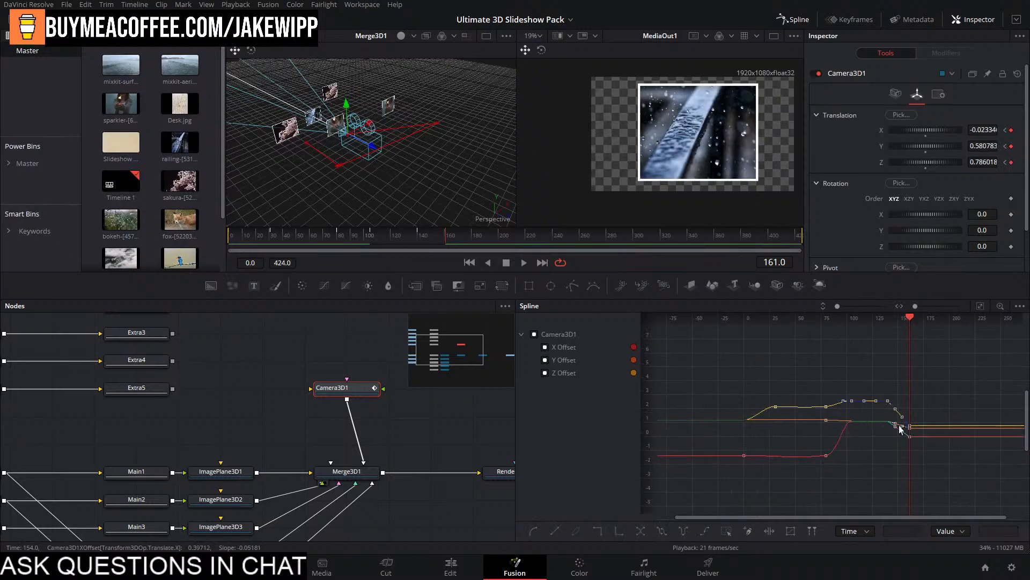
pyautogui.hotkey('shift', 's')
pyautogui.scroll(3, 928, 403)
# Lower the incoming handles of the offset keyframes at frame 140 to keep the curves nearly flat before the move.
pyautogui.moveTo(928, 403); pyautogui.dragTo(942, 406)
pyautogui.click(808, 365)
pyautogui.moveTo(805, 366); pyautogui.dragTo(865, 494)
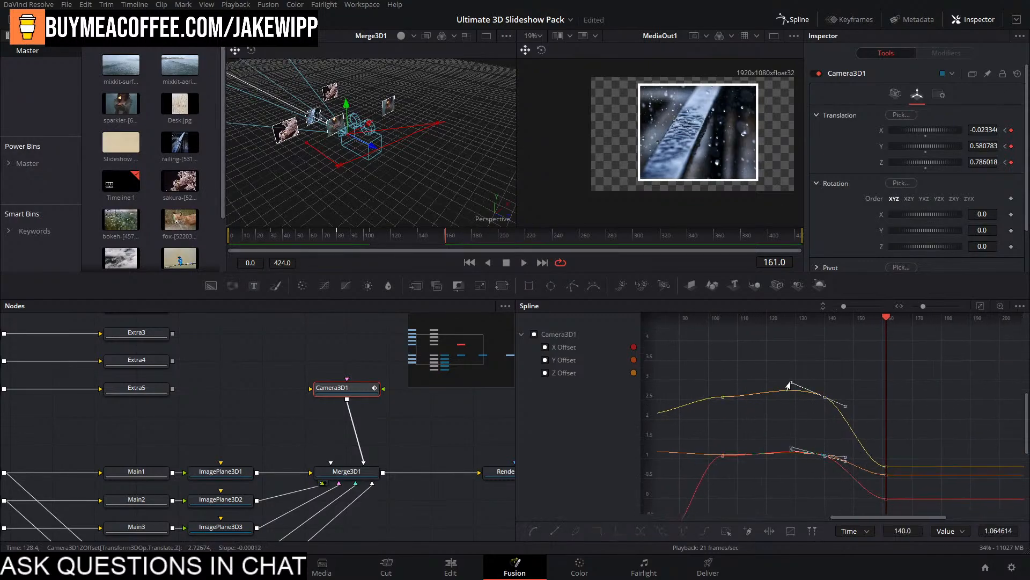
pyautogui.moveTo(789, 386); pyautogui.dragTo(792, 394)
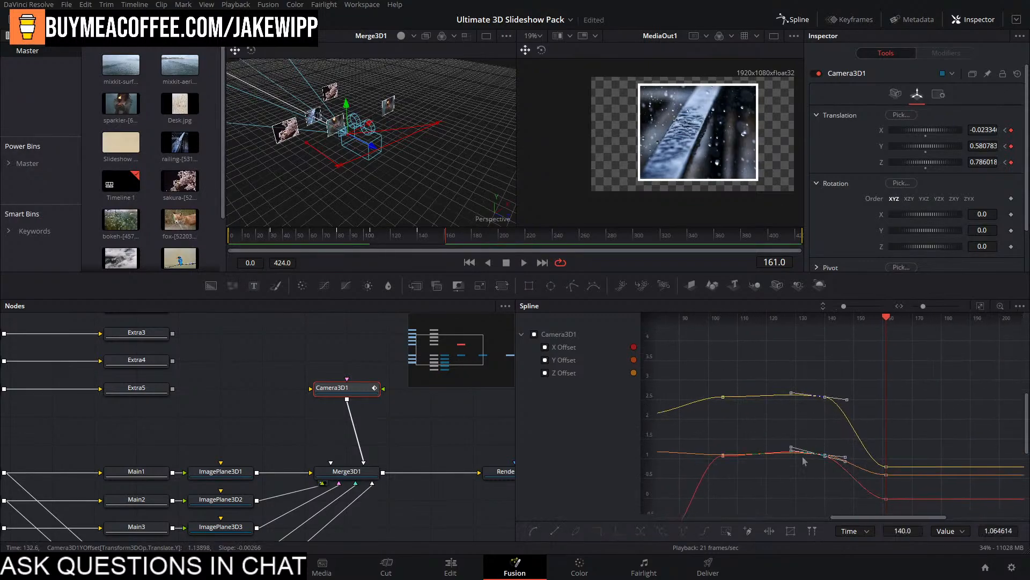
pyautogui.moveTo(789, 449); pyautogui.dragTo(789, 454)
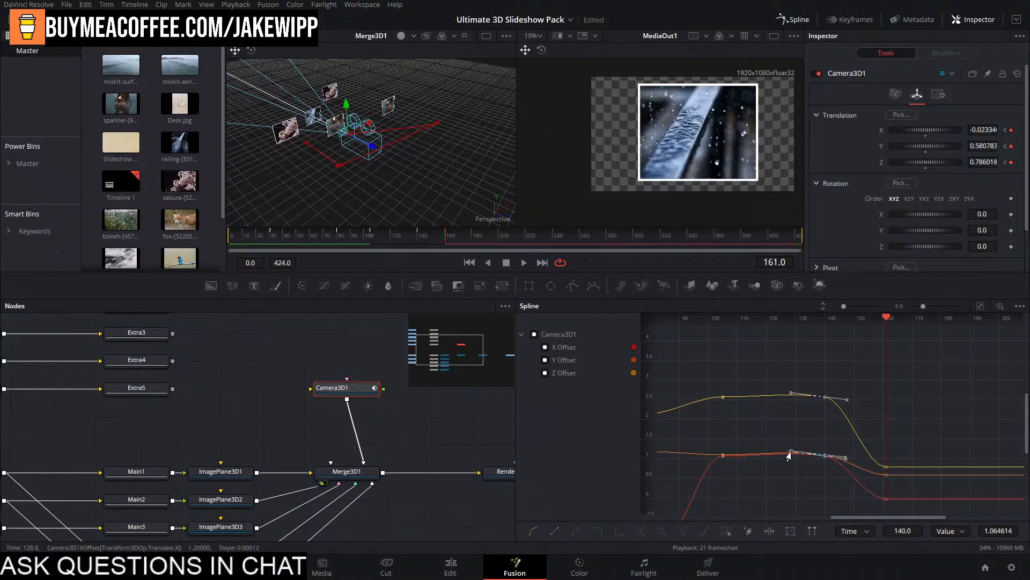
# Play the animation from frames 140, 90 and 0 to review the camera moves, and save the project.
pyautogui.click(417, 239)
pyautogui.press('space')
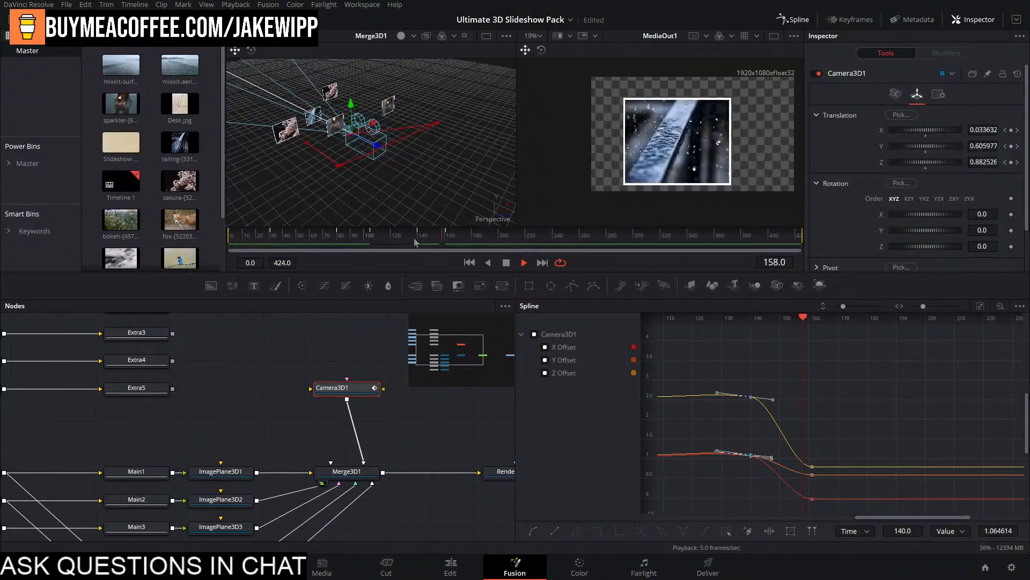
pyautogui.press('space')
pyautogui.moveTo(418, 237); pyautogui.dragTo(353, 248)
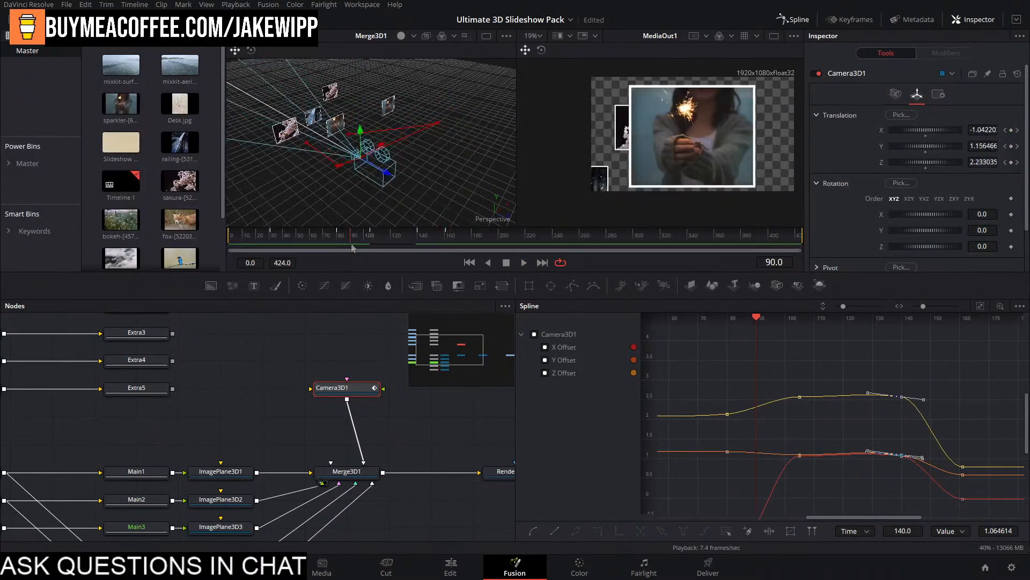
pyautogui.press('space')
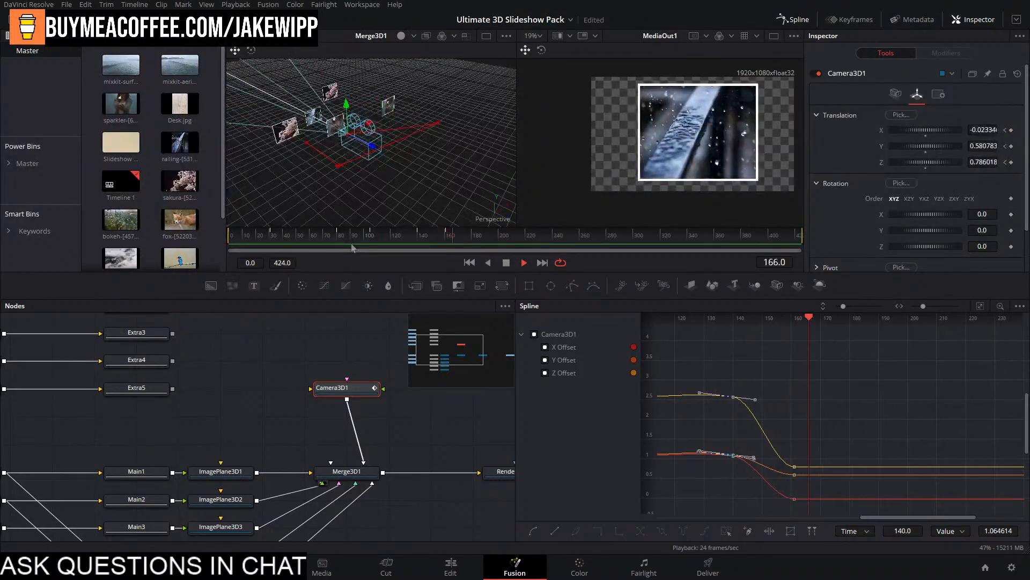
pyautogui.moveTo(399, 238); pyautogui.dragTo(132, 233)
pyautogui.press('space')
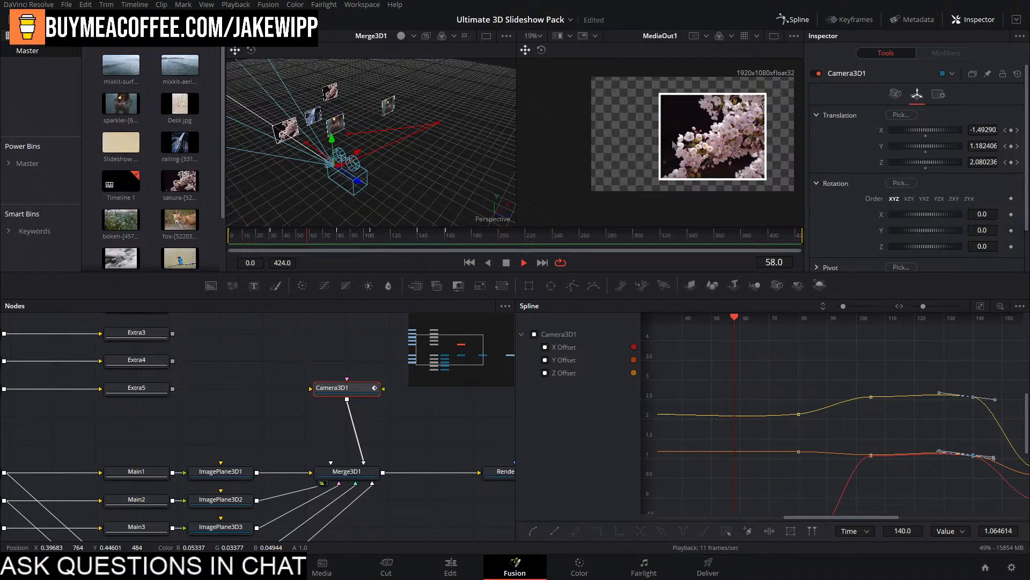
pyautogui.hotkey('ctrl', 's')
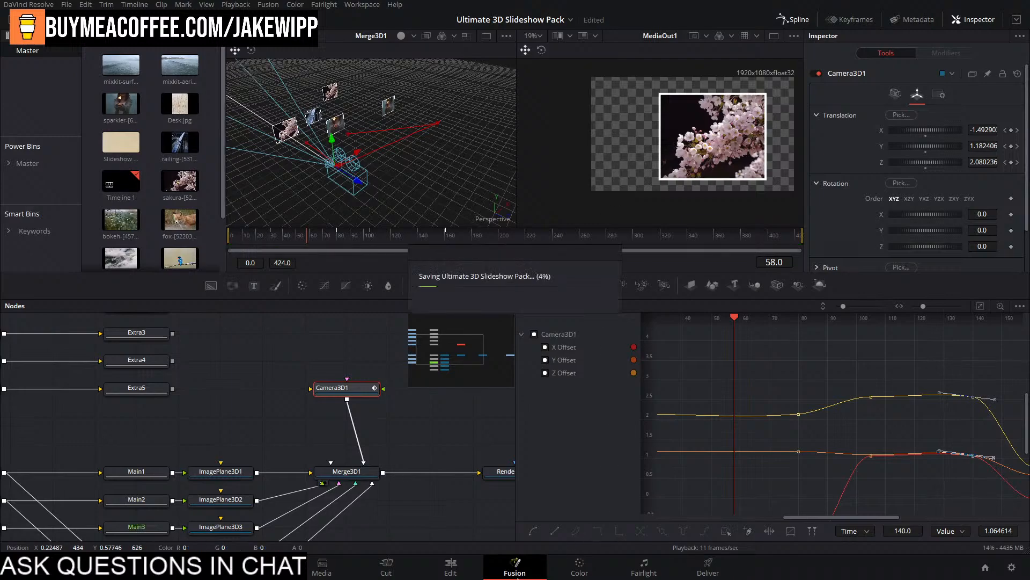
# On the Edit page, place the playhead at the start of the Video 3 Fusion Composition and turn off half-resolution timeline proxy playback.
pyautogui.click(461, 571)
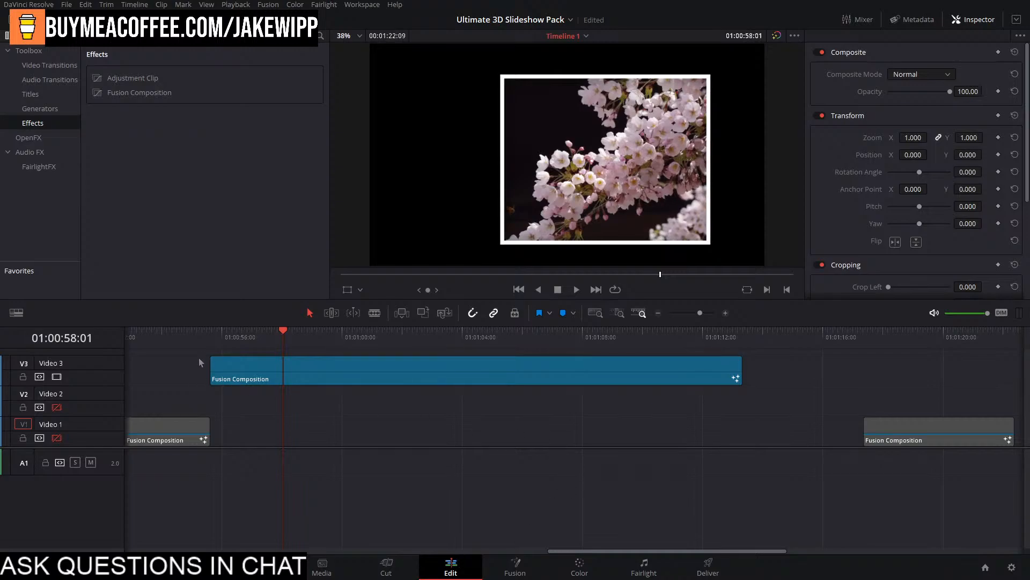
pyautogui.click(213, 342)
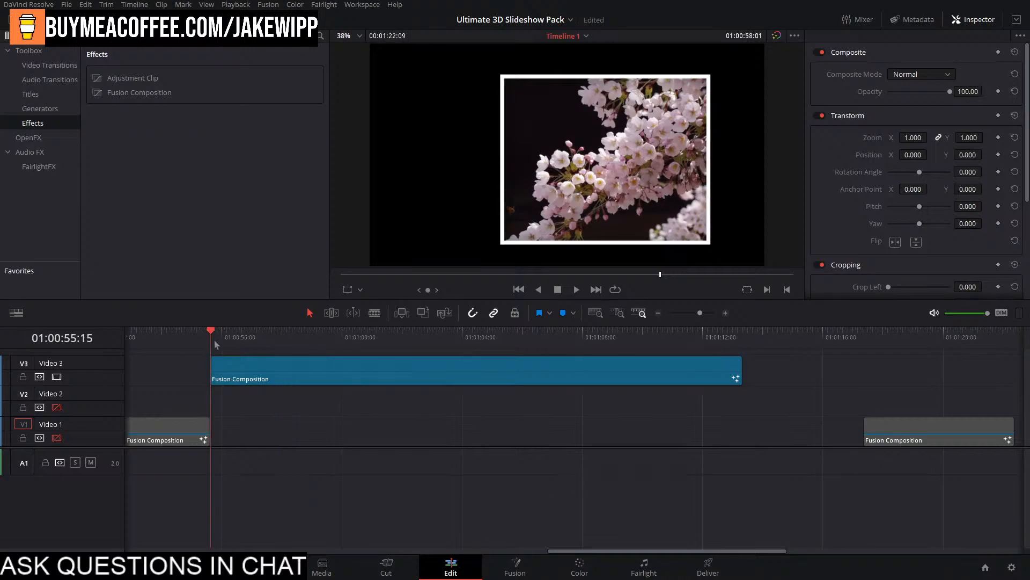
pyautogui.moveTo(431, 436); pyautogui.dragTo(573, 420)
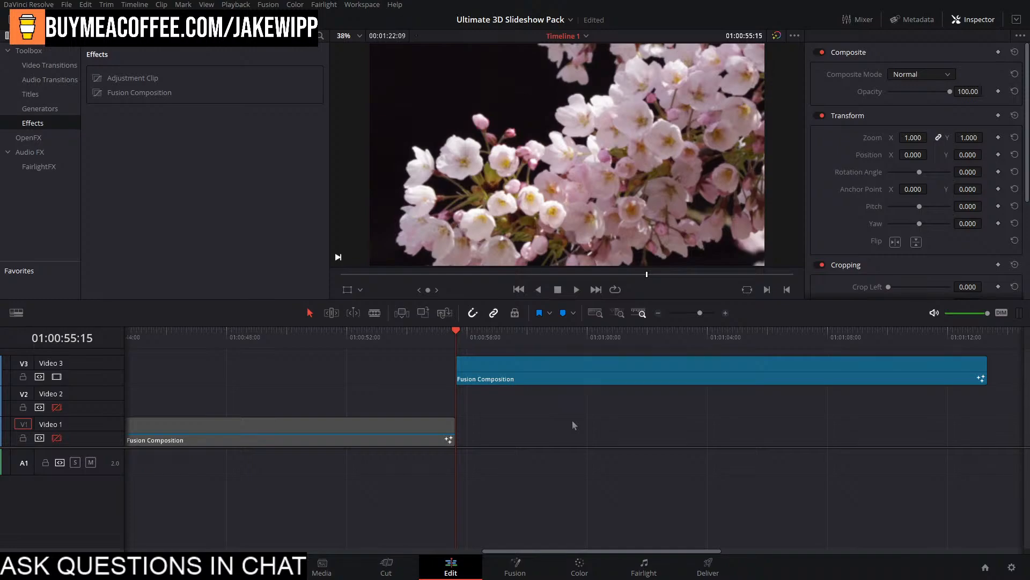
pyautogui.click(236, 5)
pyautogui.moveTo(254, 46)
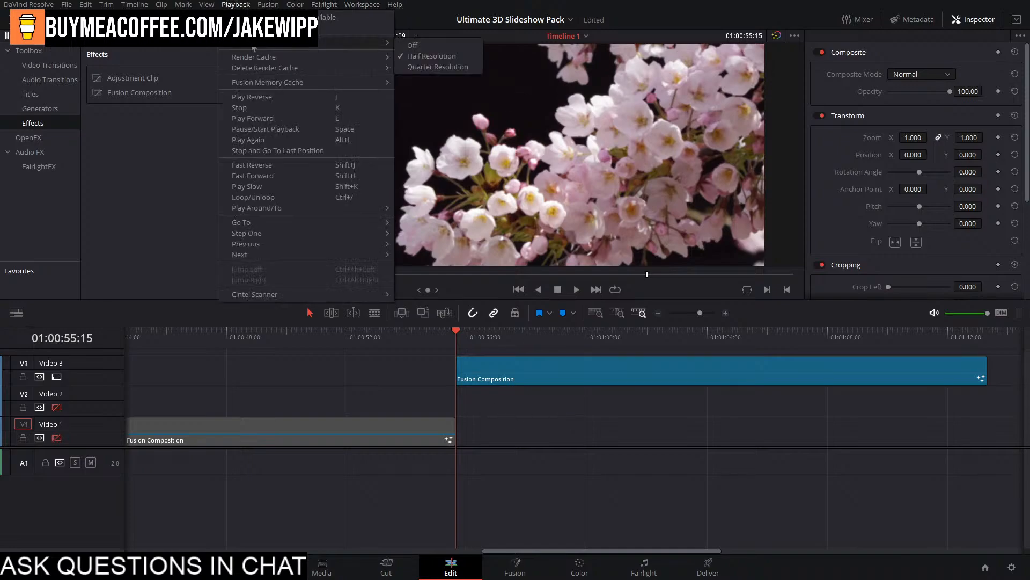
pyautogui.click(413, 45)
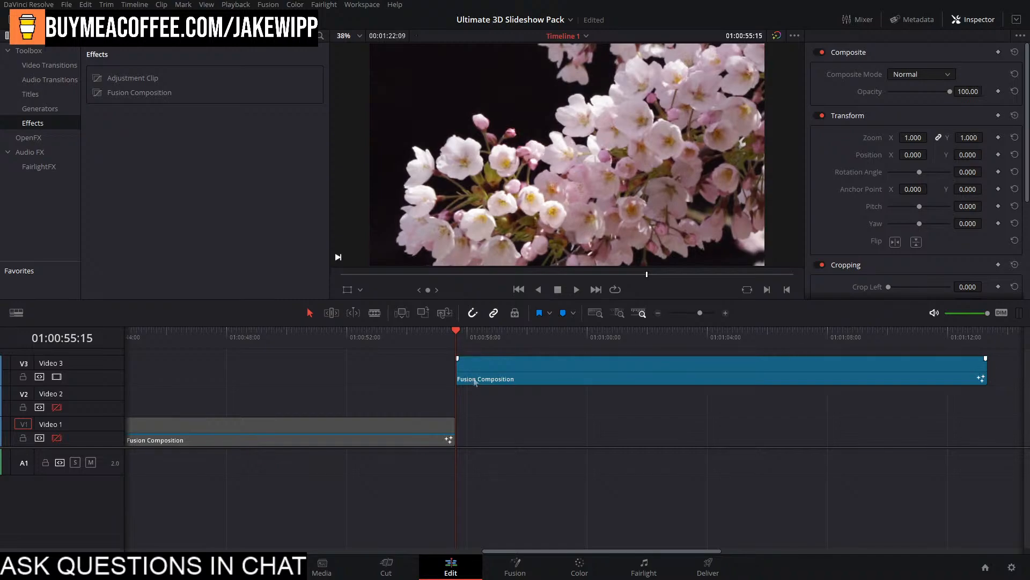
# Open the Video 3 Fusion Composition in Fusion, look over its playback quality and motion blur options, and return to the Edit page.
pyautogui.click(526, 368)
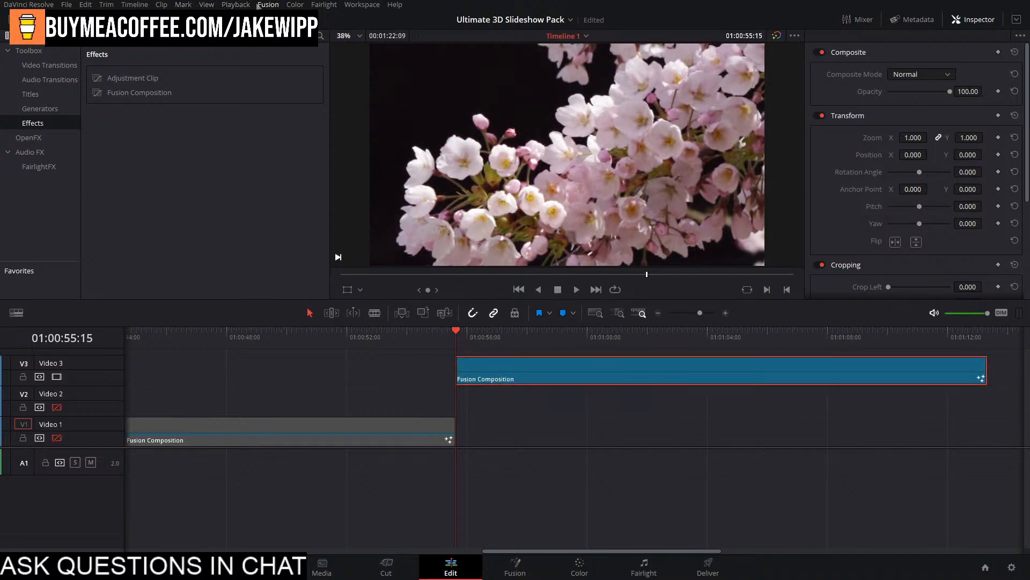
pyautogui.click(515, 566)
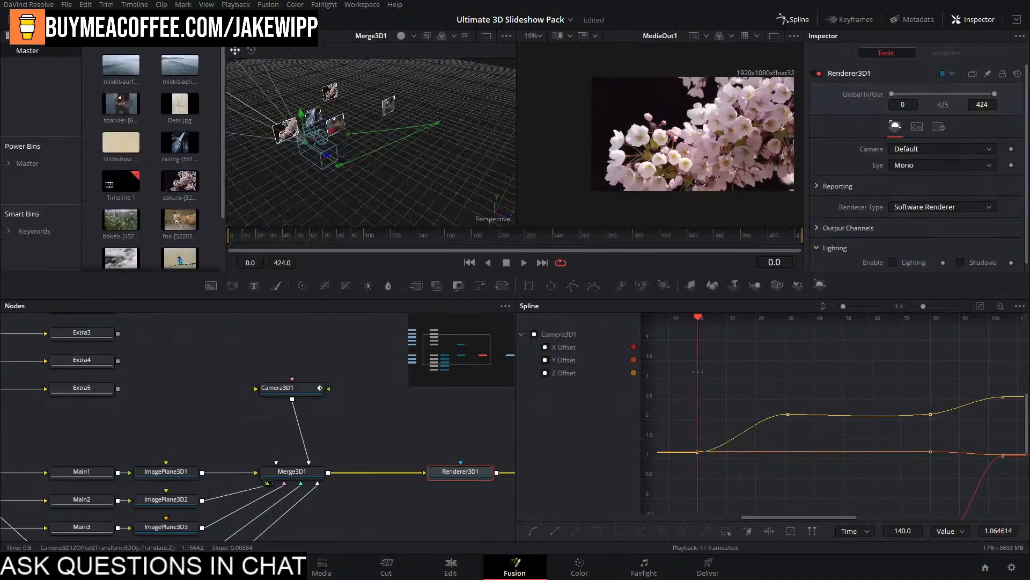
pyautogui.rightClick(611, 261)
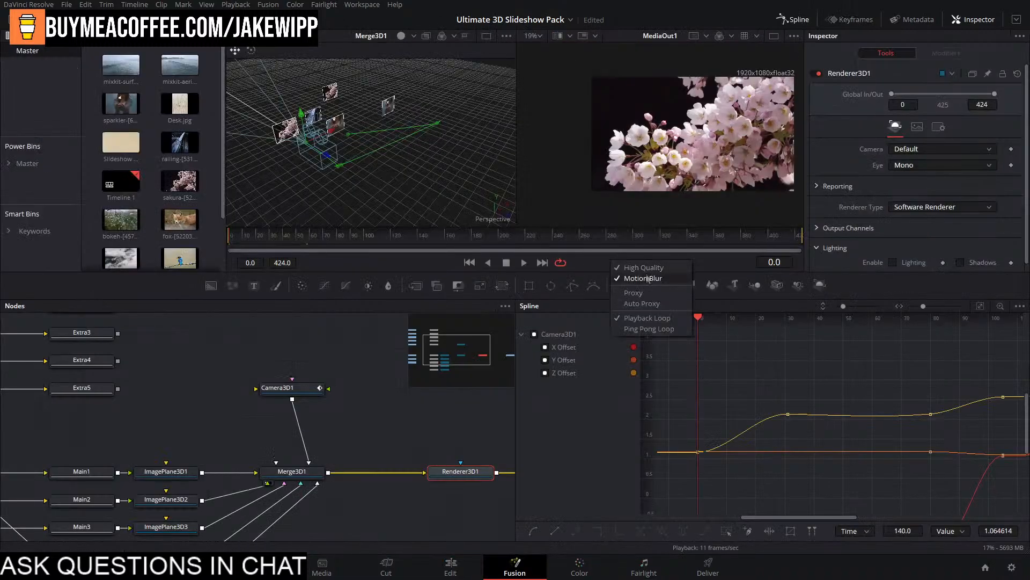
pyautogui.click(368, 333)
pyautogui.click(451, 567)
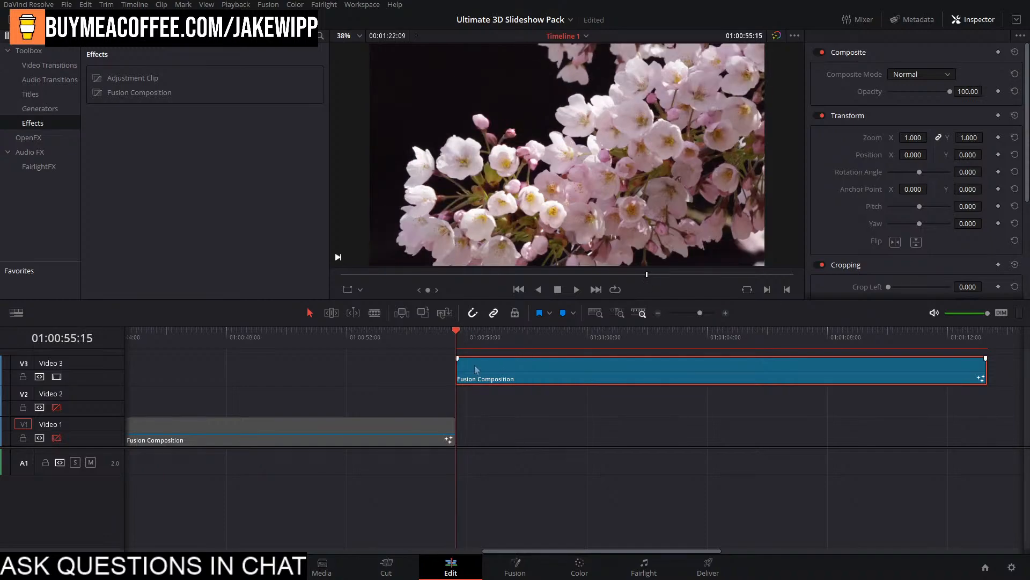
# In Fusion, hide the Spline editor and keyframe Camera3D1's X, Y and Z translation at frame 191.
pyautogui.click(515, 569)
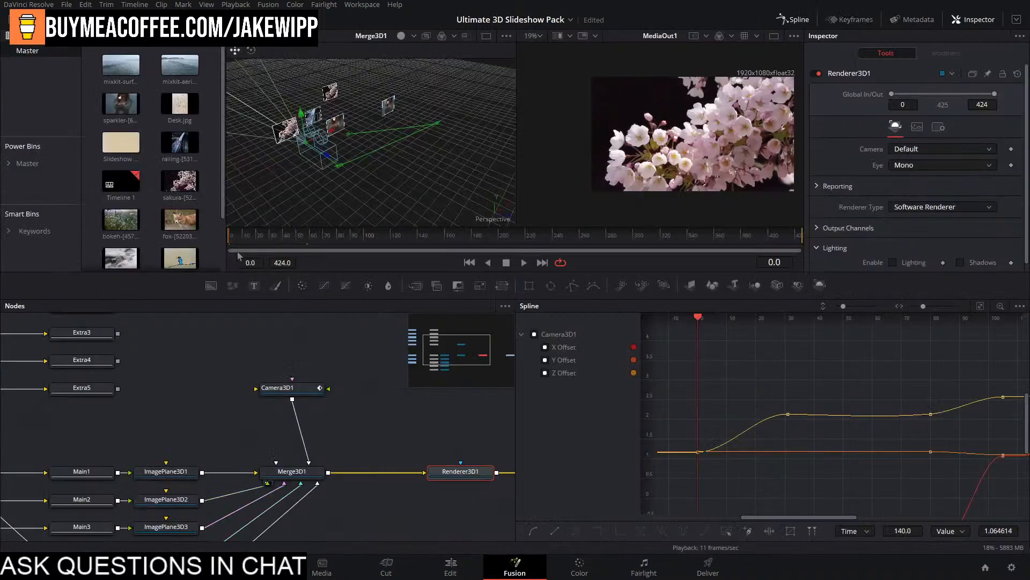
pyautogui.moveTo(243, 242); pyautogui.dragTo(465, 245)
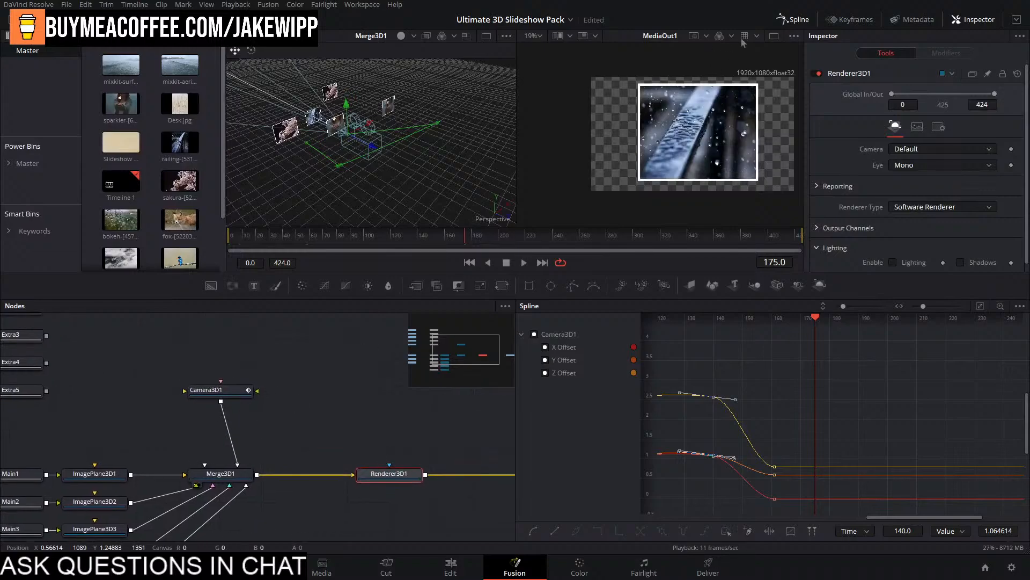
pyautogui.click(792, 20)
pyautogui.moveTo(470, 405); pyautogui.dragTo(750, 386)
pyautogui.click(491, 373)
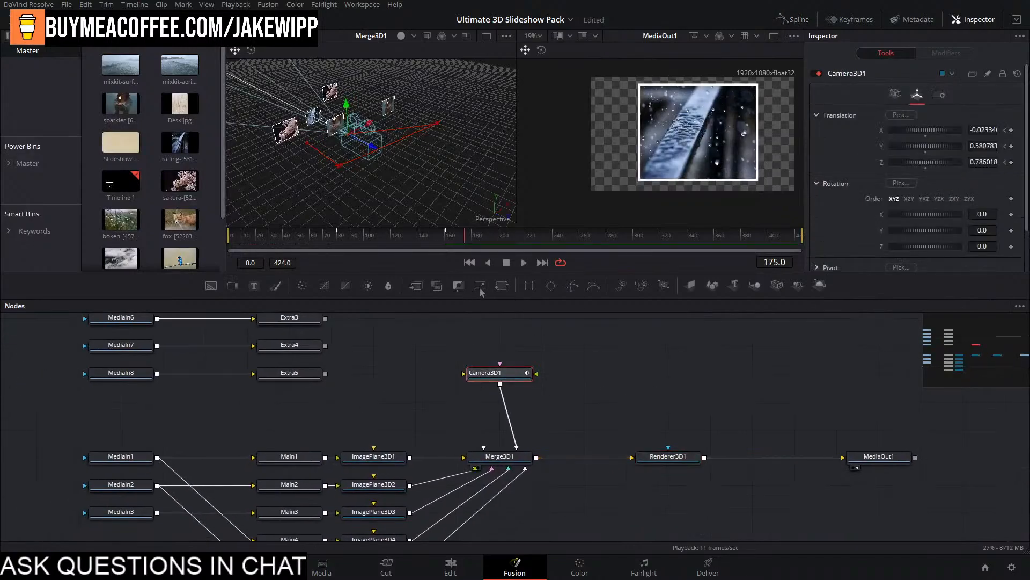
pyautogui.moveTo(453, 242); pyautogui.dragTo(493, 238)
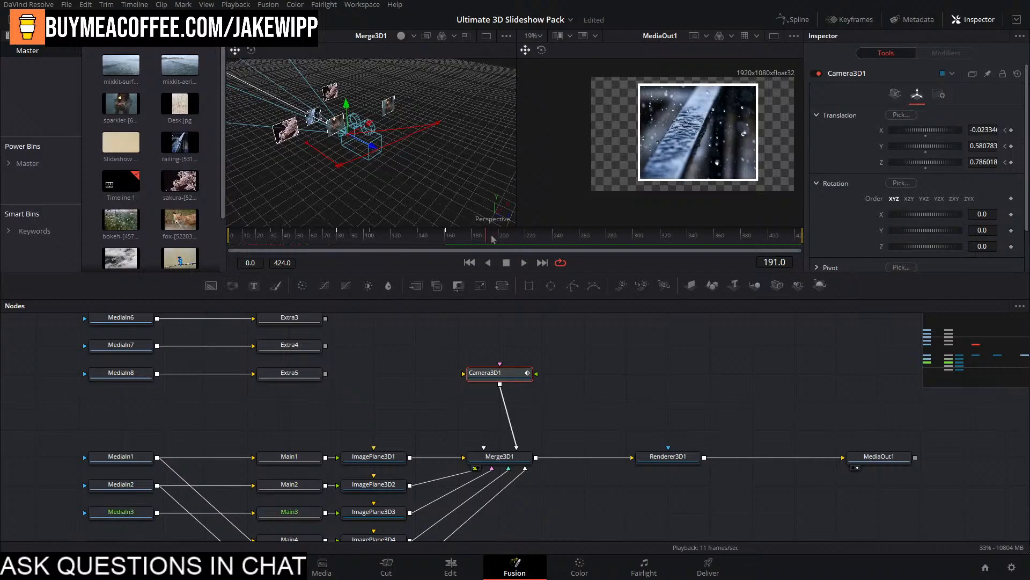
pyautogui.click(1011, 130)
pyautogui.click(1012, 146)
pyautogui.click(1011, 162)
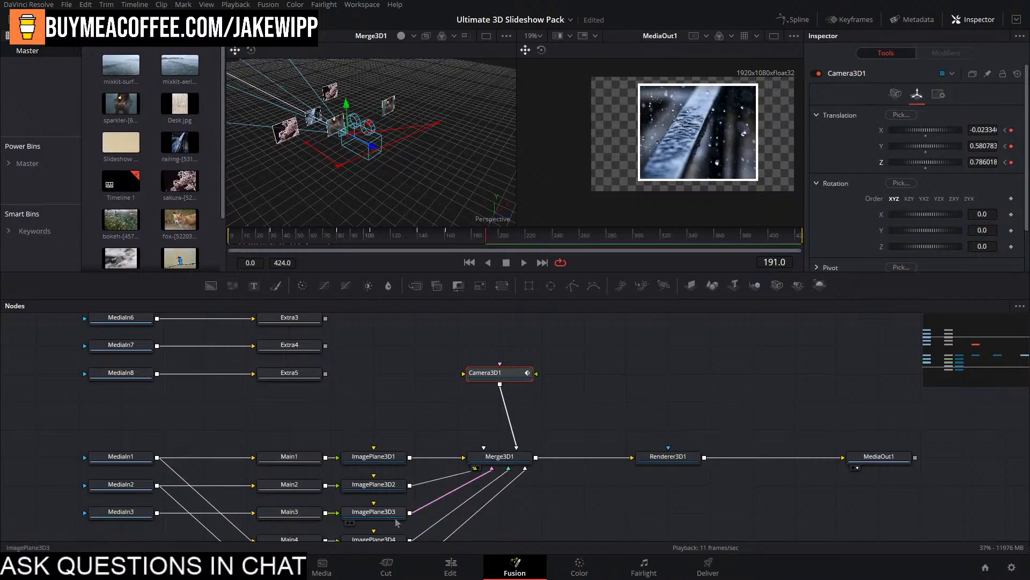
# Move Camera3D1 to the next cherry blossom photo at frame 210, with X 0.604249, Y 1.165103, Z 0.839185, and keyframe the hold at frame 237.
pyautogui.scroll(-1, 396, 518)
pyautogui.click(395, 517)
pyautogui.scroll(-1, 394, 520)
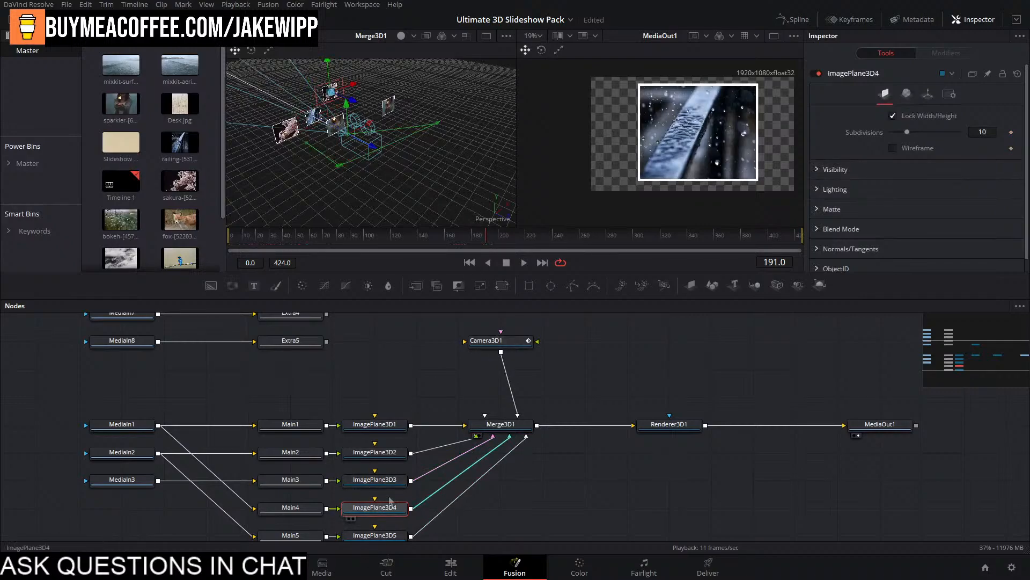
pyautogui.click(491, 342)
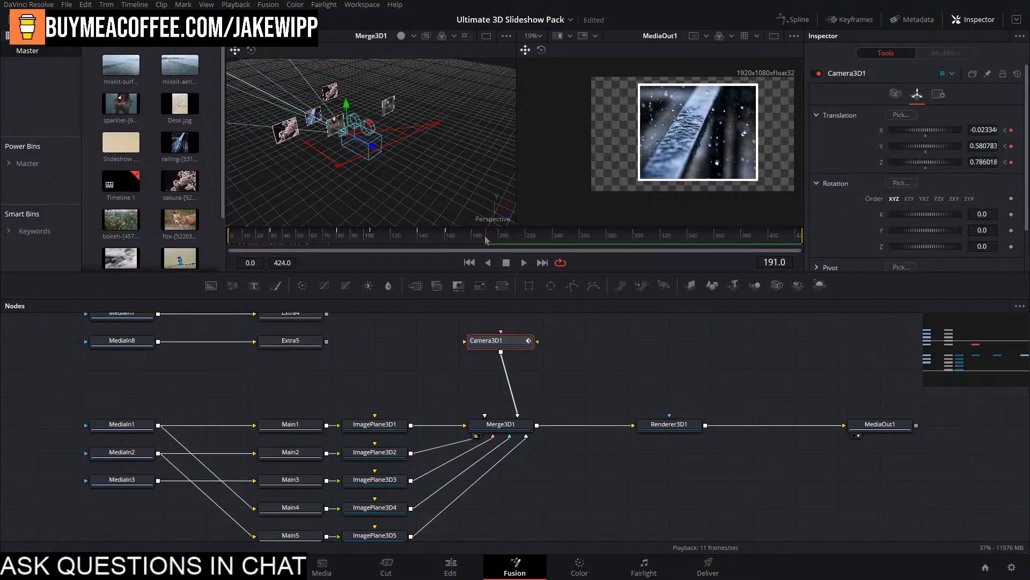
pyautogui.moveTo(493, 239); pyautogui.dragTo(508, 236)
pyautogui.moveTo(367, 106); pyautogui.dragTo(446, 107)
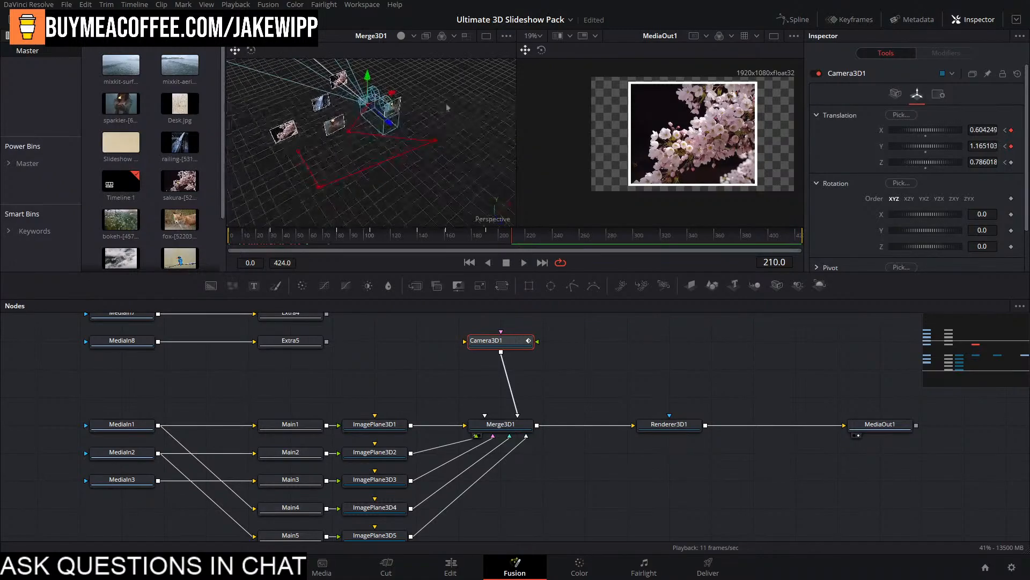
pyautogui.moveTo(391, 123); pyautogui.dragTo(392, 120)
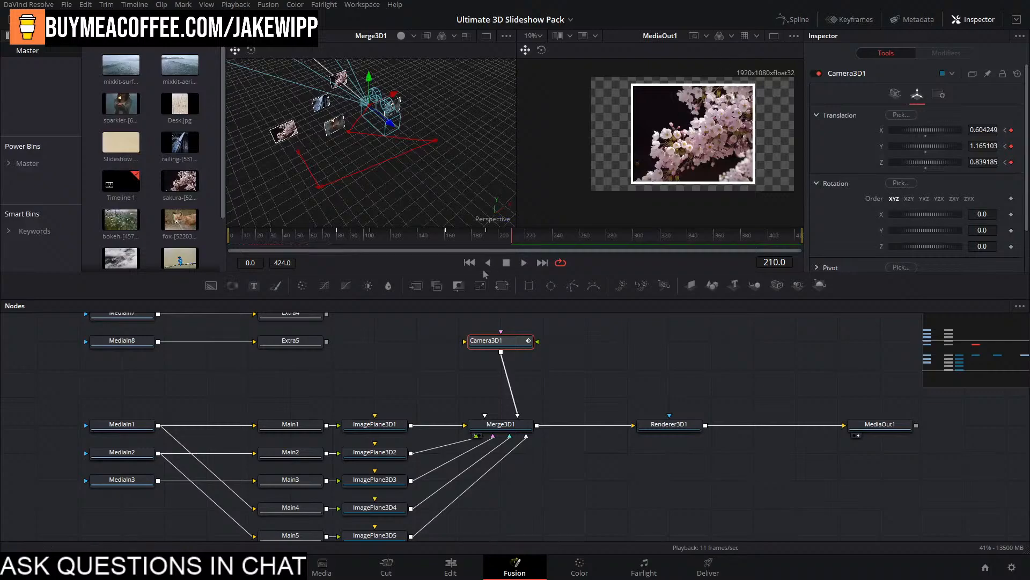
pyautogui.moveTo(513, 236); pyautogui.dragTo(549, 240)
pyautogui.click(1012, 130)
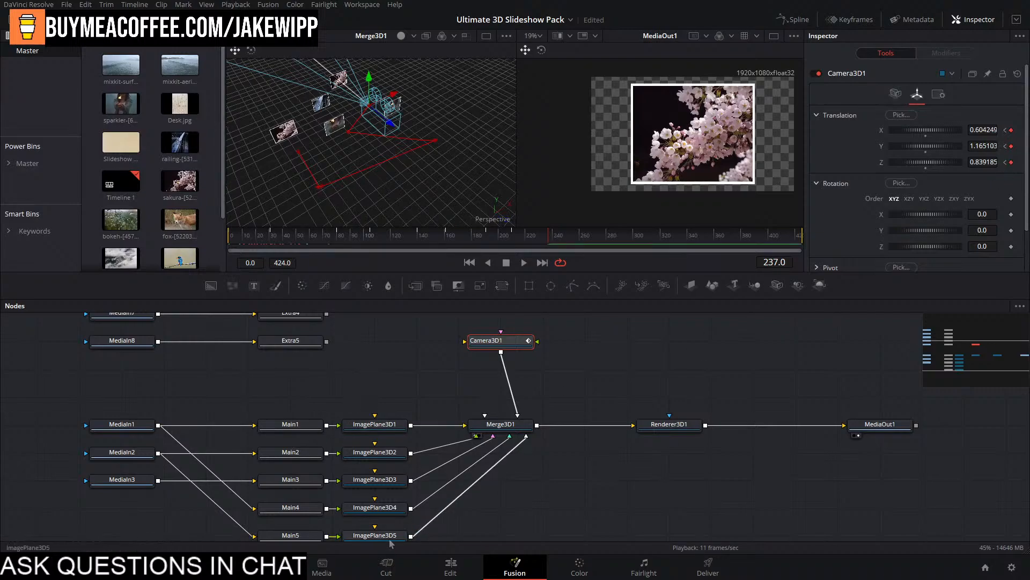
# Move Camera3D1 to frame the sparkler photo at frame 259, with X -0.33723, Y 0.945531, Z 2.129453, and save the project.
pyautogui.click(350, 535)
pyautogui.moveTo(396, 176); pyautogui.dragTo(337, 139)
pyautogui.click(485, 314)
pyautogui.click(543, 242)
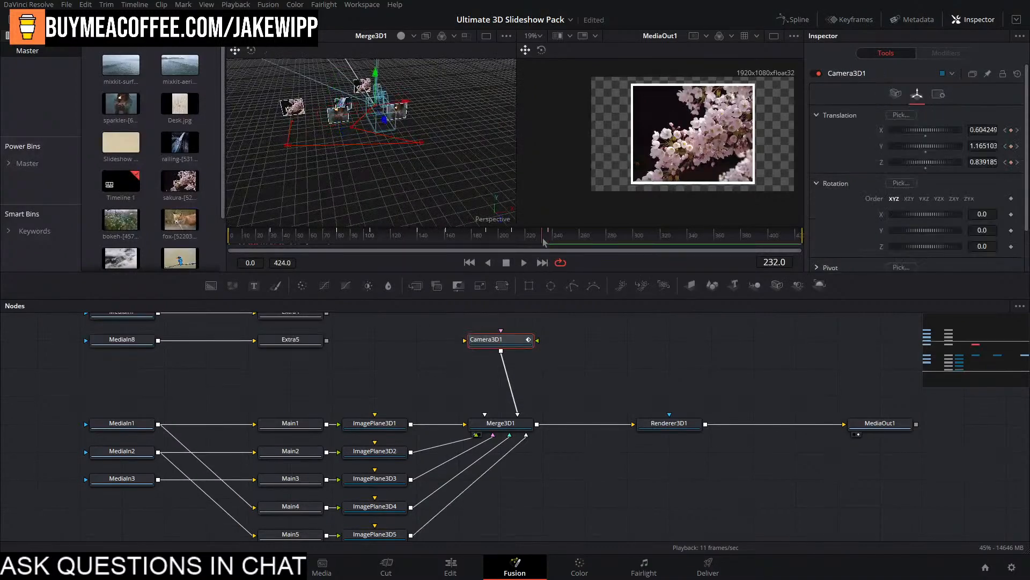
pyautogui.moveTo(582, 243); pyautogui.dragTo(577, 246)
pyautogui.moveTo(388, 160); pyautogui.dragTo(424, 156)
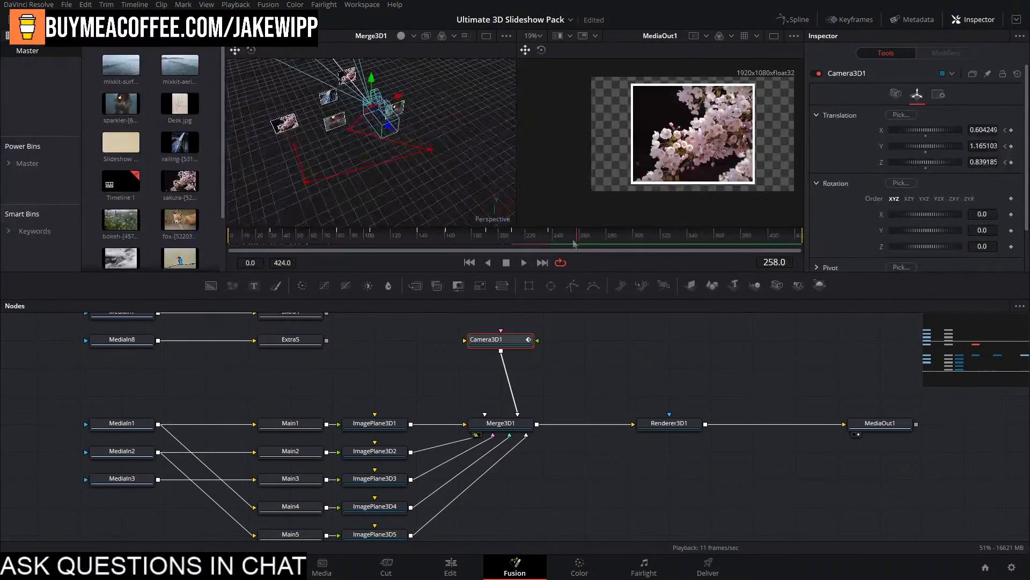
pyautogui.moveTo(580, 243); pyautogui.dragTo(578, 242)
pyautogui.hotkey('ctrl', 's')
pyautogui.moveTo(388, 126); pyautogui.dragTo(463, 134)
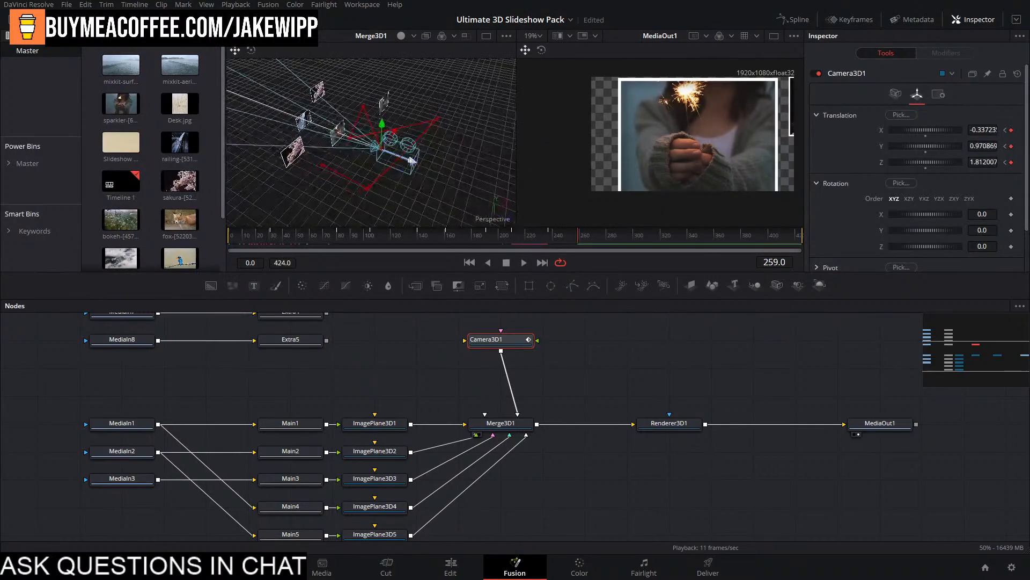
pyautogui.moveTo(412, 160); pyautogui.dragTo(390, 127)
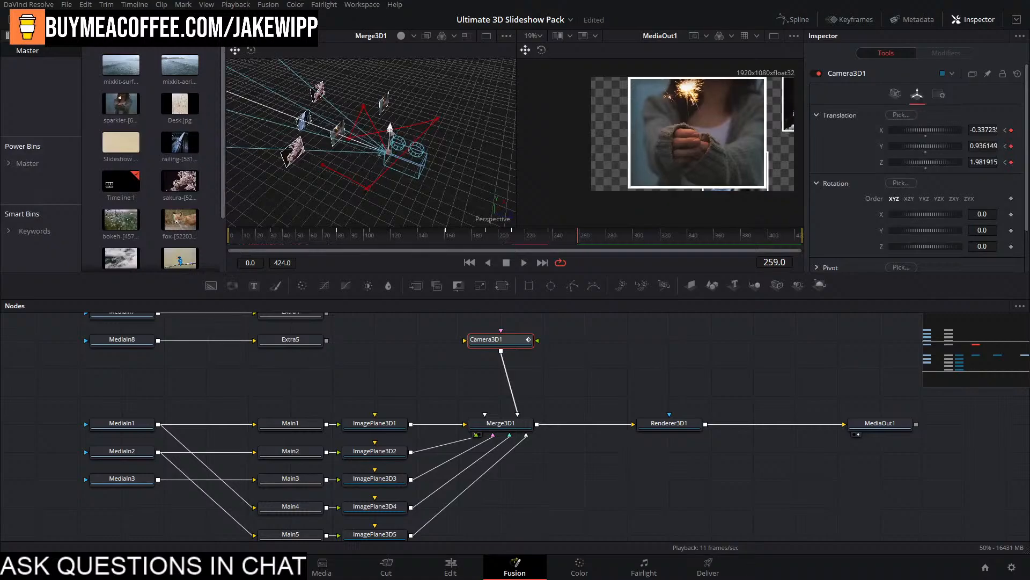
pyautogui.moveTo(431, 180); pyautogui.dragTo(424, 162)
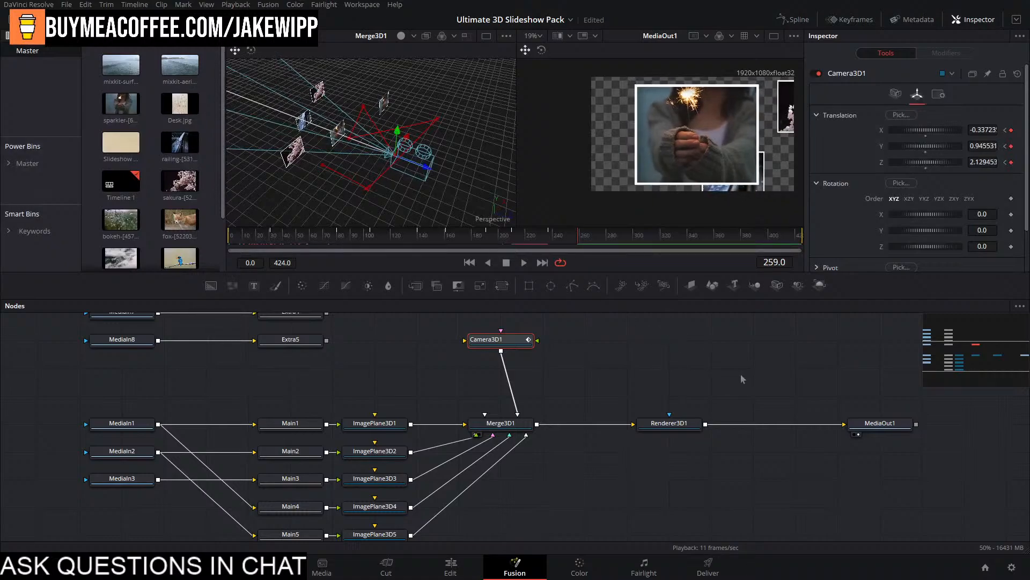
pyautogui.hotkey('ctrl', 's')
# Keyframe the camera's hold at frame 287, and push it into the sparkler photo to Z 1.029774 at frame 308.
pyautogui.click(582, 235)
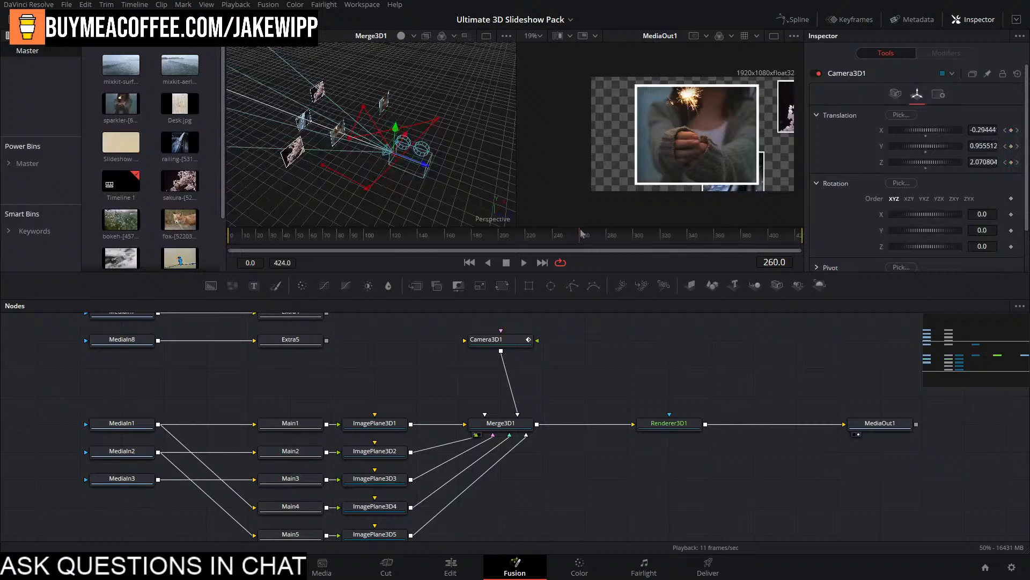
pyautogui.moveTo(583, 235); pyautogui.dragTo(616, 240)
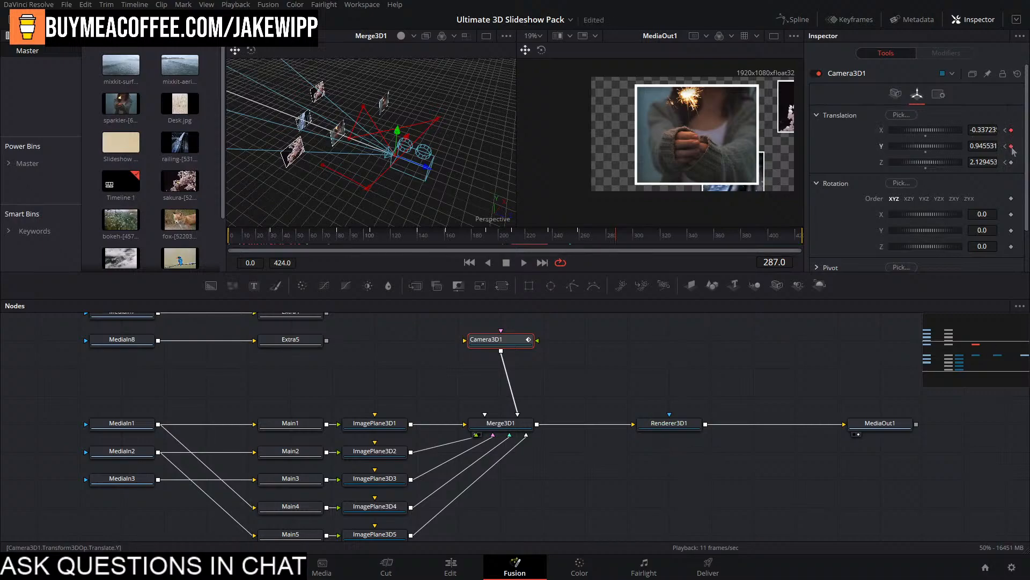
pyautogui.click(638, 235)
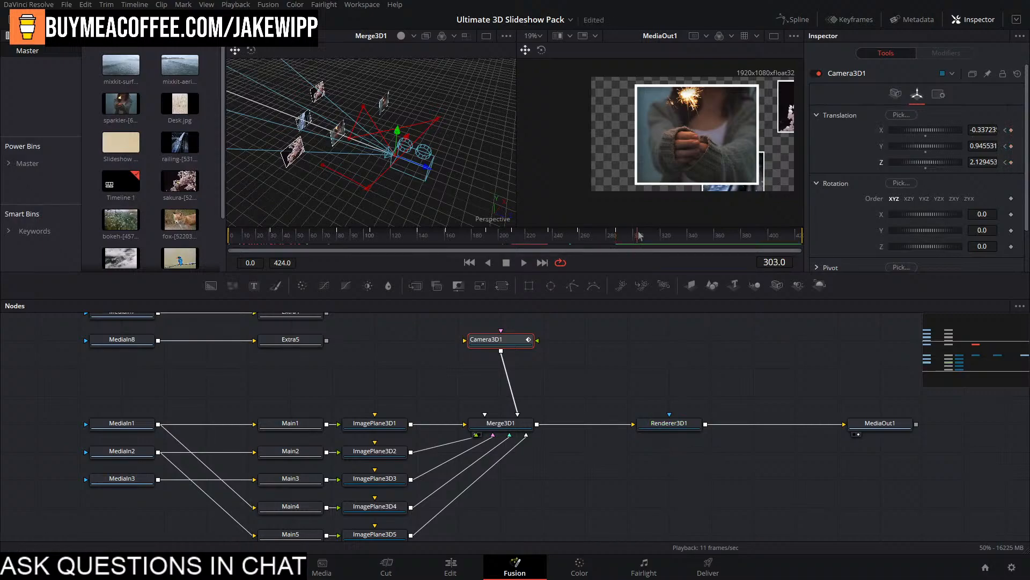
pyautogui.moveTo(644, 235); pyautogui.dragTo(646, 235)
pyautogui.moveTo(427, 166); pyautogui.dragTo(376, 167)
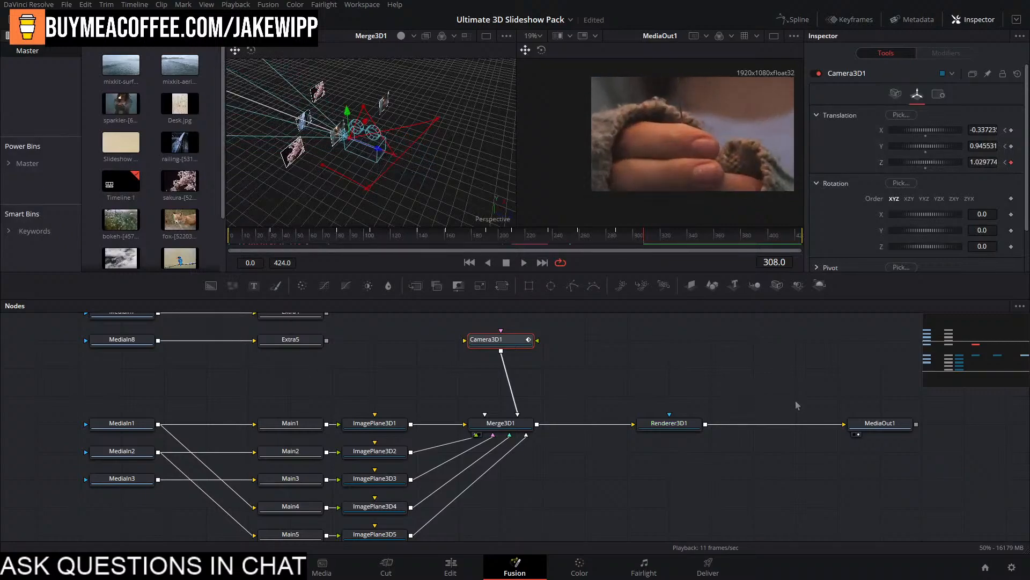
# Add a black Background node, merge Renderer3D1's output over it before MediaOut1, and line up the nodes.
pyautogui.moveTo(796, 402); pyautogui.dragTo(518, 363)
pyautogui.moveTo(210, 286); pyautogui.dragTo(430, 465)
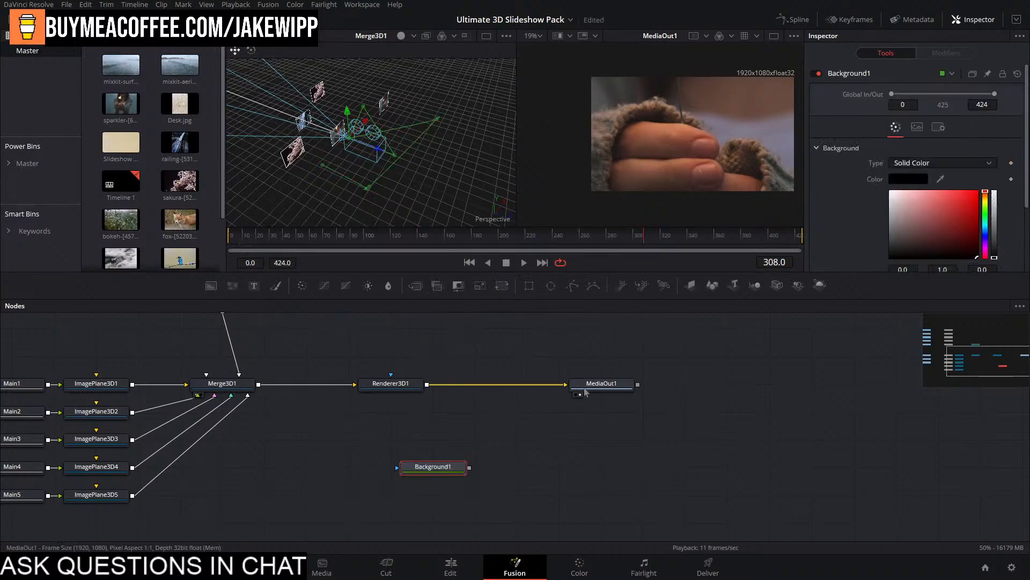
pyautogui.moveTo(586, 392); pyautogui.dragTo(755, 392)
pyautogui.moveTo(446, 473); pyautogui.dragTo(403, 474)
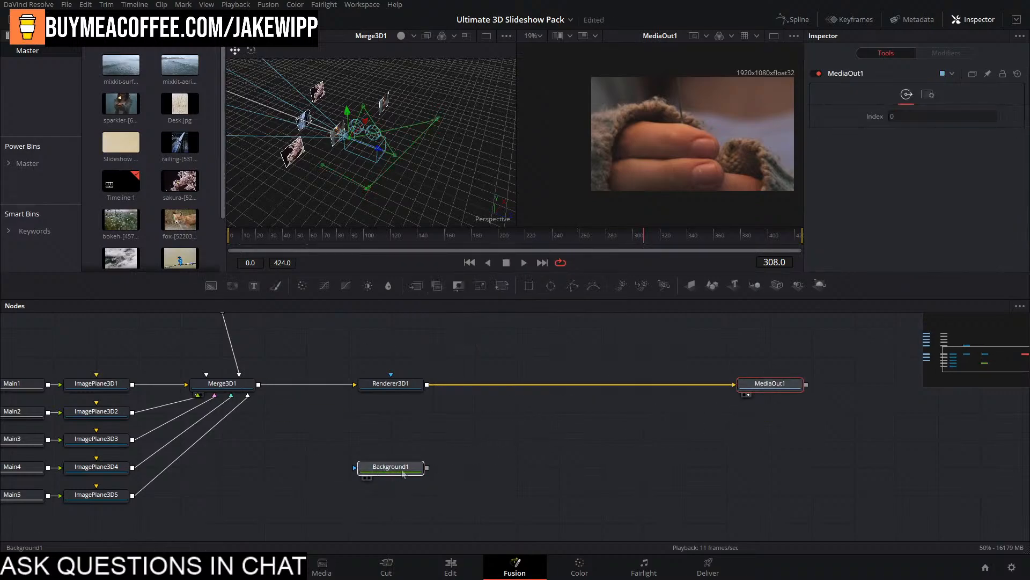
pyautogui.moveTo(427, 385); pyautogui.dragTo(428, 467)
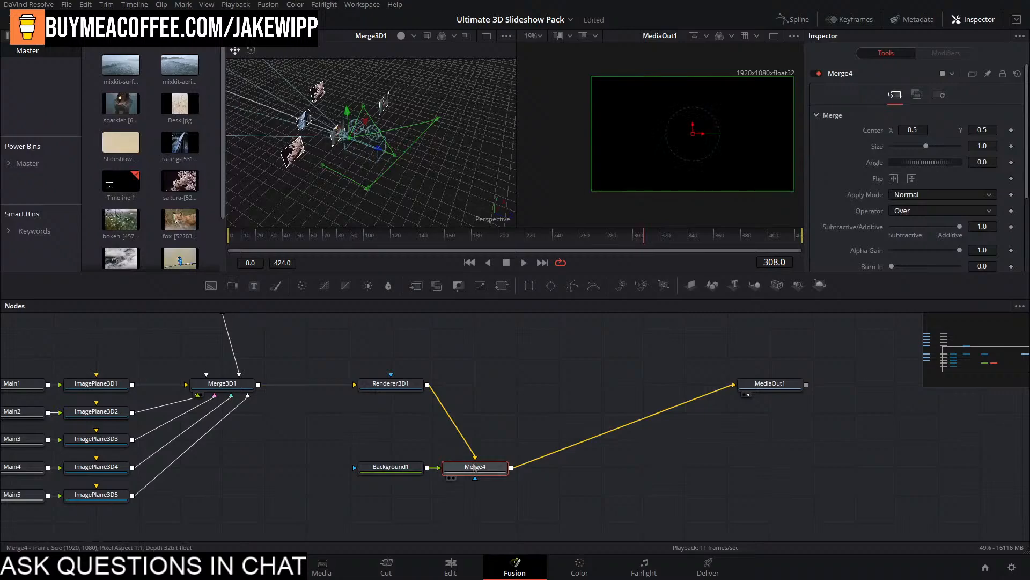
pyautogui.moveTo(768, 383); pyautogui.dragTo(726, 467)
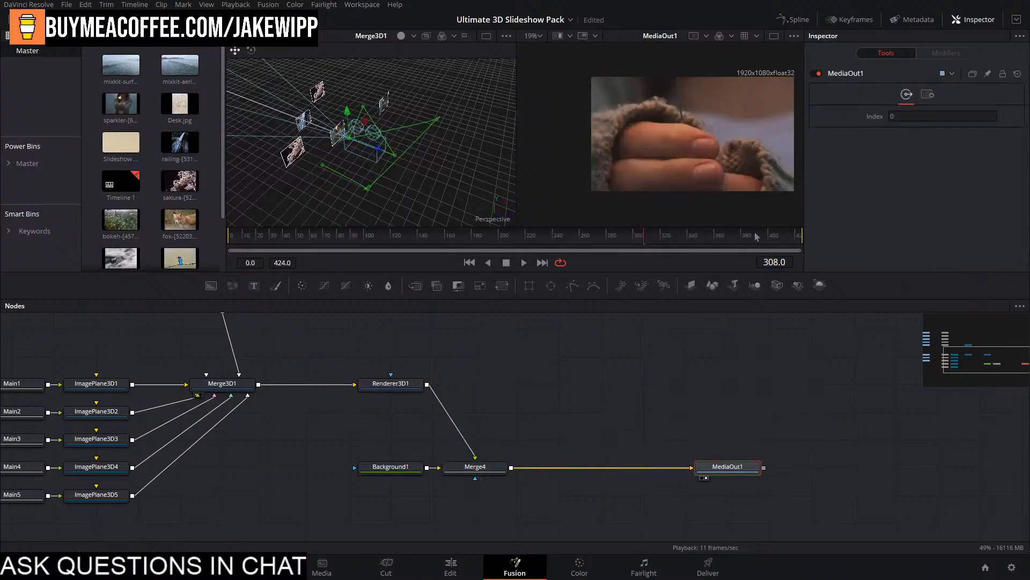
# On the Edit page, split the Video 3 Fusion Composition at 01:01:08:11 and delete the part after the cut.
pyautogui.click(400, 384)
pyautogui.click(225, 383)
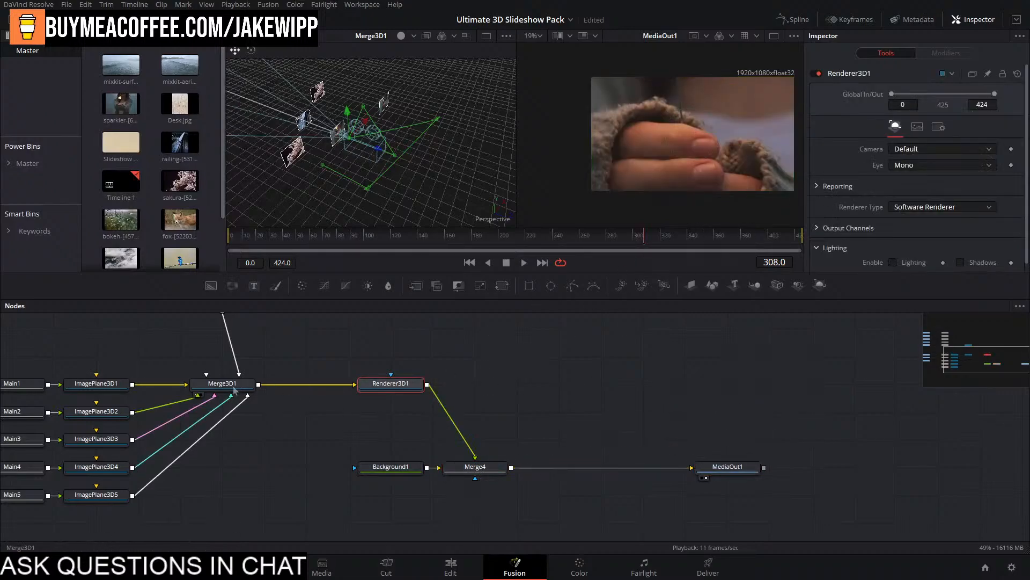
pyautogui.moveTo(293, 371); pyautogui.dragTo(425, 440)
pyautogui.click(334, 369)
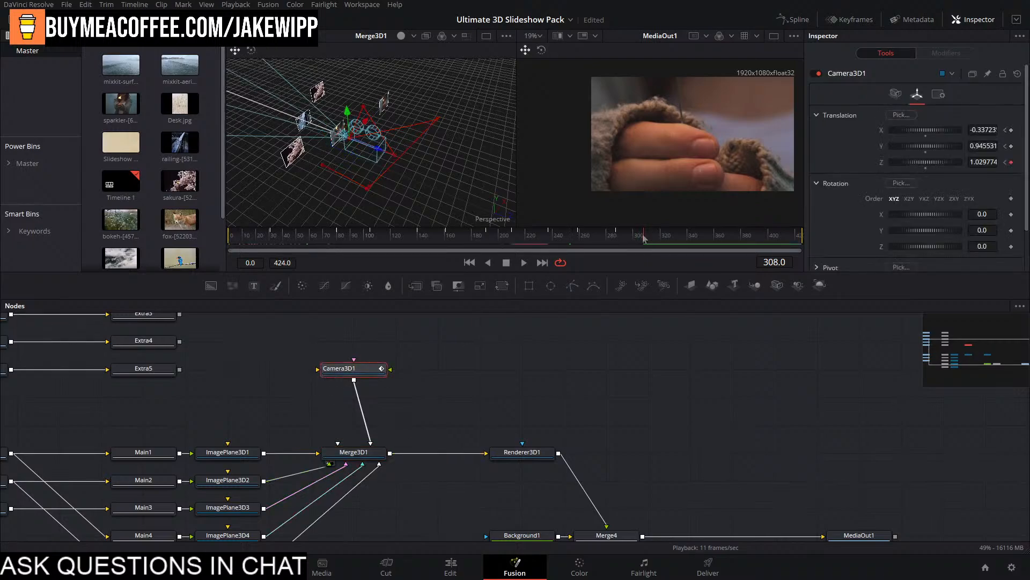
pyautogui.click(463, 569)
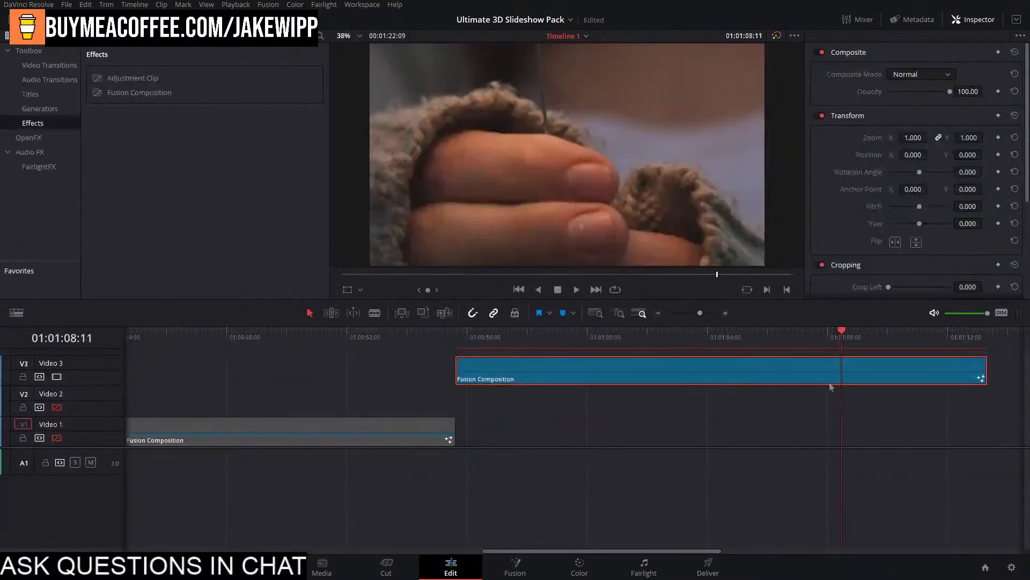
pyautogui.hotkey('ctrl', 'b')
pyautogui.click(891, 370)
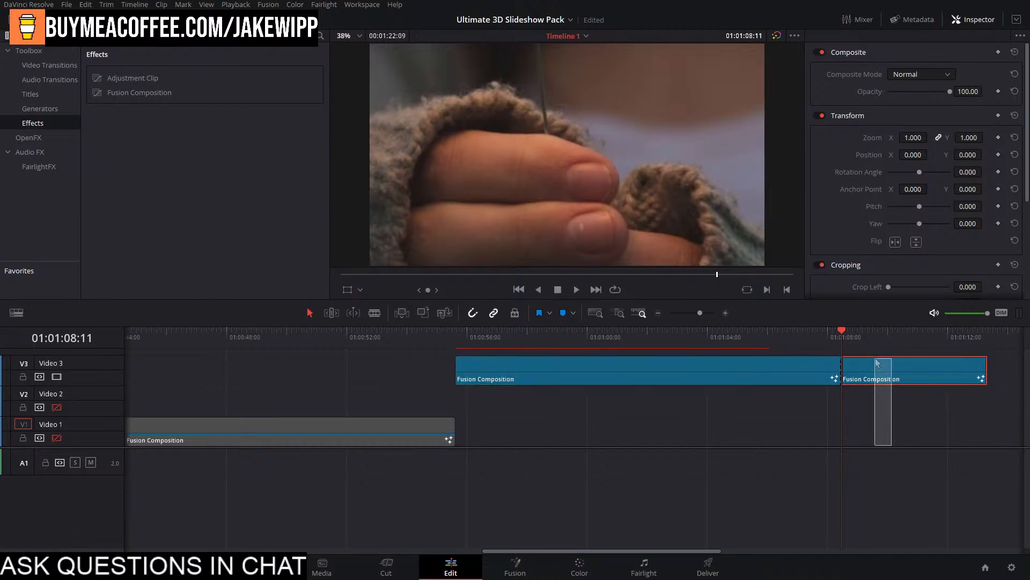
pyautogui.press('Delete')
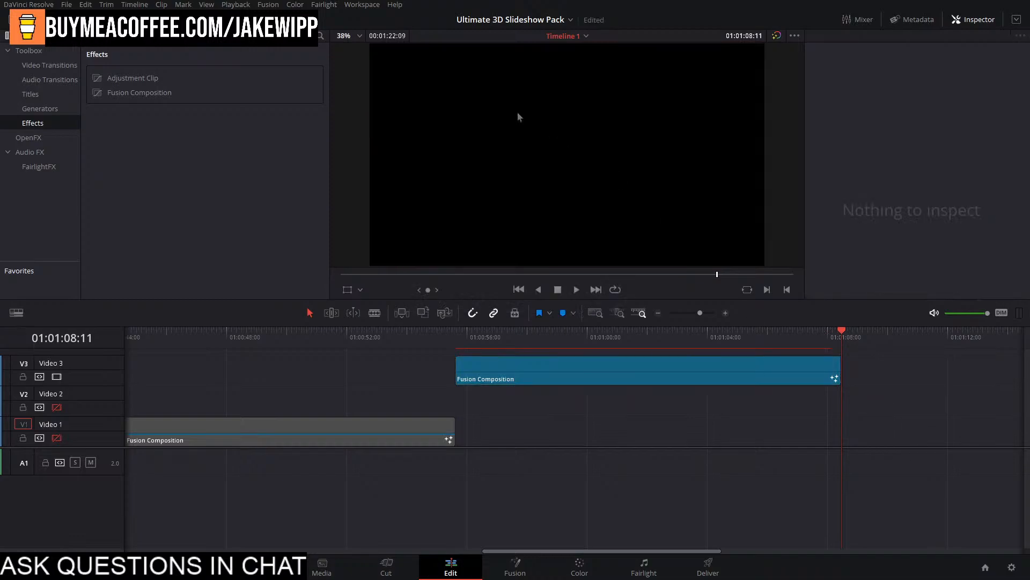
# In Fusion, keyframe a fade-in on Merge4, with Blend 0.0 at frame 0 and 1.0 at frame 31, and play it back.
pyautogui.click(687, 331)
pyautogui.click(515, 568)
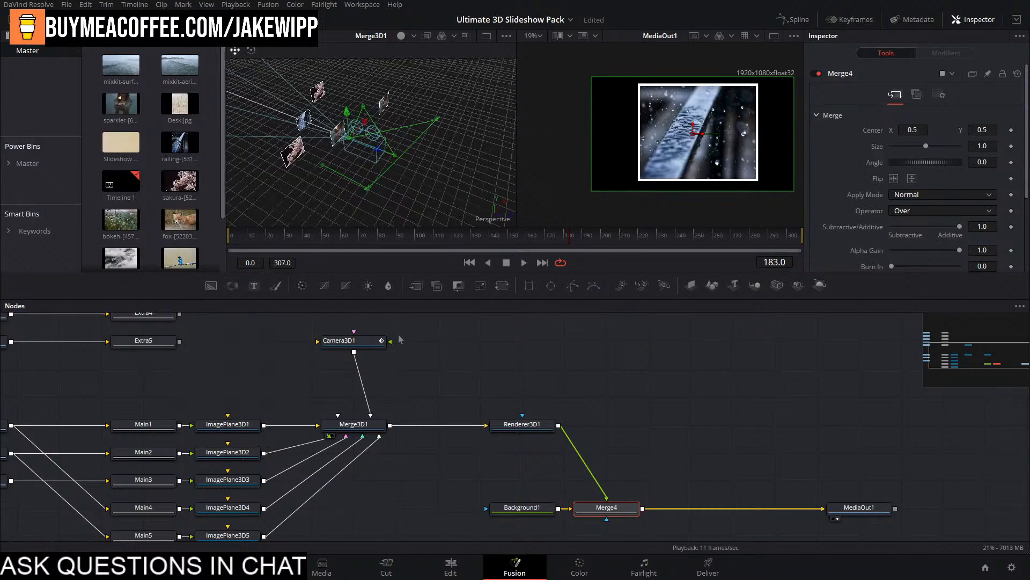
pyautogui.click(542, 380)
pyautogui.moveTo(543, 381); pyautogui.dragTo(546, 356)
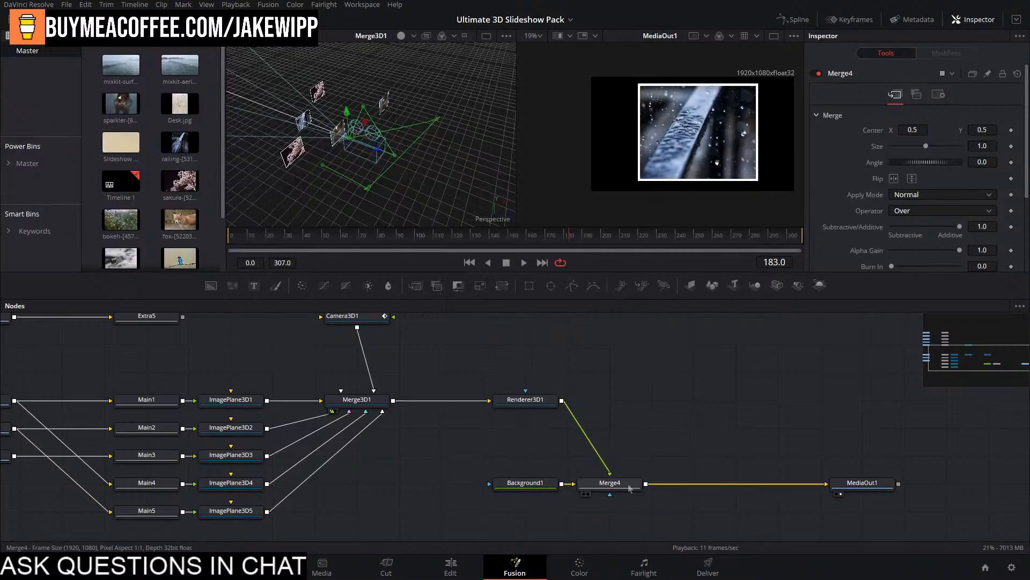
pyautogui.moveTo(570, 240); pyautogui.dragTo(289, 242)
pyautogui.click(343, 329)
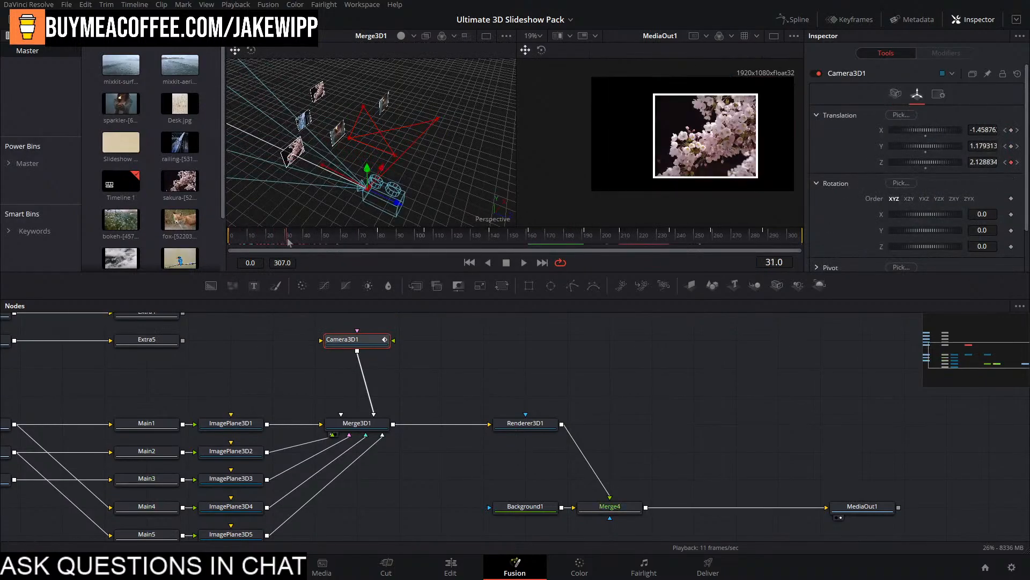
pyautogui.click(609, 506)
pyautogui.scroll(-3, 982, 242)
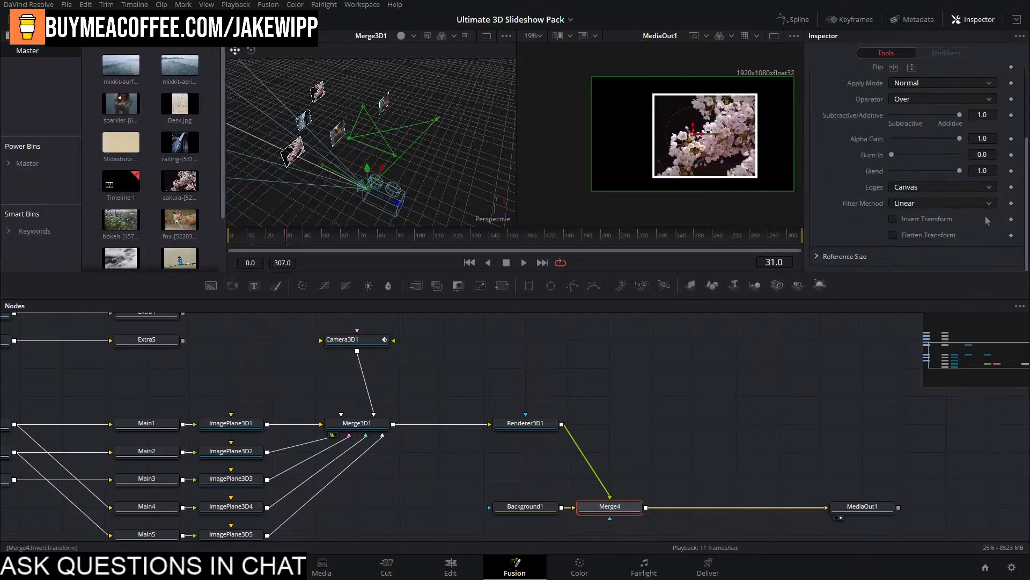
pyautogui.click(1012, 171)
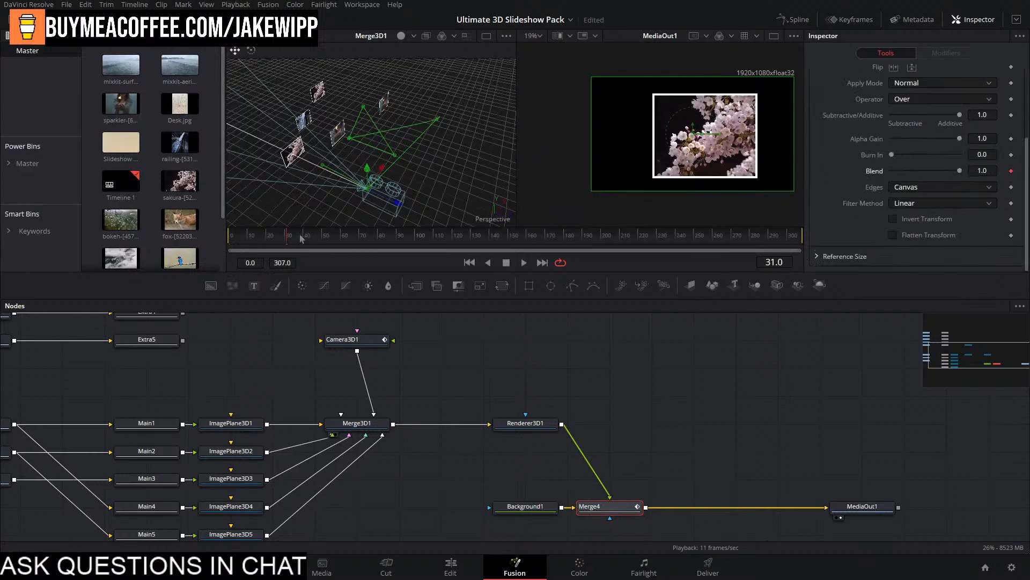
pyautogui.moveTo(300, 236); pyautogui.dragTo(228, 237)
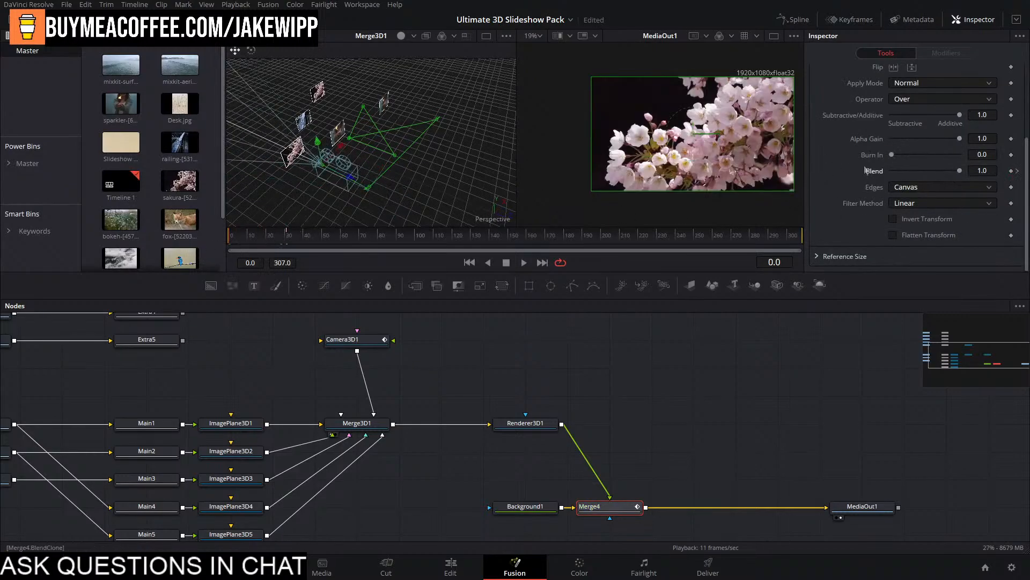
pyautogui.moveTo(961, 172); pyautogui.dragTo(891, 171)
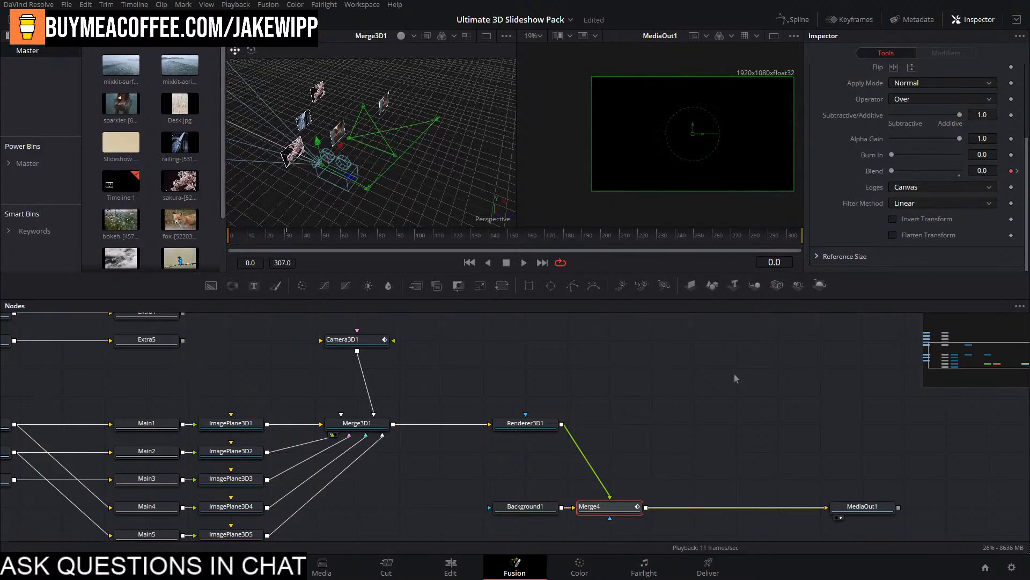
pyautogui.press('space')
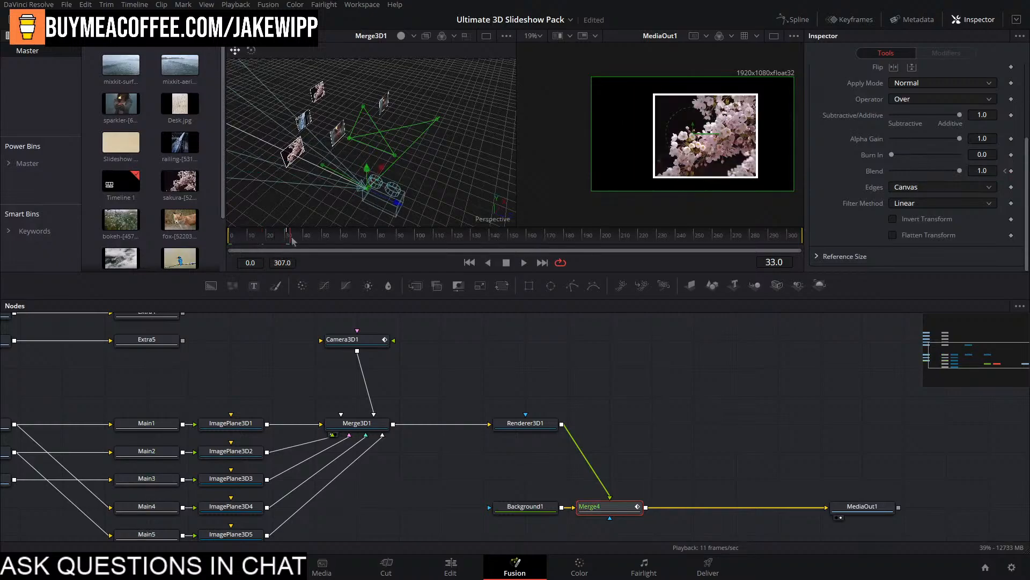
# Keyframe a fade-out on Merge4, with Blend 1.0 at frame 287 and 0.0 at frame 307.
pyautogui.click(360, 339)
pyautogui.moveTo(769, 239); pyautogui.dragTo(765, 242)
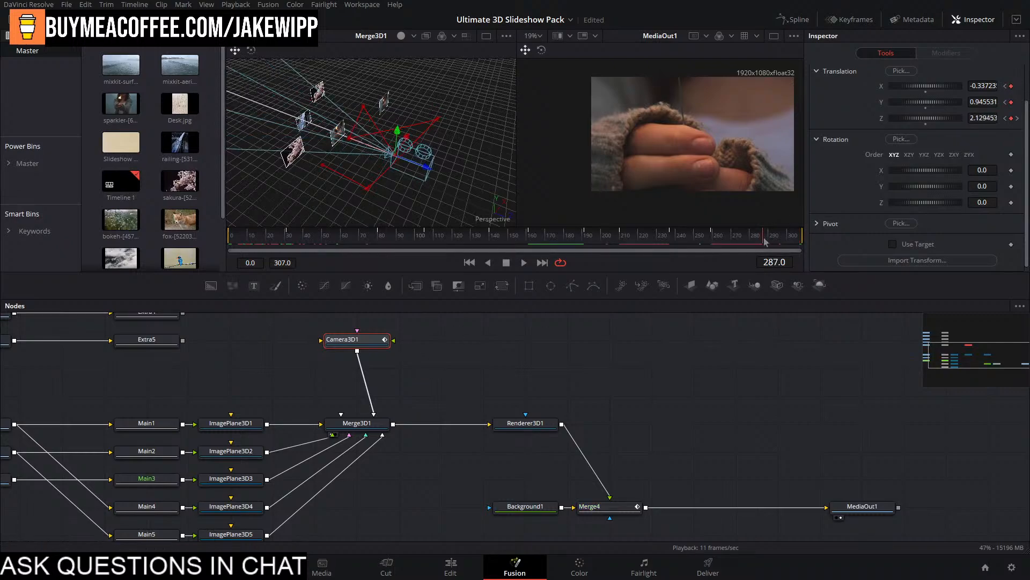
pyautogui.click(616, 506)
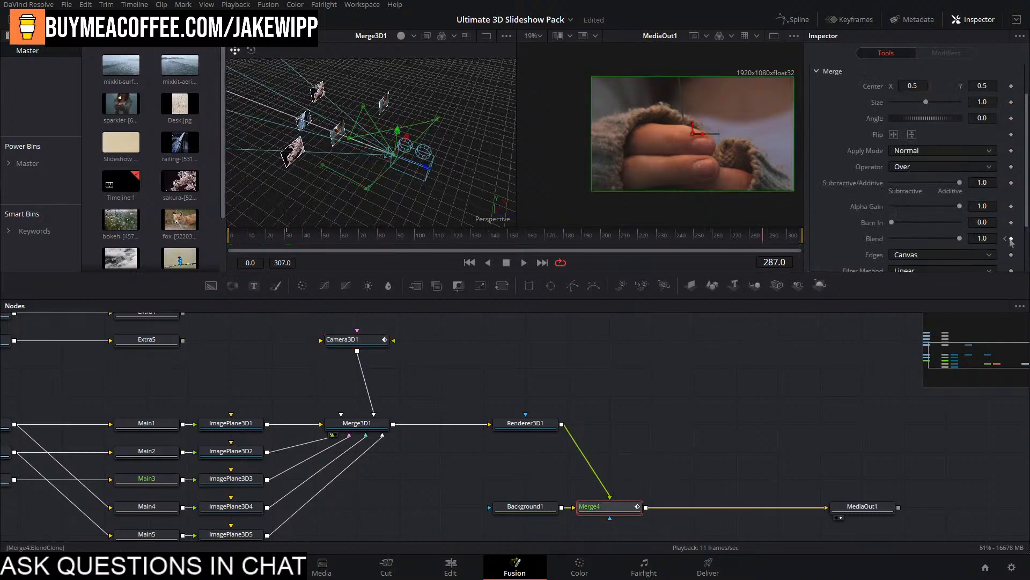
pyautogui.click(1012, 239)
pyautogui.moveTo(800, 236); pyautogui.dragTo(826, 239)
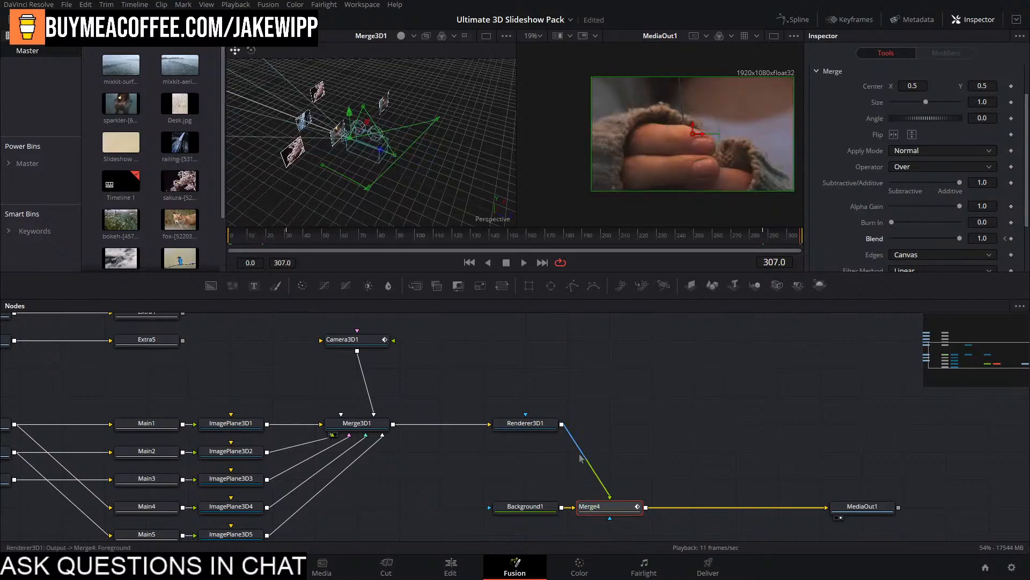
pyautogui.moveTo(961, 239); pyautogui.dragTo(685, 133)
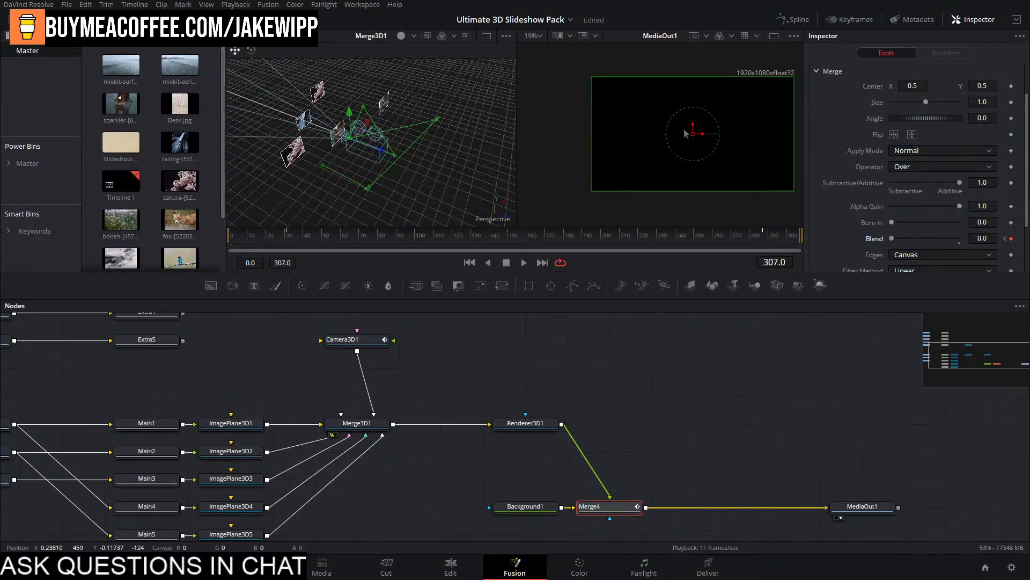
# Show the camera's curves in the Spline editor and smooth Camera3D1's later X, Y and Z Offset keyframes.
pyautogui.click(795, 19)
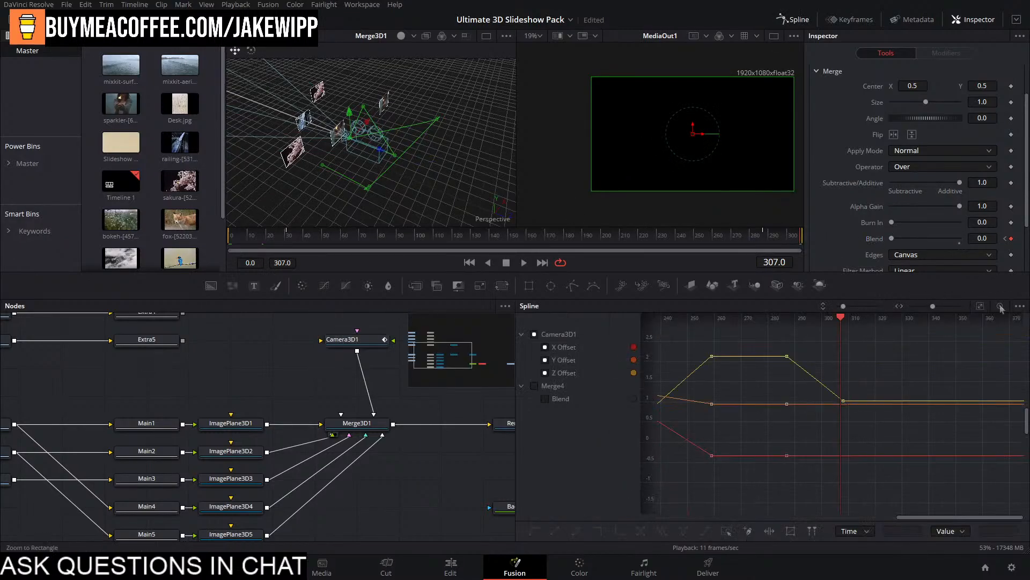
pyautogui.click(982, 308)
pyautogui.scroll(-3, 912, 375)
pyautogui.scroll(2, 922, 374)
pyautogui.moveTo(943, 353); pyautogui.dragTo(787, 502)
pyautogui.hotkey('shift', 's')
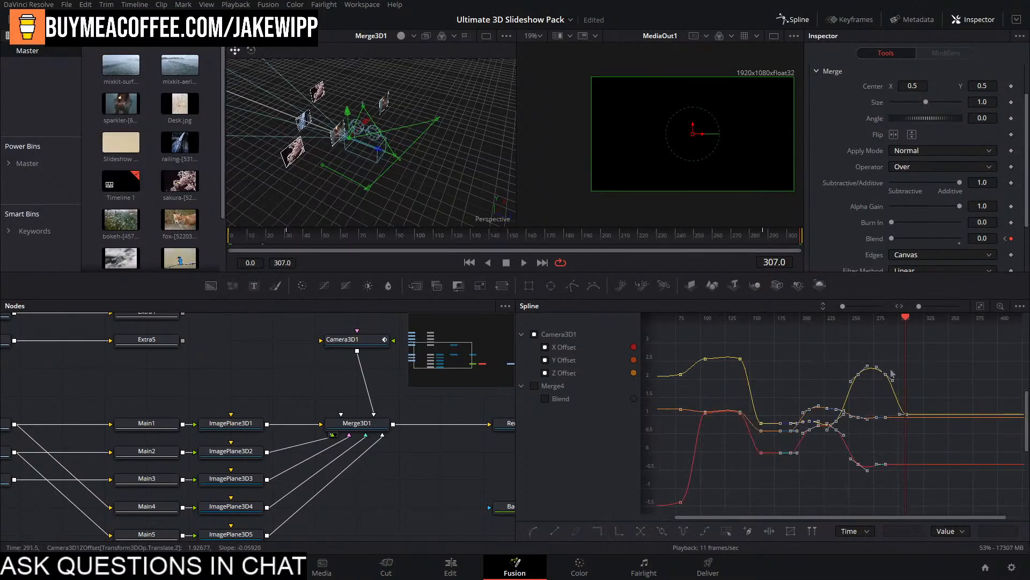
# Reshape the spline handles of Camera3D1's later offset keyframes to flatten the overshoot around the photo holds.
pyautogui.scroll(4, 891, 373)
pyautogui.moveTo(895, 364); pyautogui.dragTo(894, 290)
pyautogui.scroll(-3, 887, 379)
pyautogui.moveTo(888, 376); pyautogui.dragTo(884, 396)
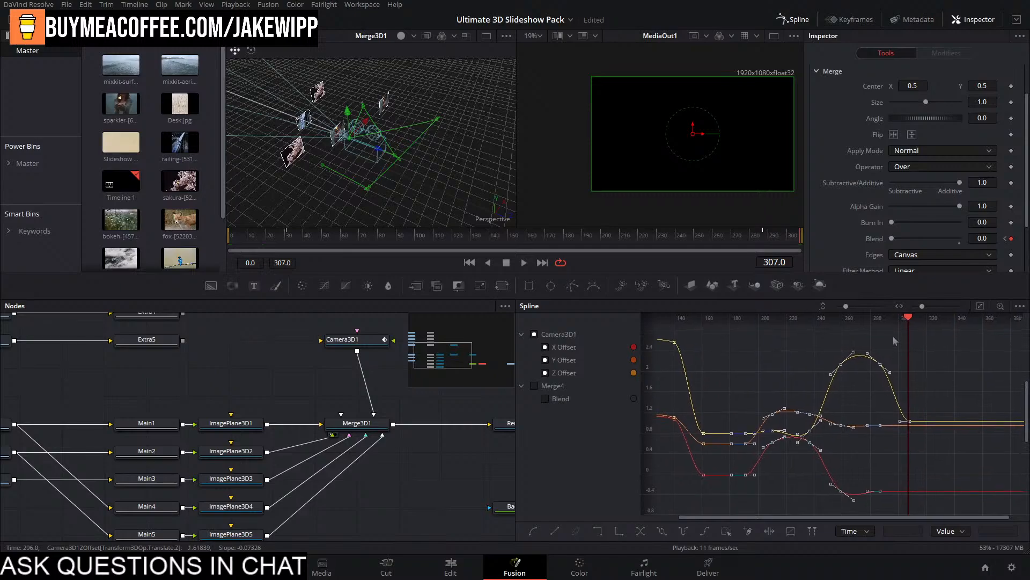
pyautogui.moveTo(850, 354); pyautogui.dragTo(874, 363)
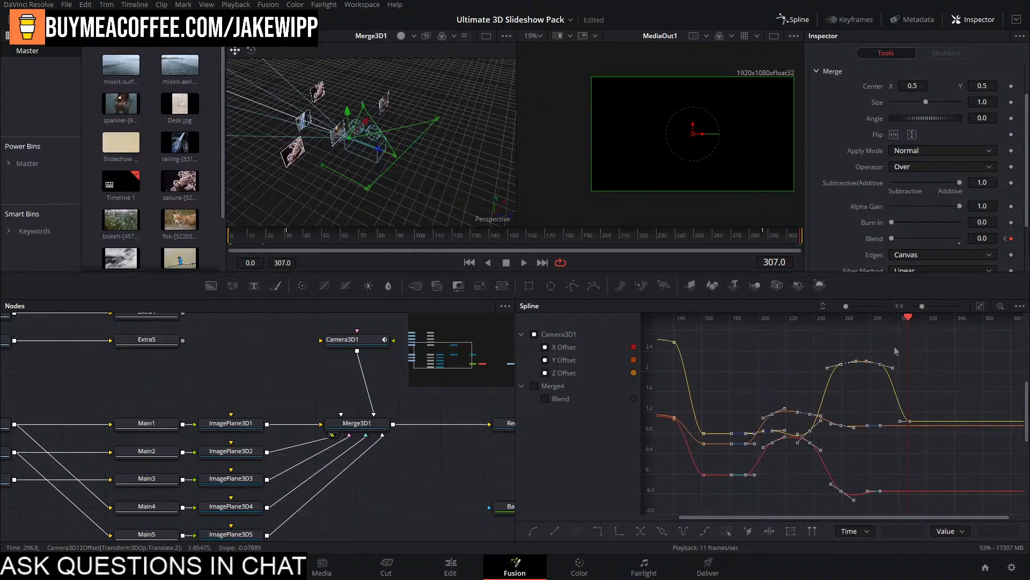
pyautogui.moveTo(849, 501); pyautogui.dragTo(852, 493)
pyautogui.scroll(3, 815, 436)
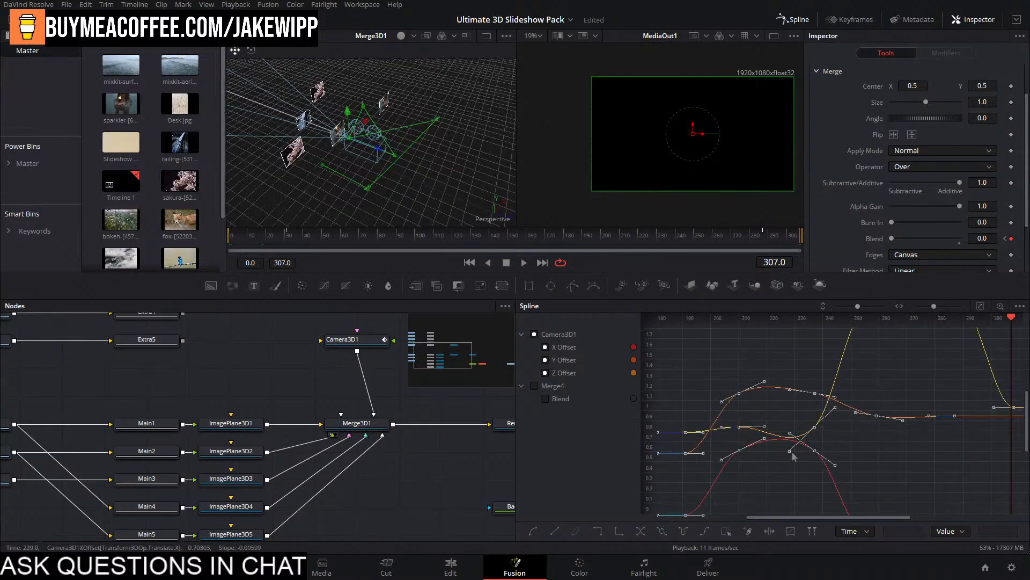
pyautogui.moveTo(788, 455); pyautogui.dragTo(788, 442)
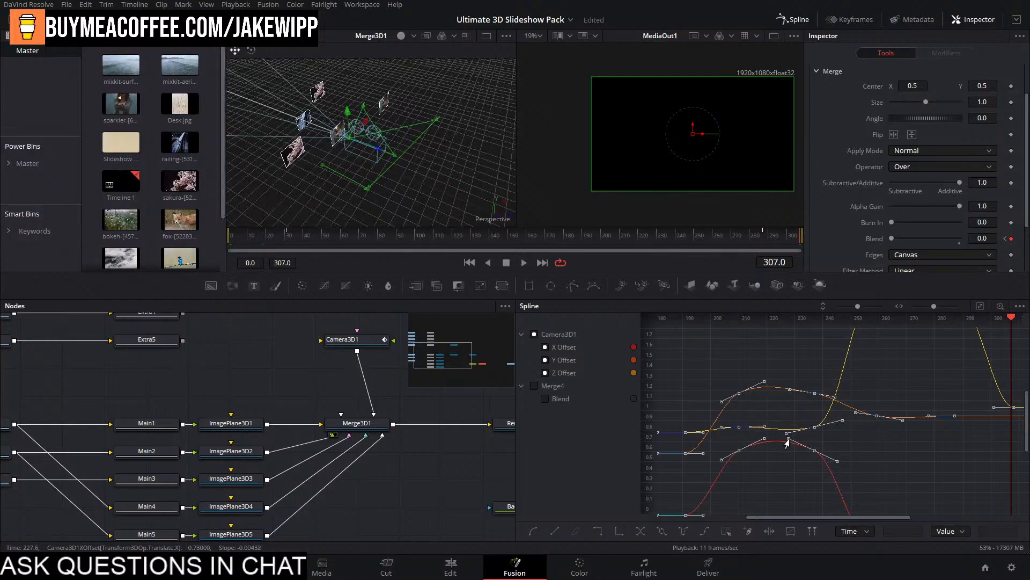
# Set Ease In to 15.2 and Ease Out to 18.1 on the selected Camera3D1 keyframes.
pyautogui.press('t')
pyautogui.moveTo(905, 319); pyautogui.dragTo(886, 319)
pyautogui.moveTo(1003, 319); pyautogui.dragTo(1014, 318)
pyautogui.scroll(-3, 793, 432)
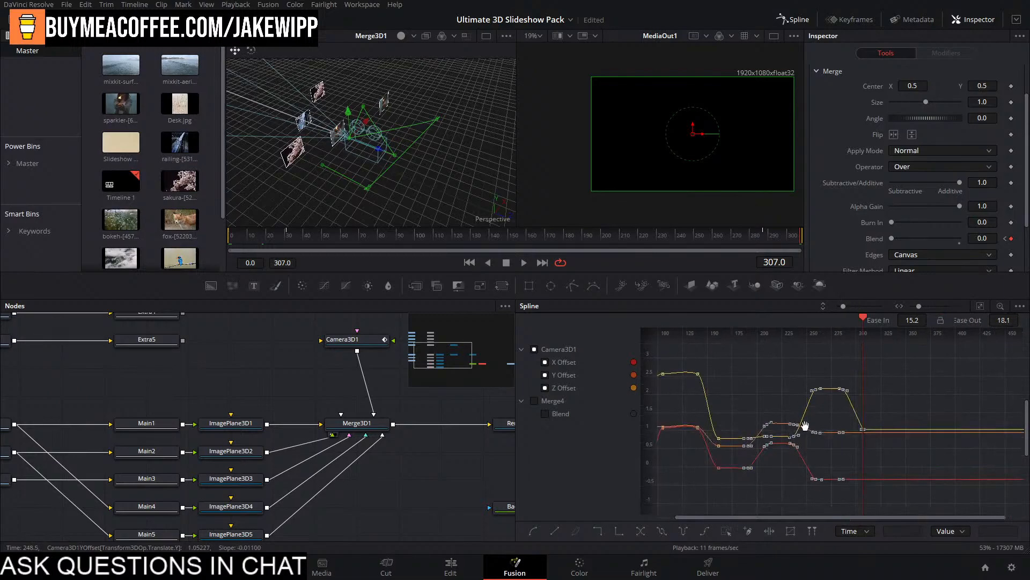
pyautogui.scroll(2, 805, 427)
# Switch to the Edit page and review the Video 3 Fusion Composition's fade-in and camera moves by scrubbing and playing it.
pyautogui.click(450, 566)
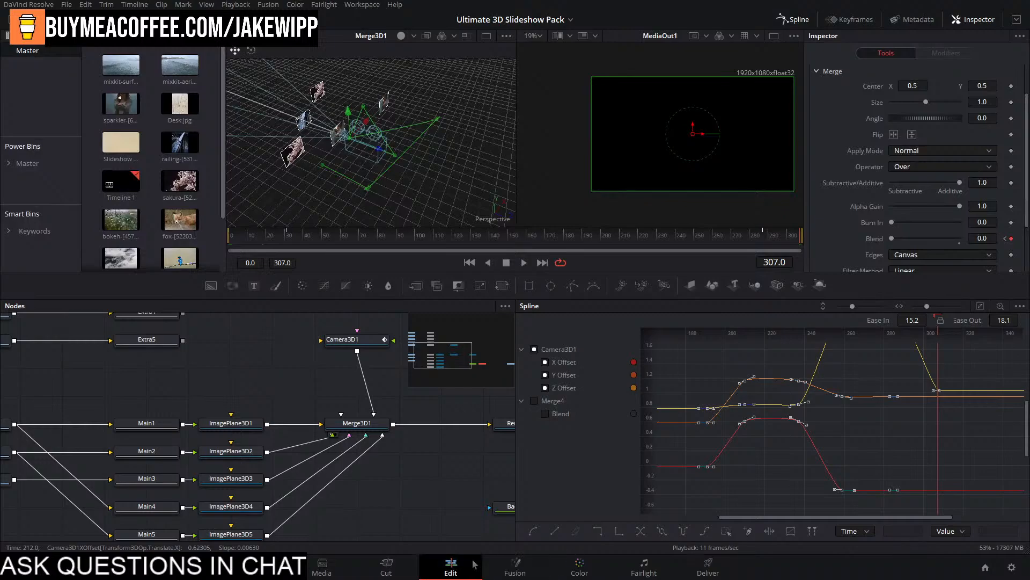
pyautogui.moveTo(494, 338); pyautogui.dragTo(472, 350)
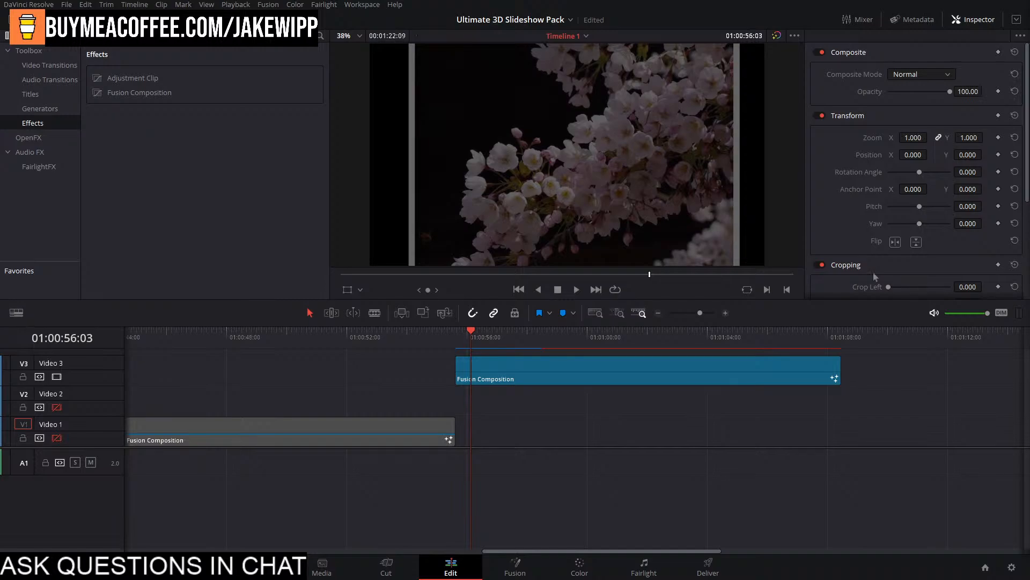
pyautogui.hscroll(1, 666, 403)
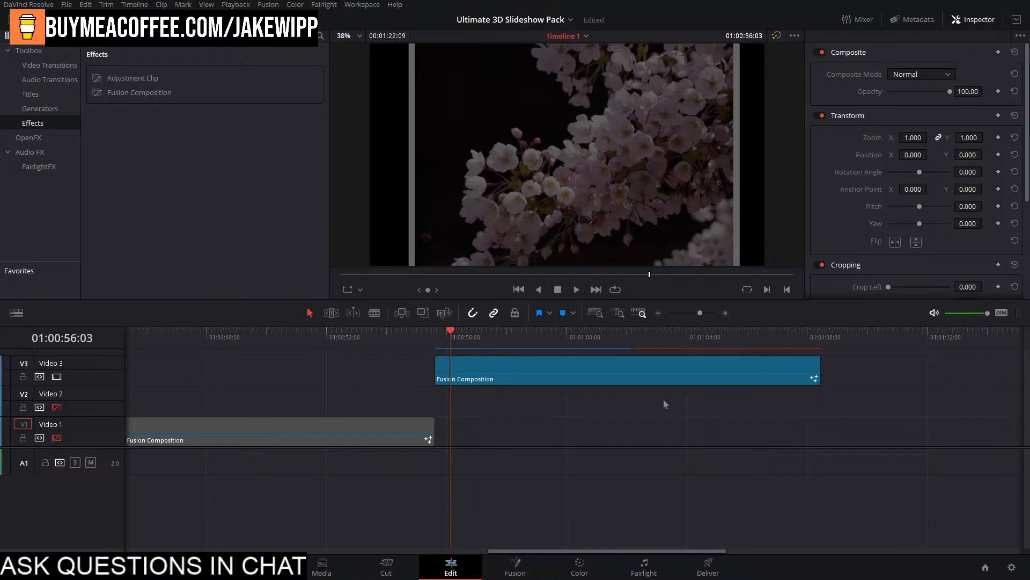
pyautogui.click(612, 344)
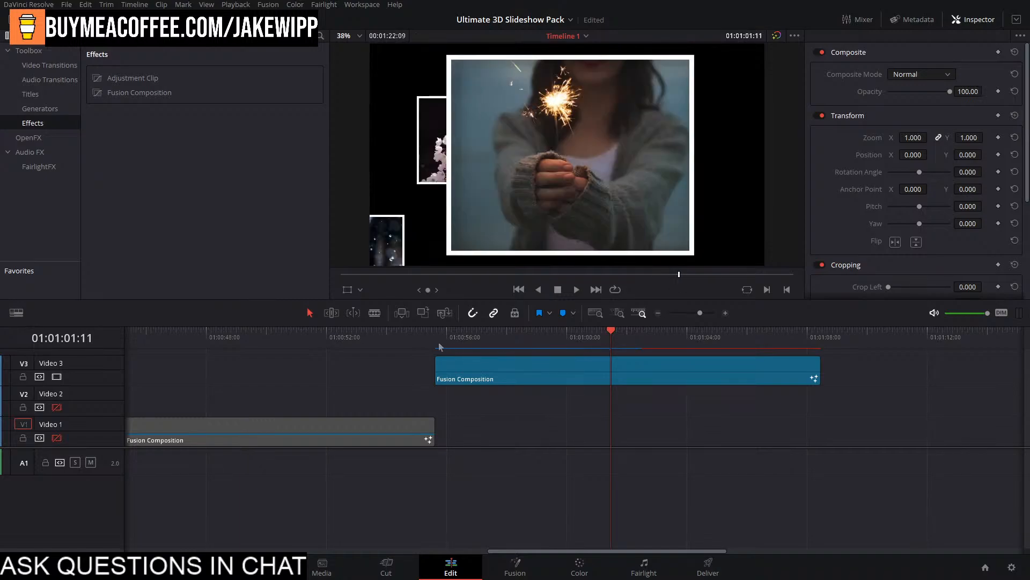
pyautogui.click(447, 344)
pyautogui.click(577, 290)
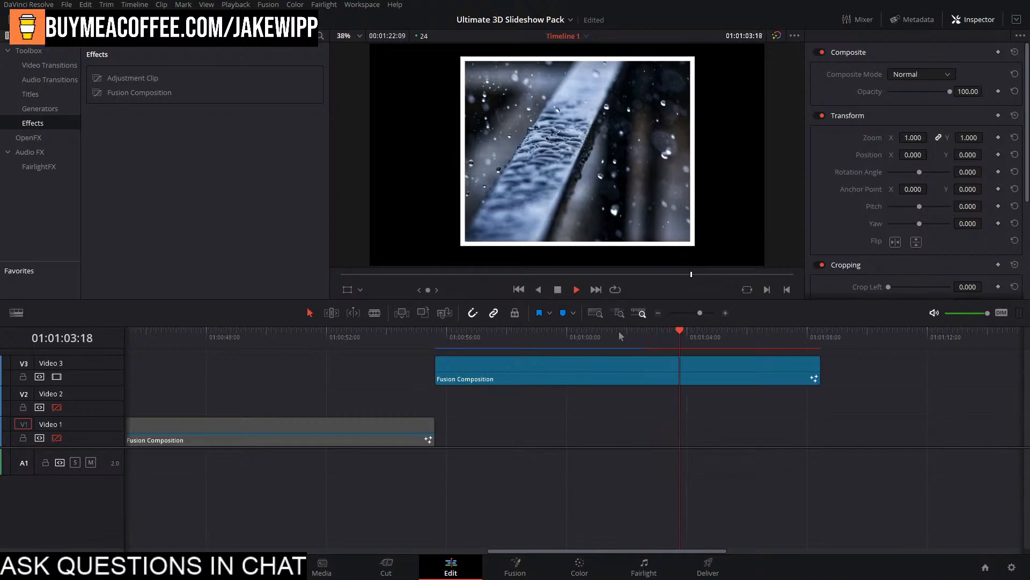
pyautogui.click(589, 331)
pyautogui.click(558, 290)
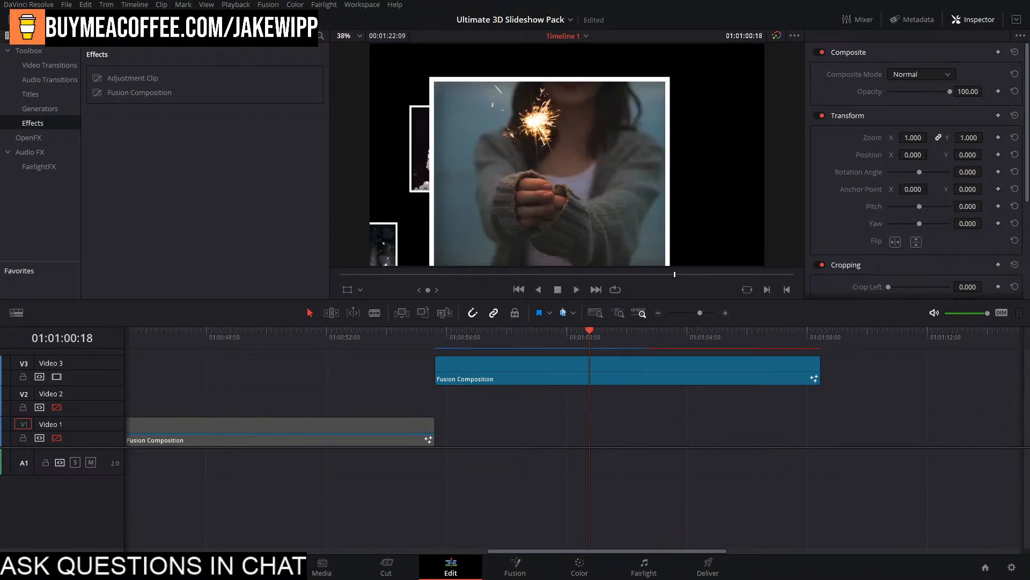
pyautogui.click(444, 336)
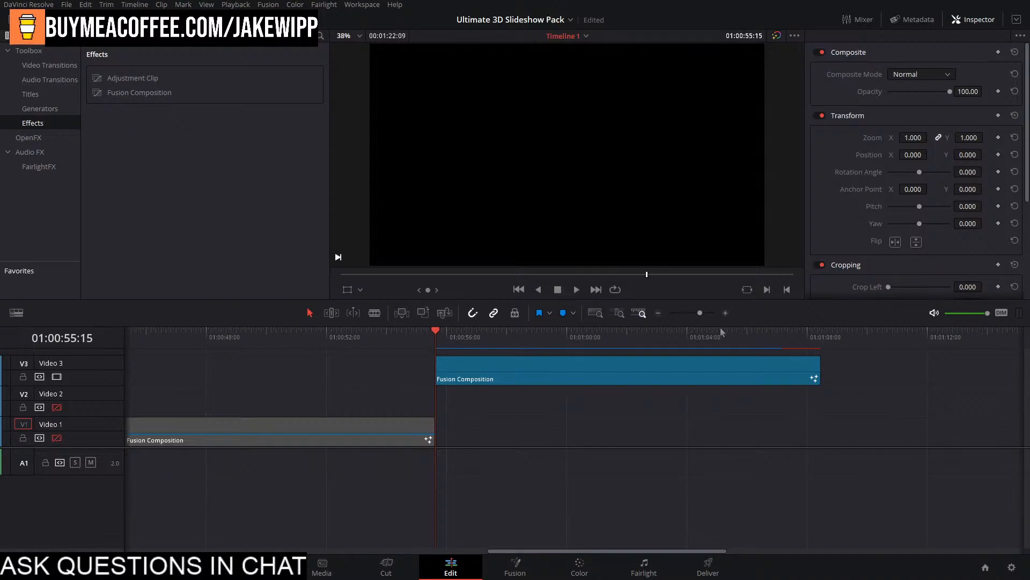
pyautogui.click(774, 345)
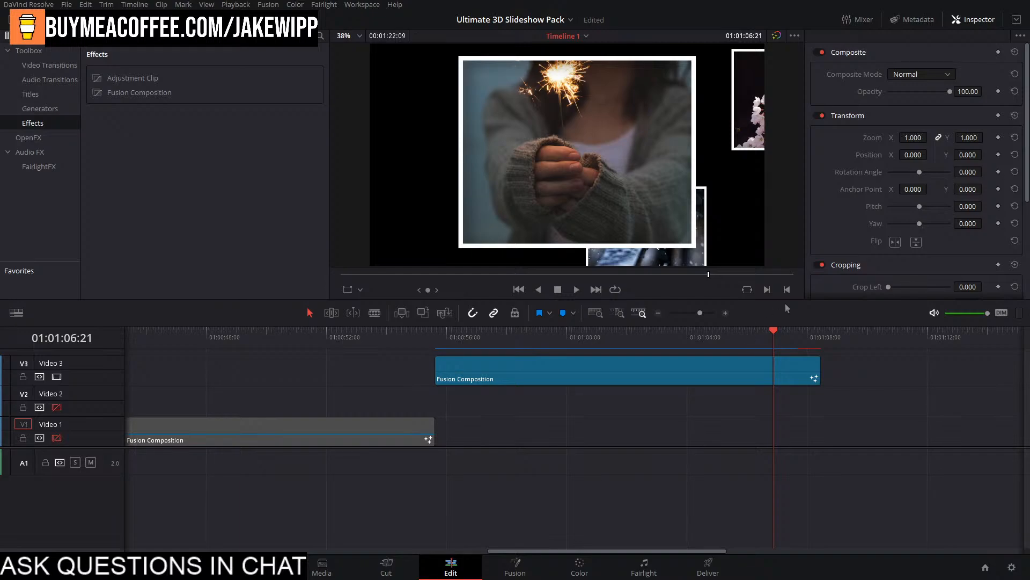
# Look over the neighbouring timeline clips and play the Video 3 Fusion Composition from its start at 01:00:55:15.
pyautogui.moveTo(414, 429); pyautogui.dragTo(918, 444)
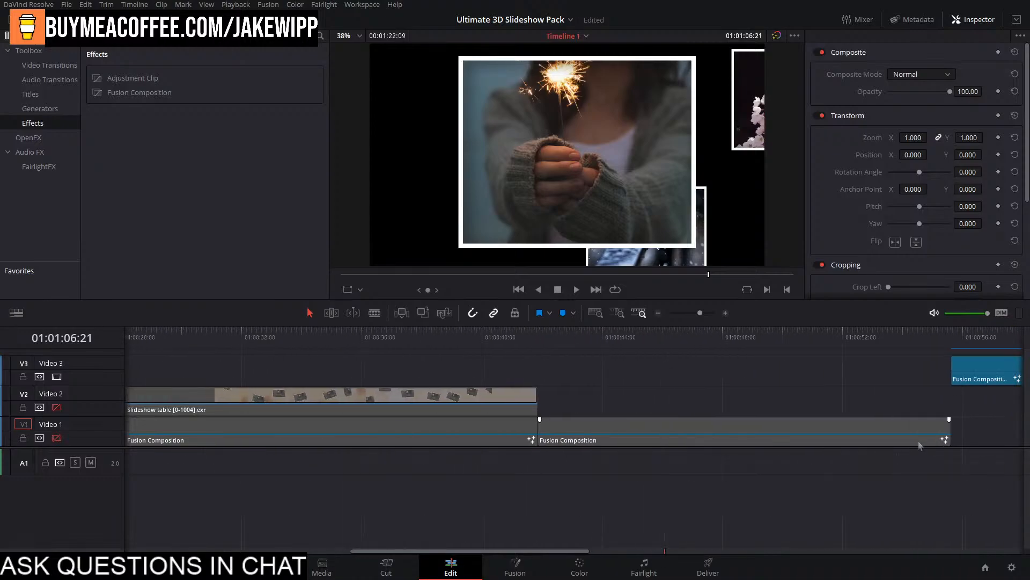
pyautogui.scroll(-5, 520, 456)
pyautogui.scroll(6, 434, 460)
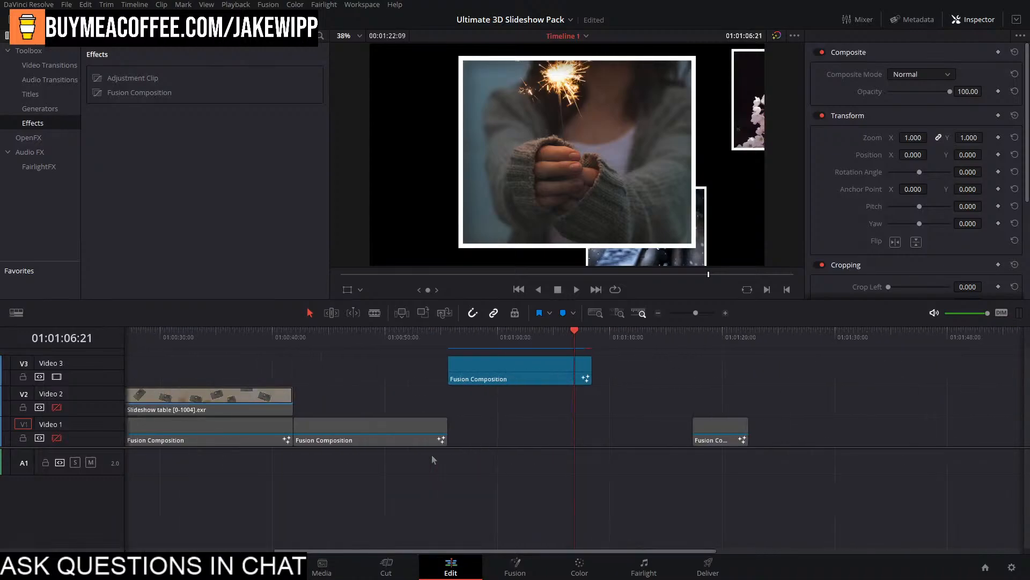
pyautogui.scroll(-3, 433, 459)
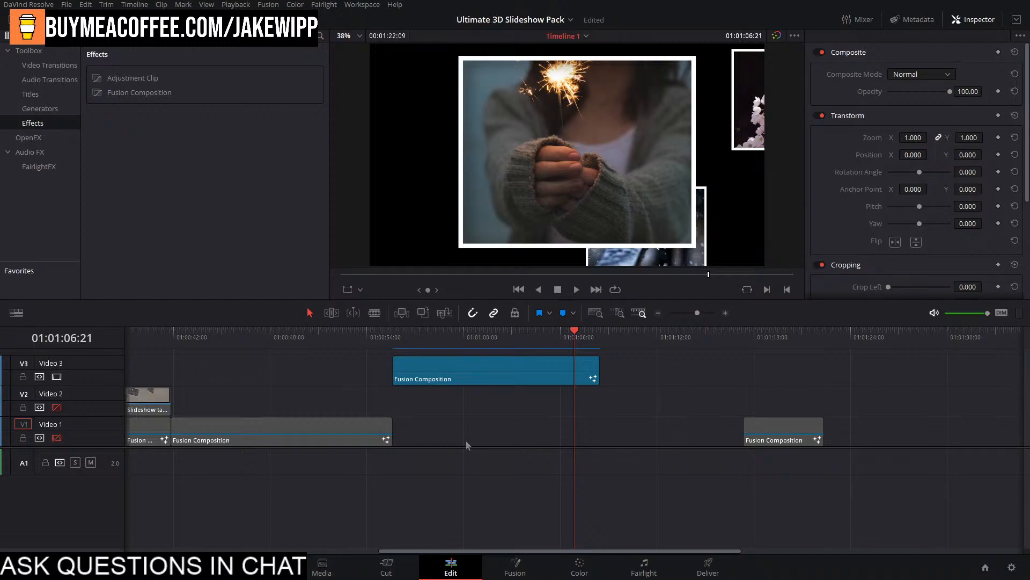
pyautogui.click(398, 333)
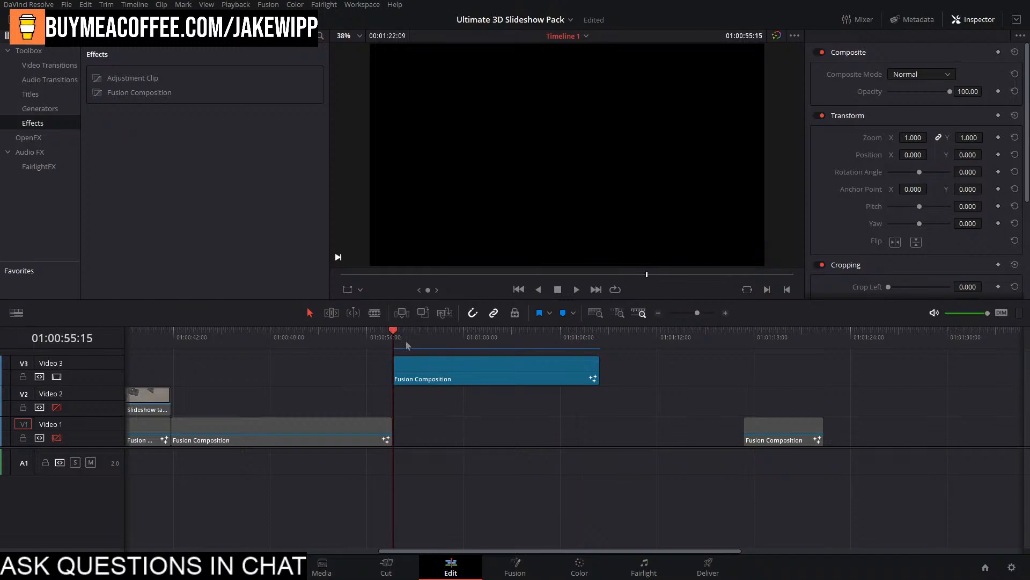
pyautogui.press('space')
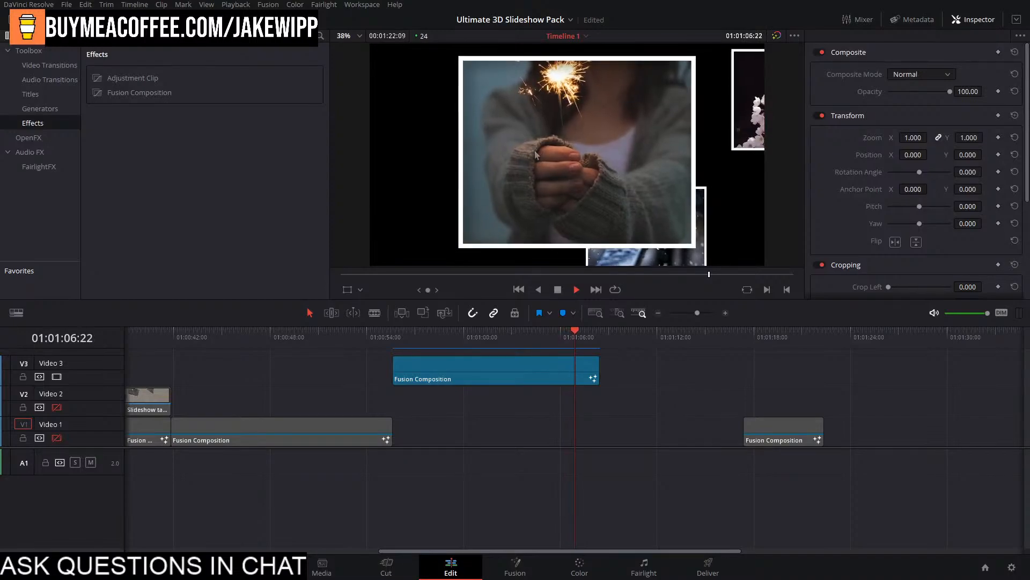
pyautogui.click(559, 291)
# Switch to the Fusion page and set Ease In to 23.0 and Ease Out to 27.0 on the Camera3D1 offset keyframes.
pyautogui.moveTo(549, 332); pyautogui.dragTo(414, 354)
pyautogui.click(463, 382)
pyautogui.click(514, 566)
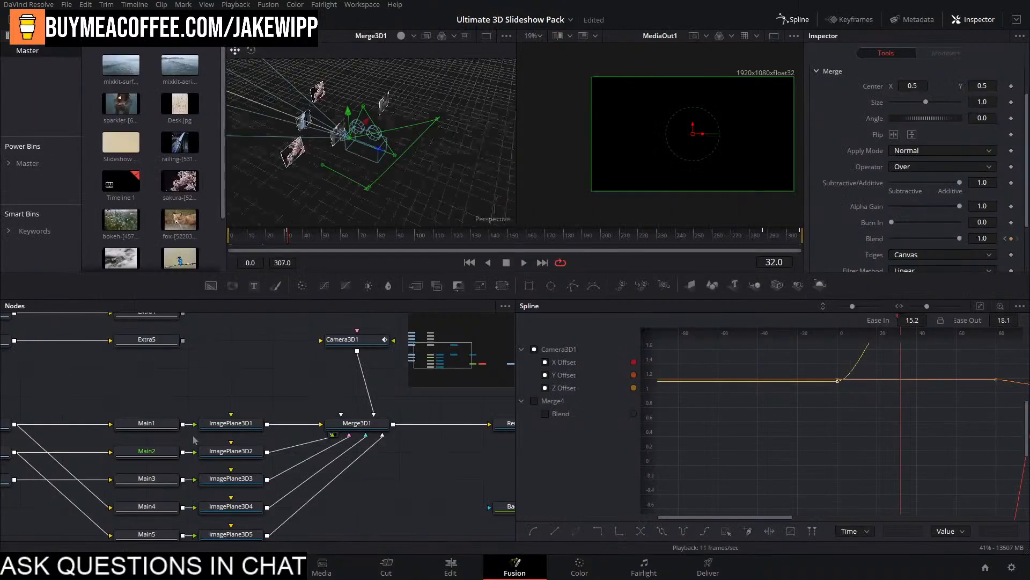
pyautogui.click(342, 342)
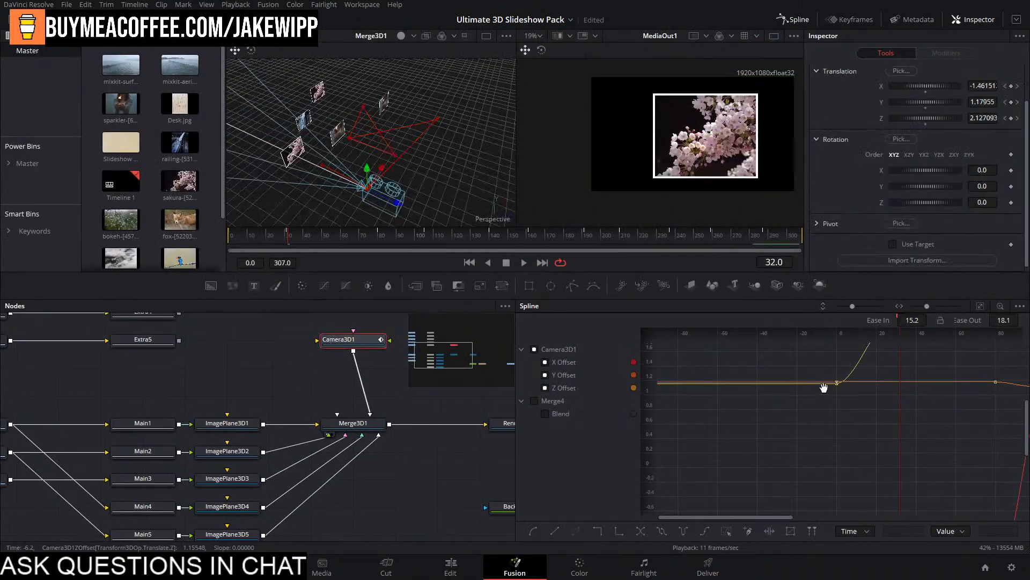
pyautogui.click(980, 306)
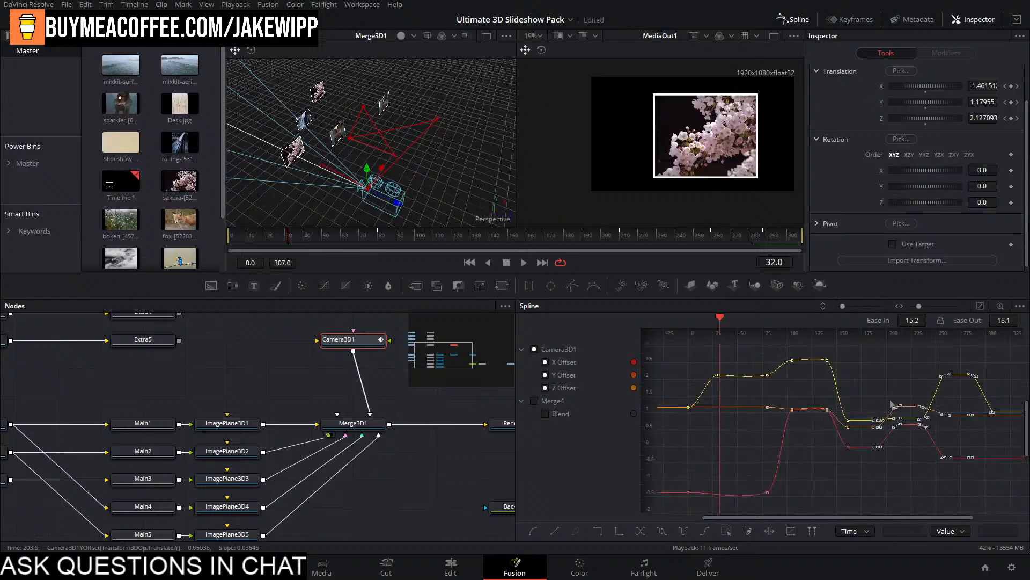
pyautogui.scroll(4, 831, 382)
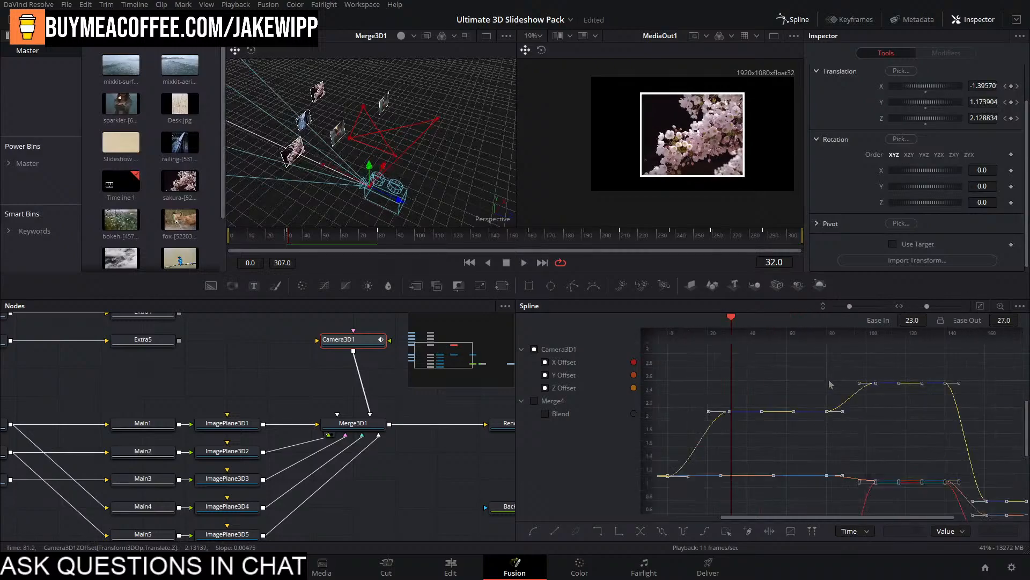
pyautogui.click(284, 240)
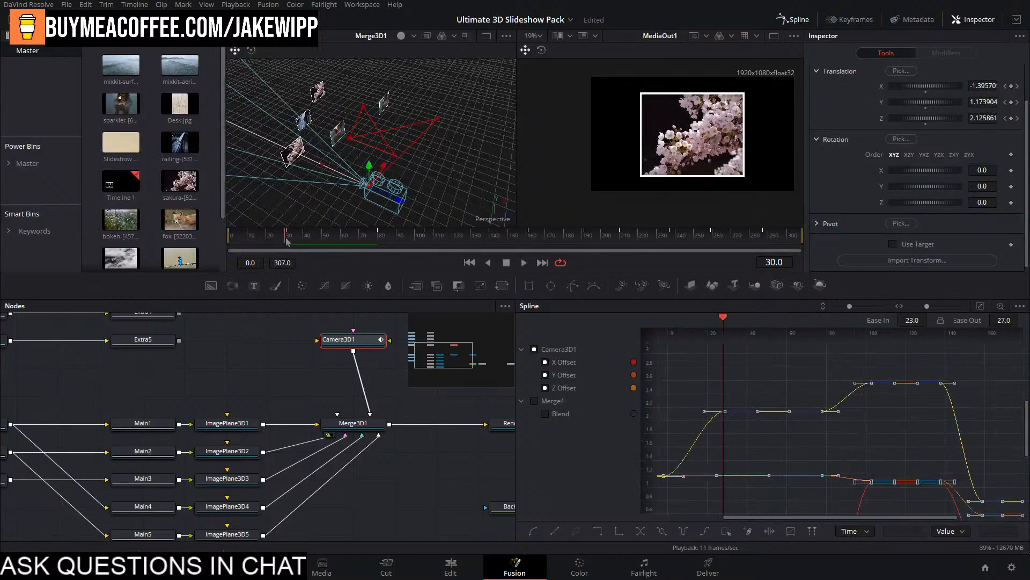
# Save the project and insert a Camera Shake node between Renderer3D1 and Merge4.
pyautogui.moveTo(377, 414); pyautogui.dragTo(119, 374)
pyautogui.hotkey('ctrl', 's')
pyautogui.click(280, 384)
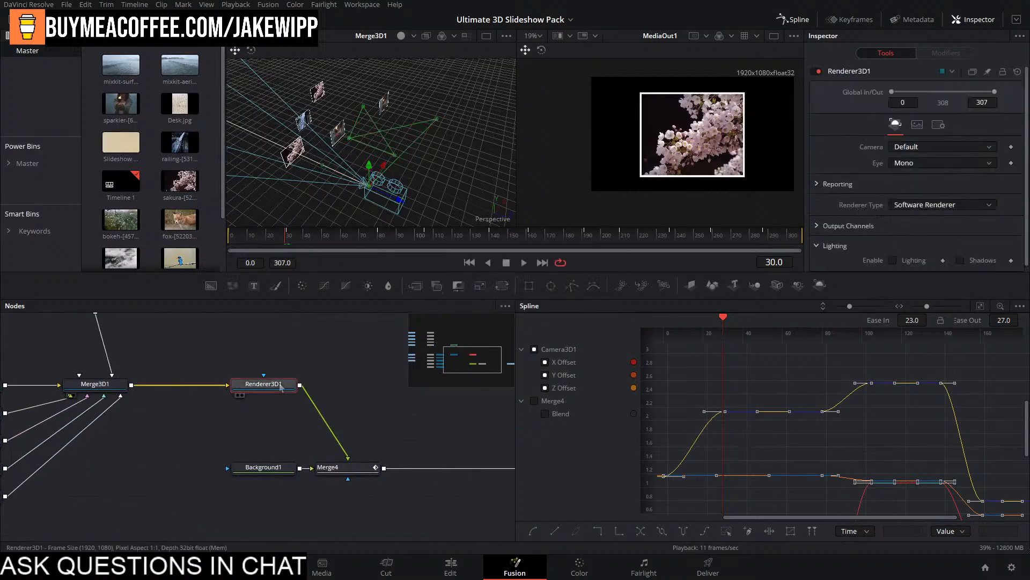
pyautogui.hotkey('shift', 'space')
pyautogui.write('camer')
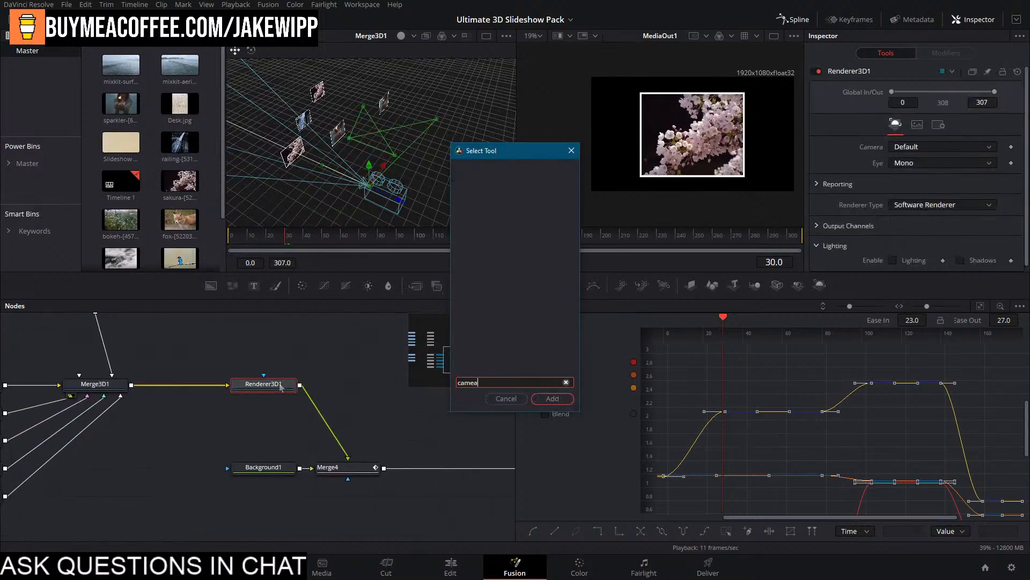
pyautogui.press('Down')
pyautogui.press('Return')
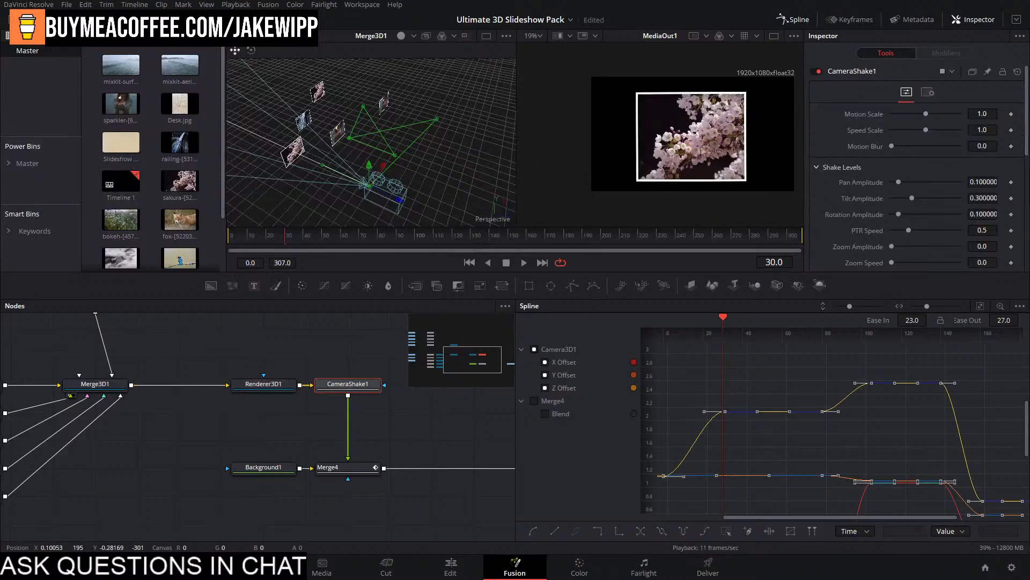
# Set the Camera Shake's Motion Scale to 0.378, Speed Scale to 0.299, Pan and Rotation Amplitude to 0.181, and Tilt Amplitude to 0.378.
pyautogui.moveTo(924, 114); pyautogui.dragTo(903, 130)
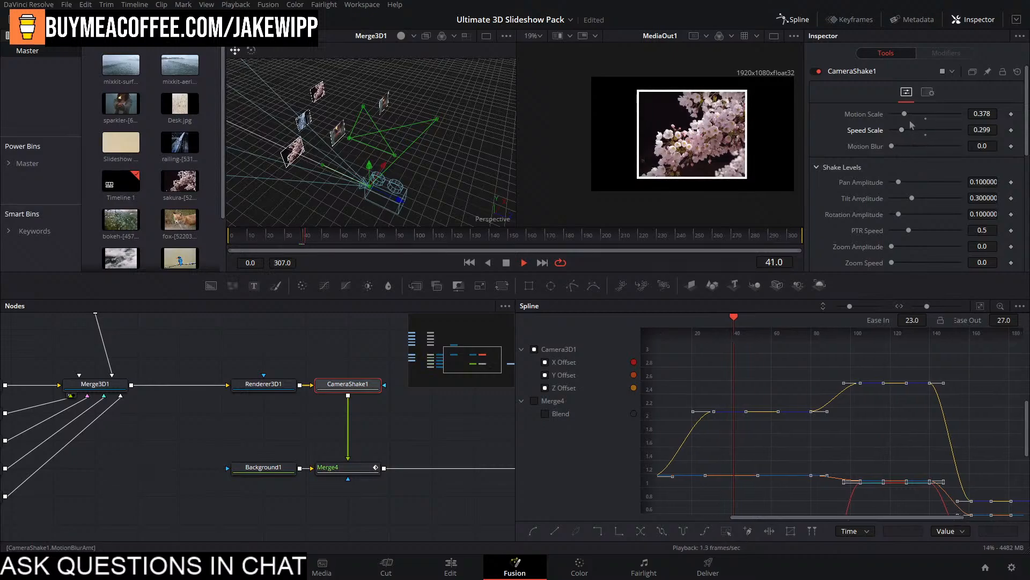
pyautogui.moveTo(898, 182); pyautogui.dragTo(904, 214)
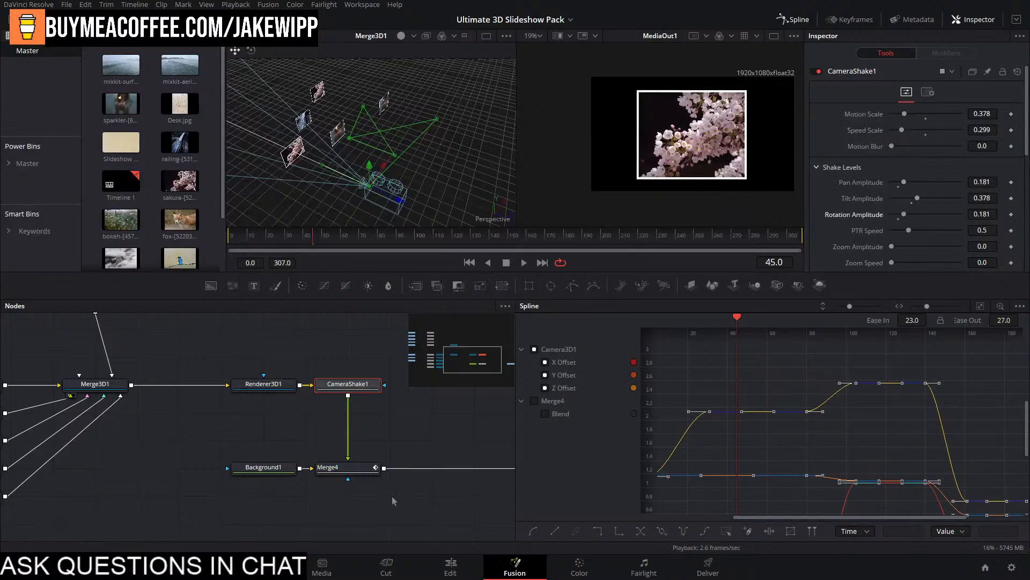
# Switch to the Edit page and play the Video 3 Fusion Composition from its start to check the camera shake.
pyautogui.click(451, 564)
pyautogui.click(407, 338)
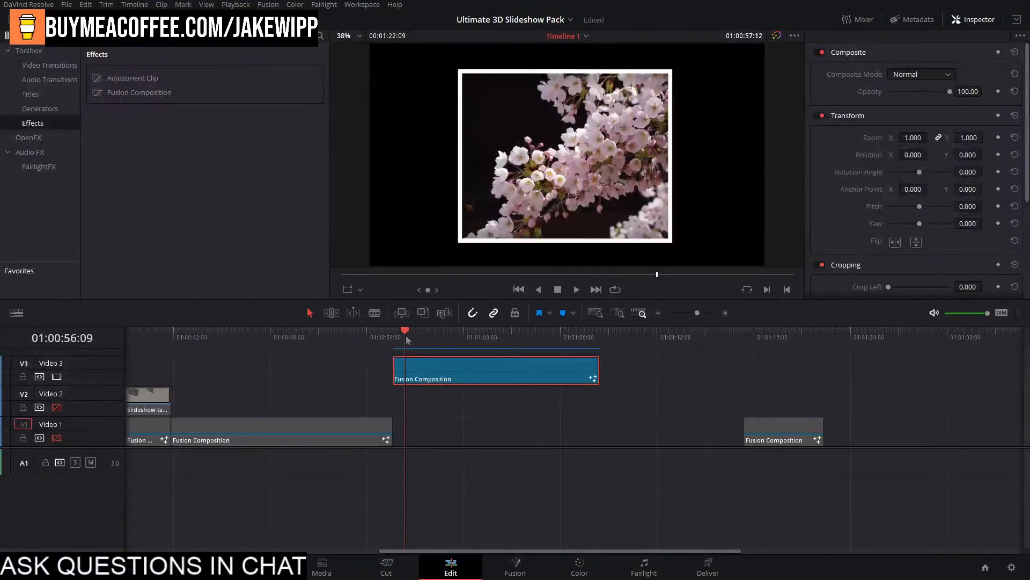
pyautogui.moveTo(407, 341)
pyautogui.mouseDown()
pyautogui.moveTo(394, 340)
pyautogui.moveTo(416, 340)
pyautogui.mouseUp()
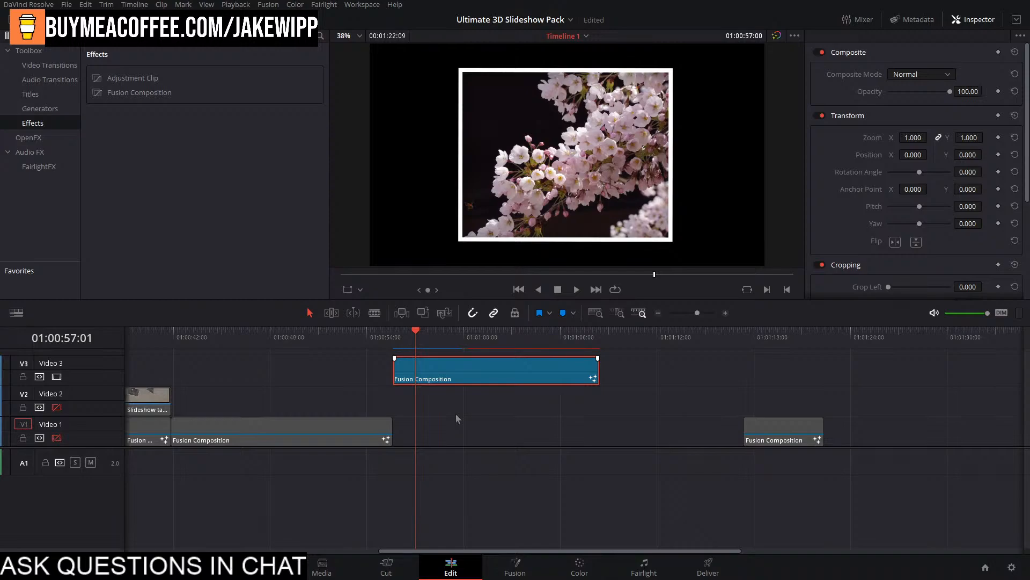
pyautogui.press('Up')
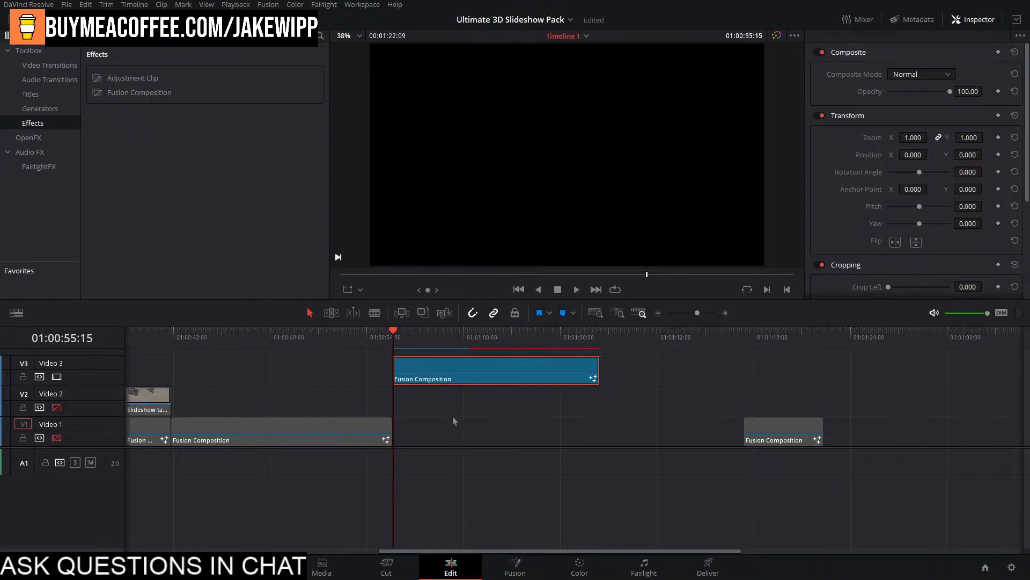
pyautogui.press('space')
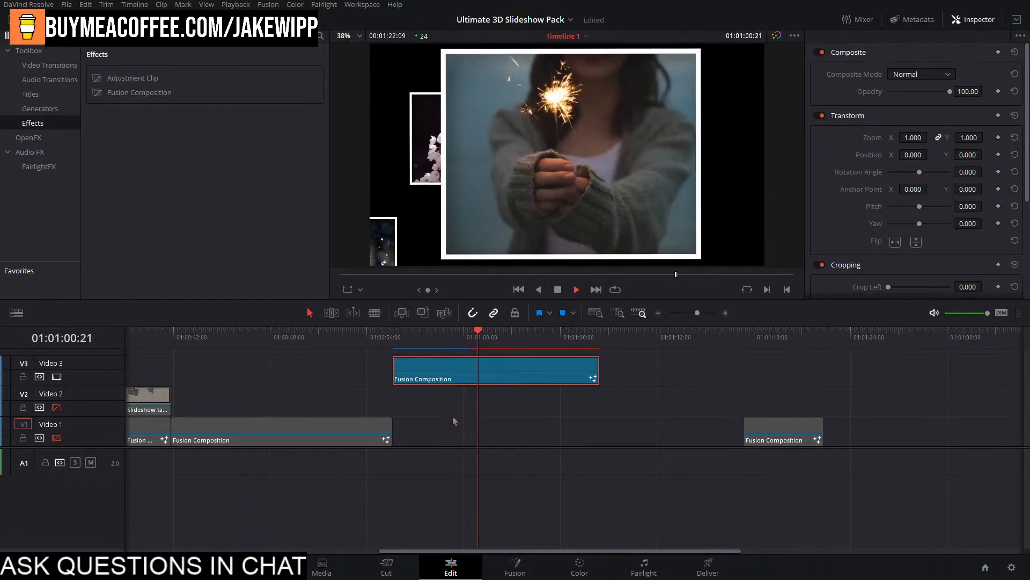
pyautogui.moveTo(465, 340); pyautogui.dragTo(440, 341)
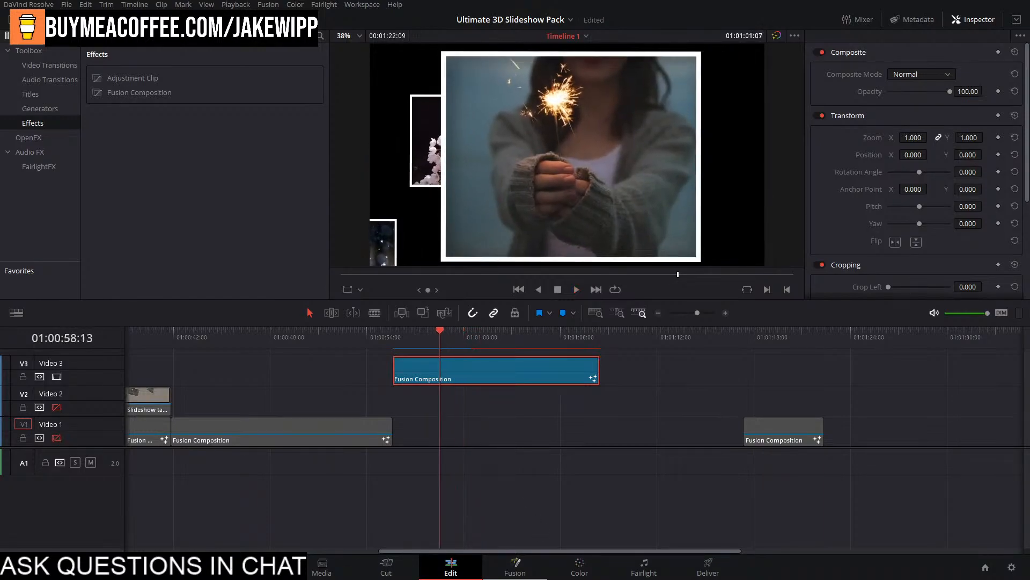
# Return to the Fusion page and set Ease In to 34.7 and Ease Out to 47.8 on the camera offset keyframes.
pyautogui.click(514, 567)
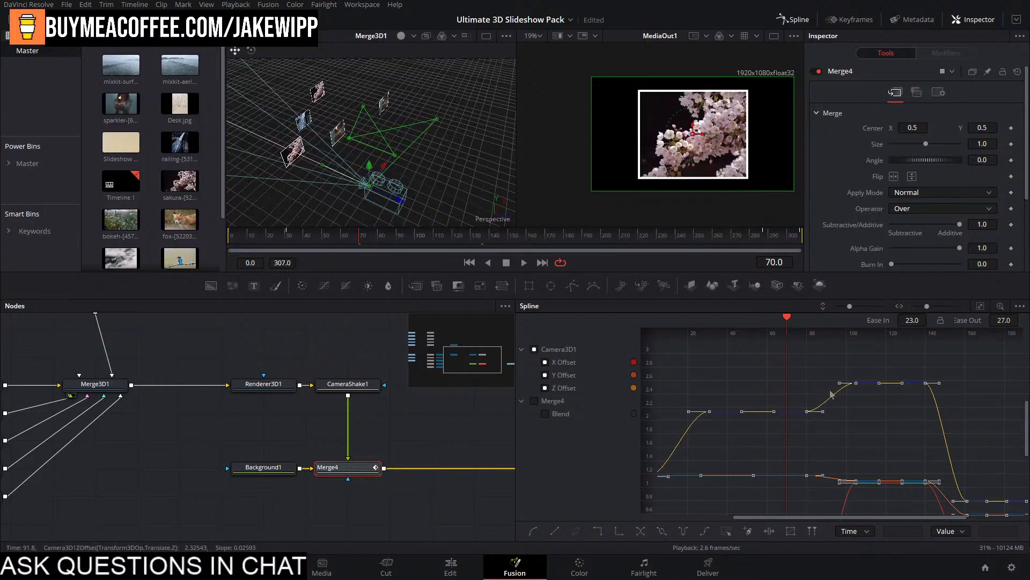
pyautogui.moveTo(918, 321); pyautogui.dragTo(1026, 319)
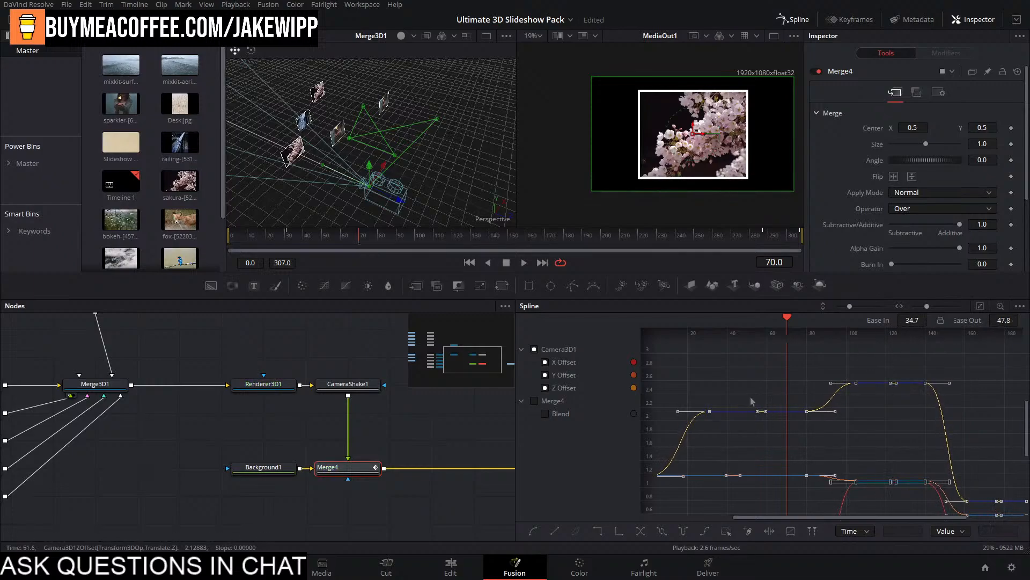
# Go back to the Edit page and play the opening photo hold of the Video 3 Fusion Composition from 01:00:55:15.
pyautogui.click(450, 567)
pyautogui.click(393, 338)
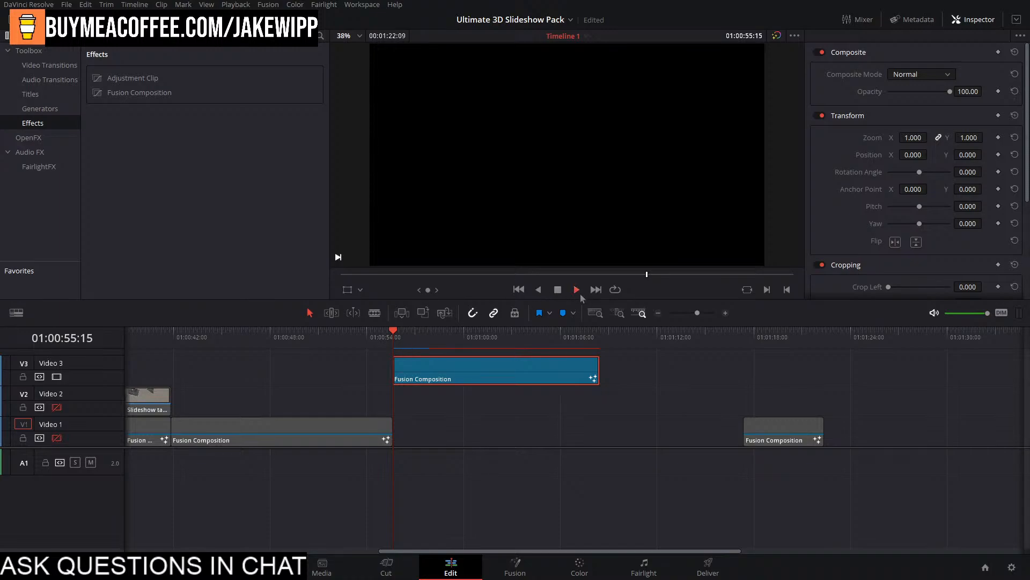
pyautogui.click(580, 294)
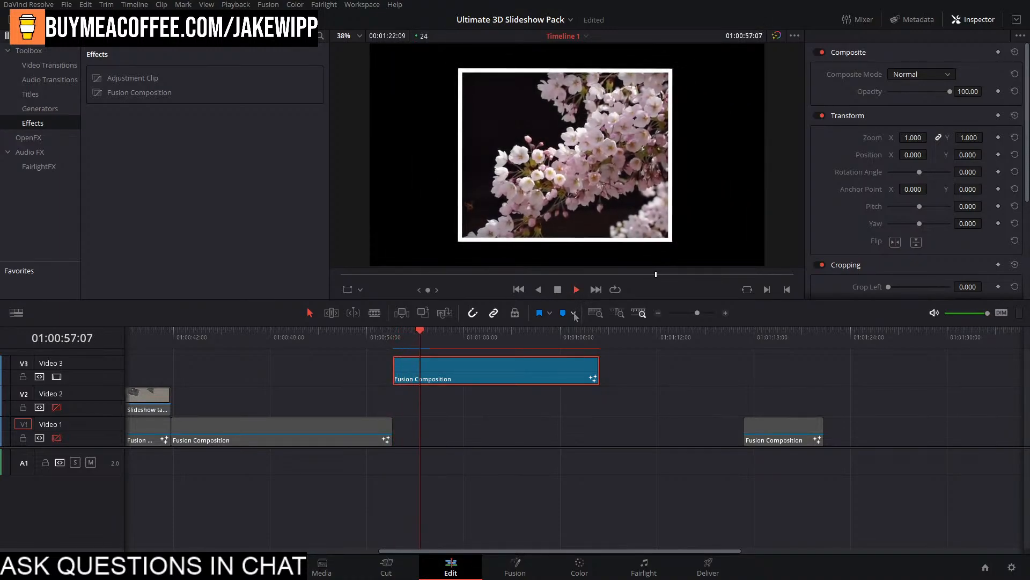
pyautogui.click(557, 290)
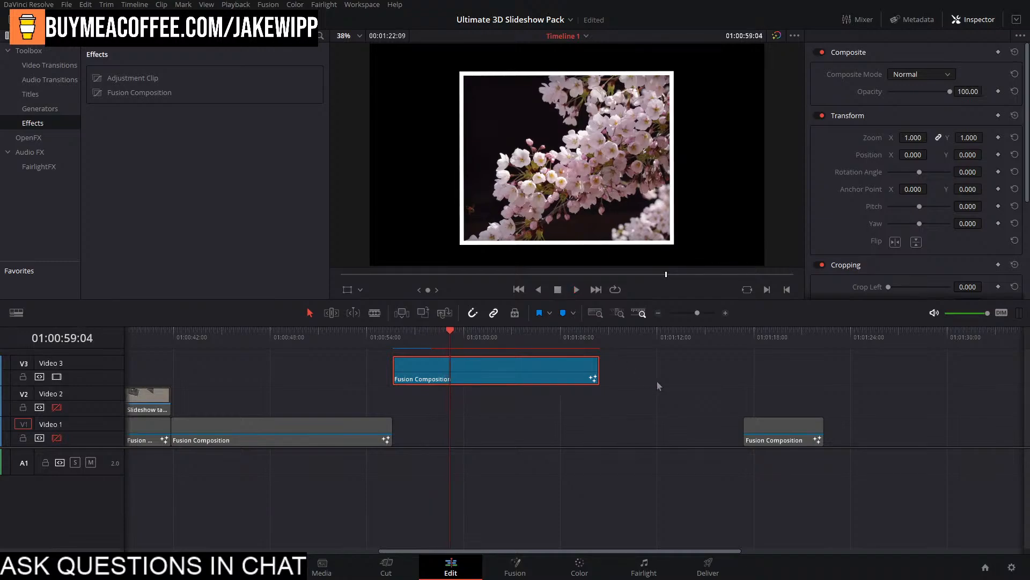
pyautogui.click(706, 425)
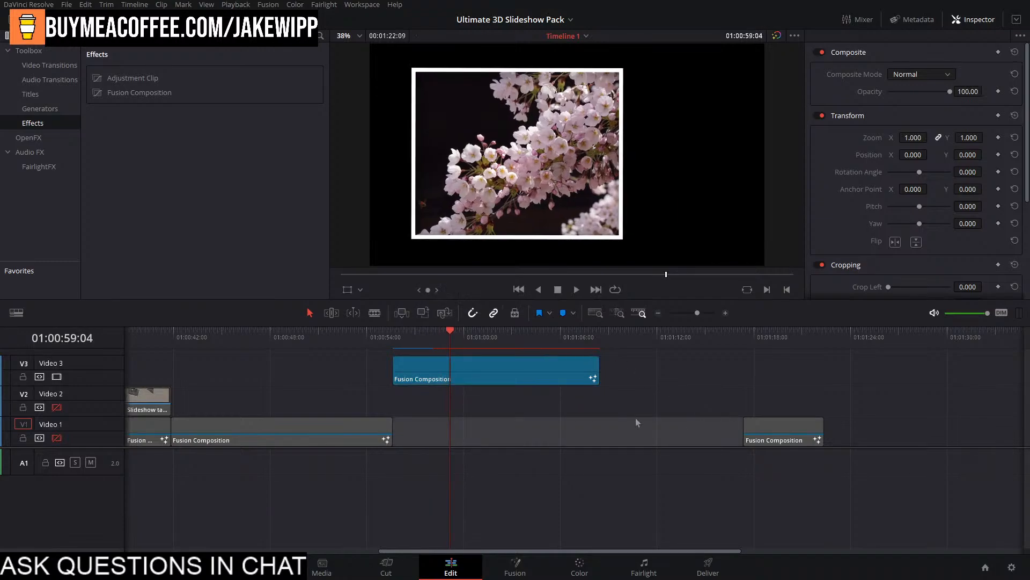
# Look over the earlier timeline clips, then replay and scrub the composition's move from the cherry blossom photo to the sparkler photo.
pyautogui.click(420, 333)
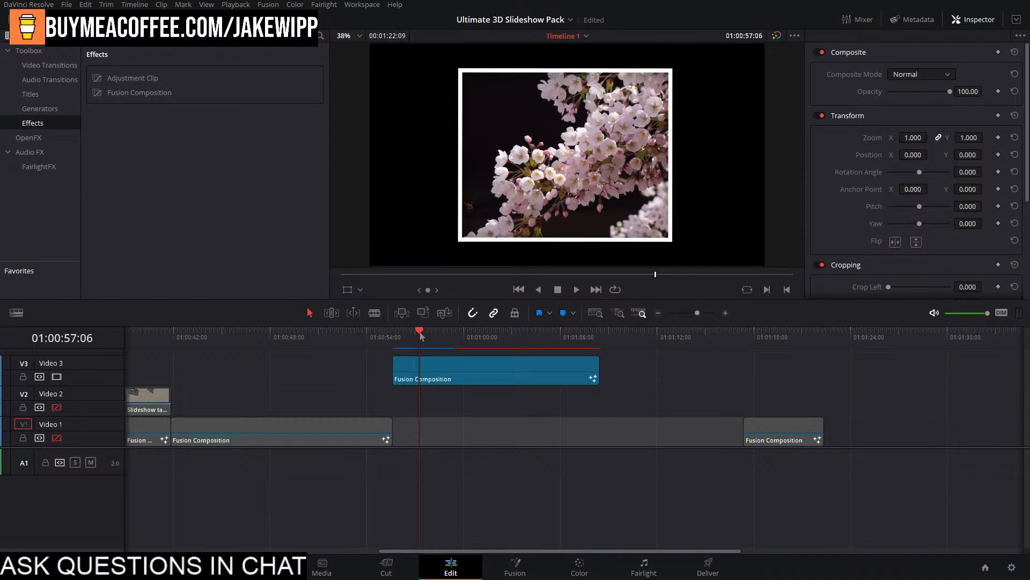
pyautogui.hscroll(-5, 551, 402)
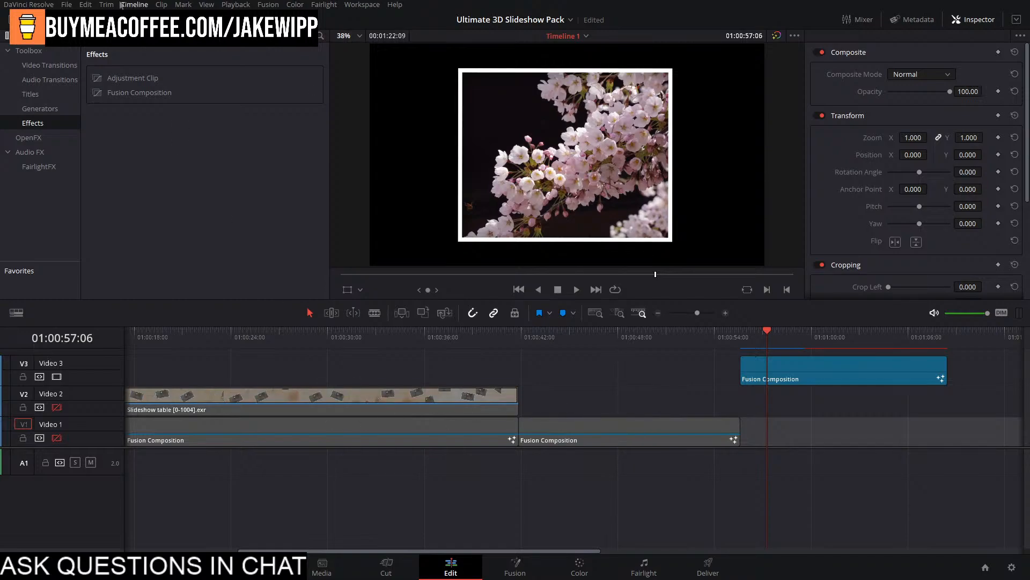
pyautogui.hscroll(3, 639, 413)
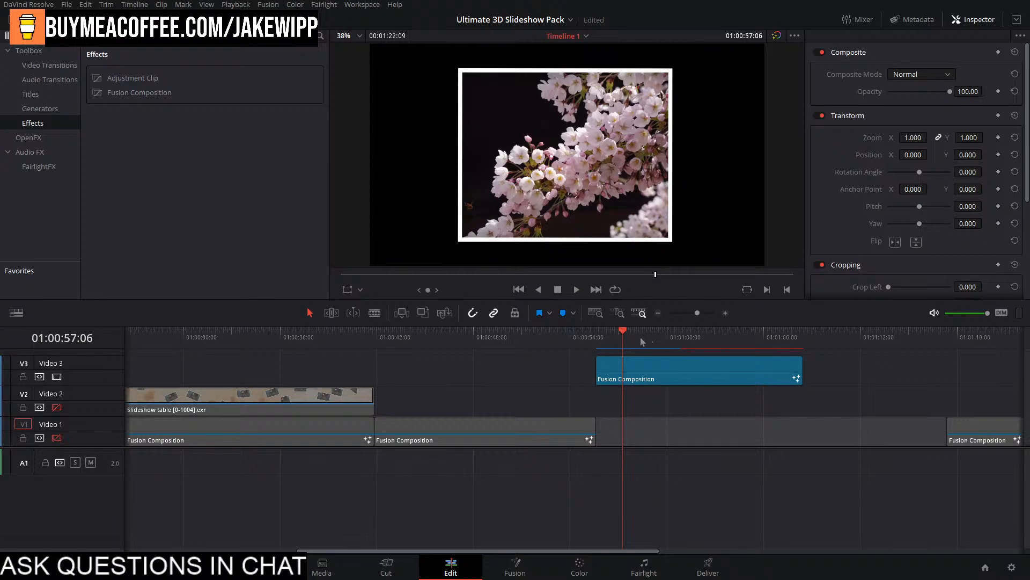
pyautogui.click(602, 339)
pyautogui.press('space')
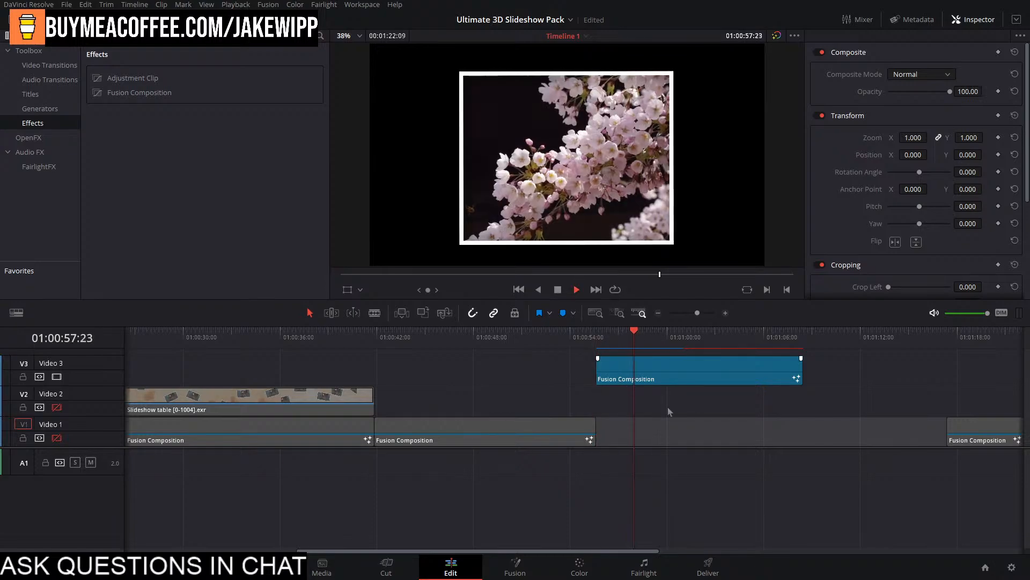
pyautogui.click(597, 336)
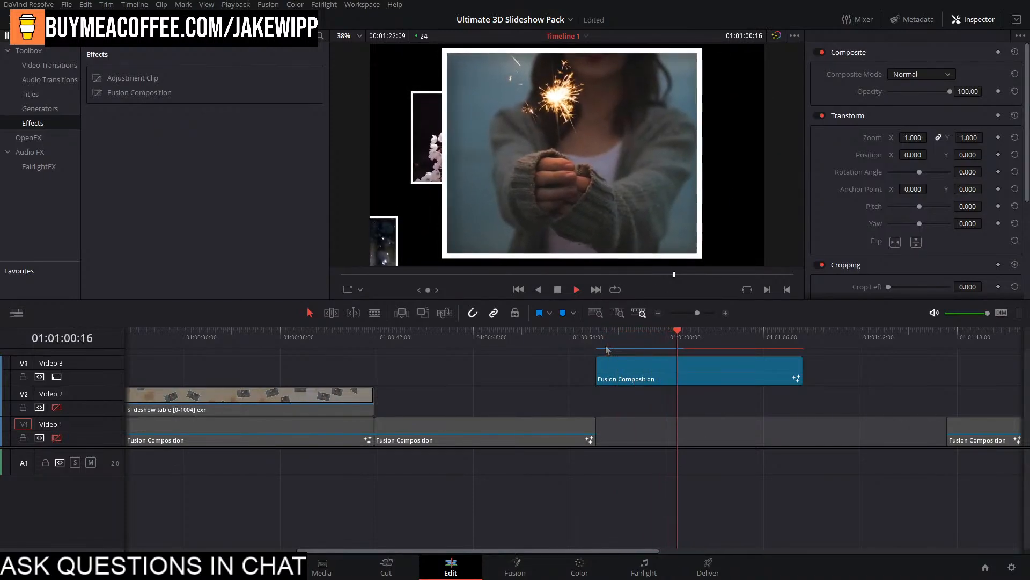
pyautogui.press('space')
pyautogui.moveTo(661, 335); pyautogui.dragTo(624, 341)
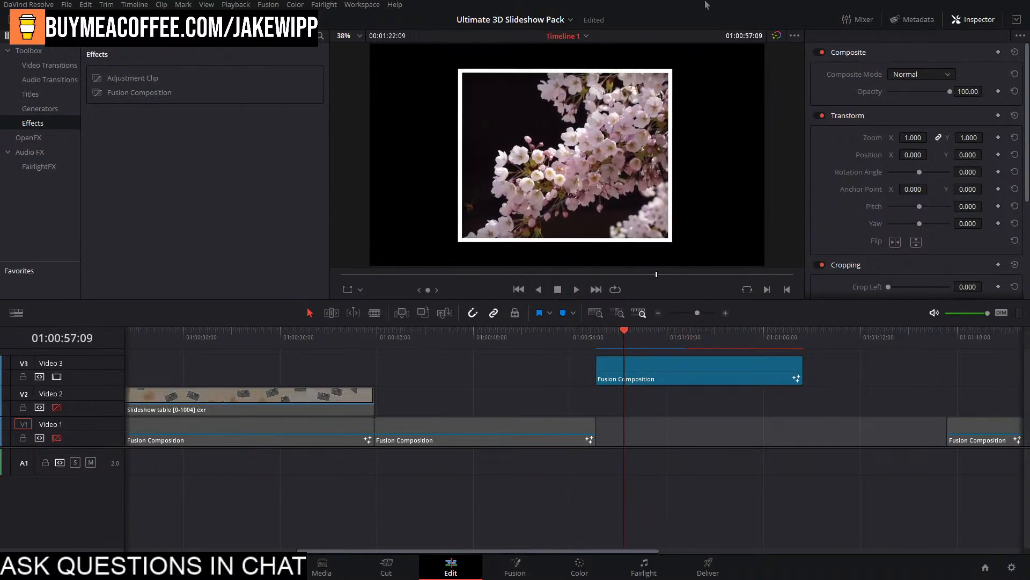
pyautogui.moveTo(628, 337); pyautogui.dragTo(670, 354)
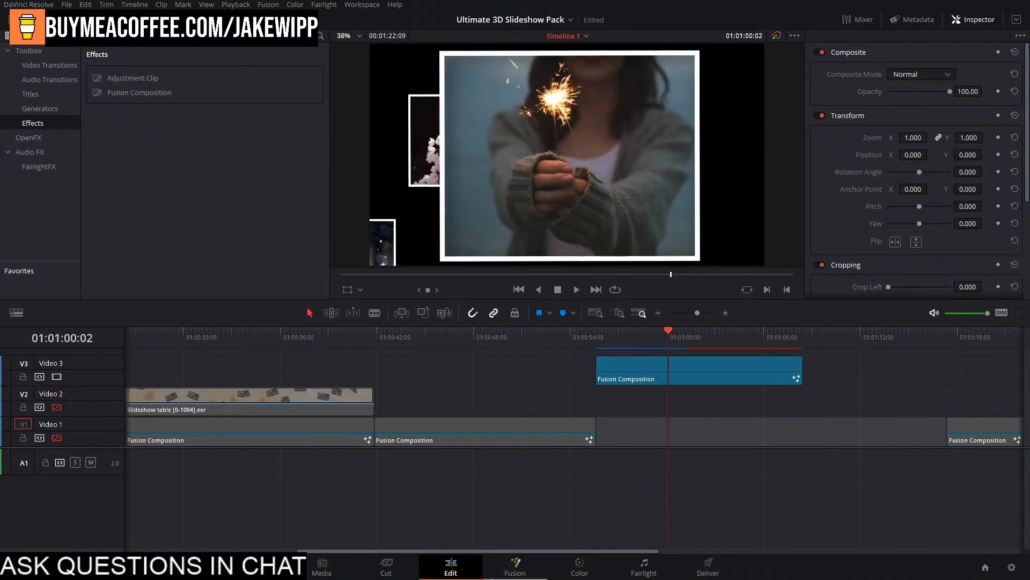
# Open the Fusion page, hide the spline editor and reposition the Camera3D1 node below the Renderer3D1 branch, beside Merge3D1.
pyautogui.hotkey('shift', '5')
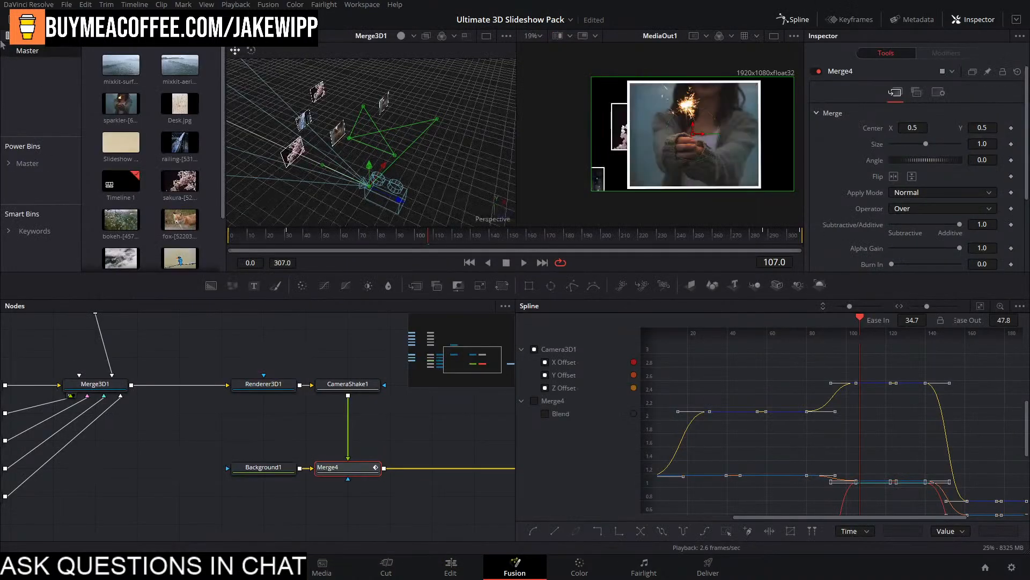
pyautogui.click(803, 22)
pyautogui.moveTo(457, 434); pyautogui.dragTo(756, 519)
pyautogui.click(665, 439)
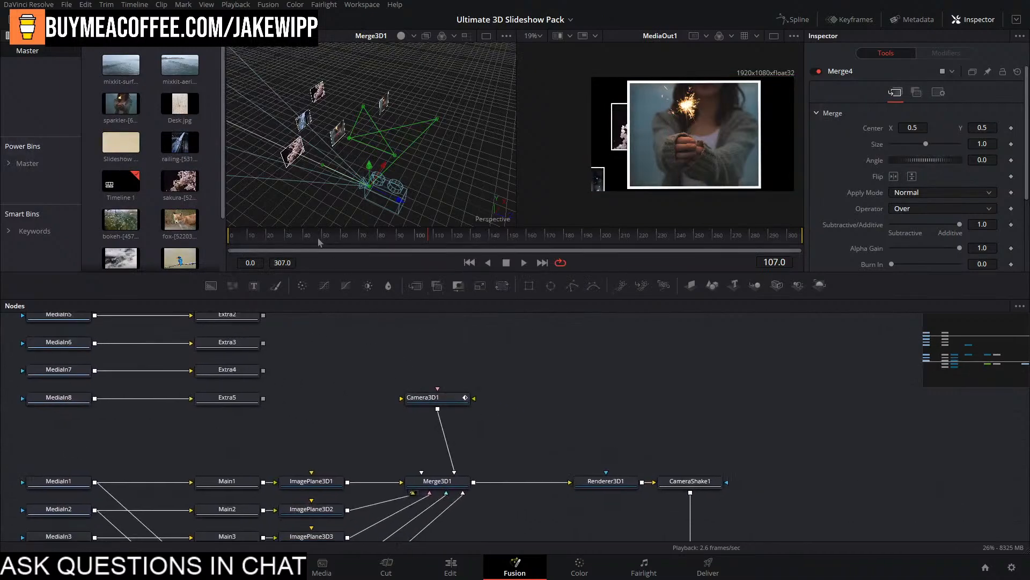
pyautogui.click(430, 397)
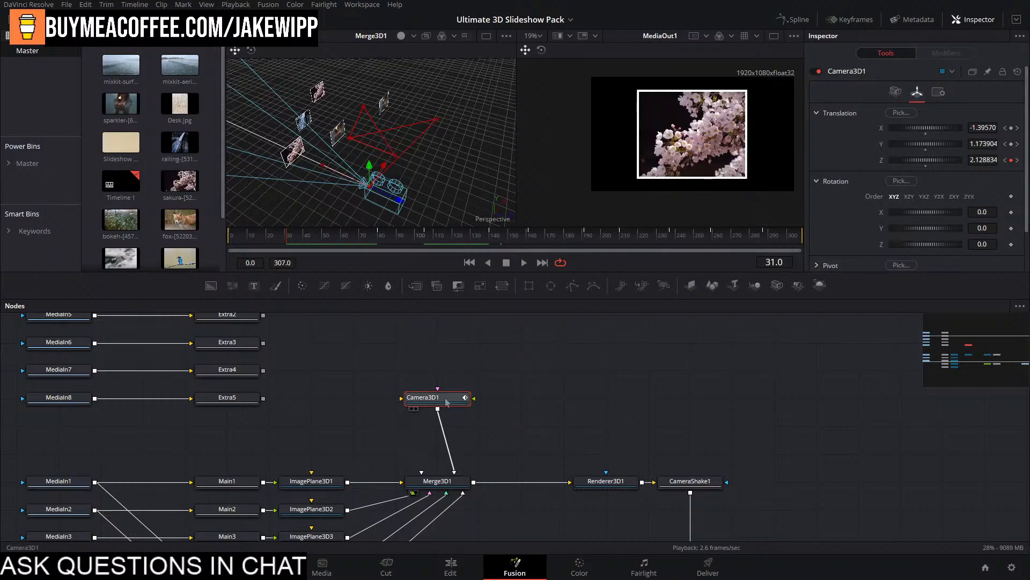
pyautogui.moveTo(445, 402); pyautogui.dragTo(571, 512)
pyautogui.moveTo(510, 417); pyautogui.dragTo(607, 465)
# Add an Image Plane 3D node to the output of the Extra1 node.
pyautogui.click(334, 369)
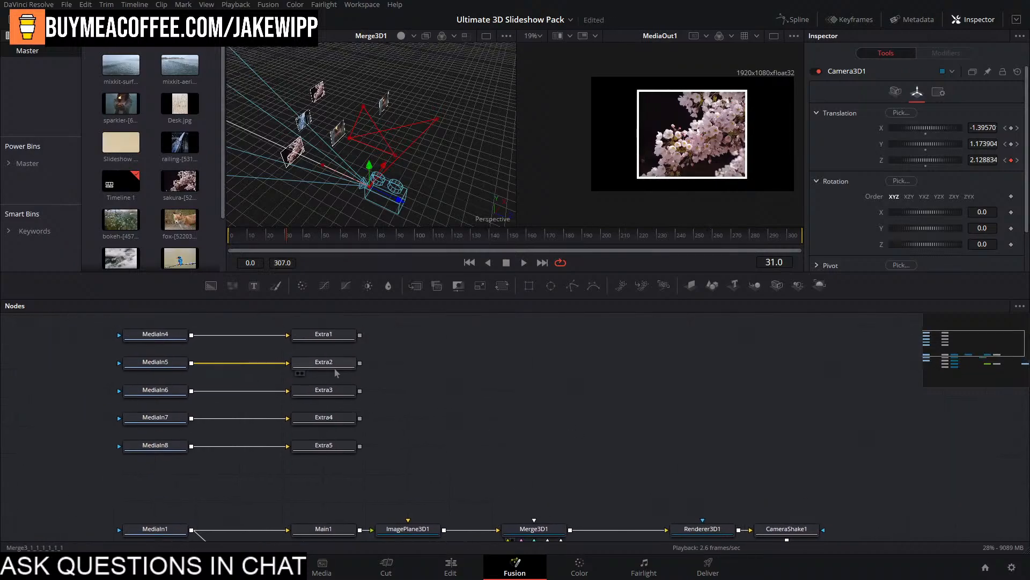
pyautogui.click(335, 337)
pyautogui.hotkey('shift', 'space')
pyautogui.write('image')
pyautogui.press('Return')
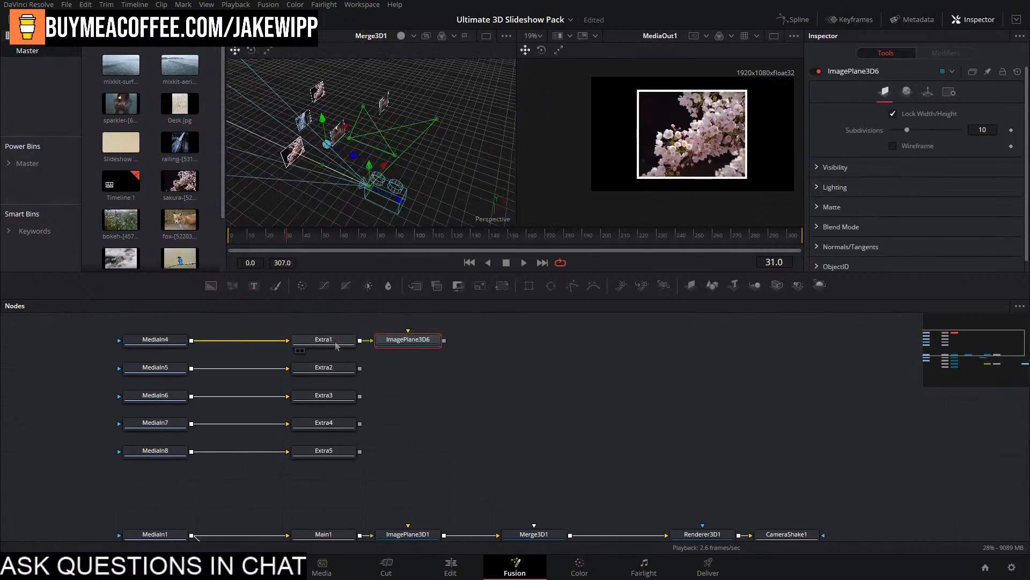
# Move the new image plane node above Merge3D1 and connect its output to Merge3D1.
pyautogui.moveTo(408, 340); pyautogui.dragTo(534, 339)
pyautogui.moveTo(570, 340); pyautogui.dragTo(535, 534)
pyautogui.moveTo(530, 344); pyautogui.dragTo(559, 370)
pyautogui.scroll(-3, 527, 394)
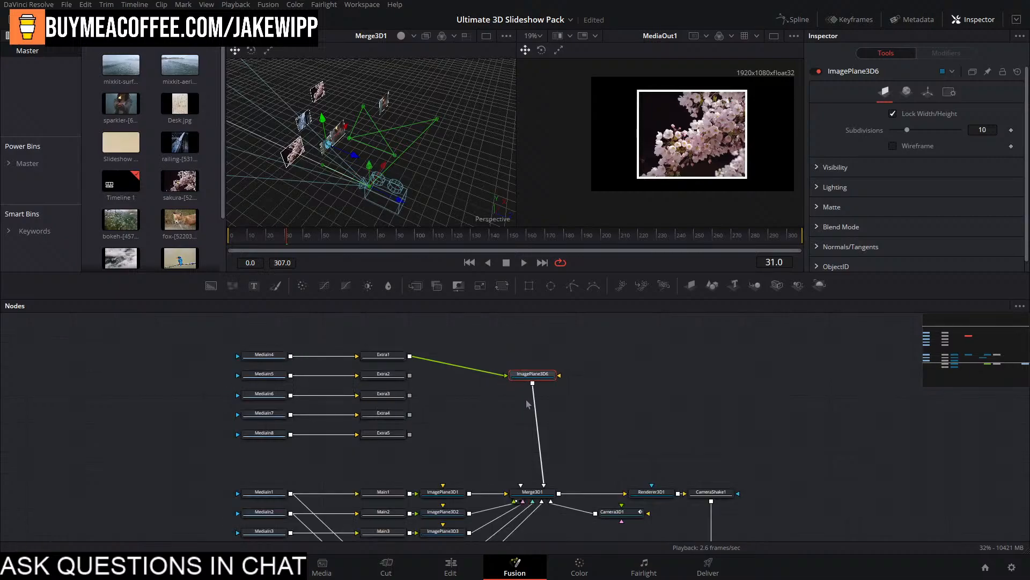
pyautogui.scroll(3, 473, 406)
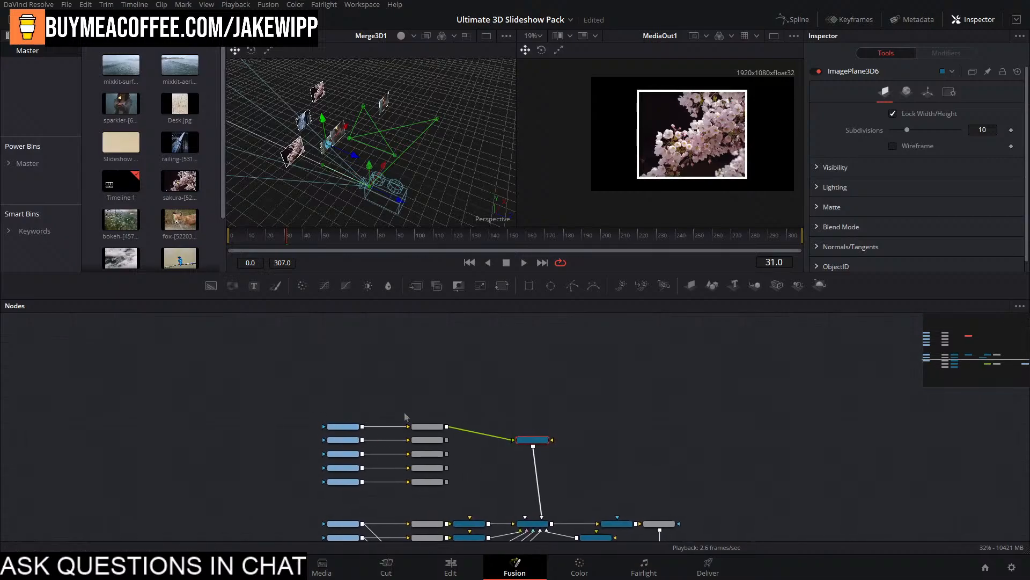
# Move the five extra media nodes and their Extra nodes further up, above the new image plane node.
pyautogui.moveTo(459, 402); pyautogui.dragTo(321, 486)
pyautogui.moveTo(424, 482); pyautogui.dragTo(424, 358)
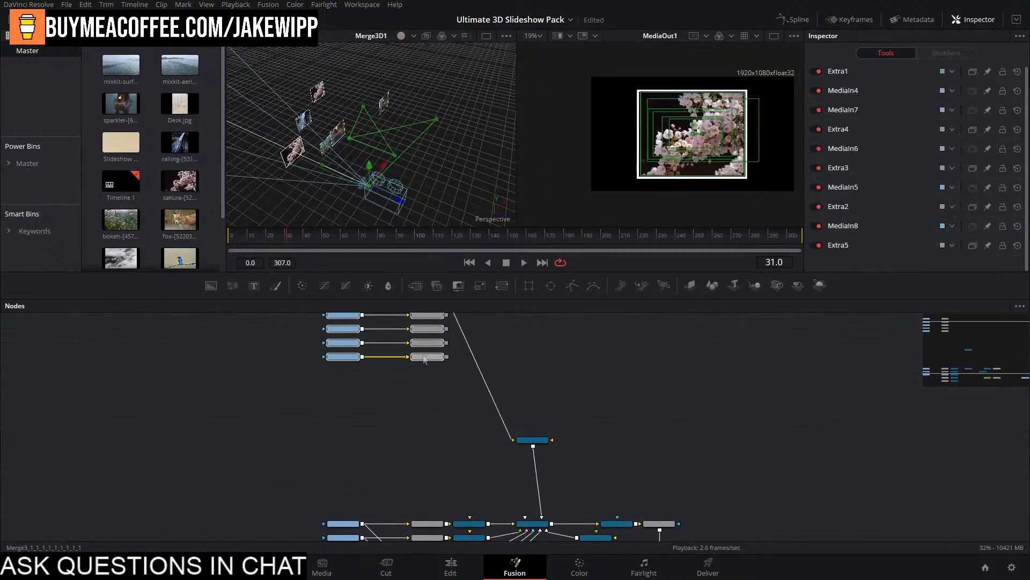
pyautogui.click(453, 397)
pyautogui.scroll(3, 504, 434)
pyautogui.moveTo(583, 447); pyautogui.dragTo(481, 408)
pyautogui.scroll(-5, 479, 421)
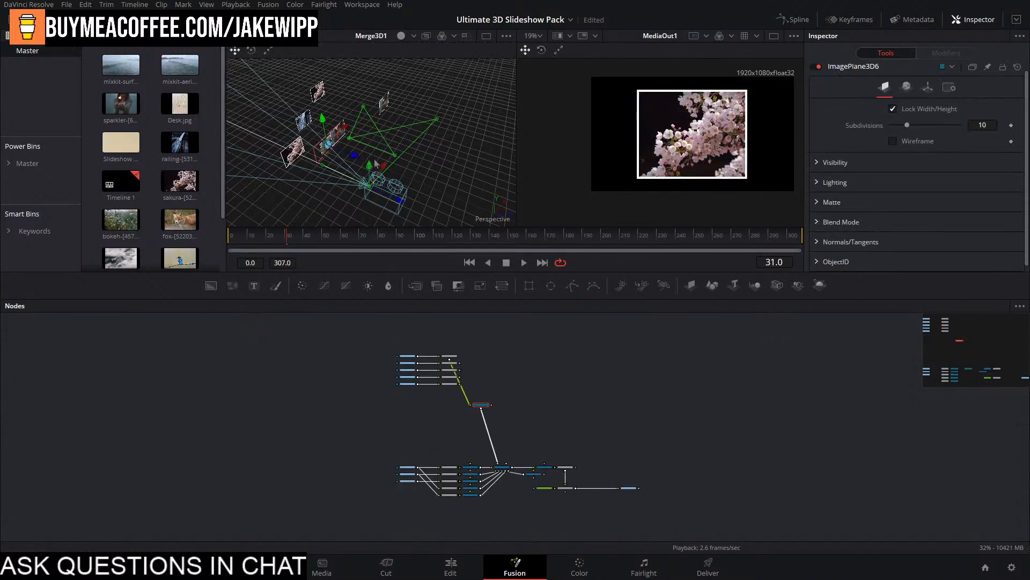
# Position the Extra1 photo plane in 3D space so it shows behind the cherry blossom photo at its lower left.
pyautogui.moveTo(375, 161); pyautogui.dragTo(286, 115)
pyautogui.moveTo(350, 103); pyautogui.dragTo(348, 69)
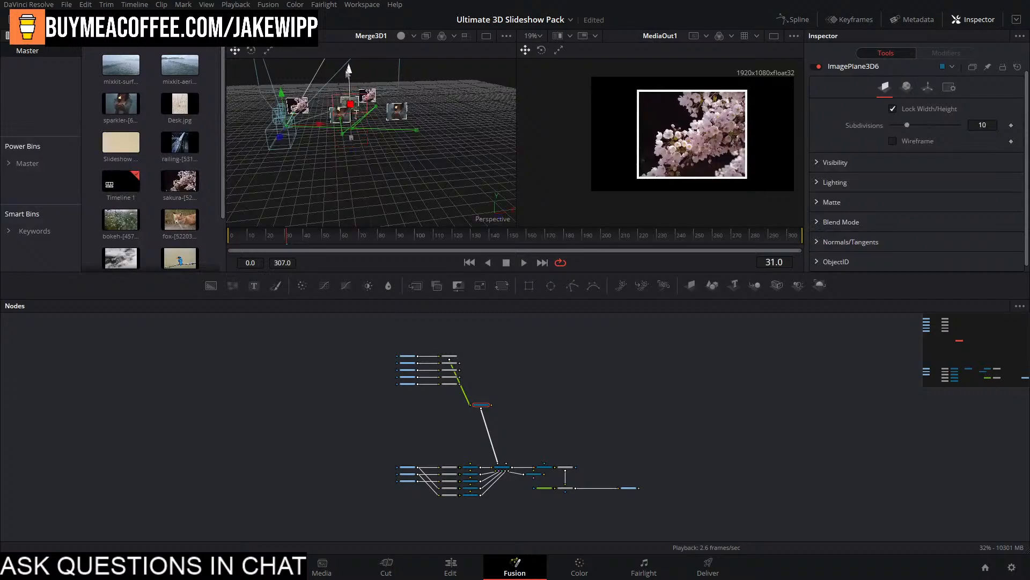
pyautogui.moveTo(385, 100); pyautogui.dragTo(322, 116)
pyautogui.moveTo(278, 70); pyautogui.dragTo(463, 185)
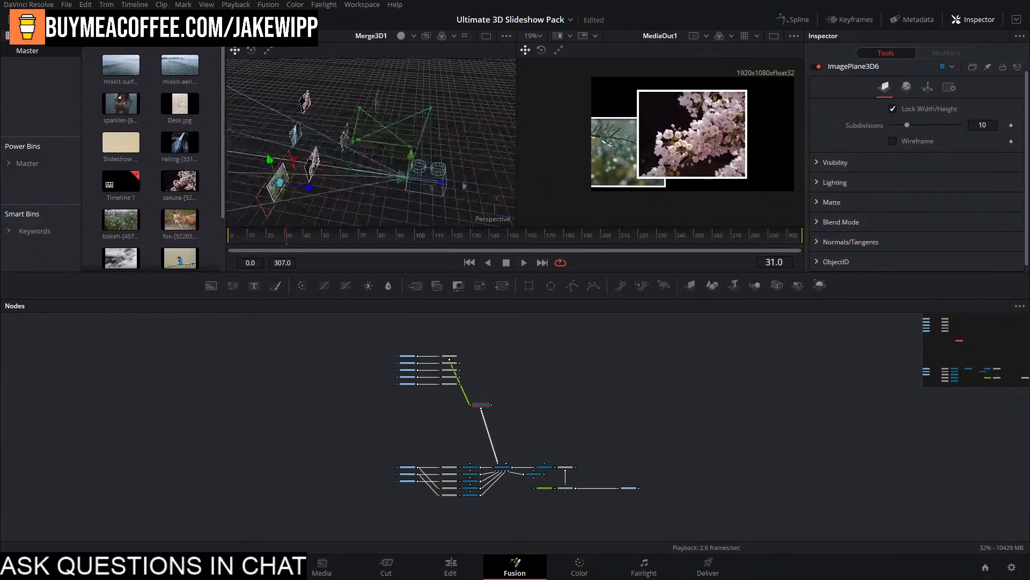
pyautogui.moveTo(279, 183); pyautogui.dragTo(250, 181)
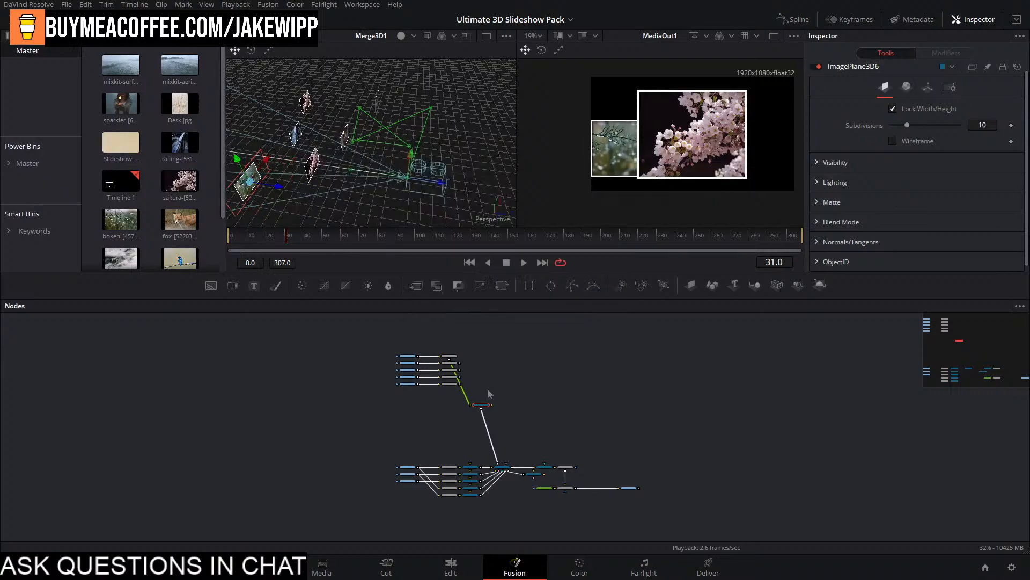
# Move the ImagePlane3D6 node directly beside the Extra1 node.
pyautogui.scroll(5, 475, 389)
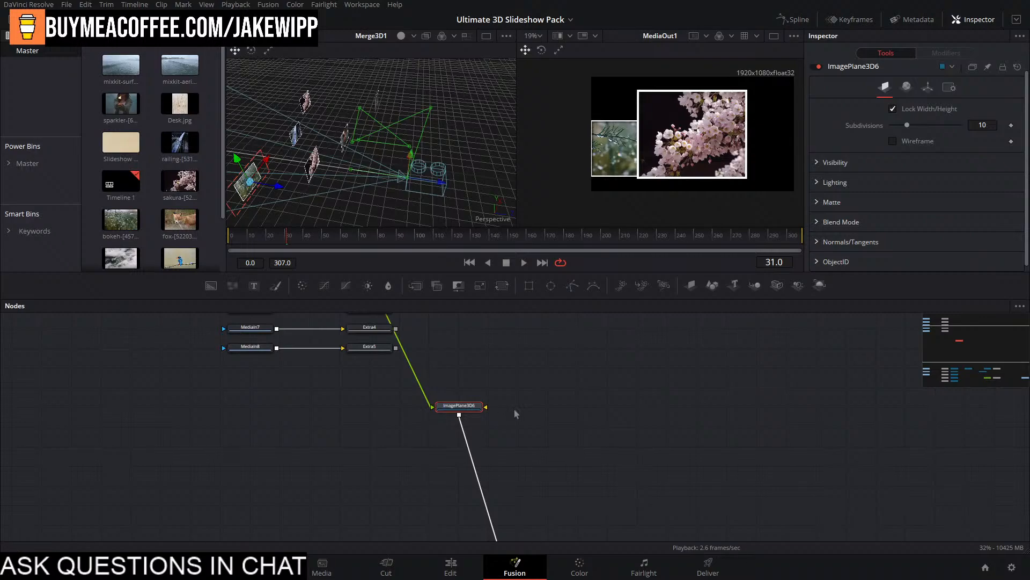
pyautogui.moveTo(478, 403); pyautogui.dragTo(501, 437)
pyautogui.moveTo(407, 451)
pyautogui.mouseDown()
pyautogui.moveTo(271, 341)
pyautogui.moveTo(263, 371)
pyautogui.moveTo(403, 448)
pyautogui.mouseUp()
pyautogui.moveTo(502, 452); pyautogui.dragTo(472, 334)
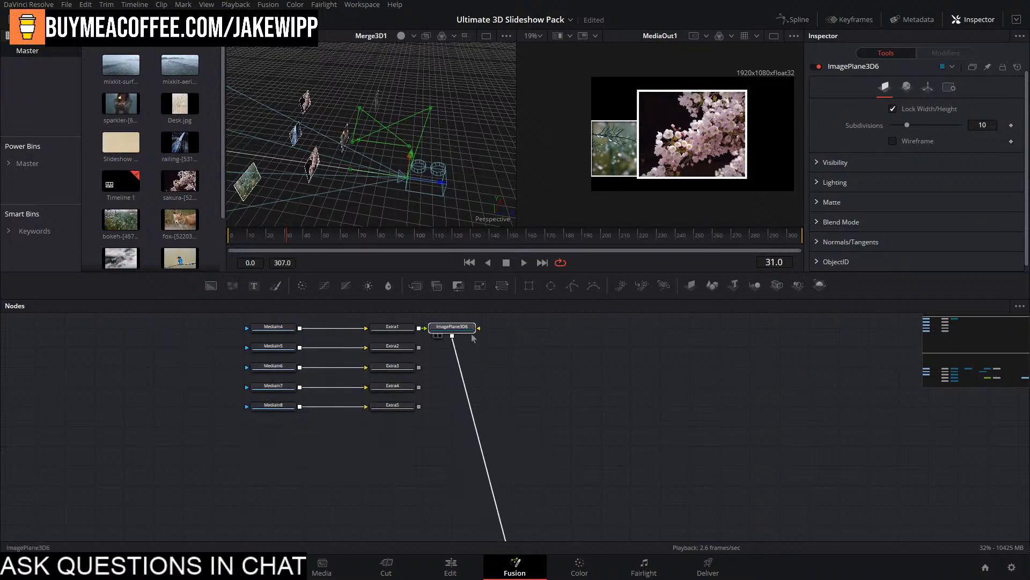
# Add an Image Plane 3D node beside Extra2 and connect Extra2's output to it.
pyautogui.click(594, 344)
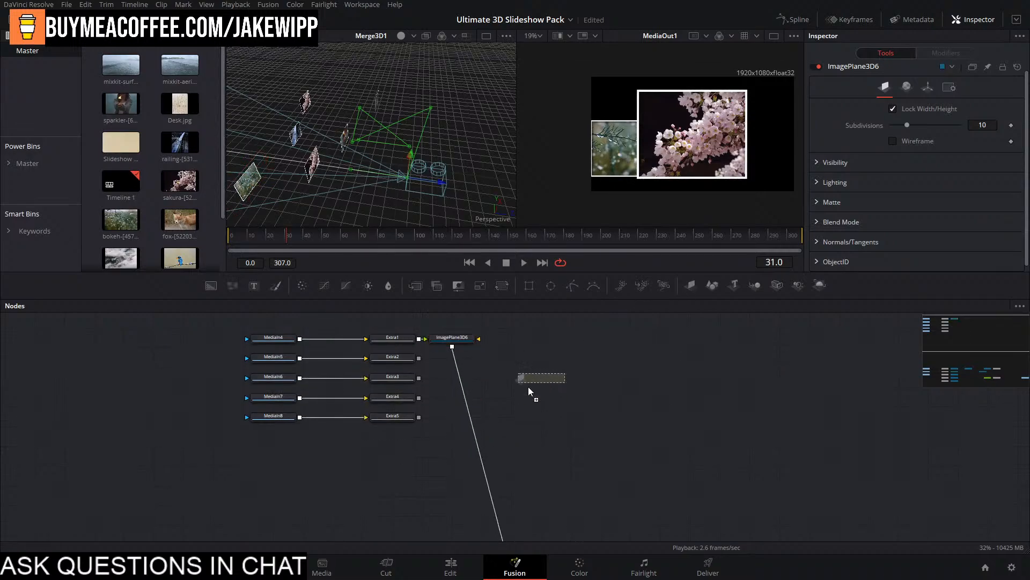
pyautogui.moveTo(528, 388); pyautogui.dragTo(526, 386)
pyautogui.moveTo(419, 358); pyautogui.dragTo(476, 367)
# Bring the rows of extra photo nodes closer to Merge3D1 and connect Extra2's image plane to Merge3D1.
pyautogui.moveTo(541, 475); pyautogui.dragTo(188, 315)
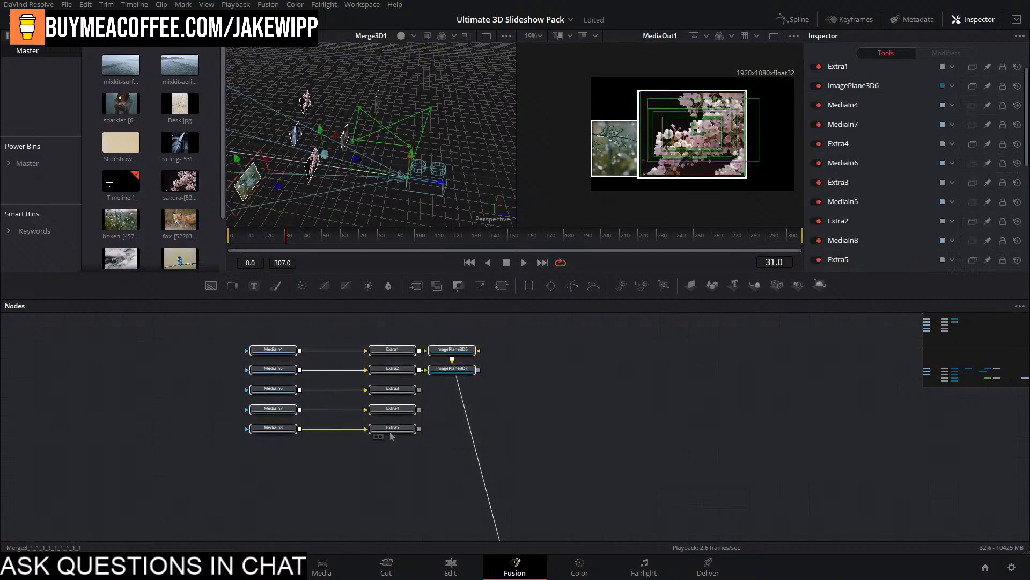
pyautogui.moveTo(391, 430); pyautogui.dragTo(421, 513)
pyautogui.moveTo(620, 485); pyautogui.dragTo(467, 402)
pyautogui.moveTo(422, 432); pyautogui.dragTo(440, 361)
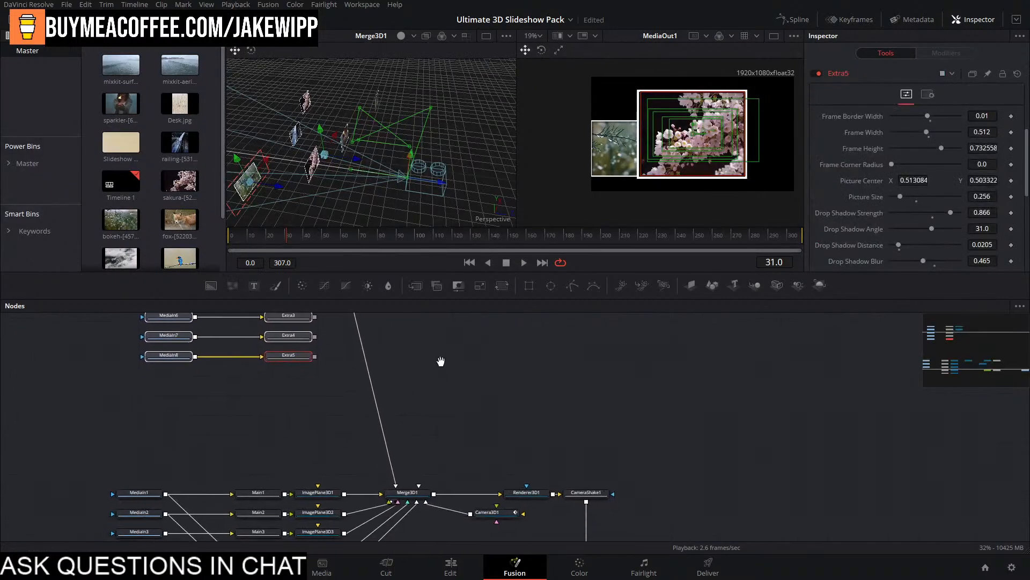
pyautogui.moveTo(299, 359); pyautogui.dragTo(299, 417)
pyautogui.click(452, 408)
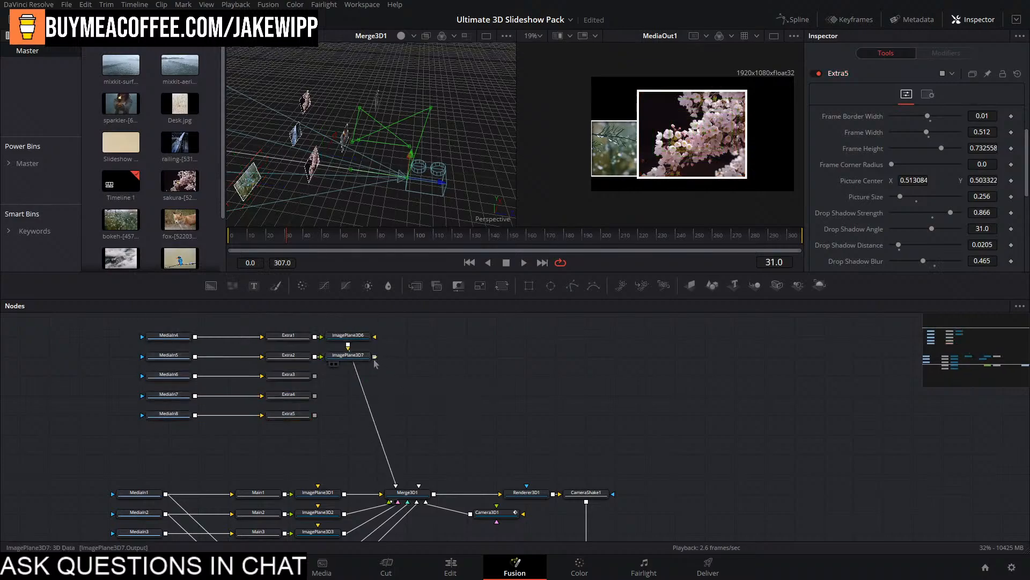
pyautogui.moveTo(349, 363); pyautogui.dragTo(407, 492)
# Position the fox photo plane behind the cherry blossom photo at its upper right and save the project.
pyautogui.click(365, 358)
pyautogui.moveTo(420, 378); pyautogui.dragTo(358, 421)
pyautogui.moveTo(337, 143); pyautogui.dragTo(300, 142)
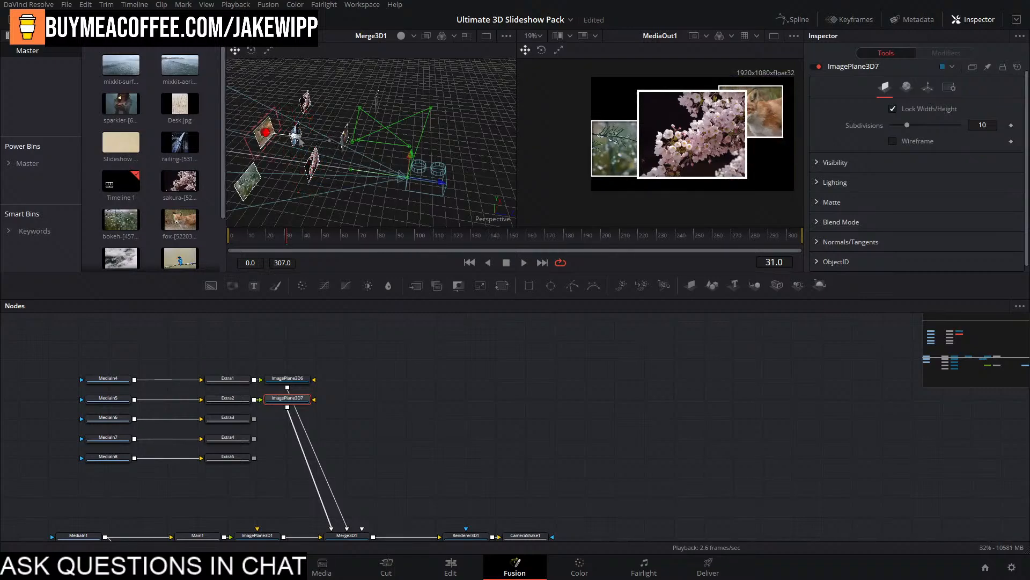
pyautogui.moveTo(252, 106); pyautogui.dragTo(248, 90)
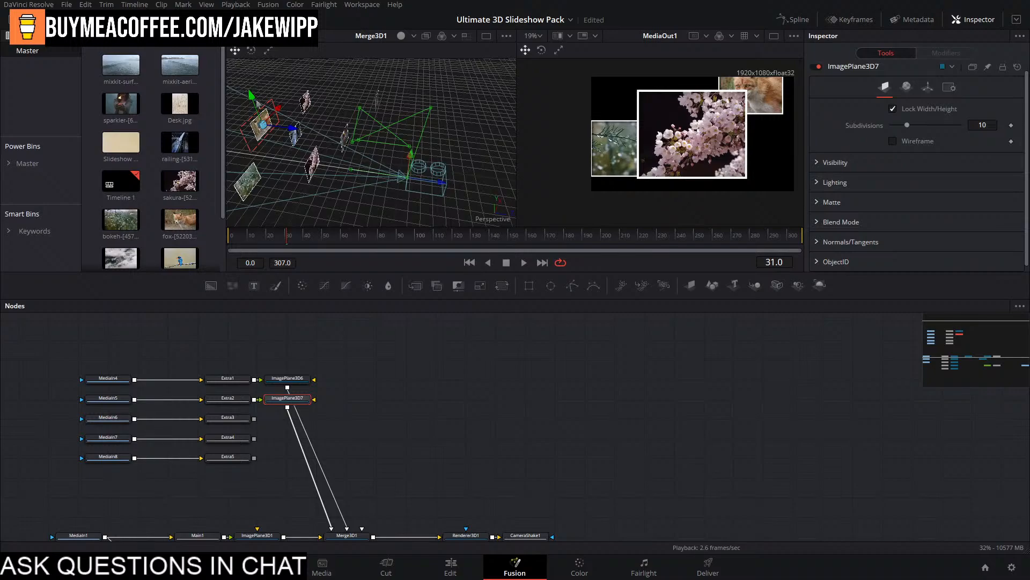
pyautogui.hotkey('ctrl', 's')
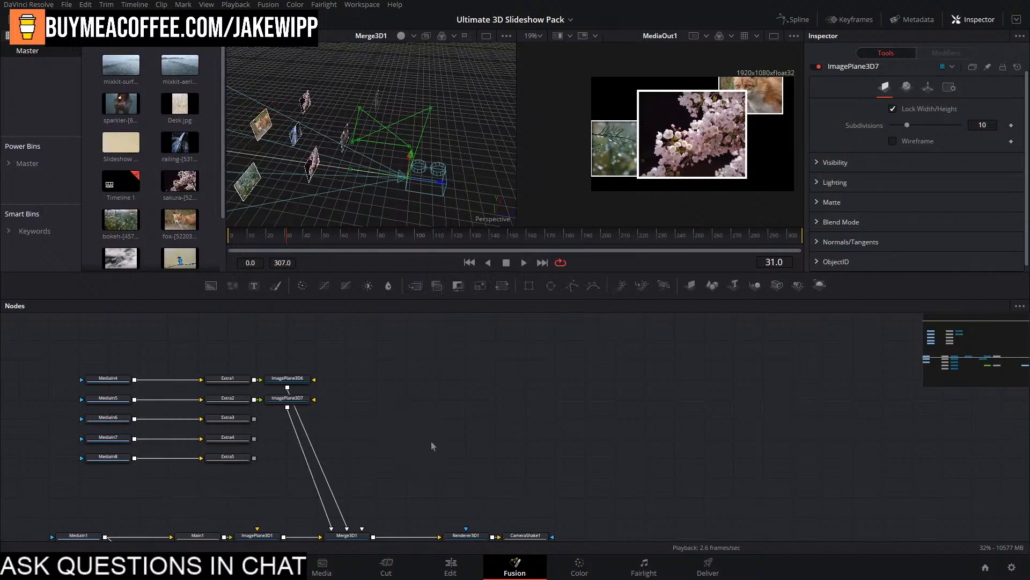
# Add an Image Plane 3D node beside Extra3 and connect it to Extra3's output.
pyautogui.hotkey('shift', 'space')
pyautogui.write('image')
pyautogui.press('Return')
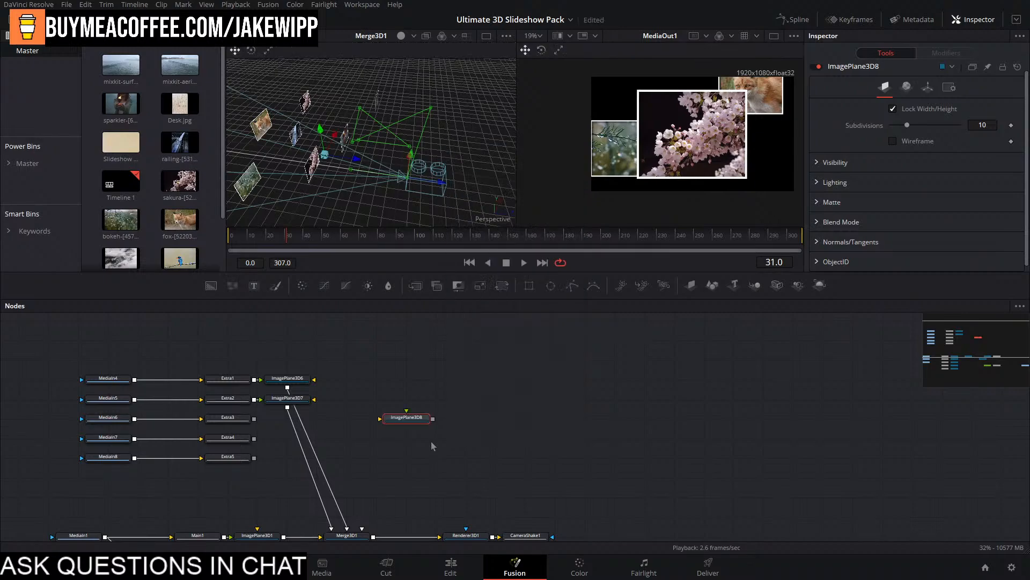
pyautogui.moveTo(406, 431); pyautogui.dragTo(285, 429)
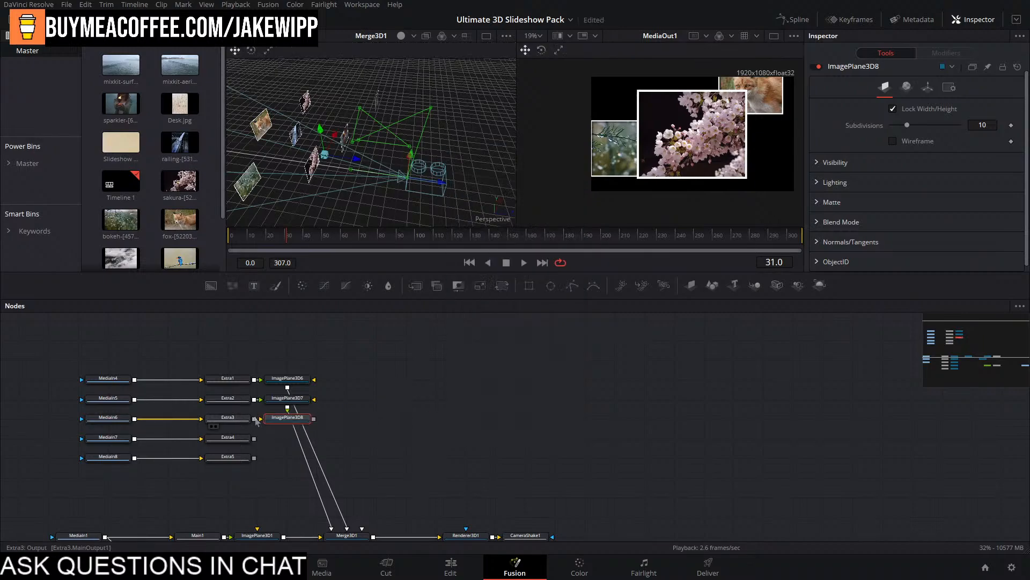
# Move the Camera3D1 node below Merge3D1 and go to frame 105, where the camera faces the sparkler photo.
pyautogui.scroll(-3, 429, 376)
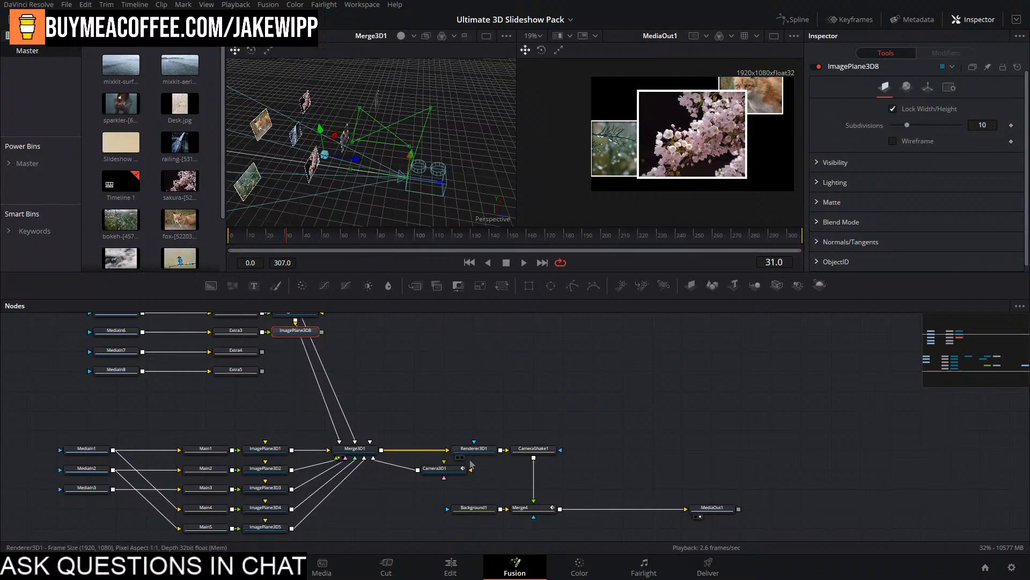
pyautogui.moveTo(435, 468); pyautogui.dragTo(385, 507)
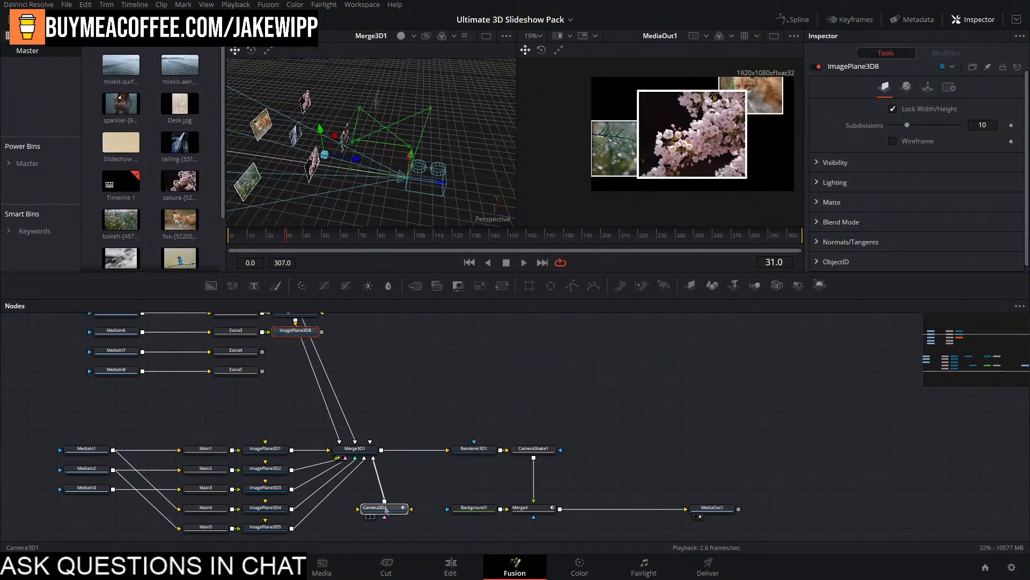
pyautogui.click(382, 239)
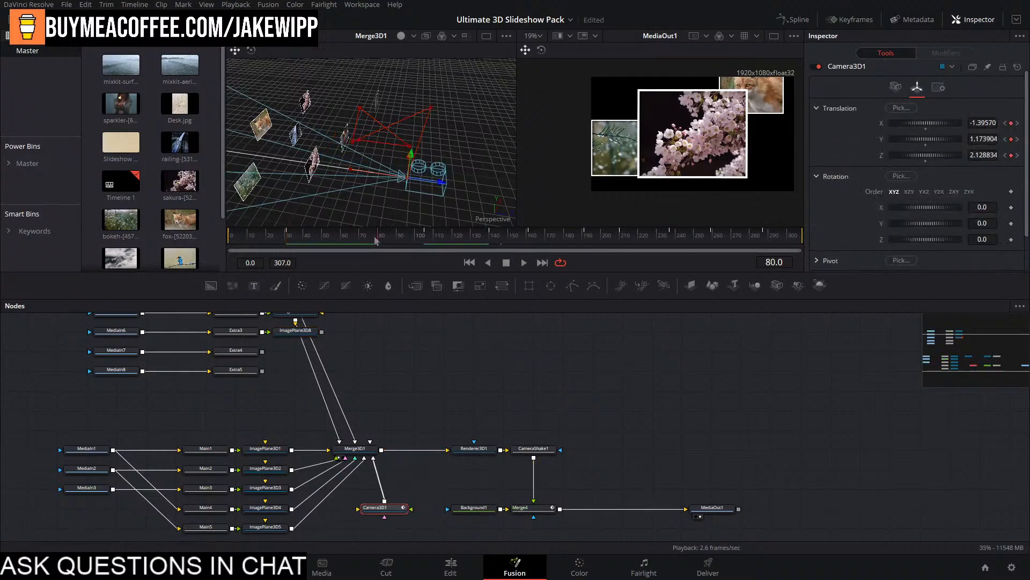
pyautogui.click(428, 241)
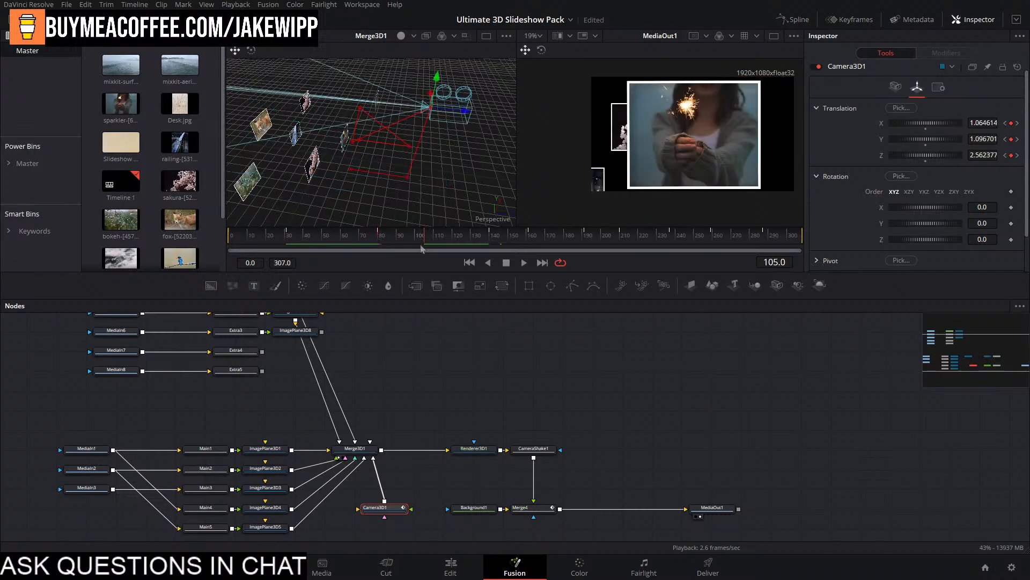
# Connect the output of Extra3's image plane to Merge3D1.
pyautogui.moveTo(425, 123); pyautogui.dragTo(238, 64)
pyautogui.moveTo(417, 130); pyautogui.dragTo(399, 226)
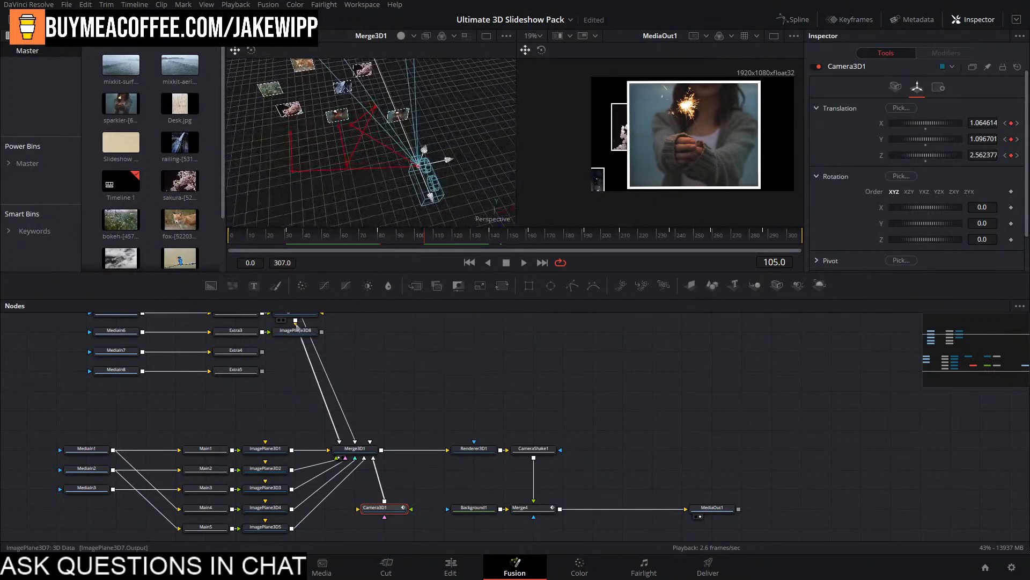
pyautogui.moveTo(295, 330); pyautogui.dragTo(355, 454)
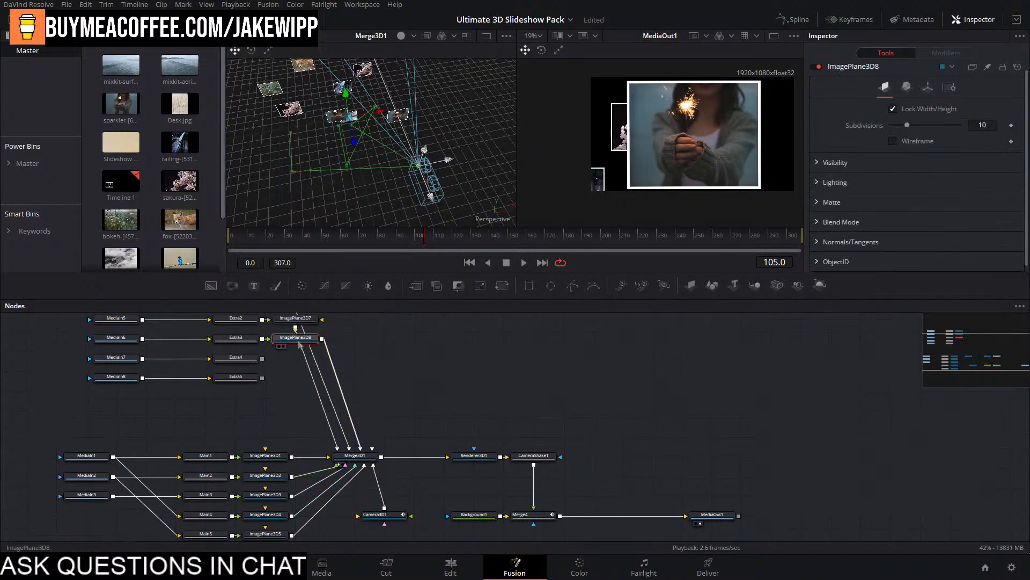
# Position the clouds photo plane in 3D space so it shows behind the sparkler photo at its upper right.
pyautogui.moveTo(314, 210); pyautogui.dragTo(344, 134)
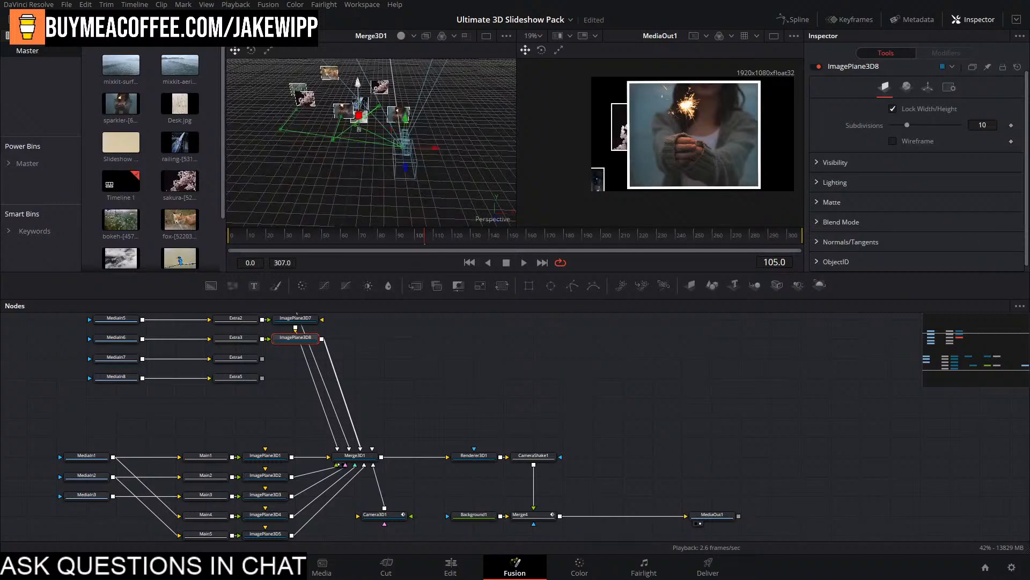
pyautogui.moveTo(392, 98); pyautogui.dragTo(451, 118)
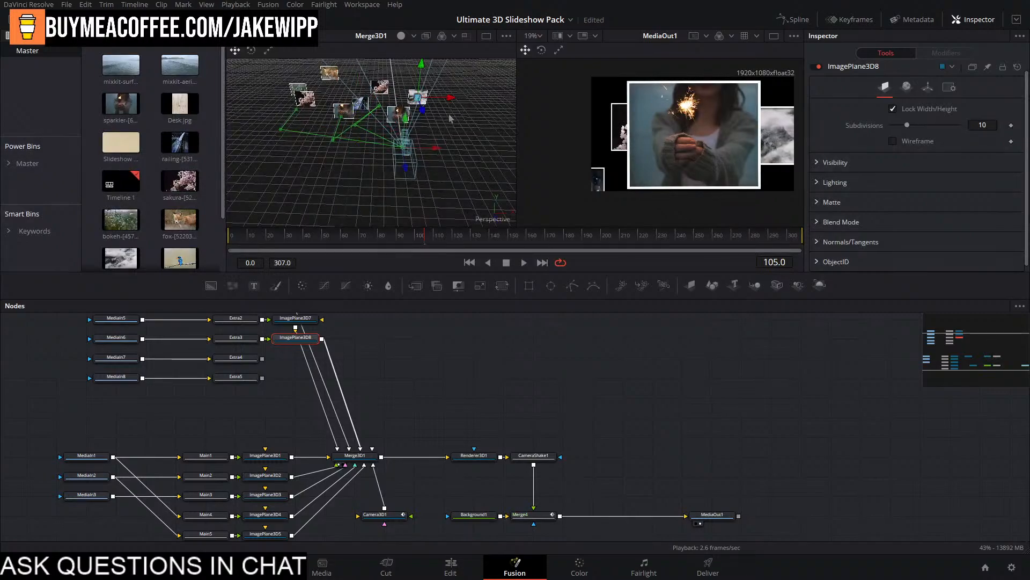
pyautogui.moveTo(428, 110); pyautogui.dragTo(394, 113)
pyautogui.moveTo(433, 70); pyautogui.dragTo(436, 63)
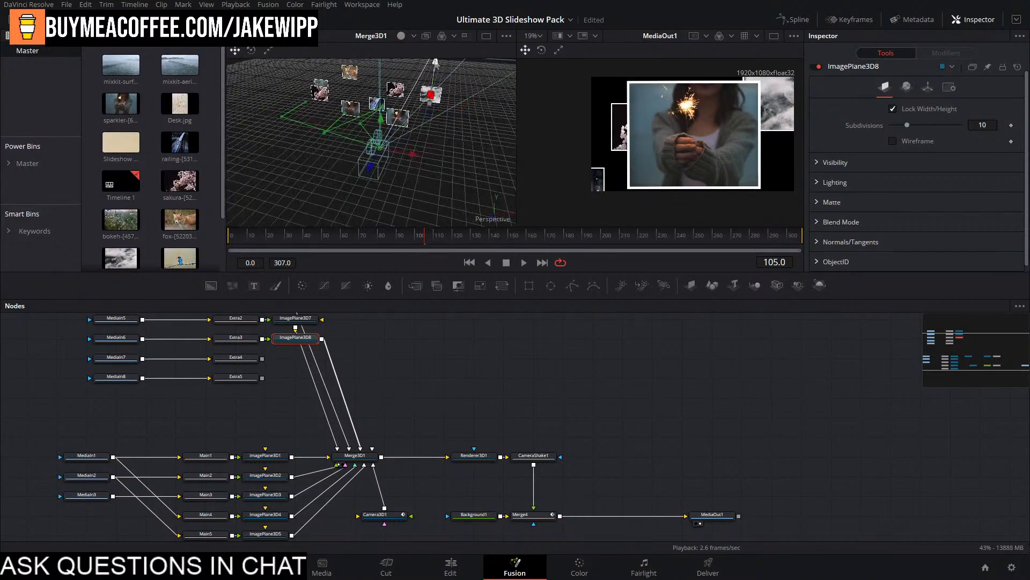
pyautogui.moveTo(466, 99); pyautogui.dragTo(459, 99)
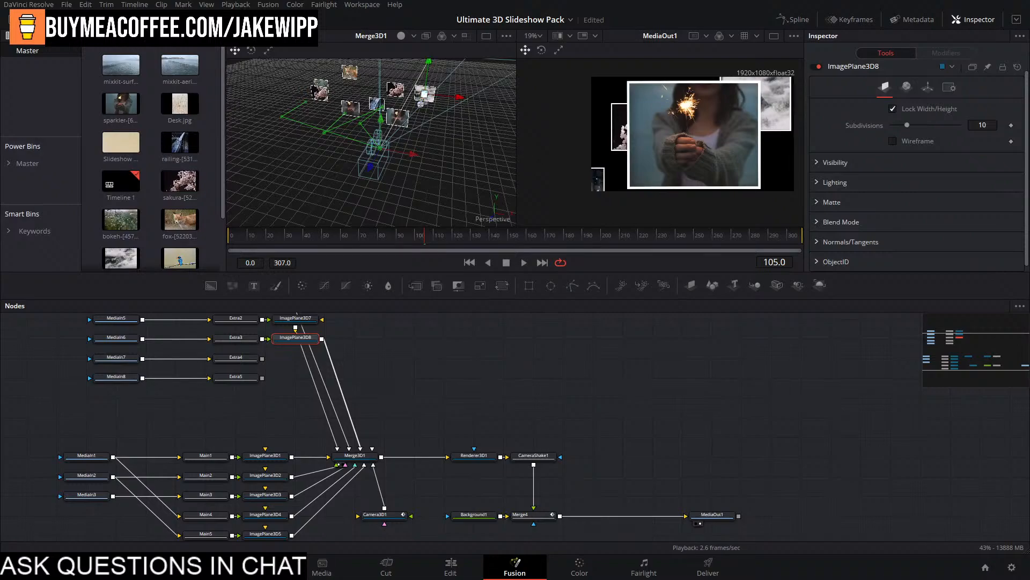
pyautogui.moveTo(420, 104); pyautogui.dragTo(479, 92)
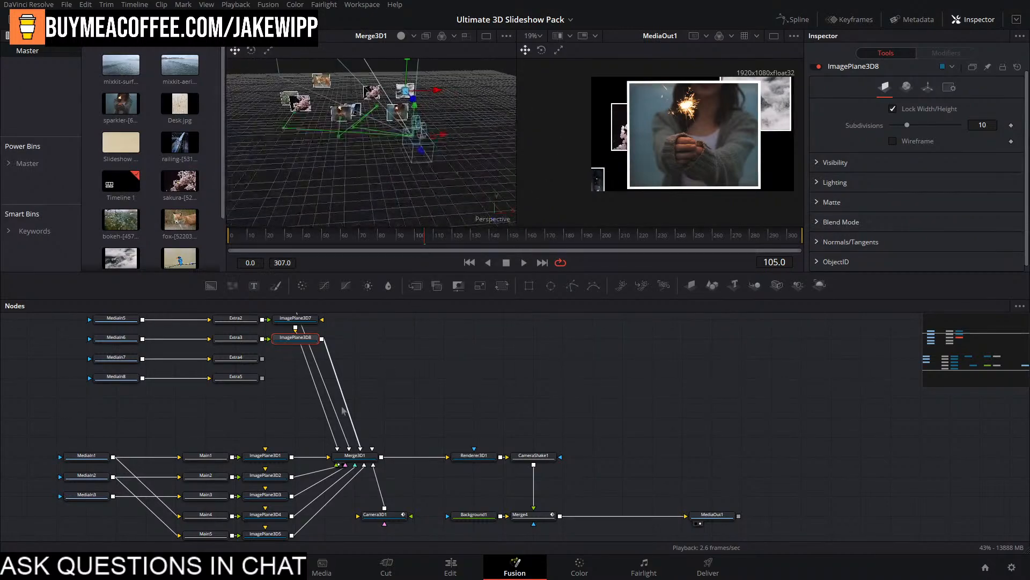
# Add an Image Plane 3D node to Extra4's output and connect it to Merge3D1.
pyautogui.moveTo(396, 345); pyautogui.dragTo(438, 381)
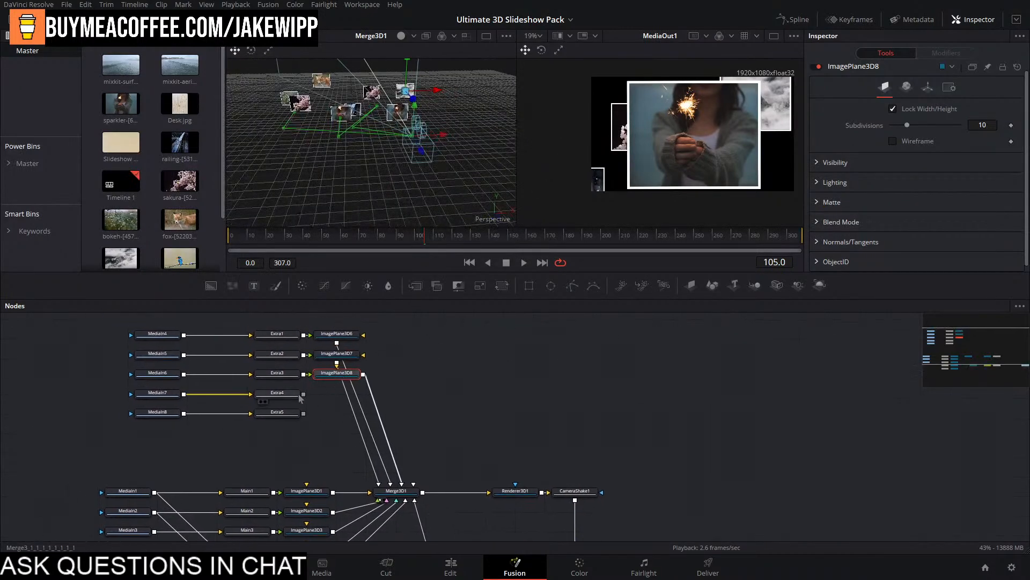
pyautogui.click(299, 396)
pyautogui.hotkey('shift', 'space')
pyautogui.write('image')
pyautogui.press('Return')
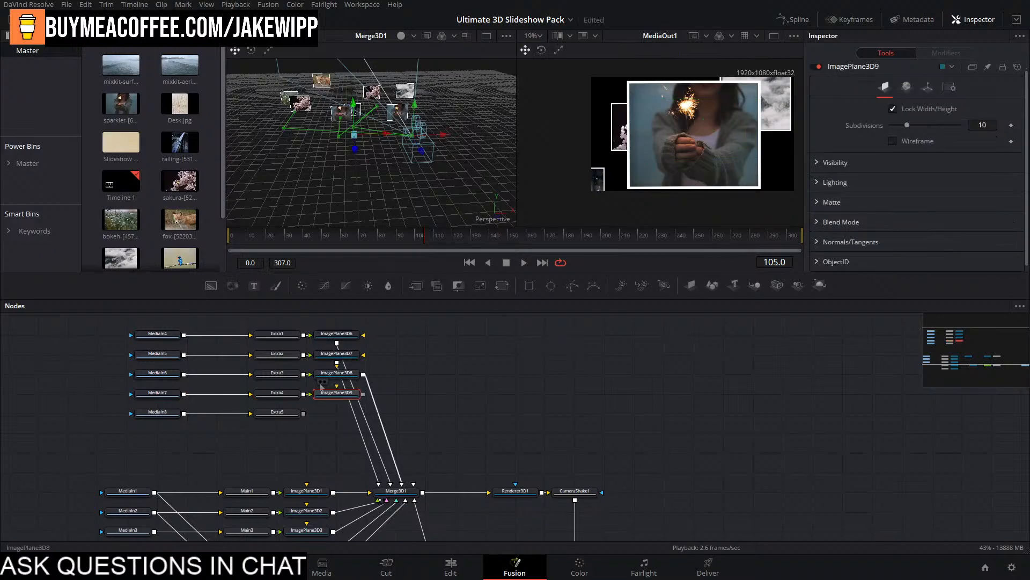
pyautogui.moveTo(363, 394); pyautogui.dragTo(397, 491)
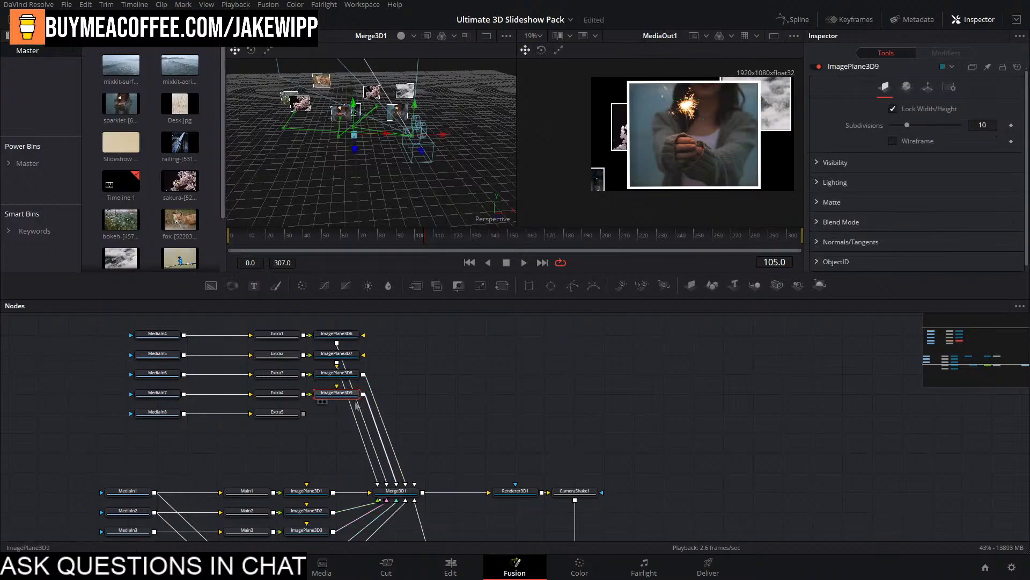
# Position the kingfisher photo plane below the clouds photo so it shows behind the sparkler photo at its lower right.
pyautogui.moveTo(386, 175); pyautogui.dragTo(327, 189)
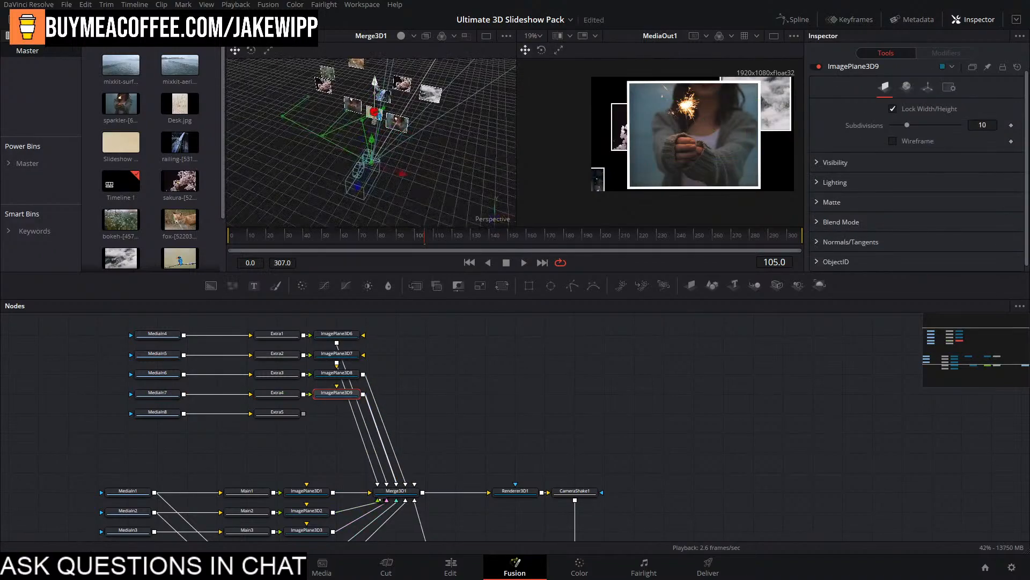
pyautogui.moveTo(375, 86); pyautogui.dragTo(375, 72)
pyautogui.moveTo(400, 106); pyautogui.dragTo(454, 127)
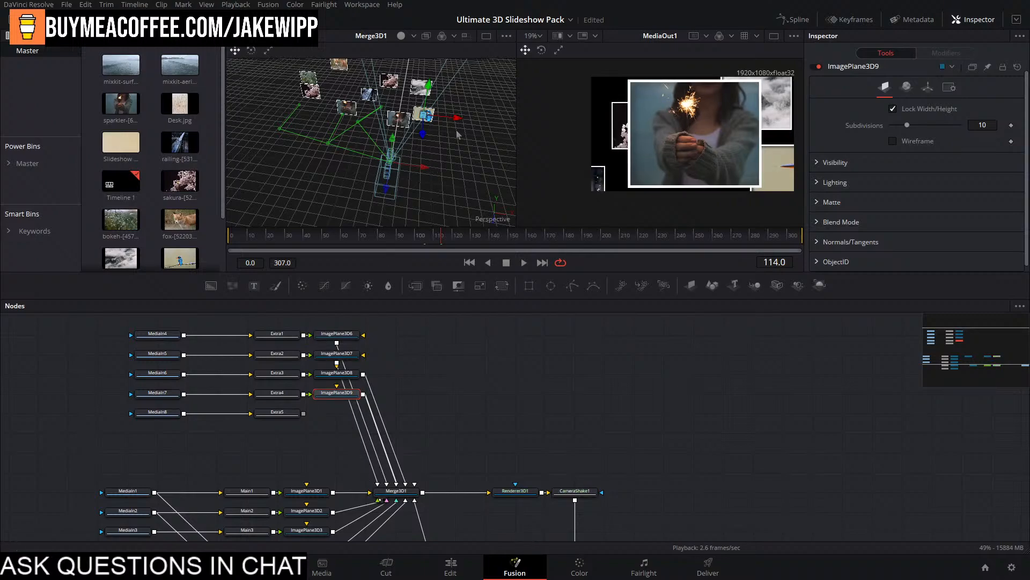
pyautogui.moveTo(458, 121); pyautogui.dragTo(443, 155)
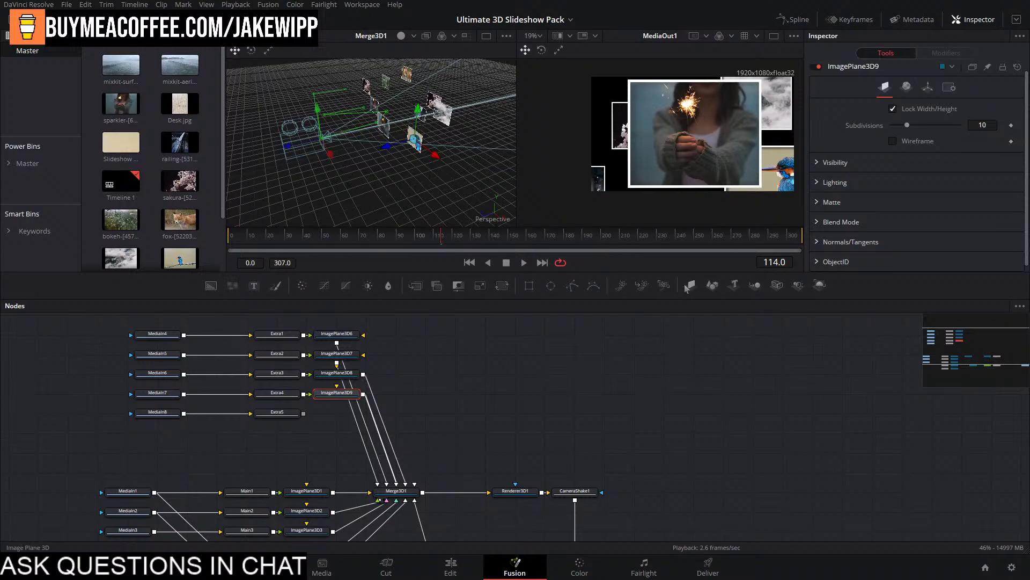
# Add an Image Plane 3D node to Extra5's output and connect it to Merge3D1.
pyautogui.moveTo(688, 288); pyautogui.dragTo(396, 493)
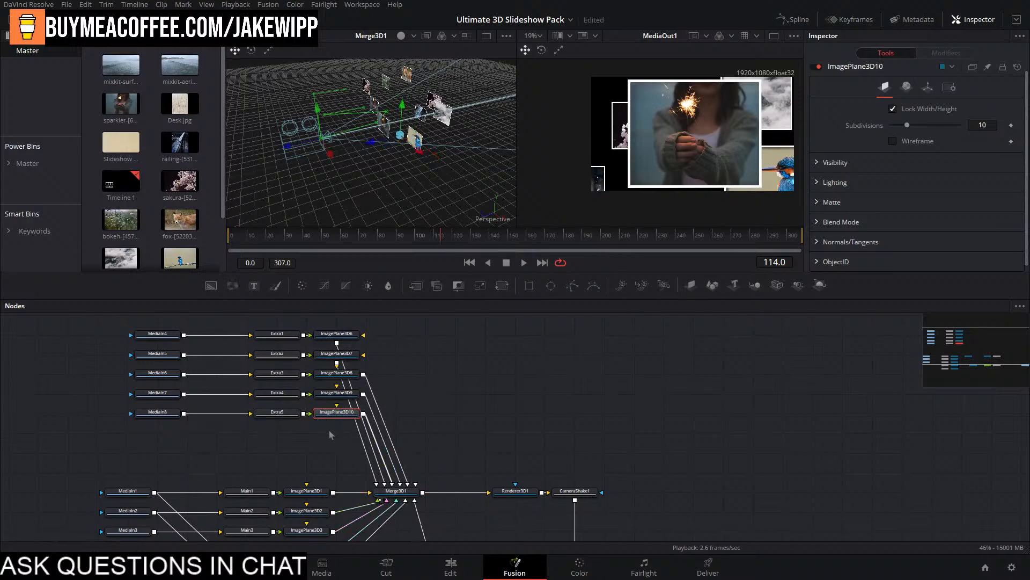
pyautogui.scroll(-3, 442, 485)
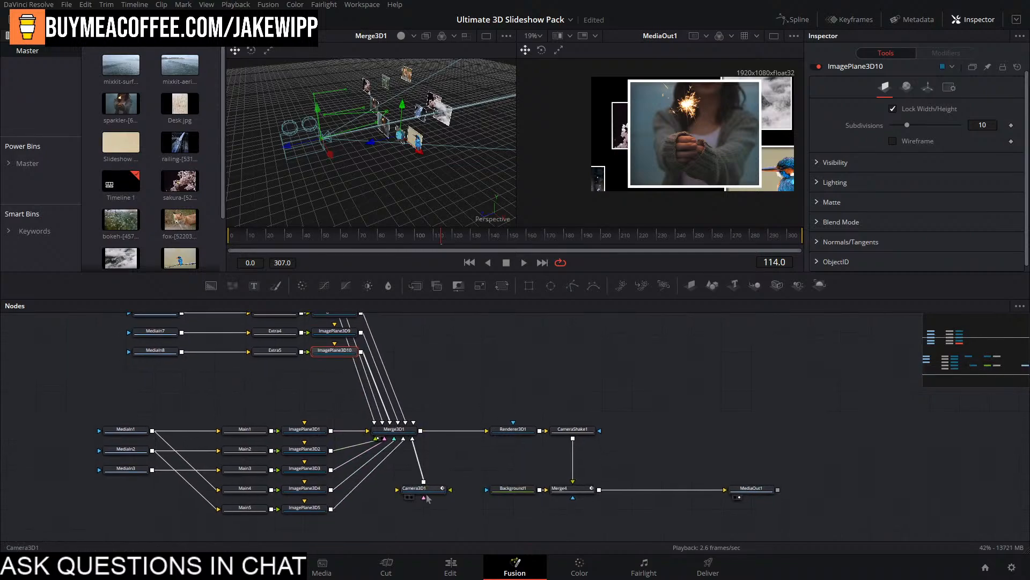
# At frame 171, position the Extra5 photo plane in 3D space so it shows behind the railing photo at its lower right.
pyautogui.click(429, 488)
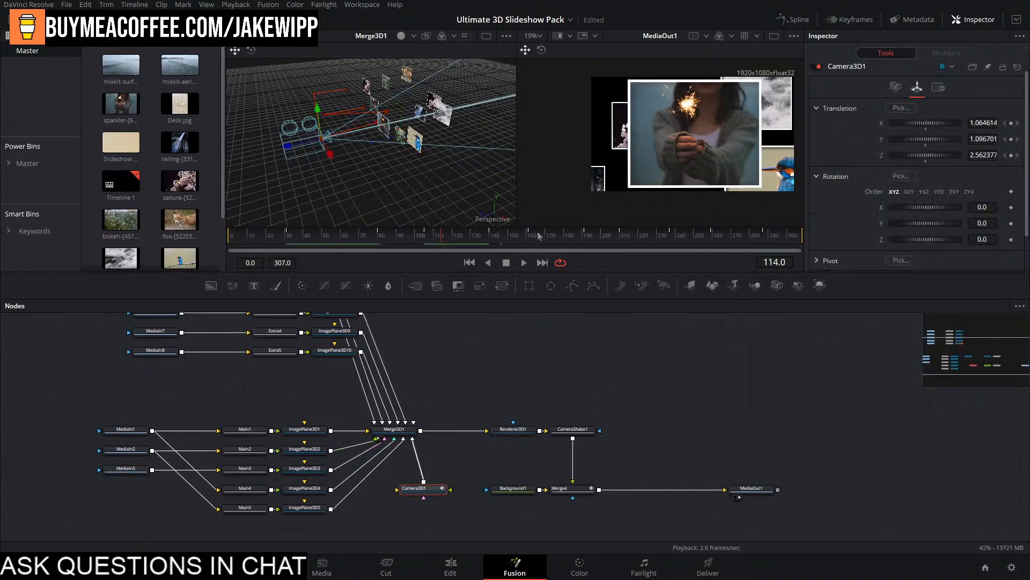
pyautogui.moveTo(539, 235); pyautogui.dragTo(549, 233)
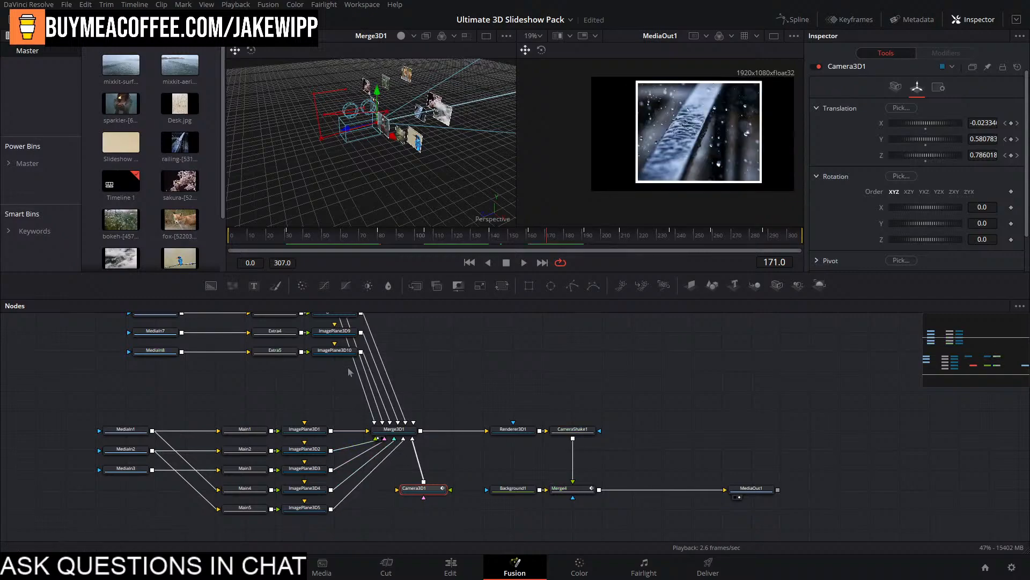
pyautogui.click(321, 354)
pyautogui.moveTo(408, 161); pyautogui.dragTo(367, 191)
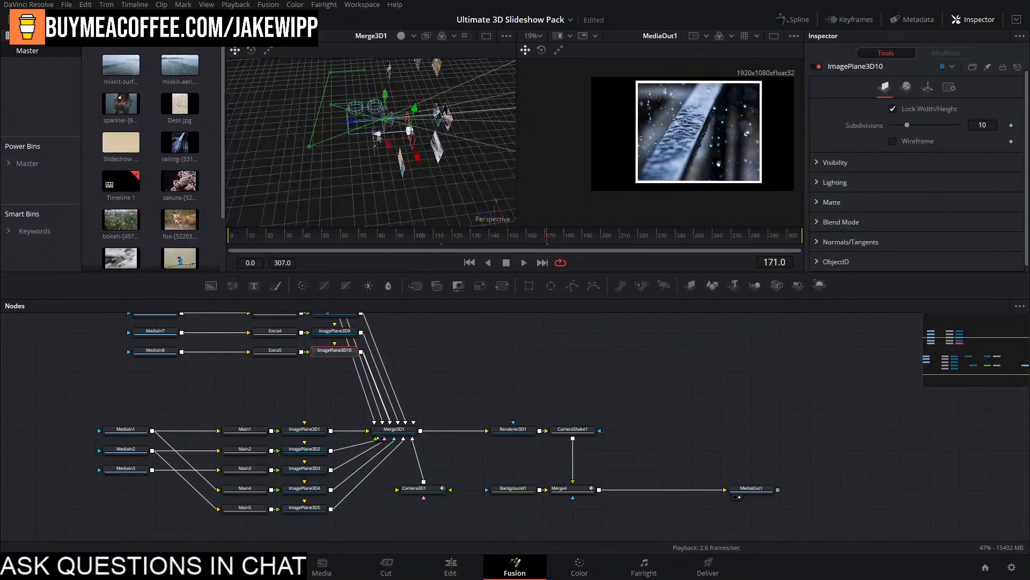
pyautogui.moveTo(378, 136); pyautogui.dragTo(487, 161)
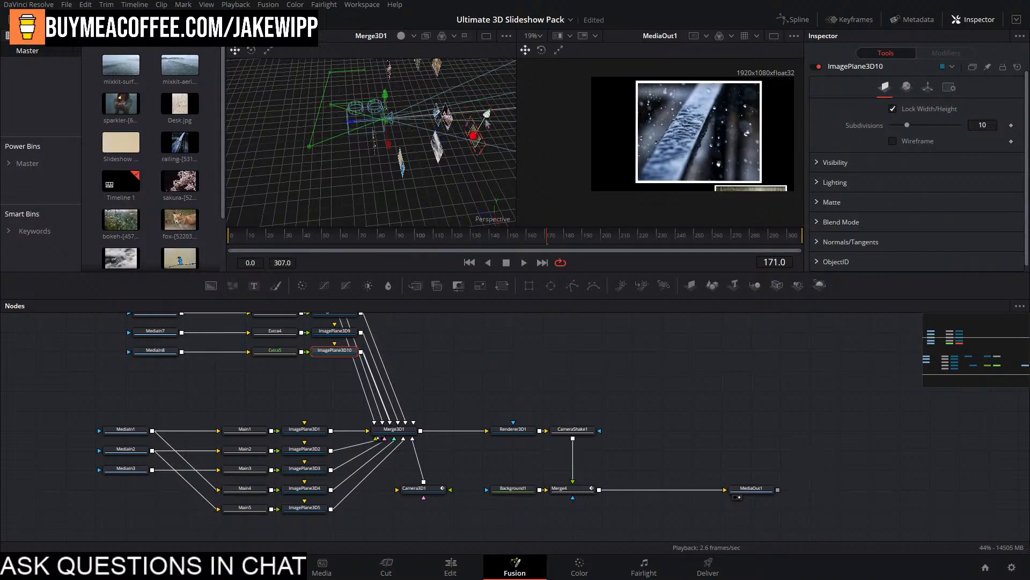
pyautogui.moveTo(487, 122); pyautogui.dragTo(502, 144)
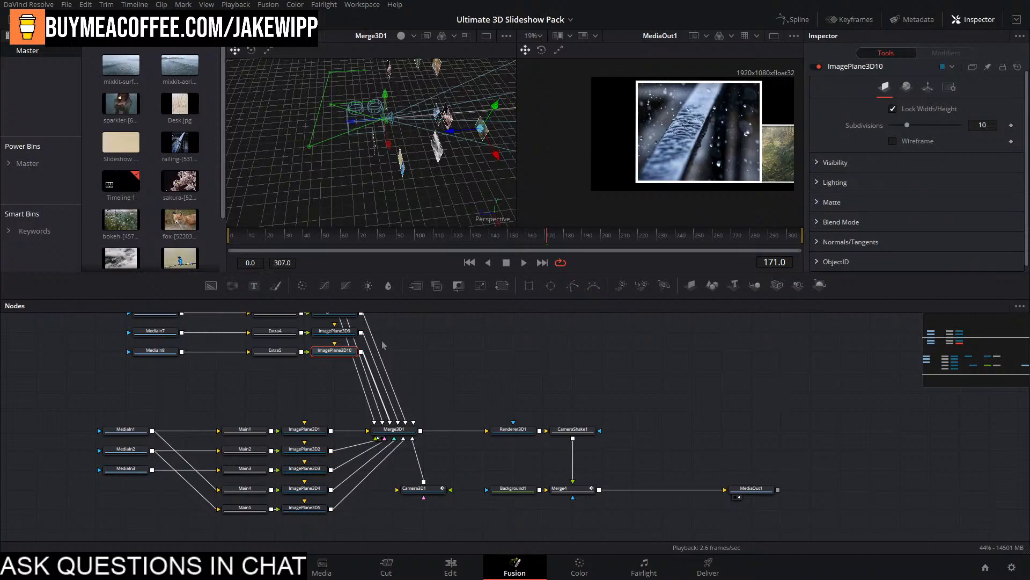
# Move the whole group of extra photo nodes up, away from the main photo nodes, to make room below Extra5.
pyautogui.moveTo(382, 341); pyautogui.dragTo(513, 394)
pyautogui.moveTo(540, 441); pyautogui.dragTo(220, 292)
pyautogui.moveTo(478, 423); pyautogui.dragTo(566, 413)
pyautogui.click(528, 372)
pyautogui.click(449, 422)
pyautogui.click(440, 453)
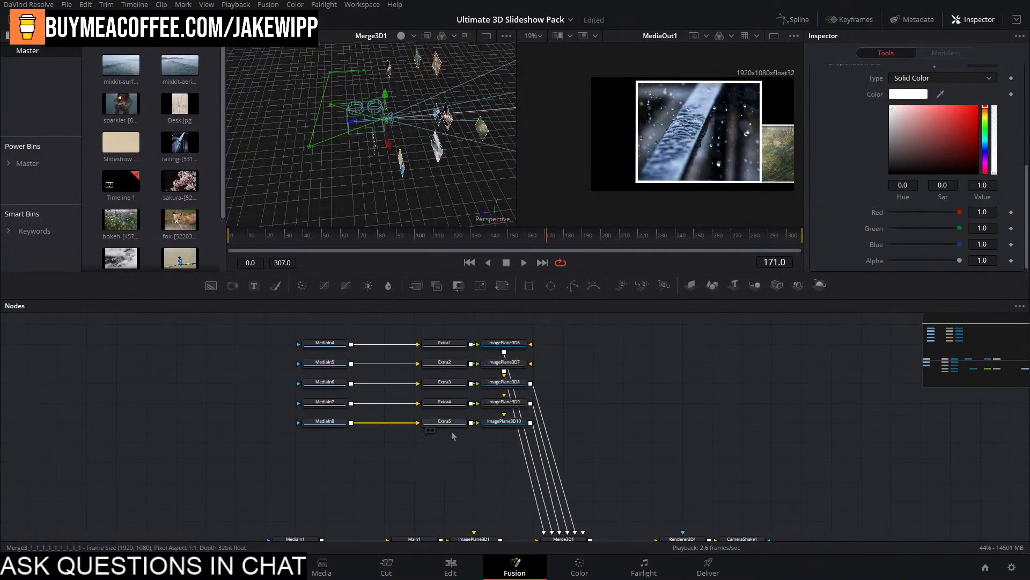
pyautogui.hotkey('ctrl', 'v')
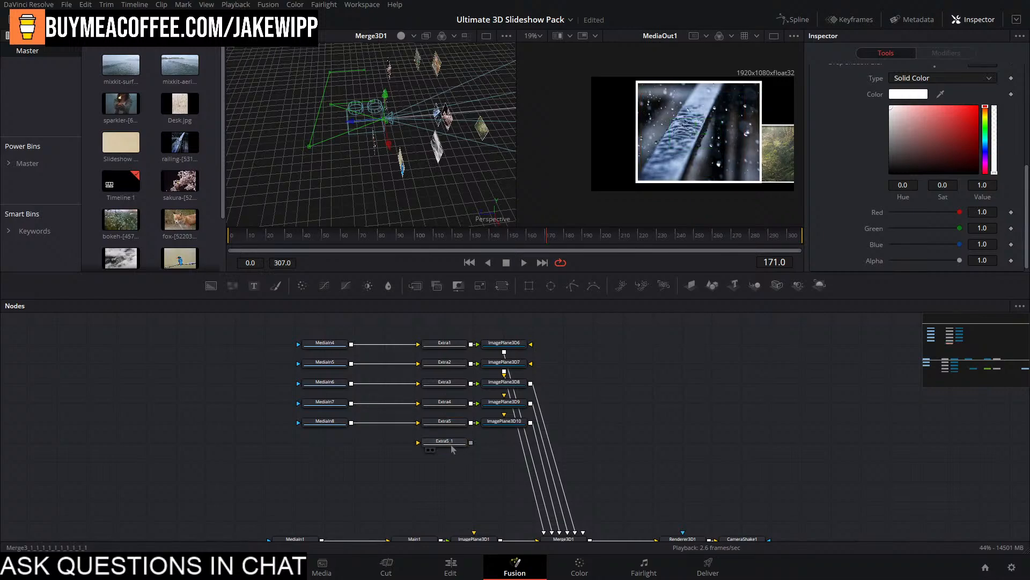
pyautogui.click(453, 448)
pyautogui.press('F2')
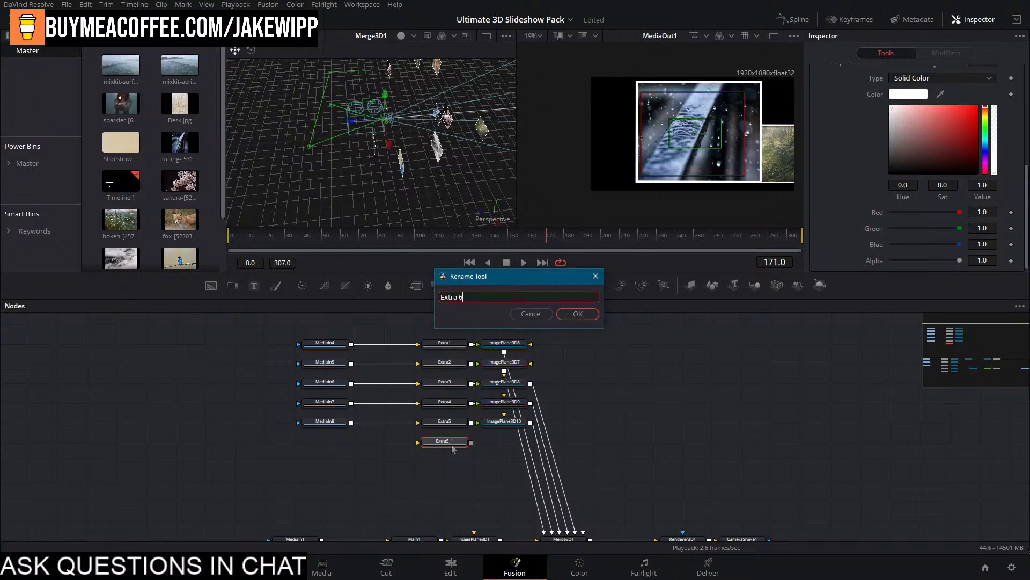
pyautogui.press('Return')
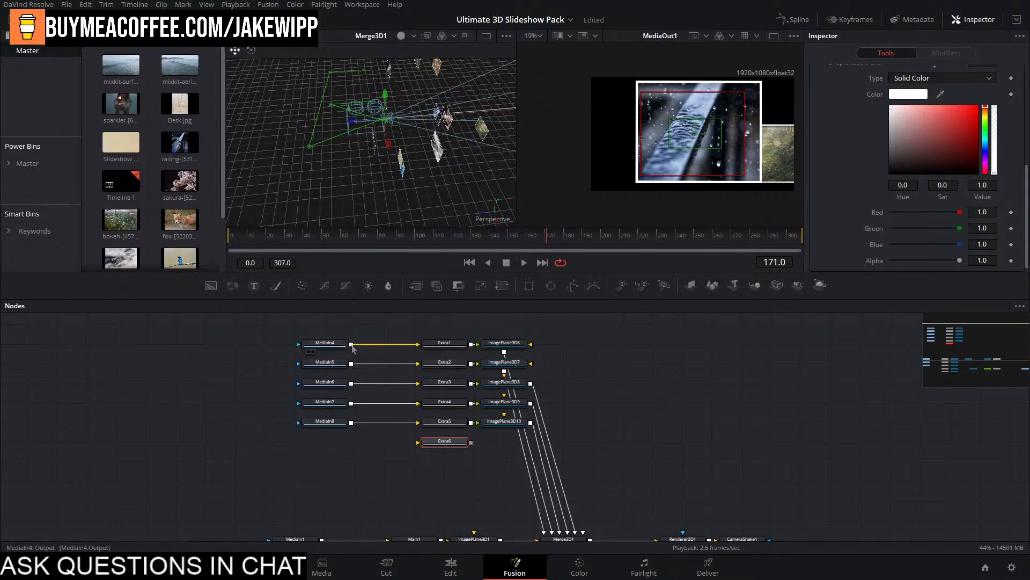
pyautogui.moveTo(351, 344); pyautogui.dragTo(421, 443)
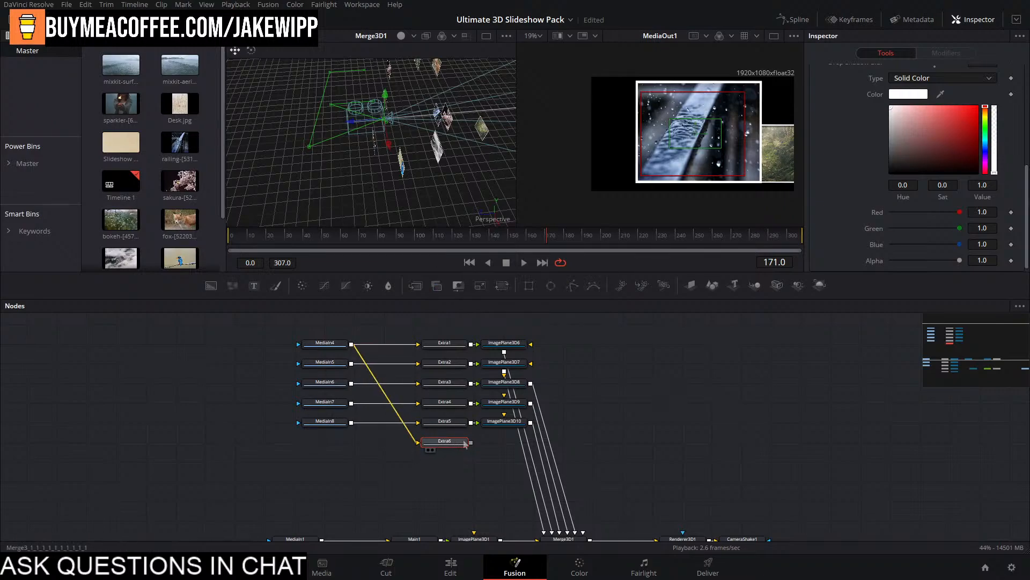
pyautogui.hotkey('ctrl', 'c')
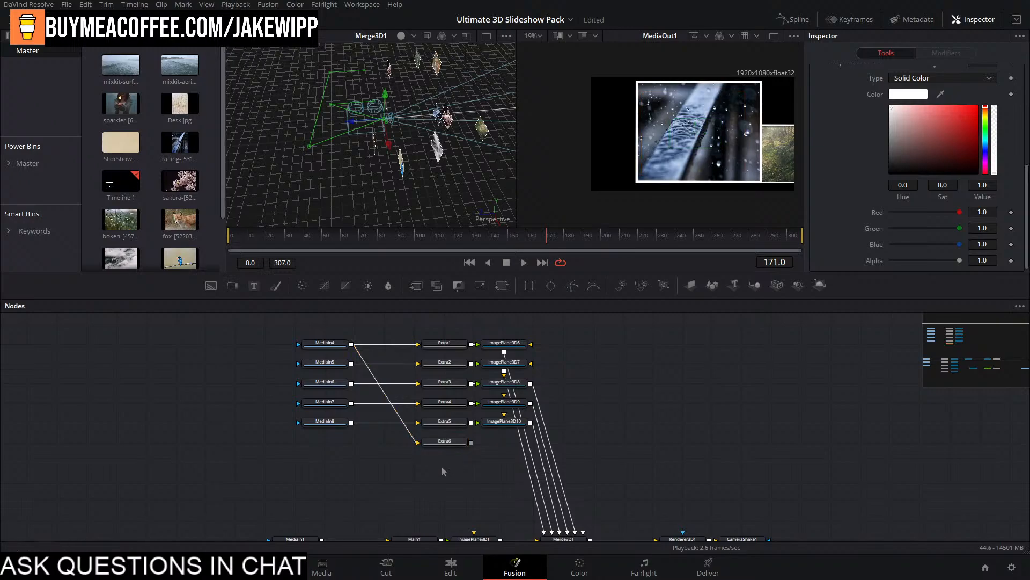
pyautogui.hotkey('ctrl', 'v')
pyautogui.press('F2')
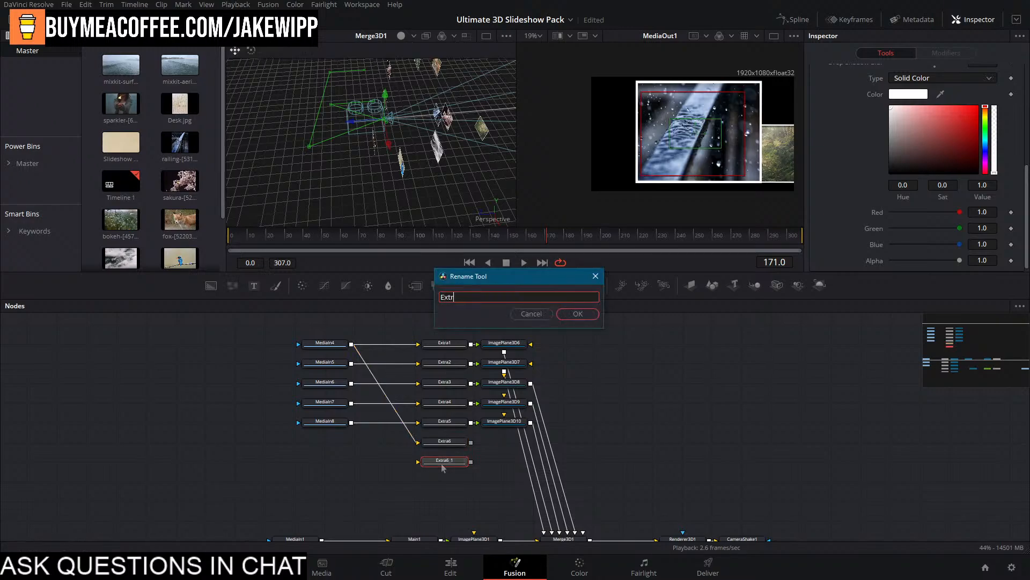
pyautogui.press('Return')
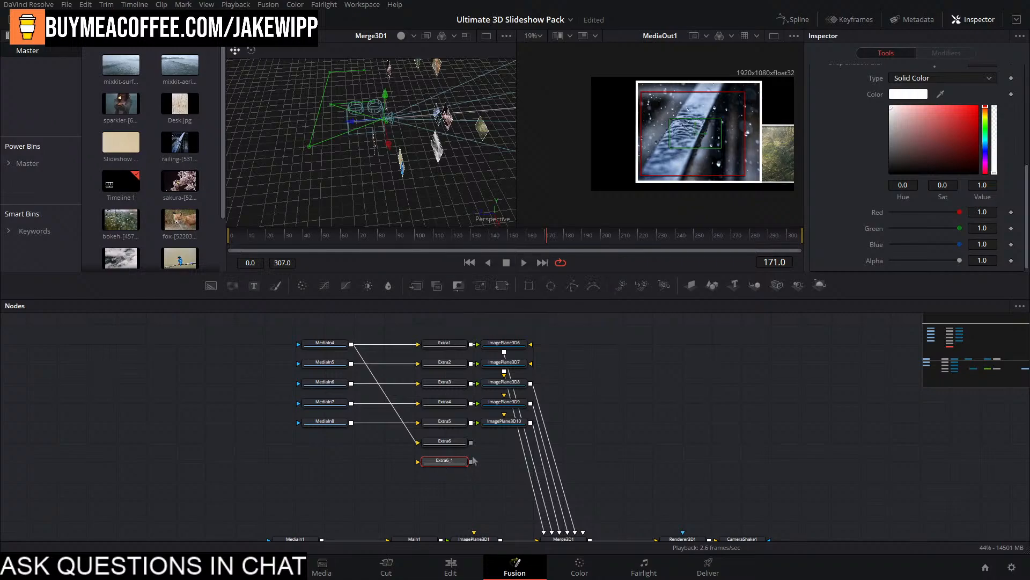
pyautogui.press('Delete')
pyautogui.click(459, 445)
pyautogui.press('Delete')
# Duplicate the Extra1 node below Extra5 and rename the copy Extra6.
pyautogui.click(444, 342)
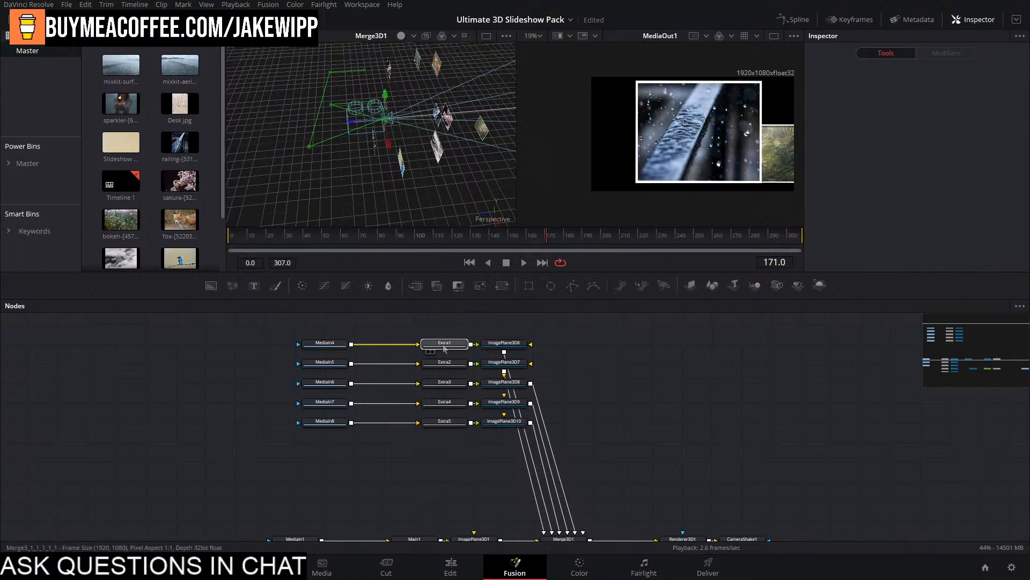
pyautogui.hotkey('ctrl', 'c')
pyautogui.hotkey('ctrl', 'v')
pyautogui.moveTo(438, 446); pyautogui.dragTo(460, 449)
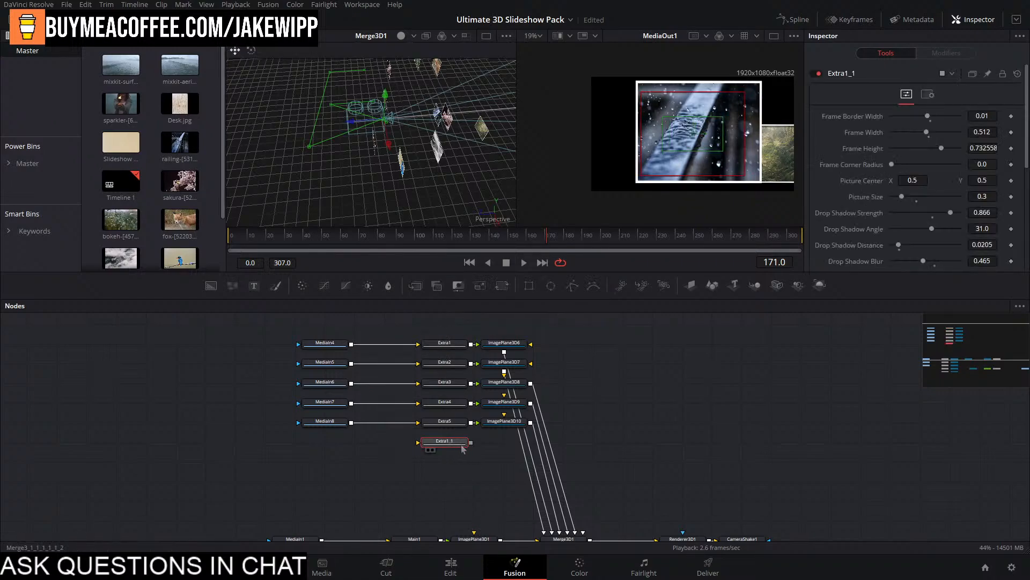
pyautogui.press('F2')
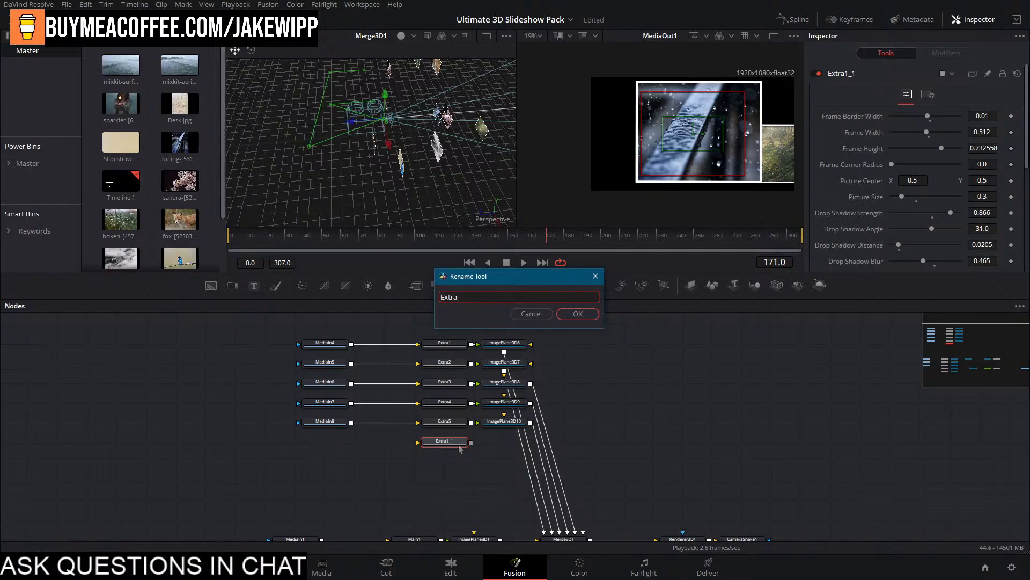
pyautogui.press('Return')
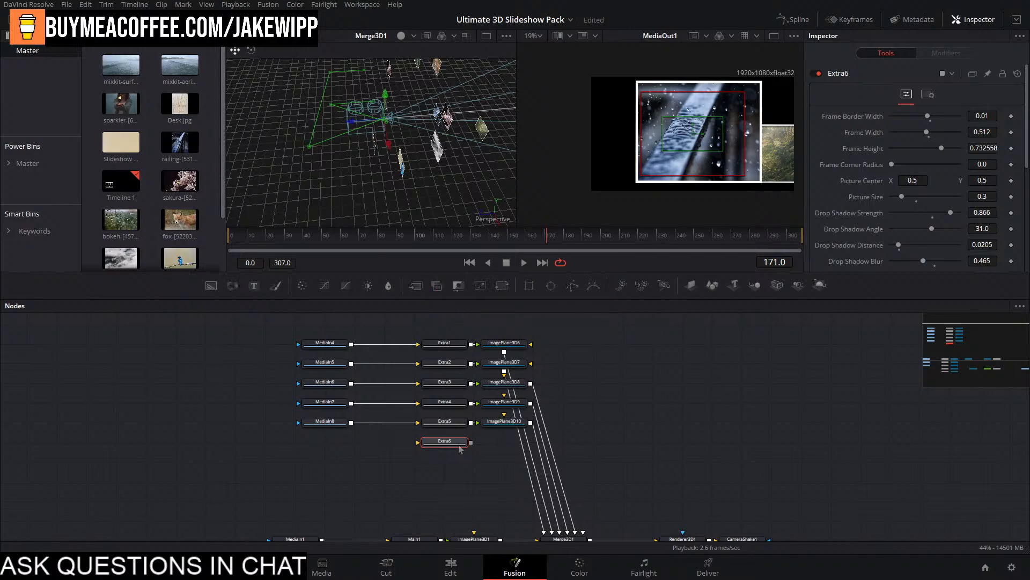
# Duplicate the Extra2 node below Extra6 and rename the copy Extra7.
pyautogui.click(444, 362)
pyautogui.hotkey('ctrl', 'c')
pyautogui.hotkey('ctrl', 'v')
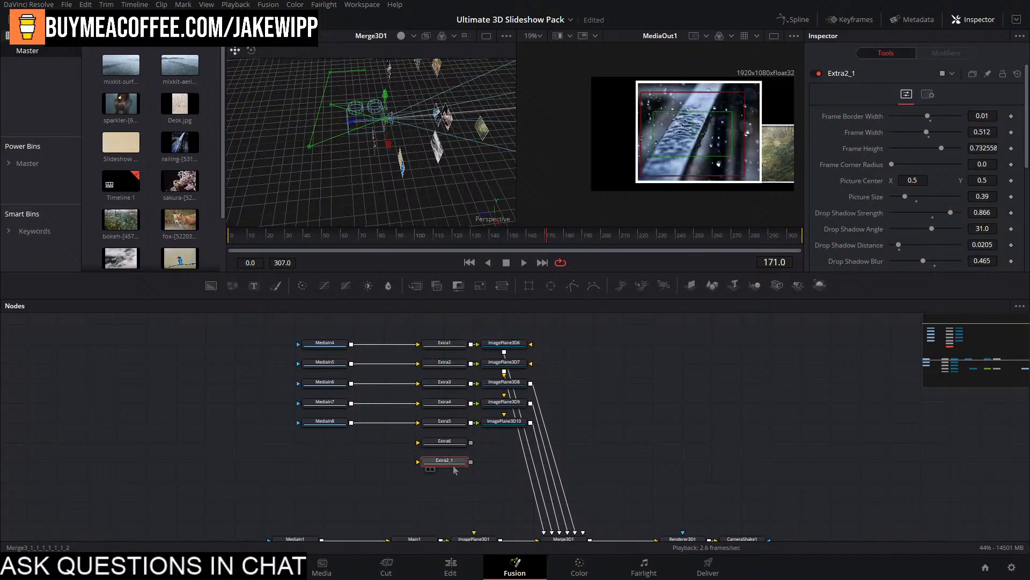
pyautogui.press('F2')
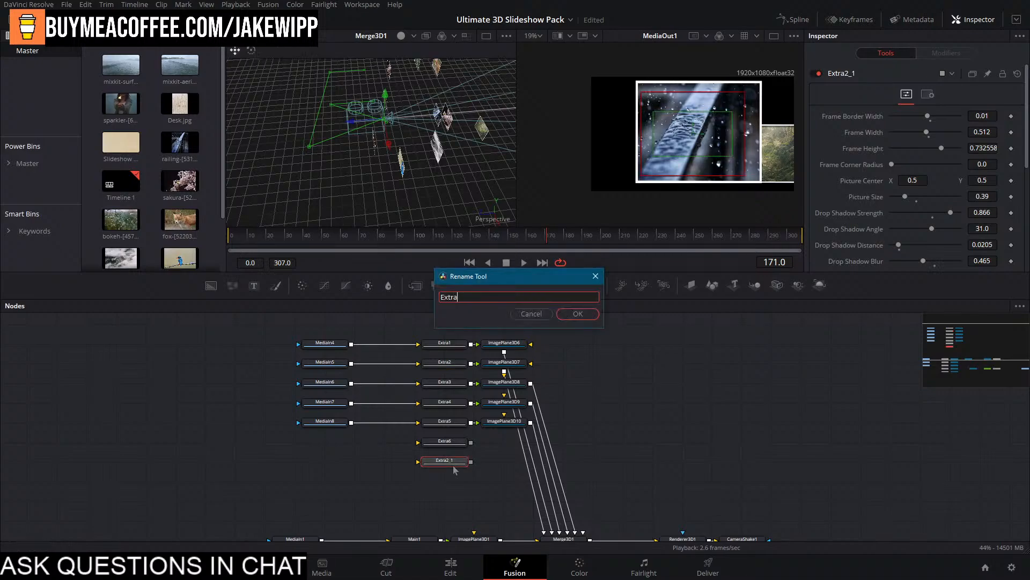
pyautogui.press('Return')
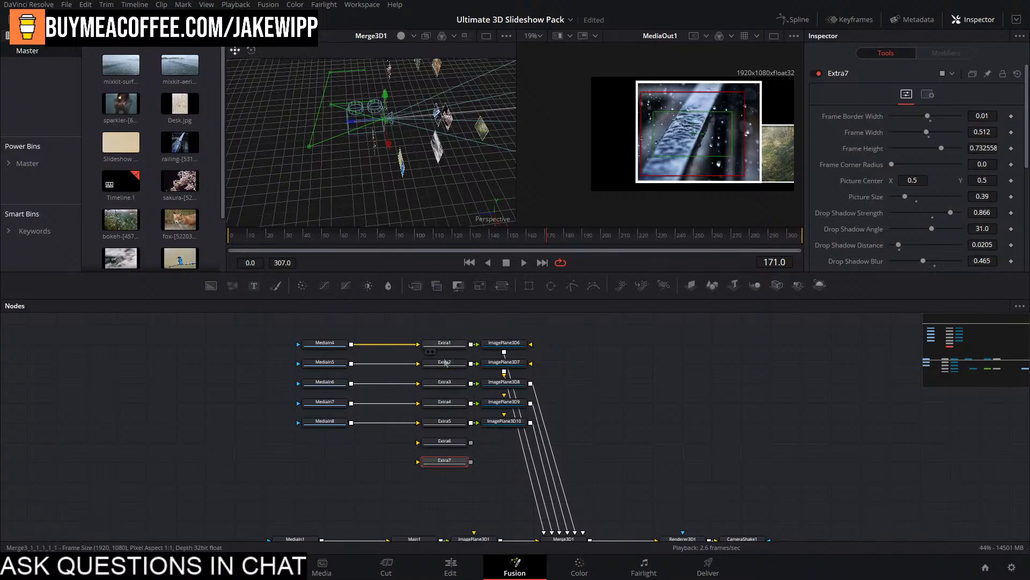
# Duplicate the Extra3 node below Extra7 and rename the copy Extra8.
pyautogui.click(445, 382)
pyautogui.hotkey('ctrl', 'c')
pyautogui.hotkey('ctrl', 'v')
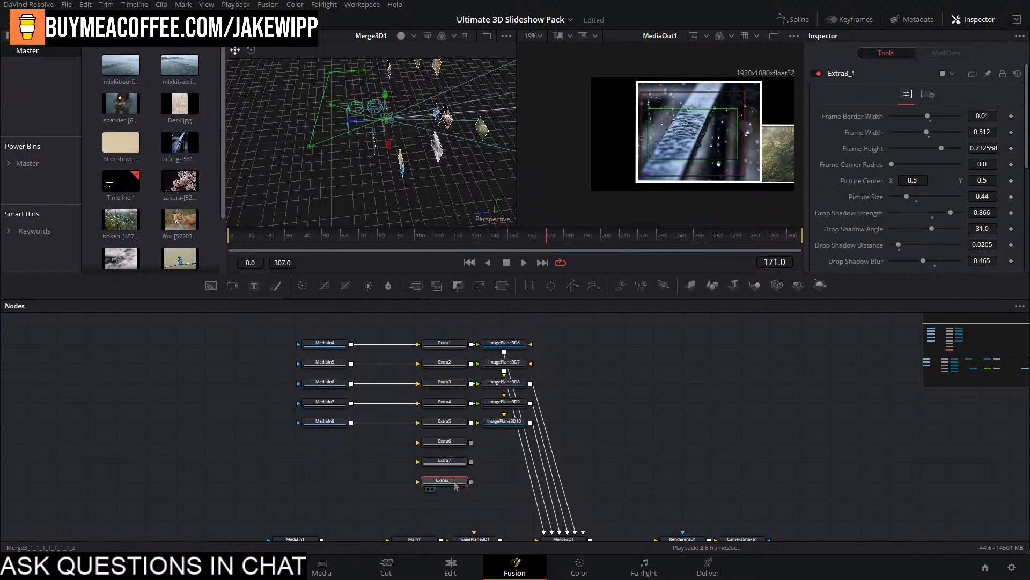
pyautogui.press('F2')
pyautogui.write('Extra')
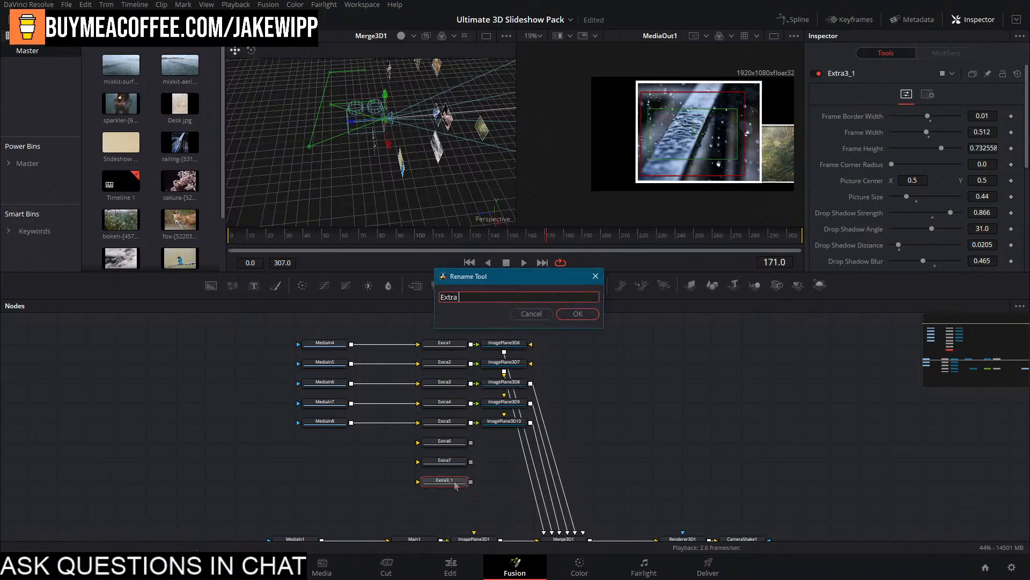
pyautogui.press('Escape')
# Duplicate the Extra4 node below Extra8 and rename the copy Extra9.
pyautogui.scroll(-2, 490, 472)
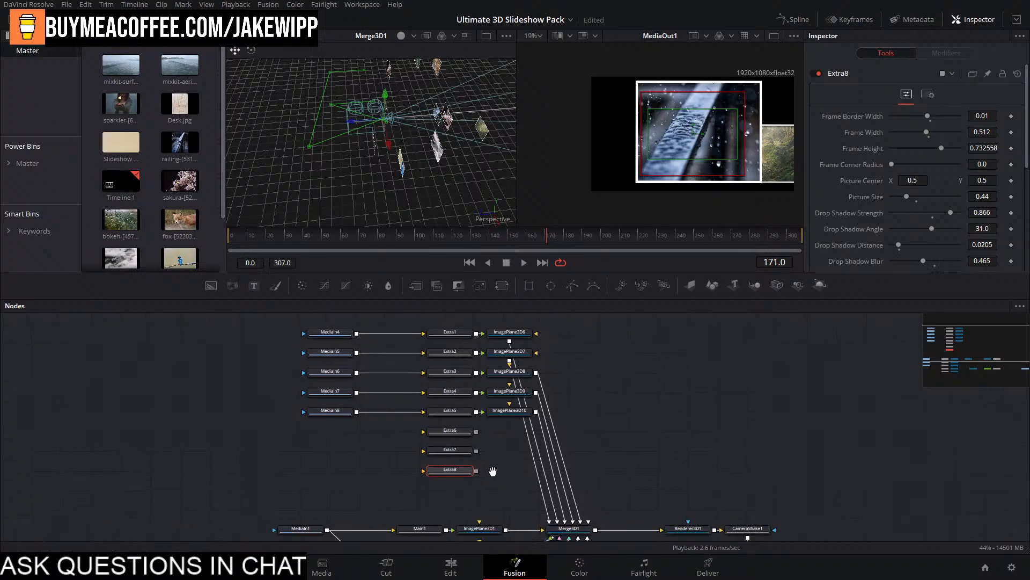
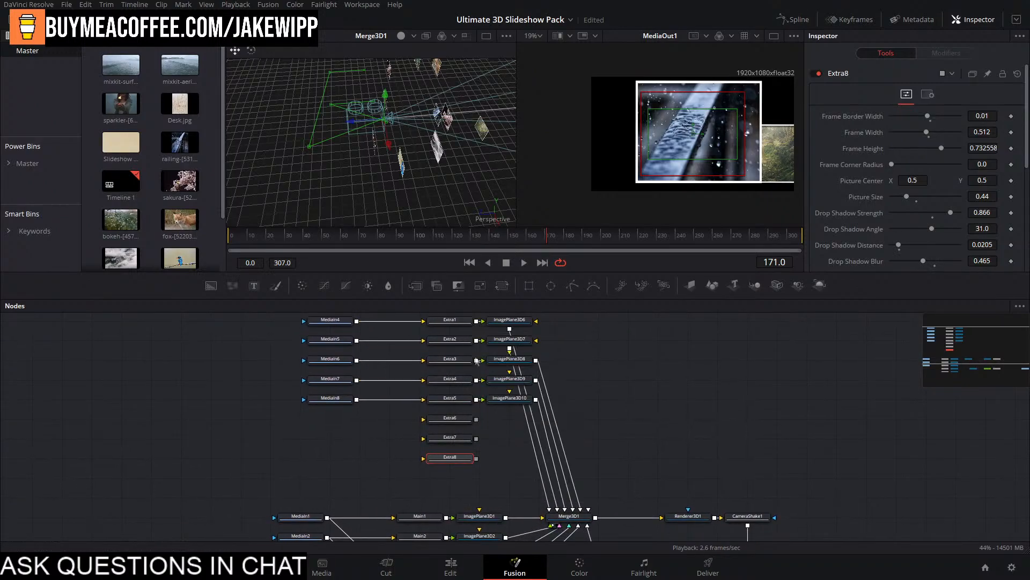
pyautogui.click(450, 378)
pyautogui.hotkey('ctrl', 'v')
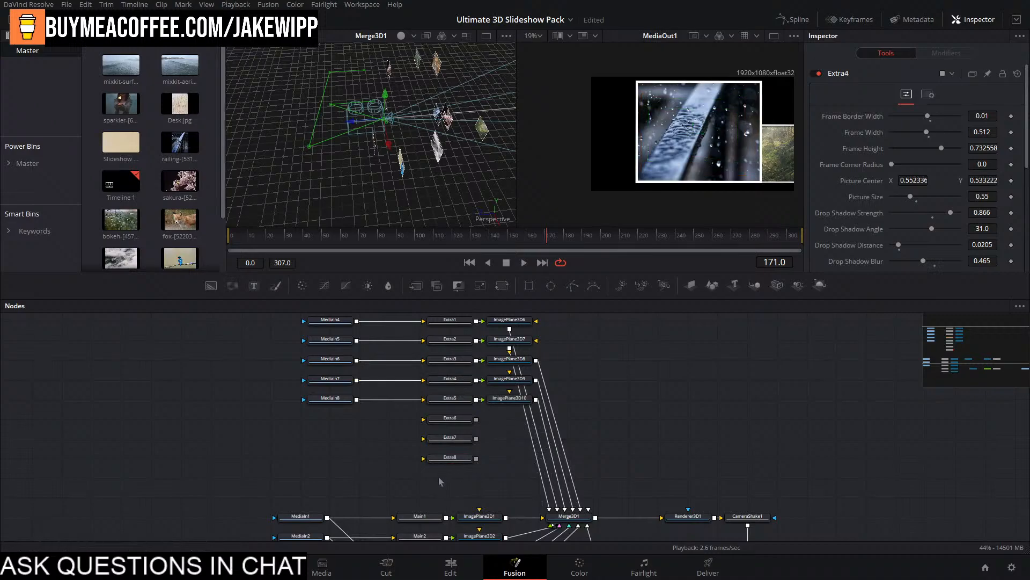
pyautogui.press('F2')
pyautogui.write('Extra')
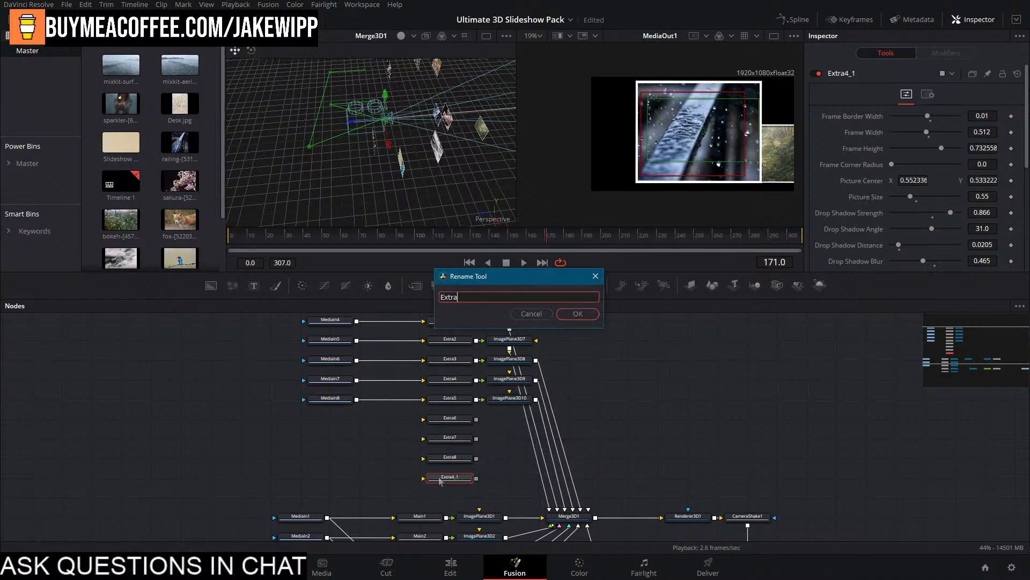
pyautogui.write('9')
pyautogui.press('Return')
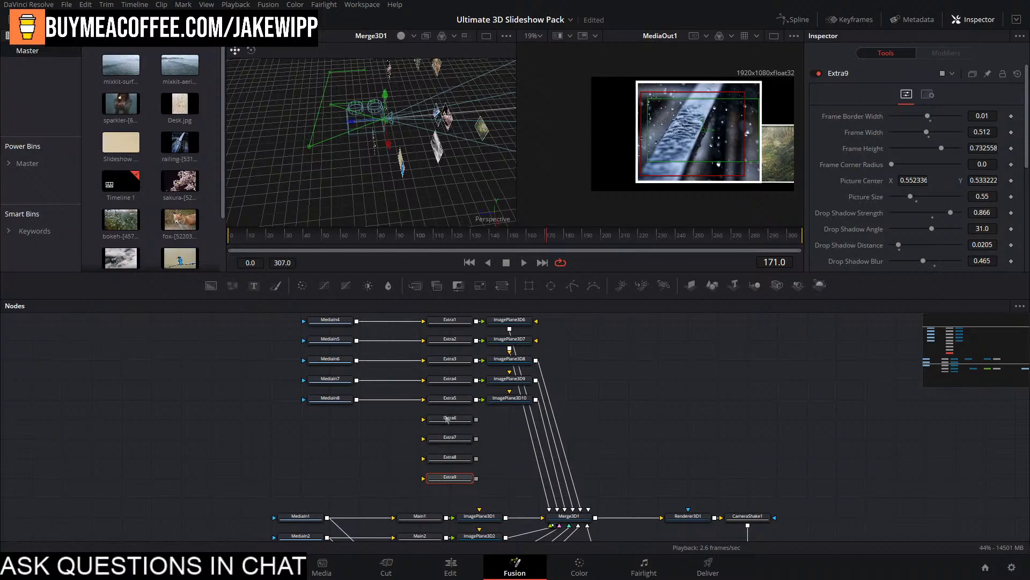
# Duplicate the Extra5 node, rename the copy Extra10 and align it below Extra9.
pyautogui.click(460, 400)
pyautogui.hotkey('ctrl', 'c')
pyautogui.hotkey('ctrl', 'v')
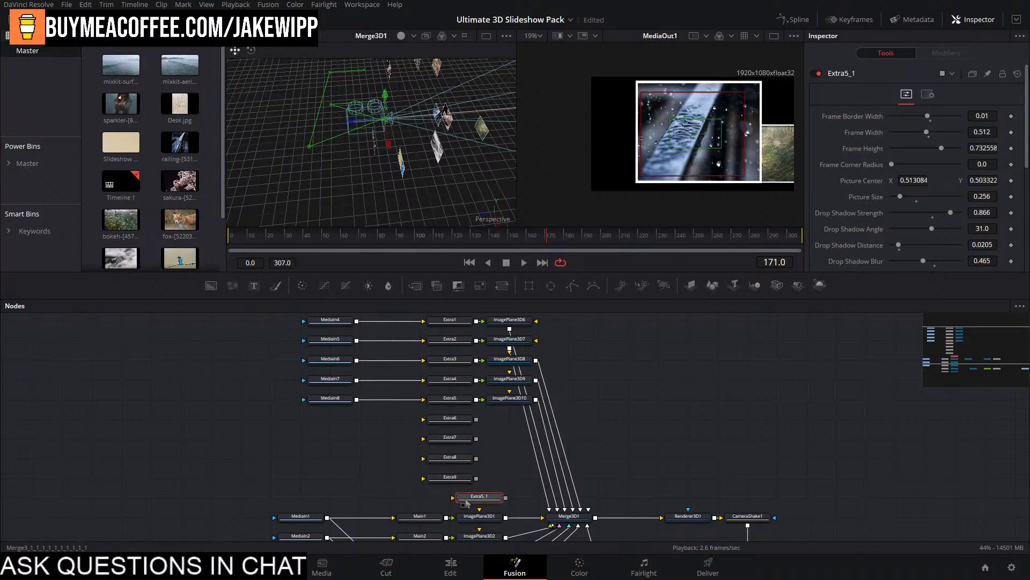
pyautogui.press('F2')
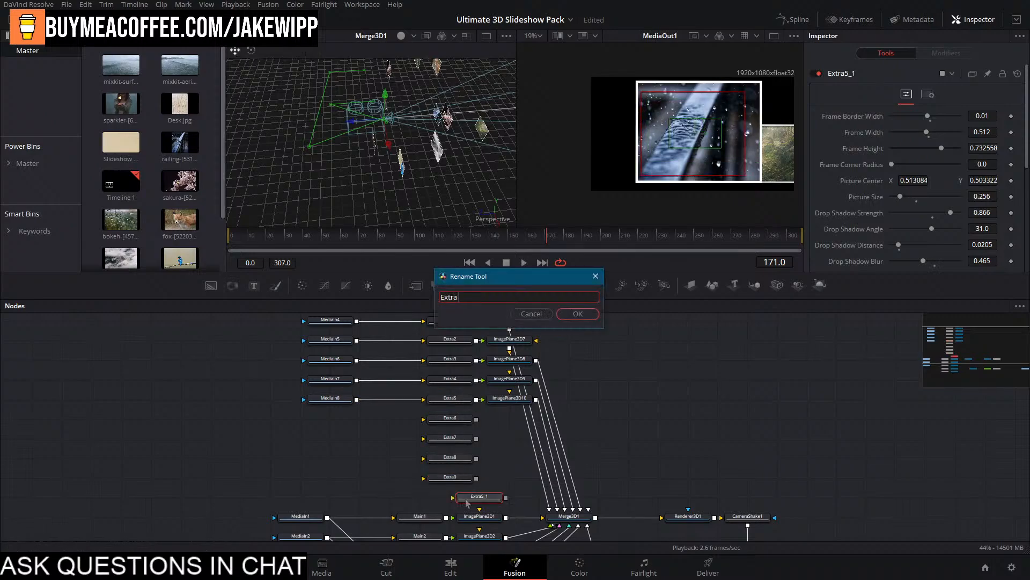
pyautogui.press('Escape')
pyautogui.moveTo(467, 502); pyautogui.dragTo(438, 503)
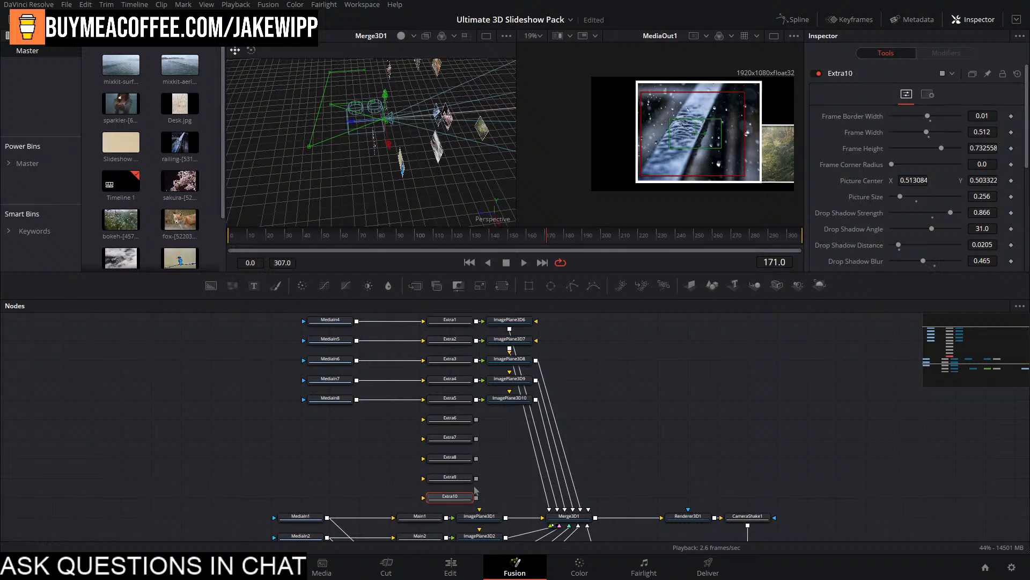
# Connect MediaIn4 through MediaIn8 to Extra6 through Extra10 in order, and move the extra photo node group further up from the main nodes.
pyautogui.scroll(3, 505, 434)
pyautogui.scroll(-4, 385, 394)
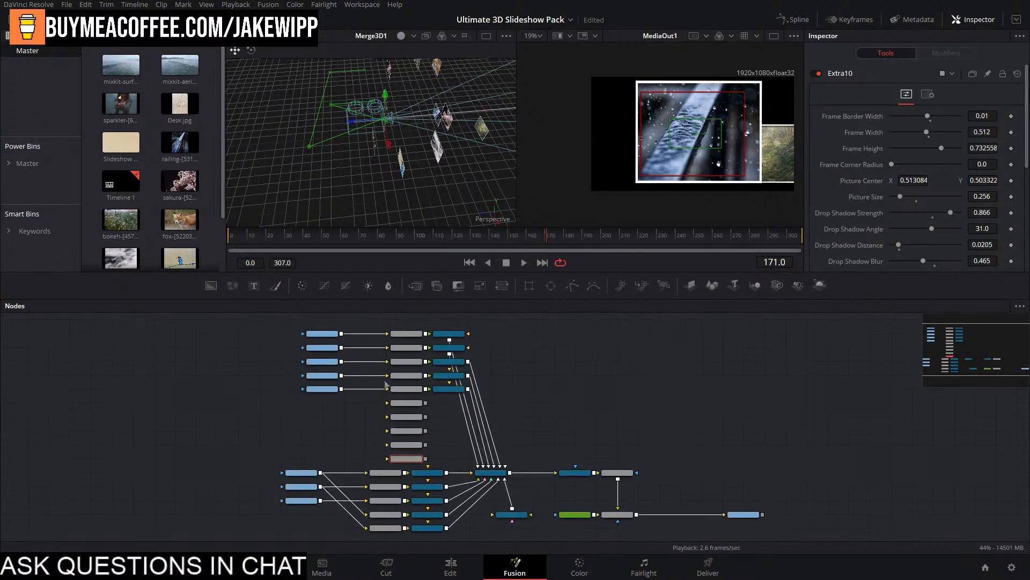
pyautogui.moveTo(342, 334); pyautogui.dragTo(394, 405)
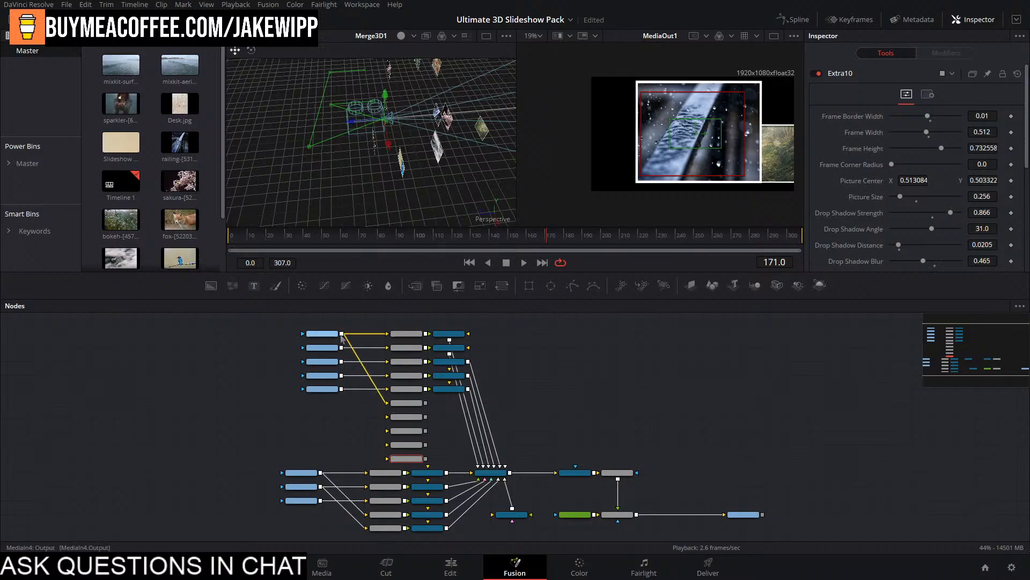
pyautogui.moveTo(342, 348); pyautogui.dragTo(387, 403)
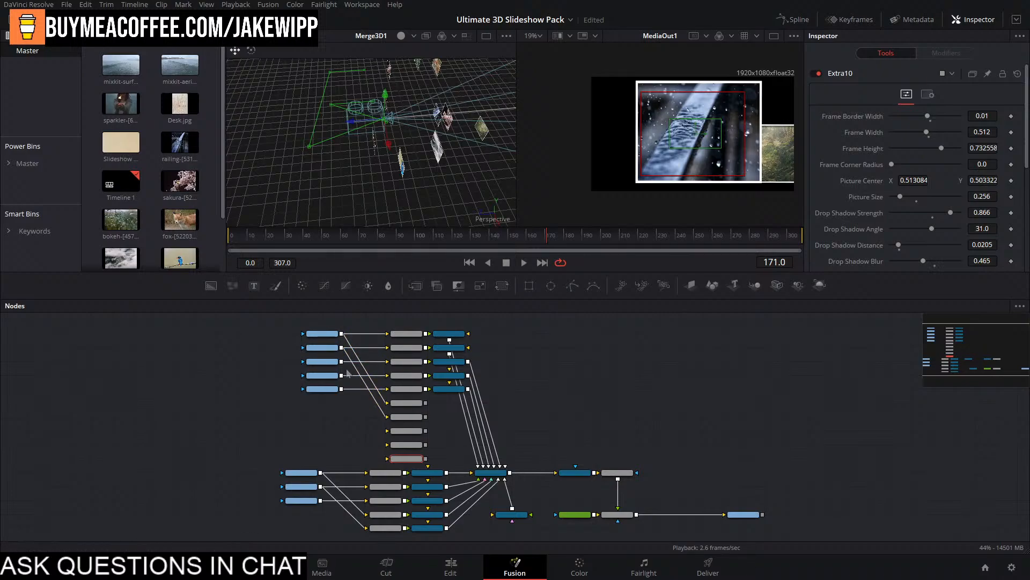
pyautogui.moveTo(342, 361); pyautogui.dragTo(387, 430)
pyautogui.moveTo(343, 374); pyautogui.dragTo(396, 459)
pyautogui.moveTo(293, 462); pyautogui.dragTo(463, 317)
pyautogui.click(407, 482)
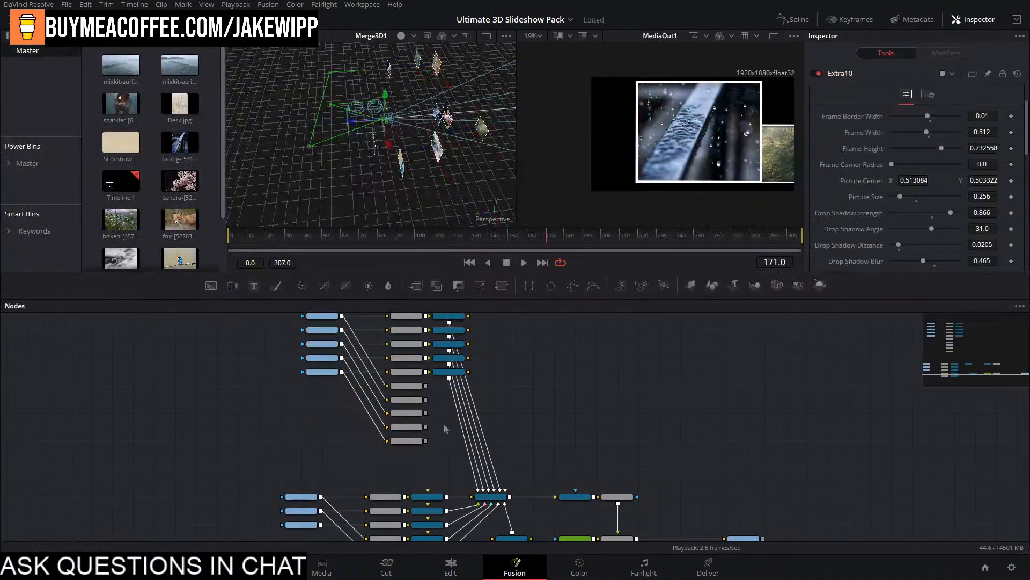
# Add an Image Plane 3D after the Extra6 node and connect its output to Merge3D1.
pyautogui.scroll(2, 430, 447)
pyautogui.click(381, 416)
pyautogui.hotkey('shift', 'space')
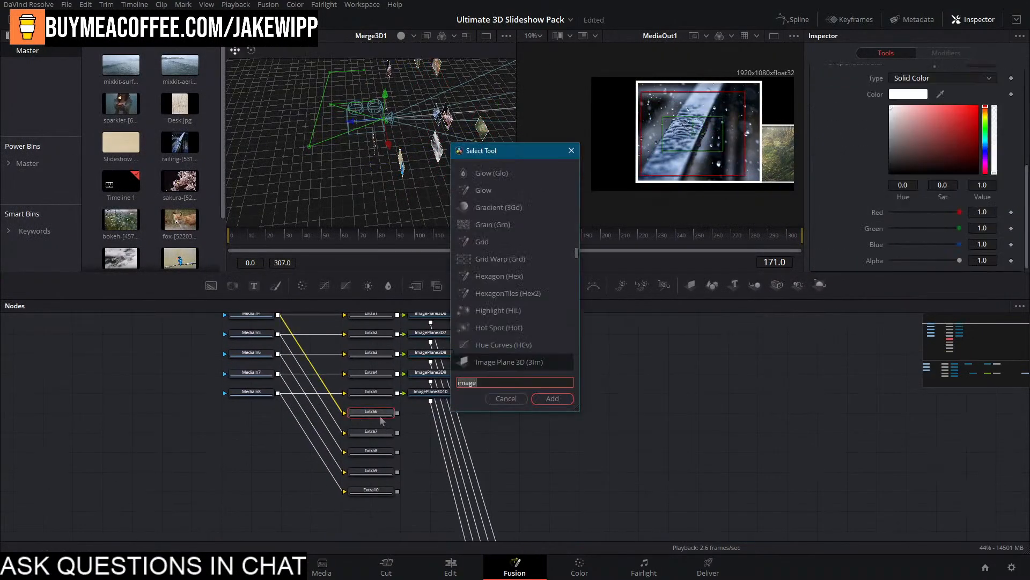
pyautogui.press('Return')
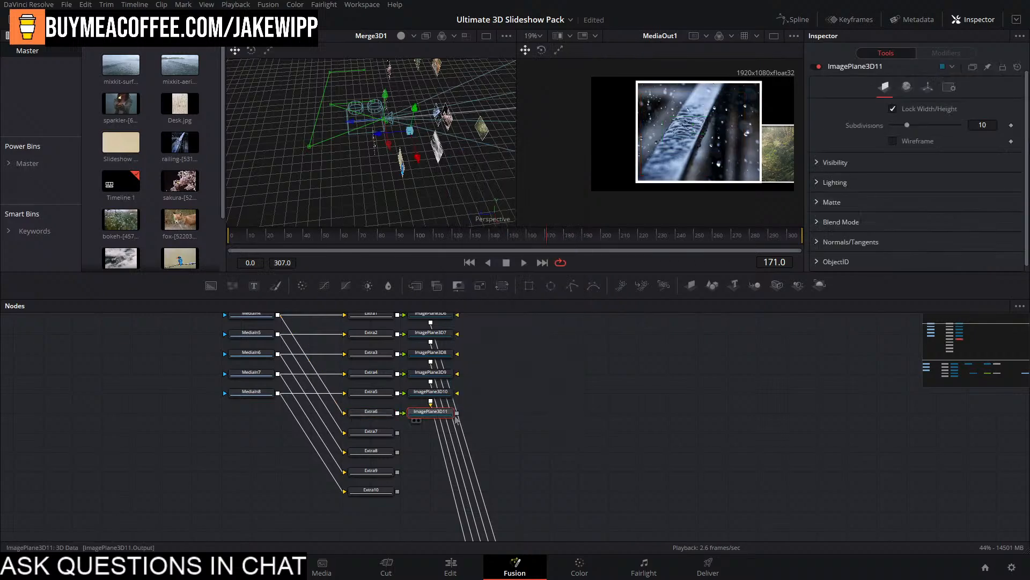
pyautogui.moveTo(458, 412); pyautogui.dragTo(483, 467)
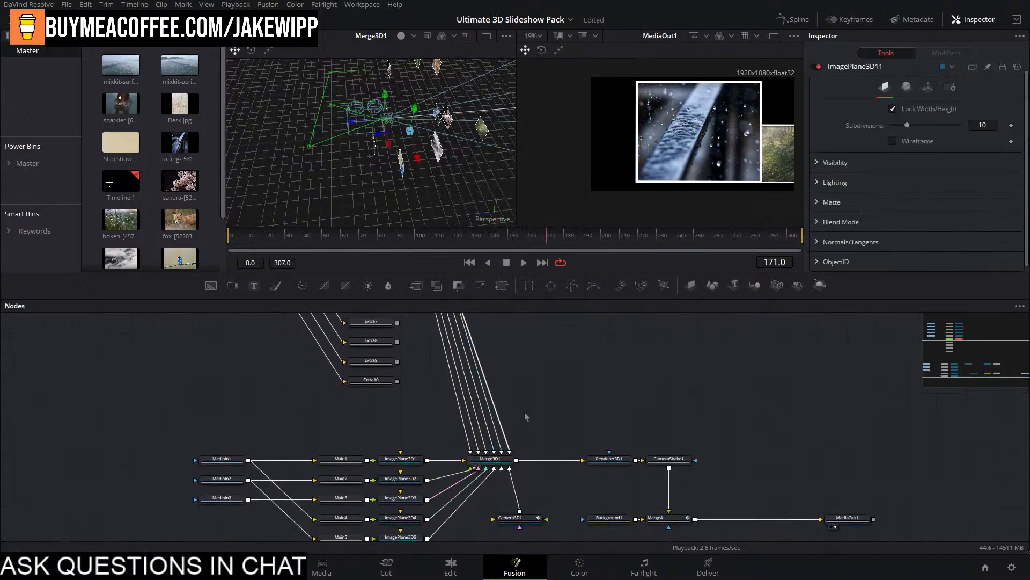
pyautogui.moveTo(525, 415); pyautogui.dragTo(516, 517)
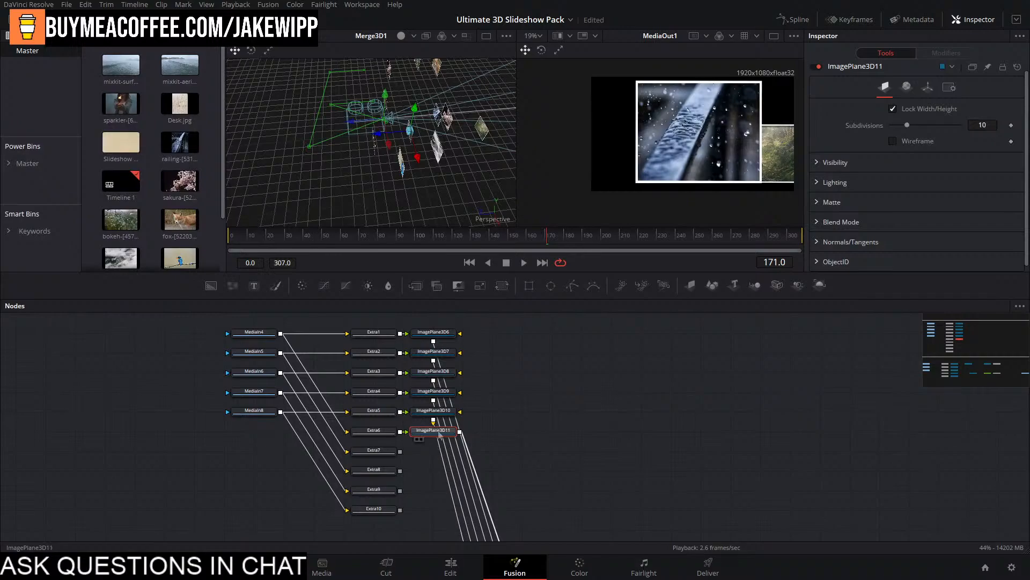
# Move the Extra6 image plane to the upper left behind the wet railing photo in the frame 171 camera view and save.
pyautogui.moveTo(370, 142); pyautogui.dragTo(414, 120)
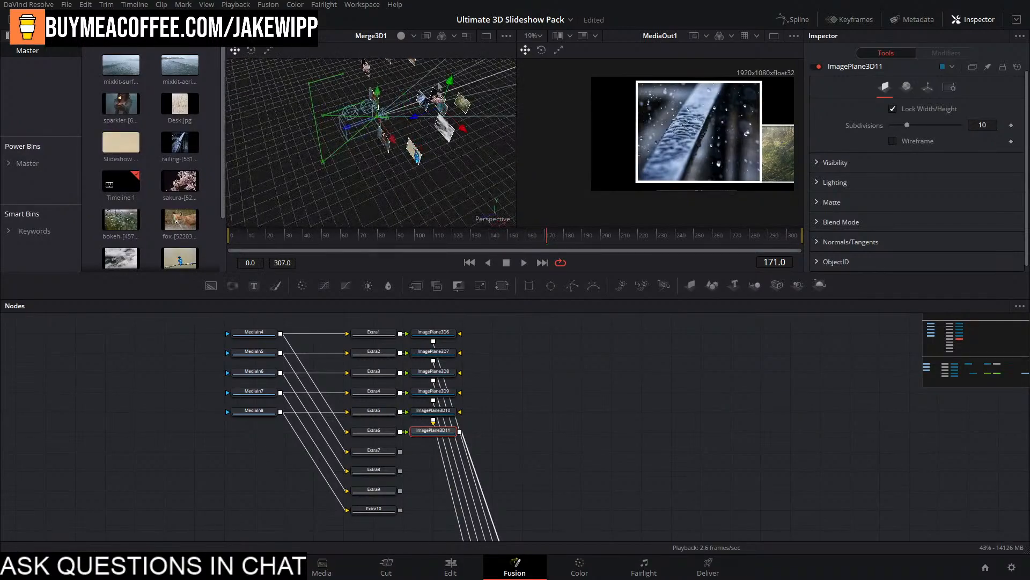
pyautogui.moveTo(439, 85); pyautogui.dragTo(459, 56)
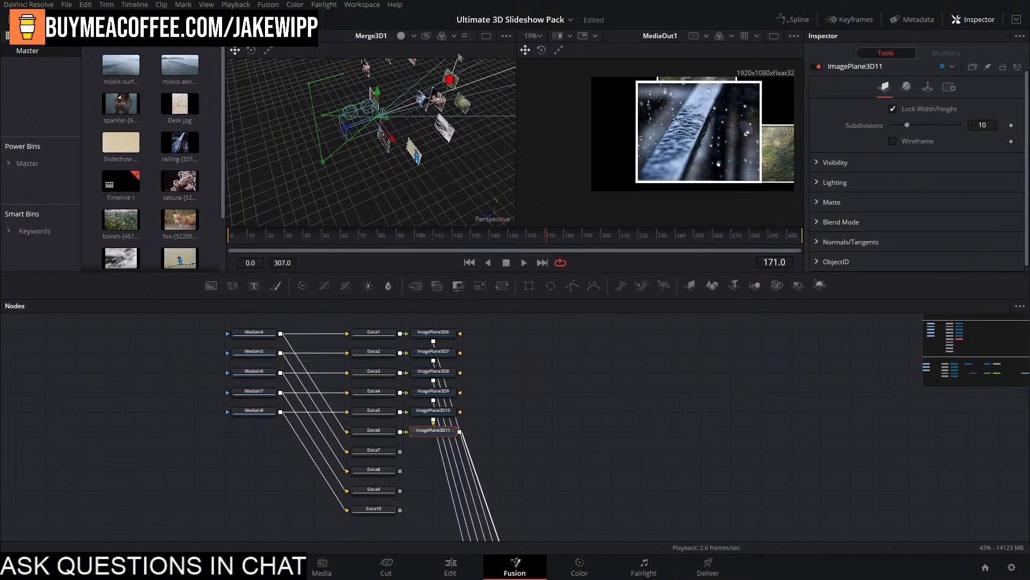
pyautogui.moveTo(473, 99); pyautogui.dragTo(438, 88)
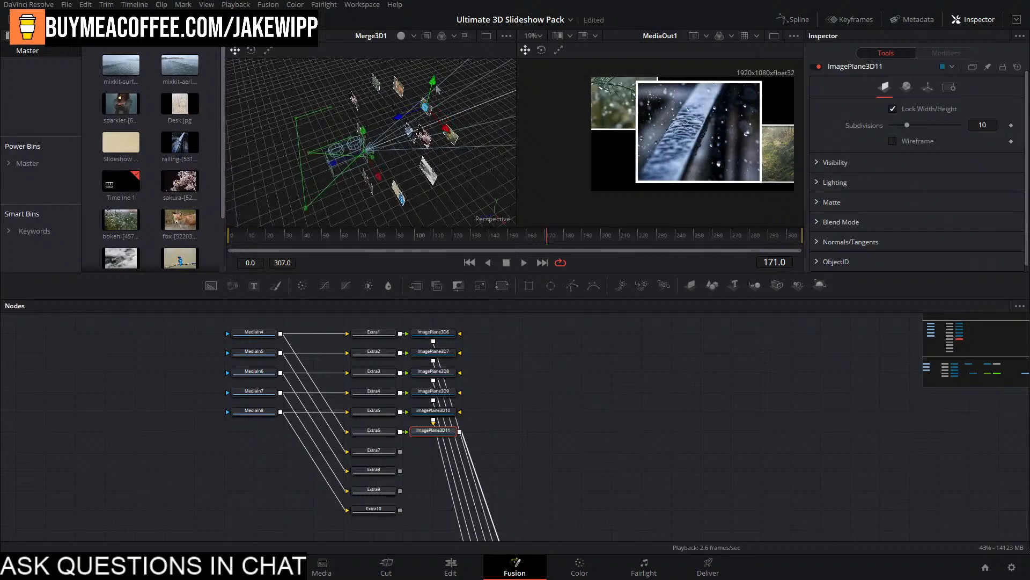
pyautogui.hotkey('ctrl', 's')
# Feed Extra7 through a new Image Plane 3D into Merge3D1 and save the project.
pyautogui.scroll(4, 518, 443)
pyautogui.click(370, 410)
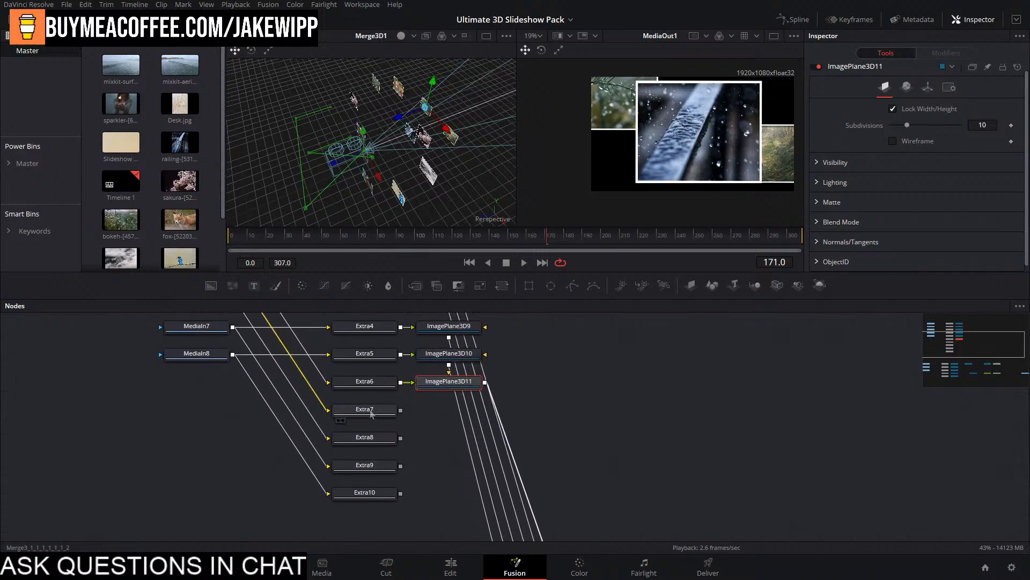
pyautogui.hotkey('shift', 'space')
pyautogui.write('image')
pyautogui.press('Return')
pyautogui.scroll(-2, 470, 369)
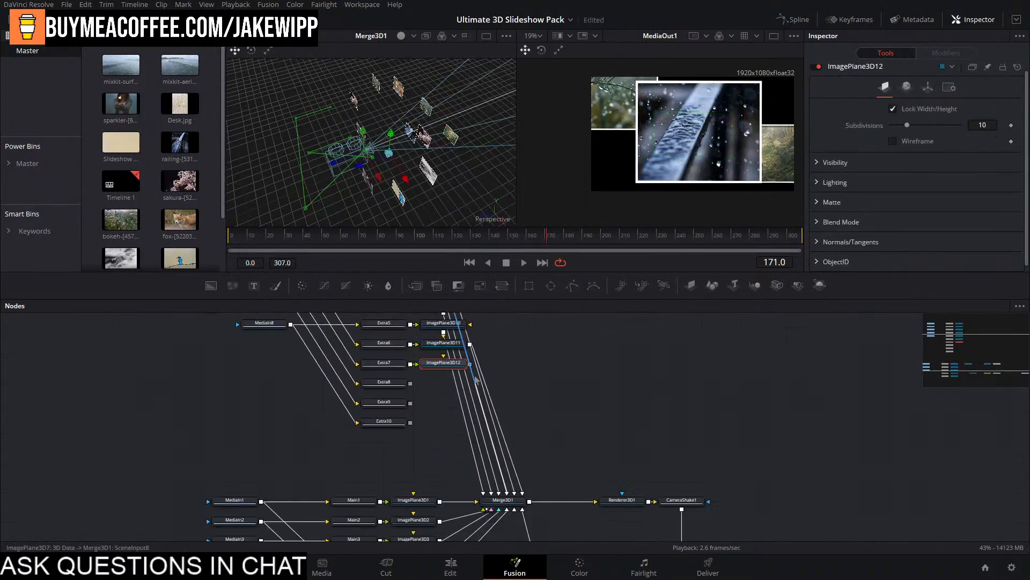
pyautogui.moveTo(471, 365); pyautogui.dragTo(503, 496)
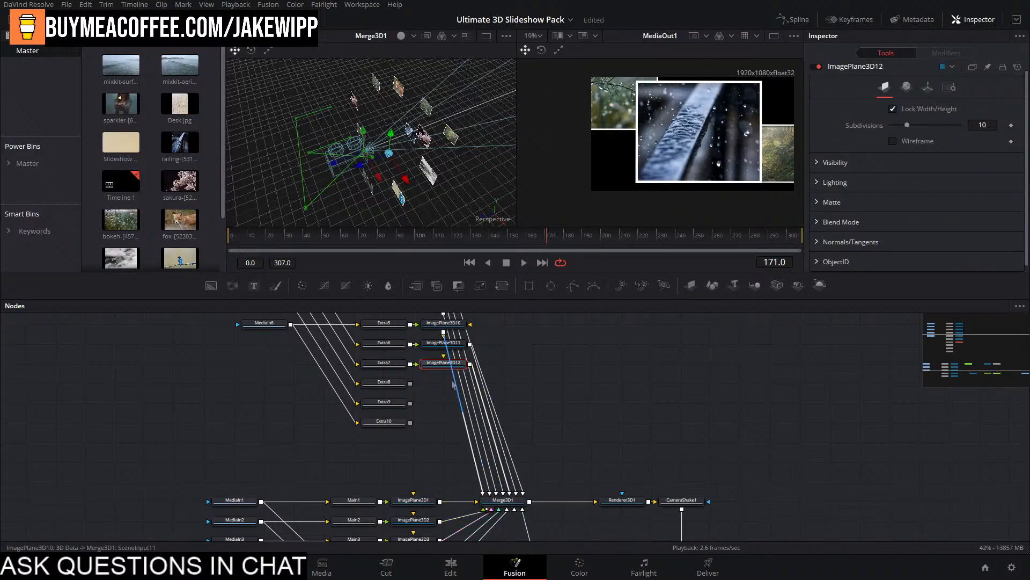
pyautogui.hotkey('ctrl', 's')
# At frame 216, move the Extra7 fox image plane into view to the right of the cherry blossom photo and save.
pyautogui.moveTo(559, 464); pyautogui.dragTo(506, 374)
pyautogui.click(490, 470)
pyautogui.click(610, 236)
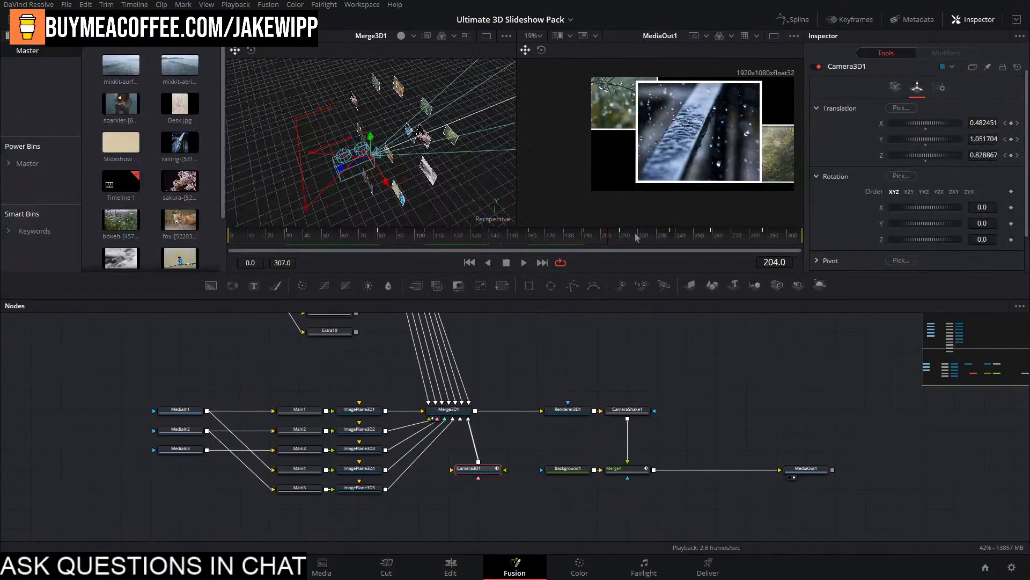
pyautogui.click(632, 237)
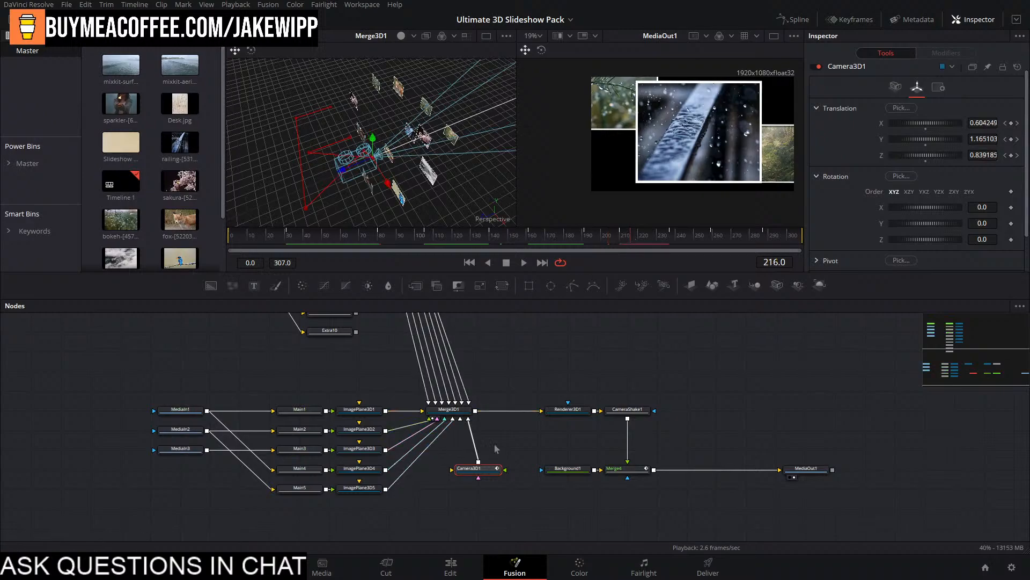
pyautogui.moveTo(462, 410); pyautogui.dragTo(504, 475)
pyautogui.click(431, 334)
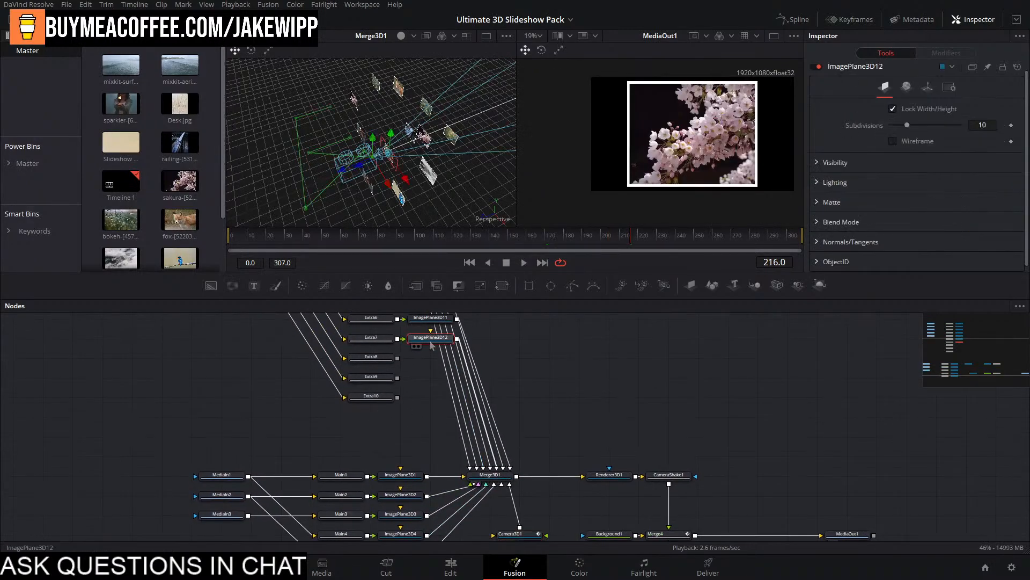
pyautogui.moveTo(417, 173); pyautogui.dragTo(485, 120)
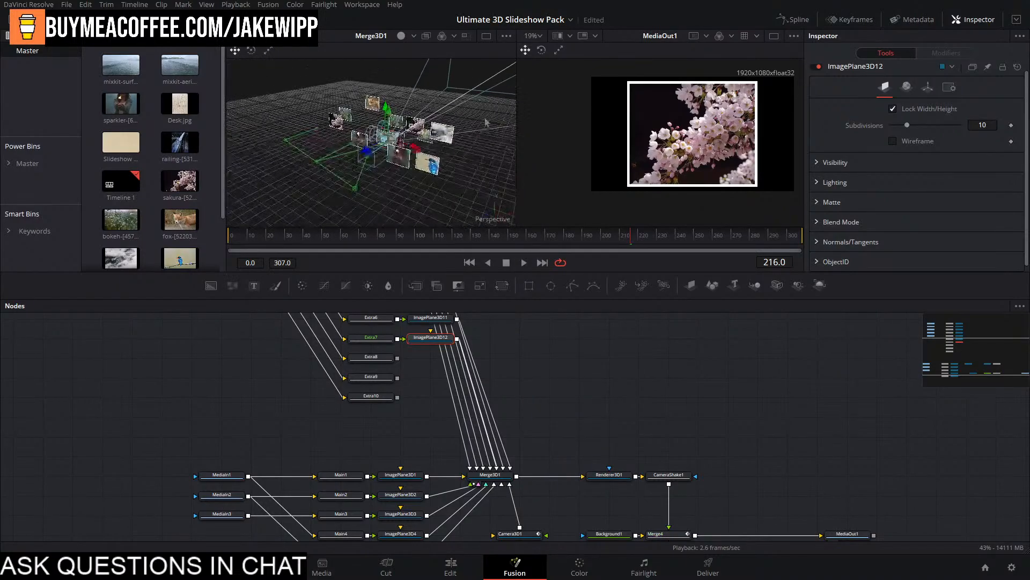
pyautogui.moveTo(429, 149); pyautogui.dragTo(445, 153)
pyautogui.moveTo(444, 153)
pyautogui.mouseDown()
pyautogui.moveTo(333, 212)
pyautogui.moveTo(466, 104)
pyautogui.moveTo(462, 129)
pyautogui.moveTo(490, 177)
pyautogui.moveTo(458, 159)
pyautogui.mouseUp()
pyautogui.hotkey('ctrl', 's')
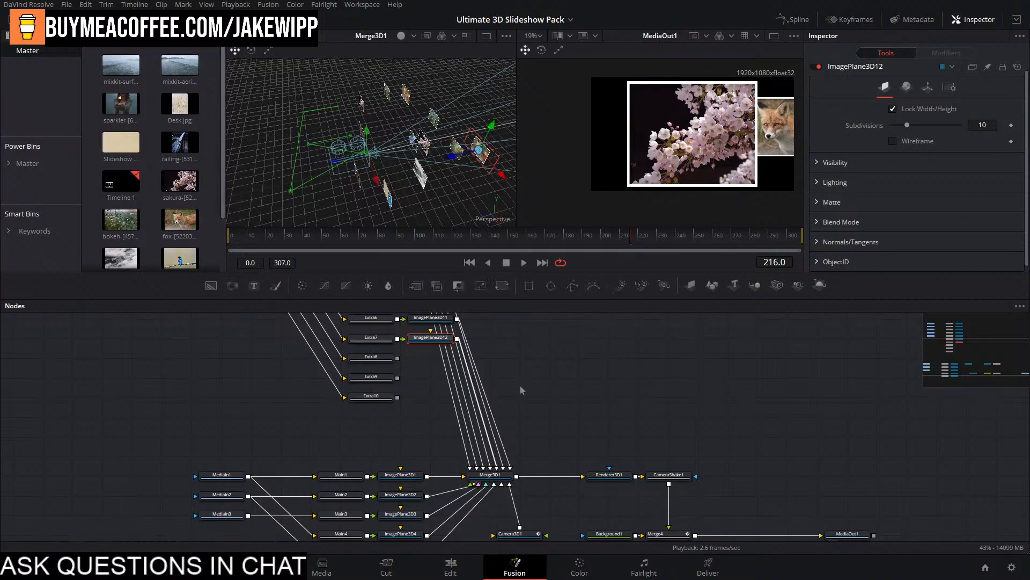
# Add an Image Plane 3D after the Extra8 node.
pyautogui.click(382, 359)
pyautogui.hotkey('shift', 'space')
pyautogui.write('imagepl')
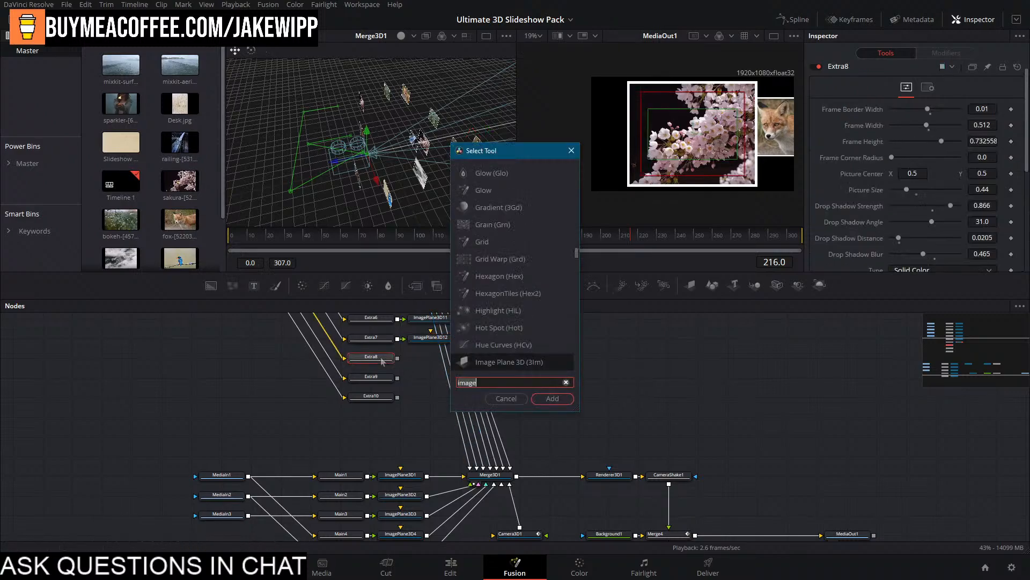
pyautogui.press('Return')
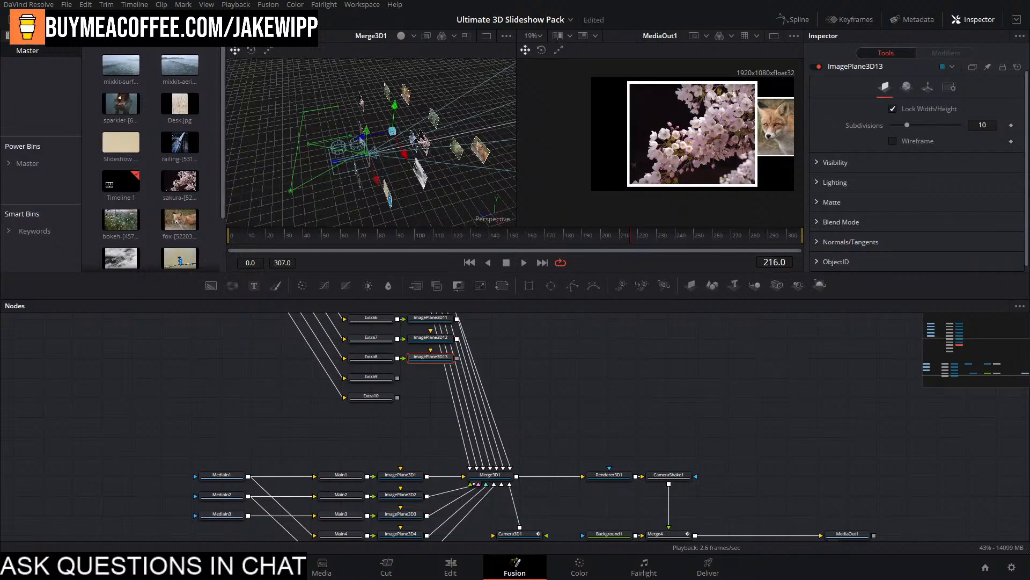
# Connect the Extra8 image plane to Merge3D1, place it to the left of the cherry blossom photo and save.
pyautogui.moveTo(362, 140); pyautogui.dragTo(389, 134)
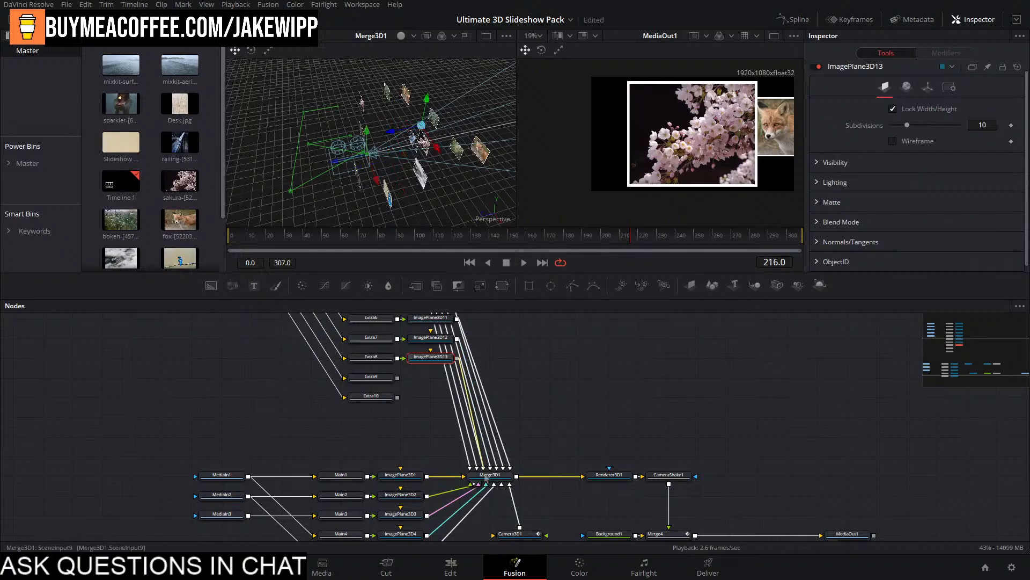
pyautogui.moveTo(448, 134); pyautogui.dragTo(548, 180)
pyautogui.moveTo(390, 116); pyautogui.dragTo(382, 91)
pyautogui.hotkey('ctrl', 's')
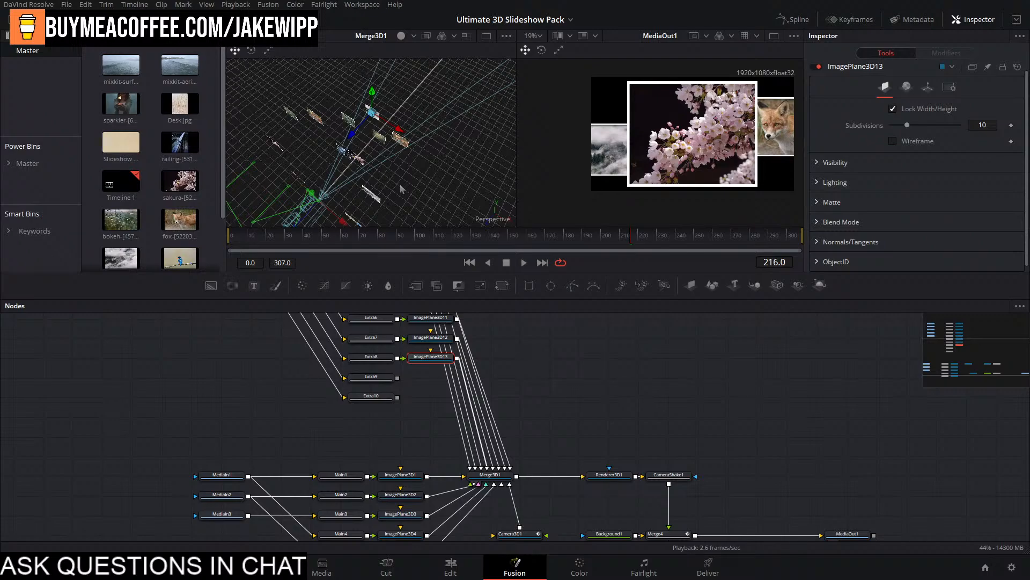
pyautogui.hotkey('ctrl', 's')
# Add an Image Plane 3D after the Extra9 node and connect it to Merge3D1.
pyautogui.moveTo(546, 392); pyautogui.dragTo(572, 387)
pyautogui.click(417, 376)
pyautogui.hotkey('shift', 'space')
pyautogui.write('image')
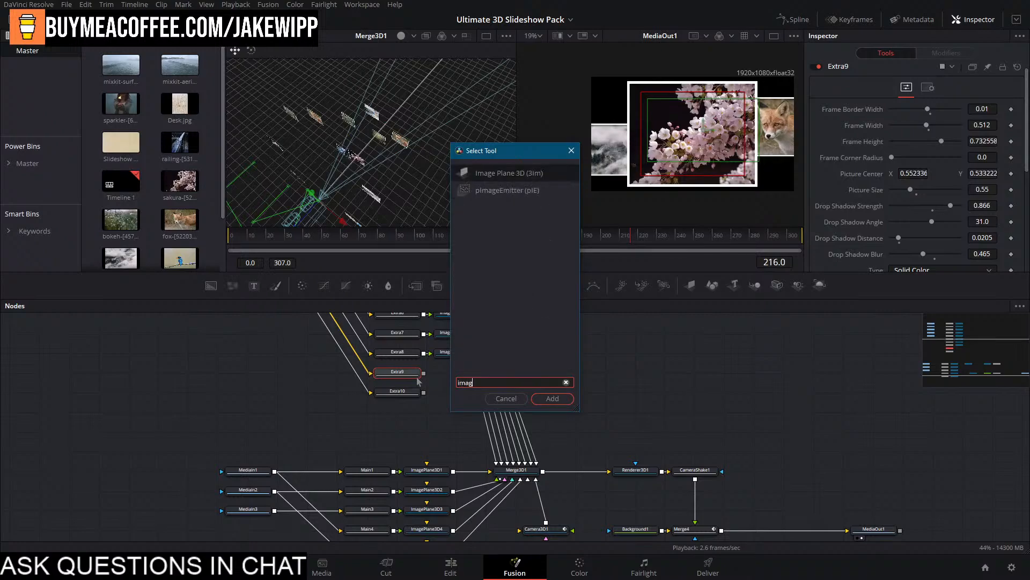
pyautogui.press('Return')
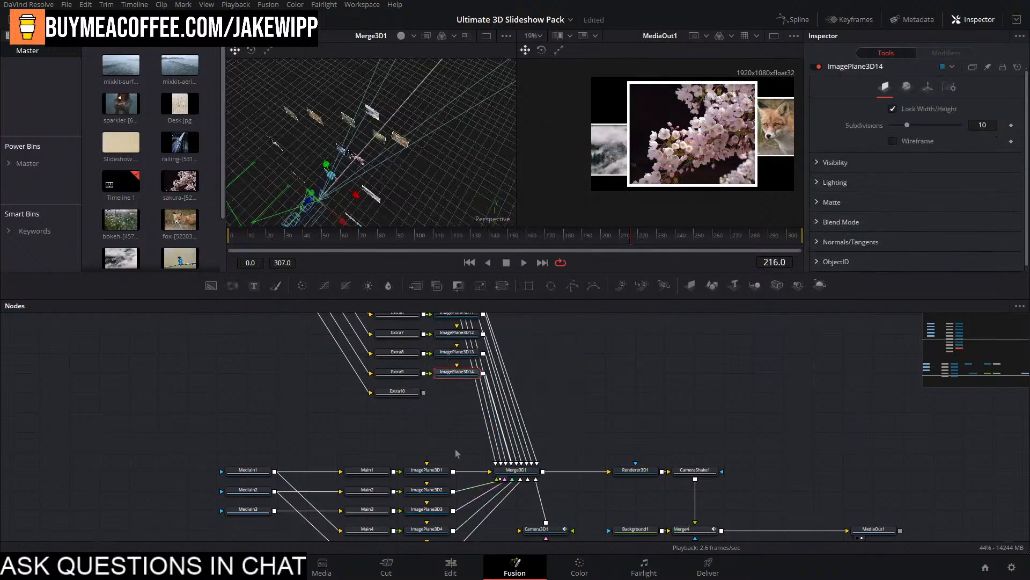
# At frame 276, move the Extra9 kingfisher image plane into view at the lower left of the sparkler photo.
pyautogui.click(540, 529)
pyautogui.scroll(-1, 539, 529)
pyautogui.click(694, 239)
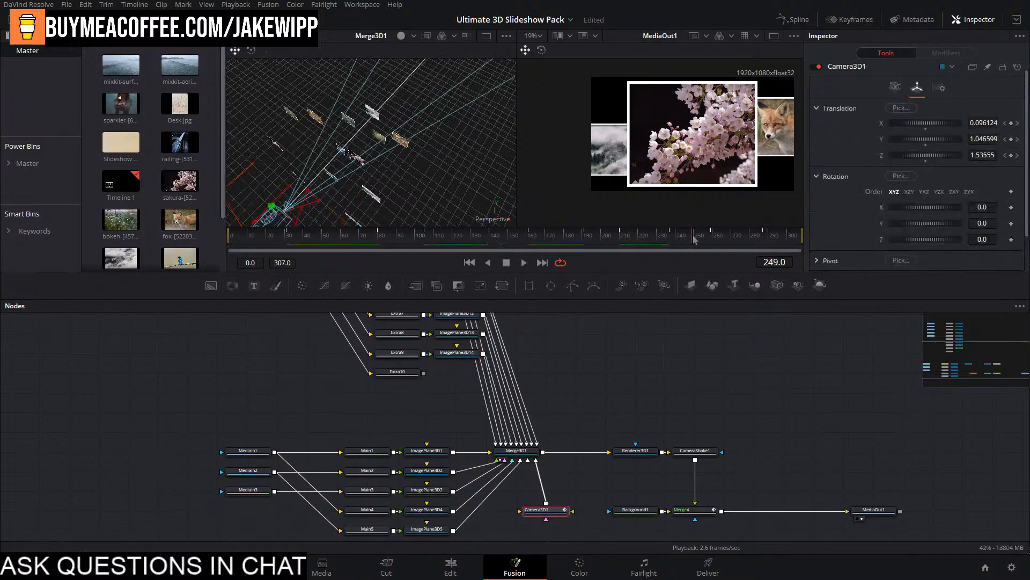
pyautogui.moveTo(694, 238); pyautogui.dragTo(746, 232)
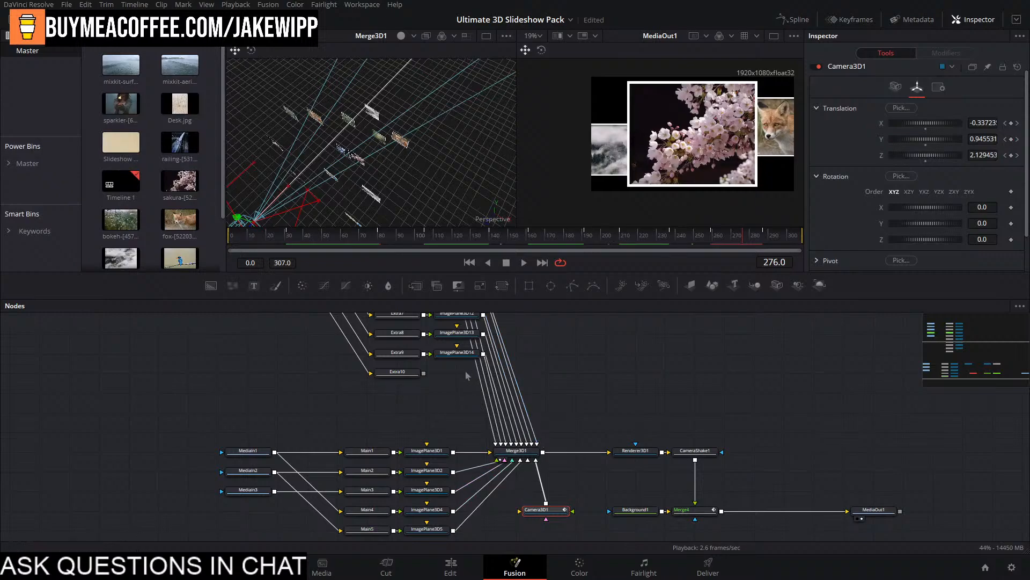
pyautogui.click(455, 353)
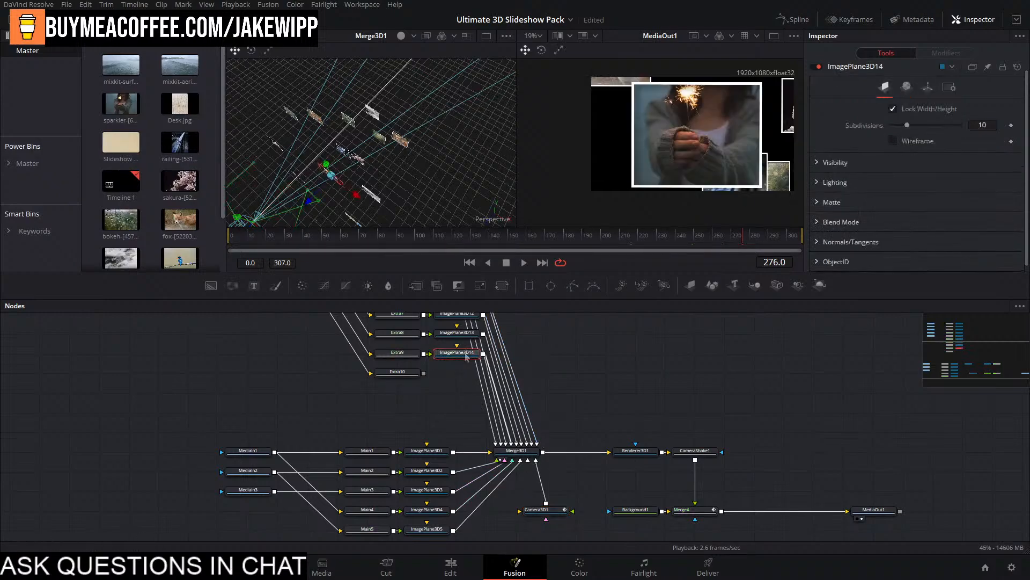
pyautogui.moveTo(386, 199); pyautogui.dragTo(356, 125)
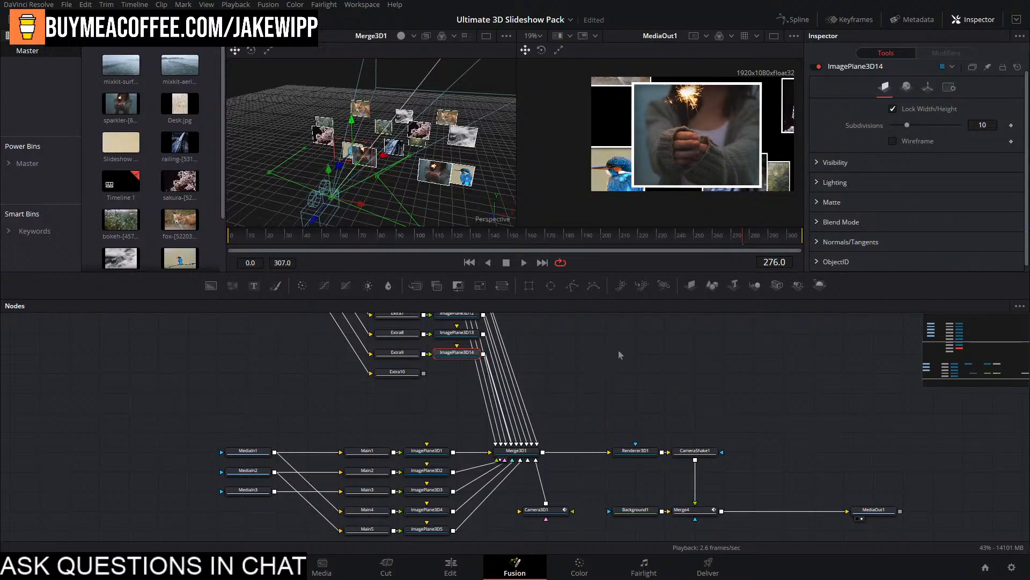
# Go back to the opening frames, stop at frame 23, and turn off High Quality and Motion Blur for playback.
pyautogui.press('Home')
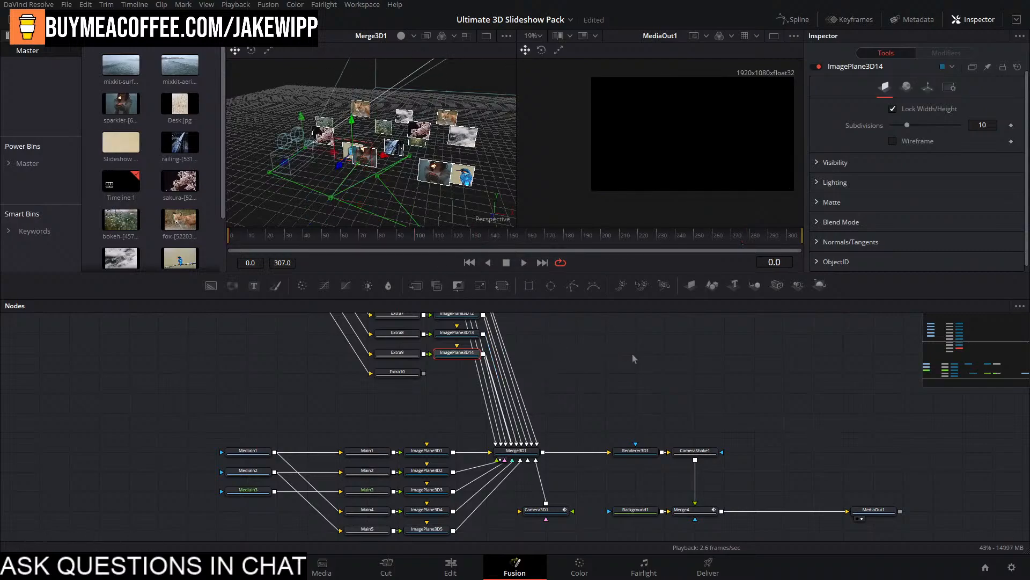
pyautogui.click(630, 344)
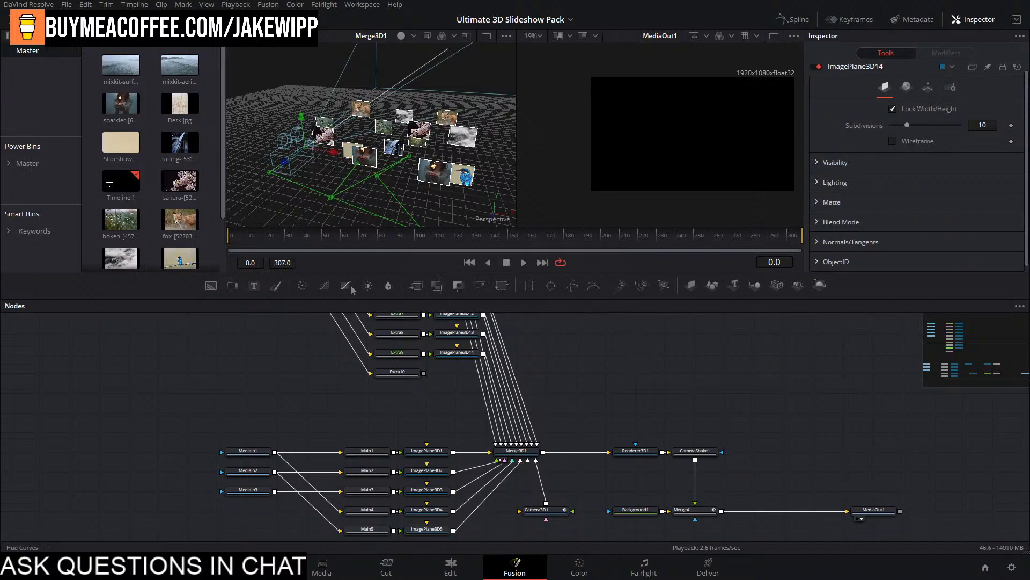
pyautogui.click(257, 243)
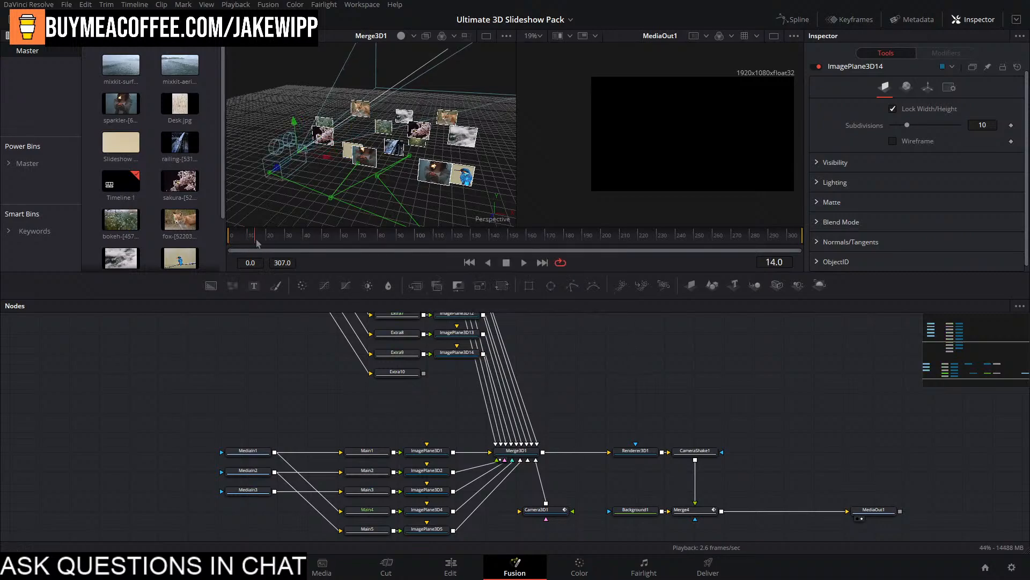
pyautogui.moveTo(257, 243); pyautogui.dragTo(275, 243)
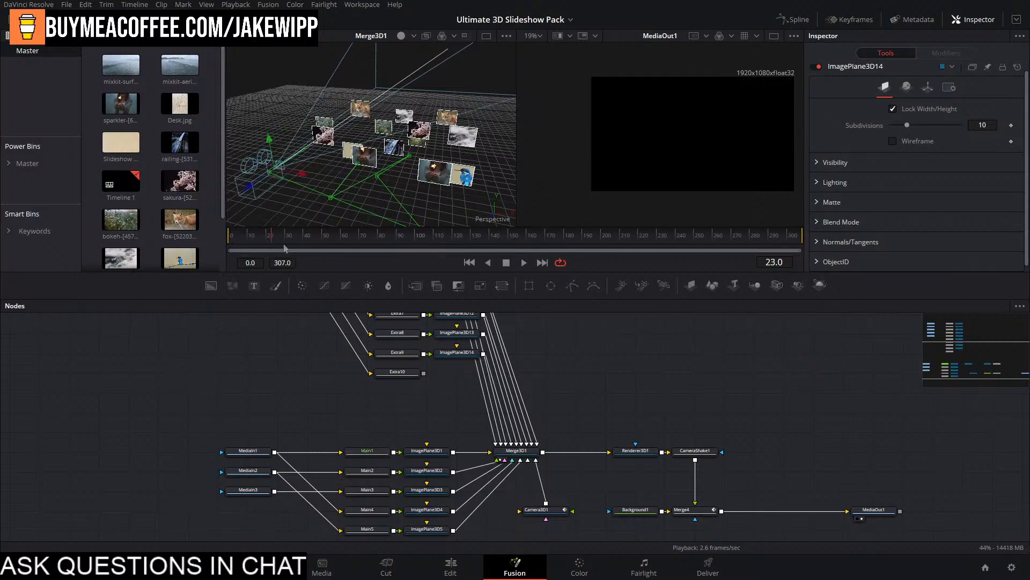
pyautogui.rightClick(627, 267)
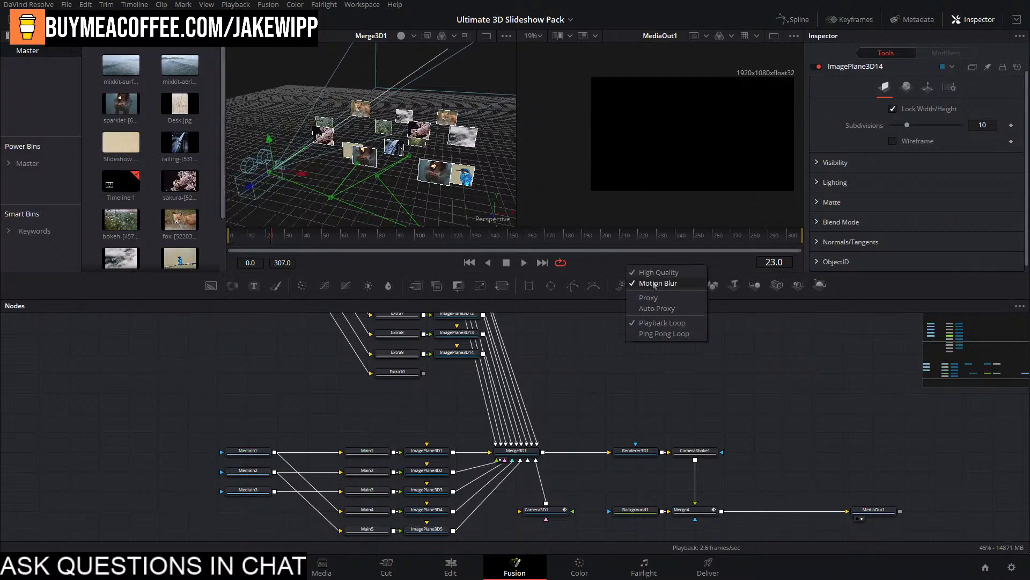
pyautogui.click(647, 283)
pyautogui.rightClick(634, 270)
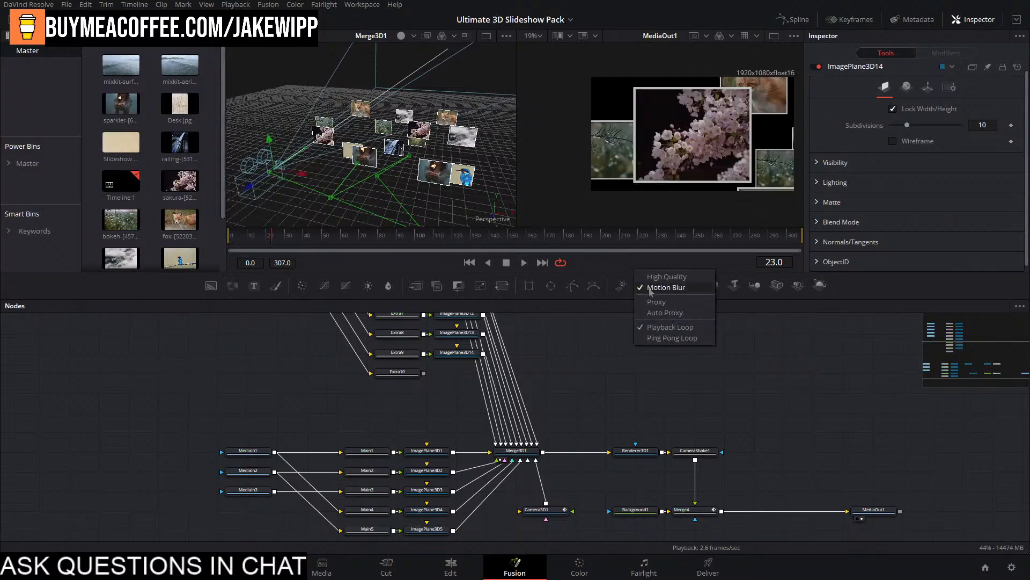
pyautogui.click(649, 290)
# Review the Camera3D1 move between the photos along the timeline and return to frame 31.
pyautogui.click(277, 238)
pyautogui.moveTo(278, 240); pyautogui.dragTo(280, 241)
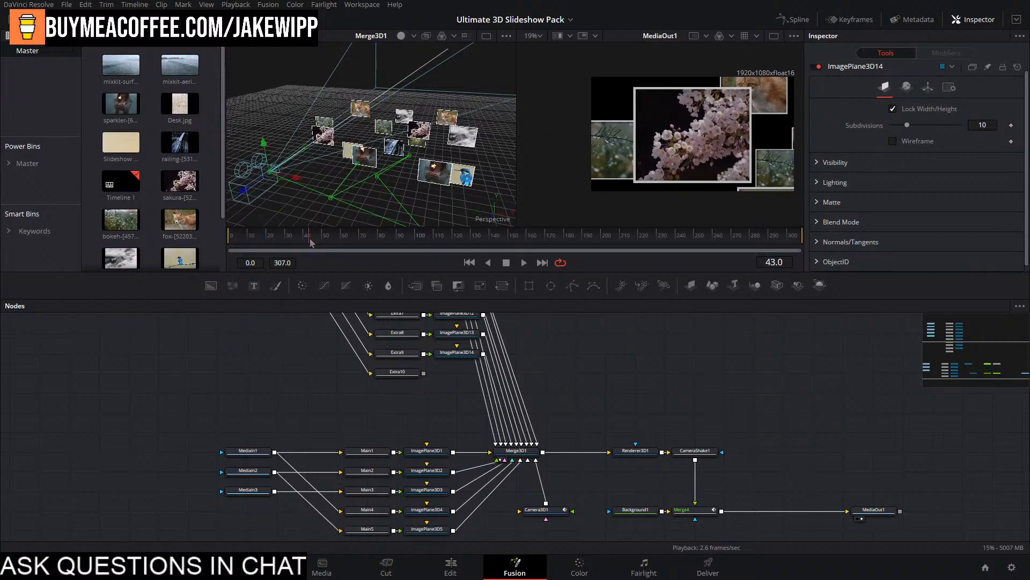
pyautogui.moveTo(311, 243); pyautogui.dragTo(340, 245)
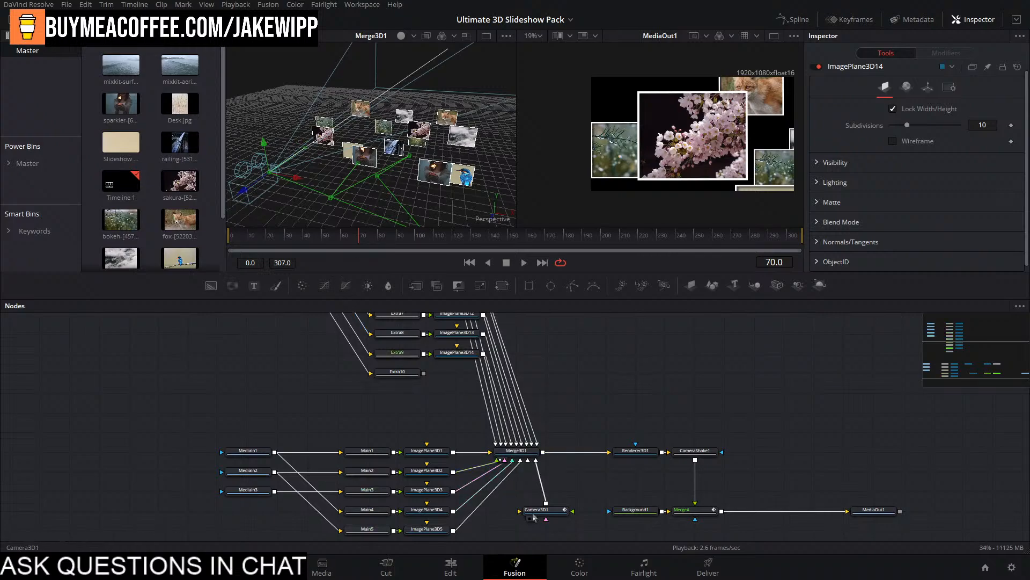
pyautogui.click(534, 518)
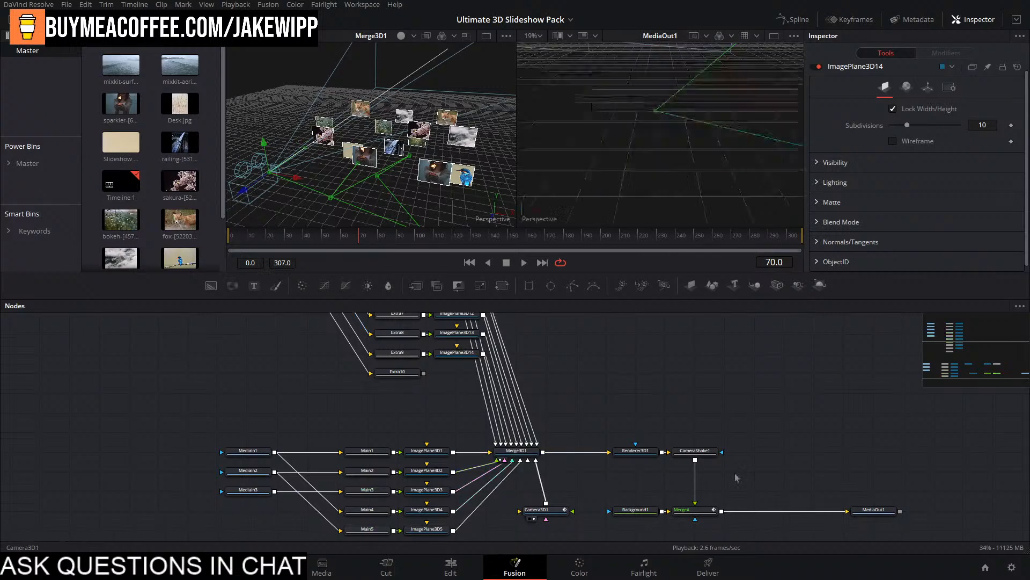
pyautogui.click(547, 511)
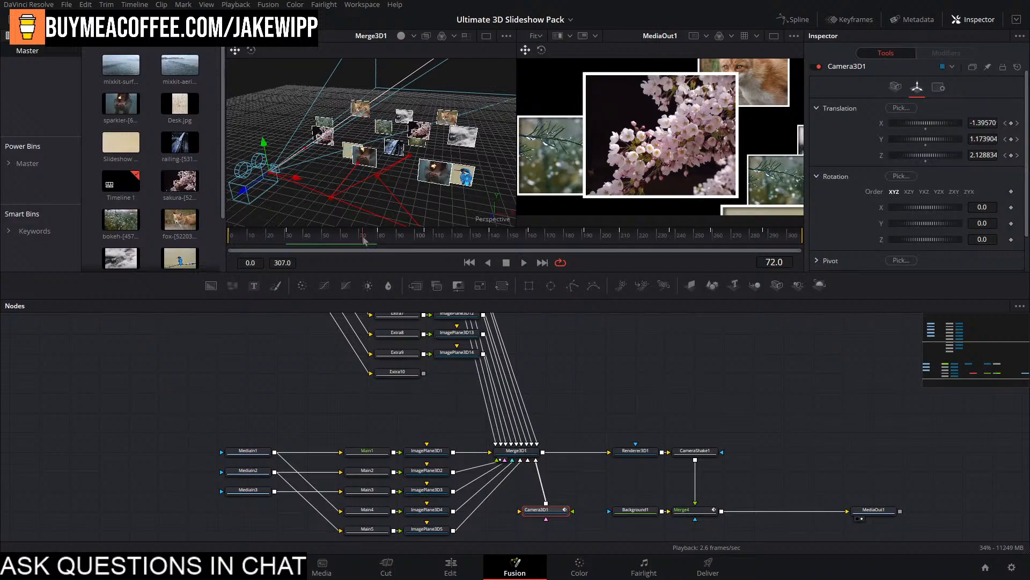
pyautogui.moveTo(378, 240); pyautogui.dragTo(405, 240)
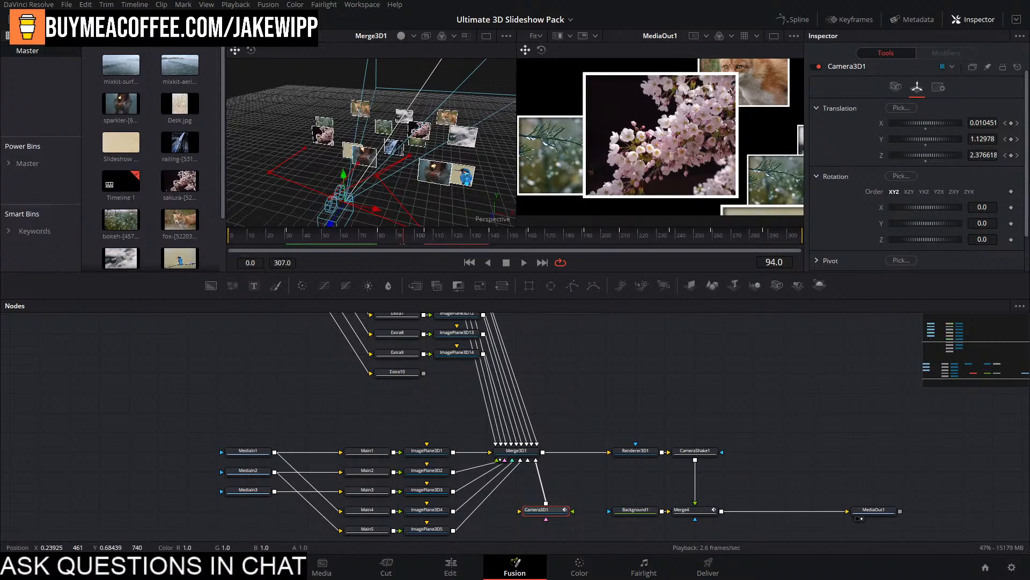
pyautogui.click(478, 236)
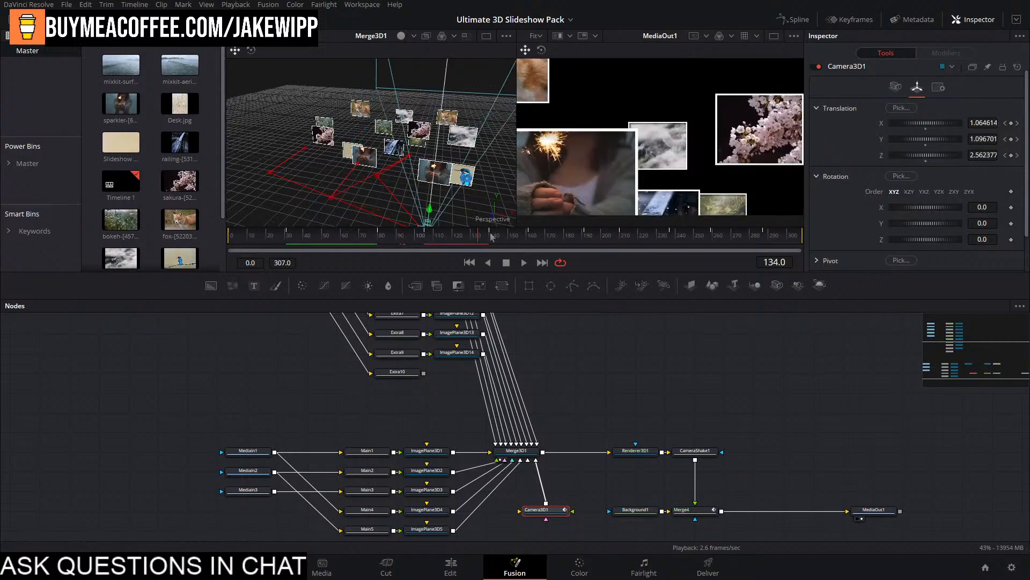
pyautogui.click(325, 235)
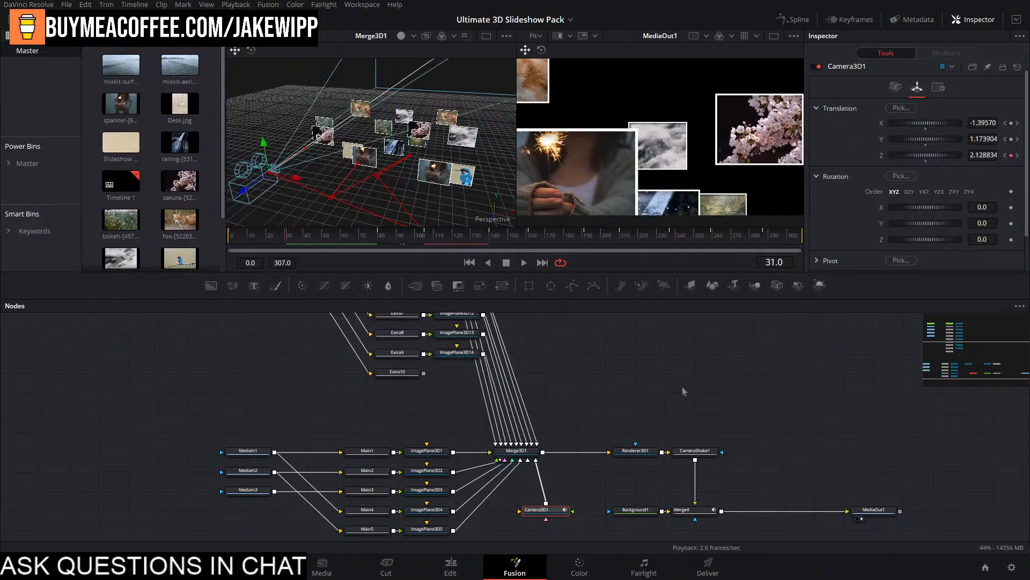
# Move the CameraShake1 node down toward Merge4 to make room, and open the output channel settings of Renderer3D1.
pyautogui.moveTo(715, 405); pyautogui.dragTo(592, 354)
pyautogui.click(570, 420)
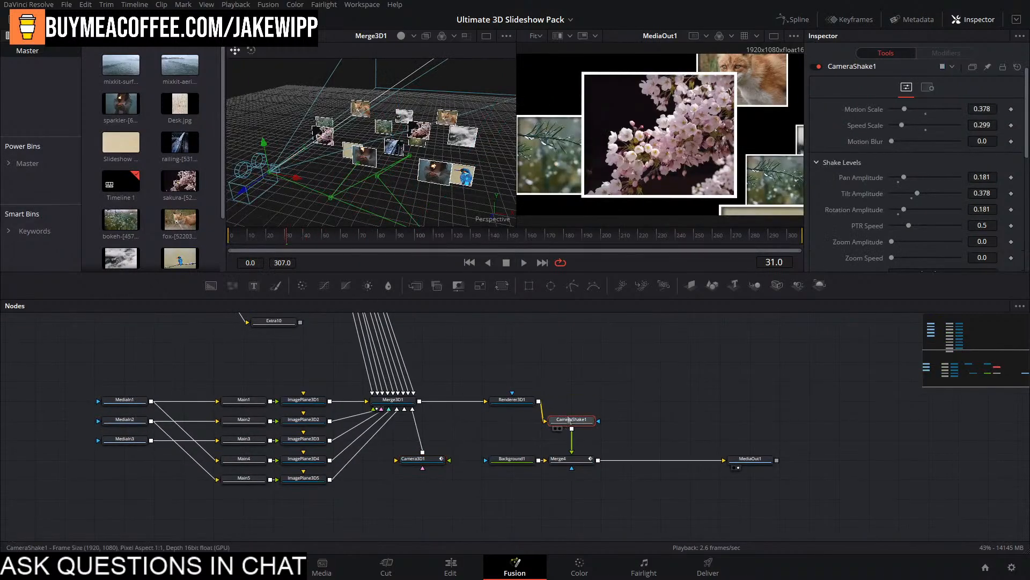
pyautogui.moveTo(570, 420); pyautogui.dragTo(570, 438)
pyautogui.click(512, 399)
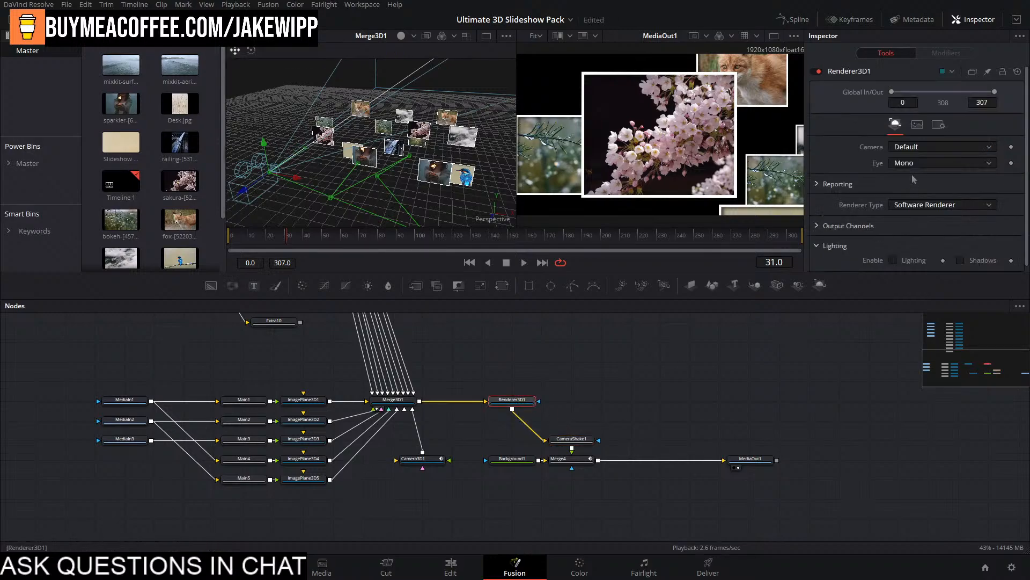
pyautogui.click(823, 228)
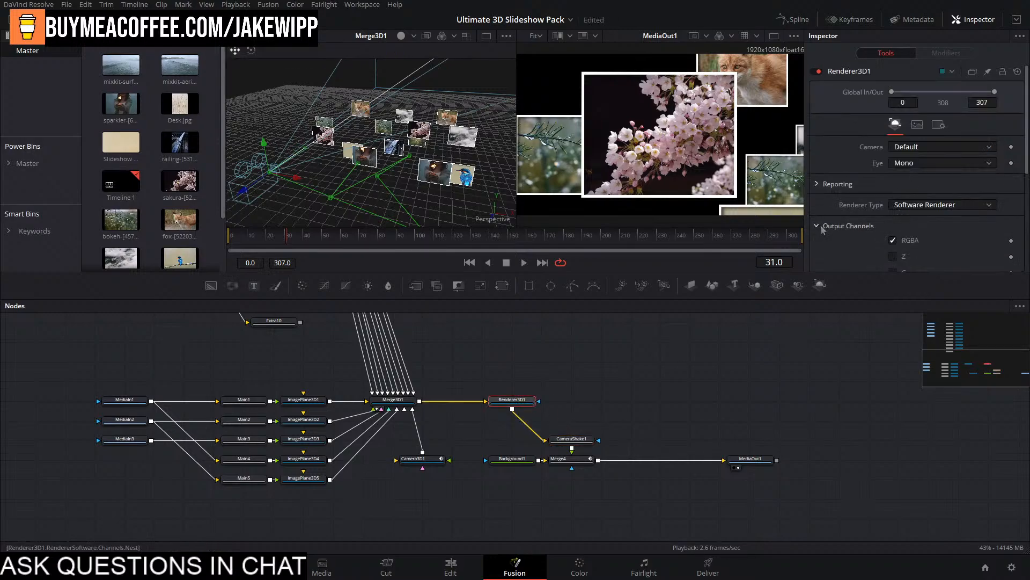
# Try the OpenGL Renderer on Renderer3D1, test its playback, and compare it with the Software Renderer.
pyautogui.click(943, 206)
pyautogui.click(924, 230)
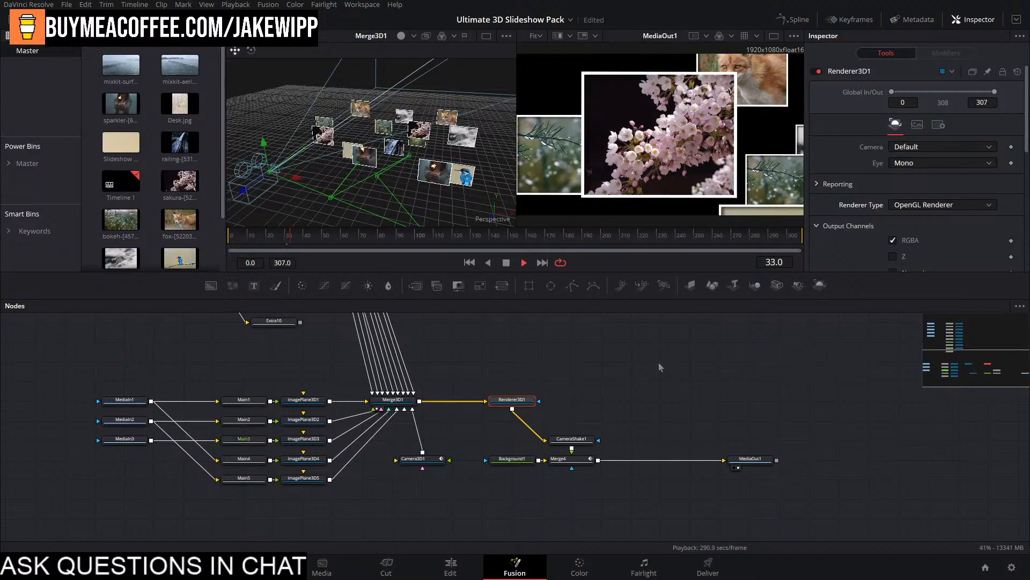
pyautogui.press('space')
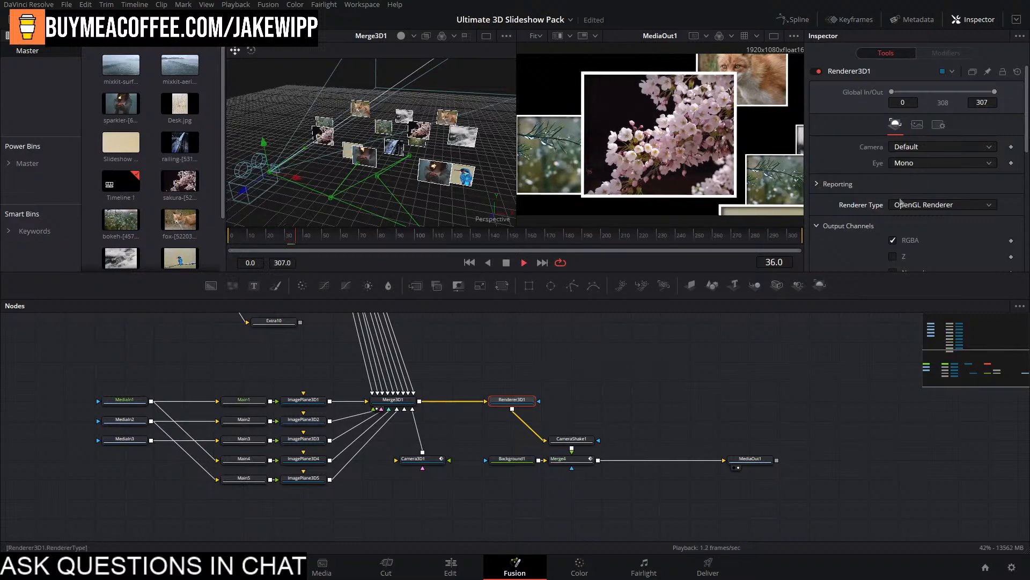
pyautogui.click(913, 205)
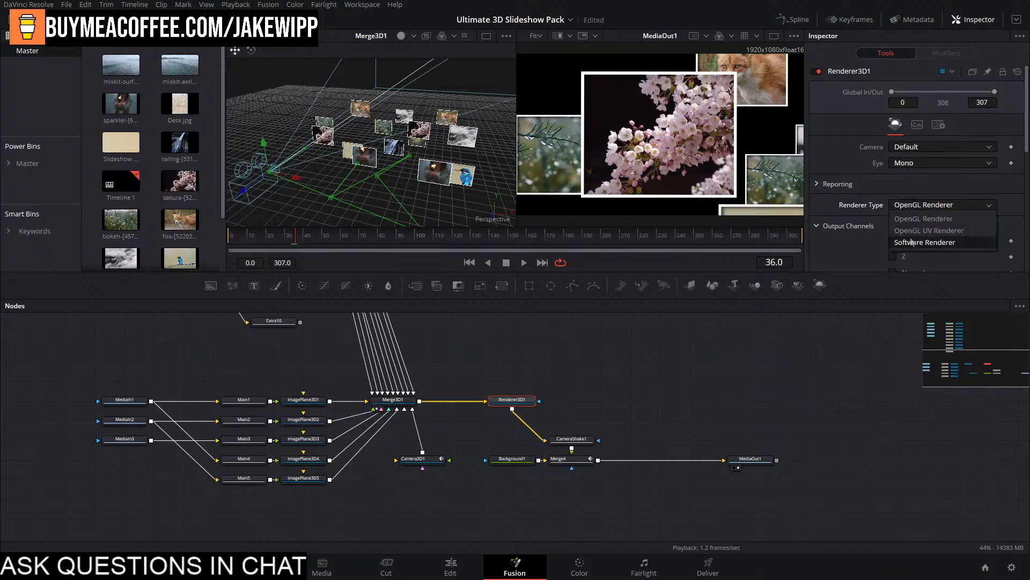
pyautogui.click(910, 242)
pyautogui.press('space')
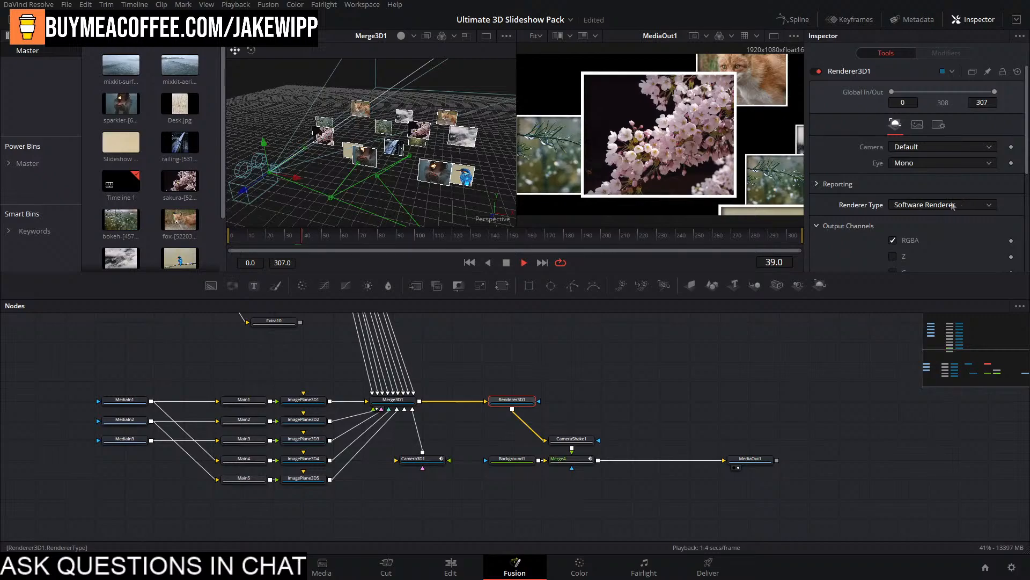
pyautogui.press('space')
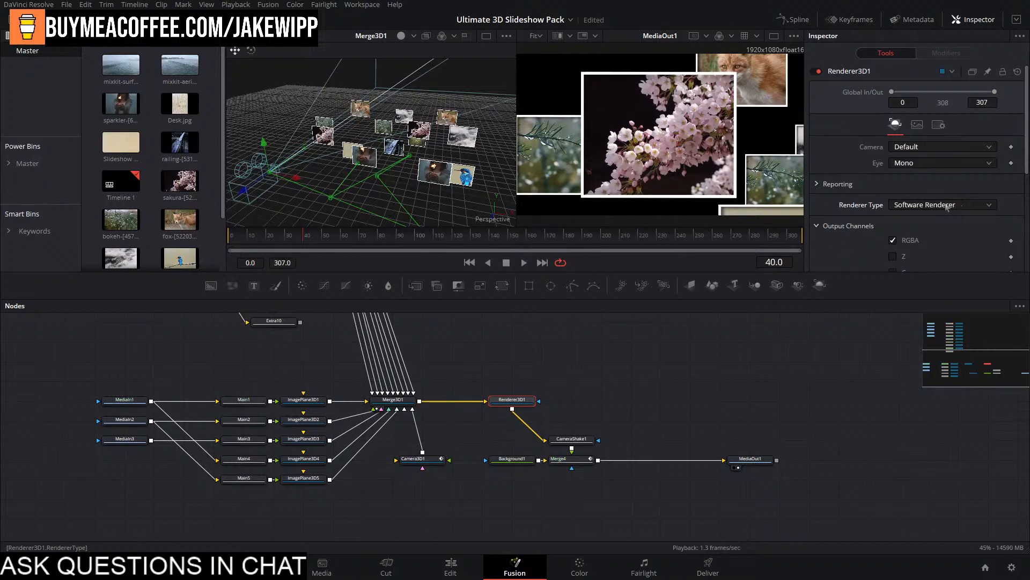
# Save the project, then enable the Z output channel on Renderer3D1 and add a Depth Blur node after it.
pyautogui.hotkey('ctrl', 's')
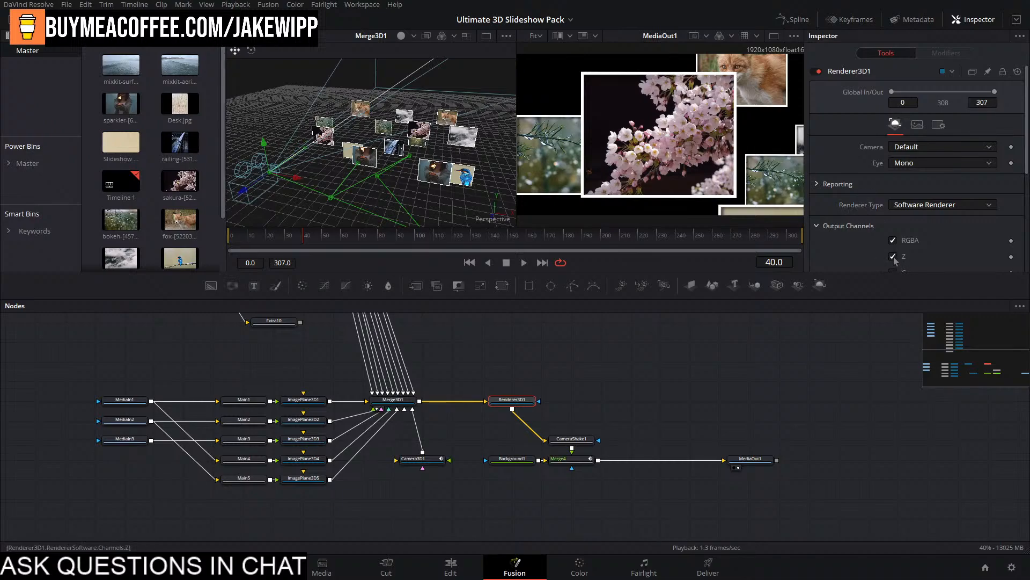
pyautogui.hotkey('shift', 'space')
pyautogui.write('dpet')
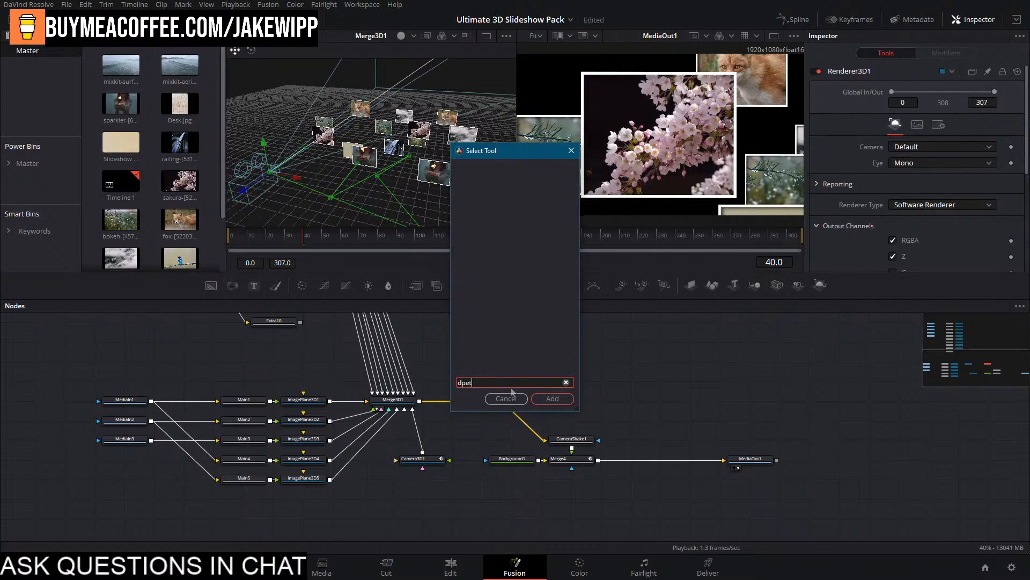
pyautogui.press('BackSpace')
pyautogui.press('BackSpace')
pyautogui.write('ep')
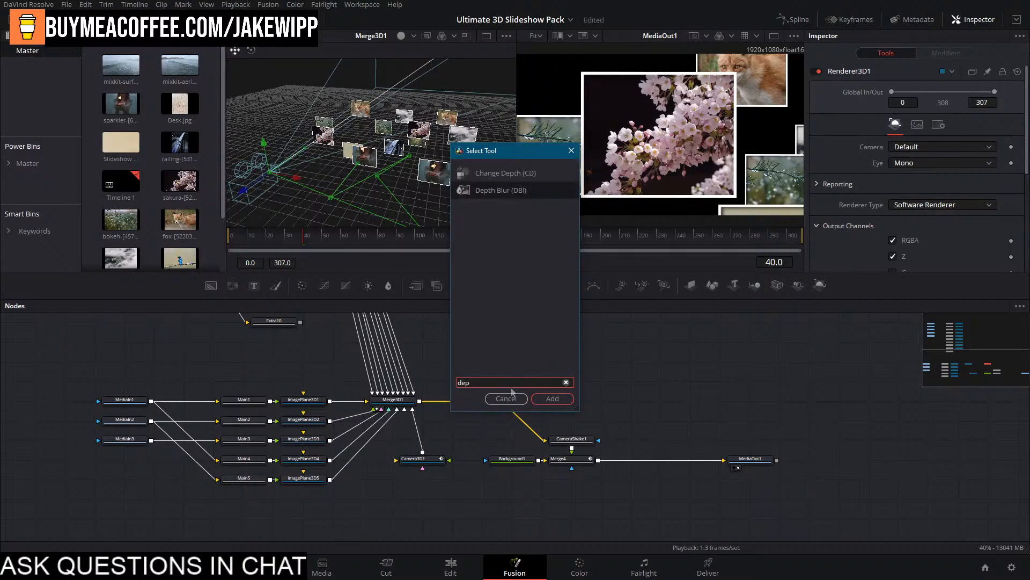
pyautogui.press('Return')
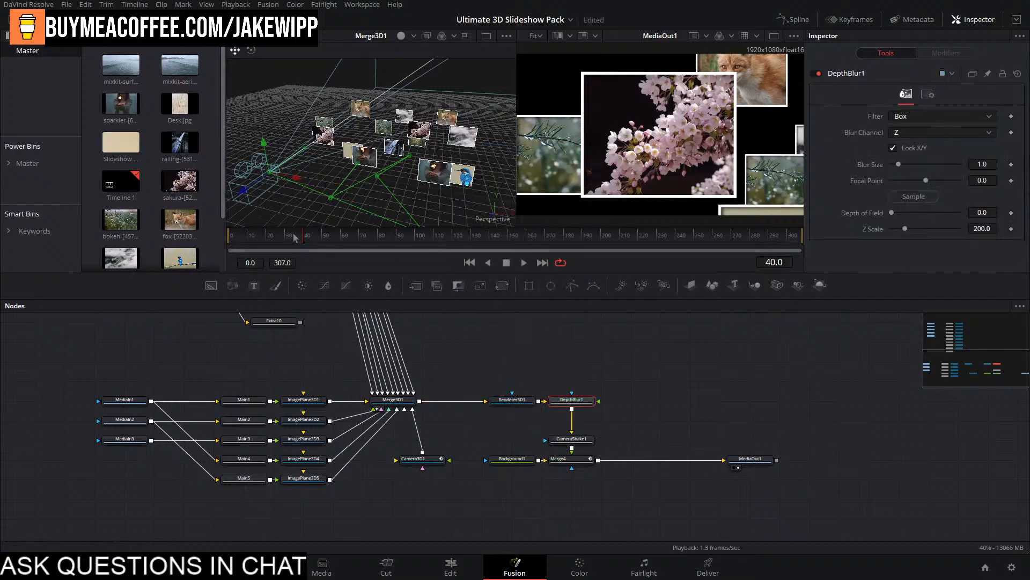
# At the camera keyframe on frame 31, sample DepthBlur1's focal point from the cherry blossom photo.
pyautogui.click(504, 401)
pyautogui.click(410, 460)
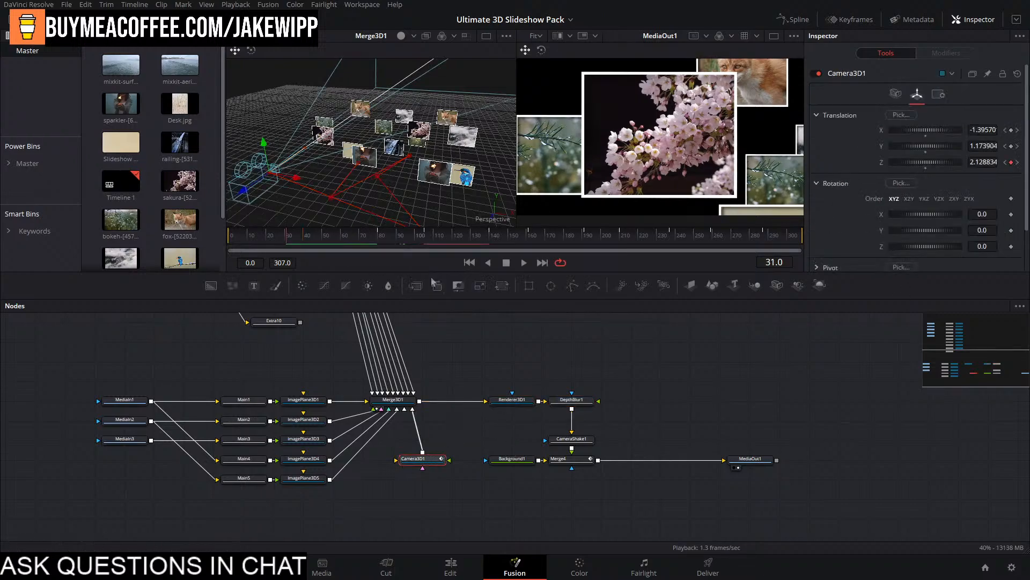
pyautogui.click(579, 403)
pyautogui.moveTo(930, 195); pyautogui.dragTo(651, 133)
# Set DepthBlur1's blur size to 10 and its Z scale to 0.5.
pyautogui.moveTo(905, 228); pyautogui.dragTo(895, 233)
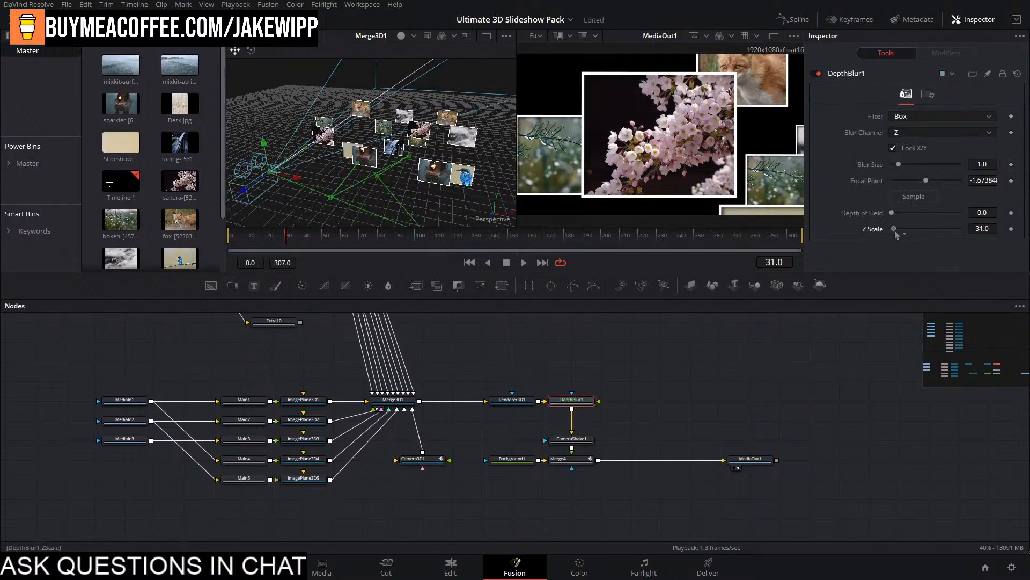
pyautogui.moveTo(900, 165); pyautogui.dragTo(953, 173)
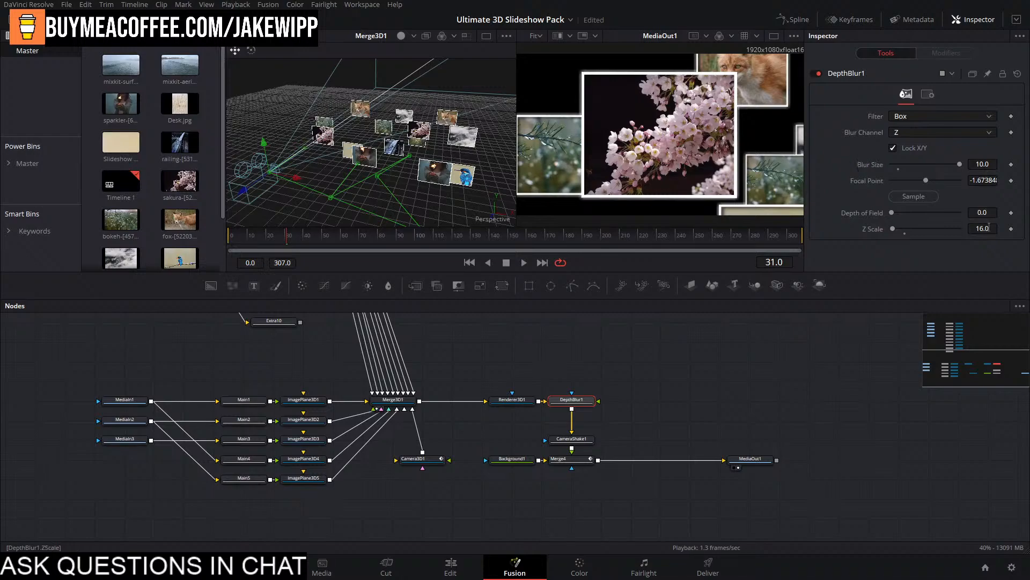
pyautogui.moveTo(989, 227); pyautogui.dragTo(976, 228)
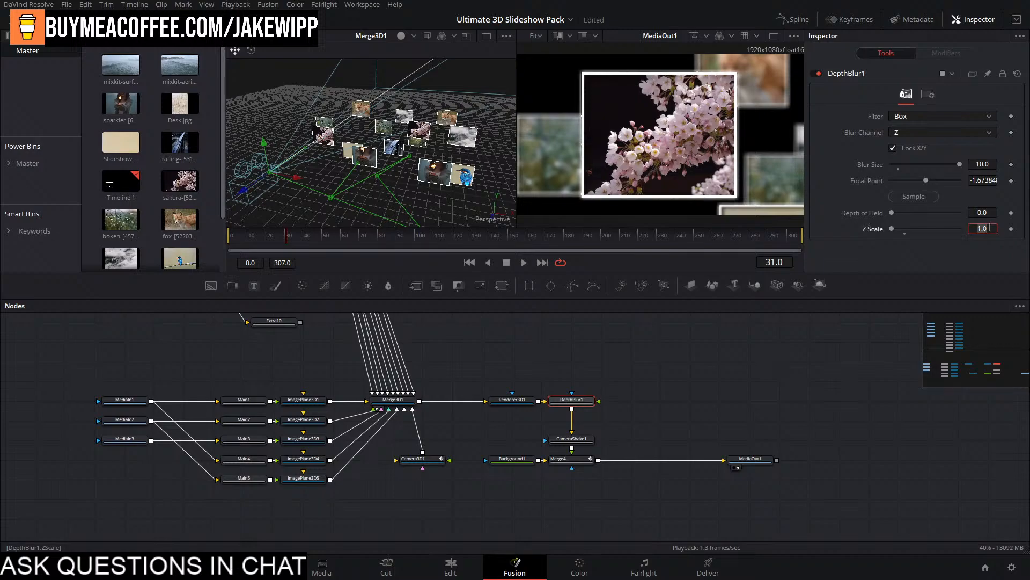
pyautogui.write('0.5')
pyautogui.press('Tab')
pyautogui.click(848, 306)
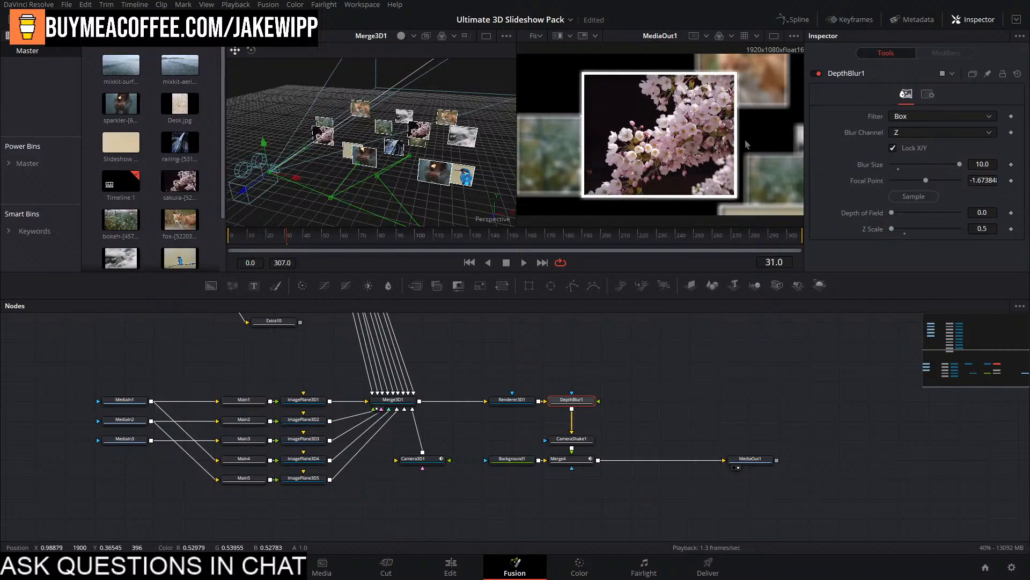
# Set DepthBlur1's Z scale to 2 and its blur size to 20.
pyautogui.scroll(2, 747, 145)
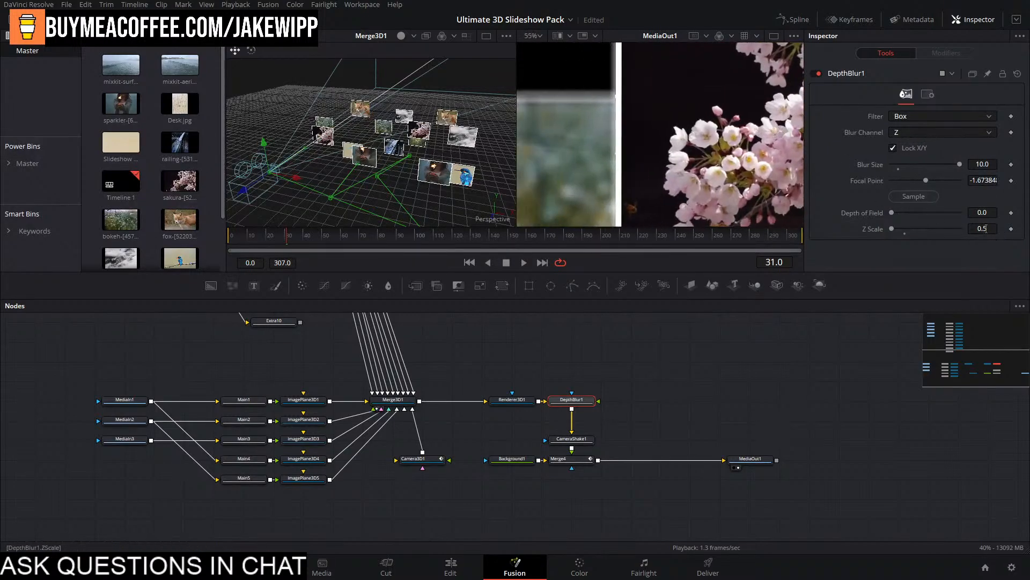
pyautogui.moveTo(986, 229); pyautogui.dragTo(1002, 229)
pyautogui.click(987, 228)
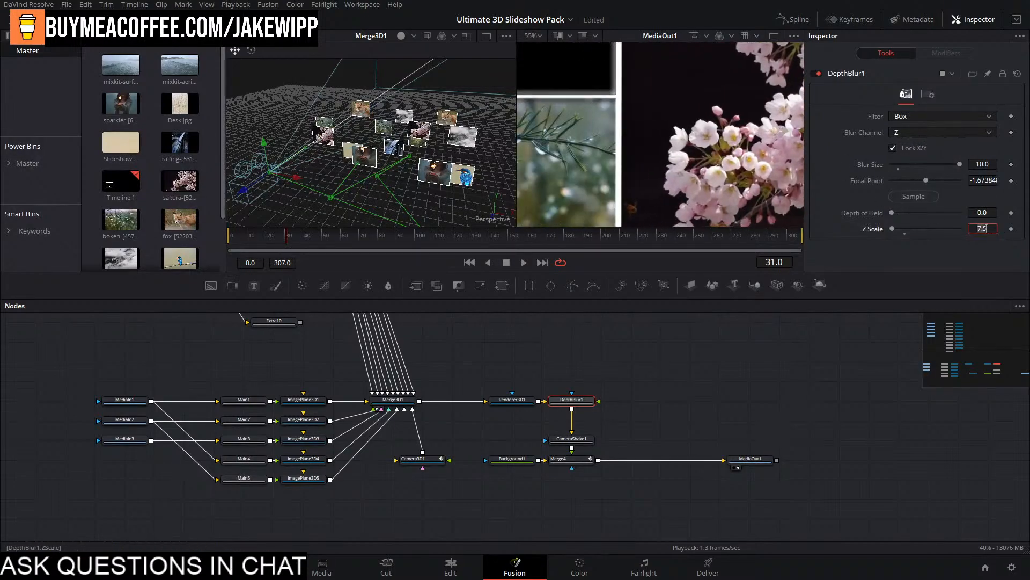
pyautogui.write('2')
pyautogui.press('Tab')
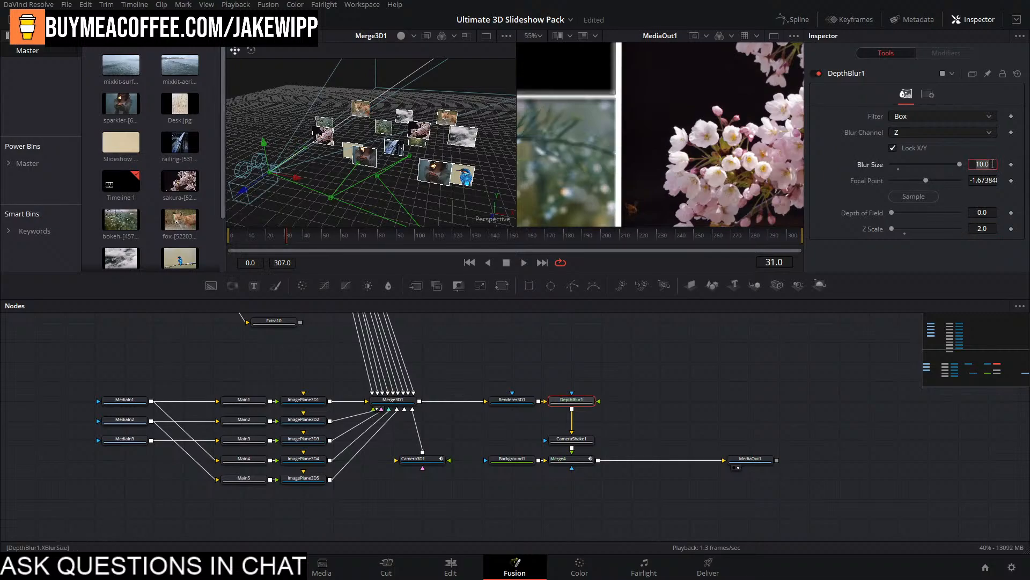
pyautogui.write('20')
pyautogui.press('Tab')
# Inspect the blurred photo edges, then resample the focal point on the cherry blossom photo and keyframe it at frame 31.
pyautogui.scroll(-5, 720, 150)
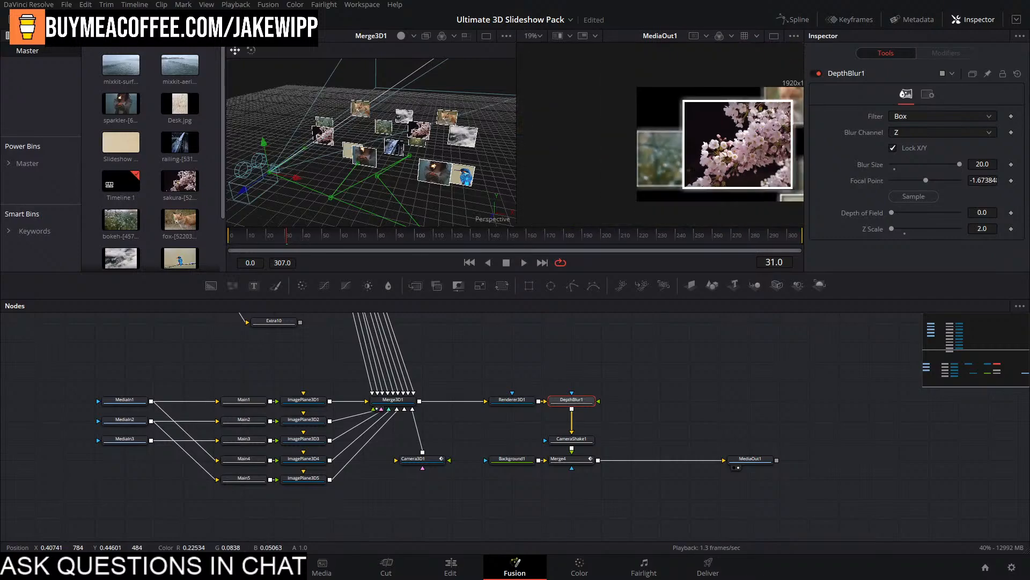
pyautogui.moveTo(720, 151); pyautogui.dragTo(623, 146)
pyautogui.scroll(5, 623, 145)
pyautogui.moveTo(711, 162); pyautogui.dragTo(611, 99)
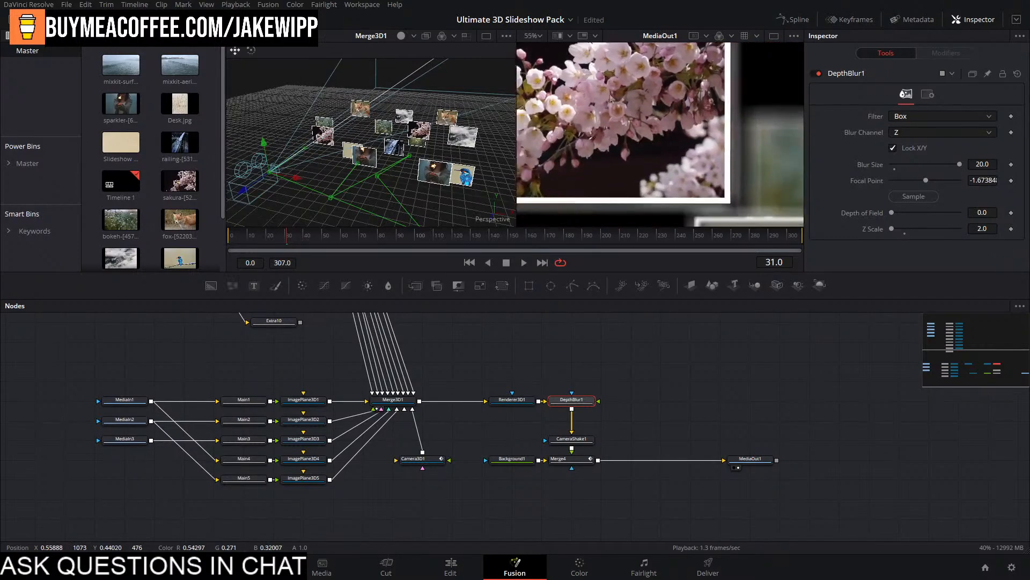
pyautogui.scroll(-3, 611, 100)
pyautogui.moveTo(913, 196); pyautogui.dragTo(639, 106)
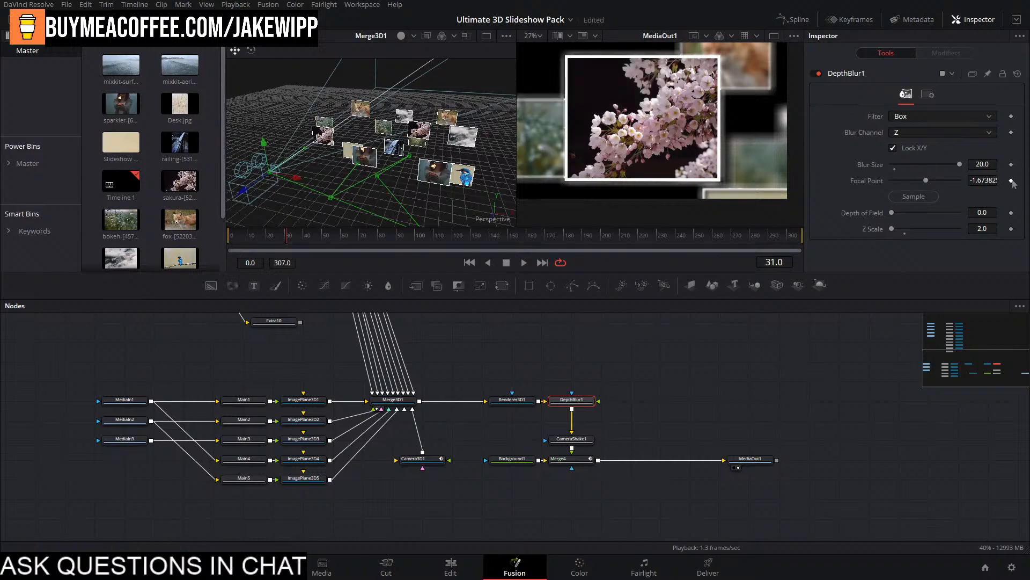
# At frame 54, sample DepthBlur1's focal point on the cherry blossom photo again to add another keyframe.
pyautogui.click(424, 459)
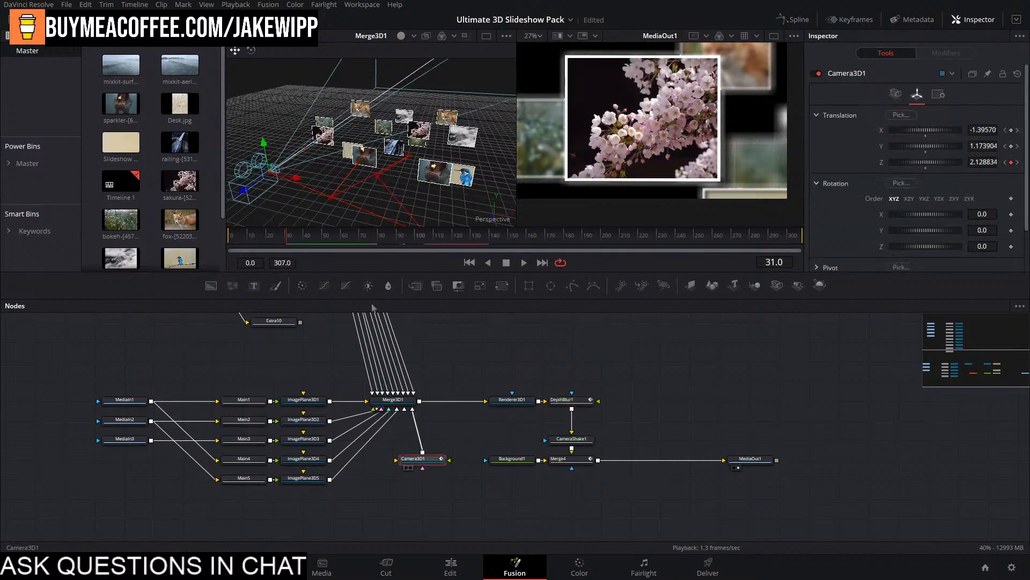
pyautogui.click(331, 237)
pyautogui.click(563, 400)
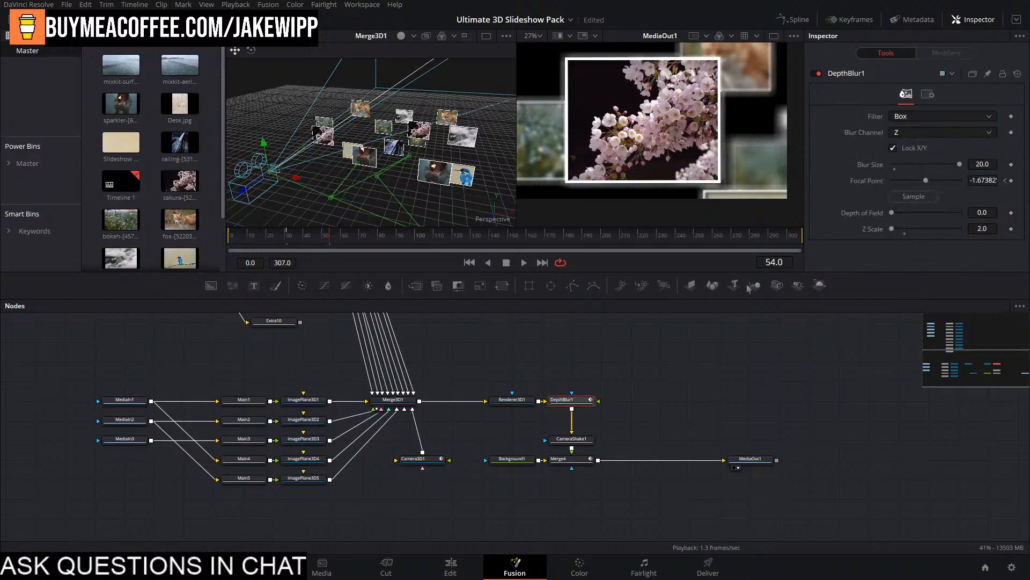
pyautogui.moveTo(915, 196); pyautogui.dragTo(689, 128)
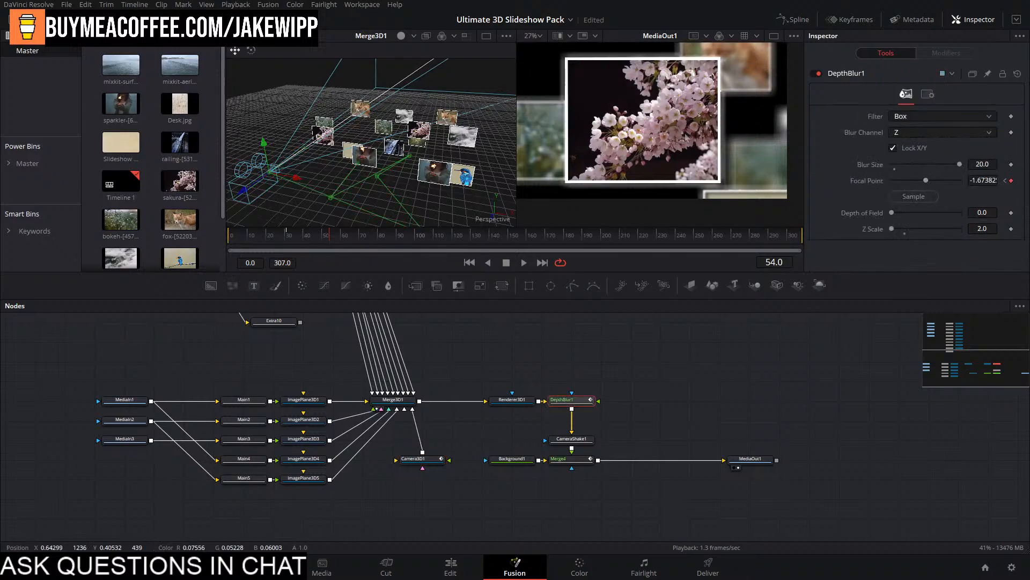
# At frame 80, sample DepthBlur1's focal point on the cherry blossom photo to add a keyframe.
pyautogui.click(423, 459)
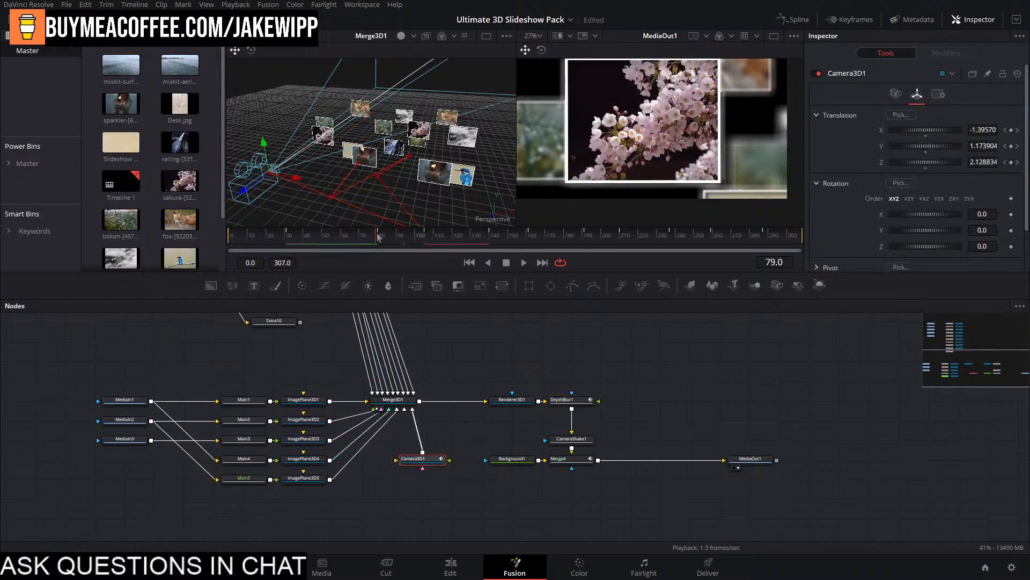
pyautogui.click(582, 401)
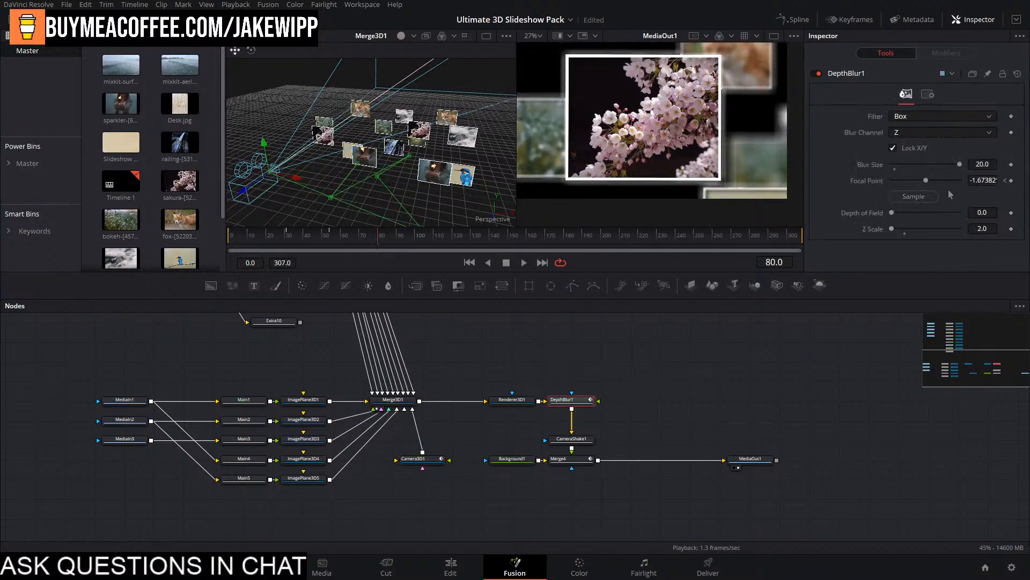
pyautogui.moveTo(914, 197); pyautogui.dragTo(670, 117)
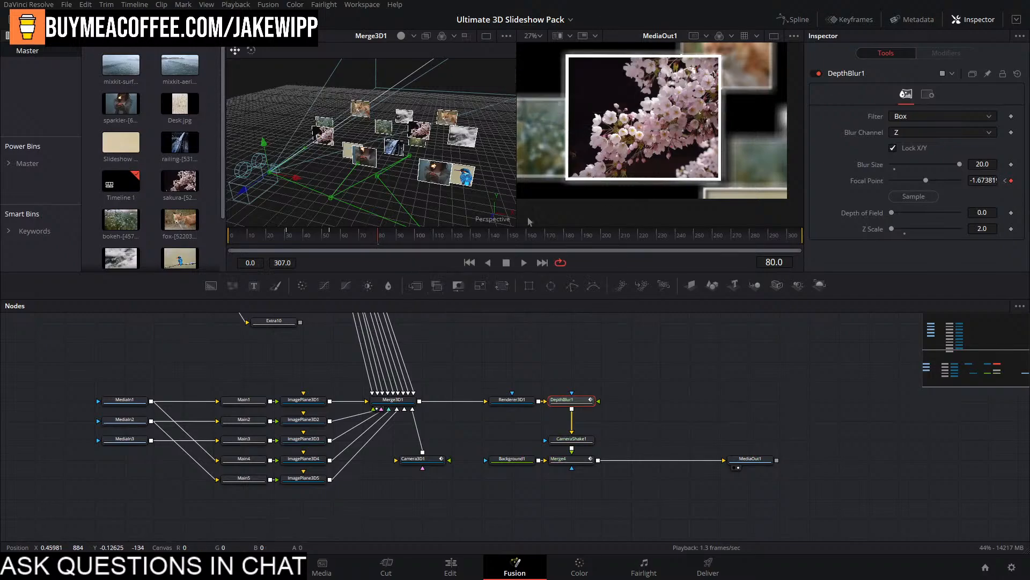
# At frame 105, where the camera reaches the sparkler photo, sample DepthBlur1's focal point on that photo to keyframe it.
pyautogui.click(443, 459)
pyautogui.click(427, 237)
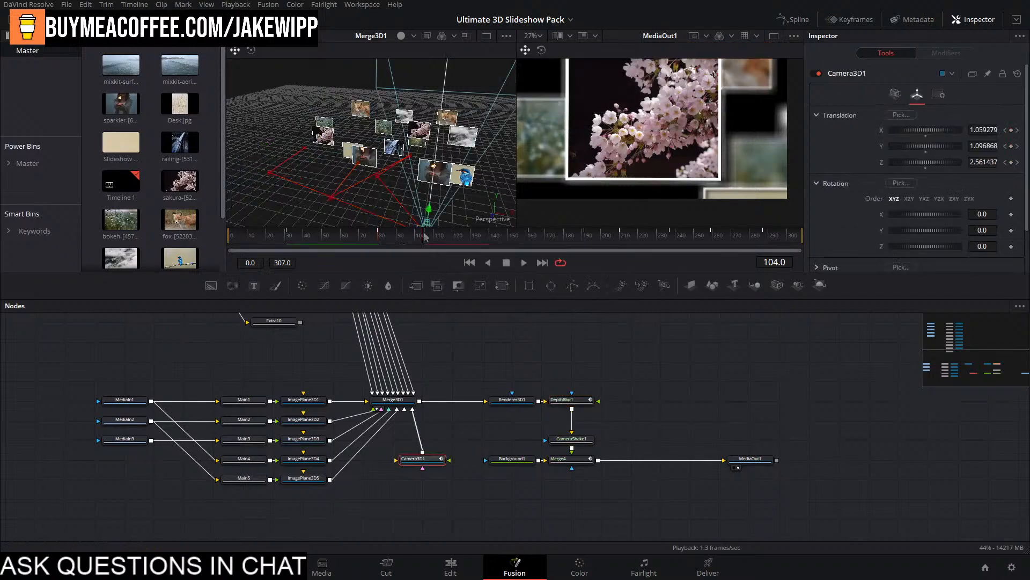
pyautogui.moveTo(427, 234); pyautogui.dragTo(424, 235)
pyautogui.click(584, 403)
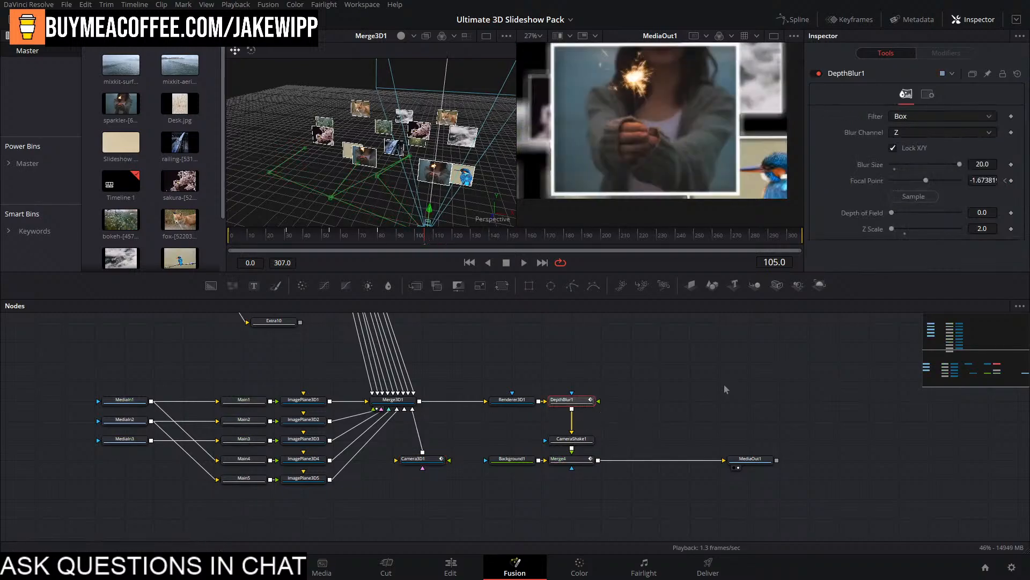
pyautogui.moveTo(902, 196); pyautogui.dragTo(629, 69)
# At frame 128, keyframe DepthBlur1's focal point by sampling the sparkler photo.
pyautogui.click(429, 457)
pyautogui.click(468, 235)
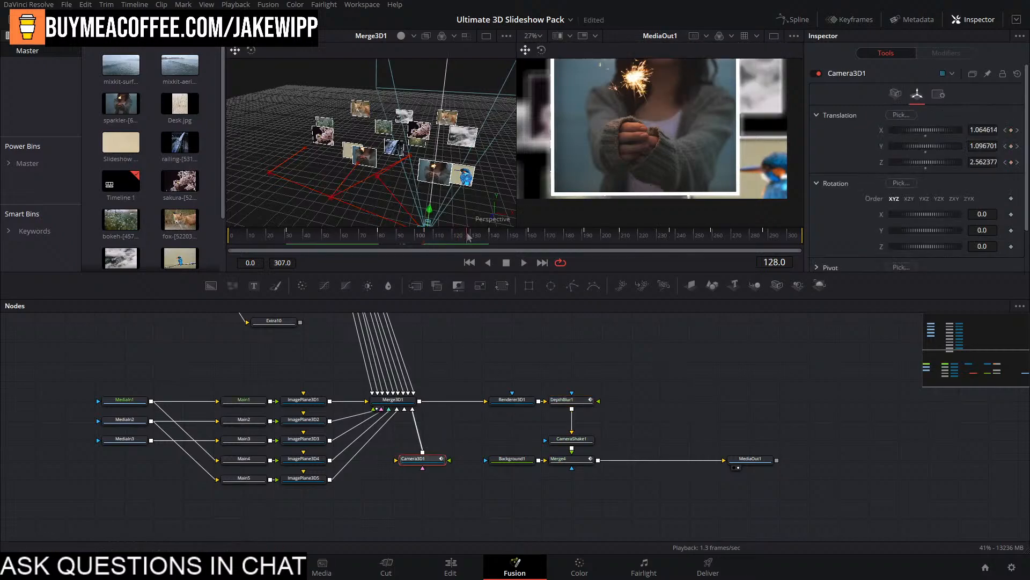
pyautogui.click(560, 399)
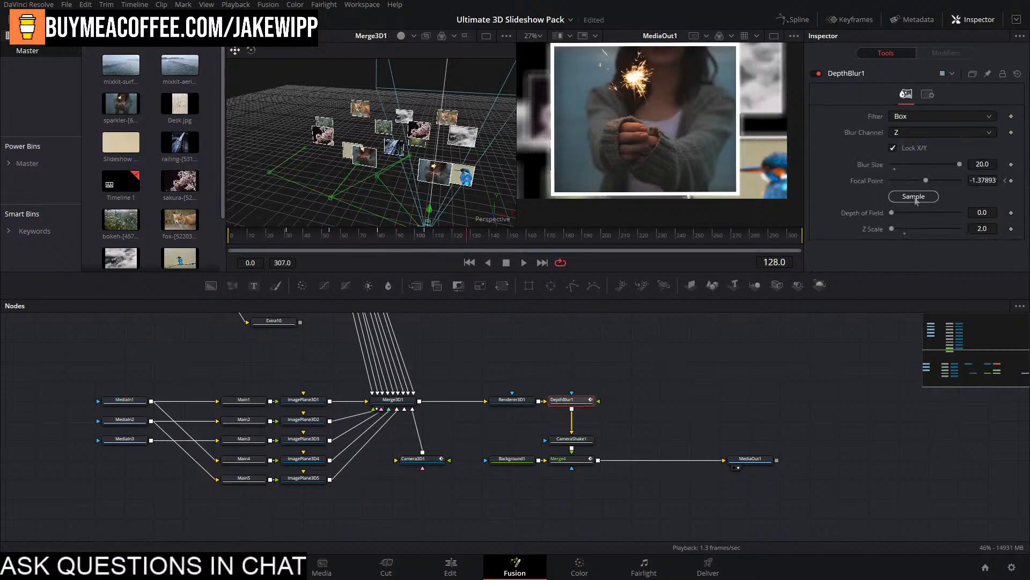
pyautogui.moveTo(916, 200); pyautogui.dragTo(650, 115)
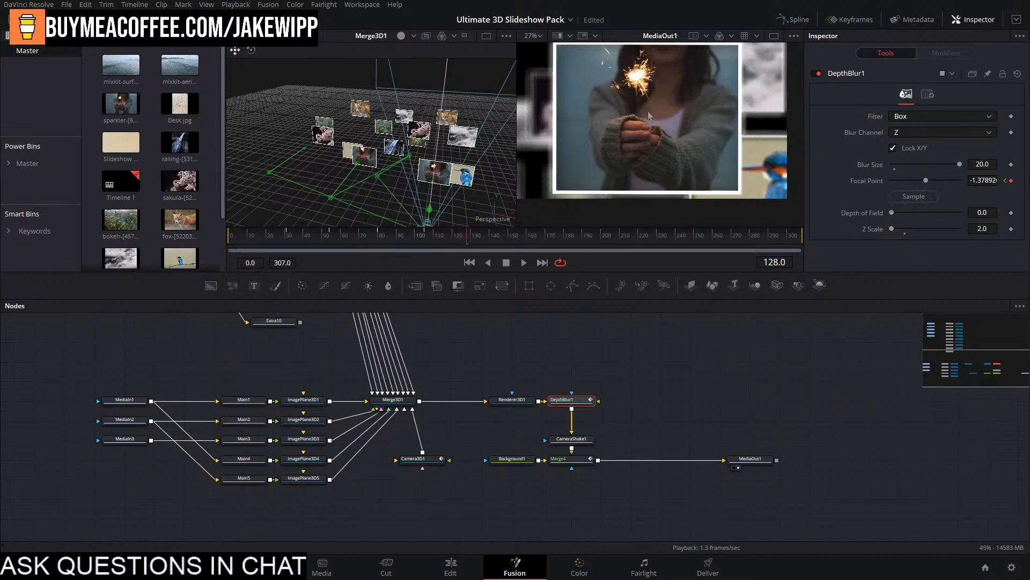
# At the camera keyframe on frame 140, sample DepthBlur1's focal point on the sparkler photo again.
pyautogui.click(424, 459)
pyautogui.click(492, 236)
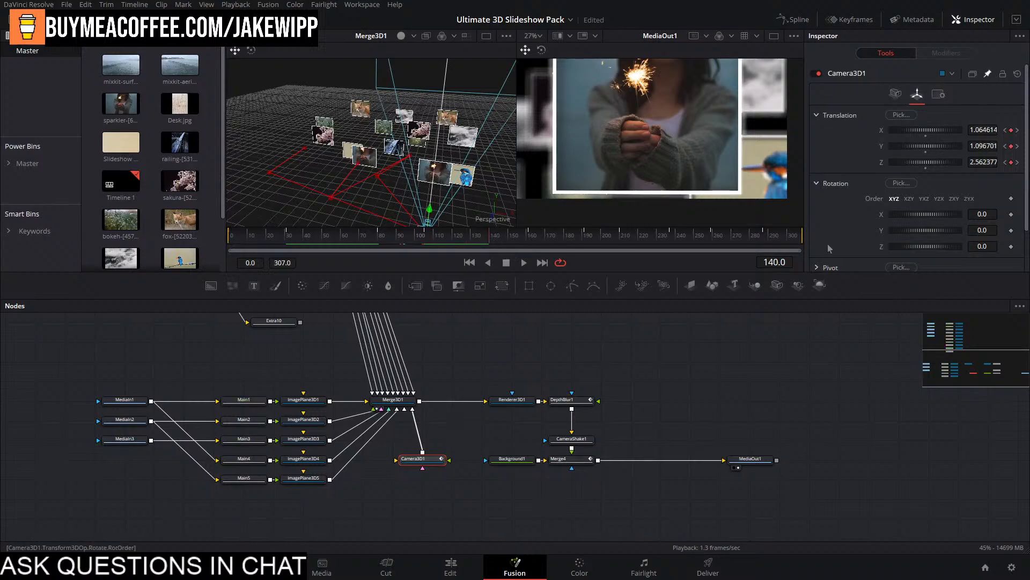
pyautogui.click(568, 398)
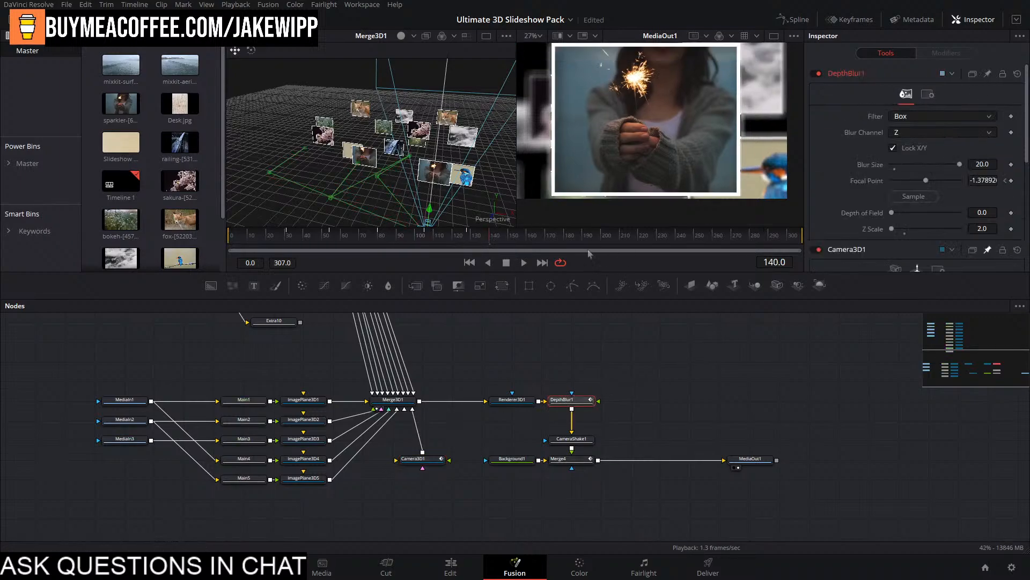
pyautogui.click(421, 459)
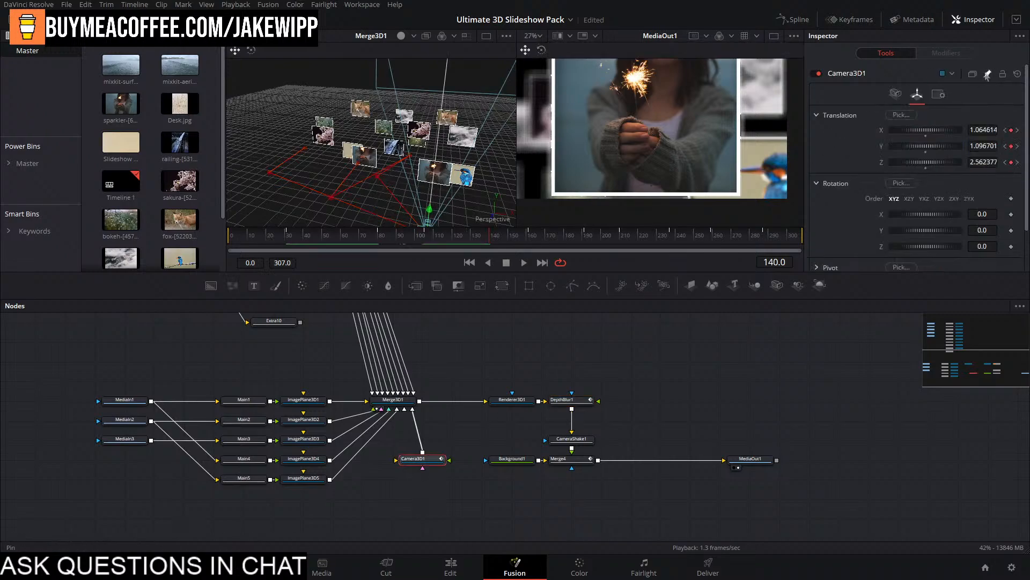
pyautogui.click(560, 401)
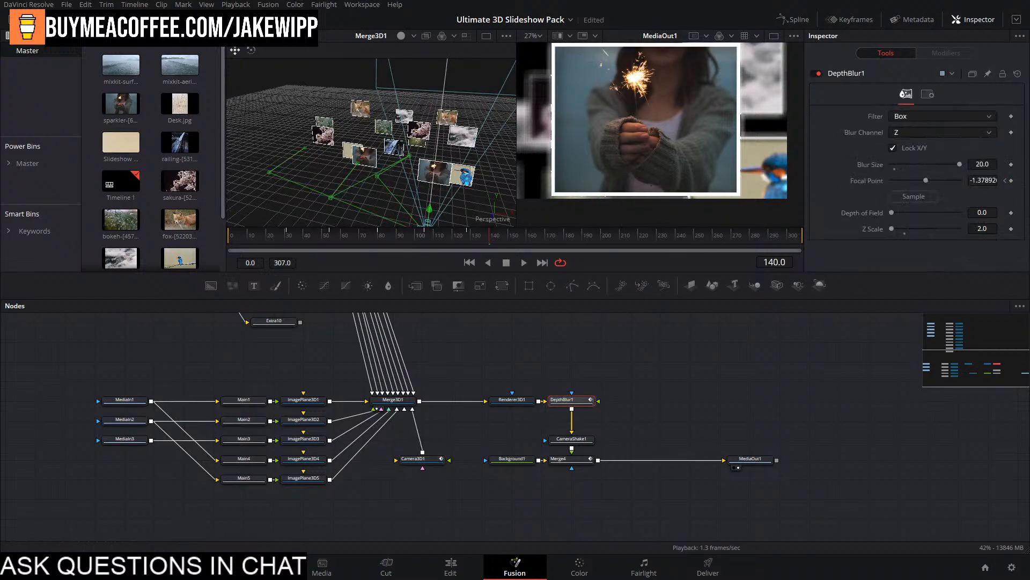
pyautogui.moveTo(914, 196); pyautogui.dragTo(547, 238)
# At the camera keyframe on frame 161, sample DepthBlur1's focal point on the wet railing photo.
pyautogui.click(413, 458)
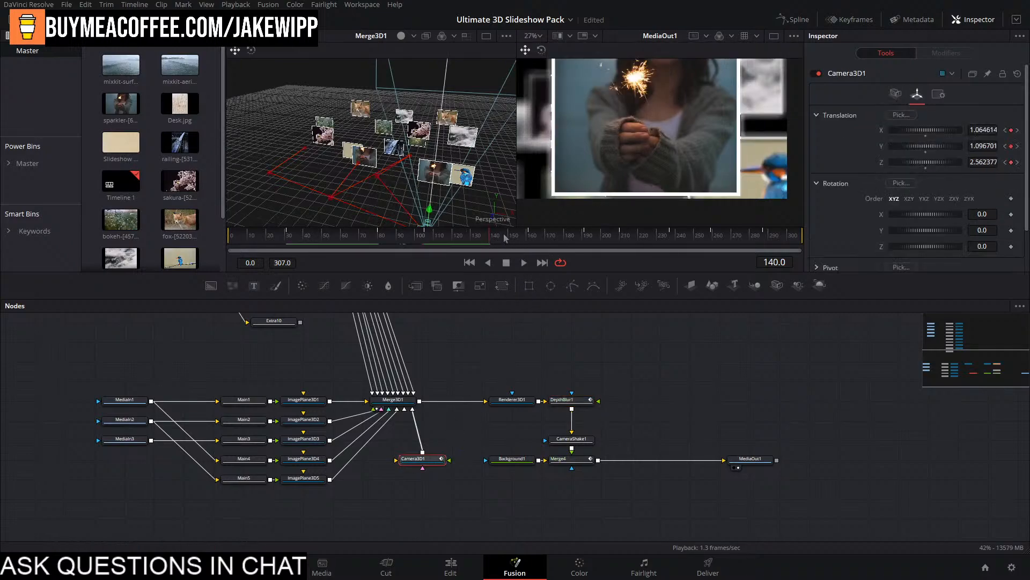
pyautogui.click(528, 236)
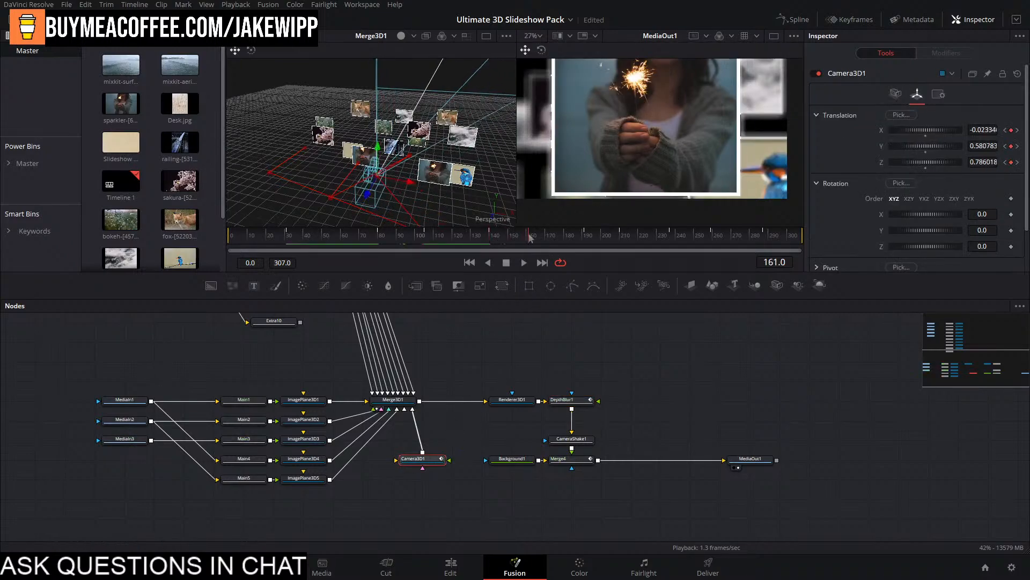
pyautogui.click(562, 400)
pyautogui.moveTo(915, 206); pyautogui.dragTo(652, 87)
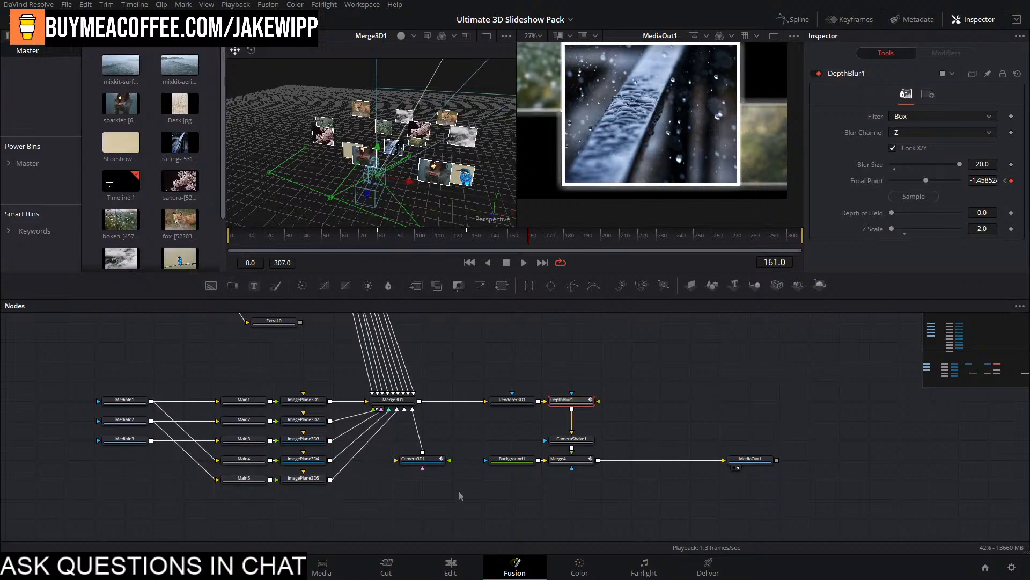
# Keyframe DepthBlur1's focal point at frames 177 and 191 by sampling the wet railing photo at each.
pyautogui.click(421, 458)
pyautogui.moveTo(582, 240); pyautogui.dragTo(559, 241)
pyautogui.click(568, 399)
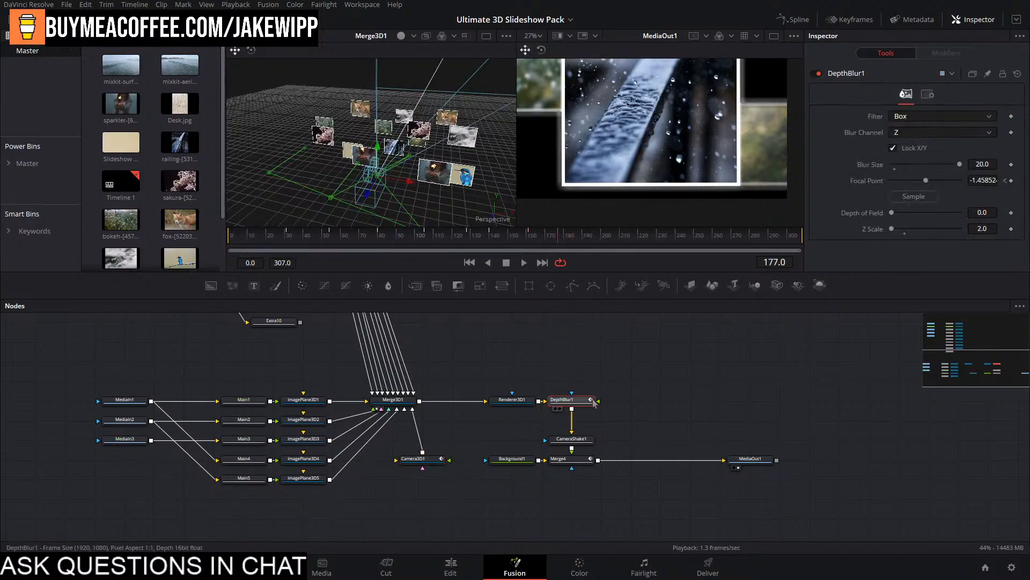
pyautogui.moveTo(730, 117); pyautogui.dragTo(678, 100)
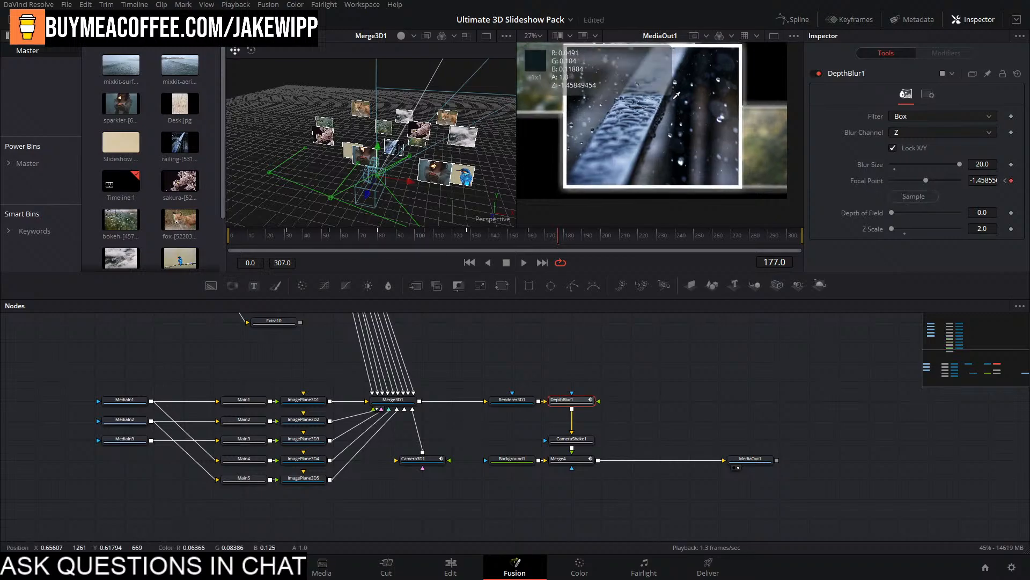
pyautogui.click(429, 460)
pyautogui.moveTo(587, 231); pyautogui.dragTo(585, 231)
pyautogui.click(568, 399)
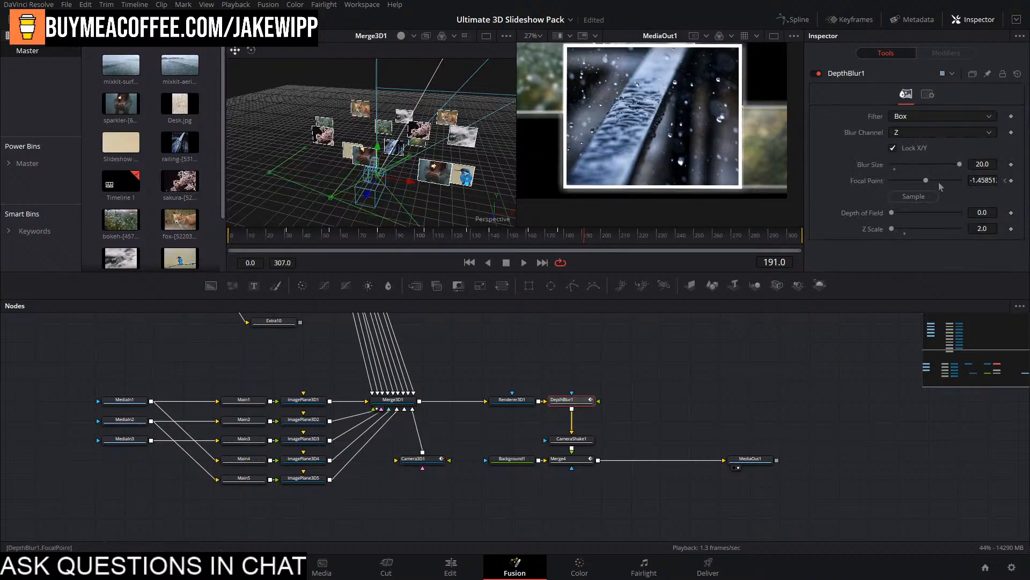
pyautogui.moveTo(913, 197); pyautogui.dragTo(664, 105)
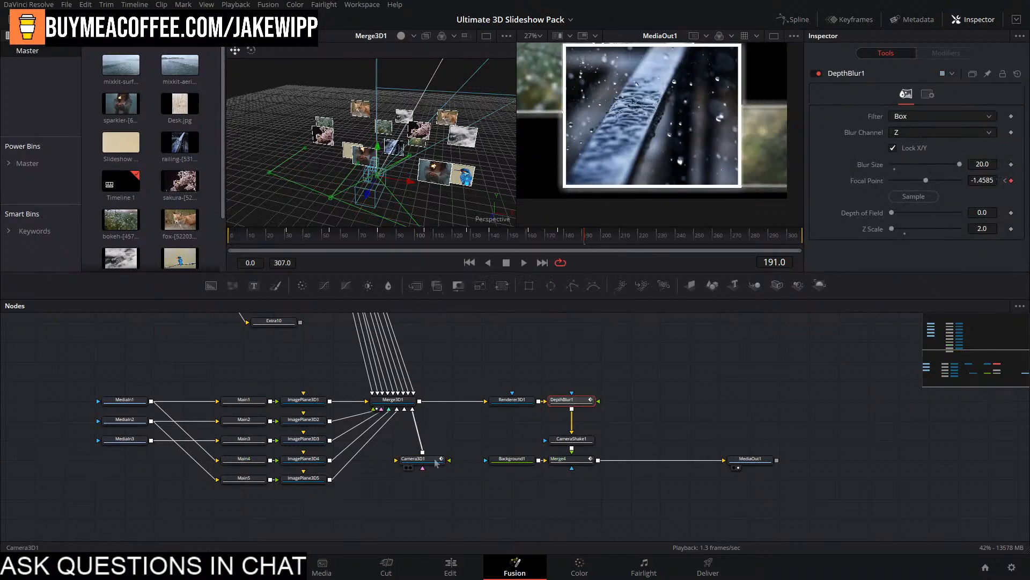
# At the camera keyframe on frame 210, sample DepthBlur1's focal point on the second cherry blossom photo.
pyautogui.click(416, 458)
pyautogui.click(621, 238)
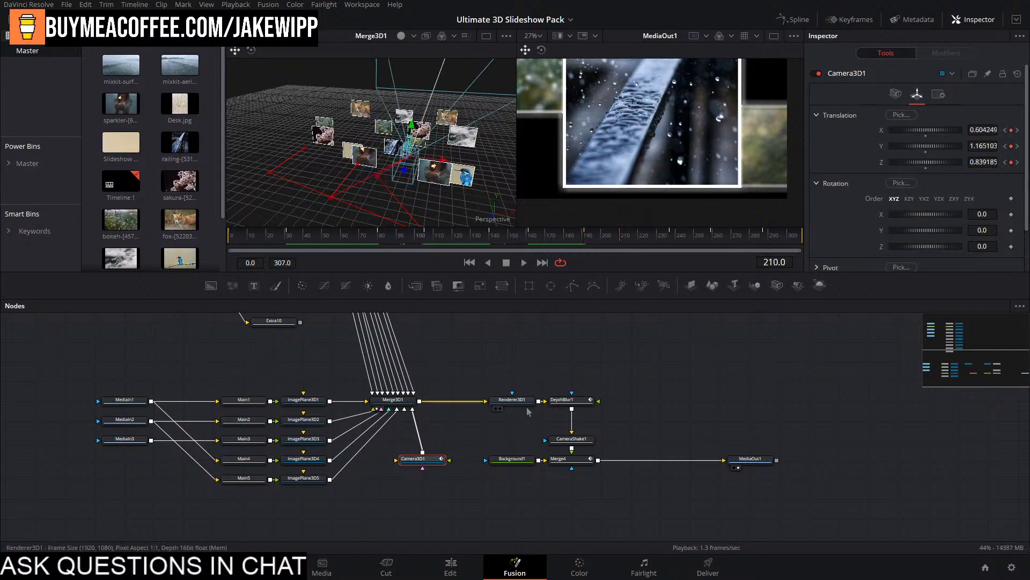
pyautogui.click(563, 400)
pyautogui.moveTo(916, 197); pyautogui.dragTo(646, 100)
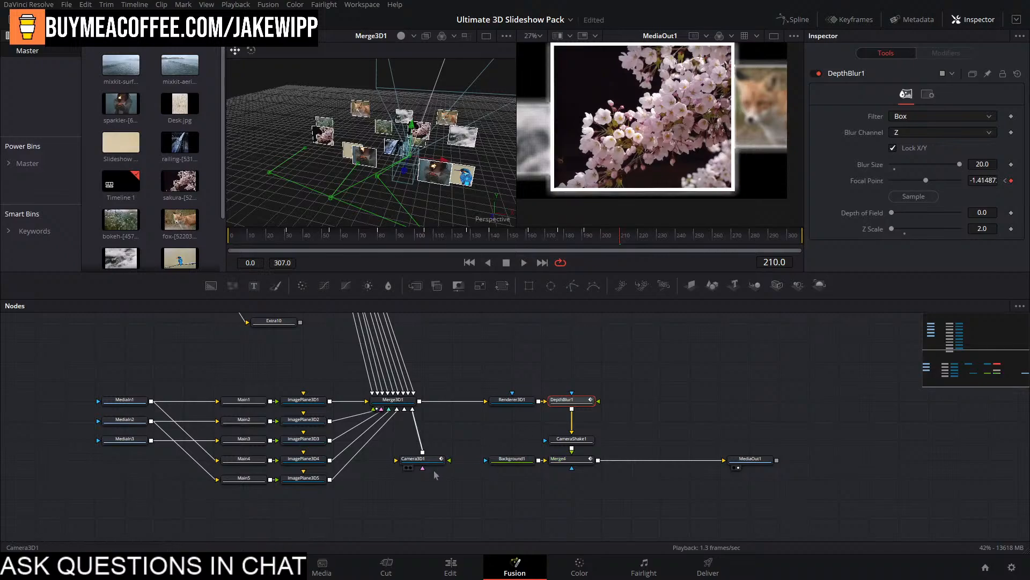
# At frame 237, sample the same cherry blossom photo to keyframe DepthBlur1's focal point before the camera moves on.
pyautogui.click(421, 458)
pyautogui.click(671, 243)
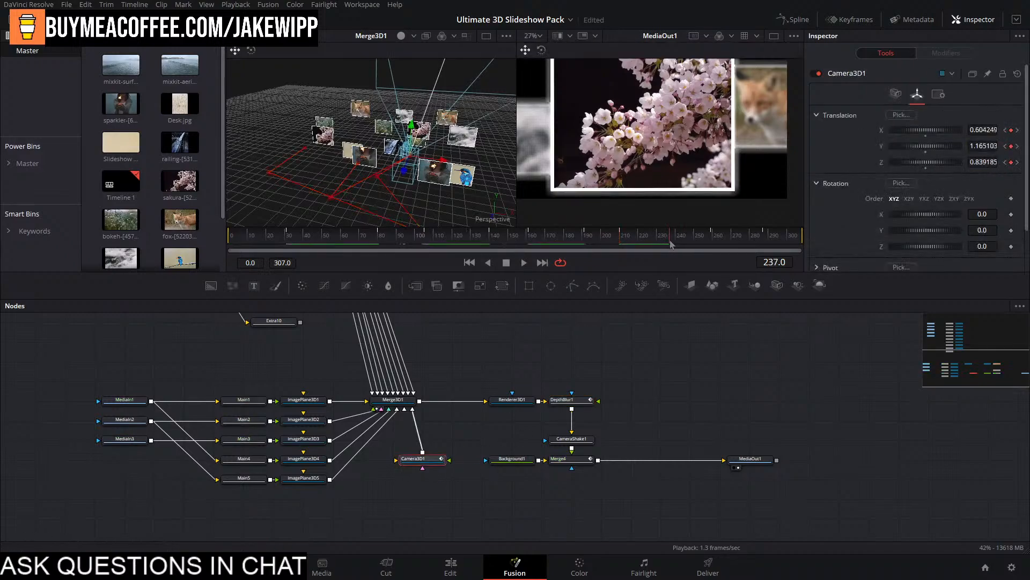
pyautogui.click(554, 400)
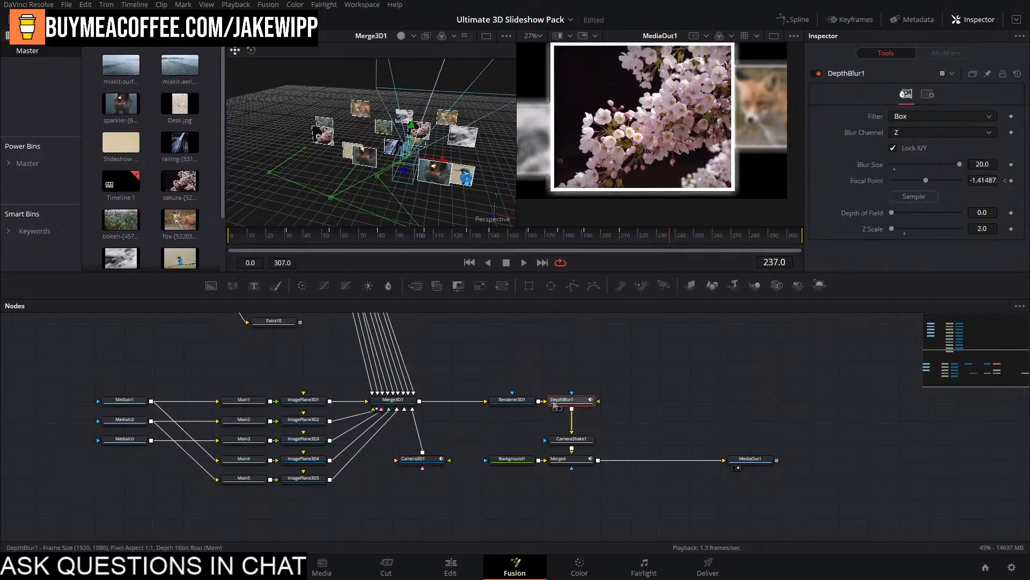
pyautogui.moveTo(914, 196); pyautogui.dragTo(675, 114)
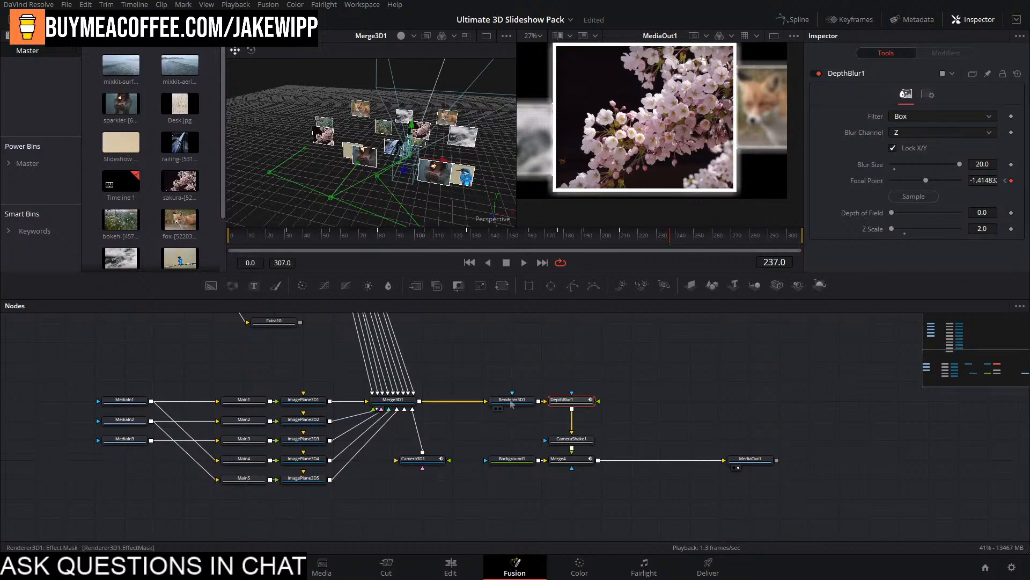
# At the camera keyframe on frame 259, sample DepthBlur1's focal point on the final sparkler photo.
pyautogui.click(425, 460)
pyautogui.click(713, 238)
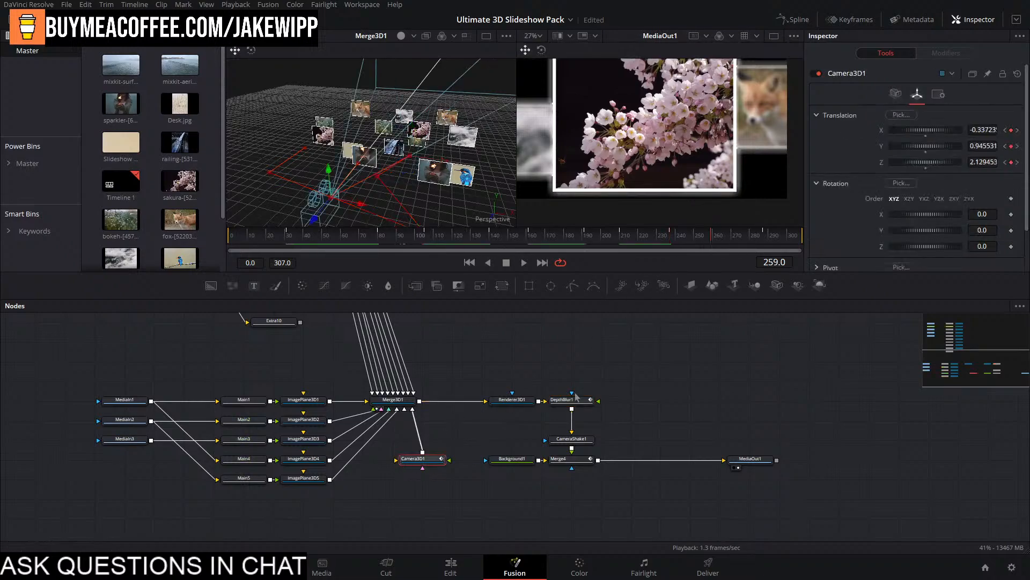
pyautogui.click(563, 399)
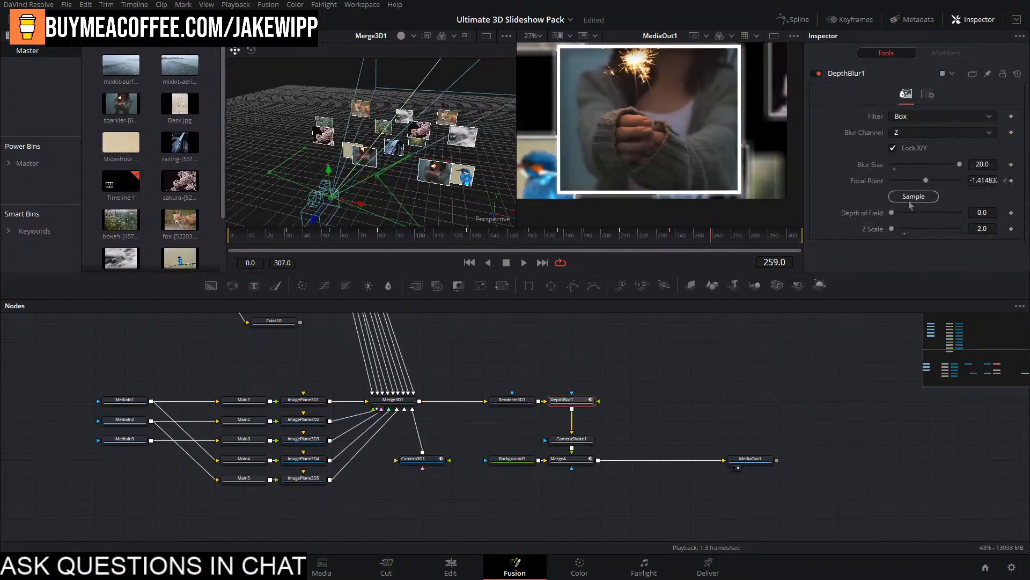
pyautogui.moveTo(912, 197); pyautogui.dragTo(631, 100)
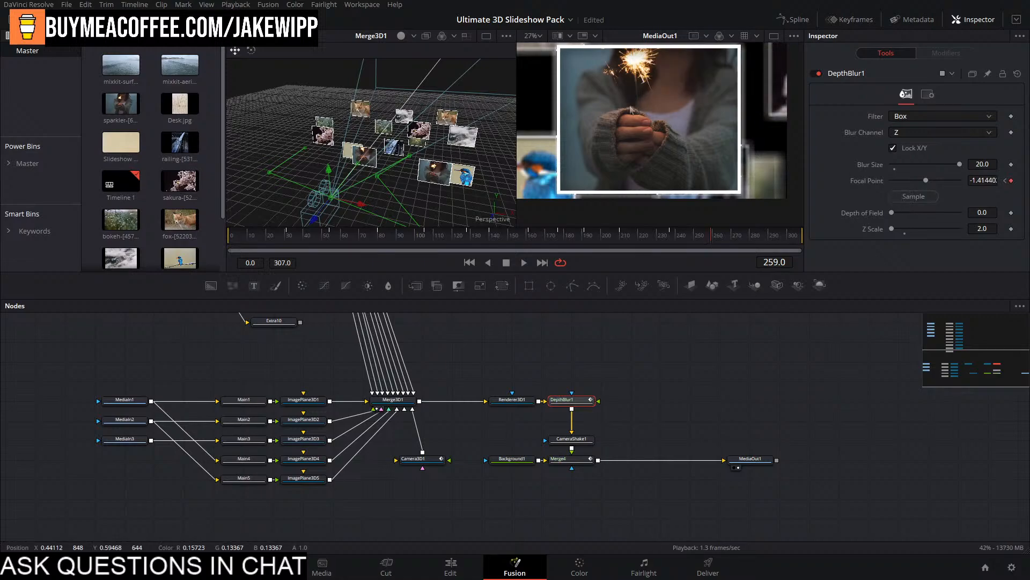
# Add focal point keyframes to DepthBlur1 at frames 287 and 274 by sampling the final sparkler photo.
pyautogui.click(422, 459)
pyautogui.click(740, 238)
pyautogui.moveTo(740, 238); pyautogui.dragTo(768, 237)
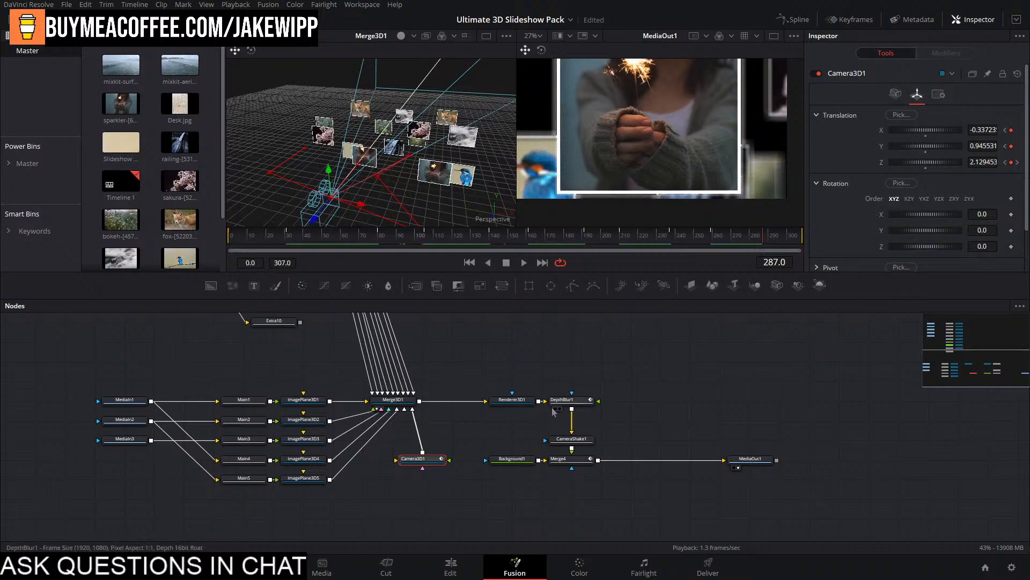
pyautogui.click(570, 400)
pyautogui.moveTo(897, 200); pyautogui.dragTo(687, 121)
pyautogui.click(739, 237)
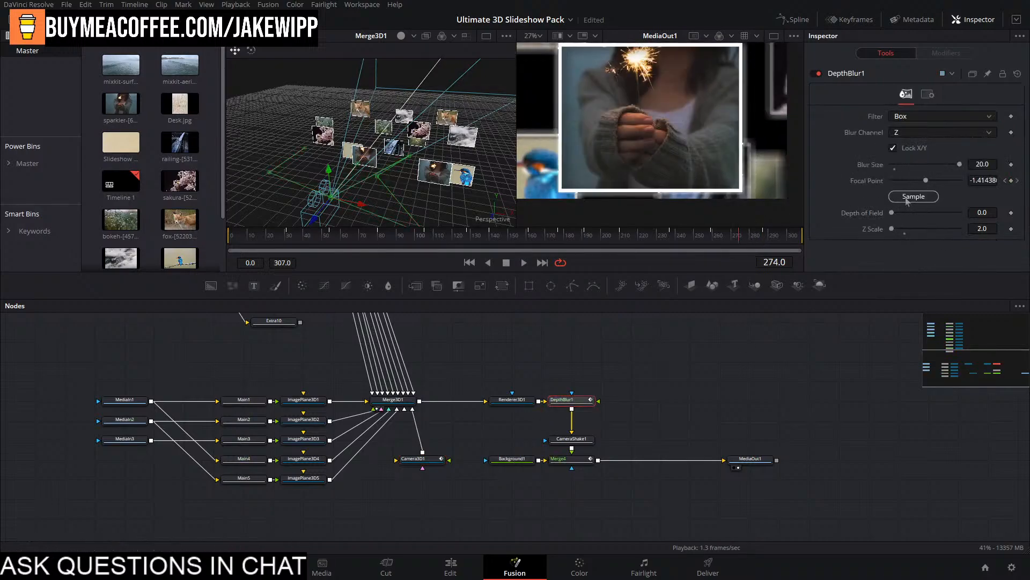
pyautogui.moveTo(907, 200); pyautogui.dragTo(674, 99)
# At frame 307, view DepthBlur1's output and sample its focal point on the close-up of the sparkler photo.
pyautogui.click(793, 236)
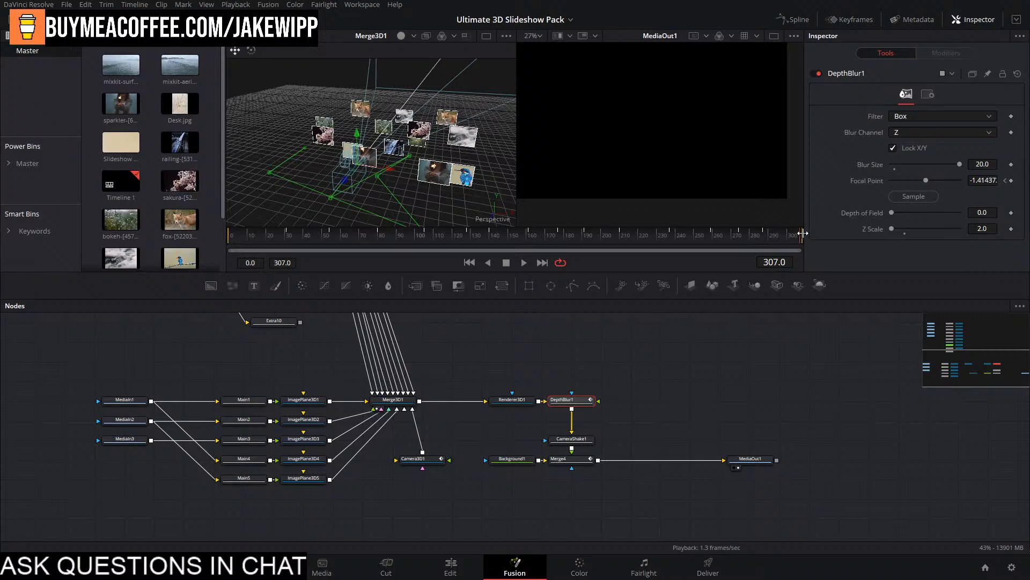
pyautogui.press('2')
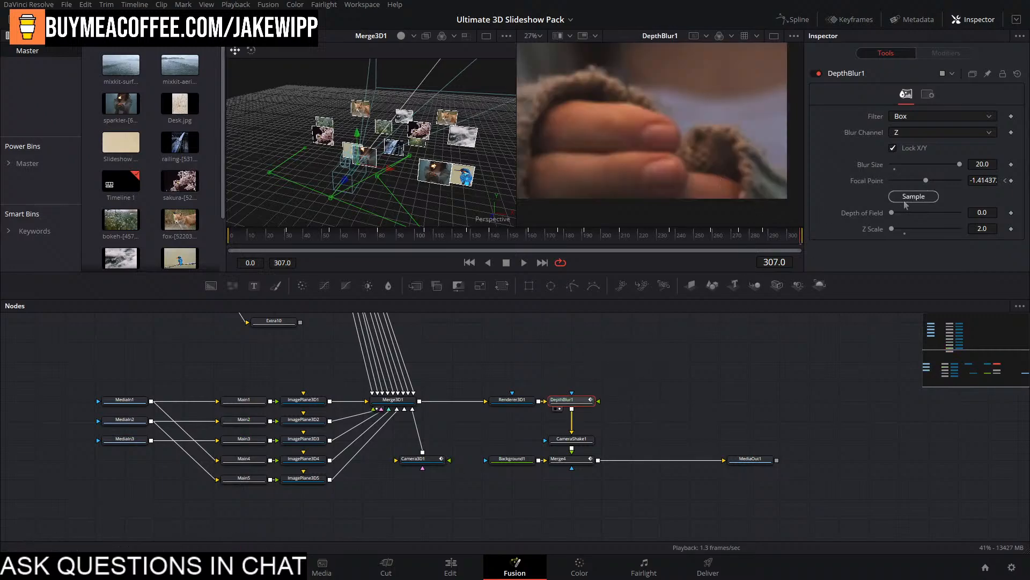
pyautogui.moveTo(907, 199); pyautogui.dragTo(640, 92)
# Show MediaOut1 in the viewer again, scrub back to an earlier frame, and save the project.
pyautogui.click(738, 467)
pyautogui.click(769, 245)
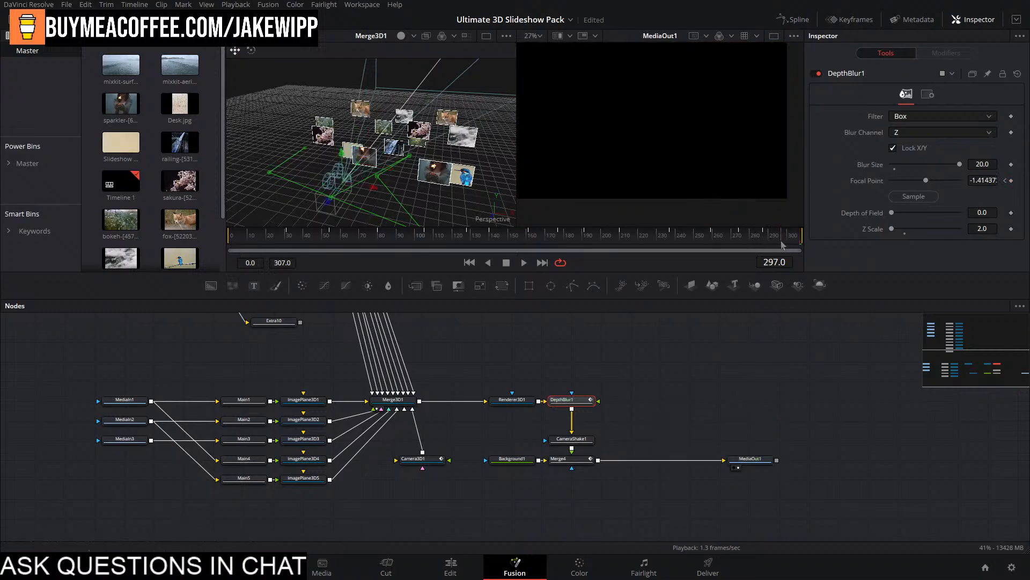
pyautogui.click(435, 244)
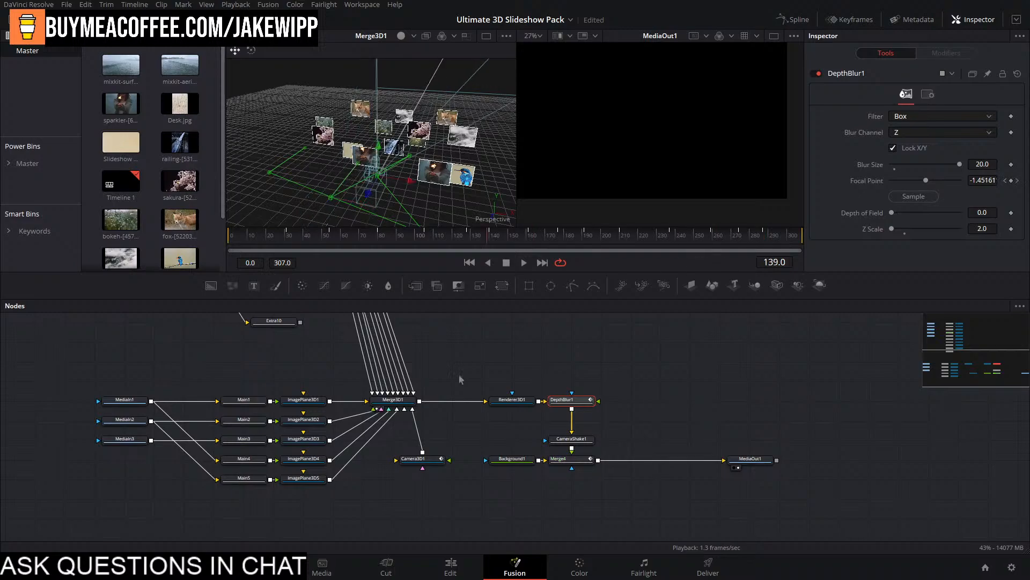
pyautogui.hotkey('ctrl', 's')
# Adjust the solid color of the Background1 node.
pyautogui.moveTo(678, 477); pyautogui.dragTo(610, 484)
pyautogui.click(443, 466)
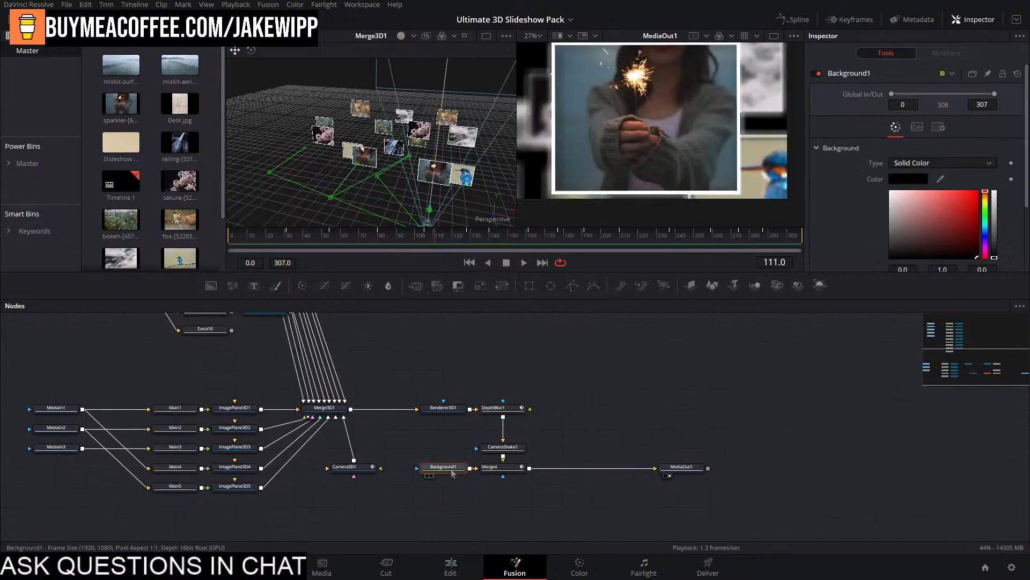
pyautogui.moveTo(932, 215)
pyautogui.mouseDown()
pyautogui.moveTo(866, 220)
pyautogui.moveTo(861, 230)
pyautogui.moveTo(852, 181)
pyautogui.mouseUp()
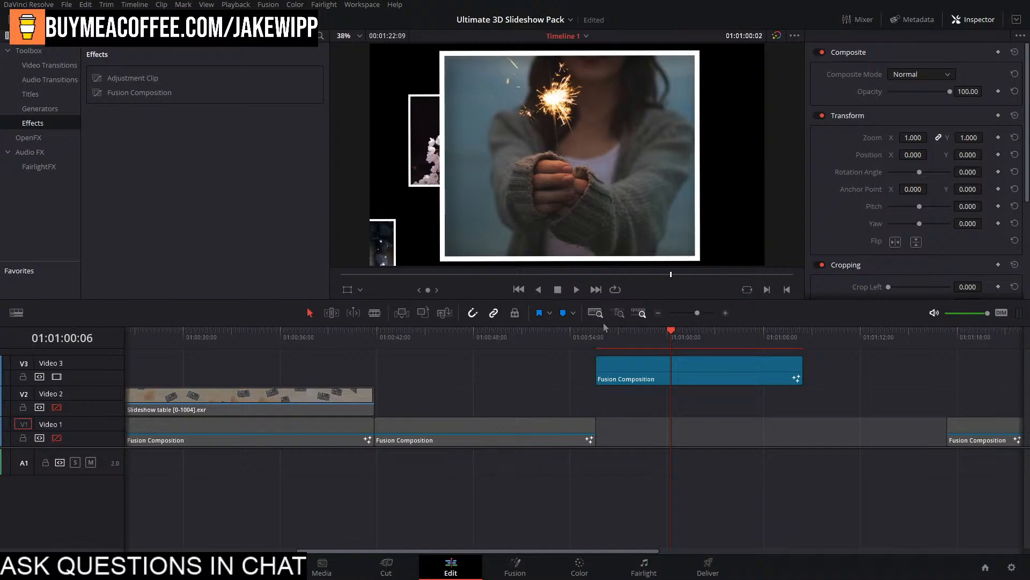
# Save the project and play the Fusion Composition clip on Video 3 from its start, returning the playhead to that start.
pyautogui.click(602, 334)
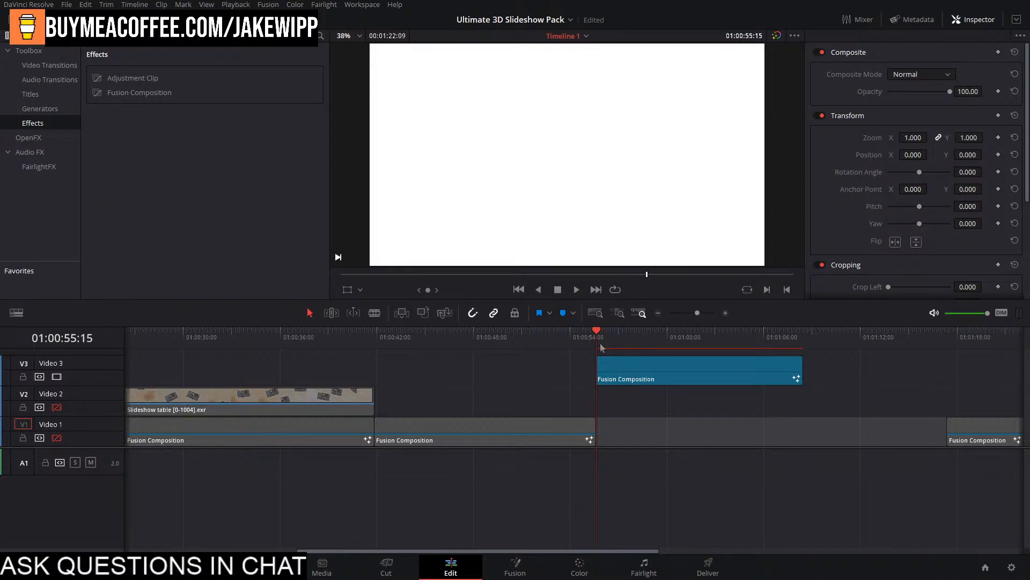
pyautogui.scroll(5, 602, 346)
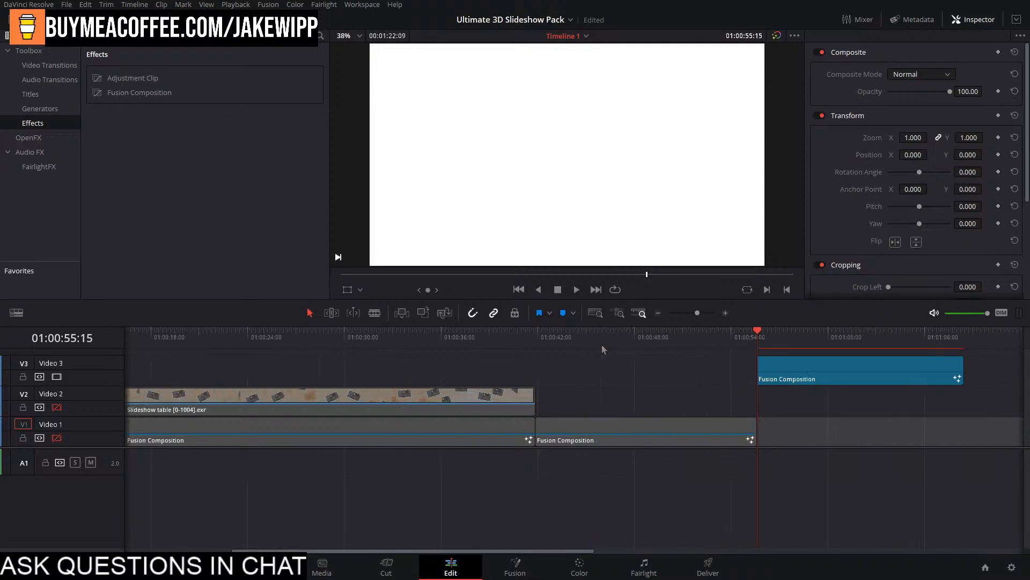
pyautogui.scroll(-6, 758, 355)
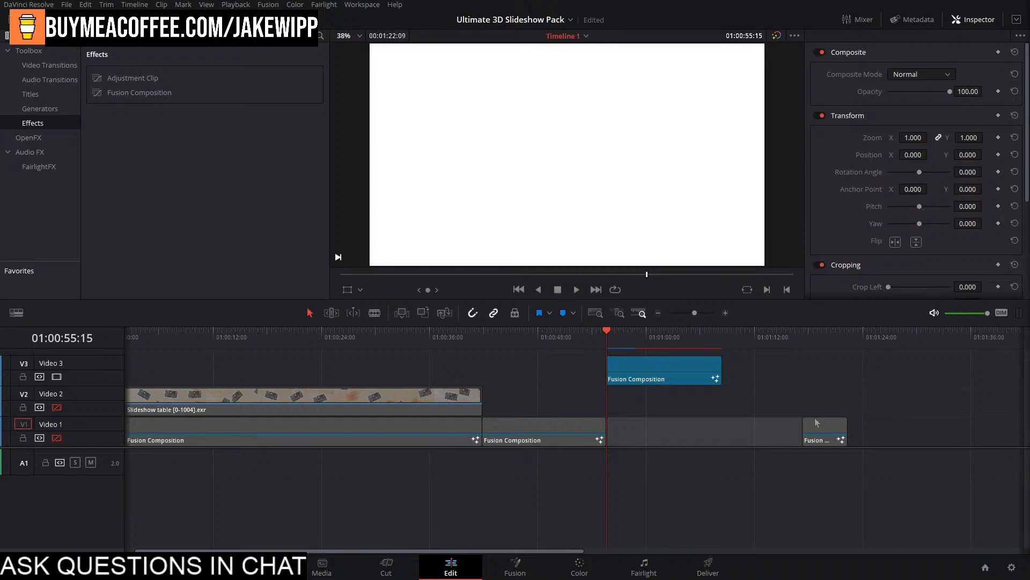
pyautogui.click(666, 423)
pyautogui.hotkey('ctrl', 's')
pyautogui.press('space')
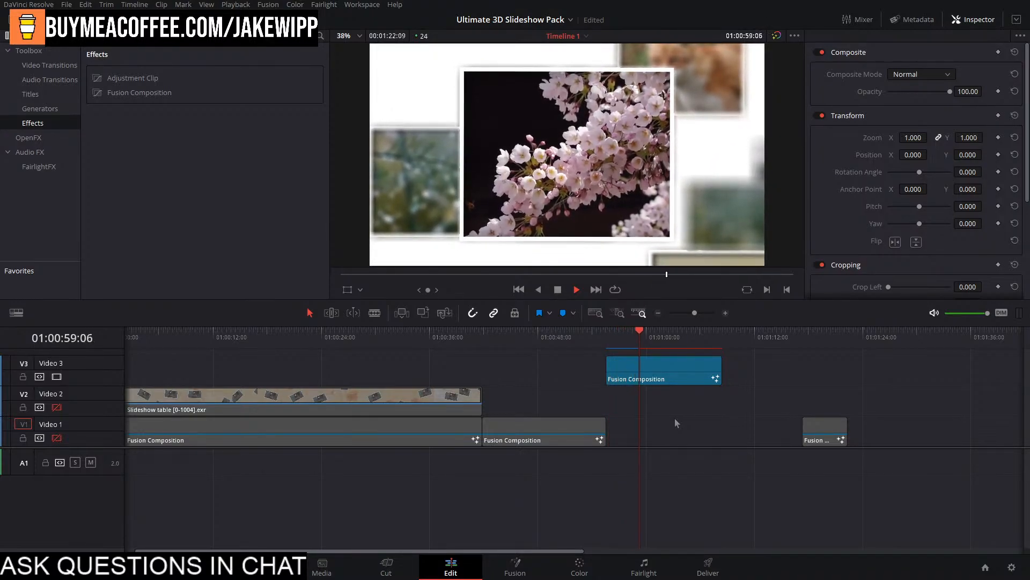
pyautogui.click(623, 338)
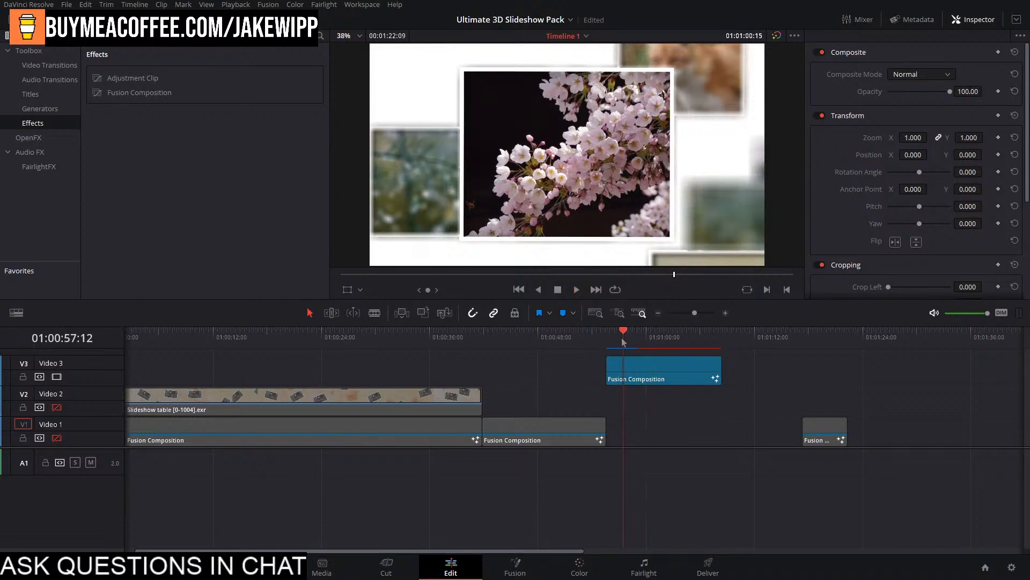
pyautogui.press('Up')
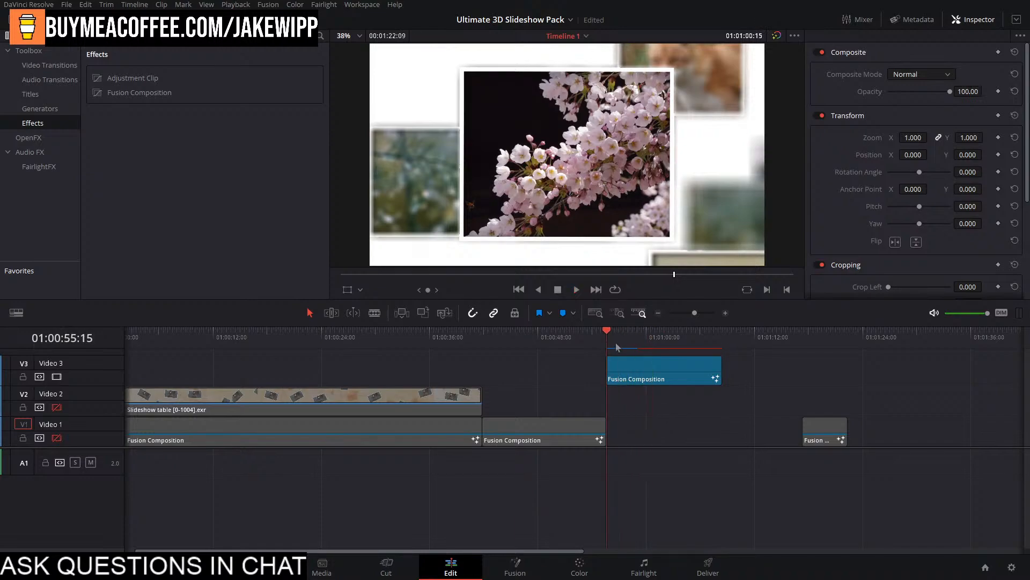